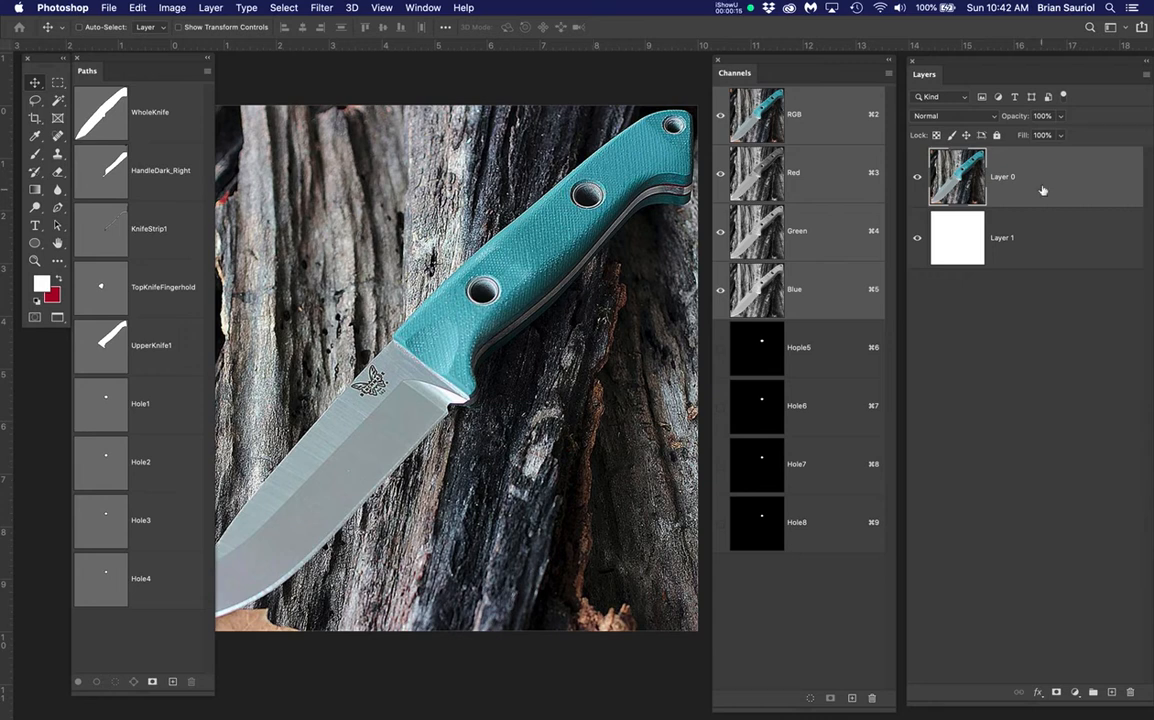
# Toggle Layer 0 and Layer 1 visibility to inspect the layers beneath the knife photo
pyautogui.click(918, 177)
pyautogui.click(915, 239)
pyautogui.click(915, 239)
pyautogui.click(1058, 174)
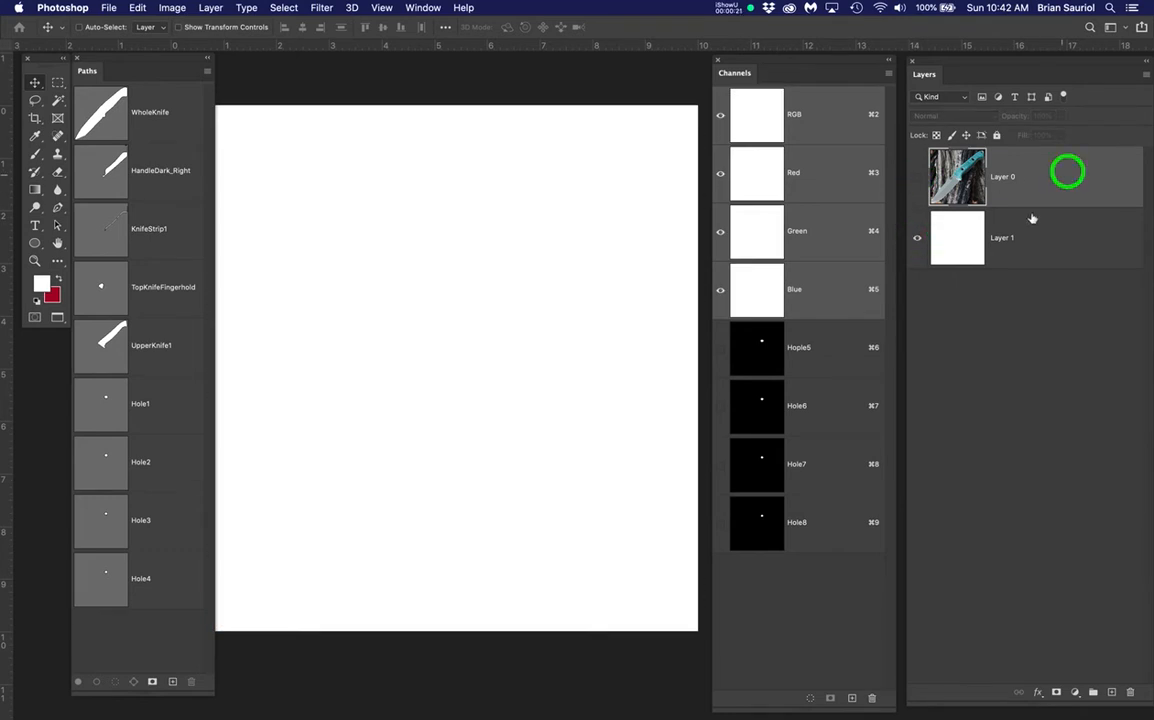
pyautogui.click(920, 176)
# Duplicate Layer 0, name the copy Clicky, and select the WholeKnife path
pyautogui.moveTo(1038, 173); pyautogui.dragTo(1111, 692)
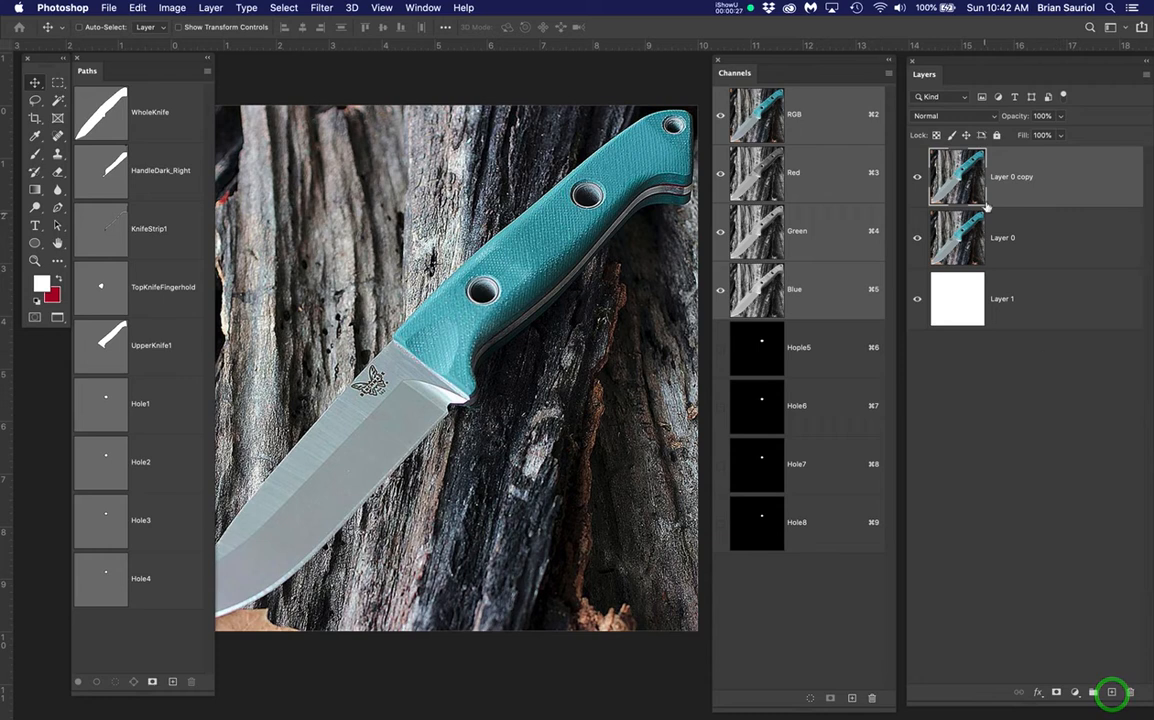
pyautogui.doubleClick(1012, 177)
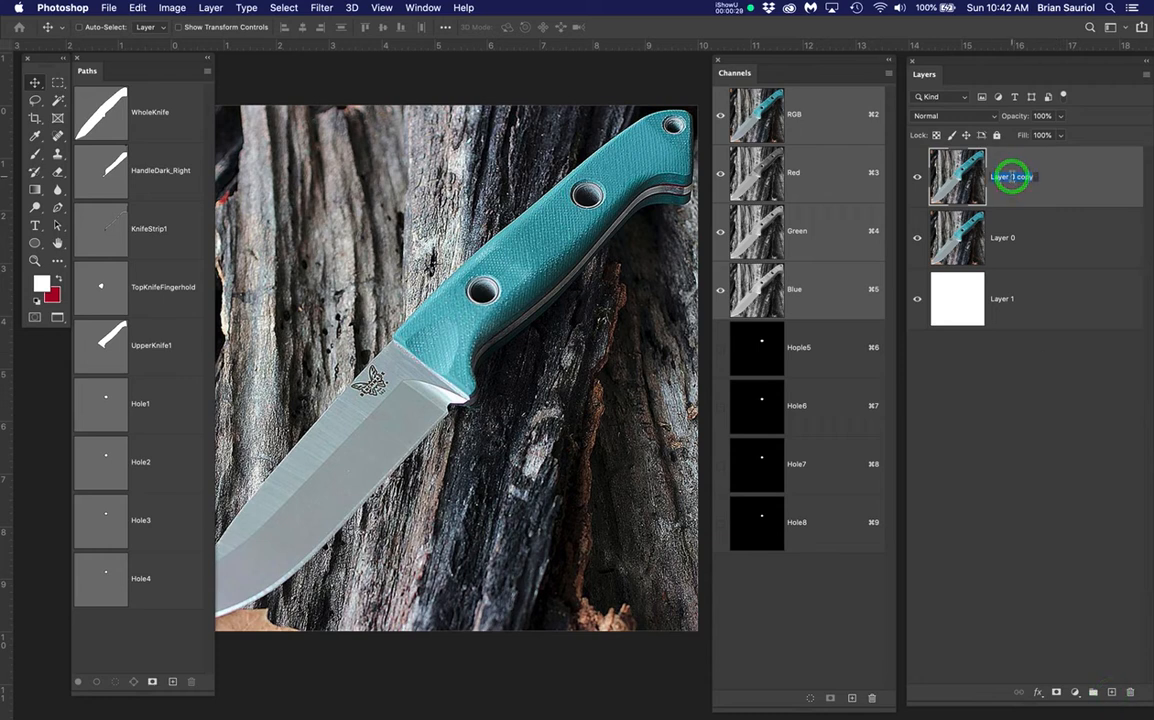
pyautogui.write('Clicky')
pyautogui.press('Return')
pyautogui.click(101, 120)
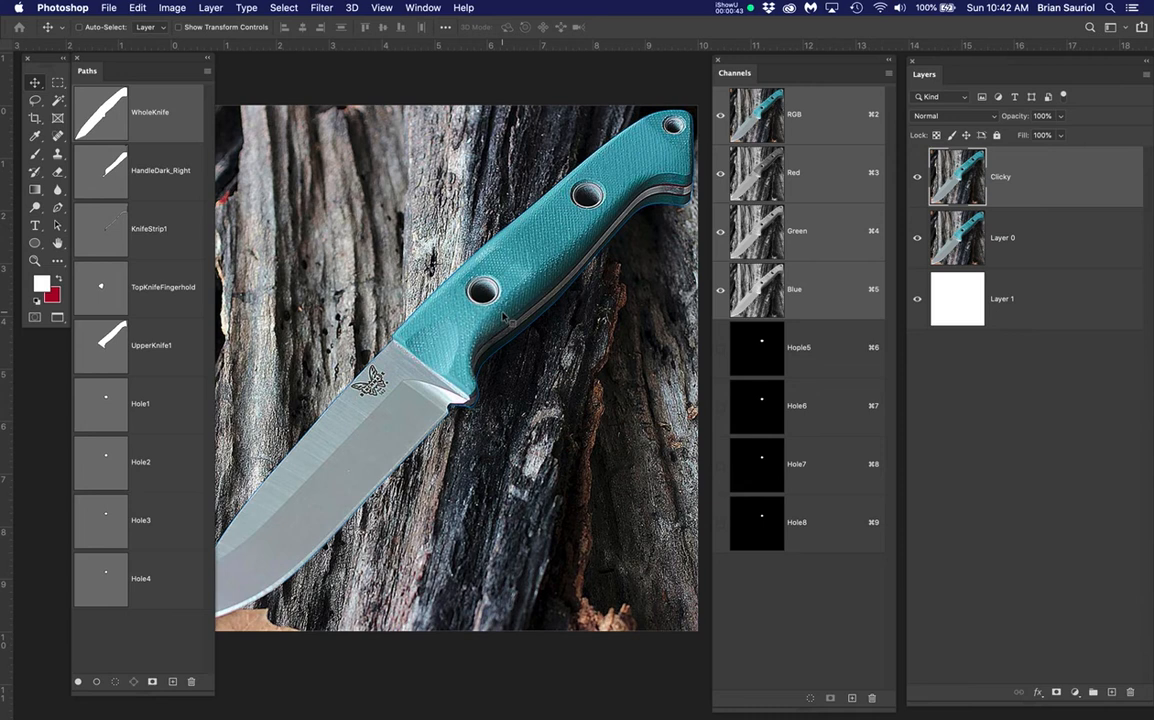
pyautogui.scroll(3, 530, 455)
pyautogui.scroll(5, 345, 413)
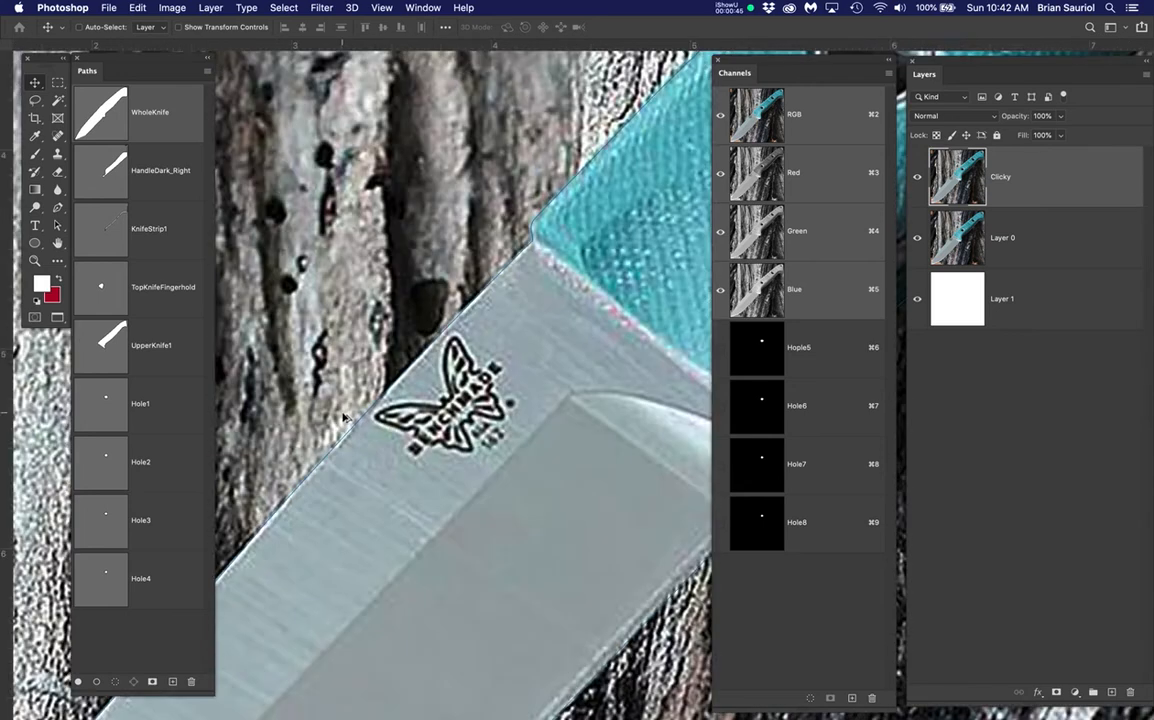
pyautogui.click(388, 394)
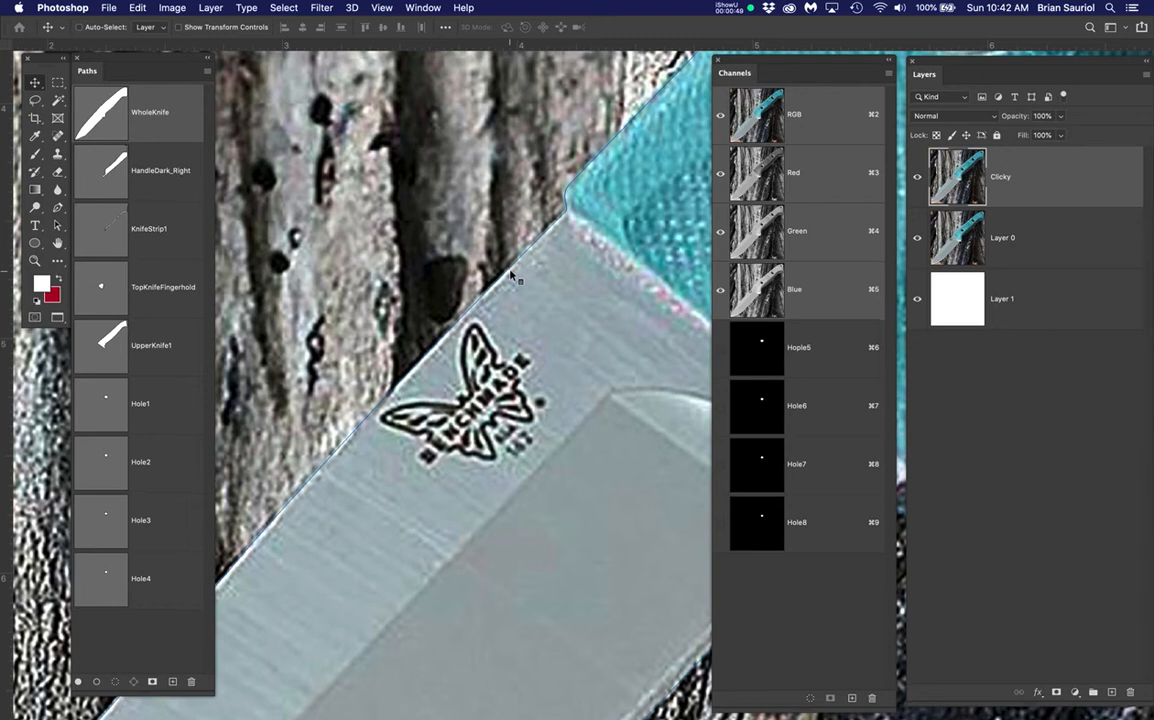
pyautogui.scroll(3, 511, 274)
pyautogui.scroll(4, 511, 274)
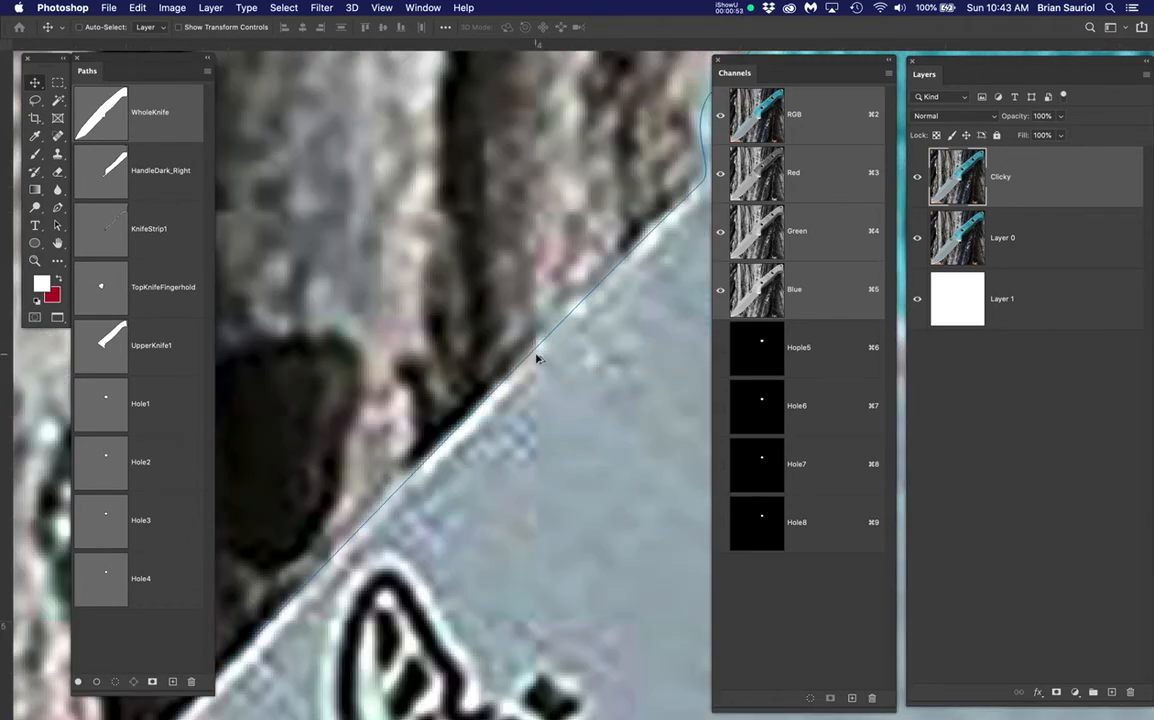
pyautogui.scroll(2, 537, 360)
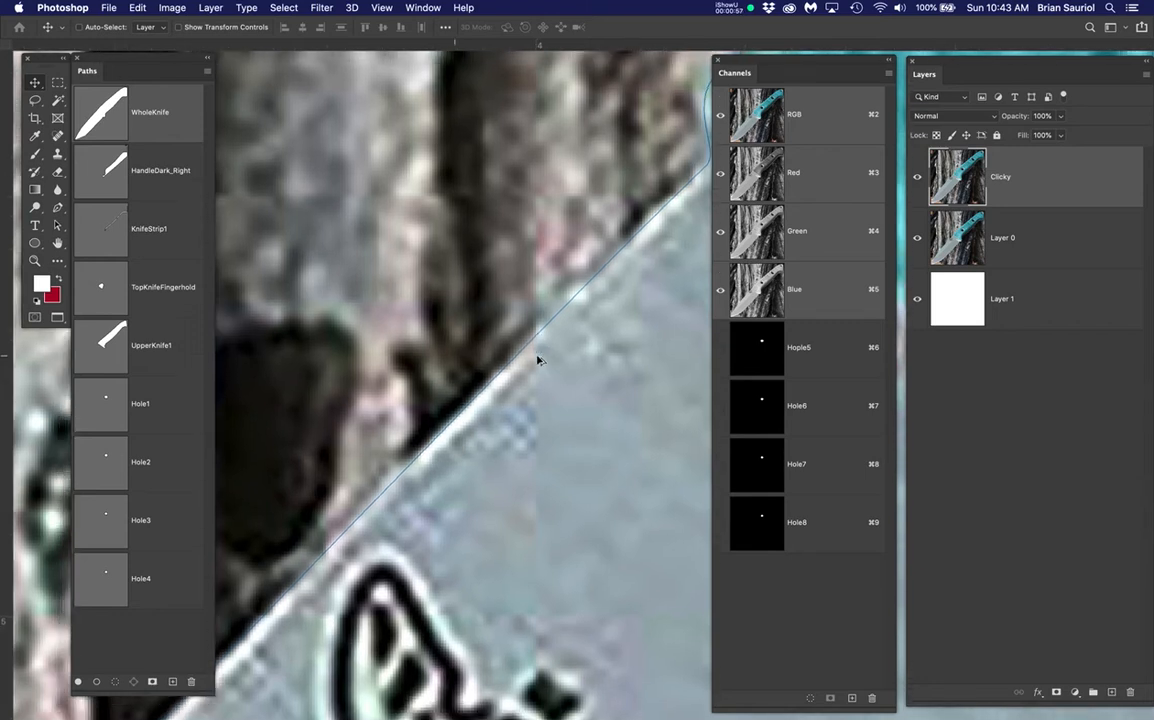
pyautogui.scroll(2, 537, 360)
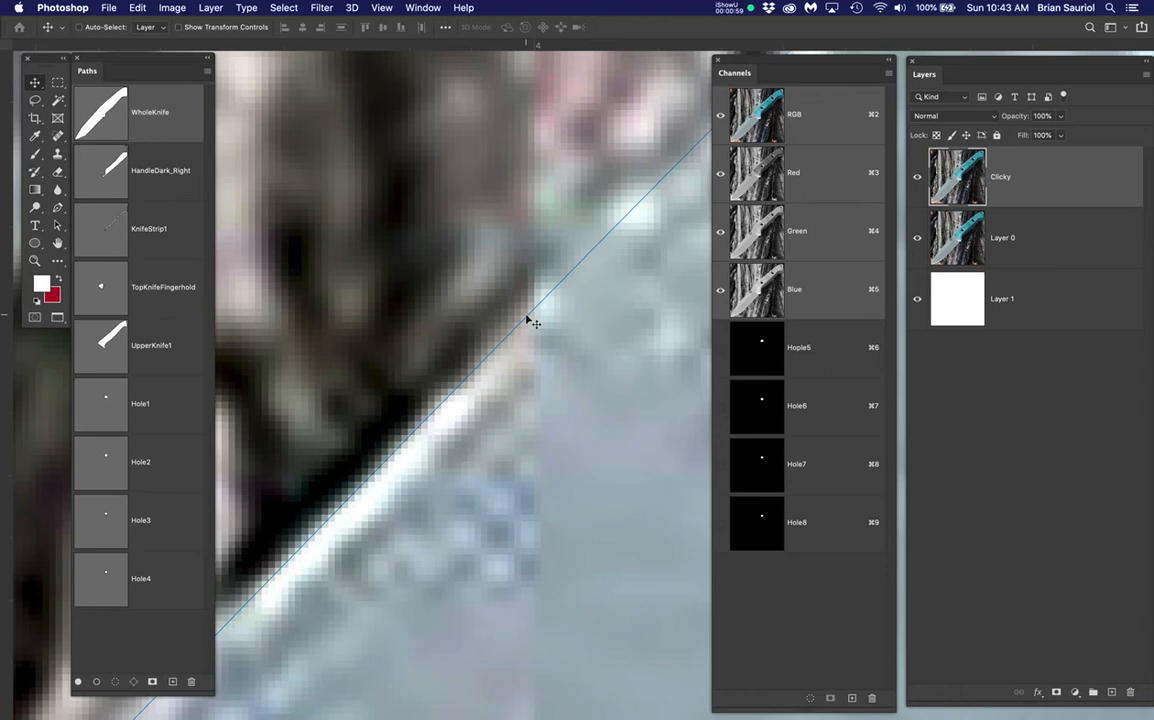
pyautogui.press('p')
pyautogui.keyDown('super'); pyautogui.click(525, 315); pyautogui.keyUp('super')
pyautogui.scroll(-4, 435, 398)
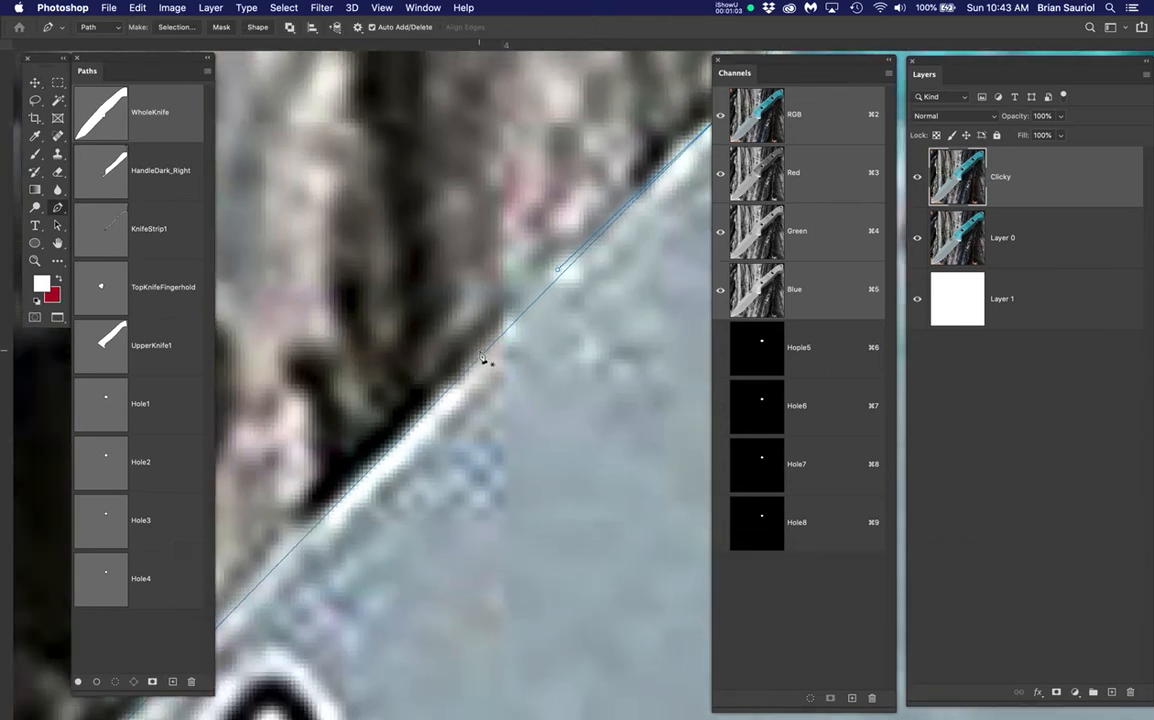
pyautogui.scroll(-5, 483, 358)
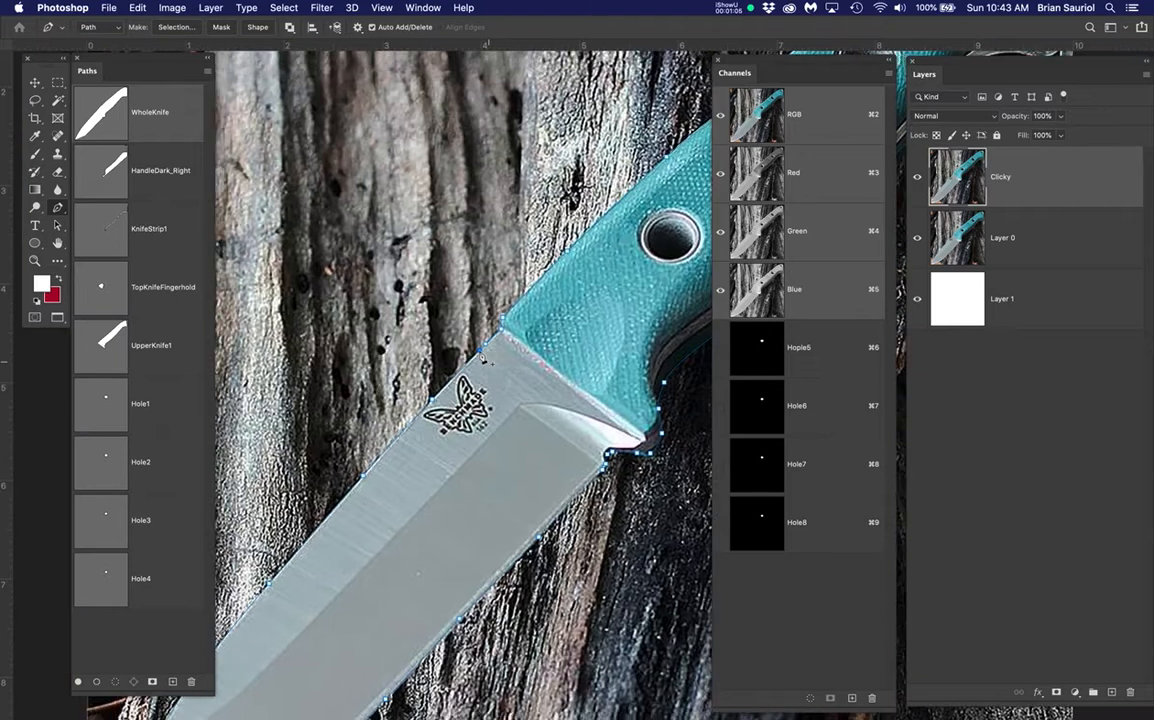
pyautogui.scroll(-3, 485, 358)
pyautogui.moveTo(525, 332); pyautogui.dragTo(447, 342)
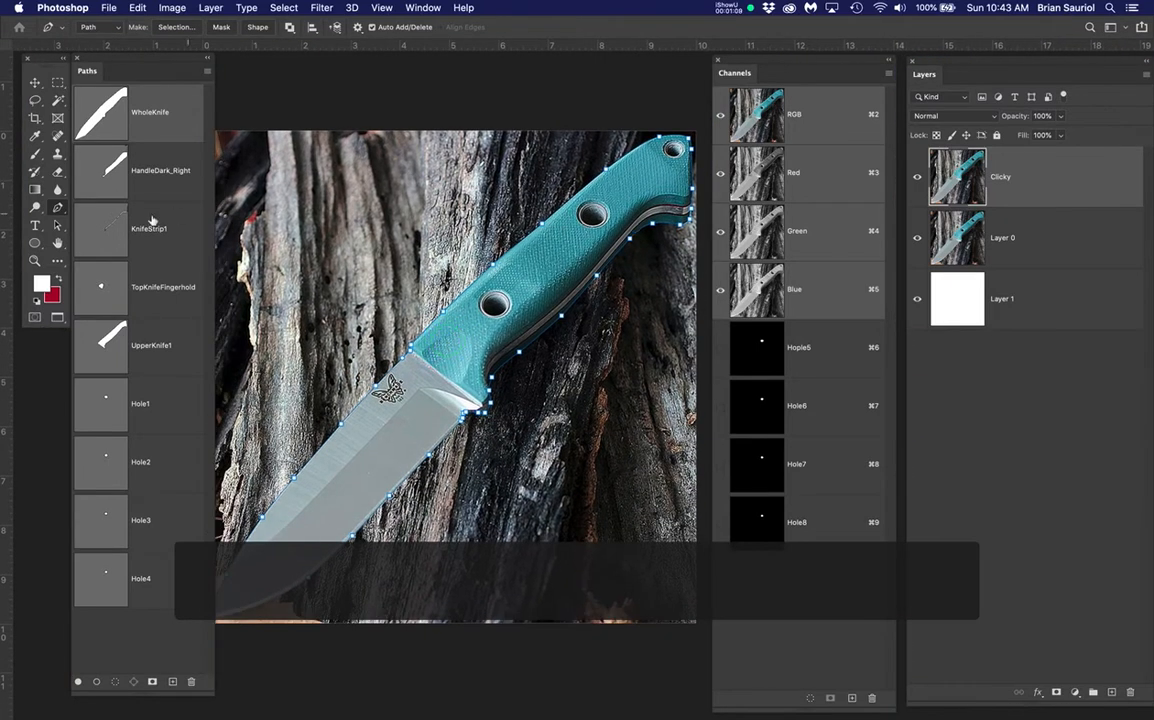
# Load the WholeKnife path as a selection and hide the original photo layer
pyautogui.keyDown('super'); pyautogui.click(108, 119); pyautogui.keyUp('super')
pyautogui.click(1058, 178)
pyautogui.click(917, 238)
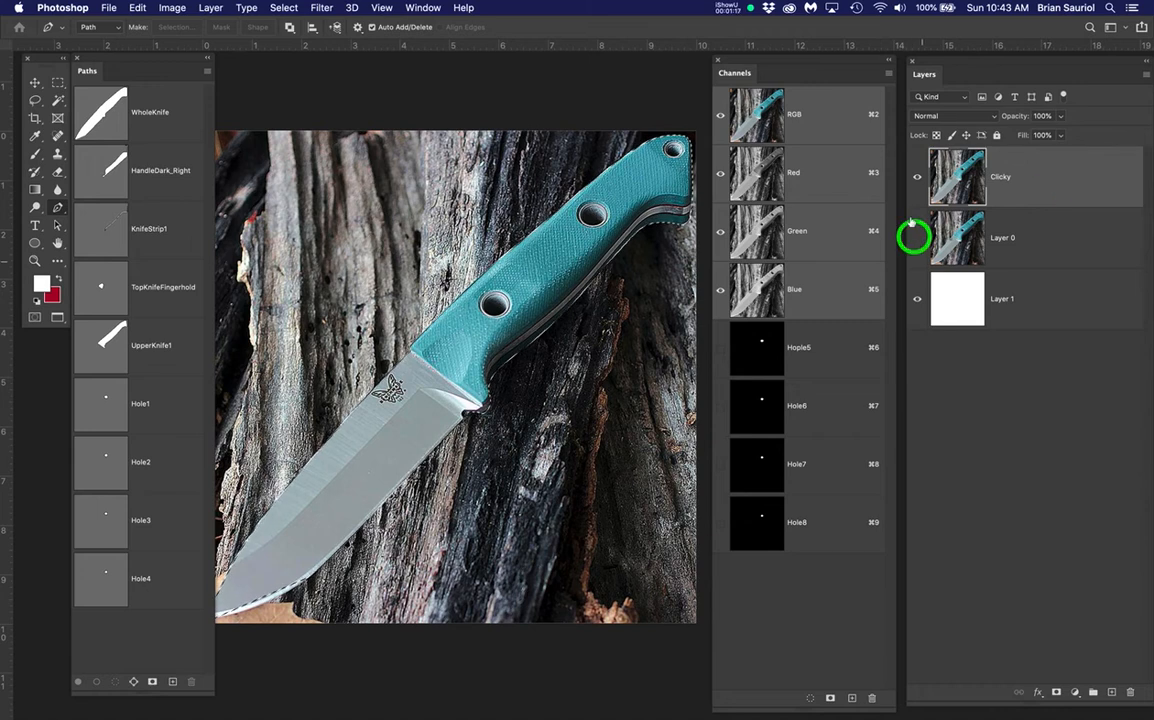
# Rename Layer 0 to Ref and make Clicky the active layer
pyautogui.doubleClick(1012, 238)
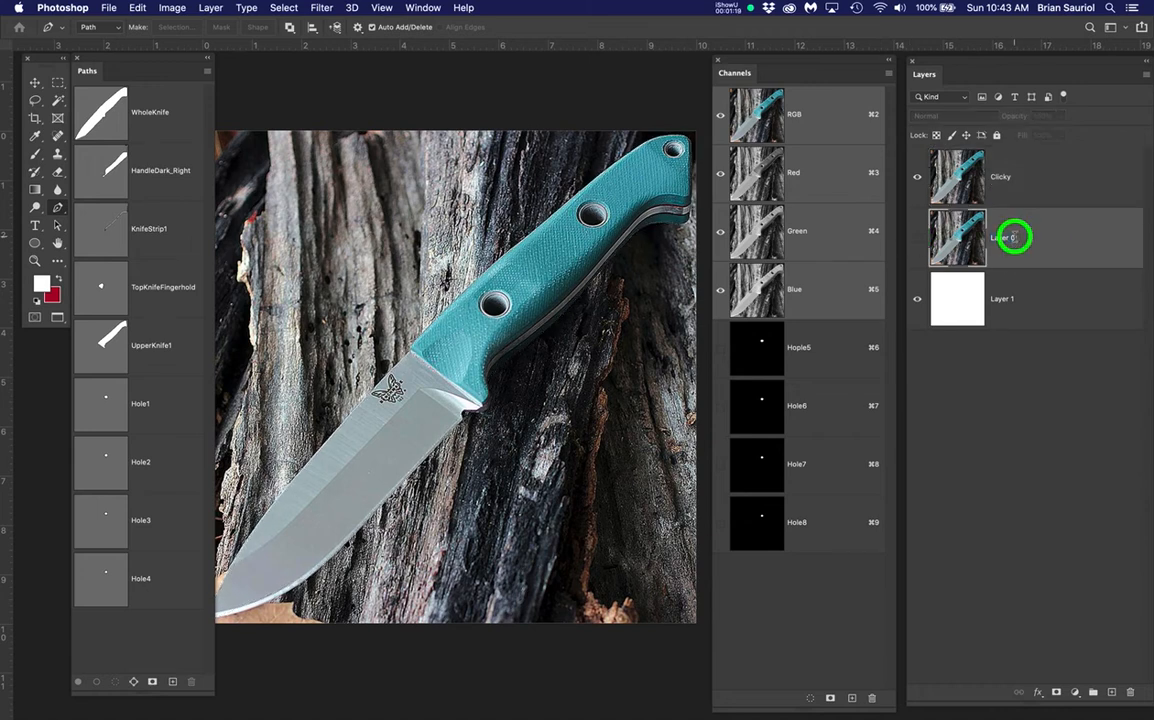
pyautogui.write('Ref')
pyautogui.press('Return')
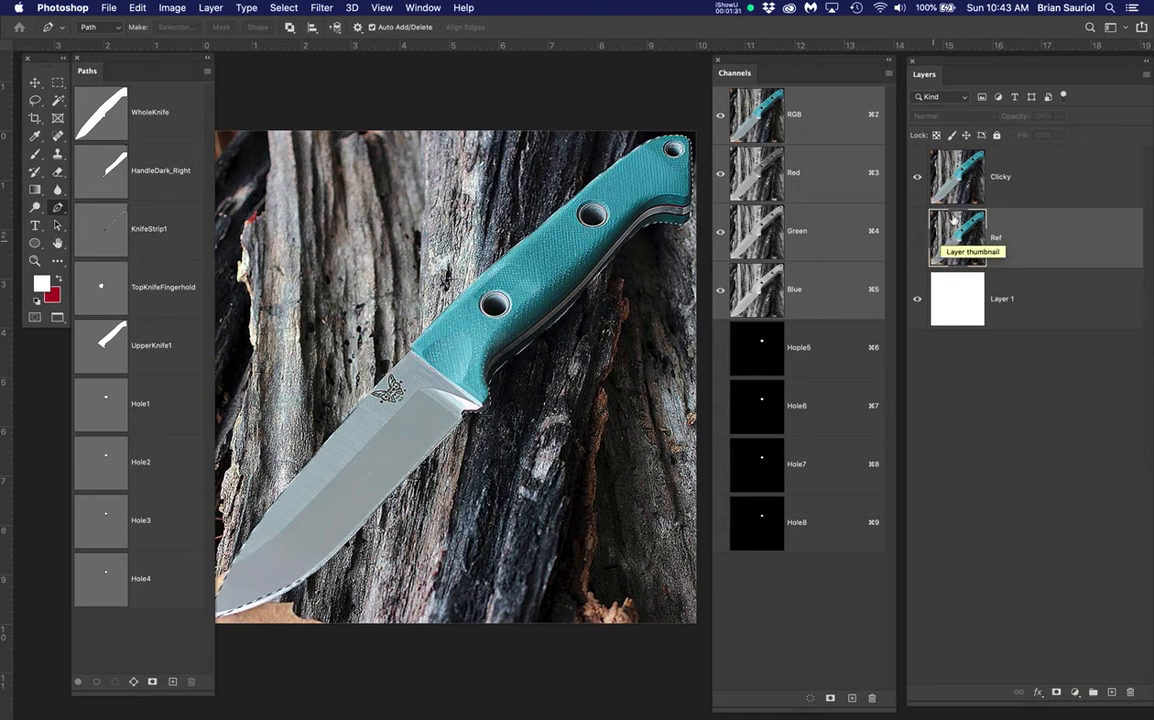
pyautogui.click(1082, 240)
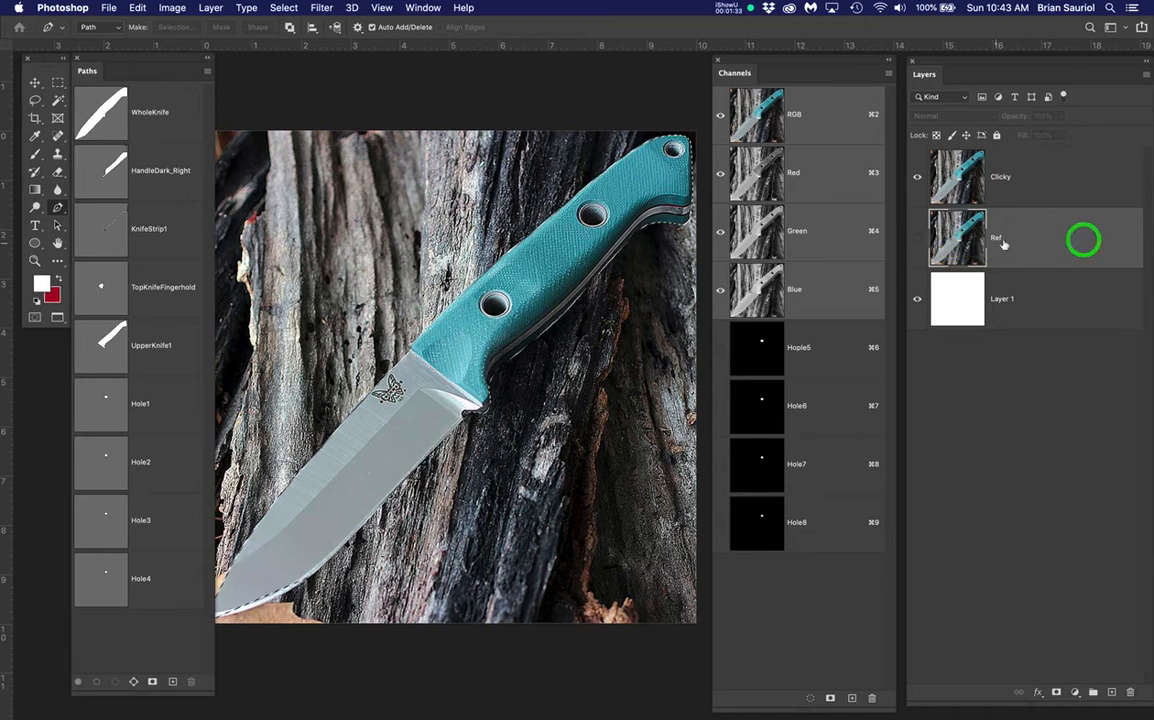
pyautogui.click(1046, 176)
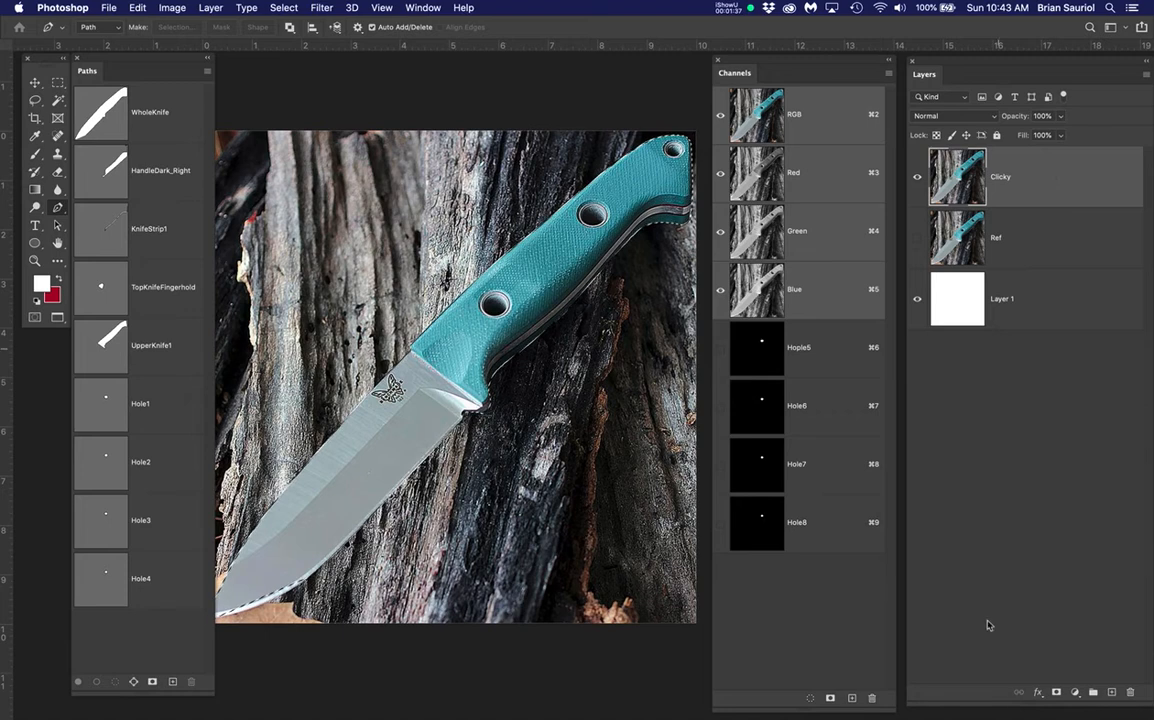
# Add a layer mask to Clicky from the knife selection, then toggle Ref to compare
pyautogui.click(1056, 692)
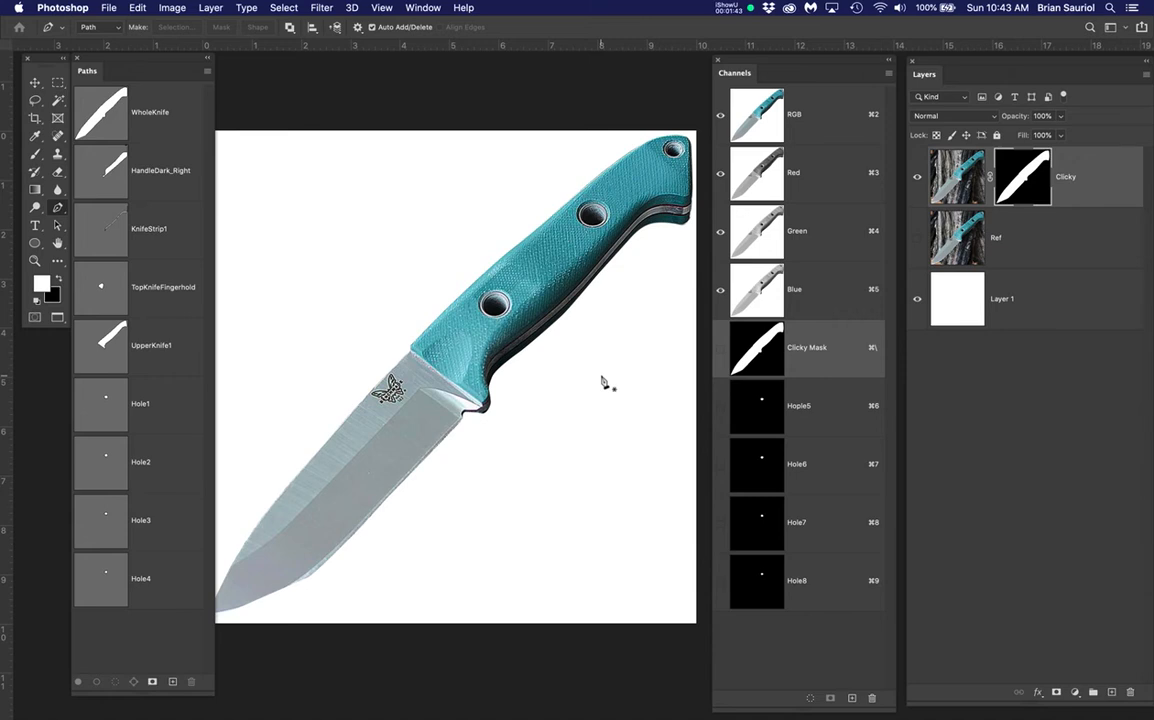
pyautogui.click(916, 242)
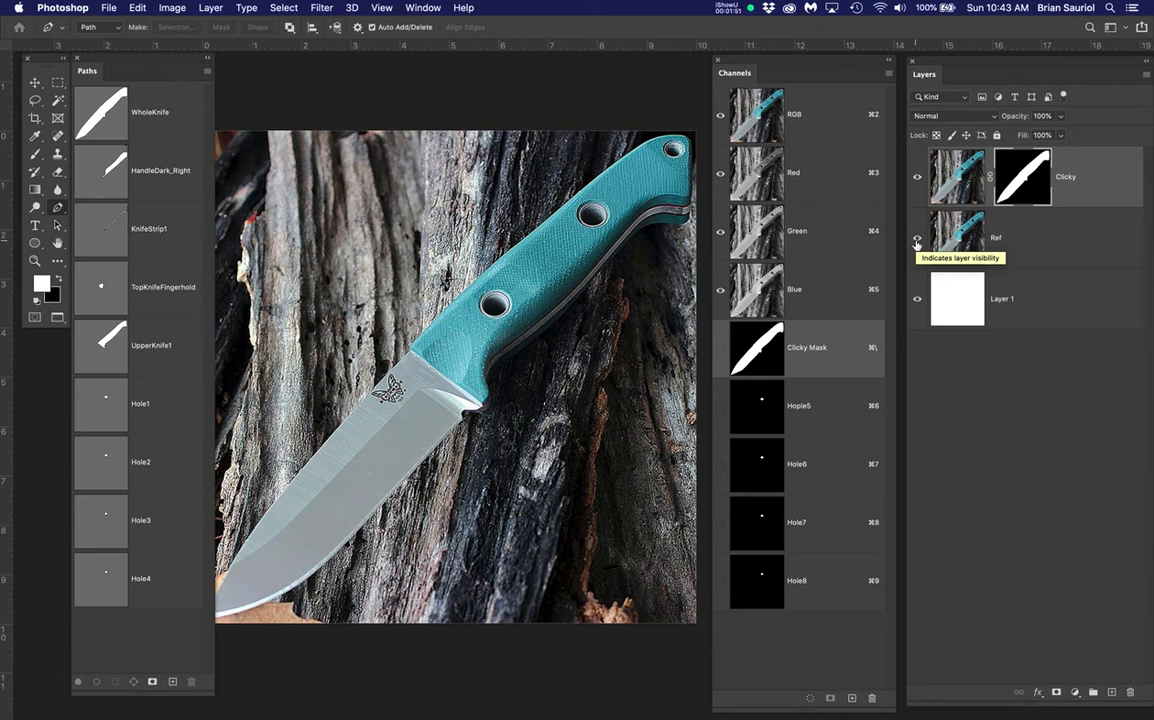
pyautogui.click(916, 242)
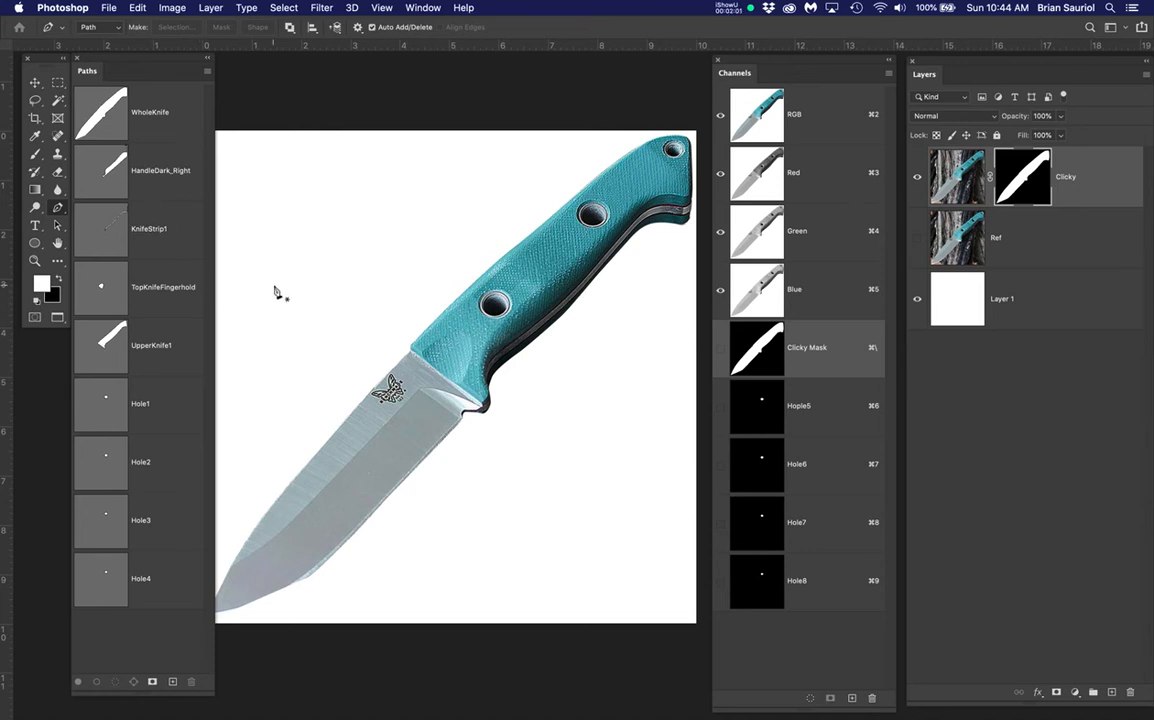
# Zoom in and move the Tools and Paths panels aside to view the knife handle
pyautogui.scroll(3, 567, 270)
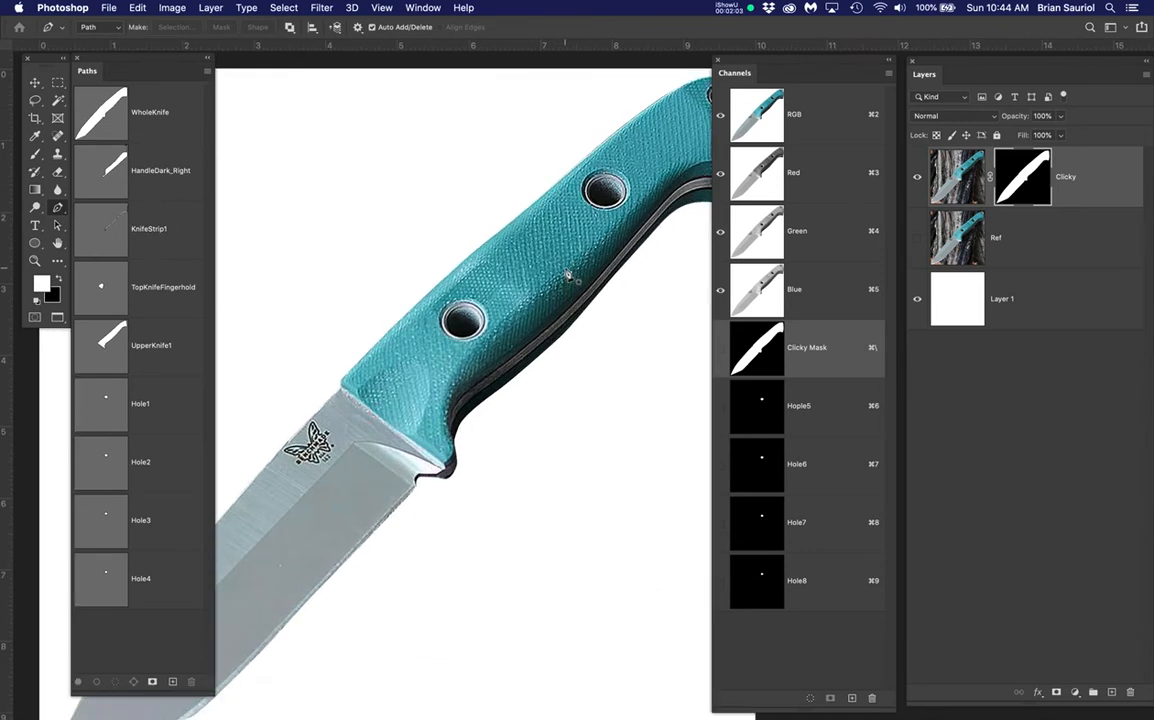
pyautogui.scroll(2, 567, 273)
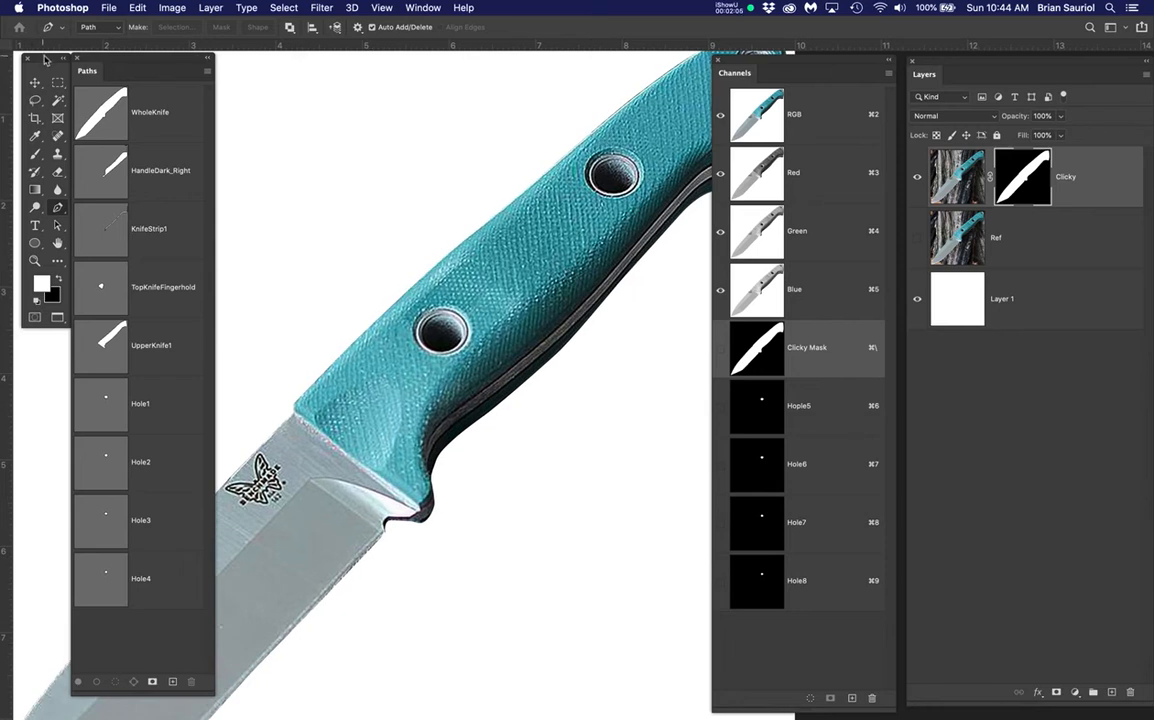
pyautogui.moveTo(44, 60); pyautogui.dragTo(254, 85)
pyautogui.moveTo(162, 57); pyautogui.dragTo(116, 57)
pyautogui.moveTo(238, 87); pyautogui.dragTo(198, 73)
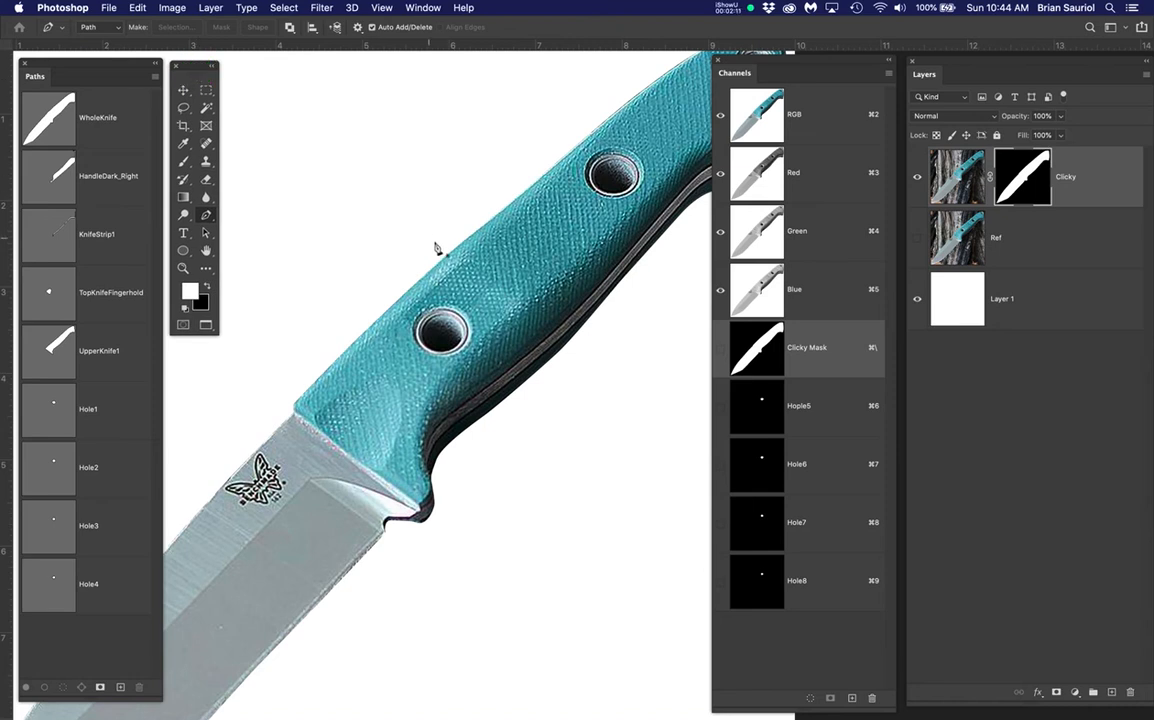
pyautogui.scroll(-1, 475, 307)
pyautogui.moveTo(545, 272); pyautogui.dragTo(458, 330)
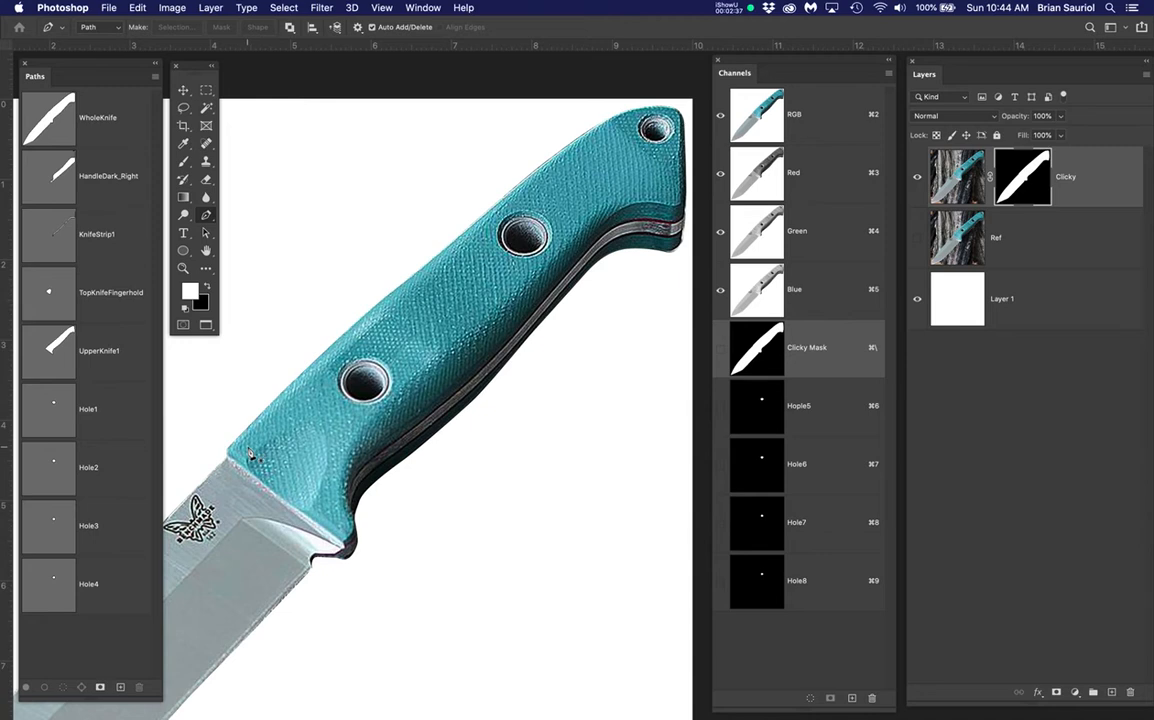
# Preview the HandleDark_Right, UpperKnife1 and WholeKnife paths, then clear the selection
pyautogui.scroll(1, 247, 458)
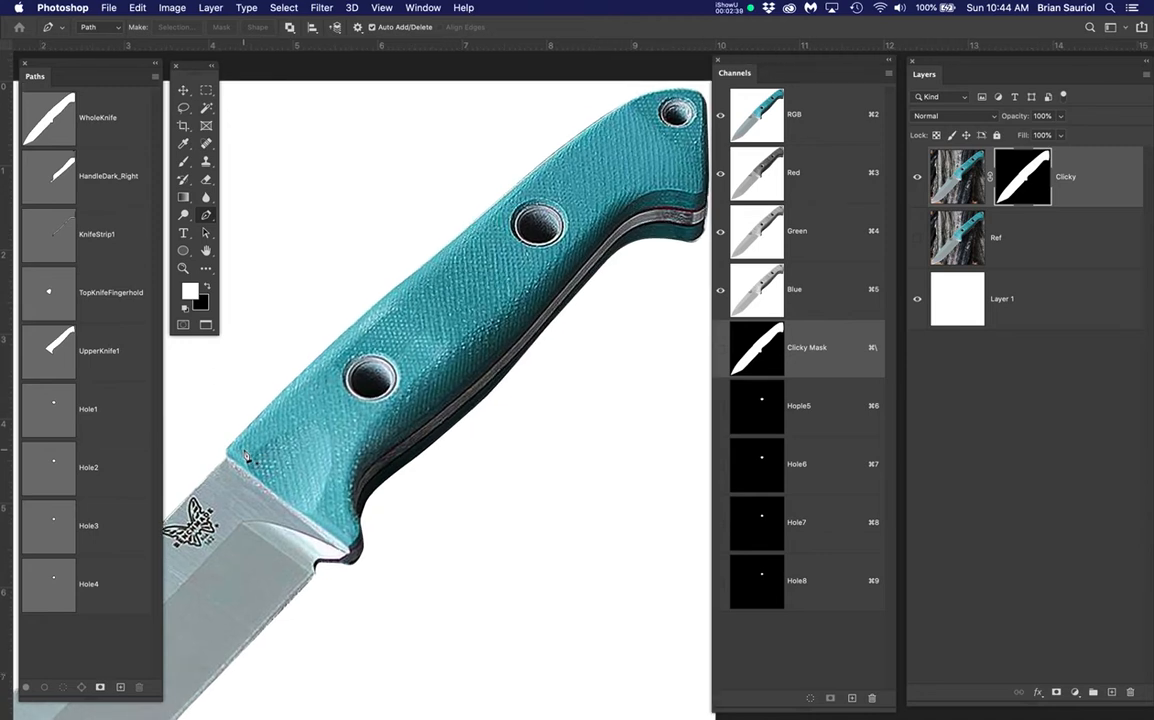
pyautogui.click(56, 176)
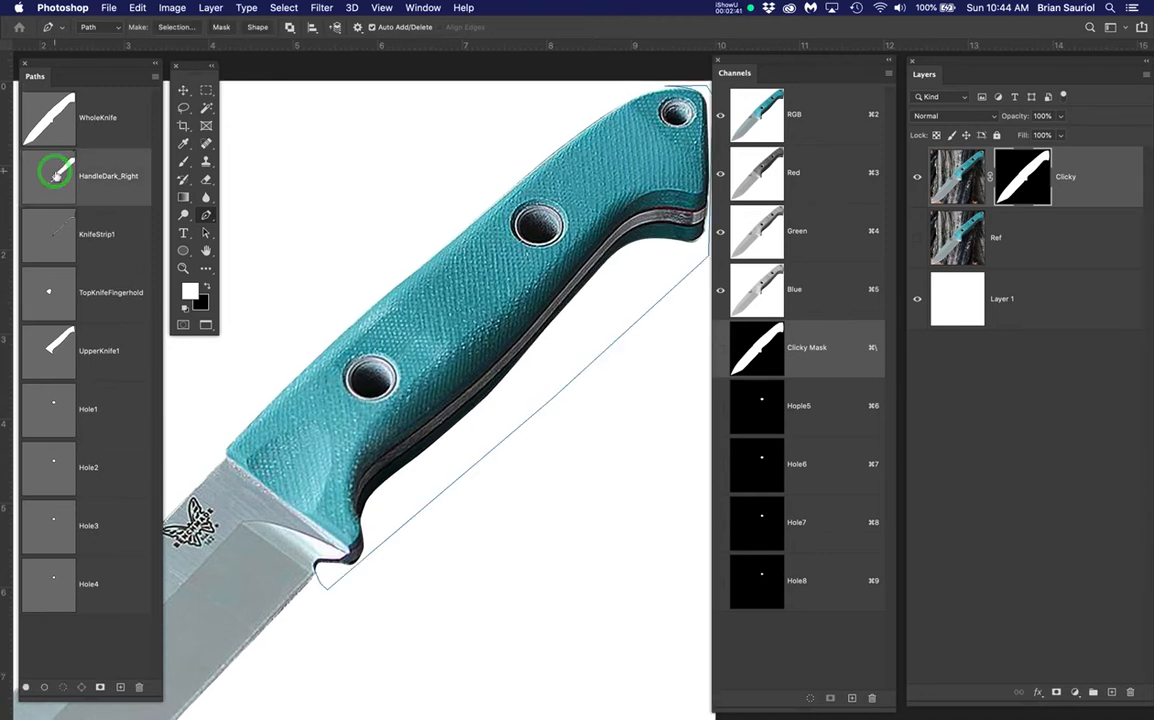
pyautogui.keyDown('super'); pyautogui.click(56, 176); pyautogui.keyUp('super')
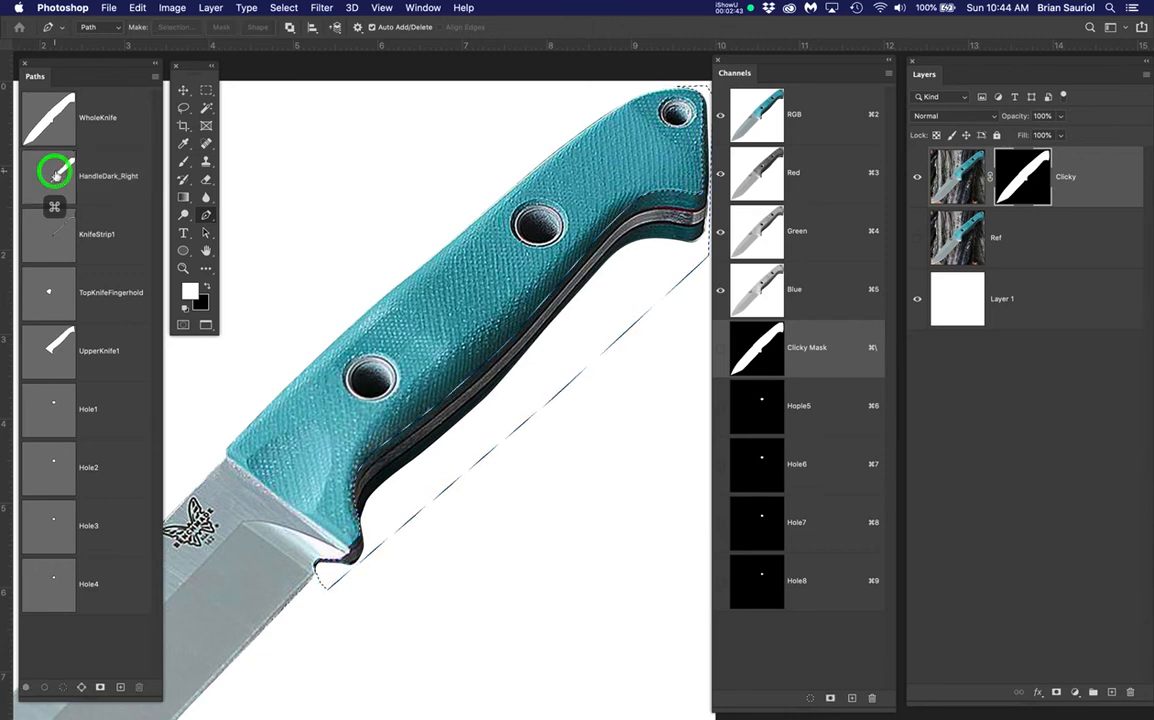
pyautogui.keyDown('super'); pyautogui.click(53, 348); pyautogui.keyUp('super')
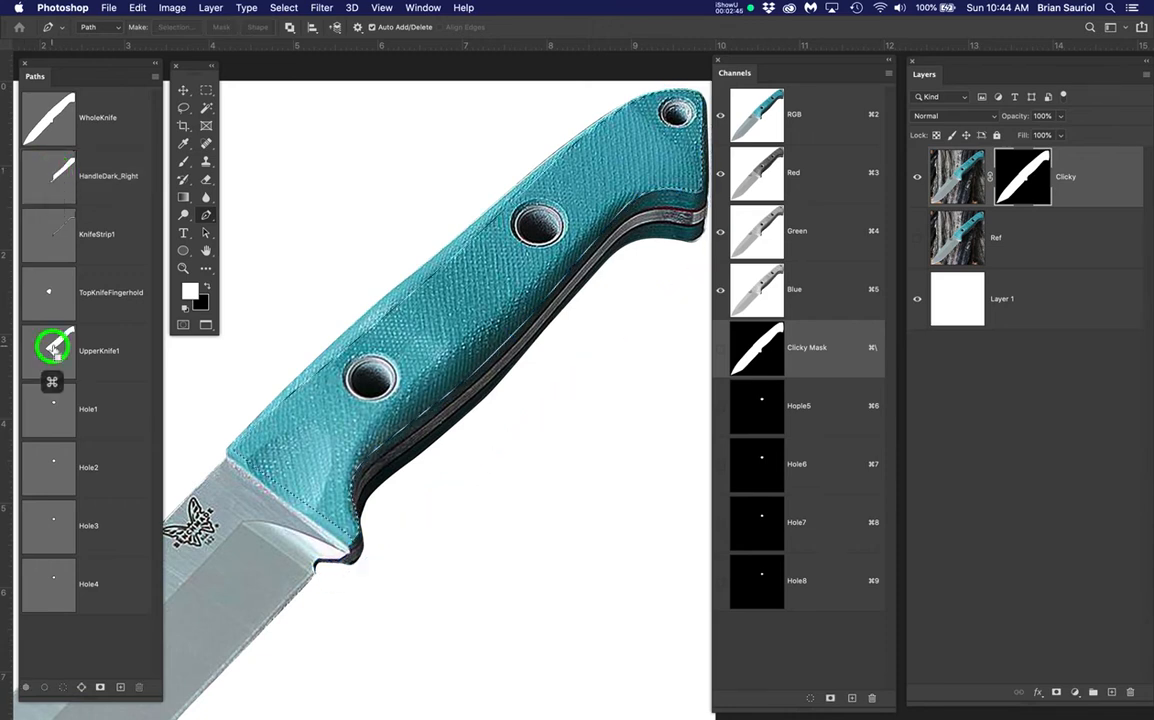
pyautogui.click(48, 117)
pyautogui.press('super+d')
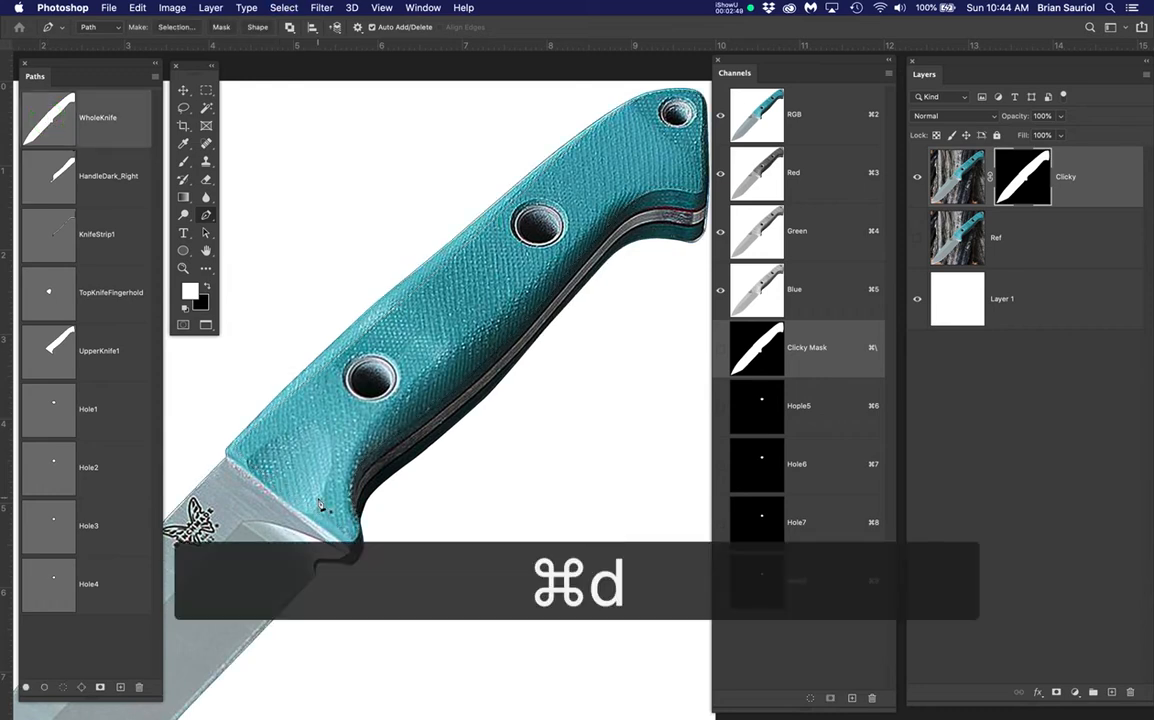
# Nudge the Tools and Paths panels clear of the bolster corner and deselect WholeKnife
pyautogui.scroll(2, 316, 501)
pyautogui.moveTo(484, 429); pyautogui.dragTo(523, 397)
pyautogui.scroll(-1, 523, 397)
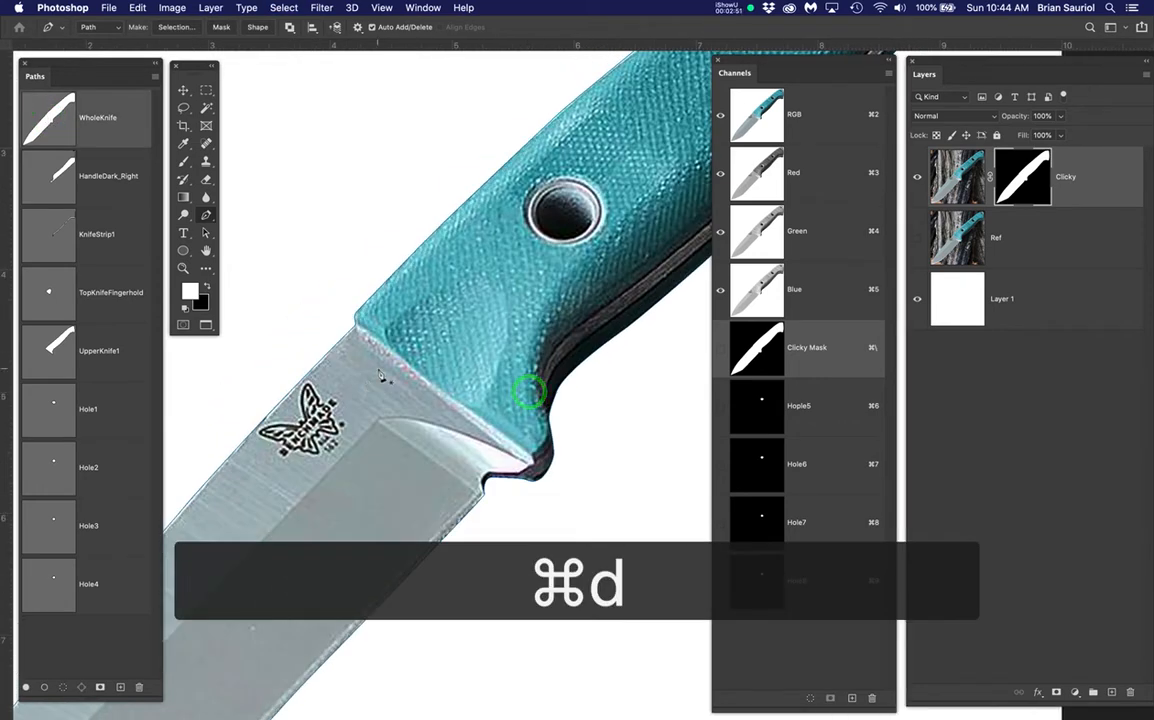
pyautogui.scroll(3, 348, 332)
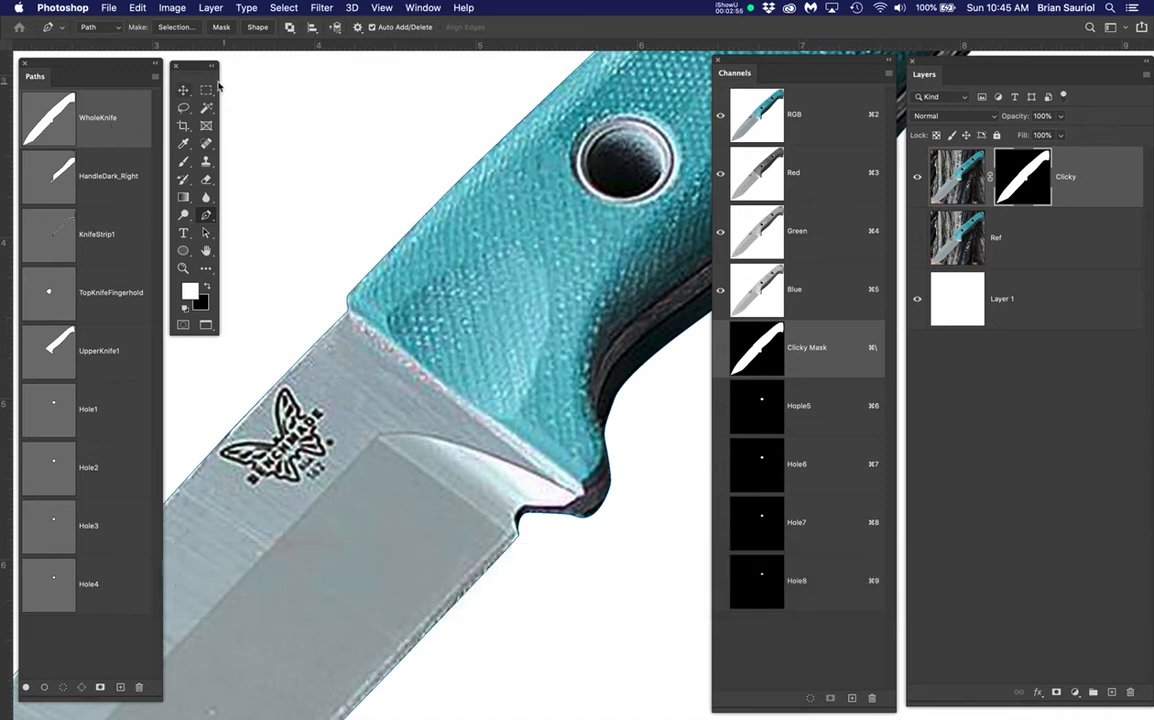
pyautogui.moveTo(196, 67); pyautogui.dragTo(222, 60)
pyautogui.moveTo(125, 66); pyautogui.dragTo(141, 57)
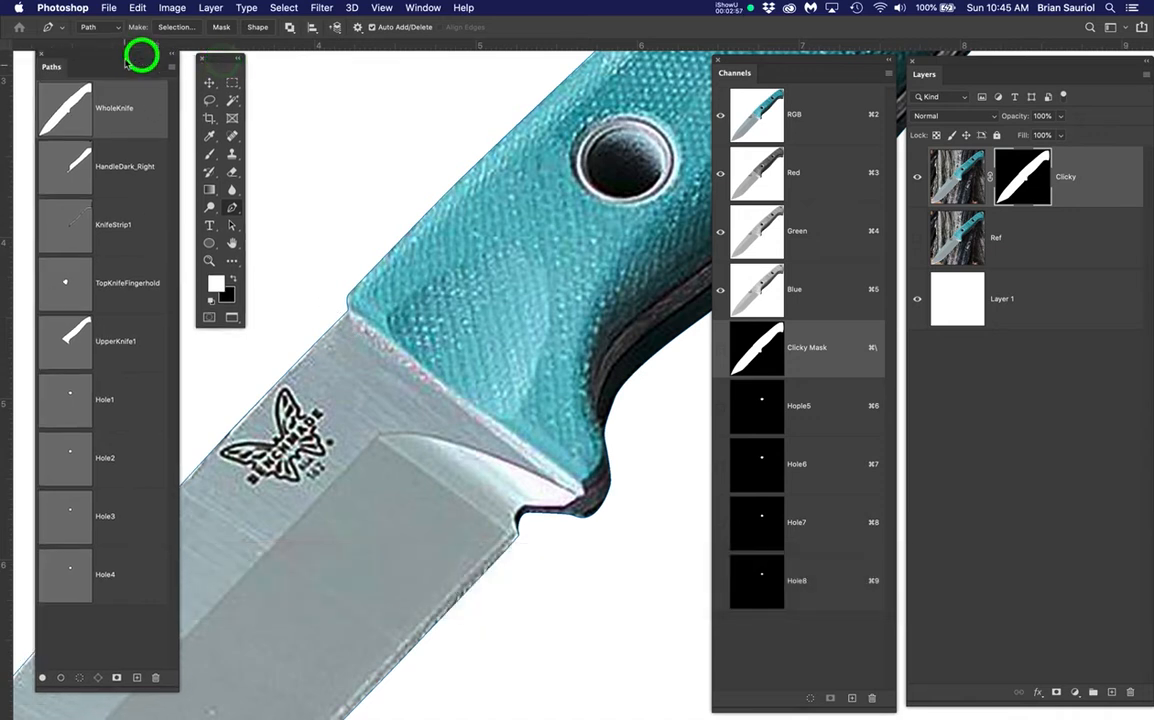
pyautogui.click(123, 636)
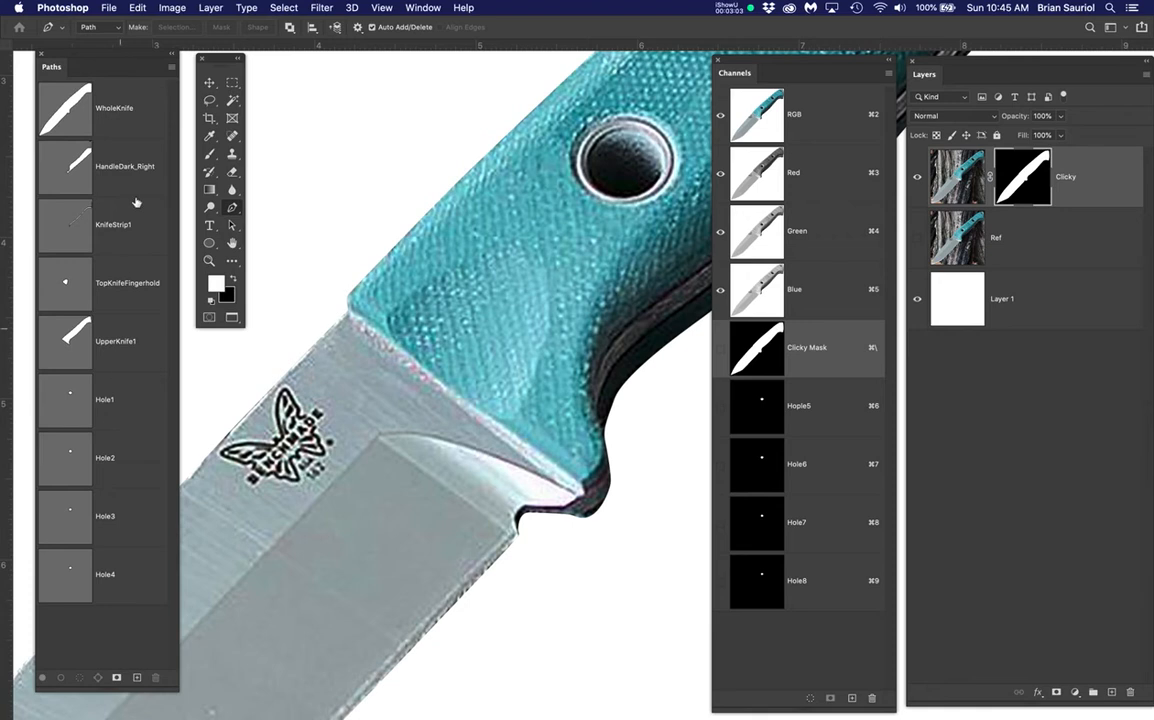
pyautogui.click(140, 111)
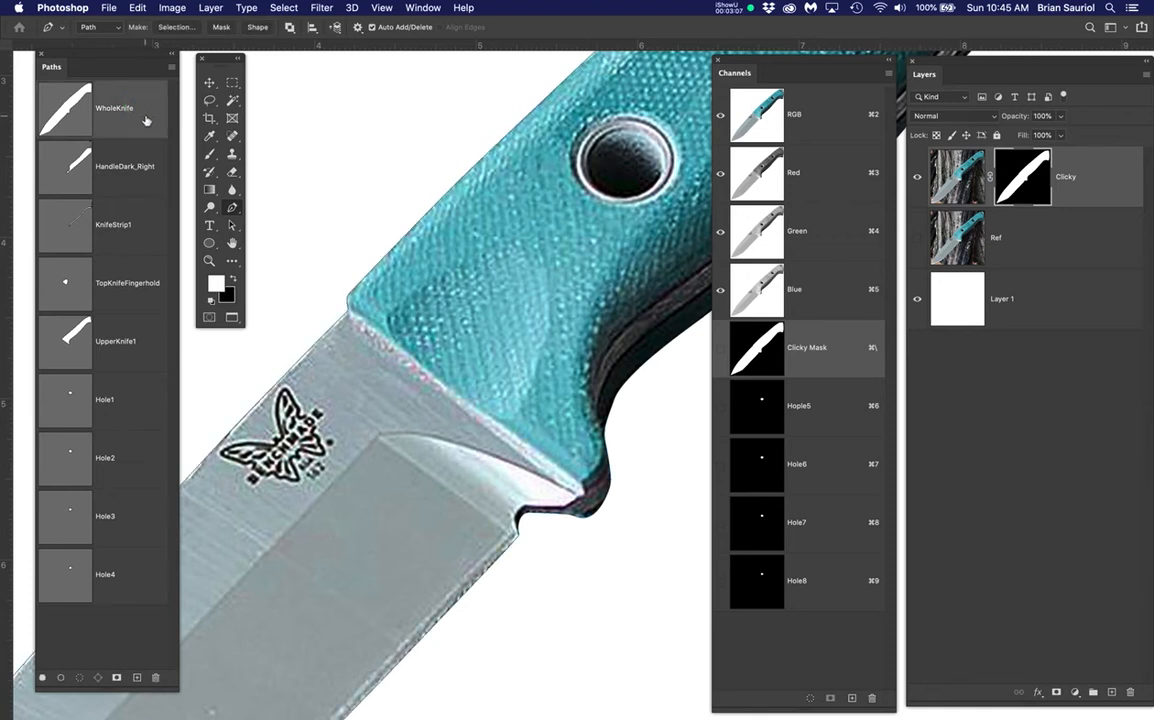
pyautogui.click(148, 101)
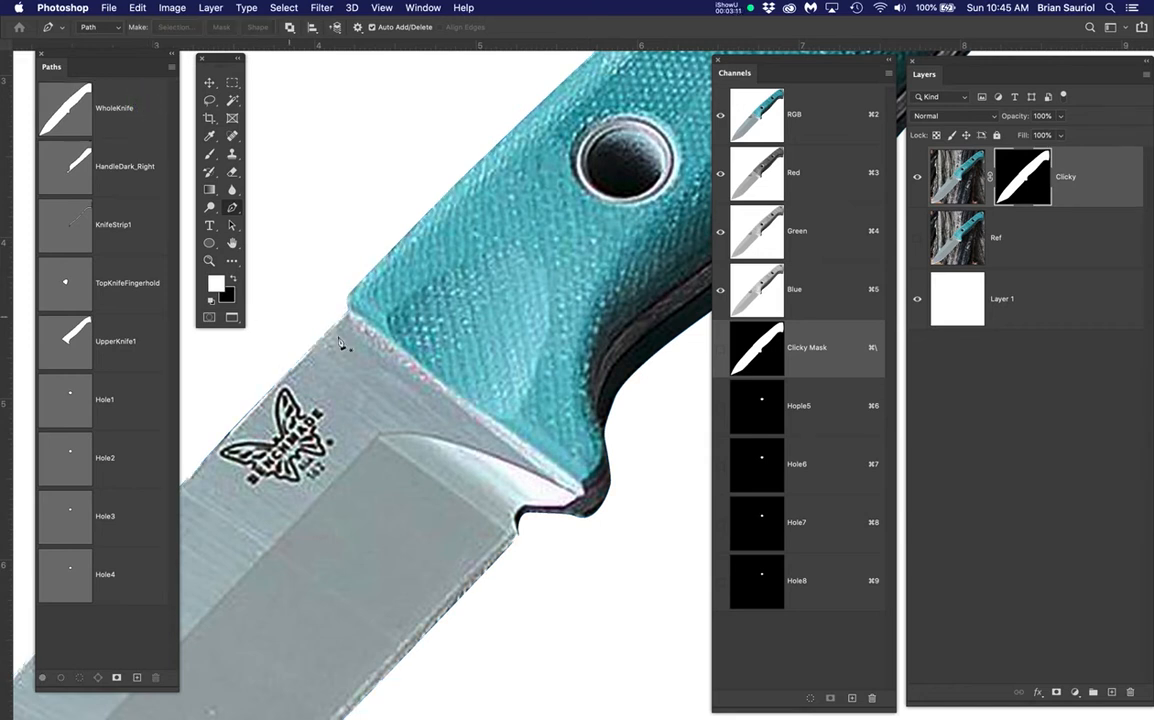
# Pen-trace a closed outline around the knife handle starting at the bolster corner
pyautogui.click(327, 296)
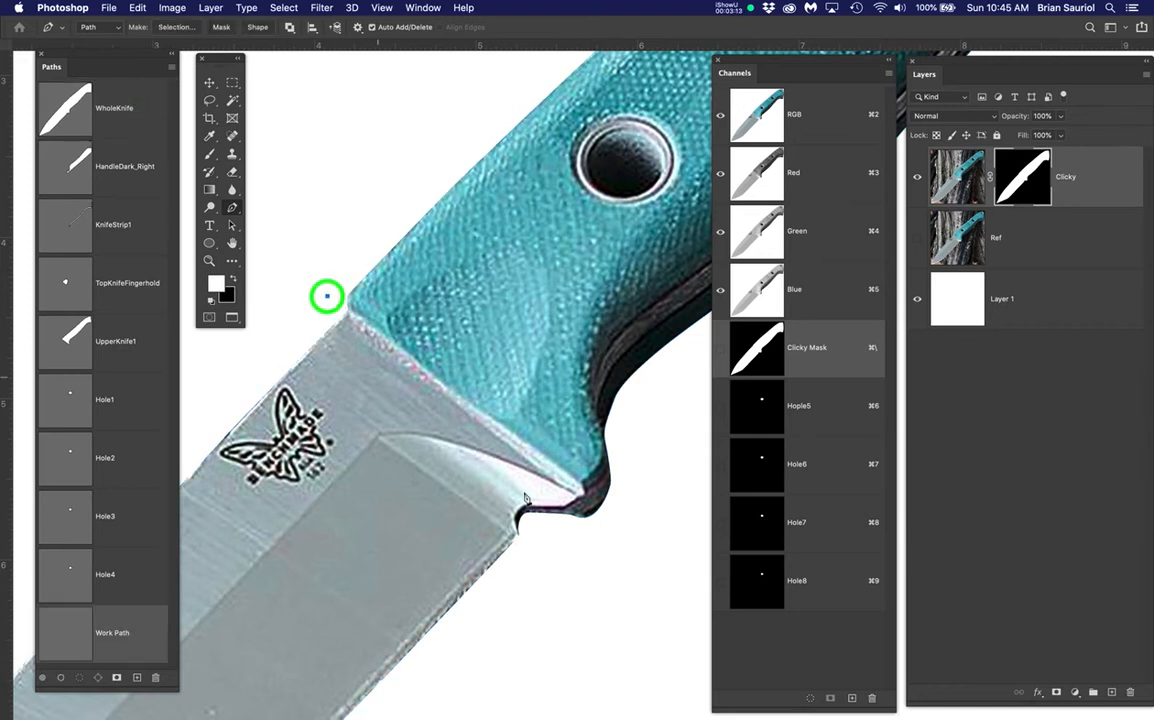
pyautogui.click(578, 497)
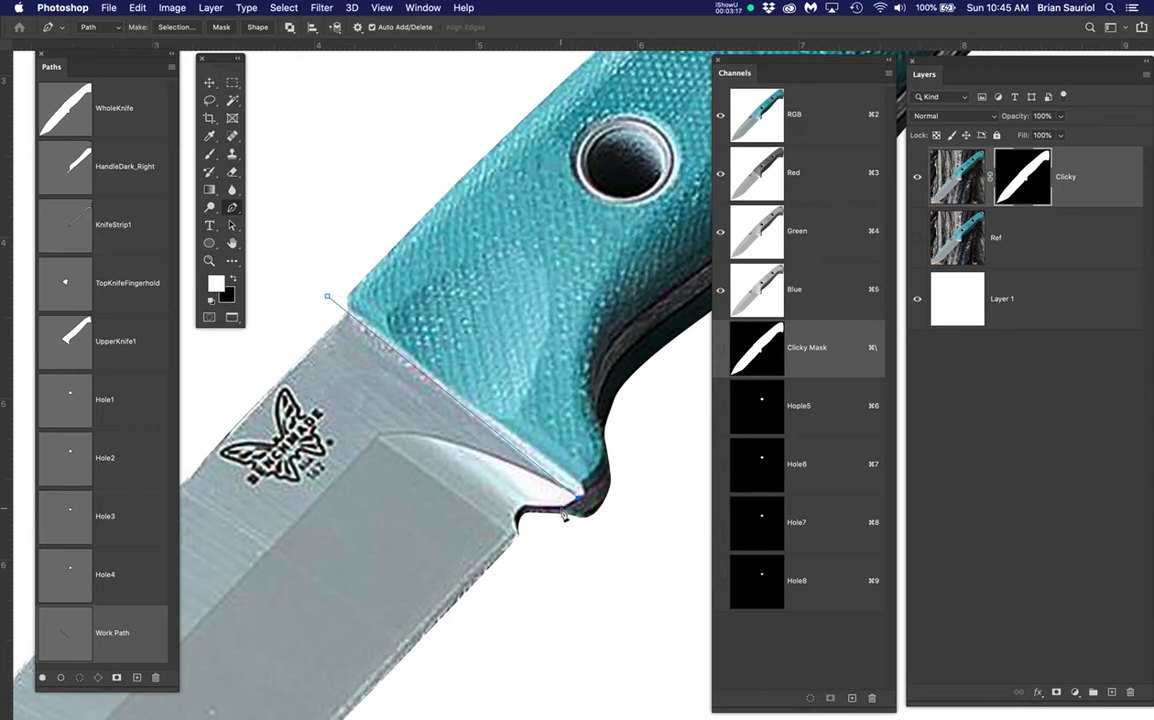
pyautogui.moveTo(561, 509); pyautogui.dragTo(551, 526)
pyautogui.scroll(-6, 585, 556)
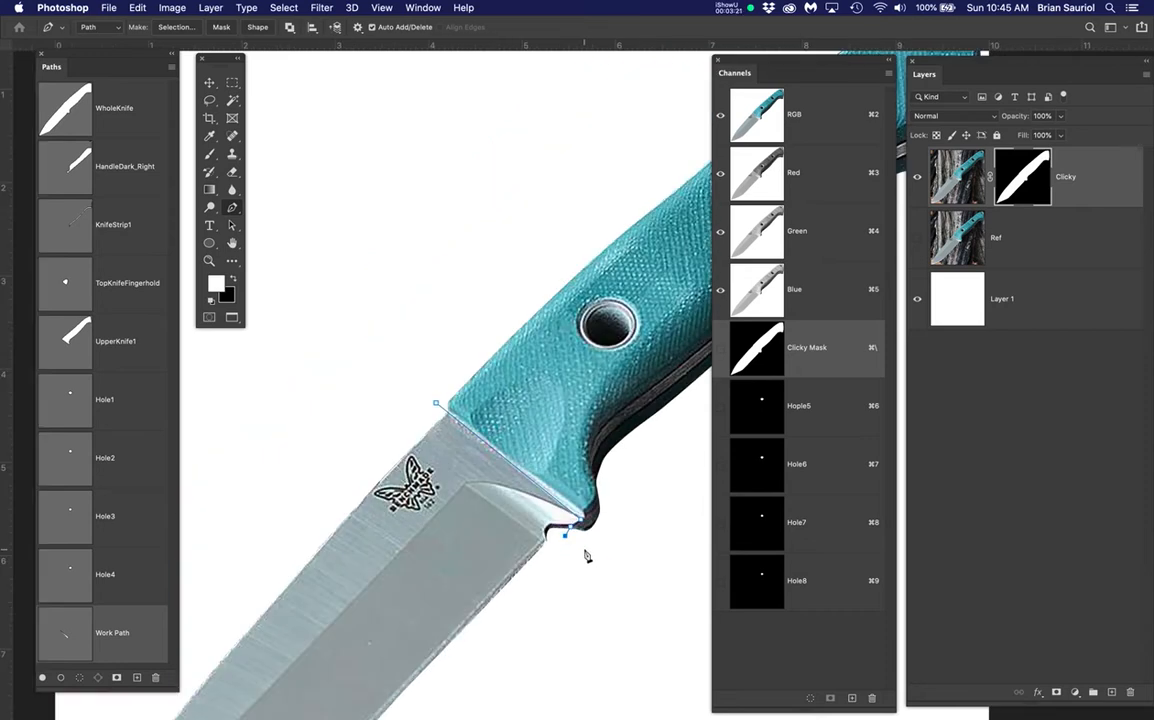
pyautogui.moveTo(590, 548); pyautogui.dragTo(394, 515)
pyautogui.click(455, 502)
pyautogui.click(528, 411)
pyautogui.click(505, 334)
pyautogui.click(415, 363)
pyautogui.click(343, 449)
pyautogui.click(345, 481)
# Save the work path as KnifeTop and place it directly under WholeKnife
pyautogui.scroll(3, 313, 487)
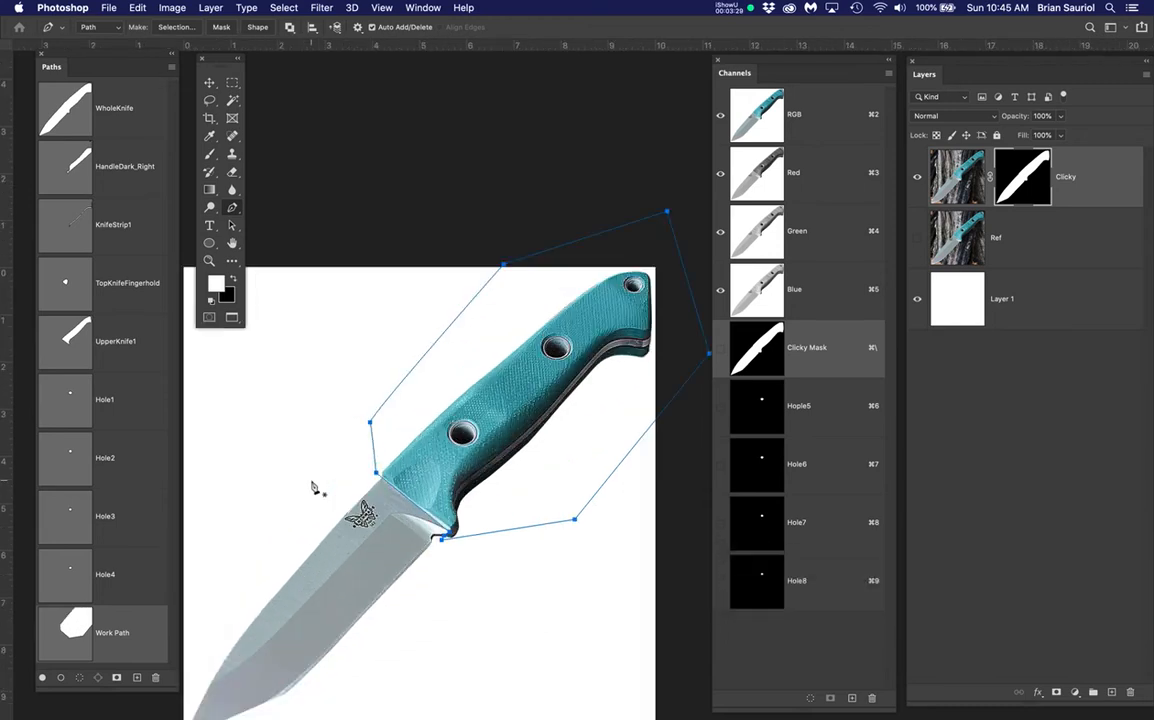
pyautogui.scroll(1, 313, 487)
pyautogui.moveTo(513, 477); pyautogui.dragTo(513, 477)
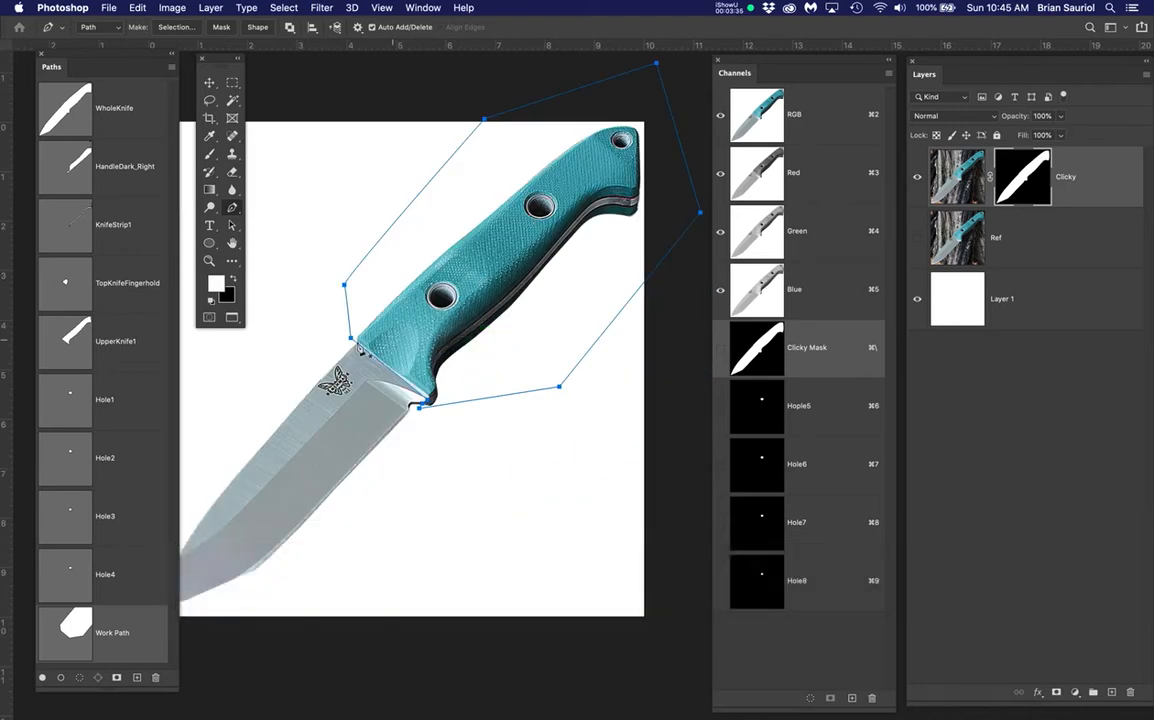
pyautogui.scroll(-3, 100, 608)
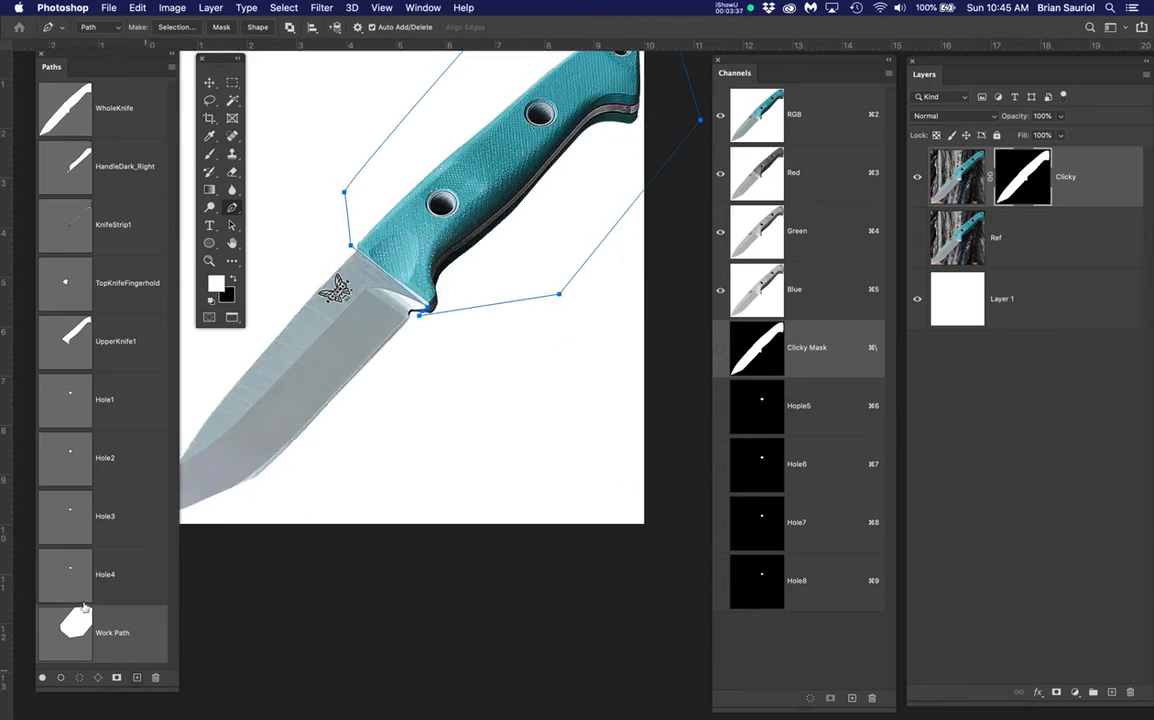
pyautogui.doubleClick(107, 632)
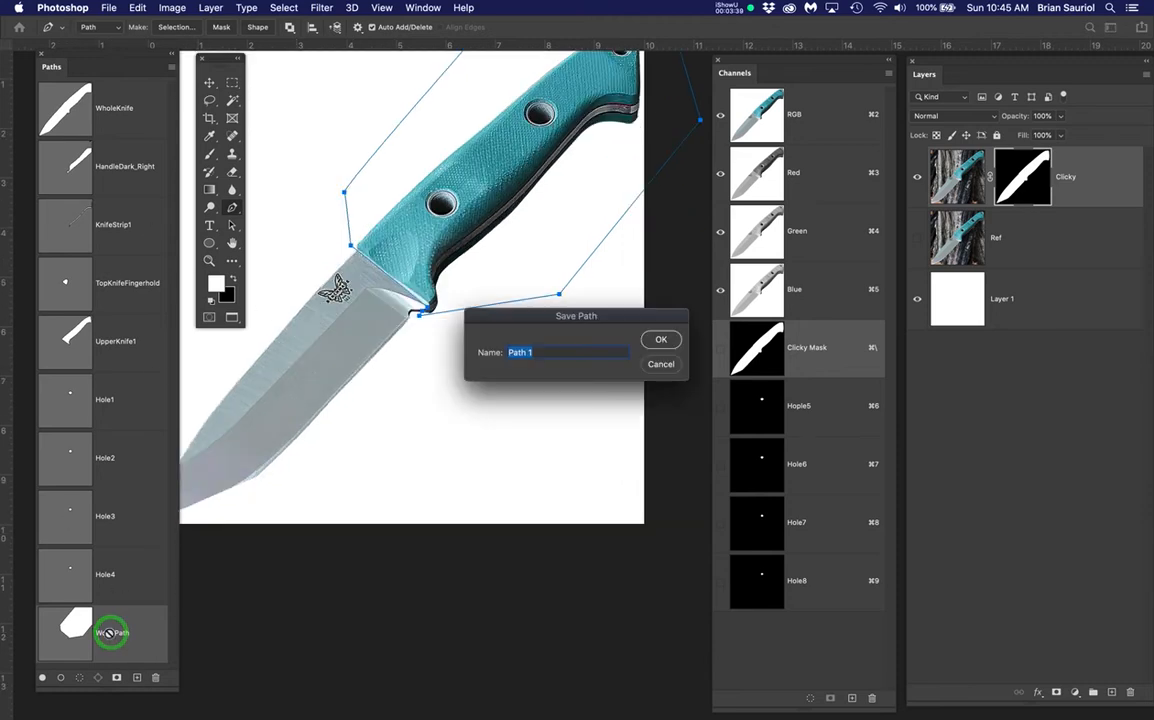
pyautogui.write('Knif')
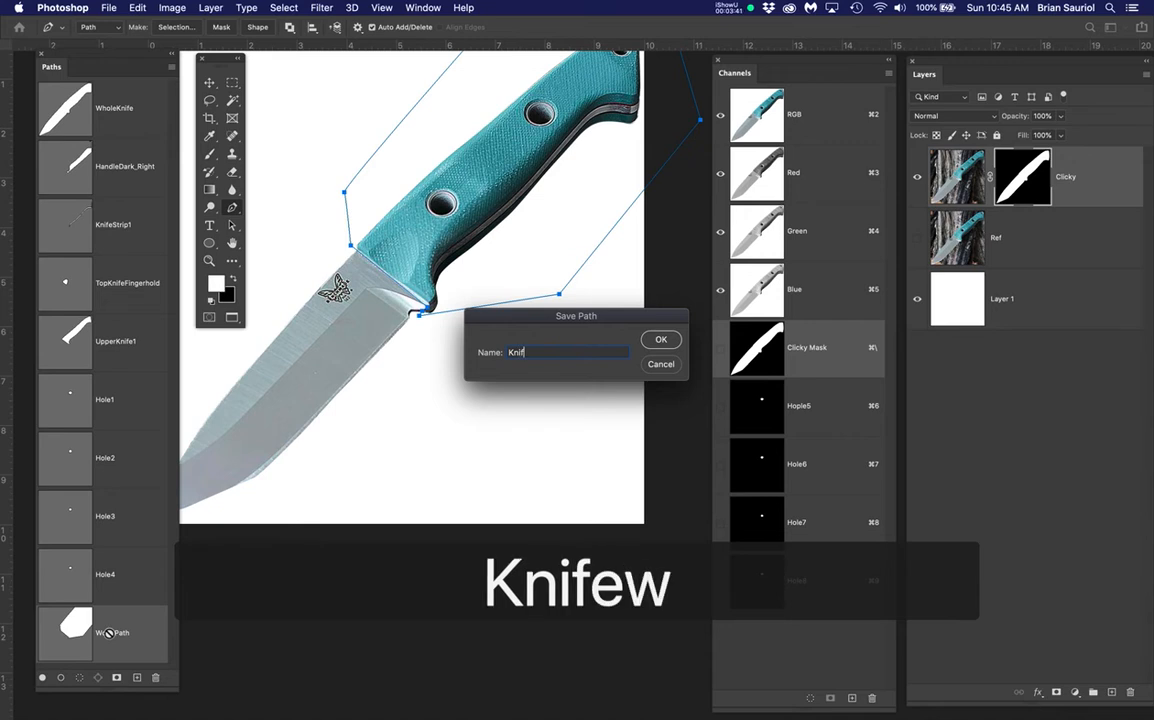
pyautogui.write('ew')
pyautogui.press('BackSpace')
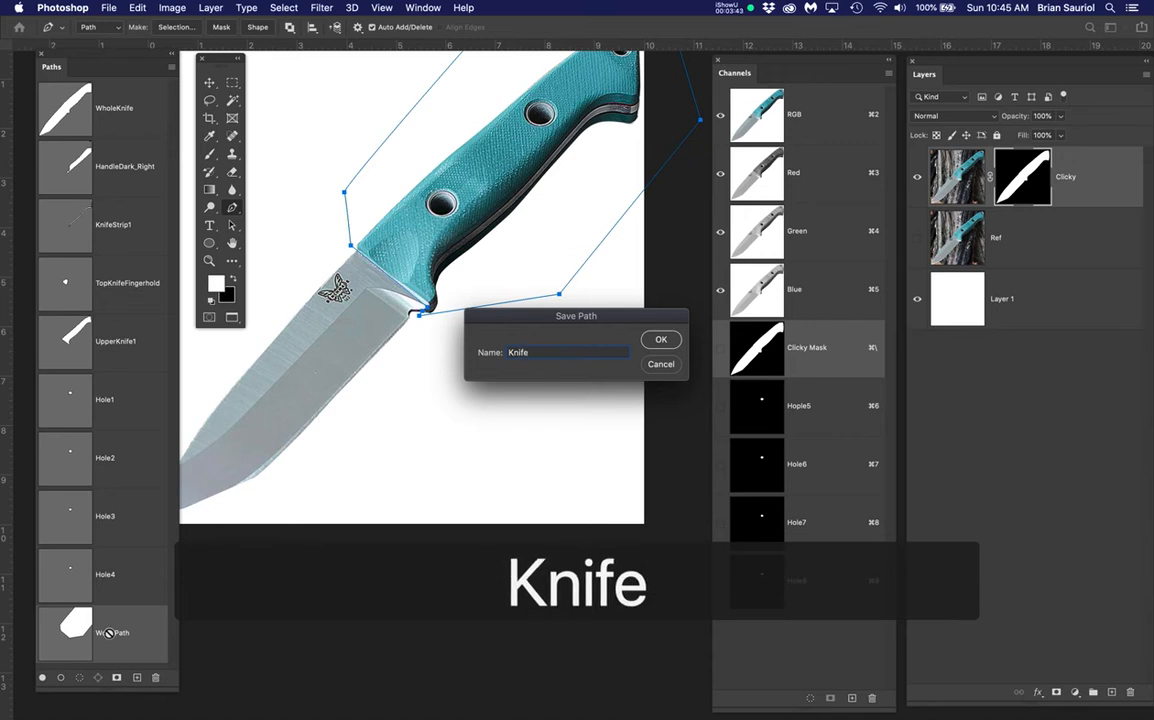
pyautogui.write('Top')
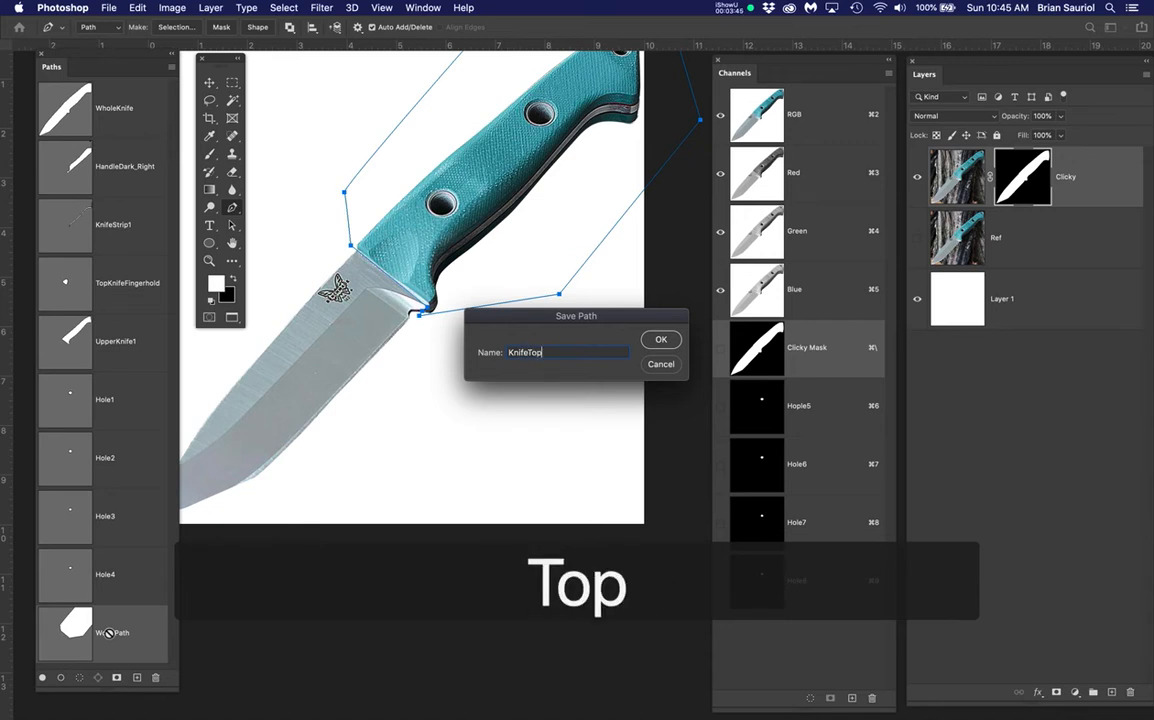
pyautogui.press('Return')
pyautogui.moveTo(110, 625); pyautogui.dragTo(58, 122)
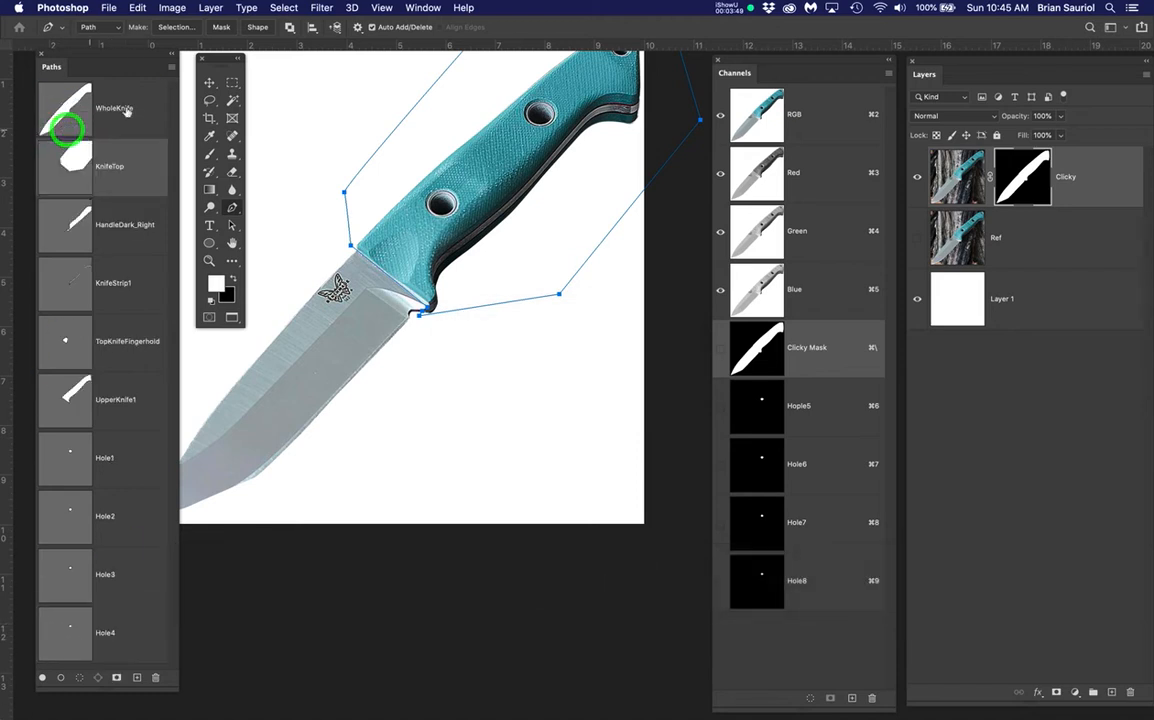
# Intersect the WholeKnife and KnifeTop path selections to isolate the handle
pyautogui.moveTo(546, 350); pyautogui.dragTo(557, 409)
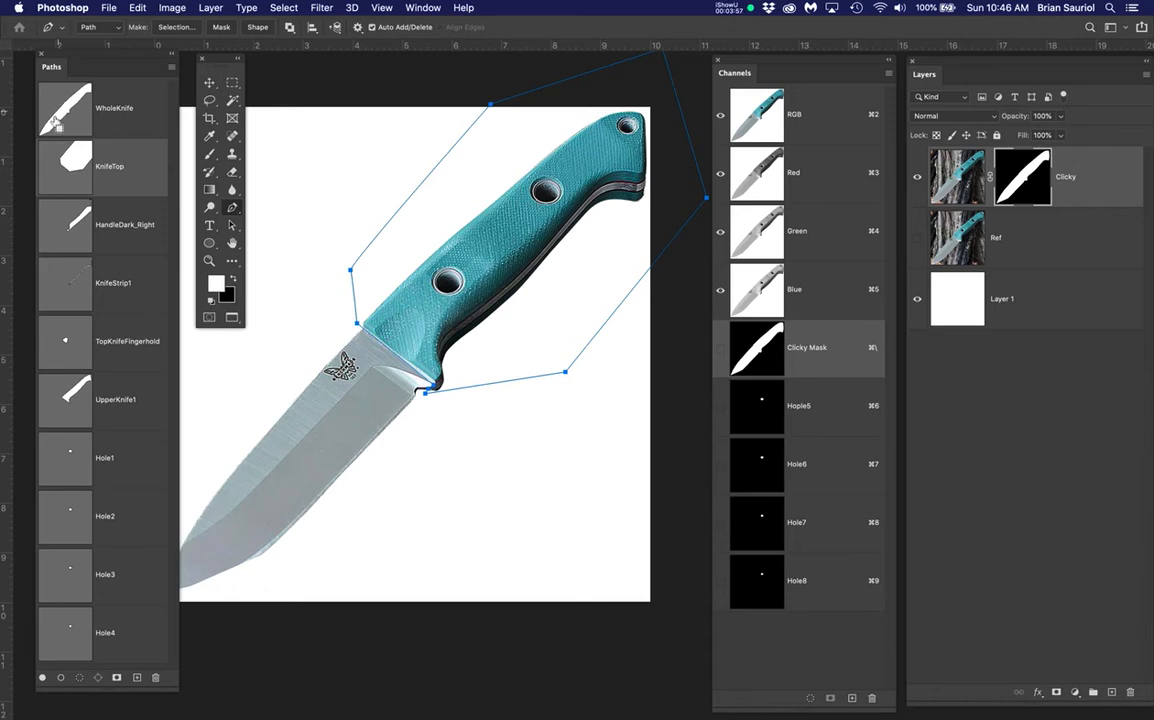
pyautogui.keyDown('super'); pyautogui.click(63, 115); pyautogui.keyUp('super')
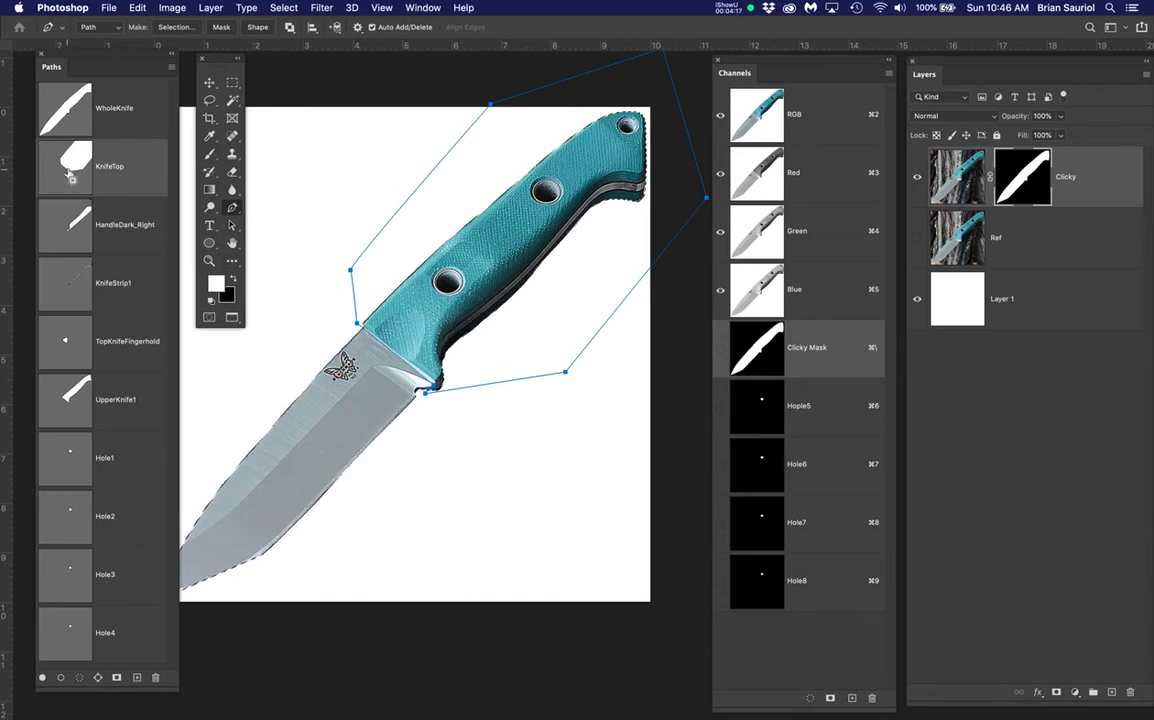
pyautogui.keyDown('super'); pyautogui.click(67, 172); pyautogui.keyUp('super')
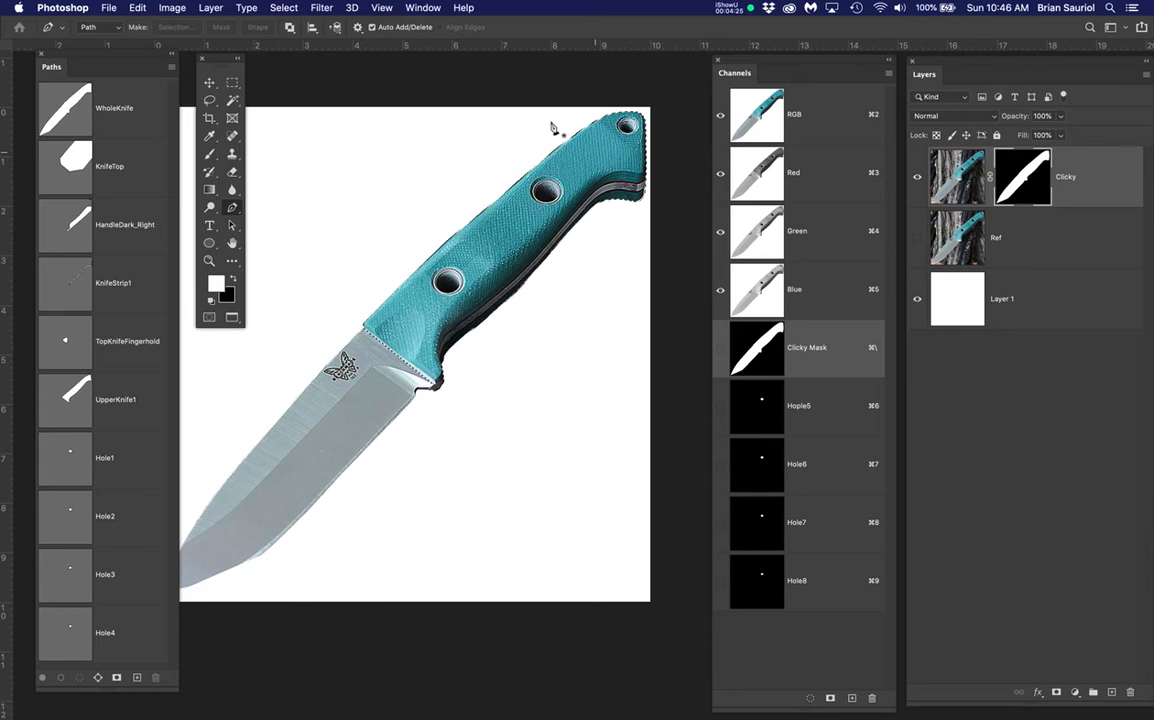
# Save the current selection as a new channel named Handle
pyautogui.moveTo(281, 6); pyautogui.dragTo(291, 323)
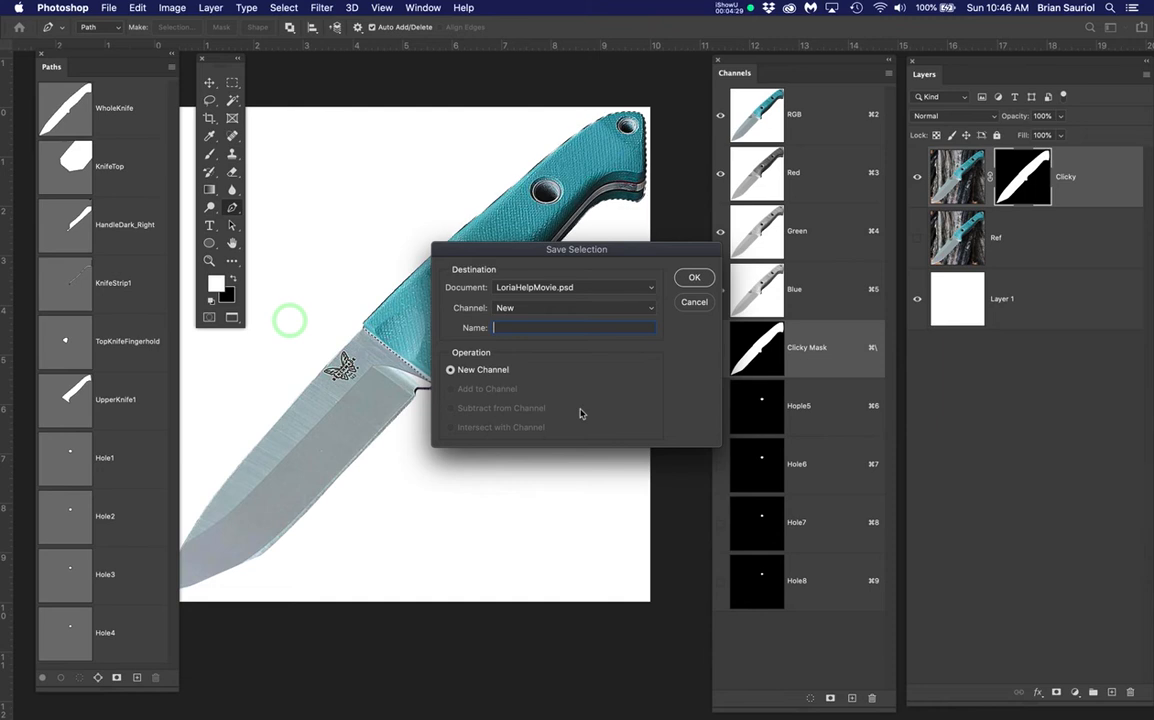
pyautogui.write('Handle')
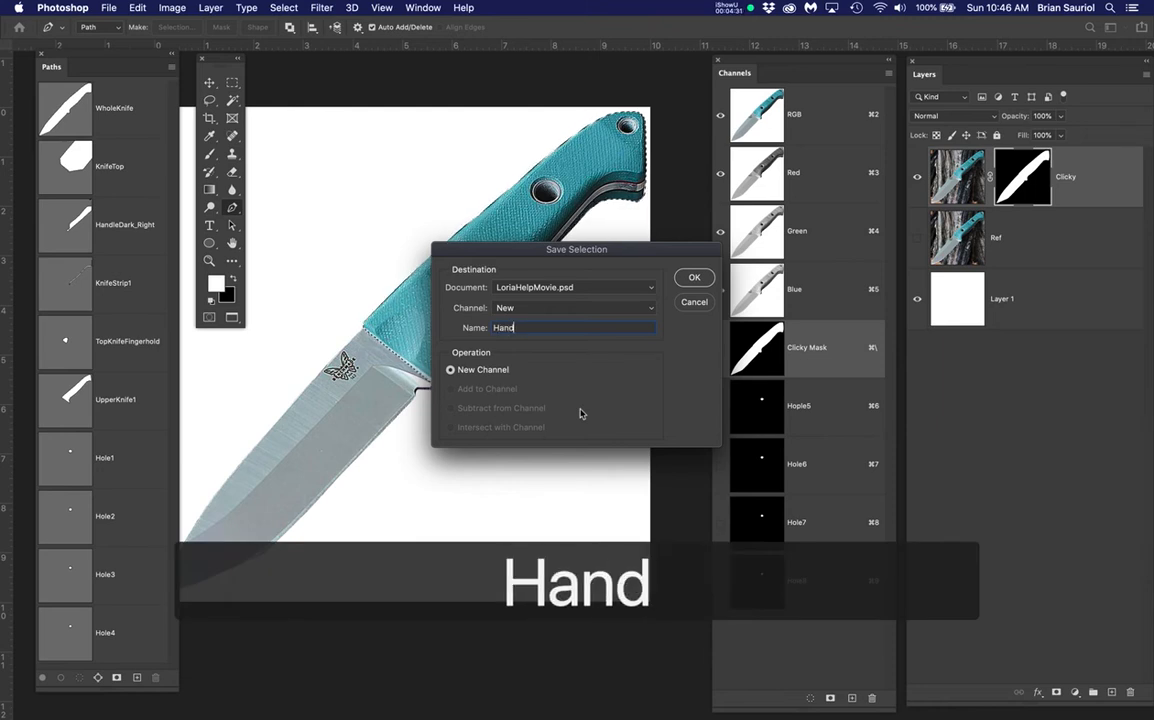
pyautogui.press('Return')
# Compare the Handle channel with Clicky Mask, deselect, and return to the RGB composite
pyautogui.click(842, 636)
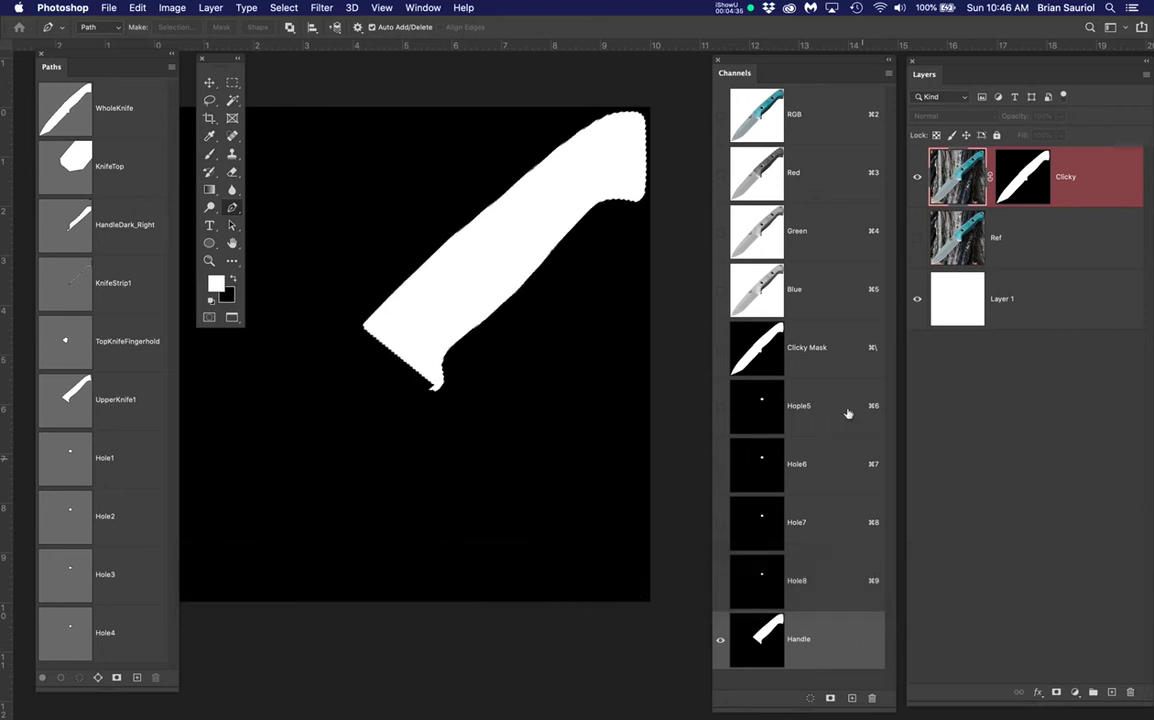
pyautogui.keyDown('shift'); pyautogui.click(832, 365); pyautogui.keyUp('shift')
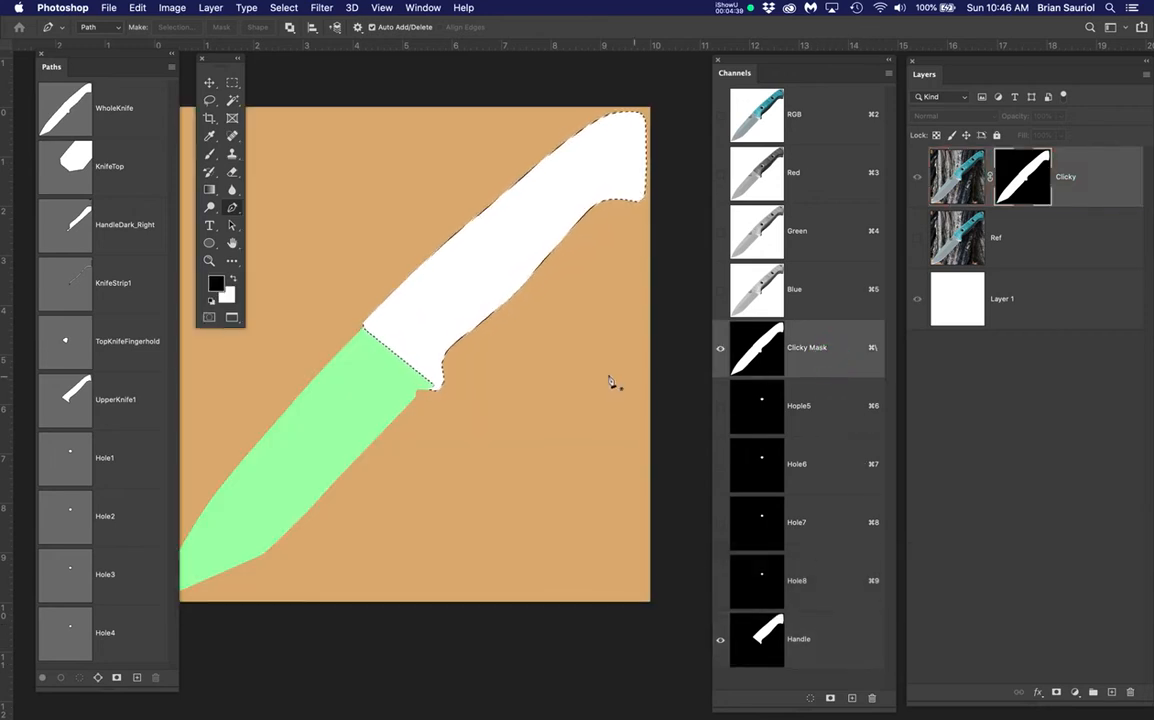
pyautogui.press('super+d')
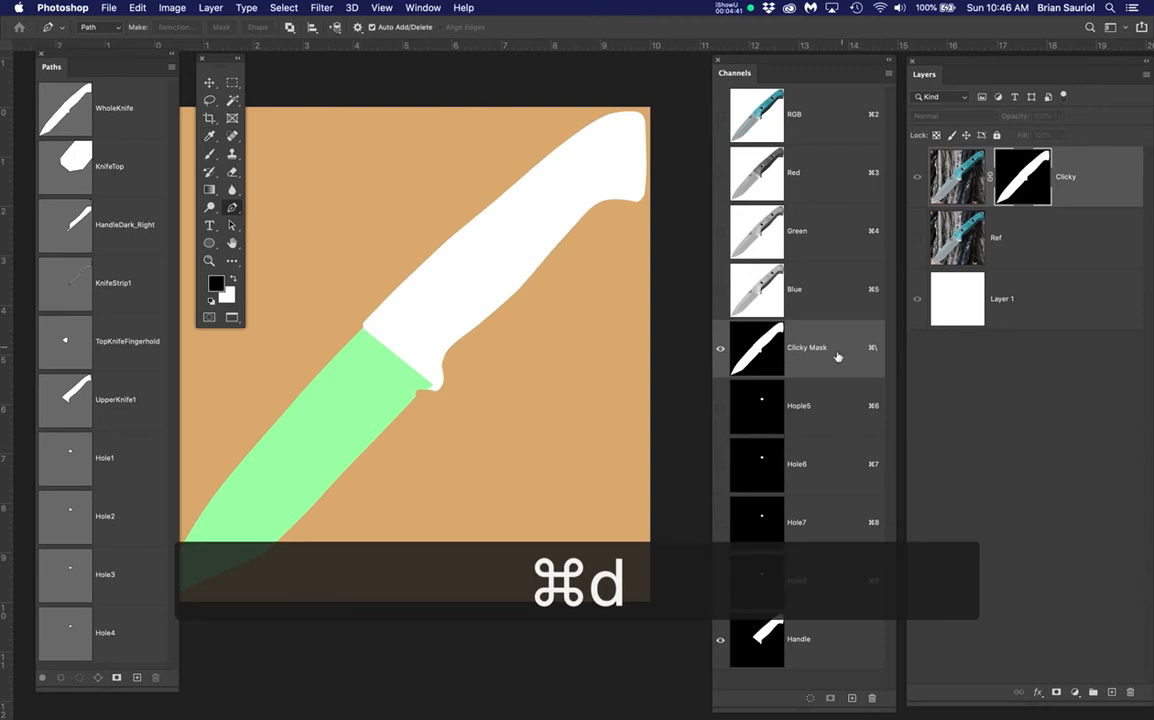
pyautogui.click(829, 103)
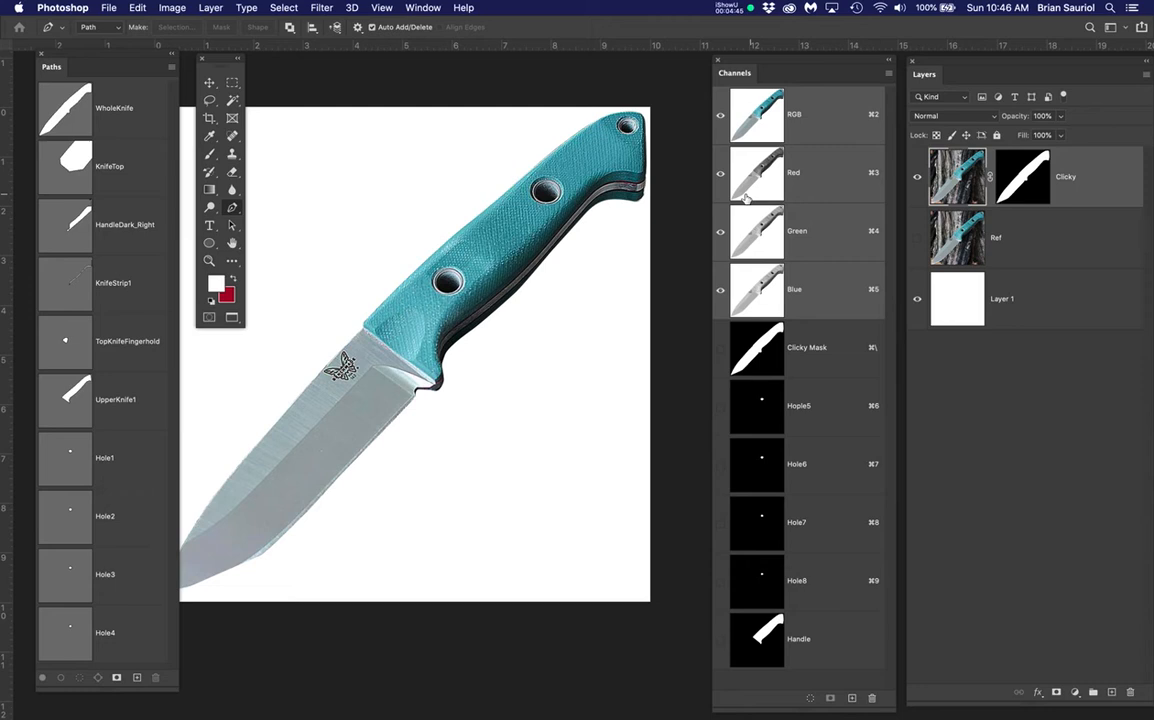
pyautogui.scroll(5, 552, 236)
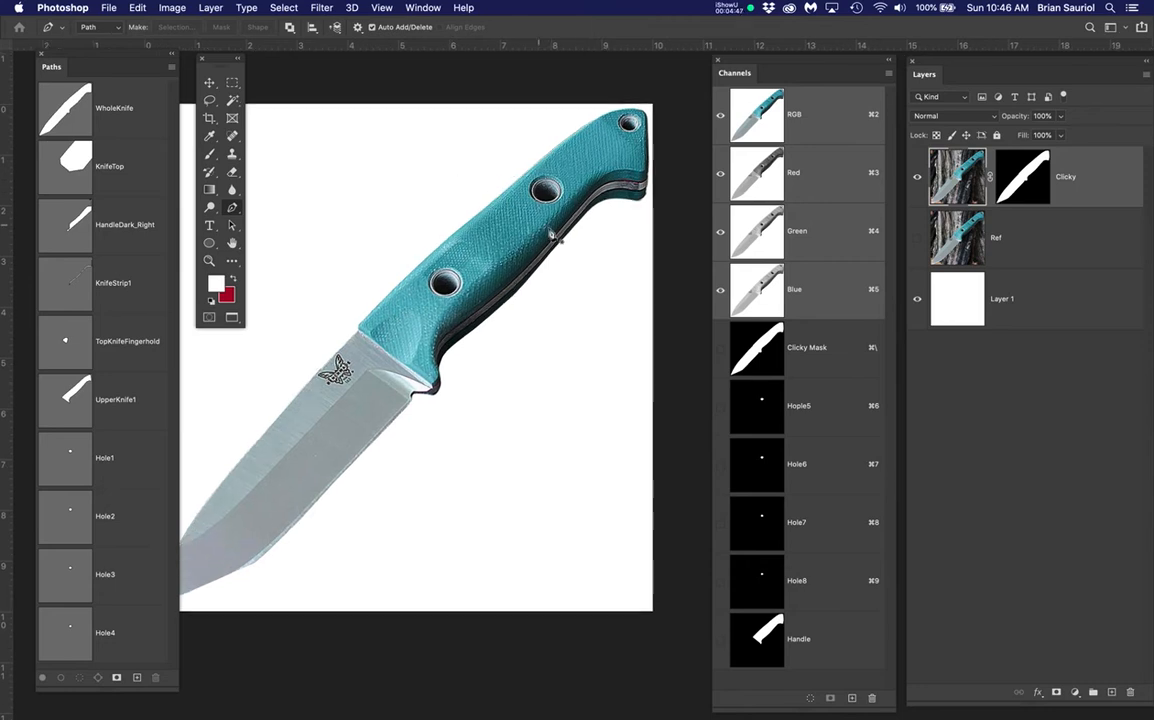
# Copy the Handle channel area from Clicky onto new Layer 2 and hide Clicky
pyautogui.press('space')
pyautogui.moveTo(548, 247); pyautogui.dragTo(518, 312)
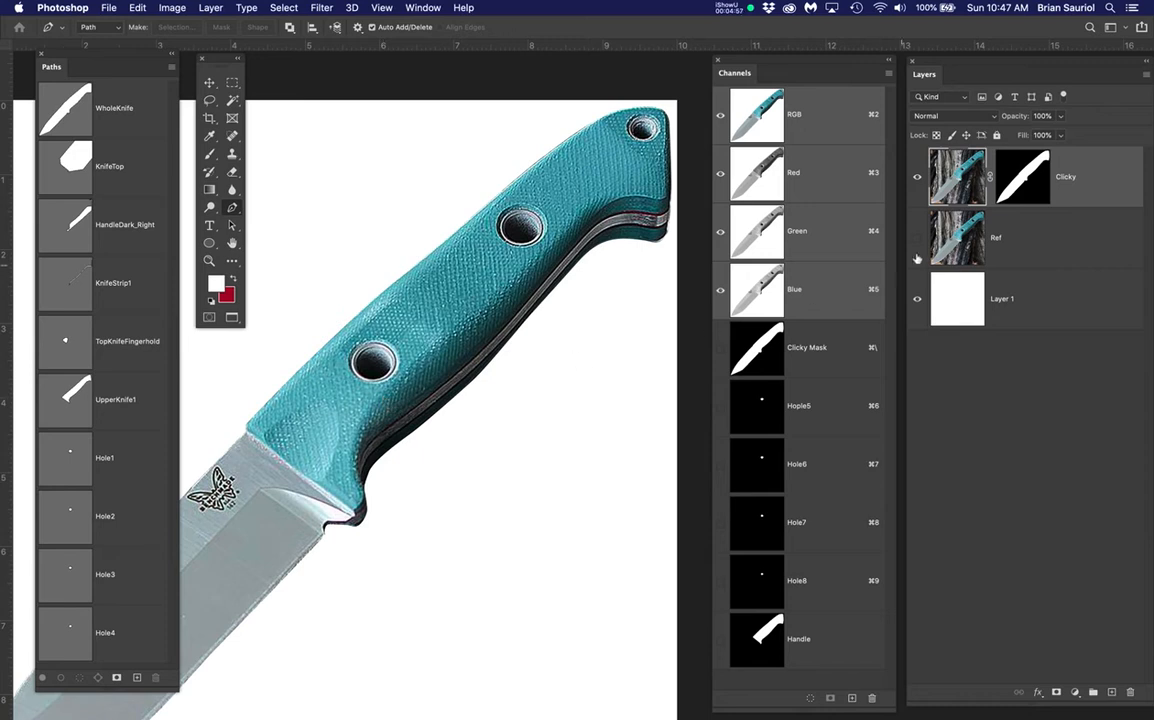
pyautogui.click(962, 180)
pyautogui.keyDown('super'); pyautogui.click(757, 634); pyautogui.keyUp('super')
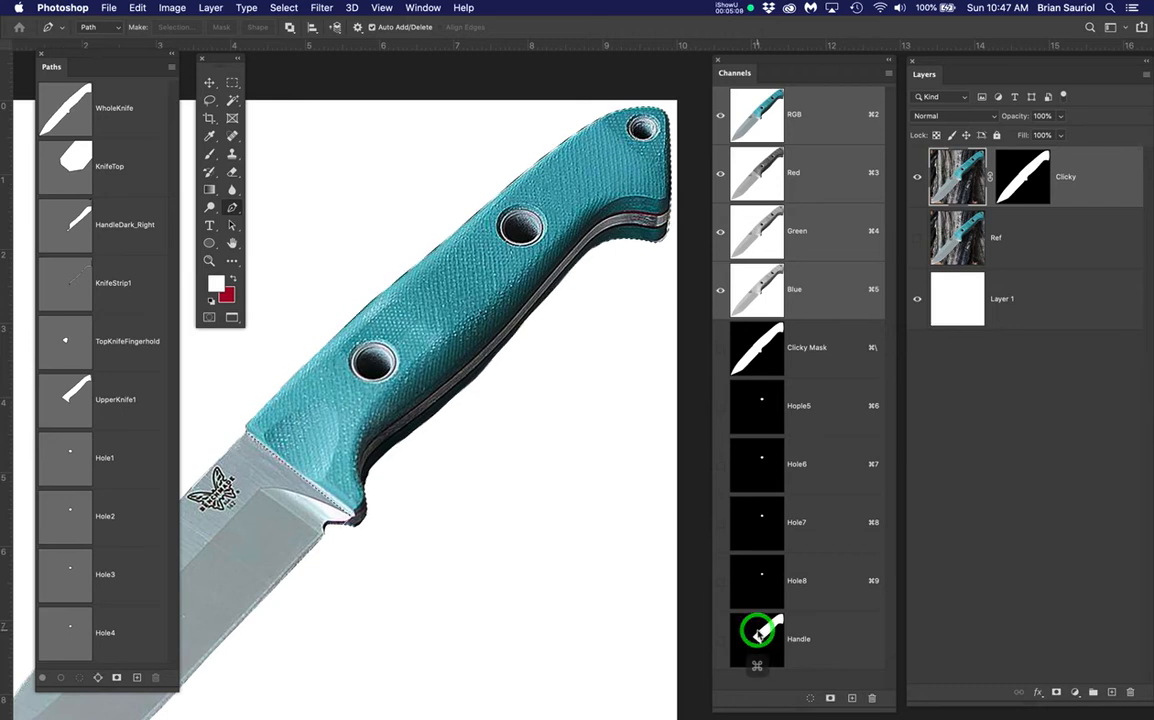
pyautogui.click(957, 176)
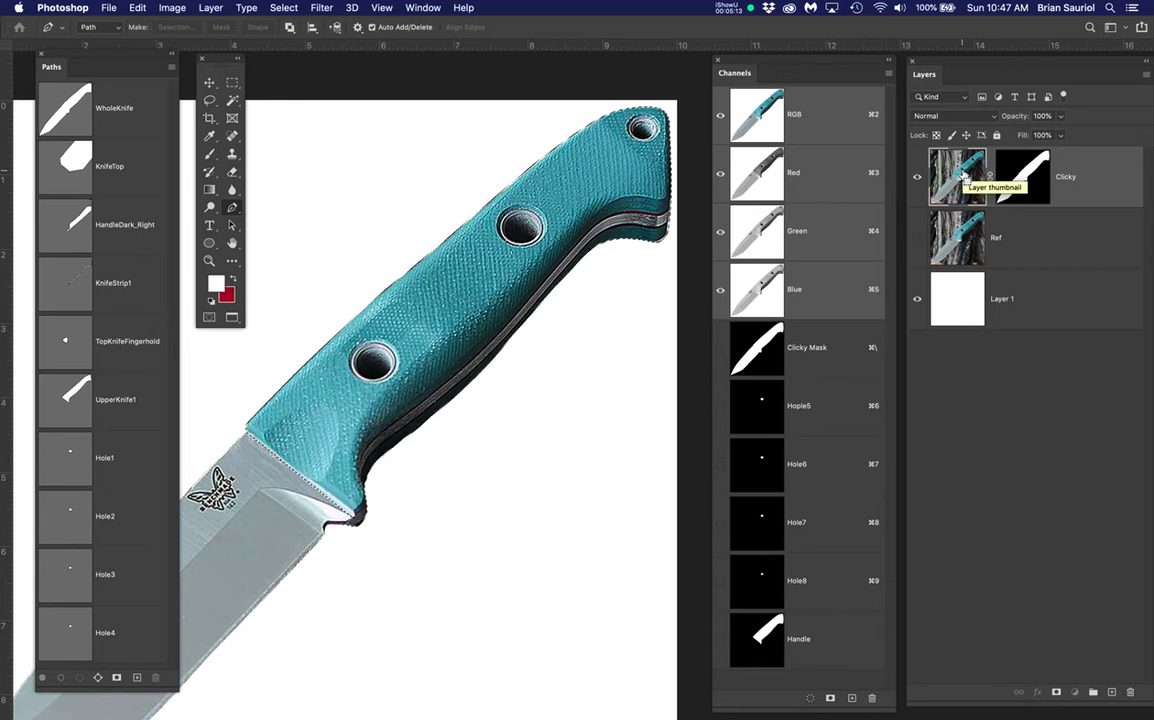
pyautogui.press('super+j')
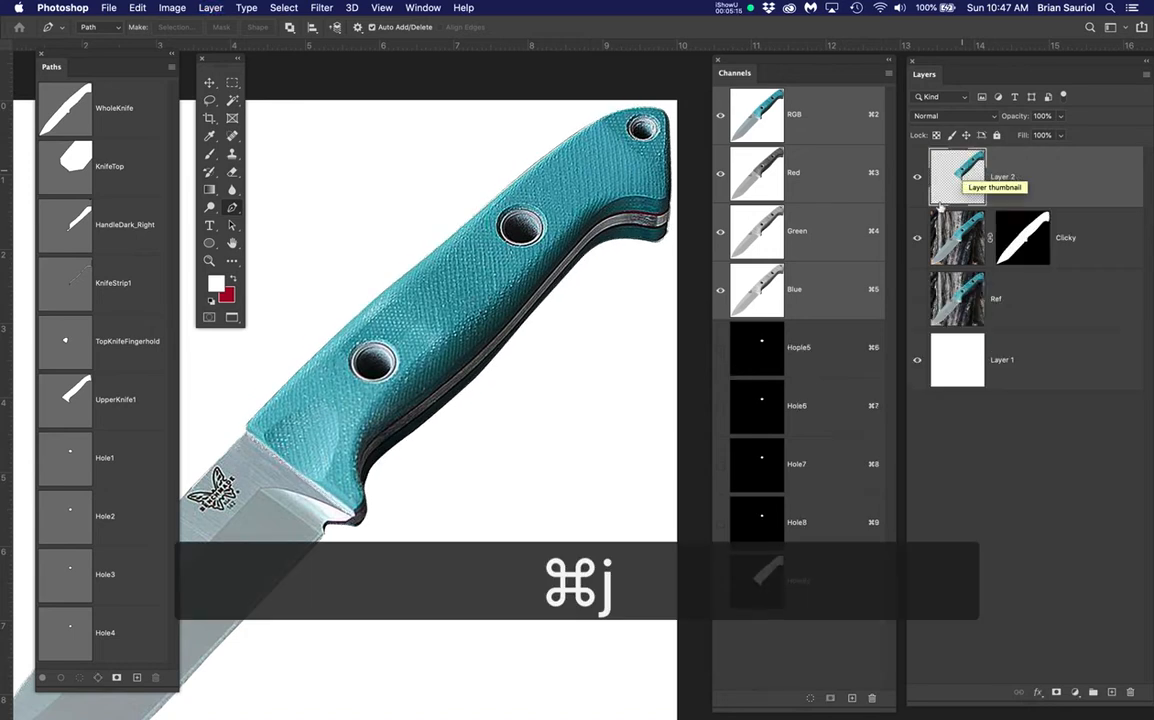
pyautogui.click(918, 237)
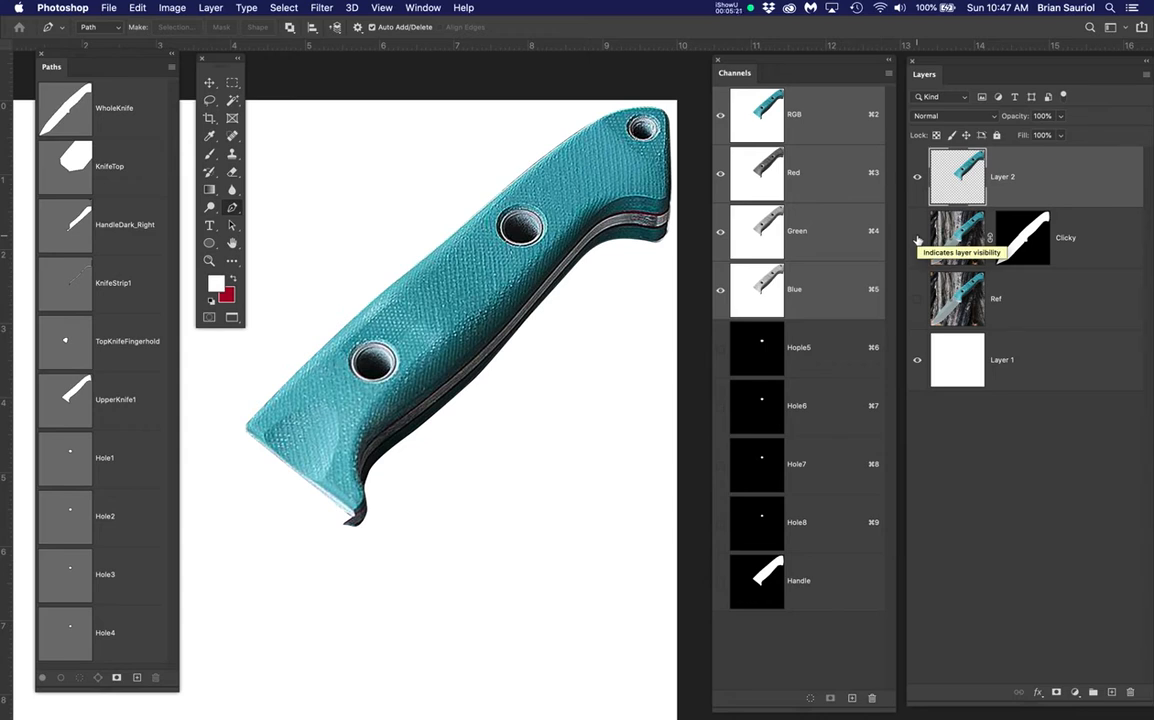
# Apply a 10.1-pixel Gaussian Blur to the handle on Layer 2
pyautogui.moveTo(224, 58); pyautogui.dragTo(209, 60)
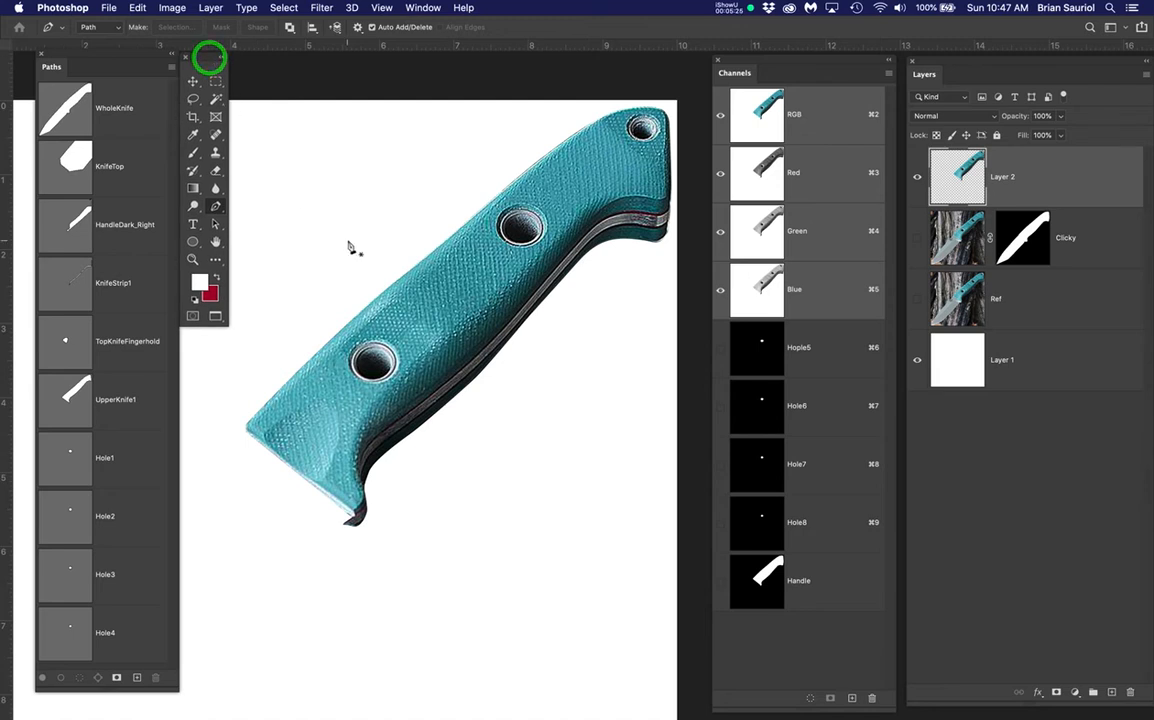
pyautogui.moveTo(435, 358); pyautogui.dragTo(438, 376)
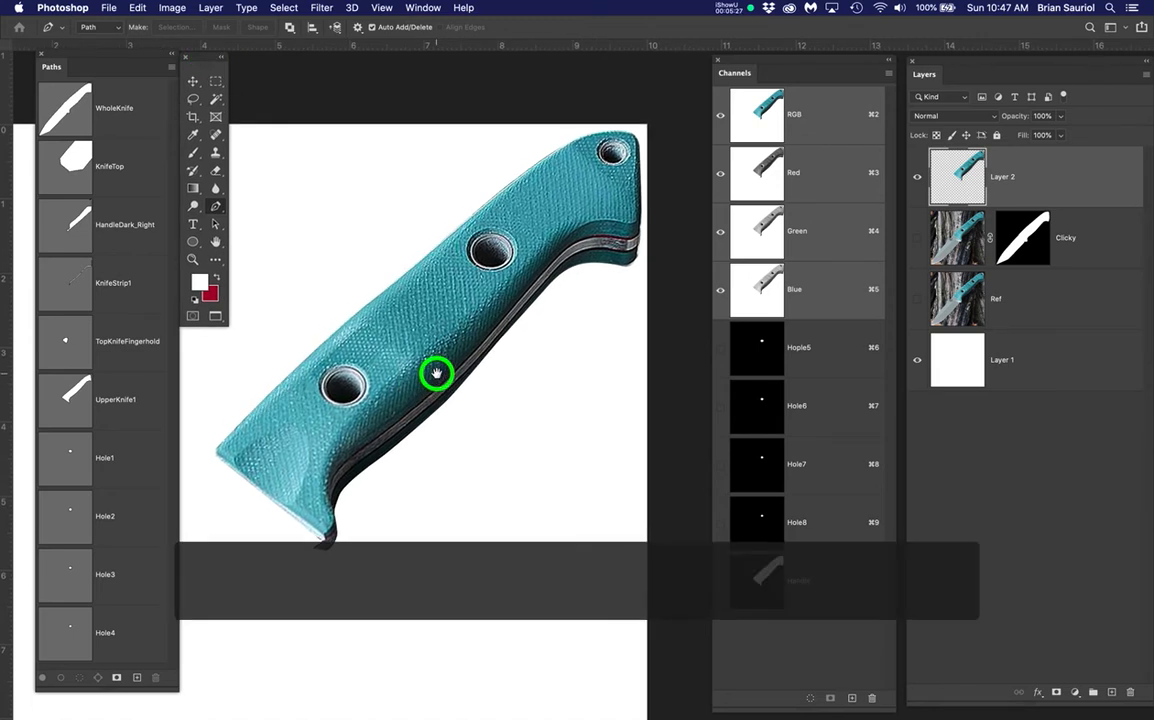
pyautogui.click(250, 8)
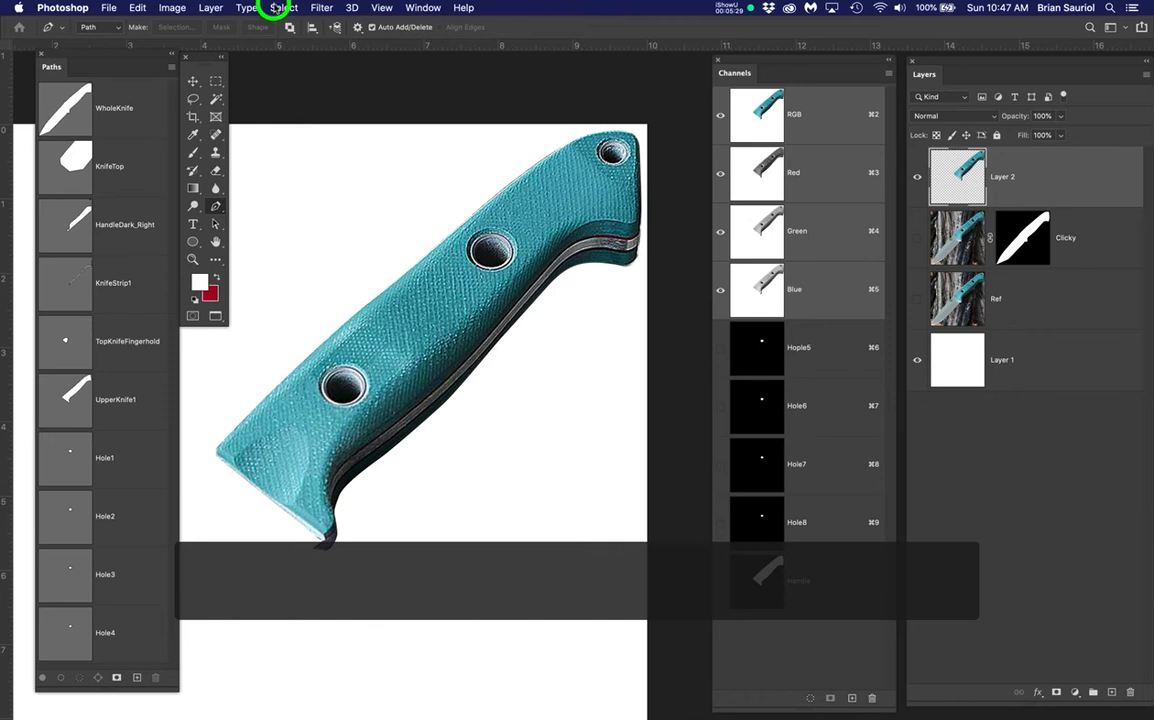
pyautogui.moveTo(321, 8)
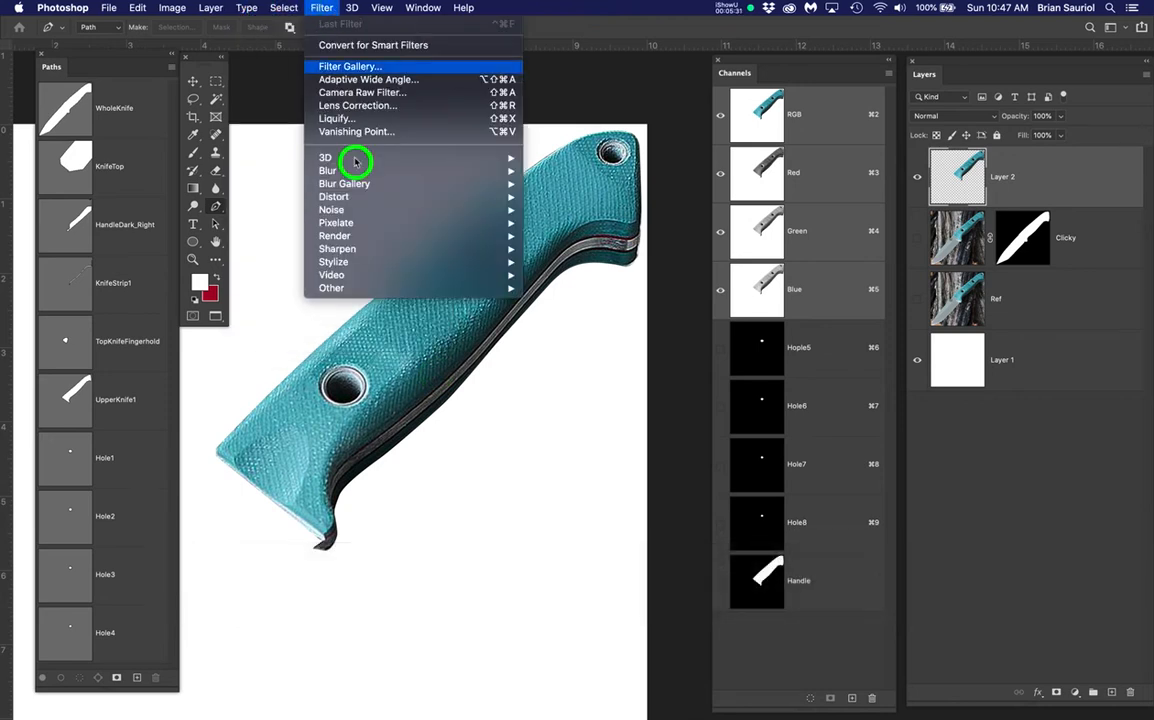
pyautogui.moveTo(373, 172)
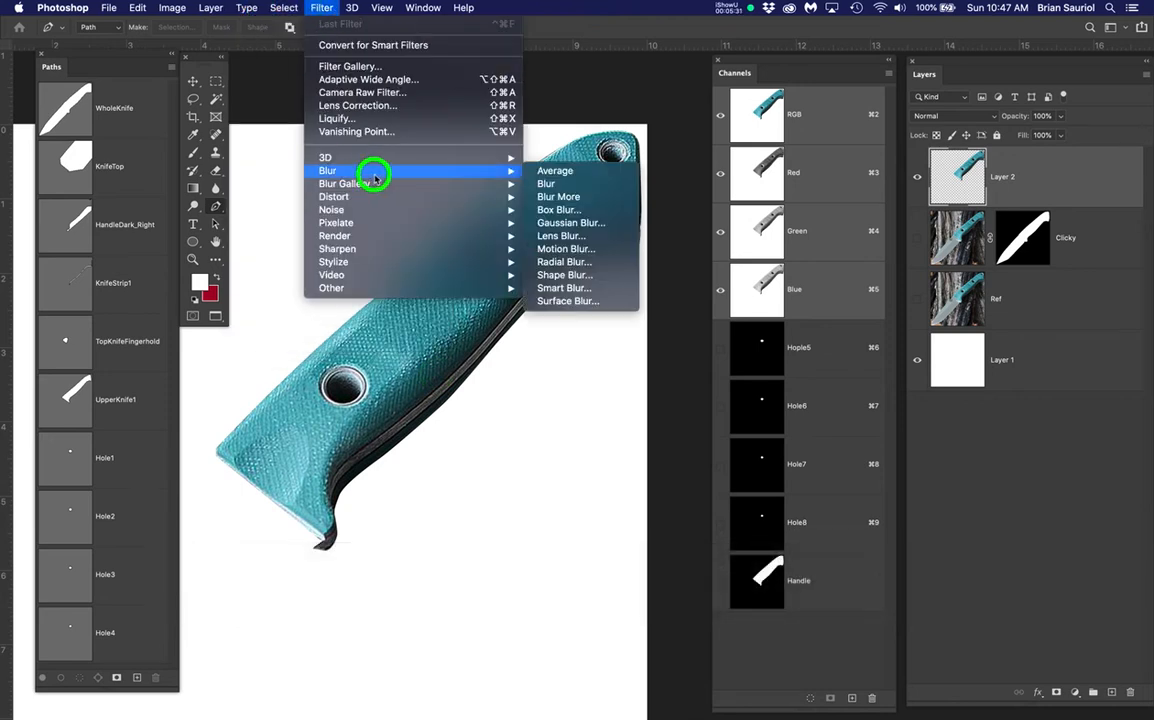
pyautogui.click(560, 222)
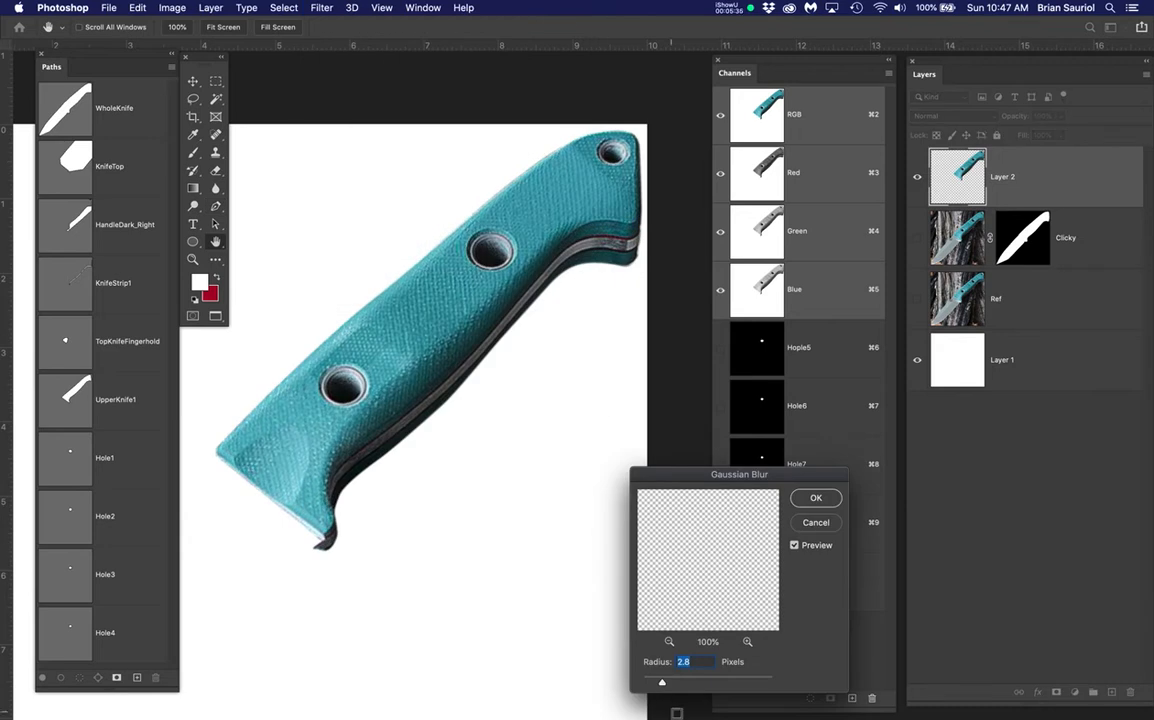
pyautogui.moveTo(664, 685); pyautogui.dragTo(696, 686)
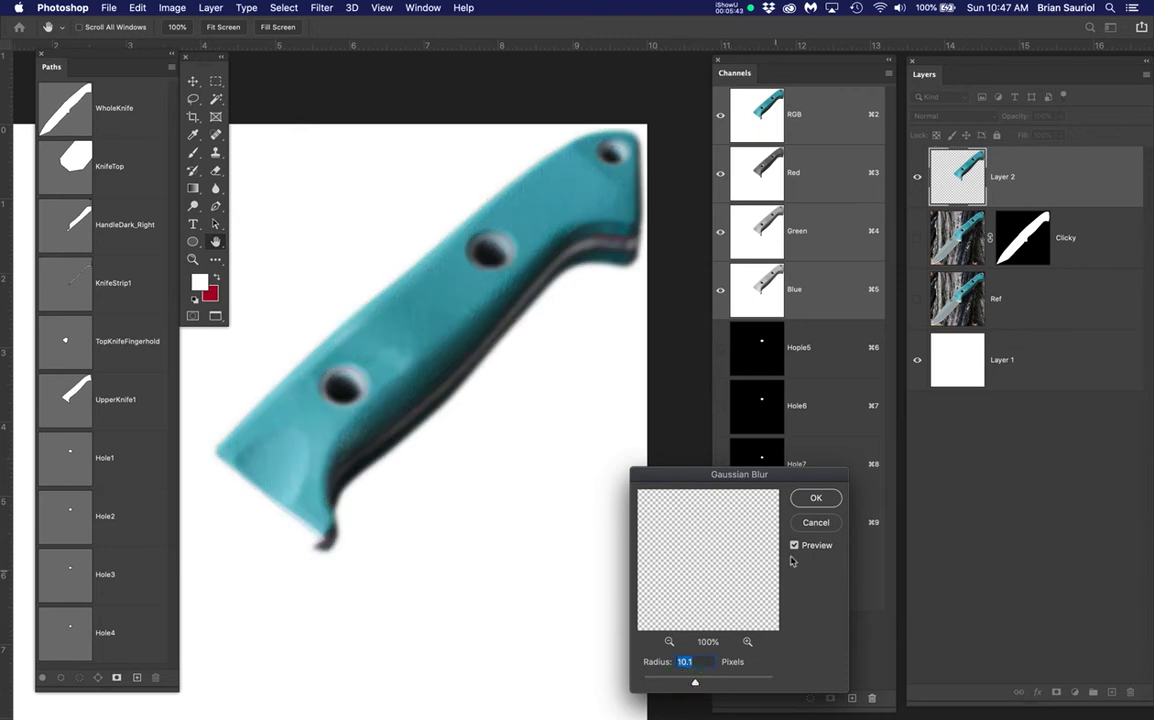
pyautogui.click(829, 501)
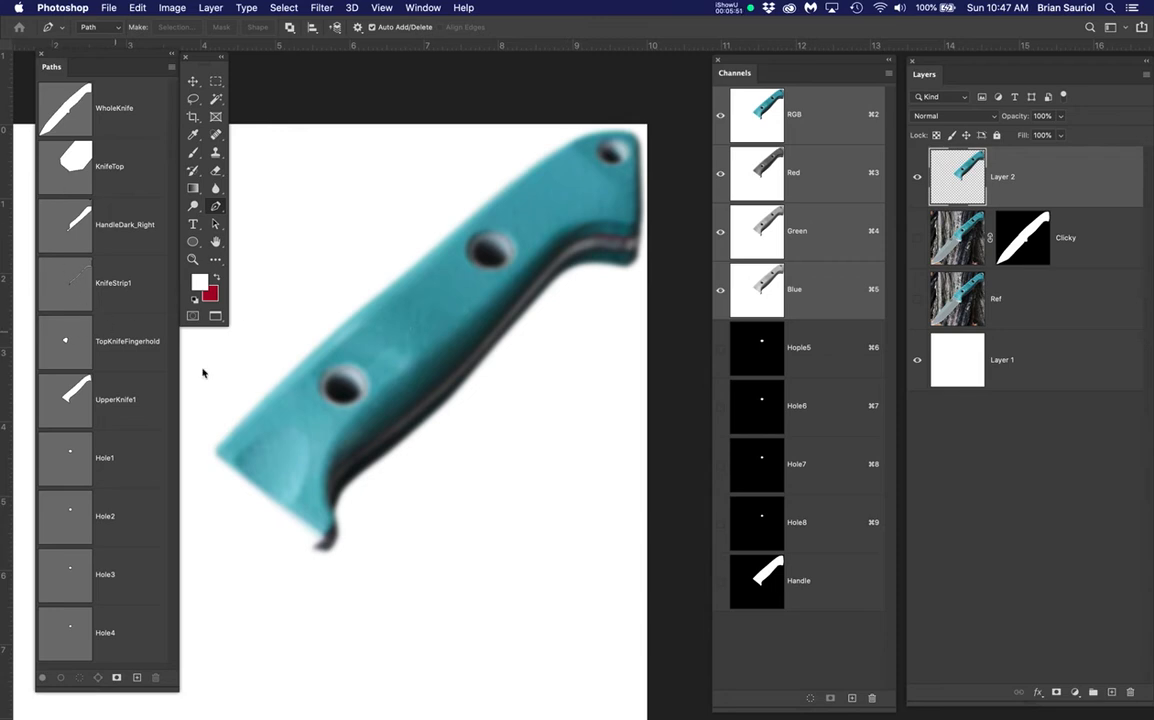
# Load the Handle channel as a selection and add it as Layer 2's mask
pyautogui.click(1081, 174)
pyautogui.keyDown('super'); pyautogui.click(760, 583); pyautogui.keyUp('super')
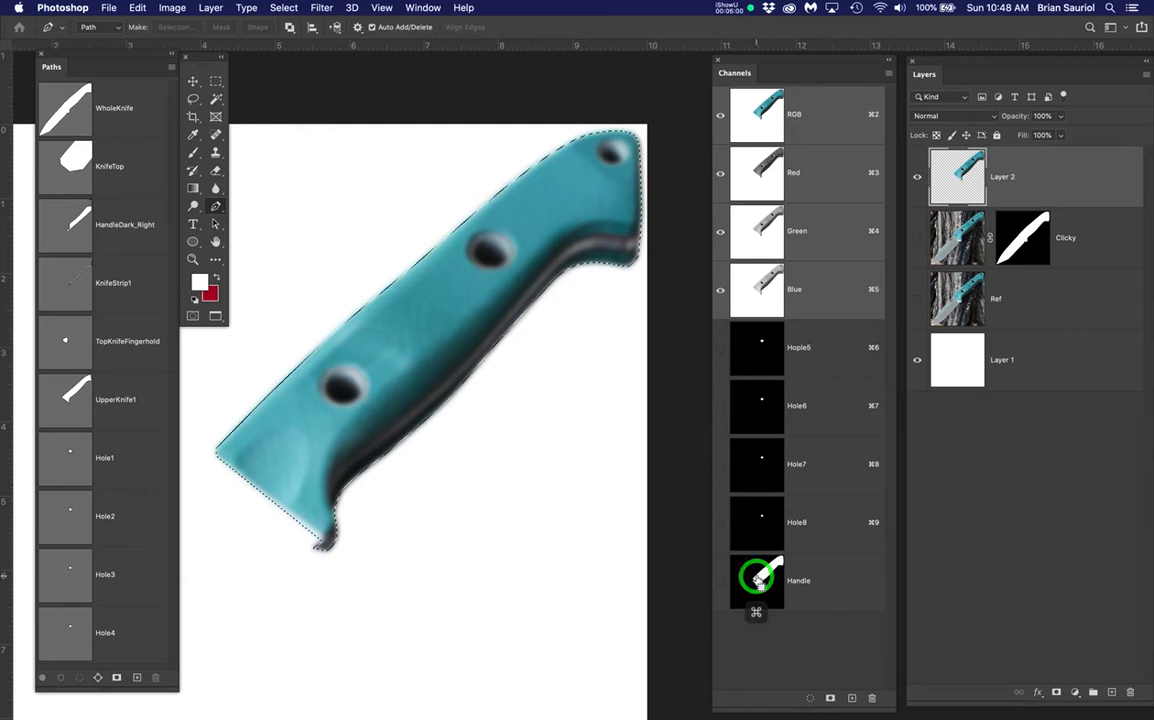
pyautogui.click(1056, 692)
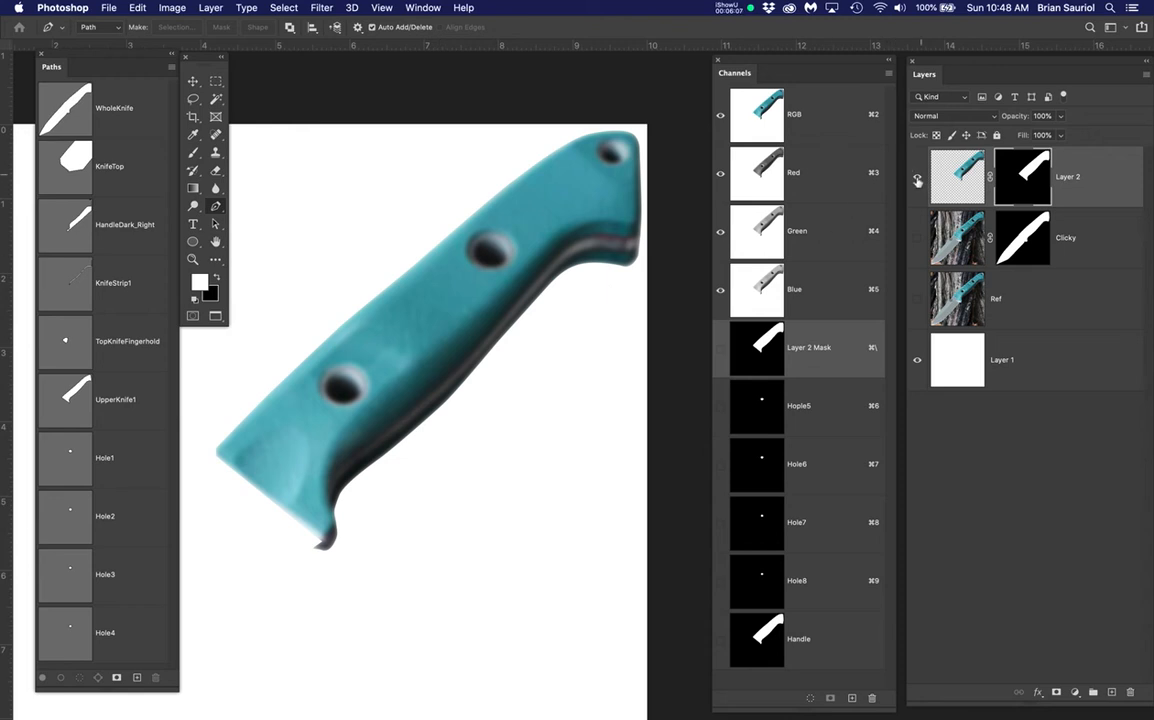
pyautogui.click(917, 180)
pyautogui.click(917, 180)
pyautogui.scroll(5, 325, 360)
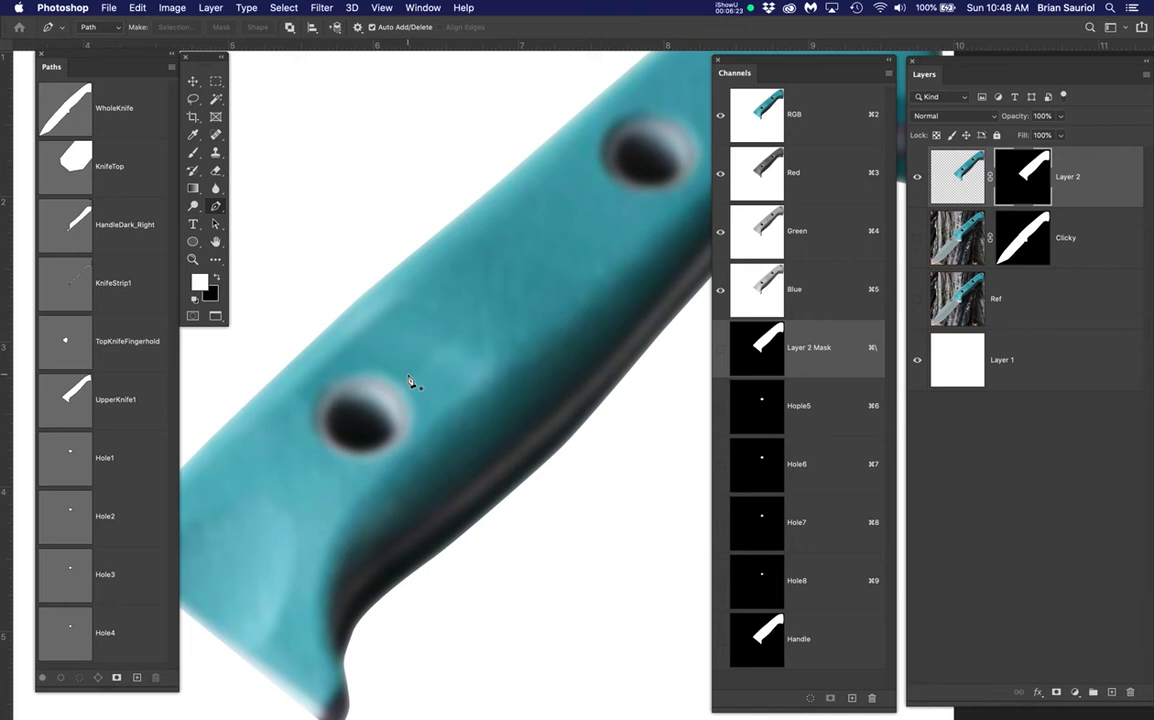
# Lasso the hole near the handle's lower end and Content-Aware Fill it
pyautogui.press('l')
pyautogui.click(958, 174)
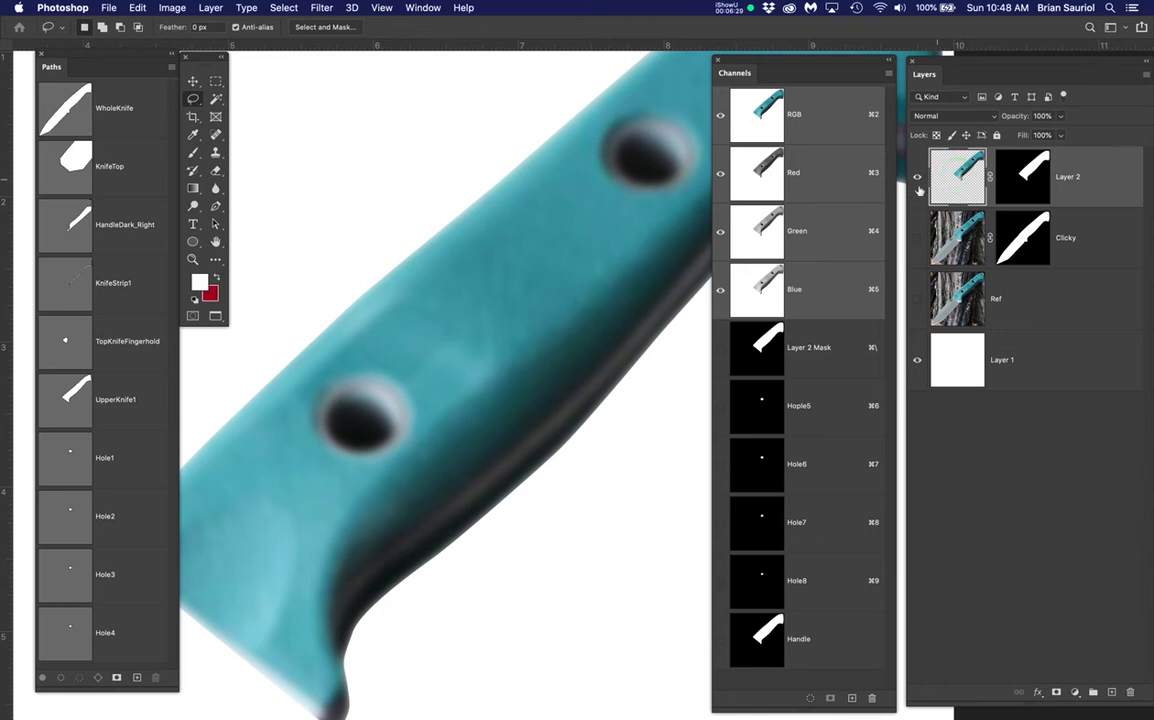
pyautogui.moveTo(393, 364)
pyautogui.mouseDown()
pyautogui.moveTo(435, 406)
pyautogui.moveTo(403, 461)
pyautogui.moveTo(376, 473)
pyautogui.moveTo(314, 465)
pyautogui.moveTo(291, 432)
pyautogui.moveTo(306, 375)
pyautogui.moveTo(343, 363)
pyautogui.moveTo(402, 368)
pyautogui.mouseUp()
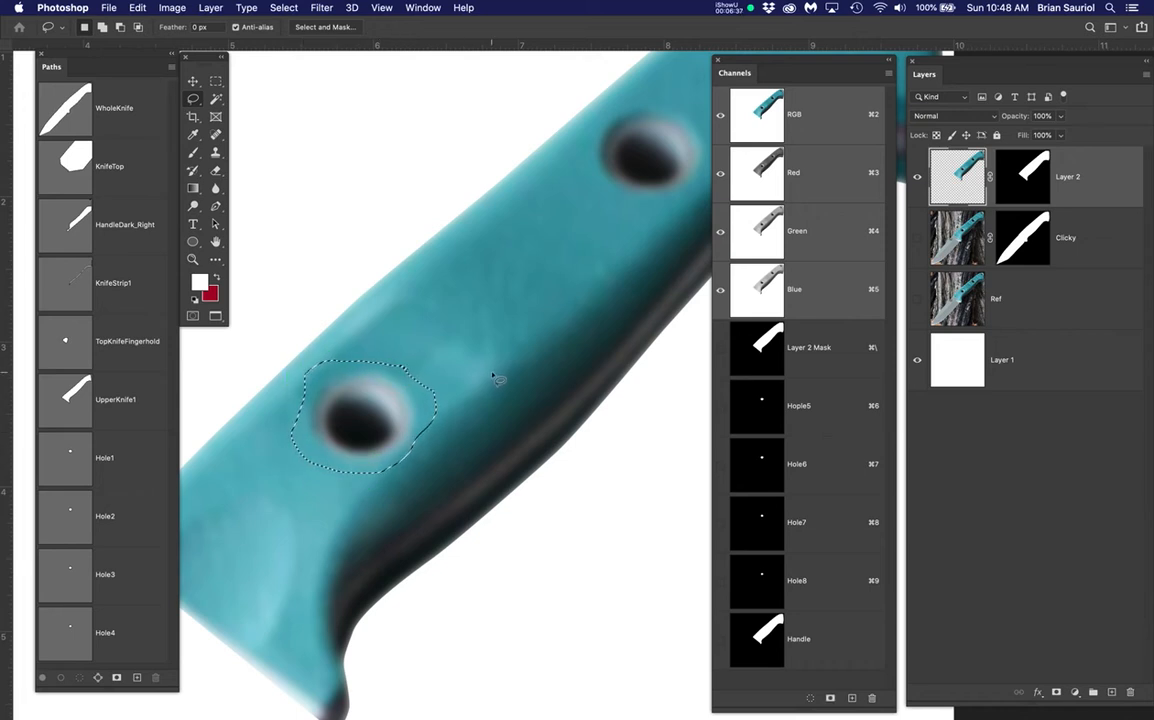
pyautogui.click(137, 7)
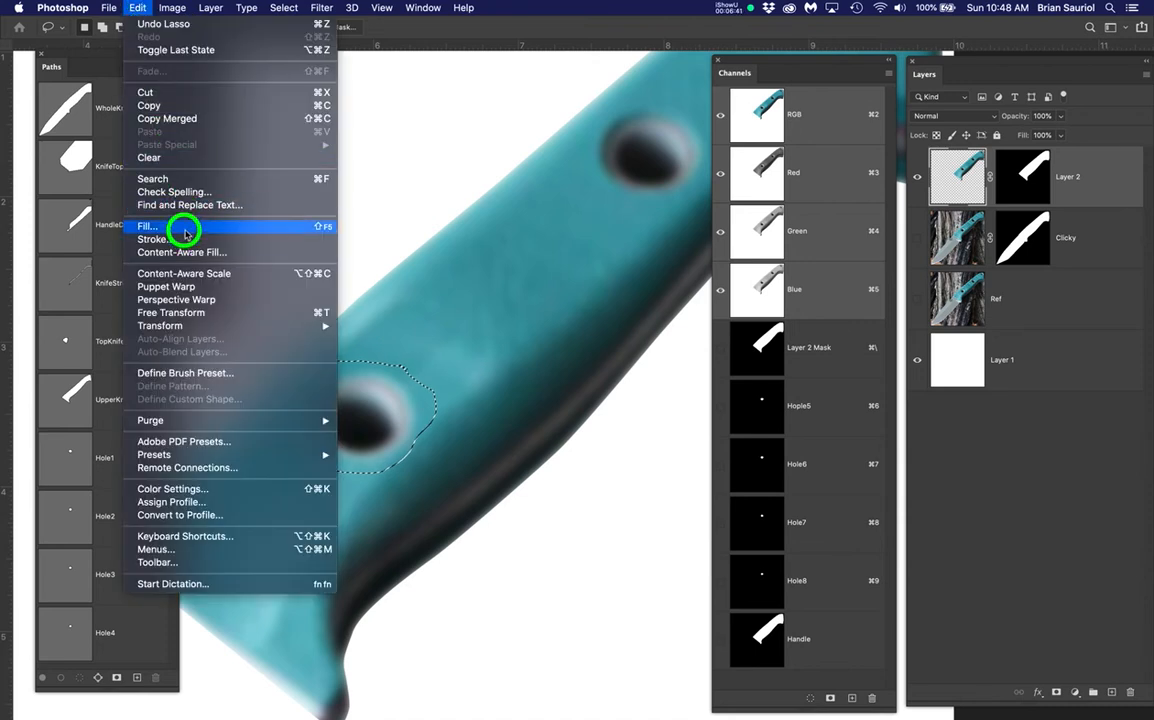
pyautogui.click(180, 226)
pyautogui.click(913, 108)
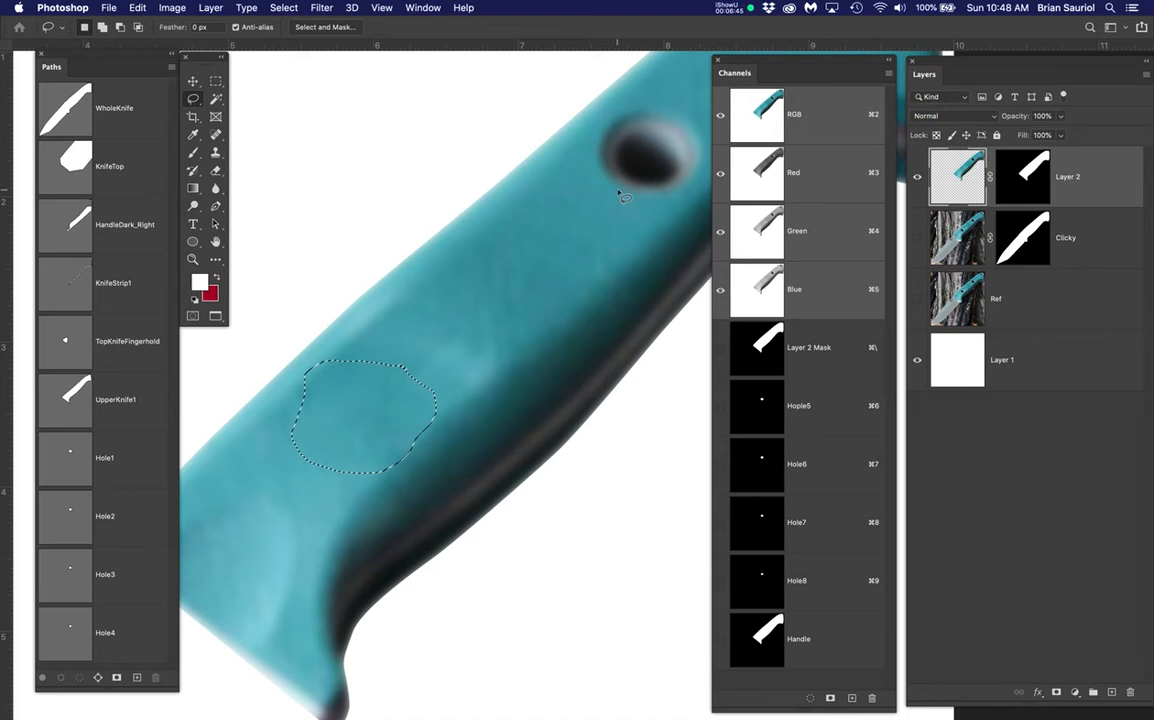
# Lasso the middle hole on the handle and remove it with Content-Aware Fill
pyautogui.press('space')
pyautogui.moveTo(547, 283); pyautogui.dragTo(422, 345)
pyautogui.moveTo(529, 160)
pyautogui.mouseDown()
pyautogui.moveTo(574, 172)
pyautogui.moveTo(587, 206)
pyautogui.moveTo(577, 245)
pyautogui.mouseUp()
pyautogui.moveTo(551, 268)
pyautogui.mouseDown()
pyautogui.moveTo(461, 273)
pyautogui.moveTo(445, 249)
pyautogui.moveTo(436, 227)
pyautogui.moveTo(522, 160)
pyautogui.mouseUp()
pyautogui.moveTo(137, 8); pyautogui.dragTo(187, 235)
pyautogui.click(915, 107)
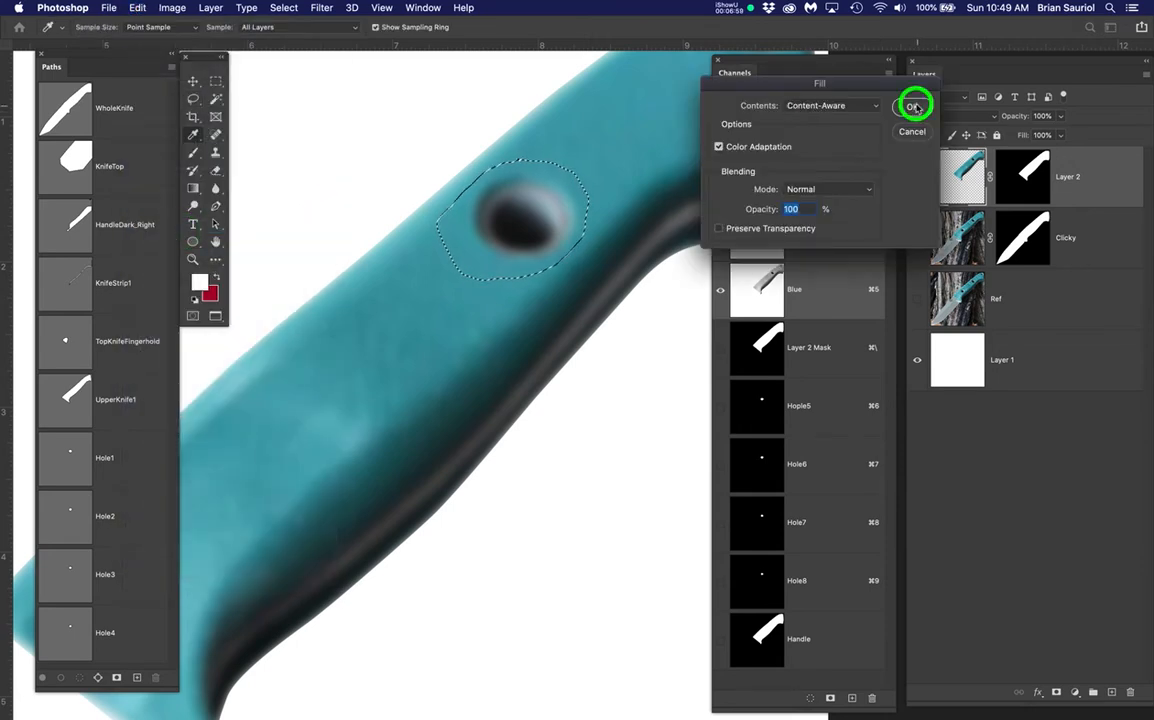
# Lasso the top hole at the handle's end and Content-Aware Fill it
pyautogui.moveTo(511, 289); pyautogui.dragTo(345, 399)
pyautogui.press('super+plus')
pyautogui.moveTo(413, 152)
pyautogui.mouseDown()
pyautogui.moveTo(379, 283)
pyautogui.moveTo(381, 263)
pyautogui.mouseUp()
pyautogui.moveTo(373, 152)
pyautogui.mouseDown()
pyautogui.moveTo(433, 147)
pyautogui.moveTo(479, 177)
pyautogui.moveTo(494, 205)
pyautogui.moveTo(490, 240)
pyautogui.moveTo(465, 272)
pyautogui.moveTo(395, 285)
pyautogui.moveTo(338, 250)
pyautogui.moveTo(361, 160)
pyautogui.moveTo(385, 152)
pyautogui.mouseUp()
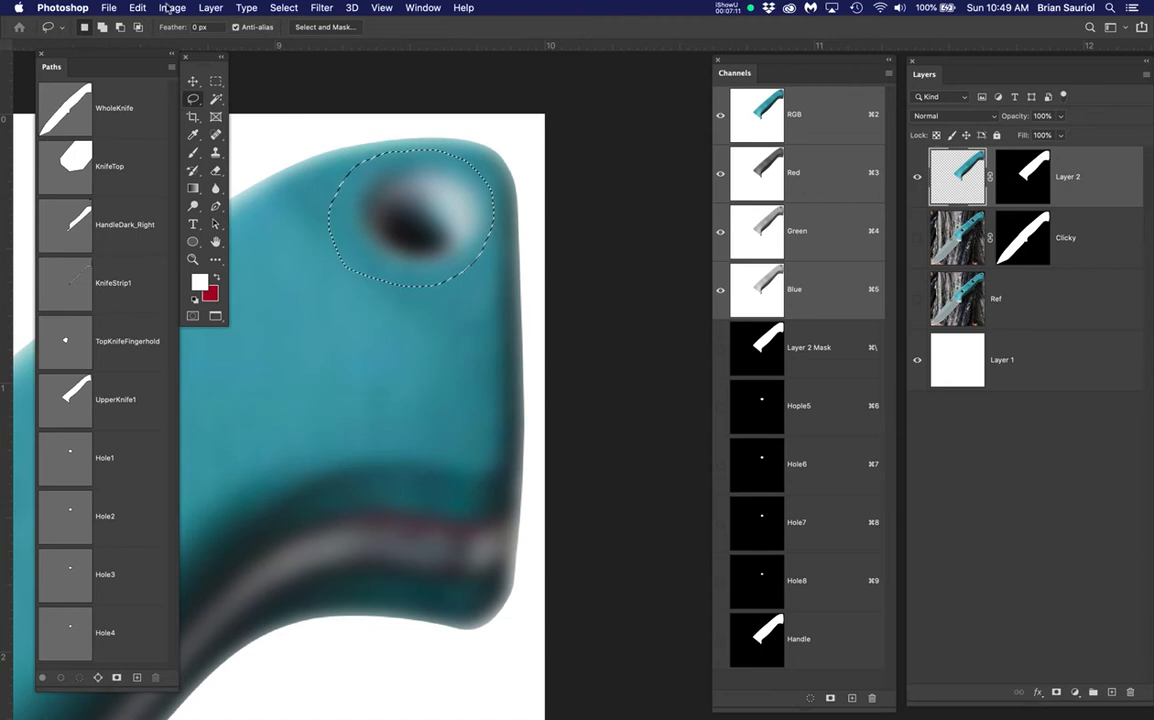
pyautogui.click(137, 8)
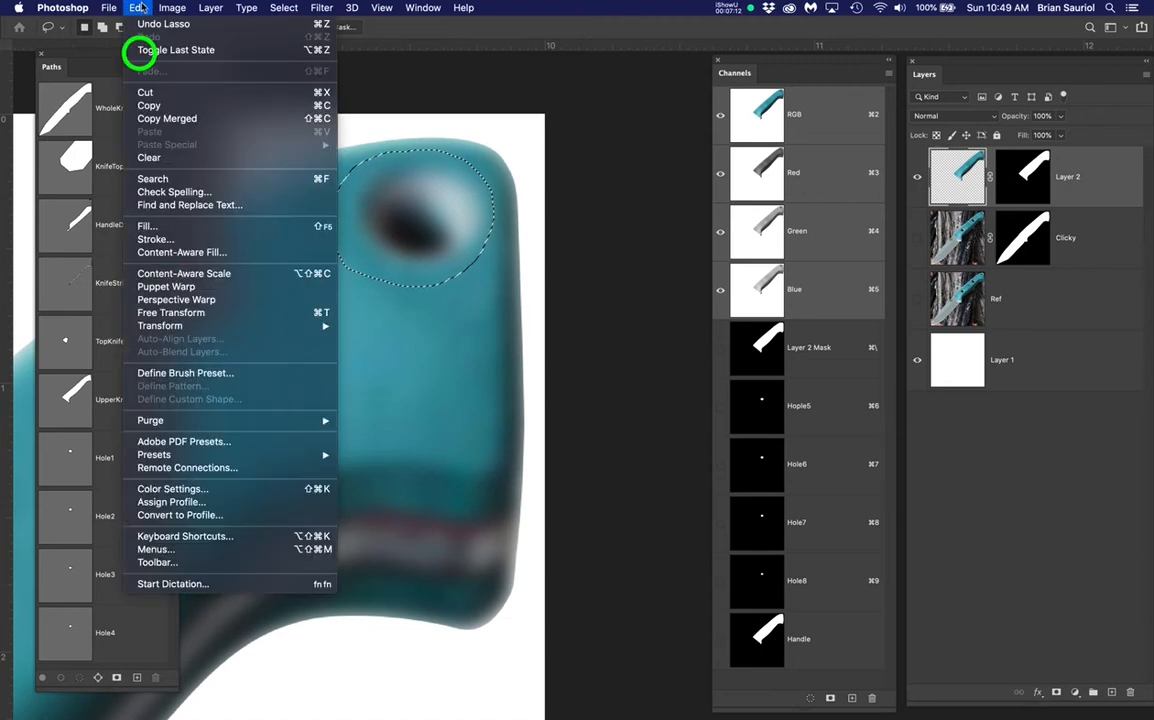
pyautogui.click(167, 226)
pyautogui.press('Return')
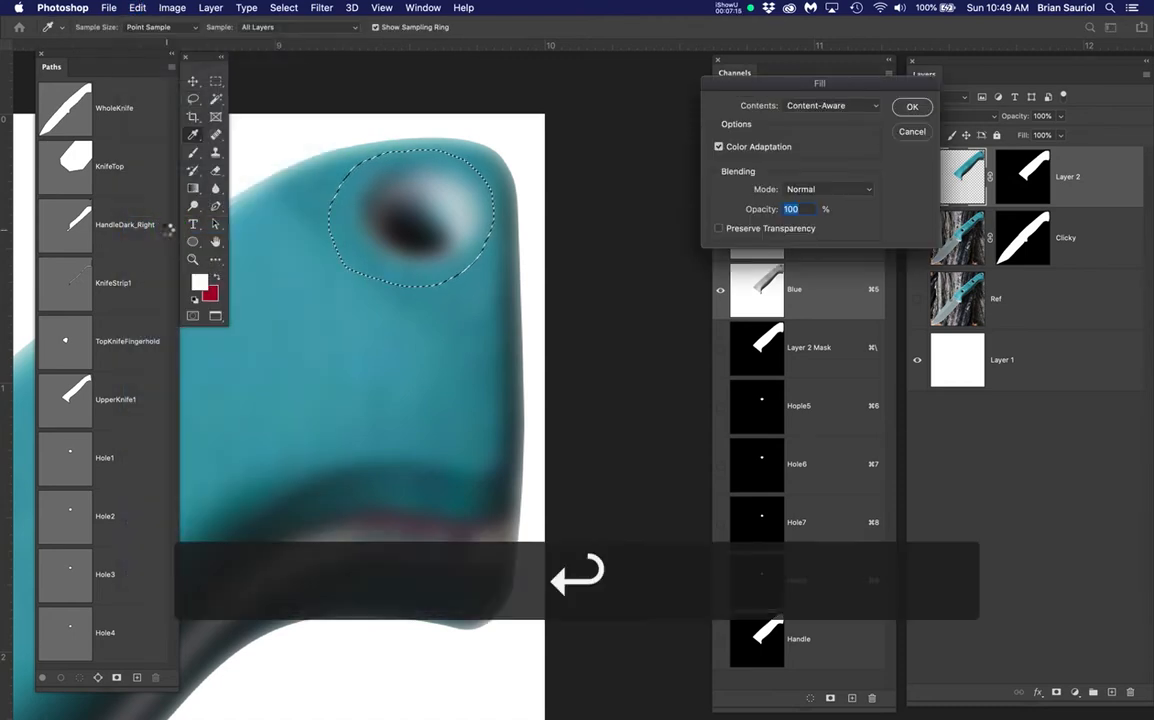
# Save the document, clear the selection, and centre the whole handle in view
pyautogui.press('super+s')
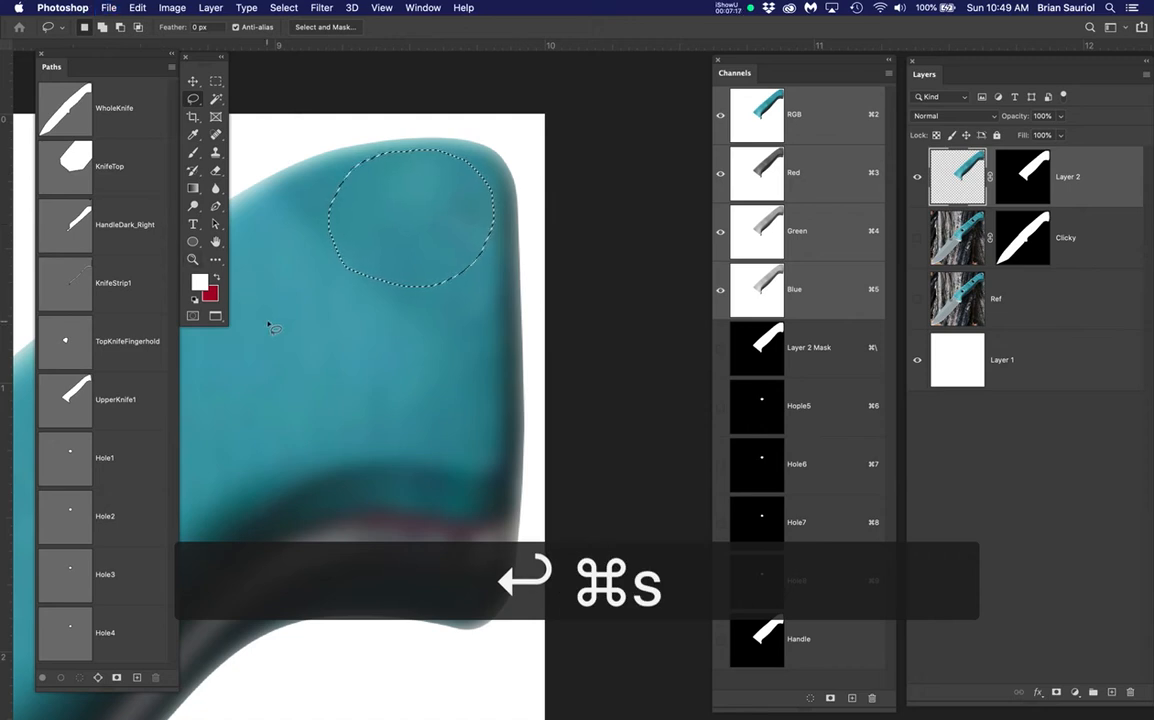
pyautogui.press('super+d')
pyautogui.scroll(-4, 270, 326)
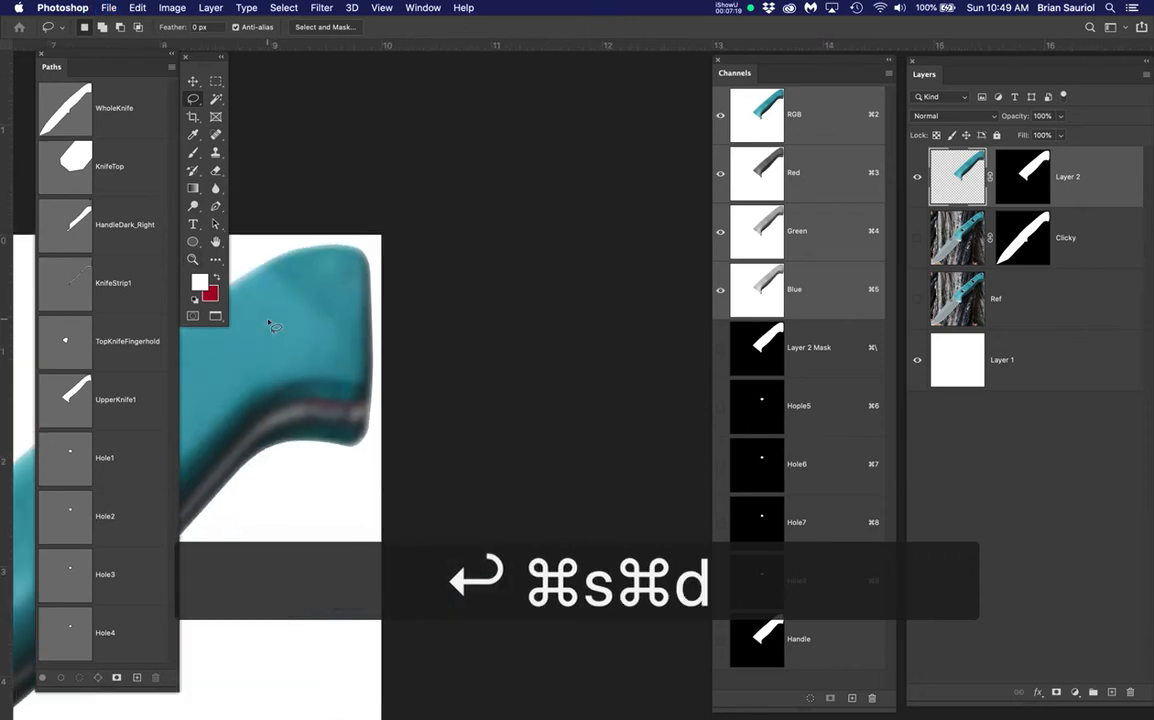
pyautogui.scroll(-2, 270, 326)
pyautogui.moveTo(327, 442); pyautogui.dragTo(612, 301)
pyautogui.scroll(3, 389, 328)
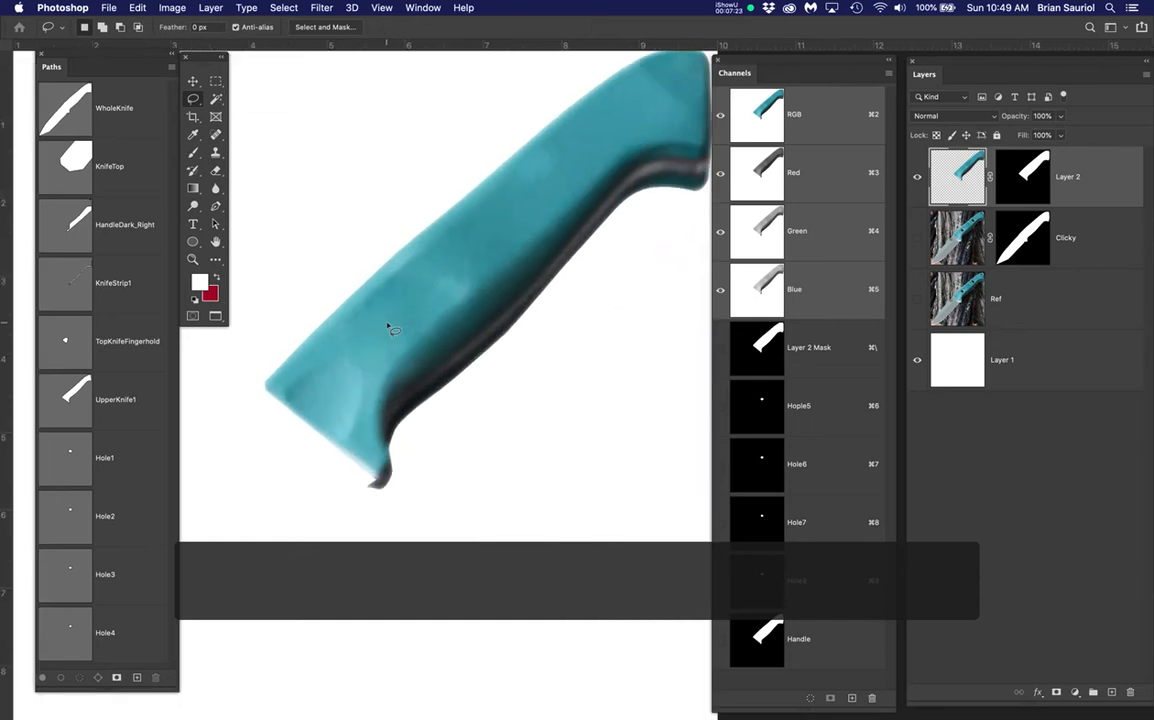
# Toggle Layer 2's visibility to compare the smoothed handle with the original knife
pyautogui.click(917, 237)
pyautogui.click(917, 178)
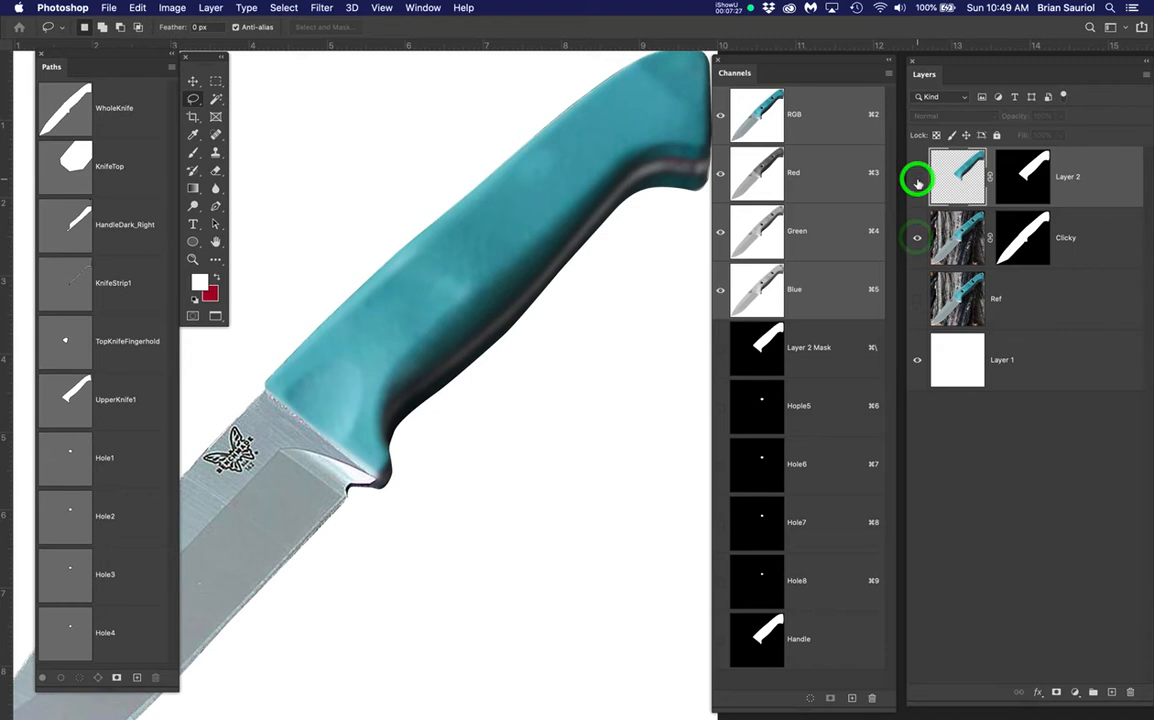
pyautogui.click(917, 178)
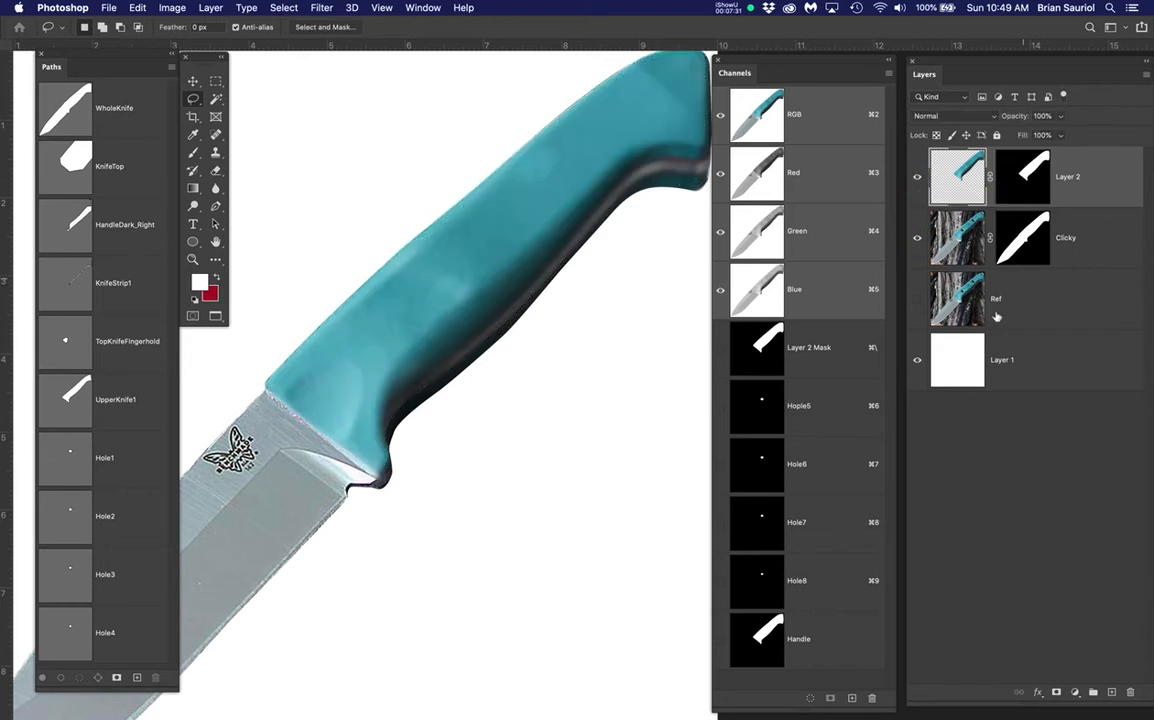
# Create Group 1 above the Ref layer and fill it with several new empty layers
pyautogui.click(1048, 300)
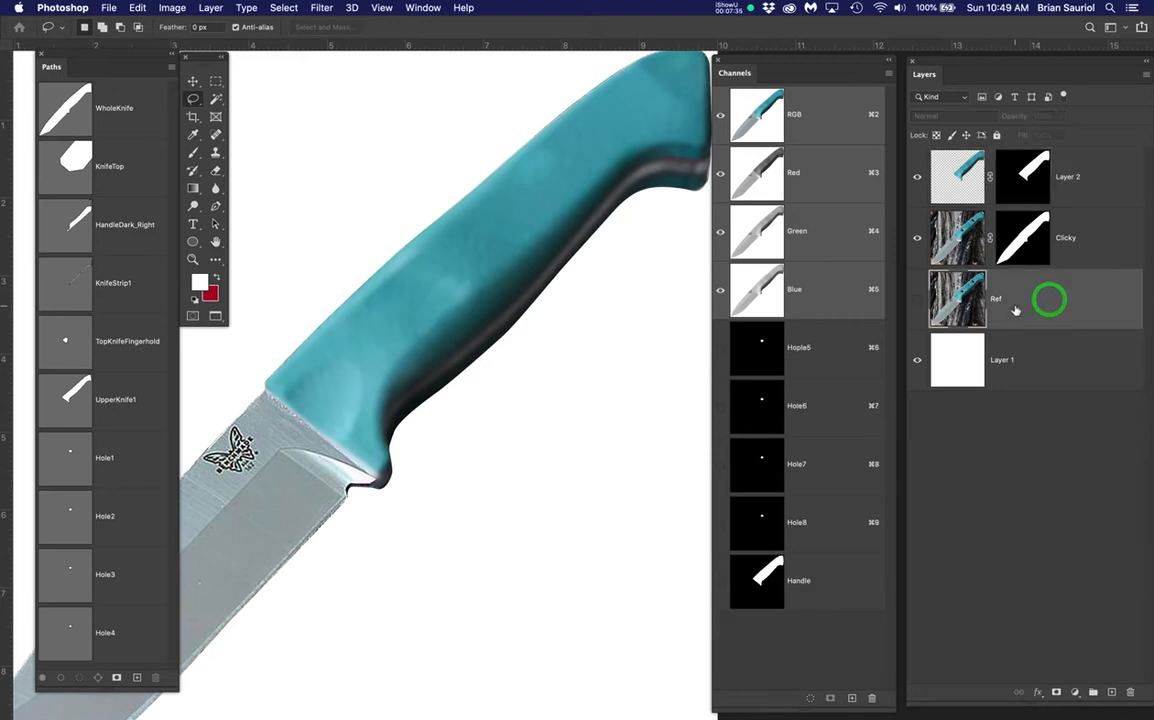
pyautogui.click(1100, 249)
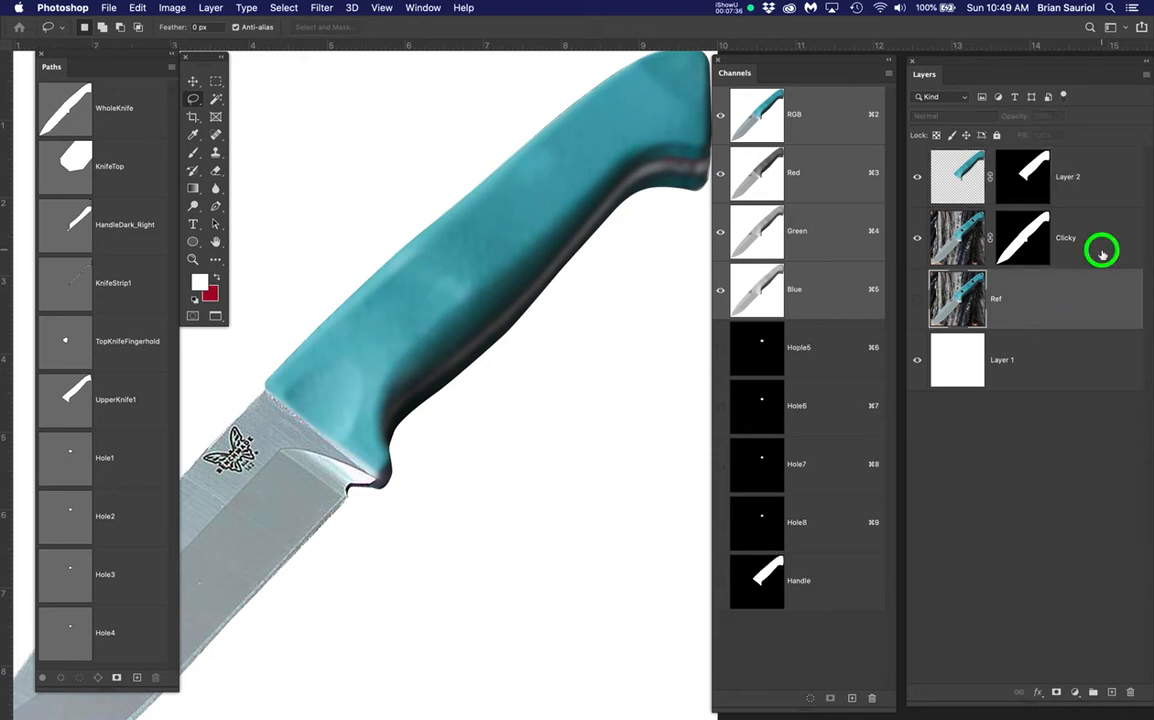
pyautogui.click(1064, 310)
pyautogui.click(1093, 692)
pyautogui.click(1111, 692)
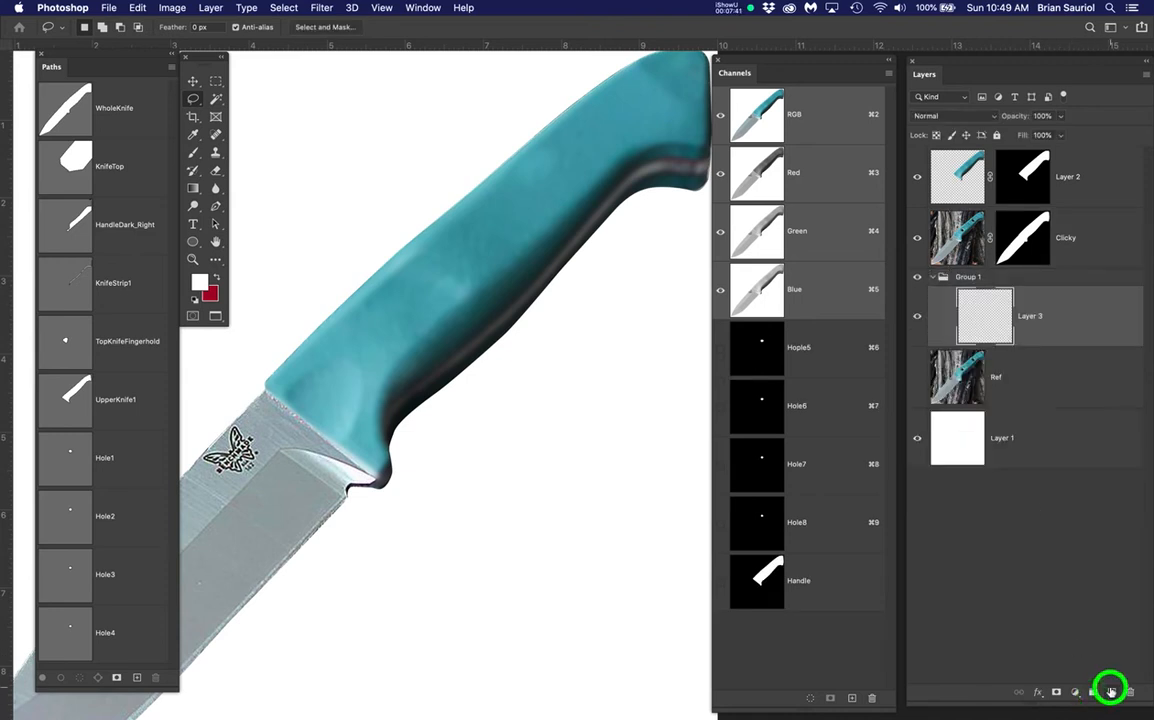
pyautogui.click(1111, 692)
pyautogui.click(1111, 692)
pyautogui.click(1111, 692)
pyautogui.click(1111, 692)
pyautogui.click(1111, 692)
pyautogui.scroll(-1, 1059, 510)
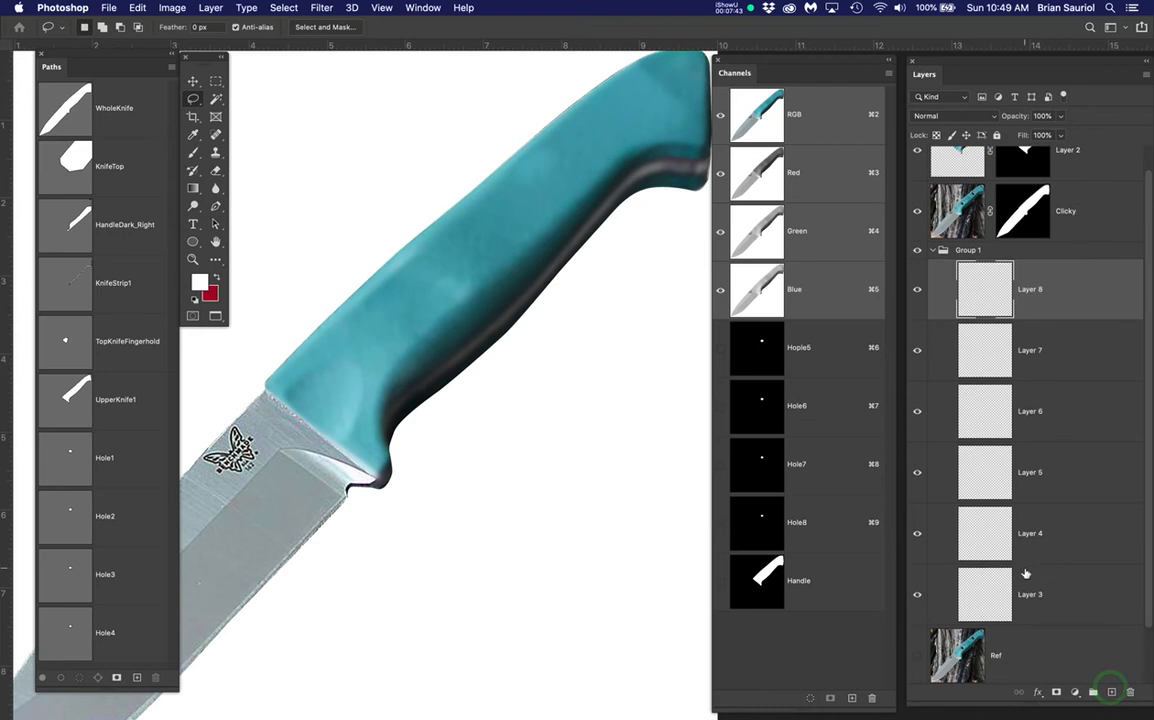
# Rename Layer 3 in Group 1 to HandleFill
pyautogui.click(1028, 598)
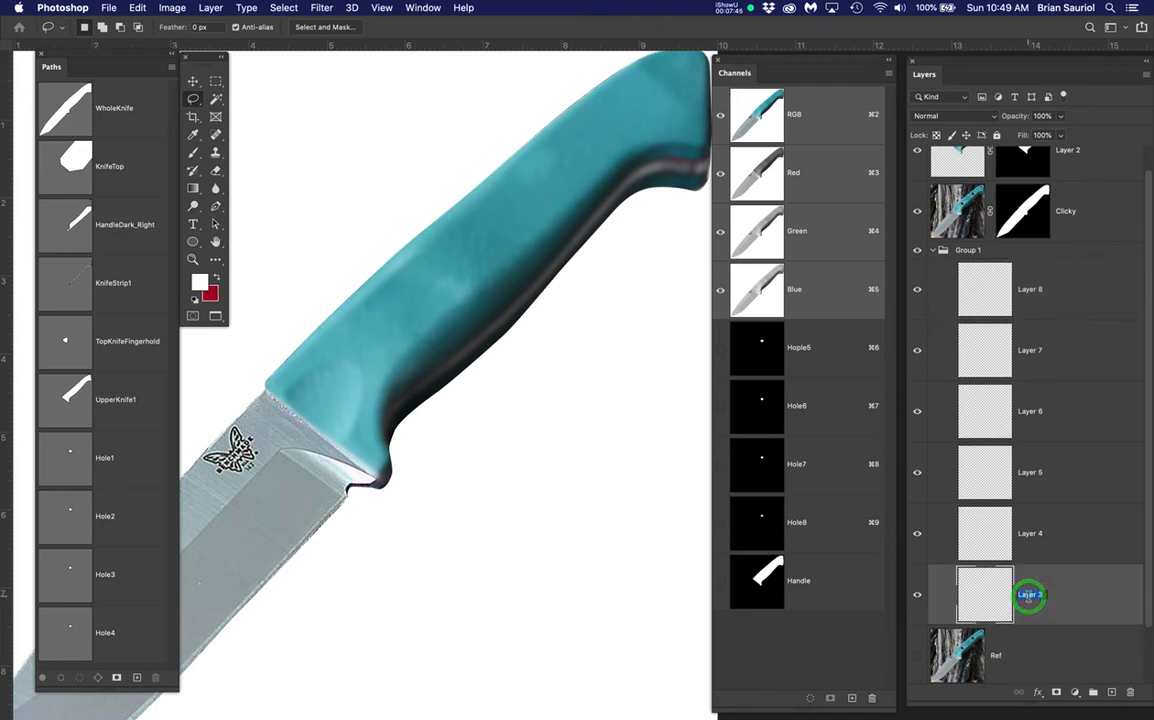
pyautogui.doubleClick(1028, 595)
pyautogui.write('HandleFill')
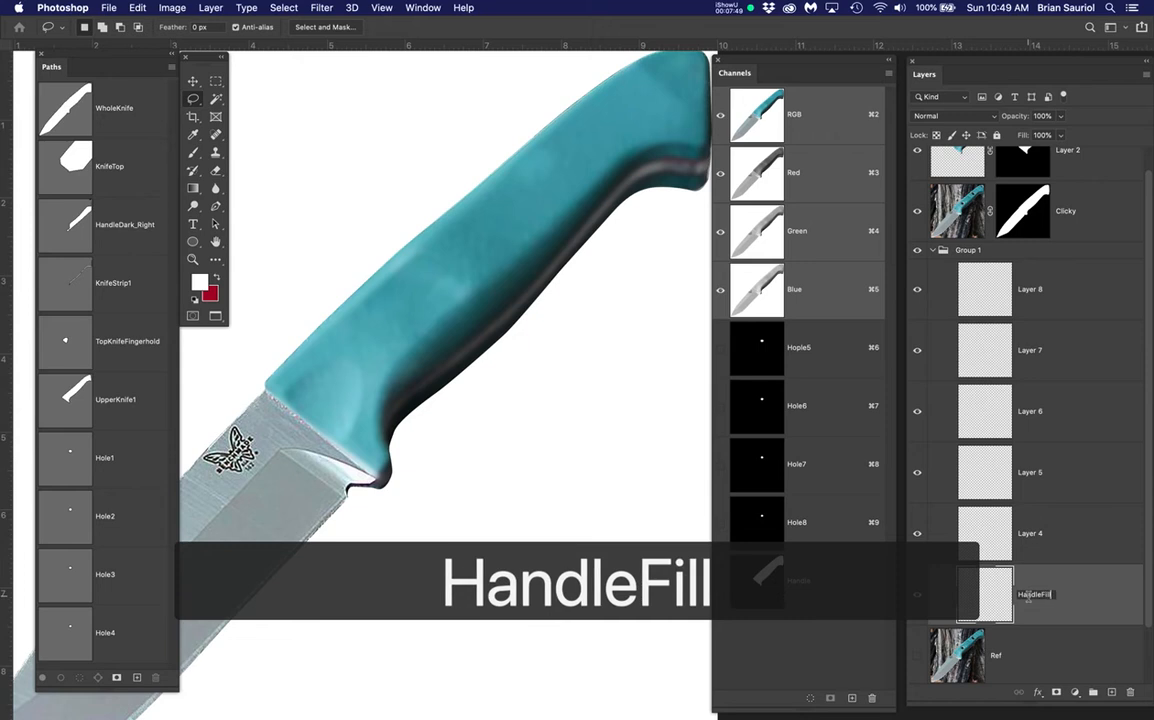
pyautogui.press('Return')
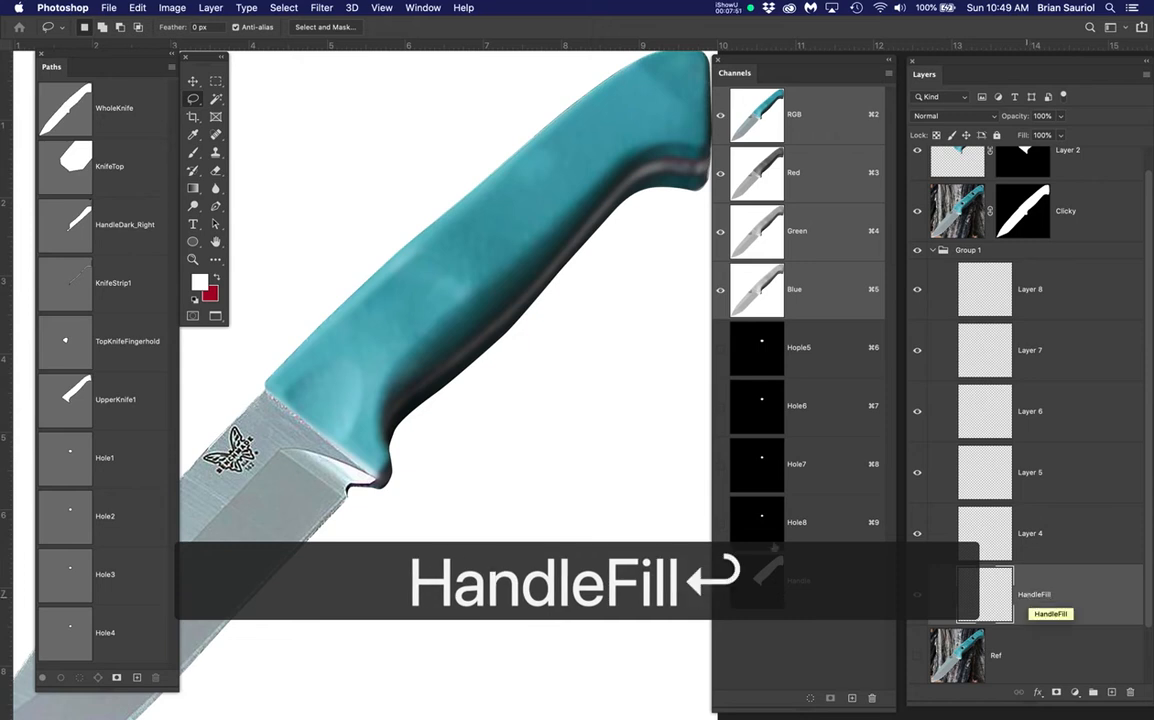
pyautogui.moveTo(518, 387); pyautogui.dragTo(480, 435)
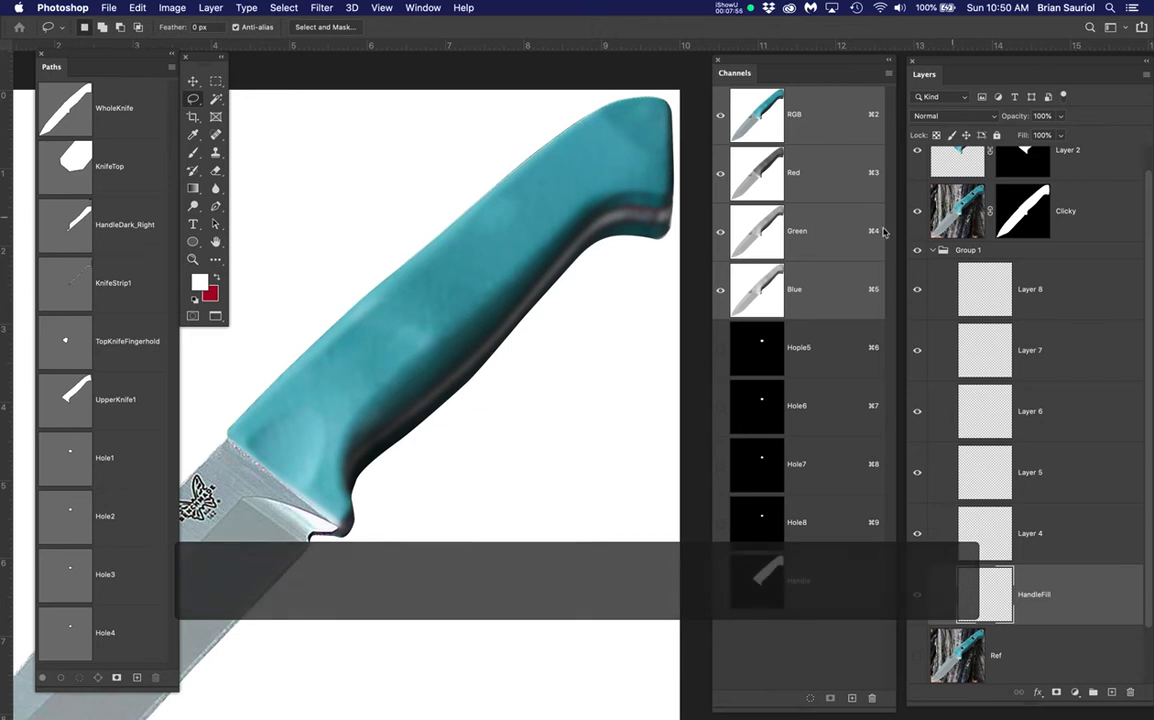
# Hide the Clicky and Layer 2 layers, switching the selection between them
pyautogui.click(917, 211)
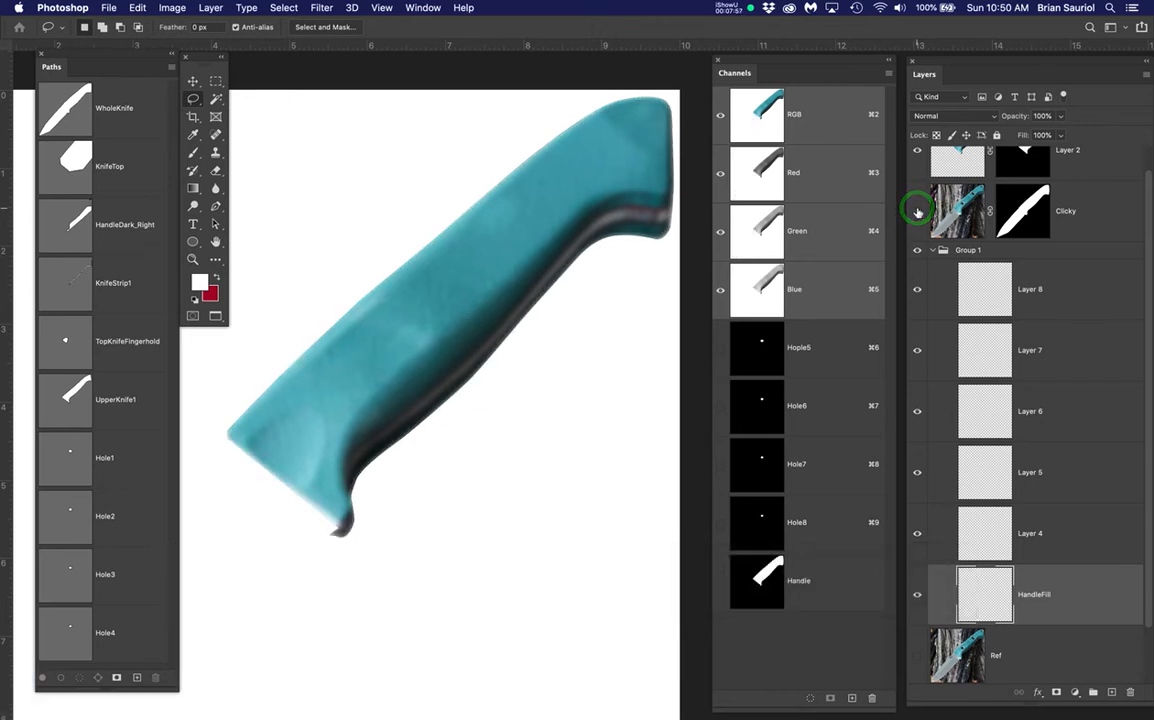
pyautogui.scroll(1, 917, 185)
pyautogui.click(915, 176)
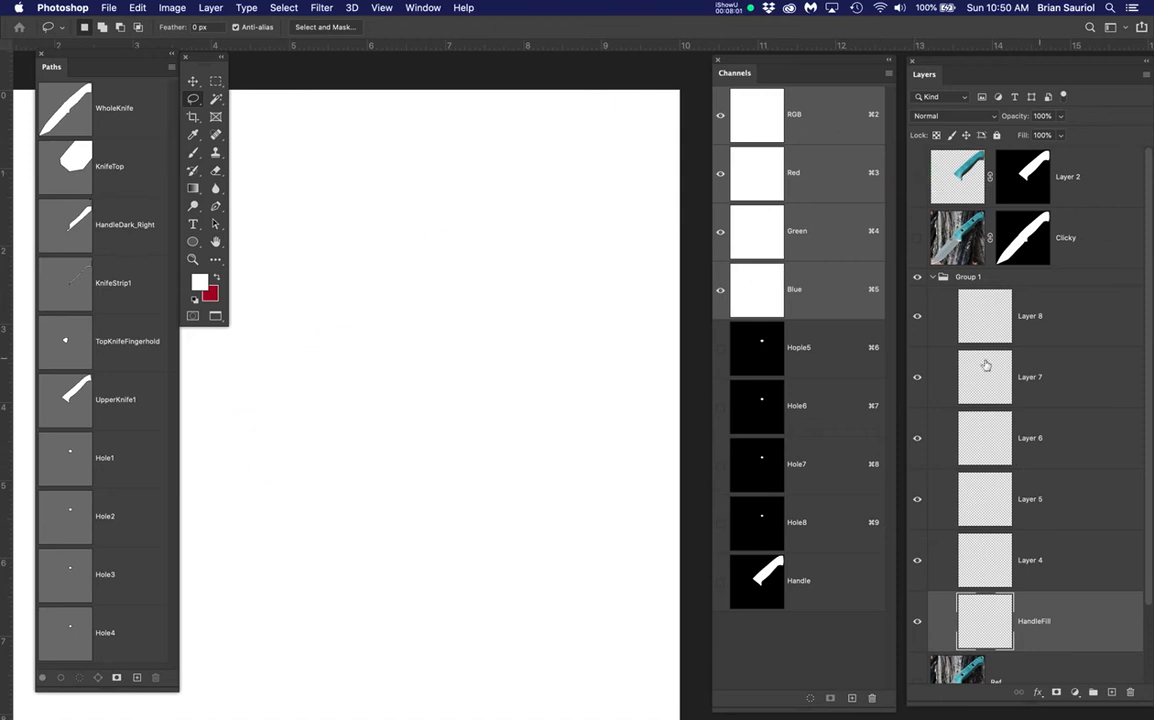
pyautogui.click(1100, 183)
pyautogui.click(1088, 240)
pyautogui.click(1101, 175)
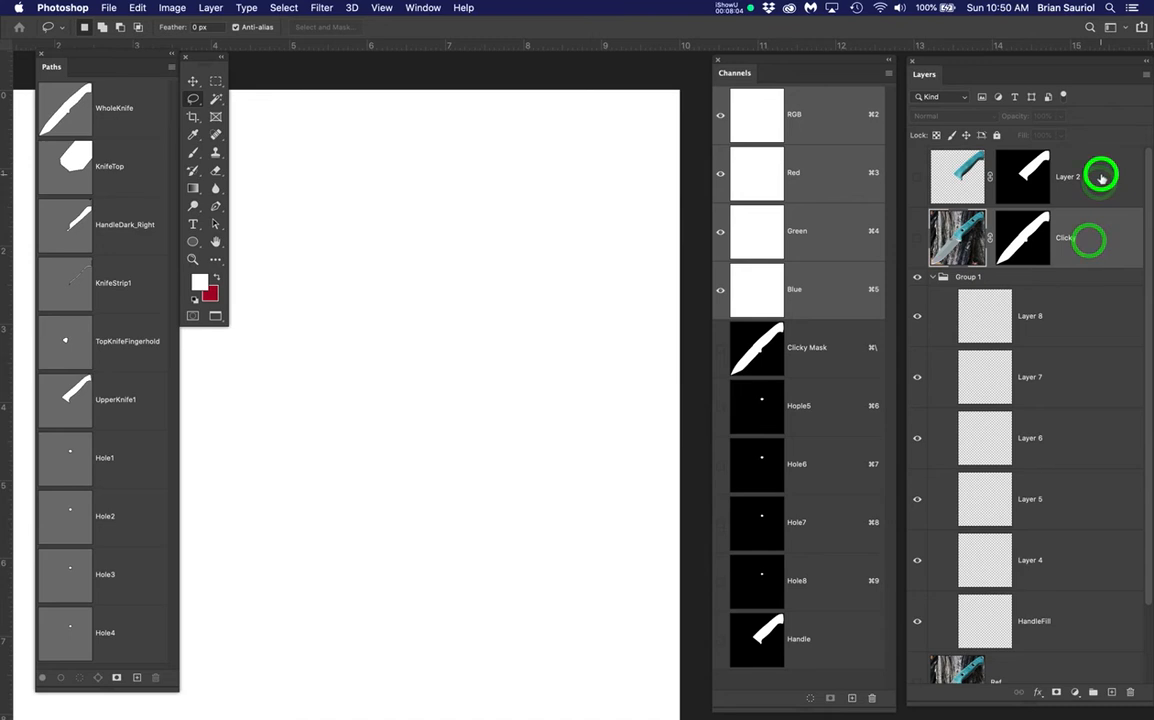
pyautogui.click(1100, 238)
# Select and show the Ref reference photo, then show the Clicky layer again
pyautogui.scroll(-3, 1055, 377)
pyautogui.click(1057, 618)
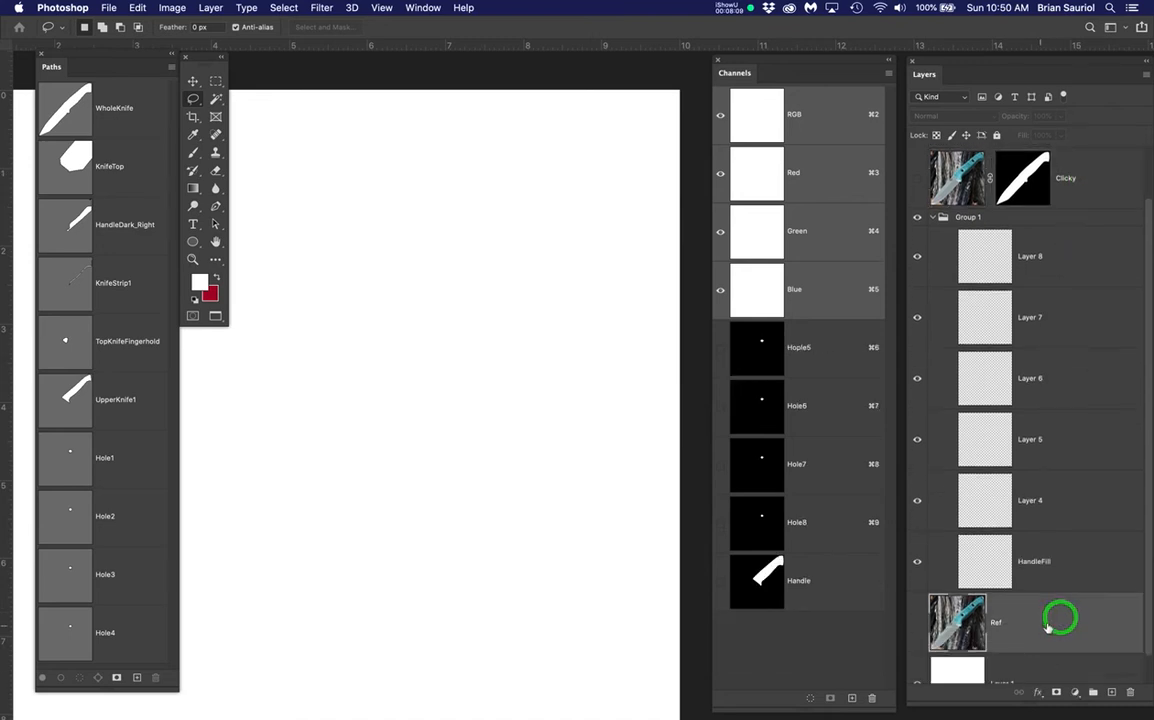
pyautogui.scroll(-1, 1050, 620)
pyautogui.click(917, 591)
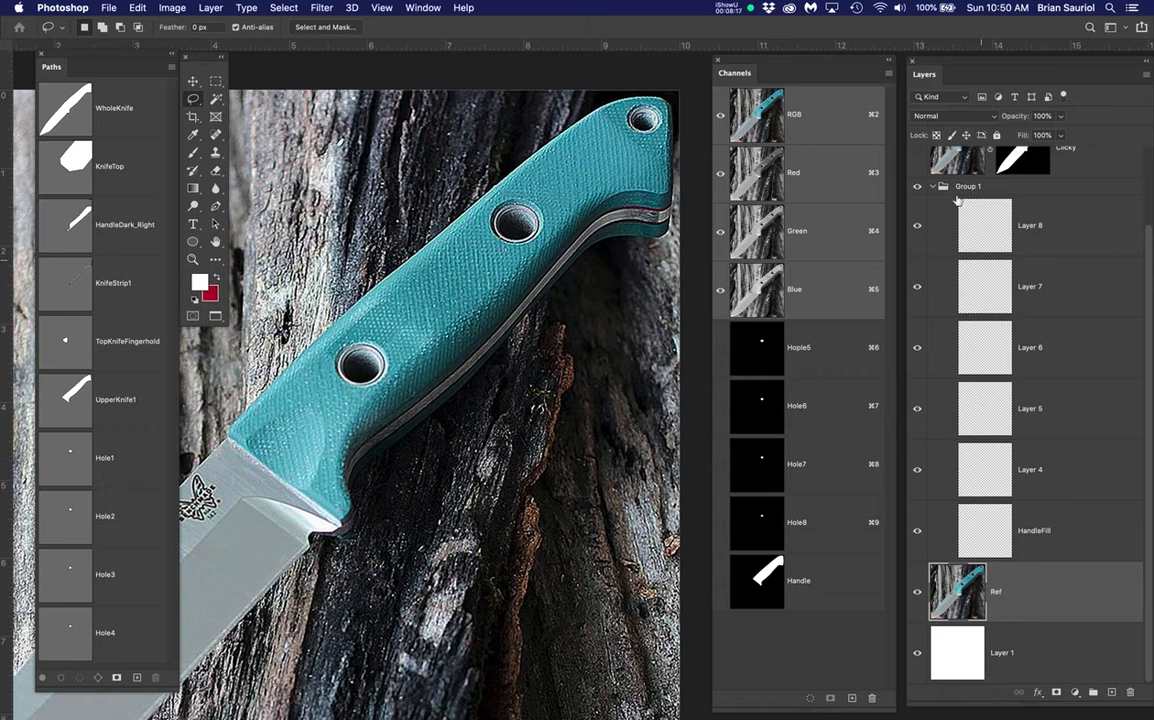
pyautogui.scroll(3, 1029, 333)
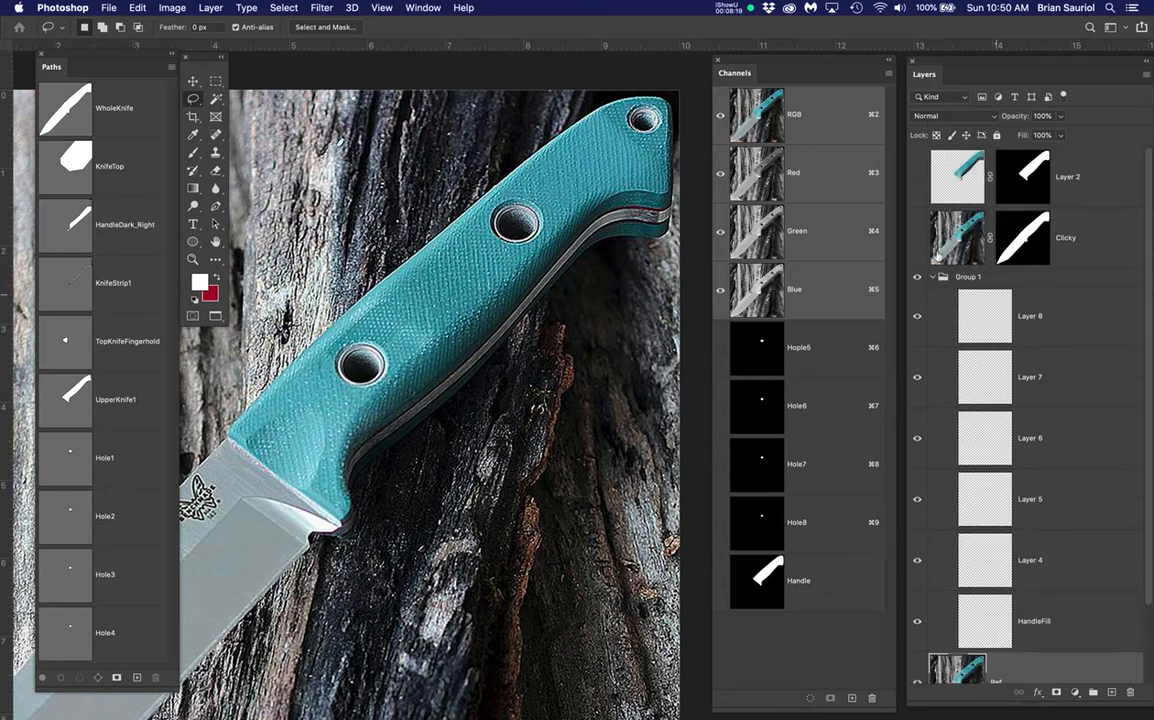
pyautogui.click(916, 240)
# Hide the Ref photo so Clicky sits on white, and select the Clicky layer
pyautogui.scroll(-3, 912, 644)
pyautogui.click(916, 592)
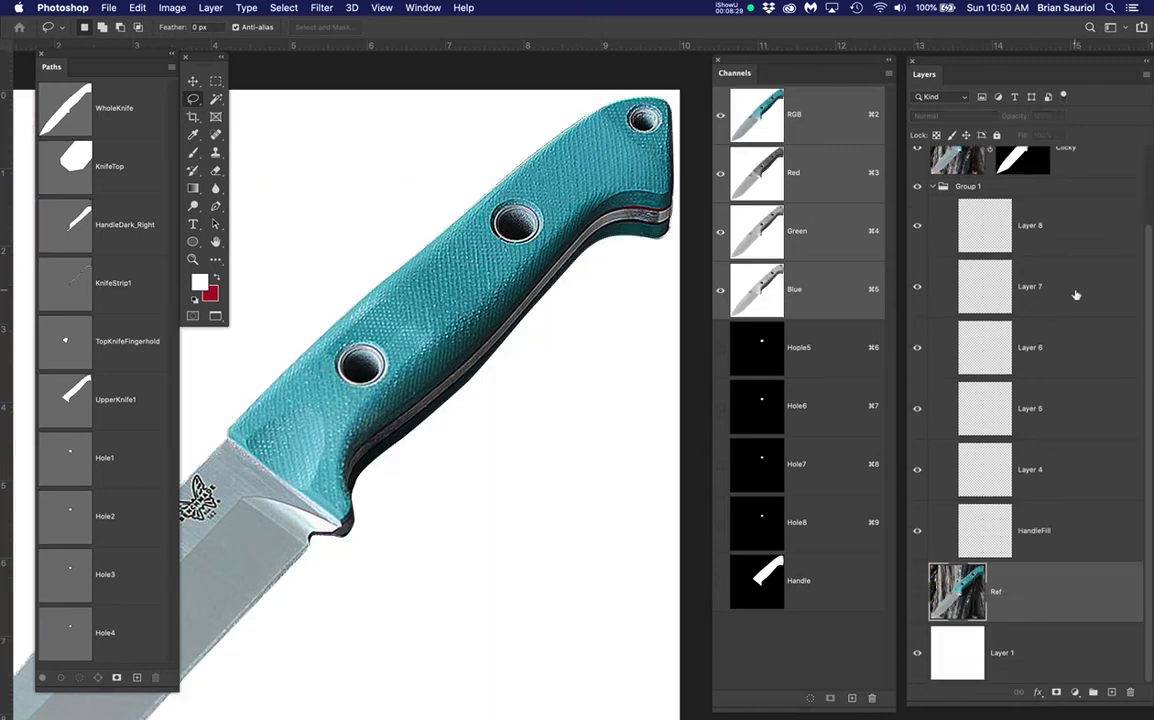
pyautogui.scroll(3, 1102, 471)
pyautogui.click(919, 240)
pyautogui.click(919, 240)
pyautogui.click(1120, 242)
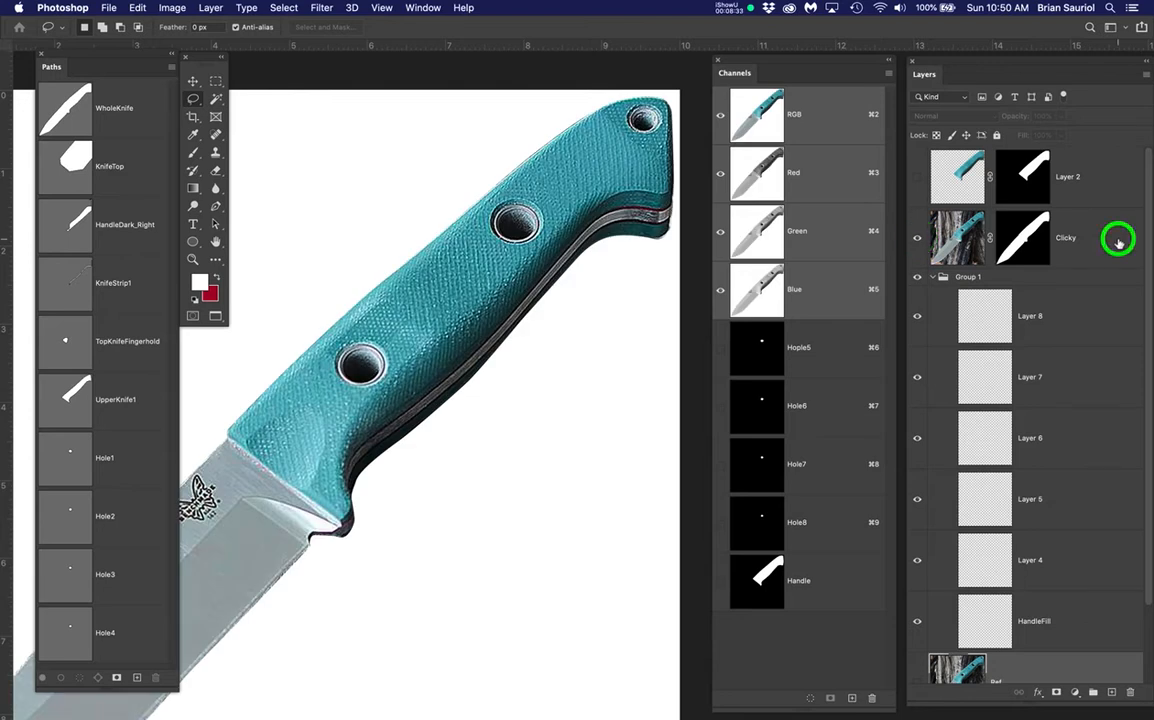
# Set the Clicky layer image to 35% opacity and display the WholeKnife path over it
pyautogui.click(948, 244)
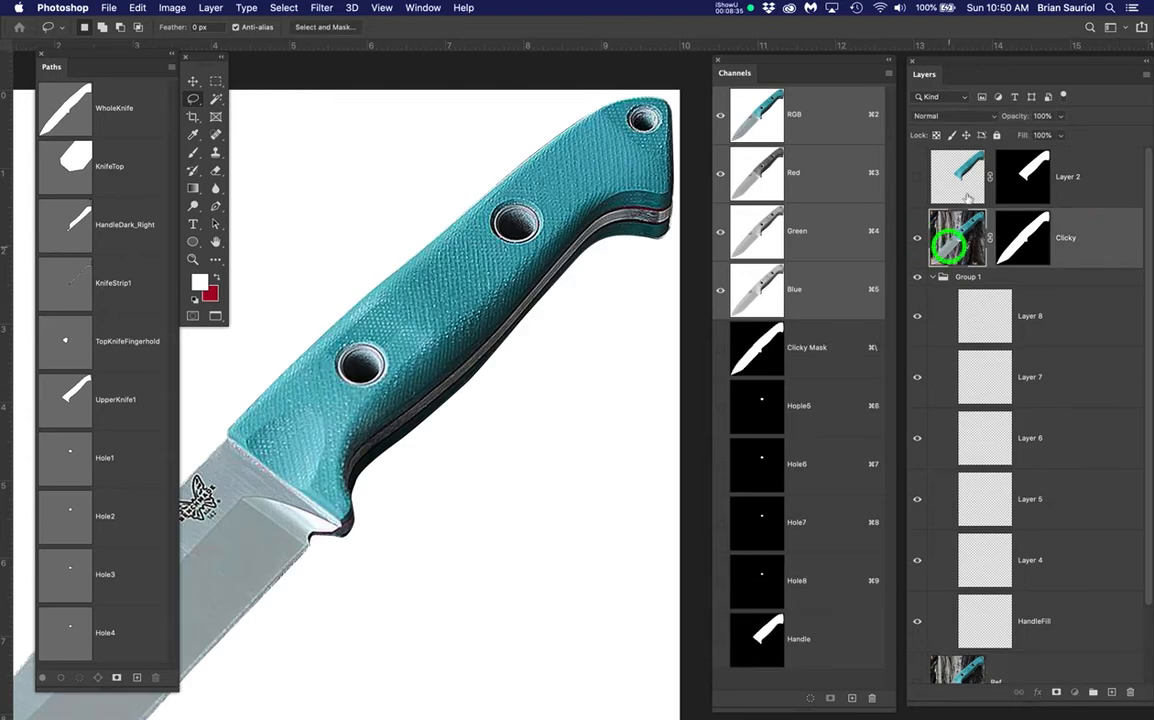
pyautogui.moveTo(1059, 117); pyautogui.dragTo(1022, 135)
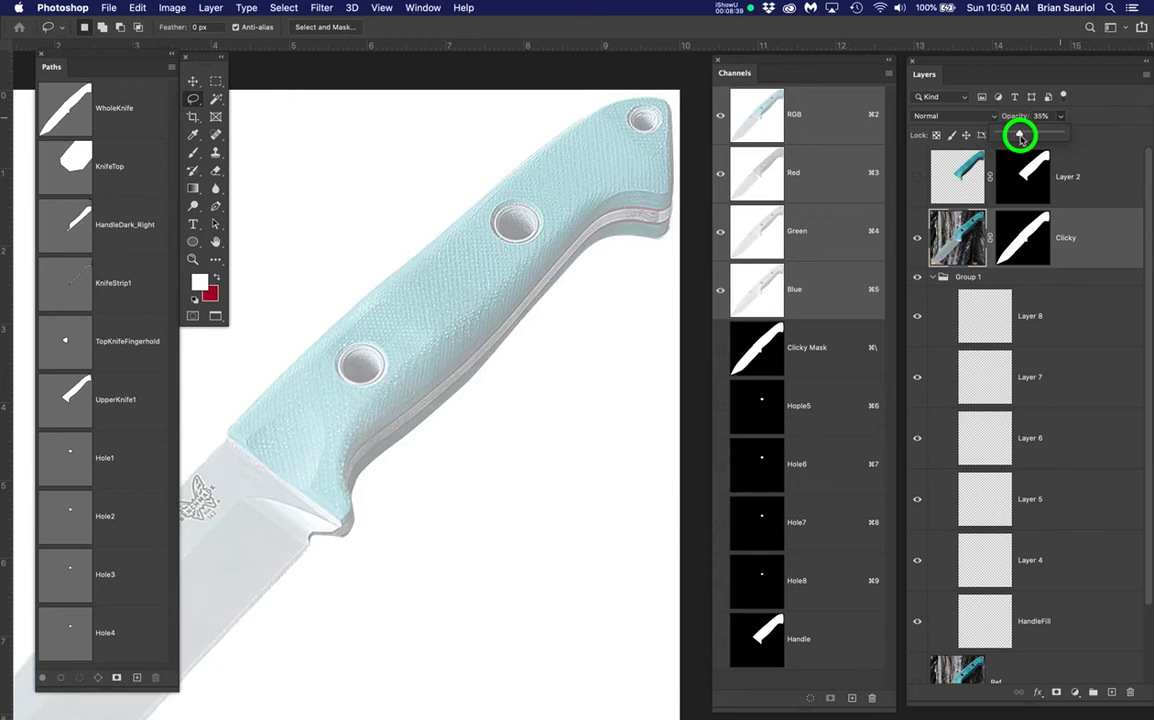
pyautogui.click(520, 312)
pyautogui.moveTo(520, 312); pyautogui.dragTo(518, 368)
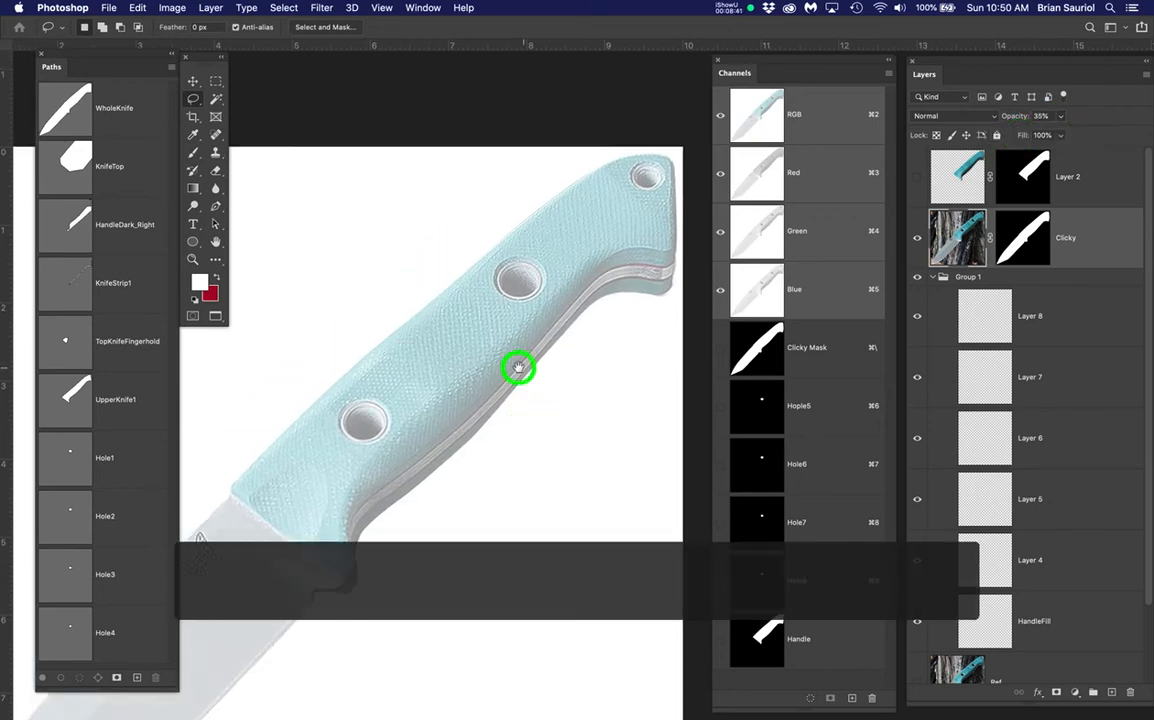
pyautogui.scroll(2, 508, 347)
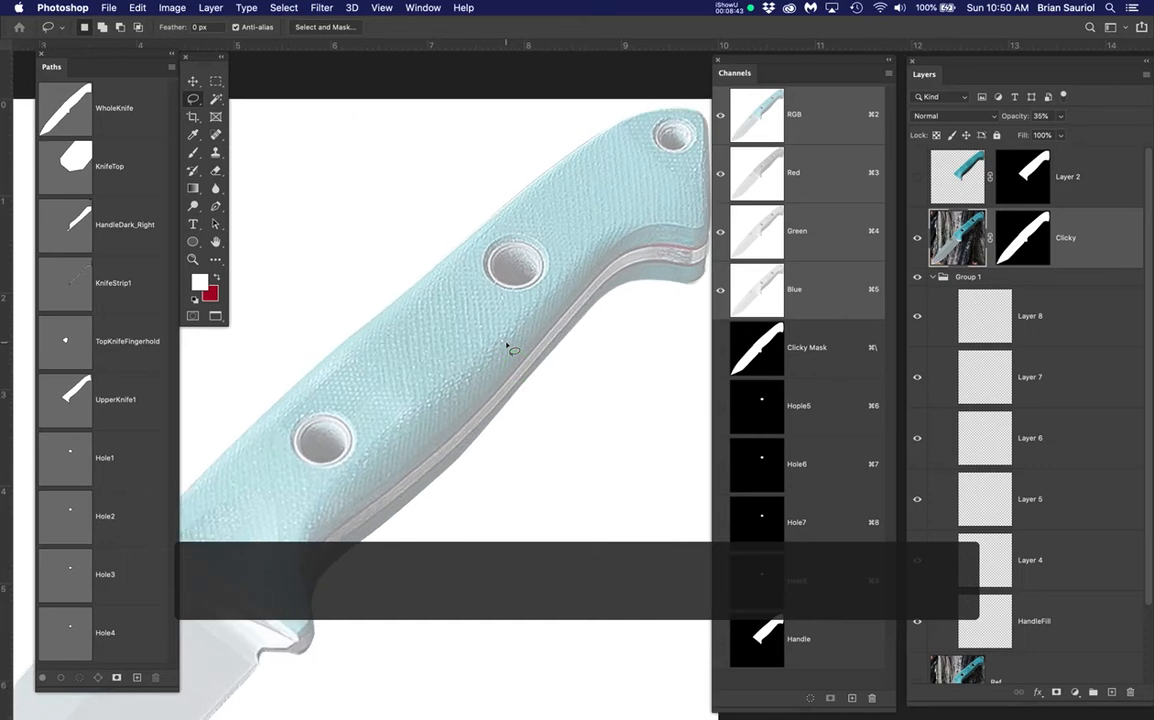
pyautogui.scroll(-2, 508, 347)
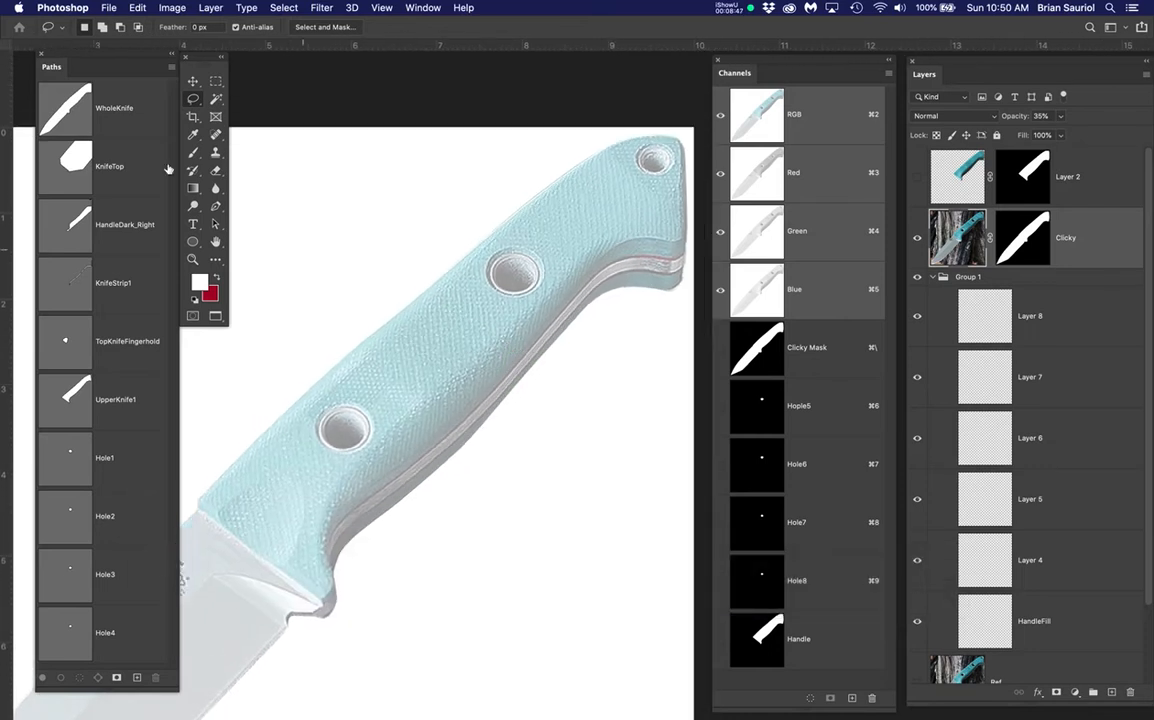
pyautogui.click(58, 120)
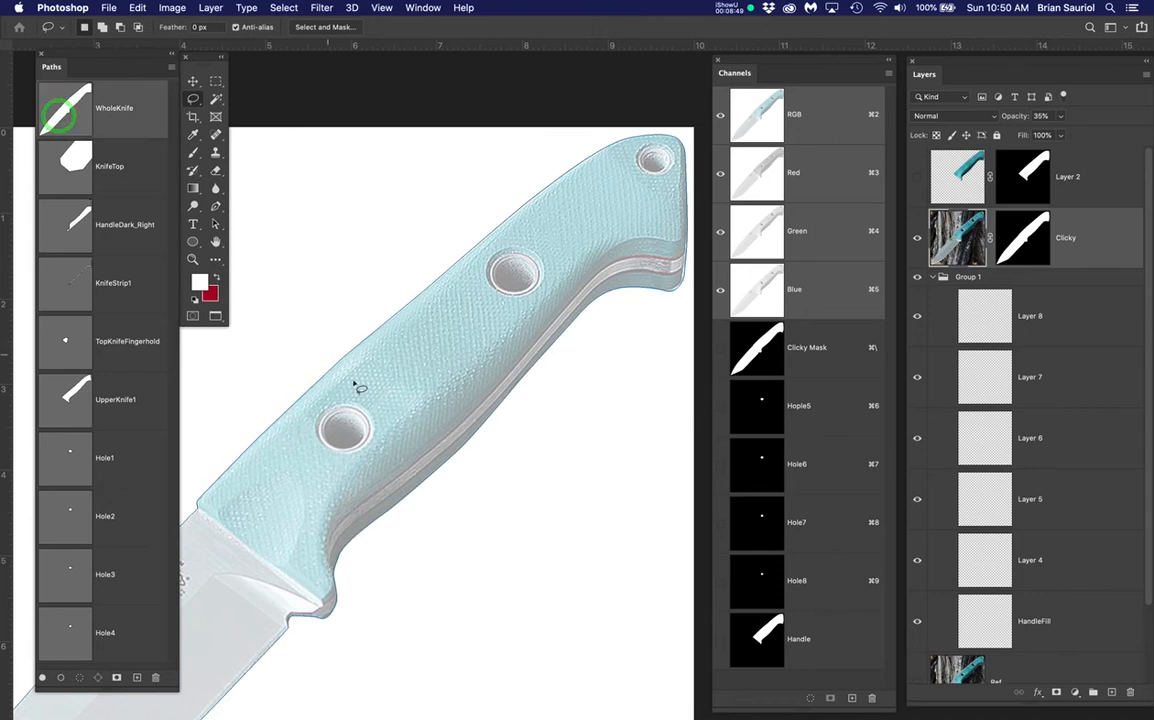
pyautogui.scroll(-2, 357, 385)
# With the Pen tool, show the WholeKnife path's anchor points and move in on the handle
pyautogui.scroll(-2, 355, 384)
pyautogui.press('c')
pyautogui.moveTo(410, 439); pyautogui.dragTo(545, 335)
pyautogui.press('p')
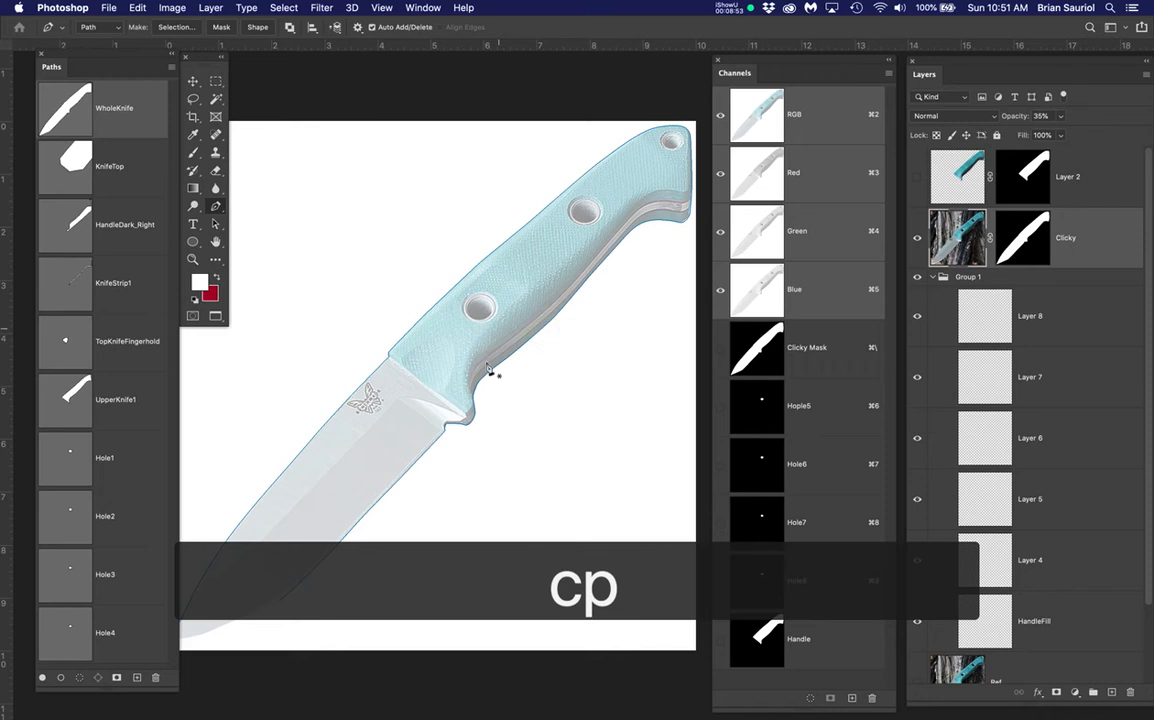
pyautogui.keyDown('super'); pyautogui.click(489, 375); pyautogui.keyUp('super')
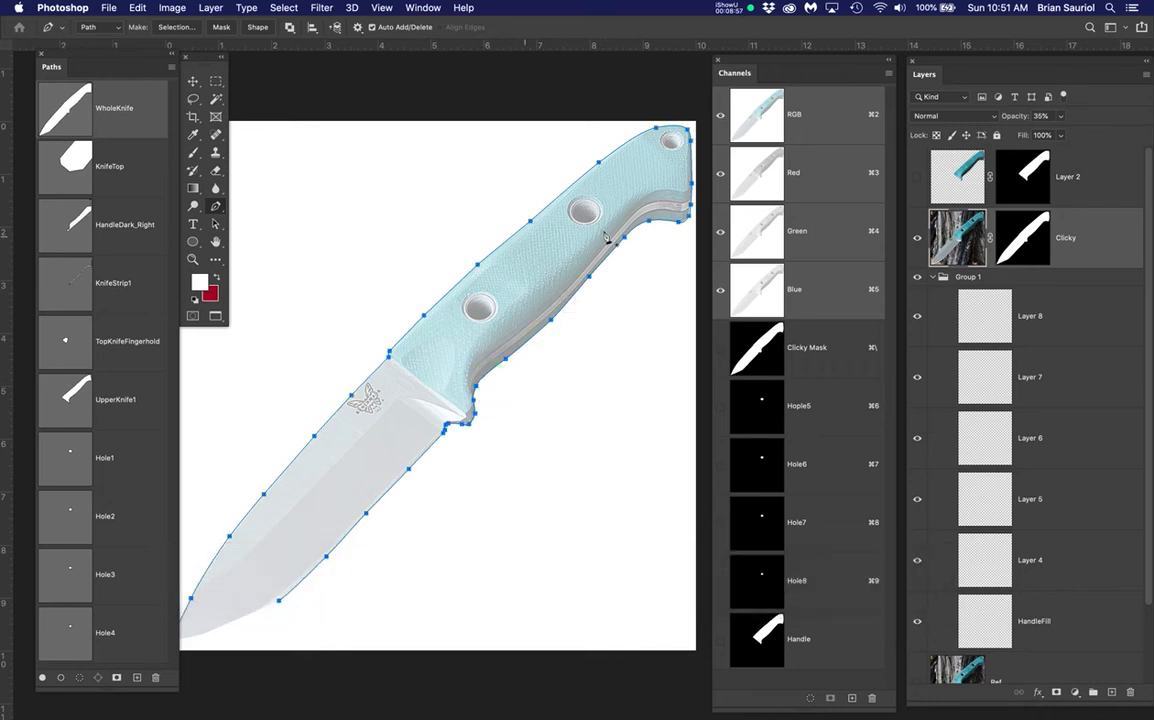
pyautogui.scroll(5, 583, 243)
pyautogui.moveTo(600, 305); pyautogui.dragTo(541, 319)
pyautogui.scroll(1, 541, 375)
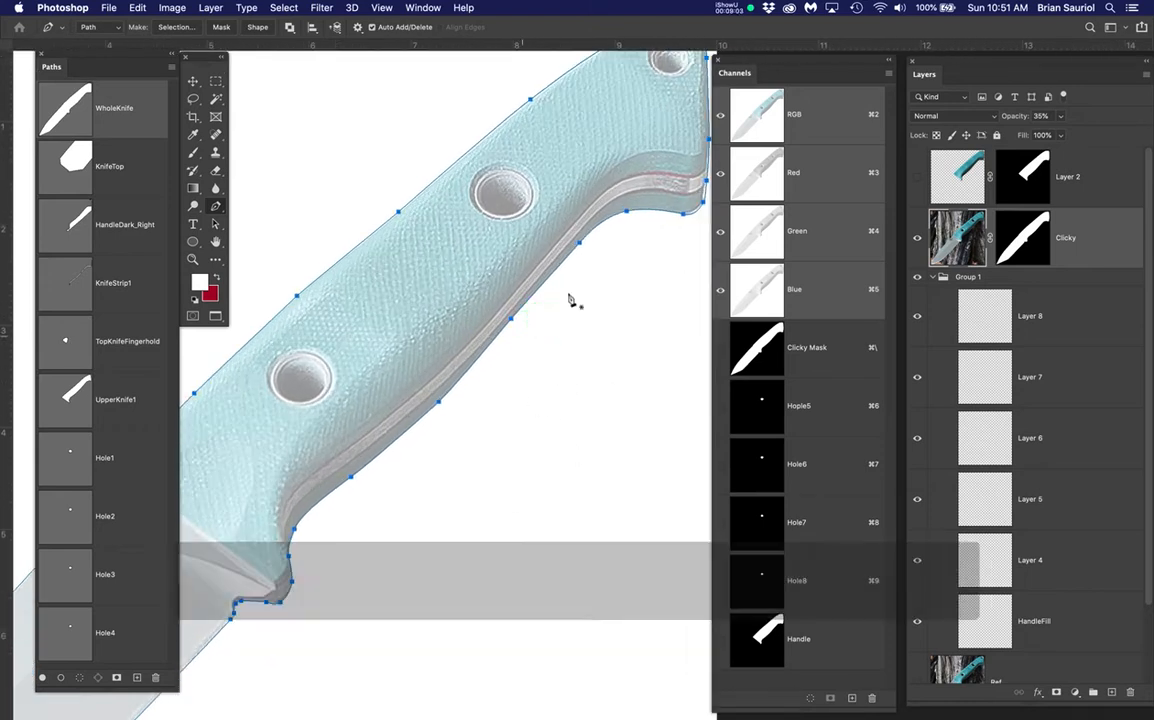
pyautogui.moveTo(630, 388); pyautogui.dragTo(636, 378)
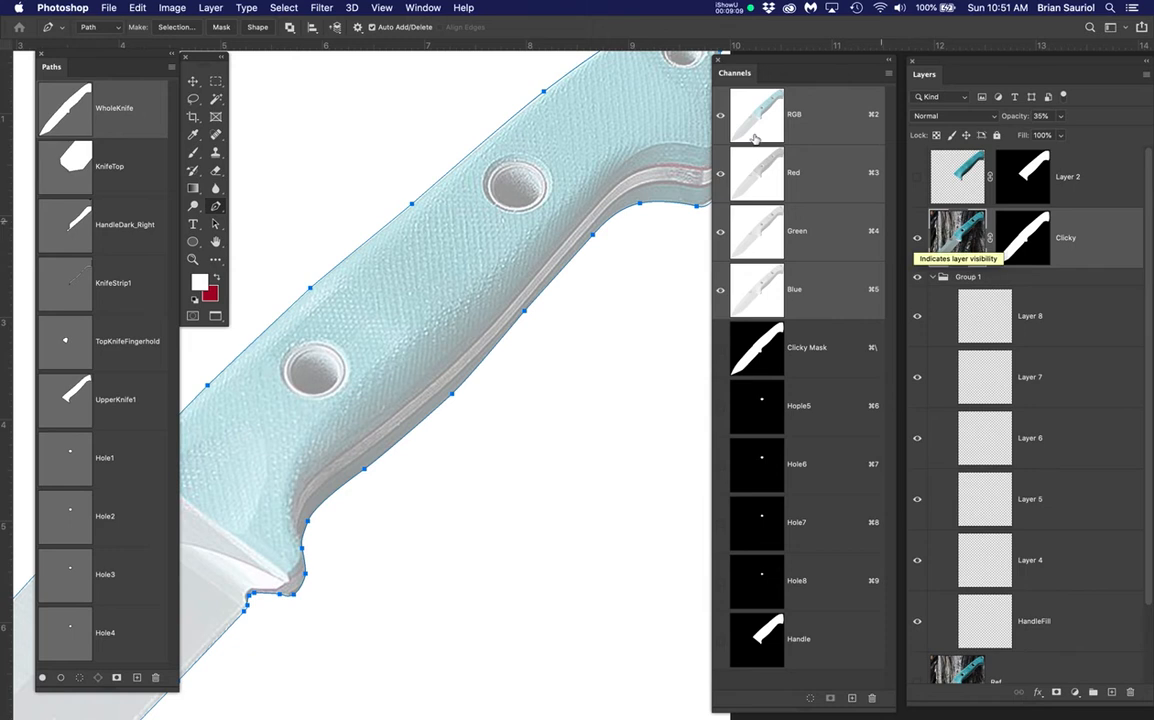
# Preview KnifeStrip1, TopKnifeFingerhold, UpperKnife1 and HandleDark_Right paths, then duplicate Clicky as Clicky copy
pyautogui.click(103, 262)
pyautogui.click(143, 341)
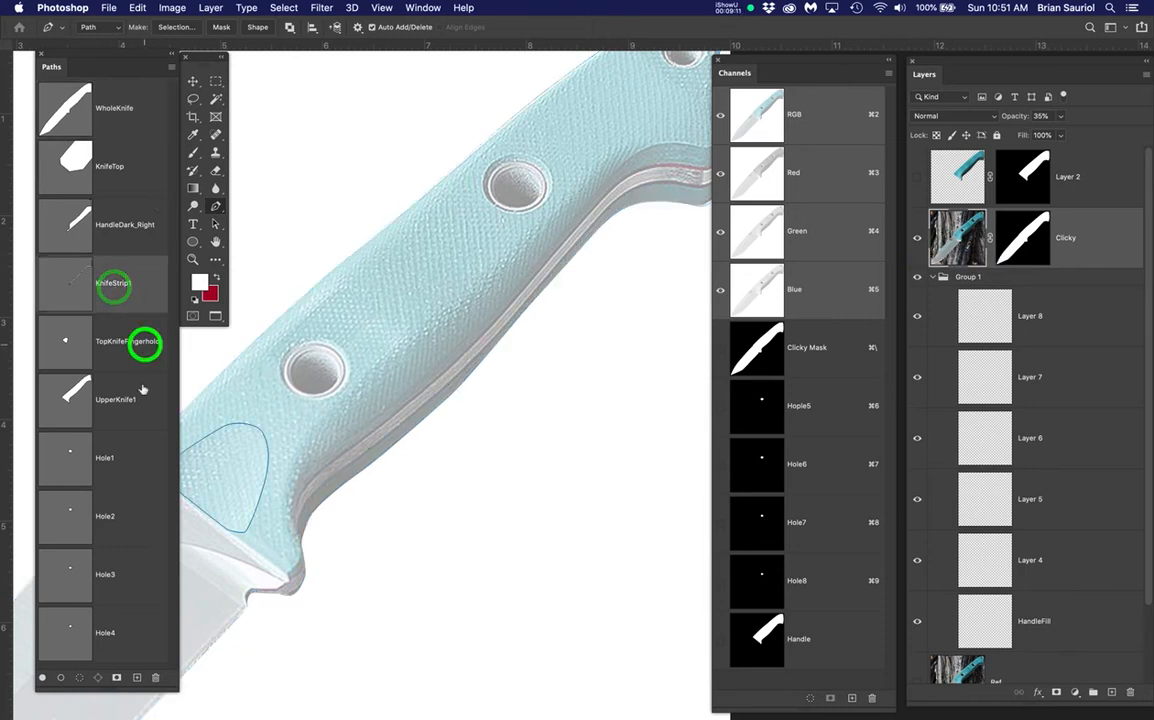
pyautogui.click(148, 415)
pyautogui.scroll(-3, 404, 343)
pyautogui.moveTo(510, 314); pyautogui.dragTo(517, 348)
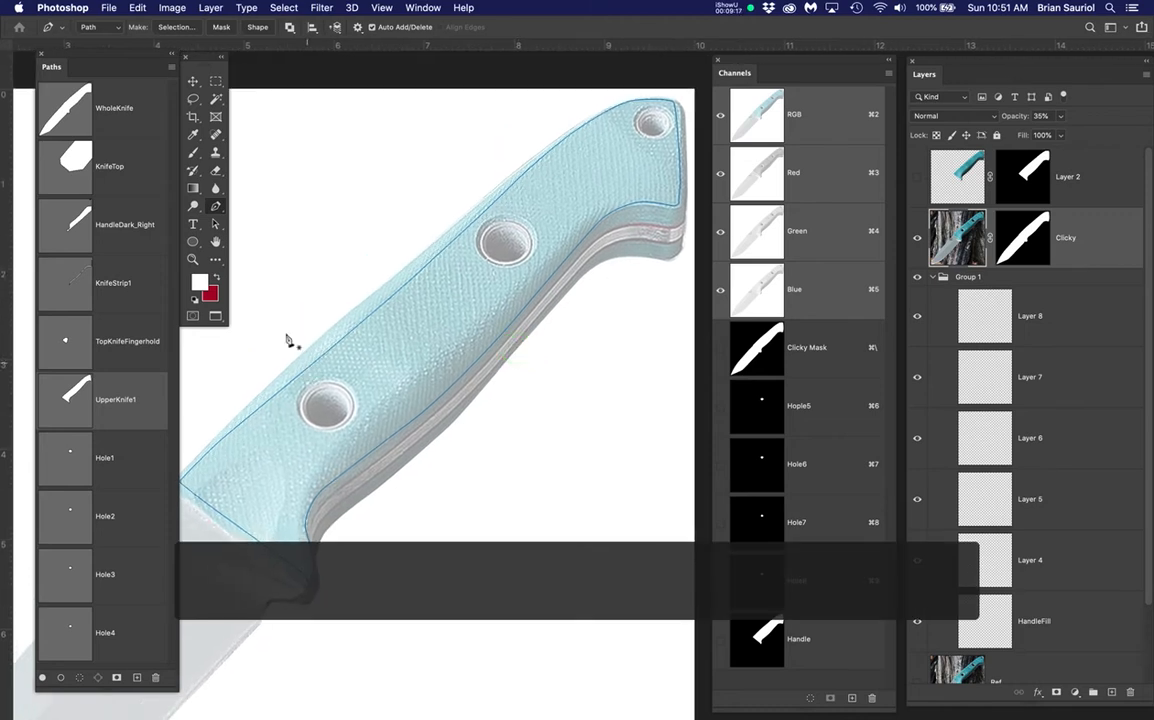
pyautogui.click(122, 224)
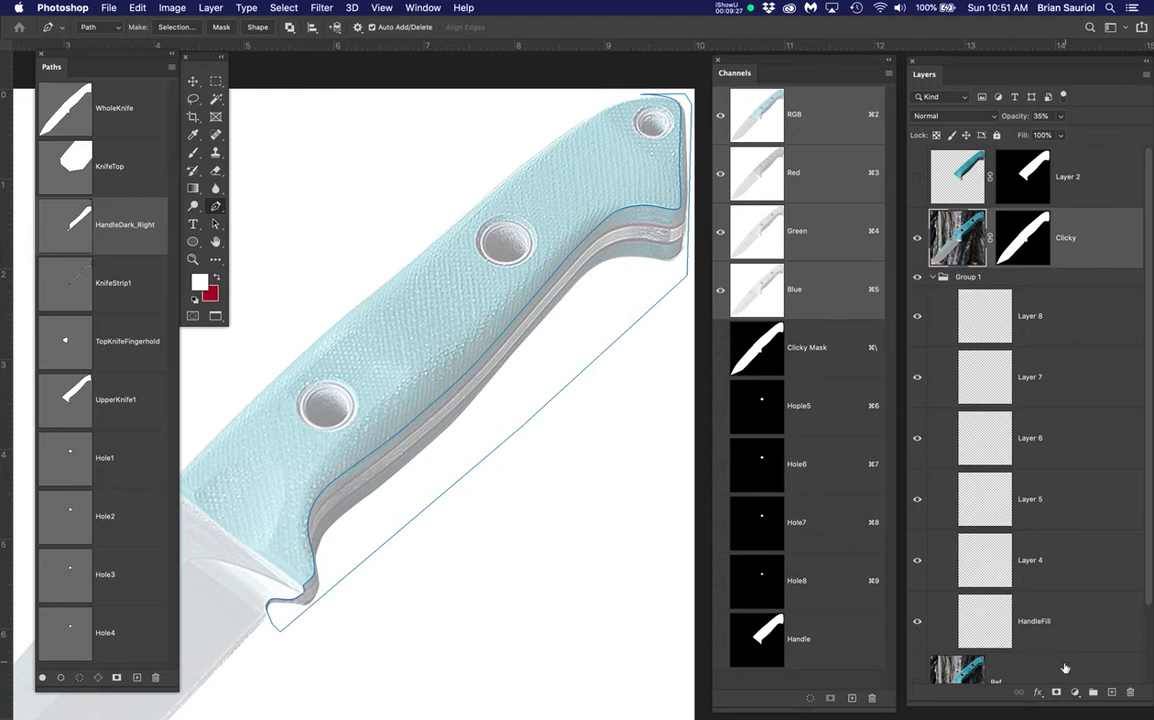
pyautogui.scroll(-2, 1065, 667)
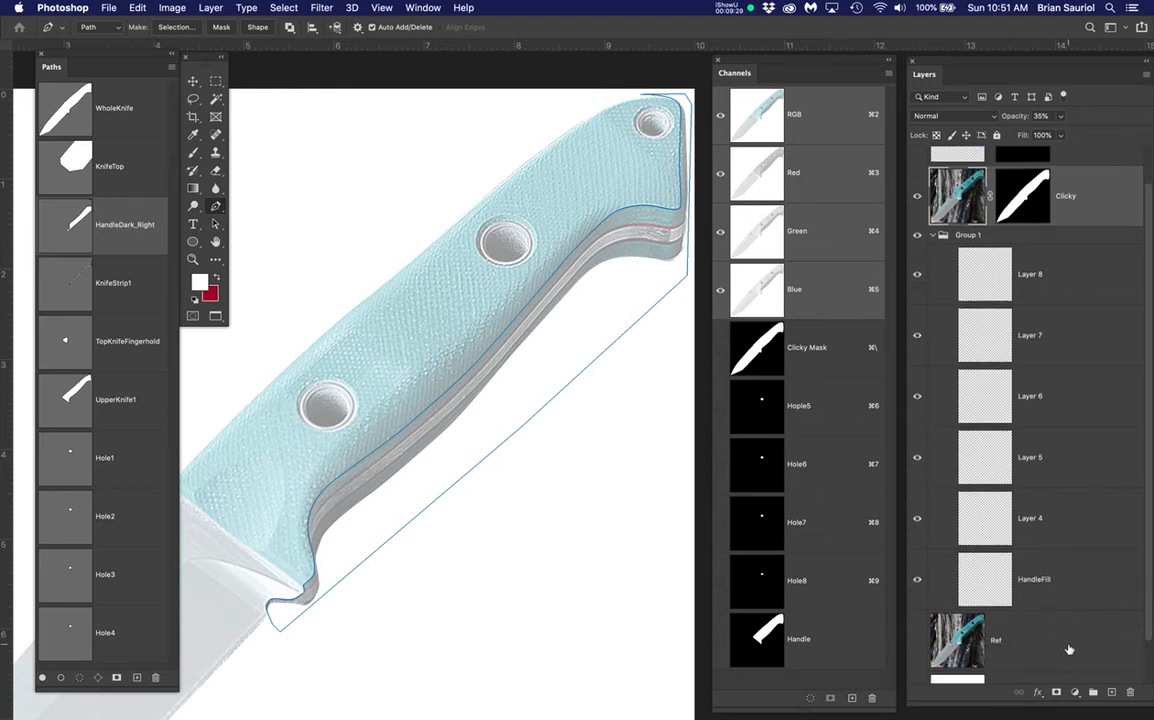
pyautogui.scroll(2, 1069, 646)
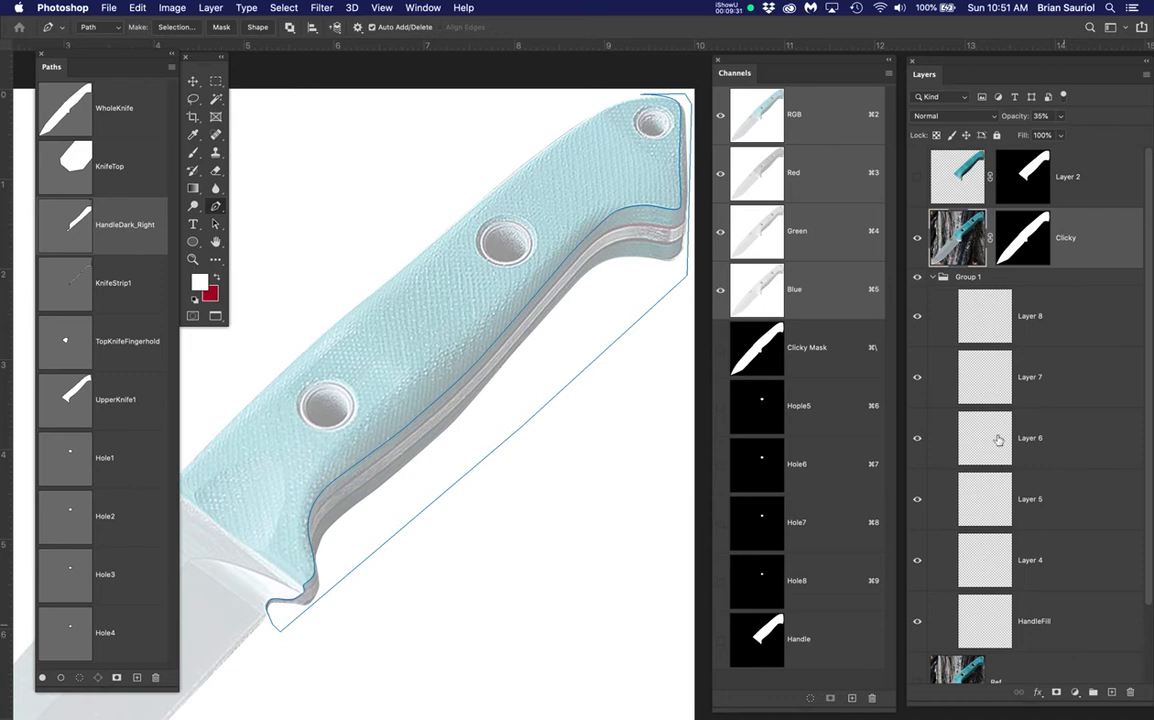
pyautogui.moveTo(1099, 237); pyautogui.dragTo(1111, 692)
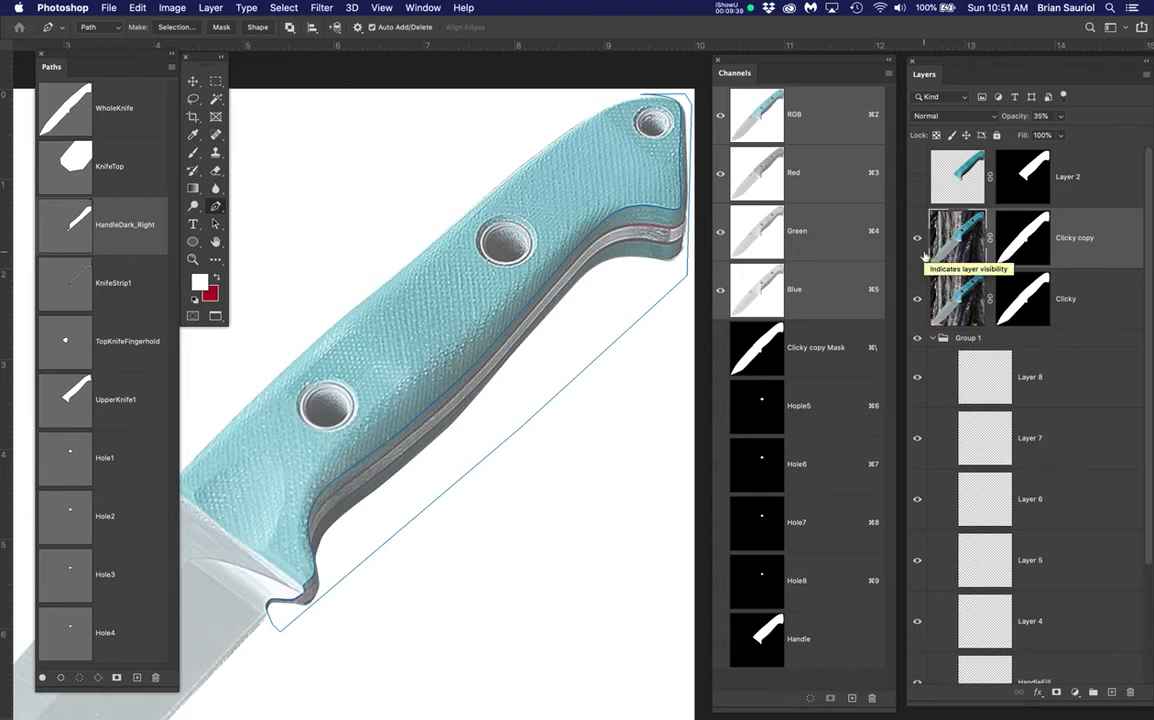
# Raise the Clicky copy layer to 100% opacity
pyautogui.click(1104, 237)
pyautogui.click(1061, 117)
pyautogui.moveTo(1060, 133); pyautogui.dragTo(1128, 155)
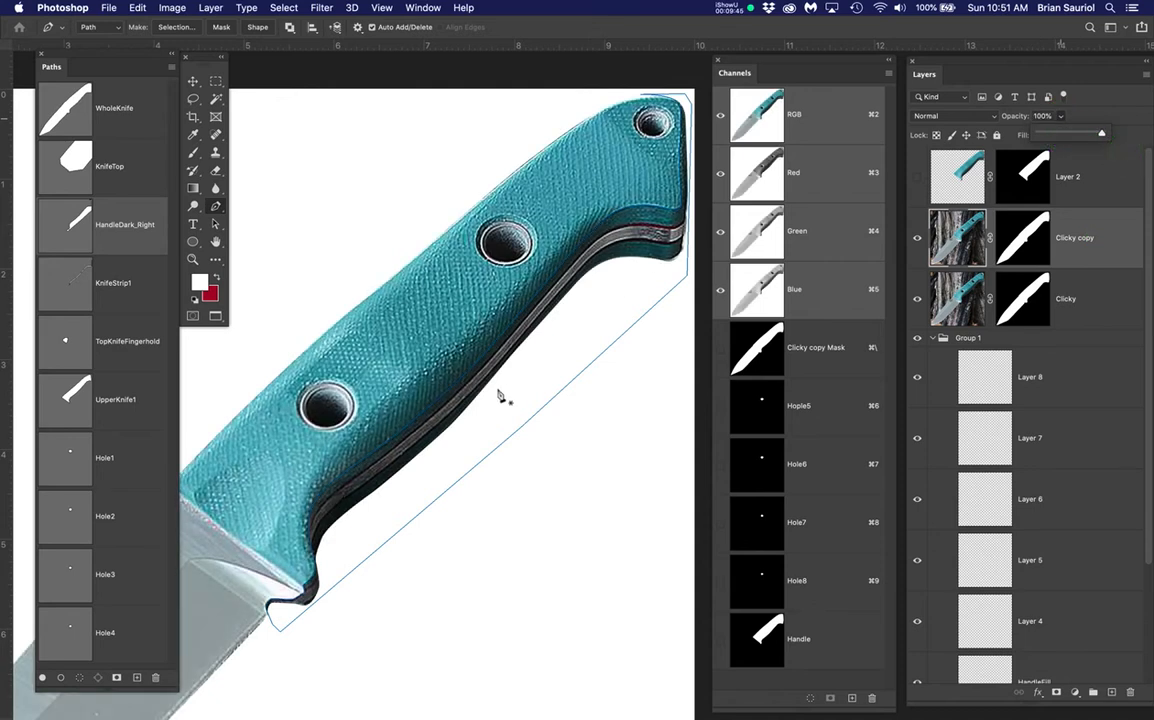
pyautogui.scroll(2, 505, 393)
pyautogui.moveTo(540, 347); pyautogui.dragTo(451, 397)
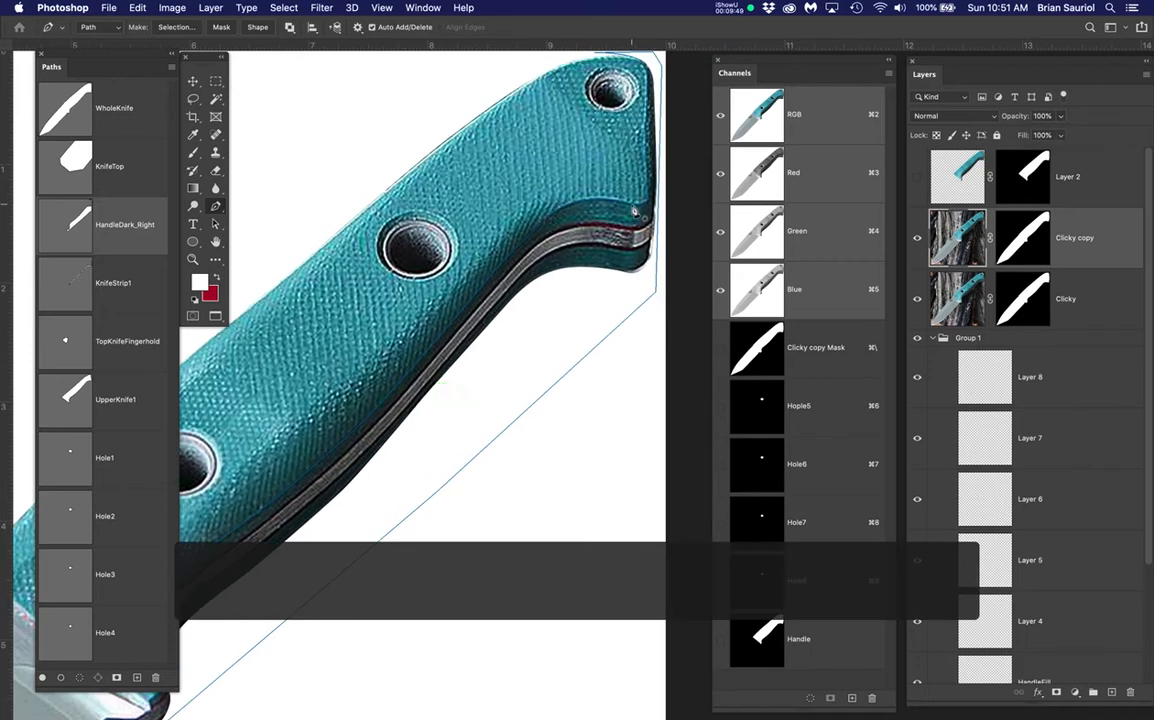
# With the Move tool active, display the HandleDark_Right path and center the handle in view
pyautogui.press('v')
pyautogui.click(625, 206)
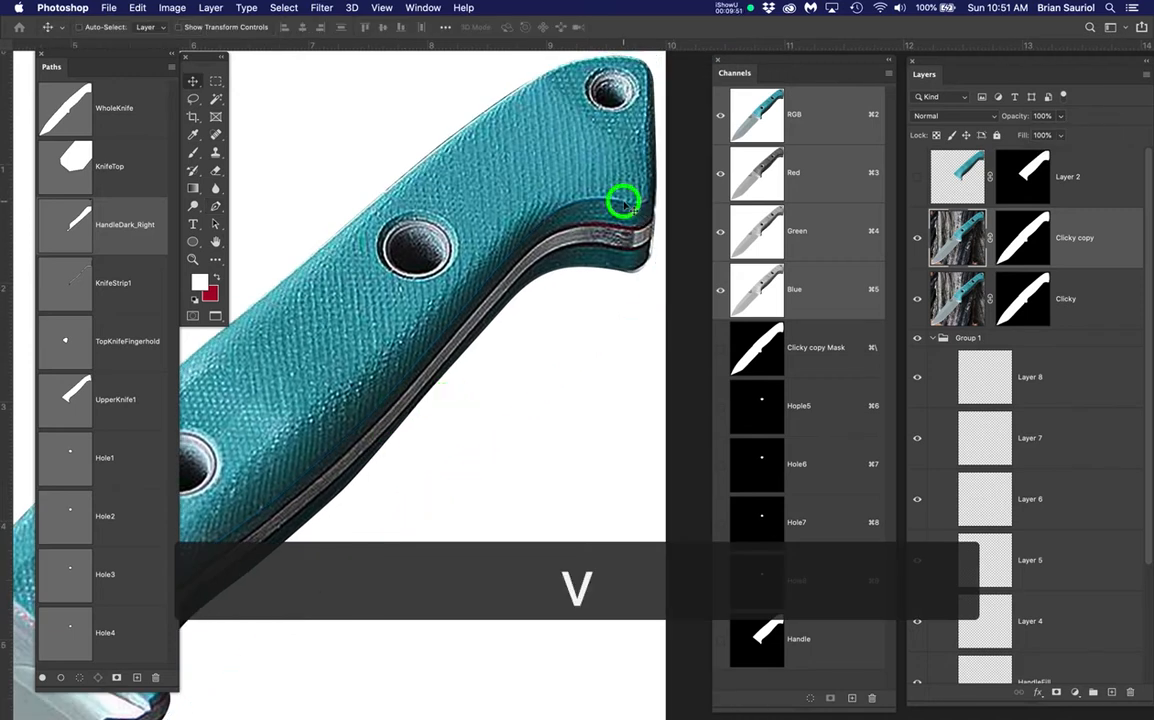
pyautogui.click(622, 268)
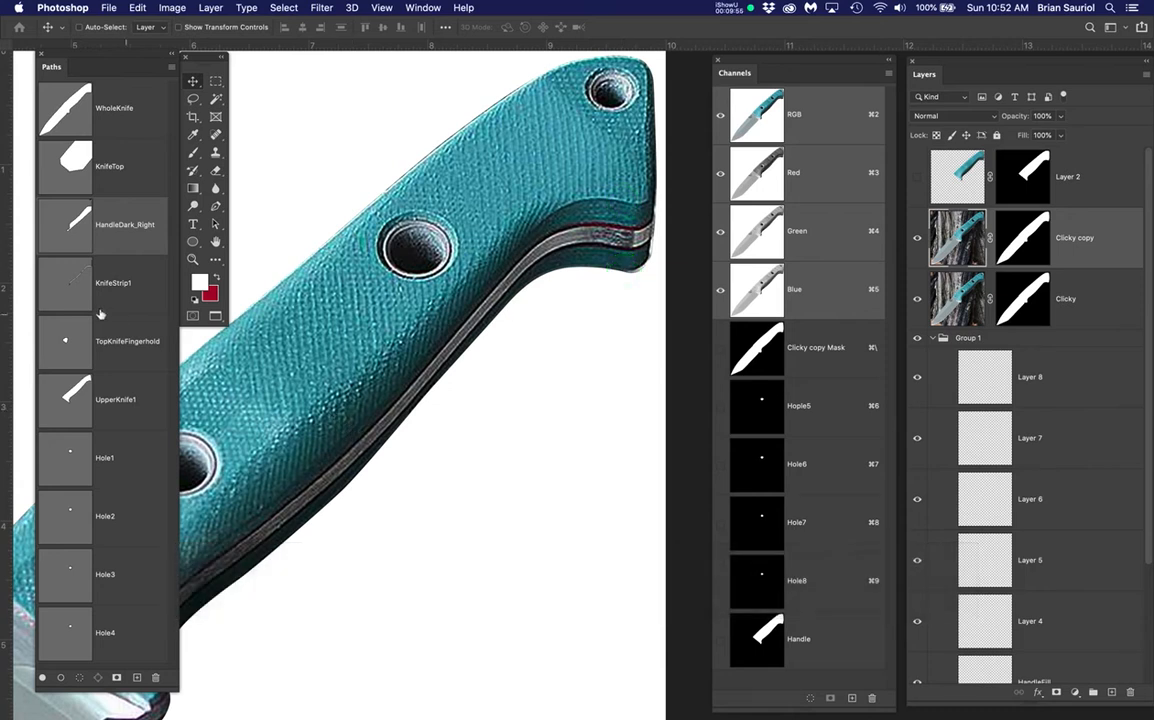
pyautogui.click(71, 237)
pyautogui.scroll(-2, 287, 257)
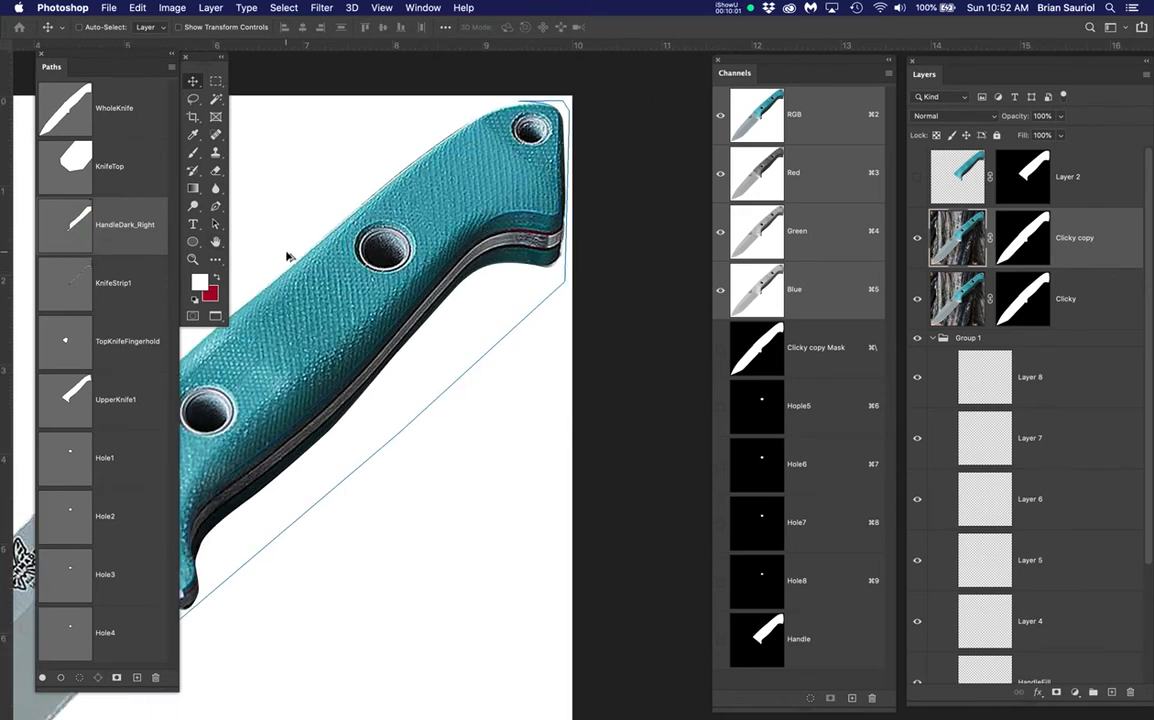
pyautogui.press('space')
pyautogui.moveTo(448, 355); pyautogui.dragTo(556, 336)
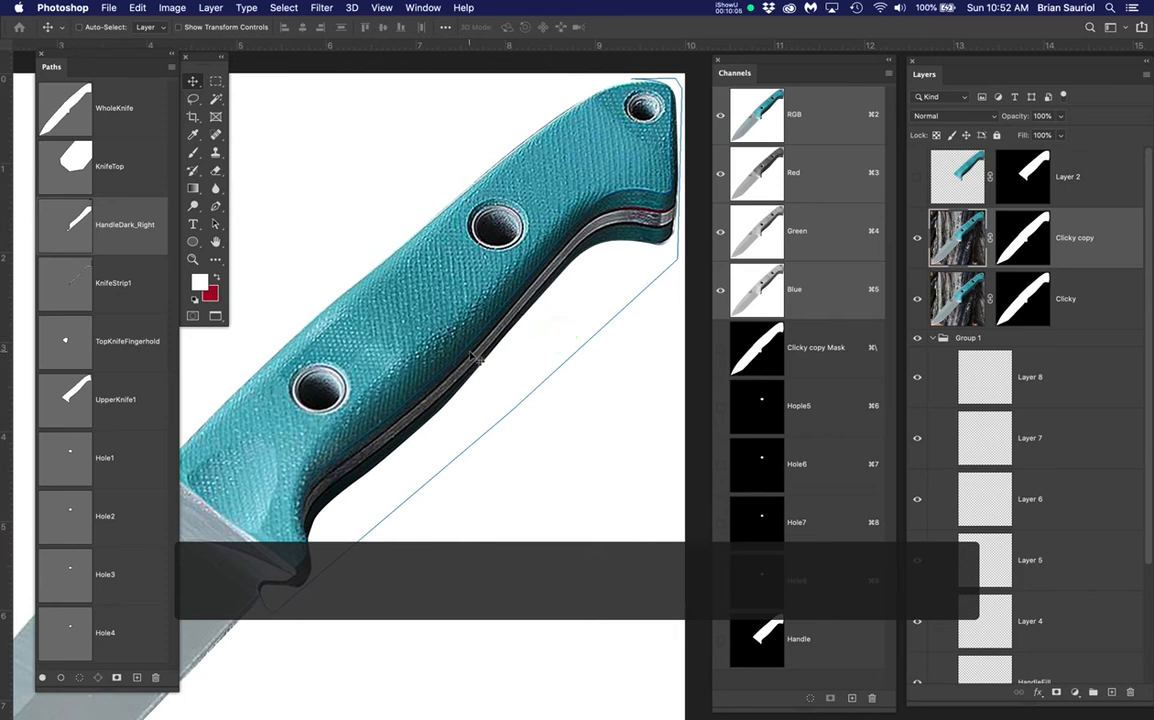
# Show the KnifeStrip1 path and inspect it along the handle's metal strip
pyautogui.click(68, 282)
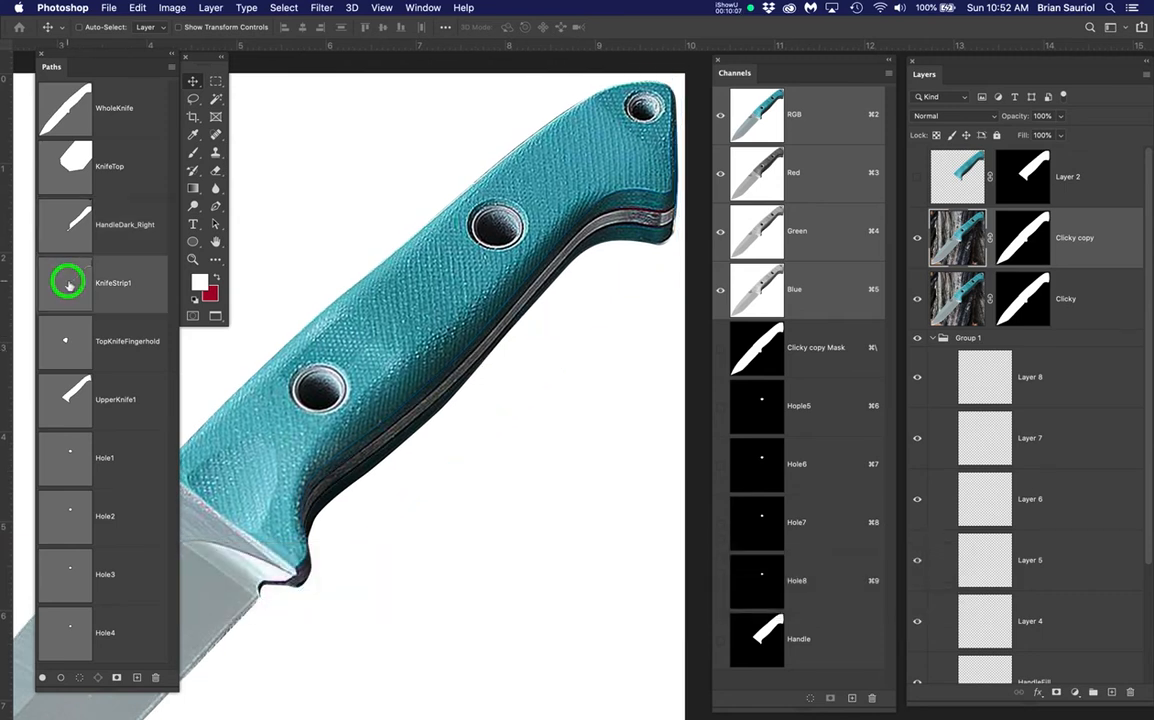
pyautogui.scroll(3, 535, 385)
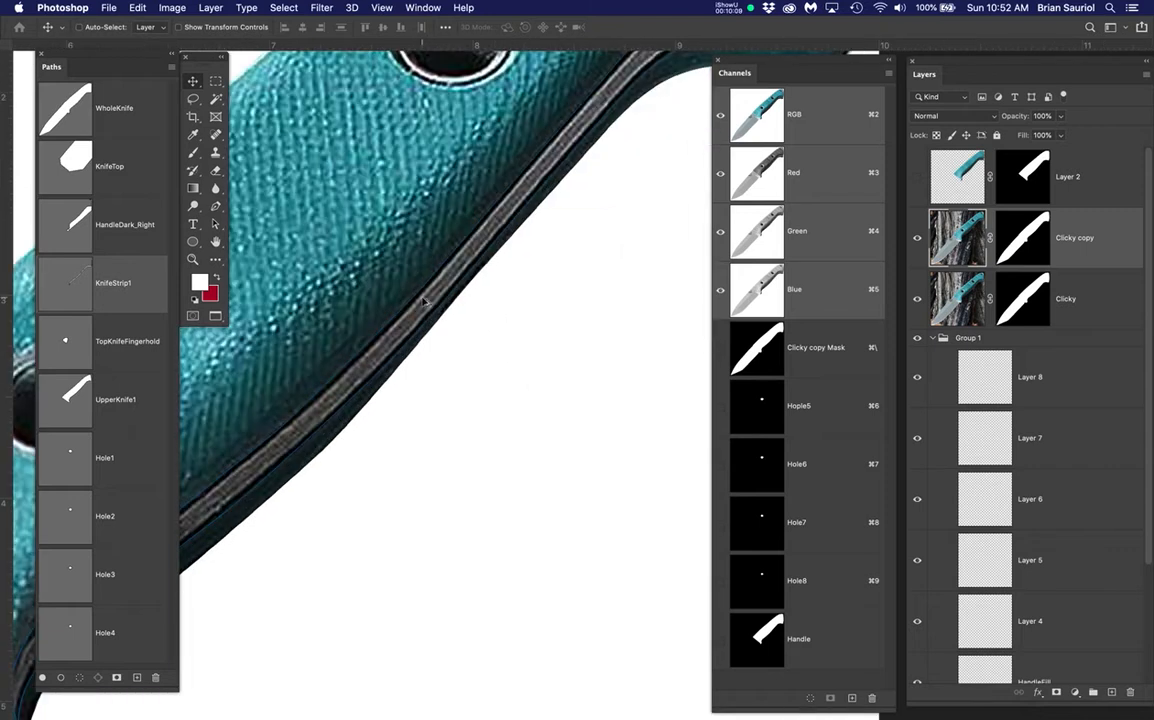
pyautogui.moveTo(610, 194); pyautogui.dragTo(610, 194)
pyautogui.moveTo(484, 331); pyautogui.dragTo(492, 321)
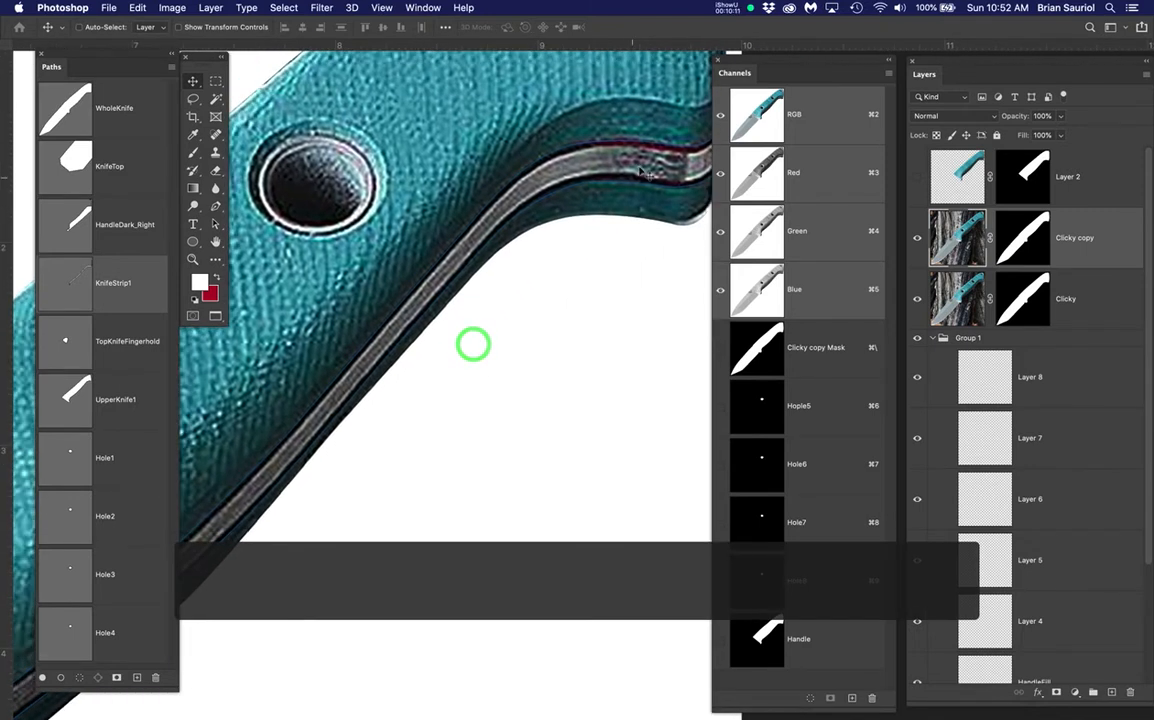
pyautogui.scroll(2, 659, 178)
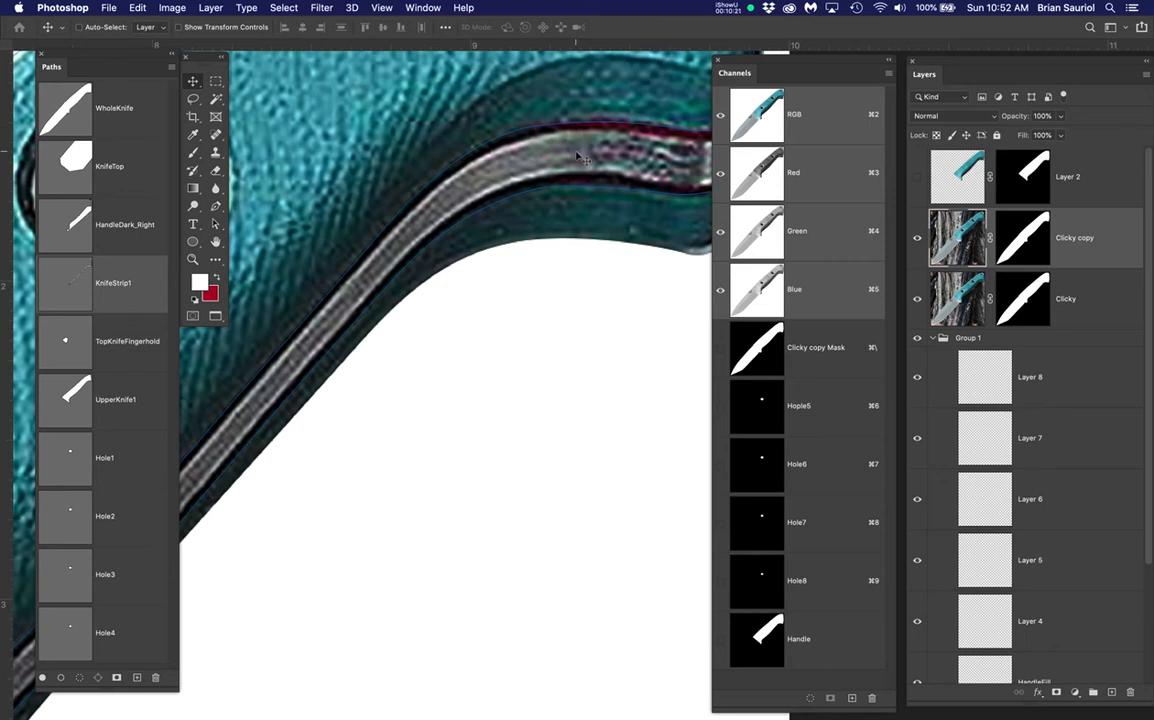
pyautogui.scroll(-5, 443, 250)
pyautogui.moveTo(395, 352); pyautogui.dragTo(498, 342)
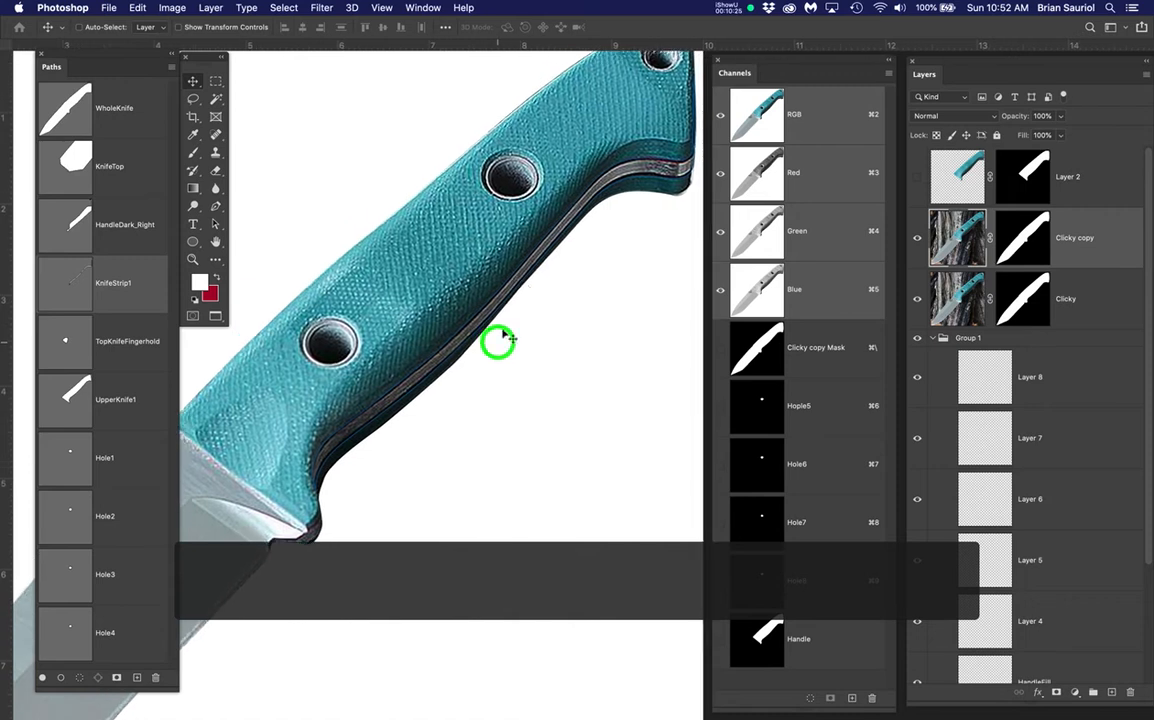
pyautogui.scroll(2, 534, 200)
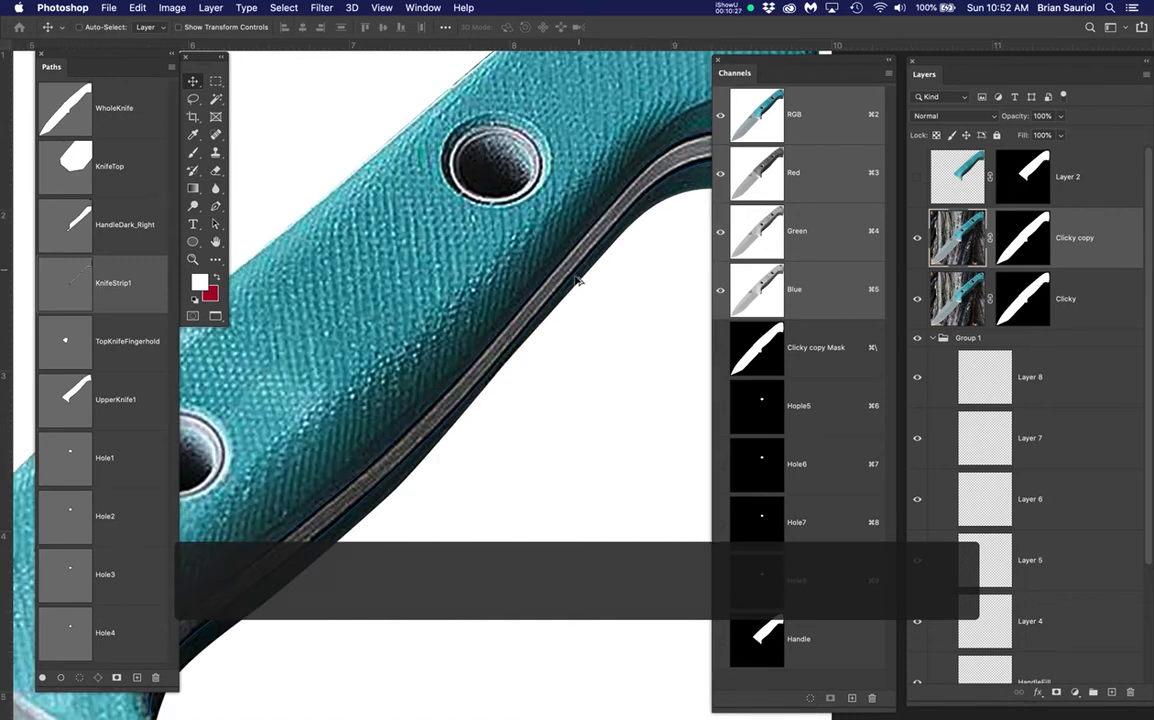
pyautogui.scroll(2, 616, 225)
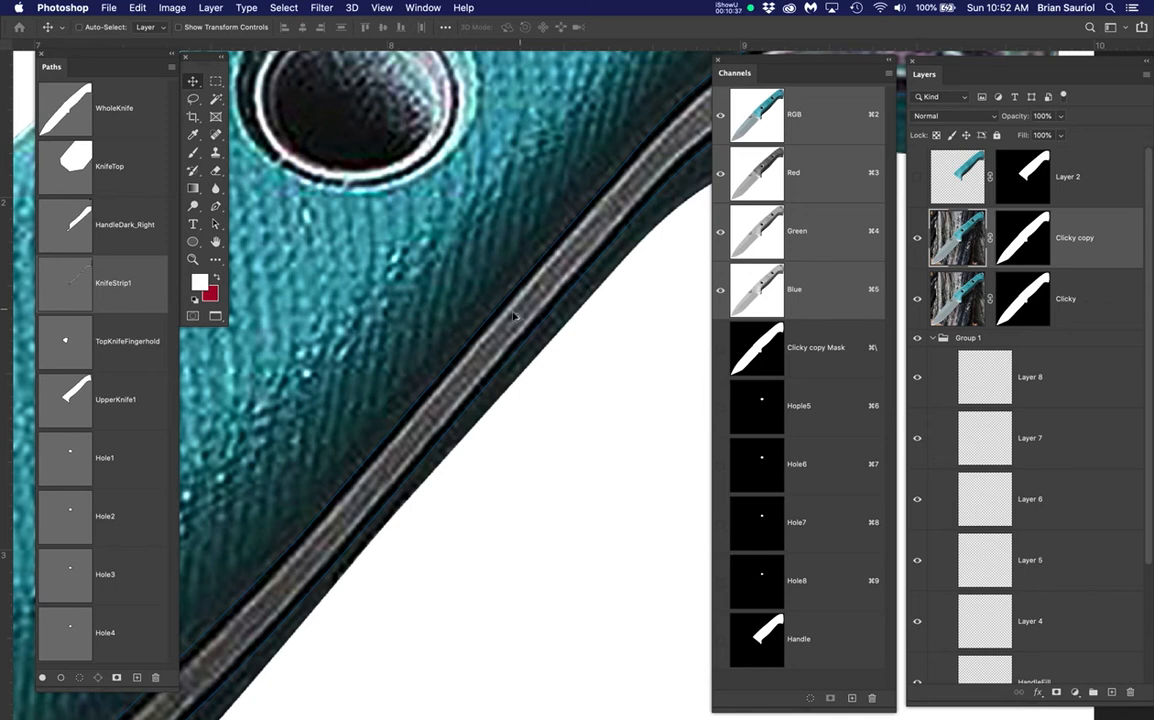
pyautogui.scroll(-6, 514, 316)
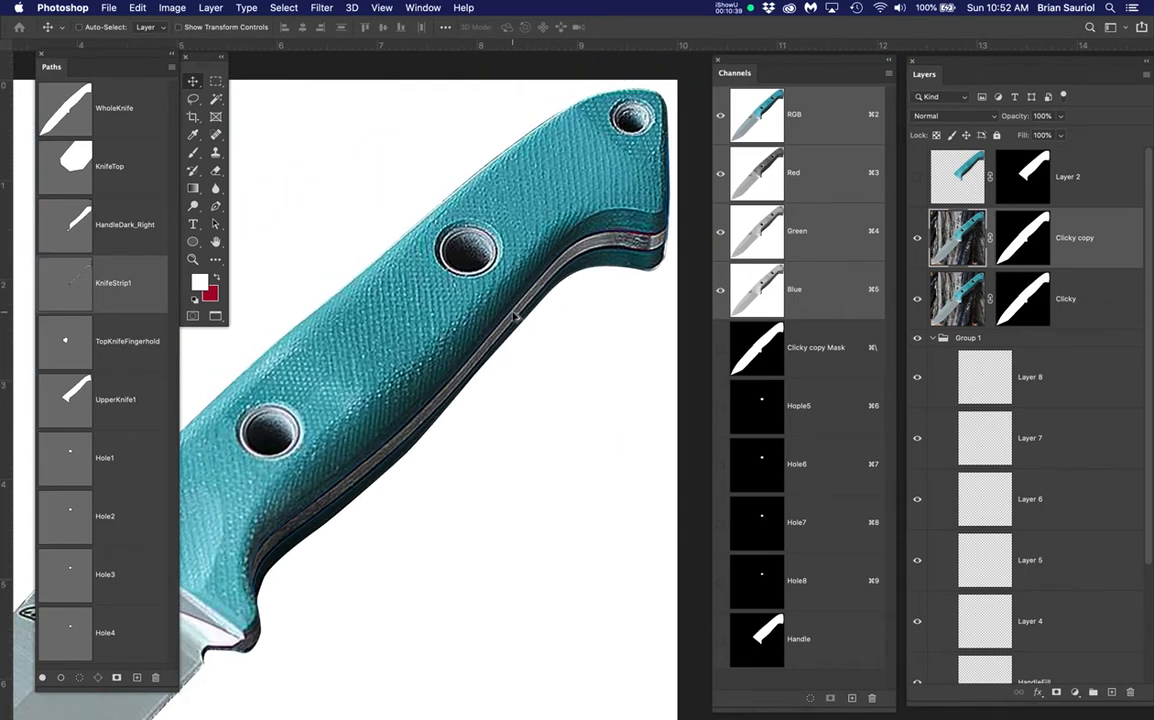
pyautogui.moveTo(487, 361); pyautogui.dragTo(515, 338)
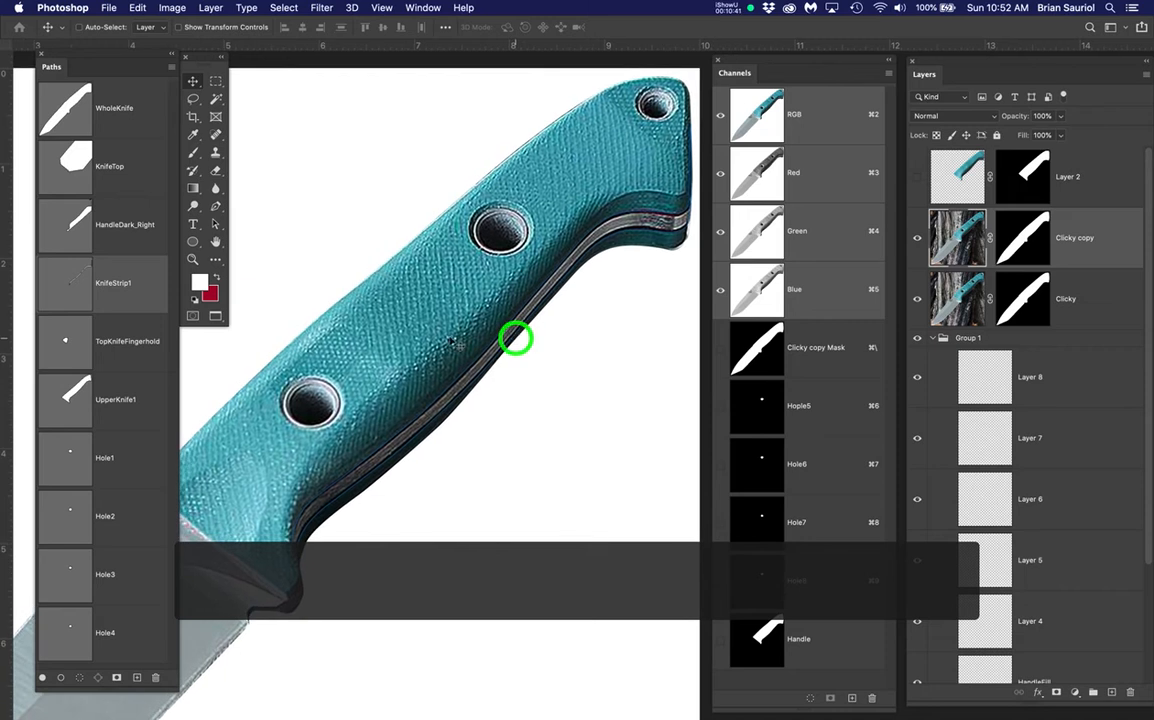
# Show the TopKnifeFingerhold path, then the UpperKnife1 path, over the finger-hold area
pyautogui.click(130, 344)
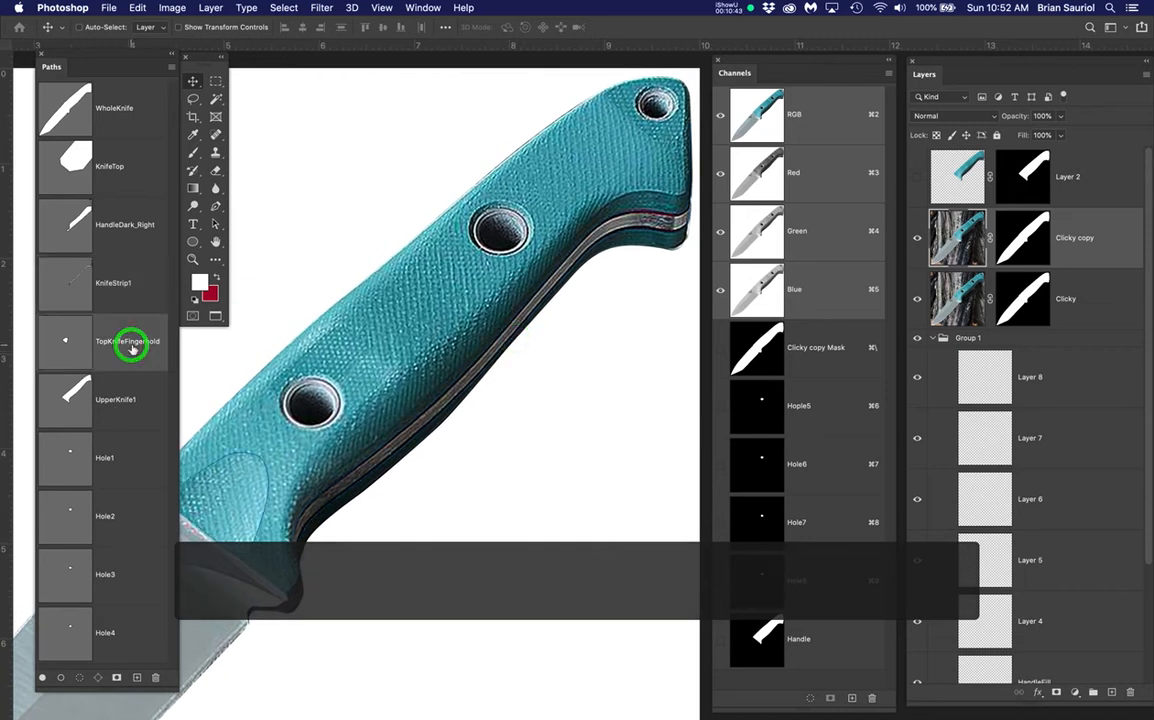
pyautogui.moveTo(364, 505); pyautogui.dragTo(450, 457)
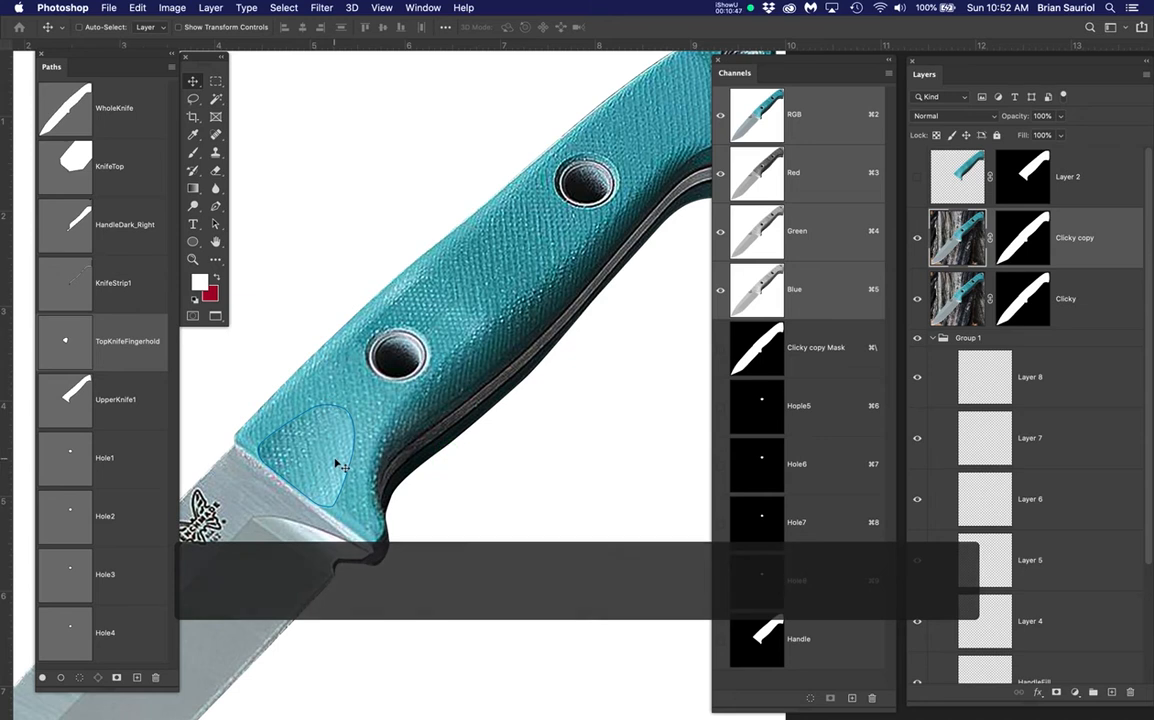
pyautogui.click(78, 399)
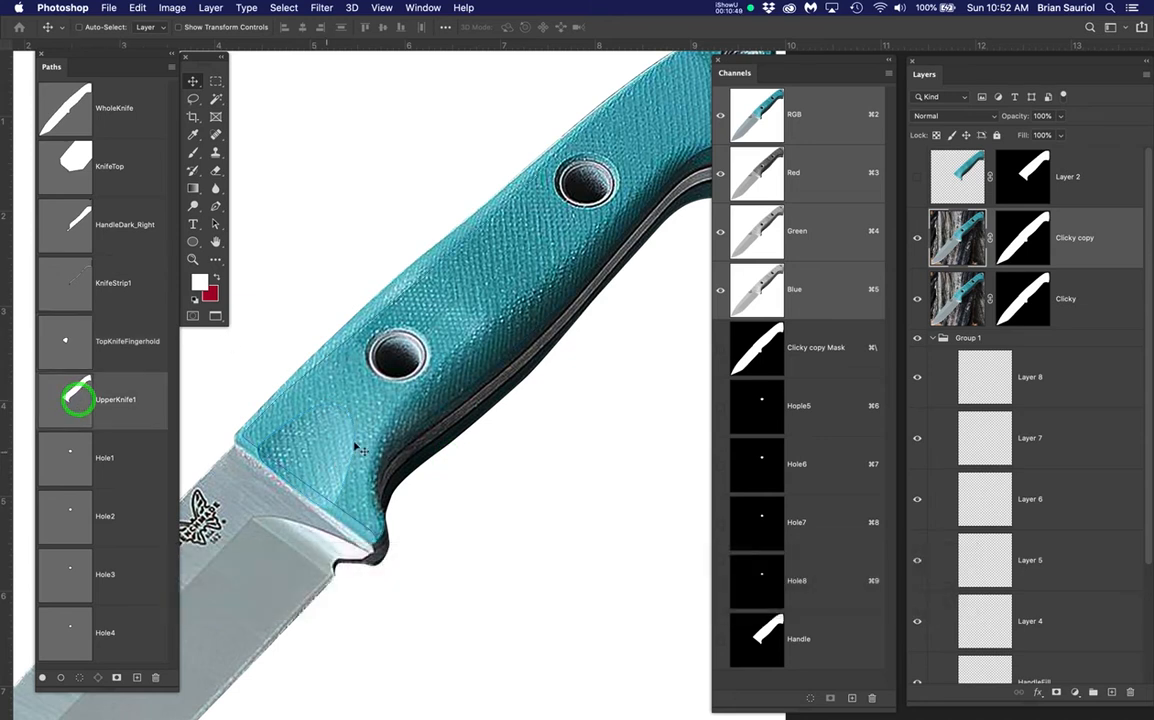
pyautogui.scroll(-3, 479, 381)
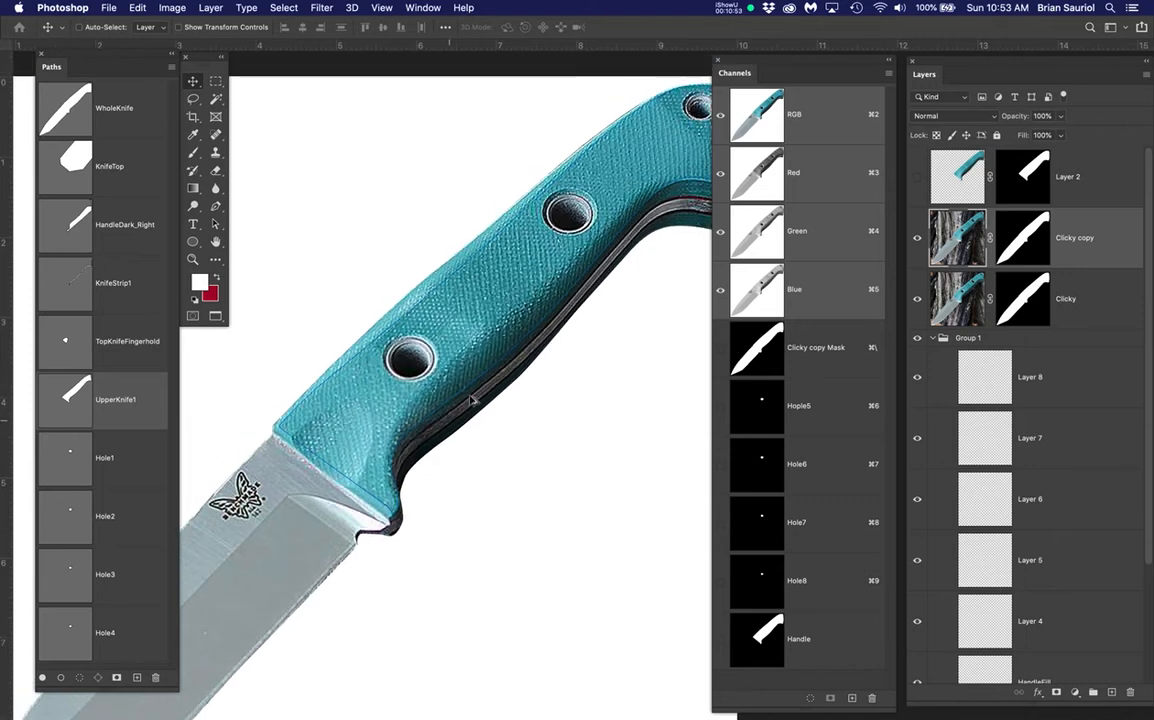
pyautogui.scroll(5, 469, 407)
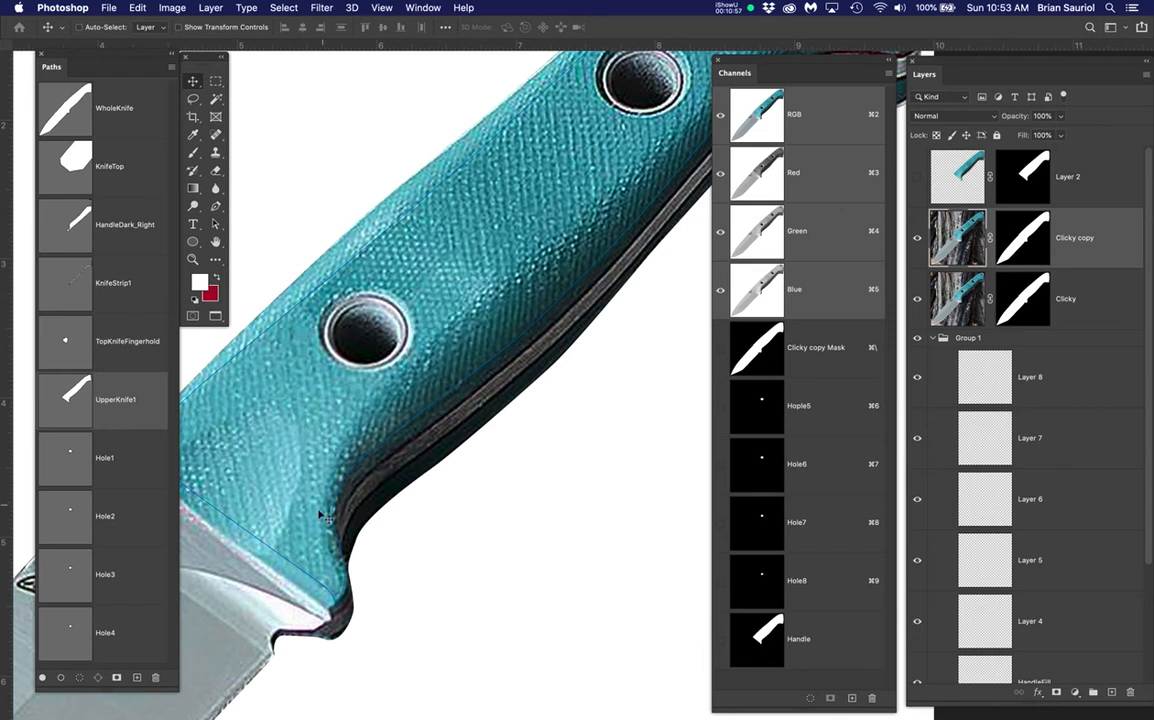
pyautogui.click(350, 440)
pyautogui.click(407, 363)
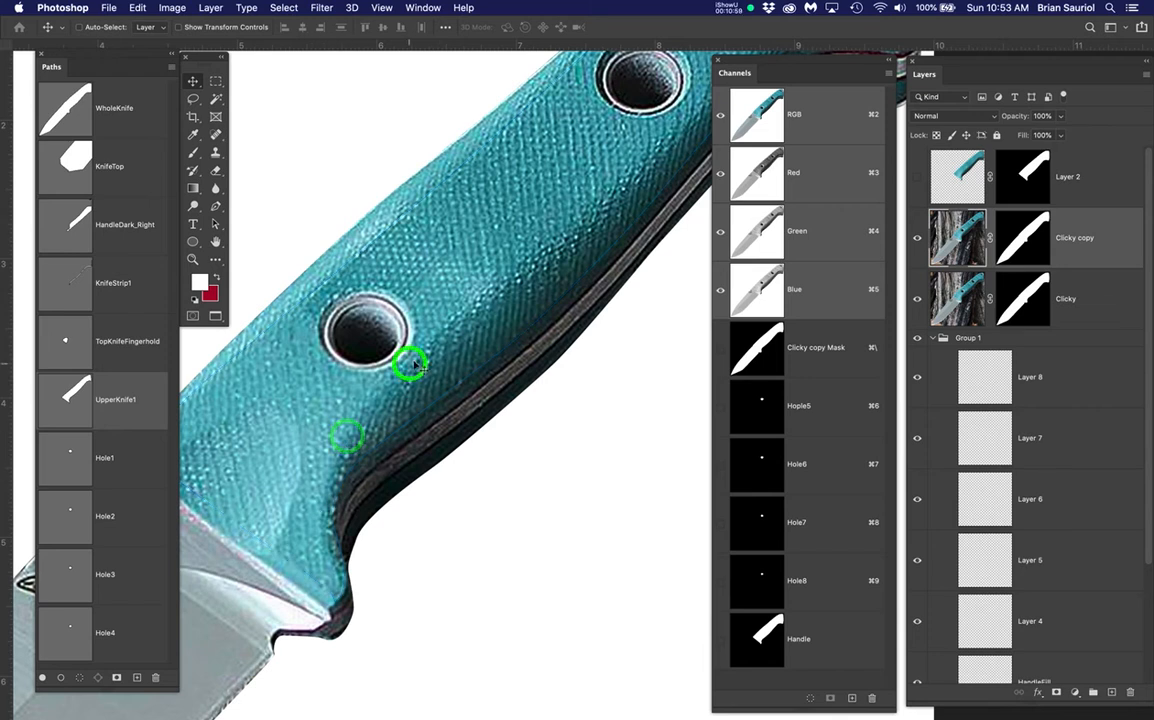
pyautogui.click(507, 285)
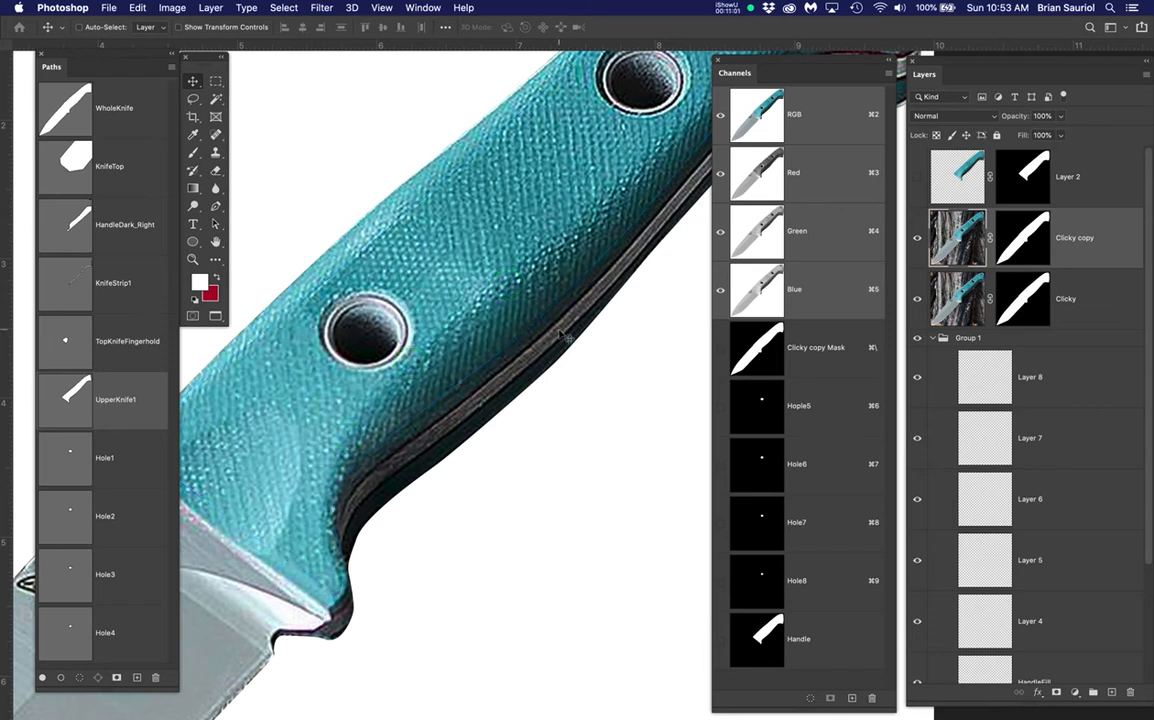
pyautogui.click(141, 397)
# Load UpperKnife1 as a selection, deselect, and duplicate it as UpperKnife1 copy
pyautogui.keyDown('super'); pyautogui.click(80, 396); pyautogui.keyUp('super')
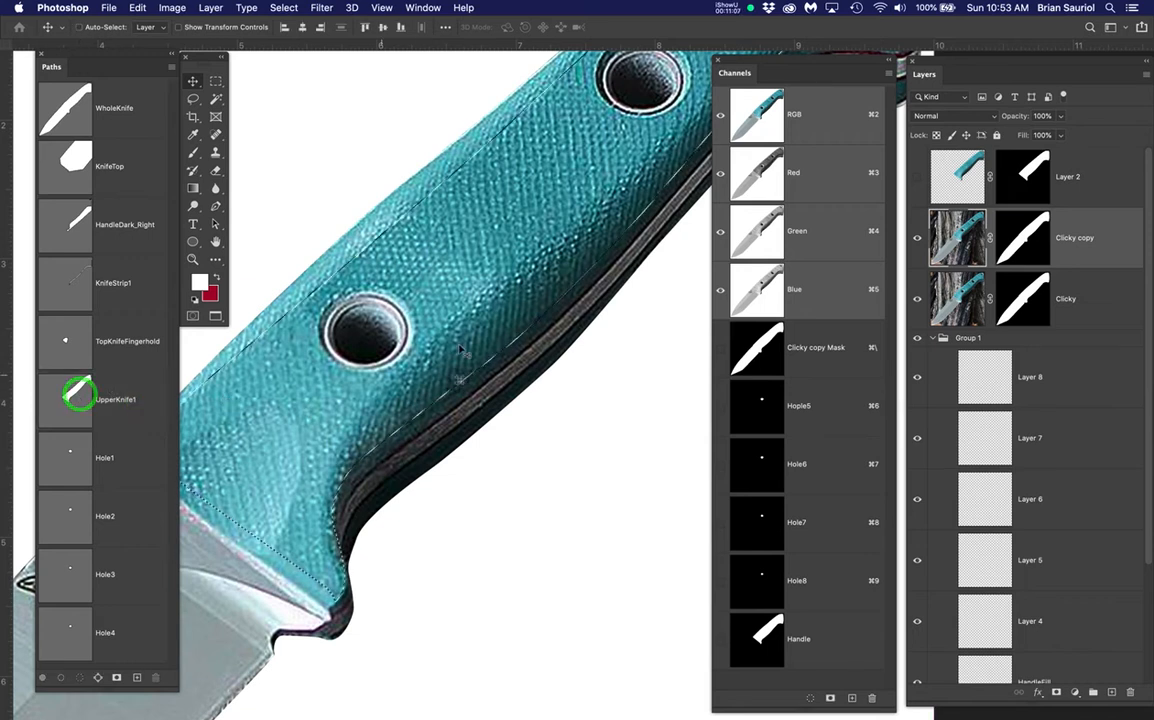
pyautogui.scroll(-2, 475, 355)
pyautogui.scroll(3, 384, 416)
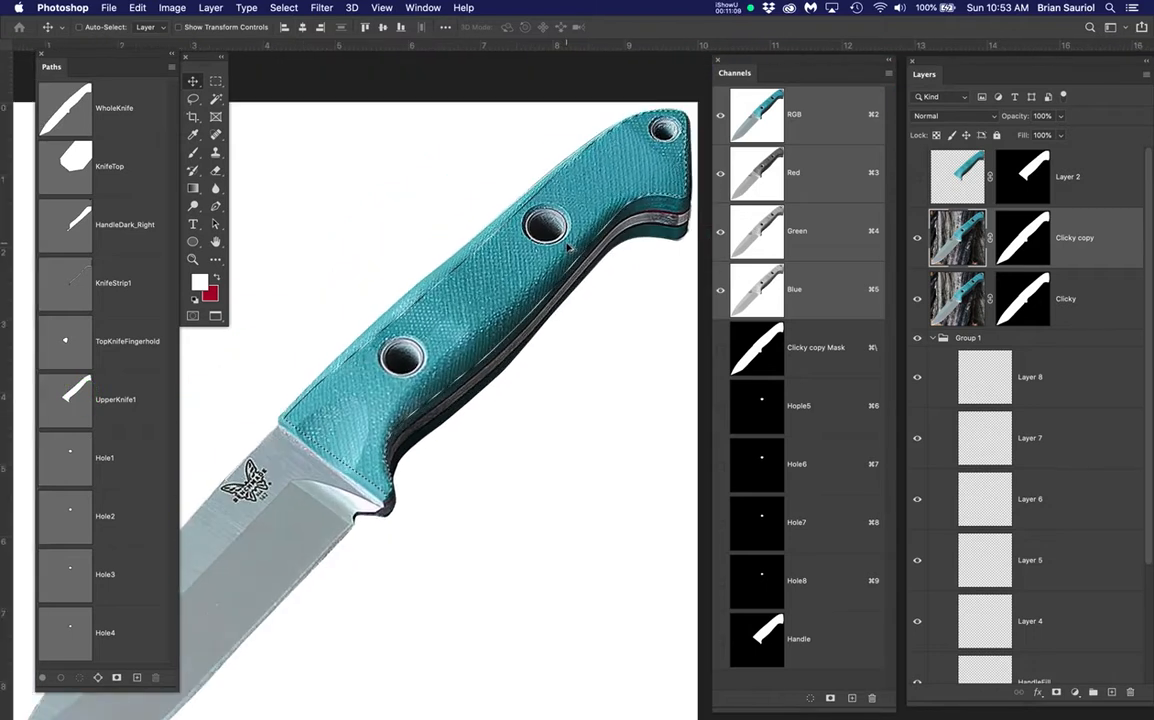
pyautogui.scroll(1, 523, 384)
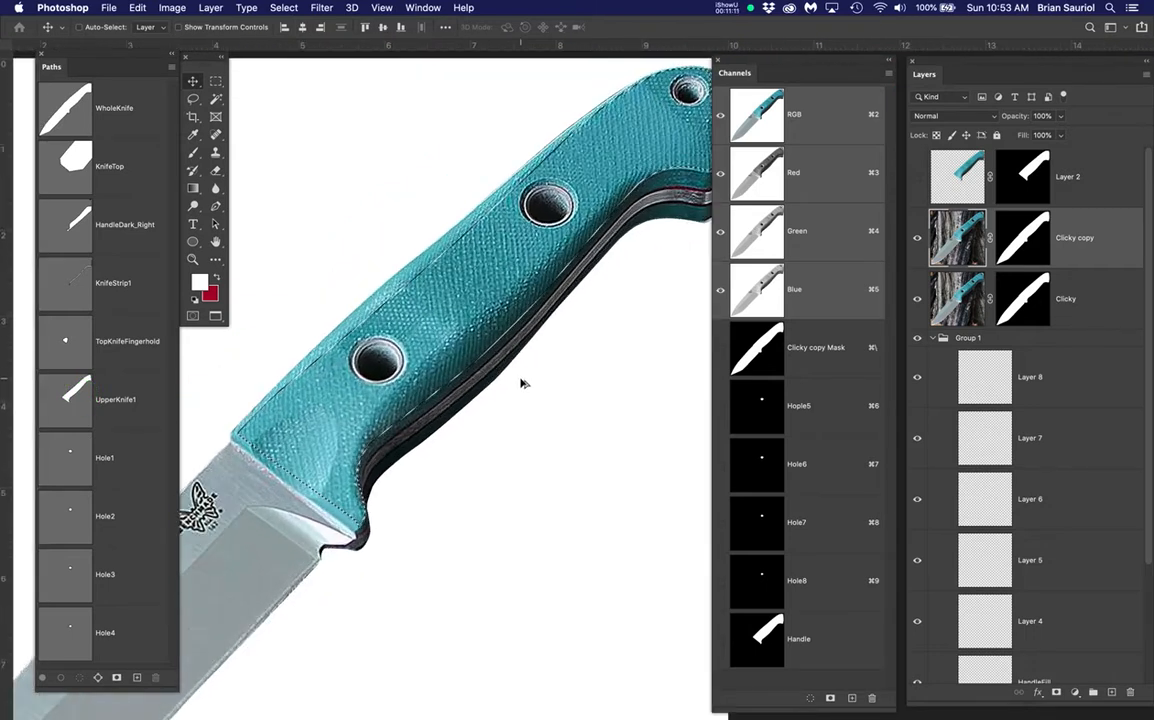
pyautogui.click(148, 399)
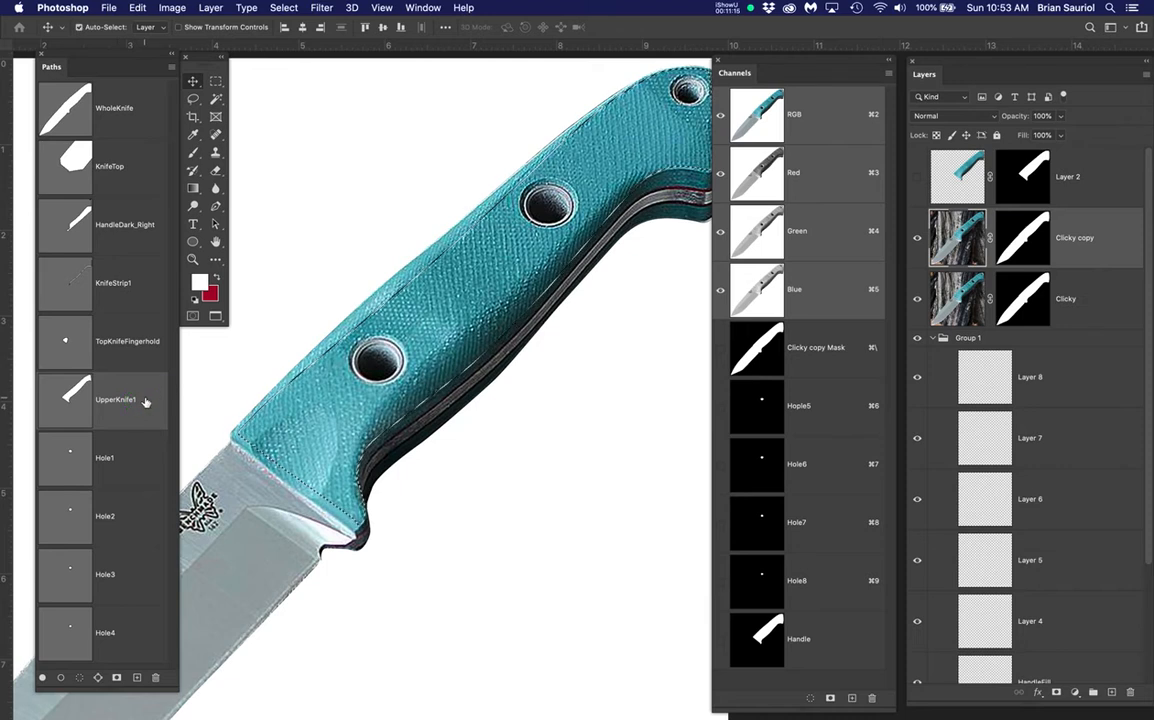
pyautogui.press('super+d')
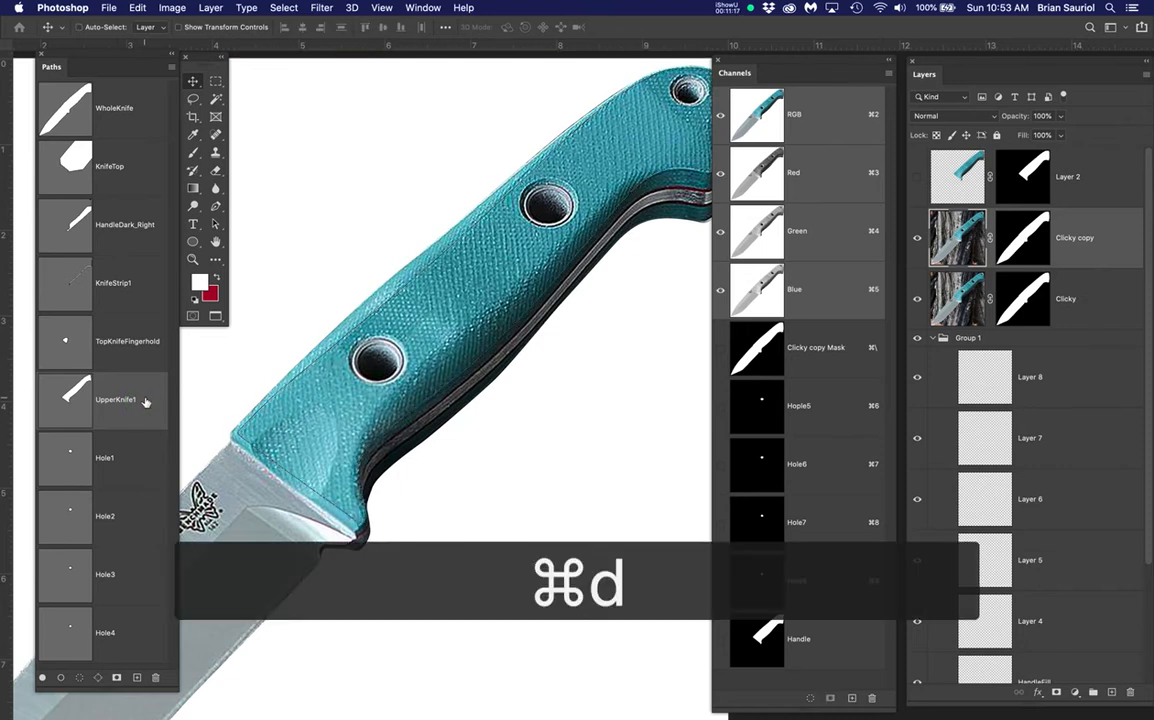
pyautogui.moveTo(145, 402); pyautogui.dragTo(134, 679)
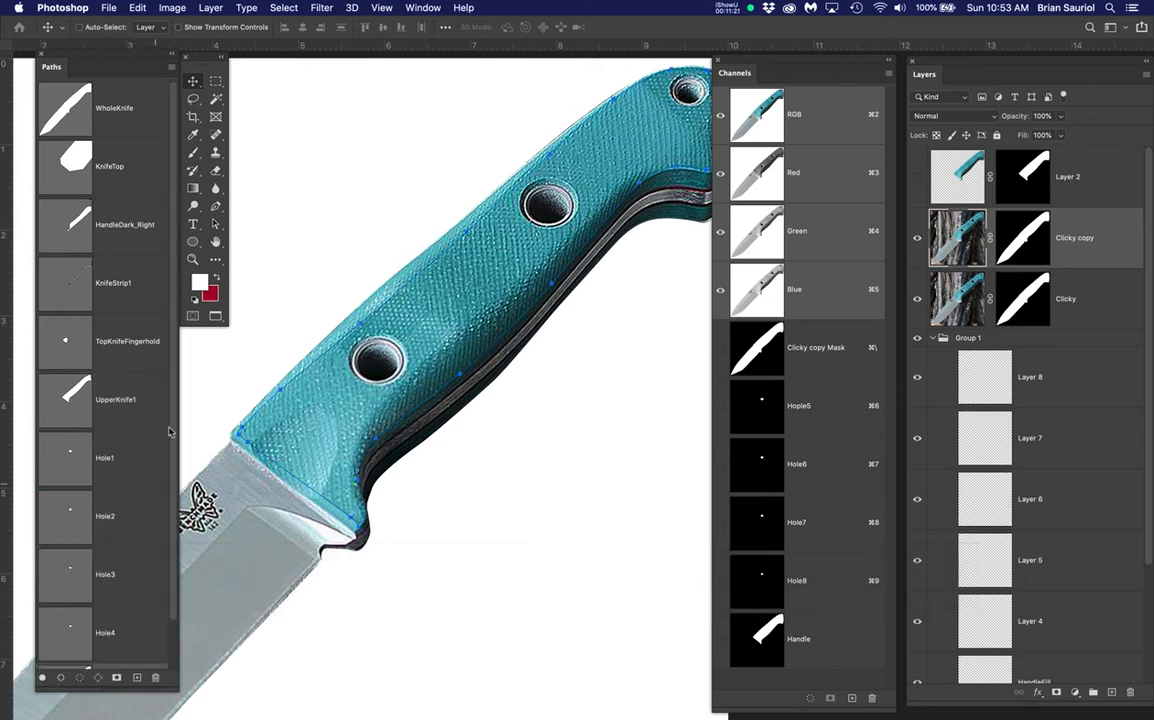
pyautogui.moveTo(171, 467); pyautogui.dragTo(170, 507)
pyautogui.moveTo(134, 641); pyautogui.dragTo(138, 409)
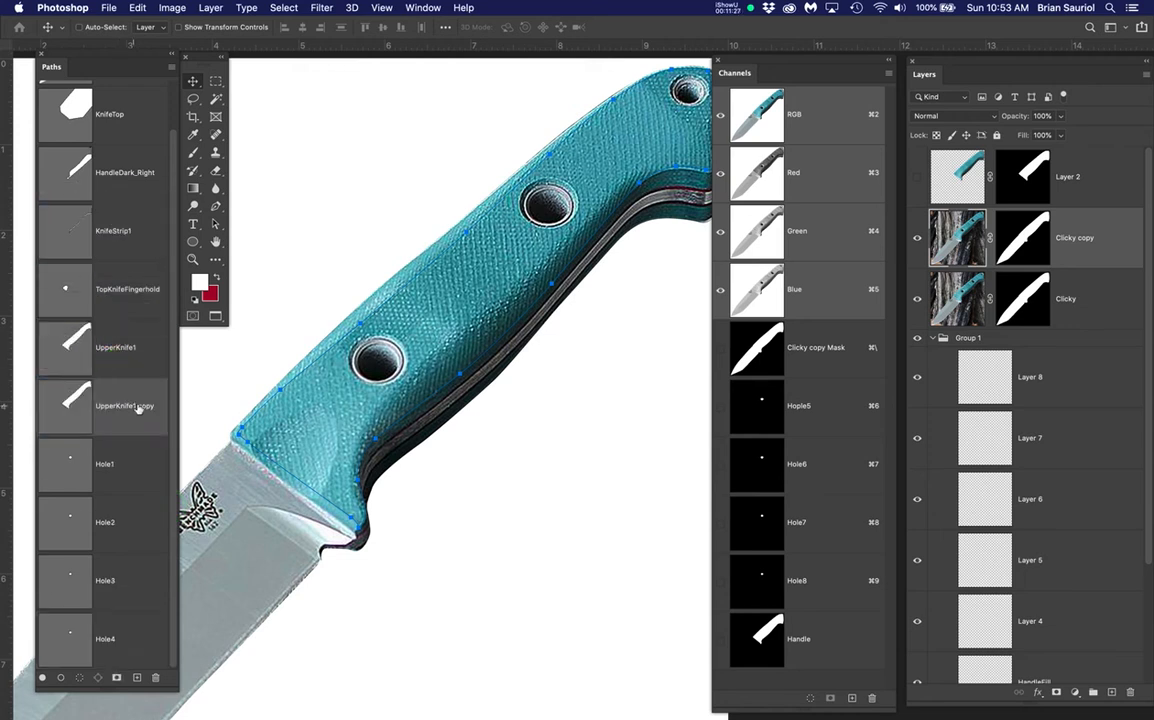
# Rename 'UpperKnife1 copy' to UpperKnife2 and save with Cmd+S
pyautogui.click(141, 408)
pyautogui.click(154, 409)
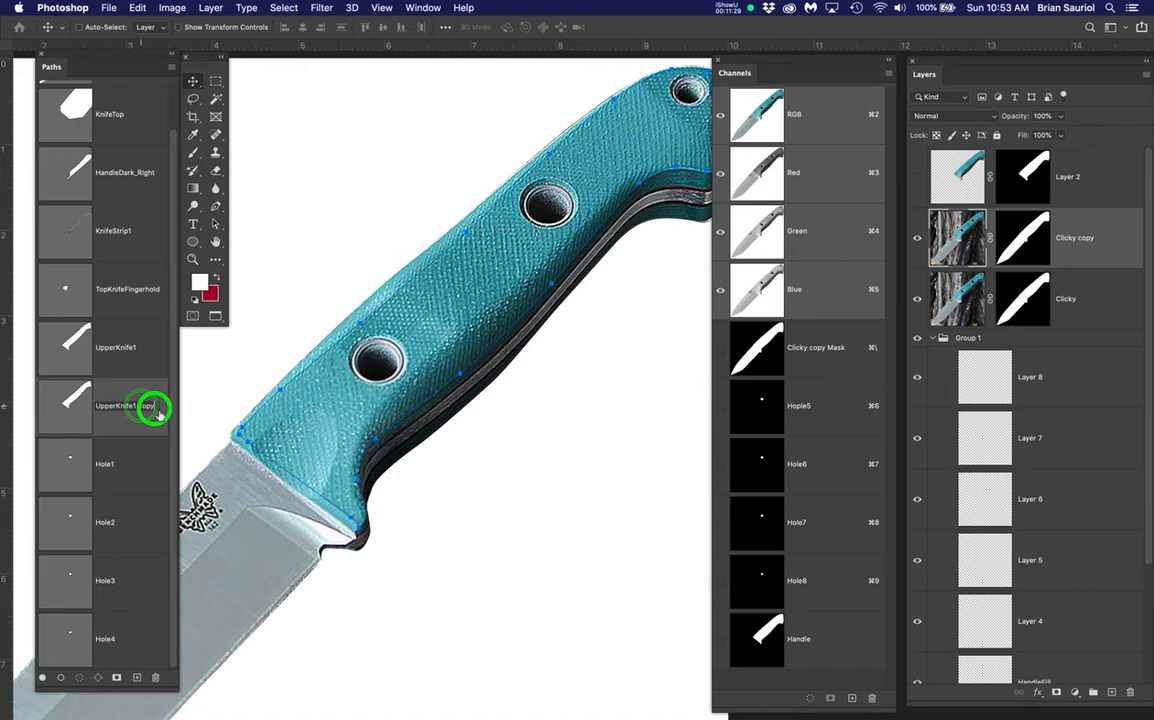
pyautogui.press('BackSpace')
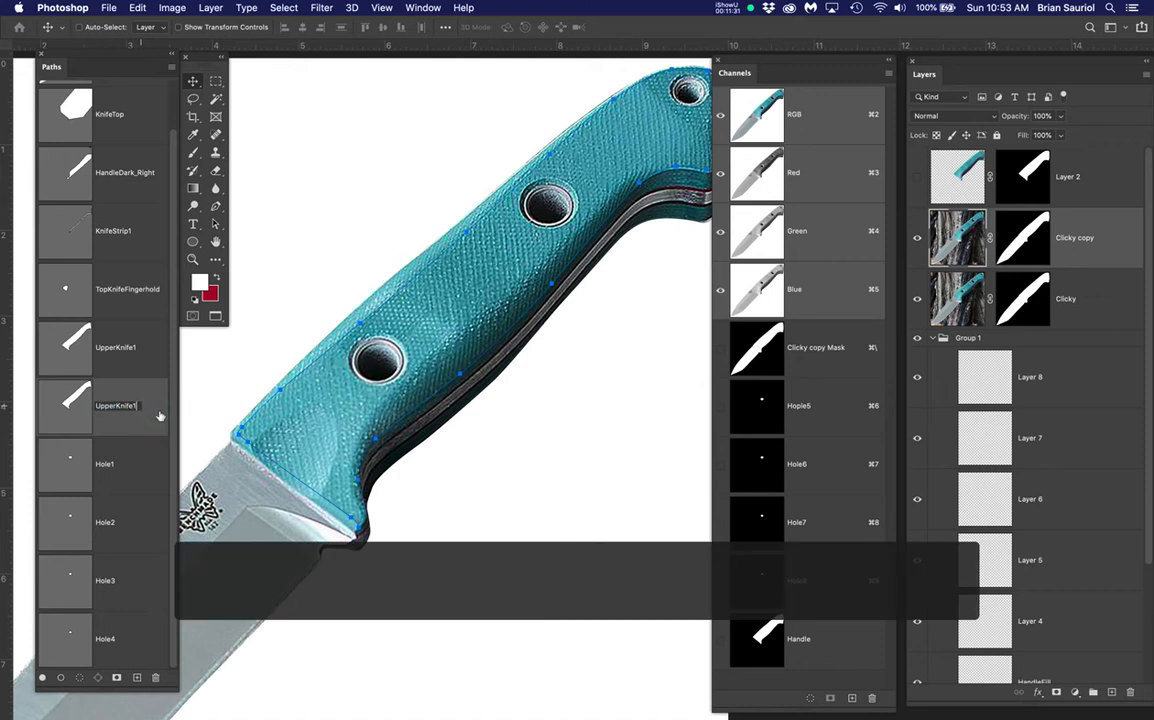
pyautogui.write('2')
pyautogui.press('Return')
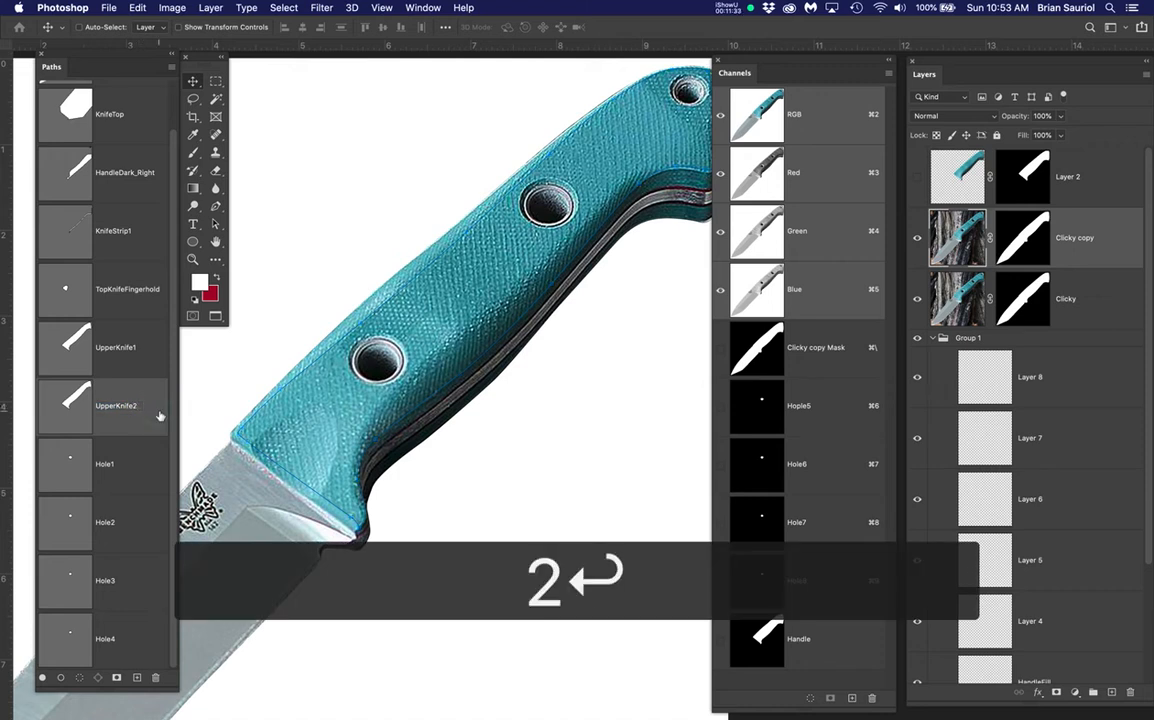
pyautogui.press('super+s')
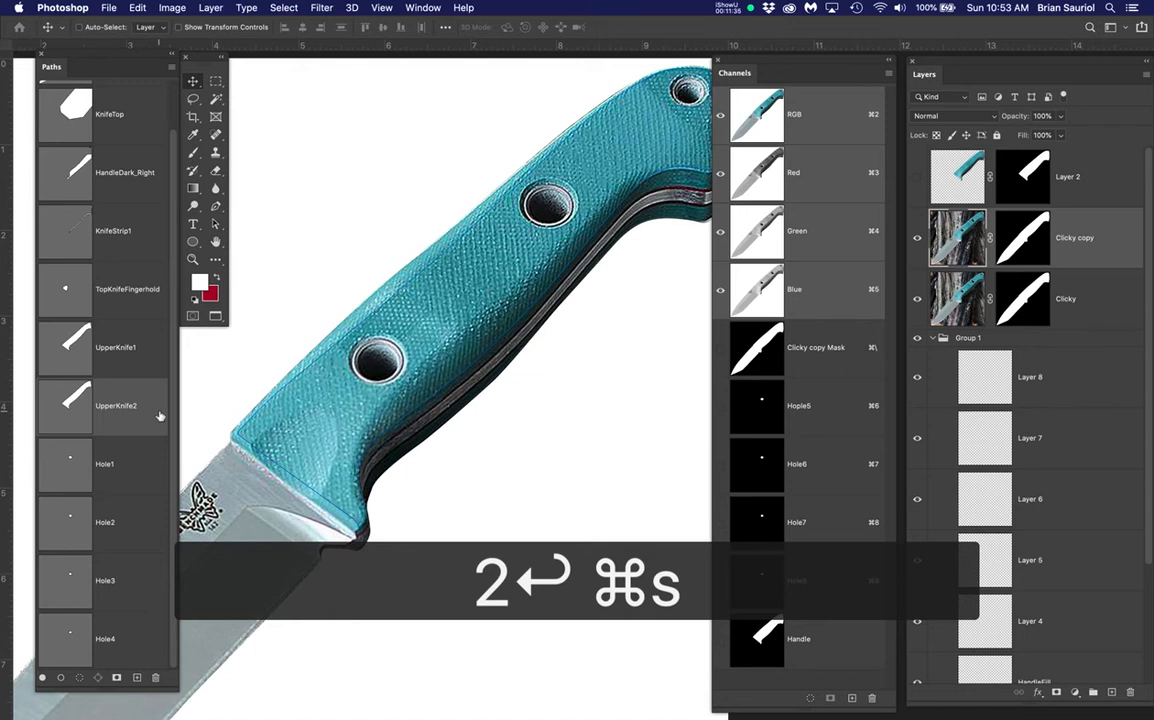
# Show the path's anchors with the Pen tool, hide Clicky copy, and set Clicky to 49% opacity
pyautogui.press('p')
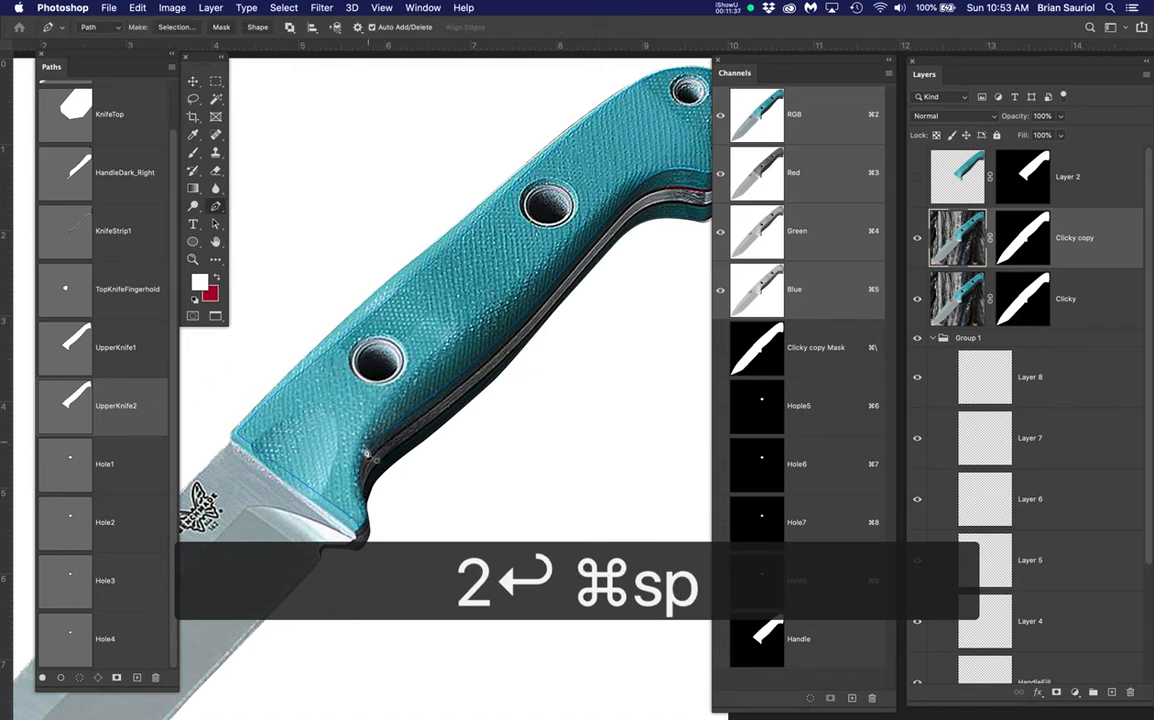
pyautogui.scroll(5, 368, 451)
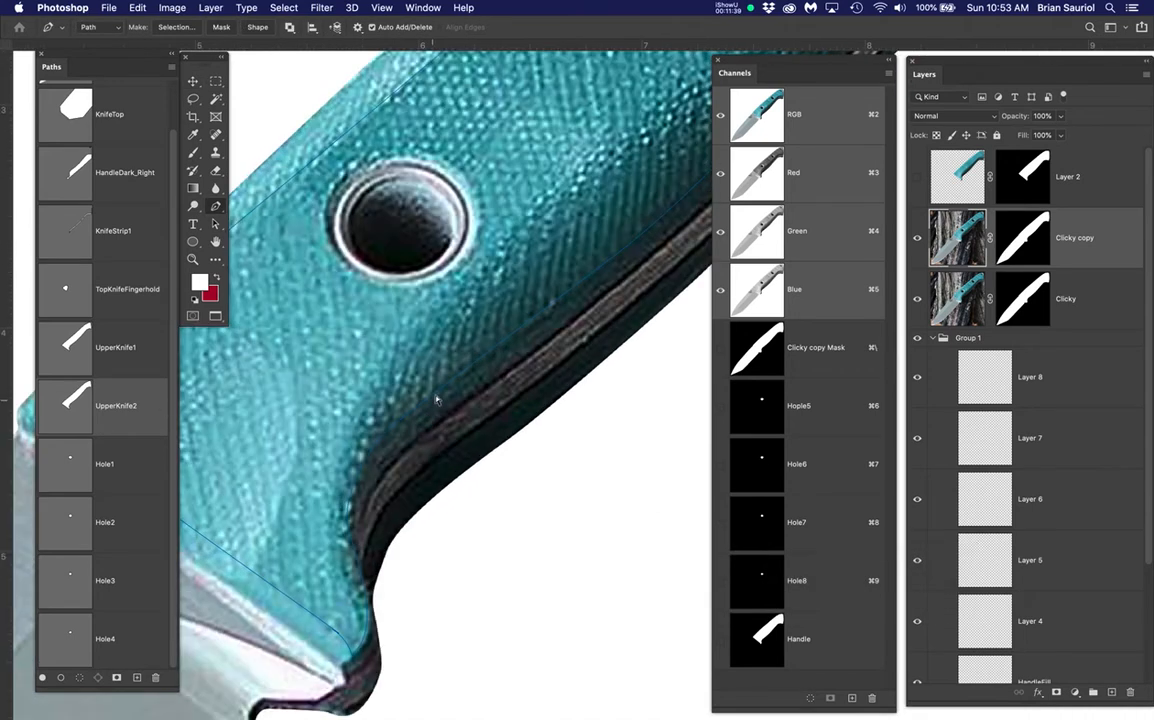
pyautogui.click(435, 395)
pyautogui.click(918, 239)
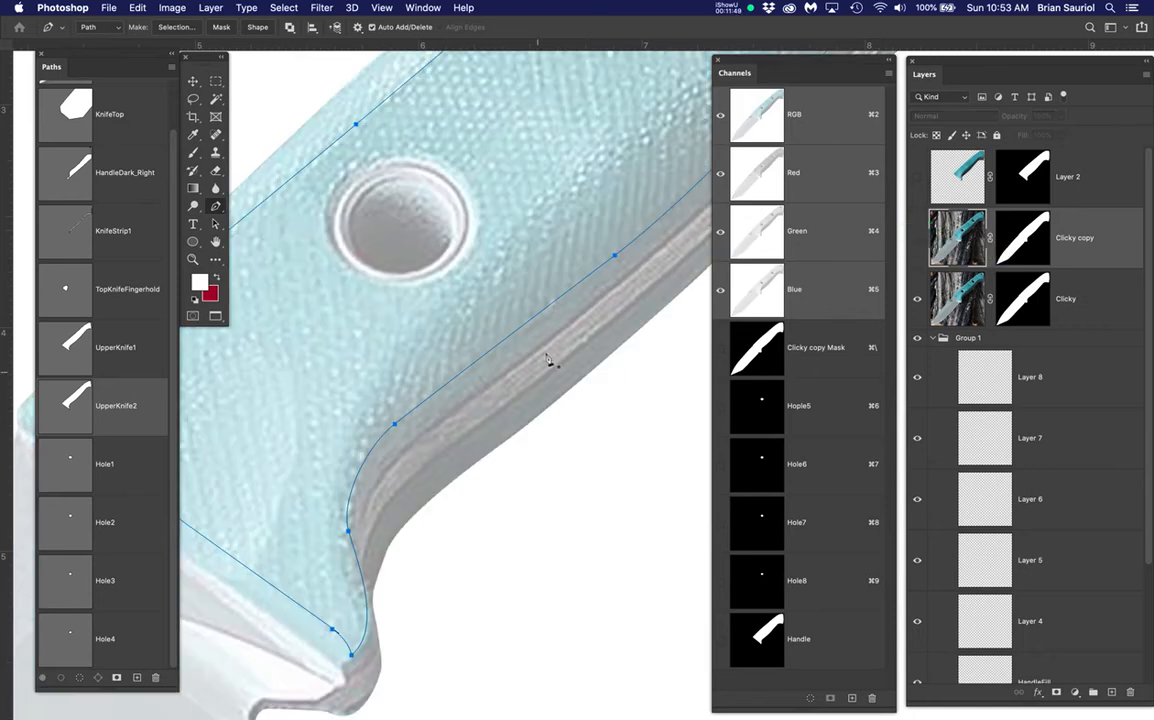
pyautogui.keyDown('ctrl'); pyautogui.click(393, 426); pyautogui.keyUp('ctrl')
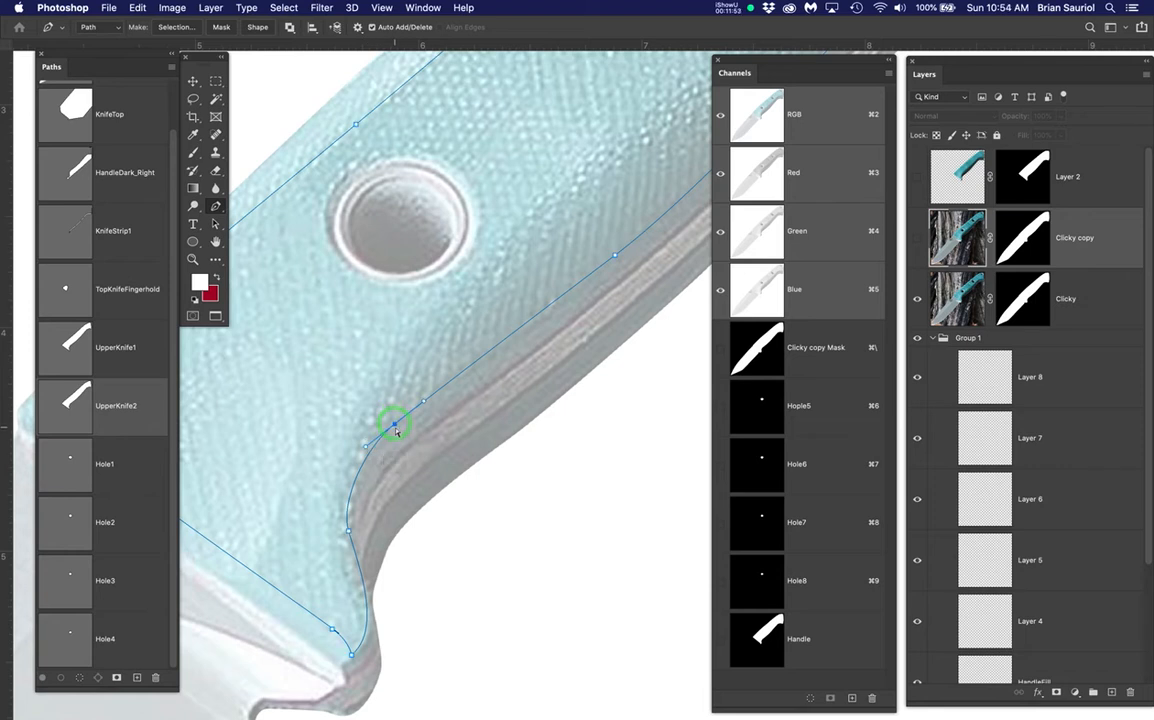
pyautogui.click(1105, 308)
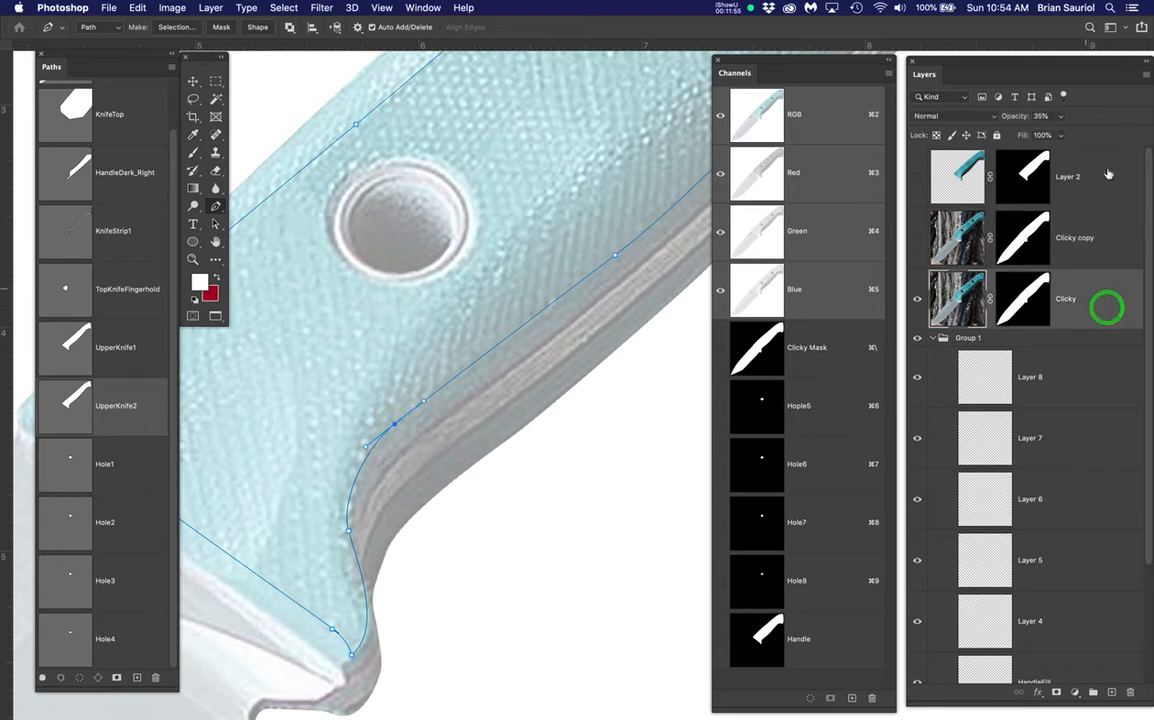
pyautogui.click(1061, 116)
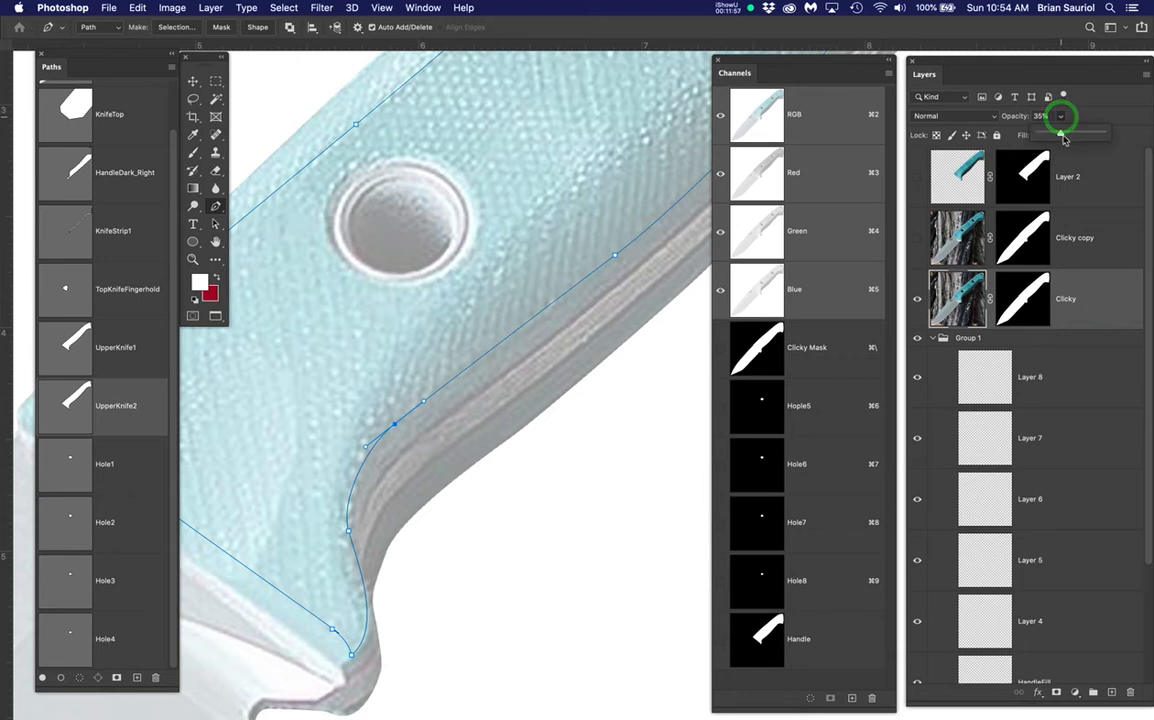
pyautogui.moveTo(1064, 134); pyautogui.dragTo(1070, 136)
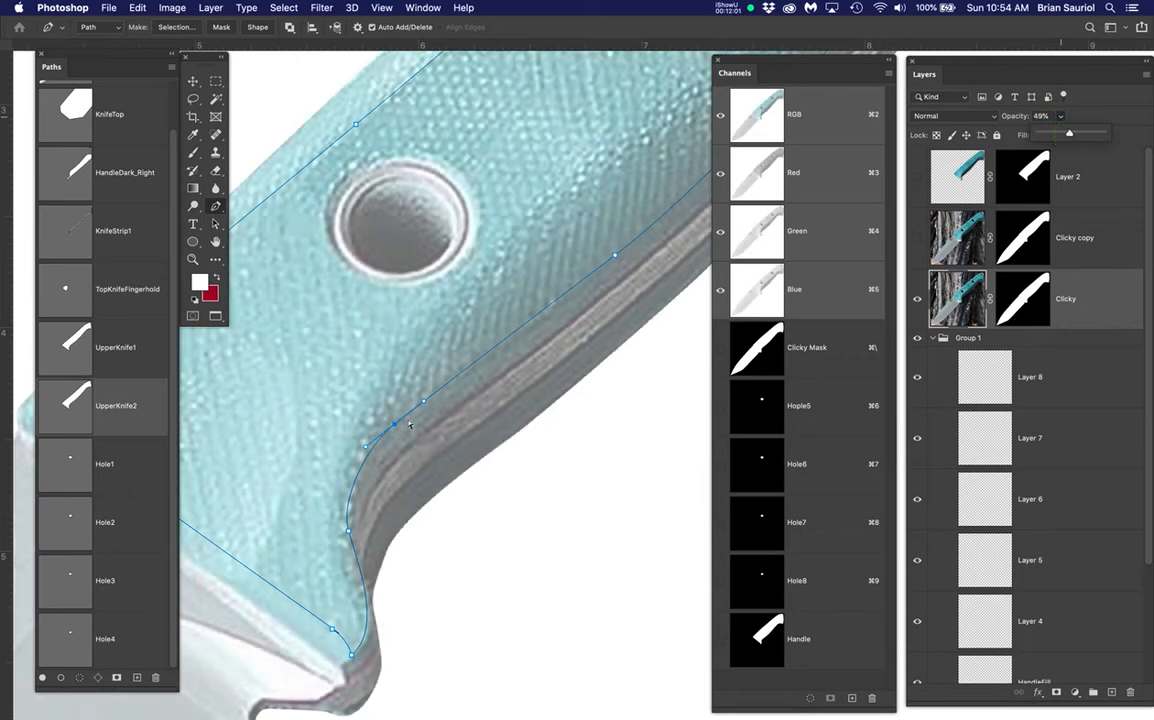
# Drag UpperKnife2's anchors and curve handles to follow the top edge of the handle's metal strip
pyautogui.moveTo(397, 428); pyautogui.dragTo(371, 406)
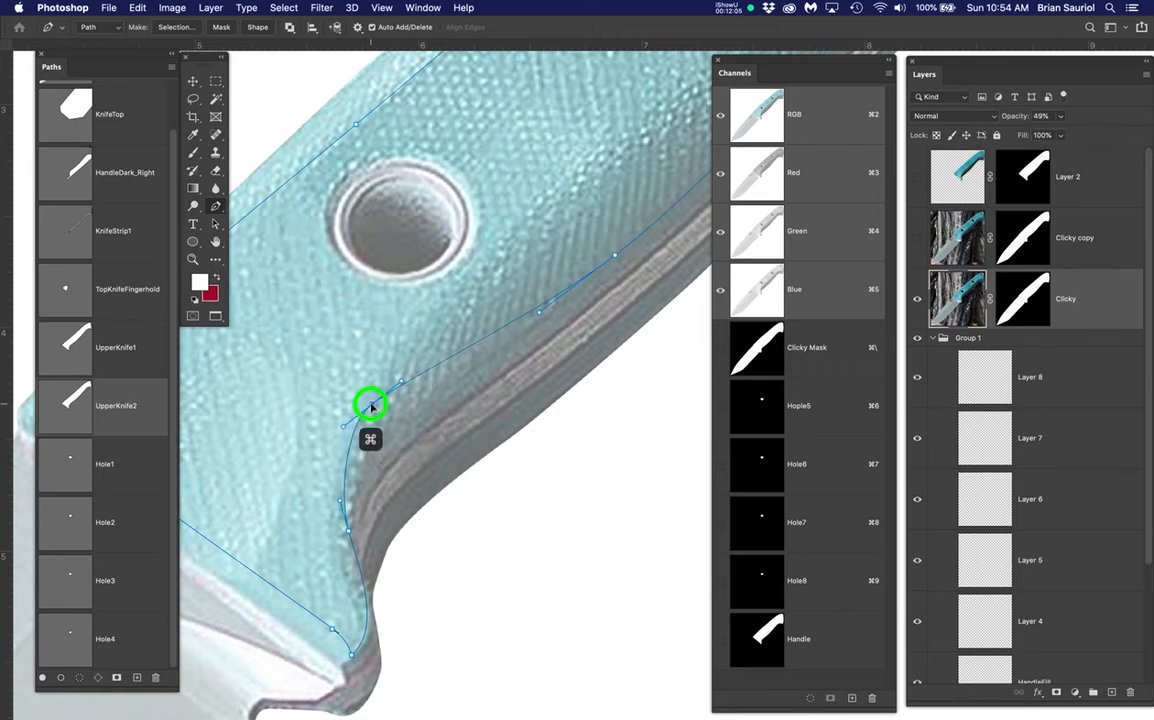
pyautogui.moveTo(548, 350); pyautogui.dragTo(460, 452)
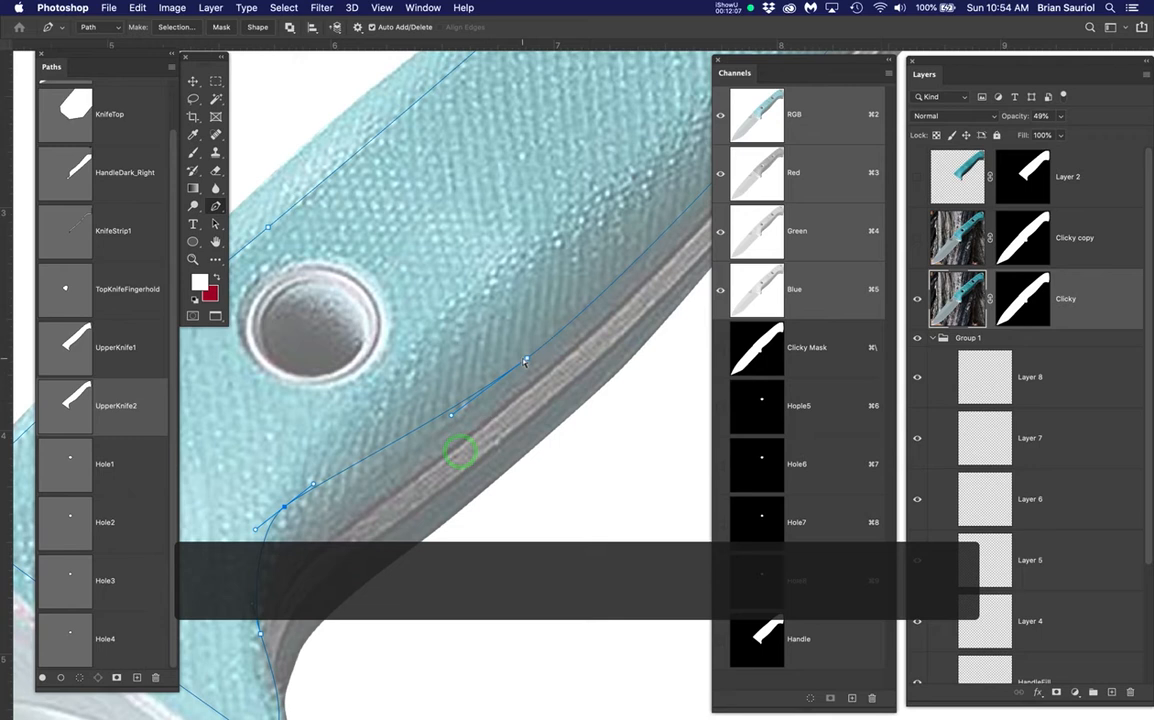
pyautogui.moveTo(529, 362); pyautogui.dragTo(529, 255)
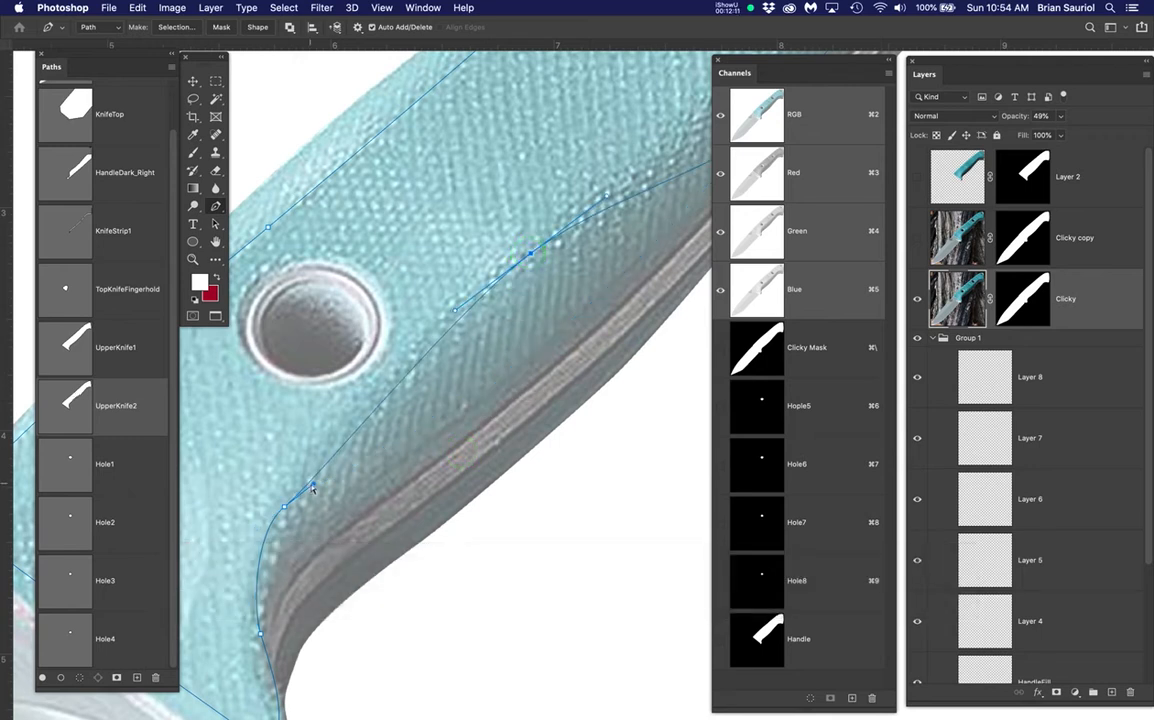
pyautogui.moveTo(314, 487); pyautogui.dragTo(316, 465)
pyautogui.moveTo(582, 334); pyautogui.dragTo(376, 528)
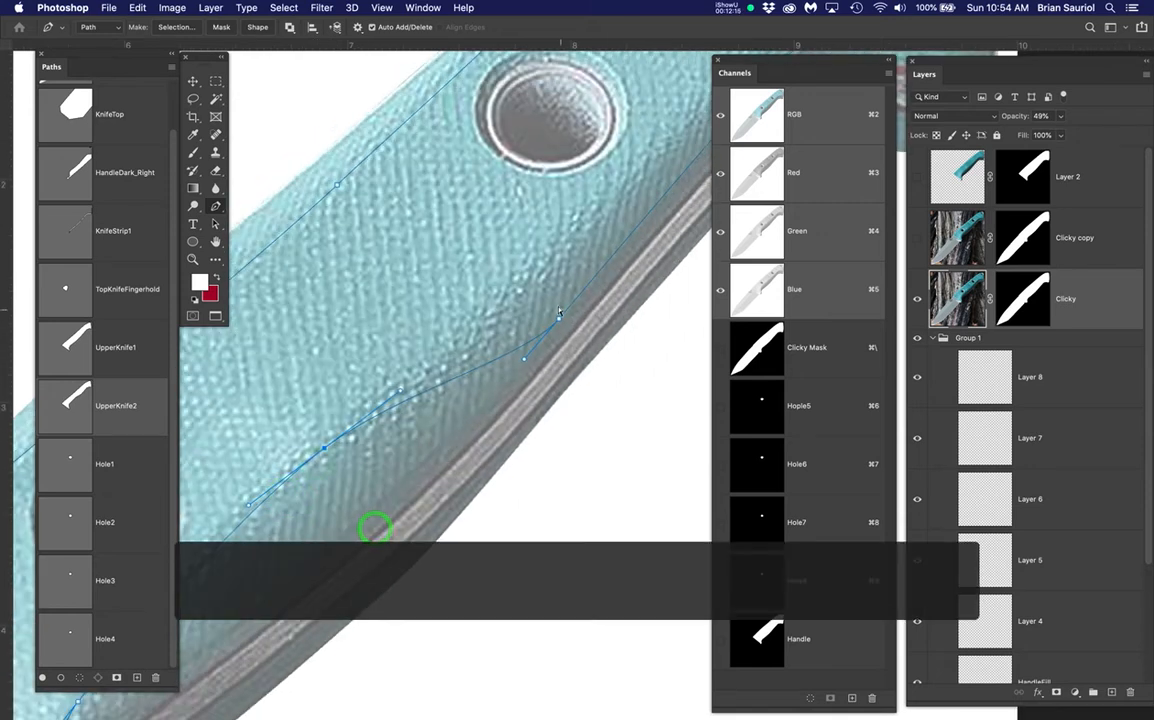
pyautogui.moveTo(561, 323); pyautogui.dragTo(384, 453)
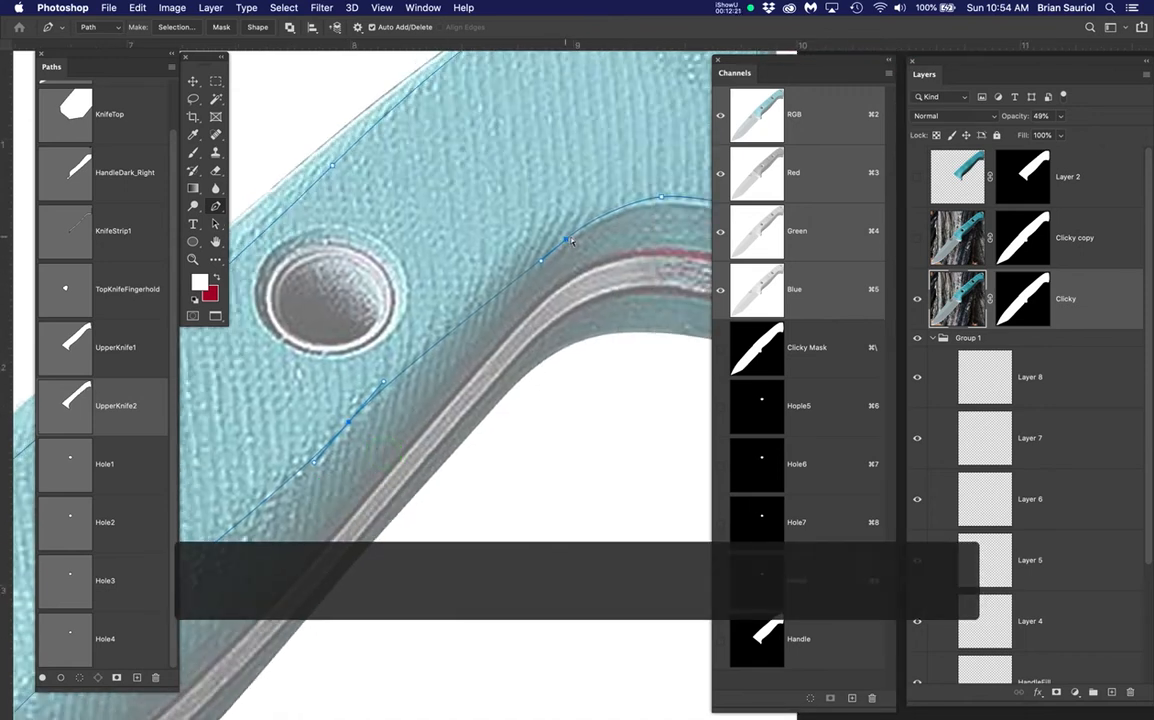
pyautogui.moveTo(567, 241); pyautogui.dragTo(549, 235)
pyautogui.moveTo(384, 386); pyautogui.dragTo(392, 372)
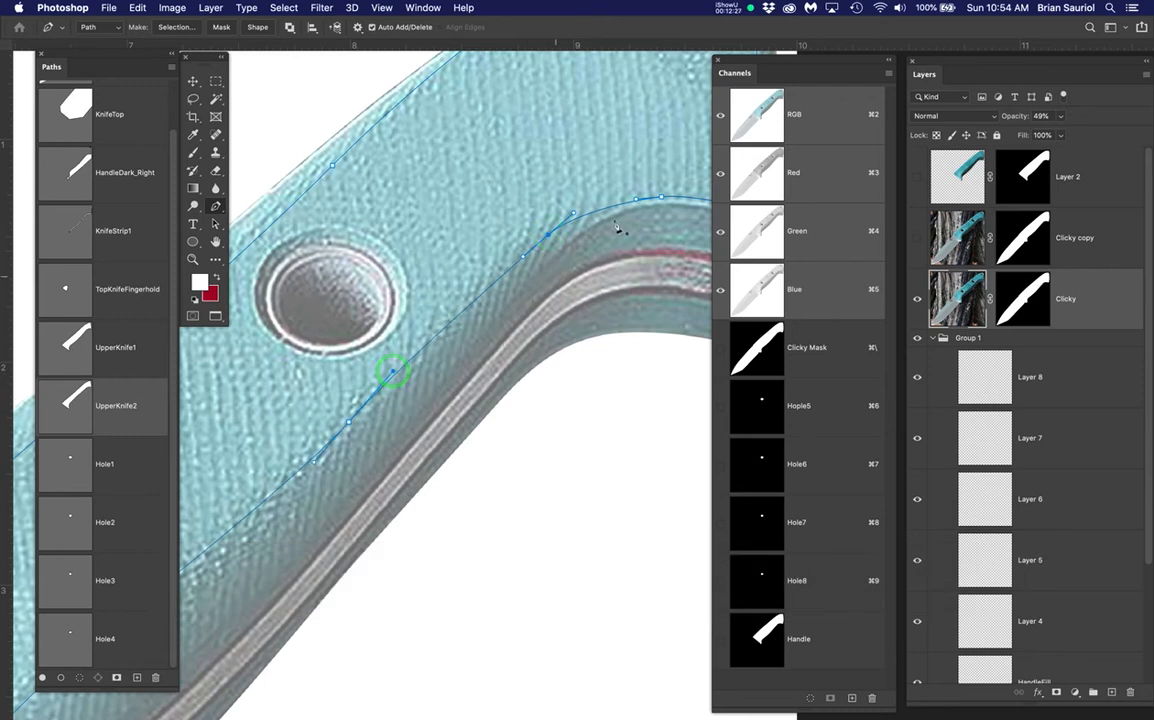
pyautogui.moveTo(574, 216); pyautogui.dragTo(590, 198)
pyautogui.scroll(-2, 551, 316)
pyautogui.scroll(-2, 551, 316)
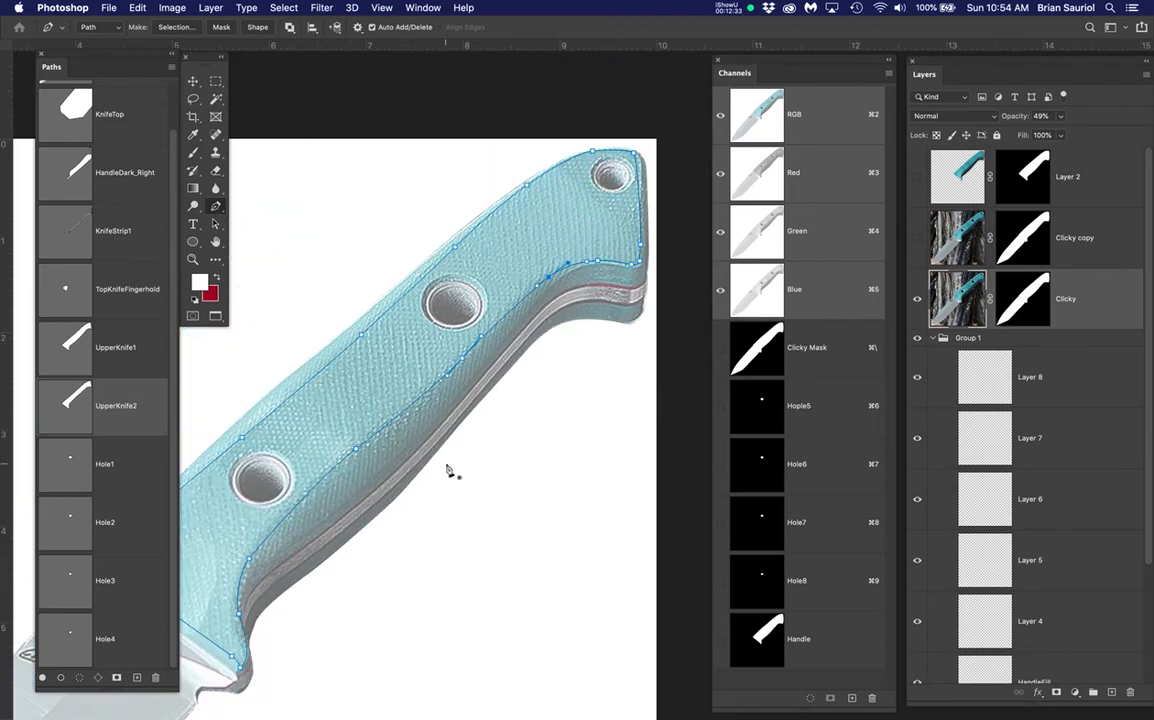
# Load the UpperKnife1 path as a selection, compare it with UpperKnife2, then deselect
pyautogui.keyDown('super'); pyautogui.click(123, 345); pyautogui.keyUp('super')
pyautogui.keyDown('super'); pyautogui.click(69, 352); pyautogui.keyUp('super')
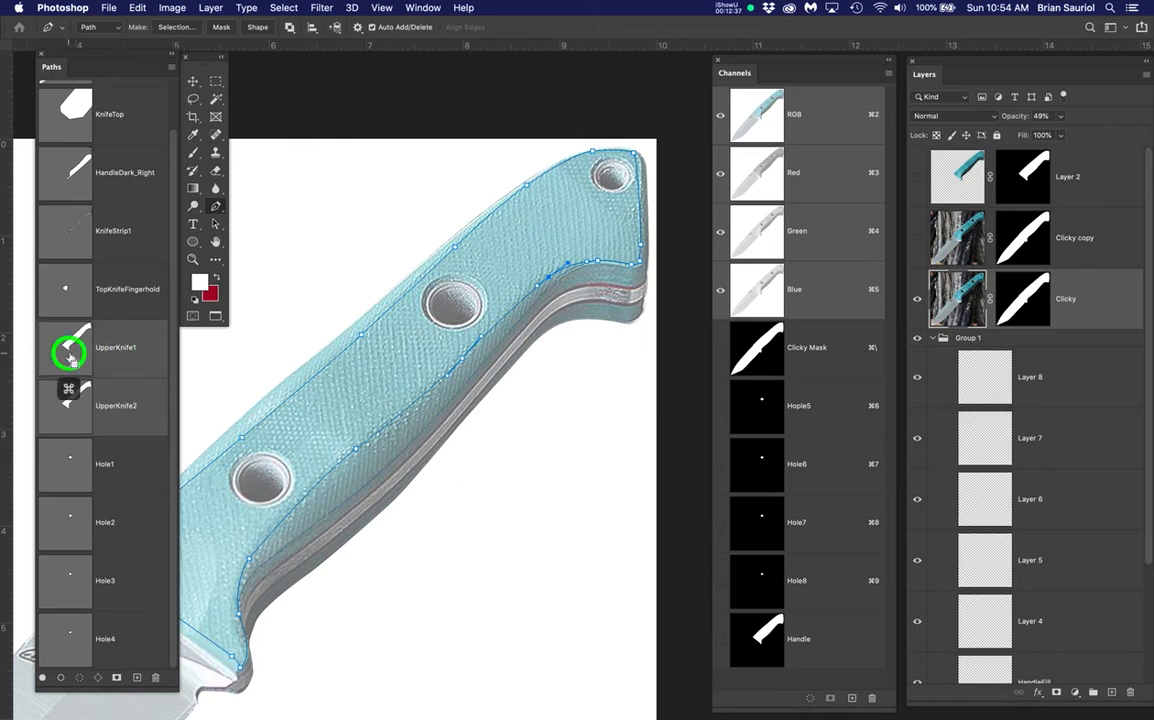
pyautogui.keyDown('super'); pyautogui.click(58, 400); pyautogui.keyUp('super')
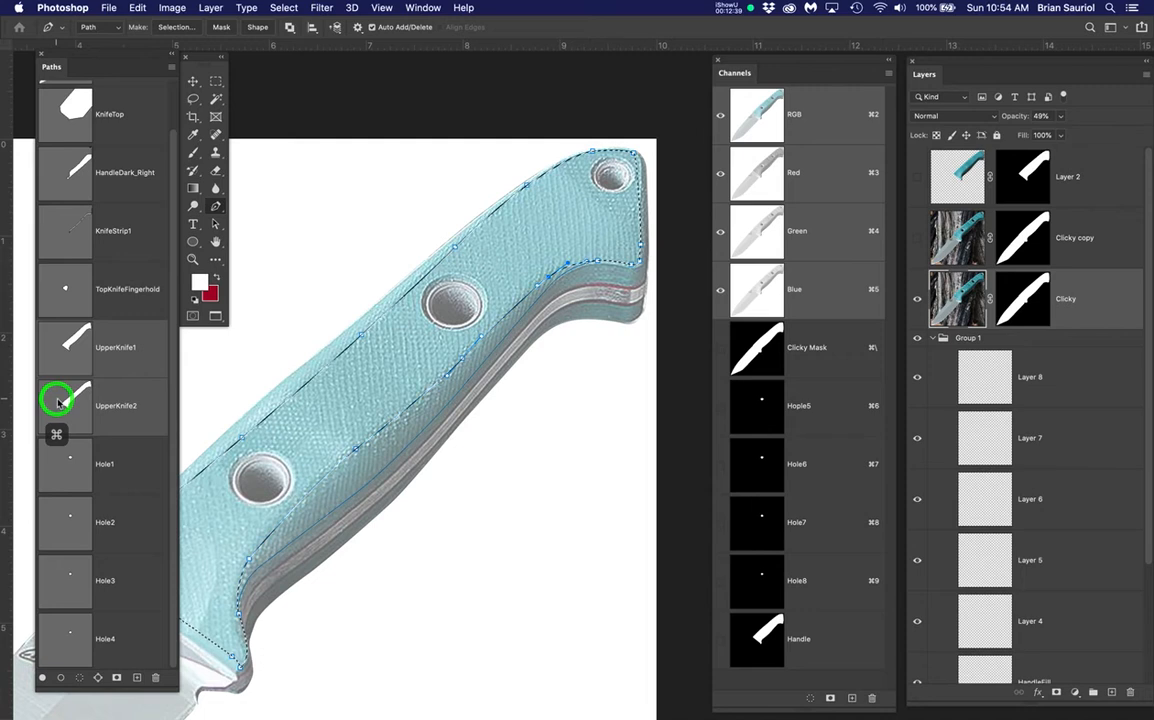
pyautogui.press('super+d')
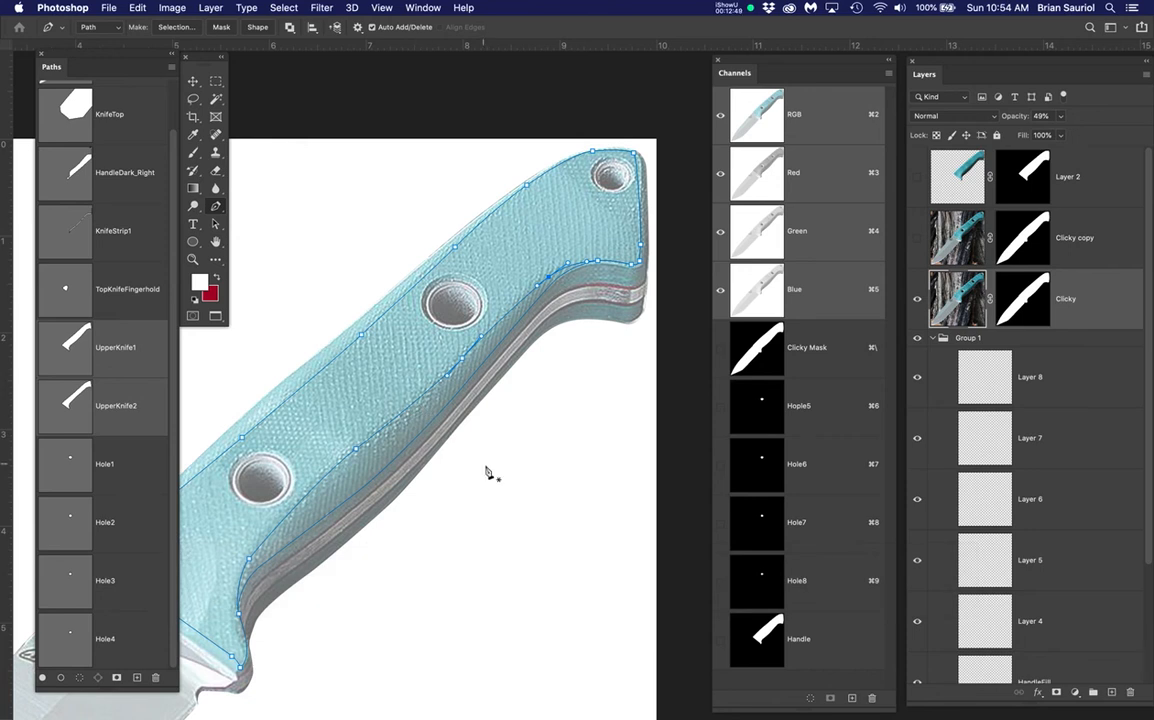
pyautogui.moveTo(485, 470); pyautogui.dragTo(528, 443)
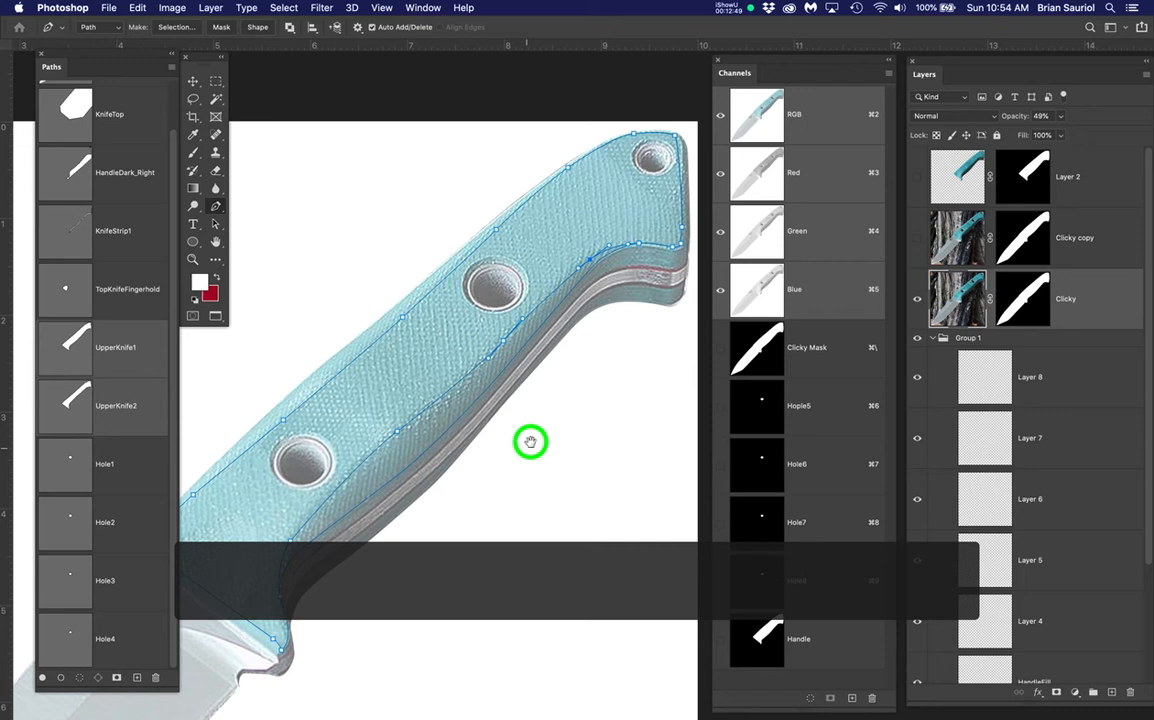
# Hide the Clicky layer, show UpperKnife2's anchor points, and compare Clicky copy on and off
pyautogui.click(917, 298)
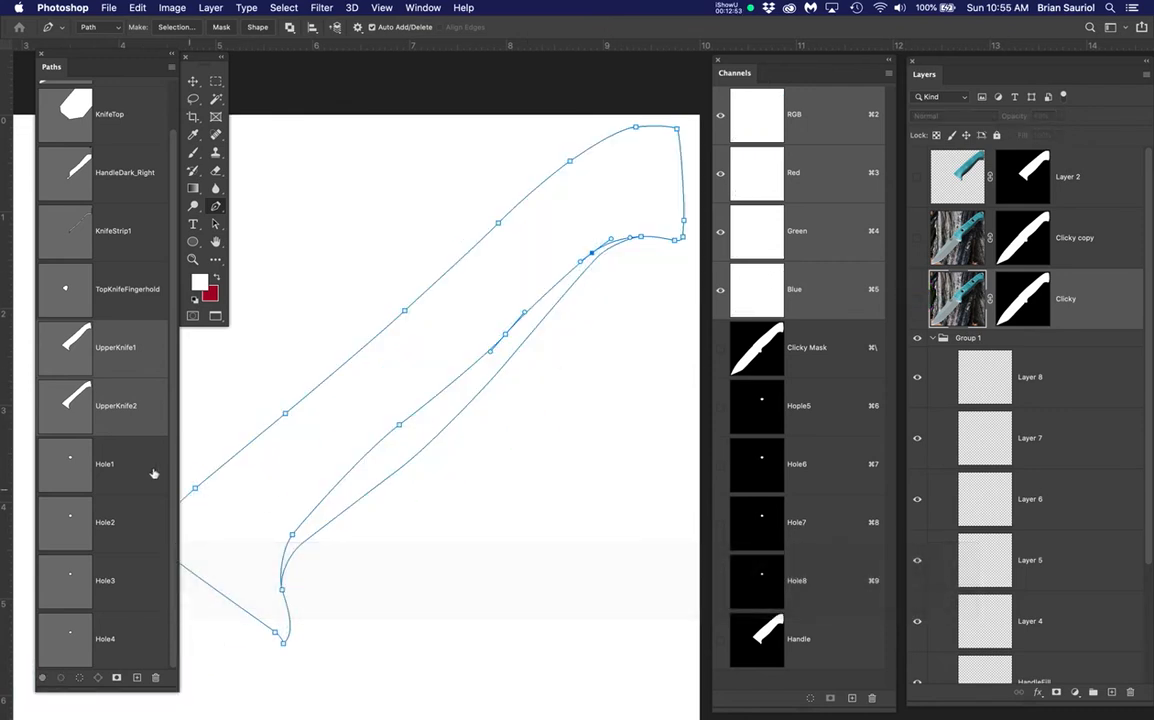
pyautogui.click(142, 462)
pyautogui.click(143, 408)
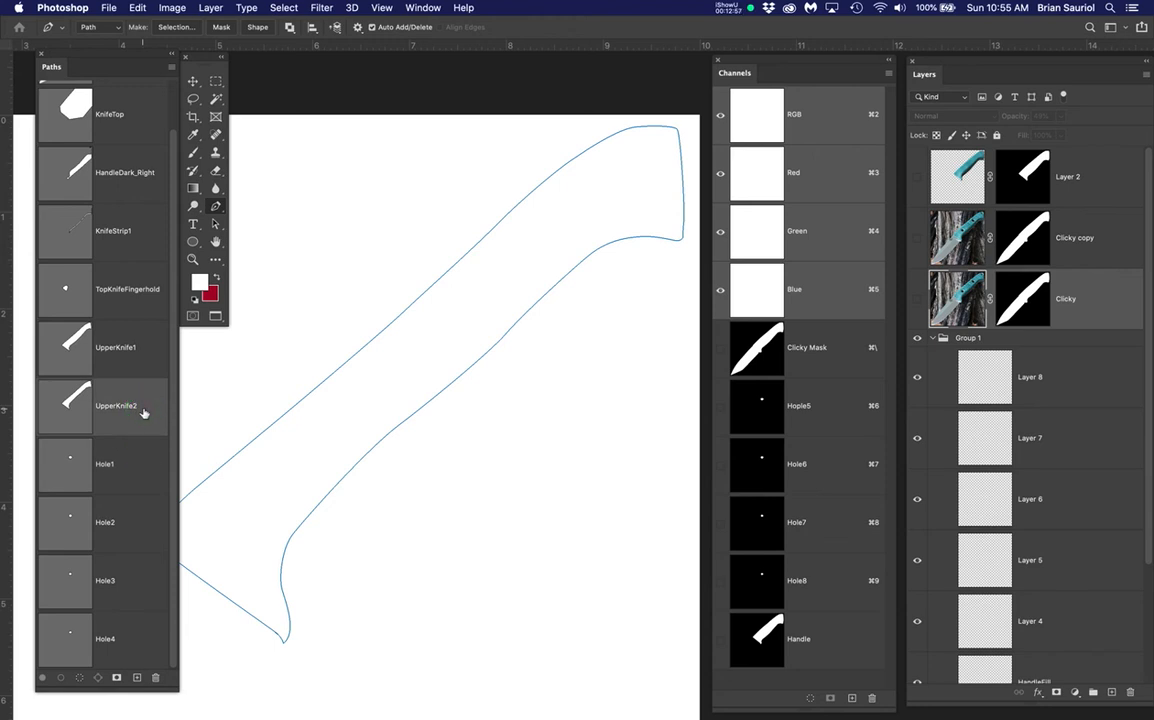
pyautogui.keyDown('super'); pyautogui.click(490, 350); pyautogui.keyUp('super')
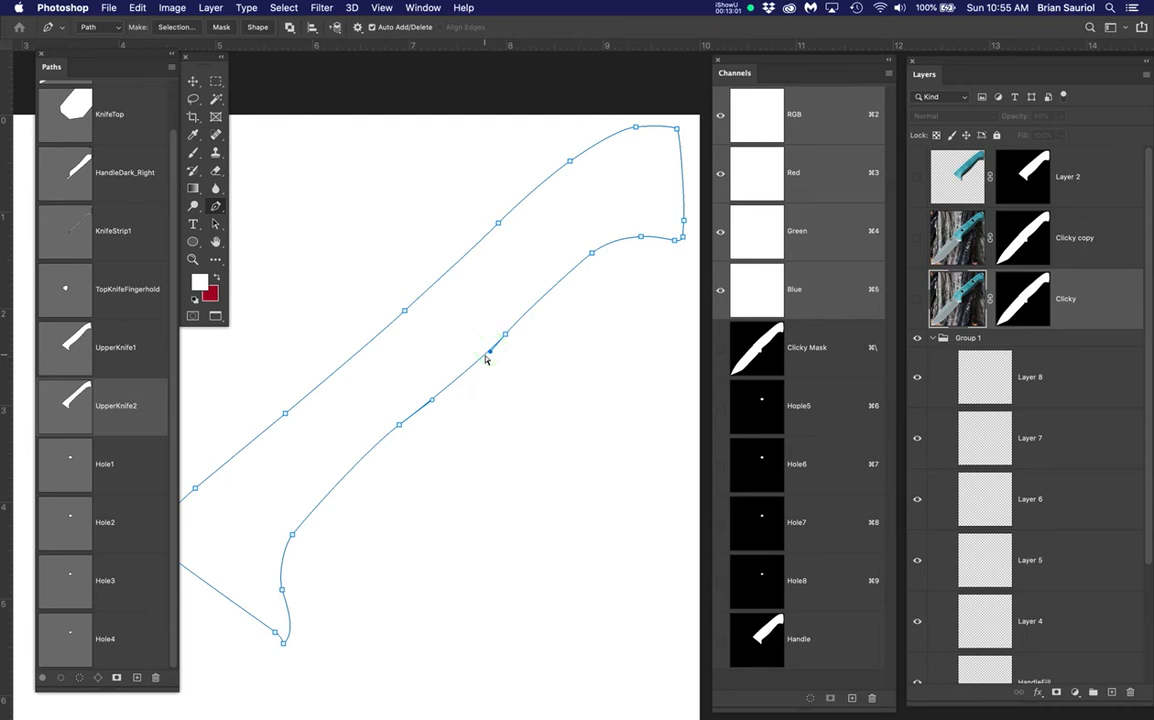
pyautogui.click(919, 243)
pyautogui.click(919, 243)
pyautogui.click(919, 243)
pyautogui.click(919, 243)
pyautogui.click(919, 243)
pyautogui.click(919, 243)
# Load UpperKnife2 as a selection, invert it, deselect, and show Clicky copy
pyautogui.keyDown('super'); pyautogui.click(66, 396); pyautogui.keyUp('super')
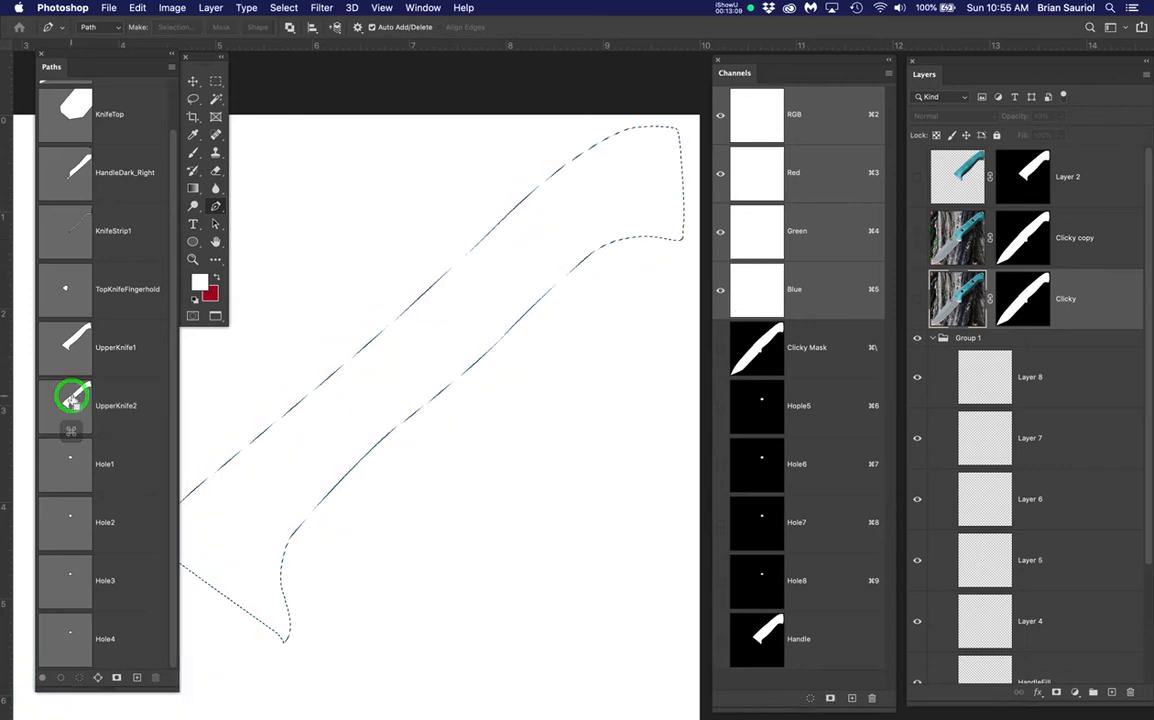
pyautogui.click(284, 8)
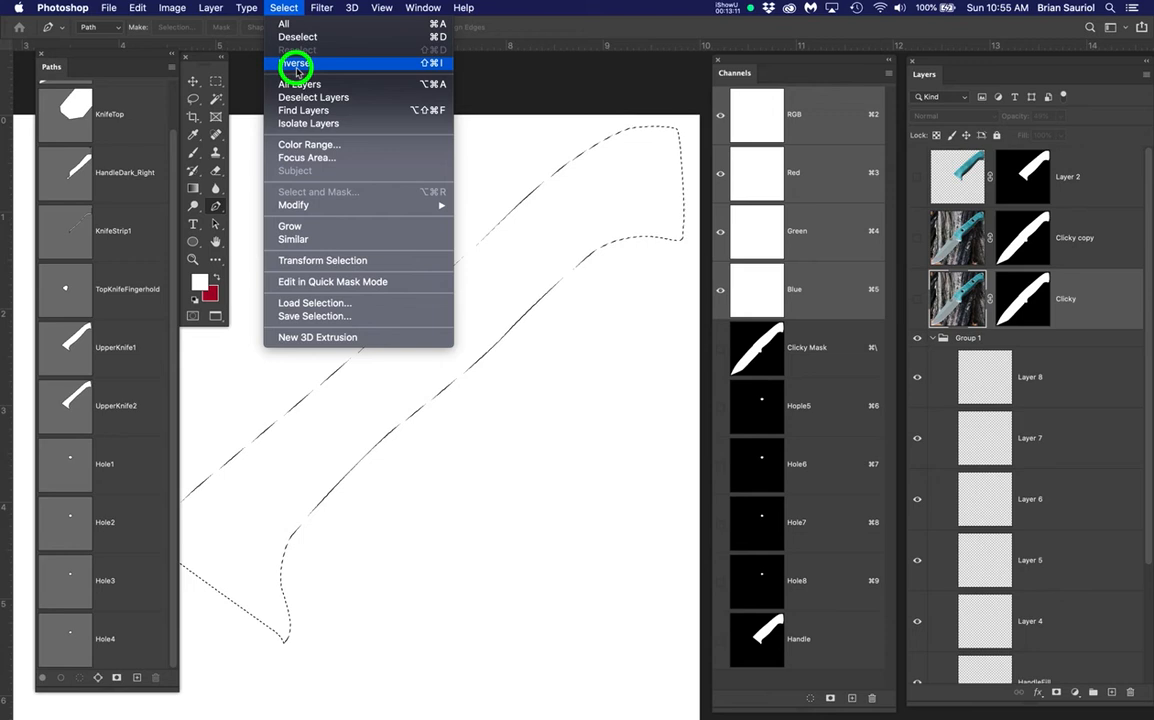
pyautogui.click(296, 66)
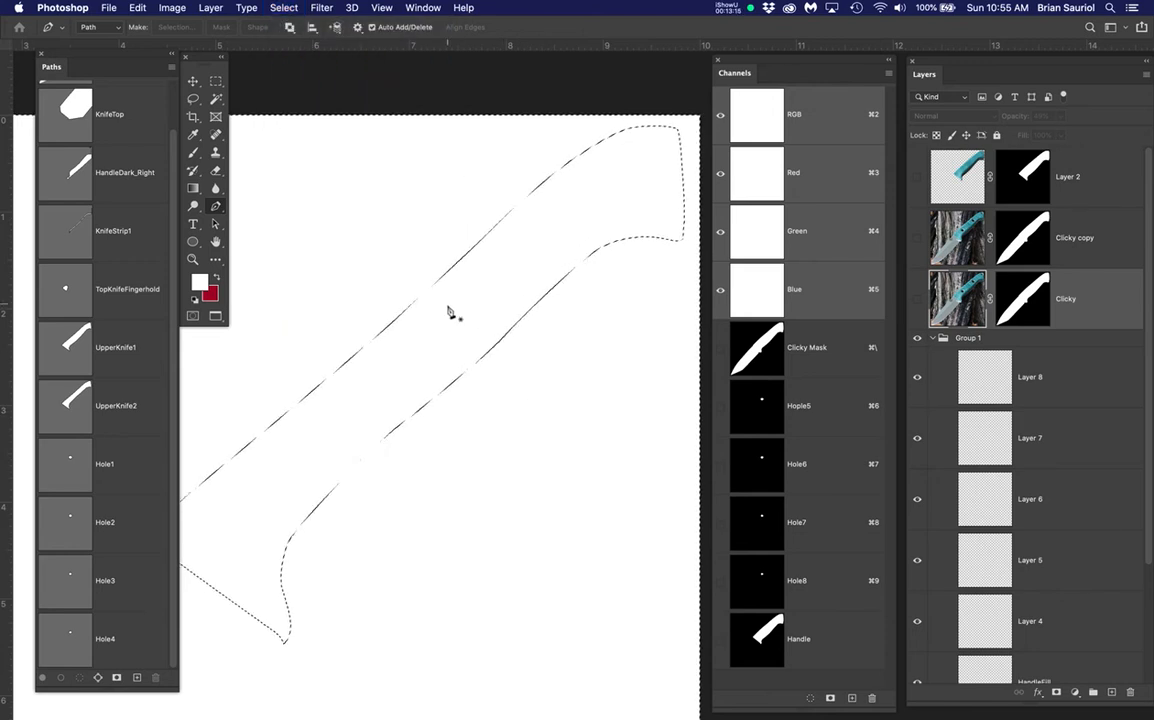
pyautogui.press('super+d')
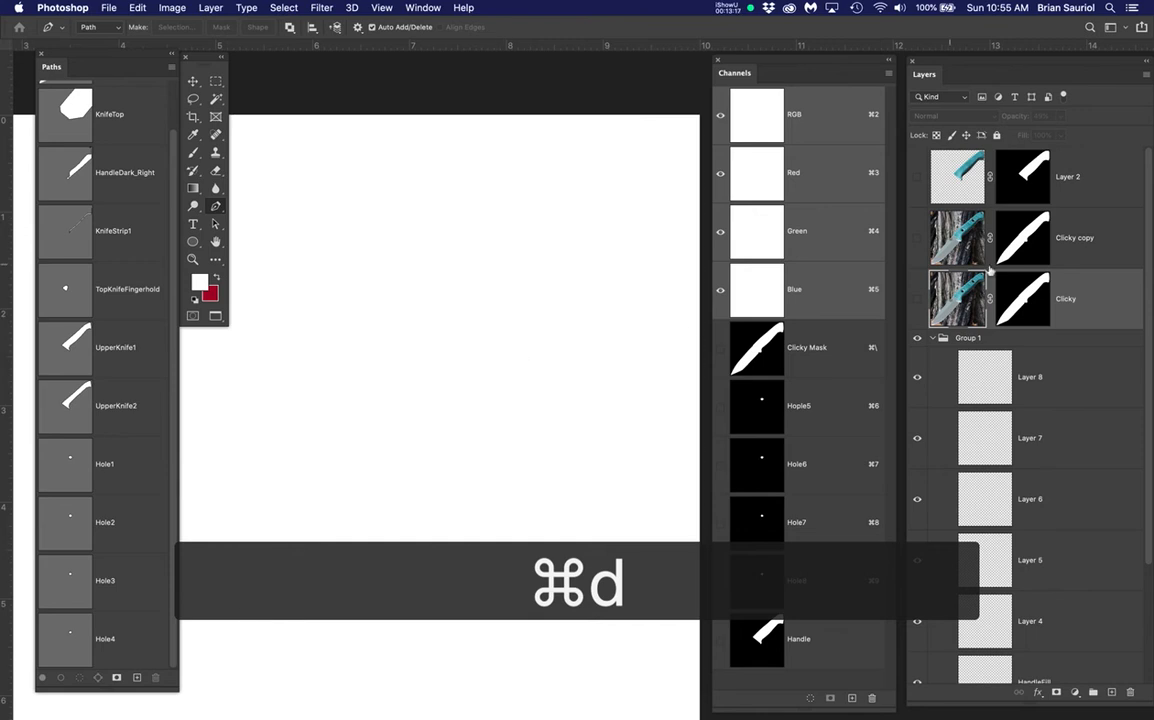
pyautogui.click(917, 238)
# Compare Layer 2's smooth teal handle with Clicky copy, leaving Clicky copy visible and Layer 2 hidden
pyautogui.scroll(-2, 507, 368)
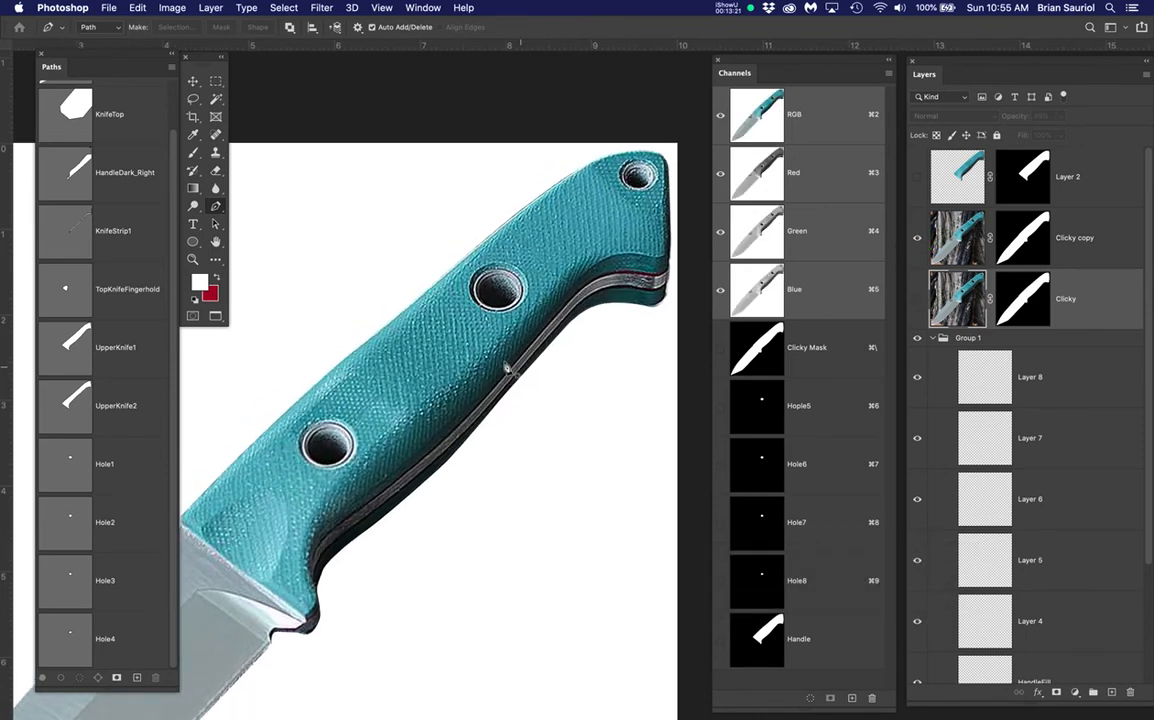
pyautogui.scroll(-1, 507, 368)
pyautogui.click(918, 177)
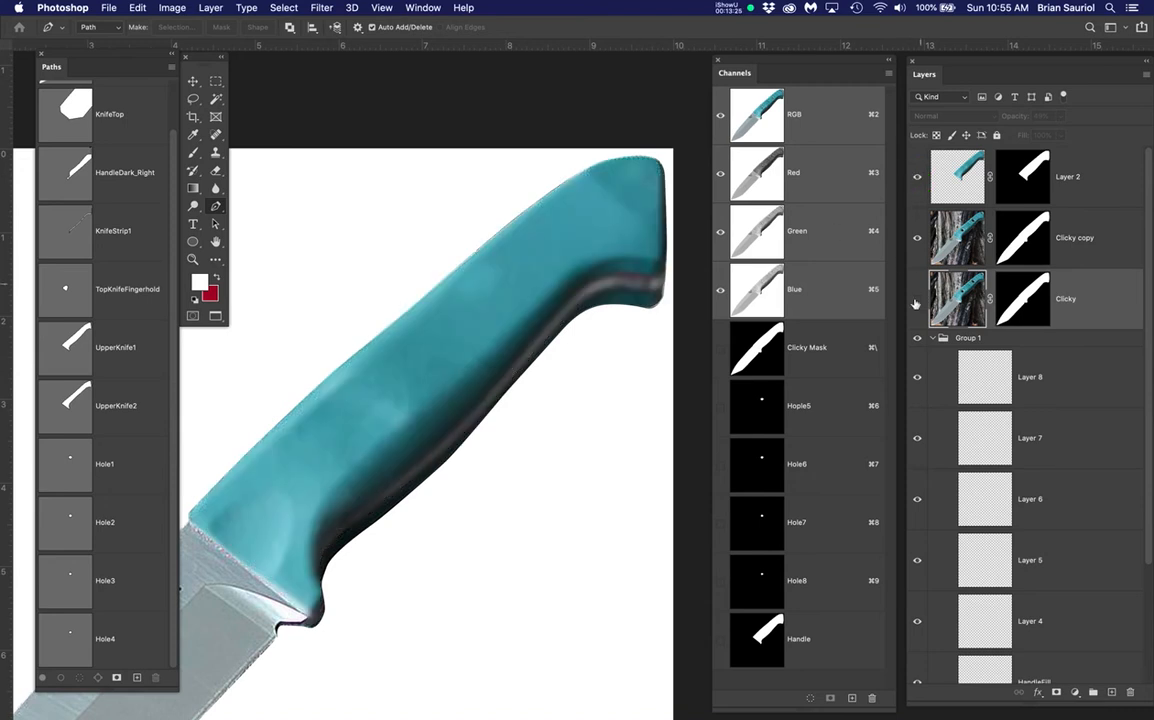
pyautogui.scroll(-1, 560, 376)
pyautogui.moveTo(518, 436); pyautogui.dragTo(540, 400)
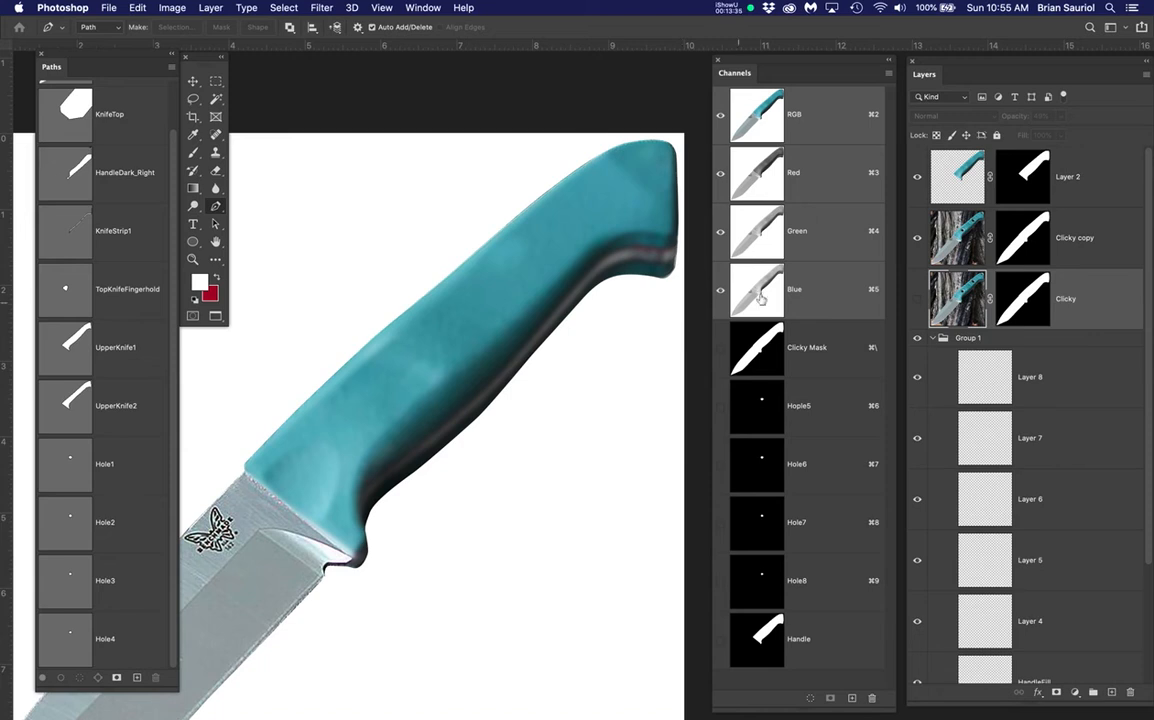
pyautogui.click(917, 177)
pyautogui.click(917, 238)
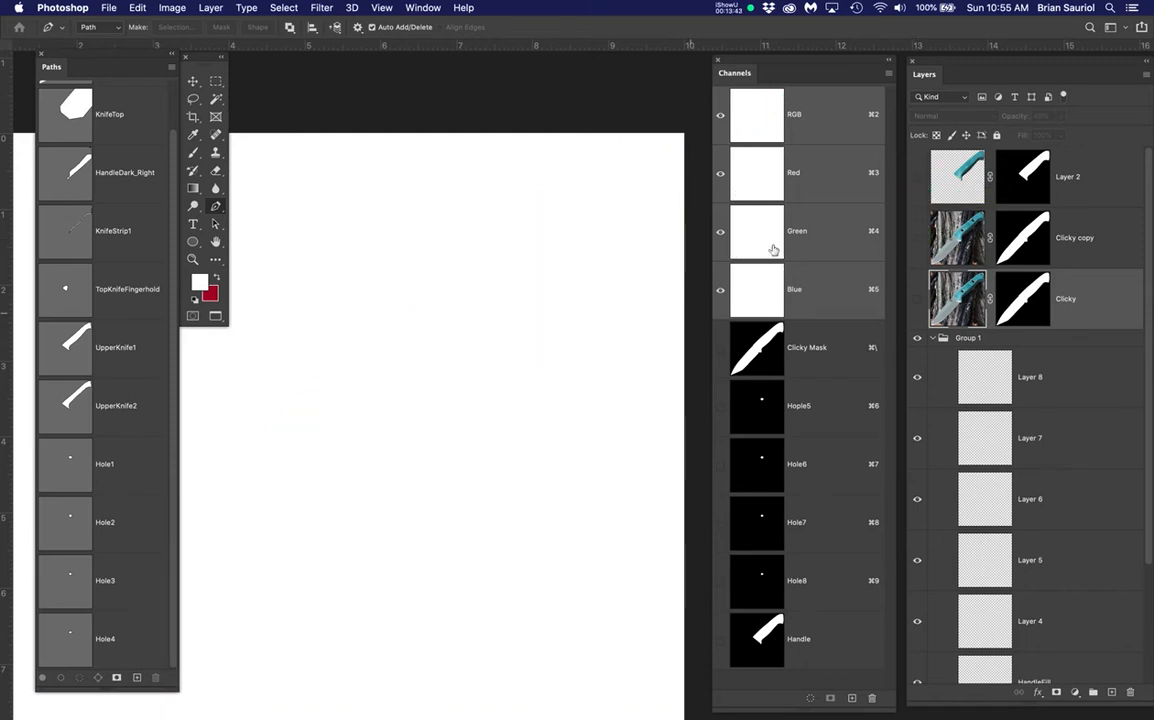
pyautogui.click(917, 178)
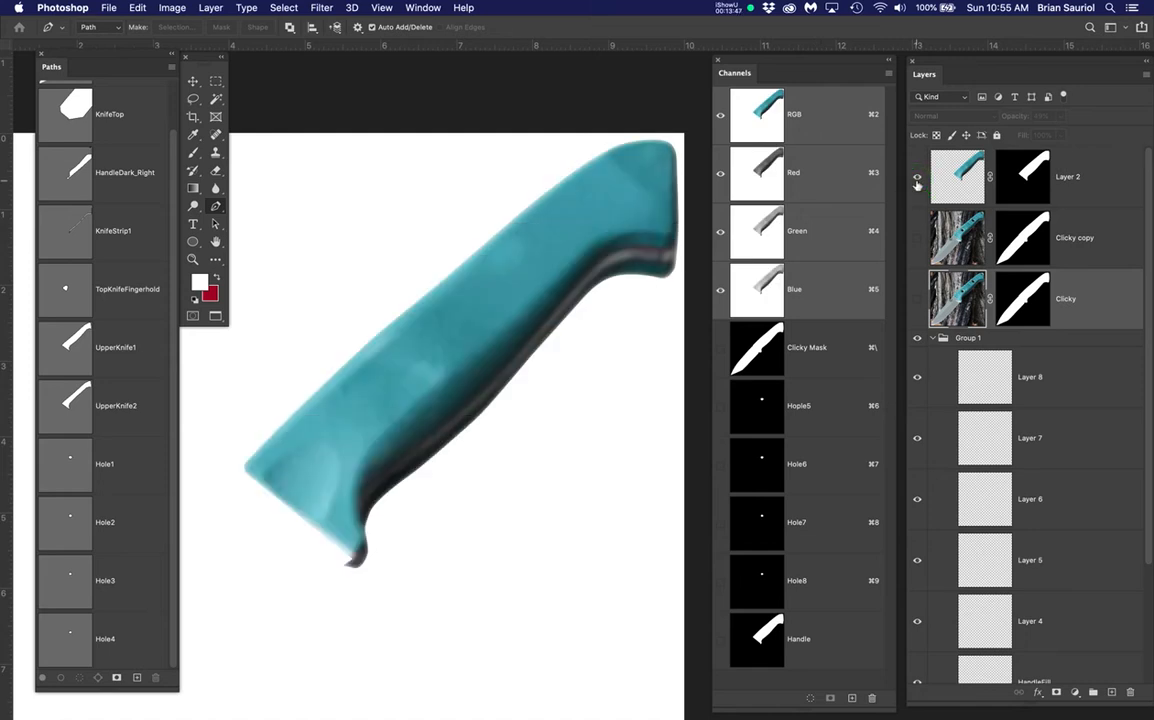
pyautogui.click(917, 240)
pyautogui.click(917, 177)
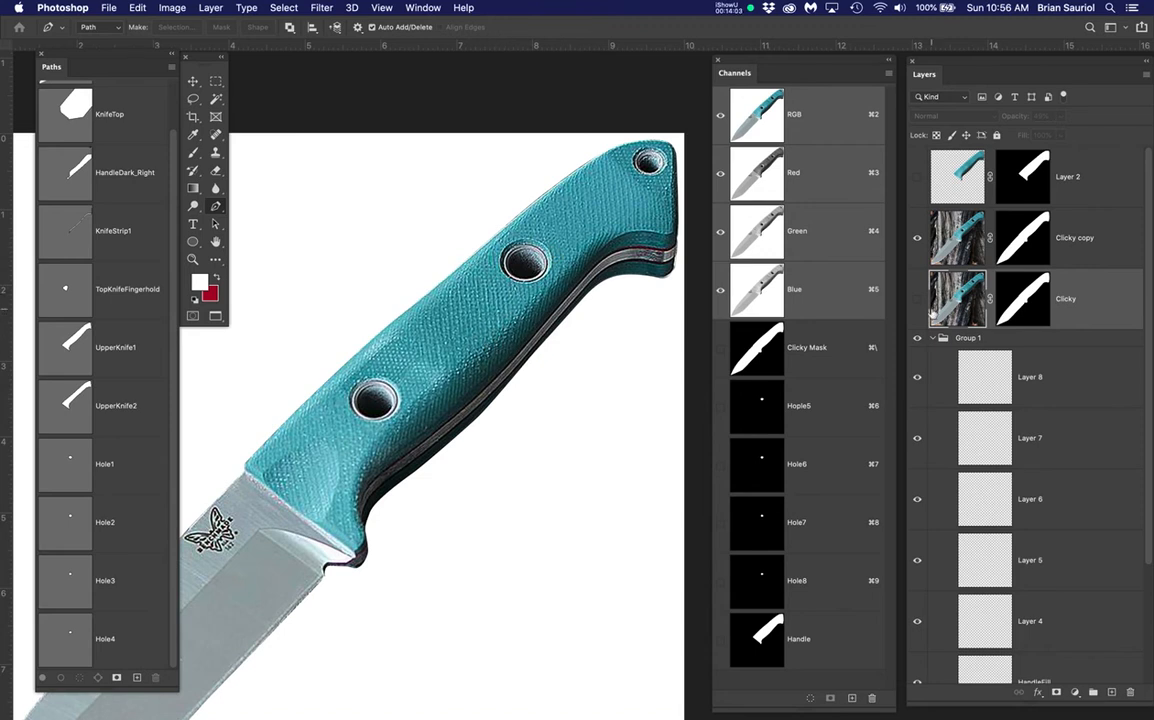
pyautogui.scroll(-4, 1025, 441)
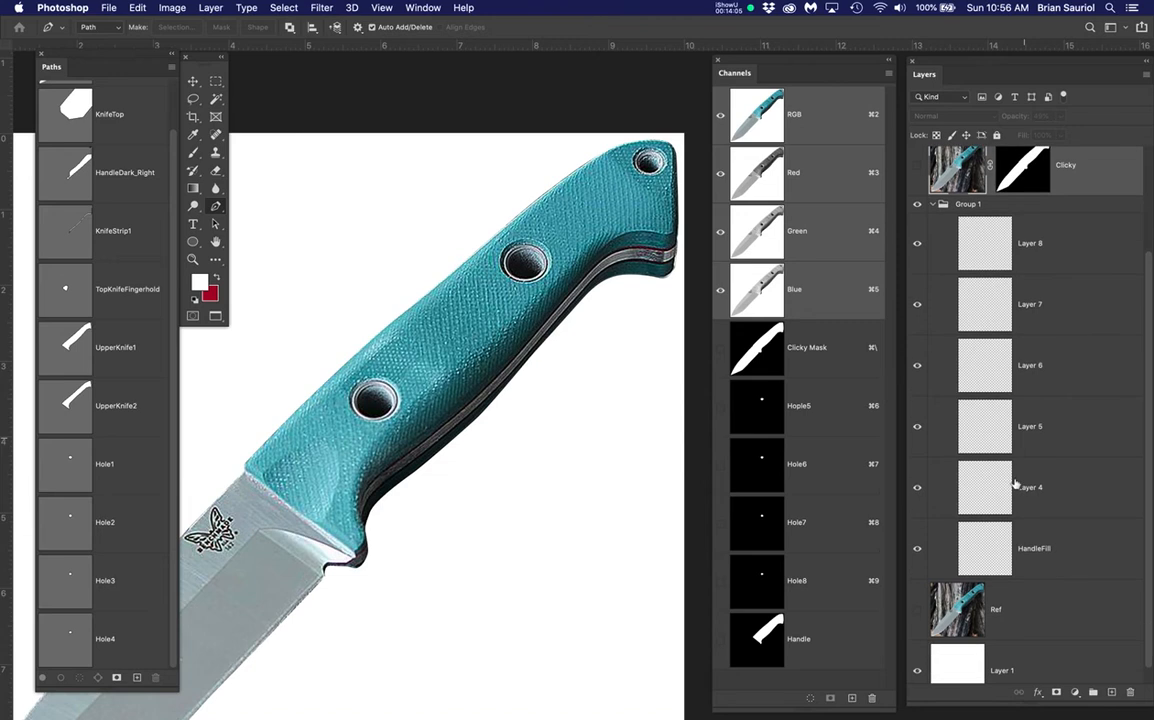
pyautogui.click(1042, 247)
pyautogui.click(1108, 548)
pyautogui.click(1092, 487)
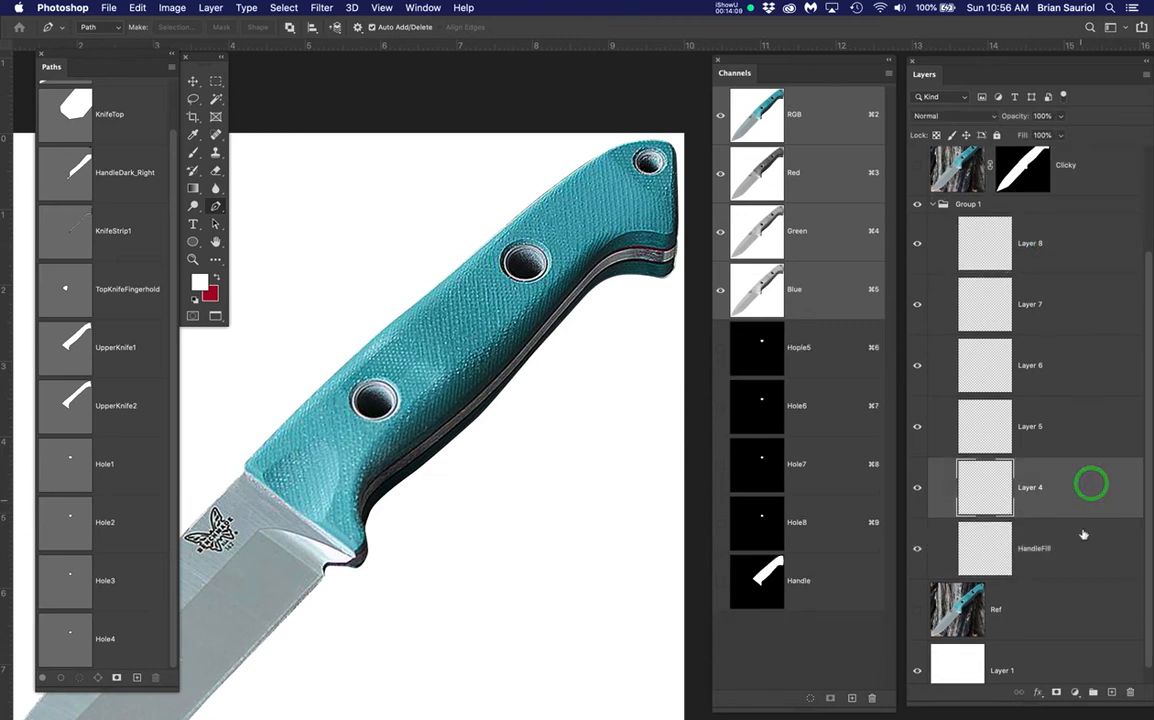
pyautogui.scroll(2, 1065, 385)
pyautogui.click(1064, 614)
pyautogui.click(1068, 545)
pyautogui.click(1066, 483)
pyautogui.click(1066, 428)
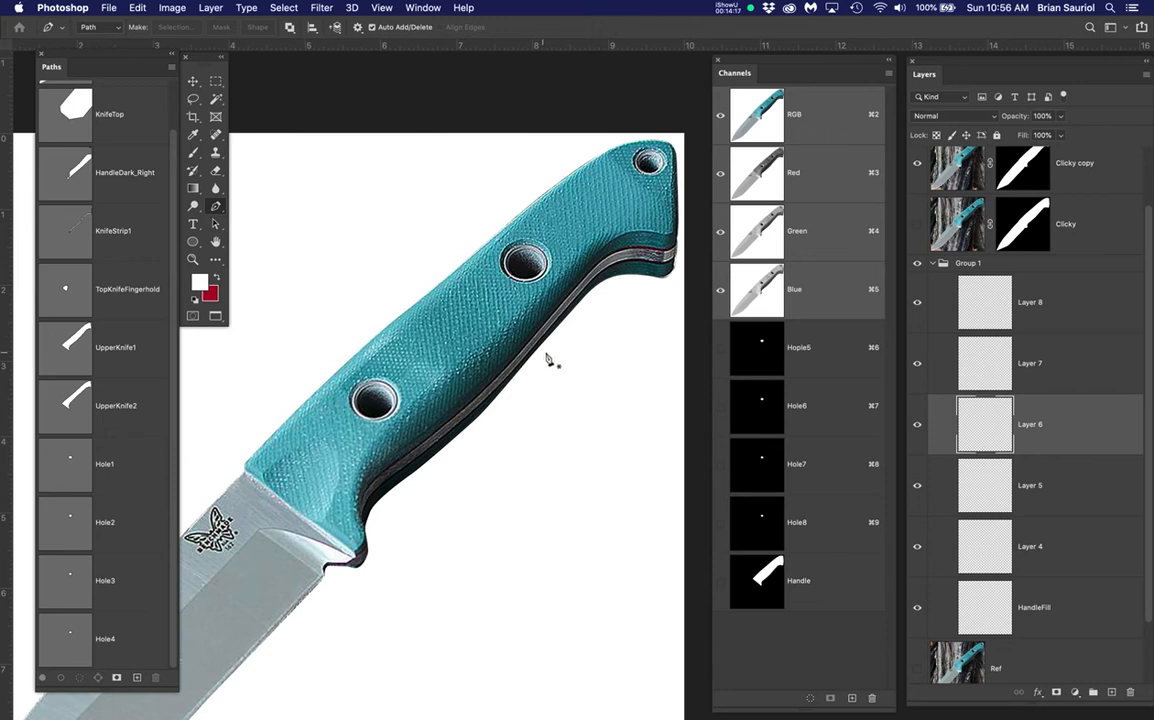
pyautogui.press('space')
pyautogui.moveTo(554, 355); pyautogui.dragTo(522, 356)
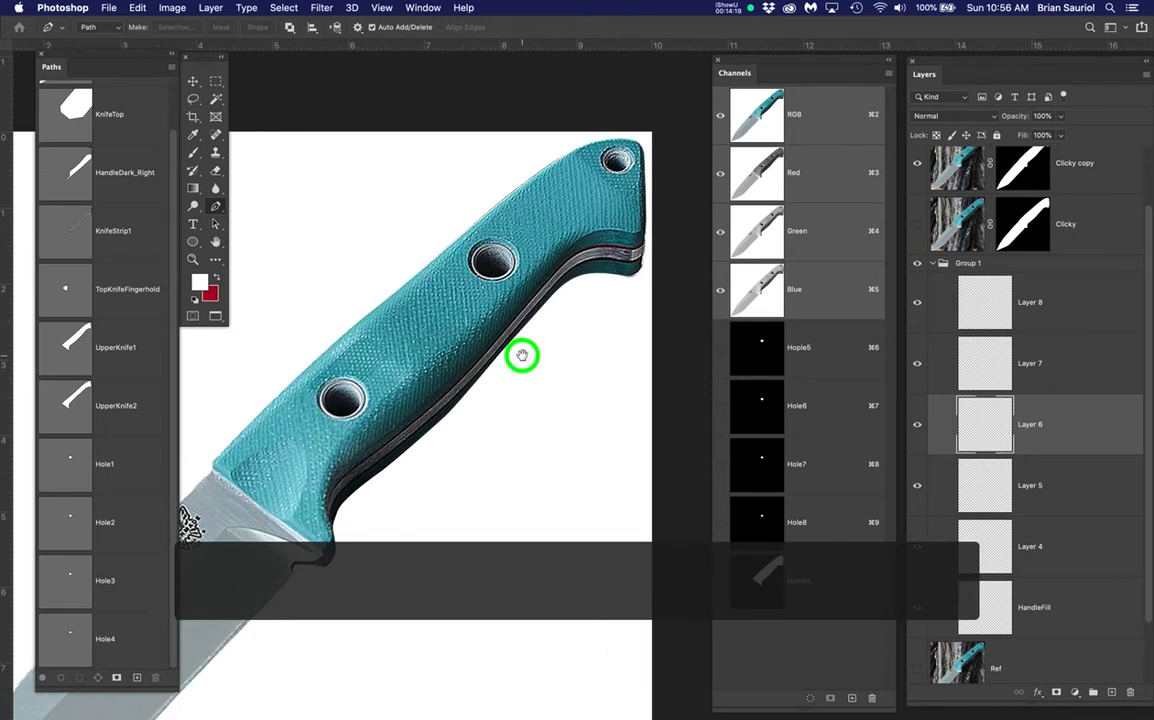
pyautogui.click(919, 229)
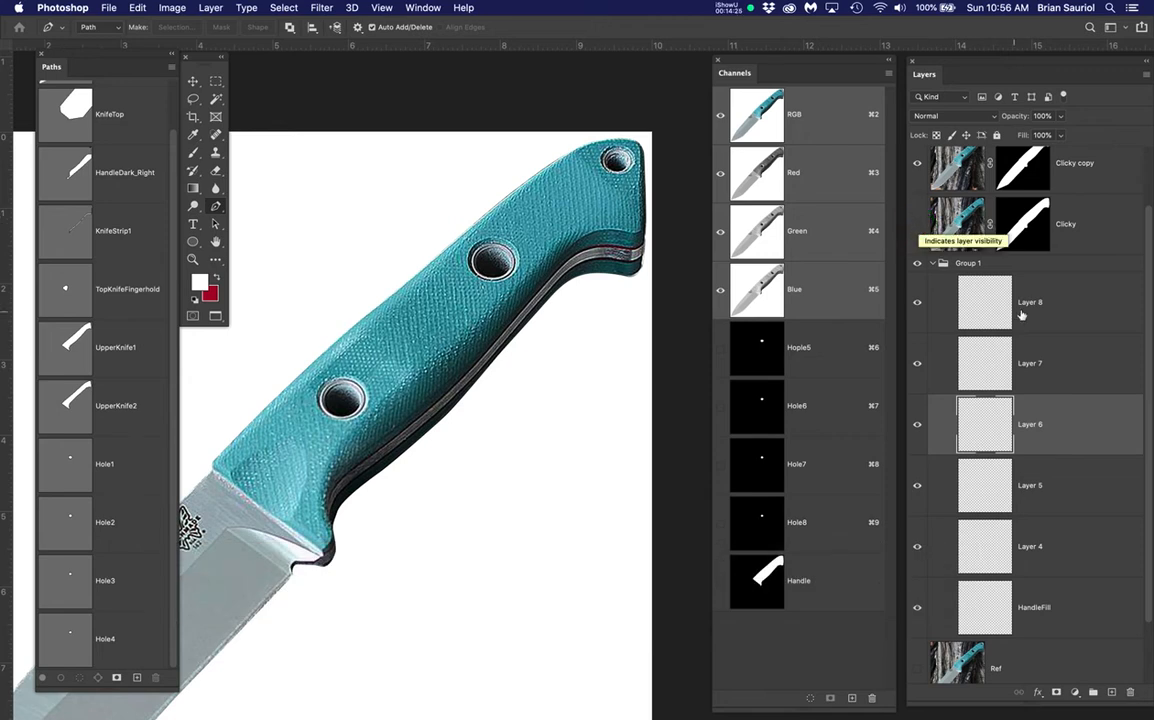
pyautogui.scroll(3, 1018, 318)
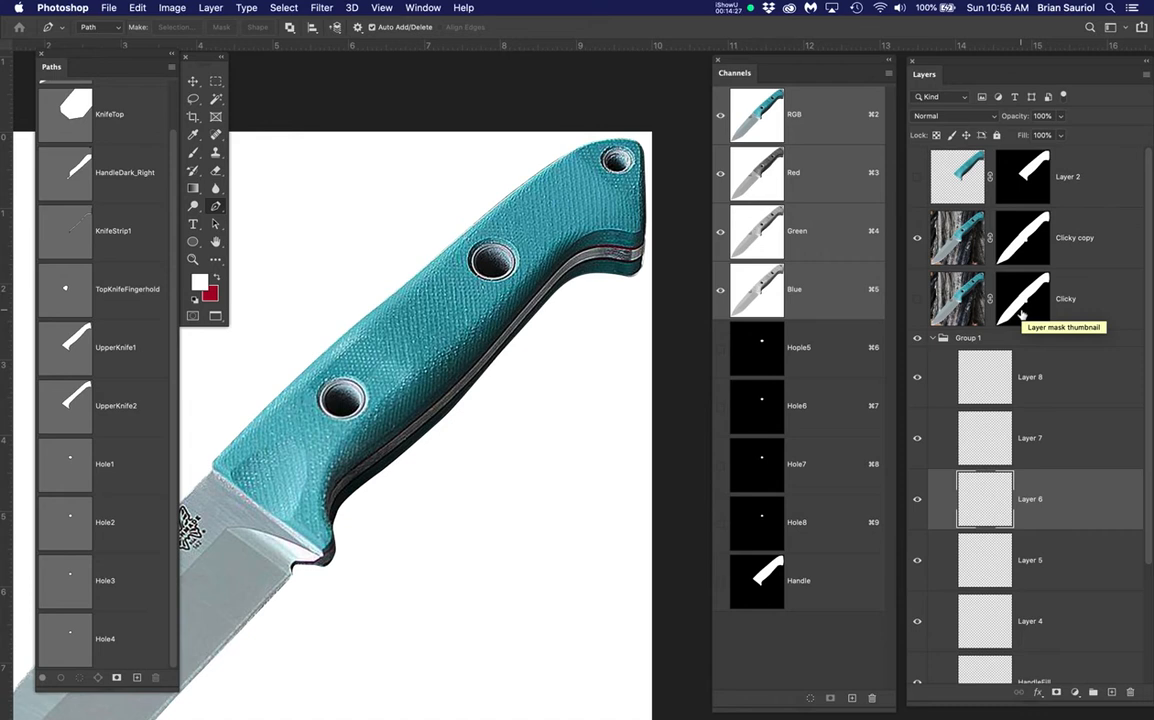
pyautogui.click(1111, 248)
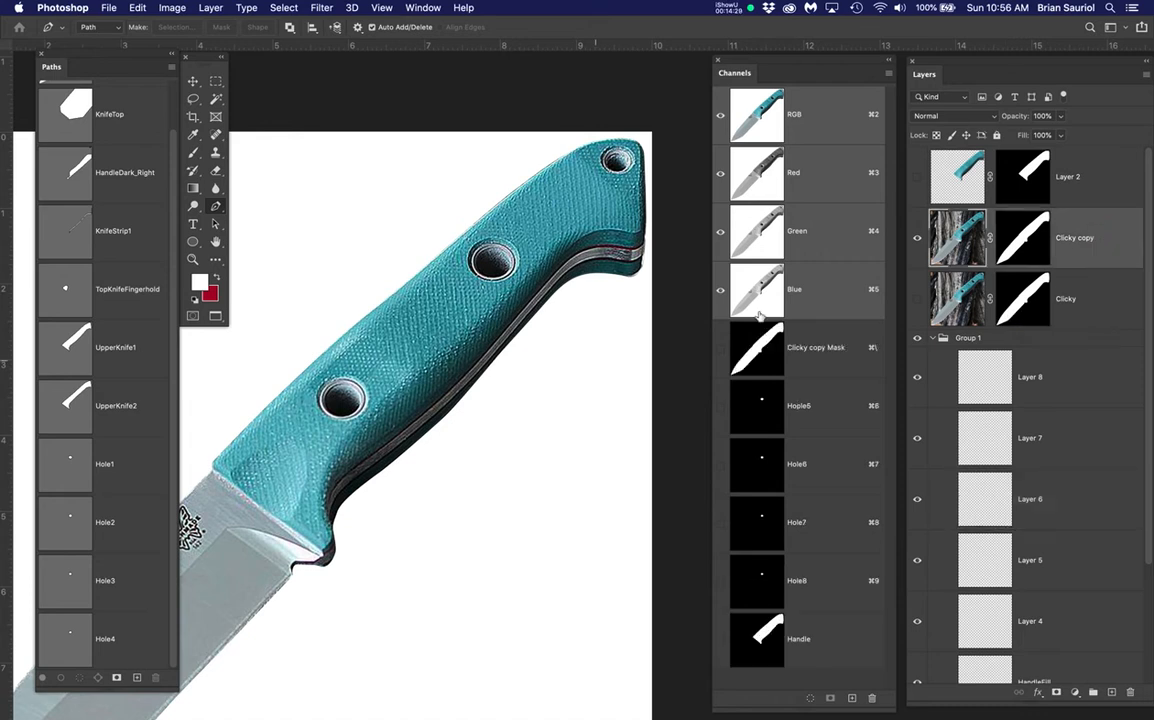
# Duplicate Clicky copy as Clicky copy 2, apply its layer mask, and hide Clicky copy
pyautogui.moveTo(1106, 246); pyautogui.dragTo(1115, 693)
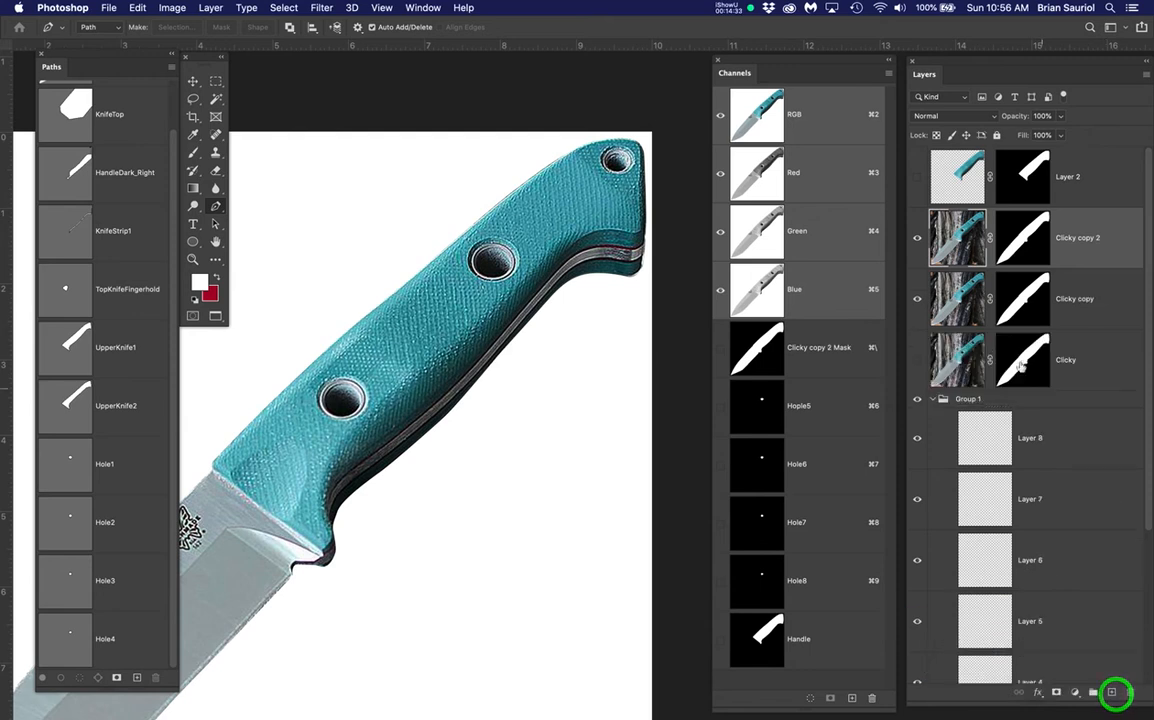
pyautogui.rightClick(1025, 237)
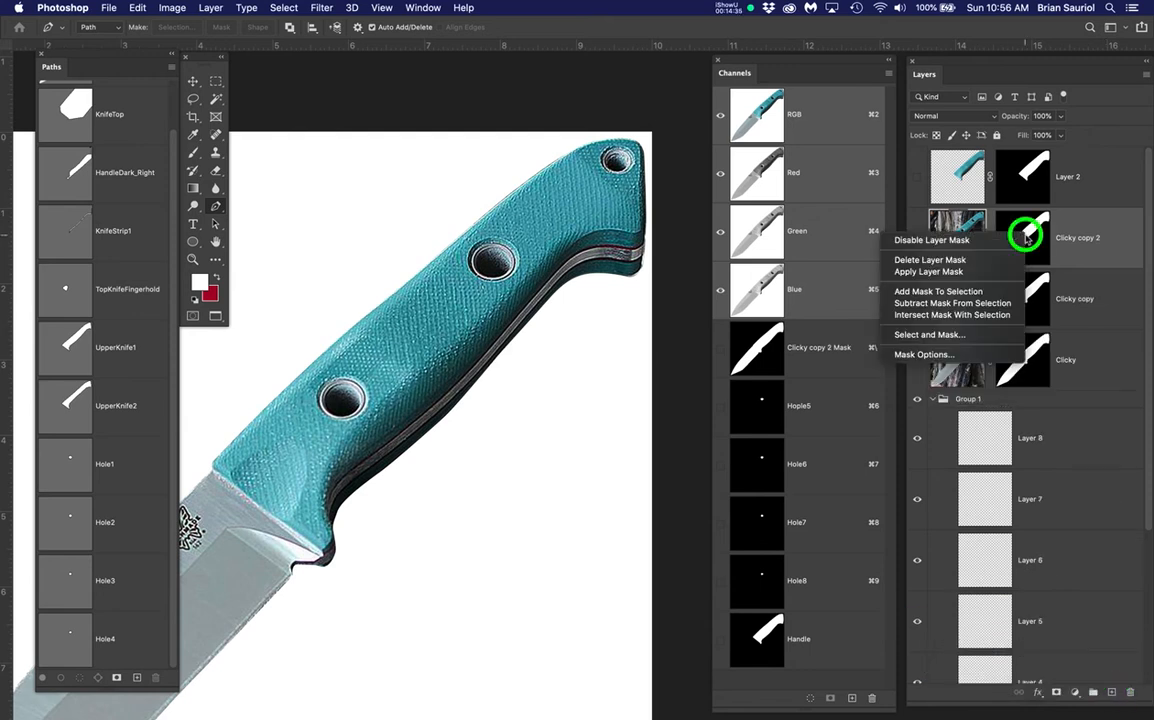
pyautogui.click(966, 272)
pyautogui.click(918, 302)
pyautogui.click(1070, 242)
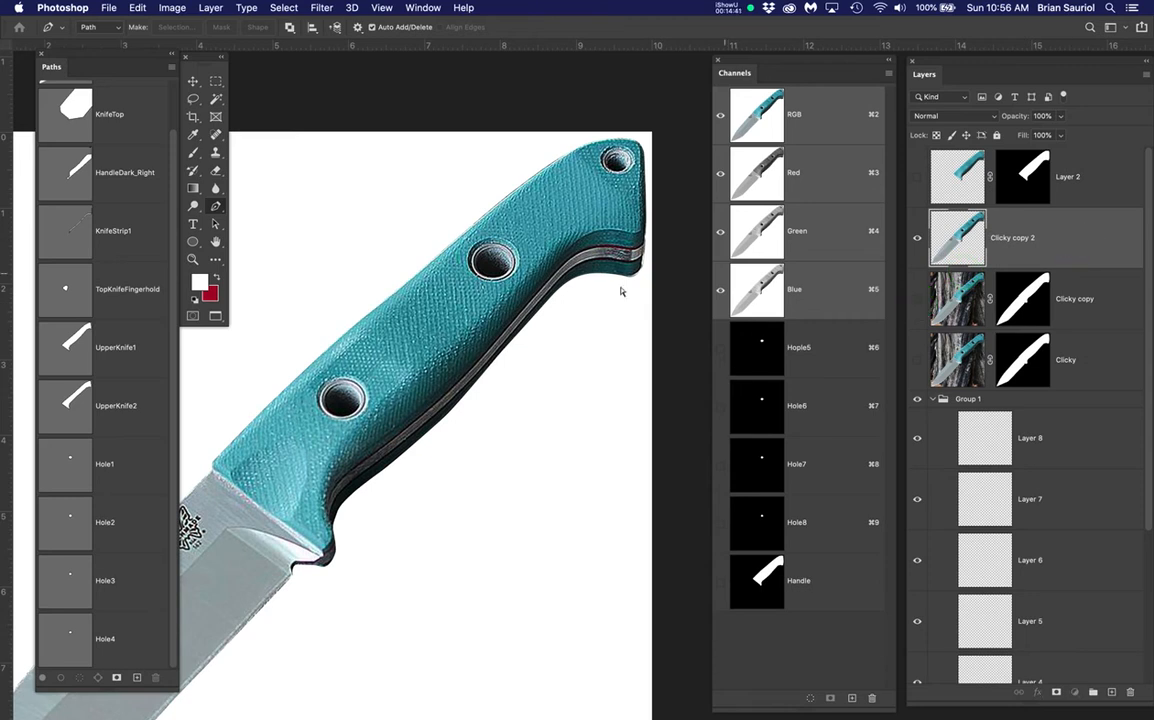
# Scale Clicky copy 2 down to 41% beside the handle, then show Clicky copy again
pyautogui.press('super+t')
pyautogui.moveTo(645, 139); pyautogui.dragTo(297, 443)
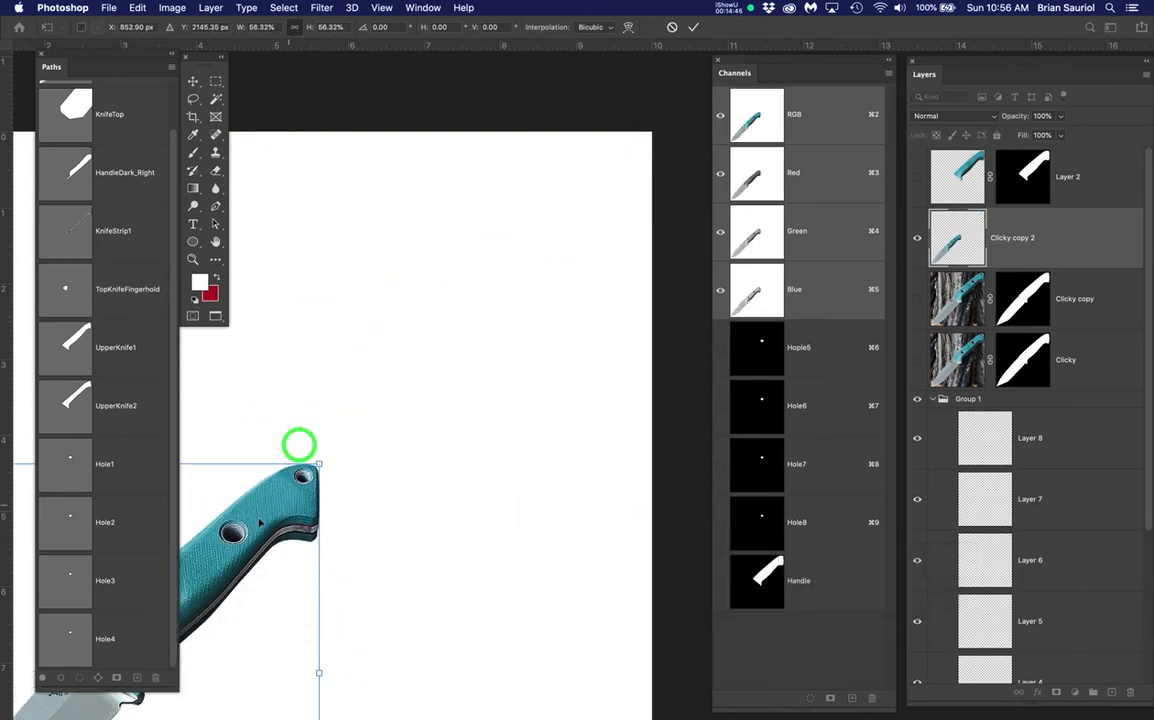
pyautogui.moveTo(280, 505); pyautogui.dragTo(562, 349)
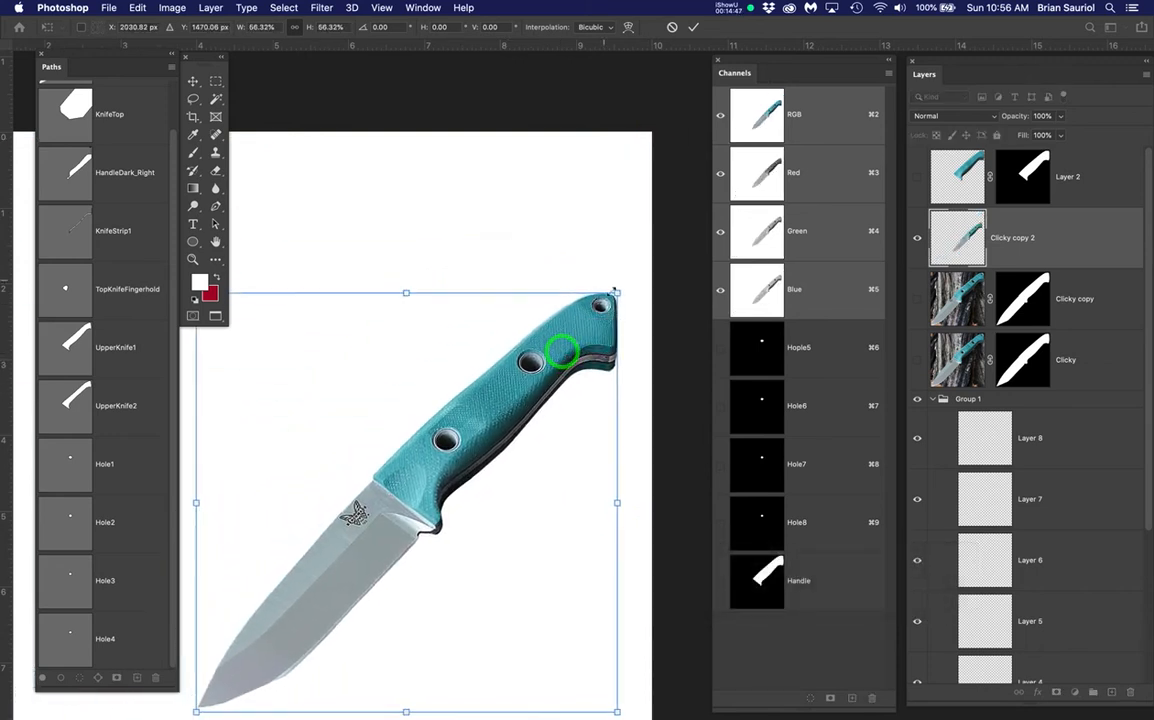
pyautogui.moveTo(617, 293); pyautogui.dragTo(505, 402)
pyautogui.moveTo(410, 494); pyautogui.dragTo(511, 437)
pyautogui.press('Return')
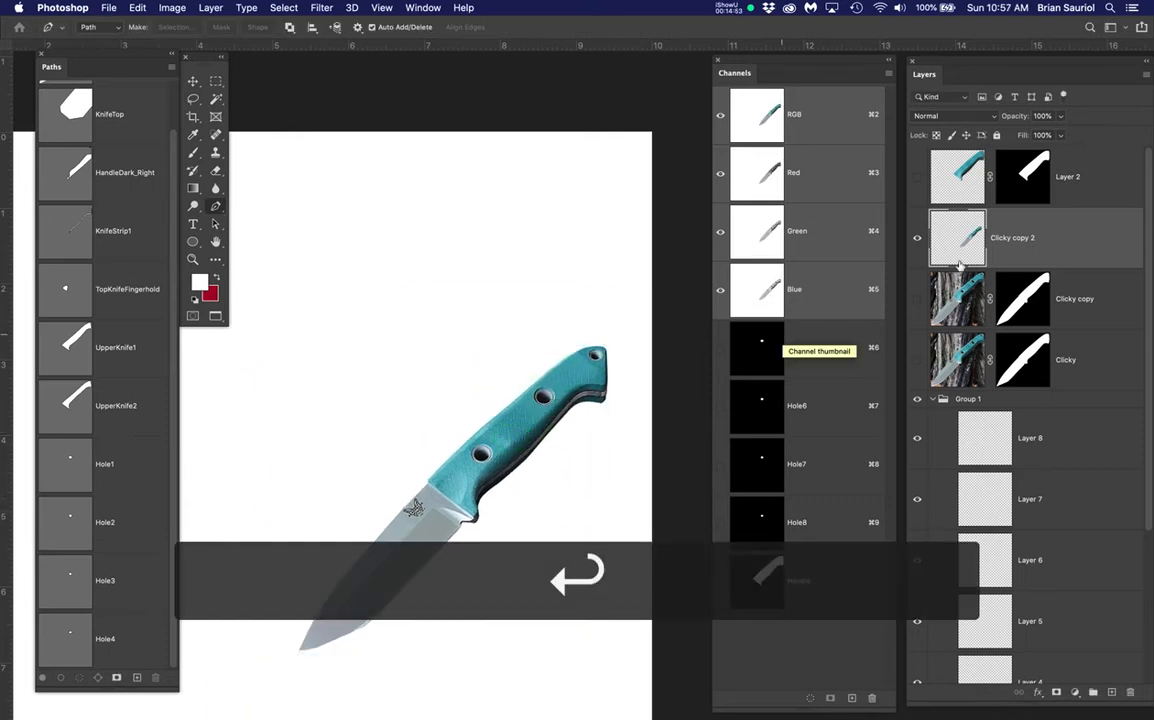
pyautogui.click(914, 299)
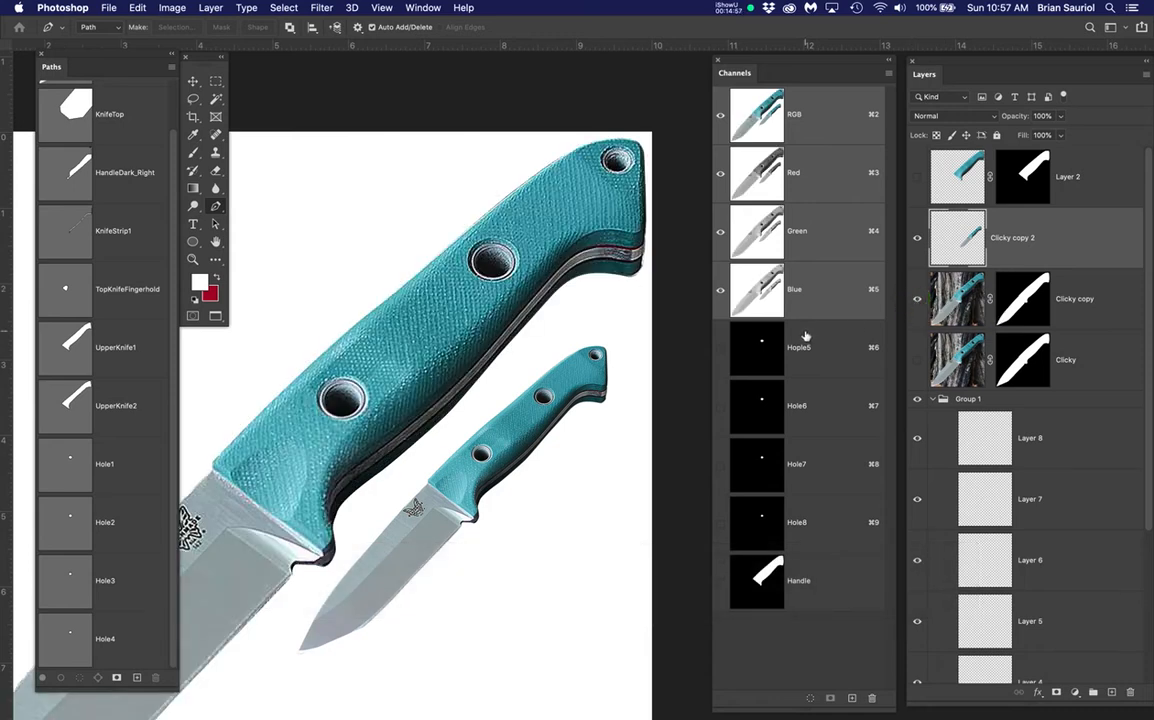
# Enlarge the small Clicky copy 2 knife to about 126% and move it down-left
pyautogui.click(1022, 240)
pyautogui.press('super+t')
pyautogui.moveTo(611, 346); pyautogui.dragTo(689, 267)
pyautogui.moveTo(583, 370); pyautogui.dragTo(526, 430)
pyautogui.press('Return')
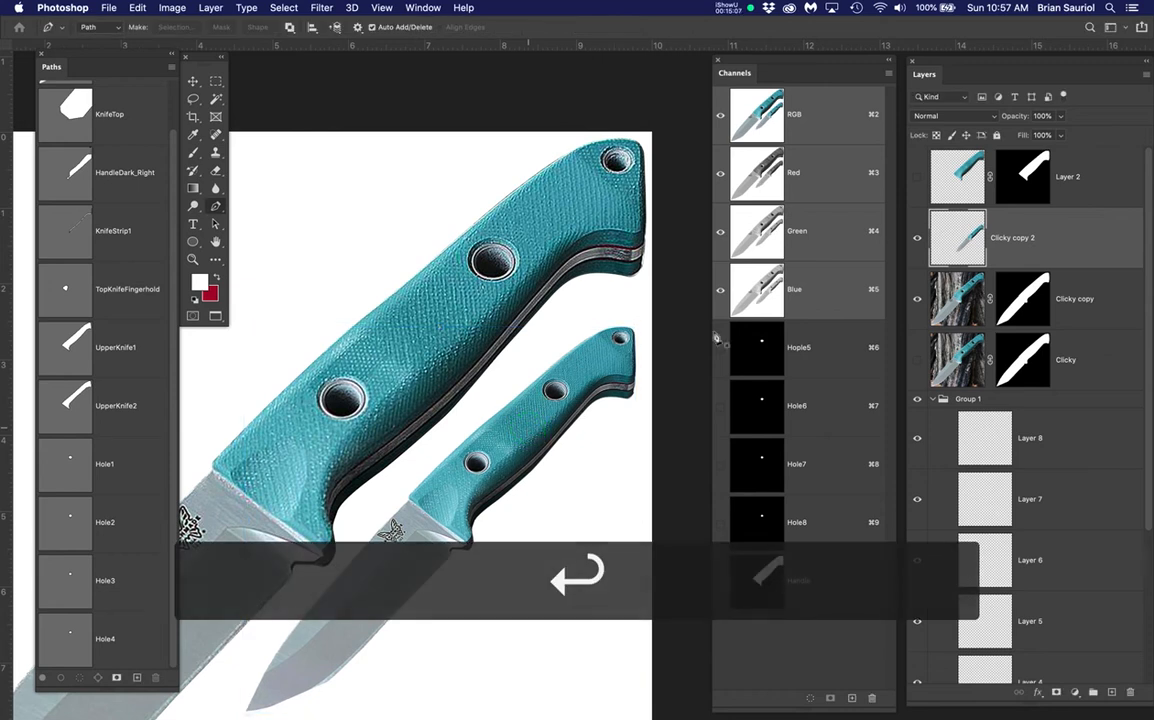
# Show Layer 2's smooth teal handle and hide the large textured Clicky copy knife
pyautogui.click(918, 178)
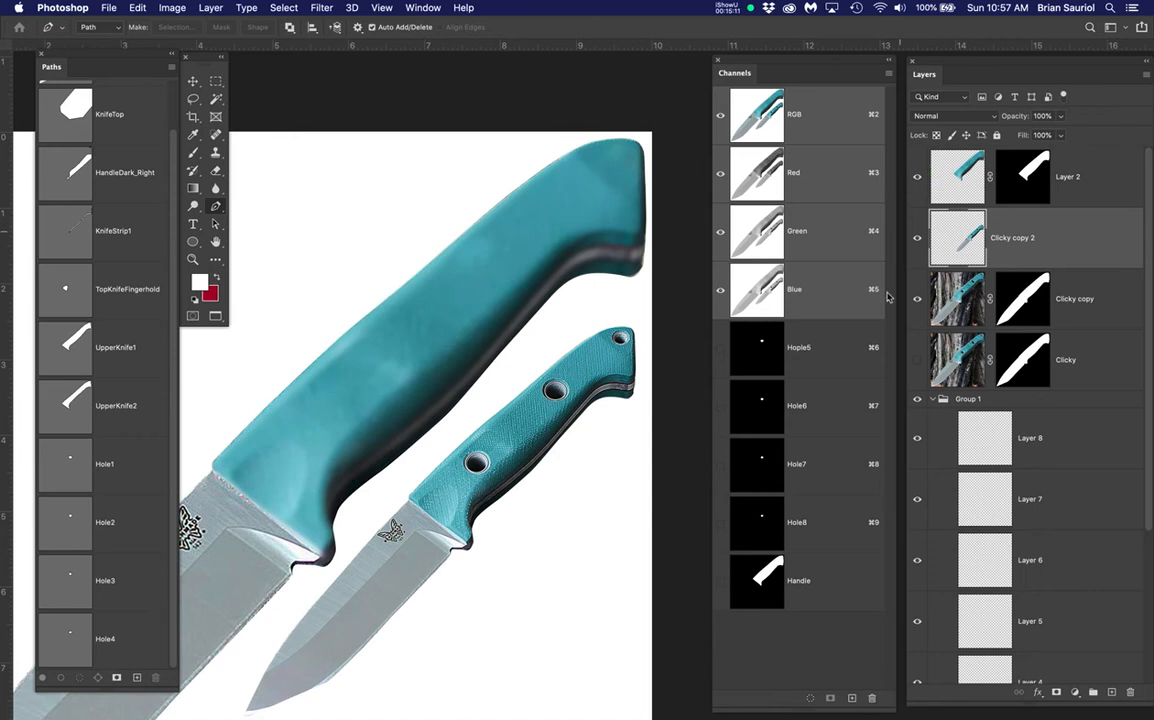
pyautogui.click(917, 299)
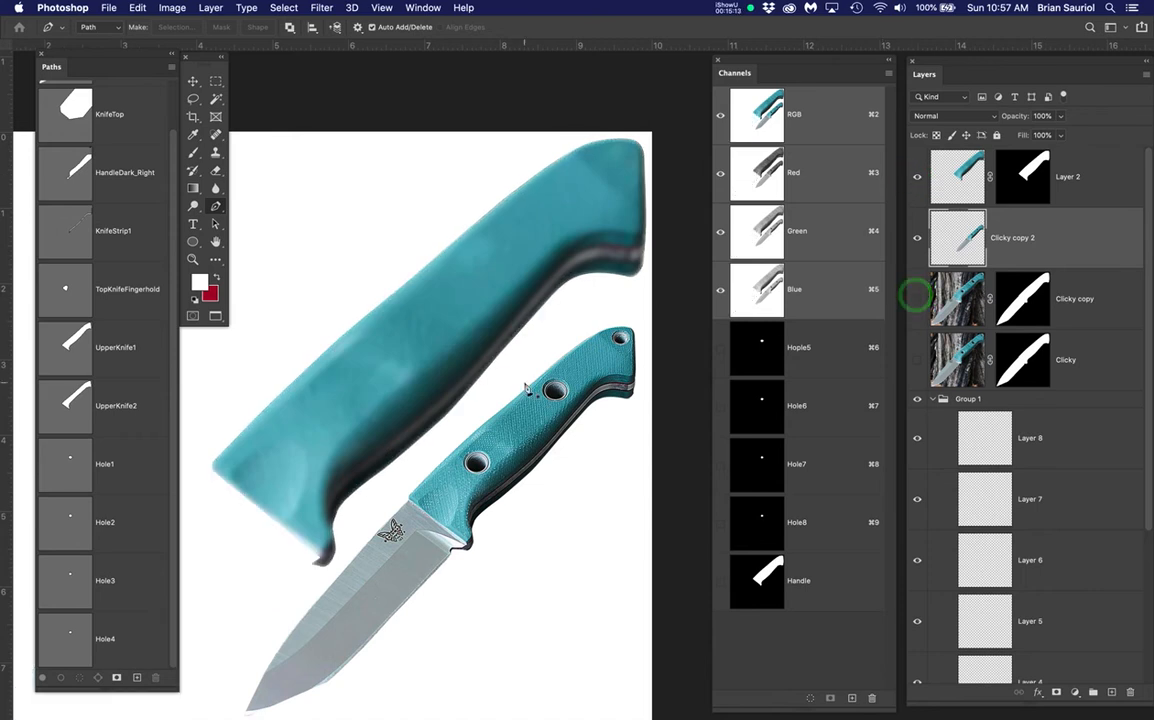
pyautogui.press('space')
pyautogui.click(546, 413)
pyautogui.moveTo(546, 413); pyautogui.dragTo(538, 393)
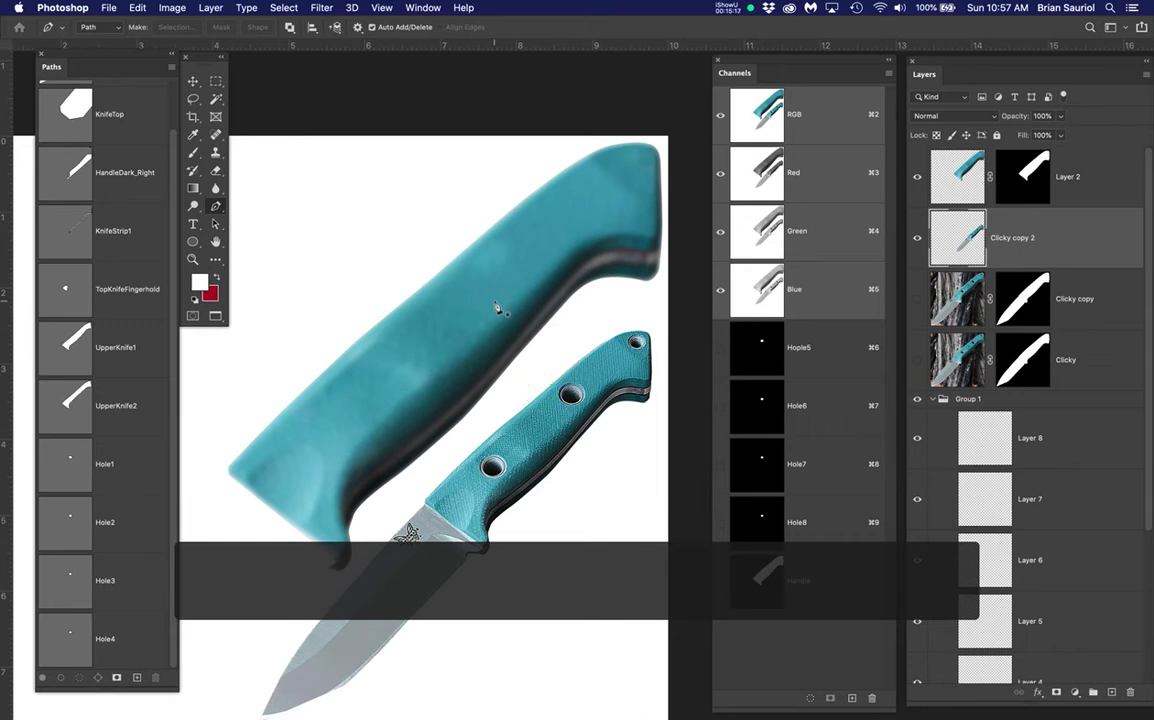
# Select the HandleFill layer and sample the teal colour from the knife handle with the Brush
pyautogui.press('b')
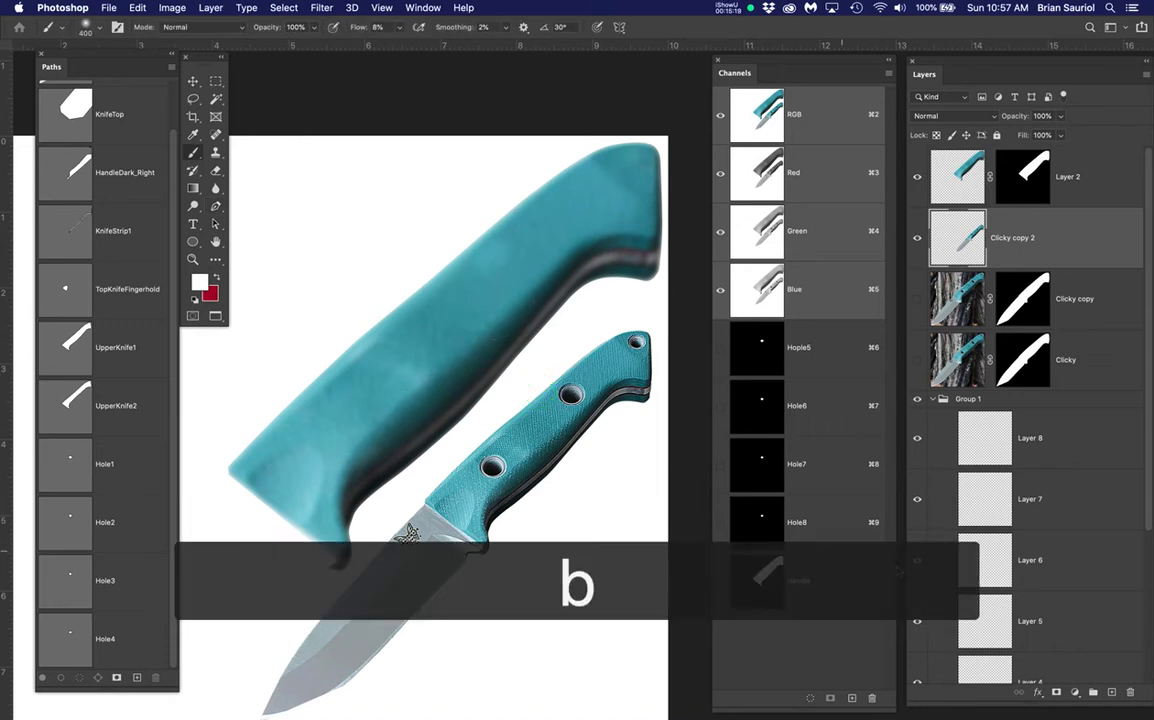
pyautogui.scroll(-2, 999, 567)
pyautogui.scroll(-3, 1089, 628)
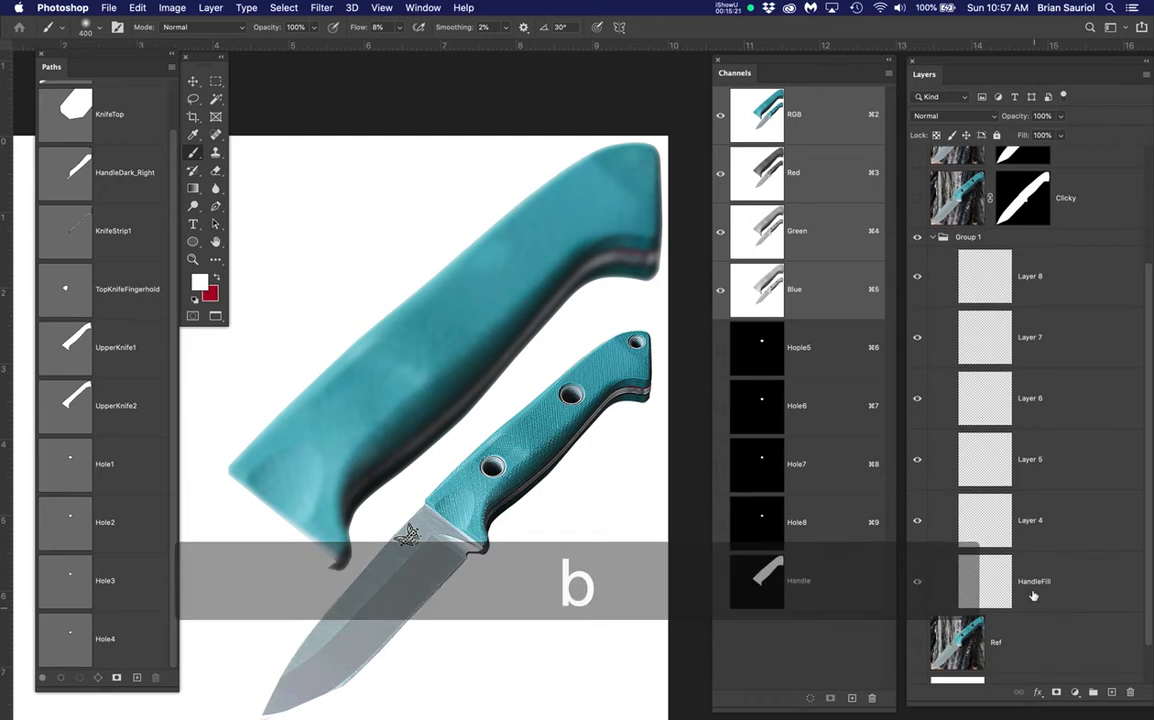
pyautogui.click(1097, 586)
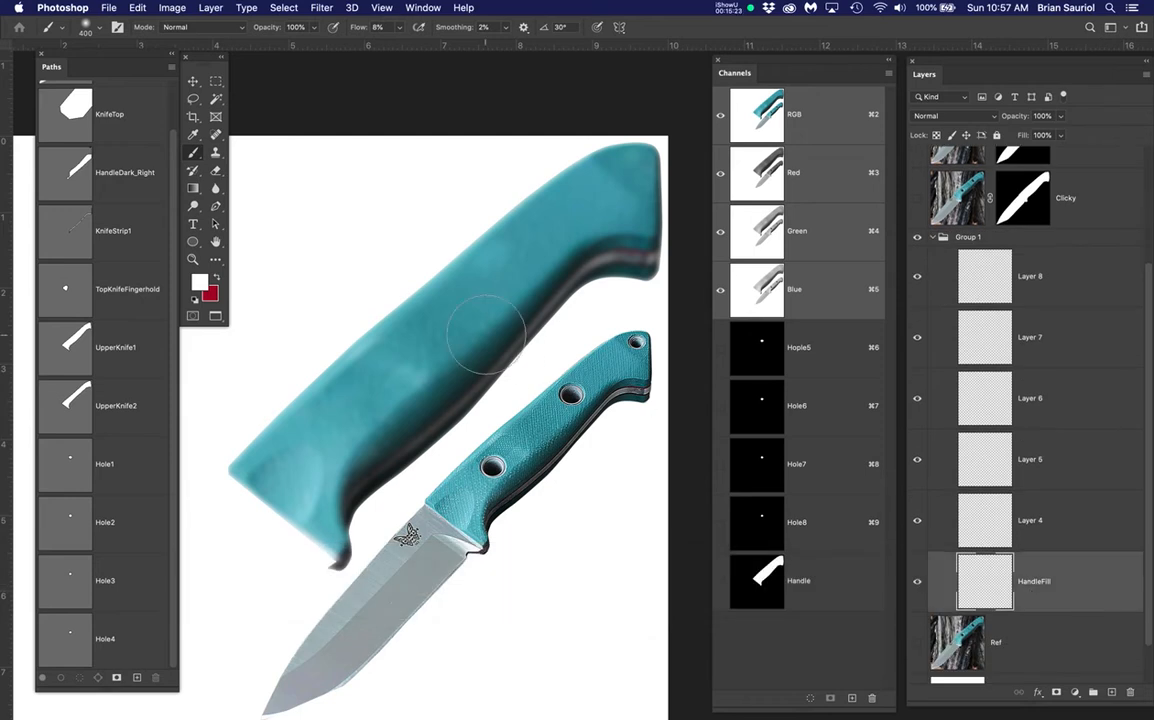
pyautogui.press('b')
pyautogui.keyDown('alt'); pyautogui.click(357, 369); pyautogui.keyUp('alt')
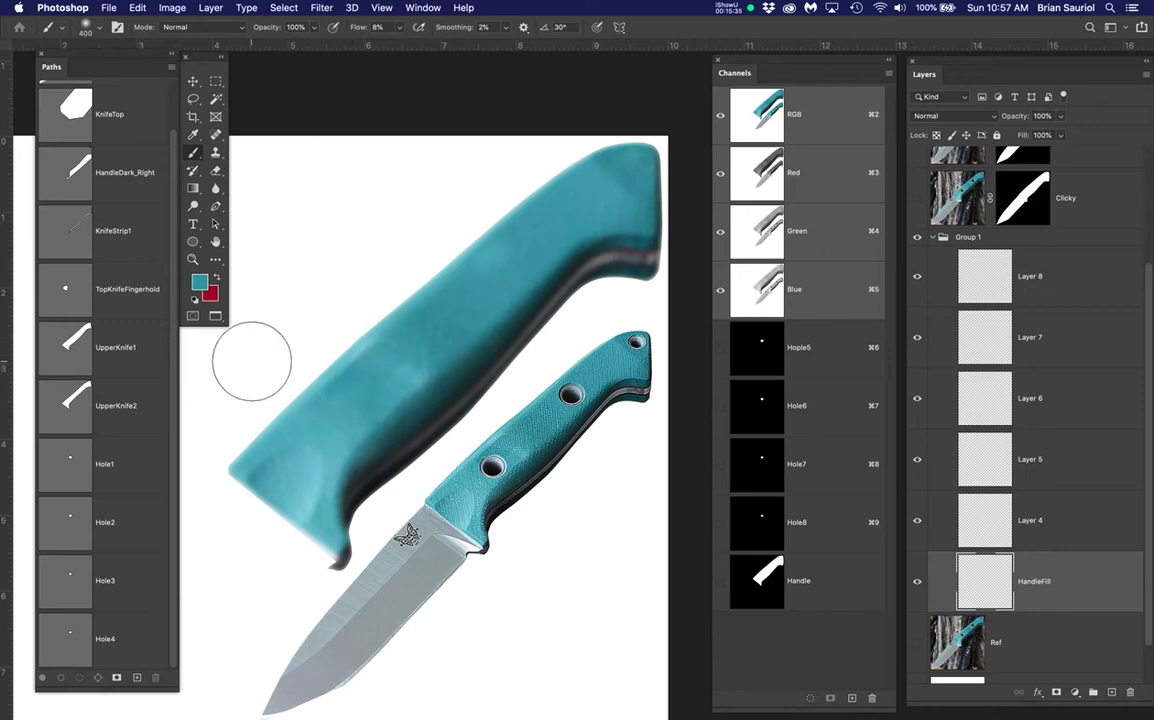
# Load the Handle channel as a selection, hide Layer 2, and fill it with teal
pyautogui.keyDown('super'); pyautogui.click(824, 586); pyautogui.keyUp('super')
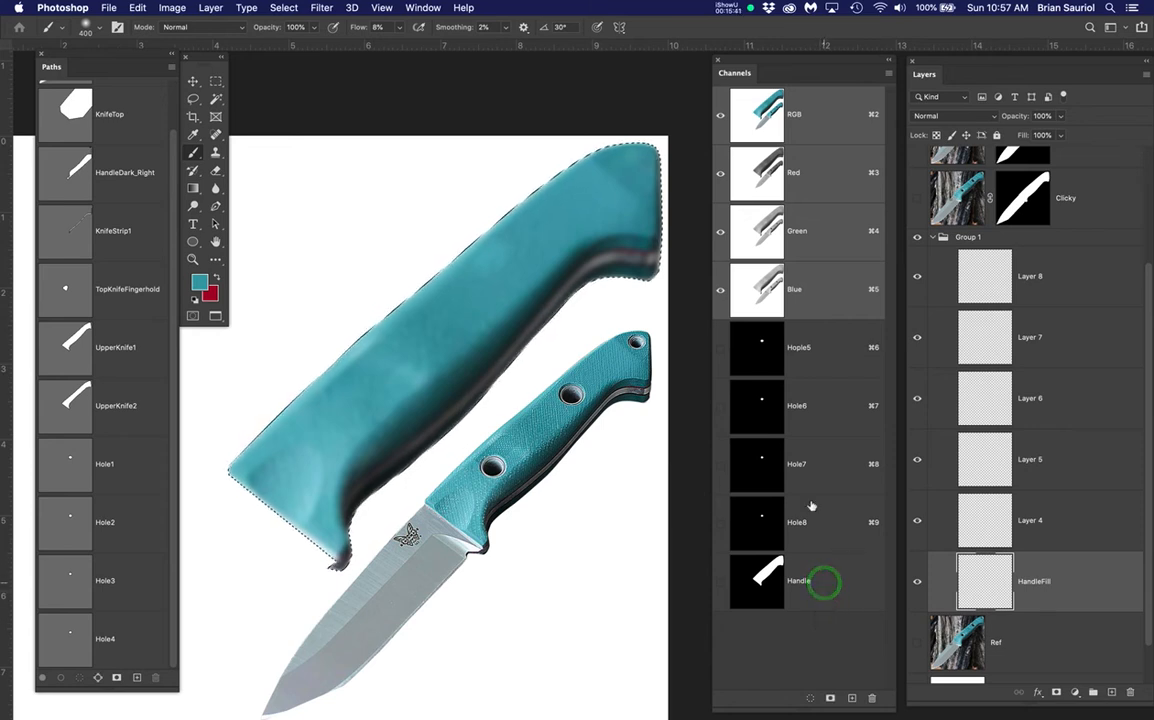
pyautogui.scroll(3, 935, 225)
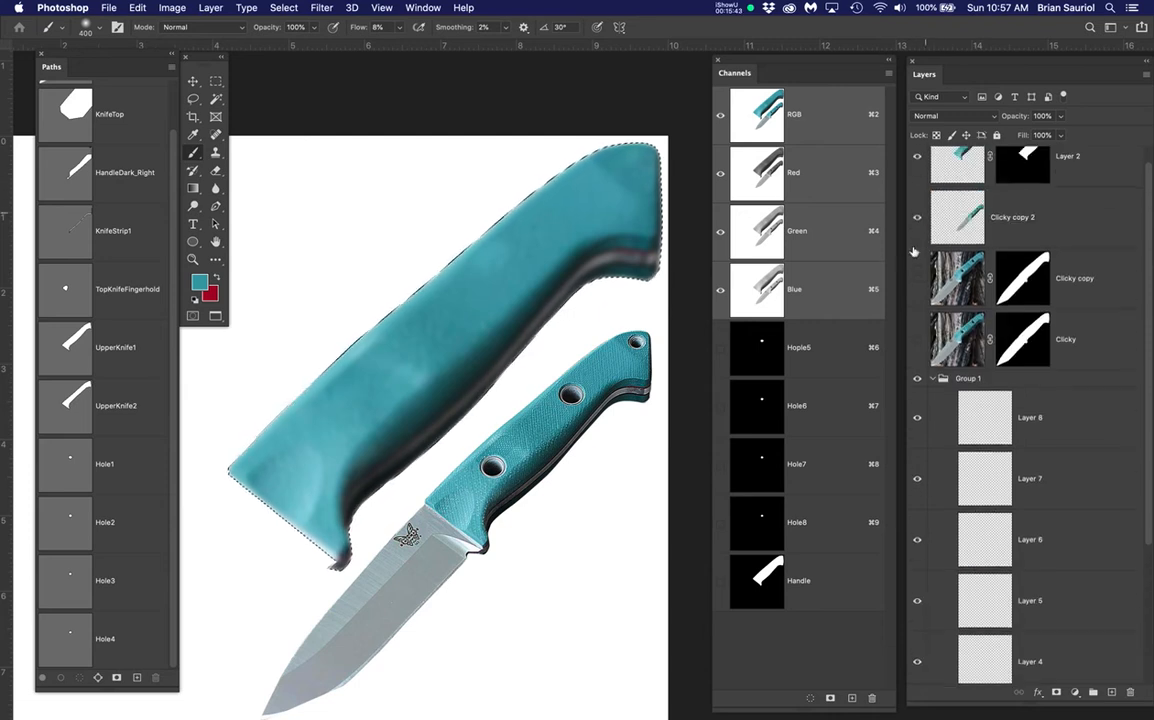
pyautogui.click(917, 156)
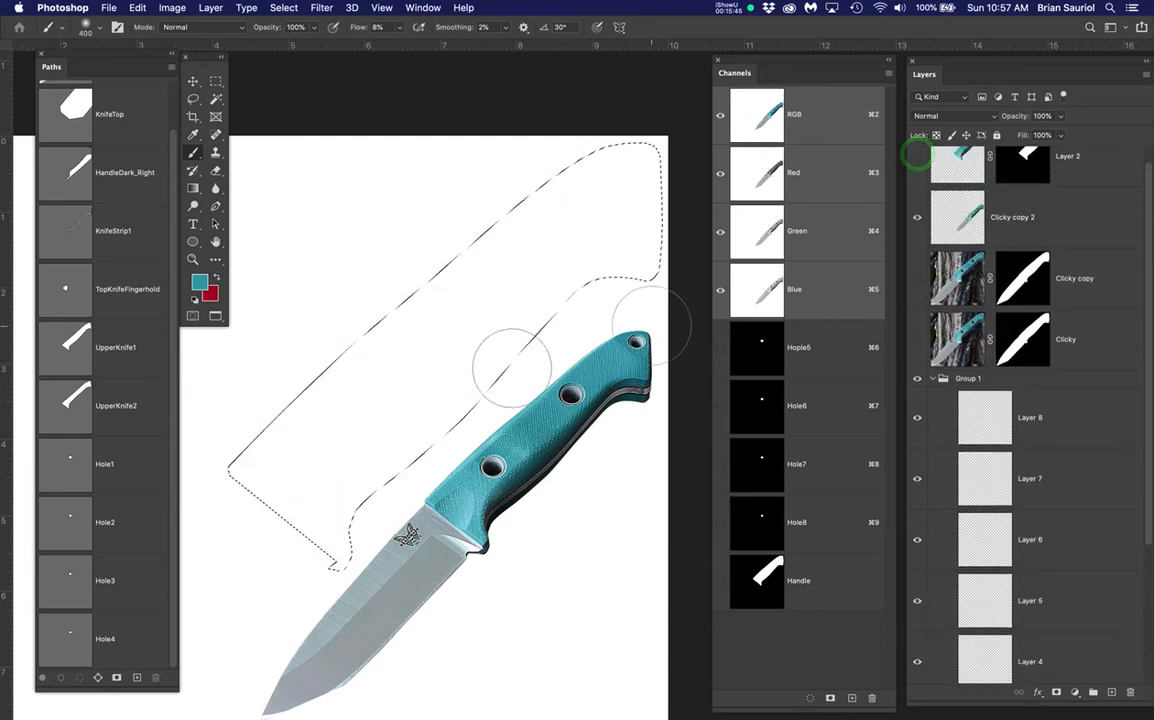
pyautogui.hotkey('alt', 'BackSpace')
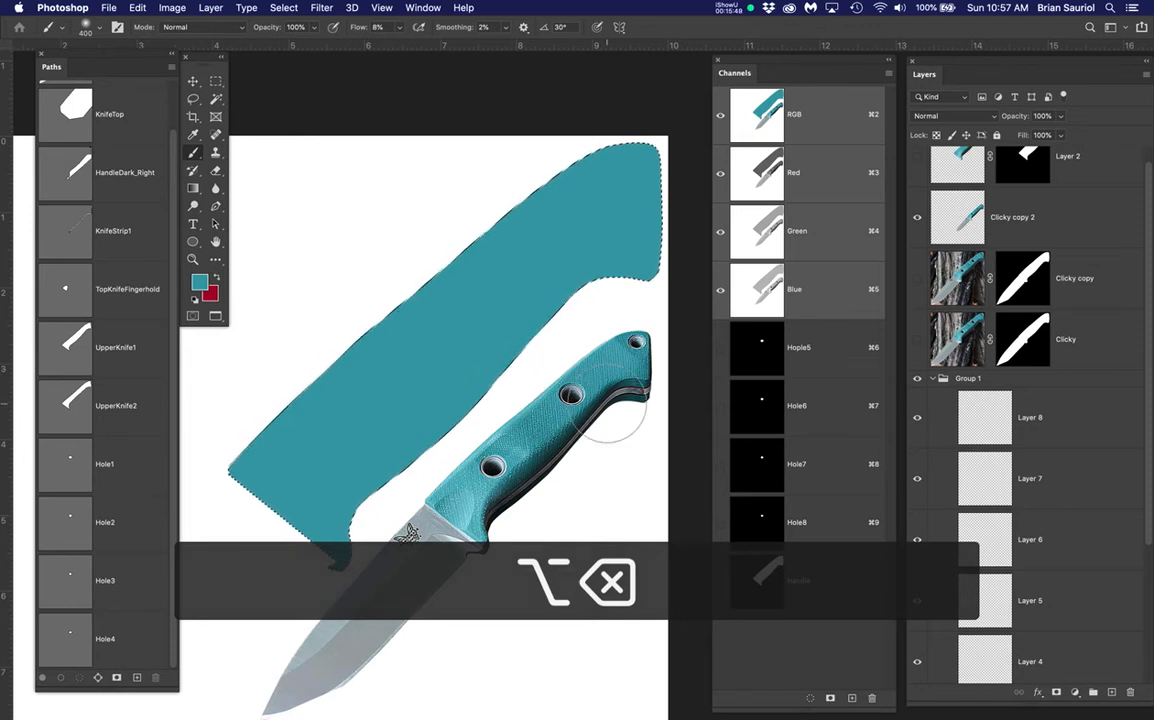
pyautogui.scroll(1, 451, 475)
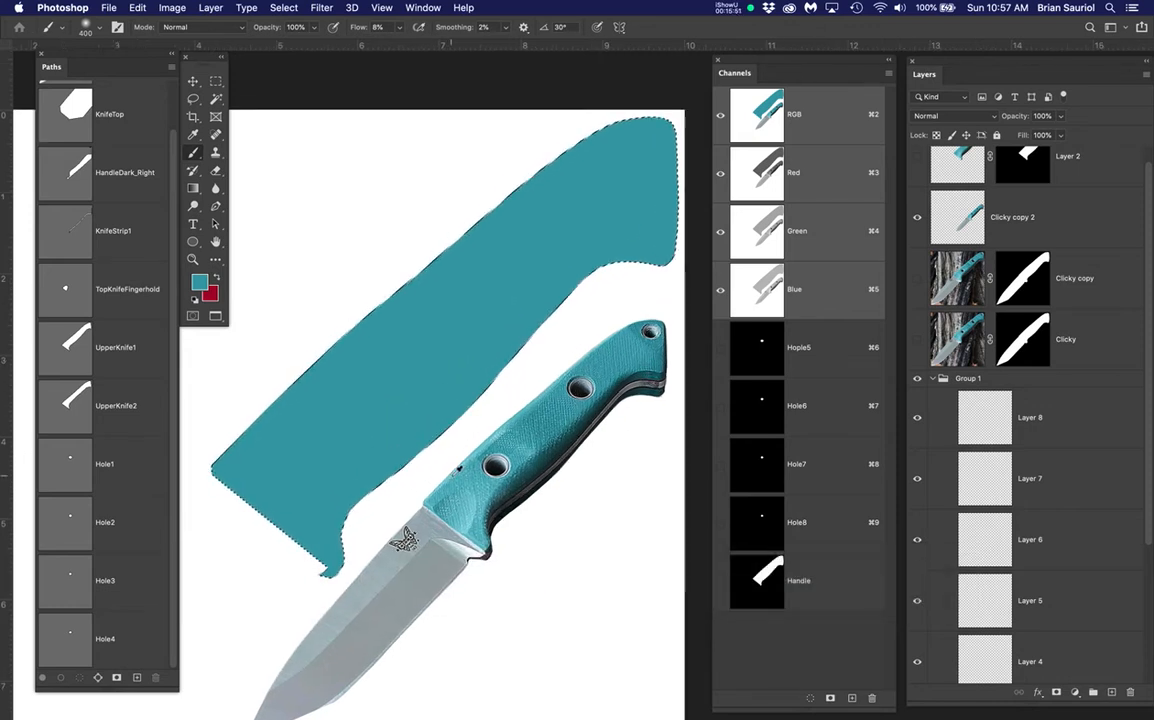
pyautogui.moveTo(528, 498); pyautogui.dragTo(495, 486)
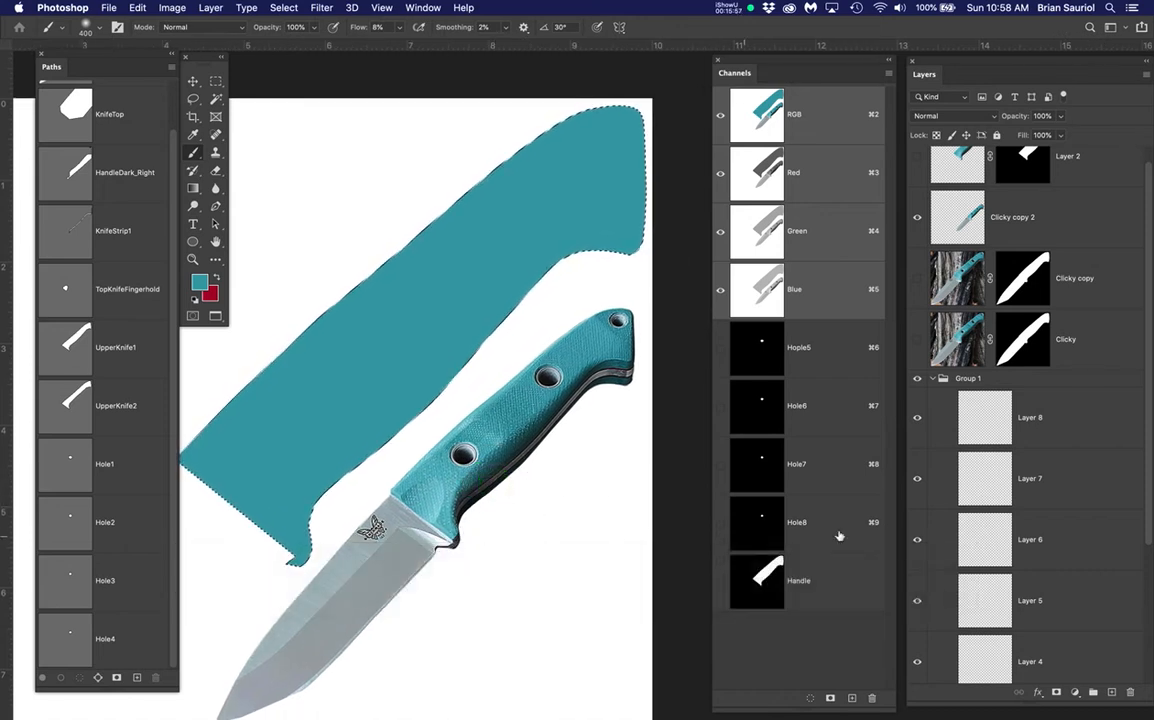
pyautogui.scroll(-4, 1033, 580)
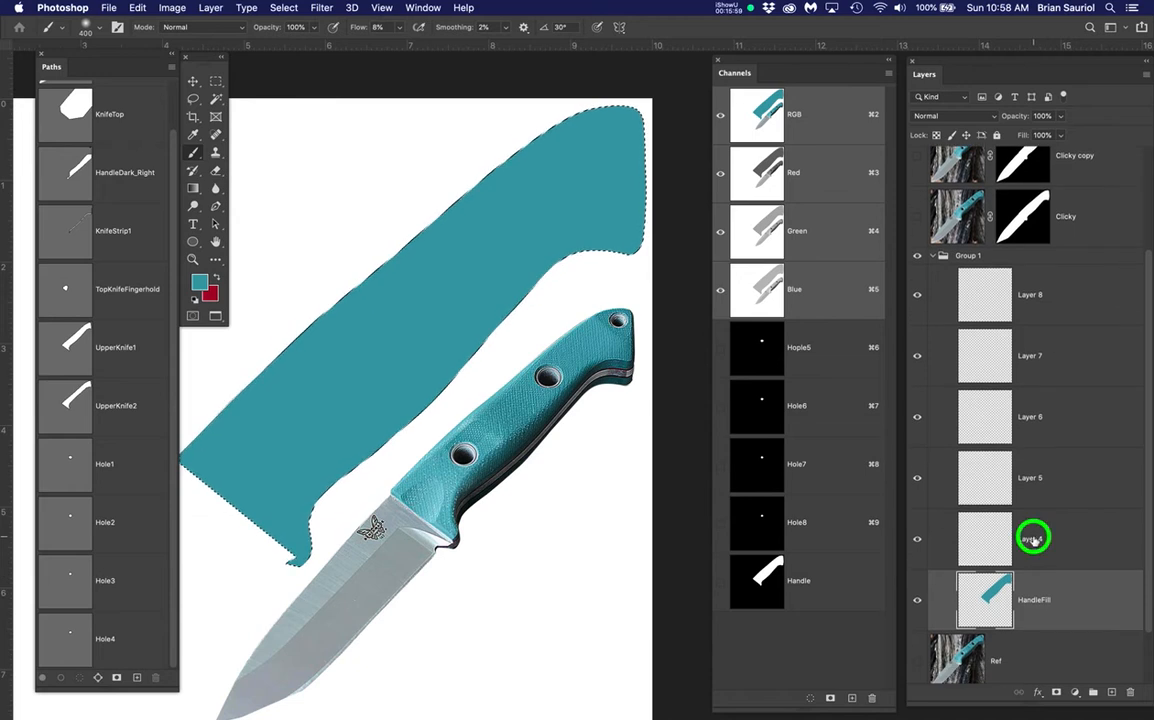
# Rename Layer 4 to DarkRight
pyautogui.doubleClick(1033, 540)
pyautogui.write('DarkRight')
pyautogui.press('Return')
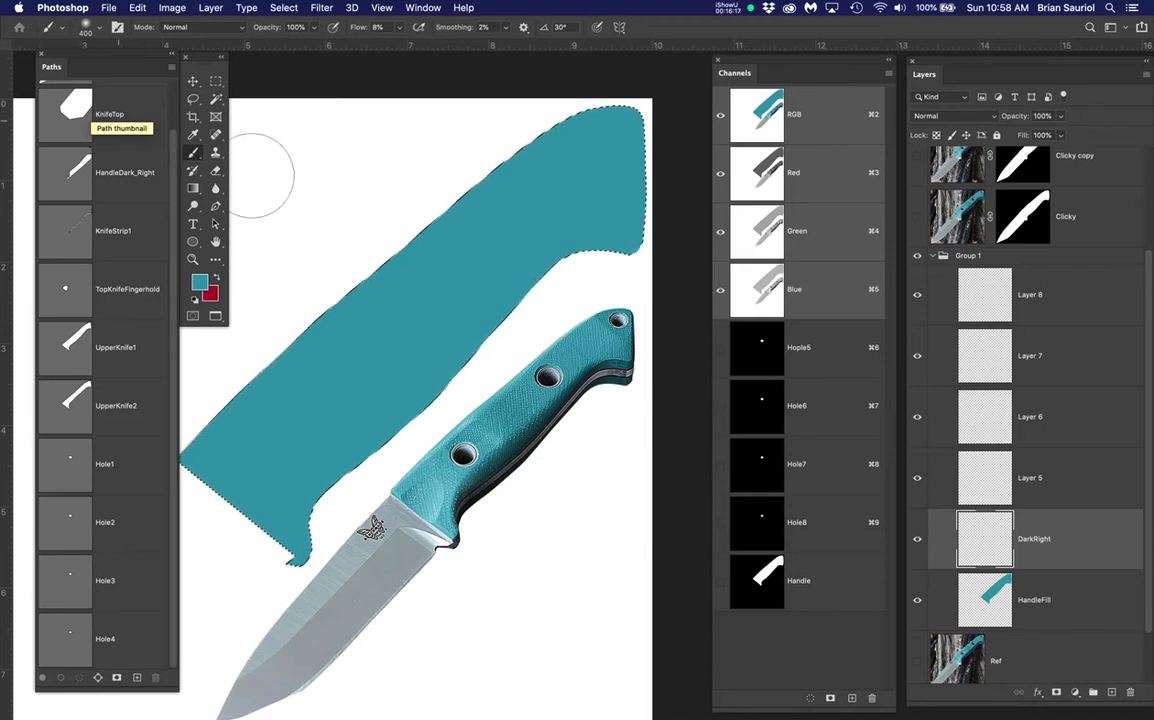
# Show the Clicky copy handle photo and sample a dark teal from its texture
pyautogui.scroll(3, 940, 288)
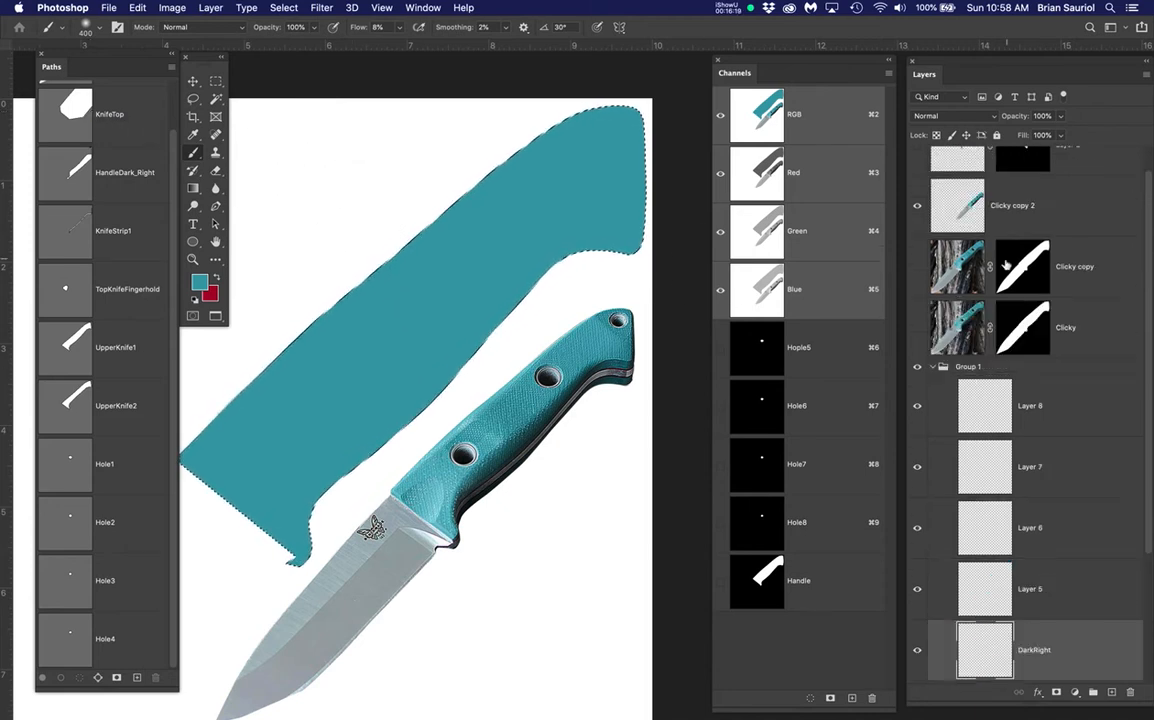
pyautogui.click(916, 266)
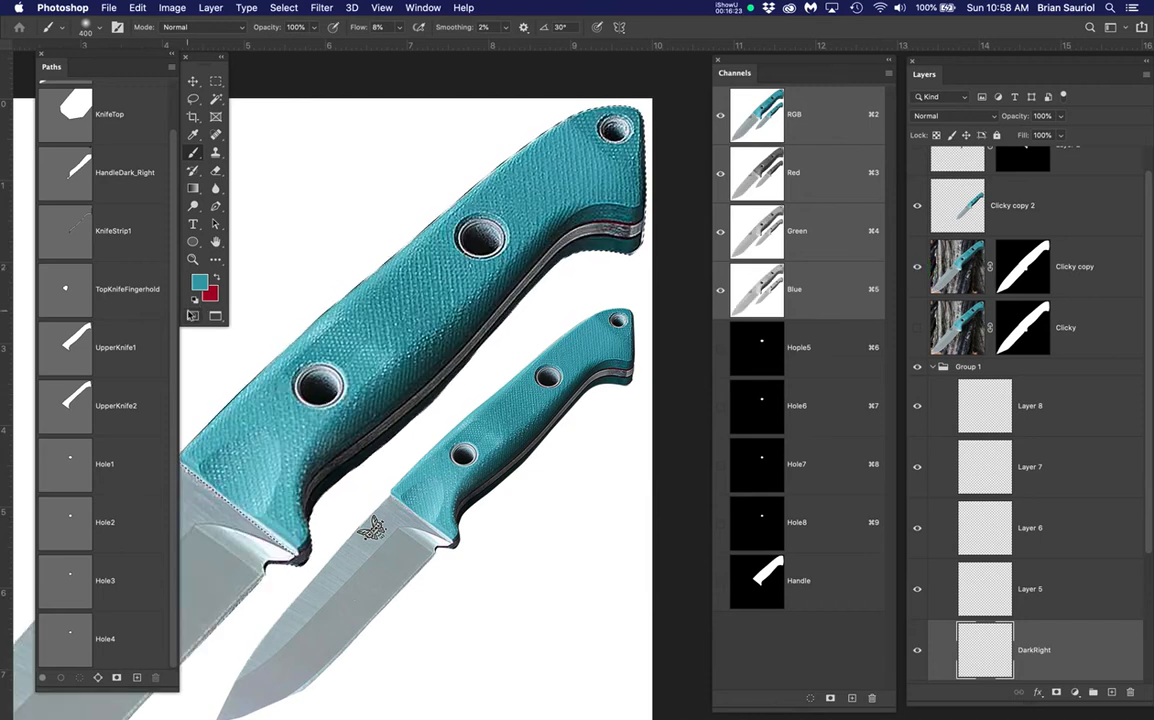
pyautogui.scroll(3, 405, 413)
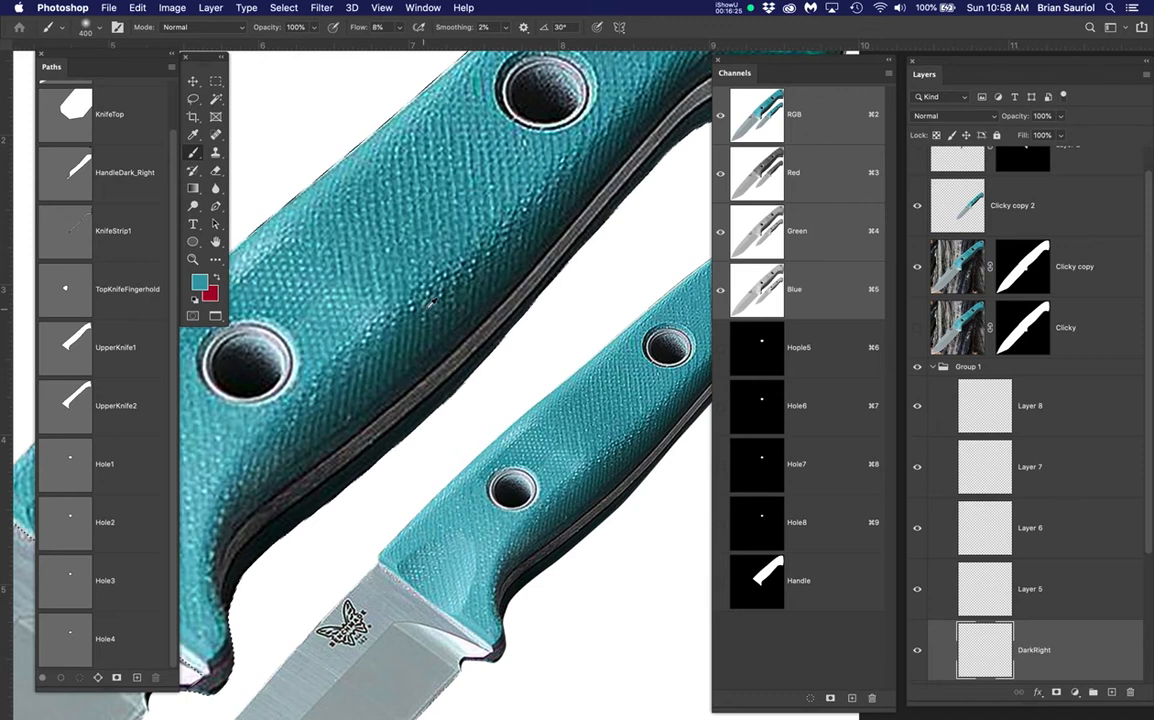
pyautogui.keyDown('alt'); pyautogui.click(496, 266); pyautogui.keyUp('alt')
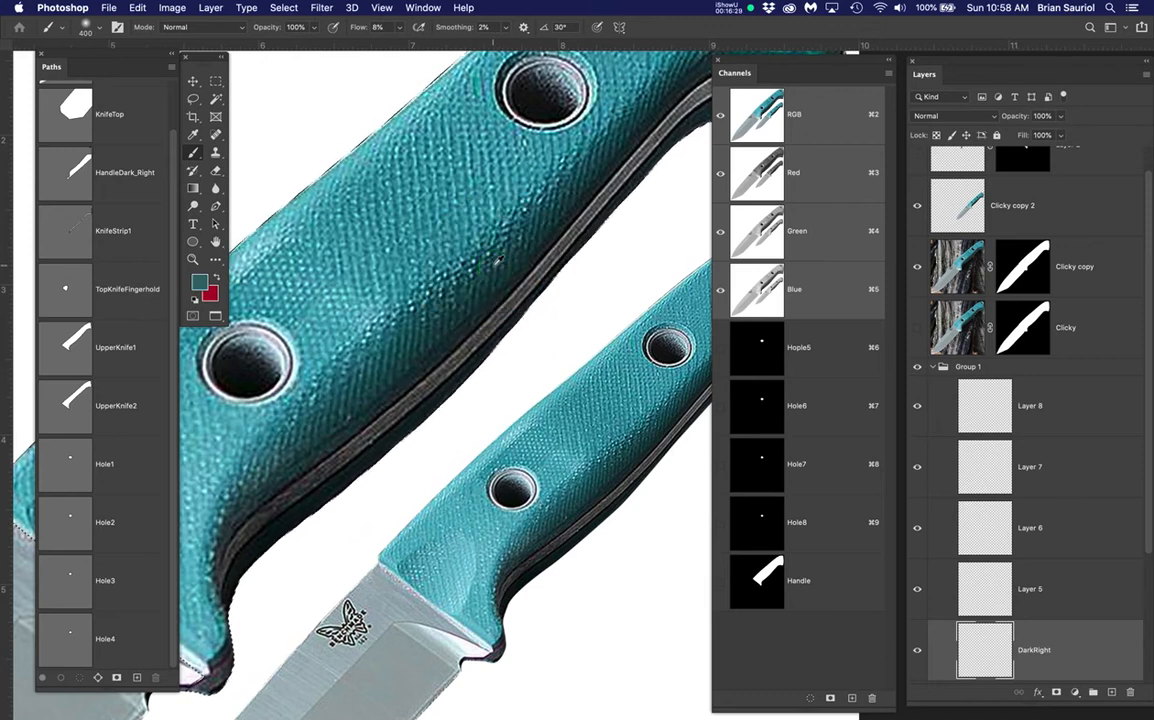
pyautogui.keyDown('alt'); pyautogui.click(491, 264); pyautogui.keyUp('alt')
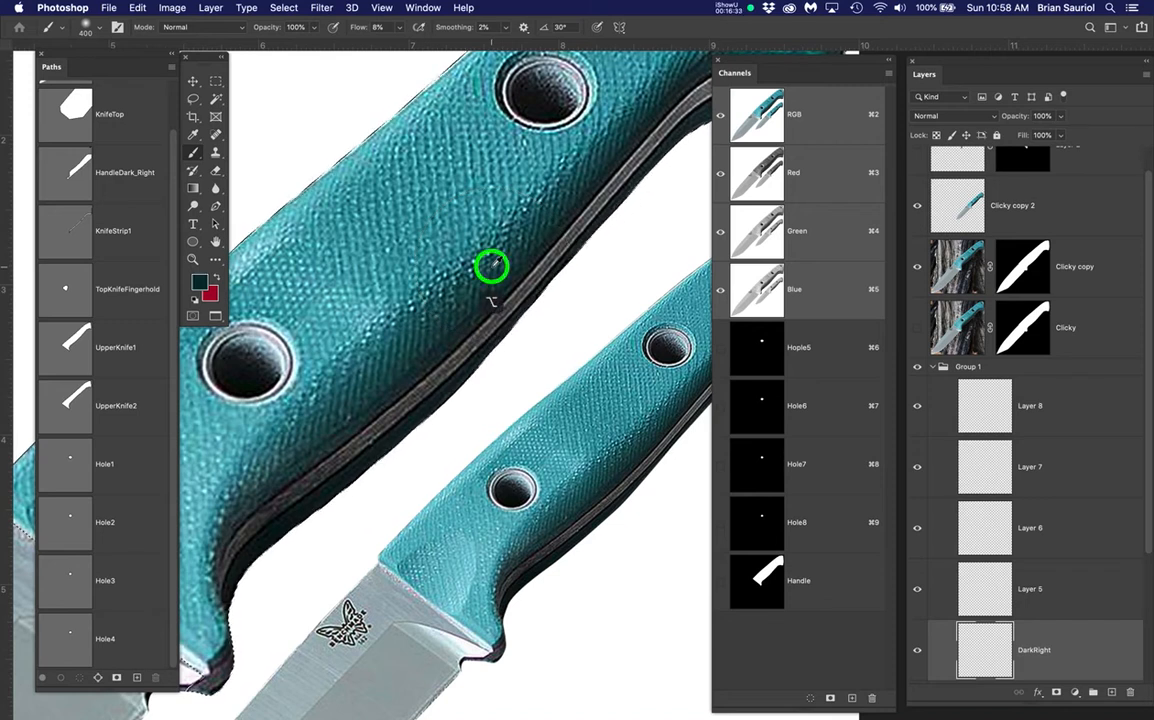
pyautogui.keyDown('alt'); pyautogui.click(480, 270); pyautogui.keyUp('alt')
pyautogui.scroll(5, 480, 271)
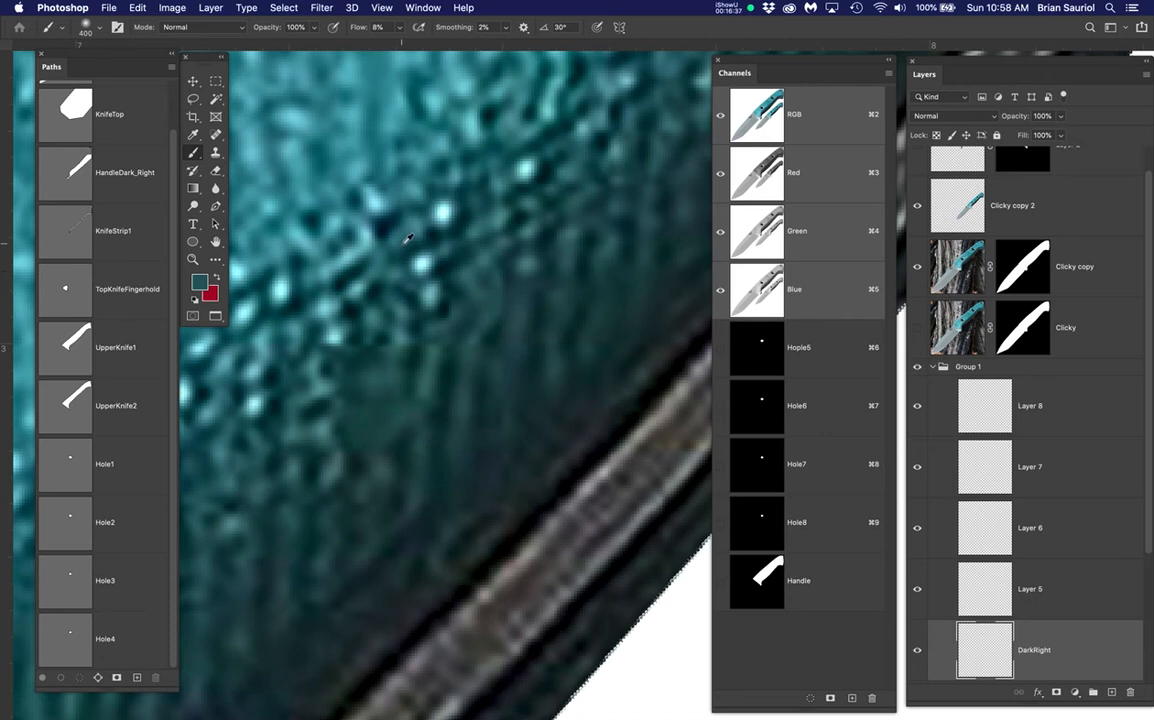
pyautogui.keyDown('alt'); pyautogui.click(440, 166); pyautogui.keyUp('alt')
pyautogui.scroll(-6, 440, 166)
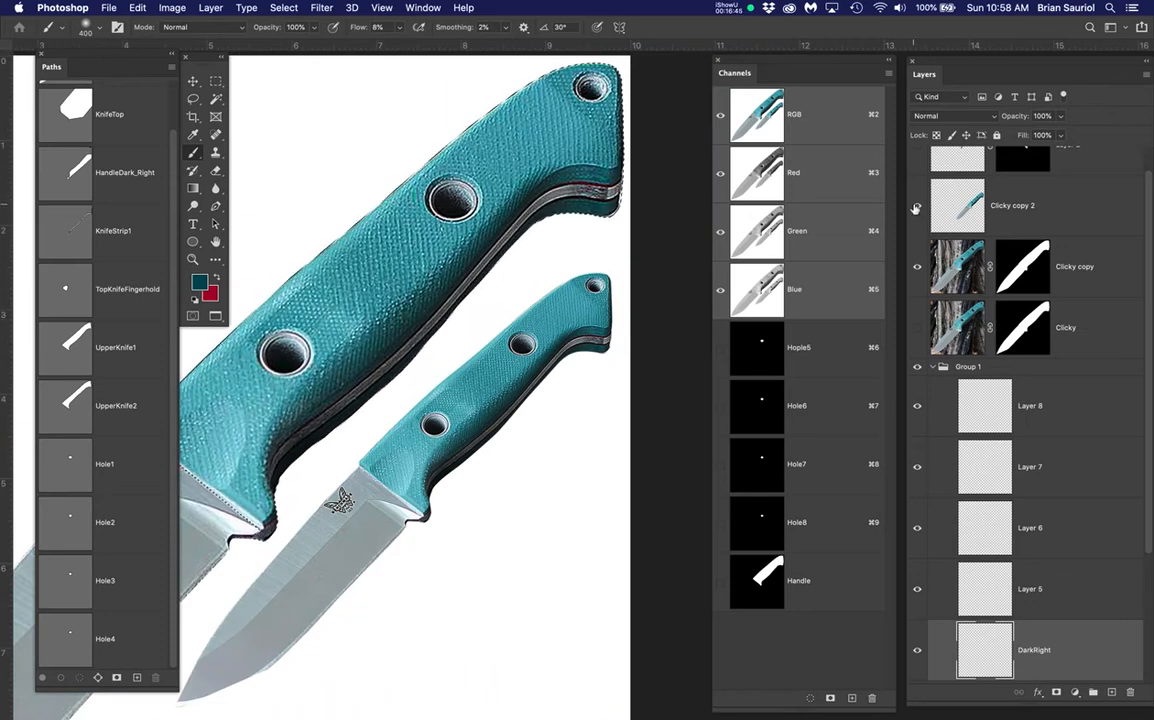
# Hide the Clicky copy photo and compare Layer 2 on and off, leaving it hidden
pyautogui.click(918, 266)
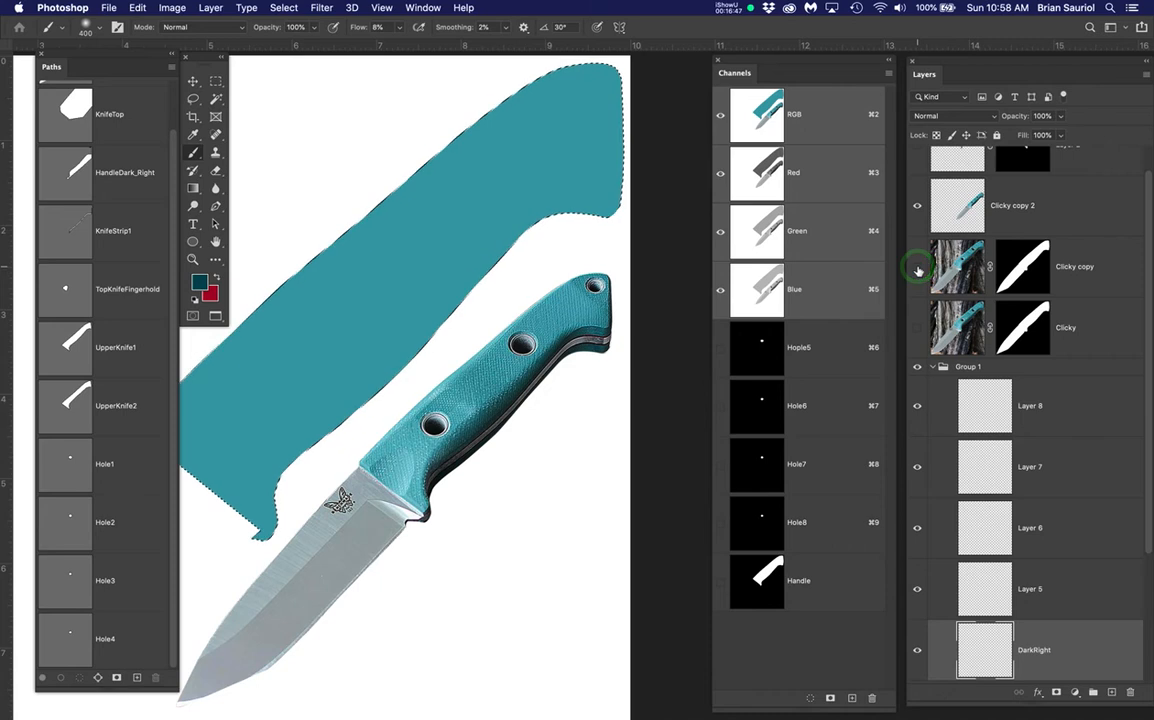
pyautogui.scroll(2, 963, 200)
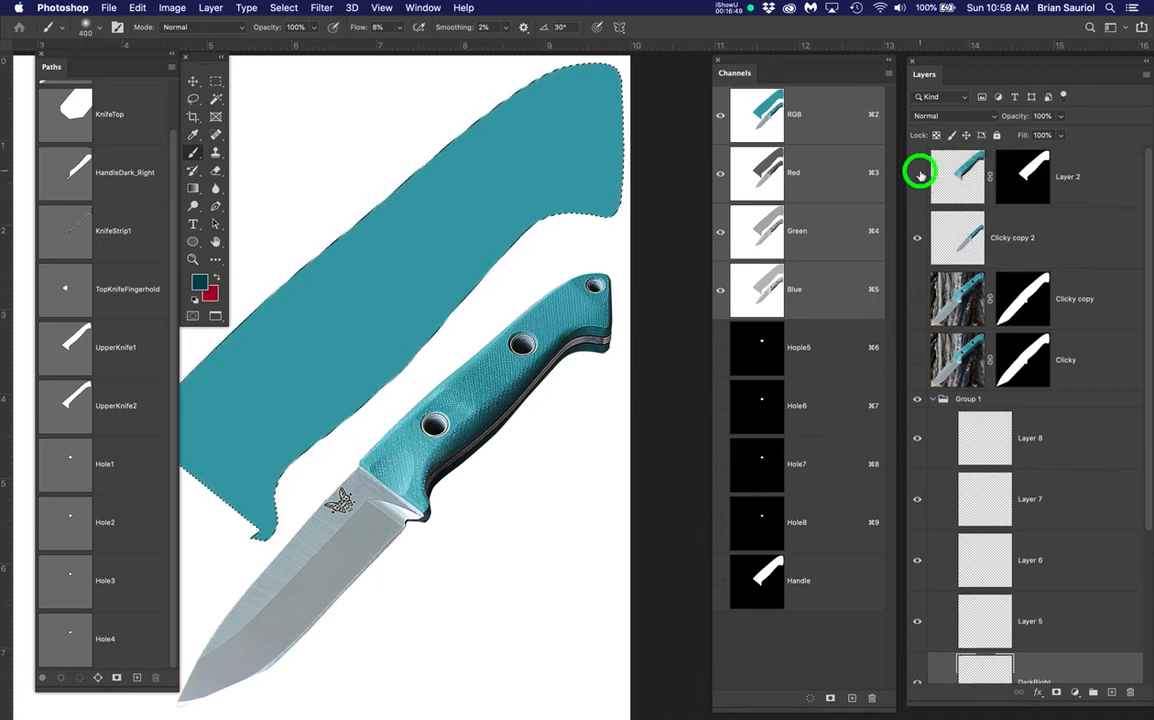
pyautogui.click(918, 176)
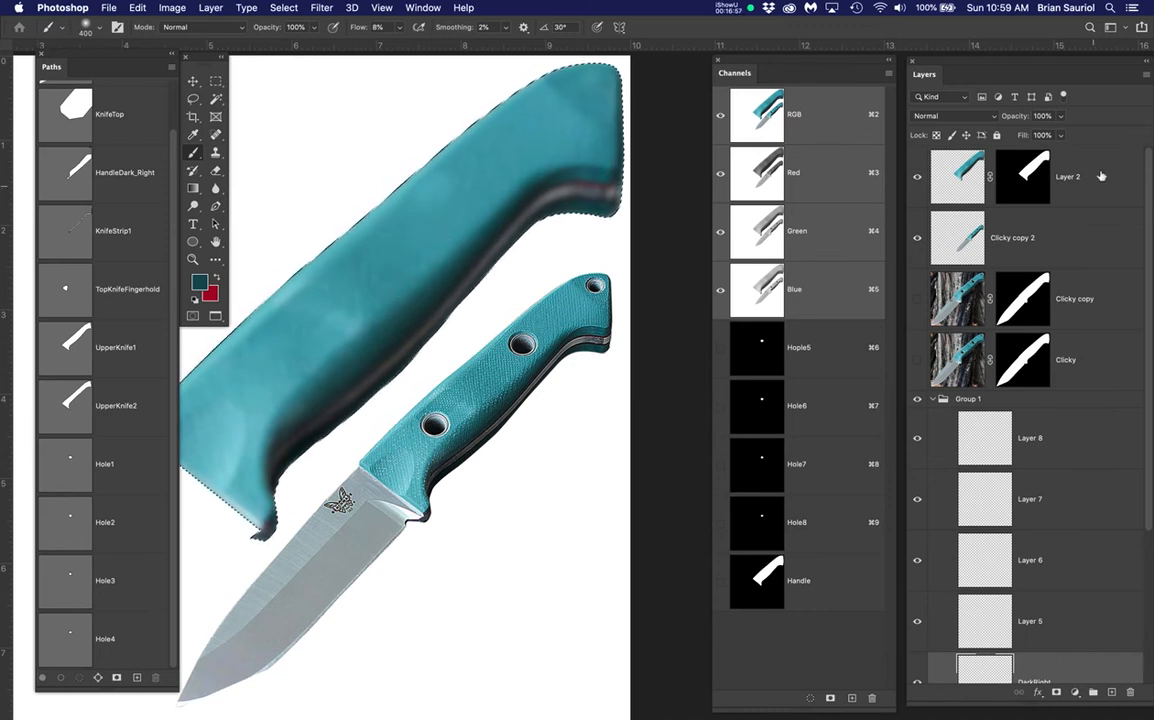
pyautogui.click(917, 177)
pyautogui.click(917, 177)
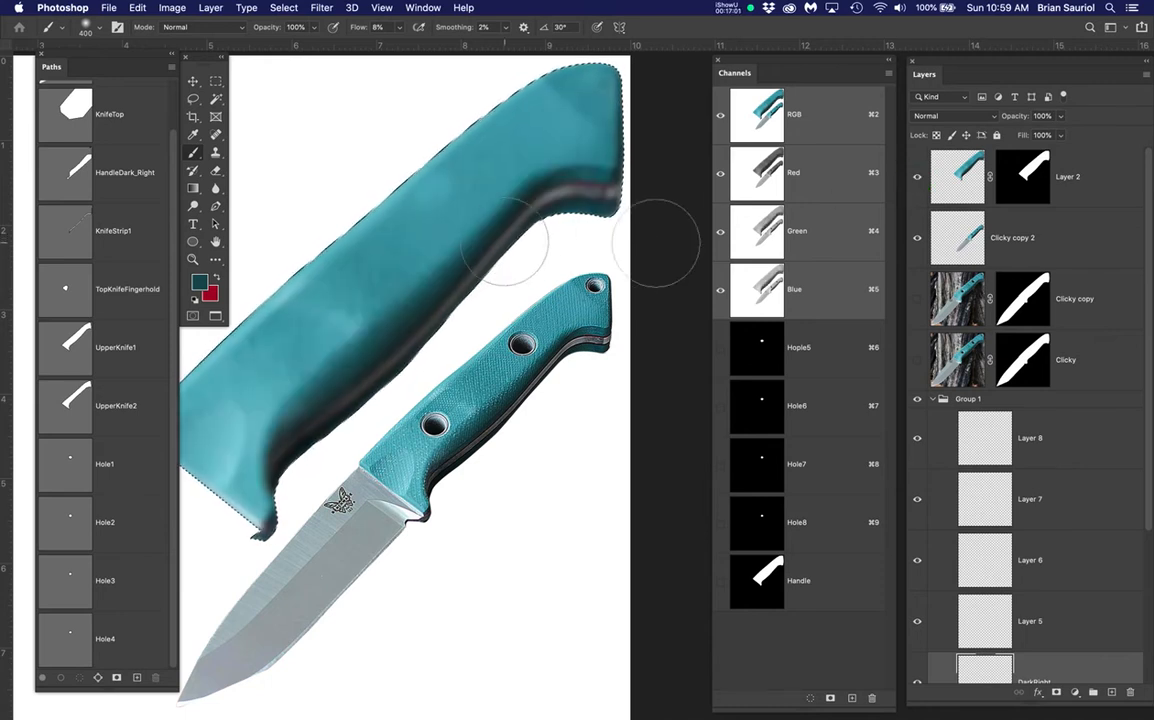
pyautogui.click(917, 177)
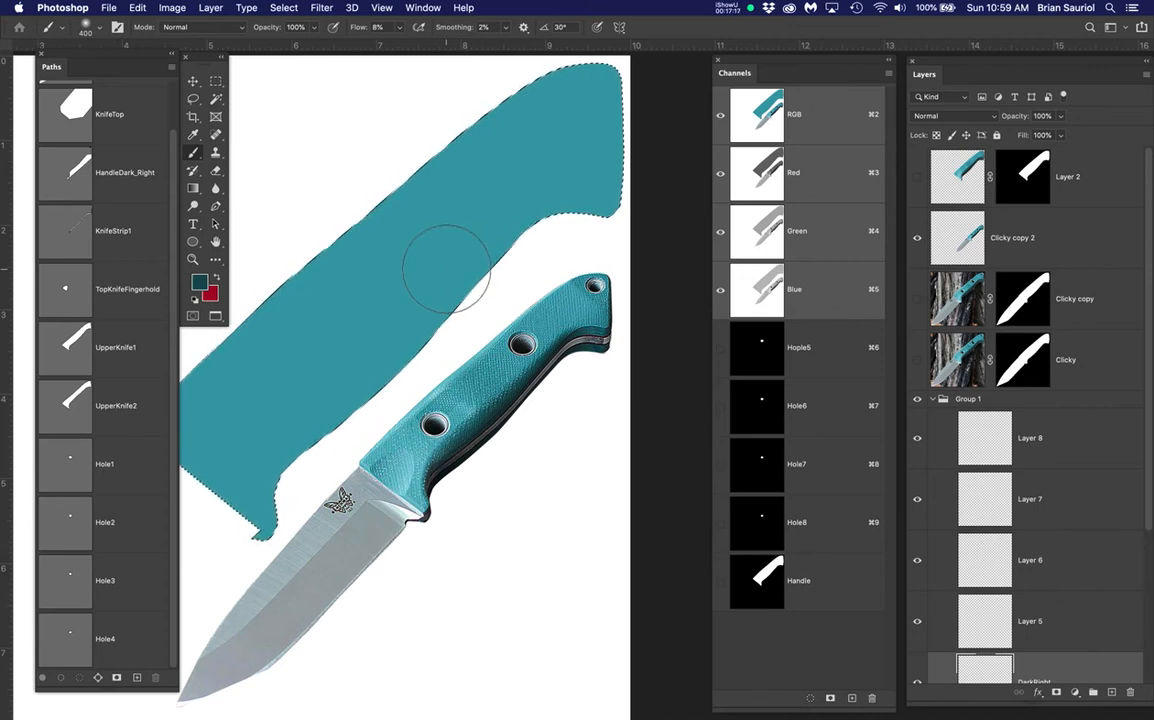
# Hide the HandleFill layer, keeping Clicky copy 2 visible, and show the UpperKnife2 path outline
pyautogui.moveTo(425, 329); pyautogui.dragTo(425, 332)
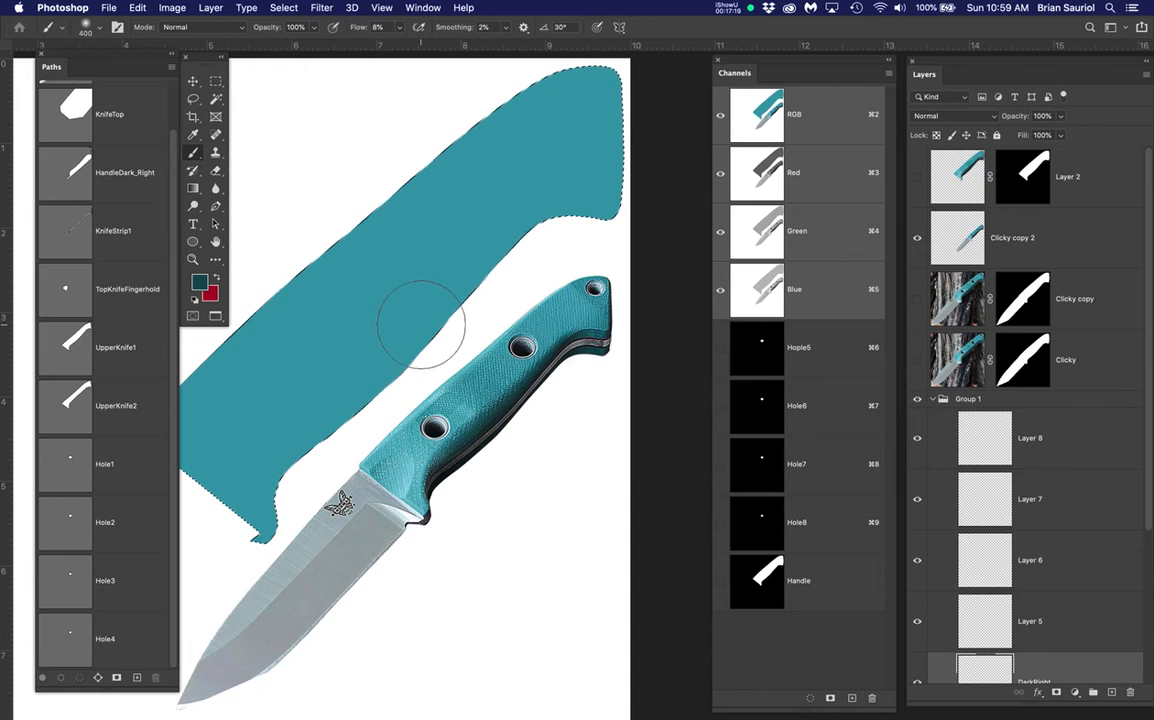
pyautogui.scroll(2, 425, 318)
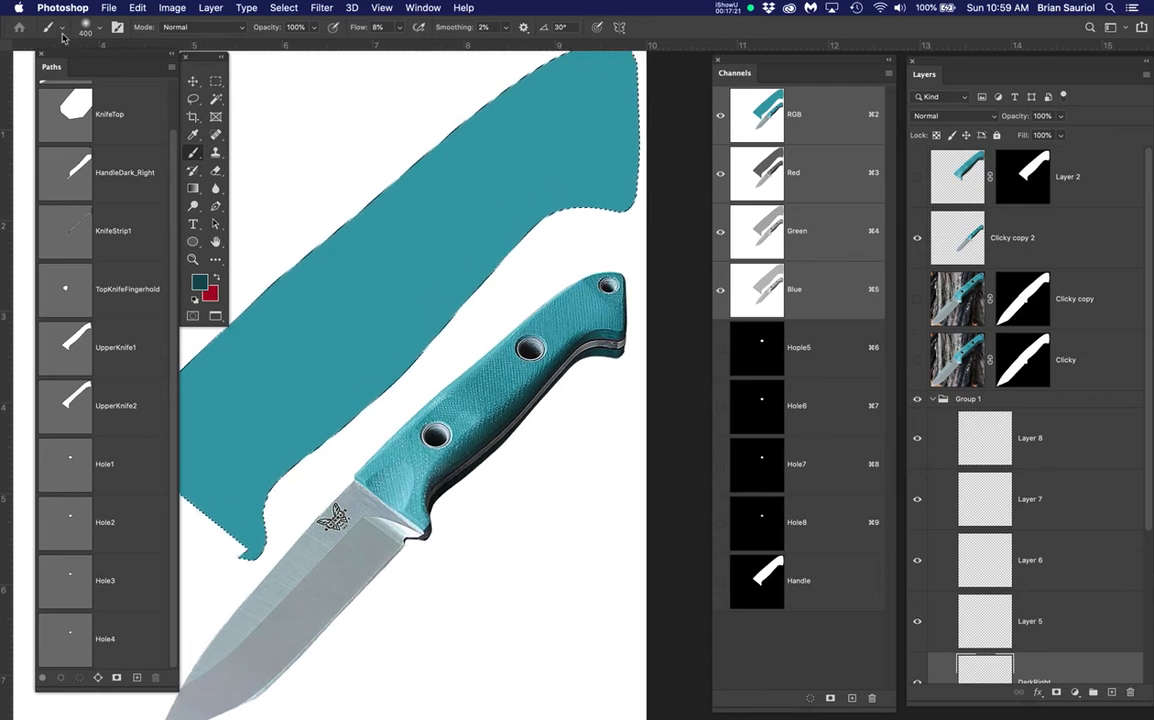
pyautogui.scroll(-3, 350, 260)
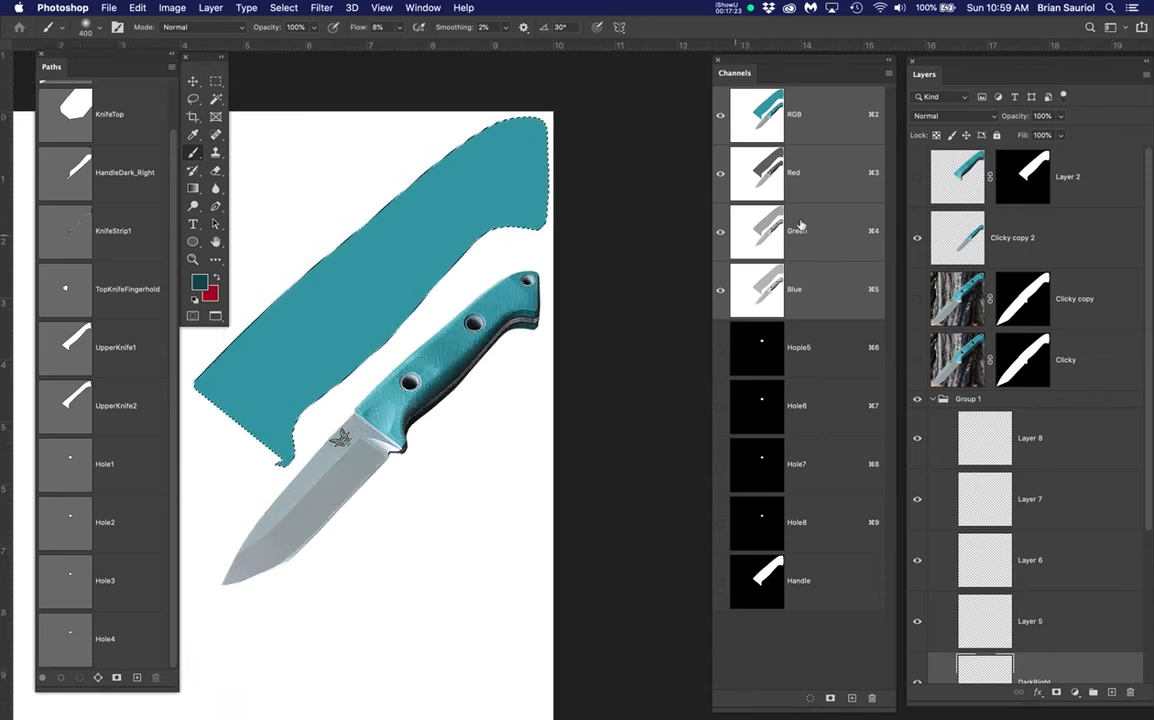
pyautogui.click(918, 239)
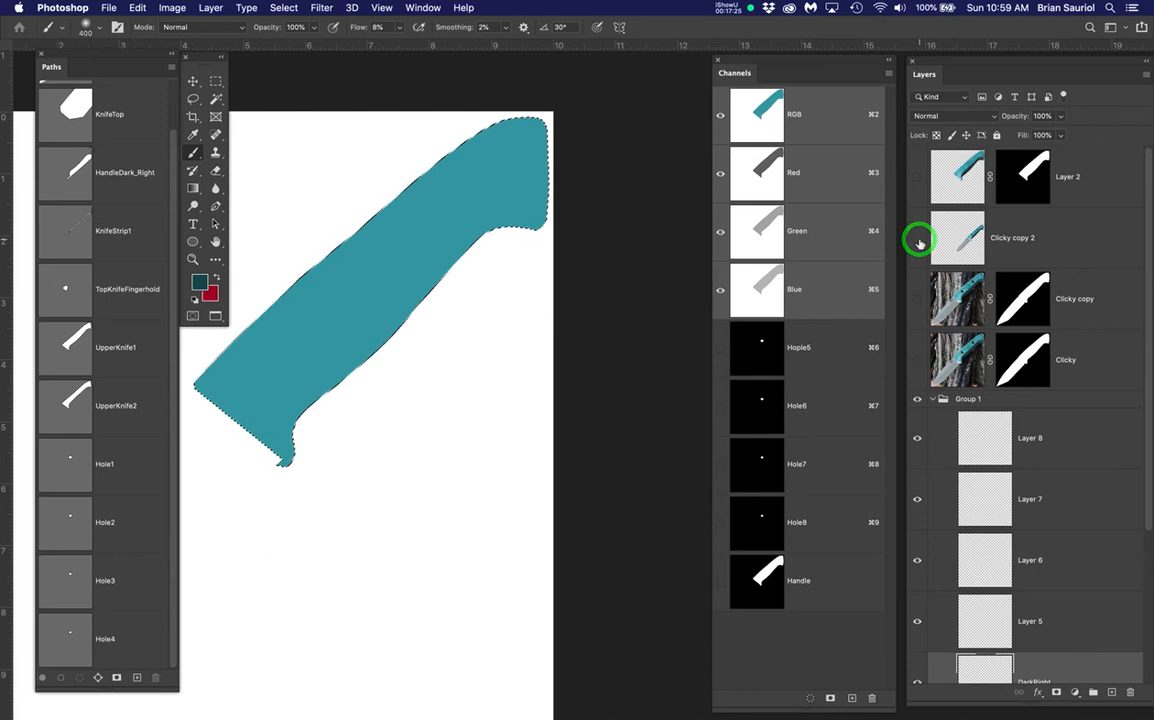
pyautogui.click(918, 239)
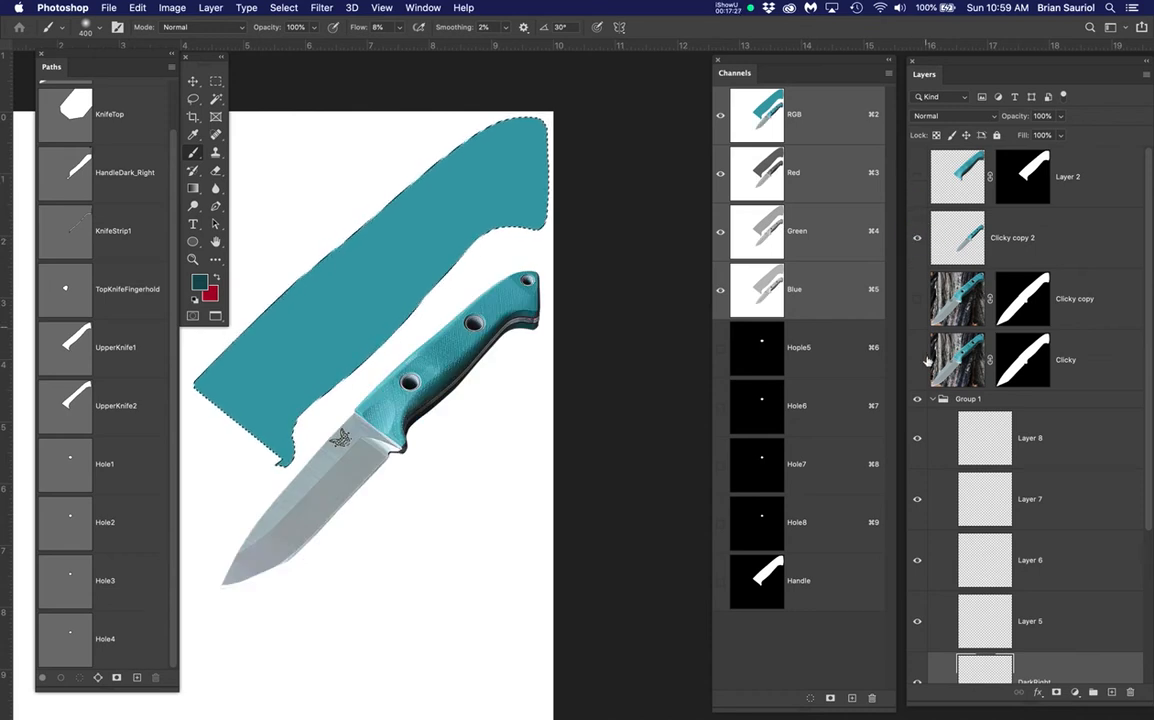
pyautogui.scroll(-3, 990, 505)
pyautogui.click(916, 606)
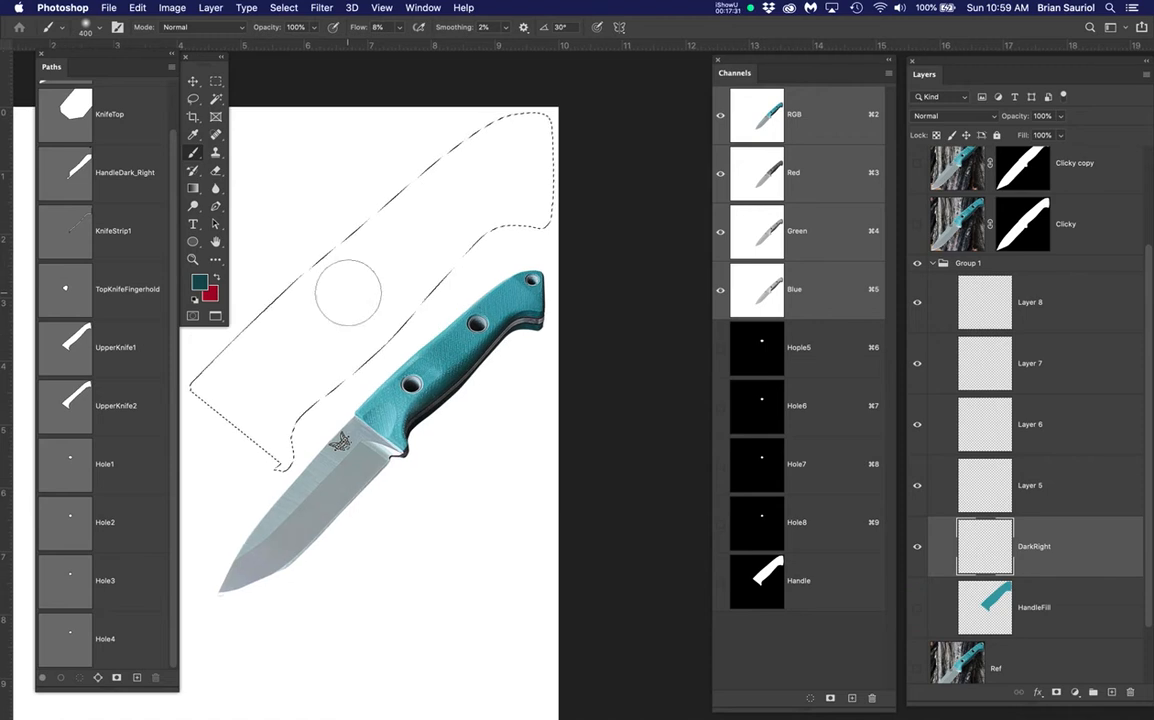
pyautogui.moveTo(433, 304); pyautogui.dragTo(492, 340)
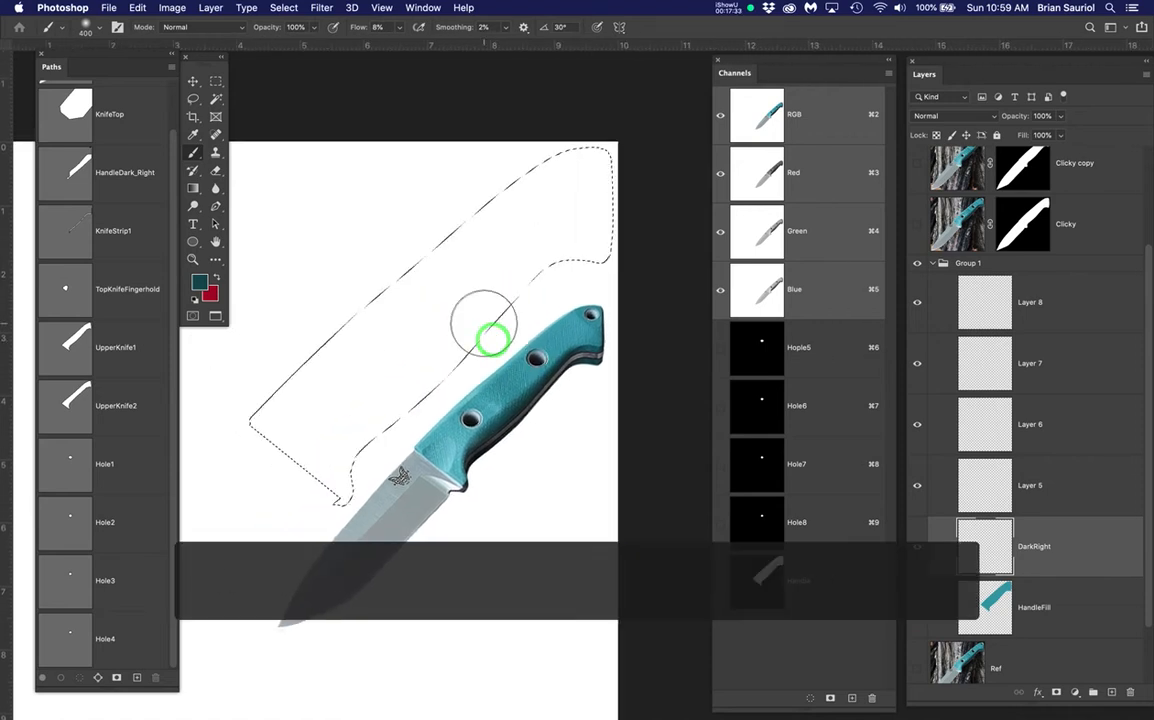
pyautogui.scroll(2, 484, 323)
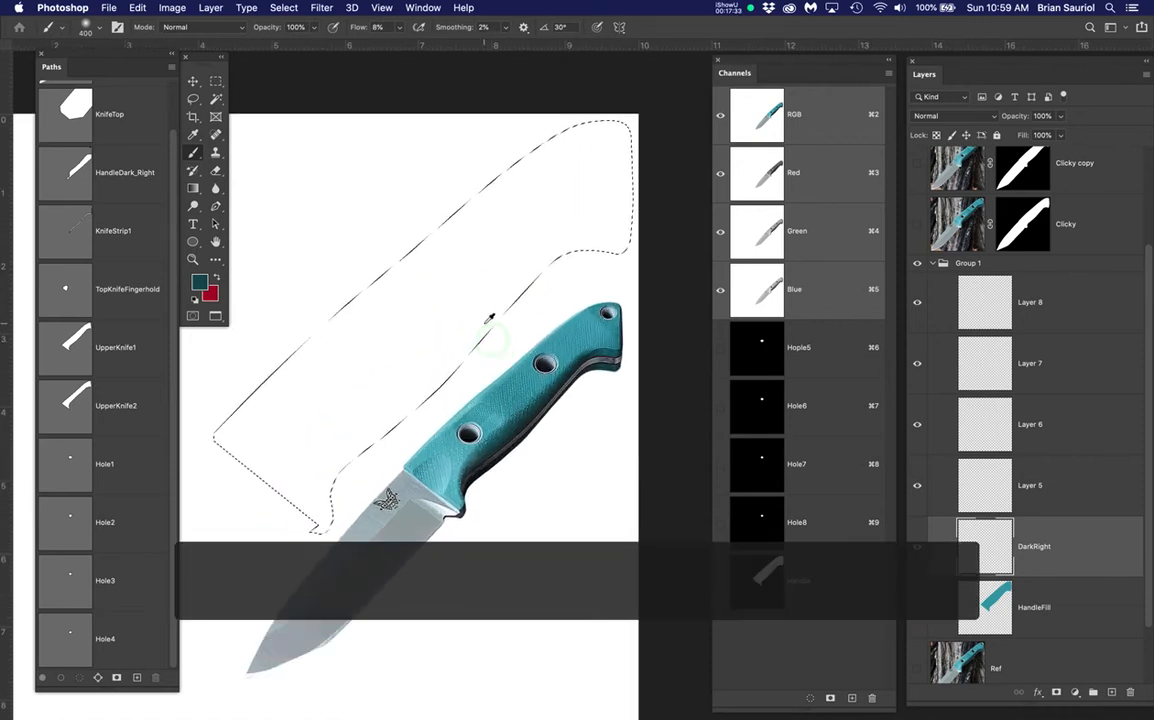
pyautogui.click(71, 401)
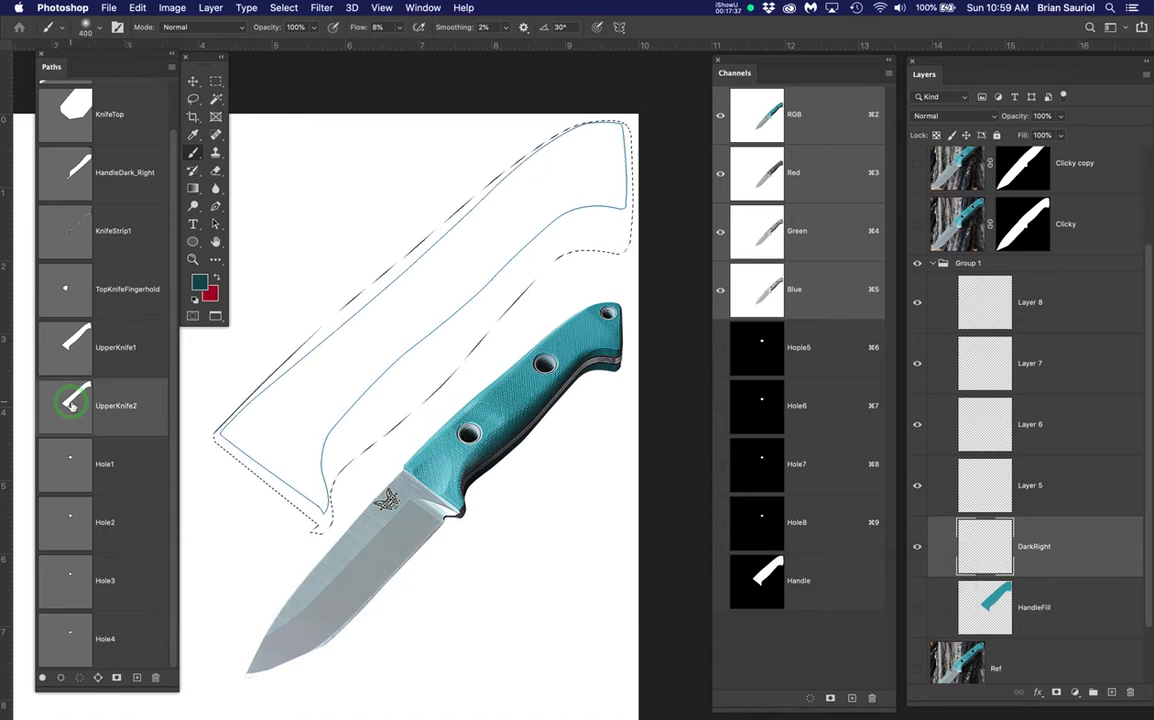
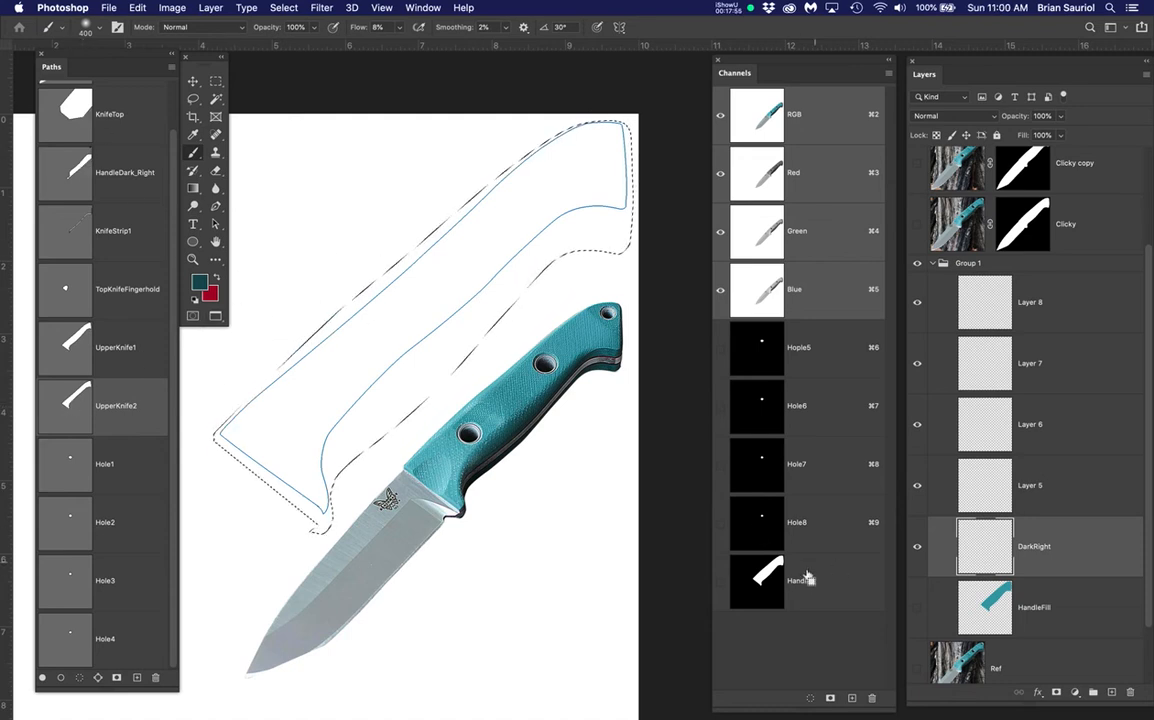
# Load the Handle channel and UpperKnife2 path as a selection, then show the teal HandleFill layer
pyautogui.keyDown('super'); pyautogui.click(767, 583); pyautogui.keyUp('super')
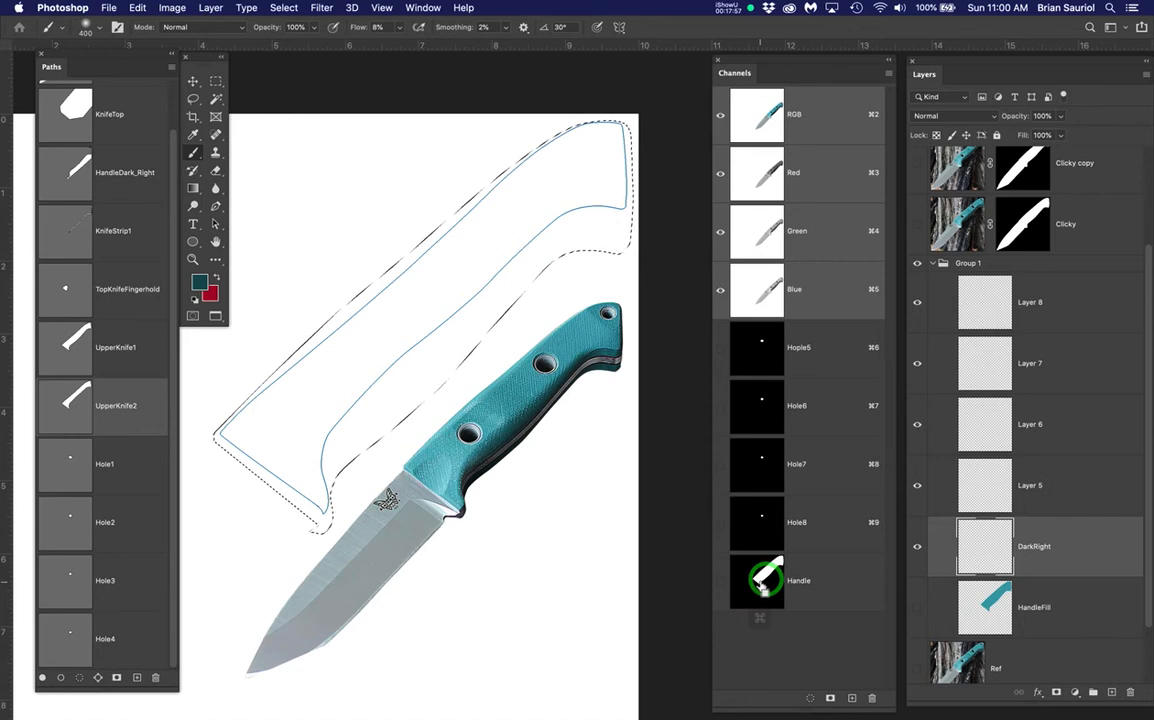
pyautogui.keyDown('super'); pyautogui.click(66, 405); pyautogui.keyUp('super')
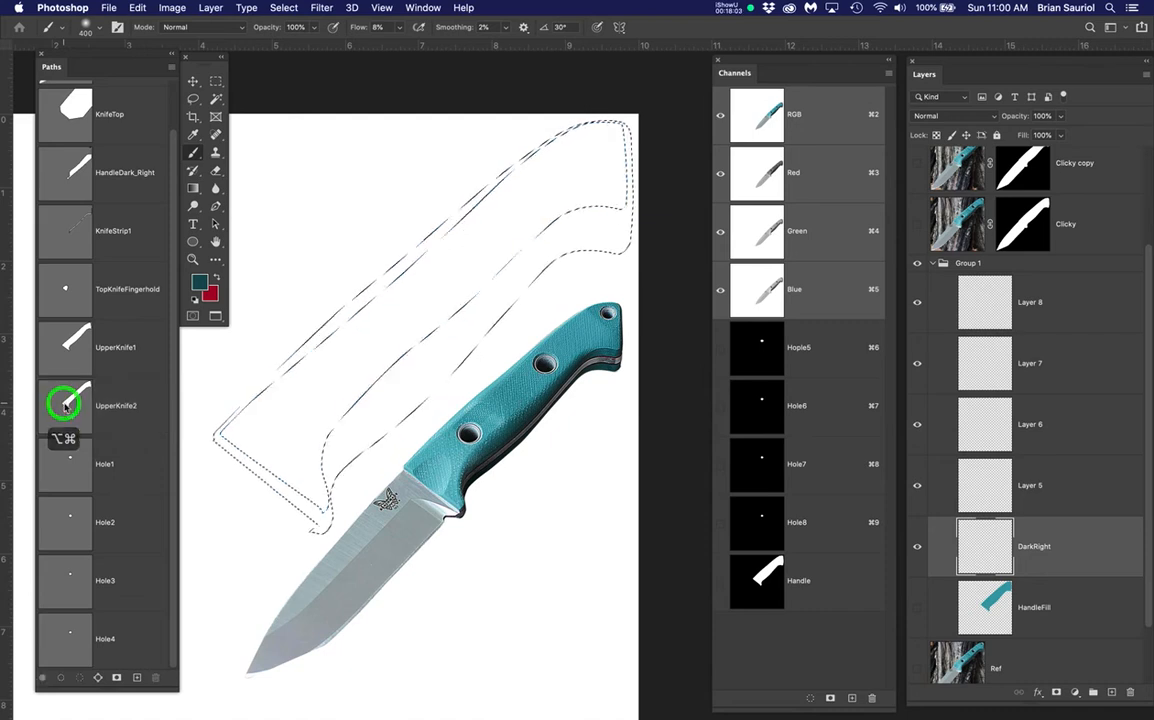
pyautogui.scroll(-1, 510, 245)
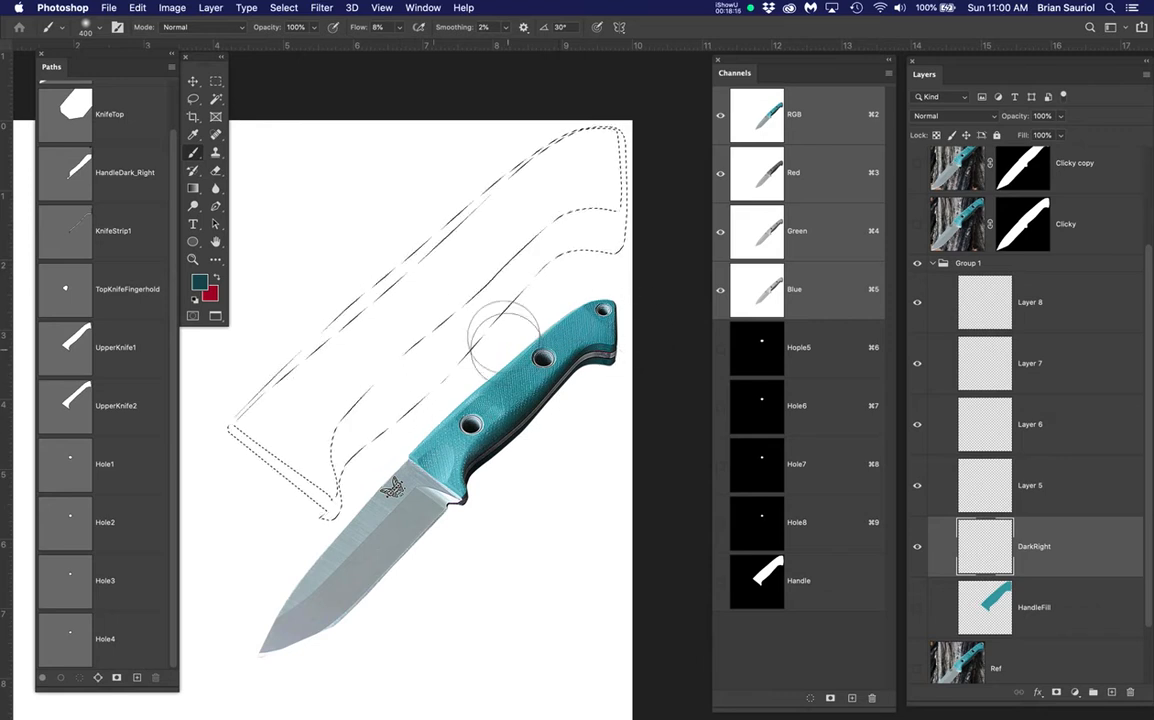
pyautogui.moveTo(505, 338); pyautogui.dragTo(526, 293)
pyautogui.scroll(2, 477, 319)
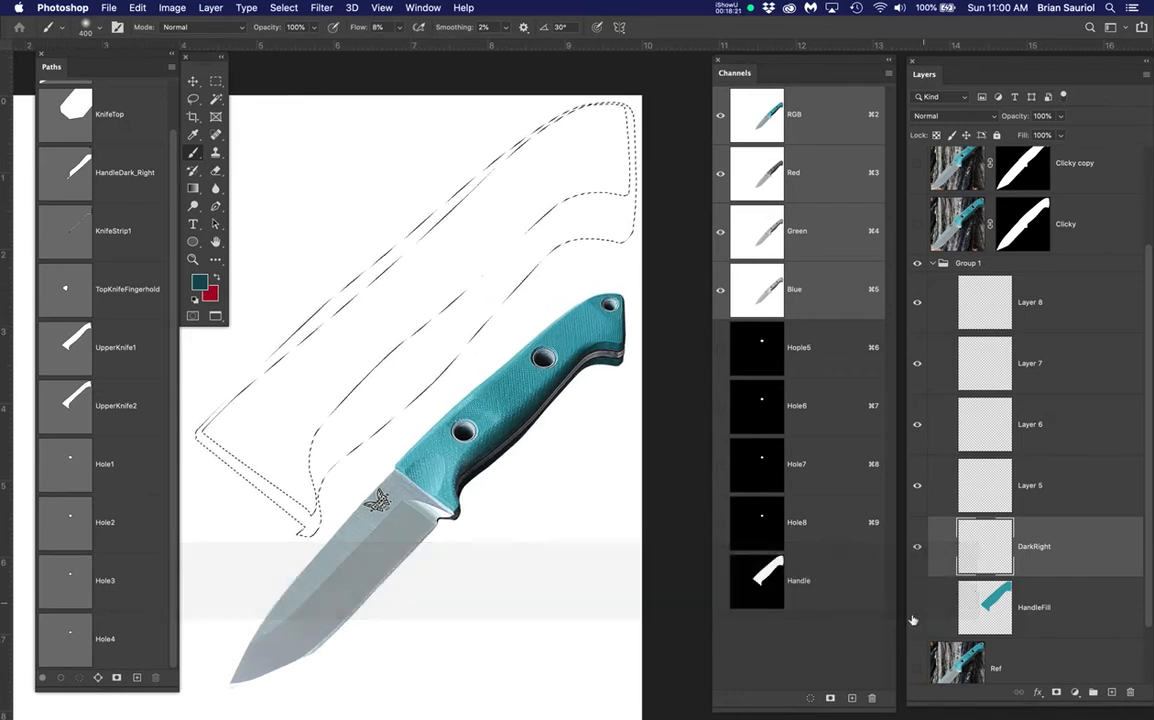
pyautogui.click(915, 610)
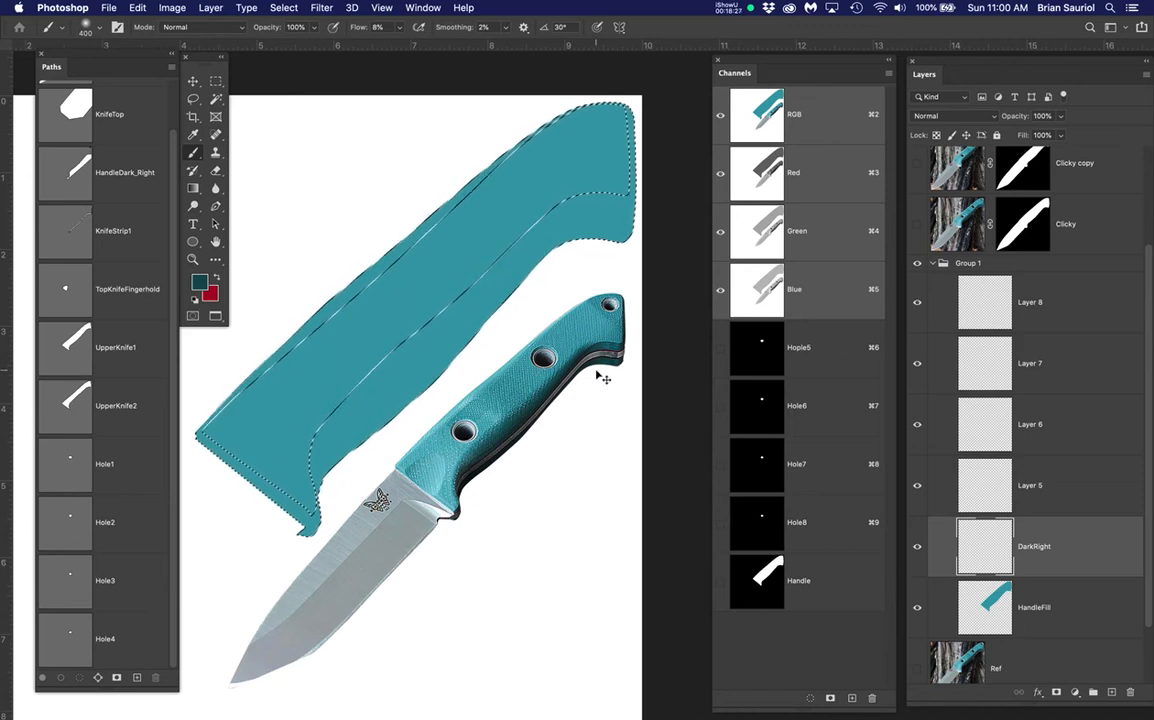
# Hide the selection edges and set a 600 px soft brush with 0% hardness
pyautogui.press('super+h')
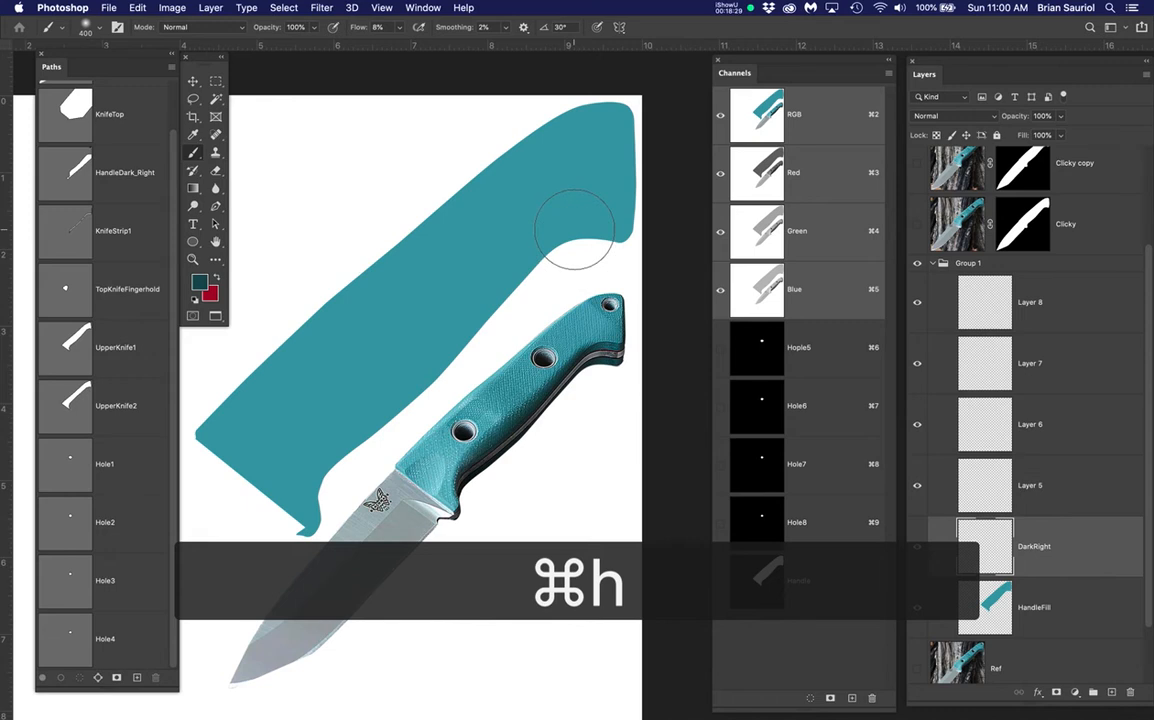
pyautogui.press(']')
pyautogui.press(']')
pyautogui.press(']')
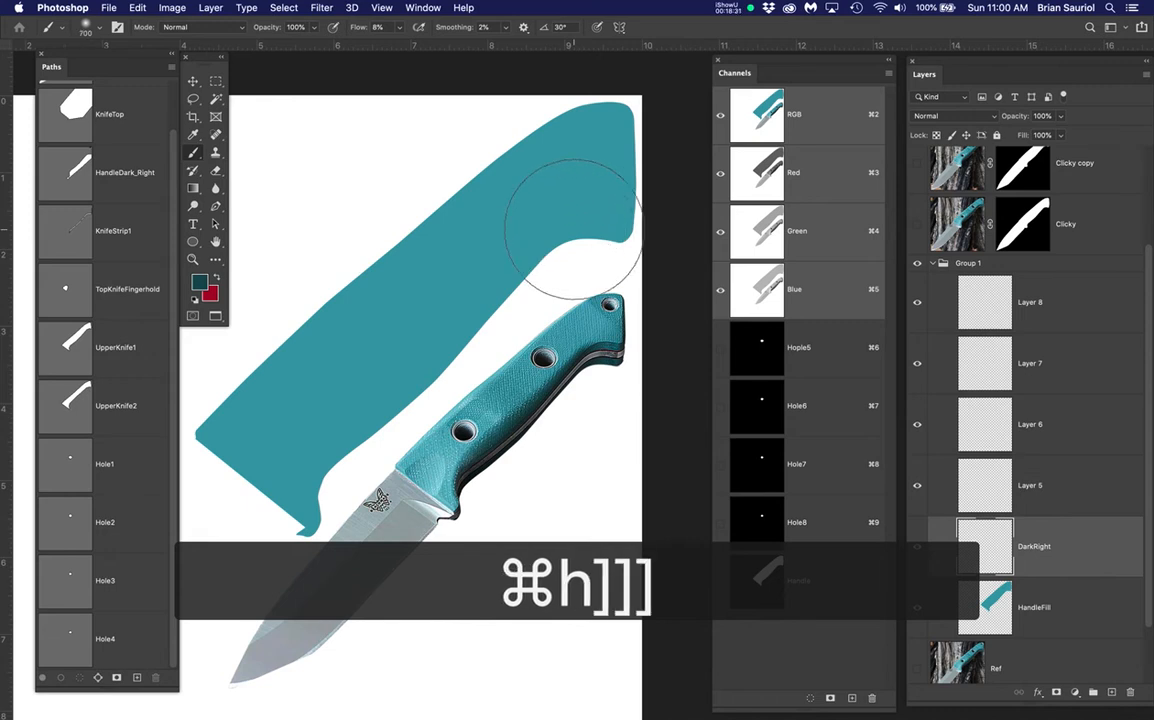
pyautogui.press('[')
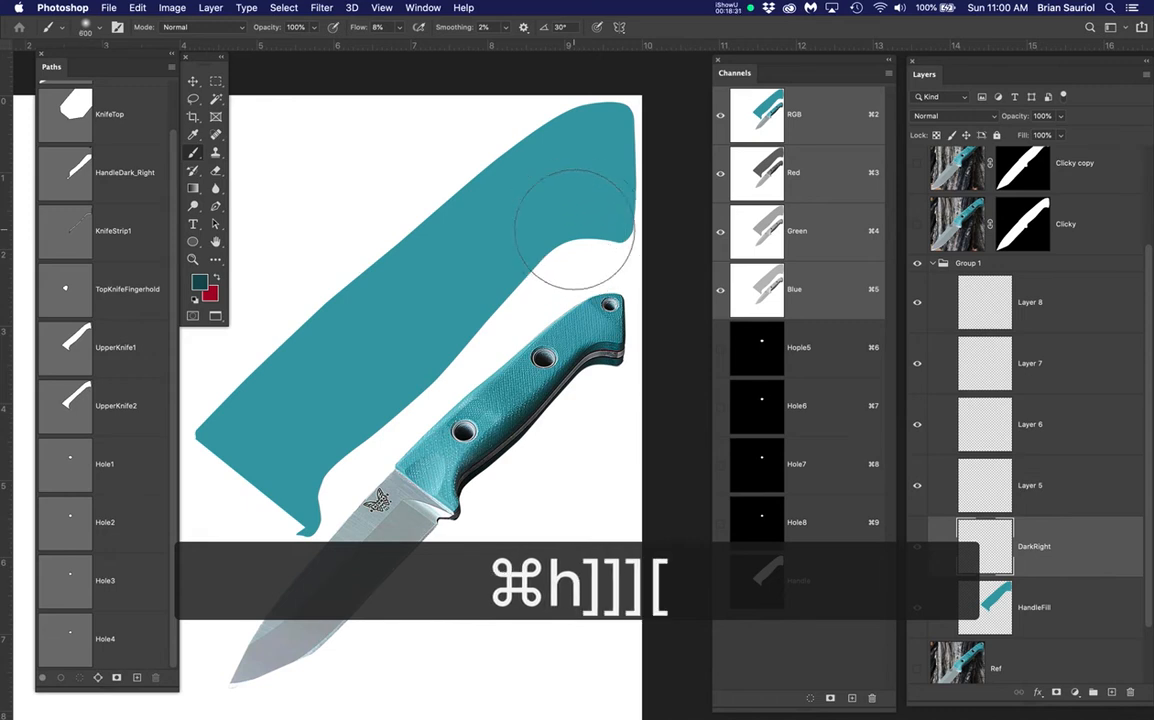
pyautogui.click(377, 27)
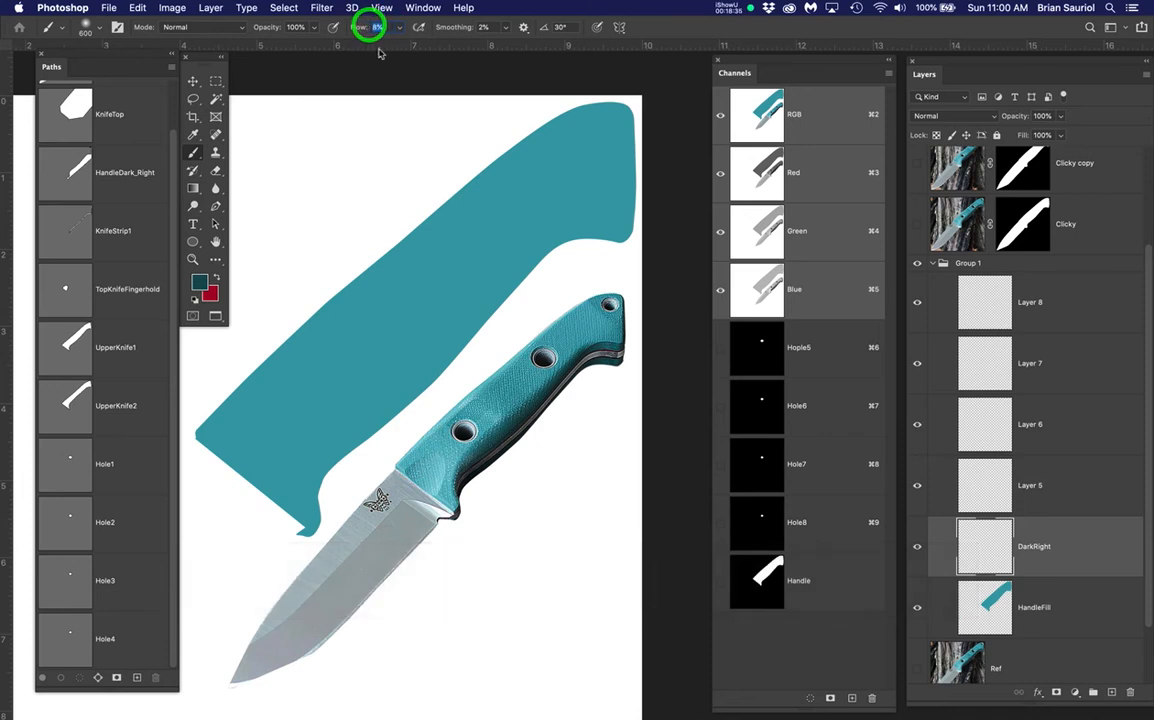
pyautogui.rightClick(469, 259)
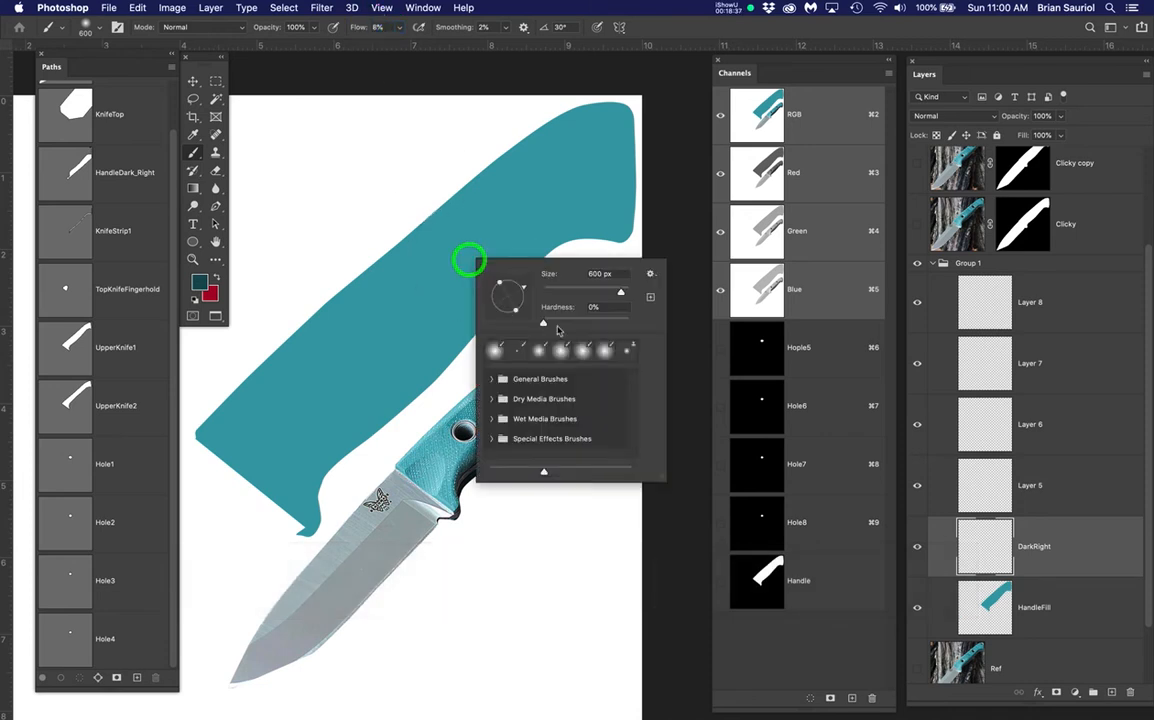
pyautogui.moveTo(545, 327); pyautogui.dragTo(548, 327)
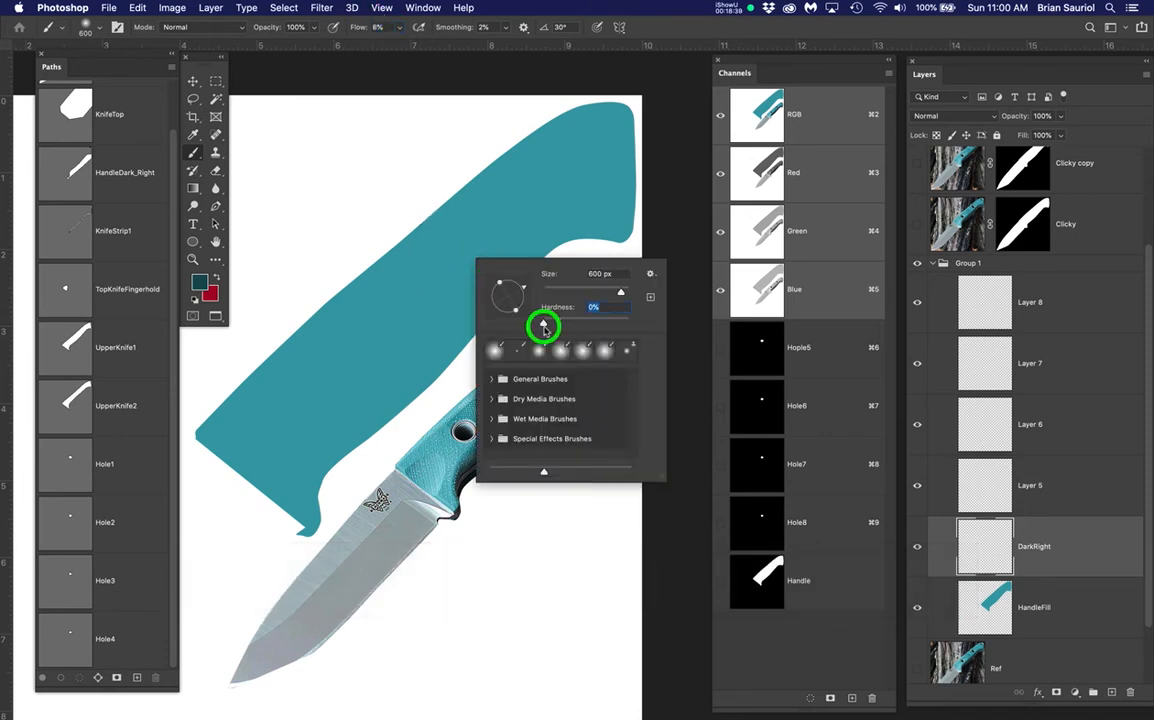
pyautogui.click(348, 25)
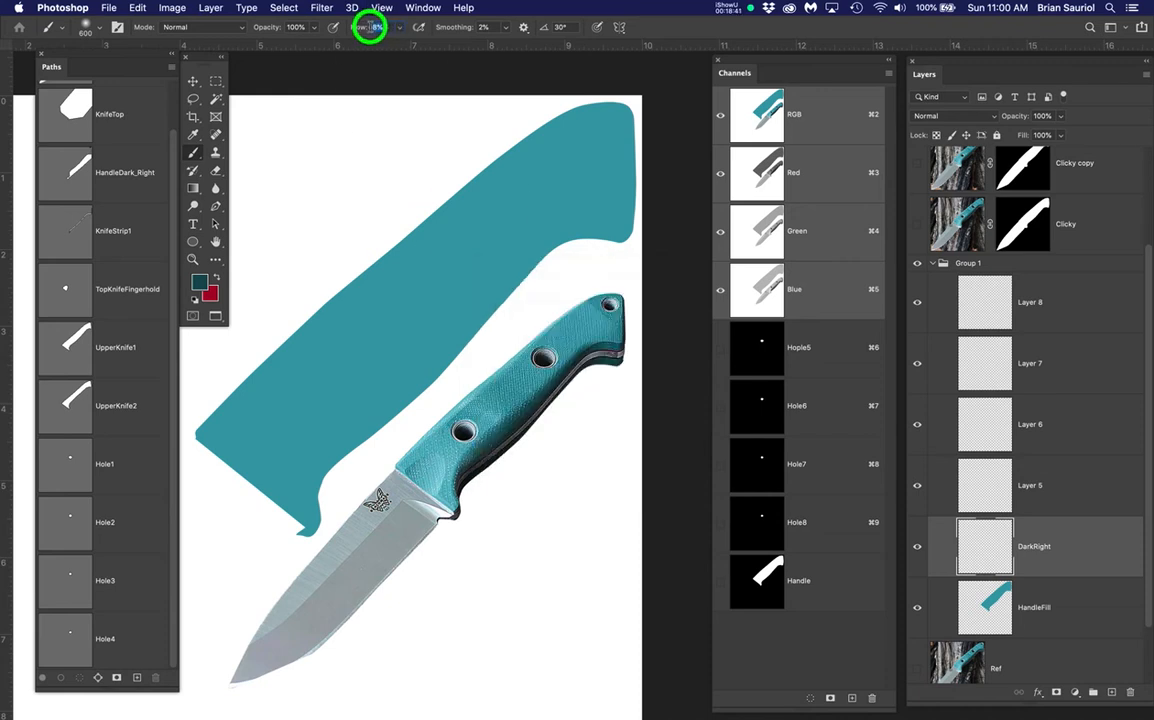
pyautogui.rightClick(451, 247)
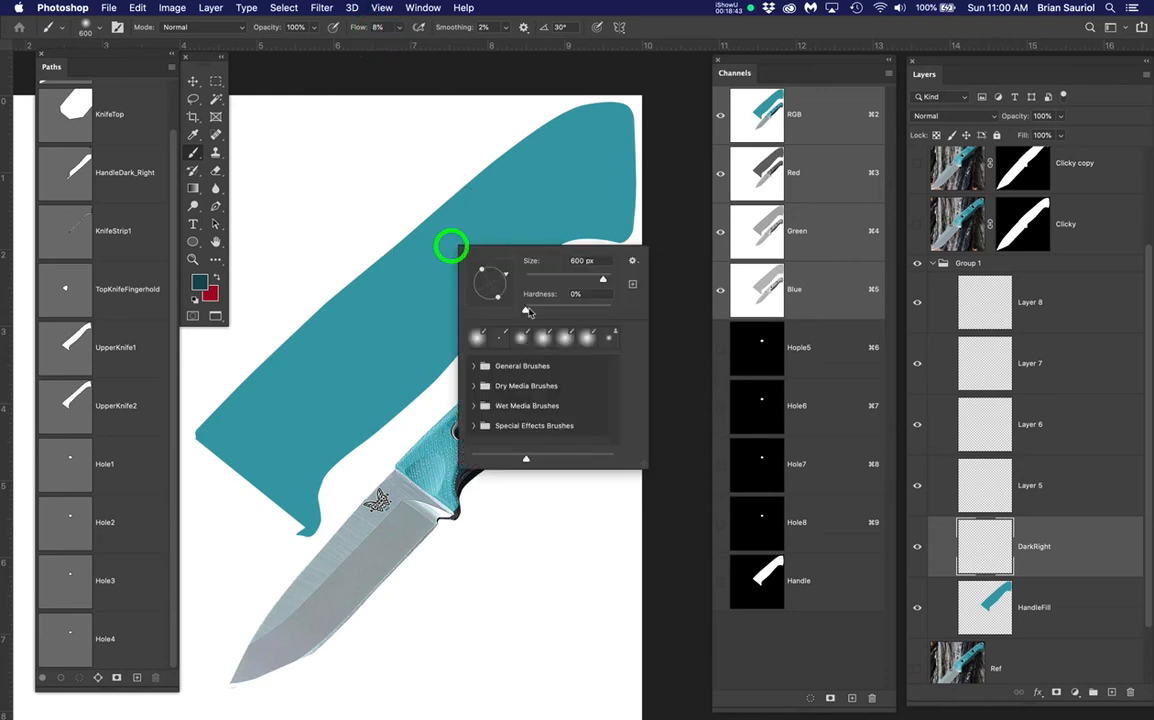
pyautogui.click(520, 310)
pyautogui.press('Return')
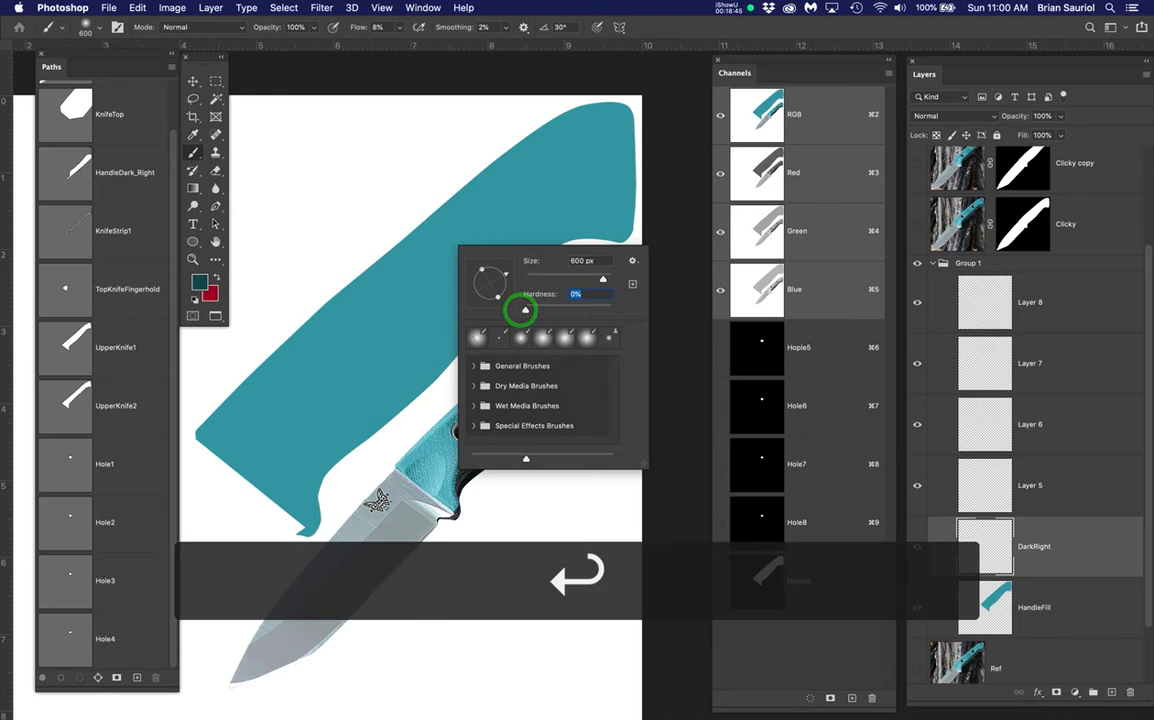
# Paint dark teal shading along the shape's lower right side on DarkRight
pyautogui.moveTo(625, 230)
pyautogui.mouseDown()
pyautogui.moveTo(641, 180)
pyautogui.moveTo(528, 282)
pyautogui.moveTo(512, 264)
pyautogui.moveTo(463, 323)
pyautogui.moveTo(509, 263)
pyautogui.moveTo(427, 388)
pyautogui.moveTo(350, 425)
pyautogui.moveTo(337, 464)
pyautogui.moveTo(312, 485)
pyautogui.moveTo(529, 262)
pyautogui.moveTo(602, 211)
pyautogui.moveTo(618, 241)
pyautogui.moveTo(642, 170)
pyautogui.moveTo(566, 272)
pyautogui.moveTo(478, 359)
pyautogui.moveTo(360, 438)
pyautogui.moveTo(291, 514)
pyautogui.moveTo(229, 491)
pyautogui.moveTo(332, 499)
pyautogui.moveTo(500, 295)
pyautogui.moveTo(585, 206)
pyautogui.moveTo(640, 176)
pyautogui.moveTo(632, 165)
pyautogui.moveTo(559, 280)
pyautogui.moveTo(385, 437)
pyautogui.mouseUp()
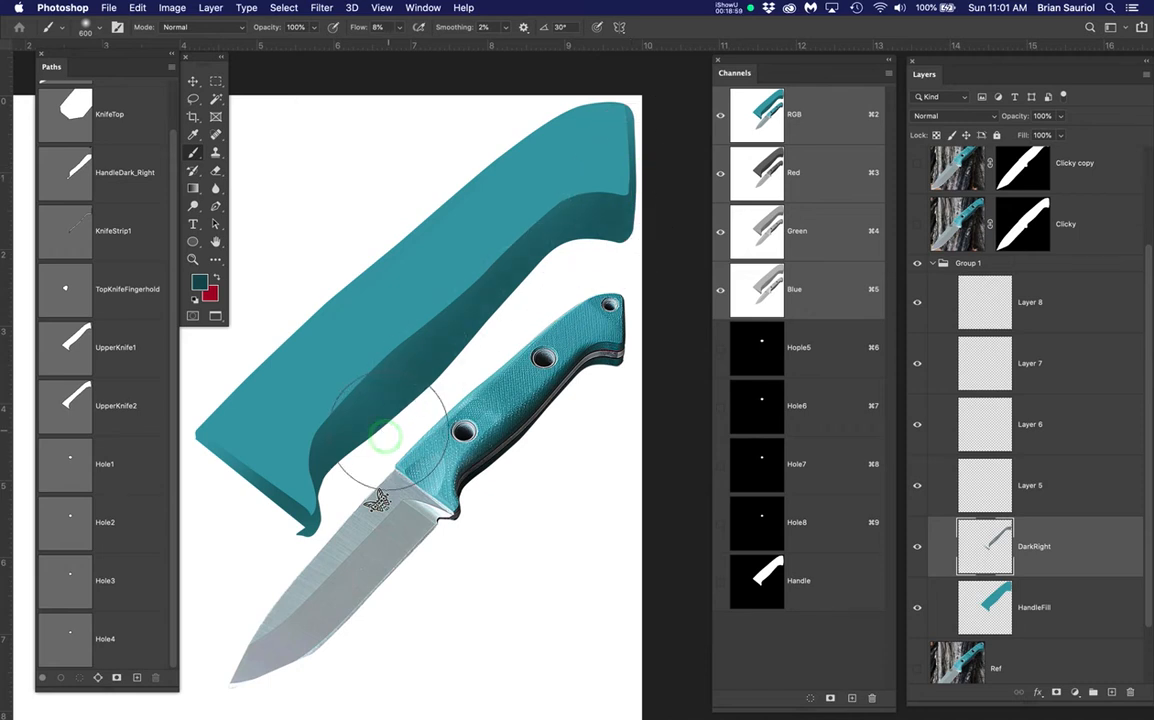
pyautogui.scroll(2, 496, 399)
pyautogui.scroll(2, 502, 390)
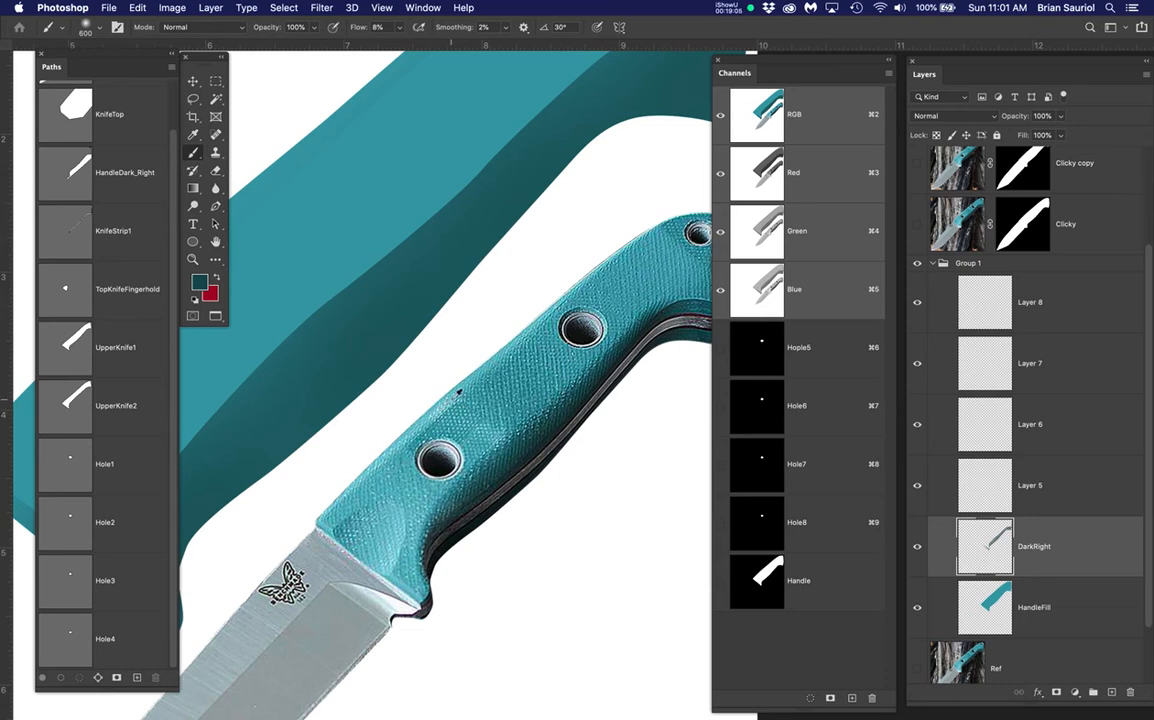
pyautogui.scroll(-4, 458, 392)
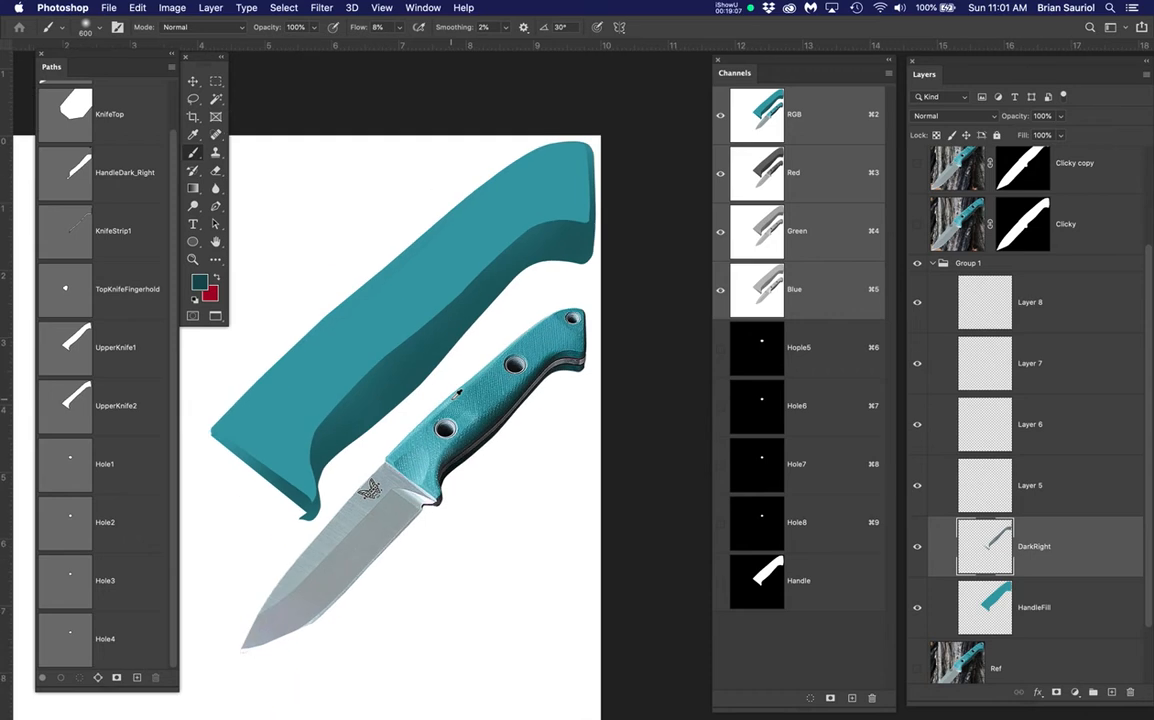
# Rename Layer 5 to 'LightTopHandle'
pyautogui.doubleClick(1030, 486)
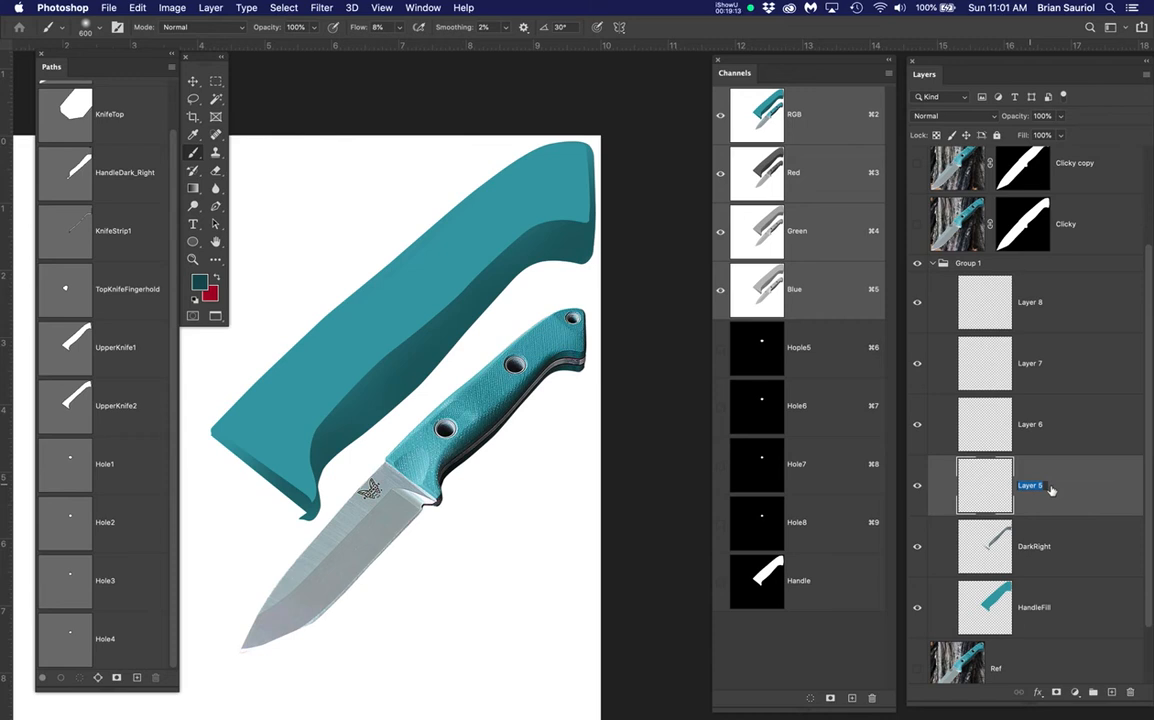
pyautogui.write('Li')
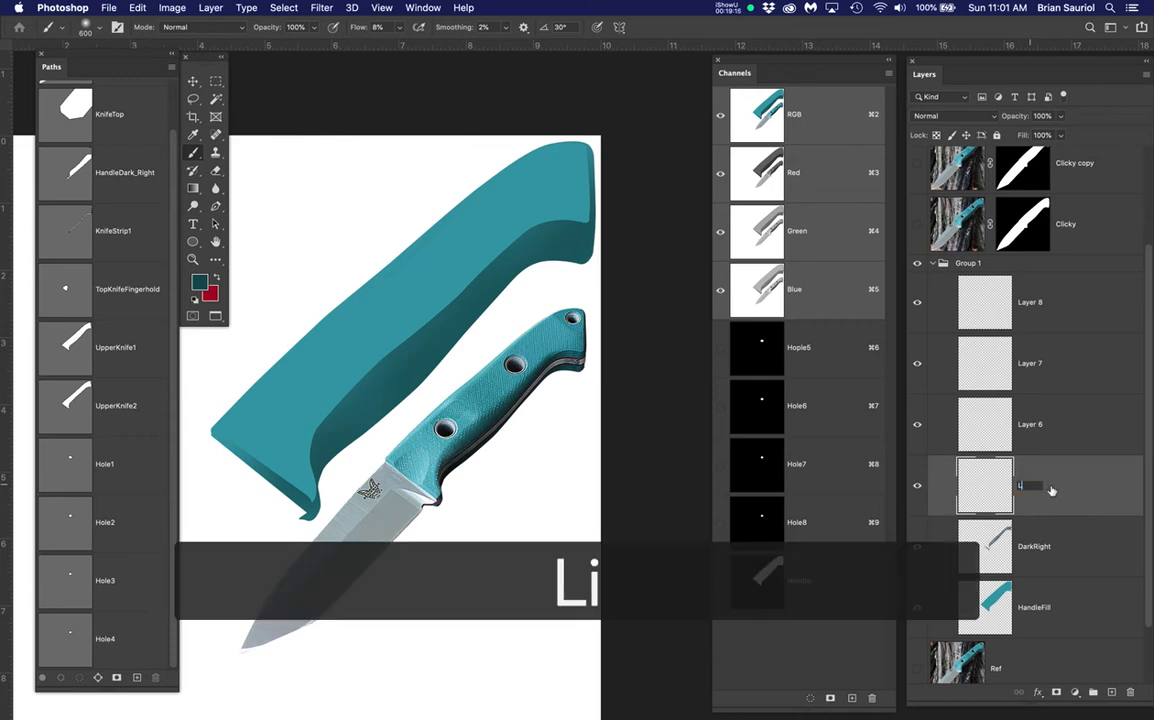
pyautogui.write('ghtT')
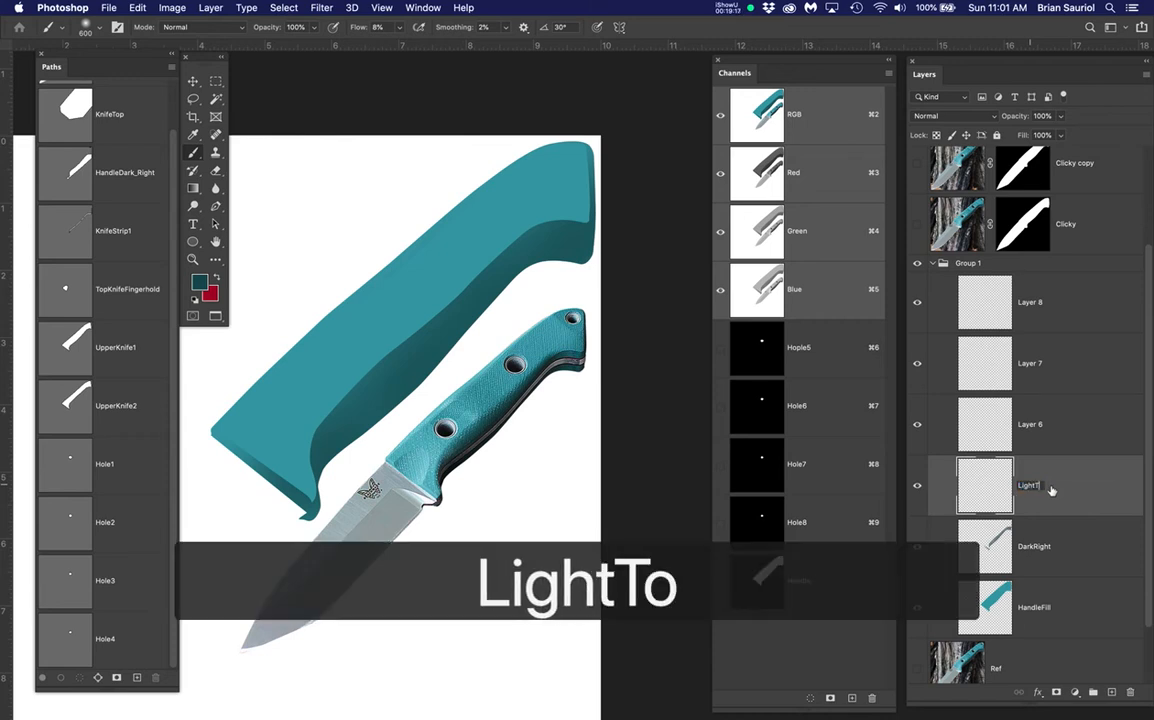
pyautogui.write('opHandle')
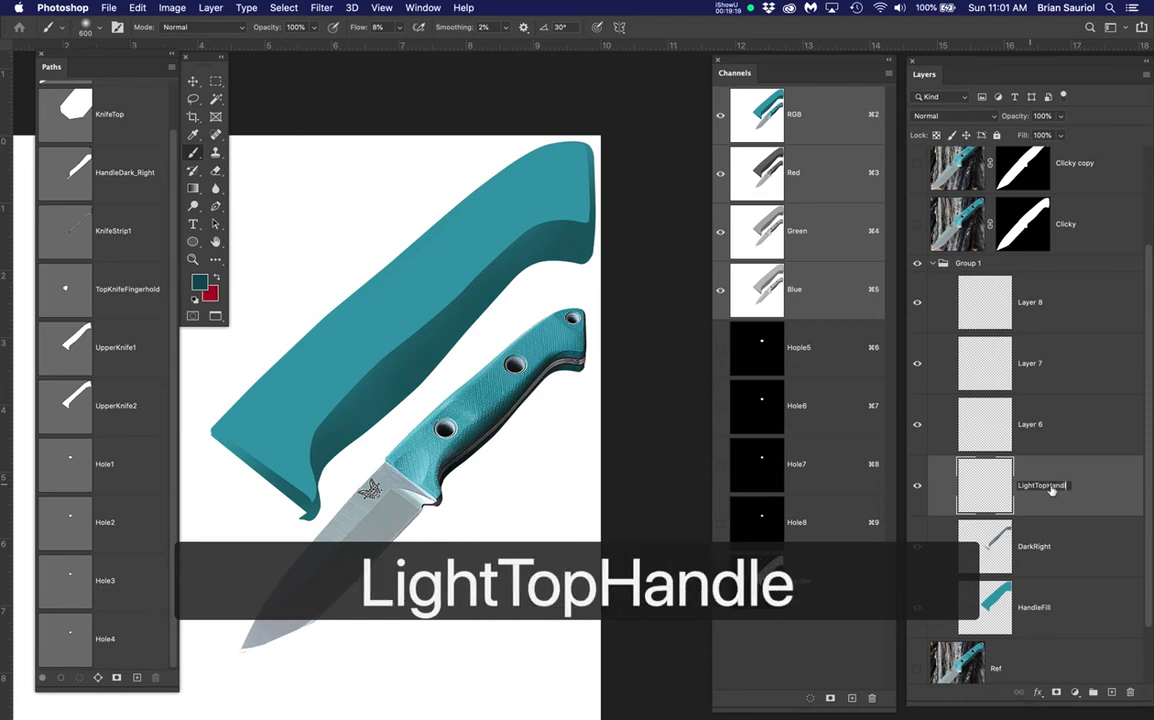
pyautogui.press('Return')
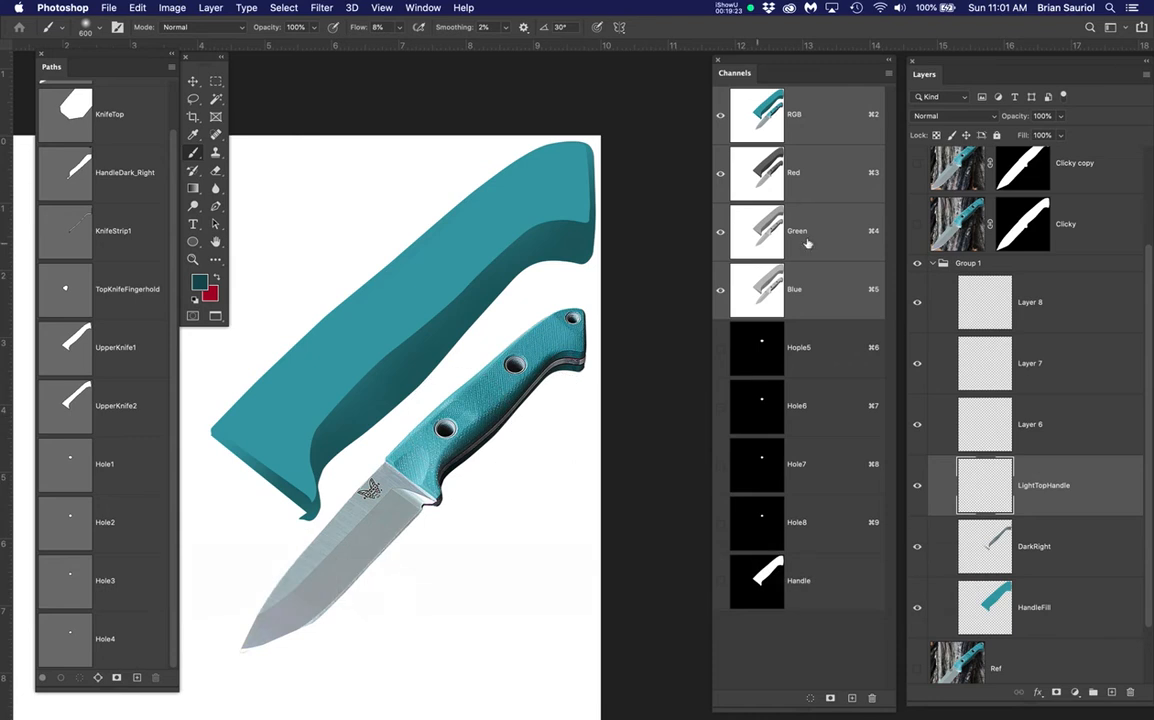
# Show Layer 2, sample a light teal from it and pick an even lighter teal
pyautogui.scroll(3, 965, 277)
pyautogui.click(917, 178)
pyautogui.scroll(5, 346, 302)
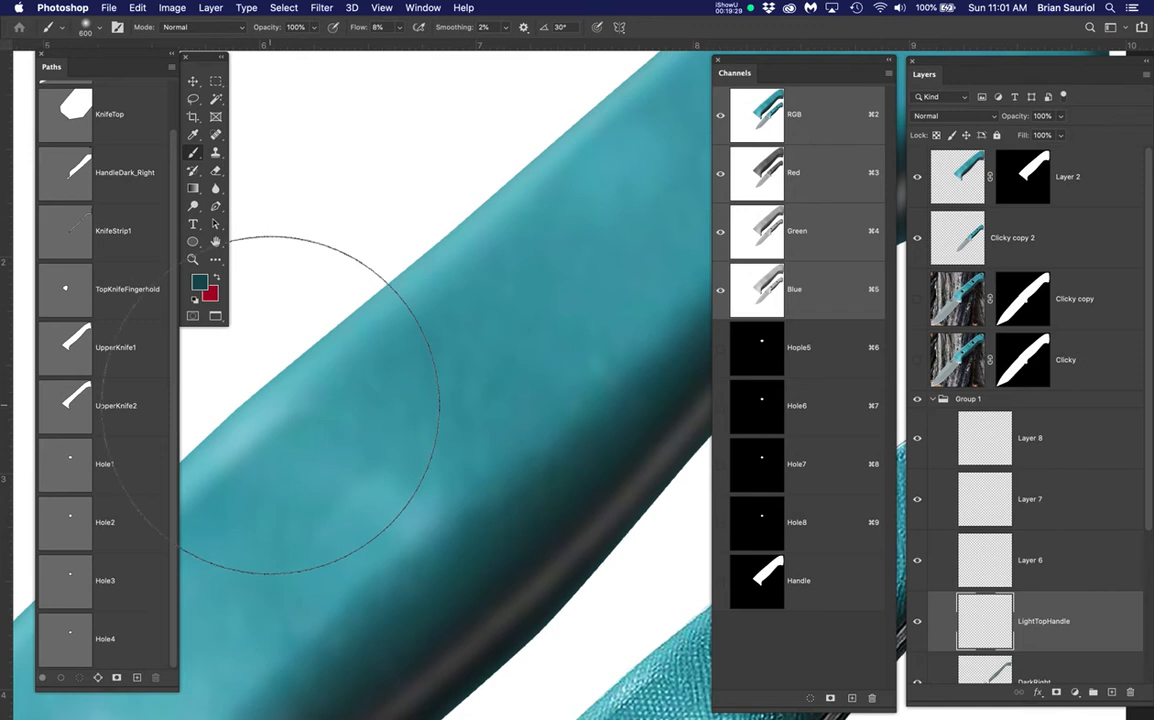
pyautogui.keyDown('alt'); pyautogui.click(270, 408); pyautogui.keyUp('alt')
pyautogui.click(200, 283)
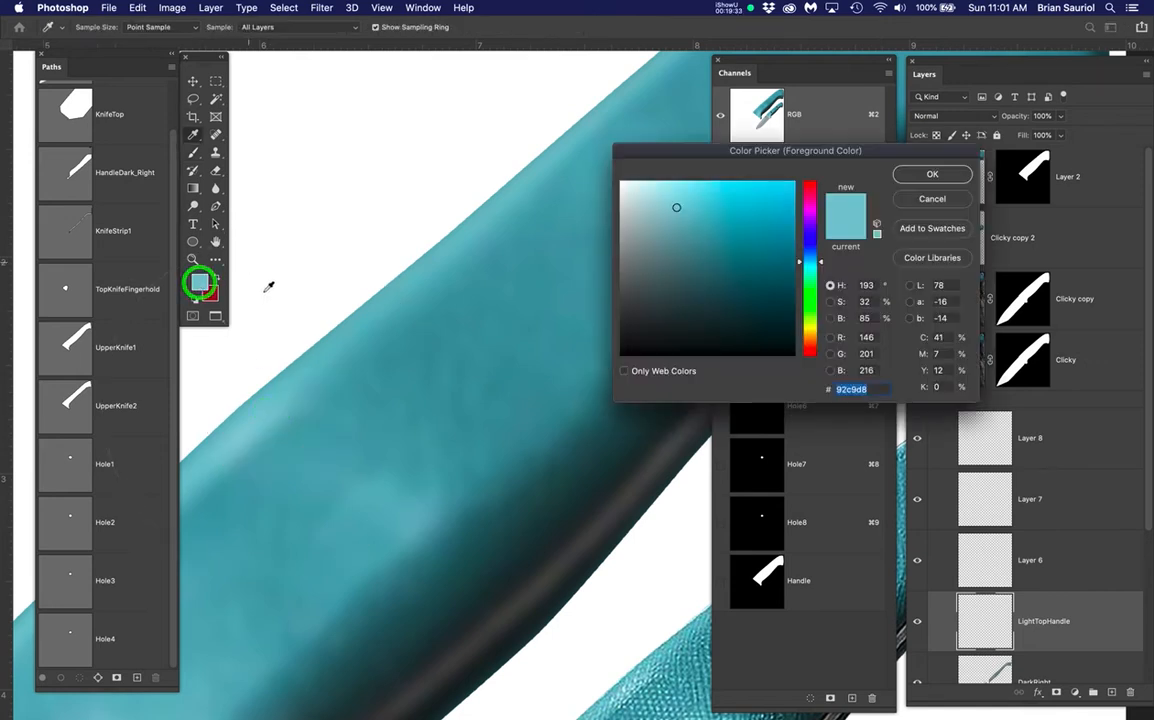
pyautogui.moveTo(681, 204); pyautogui.dragTo(662, 194)
pyautogui.click(940, 174)
pyautogui.press('b')
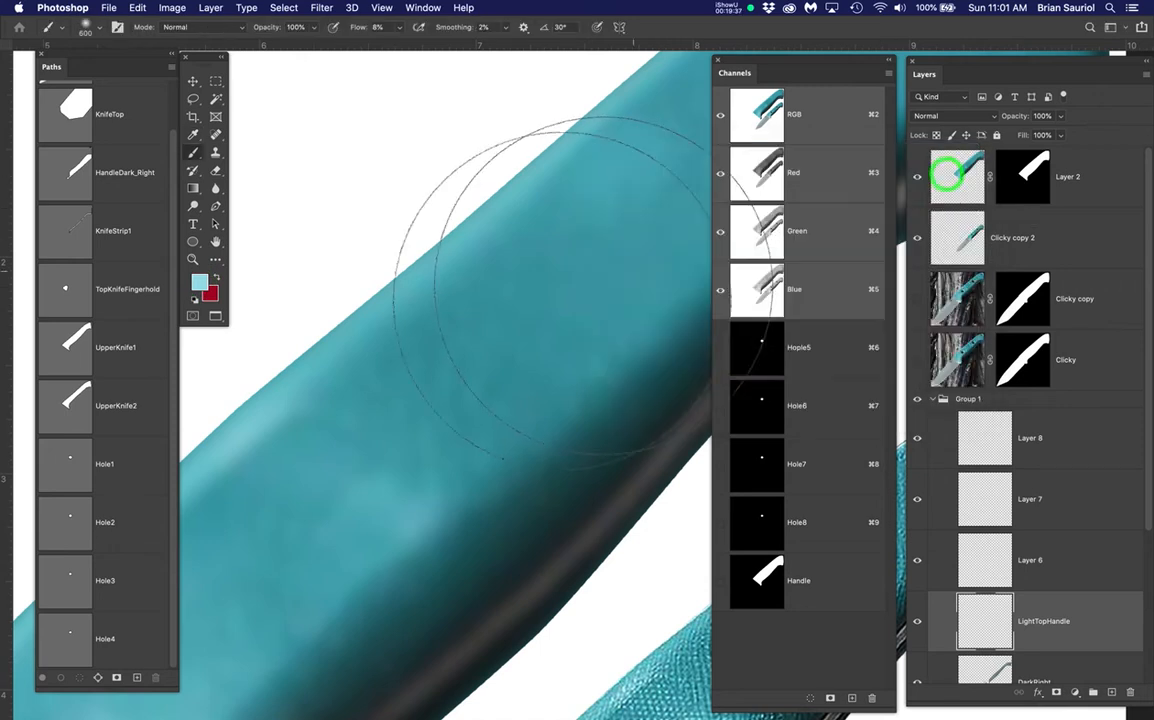
# Hide Layer 2 and paint a light highlight along the handle's upper-left edge
pyautogui.press('super+0')
pyautogui.moveTo(554, 335); pyautogui.dragTo(476, 361)
pyautogui.click(917, 176)
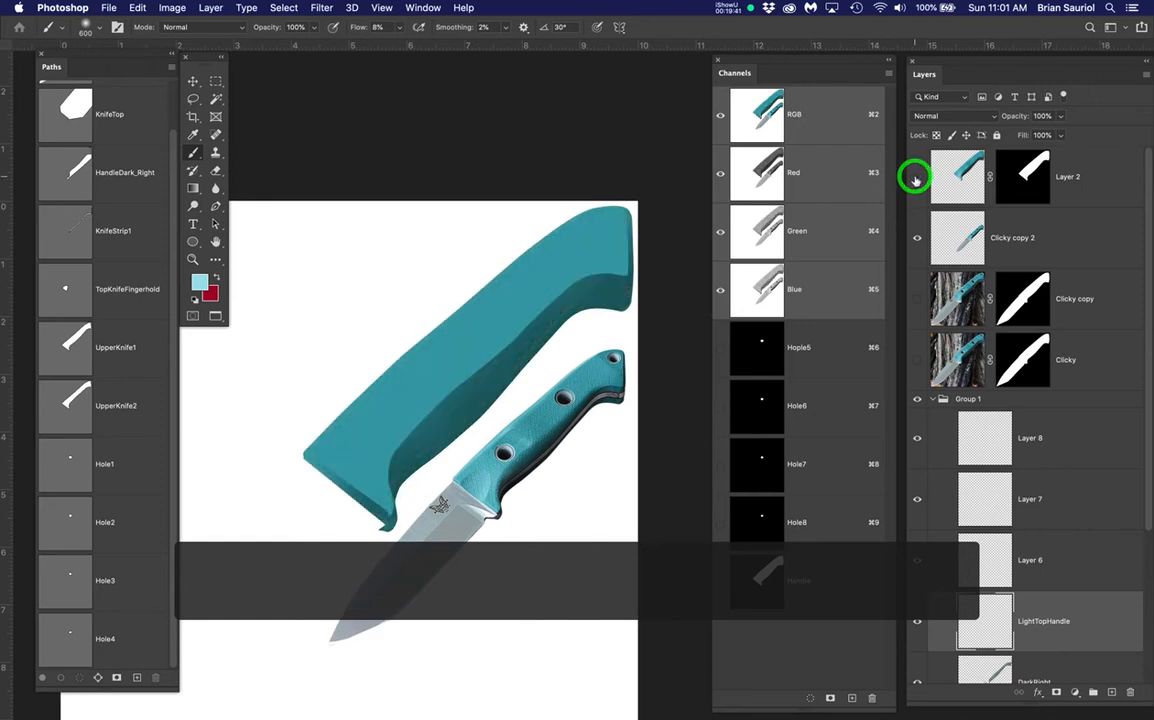
pyautogui.scroll(2, 535, 265)
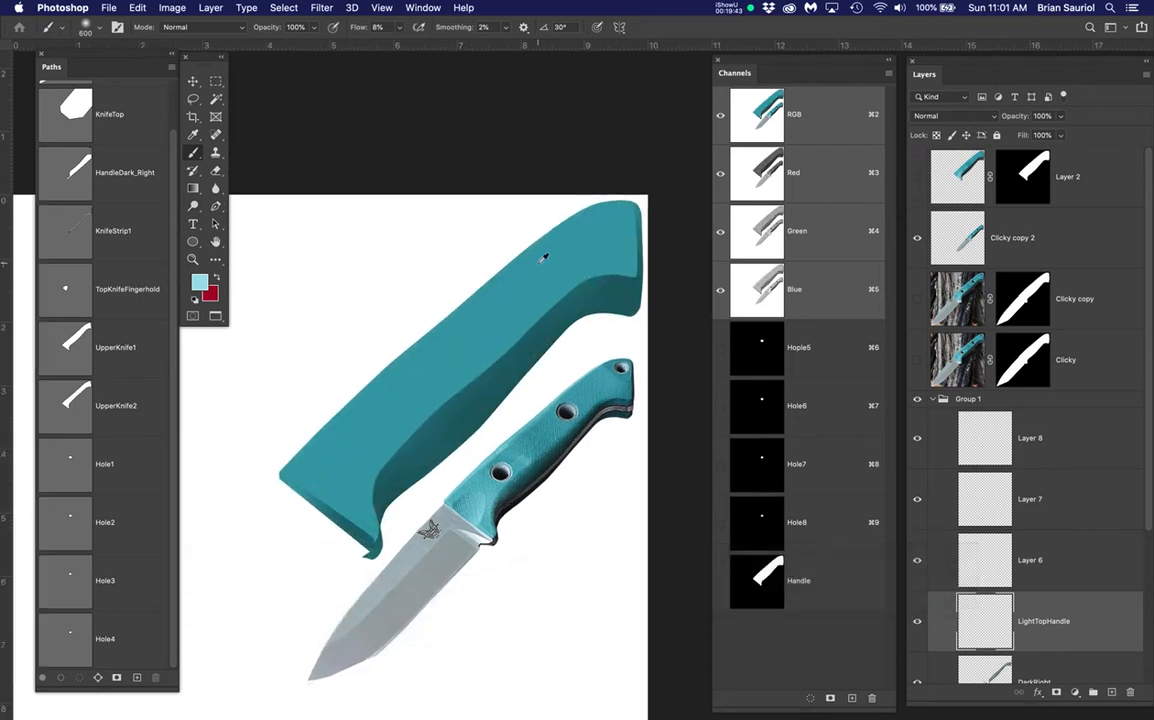
pyautogui.scroll(-3, 1086, 538)
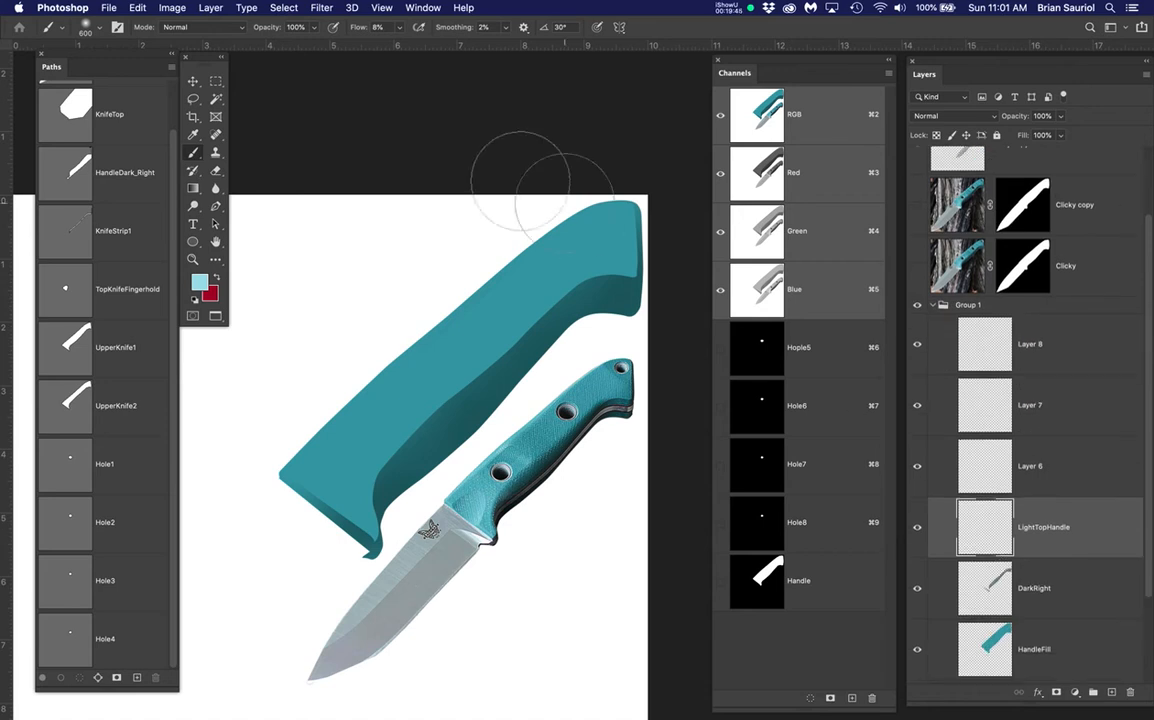
pyautogui.click(424, 293)
pyautogui.moveTo(424, 293)
pyautogui.mouseDown()
pyautogui.moveTo(393, 362)
pyautogui.moveTo(310, 465)
pyautogui.moveTo(303, 492)
pyautogui.moveTo(317, 495)
pyautogui.moveTo(302, 503)
pyautogui.moveTo(385, 362)
pyautogui.moveTo(307, 438)
pyautogui.moveTo(543, 232)
pyautogui.moveTo(505, 271)
pyautogui.moveTo(466, 301)
pyautogui.moveTo(542, 224)
pyautogui.moveTo(606, 198)
pyautogui.moveTo(338, 356)
pyautogui.moveTo(285, 431)
pyautogui.moveTo(333, 524)
pyautogui.mouseUp()
# Paint a lighter strip along the handle's underside
pyautogui.scroll(2, 587, 310)
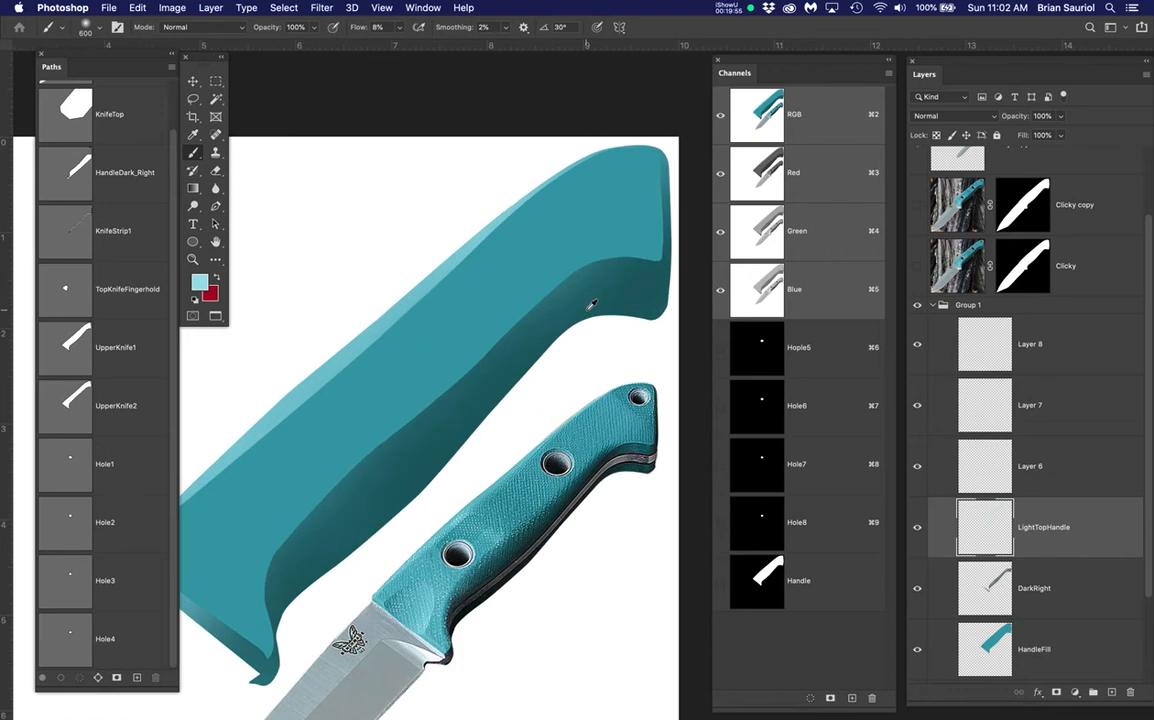
pyautogui.scroll(-1, 591, 305)
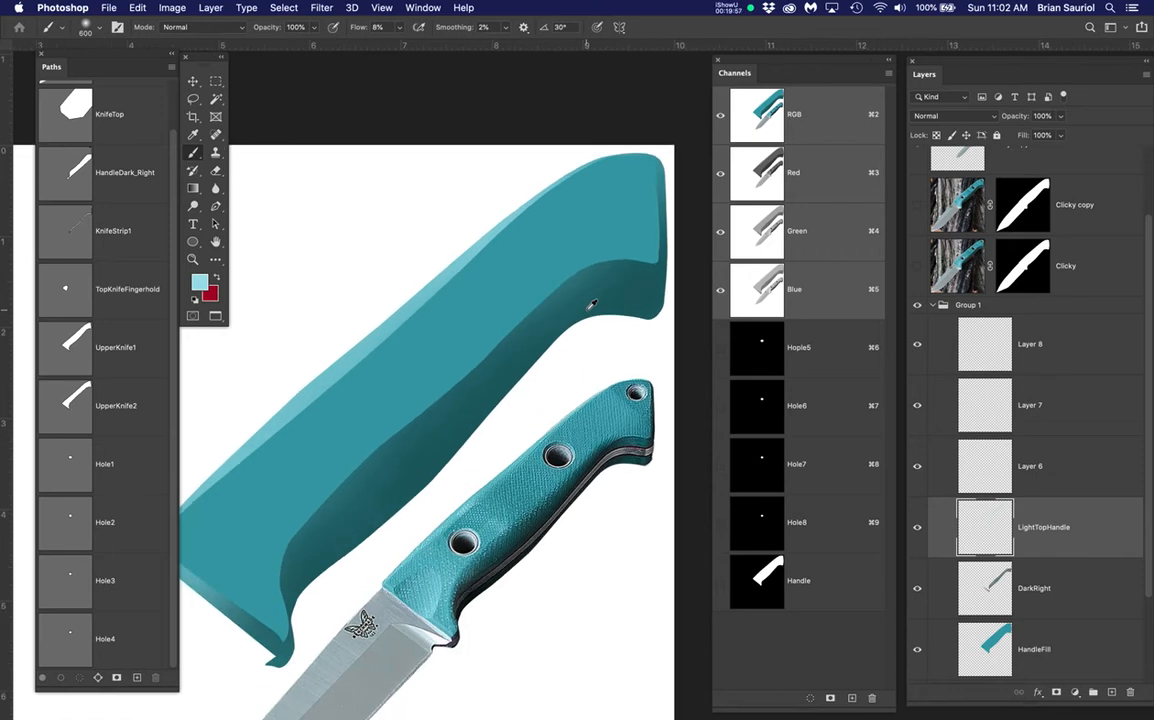
pyautogui.scroll(-2, 591, 304)
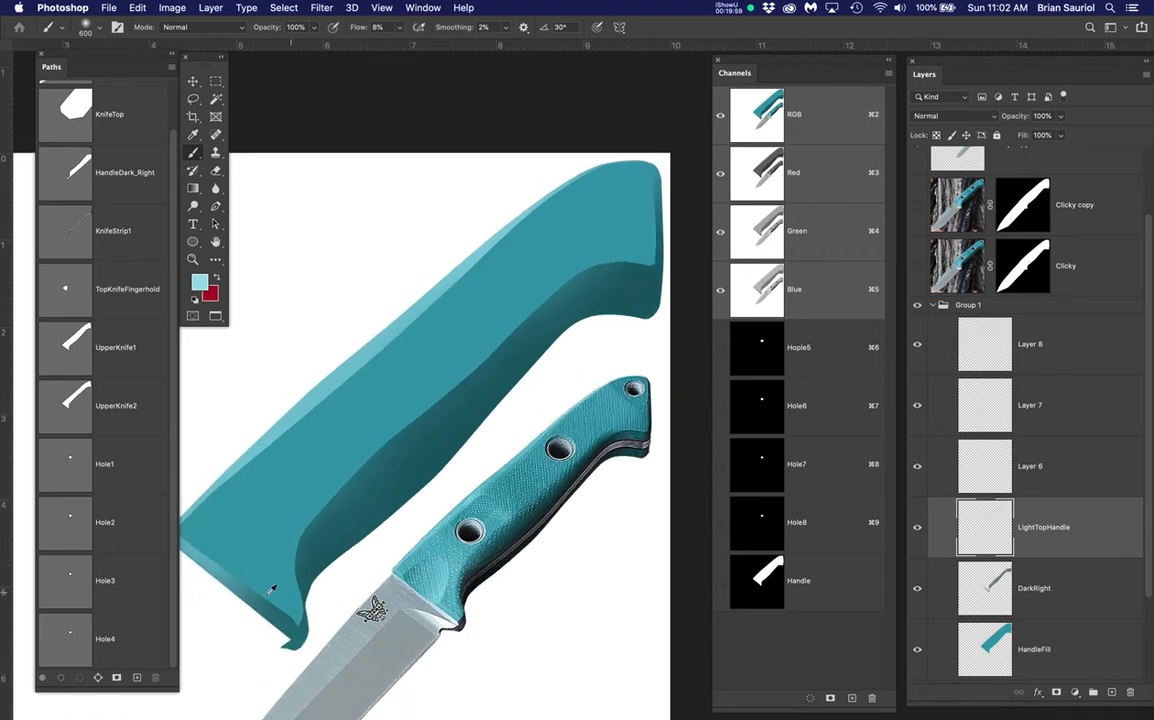
pyautogui.scroll(3, 271, 590)
pyautogui.moveTo(289, 587)
pyautogui.mouseDown()
pyautogui.moveTo(366, 507)
pyautogui.moveTo(366, 478)
pyautogui.moveTo(400, 471)
pyautogui.mouseUp()
pyautogui.click(287, 502)
pyautogui.moveTo(287, 502)
pyautogui.mouseDown()
pyautogui.moveTo(289, 554)
pyautogui.moveTo(304, 559)
pyautogui.moveTo(312, 523)
pyautogui.moveTo(294, 546)
pyautogui.moveTo(322, 498)
pyautogui.mouseUp()
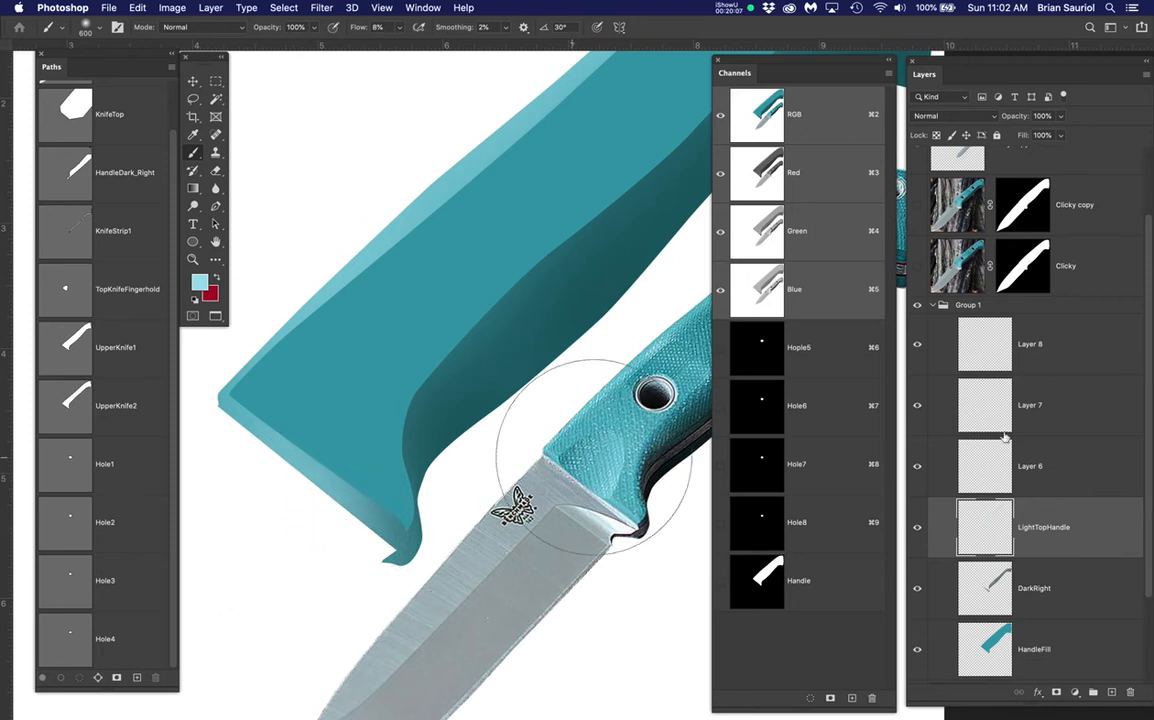
# Hide the LightTopHandle layer and deselect
pyautogui.click(919, 529)
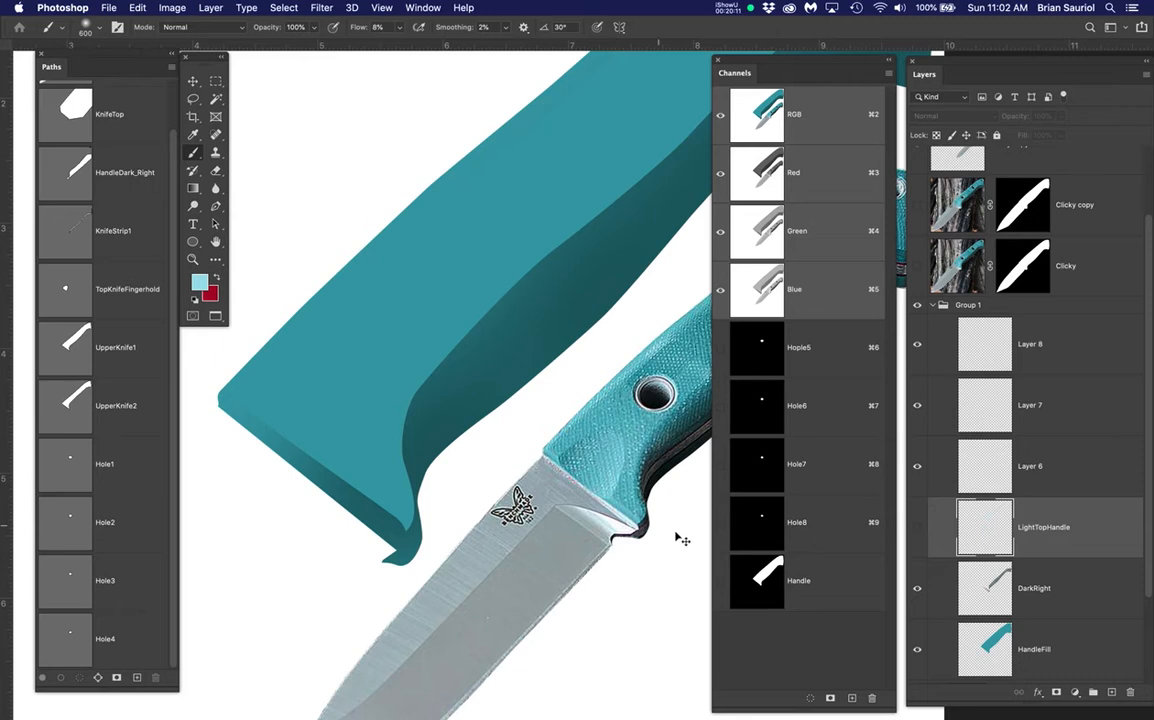
pyautogui.scroll(3, 679, 540)
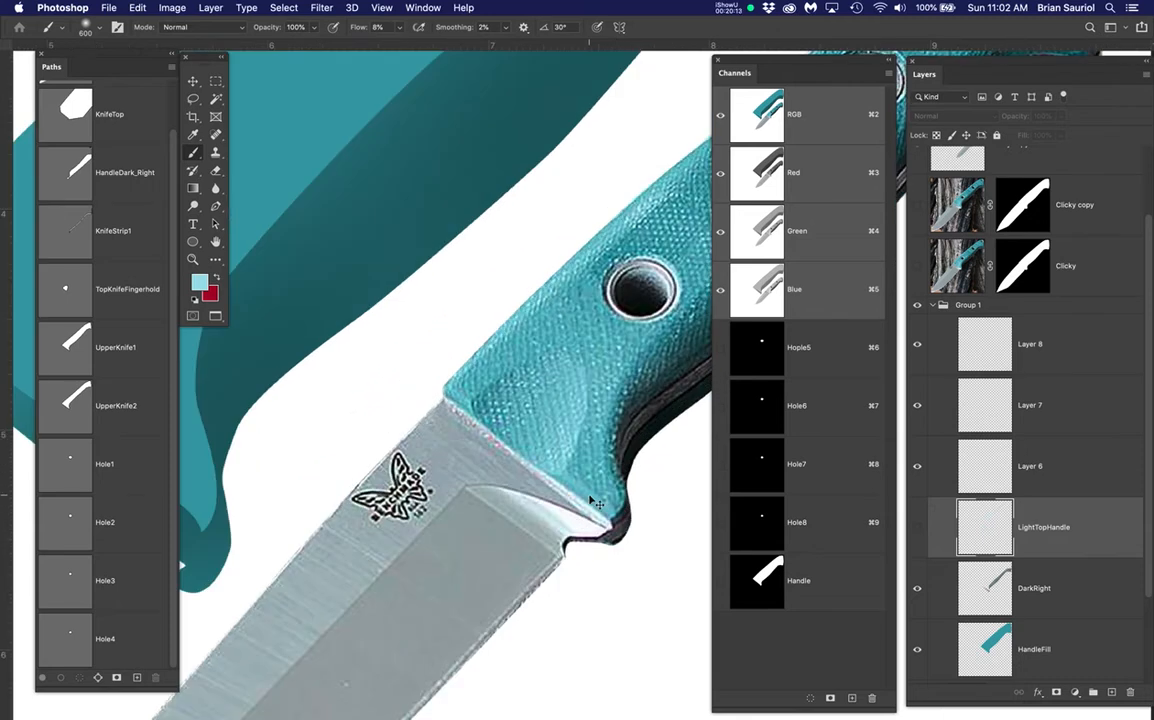
pyautogui.hscroll(1, 429, 503)
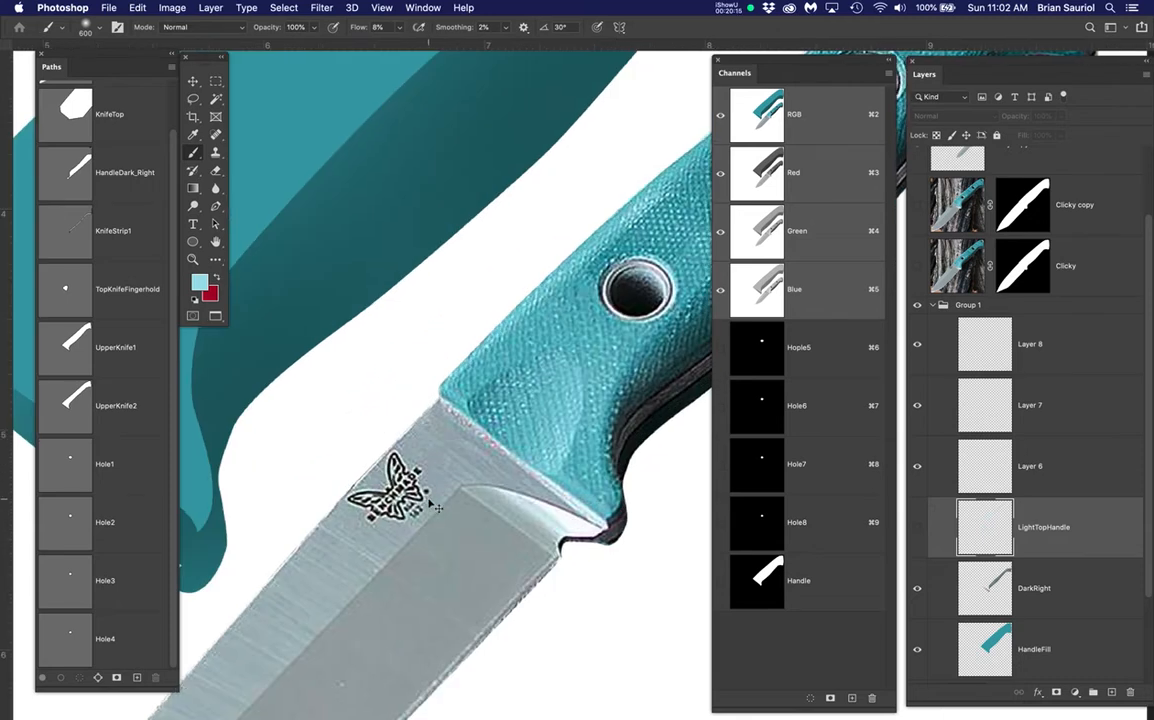
pyautogui.scroll(-5, 432, 507)
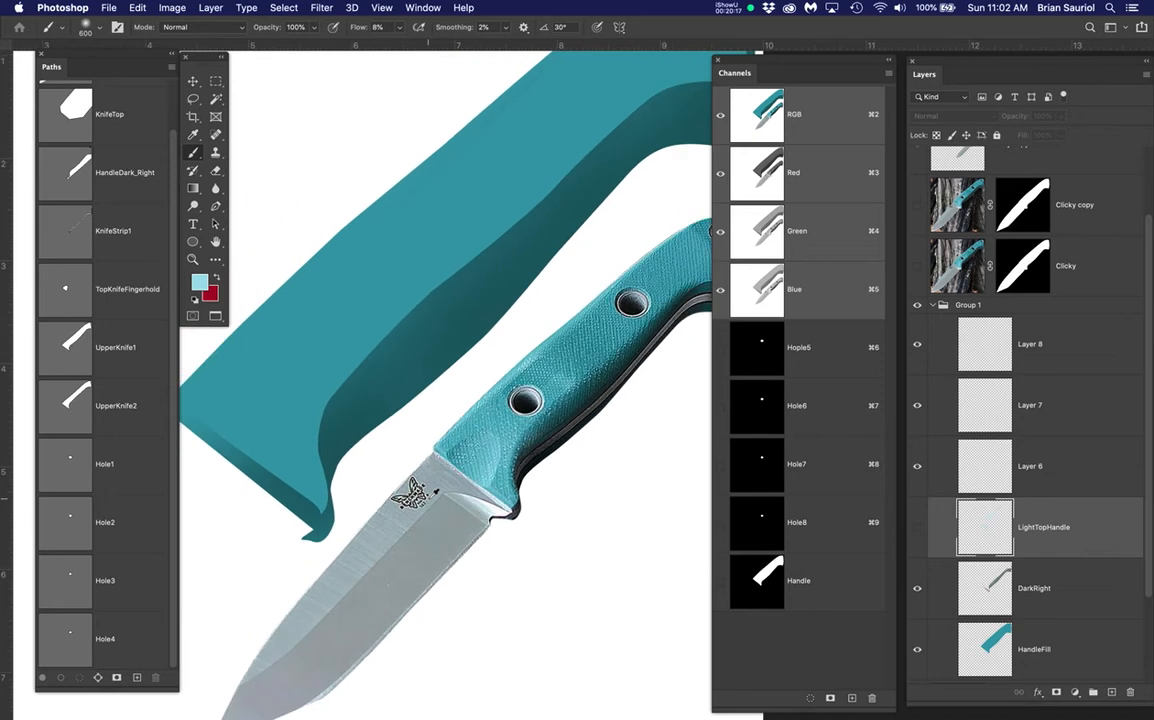
pyautogui.moveTo(569, 385); pyautogui.dragTo(545, 433)
pyautogui.press('super+d')
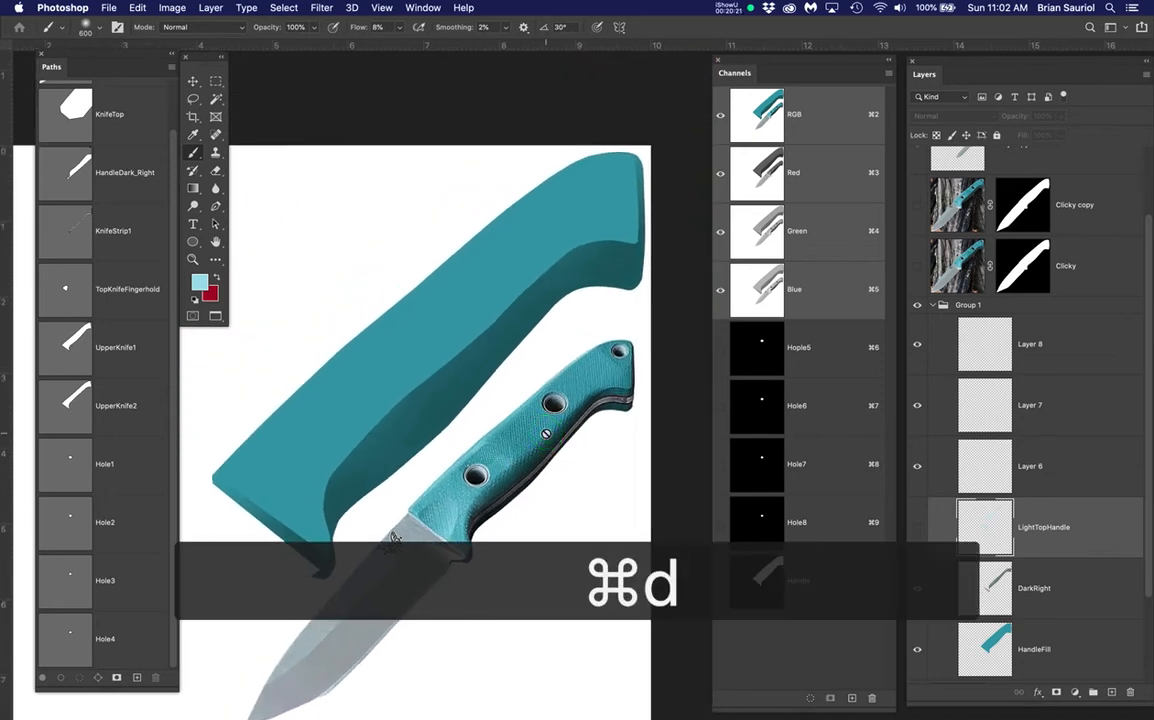
# Select DarkRight and set a Gaussian Blur radius of 21.9 pixels
pyautogui.click(1084, 592)
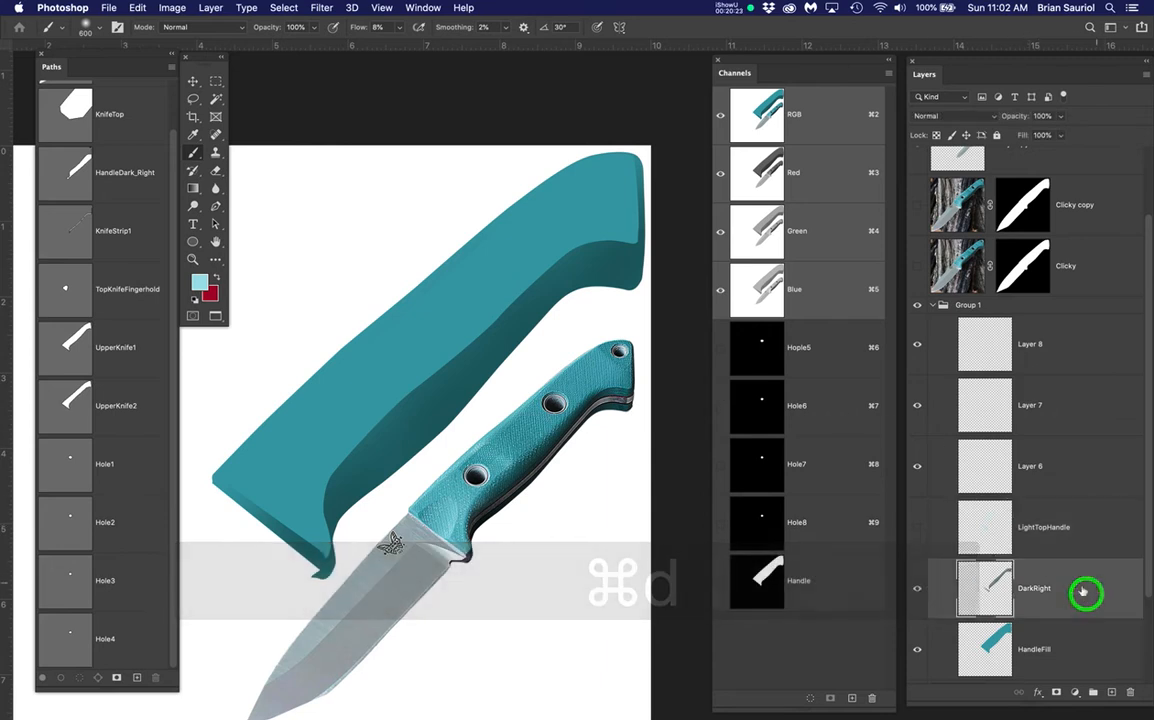
pyautogui.click(322, 8)
pyautogui.moveTo(400, 170)
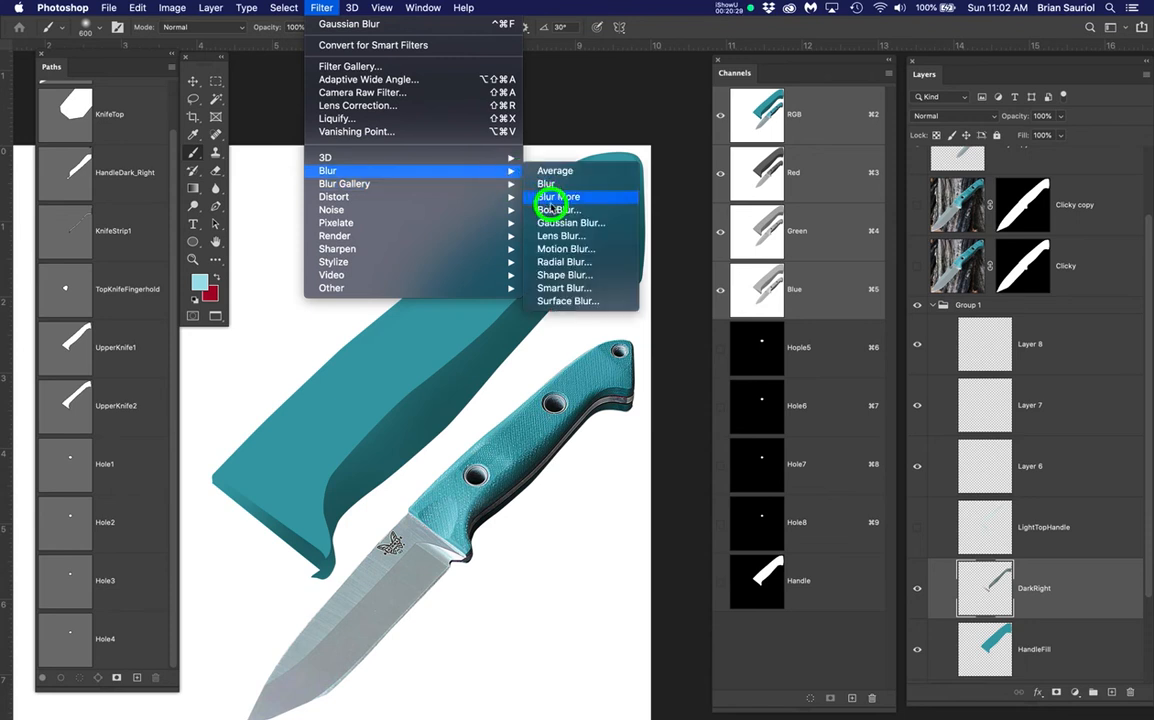
pyautogui.click(555, 223)
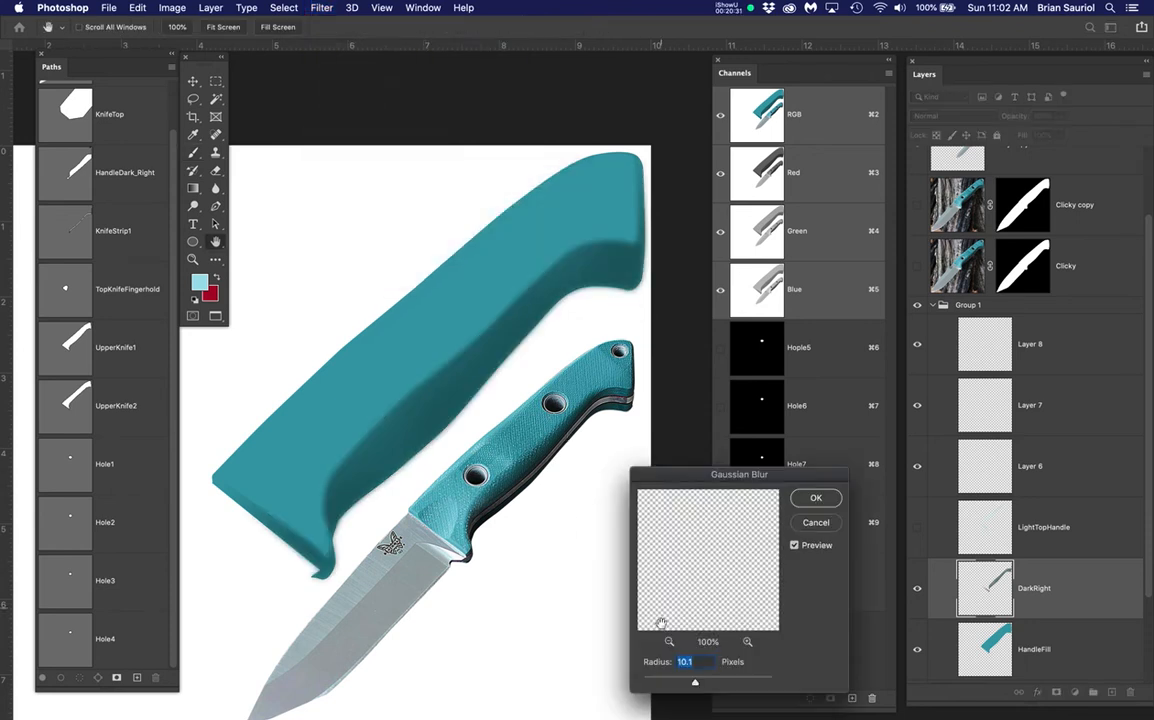
pyautogui.scroll(2, 513, 470)
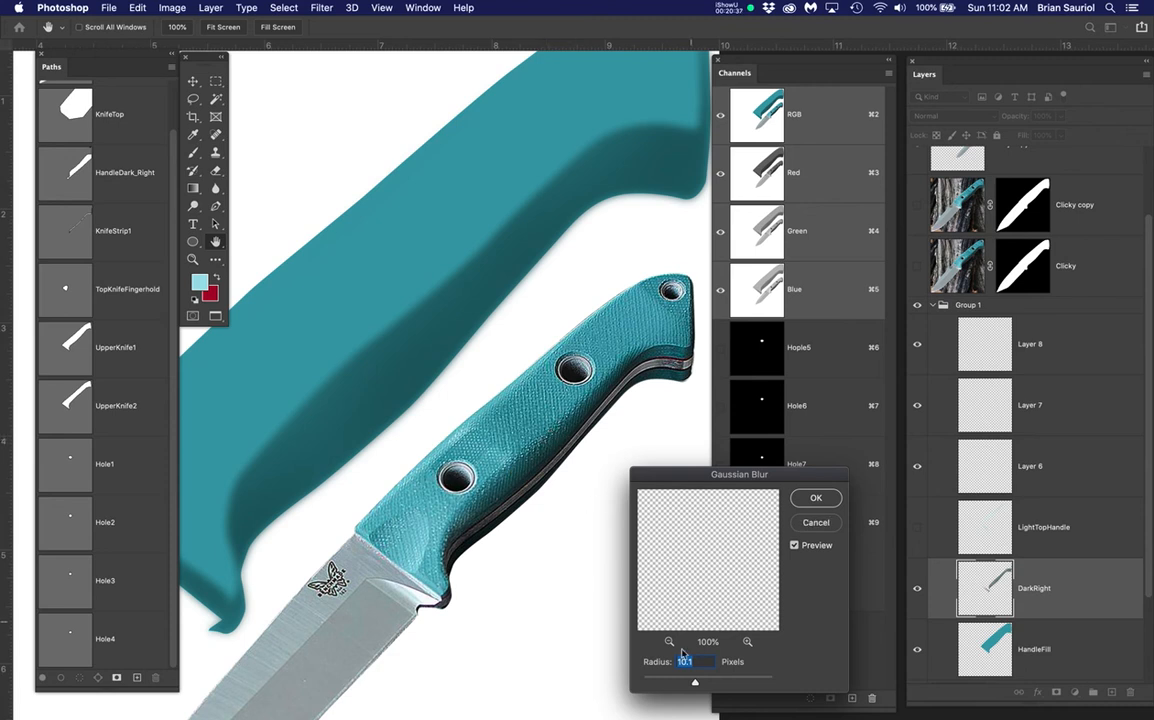
pyautogui.moveTo(695, 685)
pyautogui.mouseDown()
pyautogui.moveTo(713, 683)
pyautogui.moveTo(701, 684)
pyautogui.mouseUp()
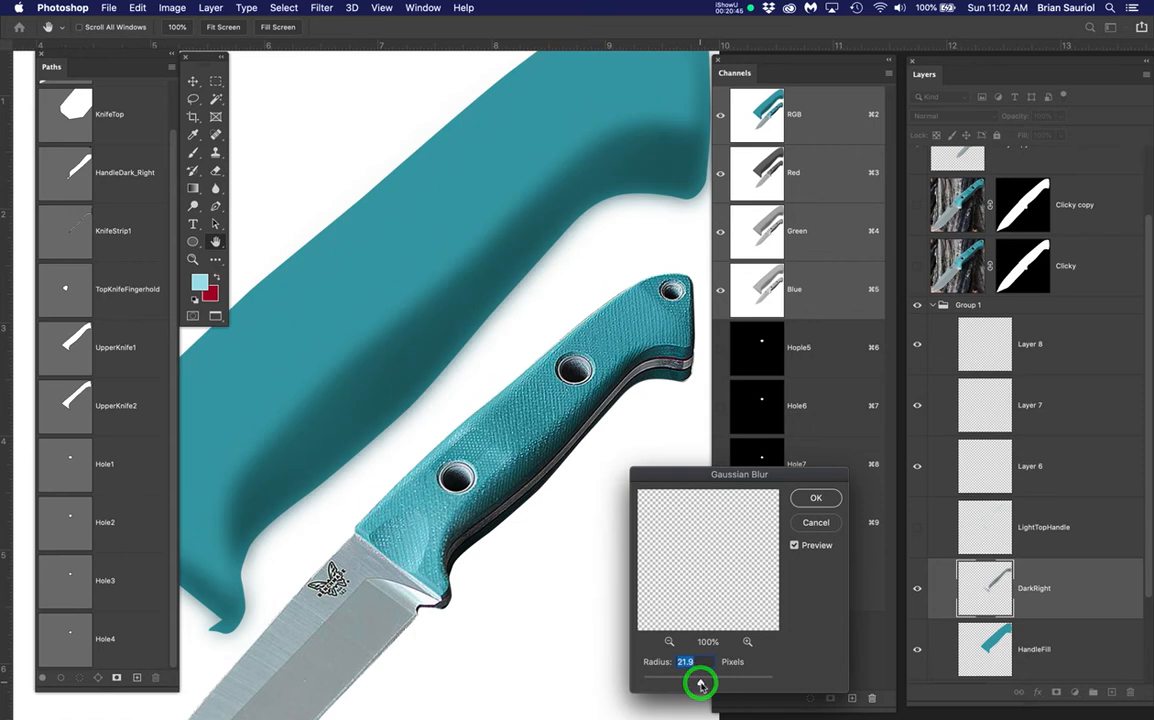
# Zoom in and out to judge the blurred shading, then apply the blur
pyautogui.keyDown('alt'); pyautogui.click(483, 348); pyautogui.keyUp('alt')
pyautogui.keyDown('alt'); pyautogui.click(483, 348); pyautogui.keyUp('alt')
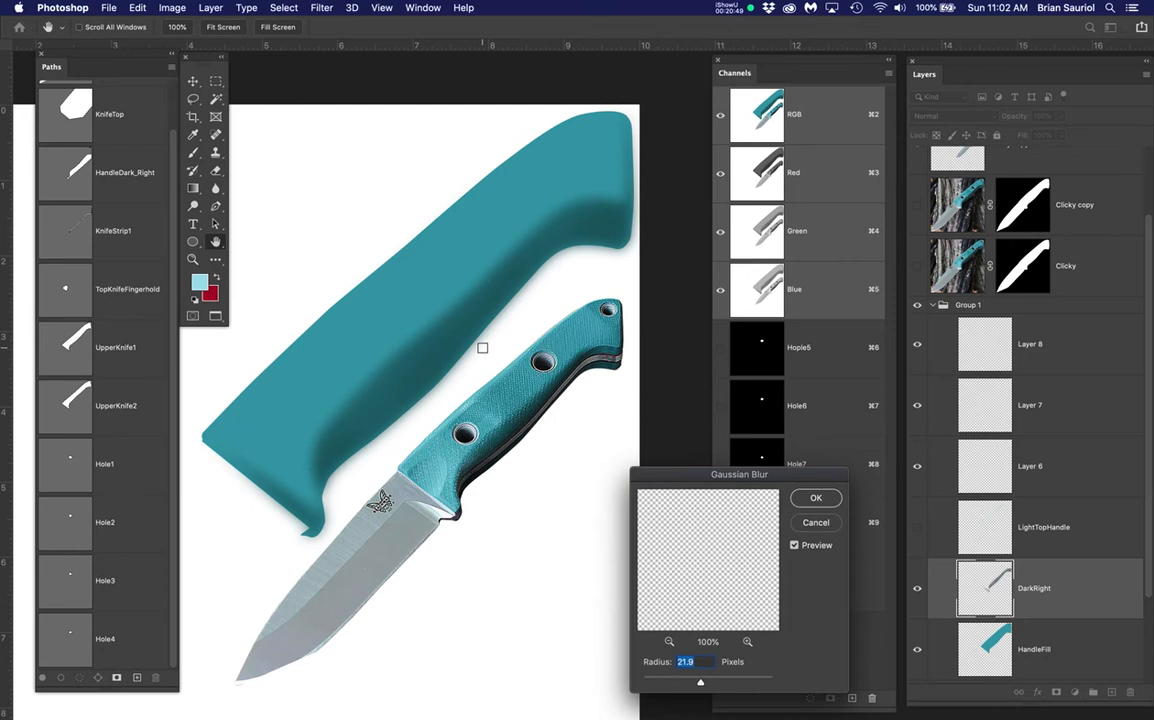
pyautogui.keyDown('super'); pyautogui.click(489, 245); pyautogui.keyUp('super')
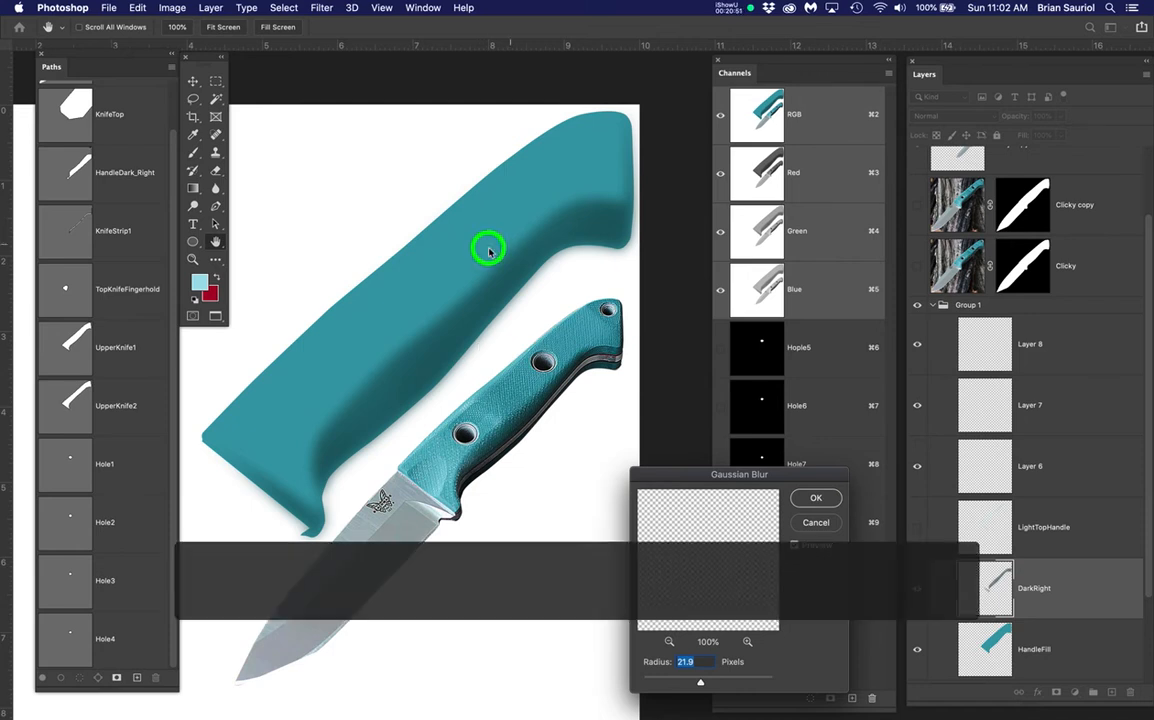
pyautogui.keyDown('super'); pyautogui.click(421, 360); pyautogui.keyUp('super')
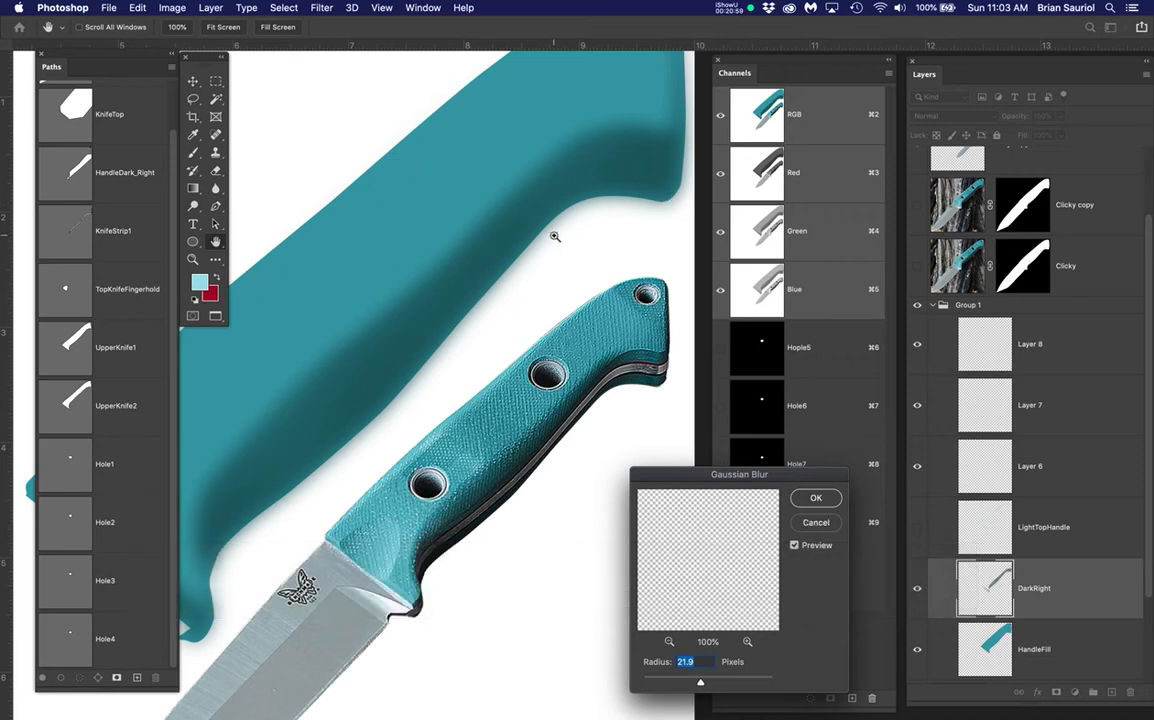
pyautogui.press('super+d')
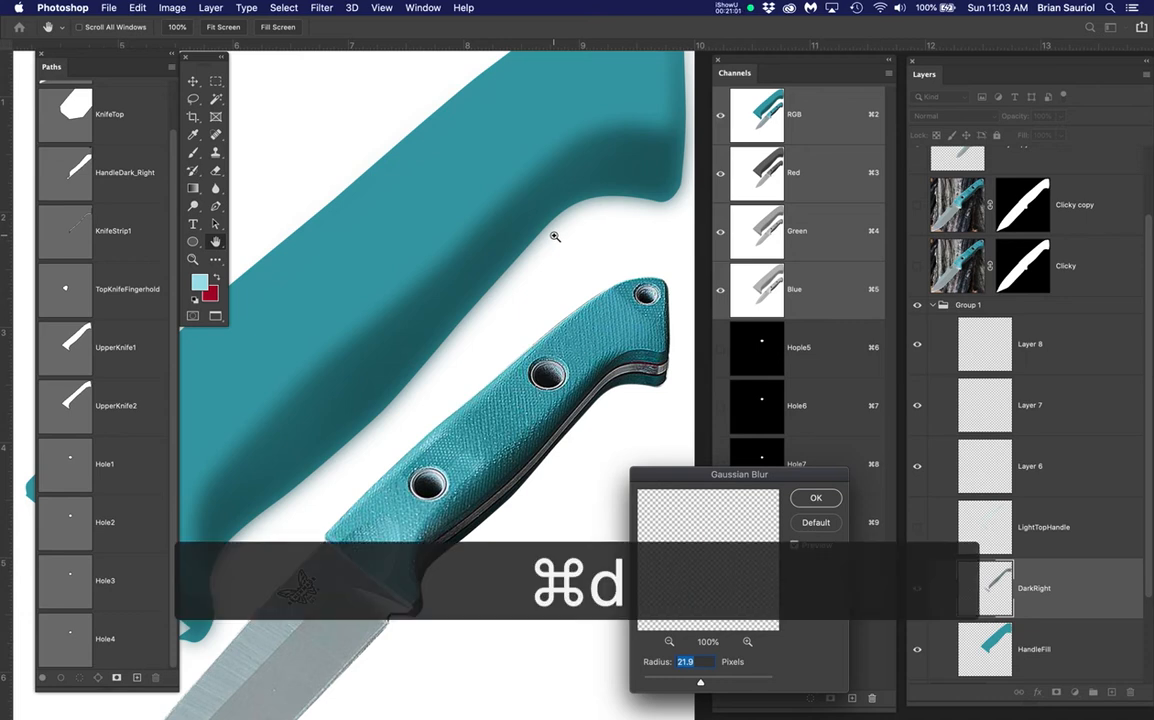
pyautogui.click(816, 497)
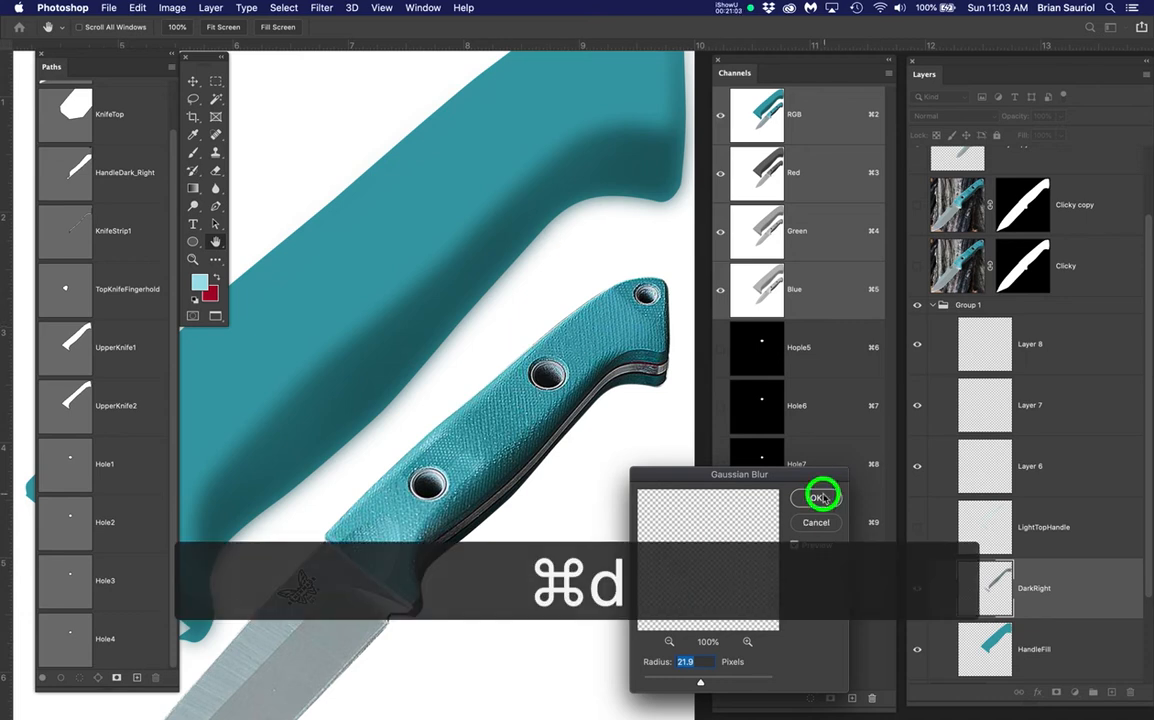
pyautogui.press('b')
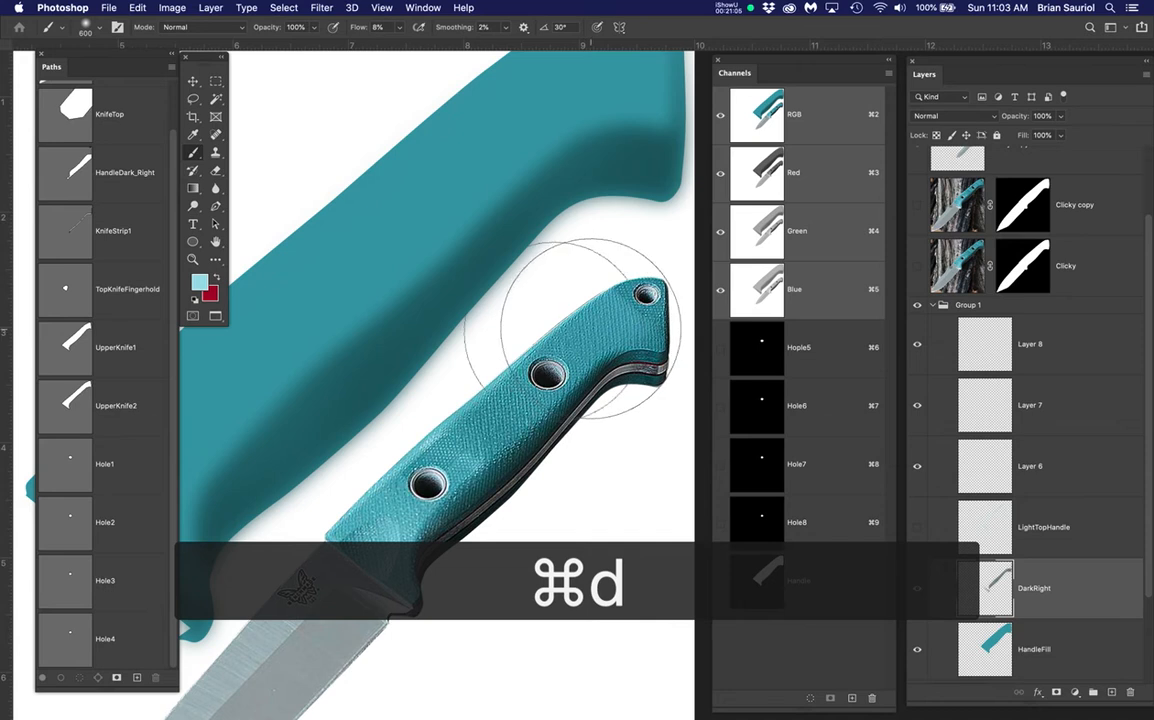
# Keep DarkRight selected and pan the knives into view
pyautogui.scroll(-2, 477, 297)
pyautogui.click(1072, 580)
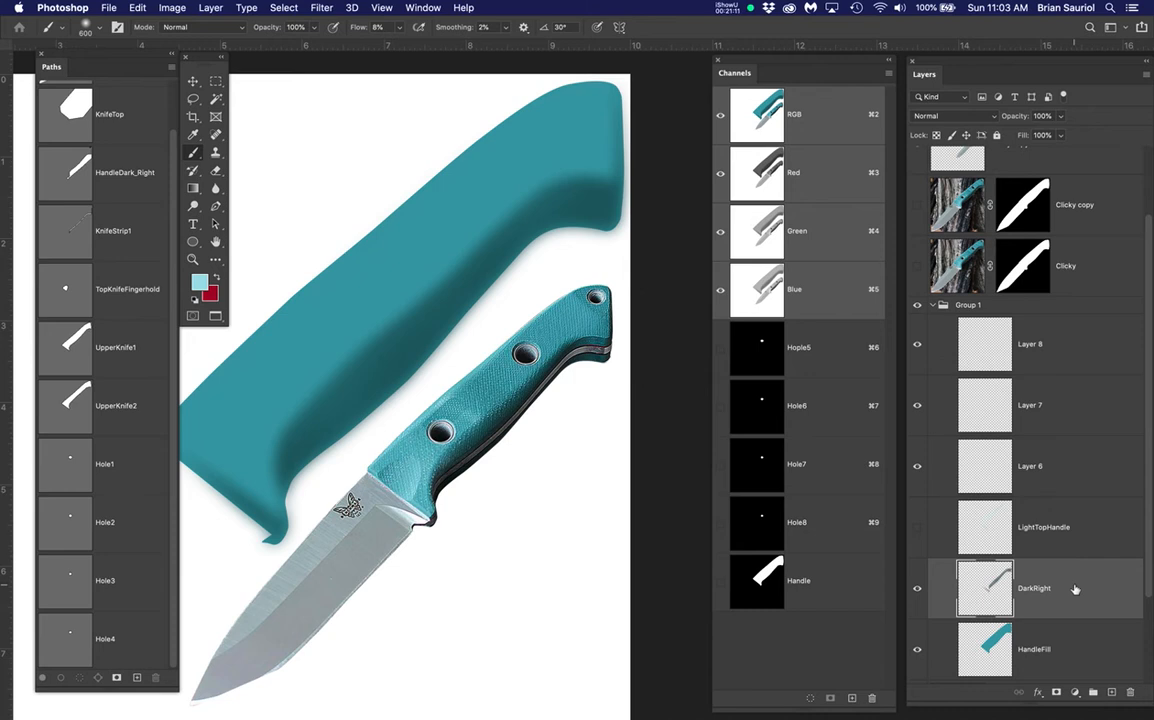
pyautogui.press('space')
pyautogui.moveTo(587, 430); pyautogui.dragTo(619, 429)
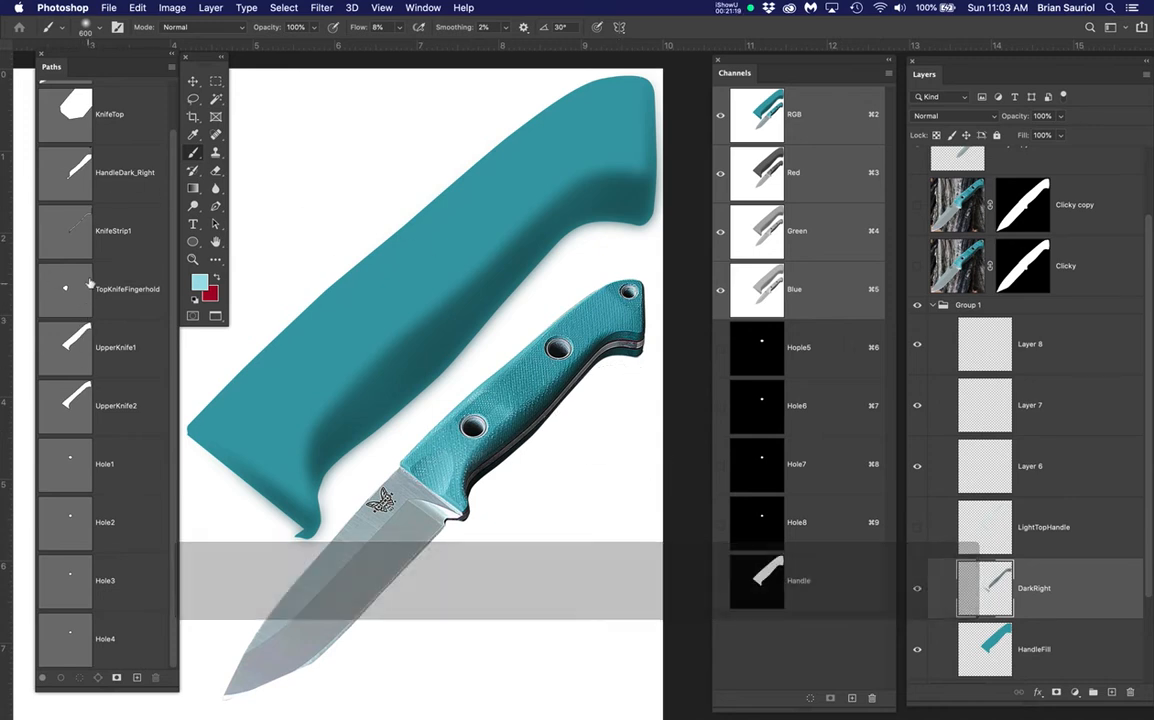
pyautogui.scroll(1, 80, 220)
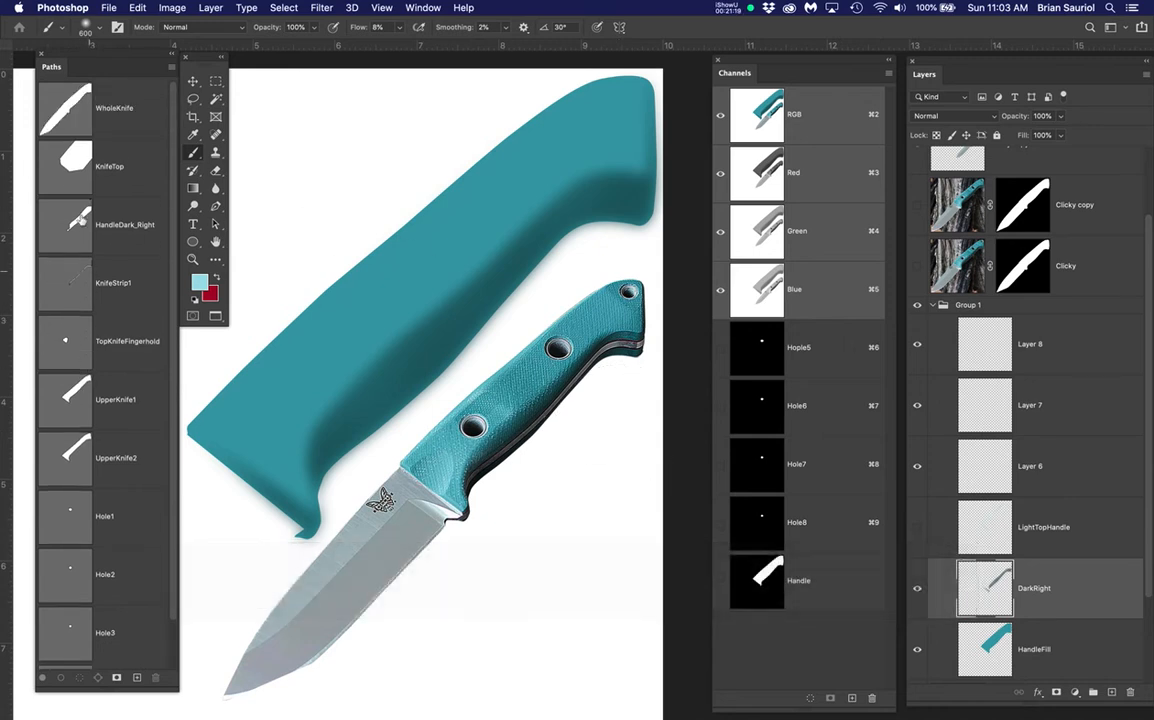
# Give DarkRight a blank white layer mask, discarding an inverted-selection mask attempt
pyautogui.keyDown('super'); pyautogui.click(66, 118); pyautogui.keyUp('super')
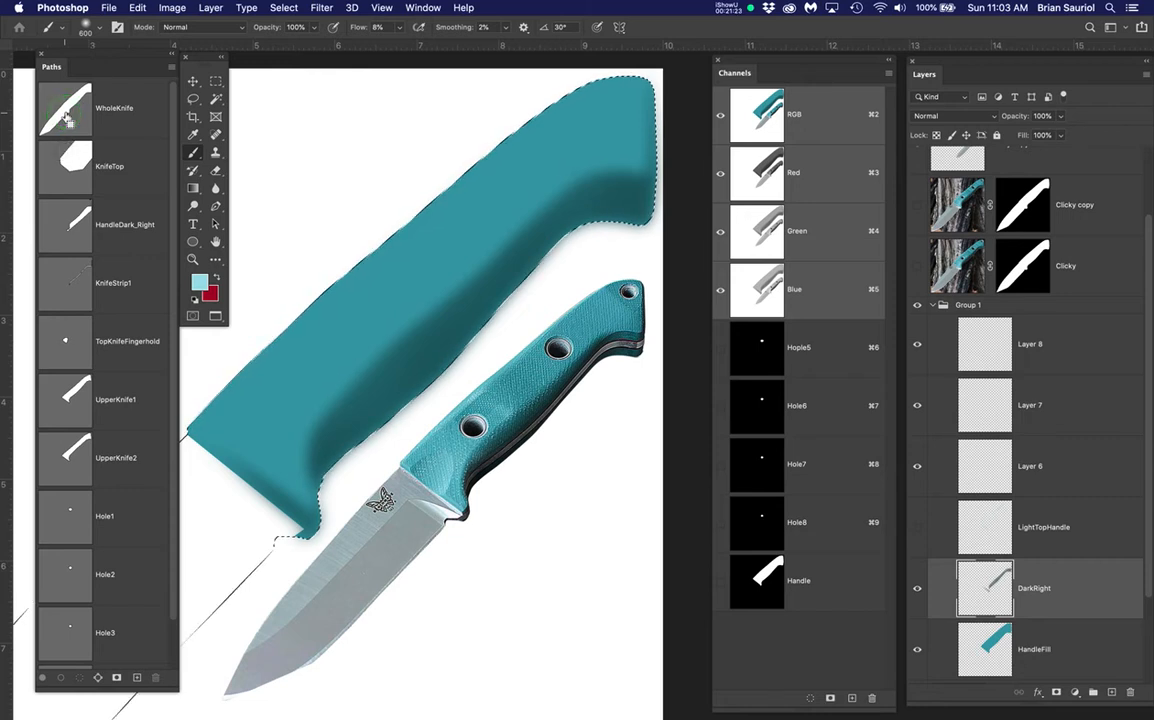
pyautogui.click(282, 10)
pyautogui.click(283, 62)
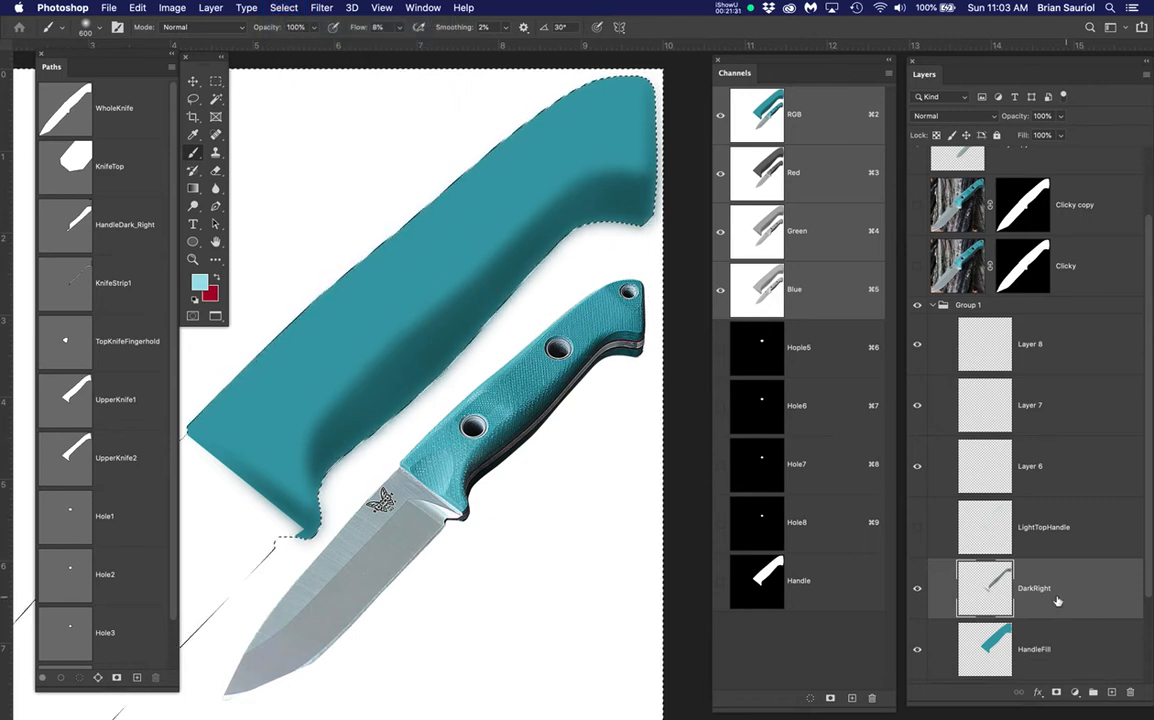
pyautogui.click(1056, 693)
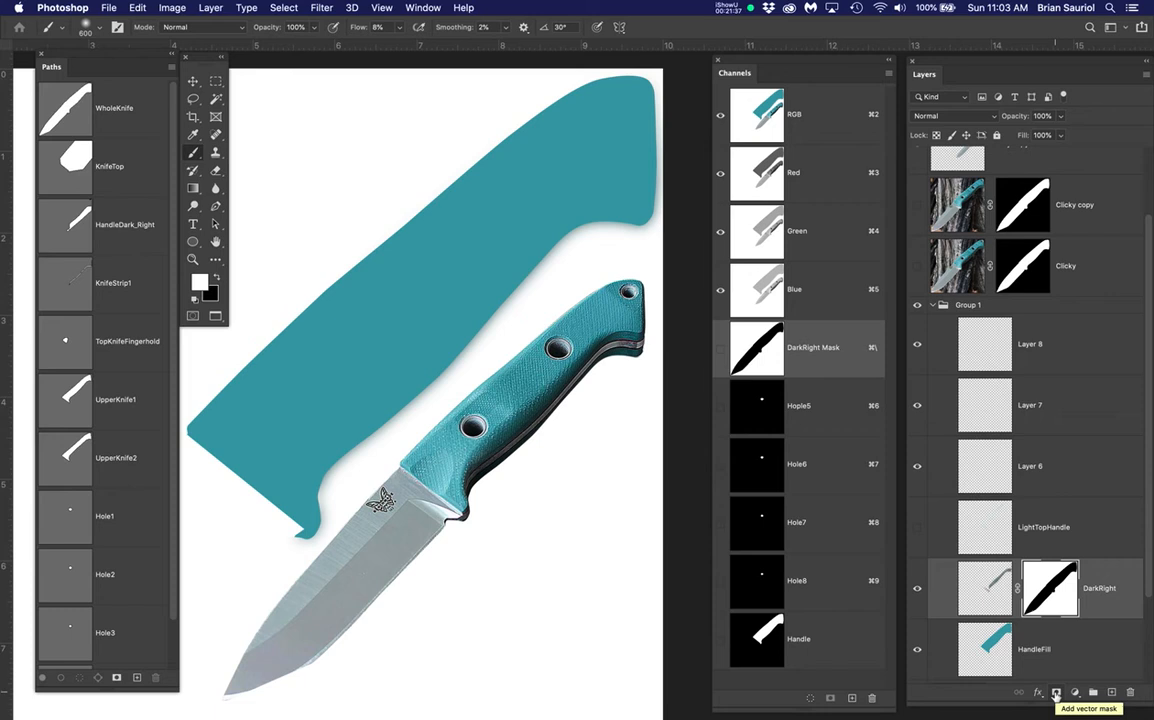
pyautogui.press('super+z')
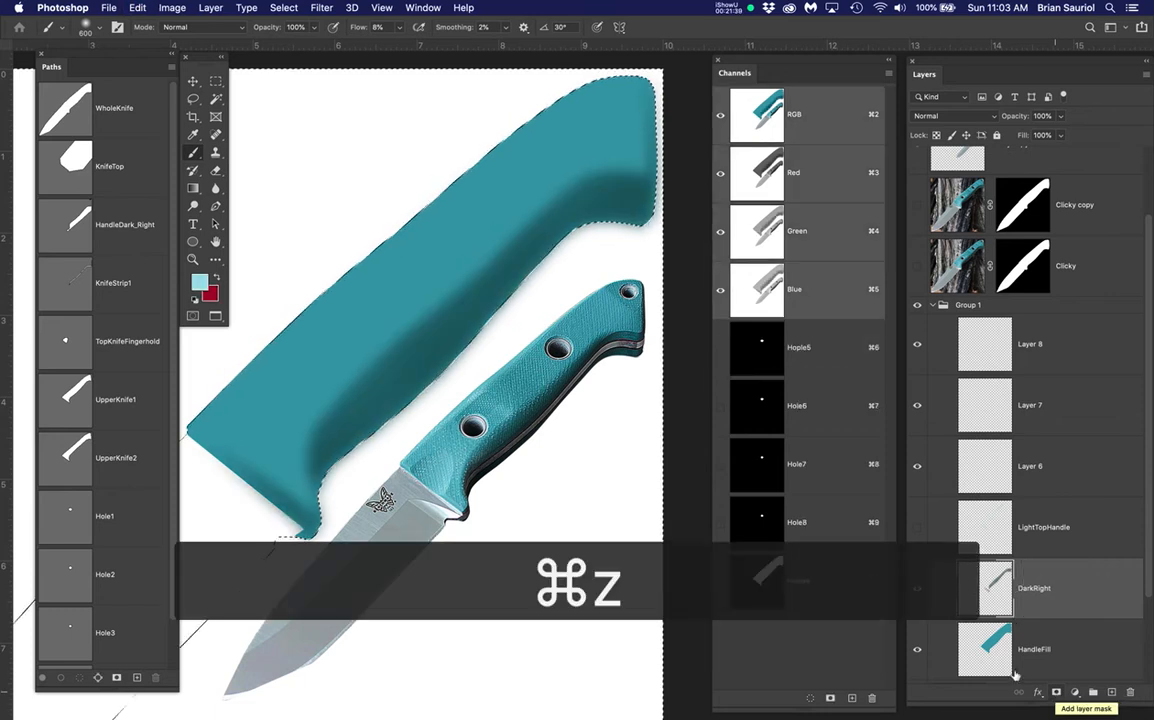
pyautogui.press('super+d')
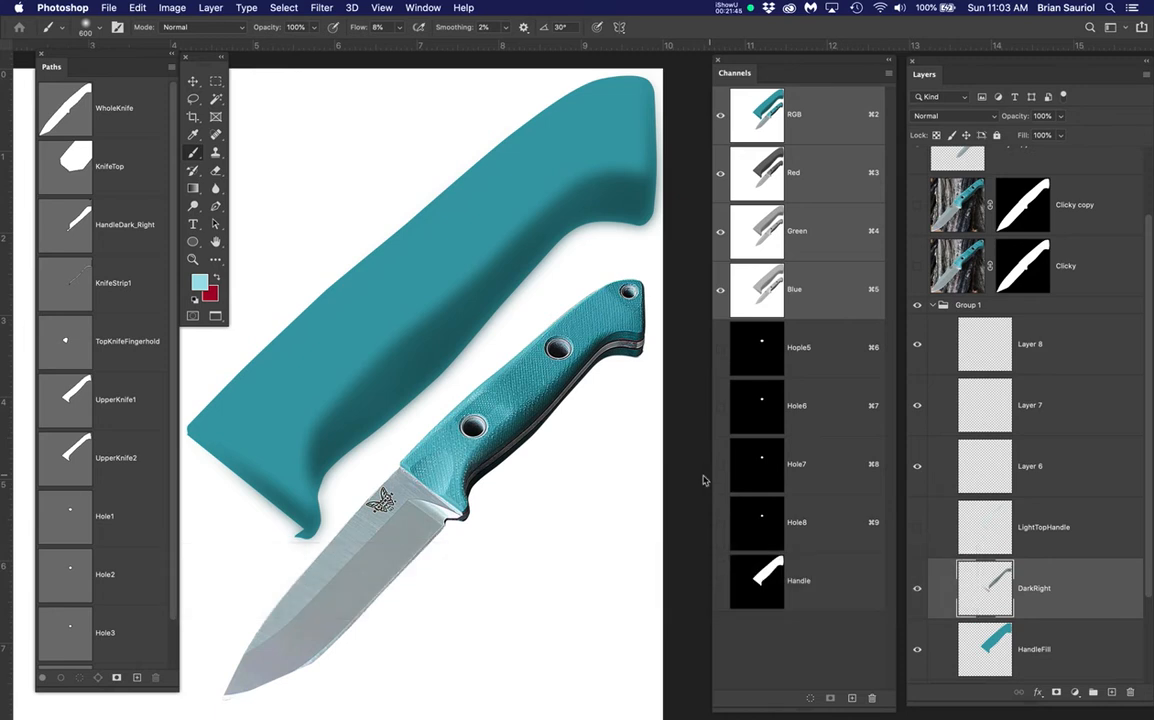
pyautogui.click(1077, 583)
pyautogui.click(1055, 692)
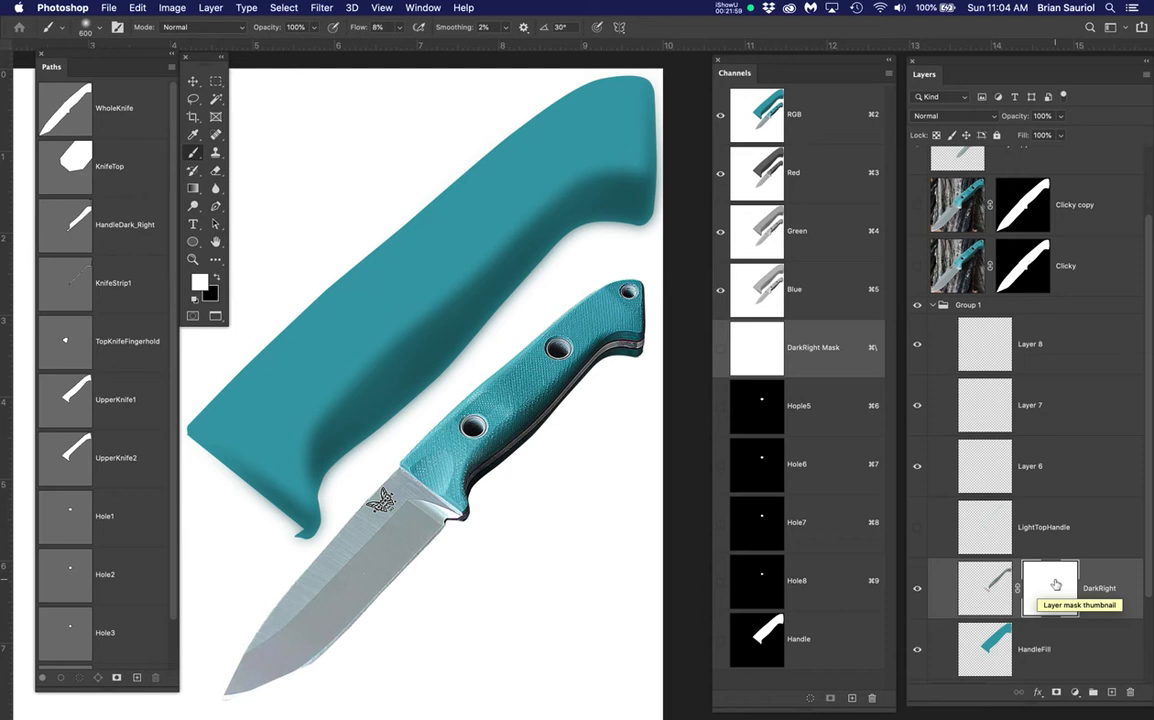
# Select everything outside the WholeKnife outline and hide the selection edges
pyautogui.keyDown('super'); pyautogui.click(68, 112); pyautogui.keyUp('super')
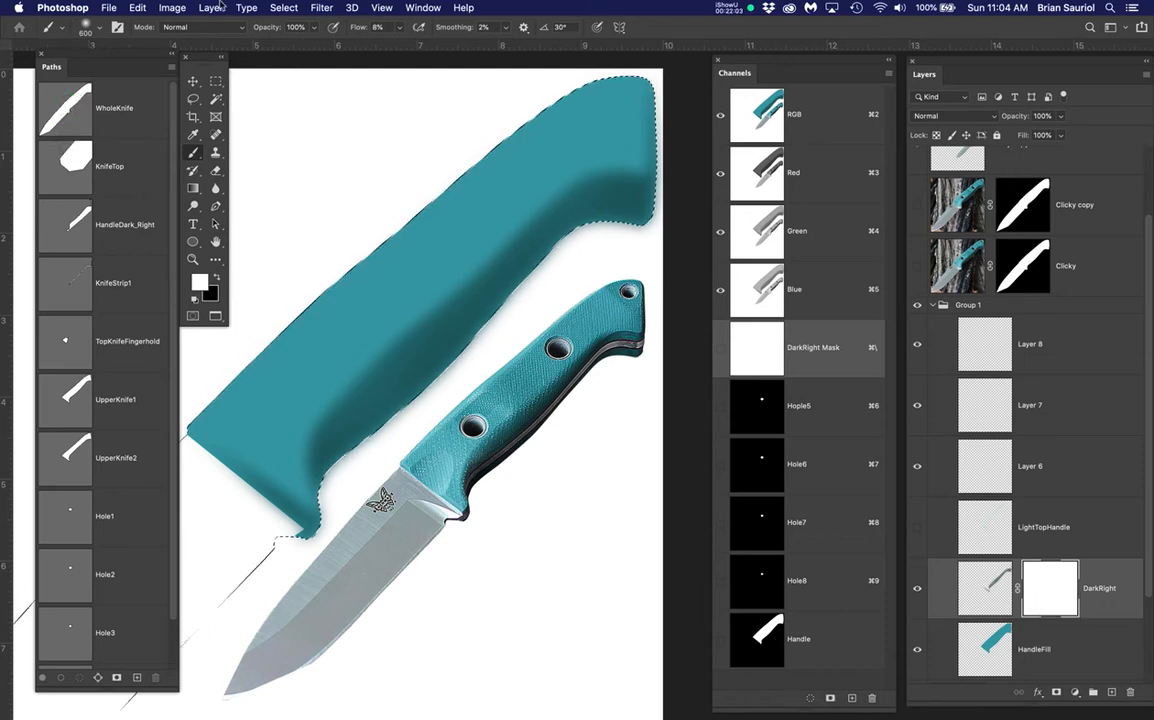
pyautogui.click(285, 12)
pyautogui.click(296, 57)
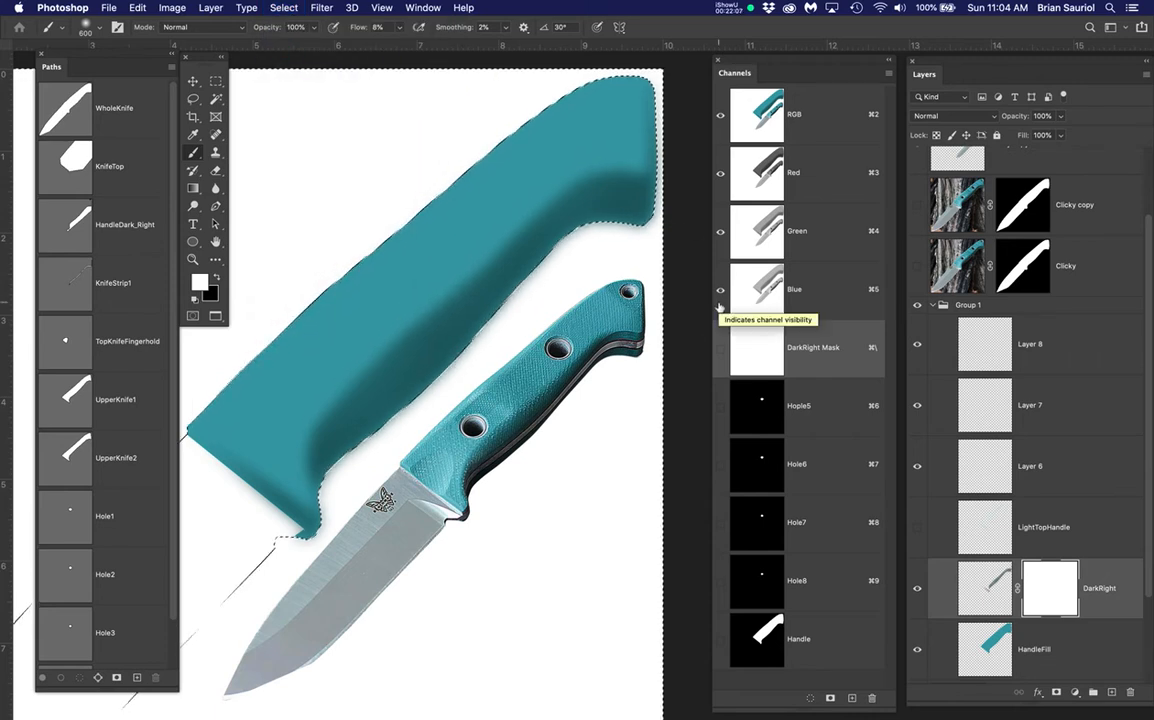
pyautogui.press('super+h')
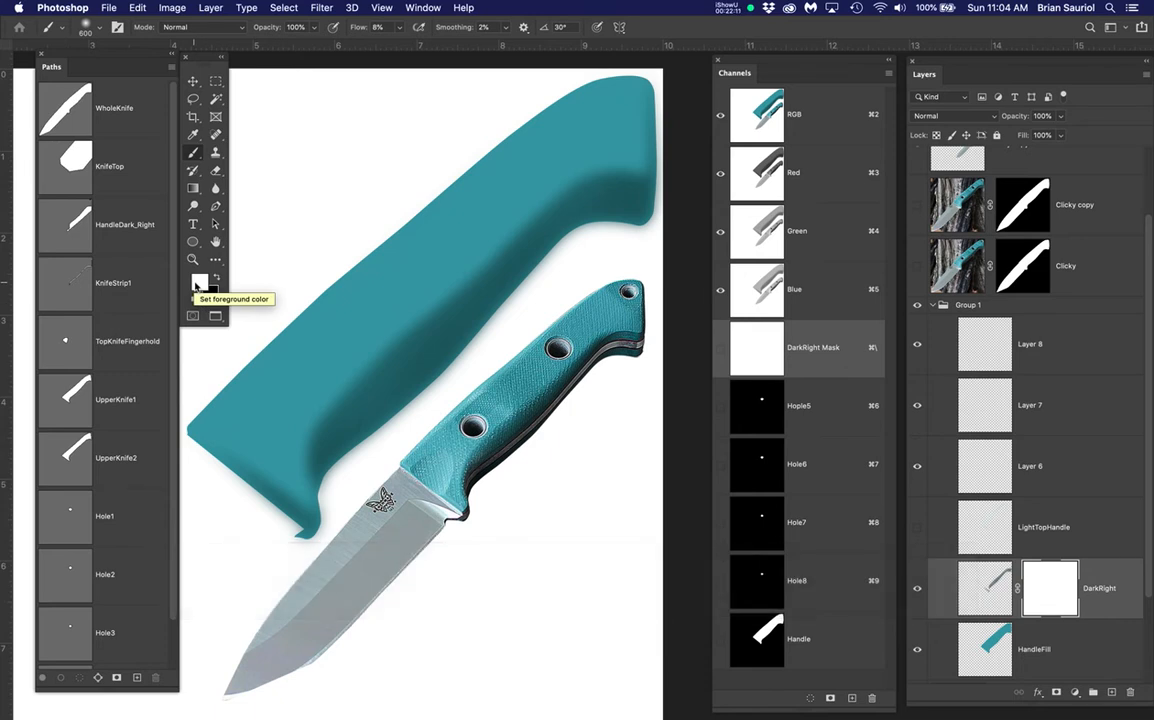
# Mask out dark shading along the handle's edge and finger-hold with black, then deselect
pyautogui.press('x')
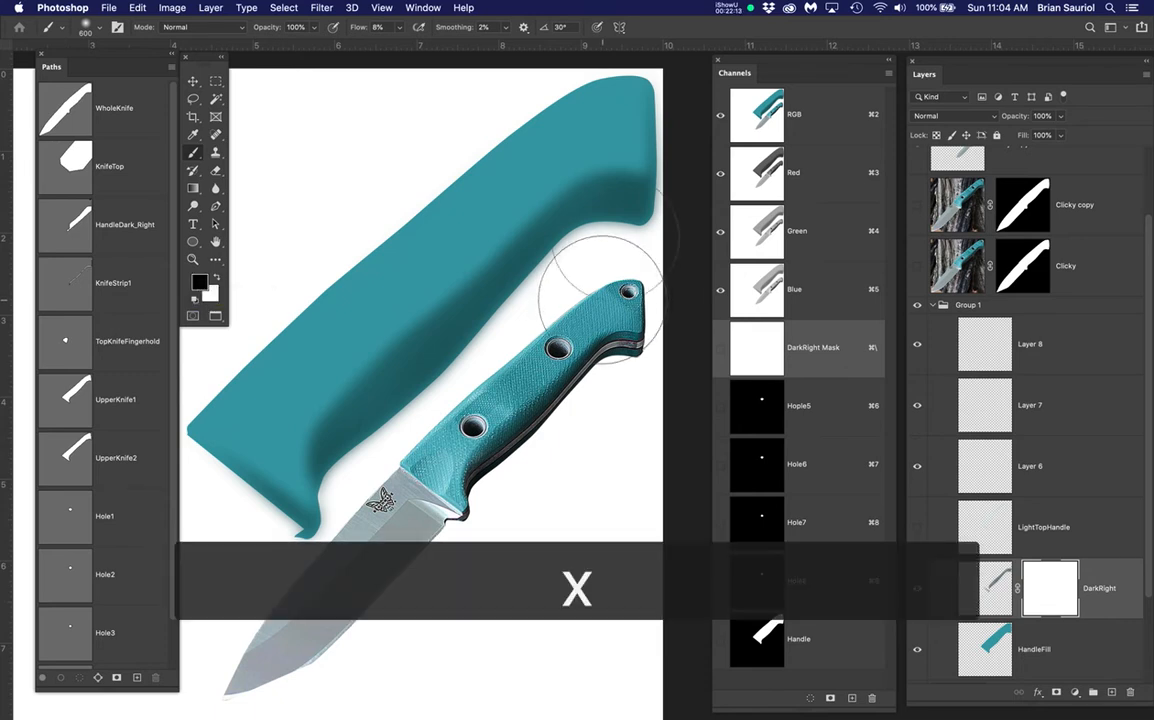
pyautogui.moveTo(641, 189)
pyautogui.mouseDown()
pyautogui.moveTo(606, 250)
pyautogui.moveTo(554, 252)
pyautogui.moveTo(477, 373)
pyautogui.moveTo(387, 467)
pyautogui.moveTo(368, 476)
pyautogui.moveTo(598, 314)
pyautogui.moveTo(642, 205)
pyautogui.moveTo(621, 191)
pyautogui.moveTo(420, 381)
pyautogui.moveTo(529, 160)
pyautogui.moveTo(281, 384)
pyautogui.moveTo(693, 144)
pyautogui.moveTo(633, 241)
pyautogui.moveTo(600, 225)
pyautogui.mouseUp()
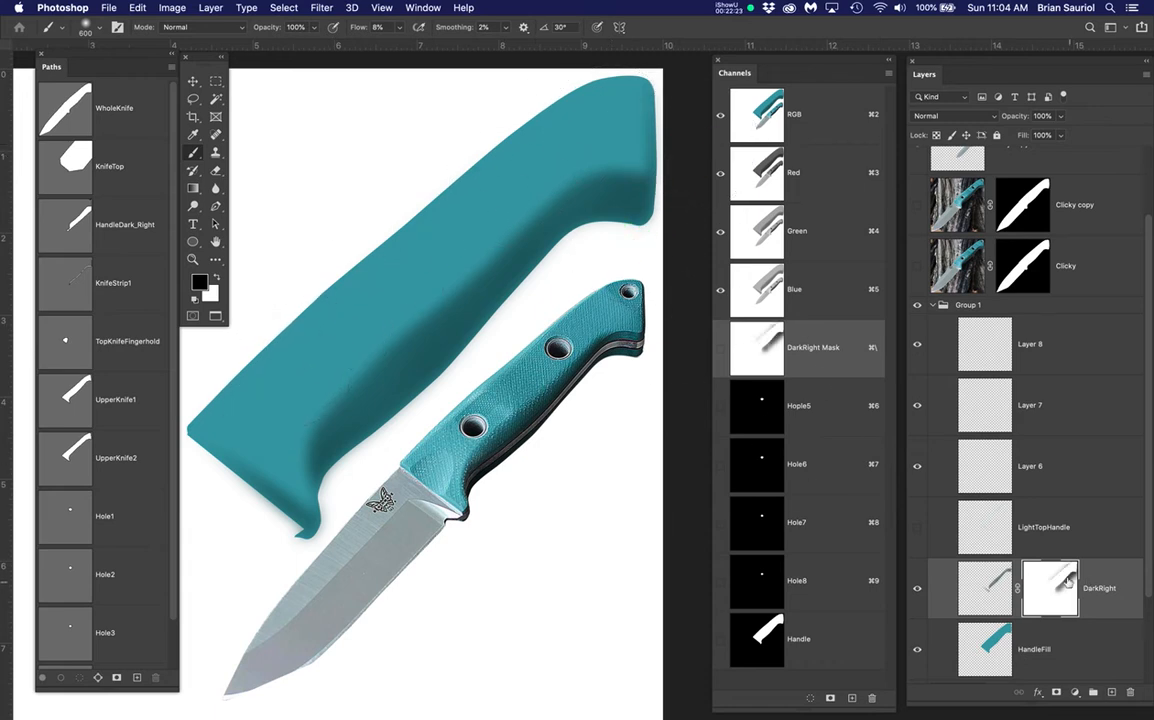
pyautogui.moveTo(320, 430)
pyautogui.mouseDown()
pyautogui.moveTo(337, 497)
pyautogui.moveTo(325, 513)
pyautogui.moveTo(337, 464)
pyautogui.moveTo(549, 209)
pyautogui.moveTo(639, 165)
pyautogui.moveTo(420, 473)
pyautogui.mouseUp()
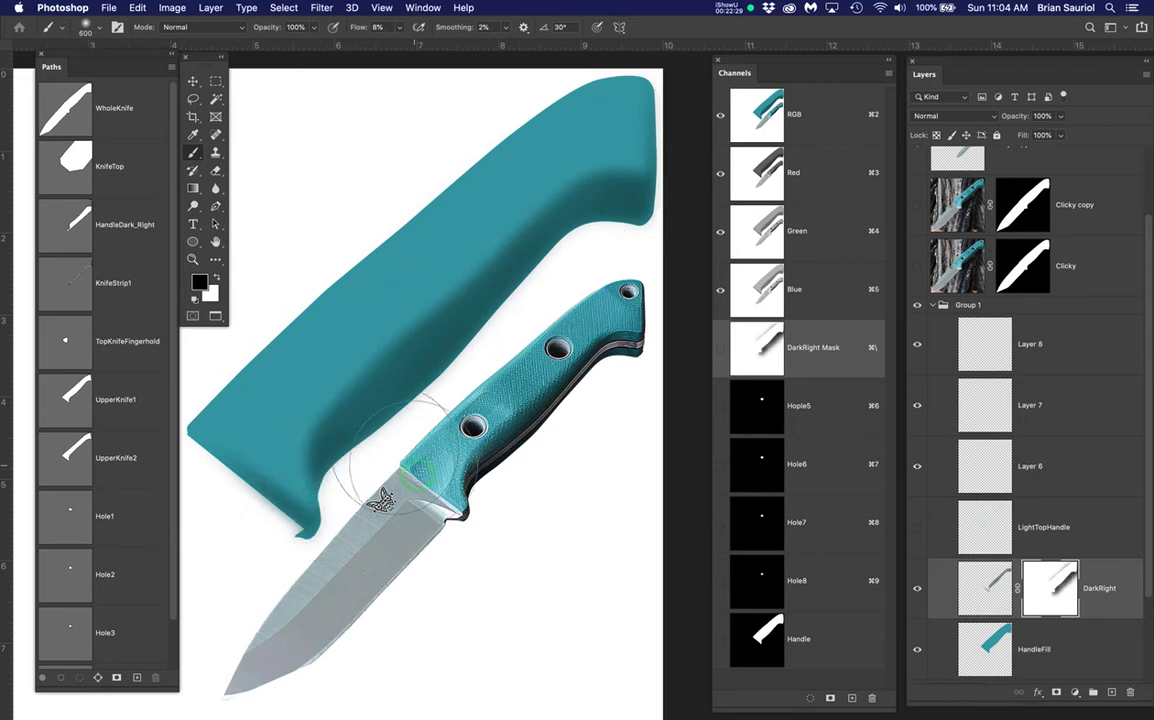
pyautogui.scroll(5, 279, 490)
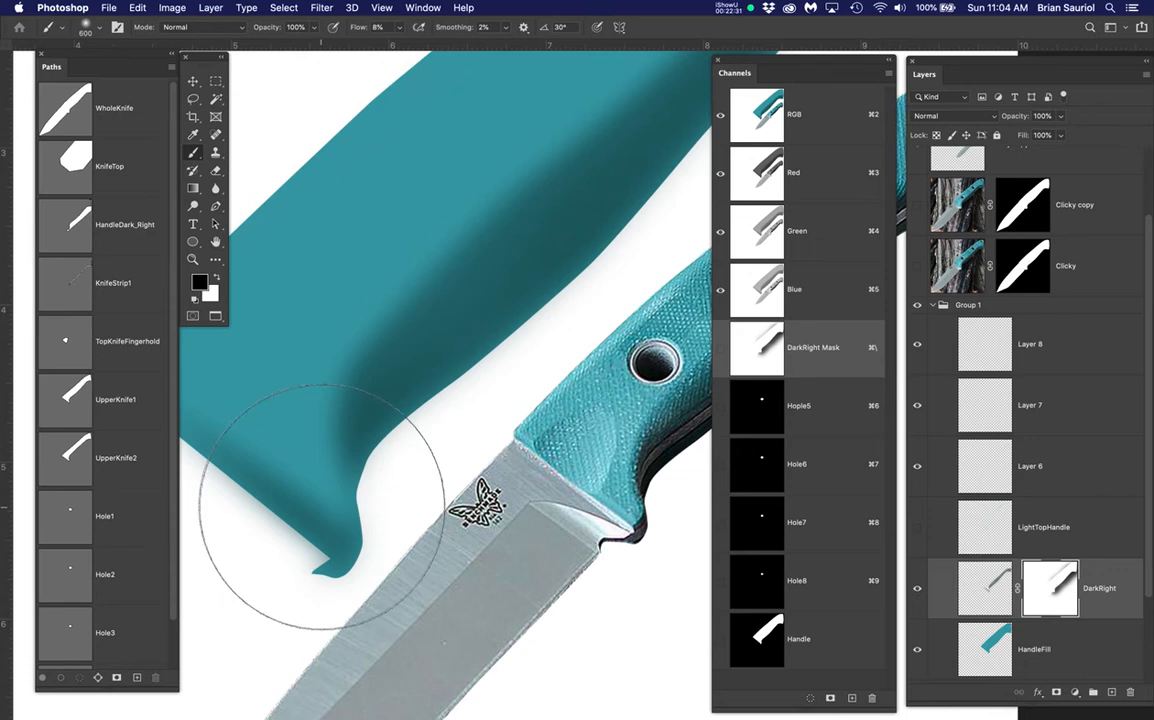
pyautogui.press('super+d')
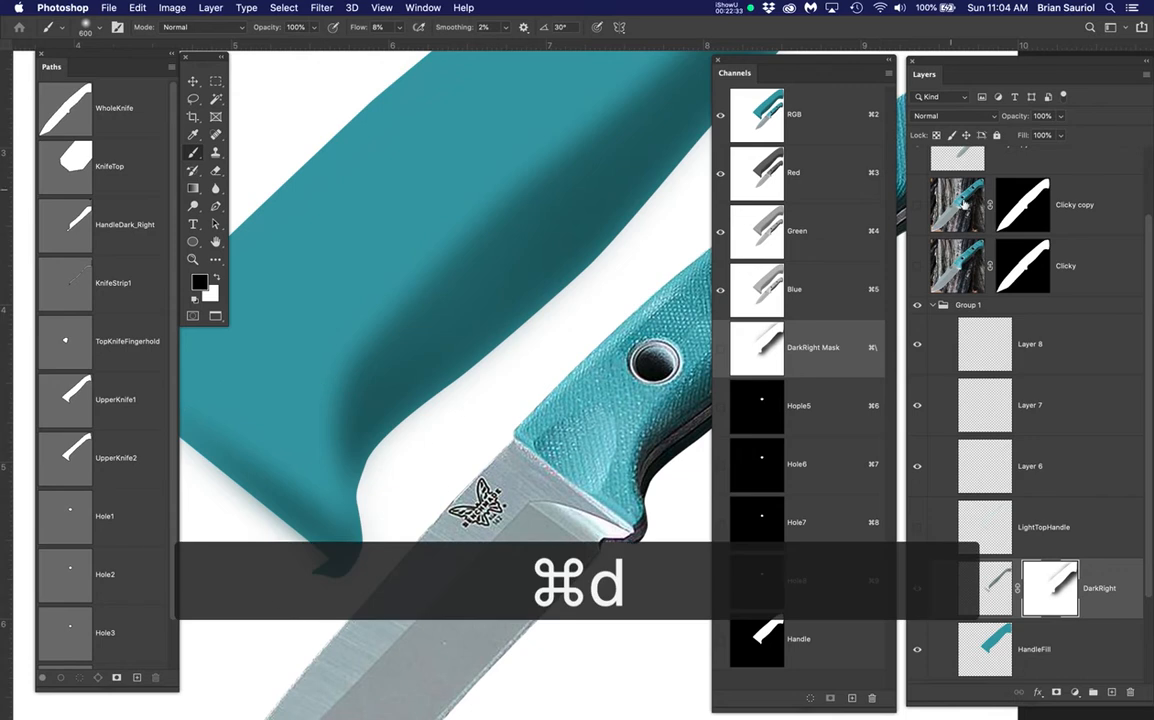
pyautogui.scroll(3, 925, 192)
# Compare against Layer 2, shrink the brush to 80 and mask the notched tip
pyautogui.click(917, 180)
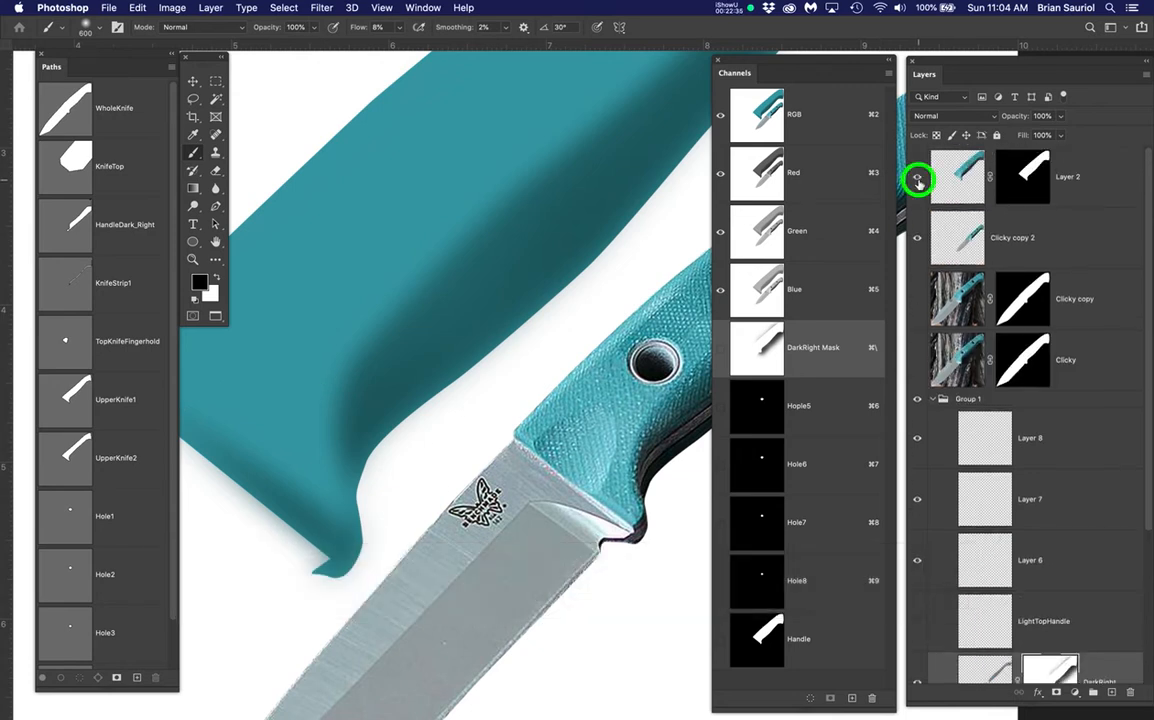
pyautogui.click(917, 180)
pyautogui.click(917, 180)
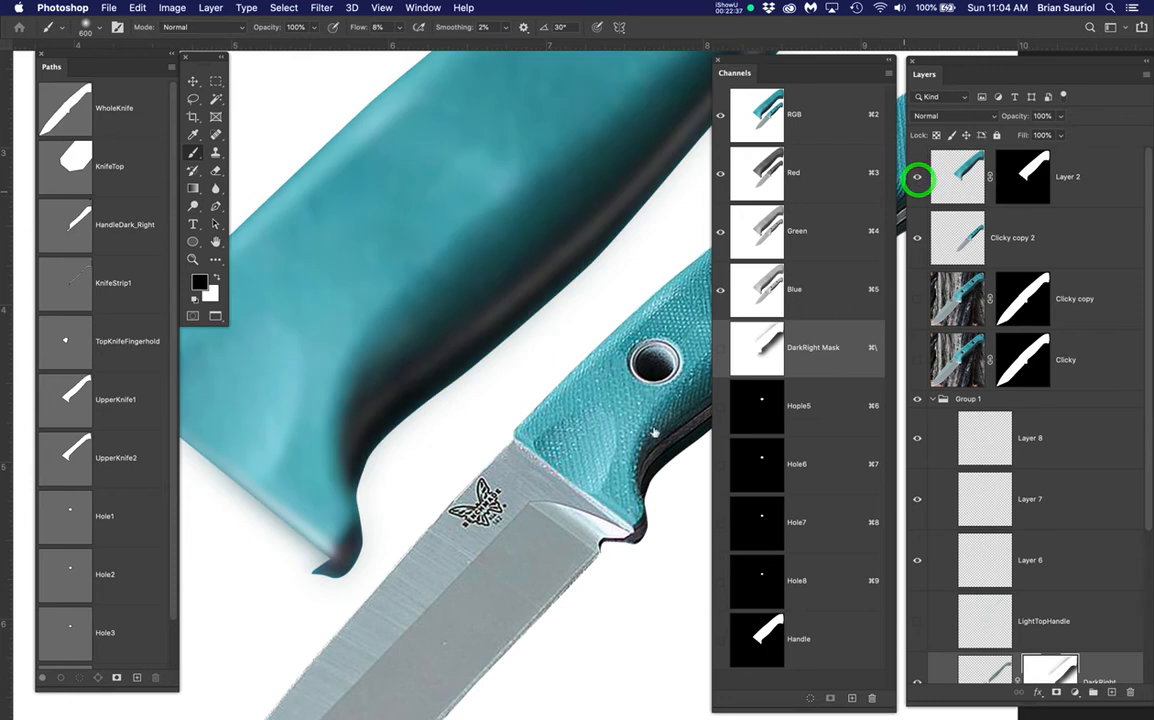
pyautogui.press('[')
pyautogui.press('[')
pyautogui.press('[')
pyautogui.press('[')
pyautogui.press('[')
pyautogui.press('[')
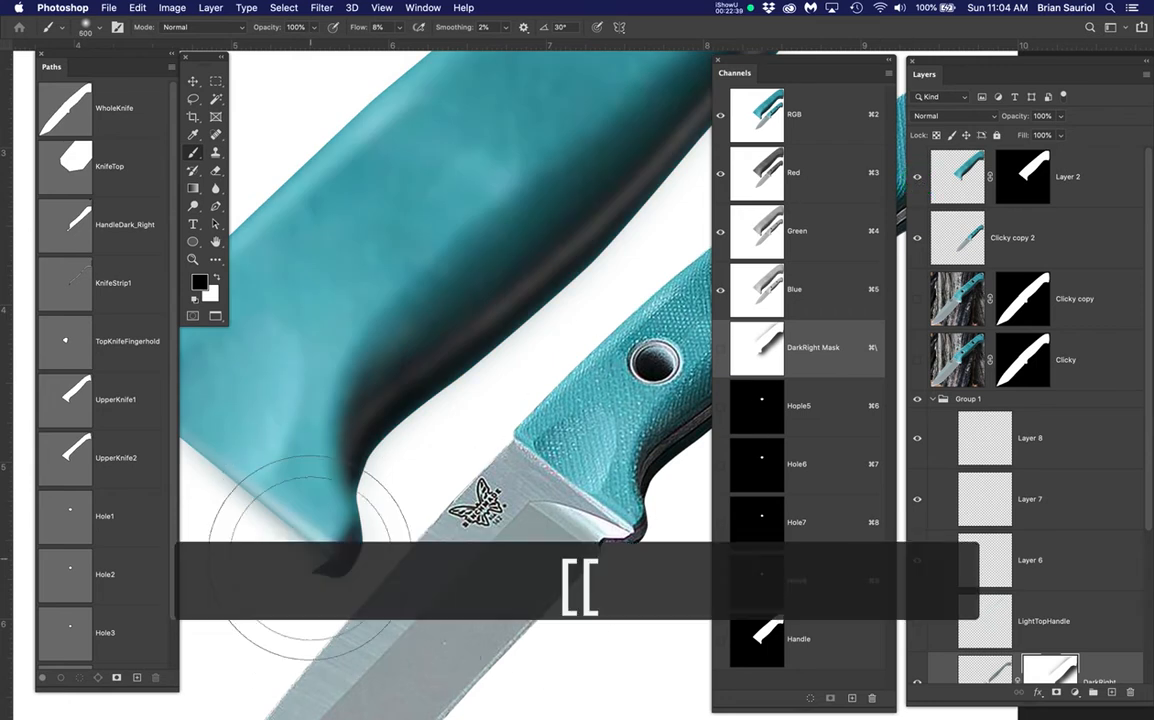
pyautogui.press('[')
pyautogui.press('[')
pyautogui.press('[')
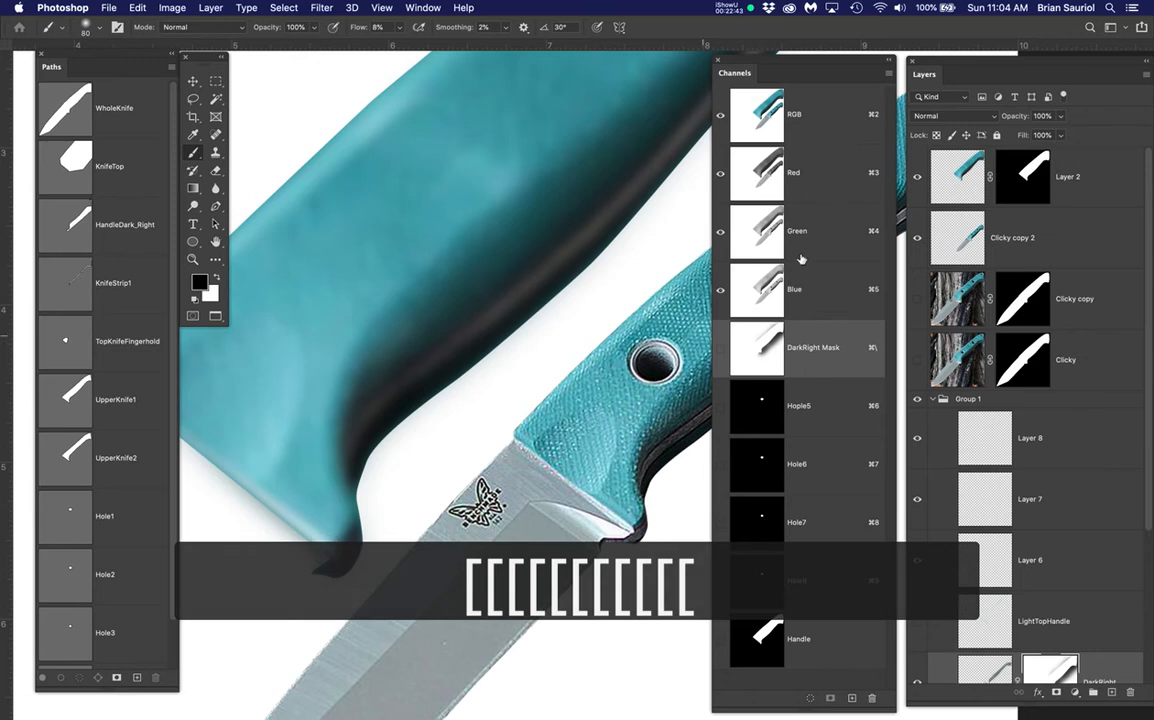
pyautogui.click(920, 176)
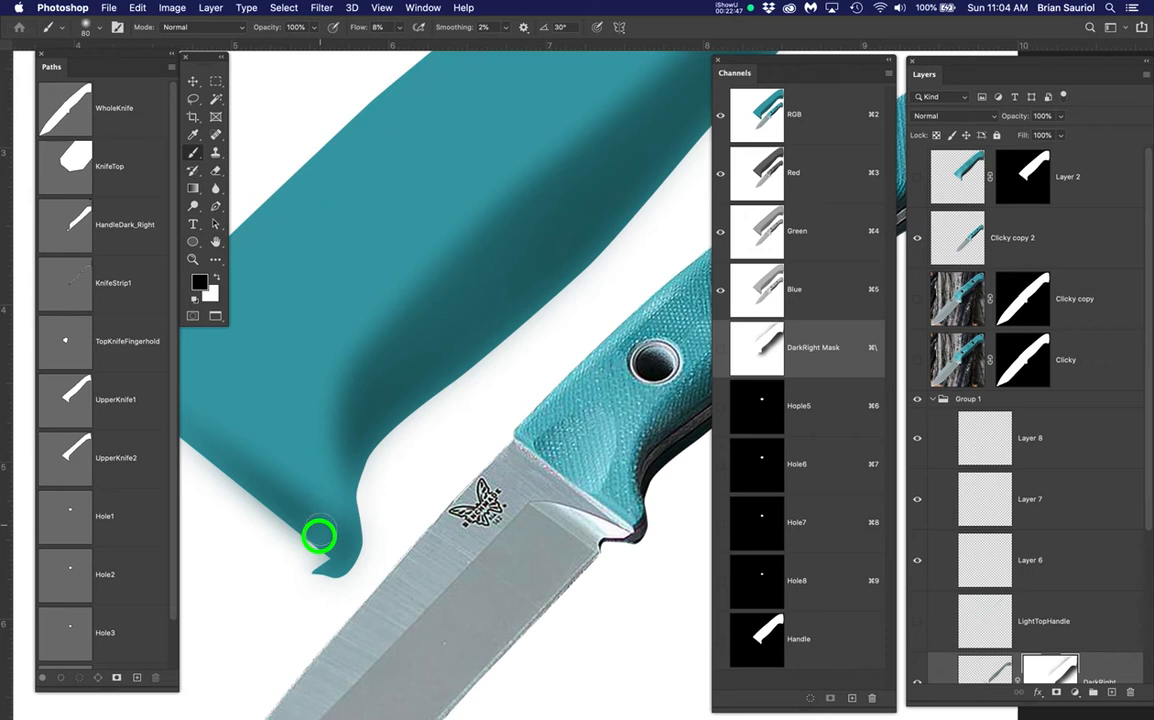
pyautogui.moveTo(321, 539); pyautogui.dragTo(320, 554)
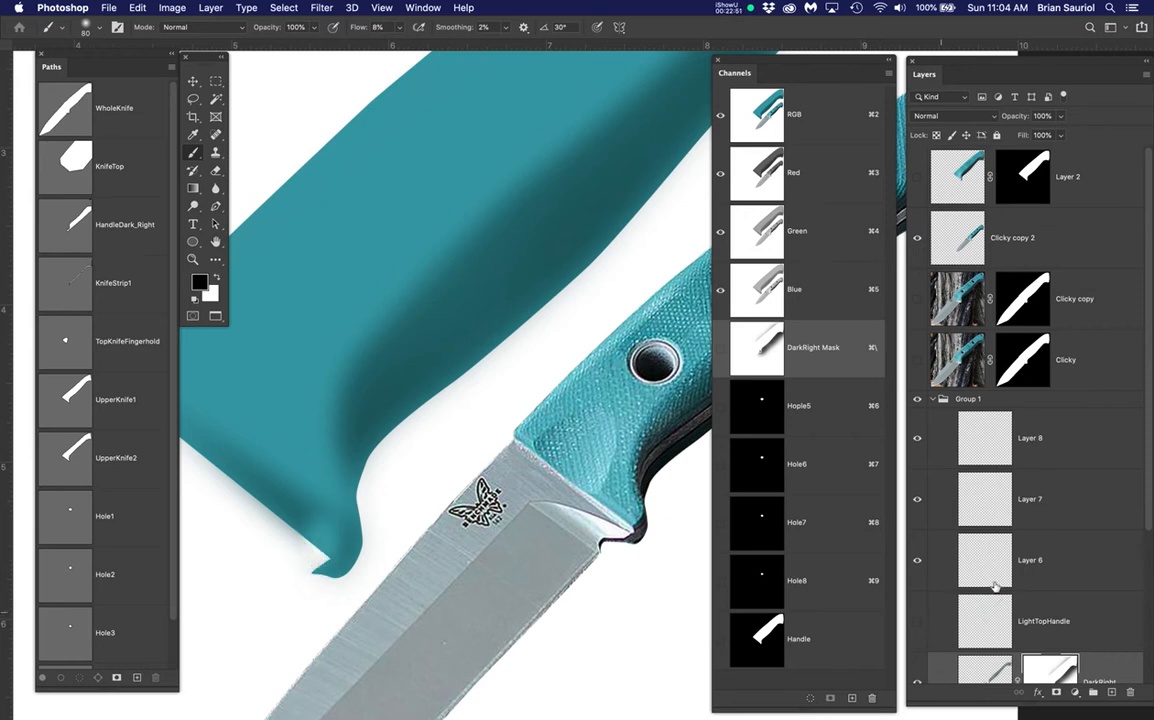
pyautogui.scroll(-3, 990, 590)
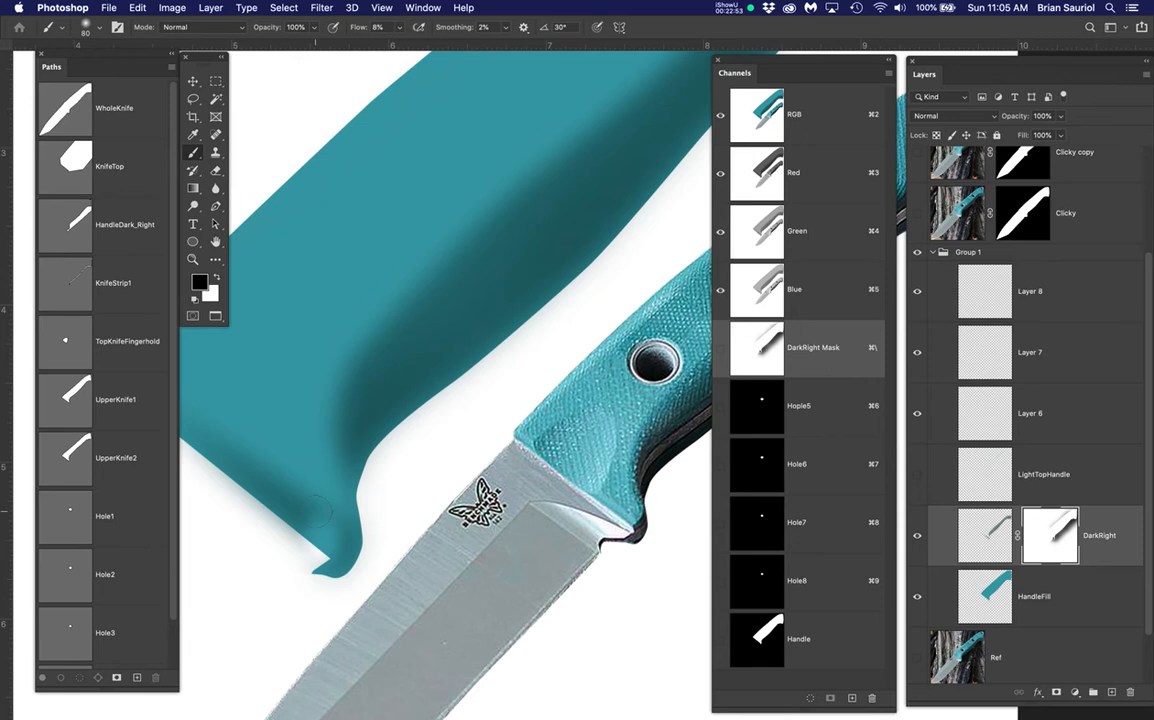
# Mask more dark shading with a 175 brush, then show and select LightTopHandle
pyautogui.press(']')
pyautogui.press(']')
pyautogui.press(']')
pyautogui.press(']')
pyautogui.press(']')
pyautogui.moveTo(306, 513)
pyautogui.mouseDown()
pyautogui.moveTo(250, 482)
pyautogui.moveTo(268, 492)
pyautogui.moveTo(280, 482)
pyautogui.moveTo(257, 510)
pyautogui.moveTo(227, 463)
pyautogui.moveTo(294, 525)
pyautogui.moveTo(286, 505)
pyautogui.moveTo(312, 518)
pyautogui.moveTo(296, 518)
pyautogui.moveTo(262, 476)
pyautogui.mouseUp()
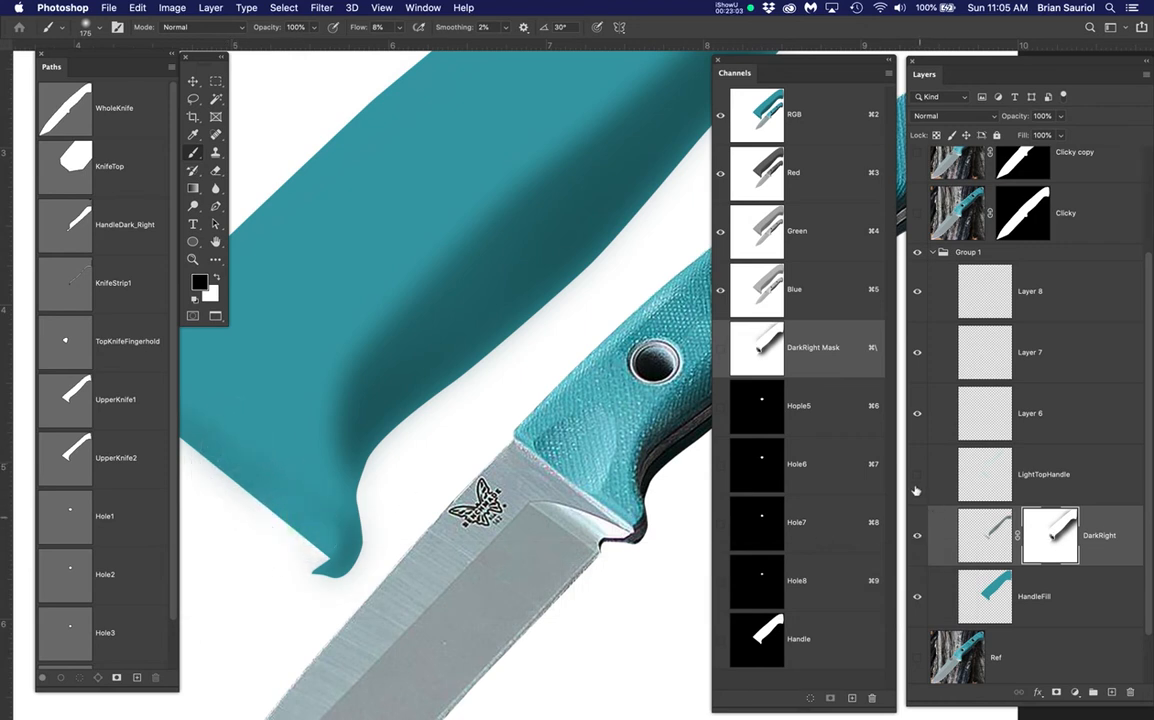
pyautogui.click(917, 479)
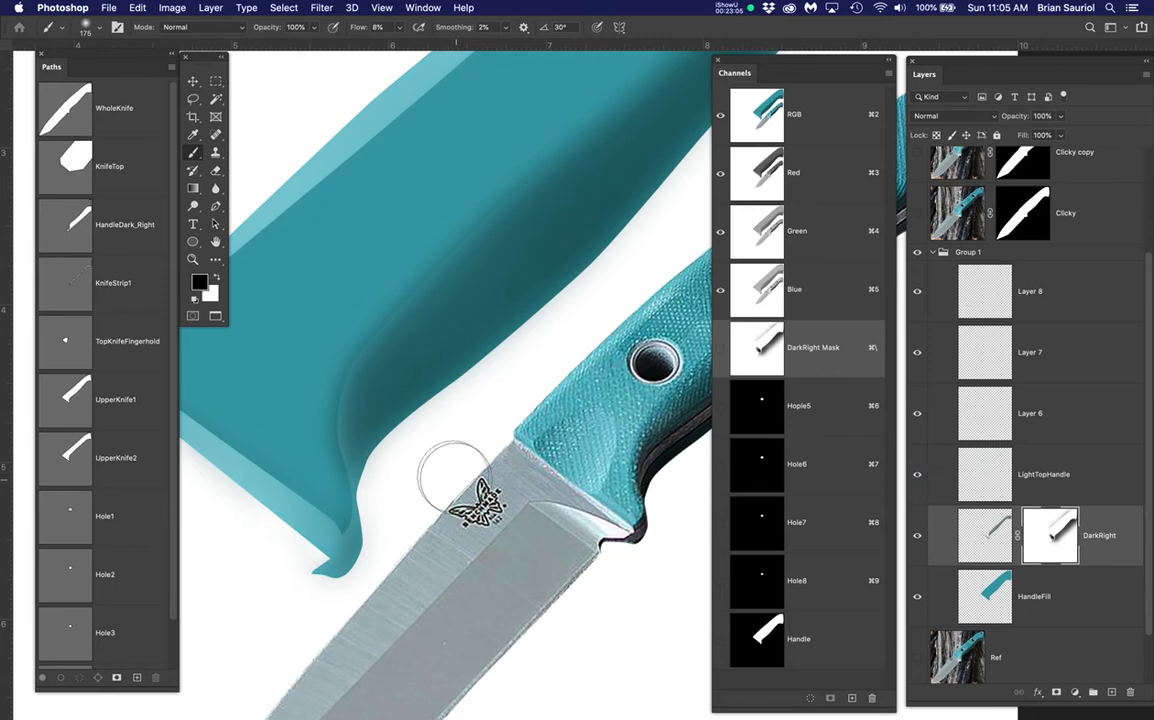
pyautogui.scroll(-5, 459, 470)
pyautogui.moveTo(598, 497); pyautogui.dragTo(526, 540)
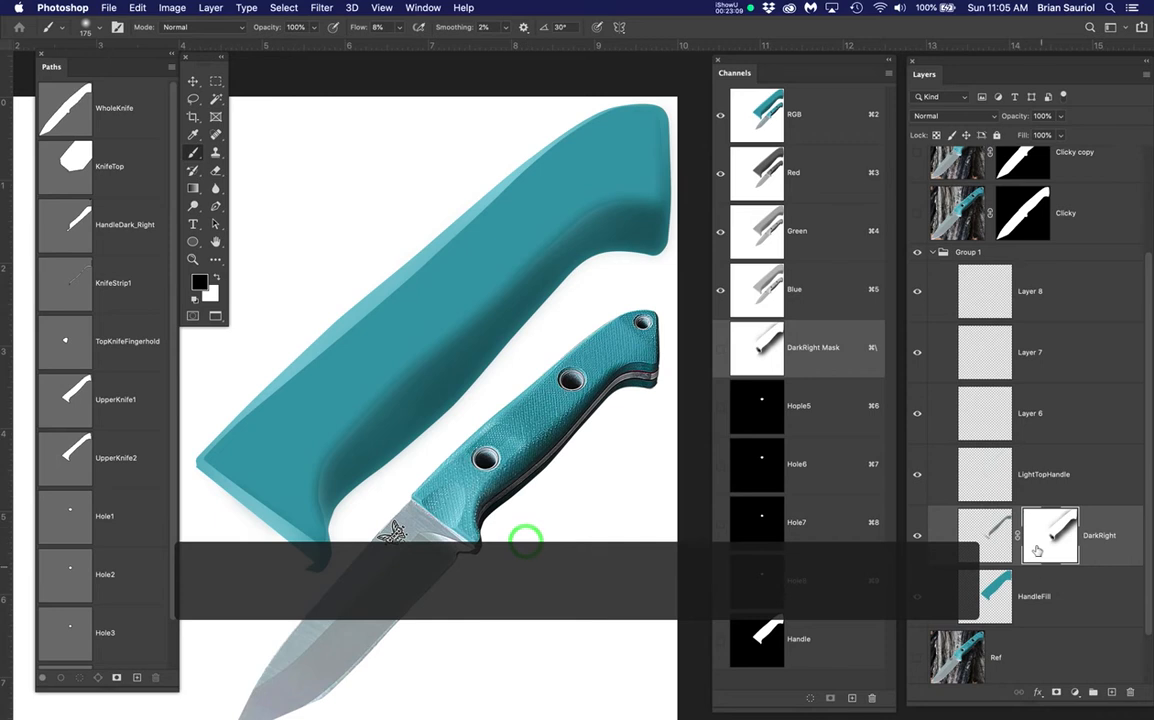
pyautogui.click(988, 478)
pyautogui.press('super+d')
# Add a white mask to LightTopHandle and inspect the handle's inner curve
pyautogui.click(1056, 692)
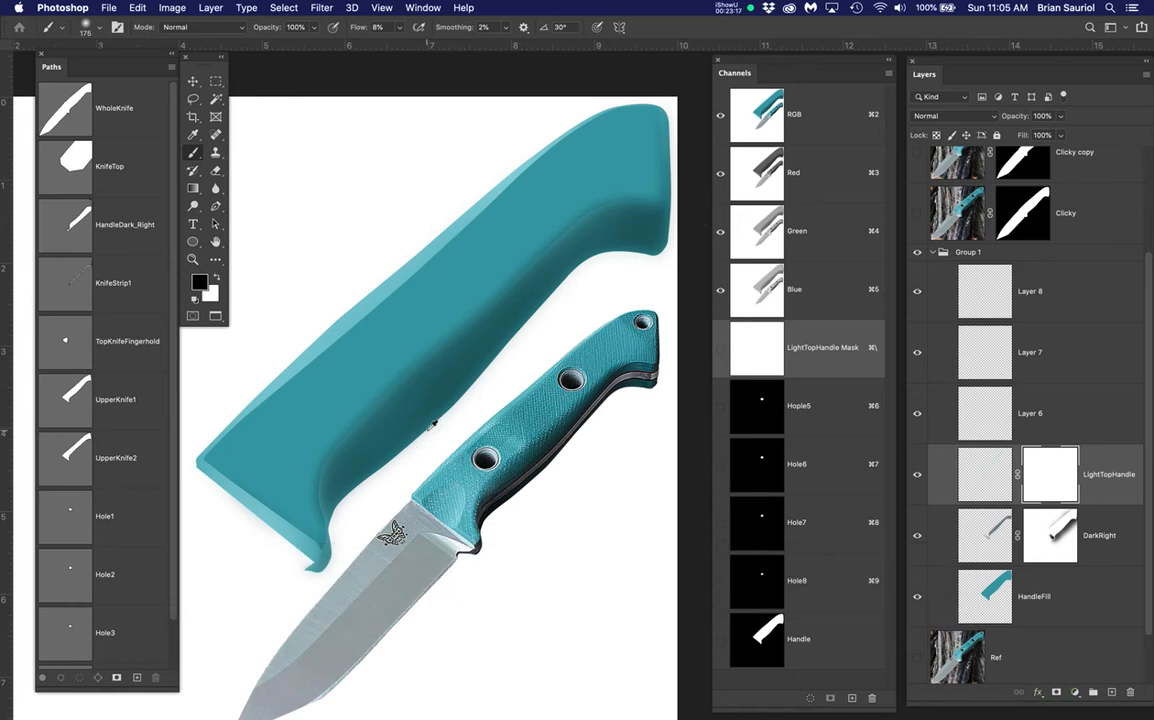
pyautogui.scroll(6, 432, 424)
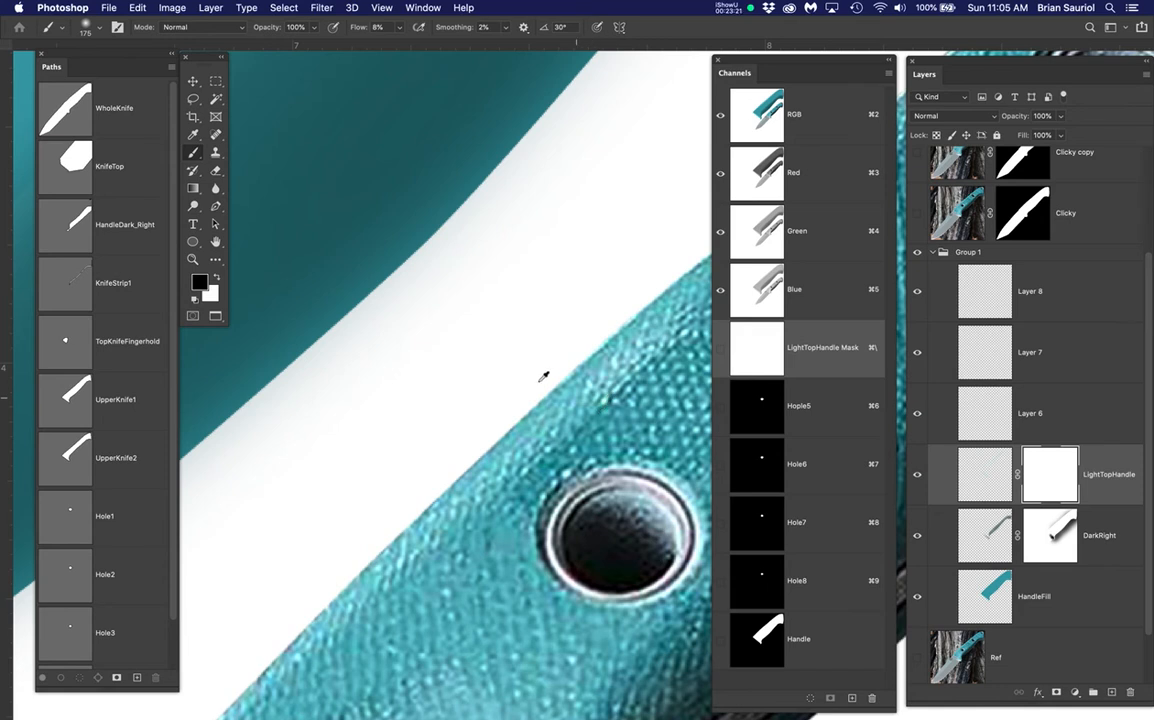
pyautogui.scroll(-6, 548, 376)
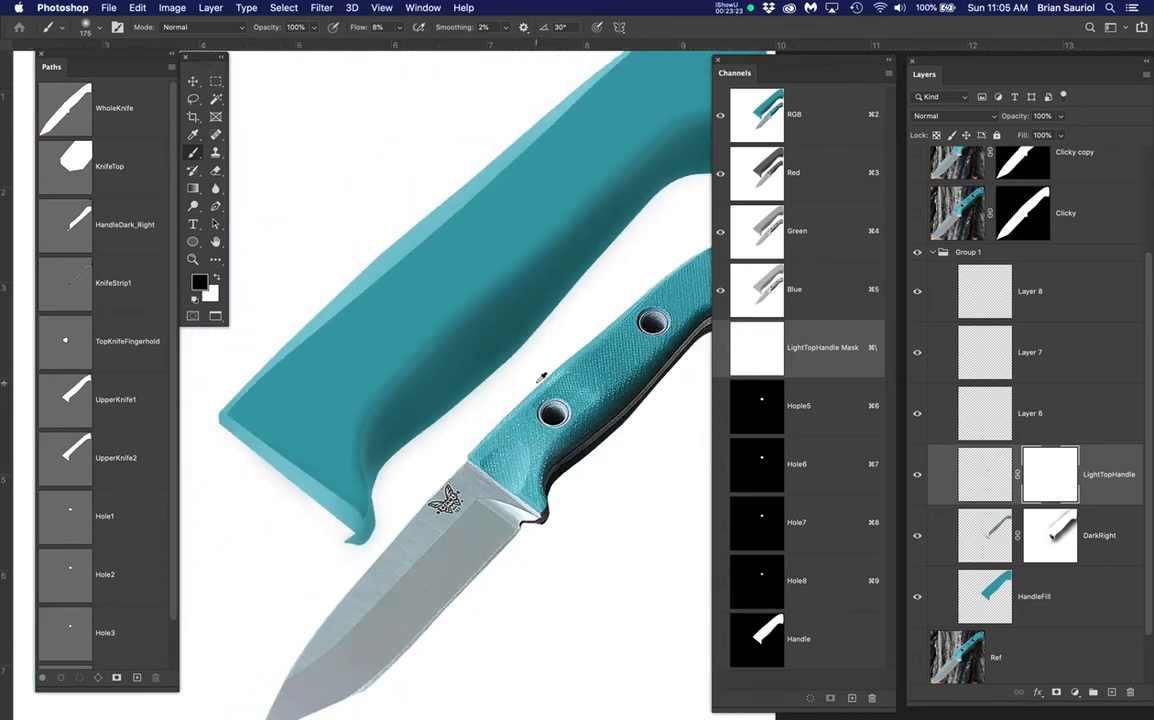
pyautogui.scroll(4, 505, 457)
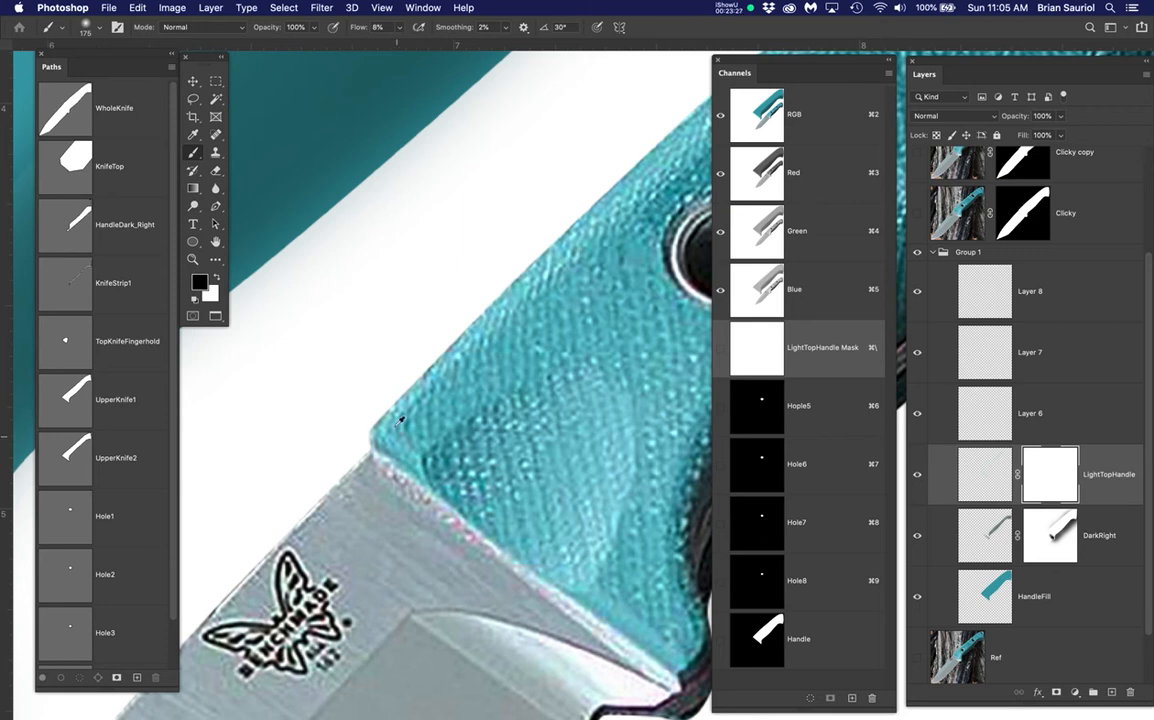
pyautogui.scroll(-1, 395, 426)
pyautogui.moveTo(305, 306); pyautogui.dragTo(590, 323)
pyautogui.moveTo(396, 368); pyautogui.dragTo(557, 338)
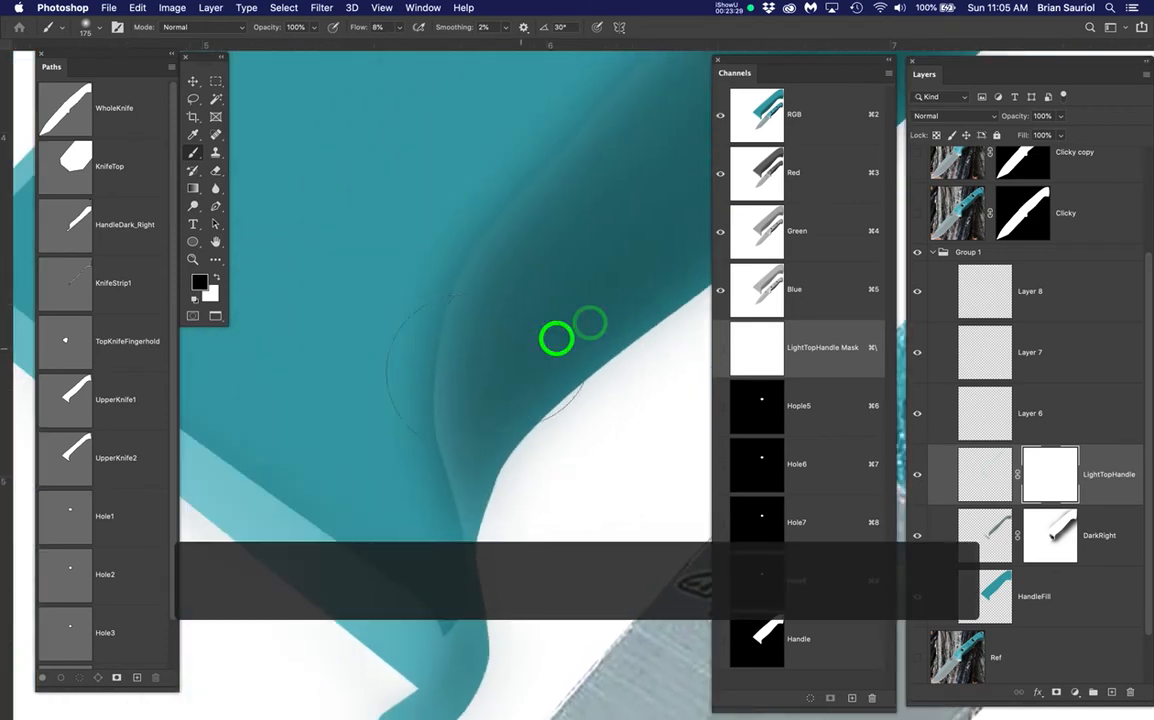
pyautogui.scroll(-2, 469, 367)
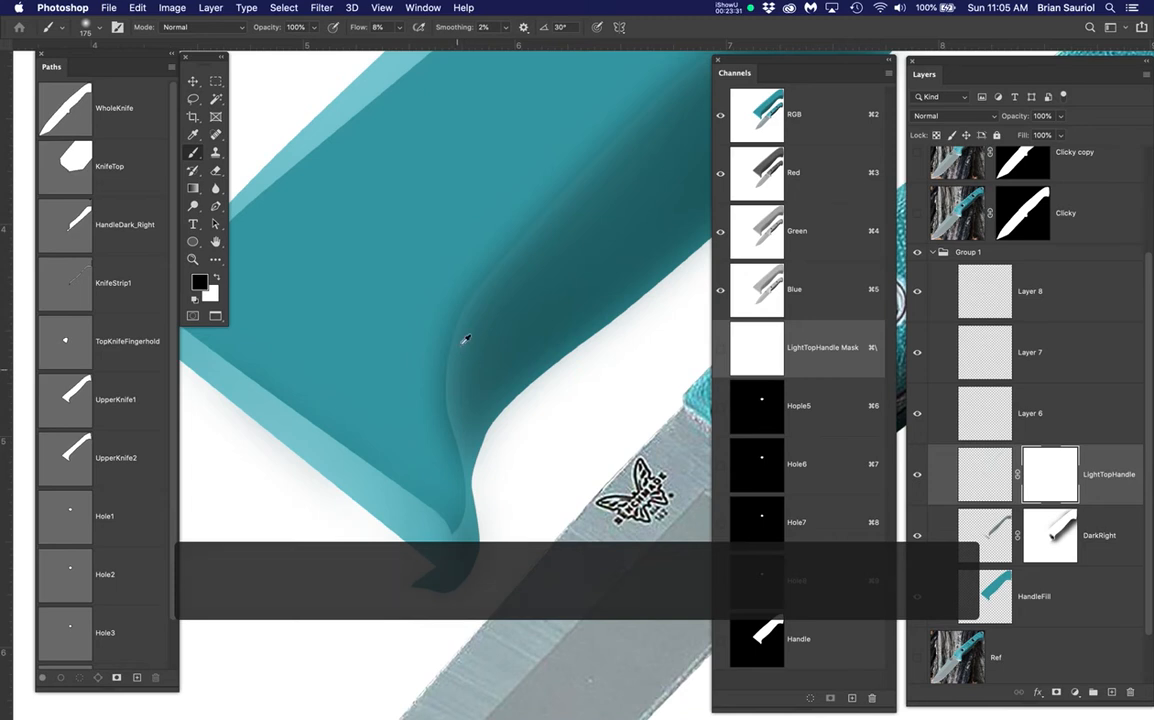
pyautogui.scroll(-2, 443, 379)
pyautogui.moveTo(403, 386); pyautogui.dragTo(410, 393)
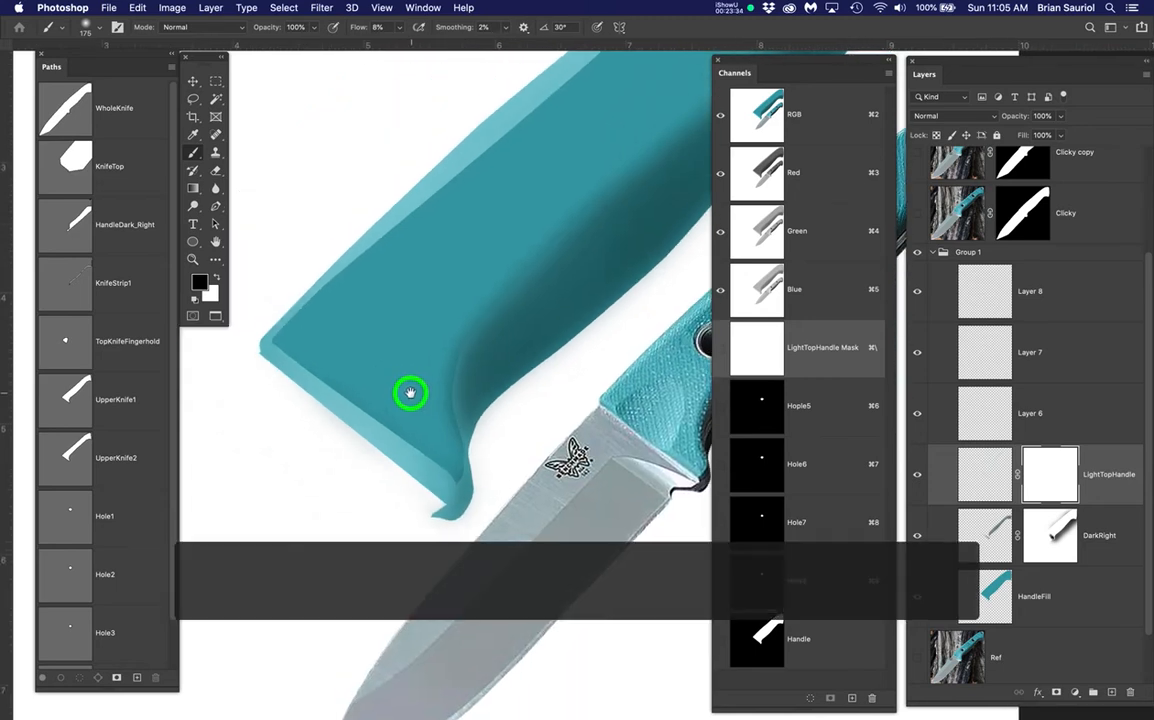
# Target LightTopHandle's pixels and toggle the highlights off and on to compare
pyautogui.click(1044, 477)
pyautogui.click(1002, 473)
pyautogui.click(917, 476)
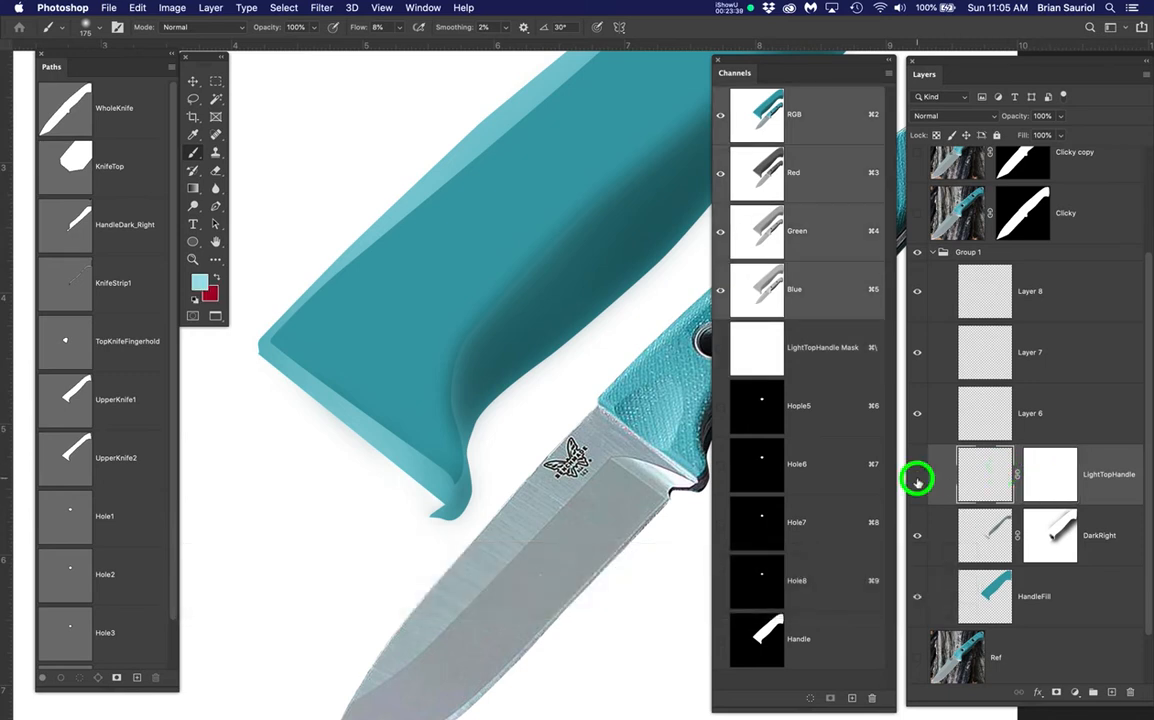
pyautogui.click(917, 476)
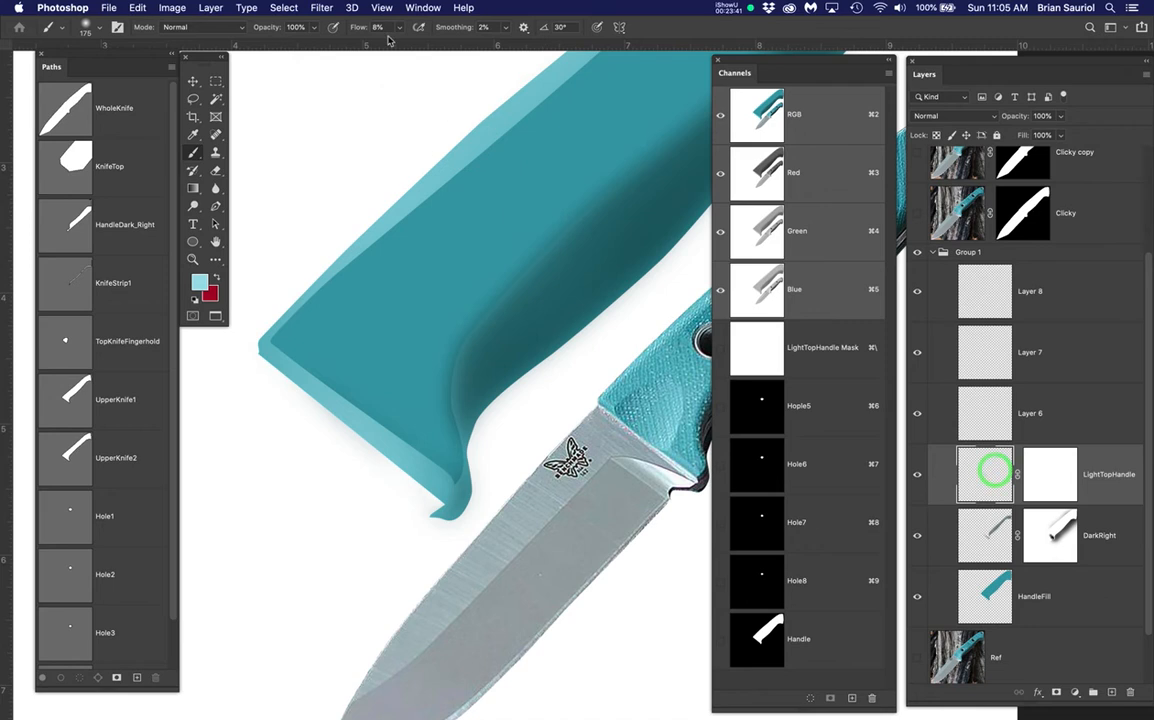
# Blur the LightTopHandle highlights with a 7.4-pixel Gaussian Blur and return to the Brush
pyautogui.click(283, 8)
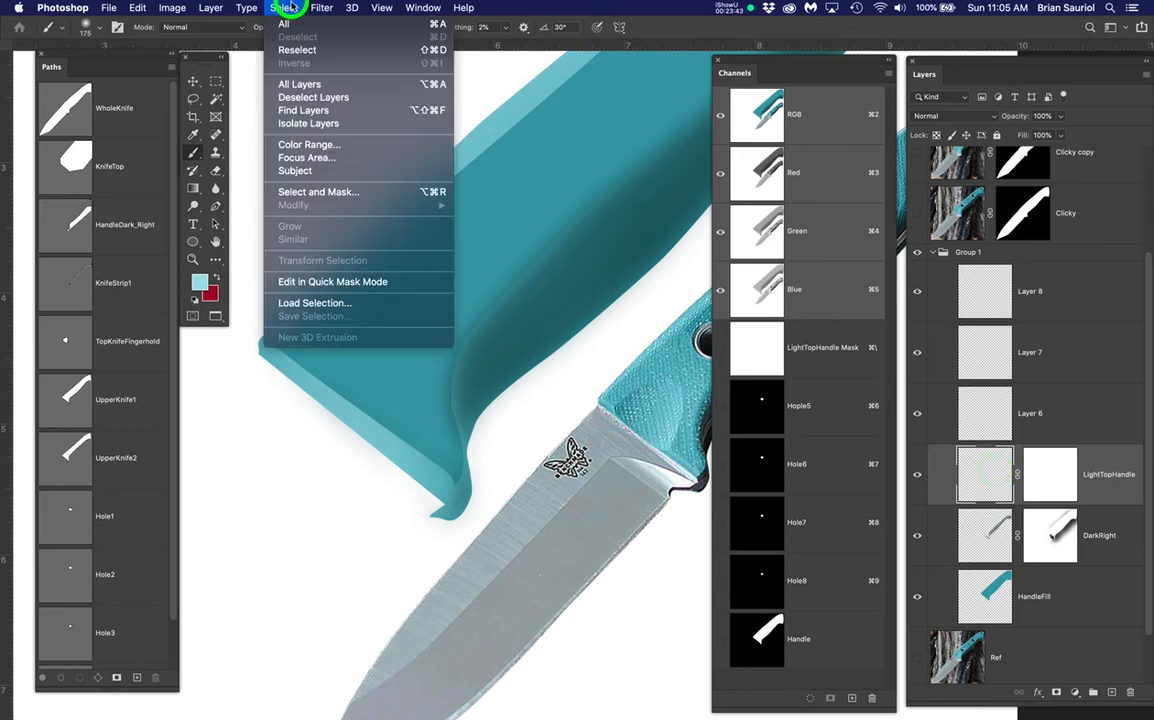
pyautogui.moveTo(321, 8)
pyautogui.moveTo(503, 175)
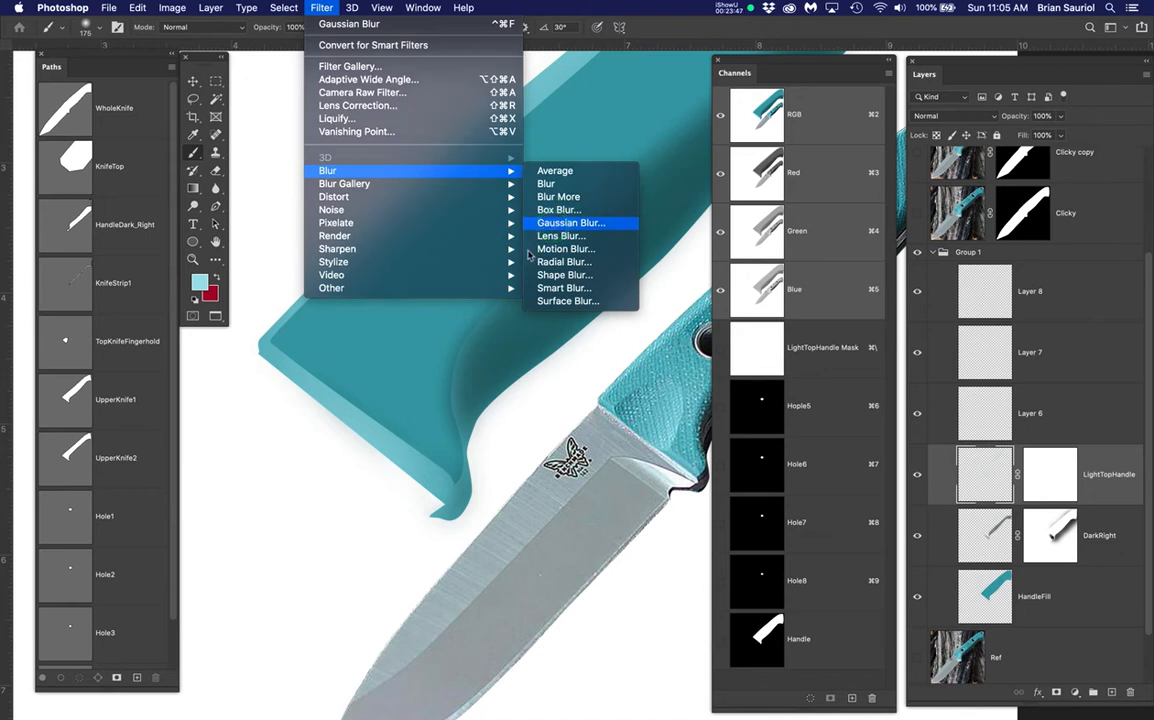
pyautogui.click(566, 222)
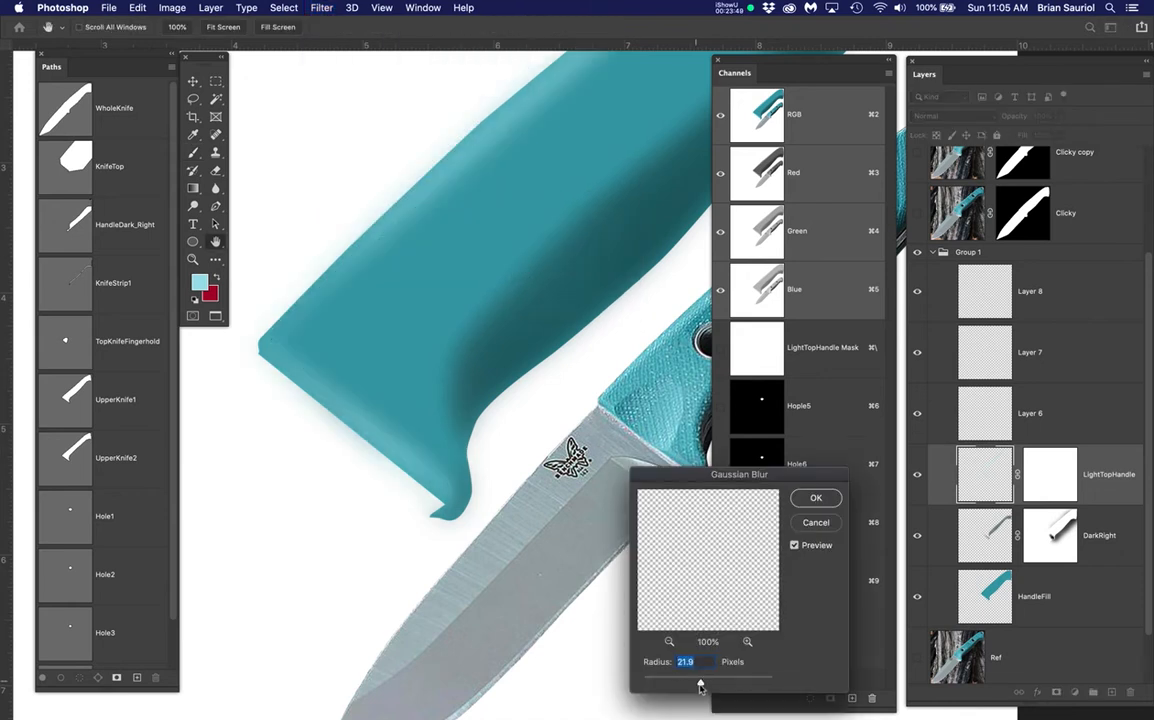
pyautogui.moveTo(683, 685)
pyautogui.mouseDown()
pyautogui.moveTo(647, 680)
pyautogui.moveTo(665, 685)
pyautogui.mouseUp()
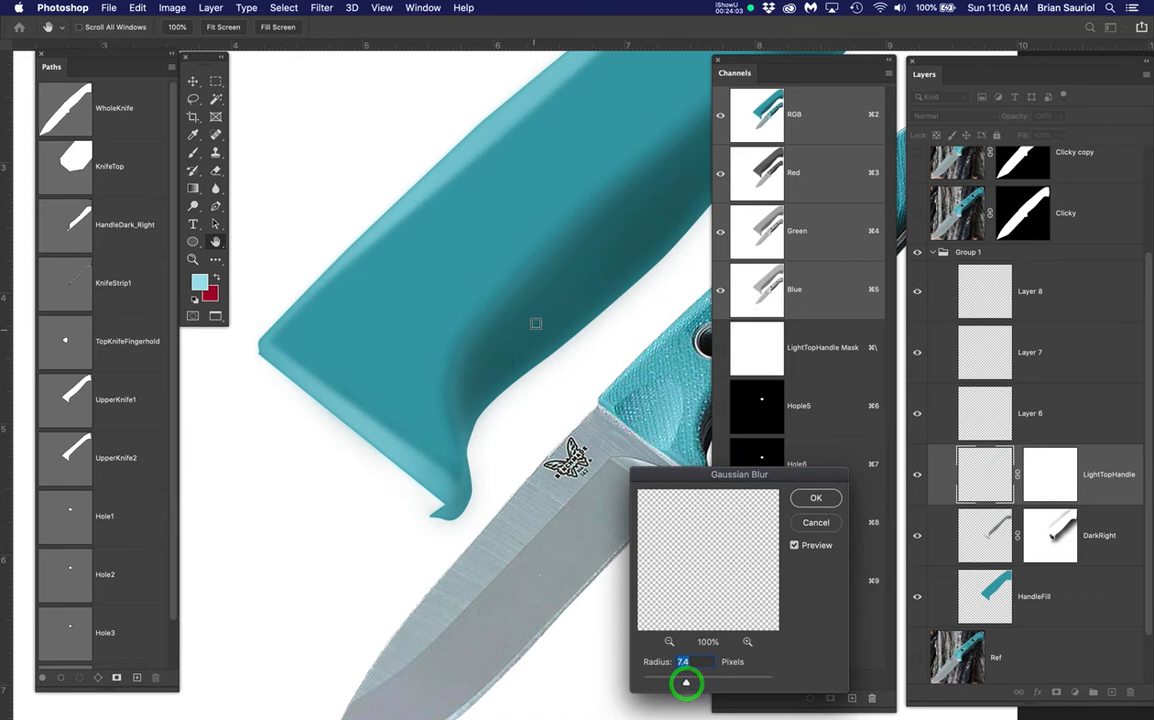
pyautogui.scroll(-3, 536, 324)
pyautogui.moveTo(552, 285); pyautogui.dragTo(411, 361)
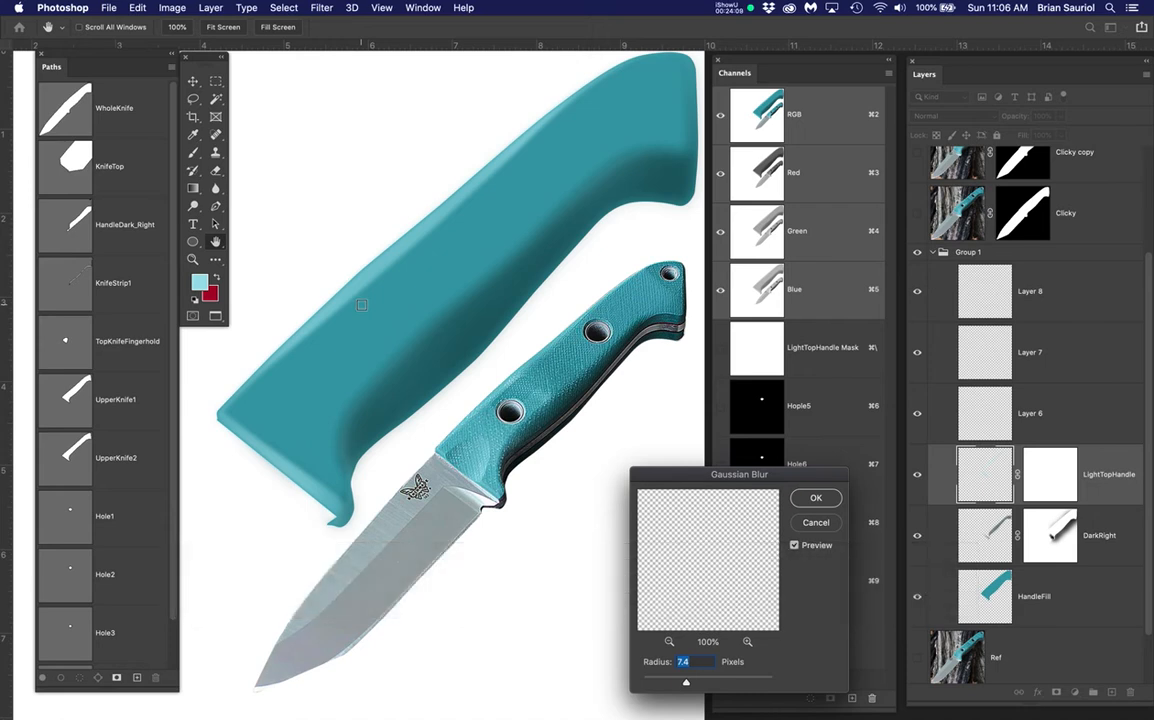
pyautogui.click(815, 497)
pyautogui.press('b')
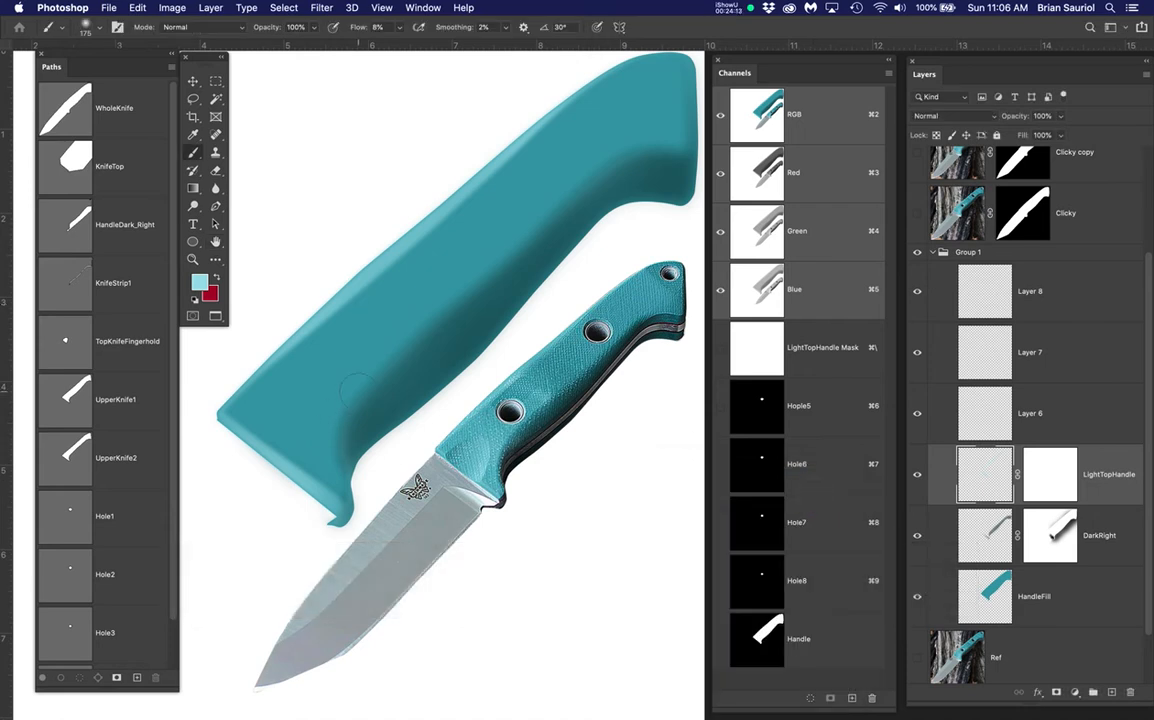
# Enlarge the brush and try light strokes on the sheath, undoing both
pyautogui.press('b')
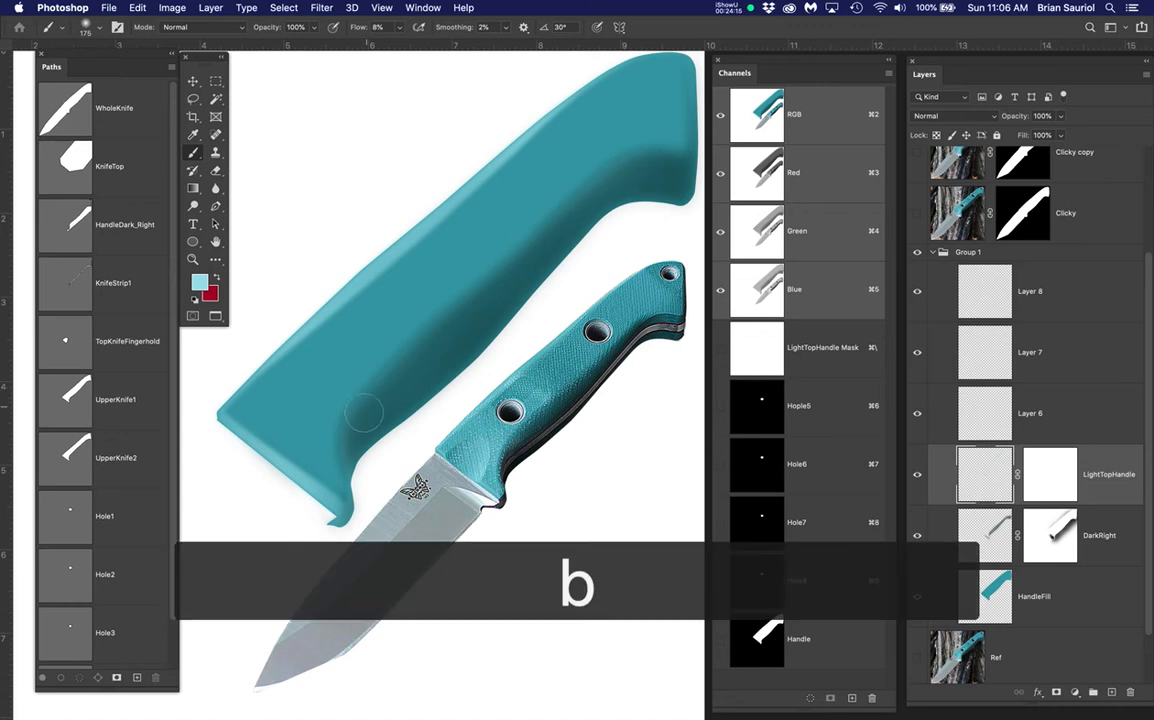
pyautogui.press(']')
pyautogui.press(']')
pyautogui.press(']')
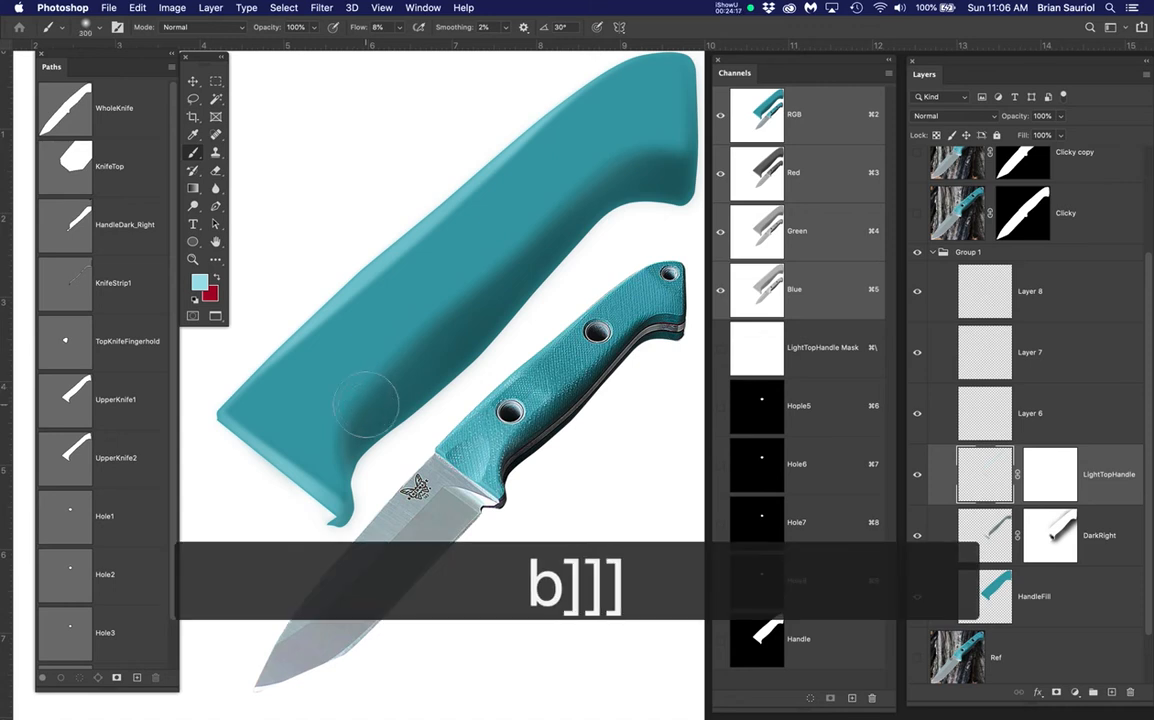
pyautogui.moveTo(366, 396); pyautogui.dragTo(361, 420)
pyautogui.press('super+z')
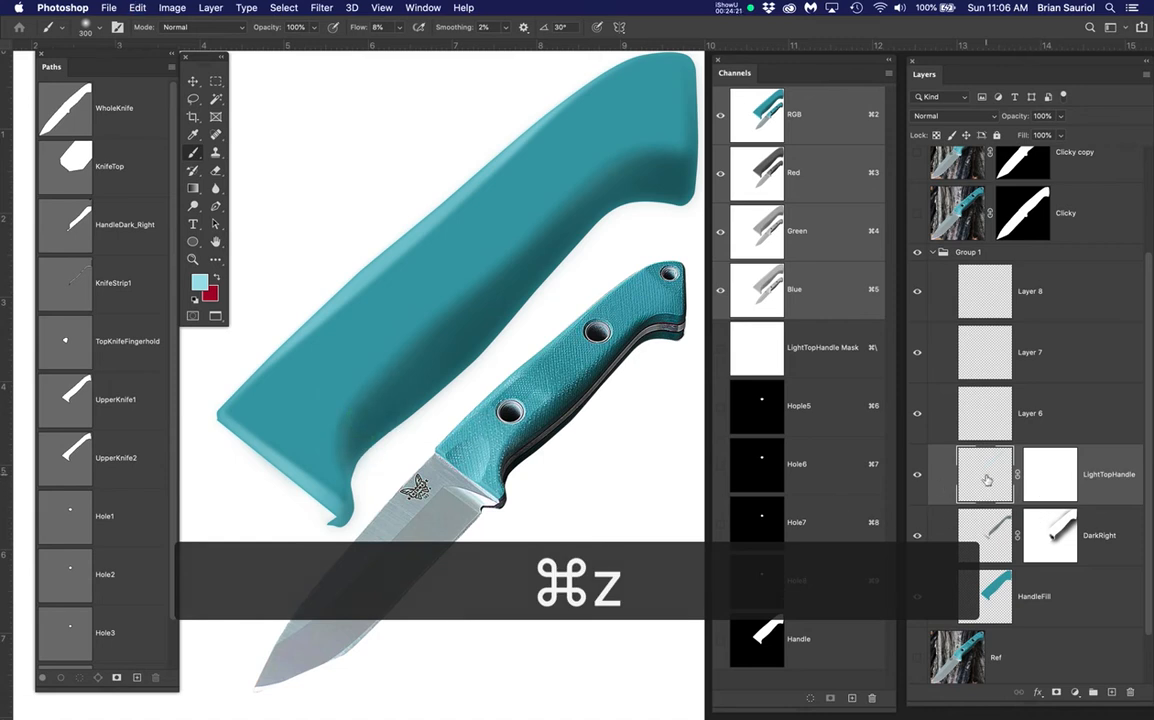
pyautogui.moveTo(404, 384)
pyautogui.mouseDown()
pyautogui.moveTo(408, 349)
pyautogui.moveTo(396, 371)
pyautogui.moveTo(393, 357)
pyautogui.moveTo(361, 388)
pyautogui.moveTo(363, 373)
pyautogui.moveTo(402, 376)
pyautogui.mouseUp()
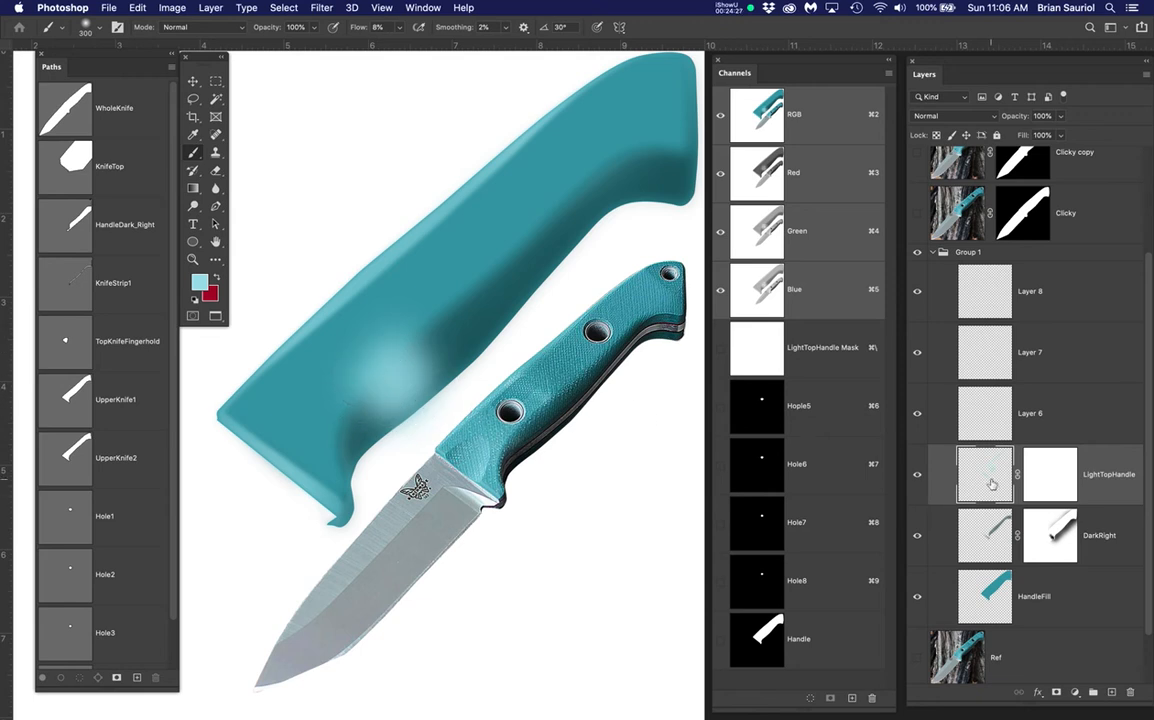
pyautogui.press('super+z')
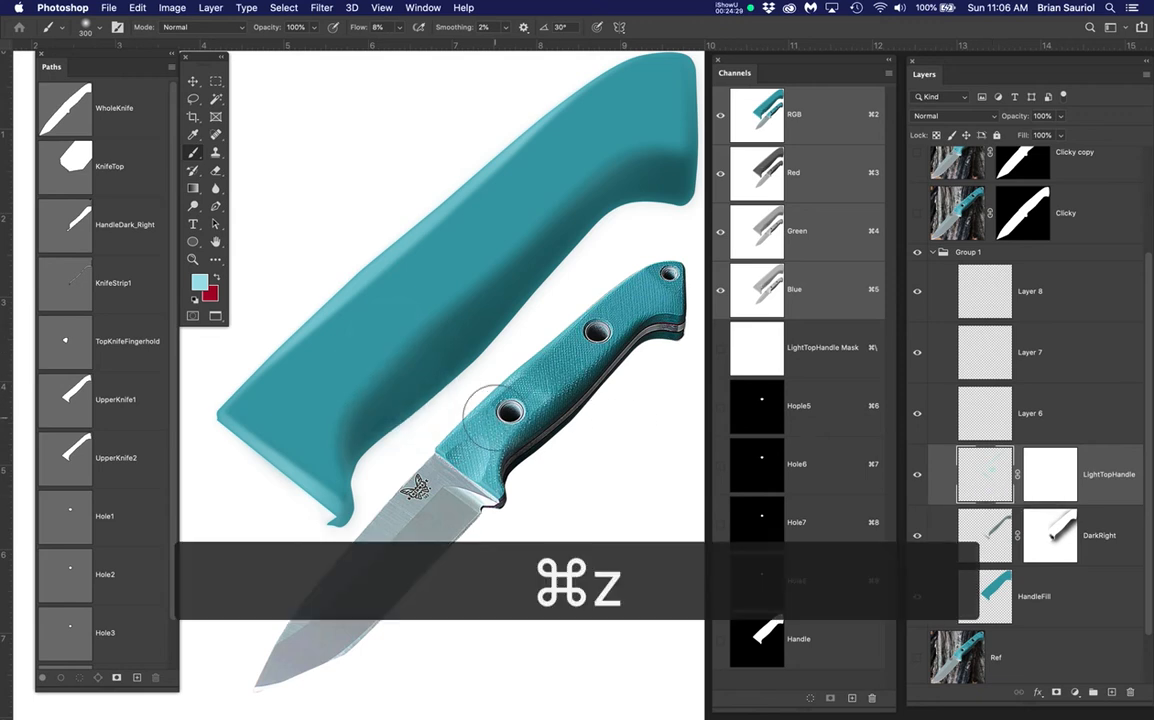
# Paint black on the LightTopHandle mask around the sheath's finger curve
pyautogui.click(1037, 476)
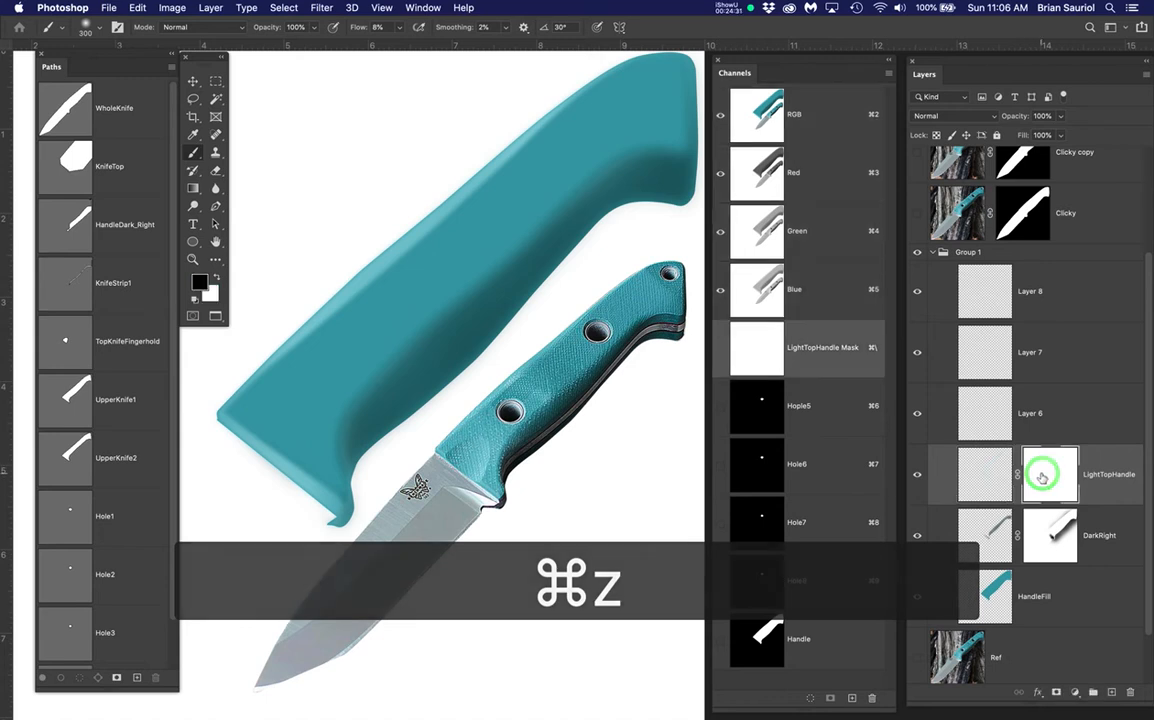
pyautogui.click(388, 413)
pyautogui.moveTo(388, 413)
pyautogui.mouseDown()
pyautogui.moveTo(351, 418)
pyautogui.moveTo(375, 360)
pyautogui.moveTo(356, 453)
pyautogui.moveTo(368, 468)
pyautogui.moveTo(350, 423)
pyautogui.moveTo(455, 283)
pyautogui.moveTo(499, 264)
pyautogui.moveTo(494, 291)
pyautogui.moveTo(375, 395)
pyautogui.moveTo(651, 164)
pyautogui.moveTo(686, 161)
pyautogui.moveTo(543, 214)
pyautogui.moveTo(374, 380)
pyautogui.moveTo(470, 266)
pyautogui.moveTo(580, 191)
pyautogui.moveTo(681, 145)
pyautogui.moveTo(583, 192)
pyautogui.moveTo(350, 437)
pyautogui.mouseUp()
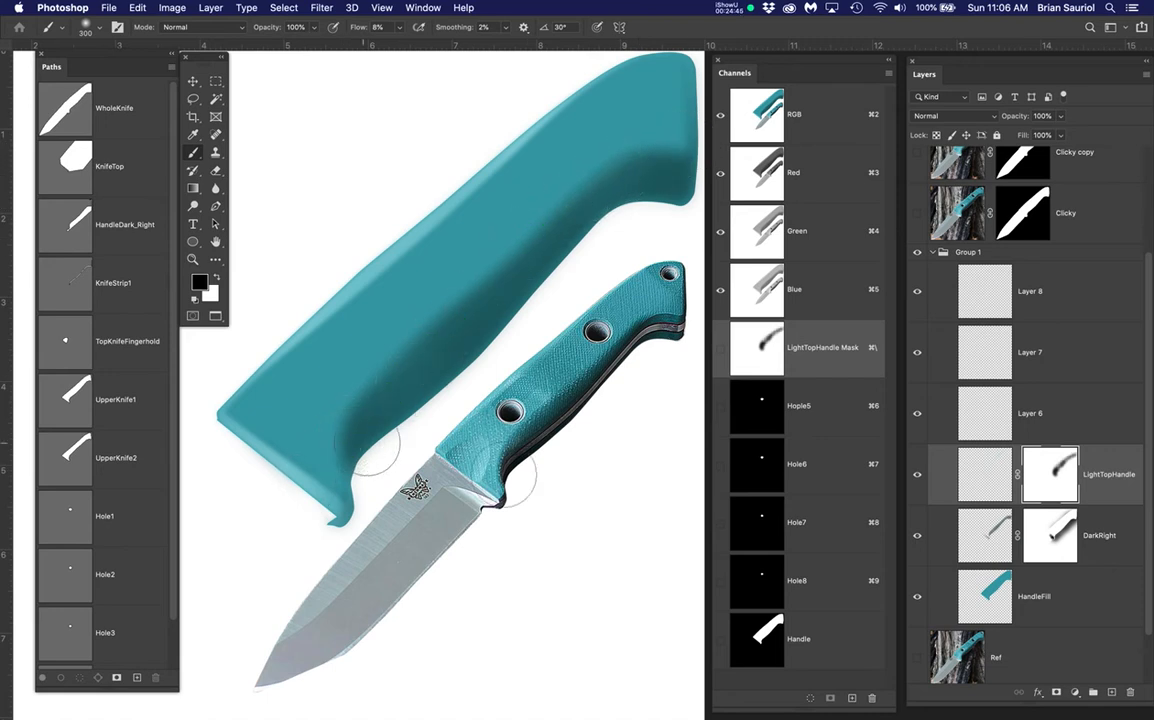
# Rename Layer 6 to ThumbHold
pyautogui.doubleClick(1030, 413)
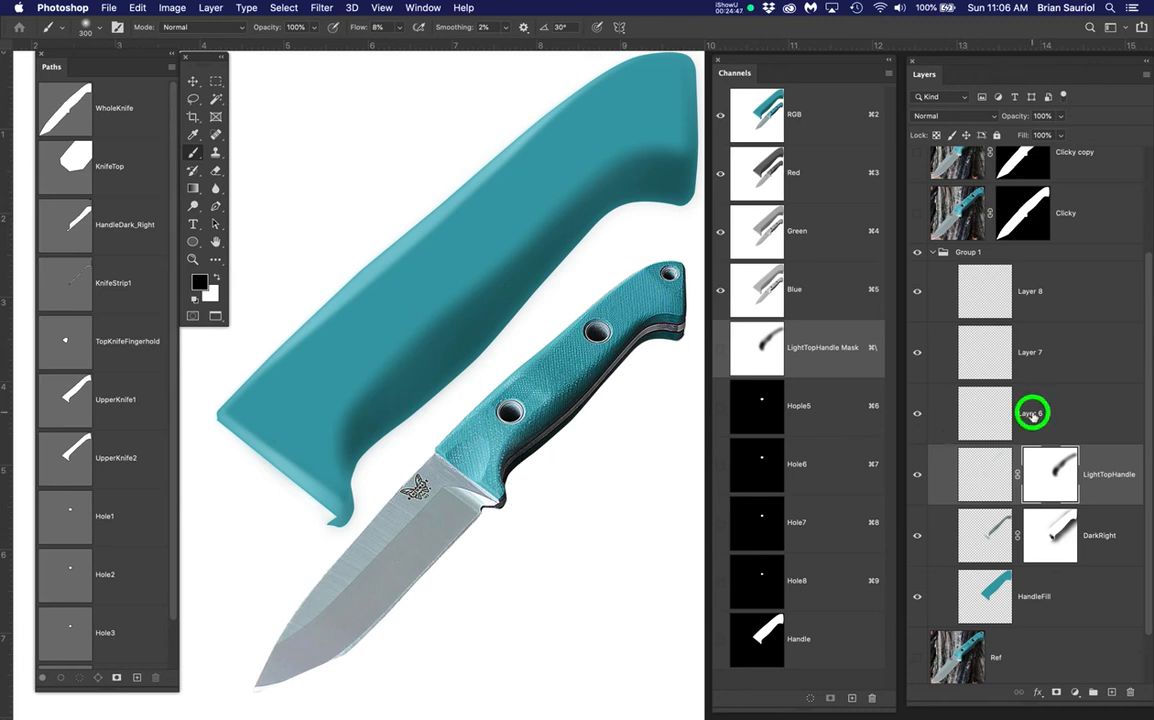
pyautogui.write('Thumb')
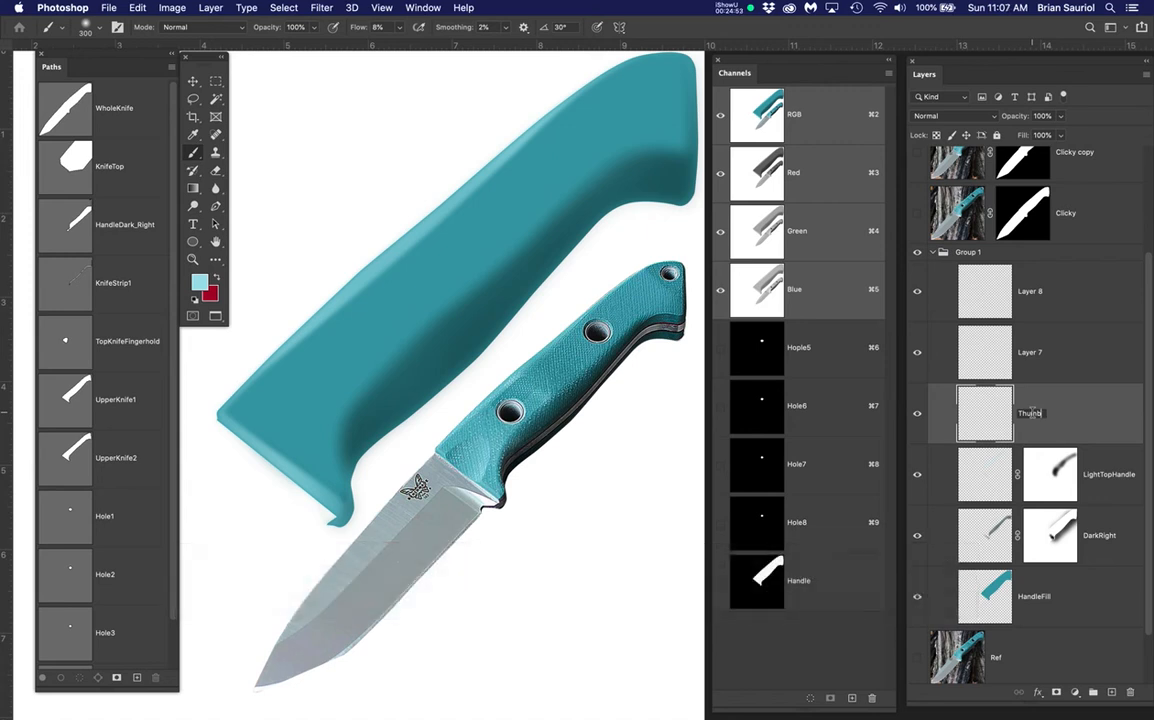
pyautogui.write('Hold')
pyautogui.press('Return')
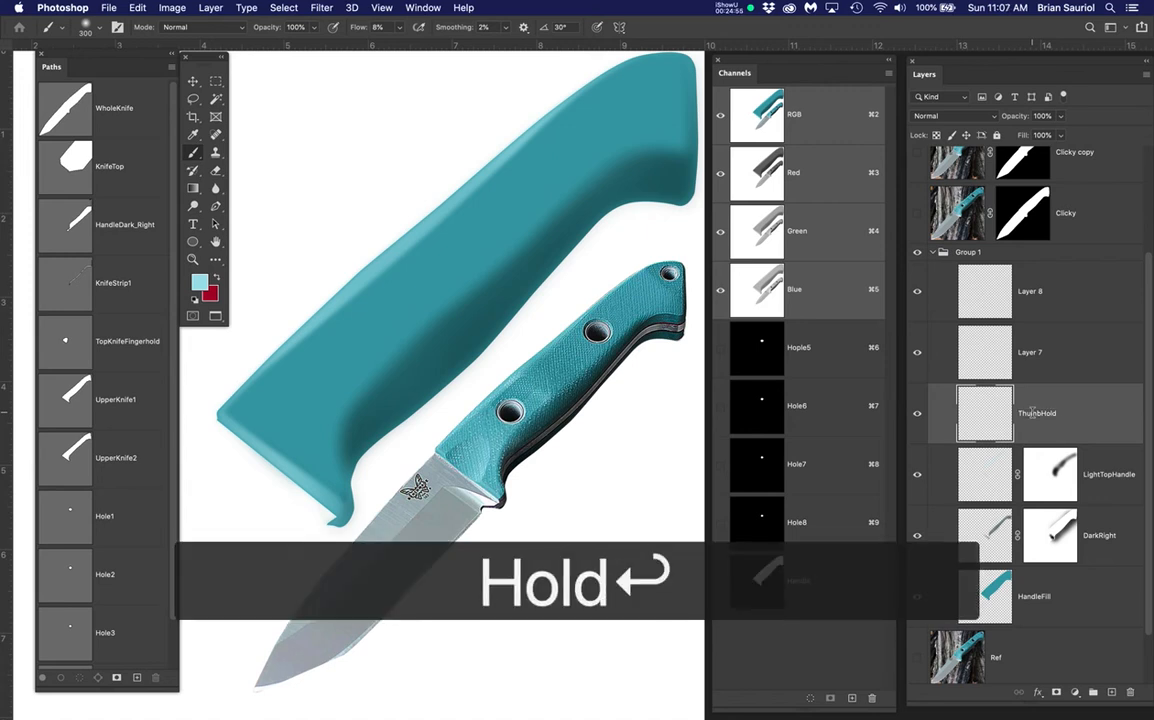
# Load the TopKnifeFingerhold path as a selection over the thumb area
pyautogui.click(71, 345)
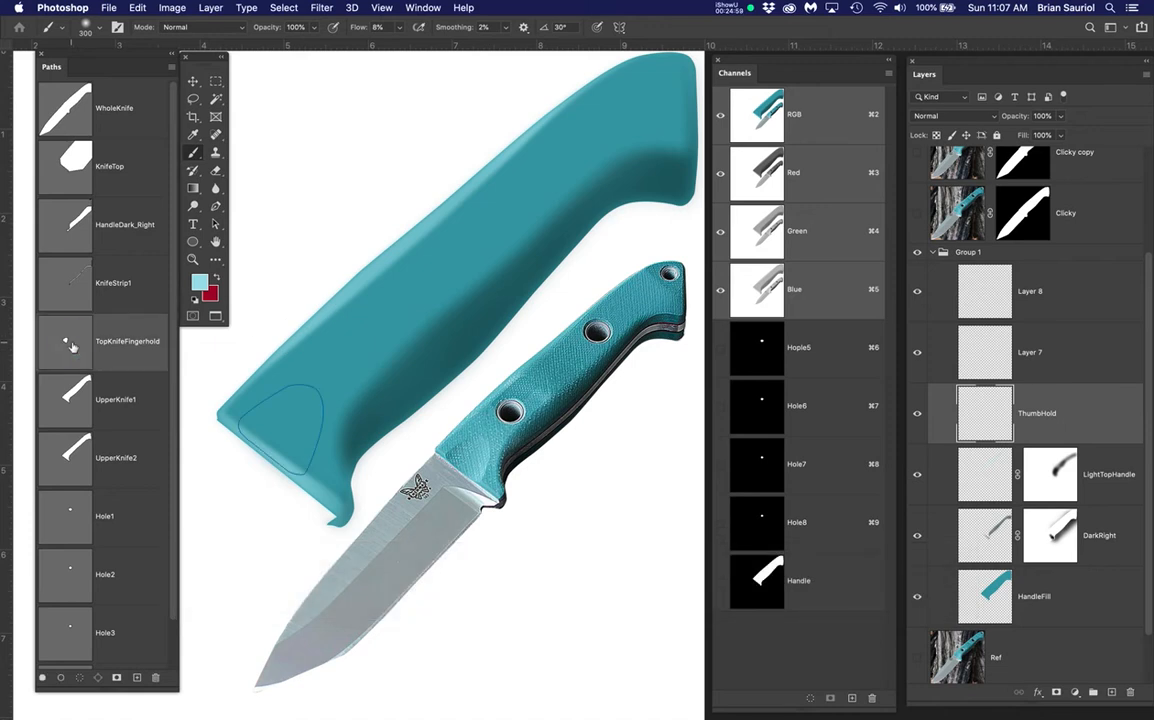
pyautogui.keyDown('super'); pyautogui.click(71, 345); pyautogui.keyUp('super')
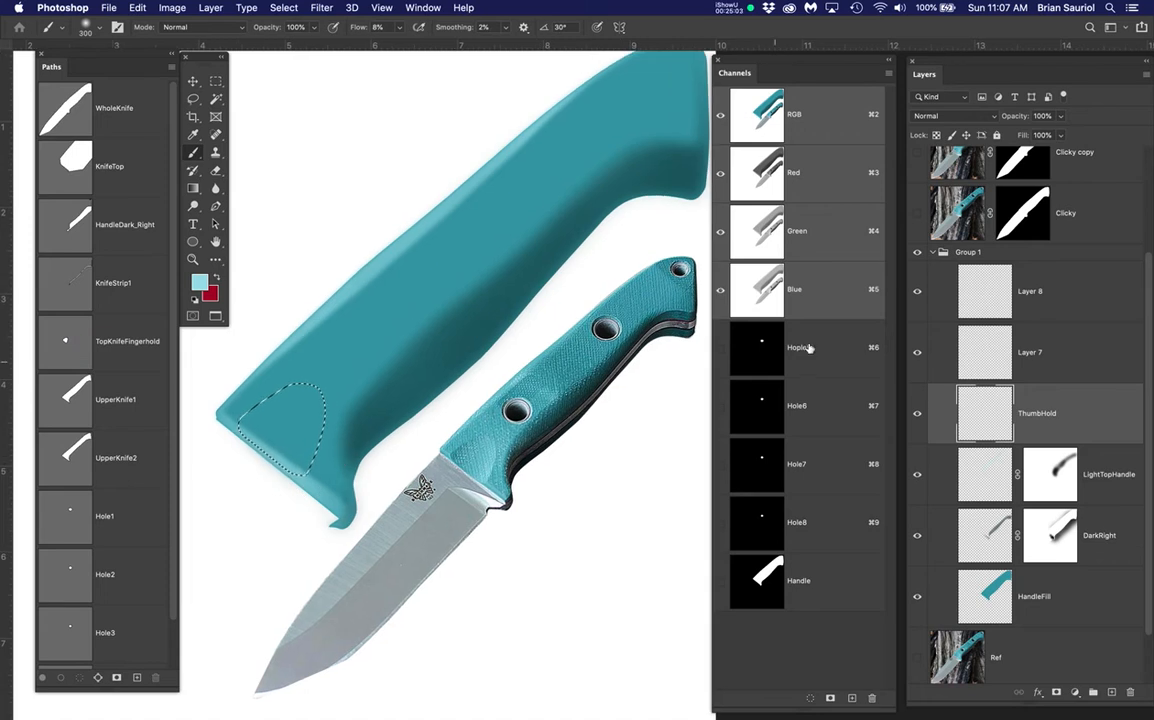
pyautogui.scroll(2, 420, 443)
pyautogui.scroll(3, 1024, 326)
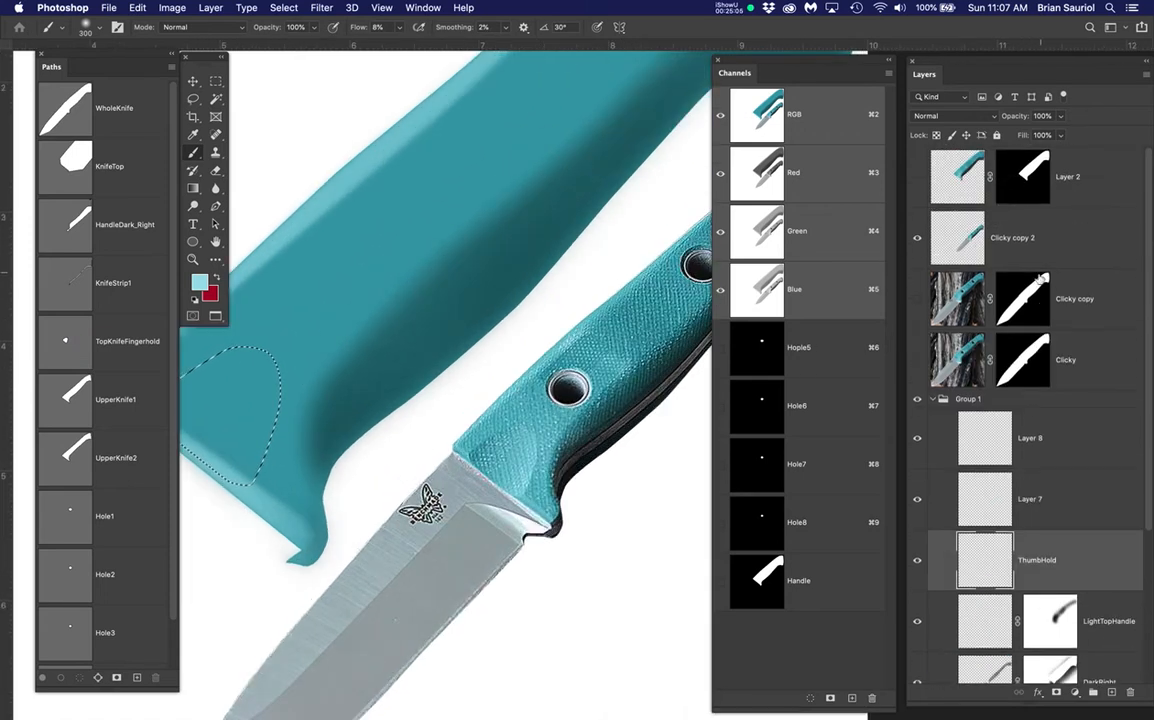
# Compare the thumb-hold selection against the Clicky copy photo, then hide the photo
pyautogui.click(918, 300)
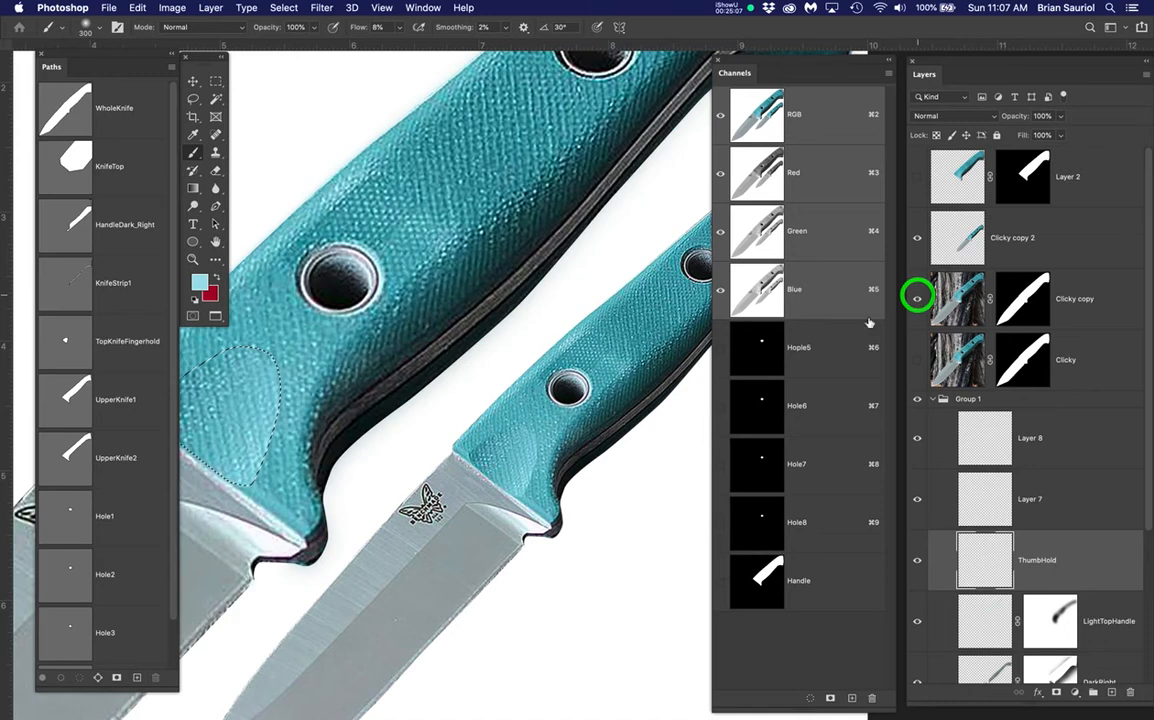
pyautogui.moveTo(525, 378); pyautogui.dragTo(598, 335)
pyautogui.scroll(1, 339, 390)
pyautogui.moveTo(413, 402); pyautogui.dragTo(479, 385)
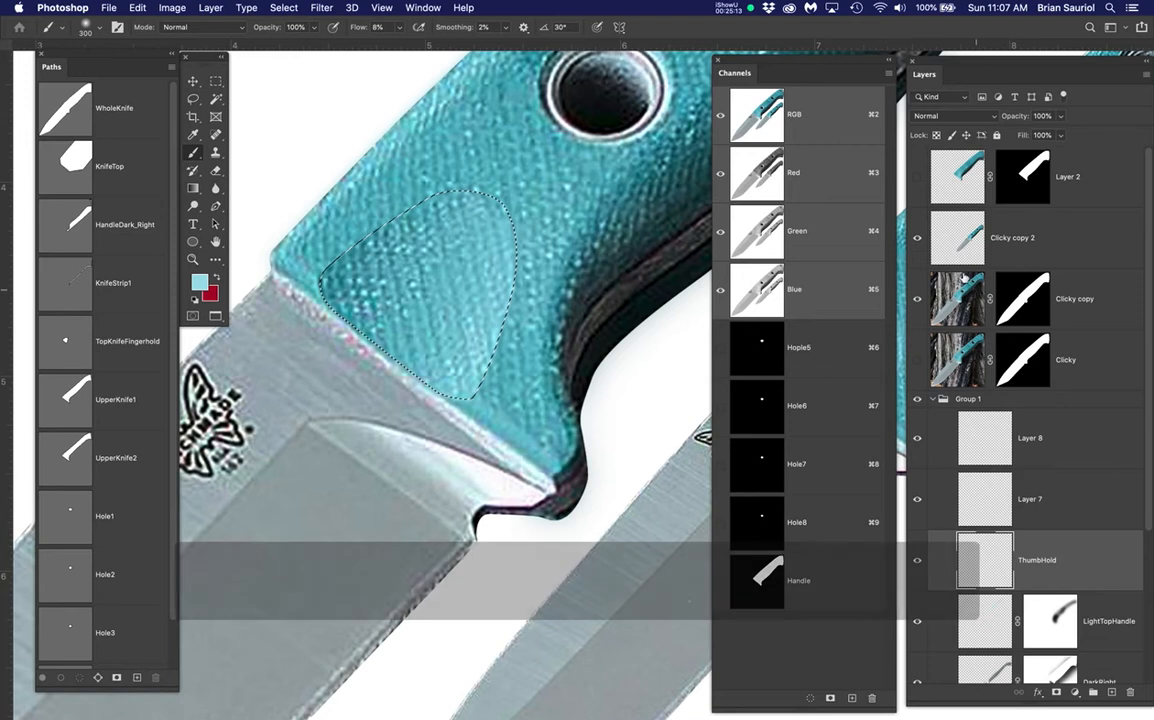
pyautogui.click(919, 300)
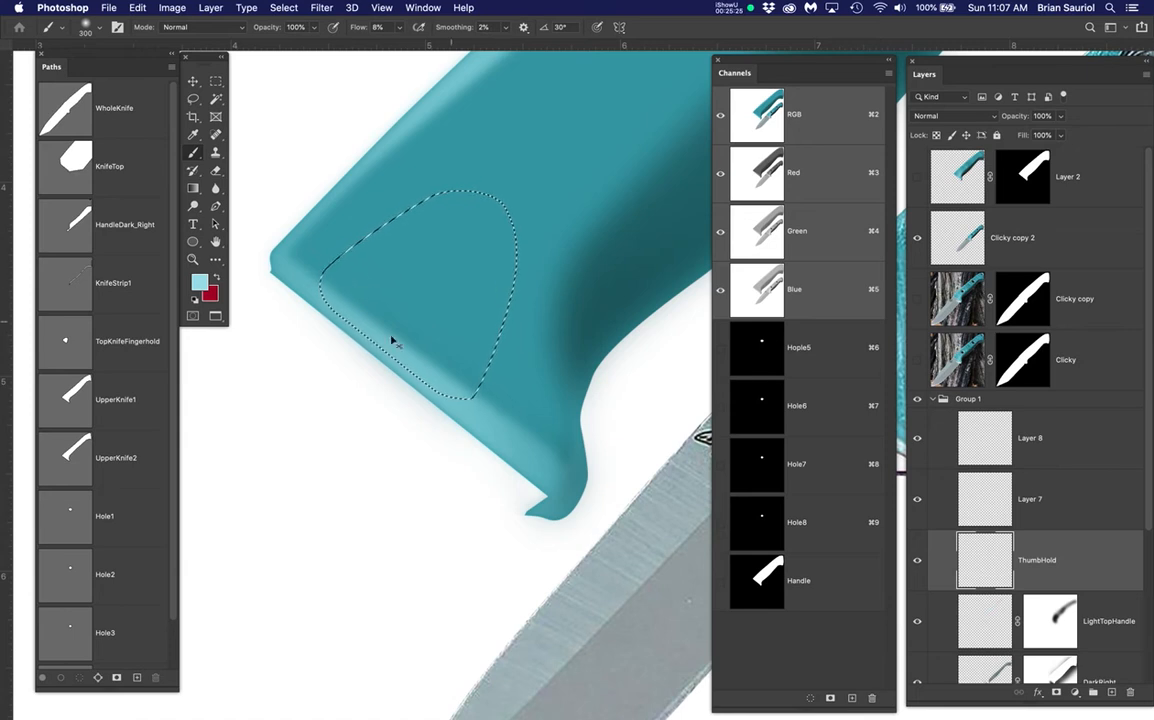
# Briefly check the Clicky copy 2 layer and show the Clicky copy photo reference
pyautogui.click(917, 239)
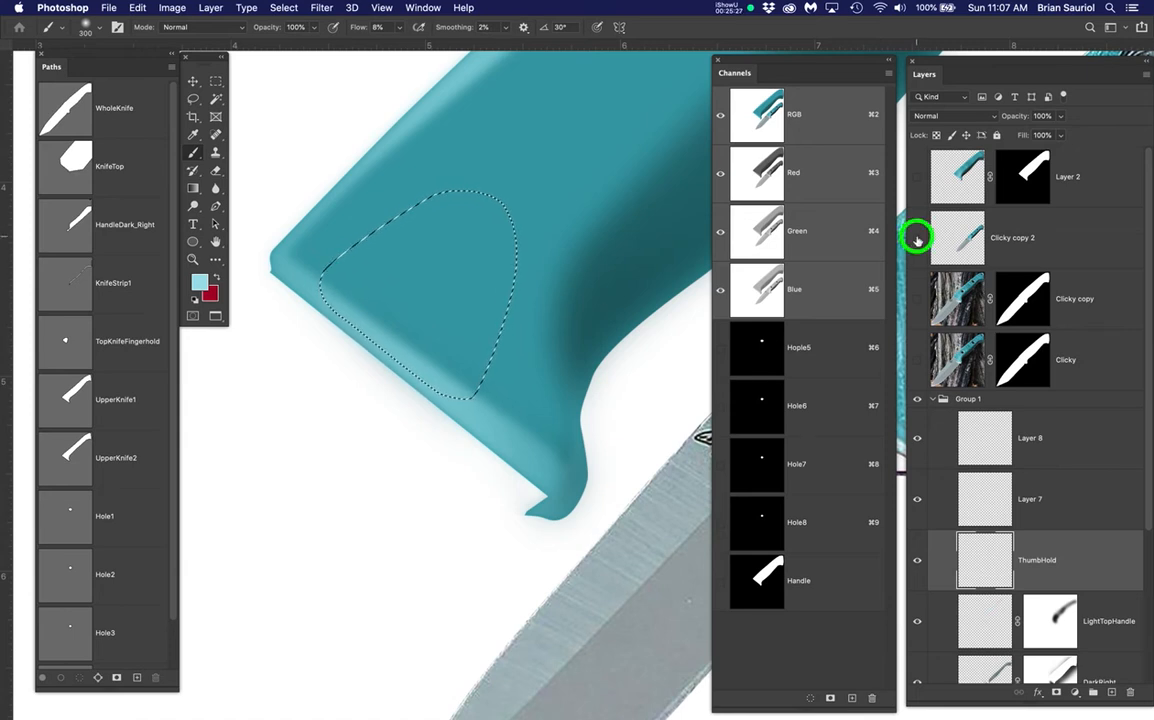
pyautogui.click(917, 239)
pyautogui.click(917, 300)
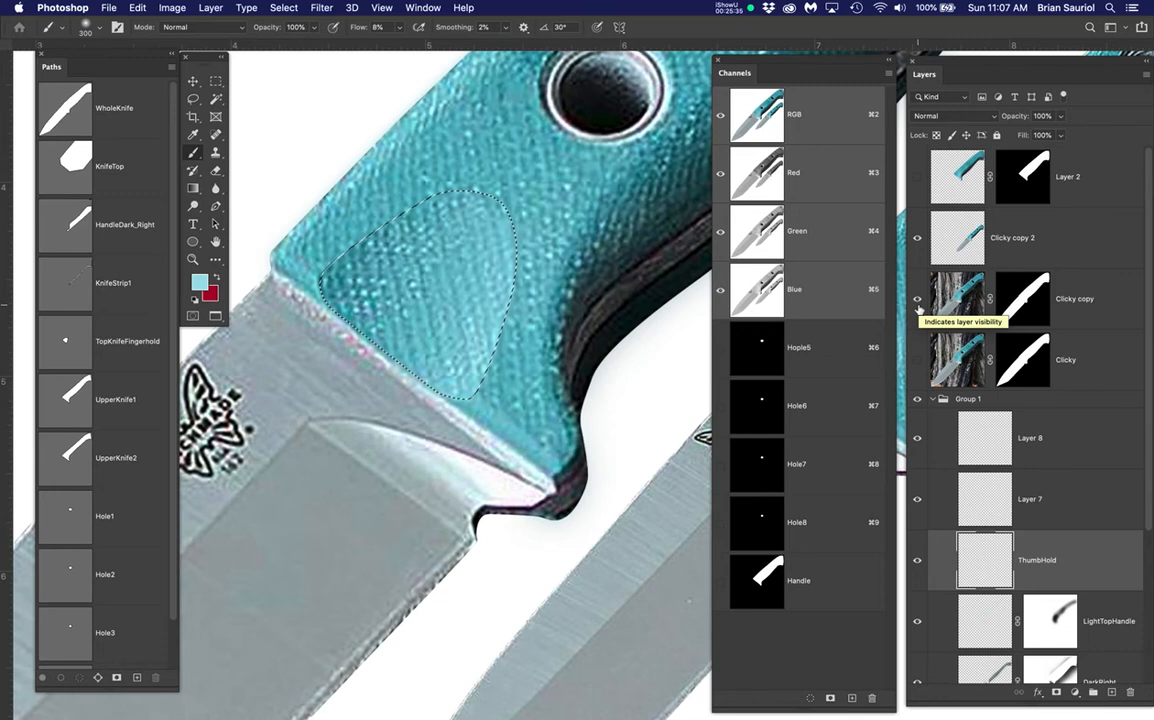
pyautogui.scroll(-1, 1042, 535)
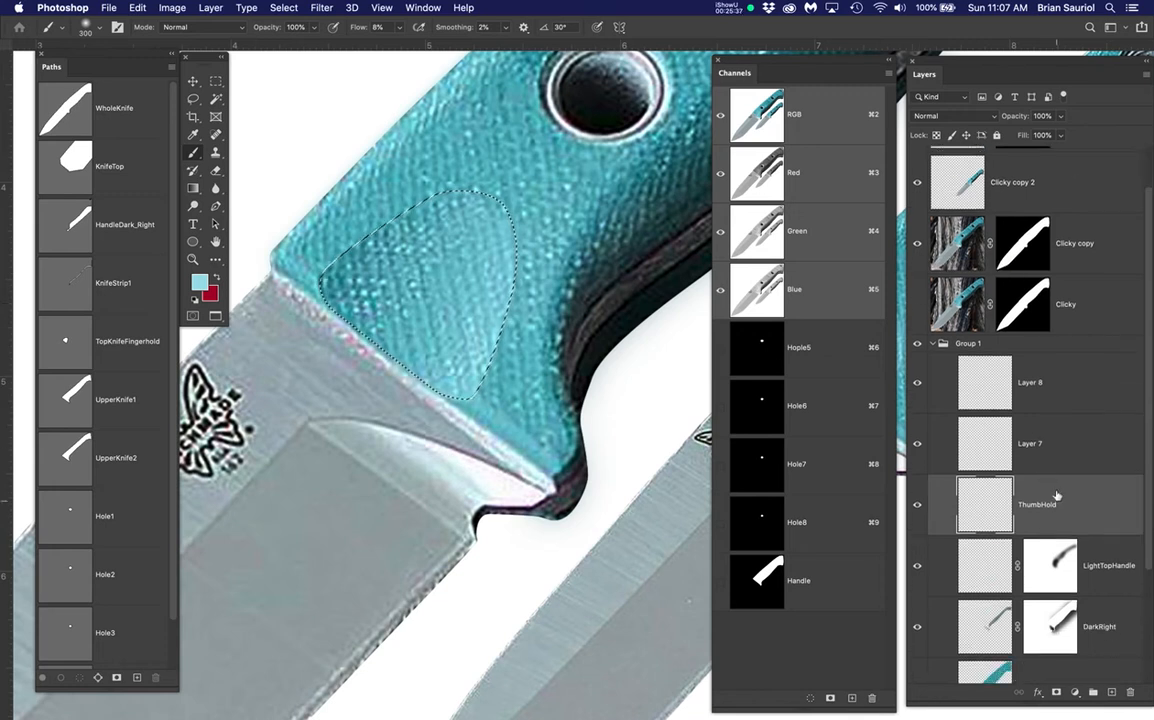
# Rename Layer 7 to ThumbHold2, reselect ThumbHold and hide the photo reference
pyautogui.click(1033, 505)
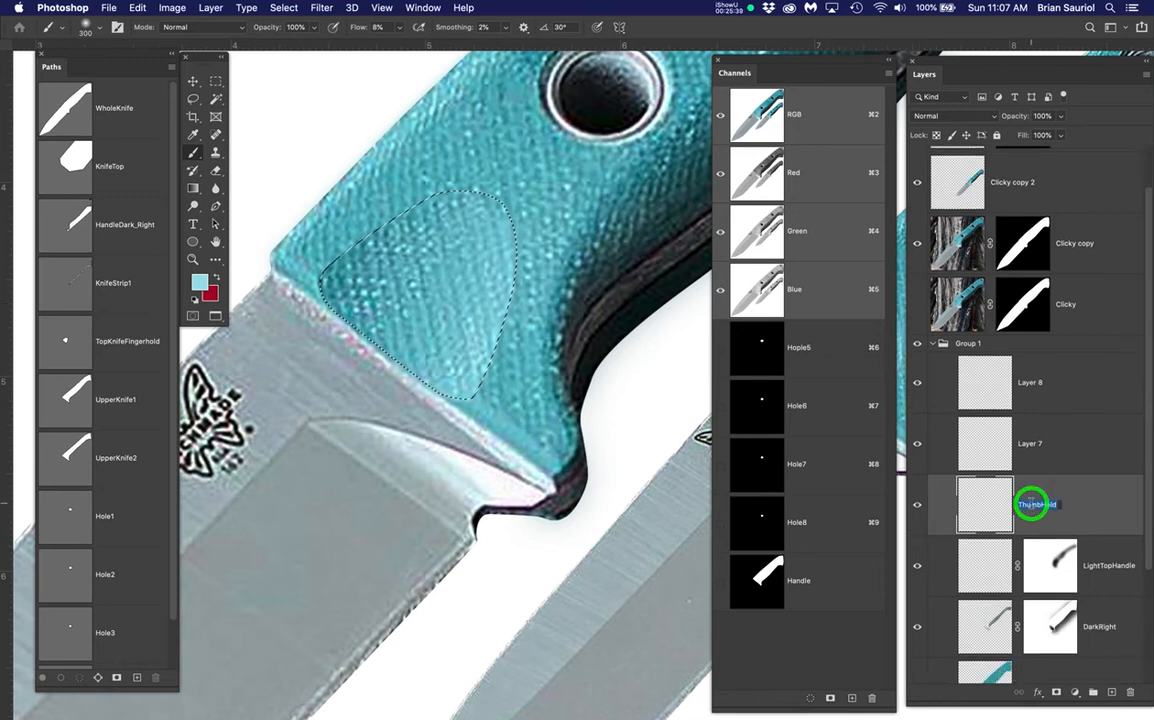
pyautogui.press('super+c')
pyautogui.doubleClick(1031, 444)
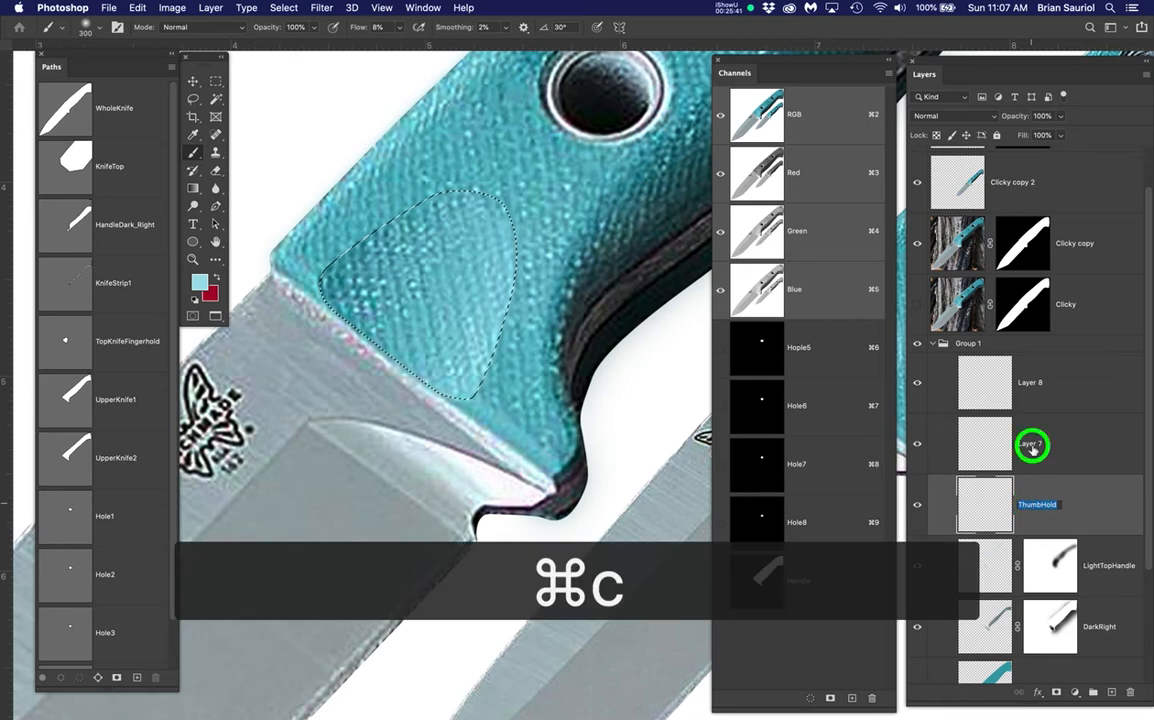
pyautogui.press('super+v')
pyautogui.write('2')
pyautogui.press('Return')
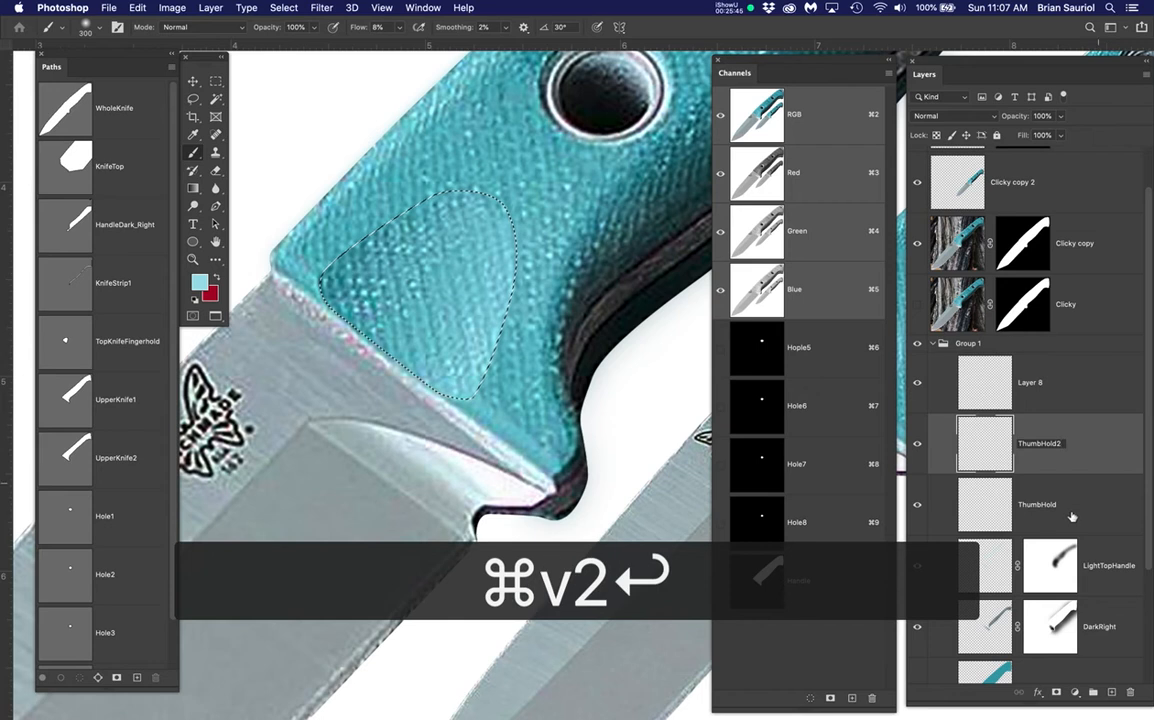
pyautogui.click(1075, 500)
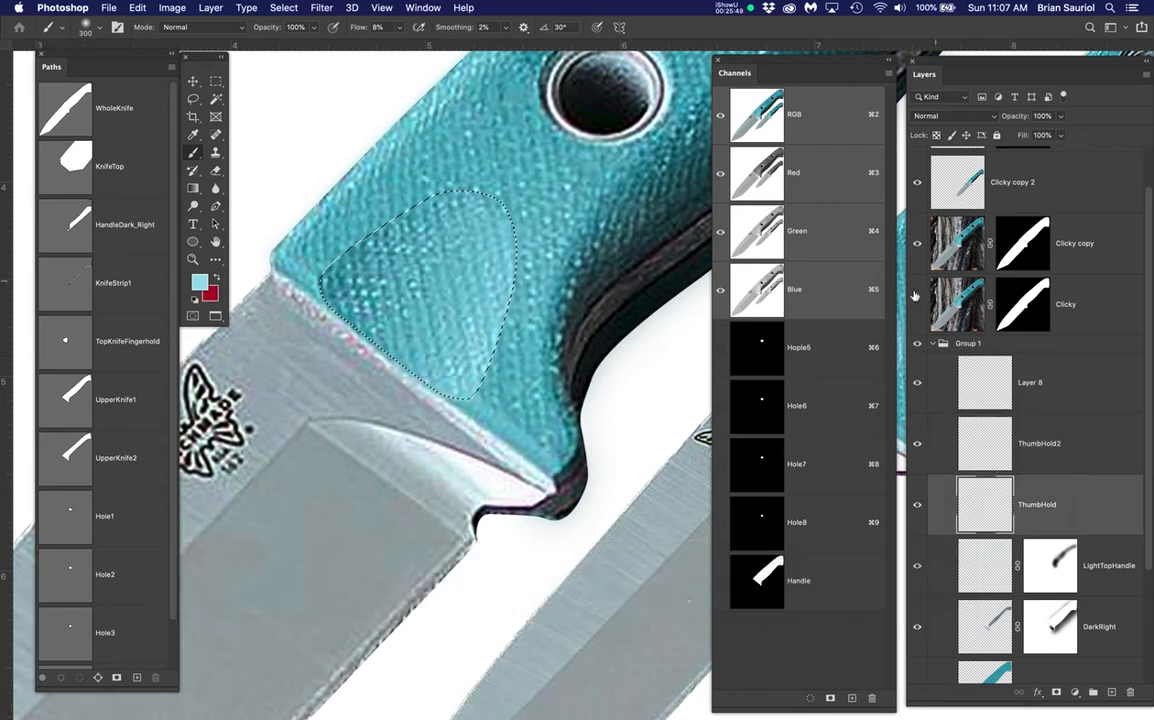
pyautogui.click(918, 243)
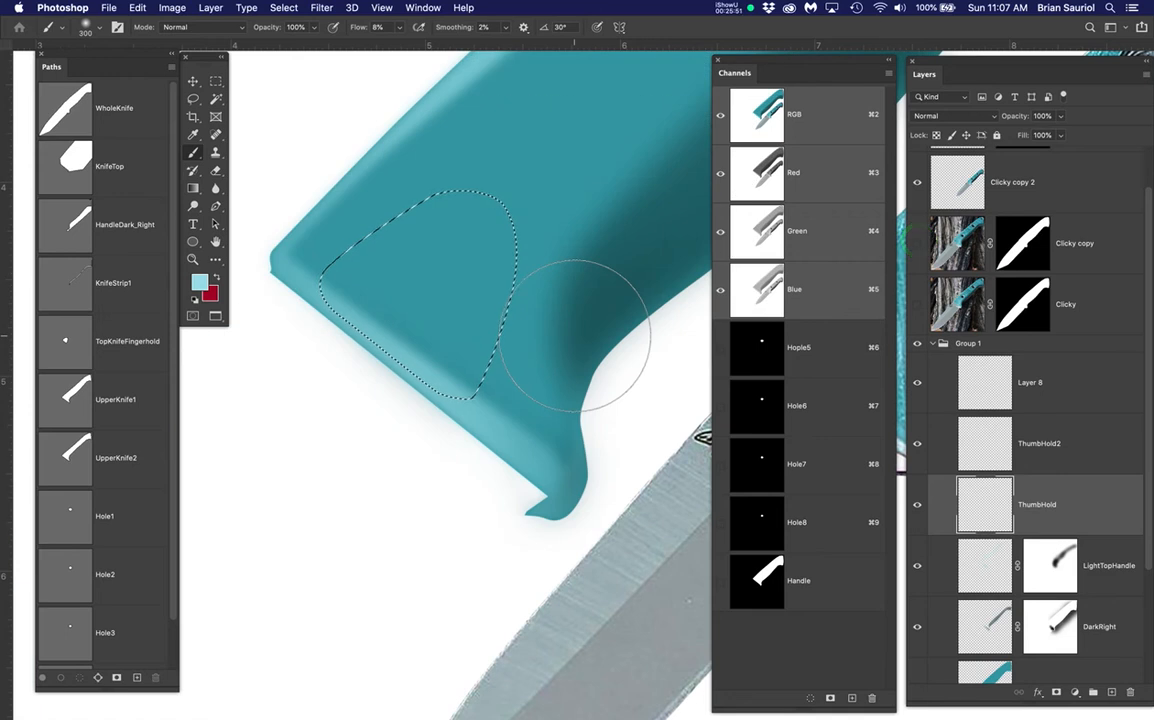
# Fill the hidden thumb-hold selection with sampled teal, then sample the reference handle's teal
pyautogui.scroll(-2, 575, 335)
pyautogui.moveTo(617, 348); pyautogui.dragTo(433, 407)
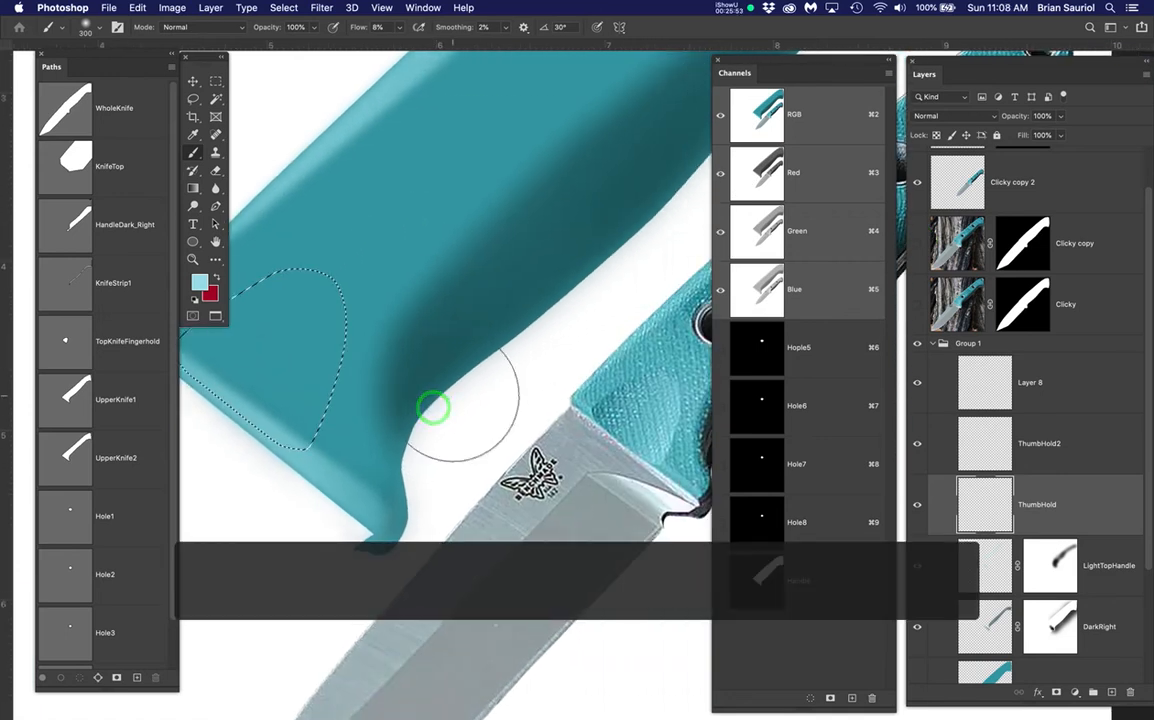
pyautogui.scroll(-2, 433, 407)
pyautogui.moveTo(515, 420); pyautogui.dragTo(536, 399)
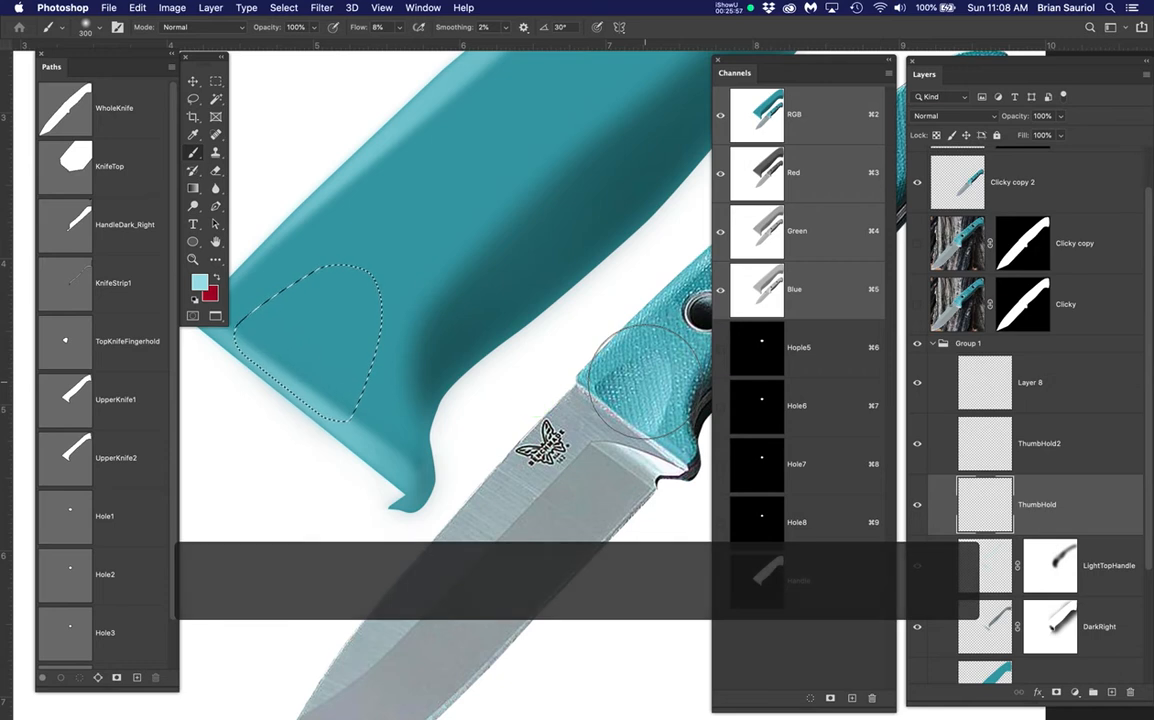
pyautogui.press('super+h')
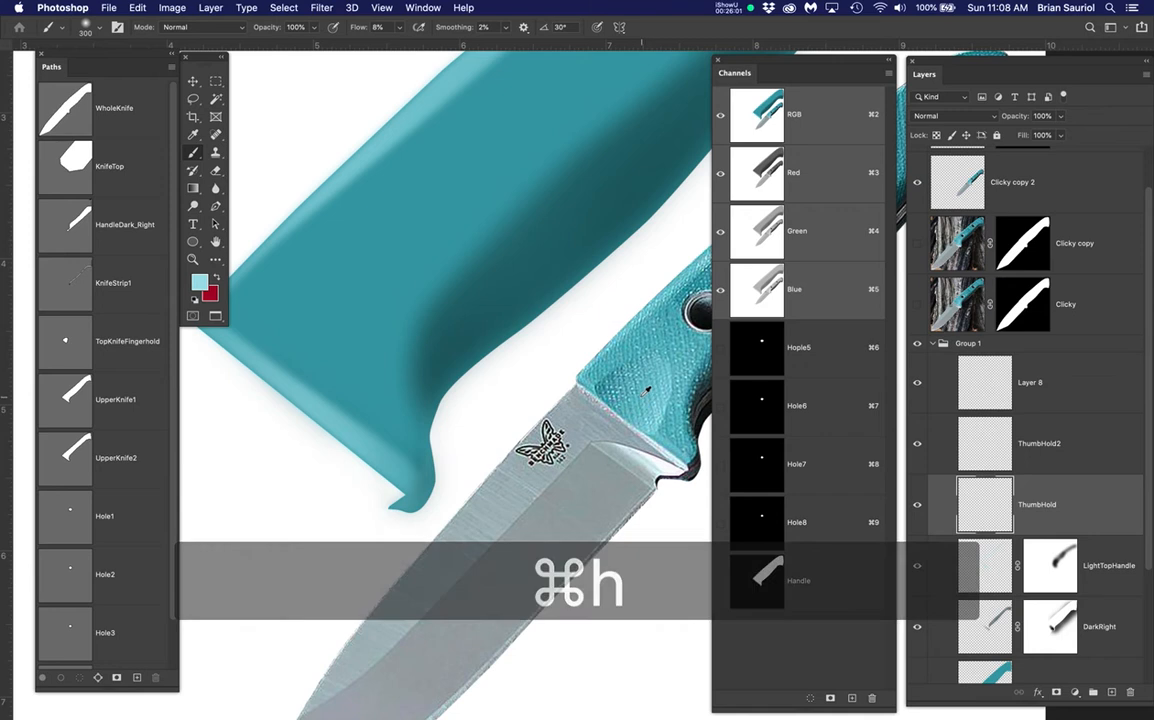
pyautogui.keyDown('alt'); pyautogui.click(650, 387); pyautogui.keyUp('alt')
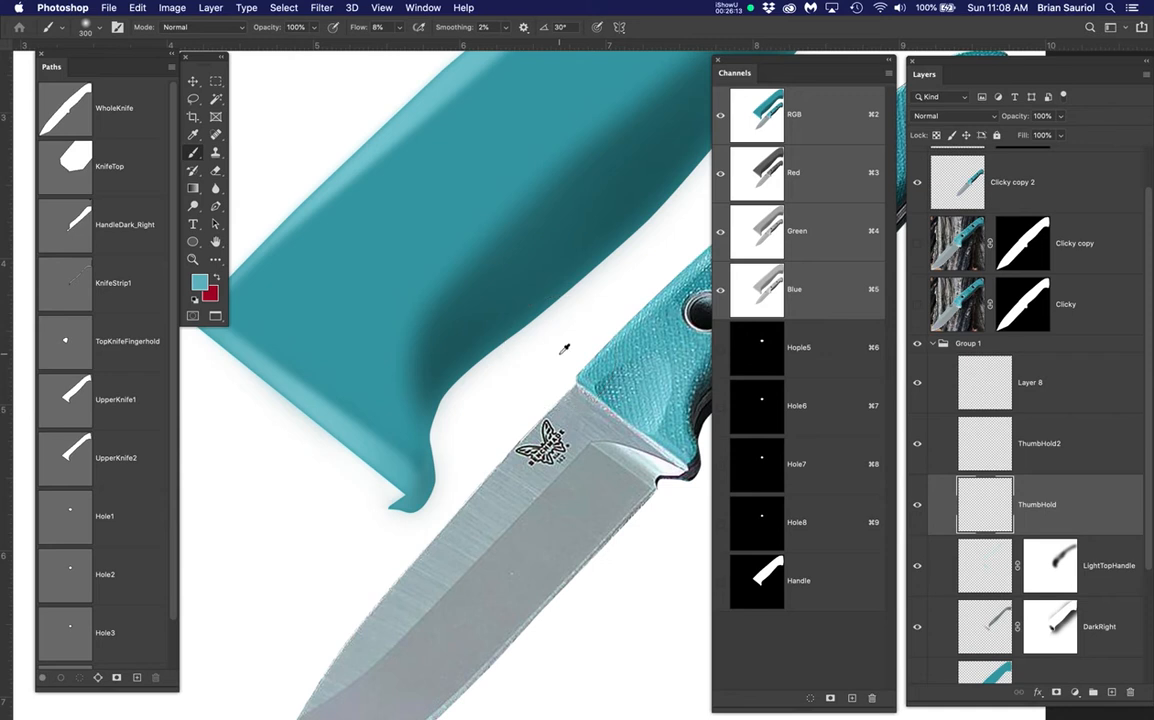
pyautogui.hotkey('alt', 'BackSpace')
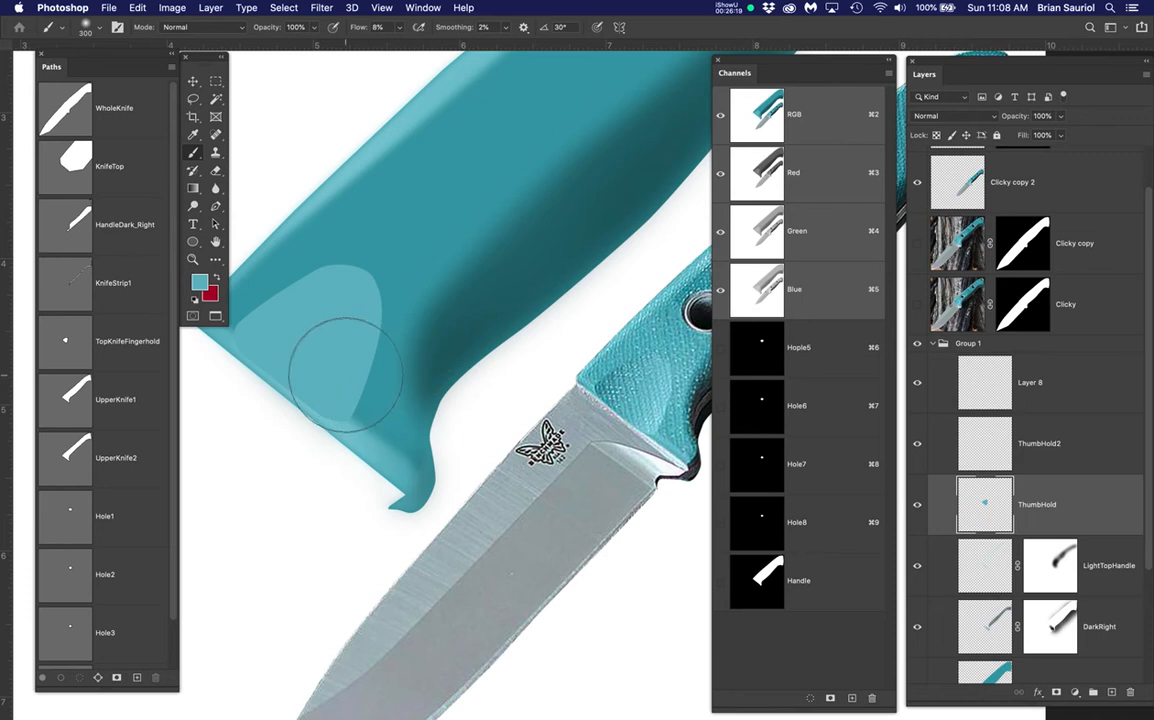
pyautogui.moveTo(425, 395); pyautogui.dragTo(444, 374)
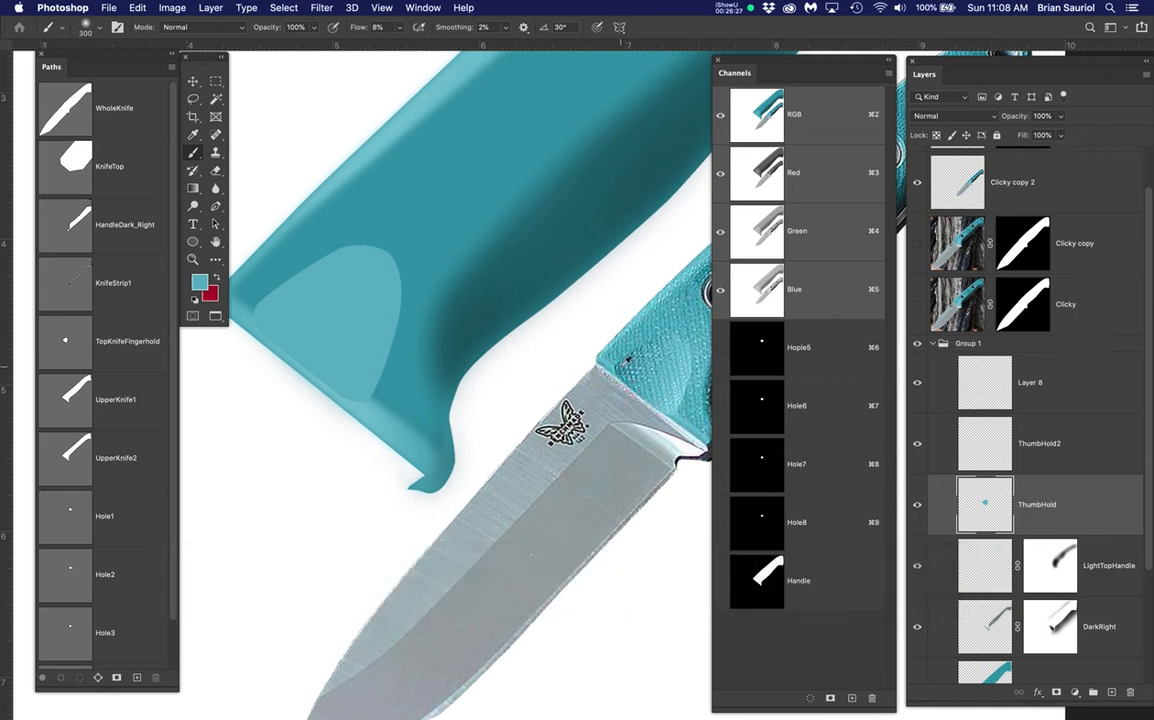
pyautogui.keyDown('alt'); pyautogui.click(618, 368); pyautogui.keyUp('alt')
# Set the foreground colour to dark teal 34646f and target the ThumbHold2 layer
pyautogui.click(200, 283)
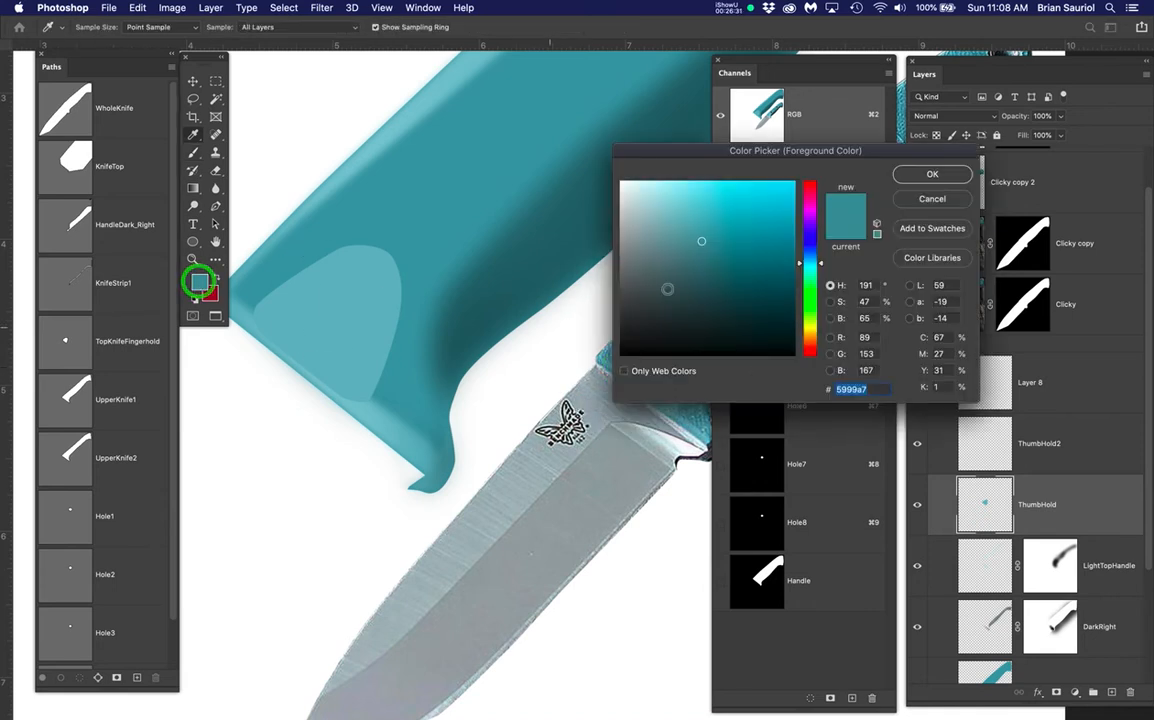
pyautogui.click(712, 279)
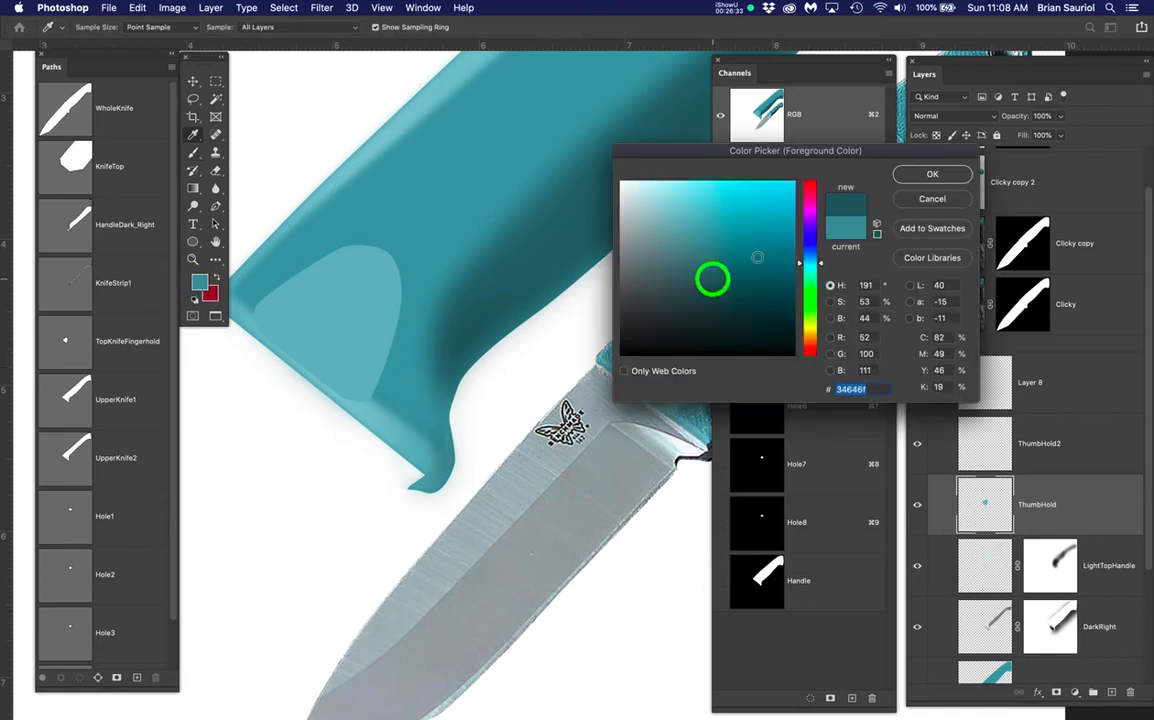
pyautogui.click(914, 173)
pyautogui.press('b')
pyautogui.click(1063, 451)
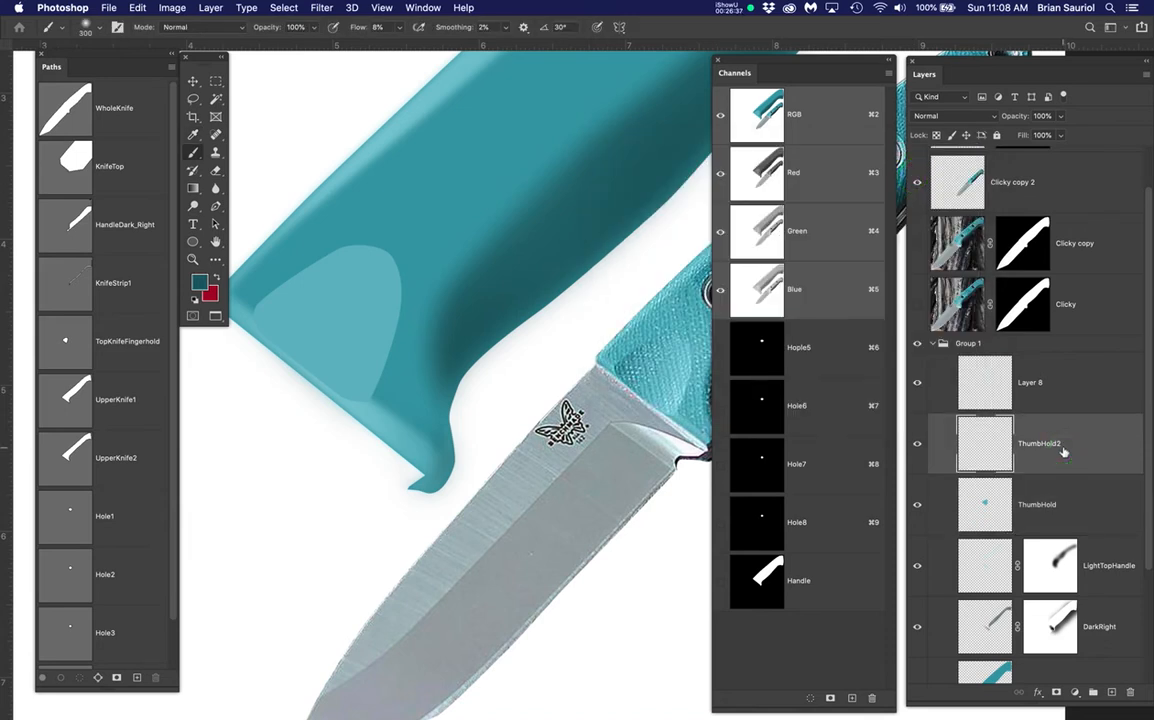
# With a 175 px brush, paint dark shading along the thumb hold's left and upper edges
pyautogui.press('[')
pyautogui.press('[')
pyautogui.press('[')
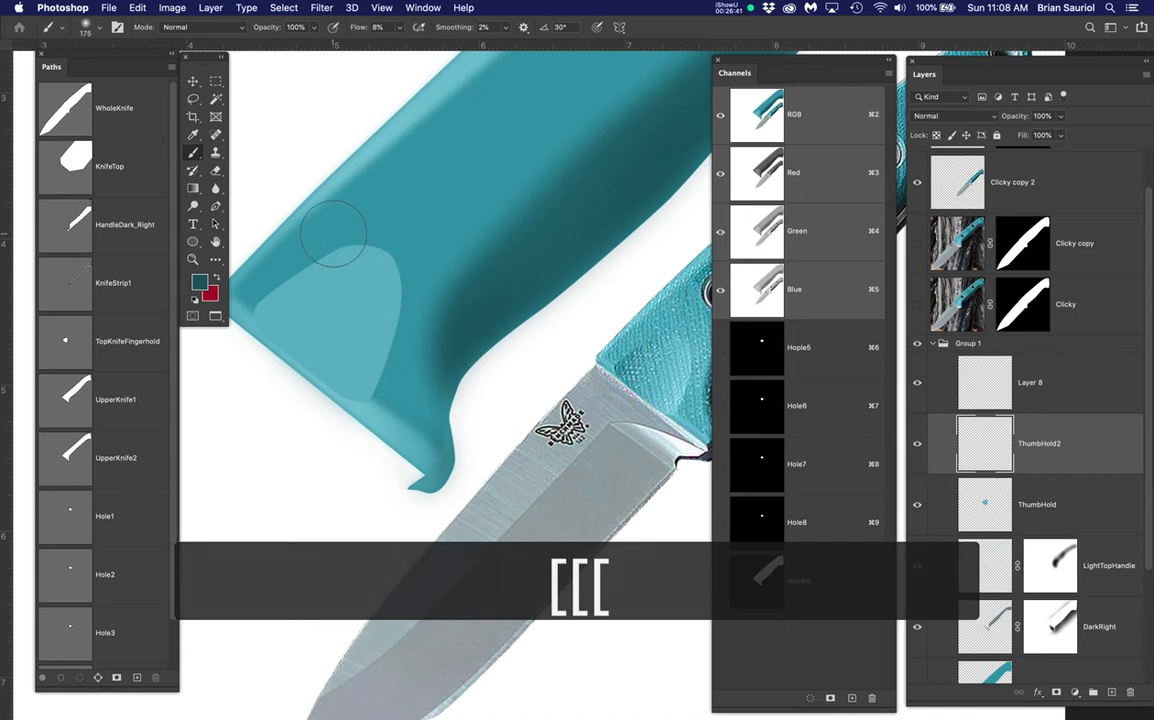
pyautogui.moveTo(380, 268)
pyautogui.mouseDown()
pyautogui.moveTo(404, 257)
pyautogui.moveTo(393, 260)
pyautogui.mouseUp()
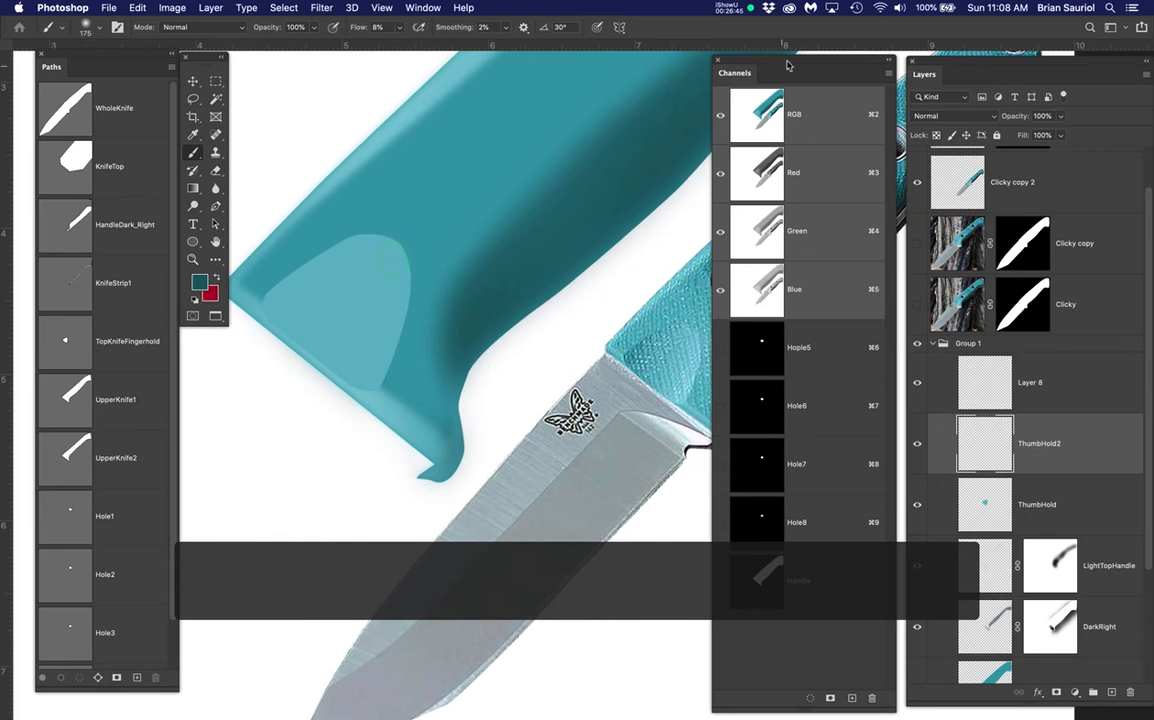
pyautogui.moveTo(787, 65); pyautogui.dragTo(836, 58)
pyautogui.moveTo(264, 272)
pyautogui.mouseDown()
pyautogui.moveTo(258, 292)
pyautogui.moveTo(273, 291)
pyautogui.moveTo(347, 206)
pyautogui.moveTo(247, 348)
pyautogui.mouseUp()
pyautogui.moveTo(268, 331); pyautogui.dragTo(270, 333)
pyautogui.moveTo(247, 304)
pyautogui.mouseDown()
pyautogui.moveTo(292, 382)
pyautogui.moveTo(292, 345)
pyautogui.moveTo(293, 397)
pyautogui.mouseUp()
pyautogui.moveTo(292, 222)
pyautogui.mouseDown()
pyautogui.moveTo(324, 247)
pyautogui.moveTo(382, 215)
pyautogui.mouseUp()
pyautogui.moveTo(298, 236)
pyautogui.mouseDown()
pyautogui.moveTo(393, 200)
pyautogui.moveTo(341, 215)
pyautogui.moveTo(432, 200)
pyautogui.mouseUp()
pyautogui.moveTo(346, 216)
pyautogui.mouseDown()
pyautogui.moveTo(357, 212)
pyautogui.moveTo(306, 282)
pyautogui.moveTo(467, 374)
pyautogui.mouseUp()
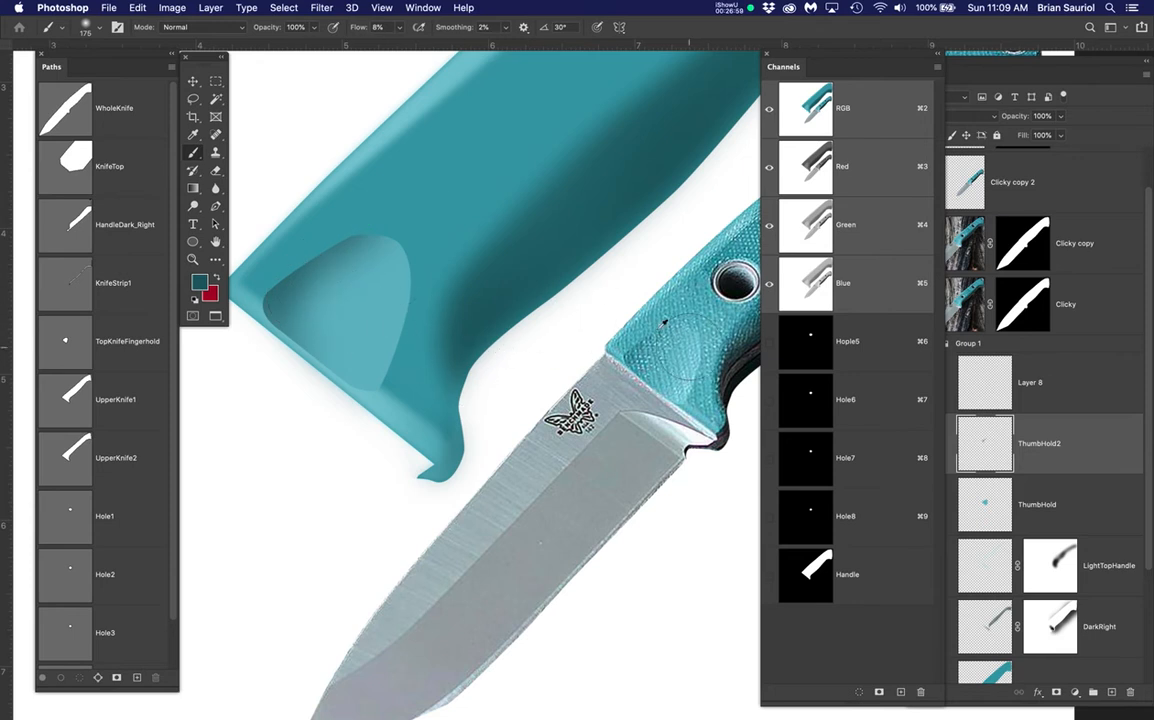
# Blend the dark edges with a sampled lighter teal using a 250 px brush
pyautogui.keyDown('alt'); pyautogui.click(335, 203); pyautogui.keyUp('alt')
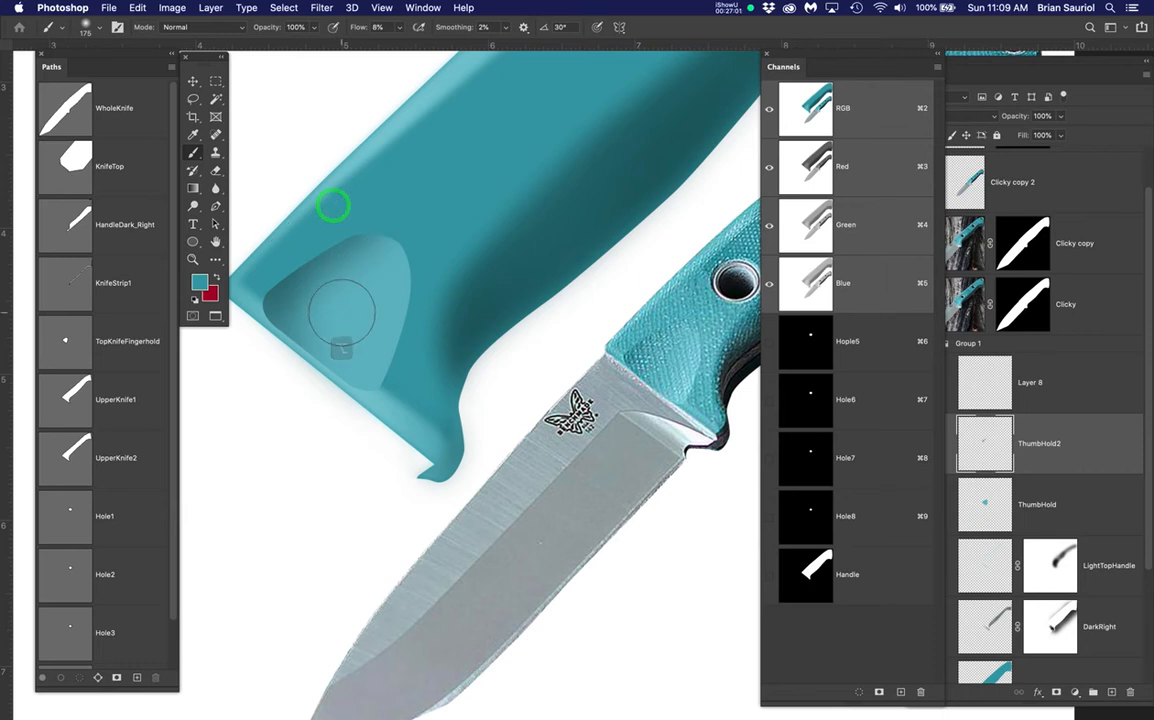
pyautogui.press(']')
pyautogui.press(']')
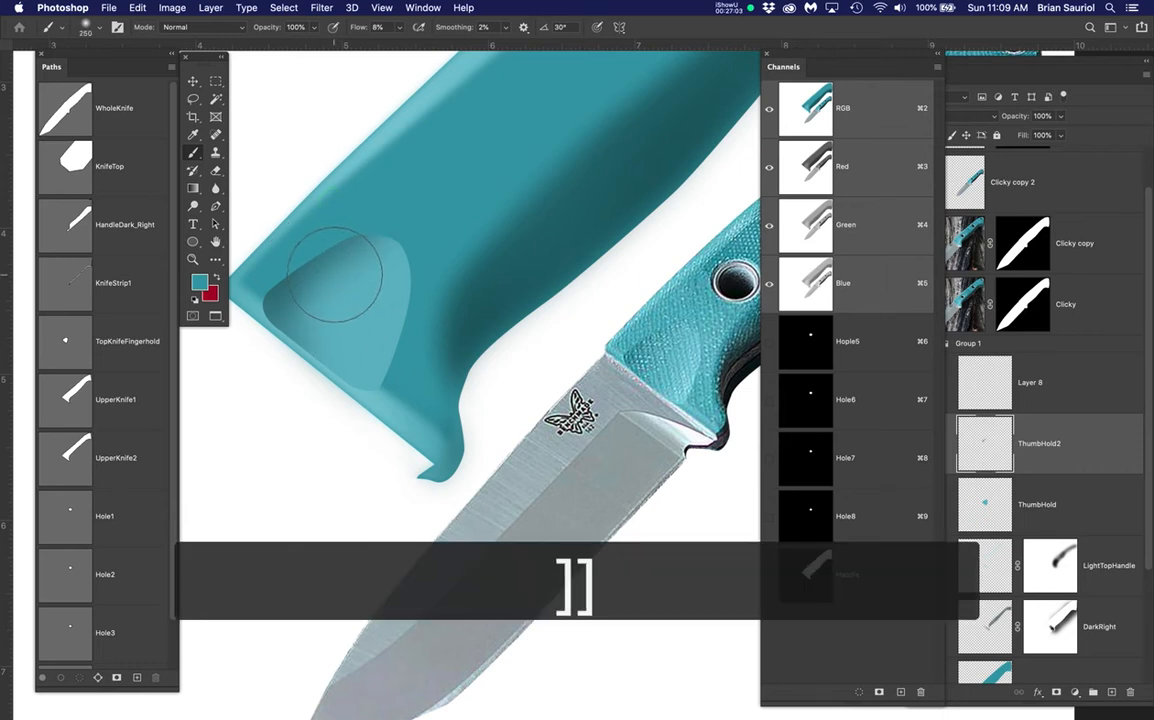
pyautogui.moveTo(327, 276)
pyautogui.mouseDown()
pyautogui.moveTo(281, 341)
pyautogui.moveTo(292, 371)
pyautogui.moveTo(317, 301)
pyautogui.moveTo(301, 363)
pyautogui.moveTo(313, 269)
pyautogui.moveTo(294, 314)
pyautogui.mouseUp()
pyautogui.moveTo(304, 266); pyautogui.dragTo(270, 343)
pyautogui.moveTo(320, 263); pyautogui.dragTo(295, 345)
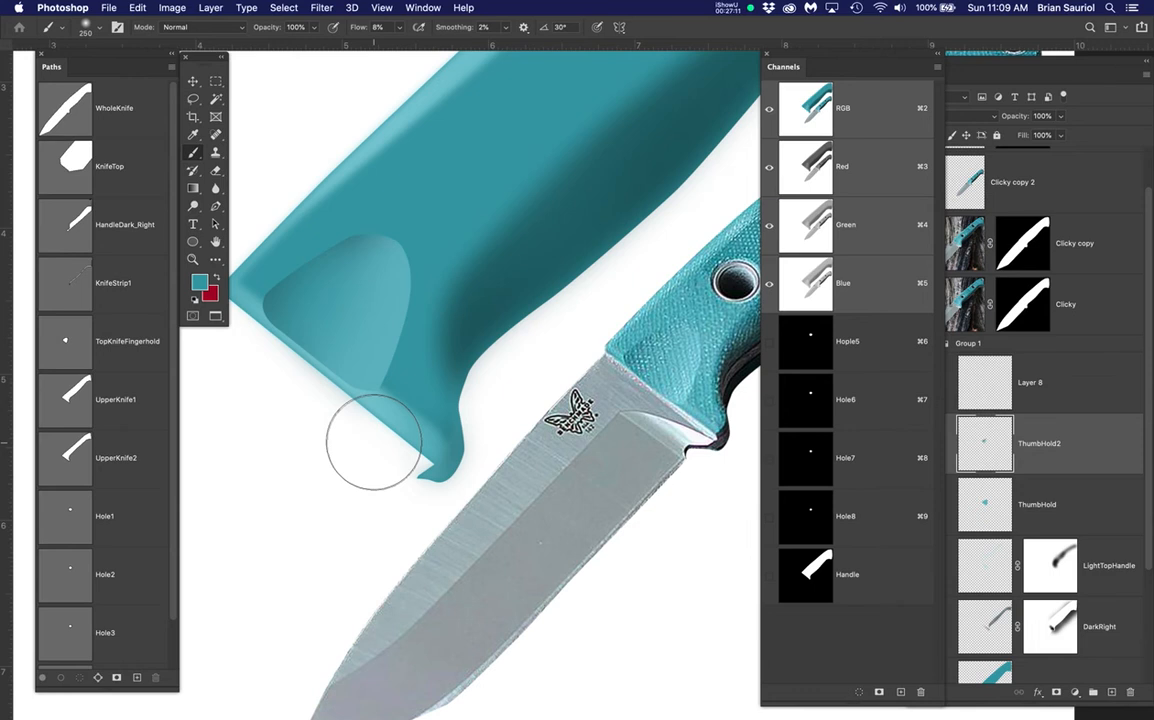
pyautogui.moveTo(390, 272); pyautogui.dragTo(371, 317)
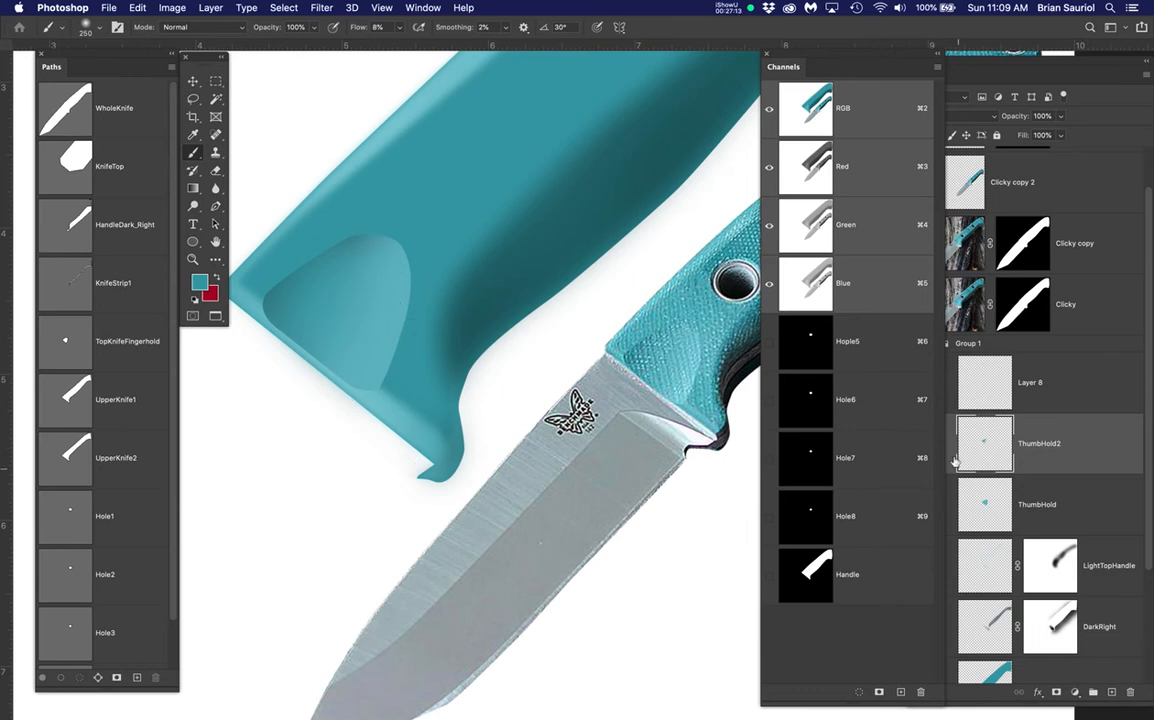
# Narrow the Layers panel and dock it beside the Channels panel
pyautogui.click(992, 57)
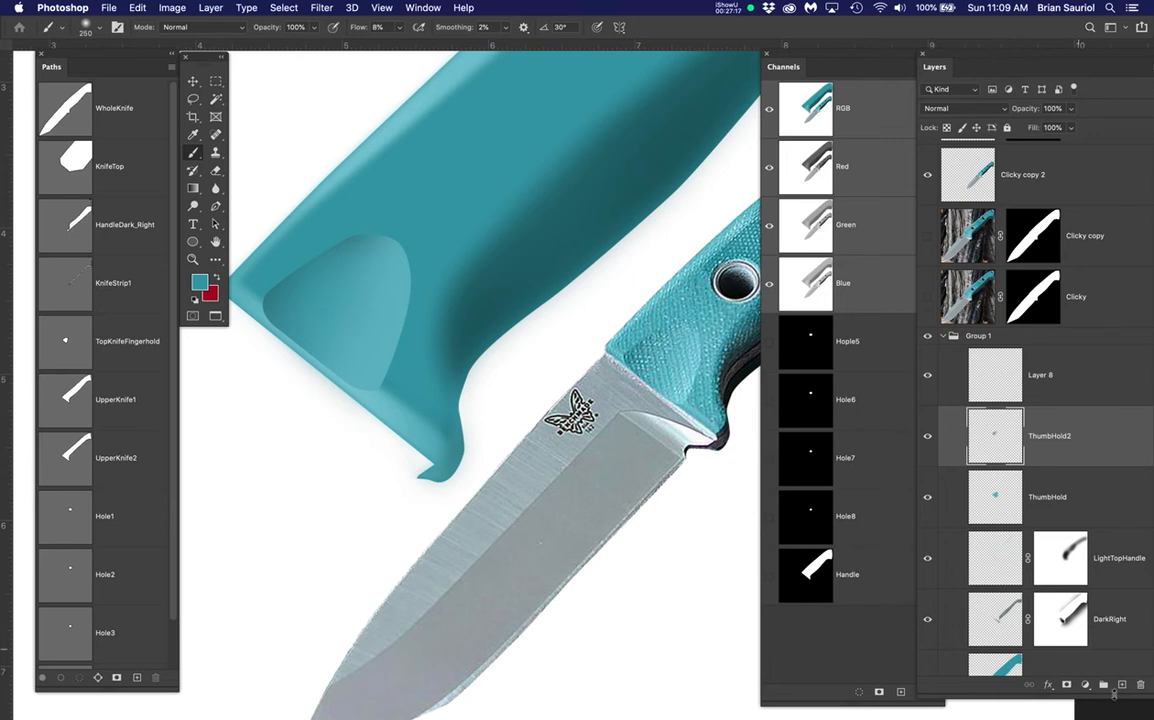
pyautogui.moveTo(975, 60); pyautogui.dragTo(889, 69)
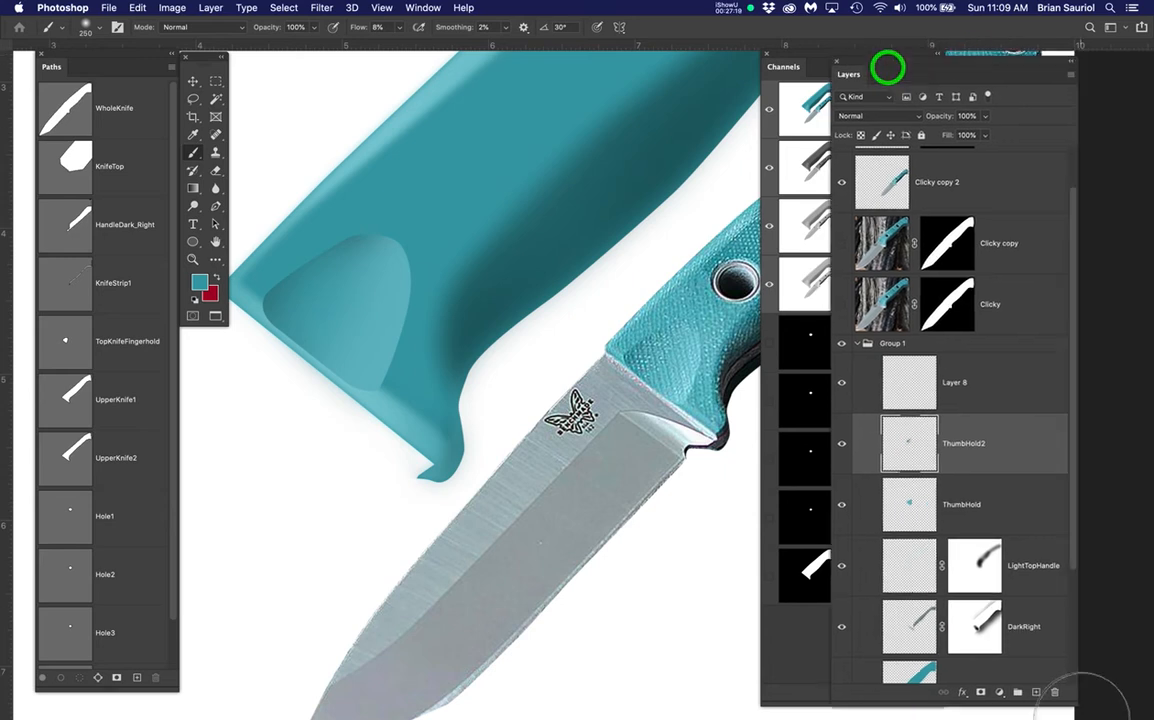
pyautogui.moveTo(1071, 704); pyautogui.dragTo(1024, 707)
pyautogui.moveTo(907, 58); pyautogui.dragTo(1024, 57)
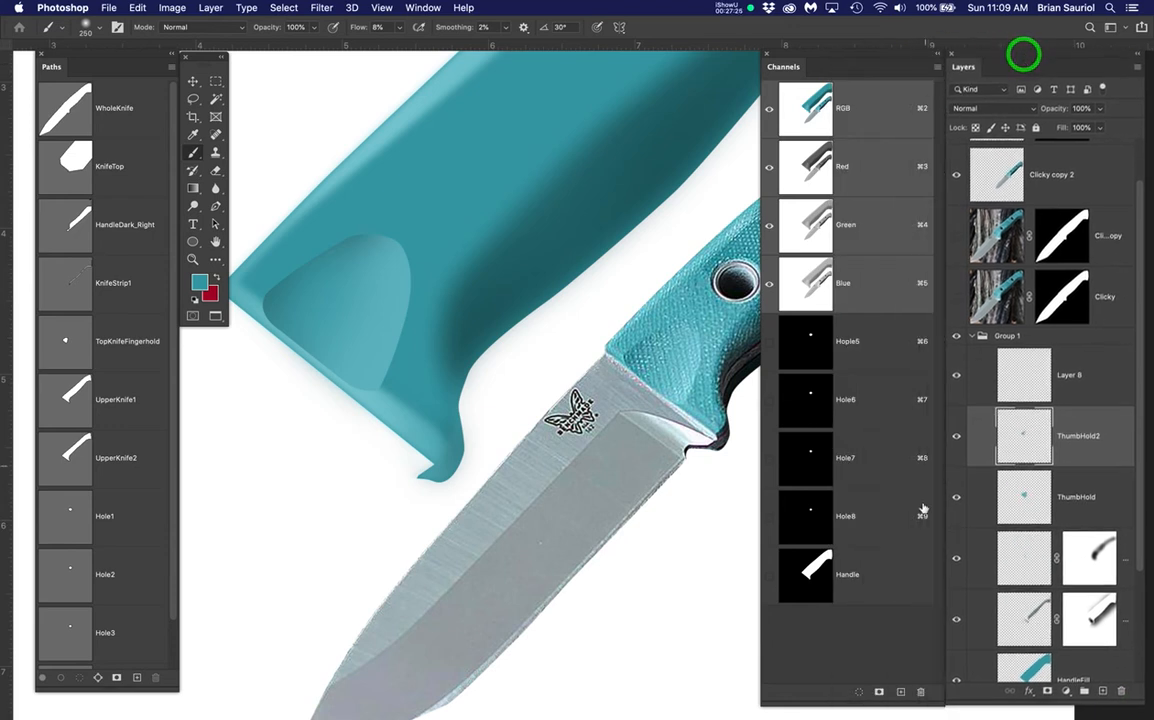
# Toggle ThumbHold2 and ThumbHold visibility to compare, leaving both visible with ThumbHold selected
pyautogui.scroll(-2, 1052, 612)
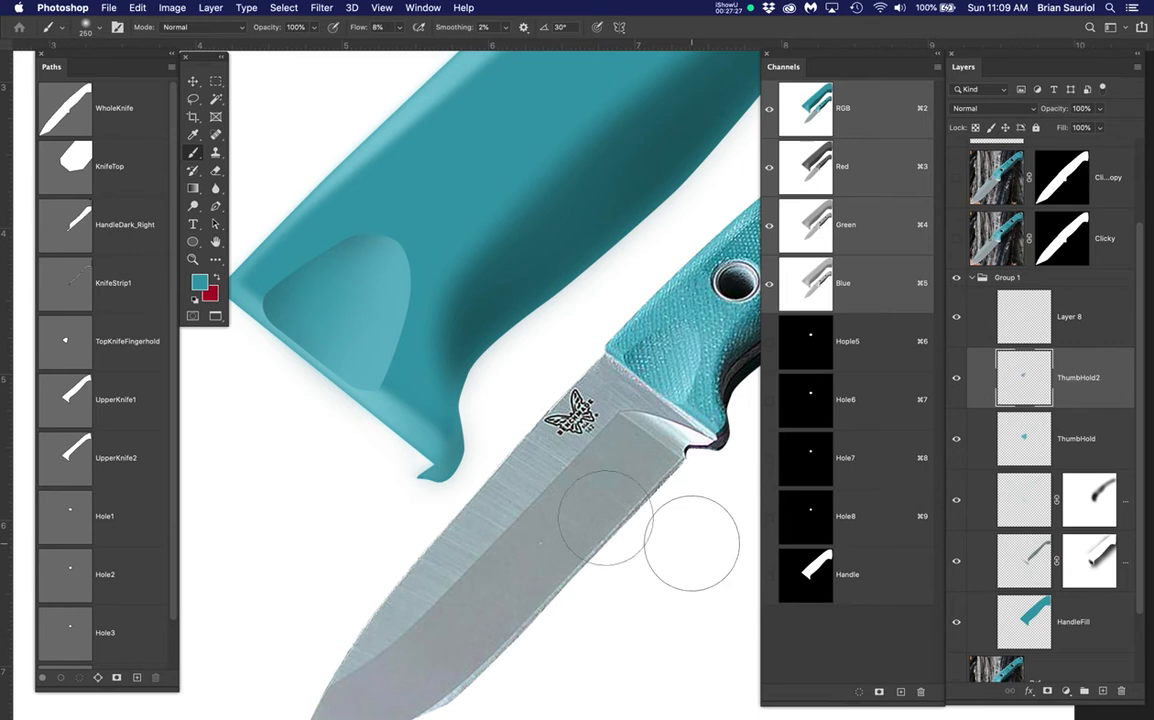
pyautogui.click(957, 378)
pyautogui.click(957, 378)
pyautogui.click(957, 378)
pyautogui.click(956, 440)
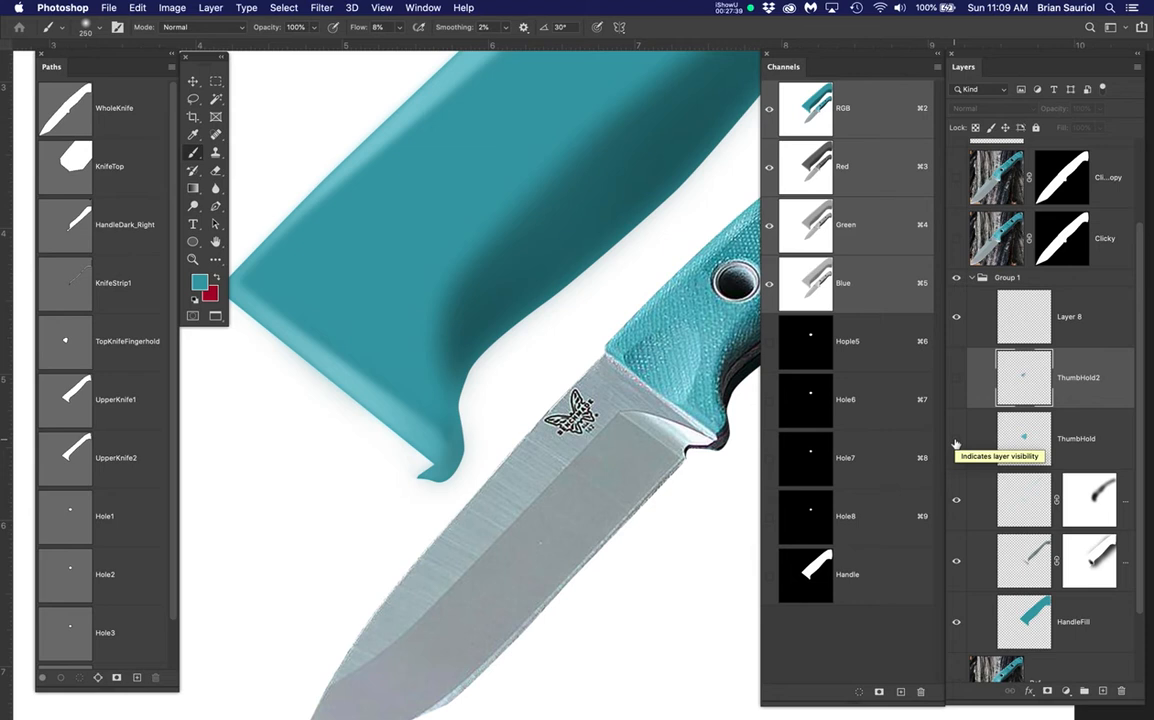
pyautogui.click(956, 440)
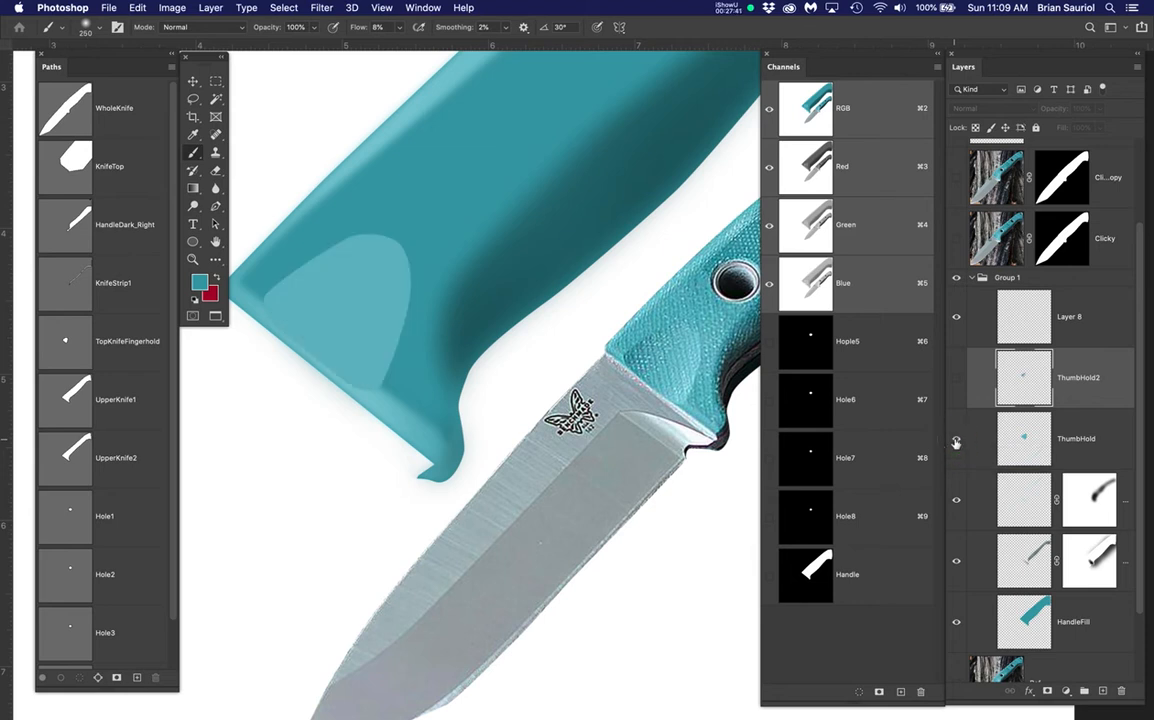
pyautogui.click(957, 380)
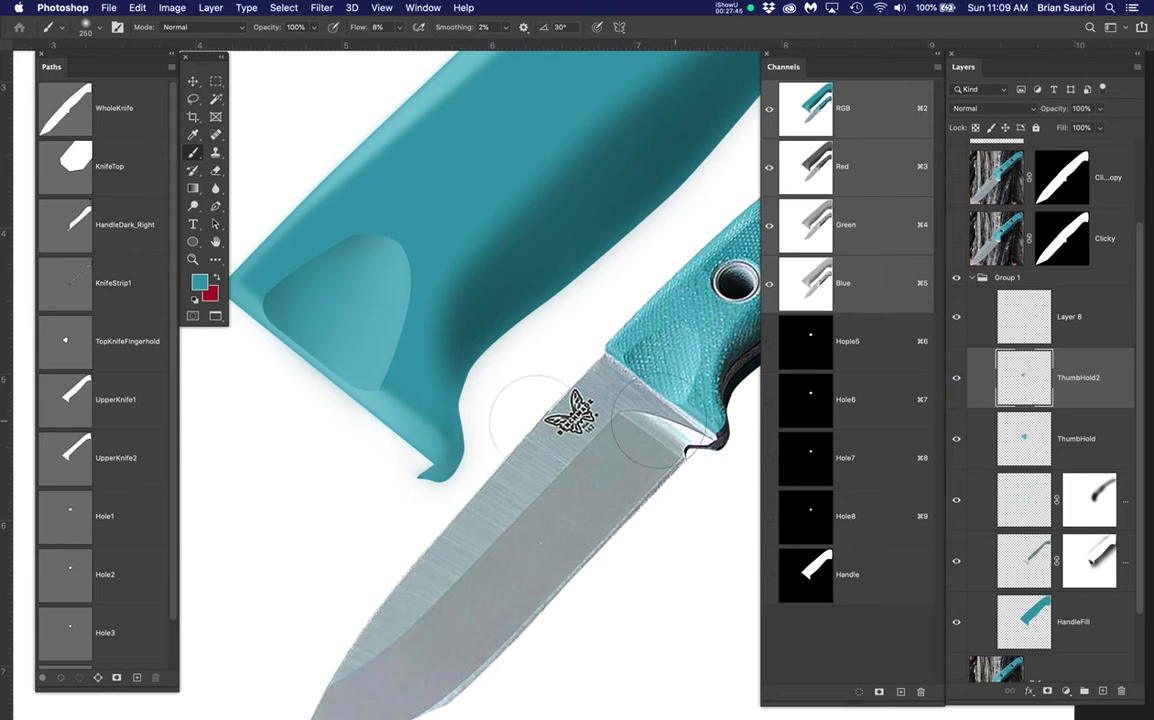
pyautogui.click(1072, 449)
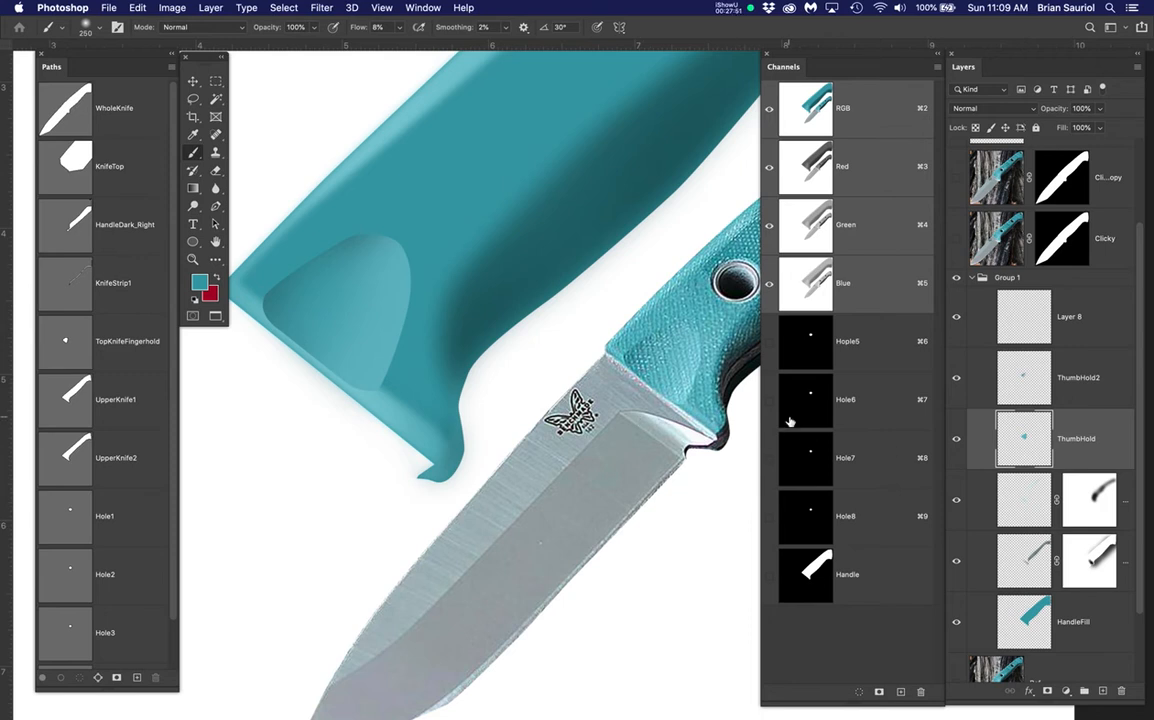
# Clear the selection and target the ThumbHold layer
pyautogui.press('super+h')
pyautogui.press('super+h')
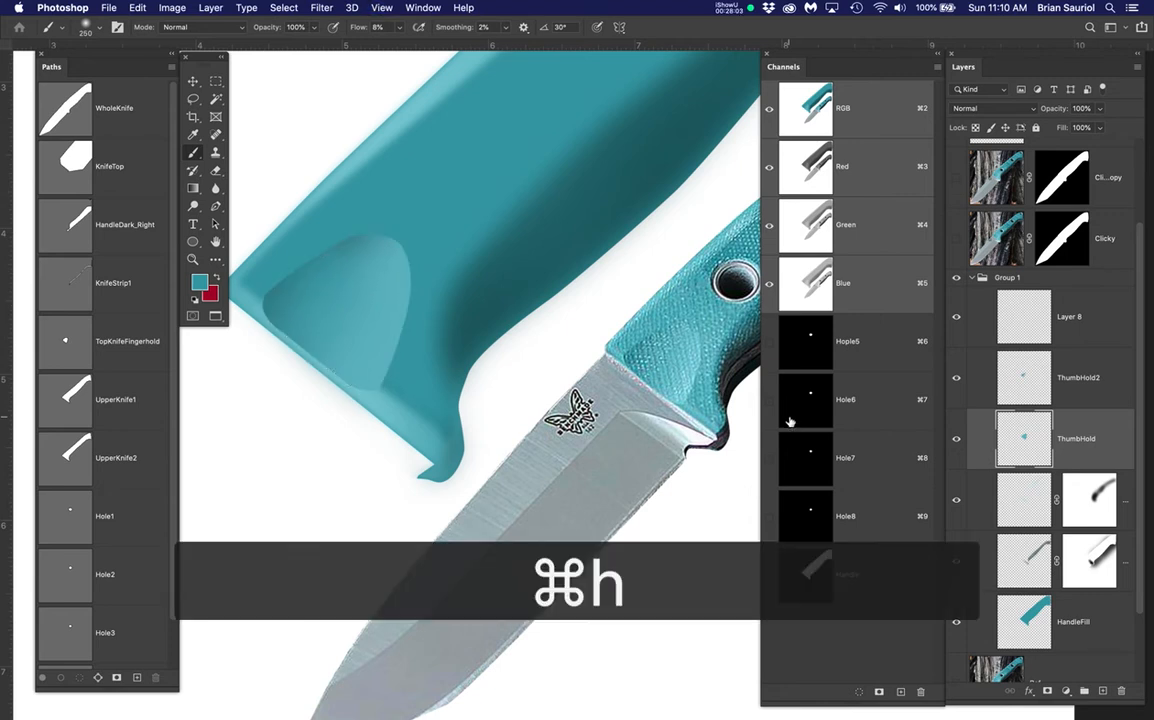
pyautogui.press('super+d')
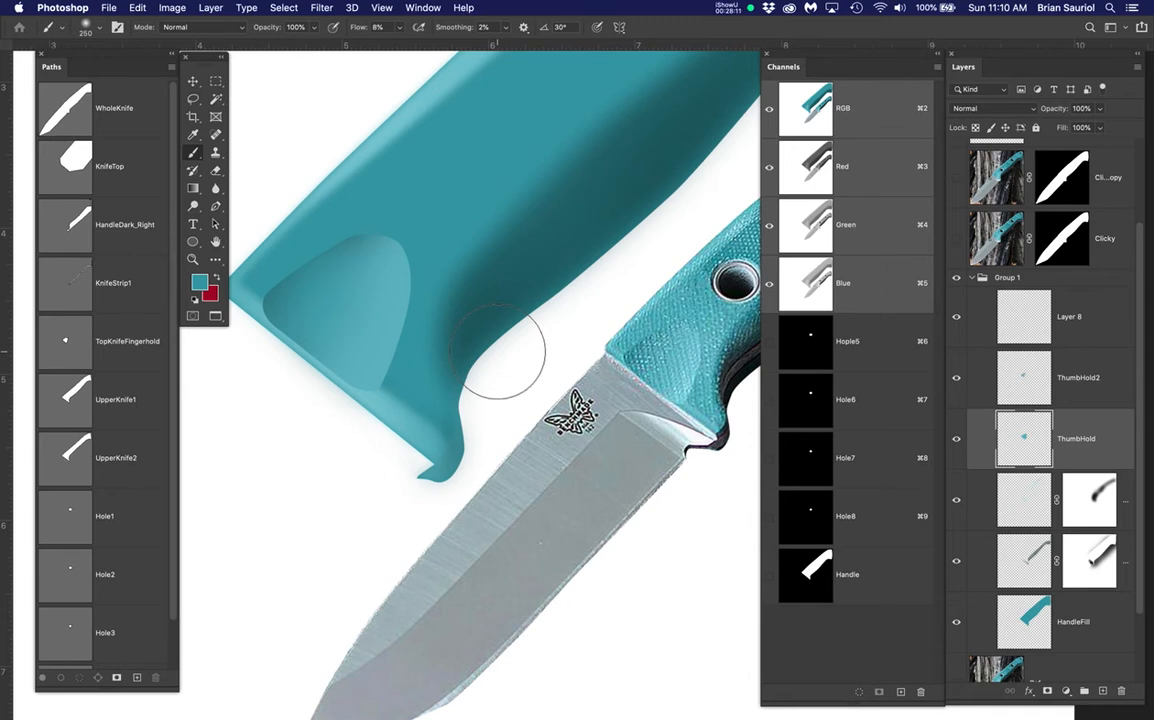
pyautogui.press('super+d')
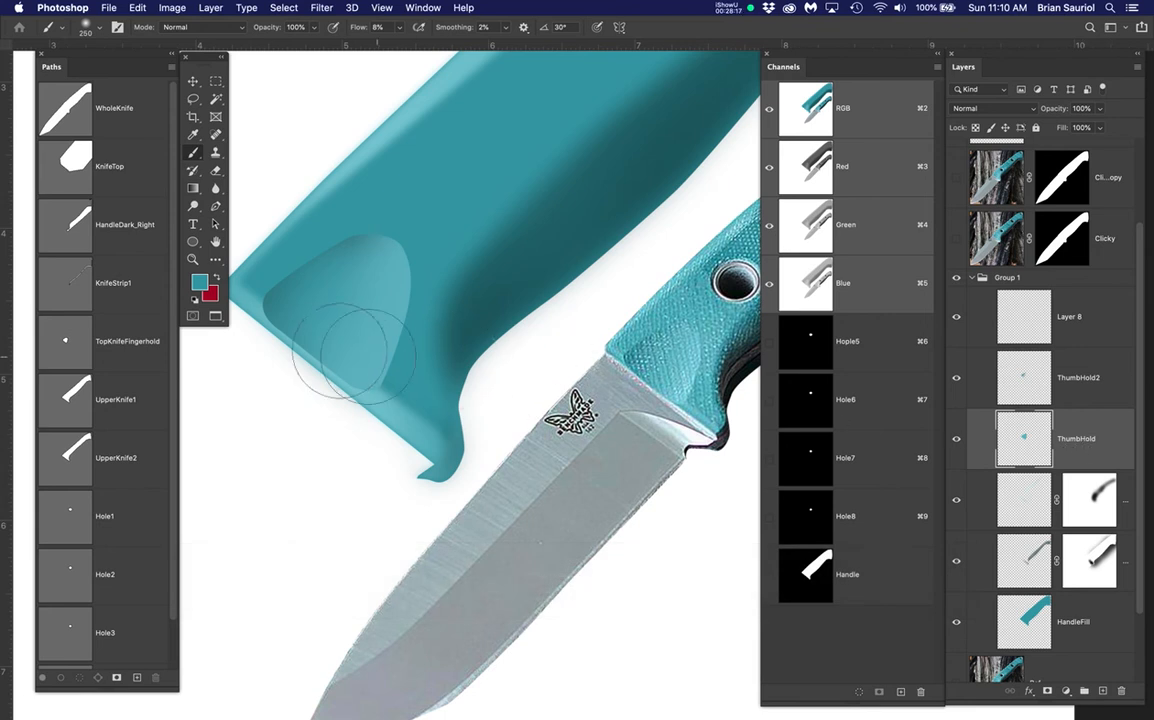
pyautogui.click(1041, 437)
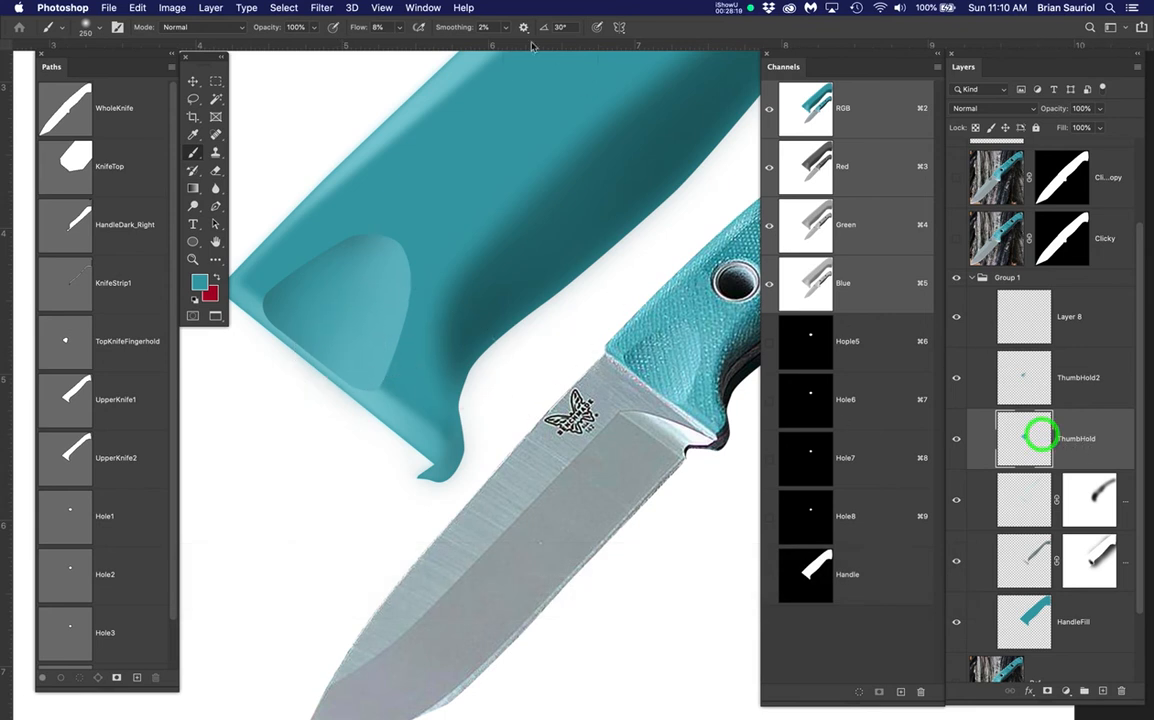
# Apply a Box Blur with radius 4 to the ThumbHold layer
pyautogui.click(284, 8)
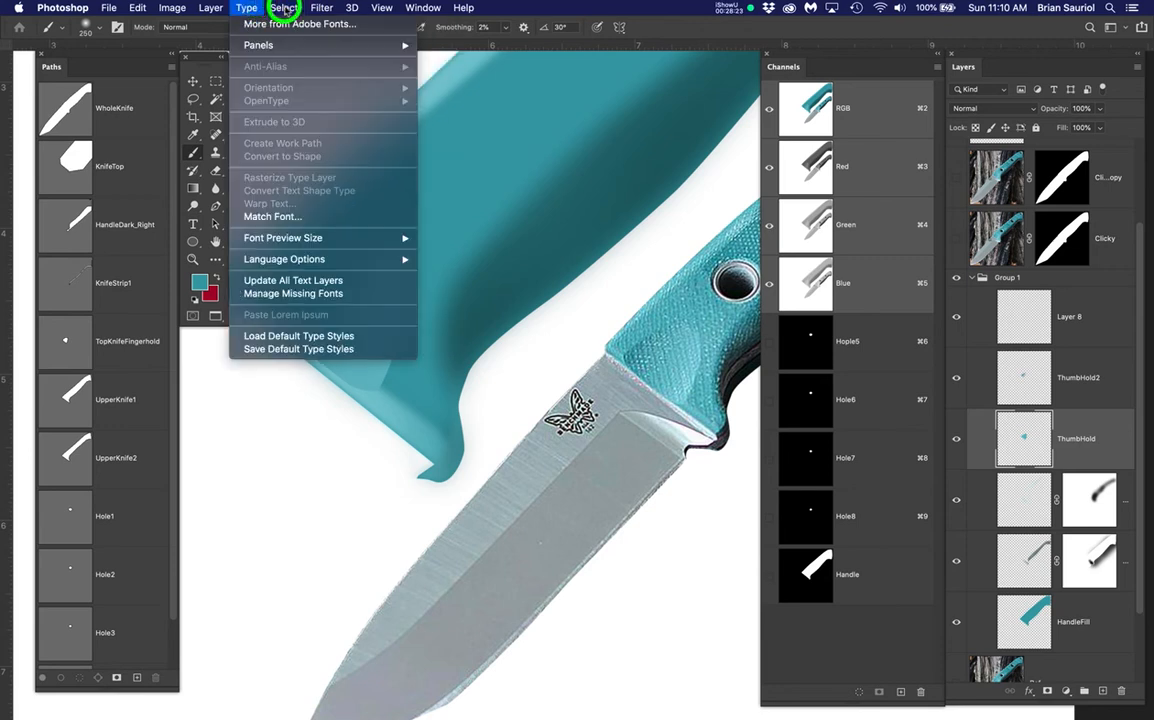
pyautogui.moveTo(318, 9)
pyautogui.moveTo(355, 172)
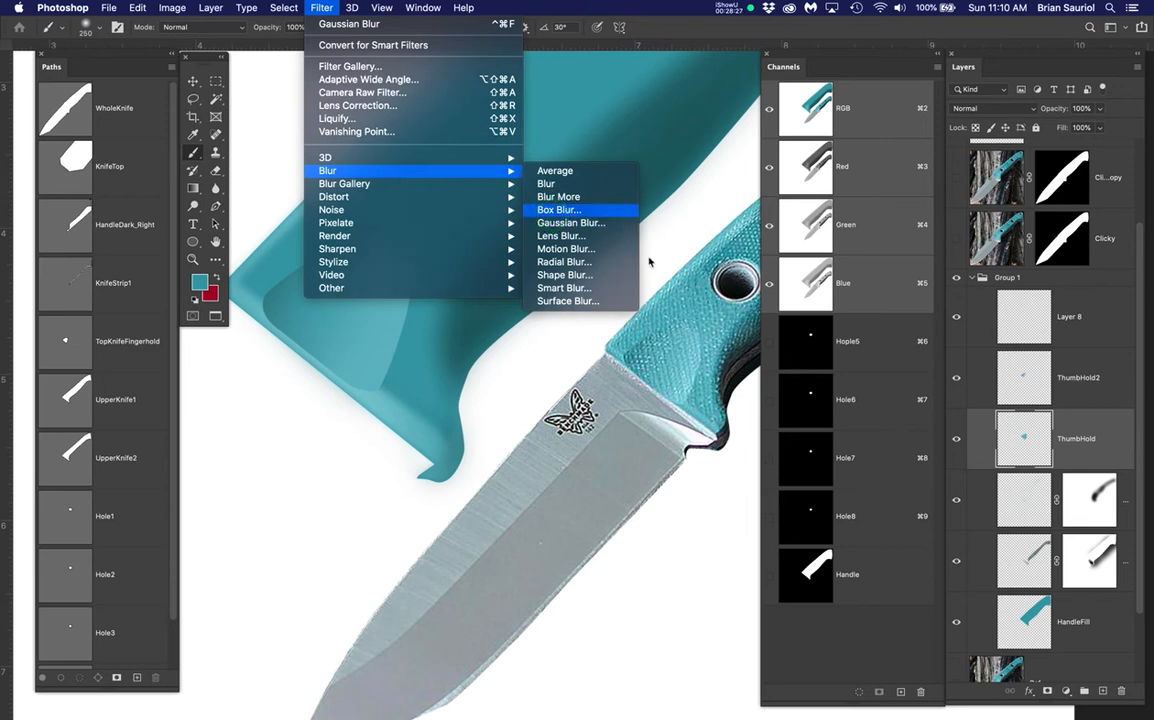
pyautogui.click(559, 210)
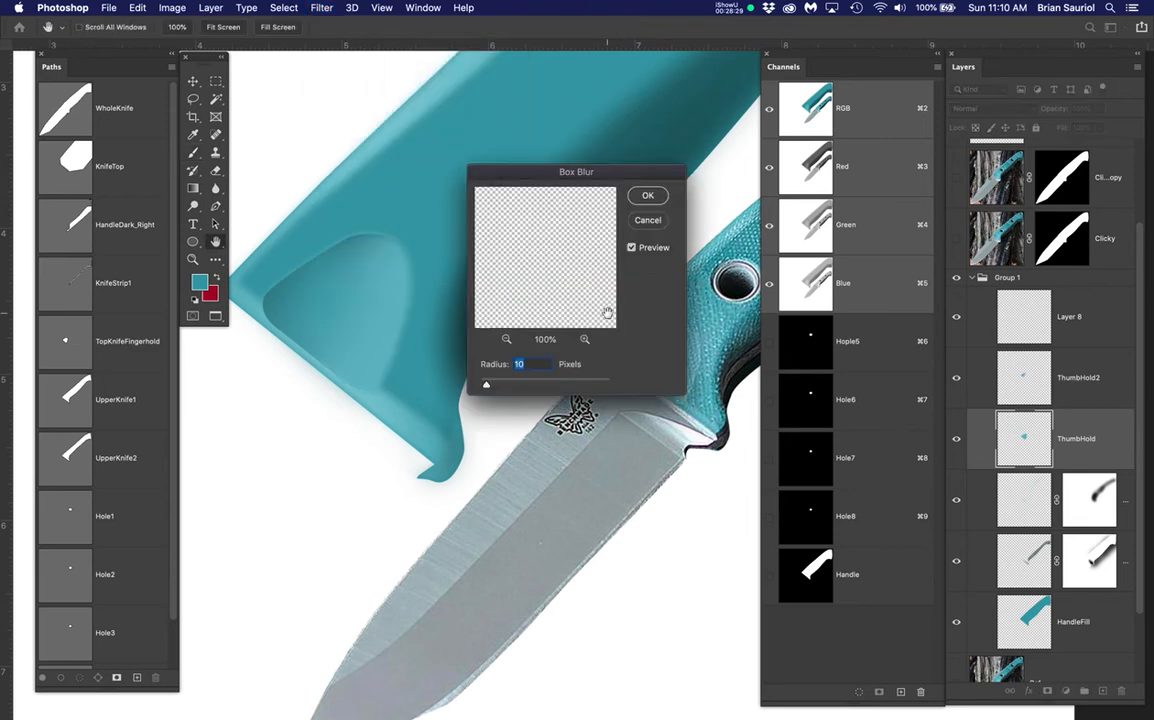
pyautogui.moveTo(486, 388); pyautogui.dragTo(478, 388)
pyautogui.moveTo(522, 176); pyautogui.dragTo(518, 443)
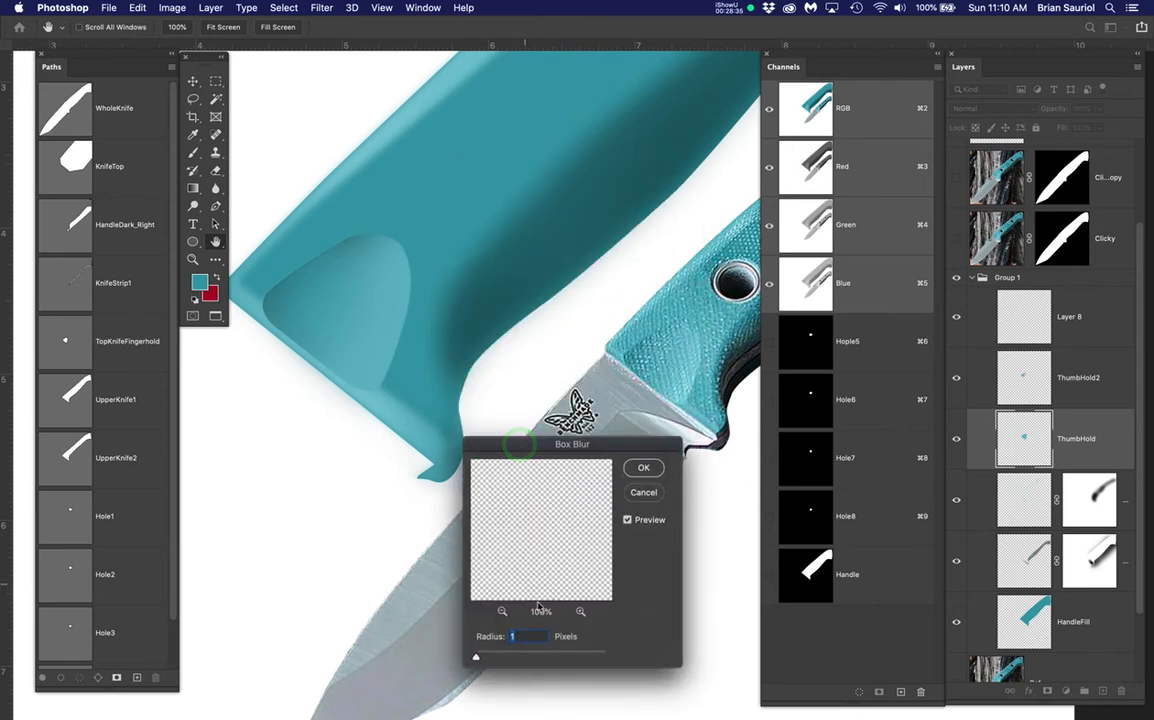
pyautogui.moveTo(477, 660); pyautogui.dragTo(477, 658)
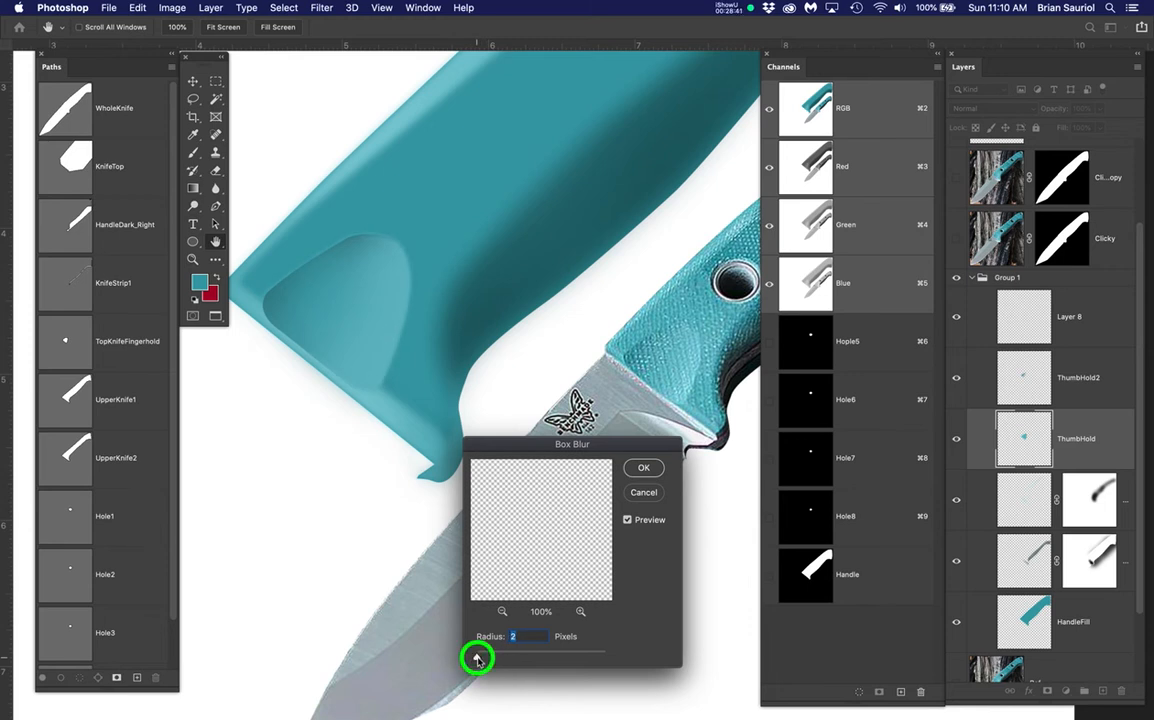
pyautogui.click(505, 636)
pyautogui.write('4')
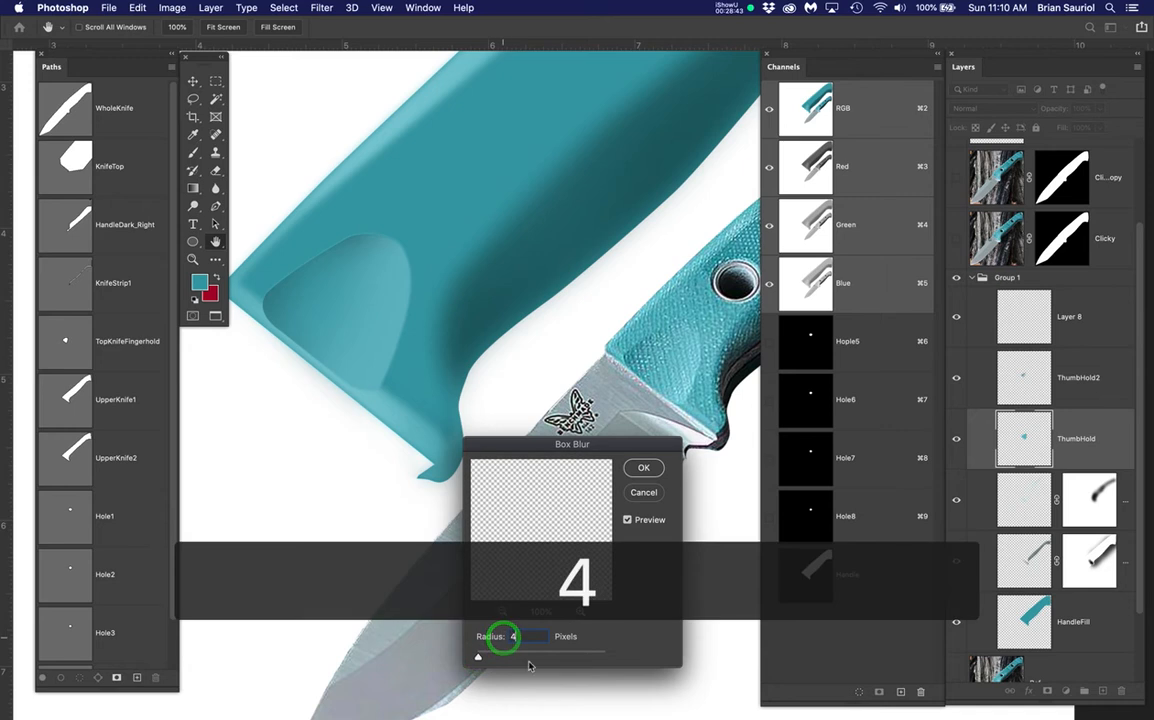
pyautogui.click(634, 466)
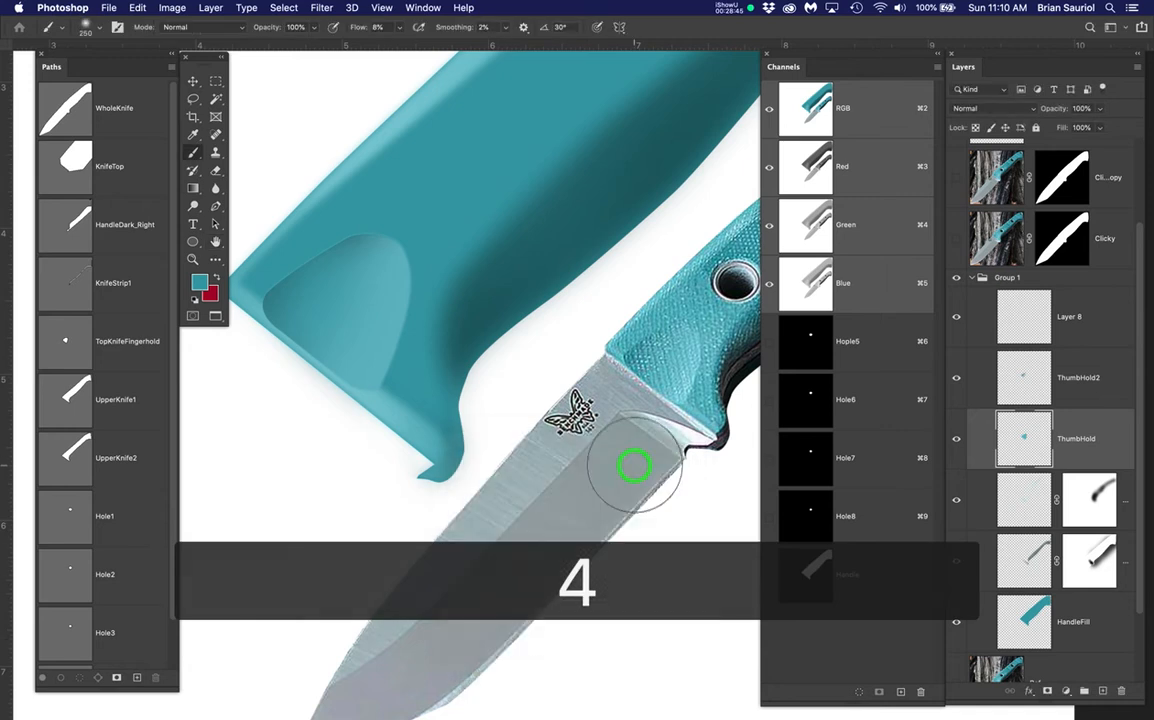
# Reapply the Box Blur to the ThumbHold2 layer and save the document
pyautogui.click(1028, 375)
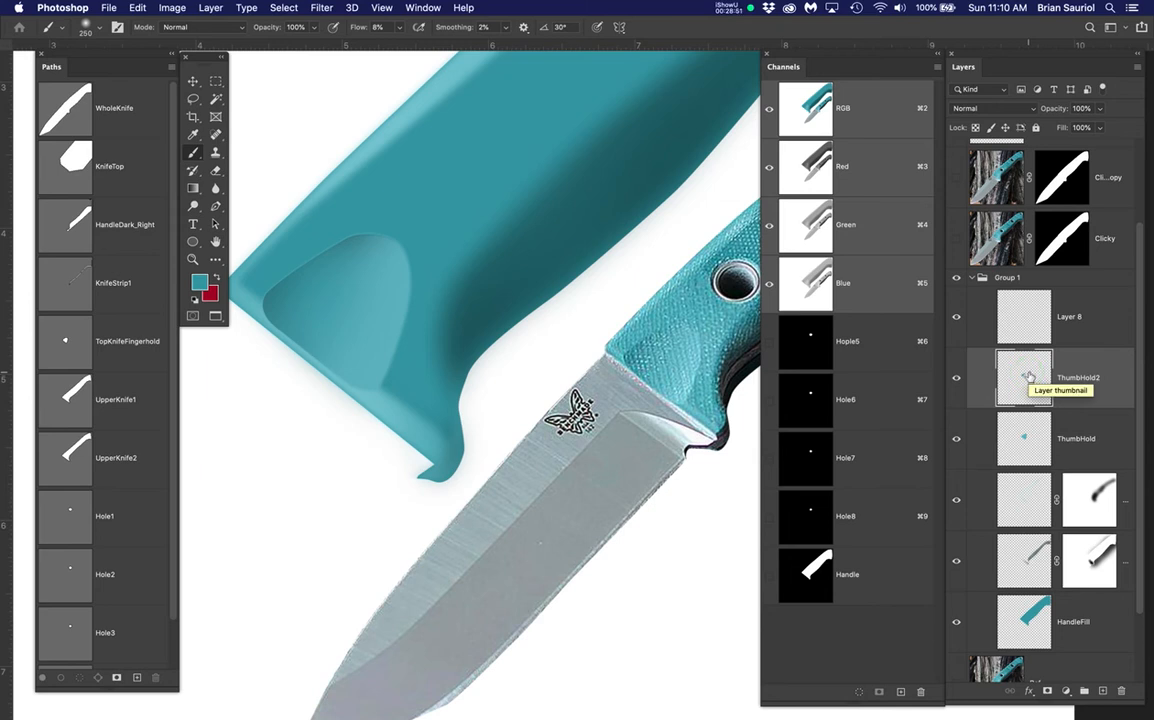
pyautogui.click(322, 8)
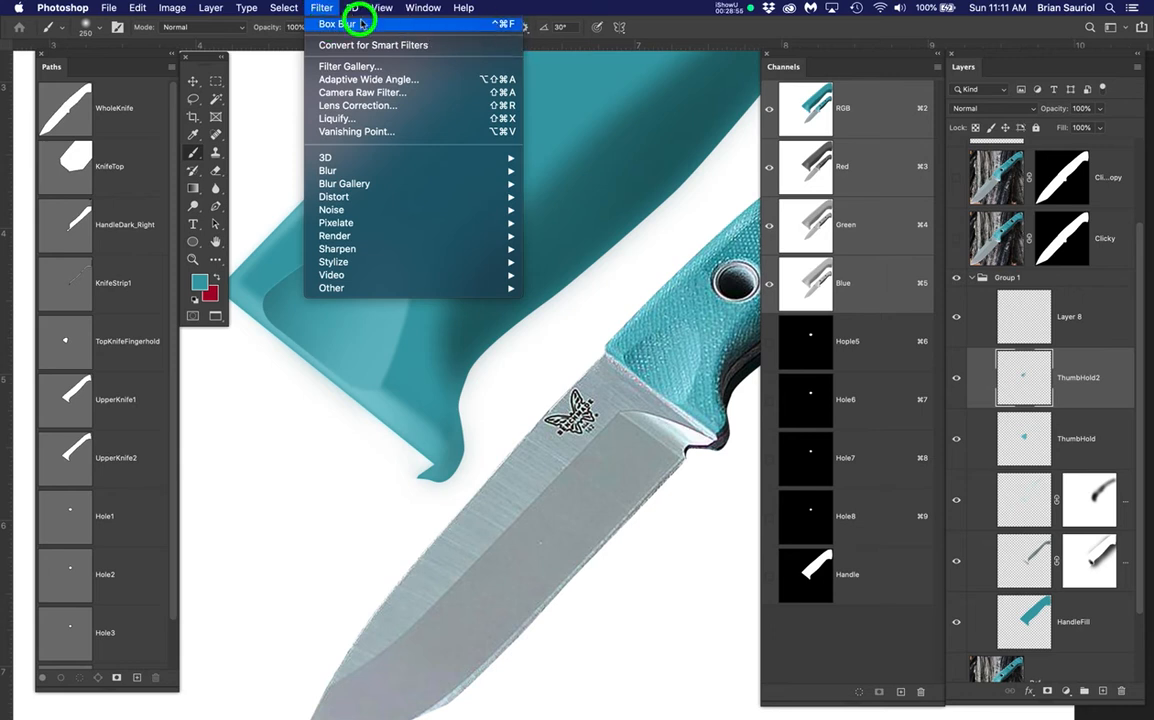
pyautogui.click(465, 31)
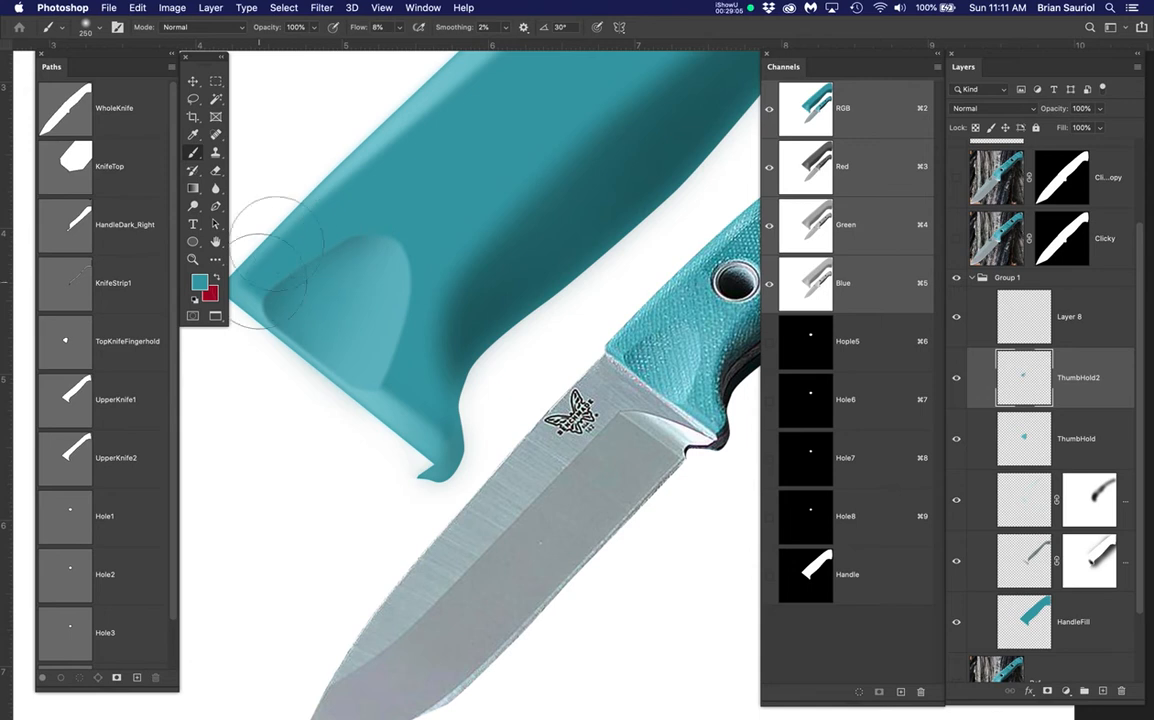
pyautogui.press('super+s')
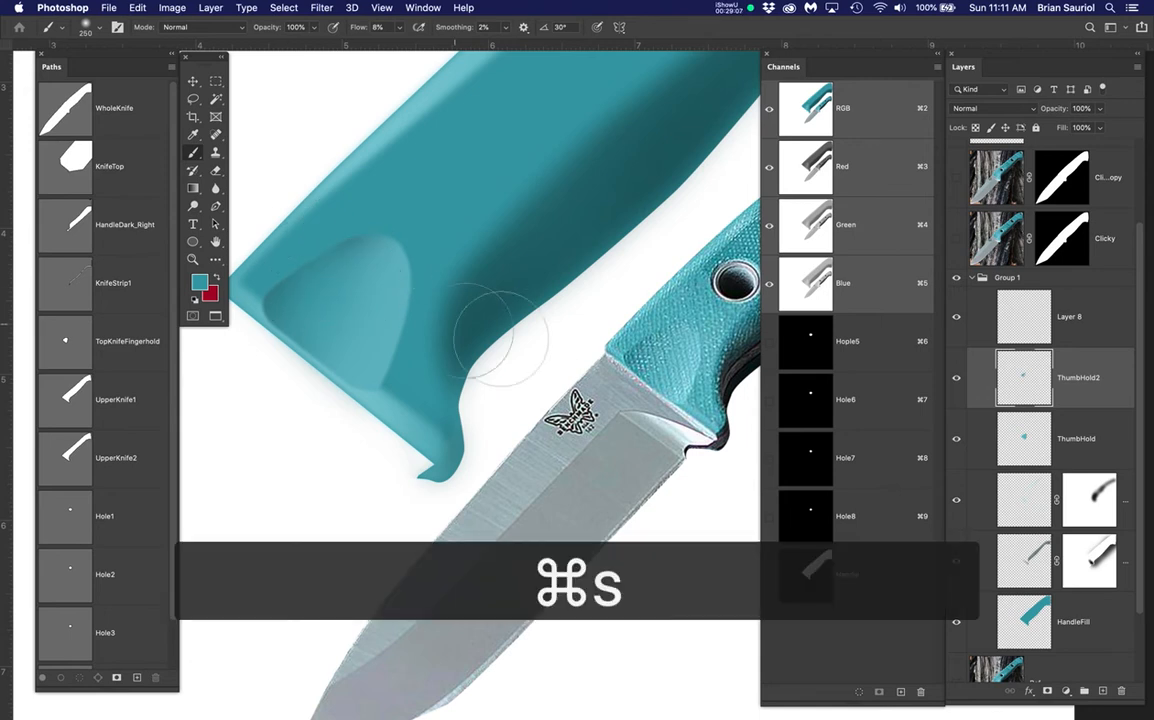
pyautogui.scroll(-3, 537, 326)
pyautogui.scroll(-5, 537, 326)
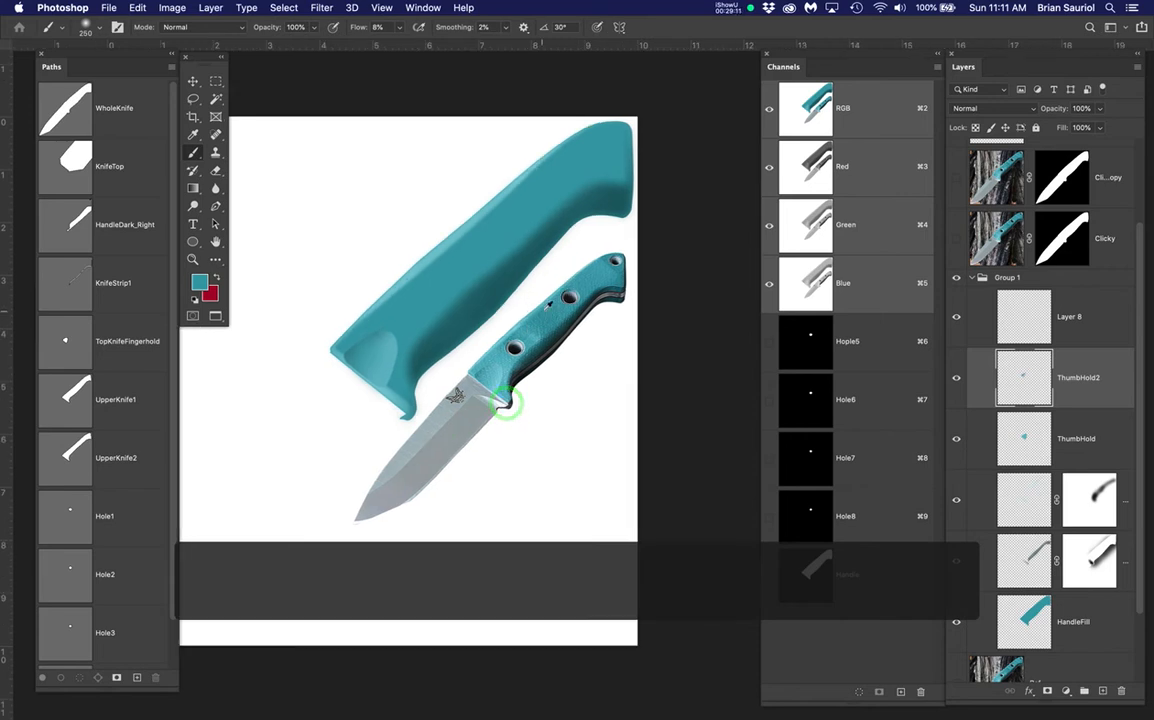
pyautogui.scroll(4, 548, 305)
pyautogui.scroll(-1, 548, 305)
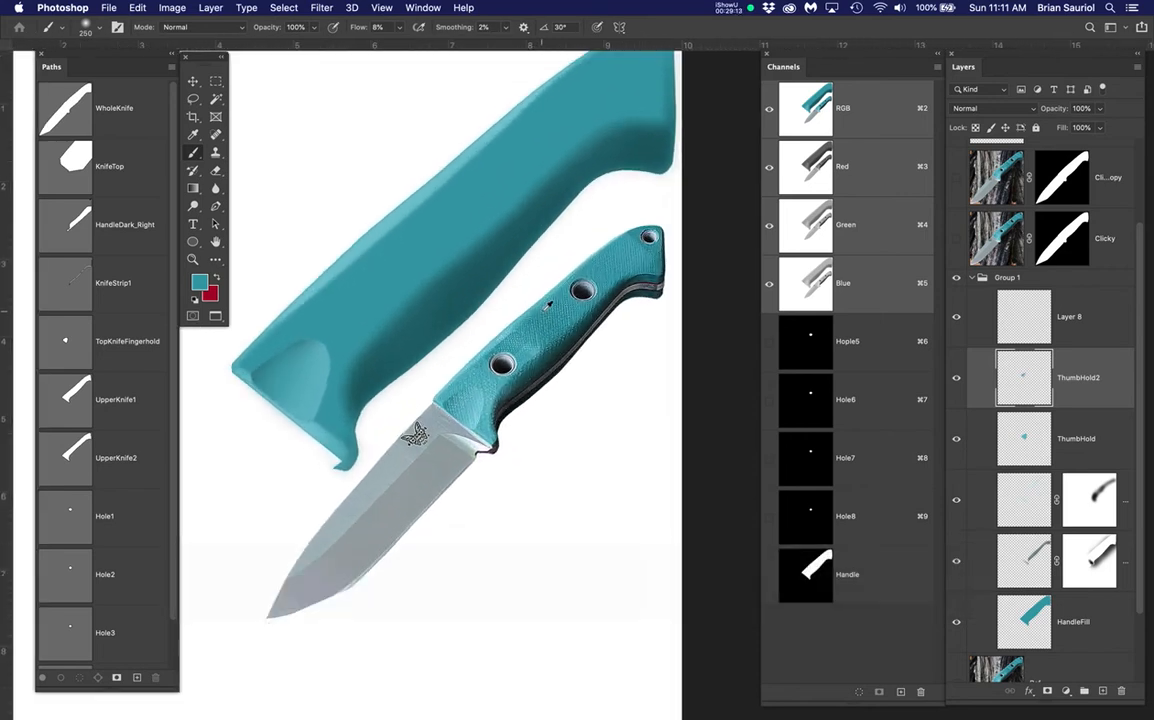
pyautogui.click(1076, 317)
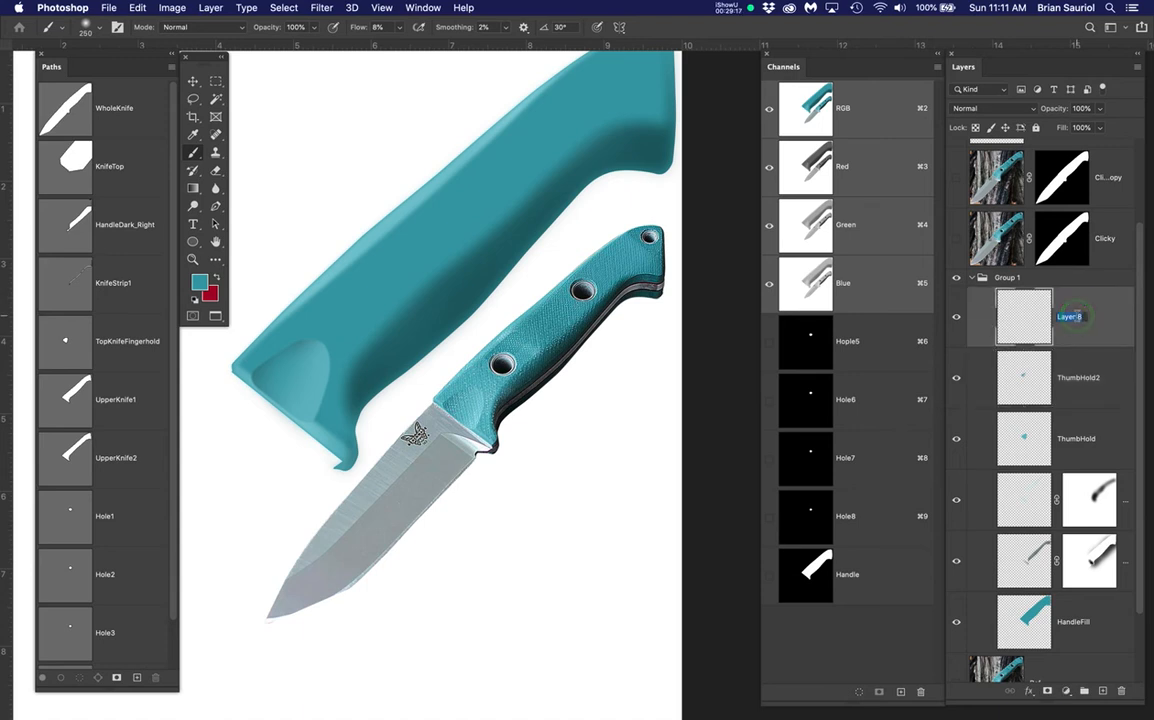
pyautogui.write('@ndDar')
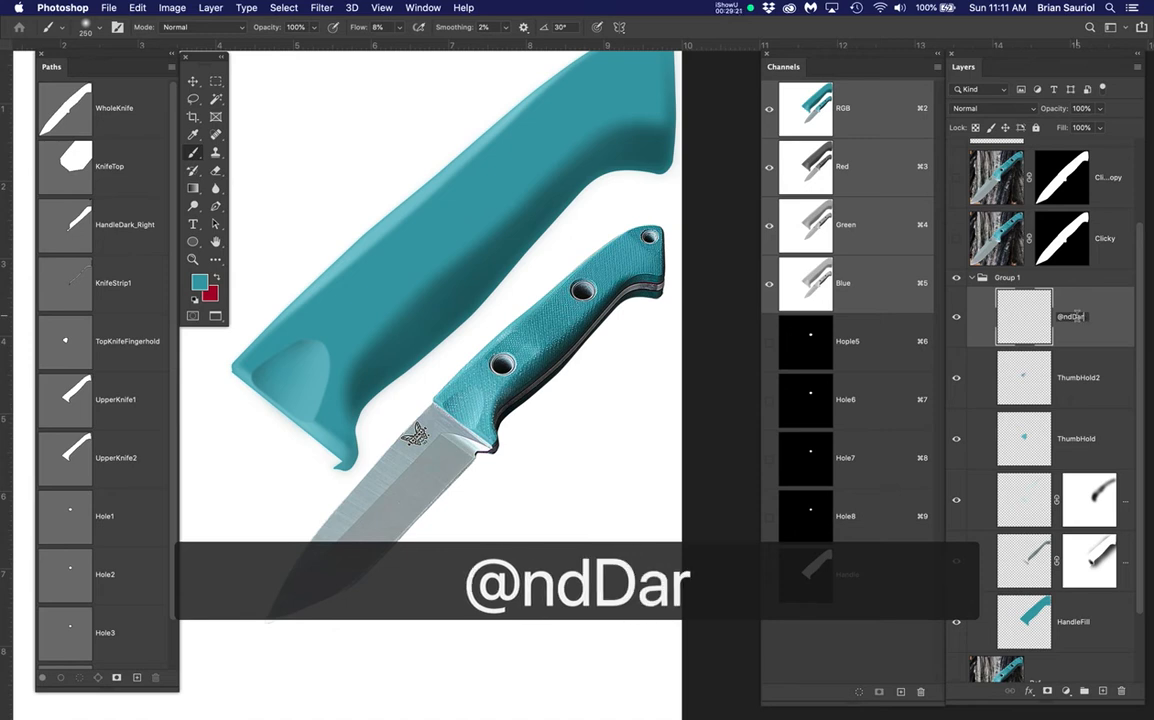
pyautogui.write('kHandle')
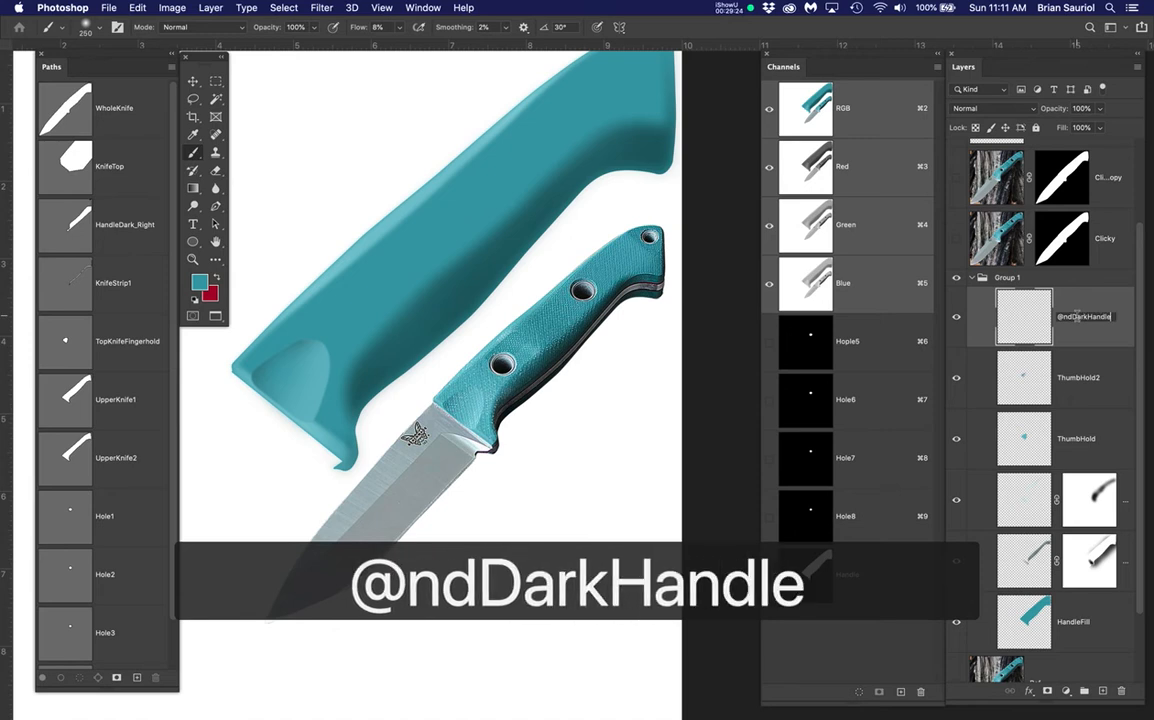
pyautogui.press('Return')
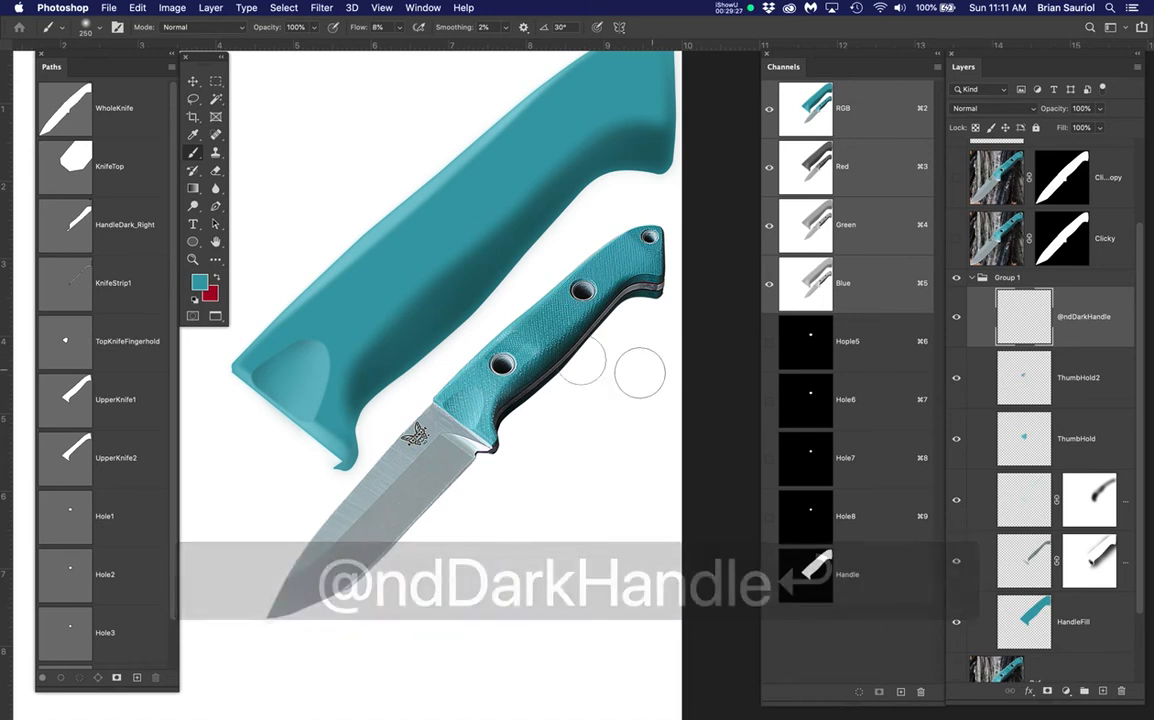
# Load the UpperKnife1 path as a selection and compare, then hide, the top reference photo
pyautogui.moveTo(561, 381); pyautogui.dragTo(549, 409)
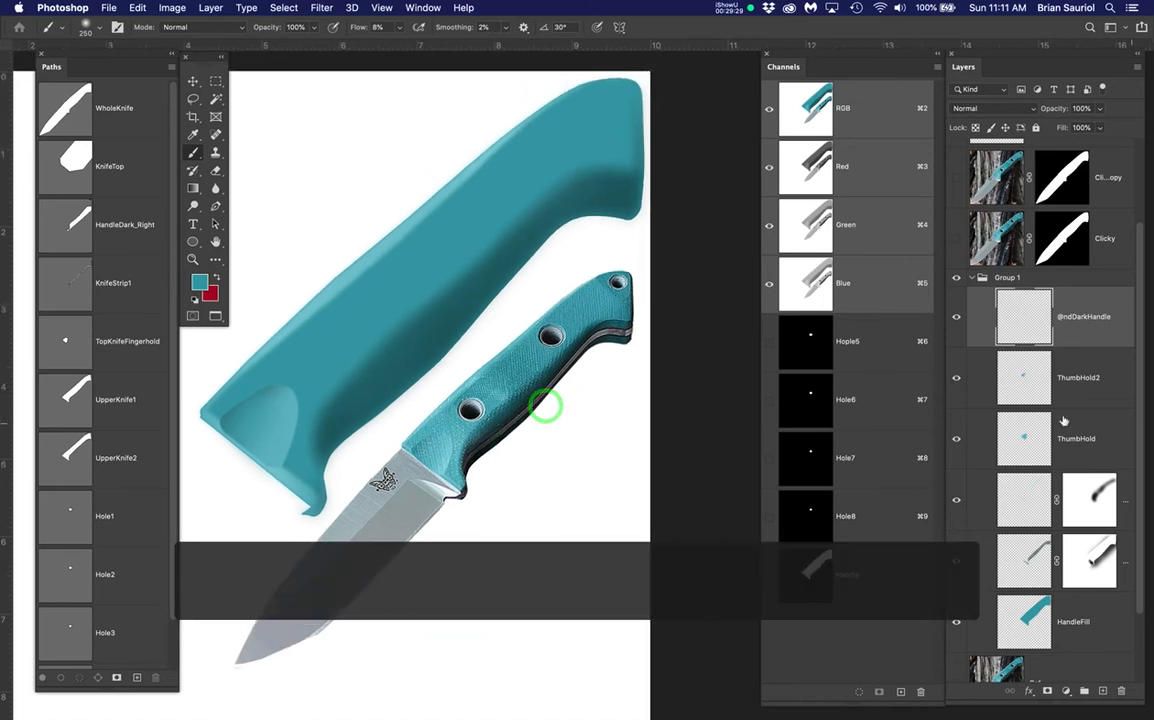
pyautogui.scroll(2, 510, 416)
pyautogui.scroll(-2, 513, 413)
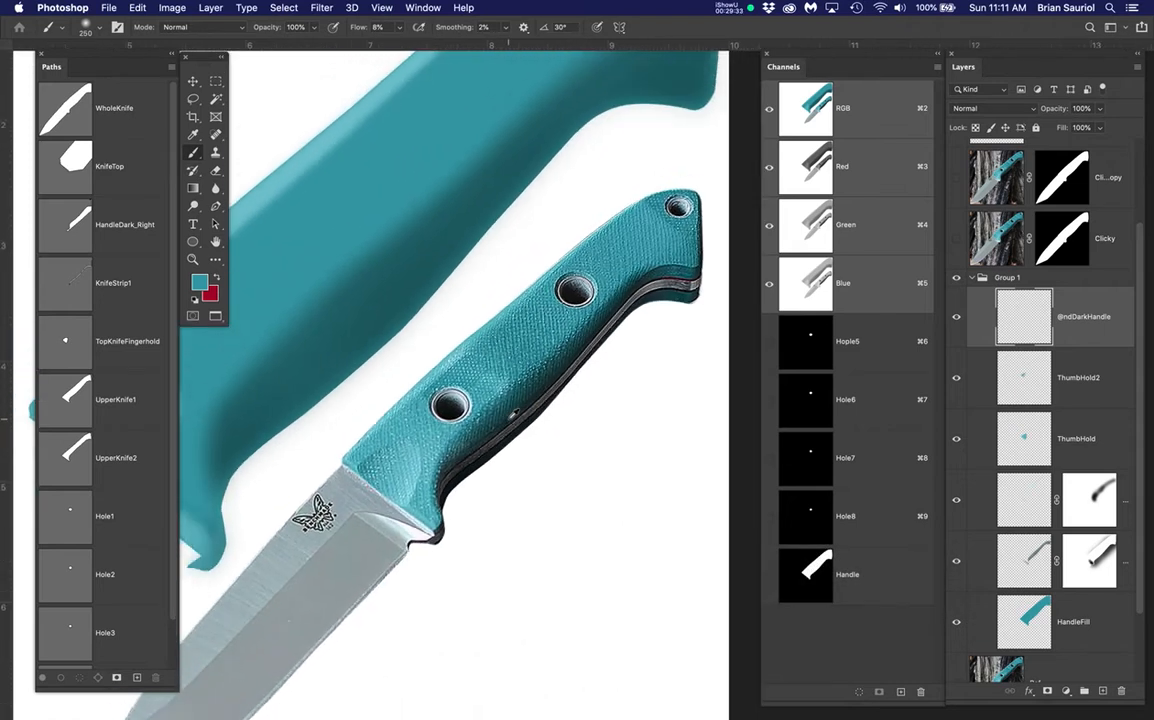
pyautogui.keyDown('super'); pyautogui.click(66, 401); pyautogui.keyUp('super')
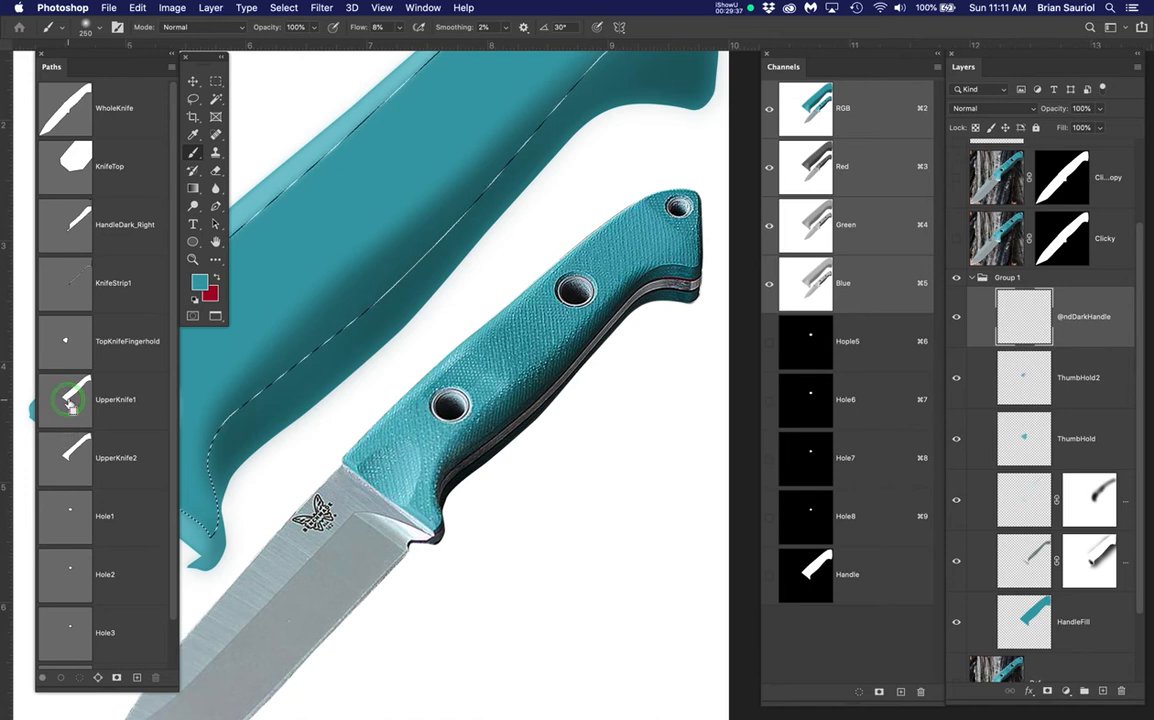
pyautogui.scroll(-3, 475, 221)
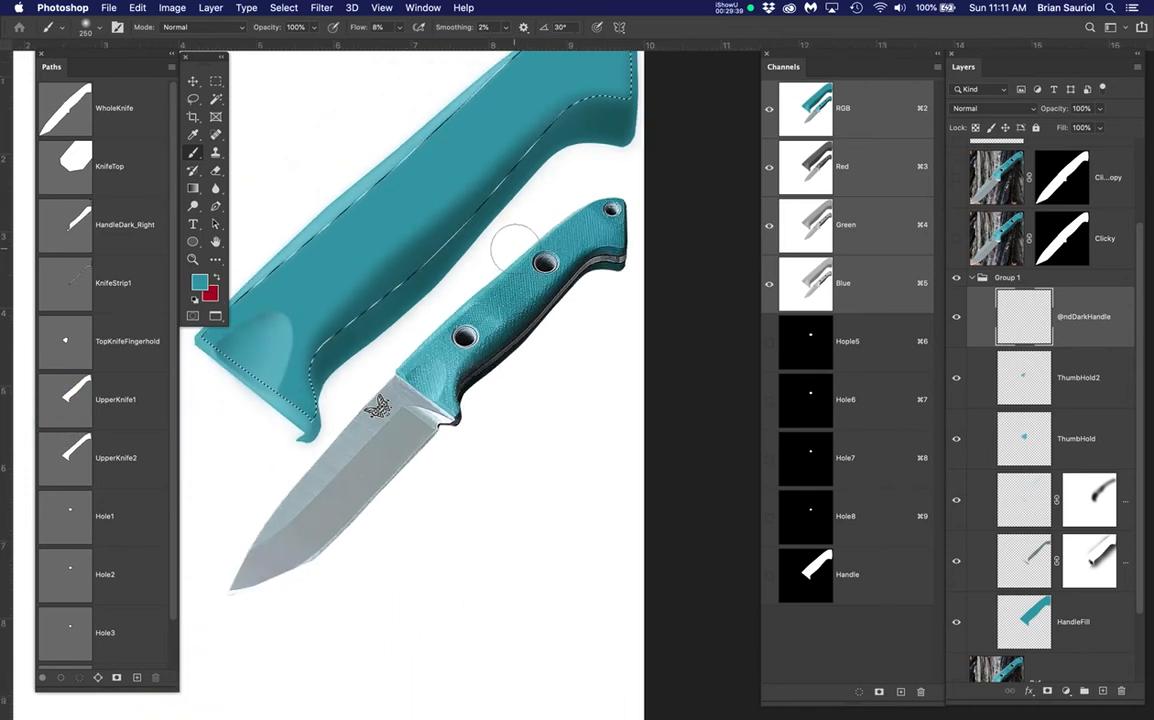
pyautogui.scroll(3, 600, 327)
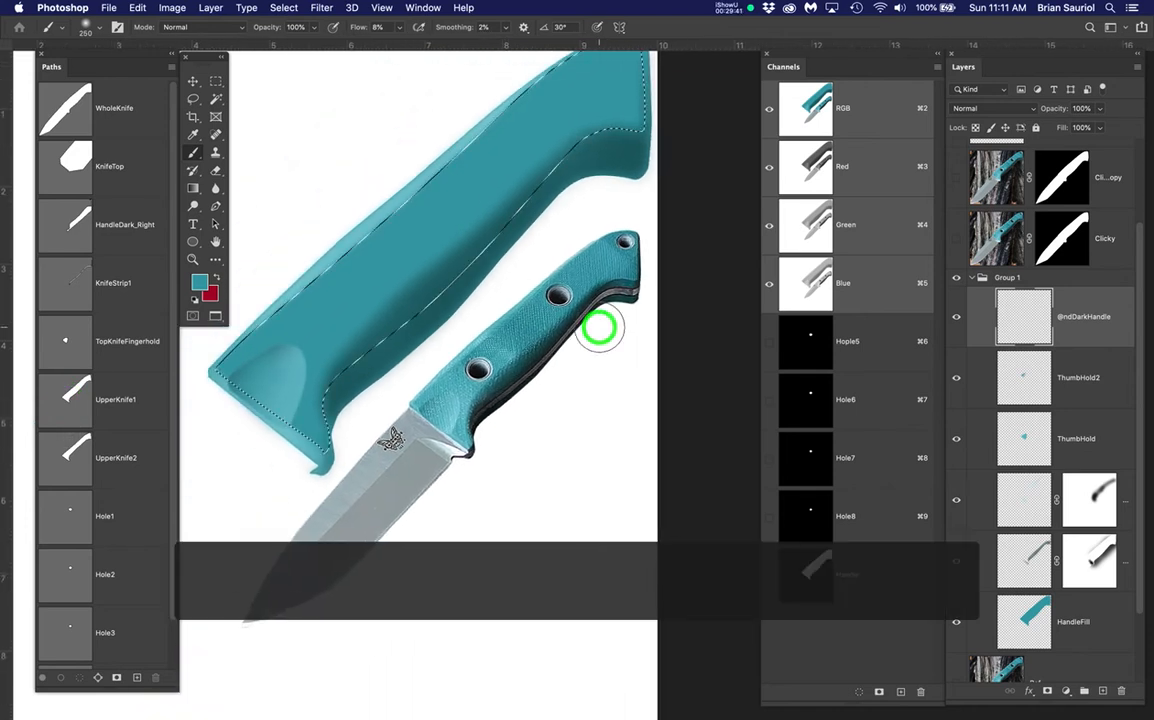
pyautogui.click(954, 177)
pyautogui.click(954, 177)
pyautogui.click(954, 177)
pyautogui.click(954, 177)
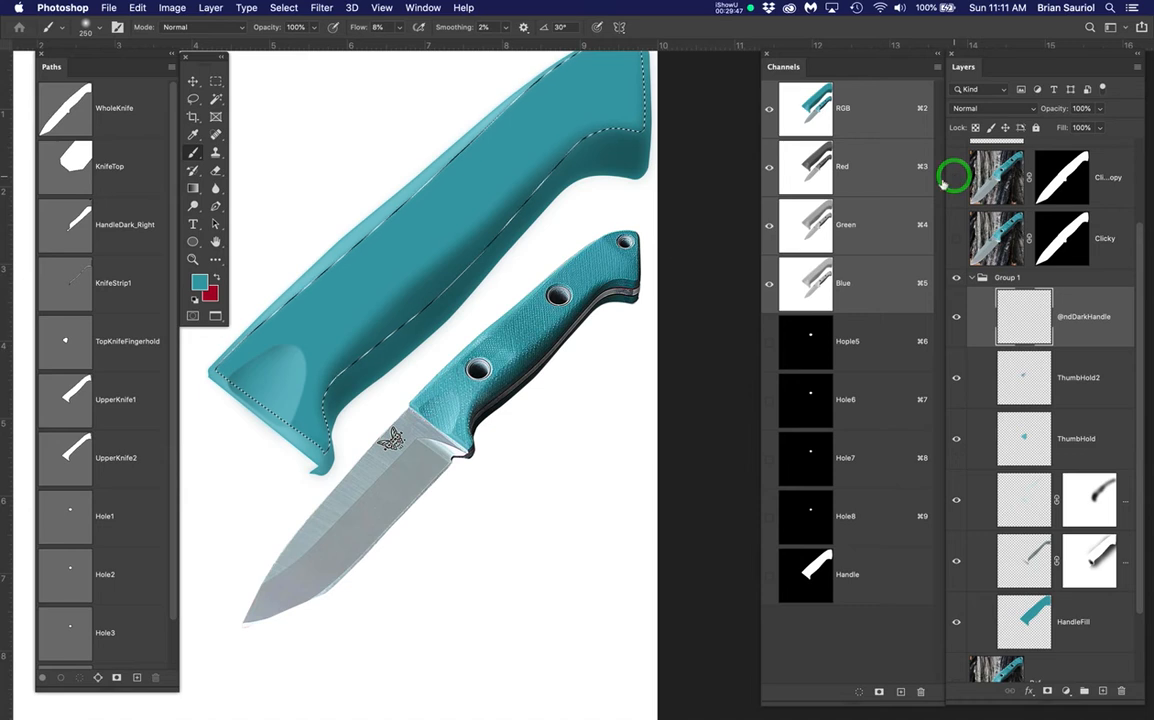
# Select the Handle channel minus the UpperKnife1 path, with selection edges hidden
pyautogui.keyDown('super'); pyautogui.click(66, 113); pyautogui.keyUp('super')
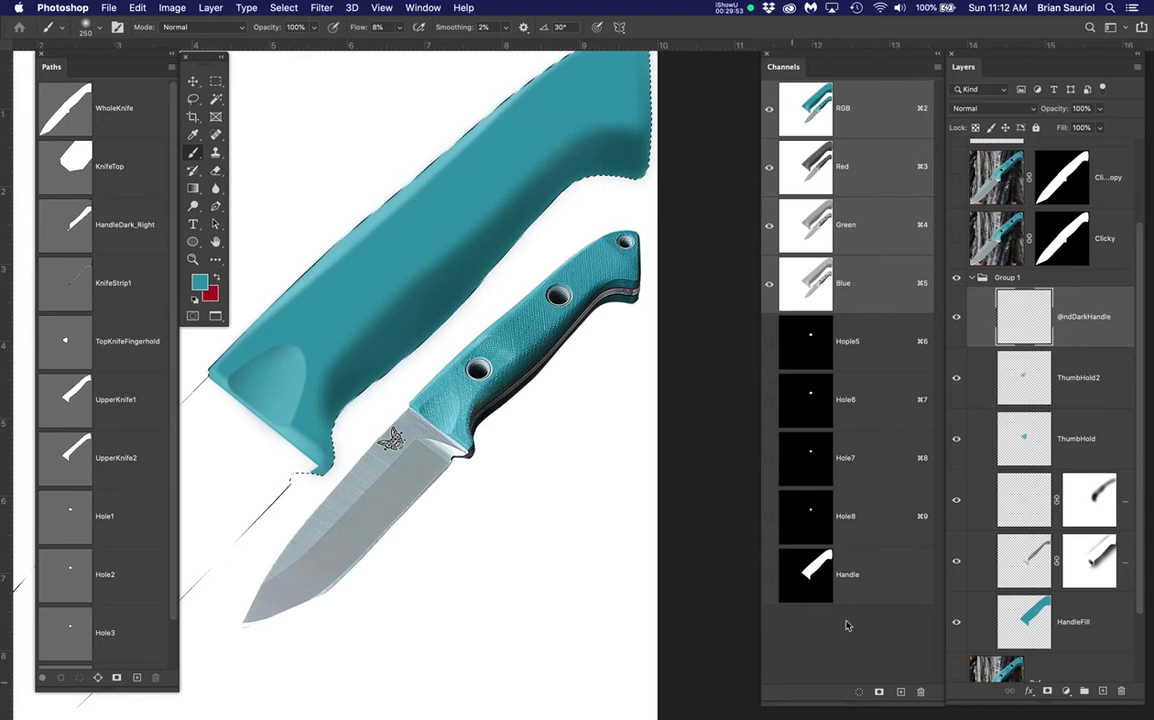
pyautogui.keyDown('super'); pyautogui.click(808, 572); pyautogui.keyUp('super')
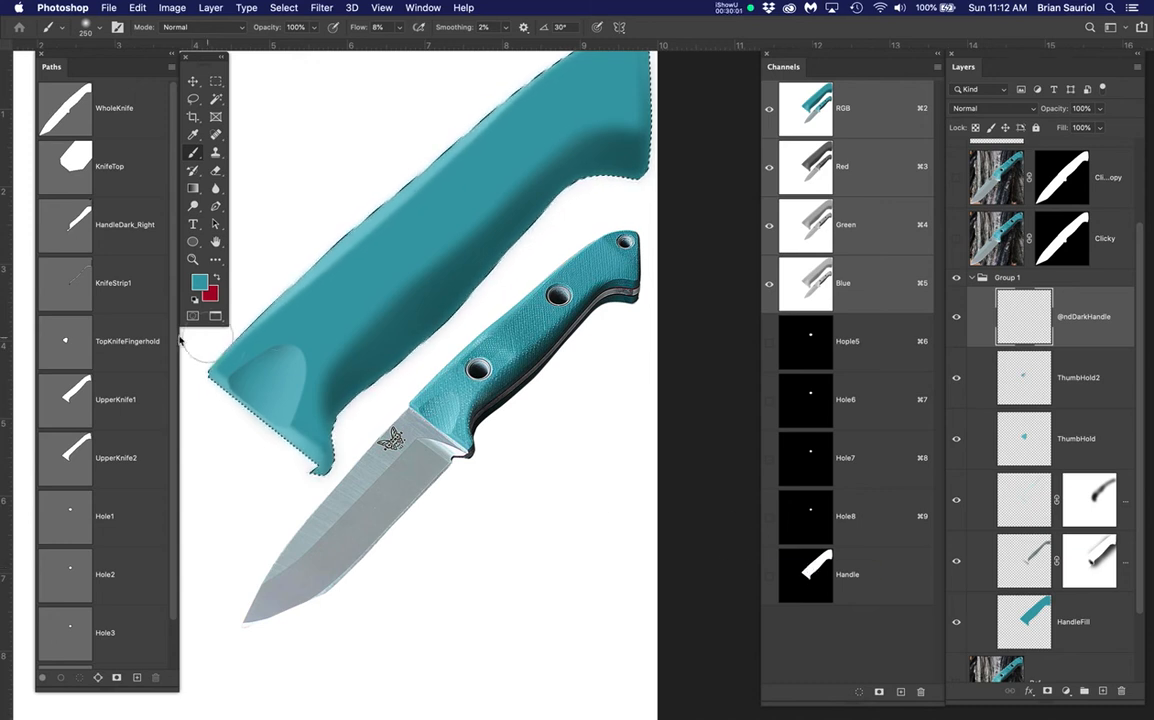
pyautogui.keyDown('alt'); pyautogui.keyDown('super'); pyautogui.click(63, 400); pyautogui.keyUp('super'); pyautogui.keyUp('alt')
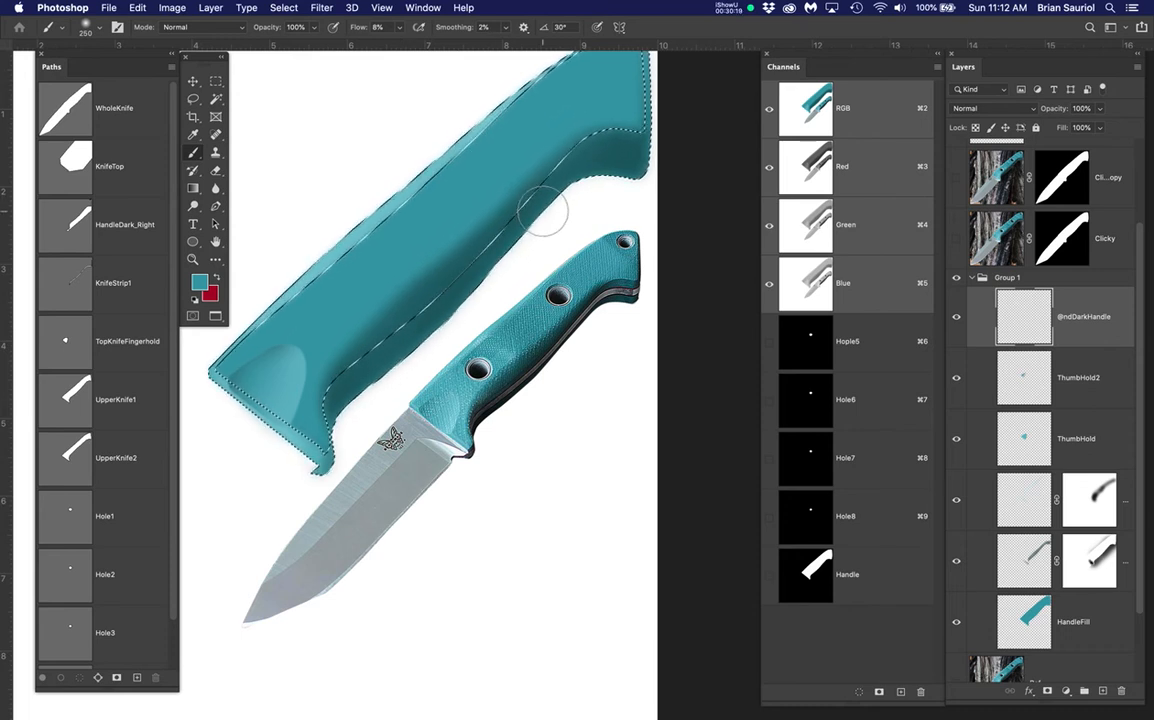
pyautogui.press('super+h')
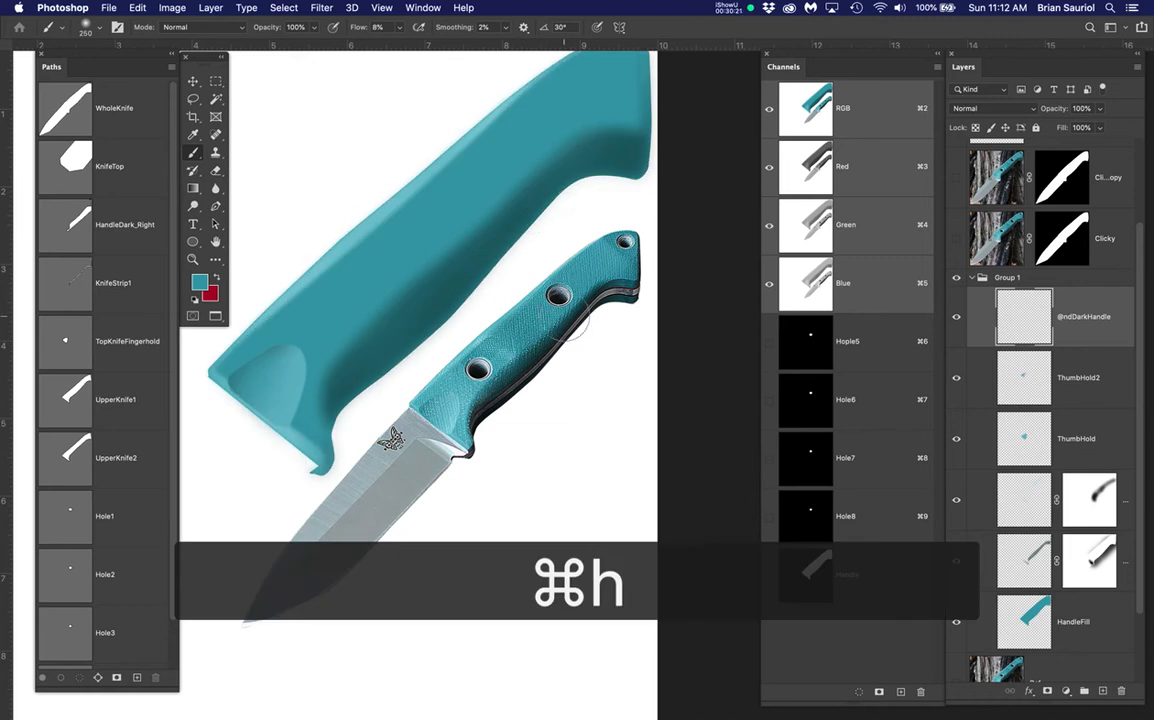
pyautogui.scroll(3, 588, 335)
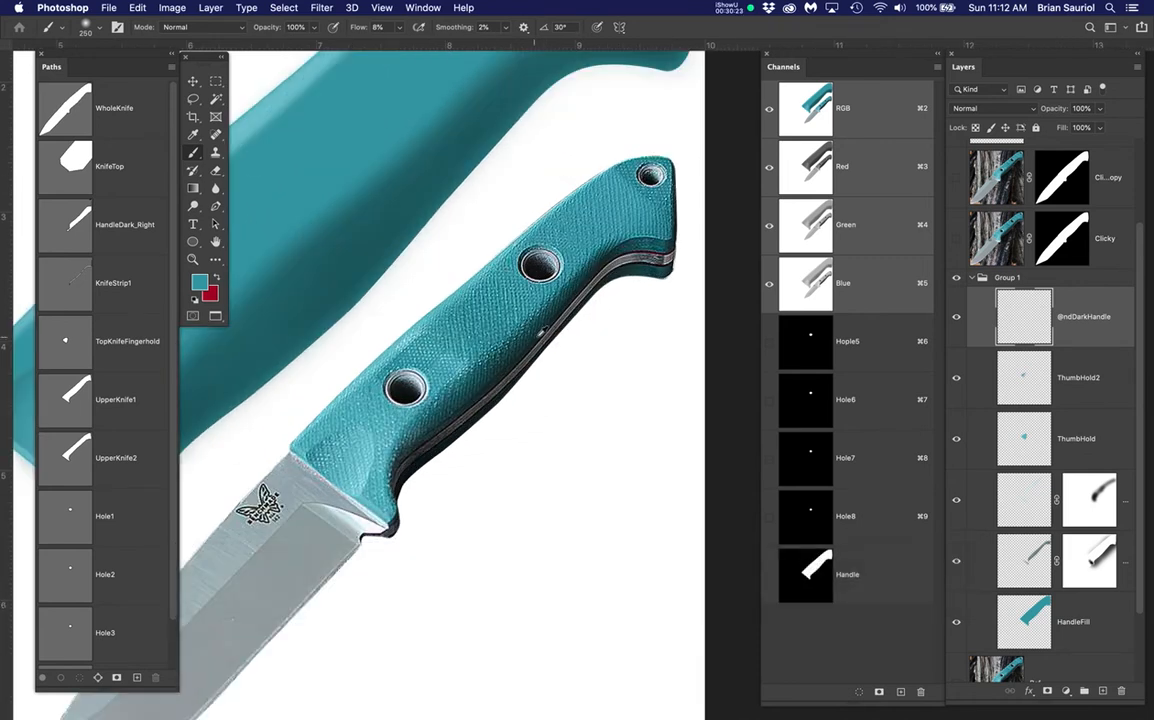
# Sample the reference handle's dark edge colour and shade the handle's lower edge with a 400 px brush
pyautogui.keyDown('alt'); pyautogui.click(540, 333); pyautogui.keyUp('alt')
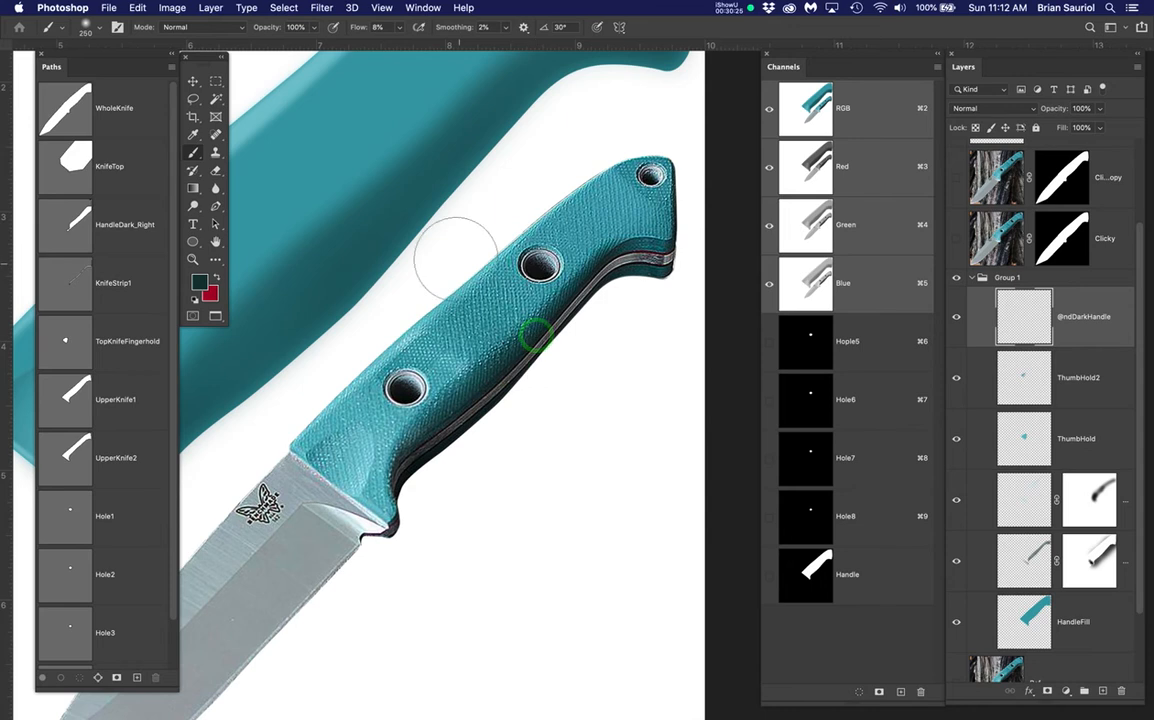
pyautogui.scroll(-3, 470, 262)
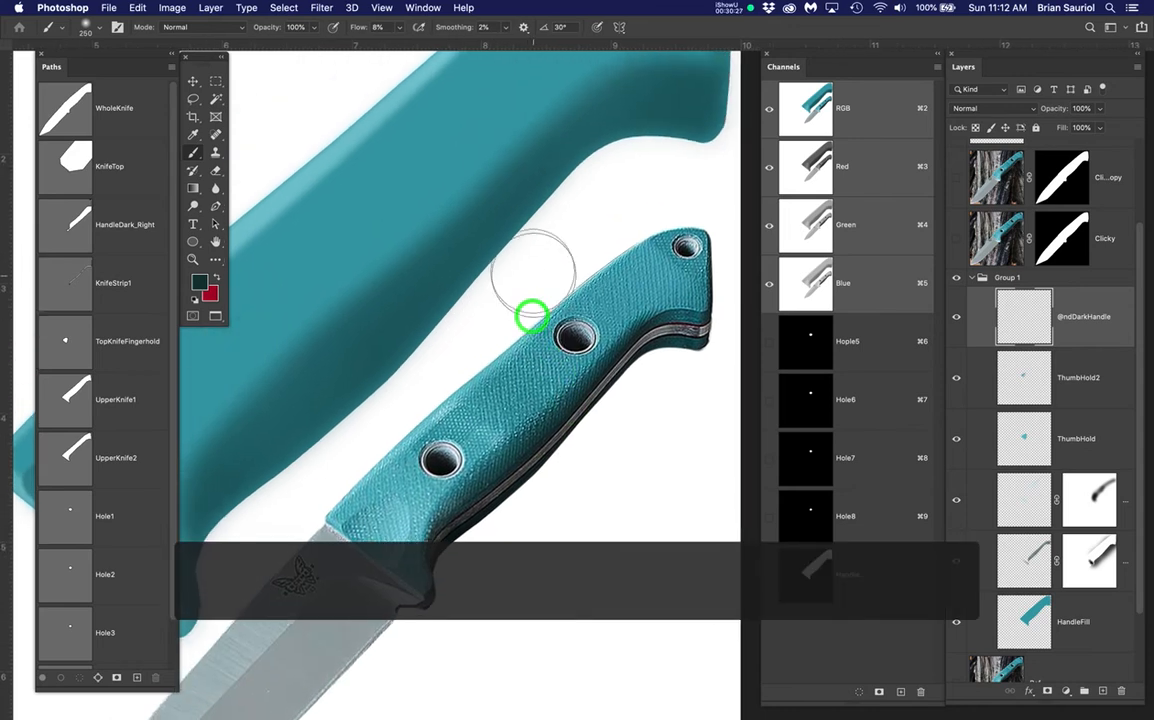
pyautogui.scroll(-1, 537, 268)
pyautogui.moveTo(550, 251); pyautogui.dragTo(530, 309)
pyautogui.press(']')
pyautogui.press(']')
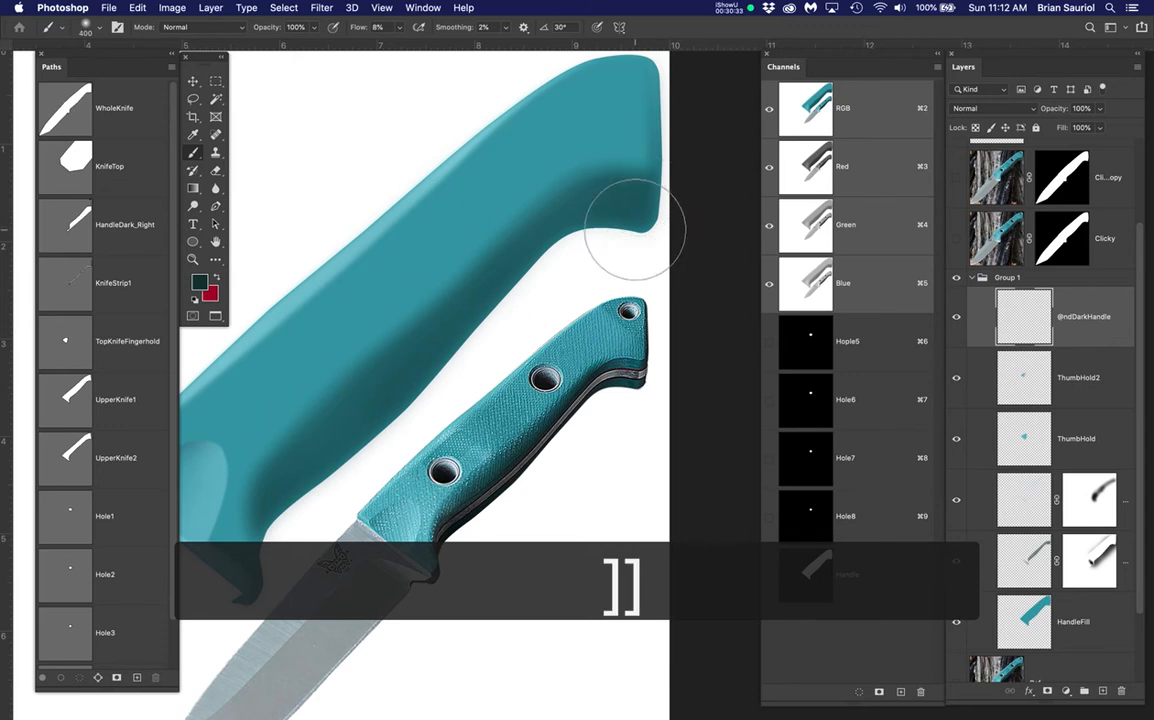
pyautogui.moveTo(651, 113)
pyautogui.mouseDown()
pyautogui.moveTo(657, 258)
pyautogui.moveTo(621, 252)
pyautogui.moveTo(634, 218)
pyautogui.moveTo(546, 227)
pyautogui.moveTo(523, 350)
pyautogui.mouseUp()
pyautogui.moveTo(579, 226)
pyautogui.mouseDown()
pyautogui.moveTo(513, 293)
pyautogui.moveTo(397, 464)
pyautogui.moveTo(489, 281)
pyautogui.moveTo(302, 488)
pyautogui.mouseUp()
pyautogui.moveTo(495, 220)
pyautogui.mouseDown()
pyautogui.moveTo(357, 397)
pyautogui.moveTo(515, 208)
pyautogui.moveTo(360, 401)
pyautogui.mouseUp()
pyautogui.moveTo(455, 338)
pyautogui.mouseDown()
pyautogui.moveTo(286, 438)
pyautogui.moveTo(306, 408)
pyautogui.moveTo(286, 458)
pyautogui.moveTo(298, 463)
pyautogui.moveTo(293, 483)
pyautogui.moveTo(312, 466)
pyautogui.moveTo(304, 543)
pyautogui.mouseUp()
# With a smaller brush, shade the handle's lower-left edge and dab the top-right bend
pyautogui.press('[')
pyautogui.press('[')
pyautogui.press('[')
pyautogui.press('[')
pyautogui.moveTo(288, 500)
pyautogui.mouseDown()
pyautogui.moveTo(281, 544)
pyautogui.moveTo(268, 499)
pyautogui.moveTo(265, 618)
pyautogui.mouseUp()
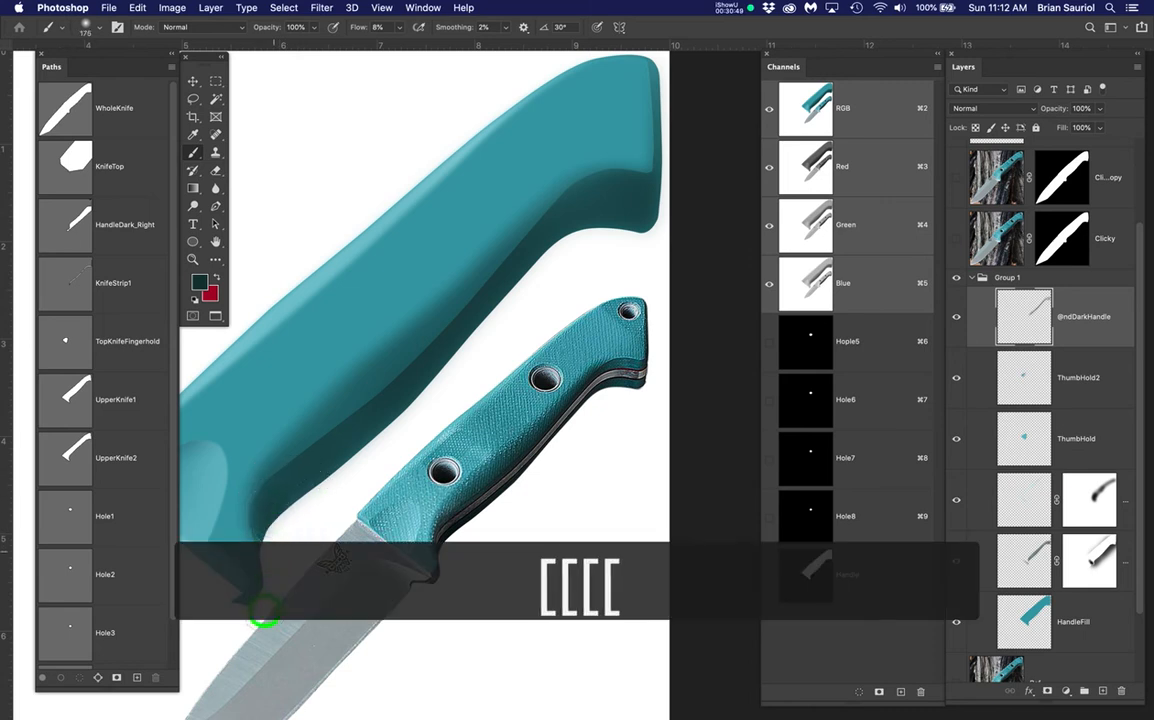
pyautogui.click(276, 471)
pyautogui.click(392, 389)
pyautogui.click(562, 240)
pyautogui.click(616, 170)
pyautogui.click(647, 193)
pyautogui.click(549, 222)
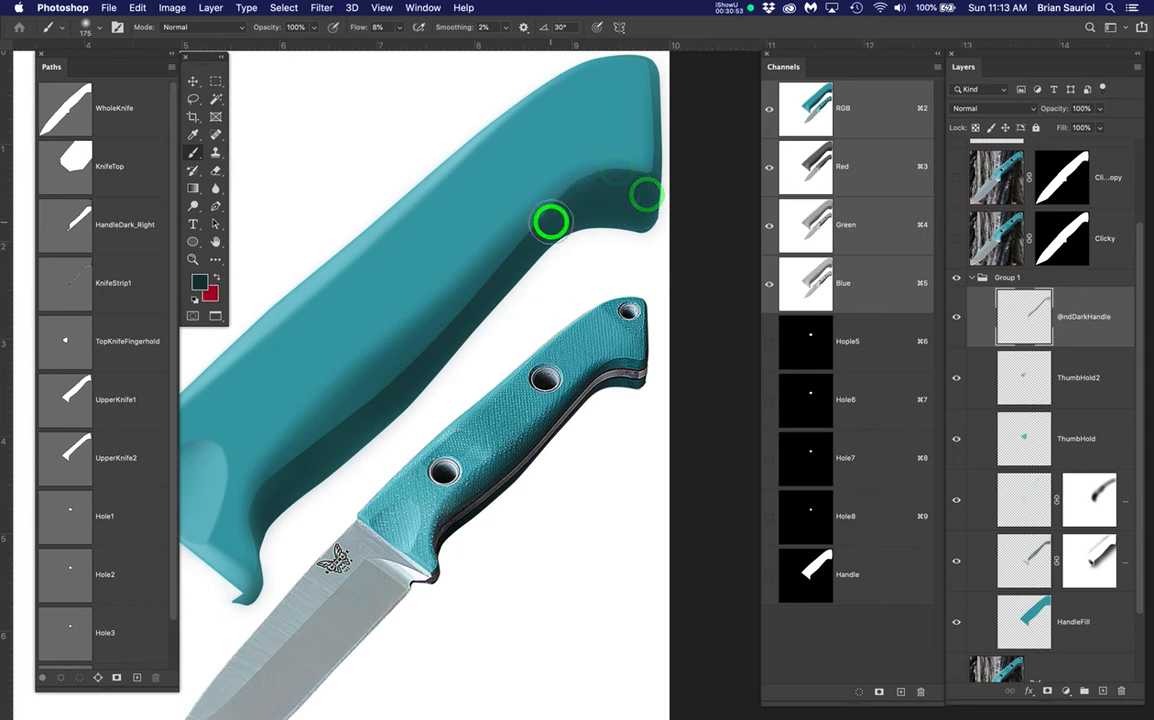
pyautogui.moveTo(552, 217); pyautogui.dragTo(555, 213)
# Dab more dark shading across the handle and along its lower edge, then deselect
pyautogui.click(582, 173)
pyautogui.click(600, 160)
pyautogui.click(564, 180)
pyautogui.click(484, 317)
pyautogui.click(365, 413)
pyautogui.click(296, 456)
pyautogui.click(261, 478)
pyautogui.click(307, 464)
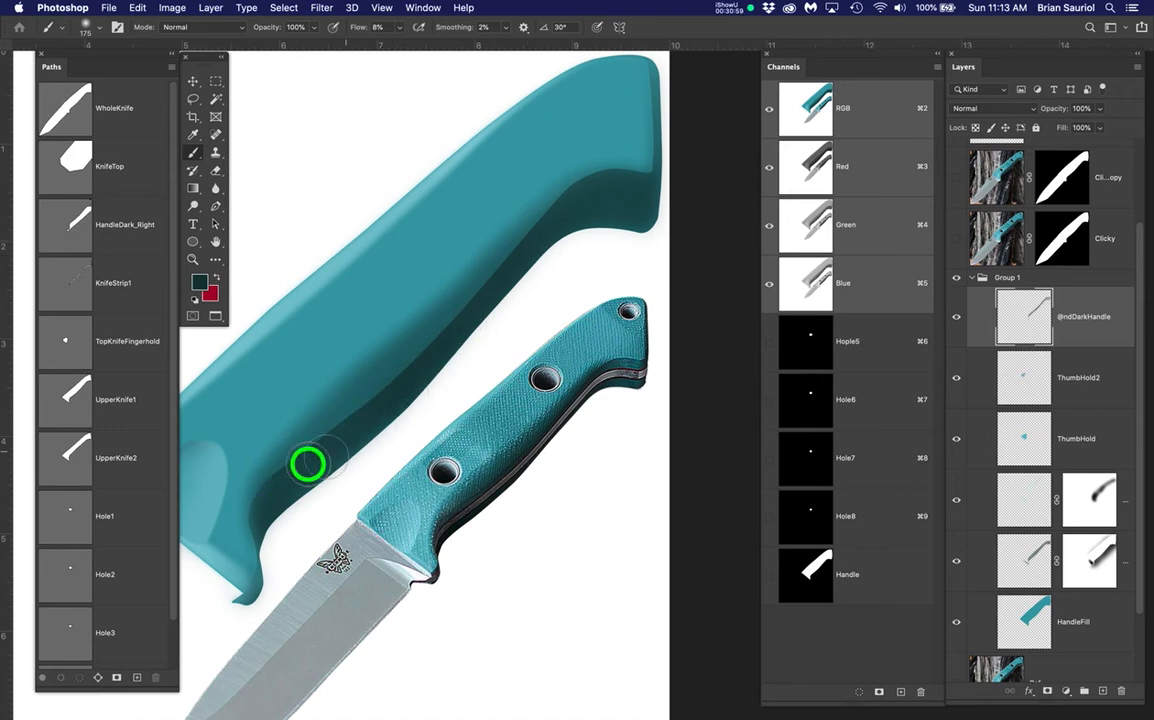
pyautogui.click(431, 366)
pyautogui.click(483, 308)
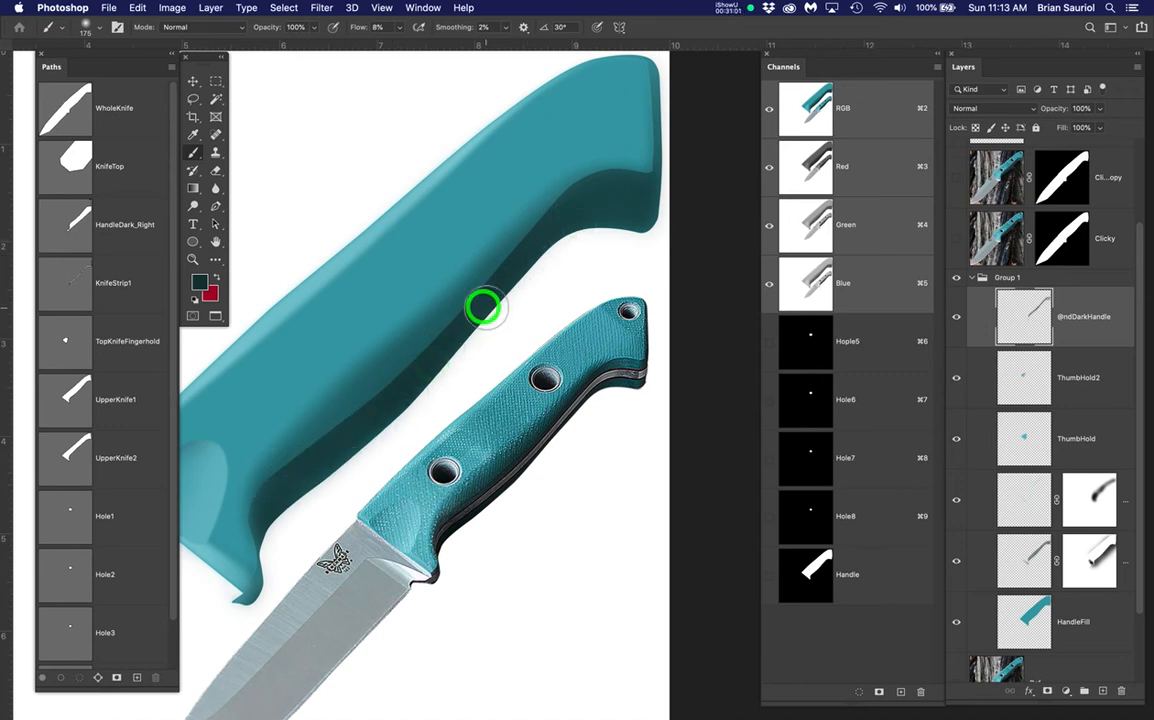
pyautogui.press('super+d')
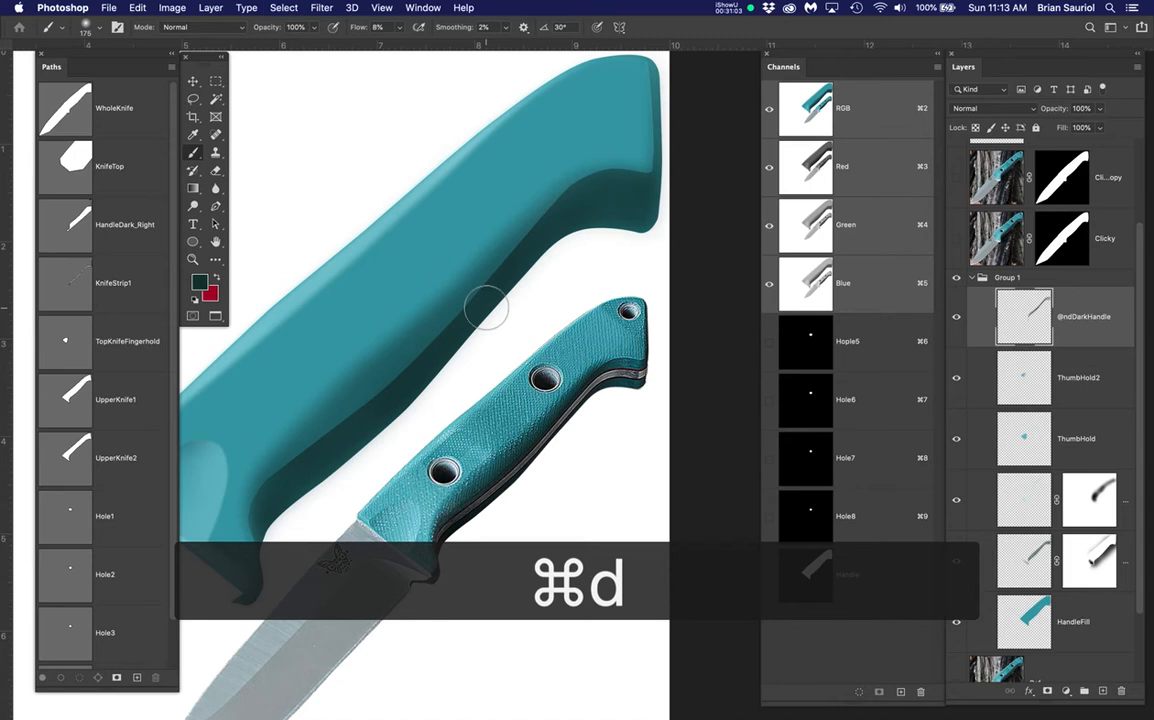
pyautogui.click(1110, 329)
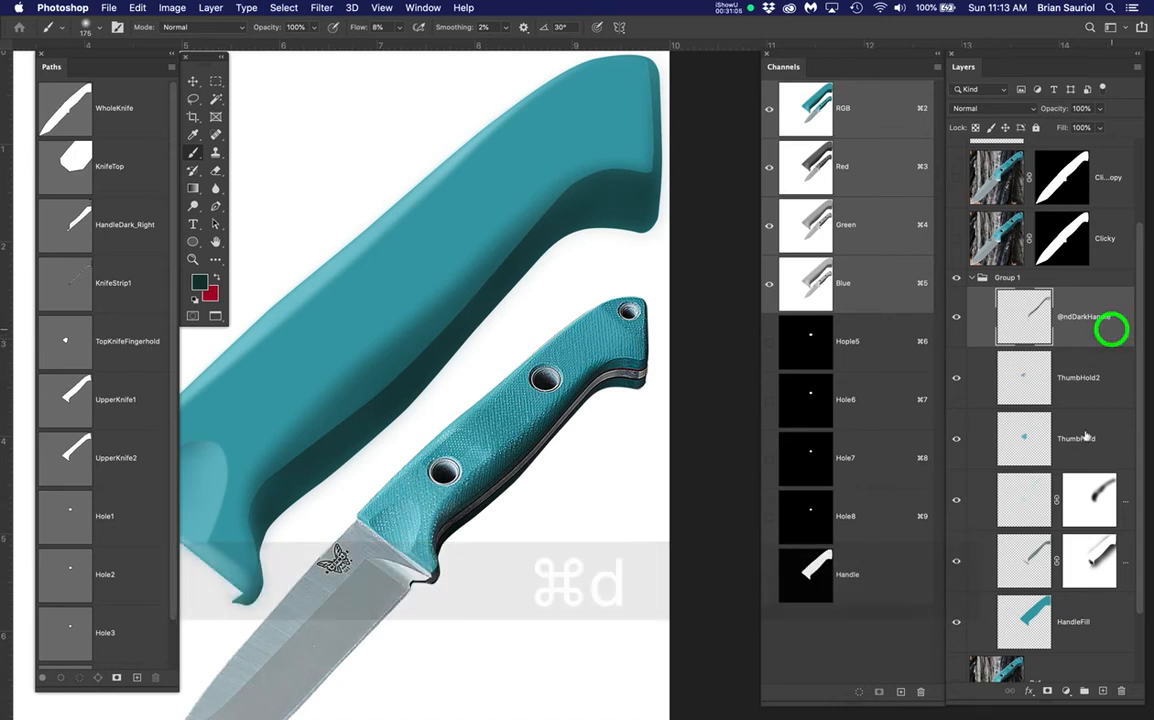
pyautogui.click(1046, 691)
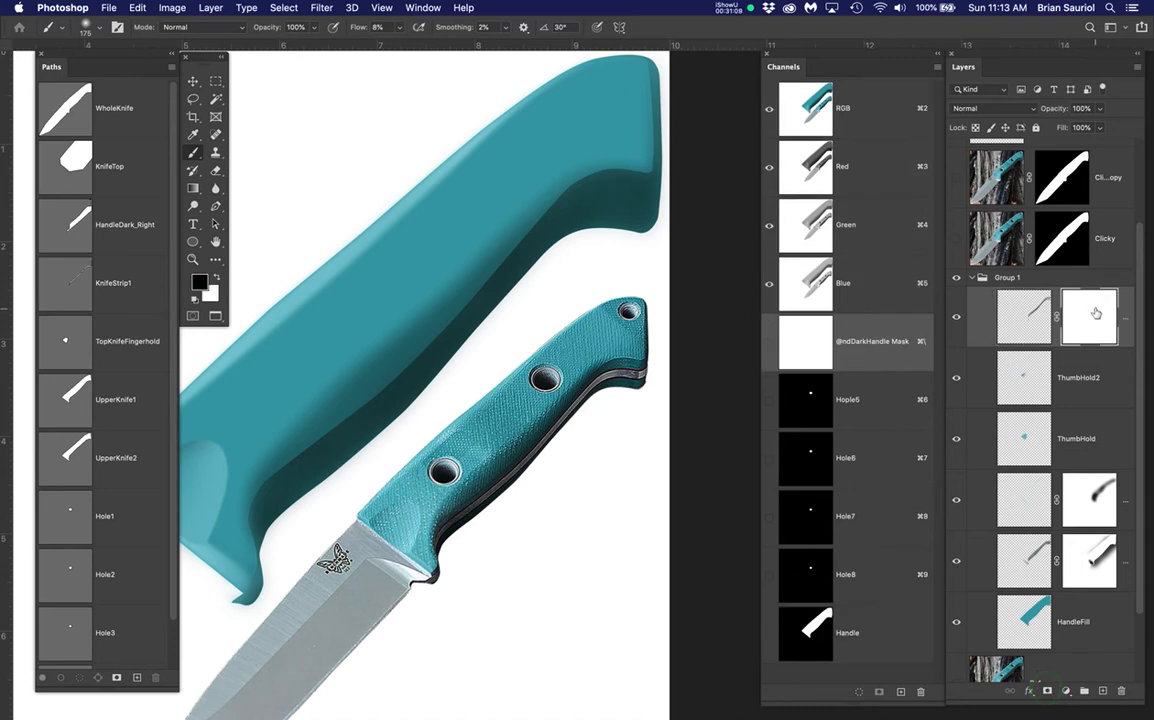
pyautogui.click(1034, 319)
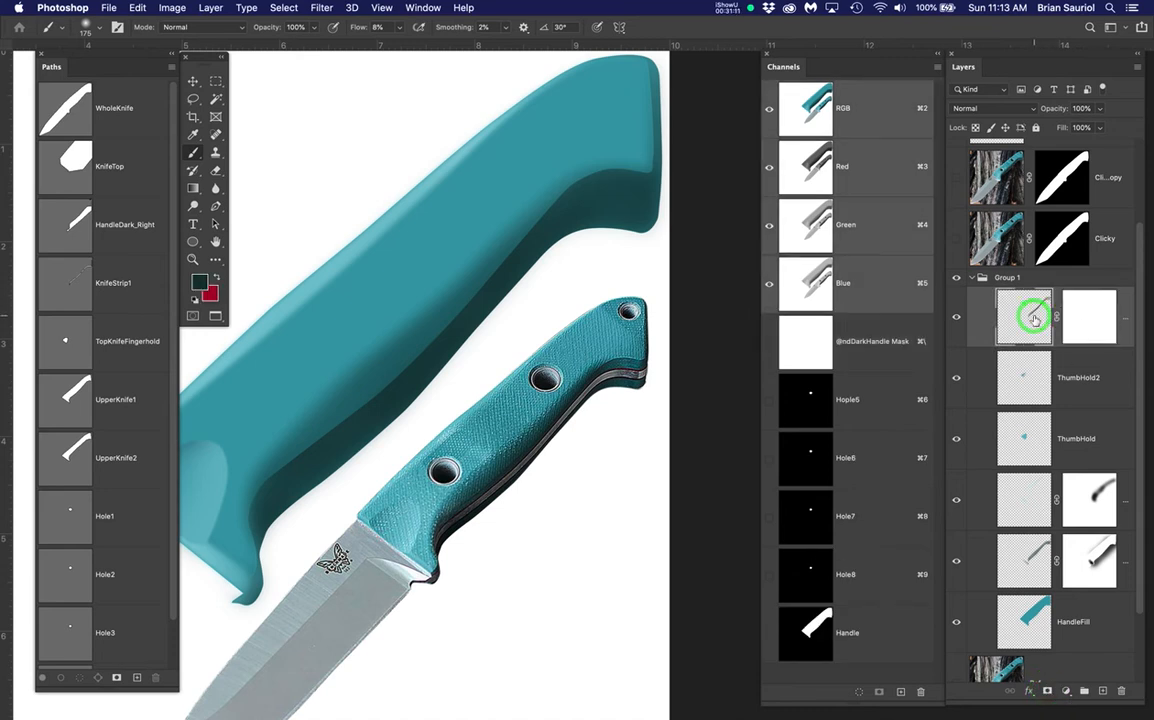
# Preview a Gaussian Blur at 9.3-pixel radius on the dark handle shading
pyautogui.moveTo(318, 7); pyautogui.dragTo(556, 222)
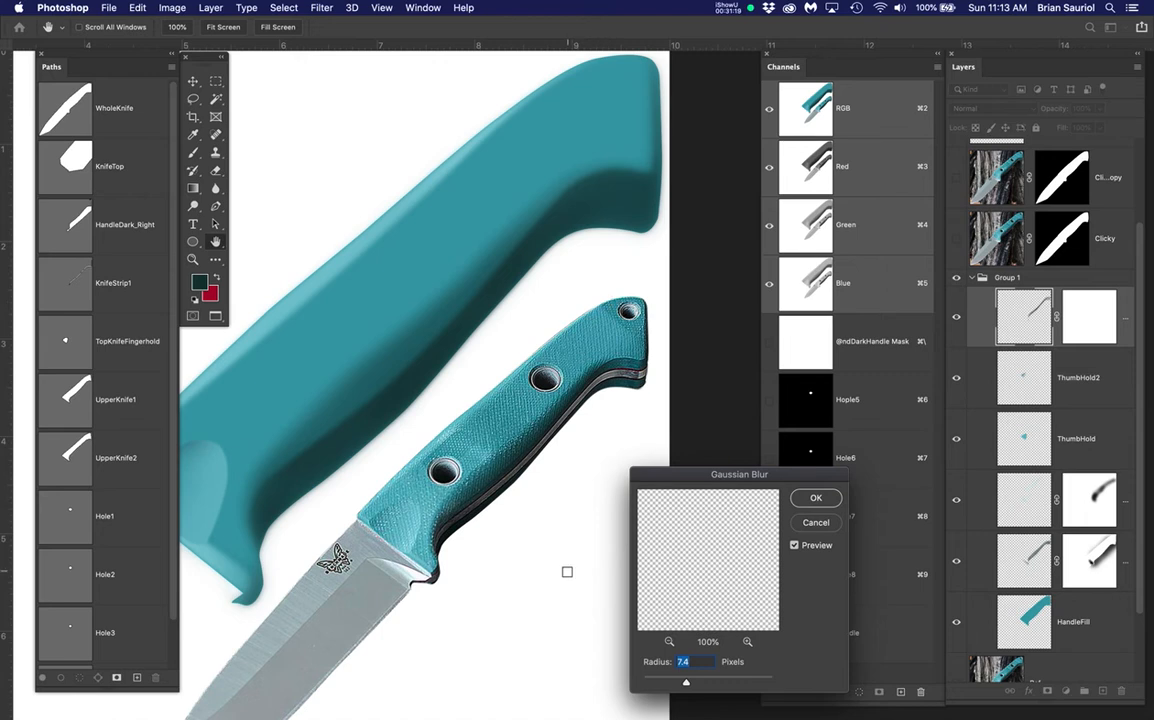
pyautogui.moveTo(686, 686); pyautogui.dragTo(697, 685)
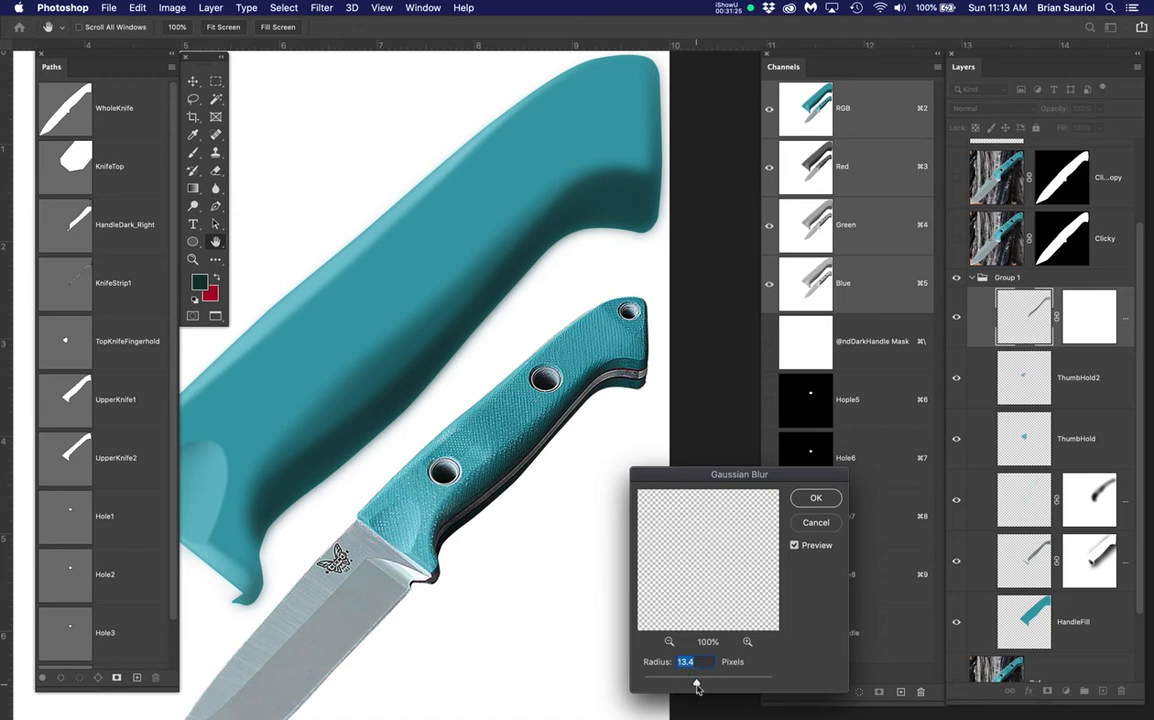
pyautogui.moveTo(697, 685); pyautogui.dragTo(693, 686)
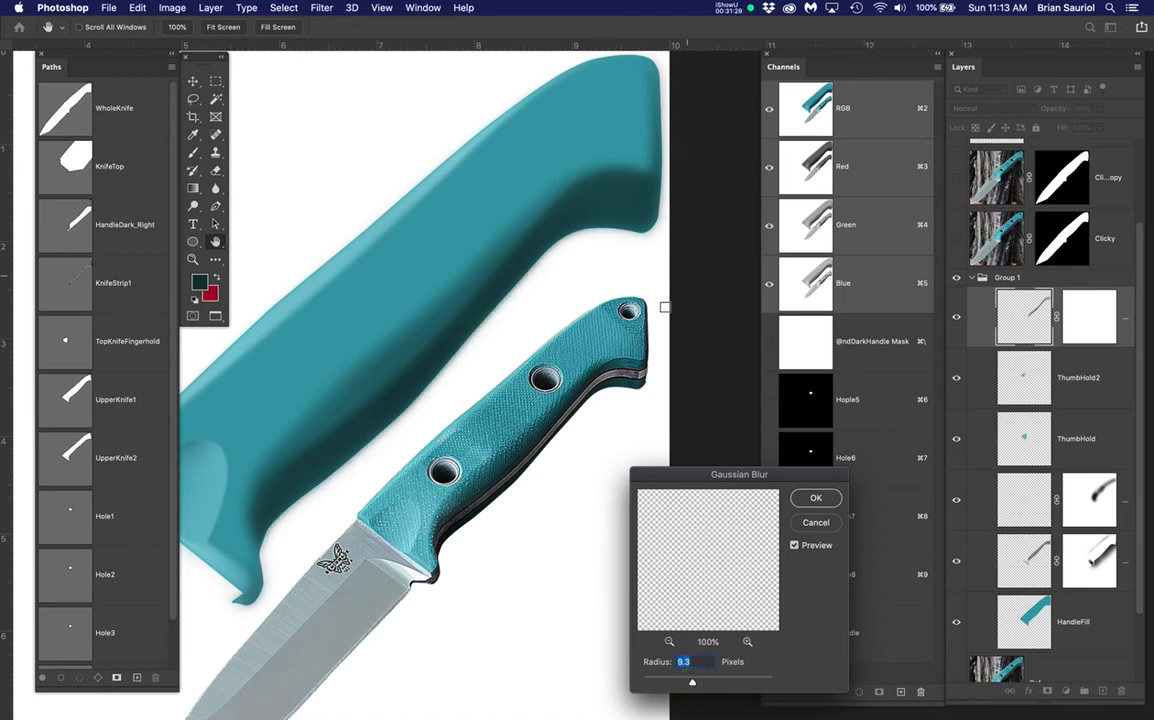
pyautogui.scroll(5, 655, 380)
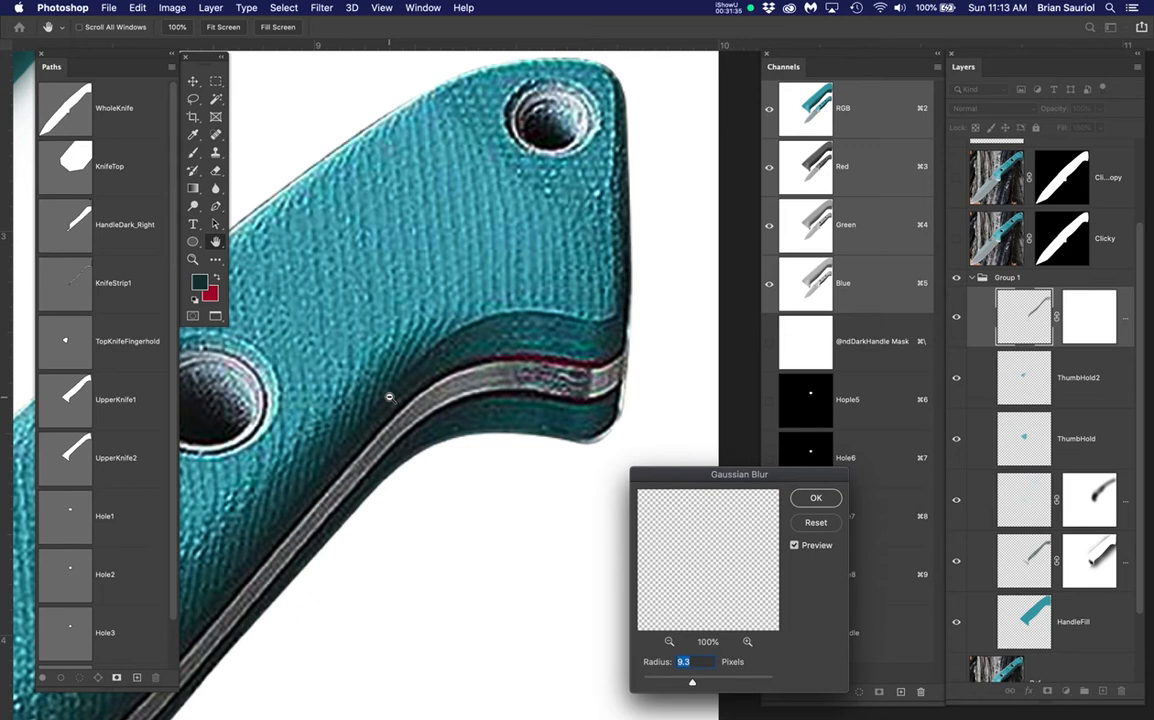
# Apply the 9.3-pixel Gaussian blur and switch back to the Brush tool
pyautogui.click(815, 499)
pyautogui.press('b')
pyautogui.scroll(-3, 530, 390)
pyautogui.scroll(-5, 541, 300)
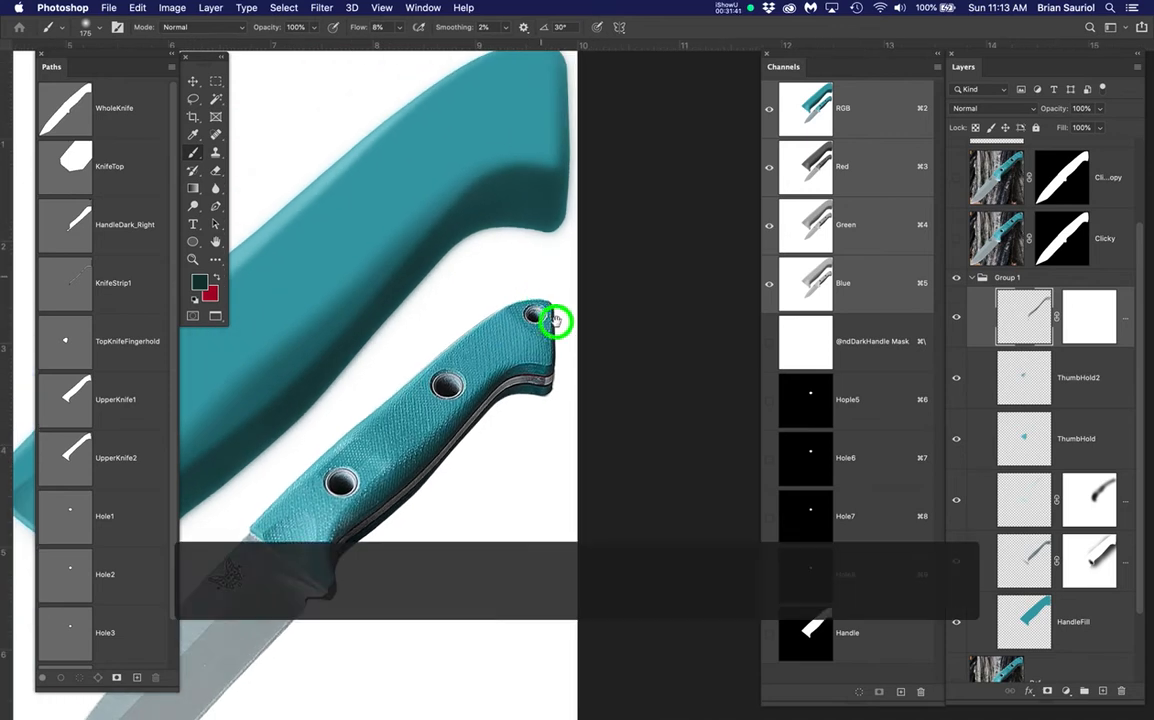
pyautogui.scroll(5, 541, 300)
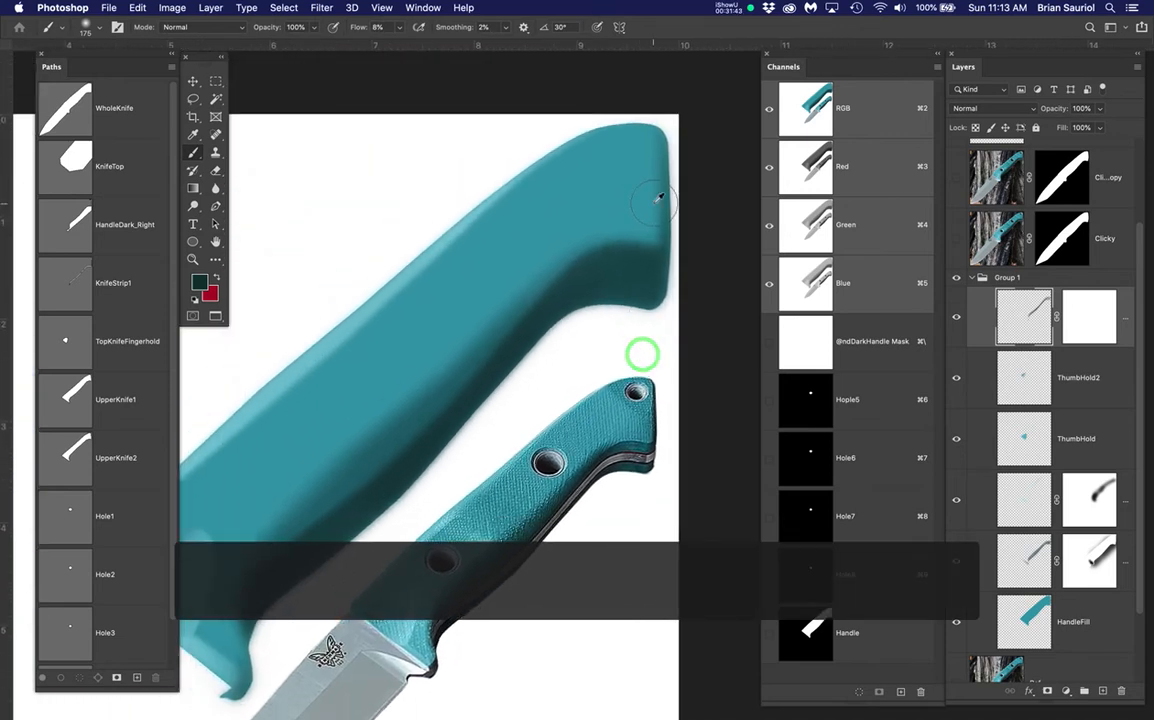
pyautogui.scroll(2, 658, 200)
pyautogui.scroll(2, 658, 300)
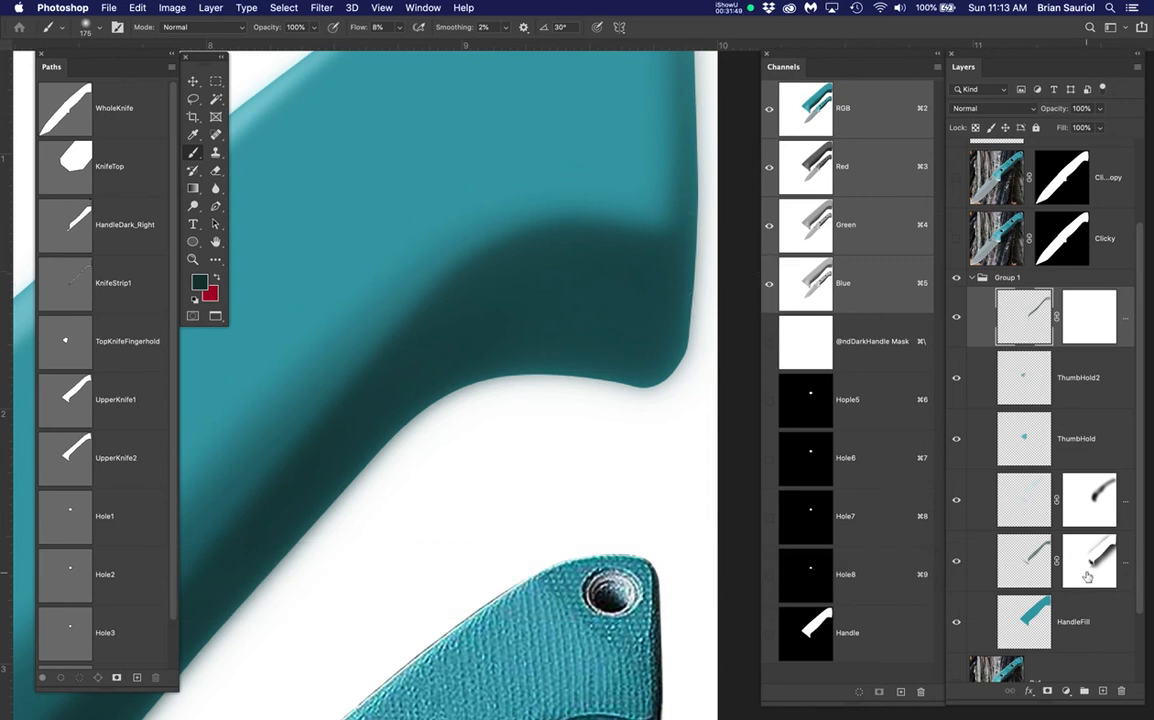
pyautogui.click(1092, 328)
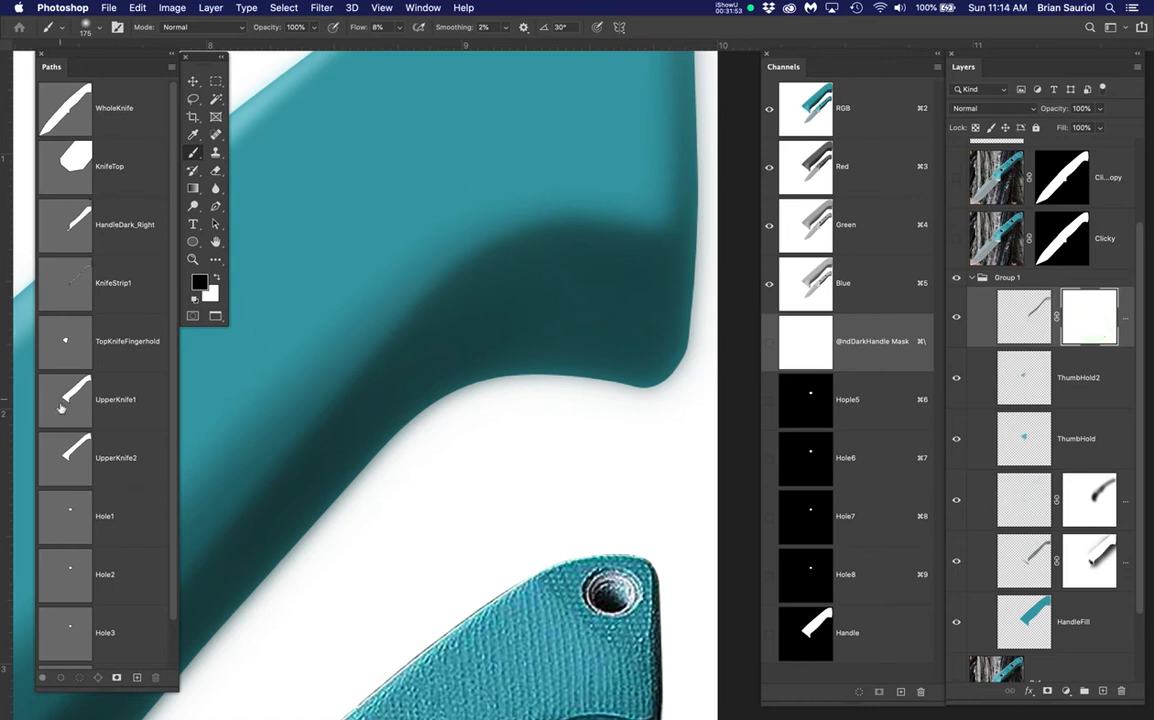
pyautogui.keyDown('super'); pyautogui.click(73, 450); pyautogui.keyUp('super')
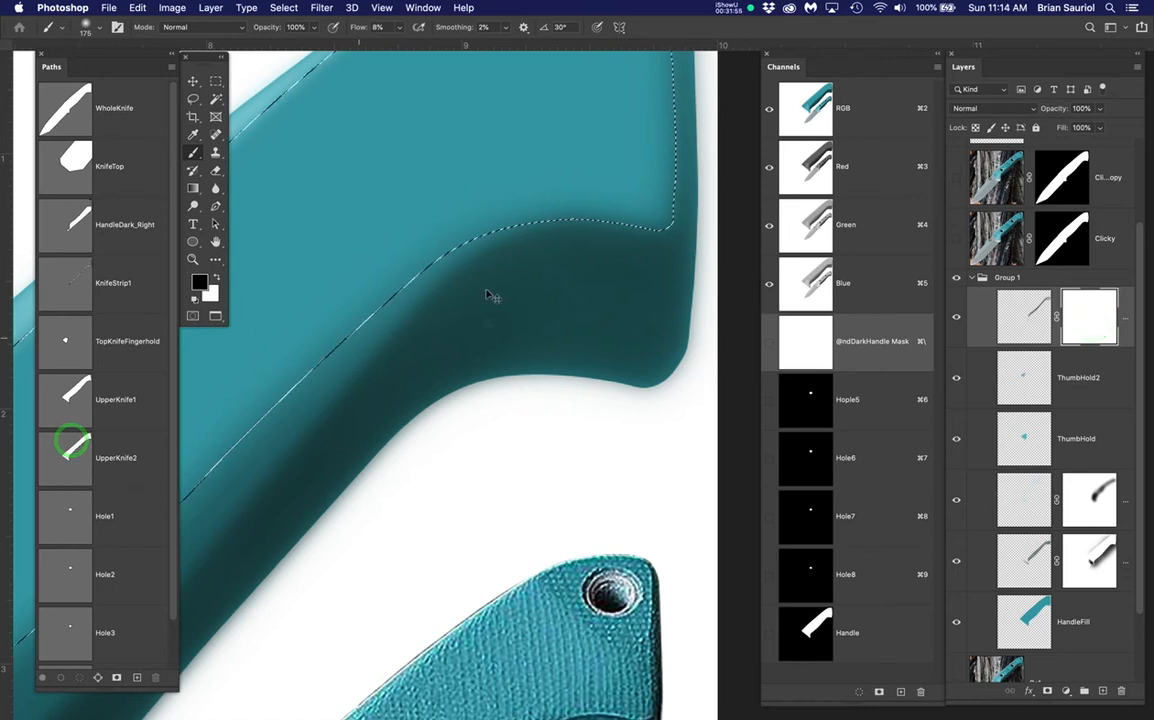
pyautogui.scroll(-1, 540, 235)
pyautogui.scroll(-1, 540, 235)
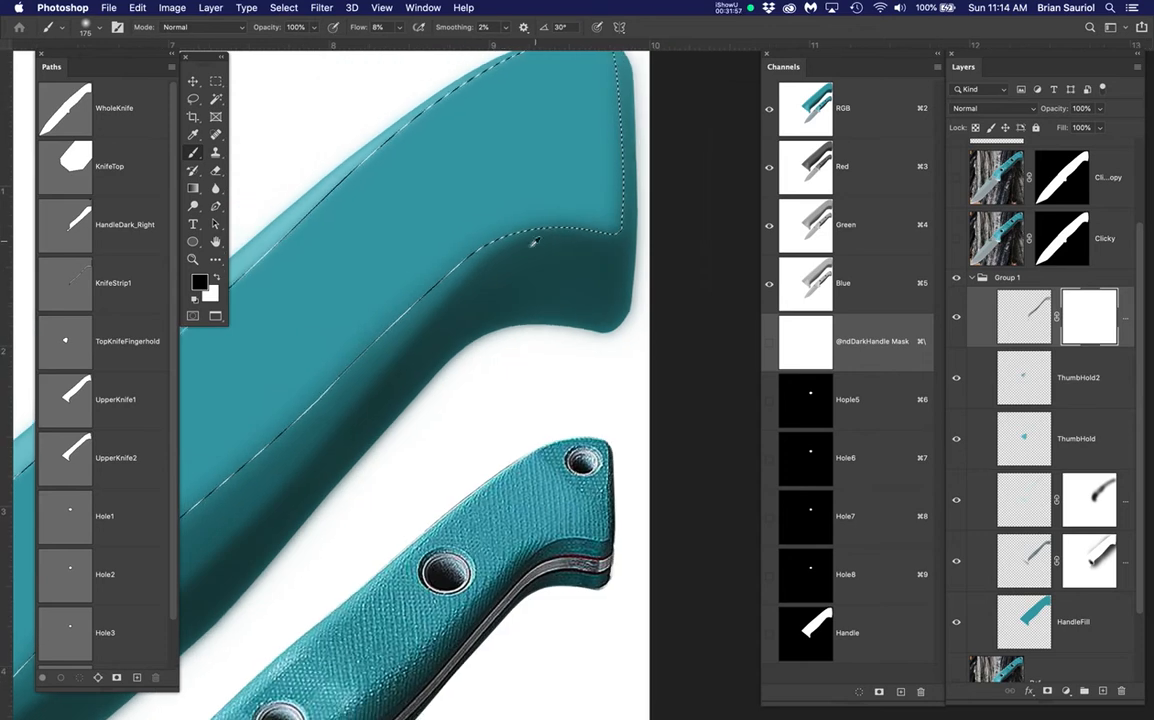
pyautogui.keyDown('super'); pyautogui.click(61, 392); pyautogui.keyUp('super')
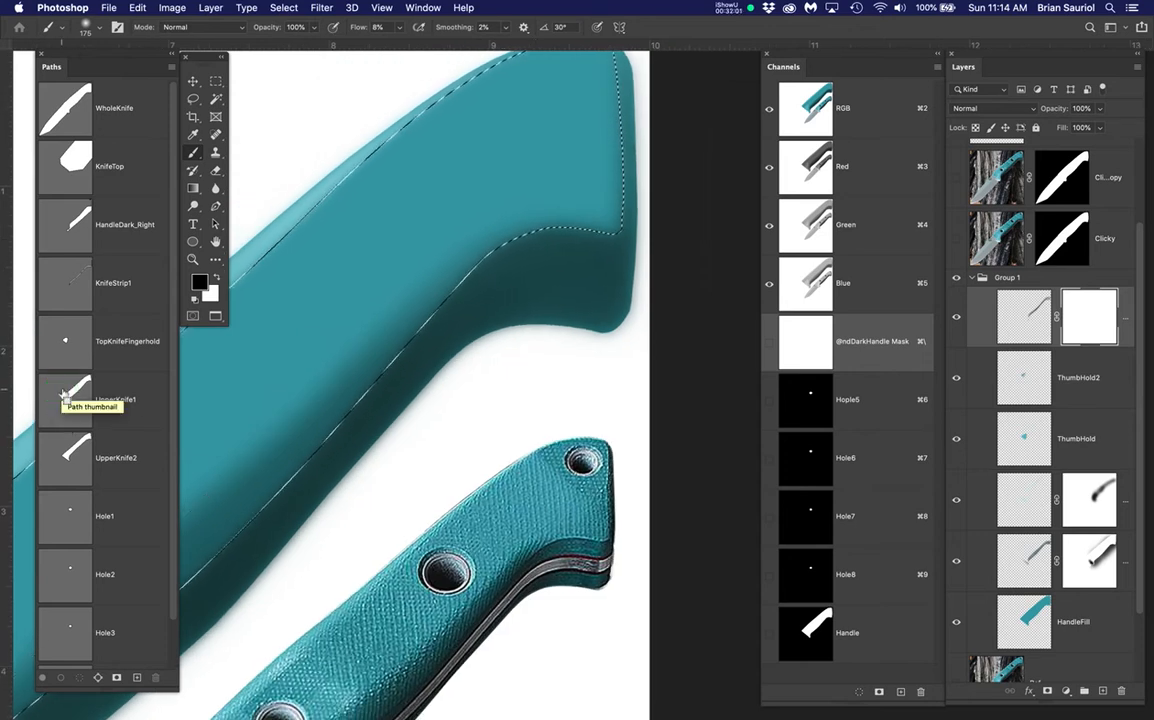
pyautogui.keyDown('super'); pyautogui.click(61, 448); pyautogui.keyUp('super')
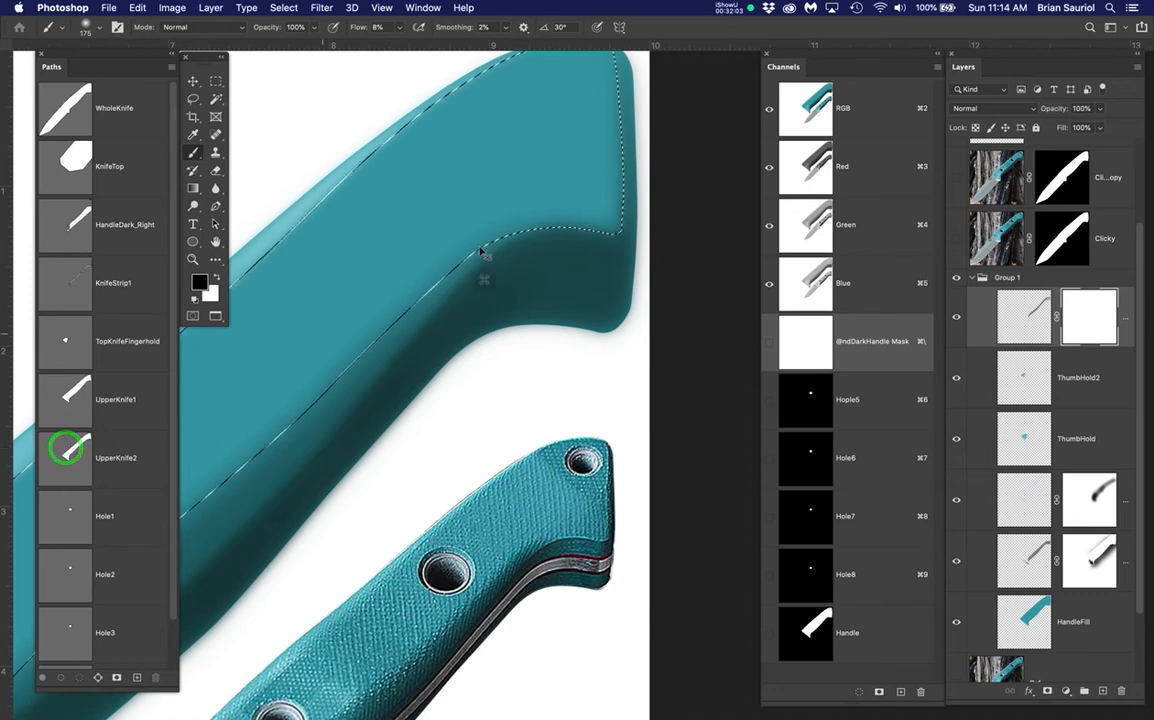
pyautogui.scroll(-2, 587, 217)
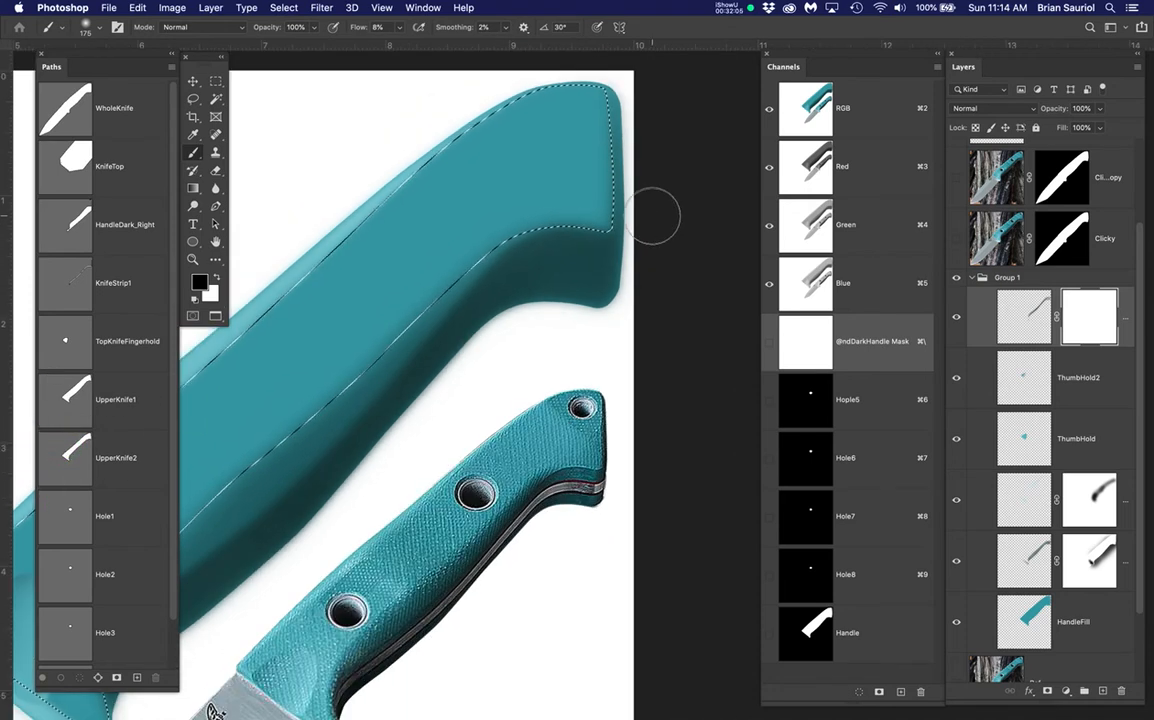
pyautogui.moveTo(654, 273); pyautogui.dragTo(643, 294)
pyautogui.press('super+h')
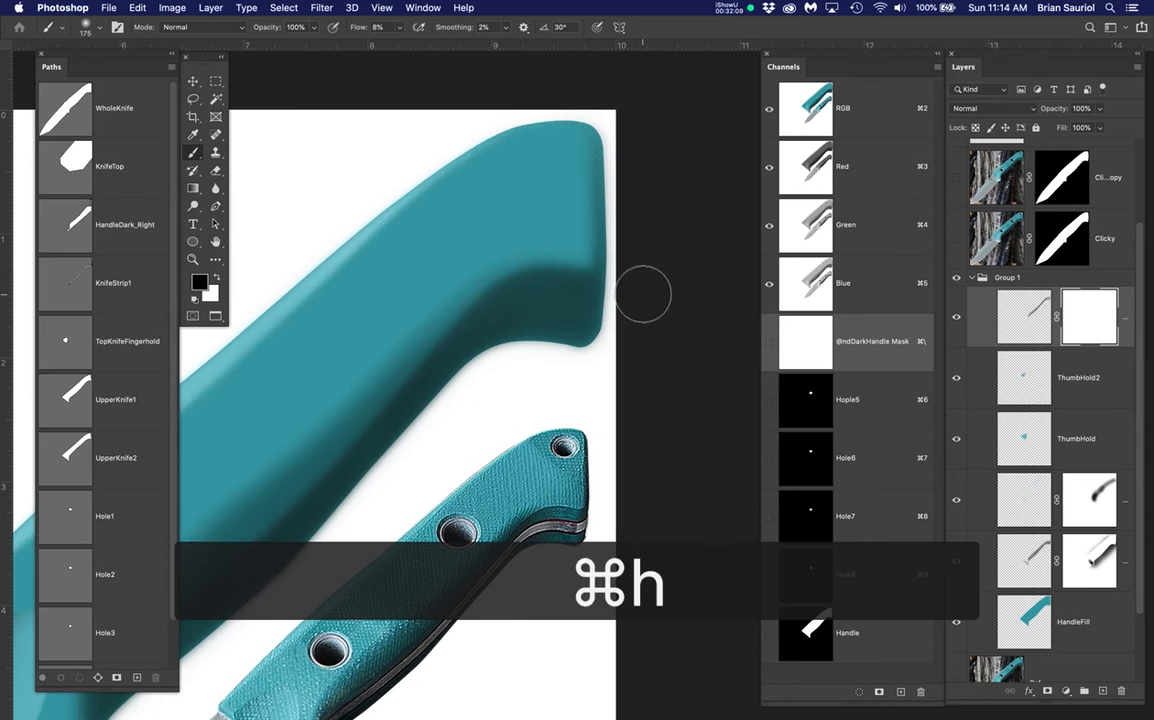
# Mask away shading at the handle's right end and lower corner with a 200 px brush
pyautogui.scroll(2, 605, 229)
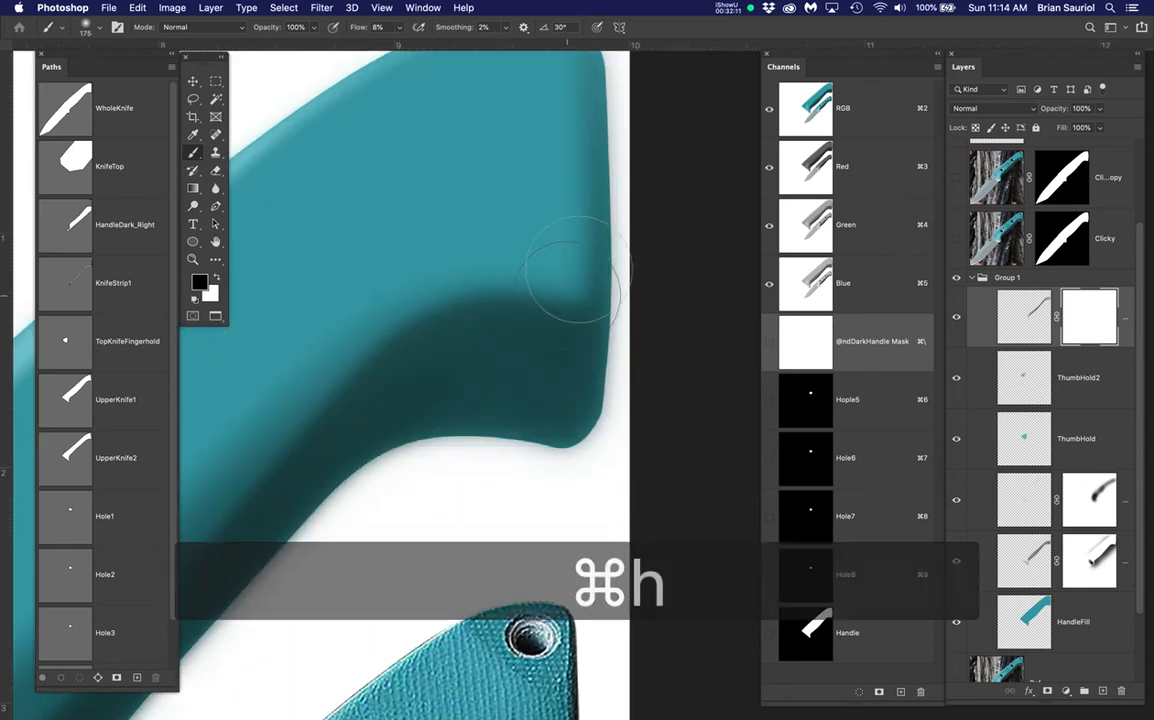
pyautogui.press(']')
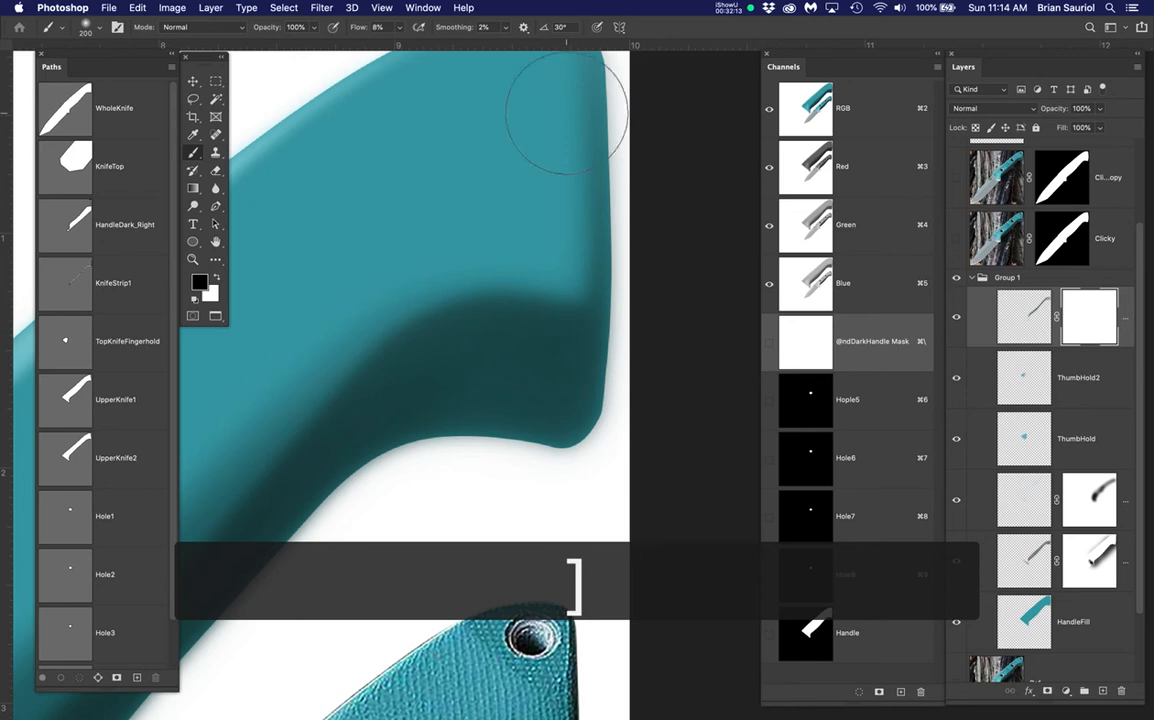
pyautogui.moveTo(528, 196)
pyautogui.mouseDown()
pyautogui.moveTo(507, 277)
pyautogui.moveTo(557, 180)
pyautogui.moveTo(527, 391)
pyautogui.moveTo(535, 207)
pyautogui.moveTo(515, 344)
pyautogui.moveTo(524, 204)
pyautogui.moveTo(517, 375)
pyautogui.moveTo(522, 356)
pyautogui.moveTo(509, 351)
pyautogui.moveTo(444, 366)
pyautogui.moveTo(491, 338)
pyautogui.moveTo(439, 350)
pyautogui.moveTo(527, 346)
pyautogui.moveTo(473, 362)
pyautogui.moveTo(414, 359)
pyautogui.moveTo(540, 366)
pyautogui.moveTo(563, 261)
pyautogui.moveTo(556, 133)
pyautogui.moveTo(569, 365)
pyautogui.moveTo(475, 355)
pyautogui.moveTo(379, 372)
pyautogui.moveTo(425, 350)
pyautogui.moveTo(397, 352)
pyautogui.moveTo(548, 345)
pyautogui.moveTo(588, 235)
pyautogui.moveTo(553, 140)
pyautogui.moveTo(561, 385)
pyautogui.moveTo(573, 178)
pyautogui.moveTo(541, 327)
pyautogui.mouseUp()
pyautogui.scroll(-2, 541, 327)
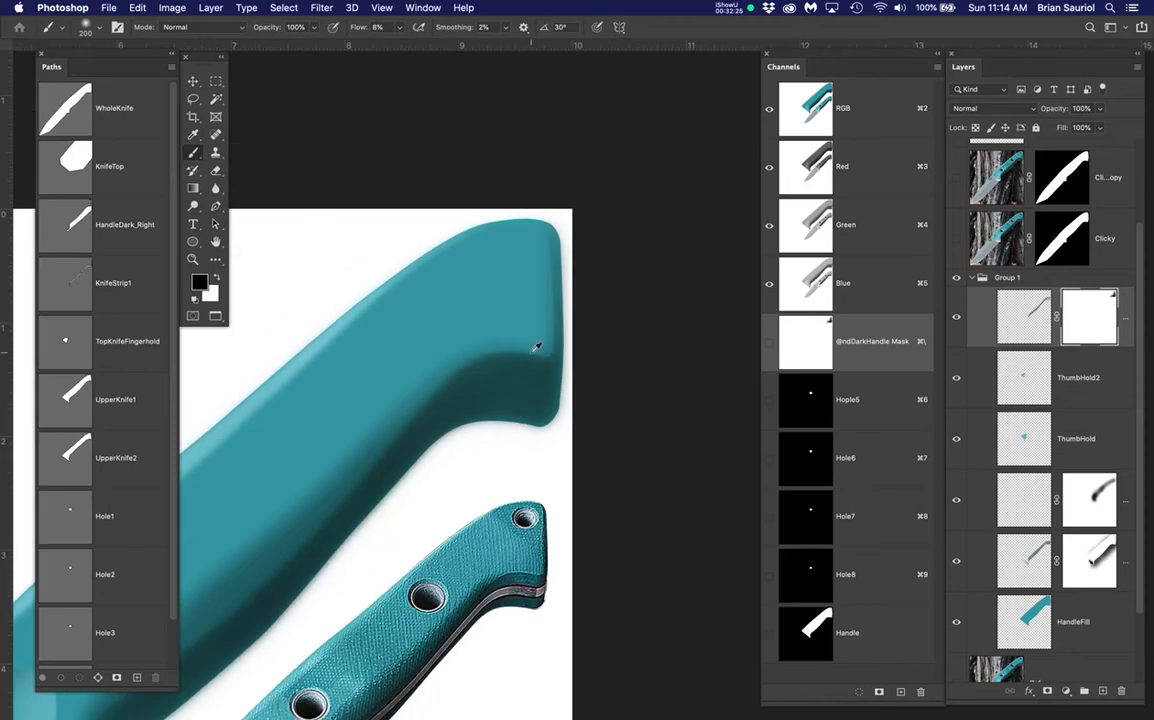
pyautogui.moveTo(489, 386)
pyautogui.mouseDown()
pyautogui.moveTo(567, 276)
pyautogui.moveTo(551, 325)
pyautogui.moveTo(614, 235)
pyautogui.mouseUp()
pyautogui.moveTo(523, 353); pyautogui.dragTo(587, 266)
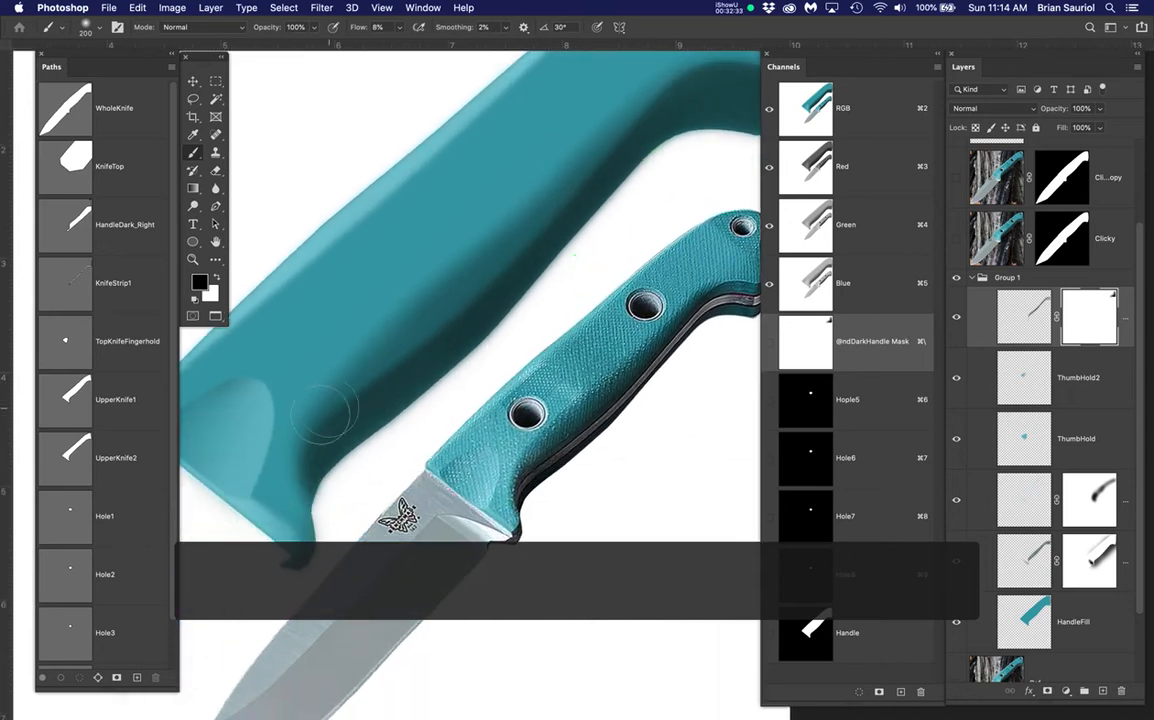
pyautogui.moveTo(289, 425)
pyautogui.mouseDown()
pyautogui.moveTo(285, 492)
pyautogui.moveTo(286, 391)
pyautogui.moveTo(288, 499)
pyautogui.moveTo(309, 361)
pyautogui.mouseUp()
pyautogui.moveTo(309, 450); pyautogui.dragTo(309, 492)
pyautogui.scroll(-2, 599, 388)
pyautogui.moveTo(667, 370); pyautogui.dragTo(588, 471)
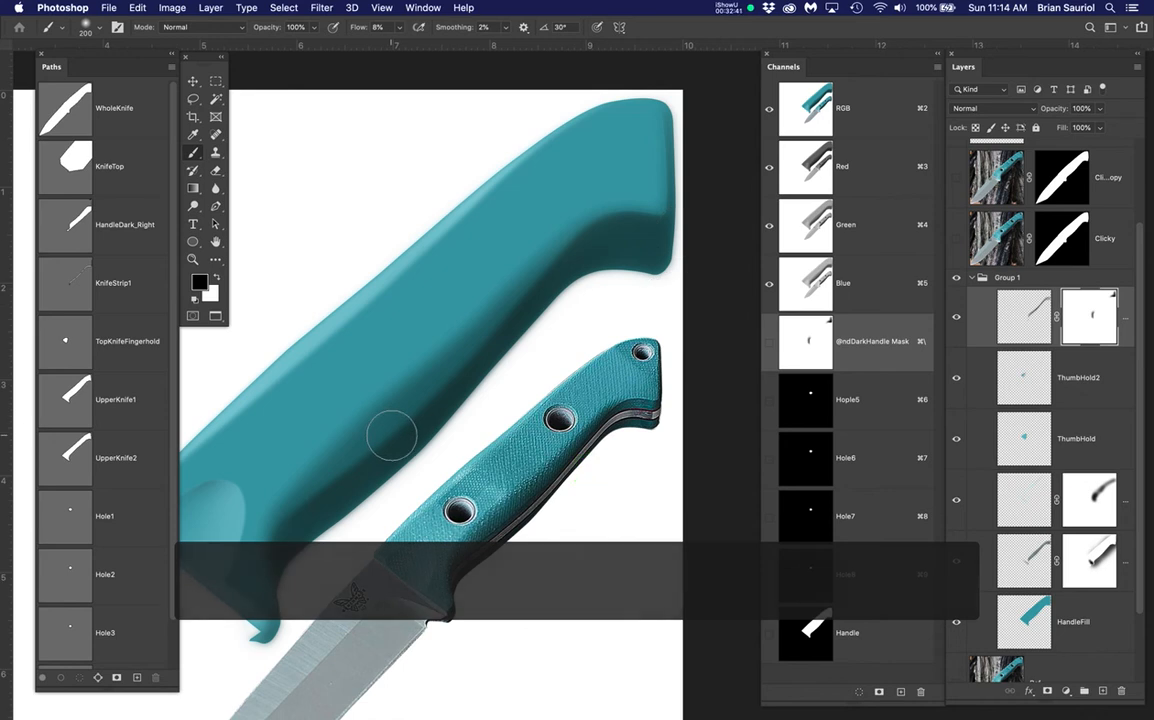
pyautogui.click(1100, 558)
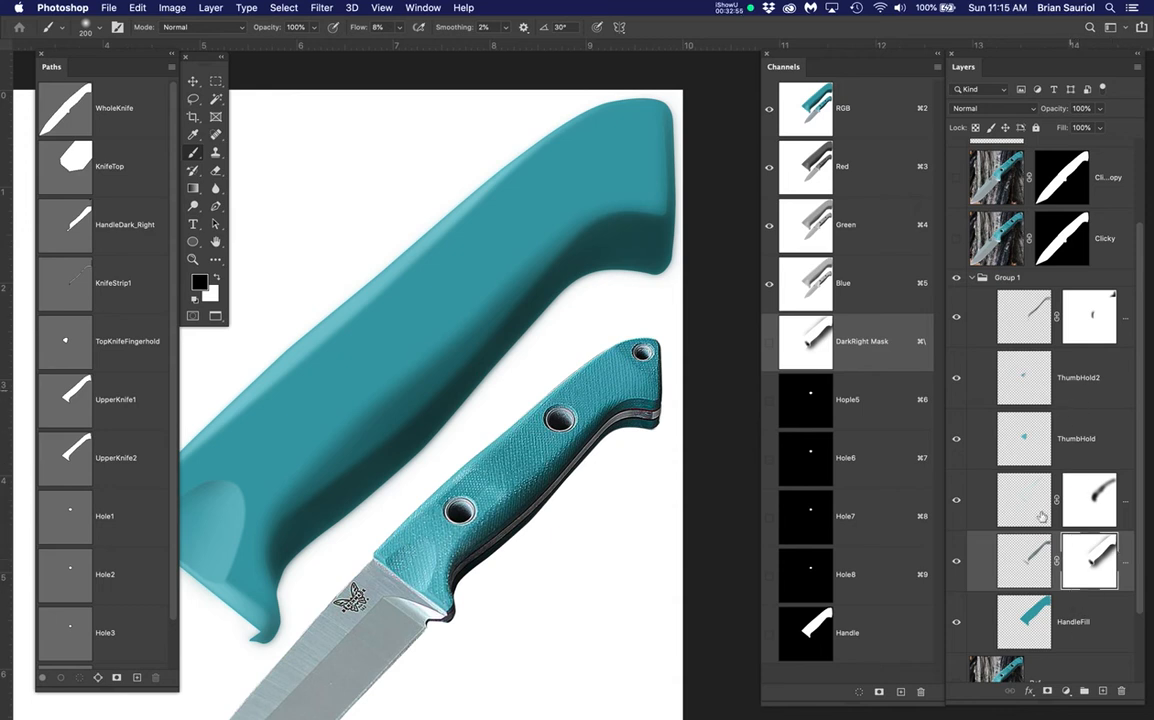
# Clip each shading layer above HandleFill, from Group 1 down, onto HandleFill
pyautogui.click(1031, 620)
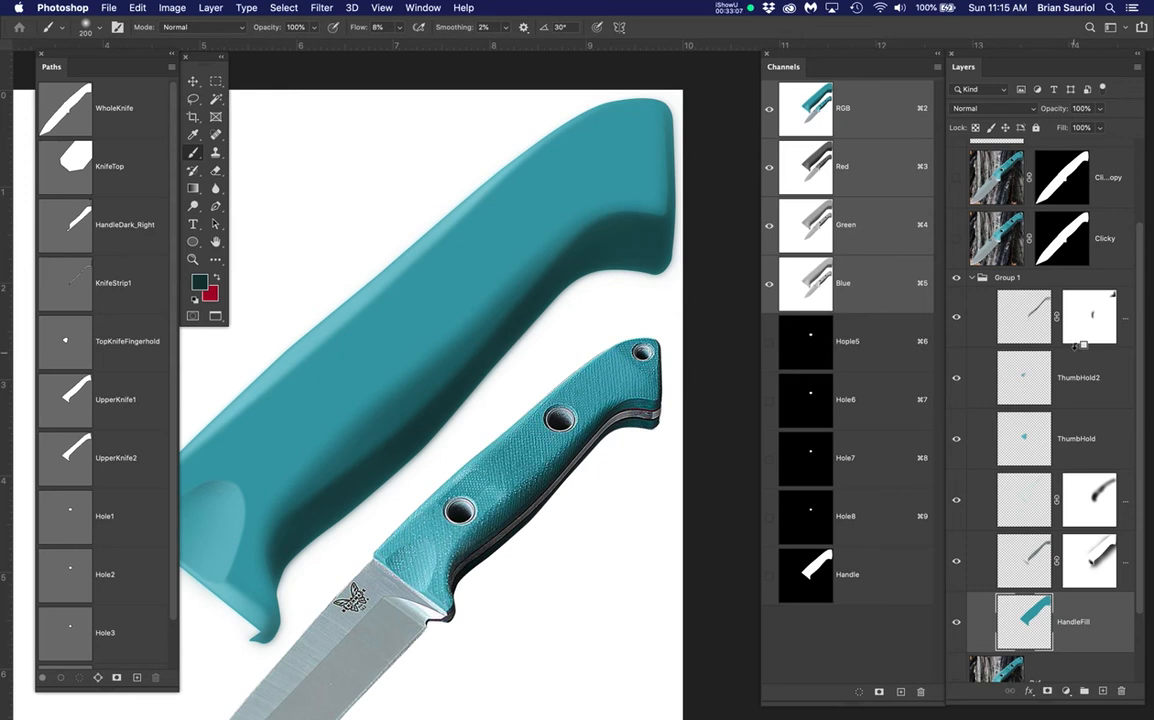
pyautogui.keyDown('alt'); pyautogui.click(1075, 347); pyautogui.keyUp('alt')
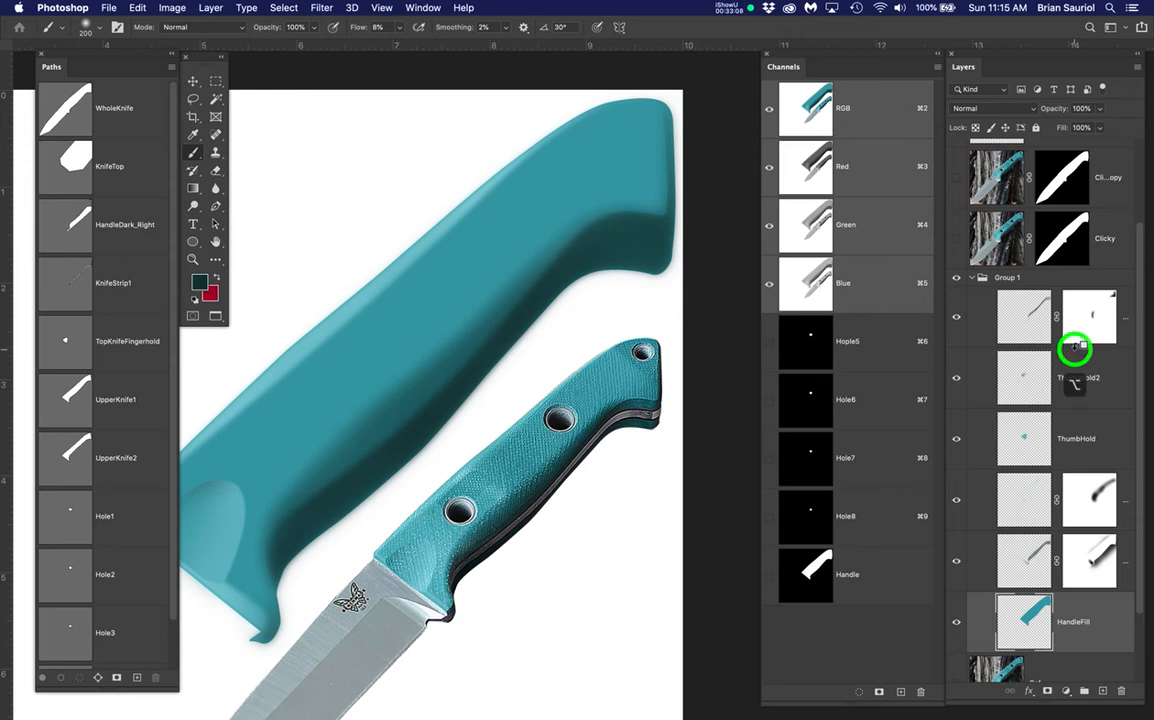
pyautogui.keyDown('alt'); pyautogui.click(1090, 406); pyautogui.keyUp('alt')
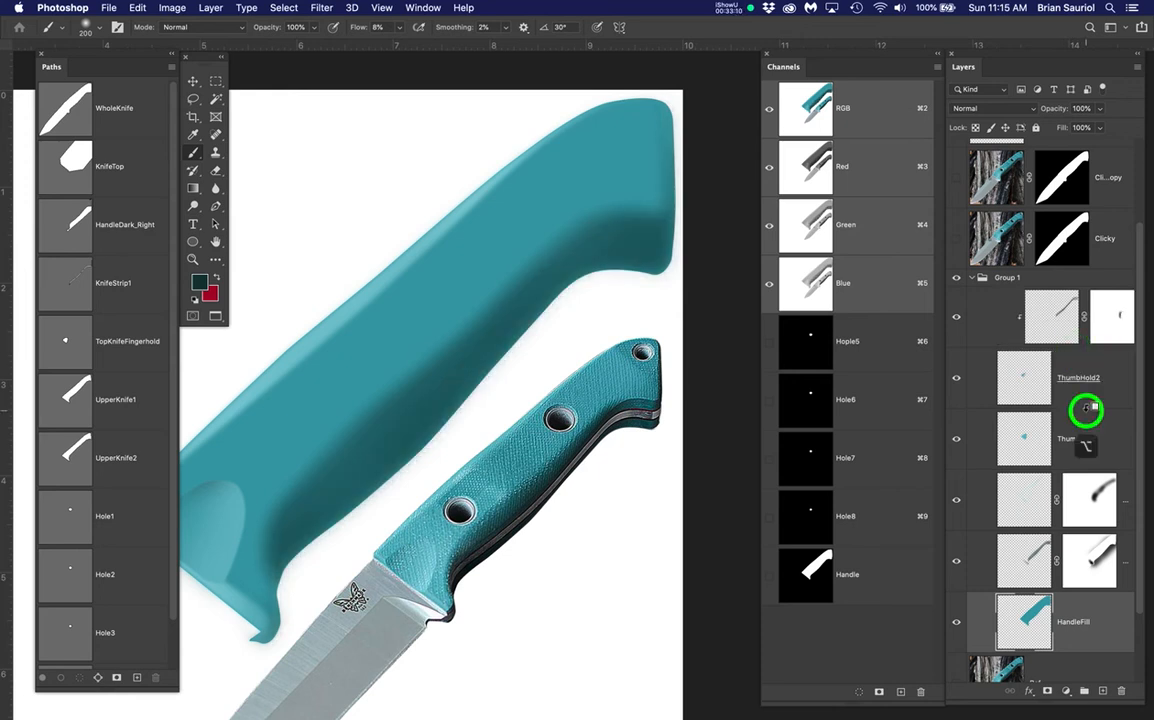
pyautogui.keyDown('alt'); pyautogui.click(1068, 466); pyautogui.keyUp('alt')
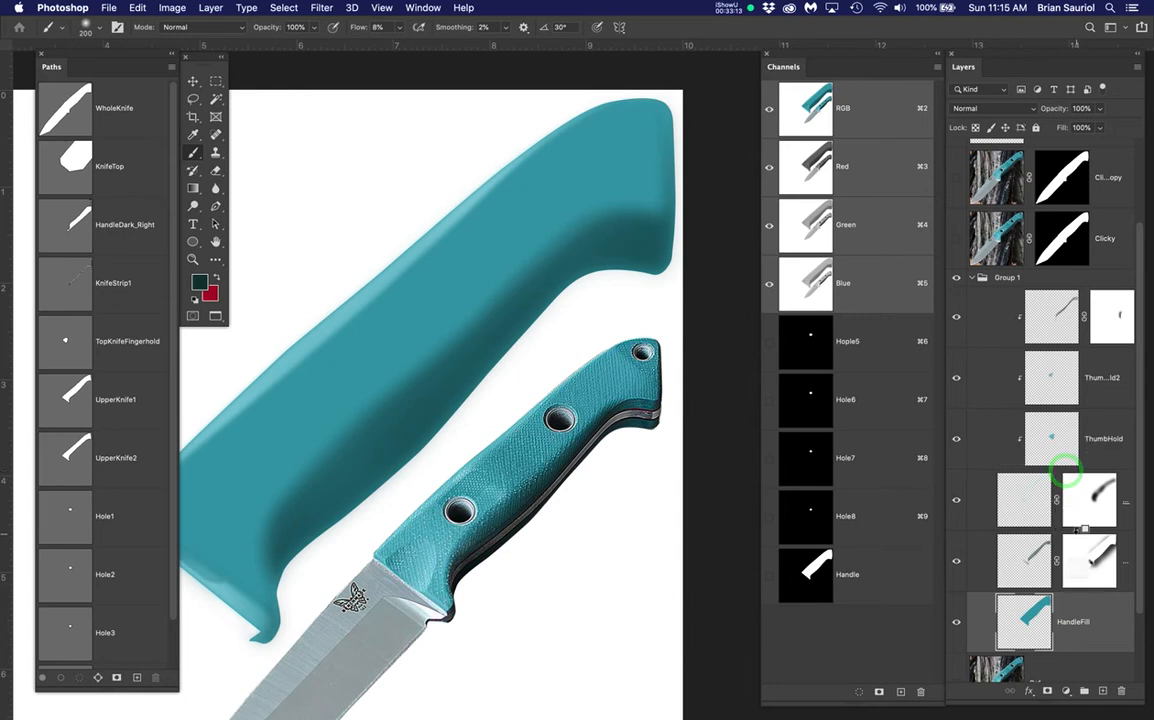
pyautogui.keyDown('alt'); pyautogui.click(1078, 530); pyautogui.keyUp('alt')
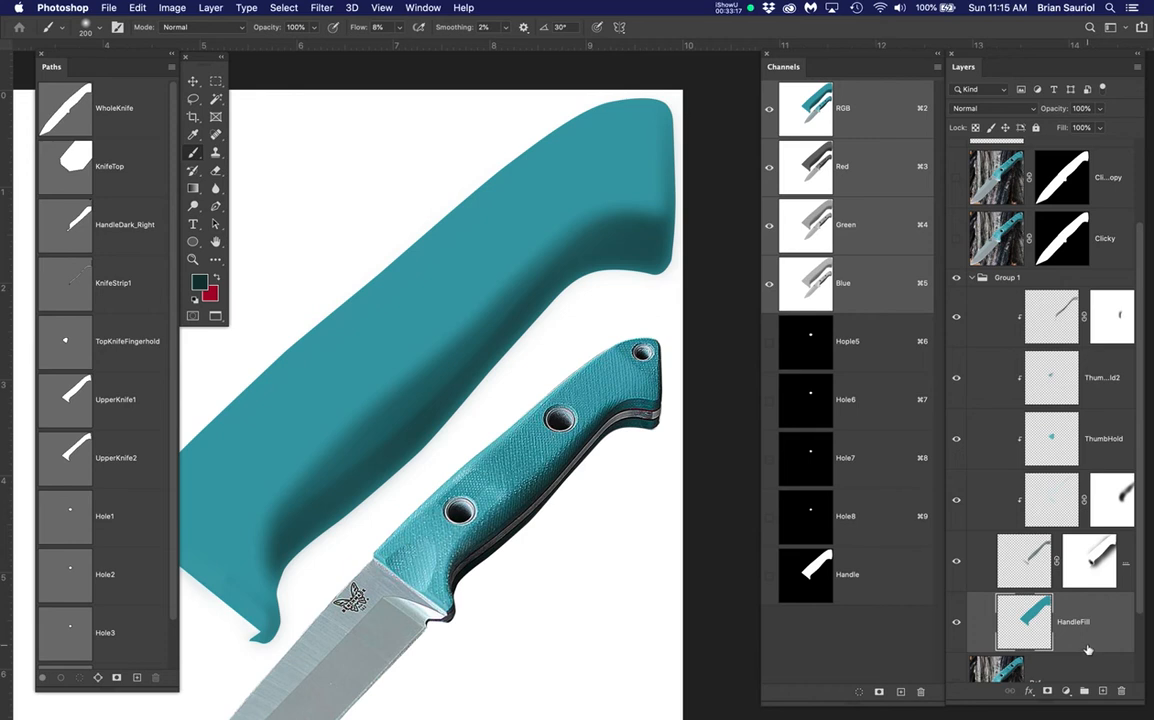
pyautogui.keyDown('alt'); pyautogui.click(1058, 590); pyautogui.keyUp('alt')
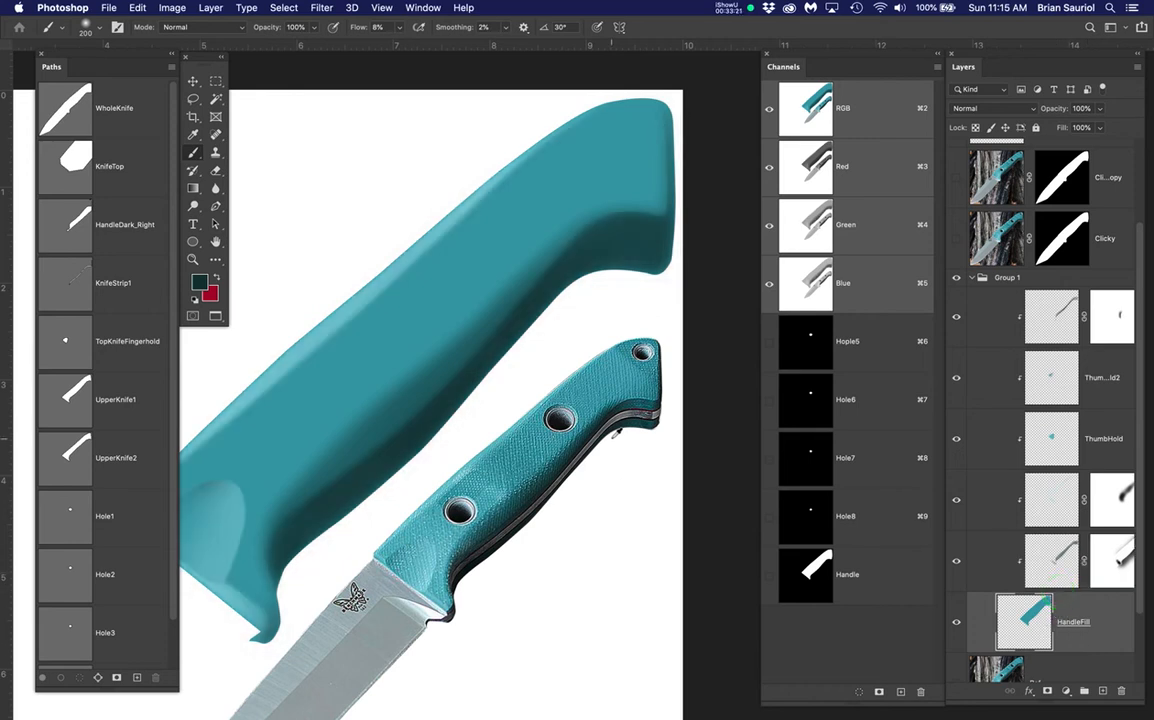
# Shift the Channels and Layers panels left and widen the Layers panel to show full names
pyautogui.scroll(-3, 616, 433)
pyautogui.scroll(-1, 613, 431)
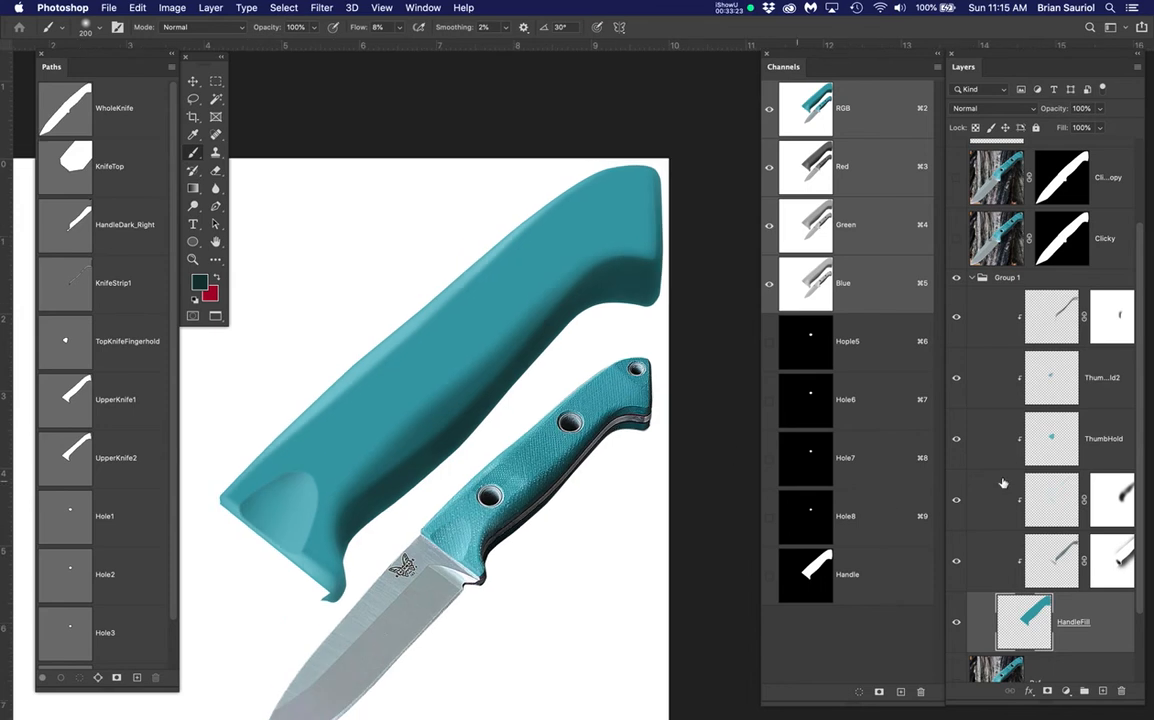
pyautogui.moveTo(835, 61); pyautogui.dragTo(806, 53)
pyautogui.moveTo(1012, 52); pyautogui.dragTo(980, 62)
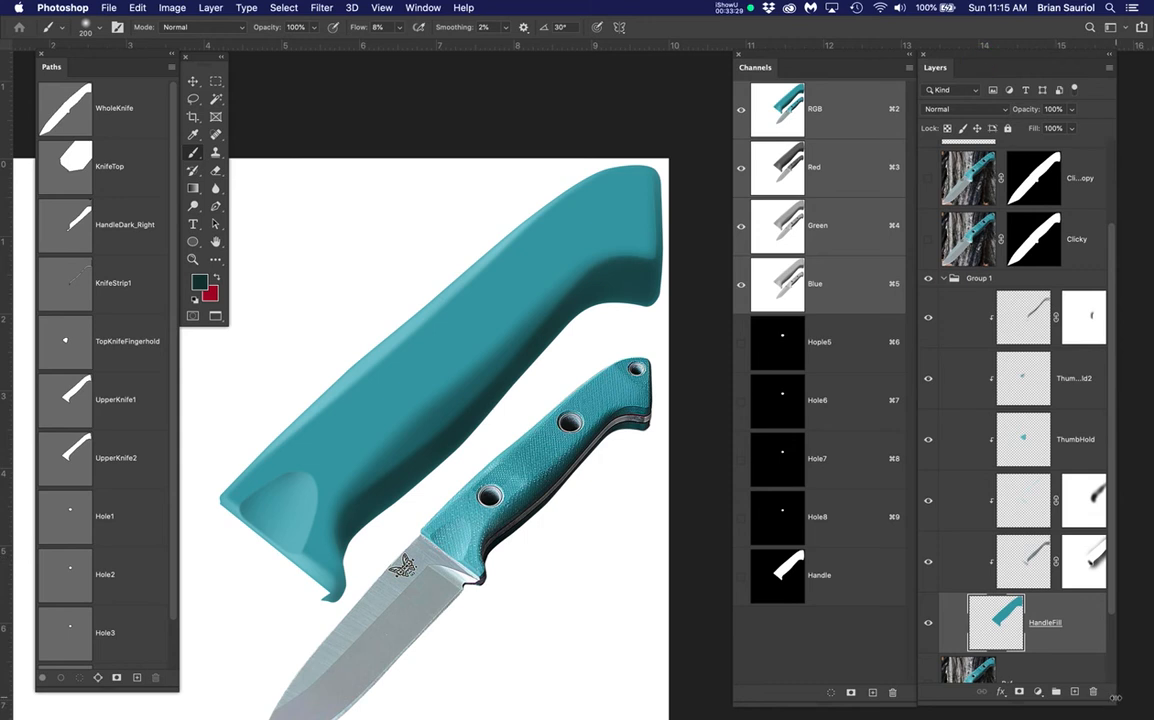
pyautogui.moveTo(1113, 700); pyautogui.dragTo(1146, 700)
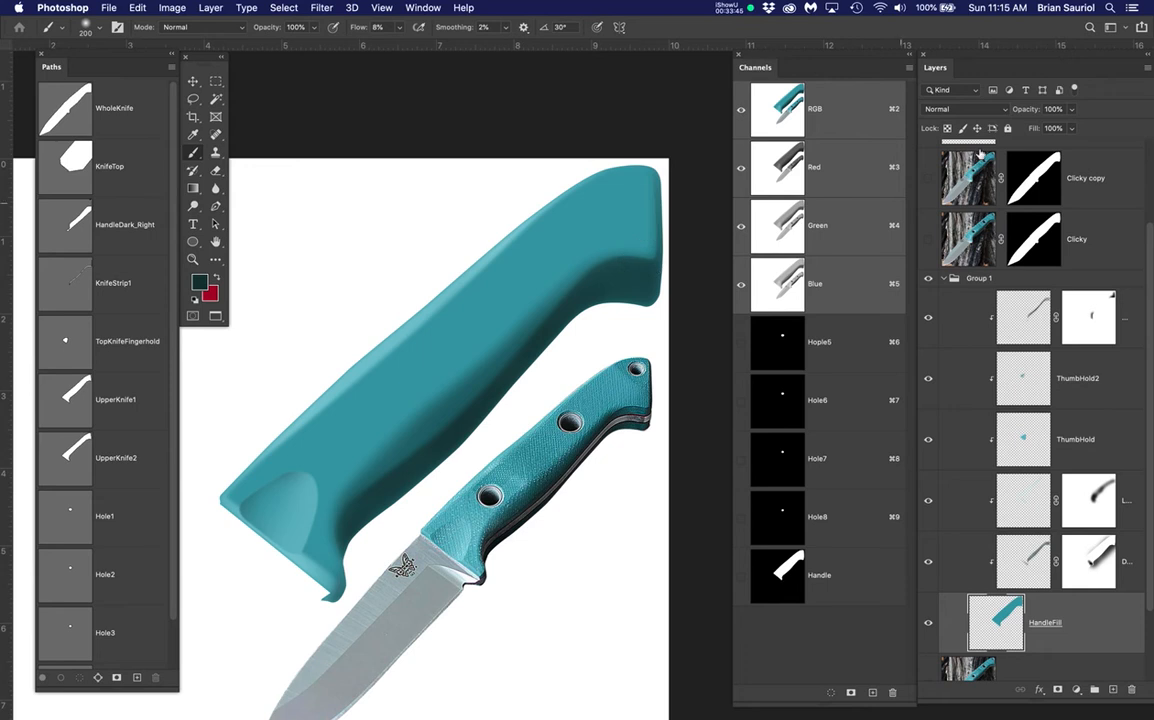
# Hide the Clicky copy reference photo to see the painted handle
pyautogui.click(929, 179)
pyautogui.click(929, 179)
pyautogui.click(929, 179)
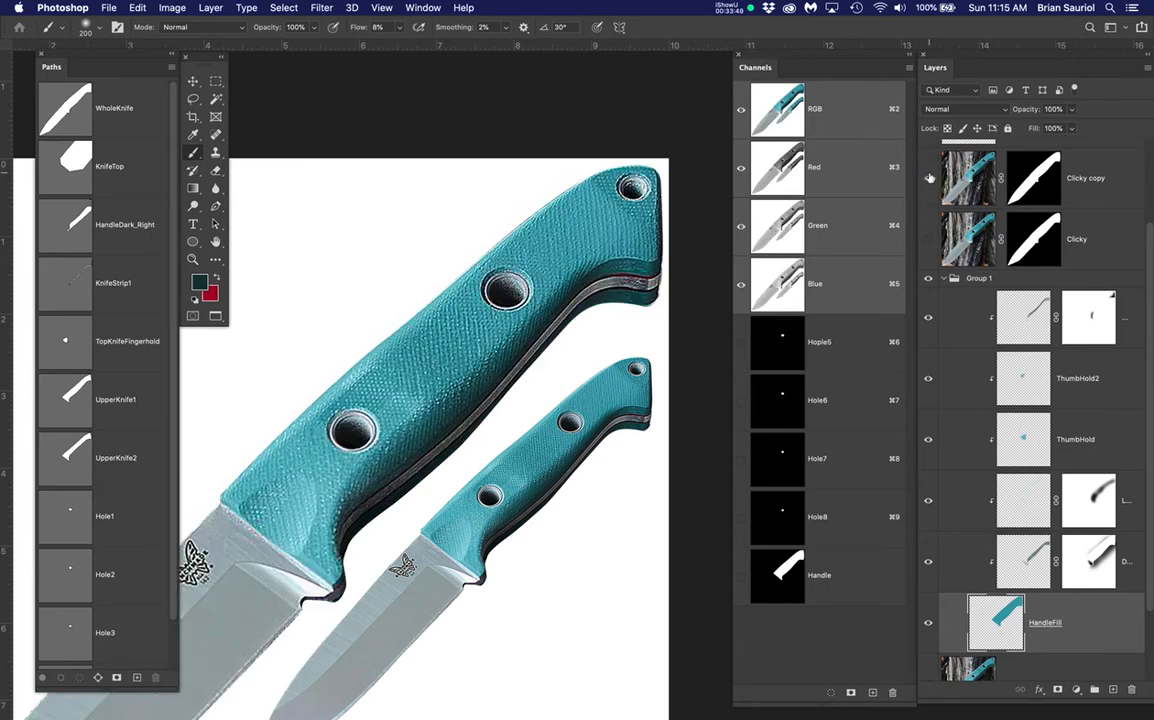
pyautogui.click(929, 179)
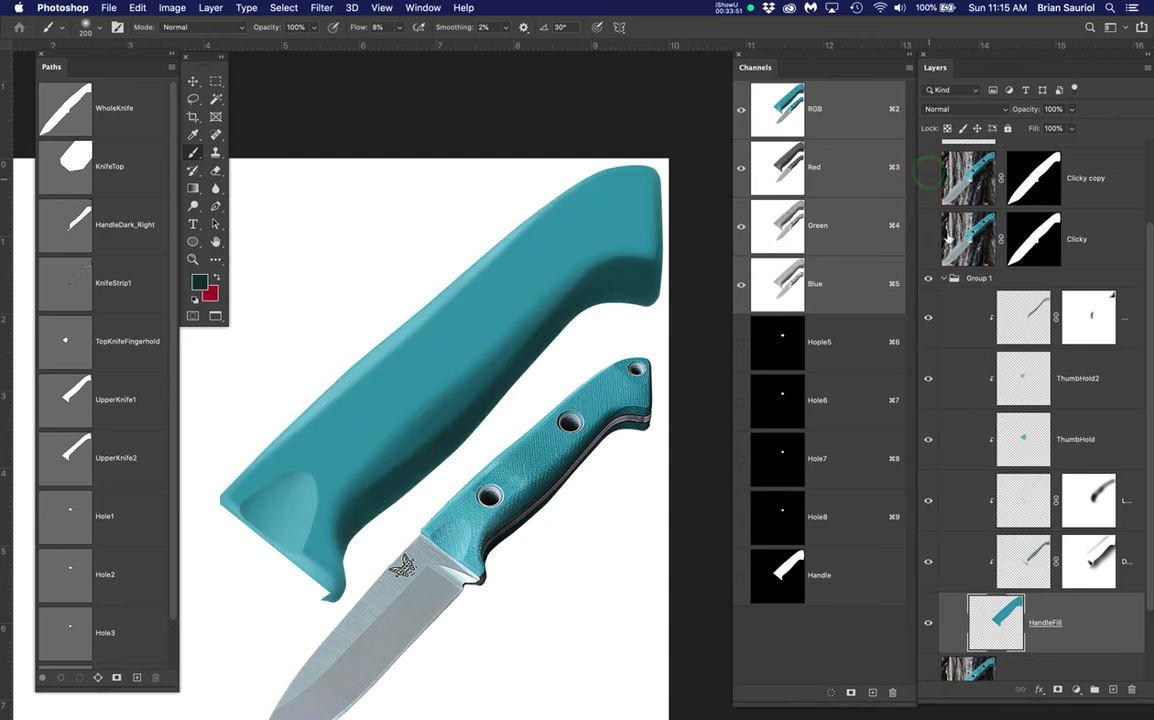
# Add two new empty layers at the top of Group 1
pyautogui.click(1135, 326)
pyautogui.click(1113, 688)
pyautogui.click(1113, 688)
# Rename the new layers LightTexture and DarkTexture, then select LightTexture
pyautogui.click(1040, 378)
pyautogui.doubleClick(1040, 378)
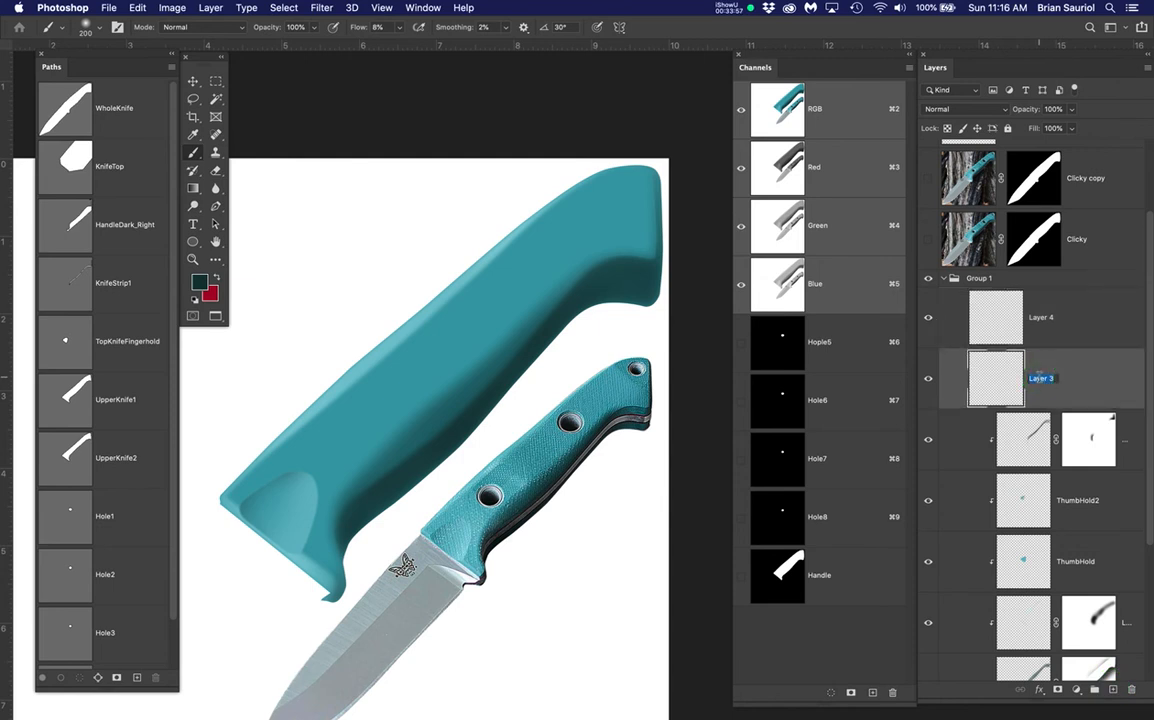
pyautogui.write('Light')
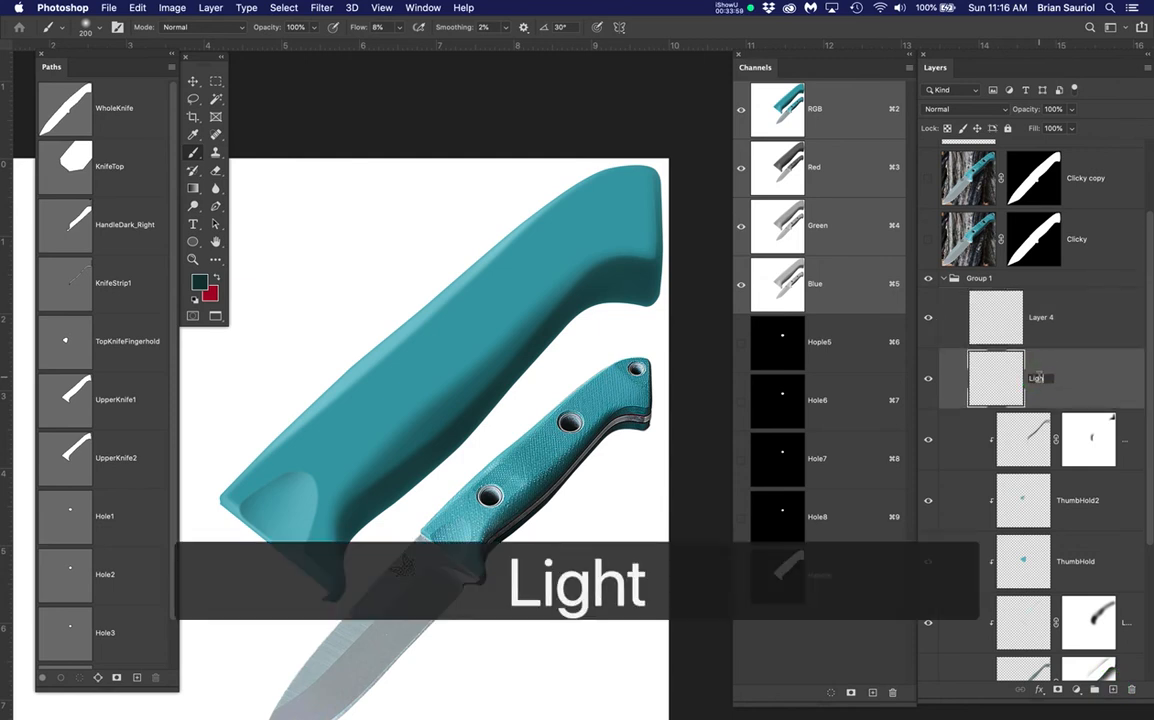
pyautogui.write('Texture')
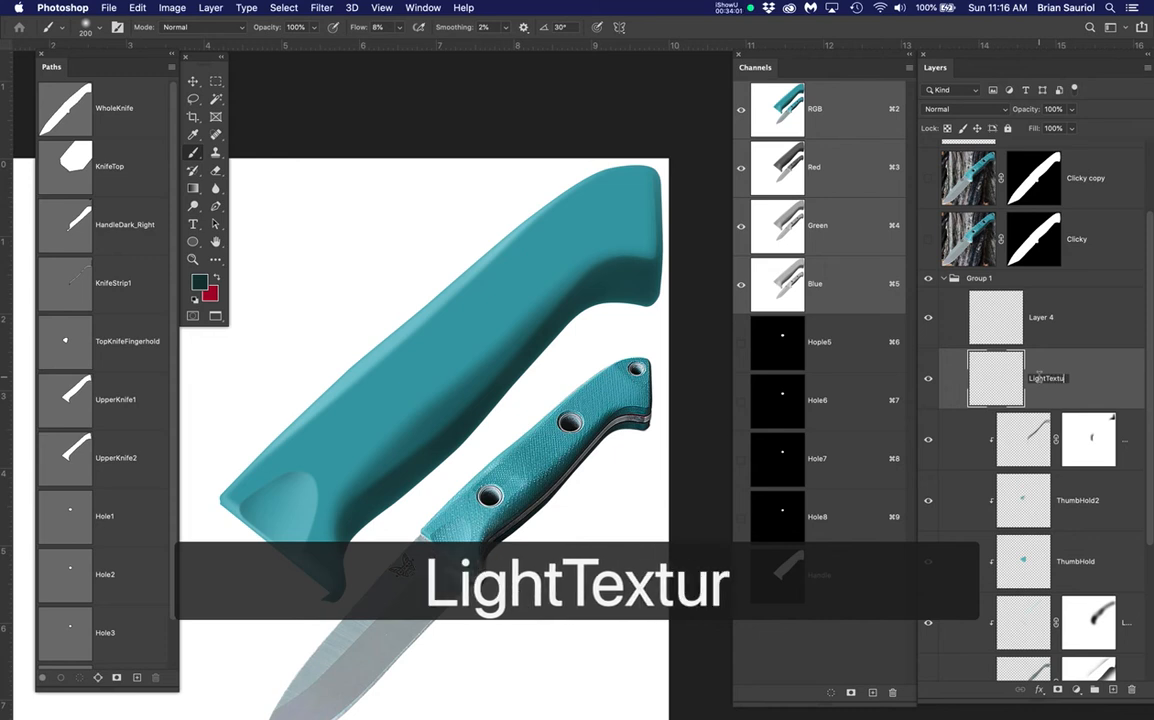
pyautogui.press('Return')
pyautogui.doubleClick(1041, 317)
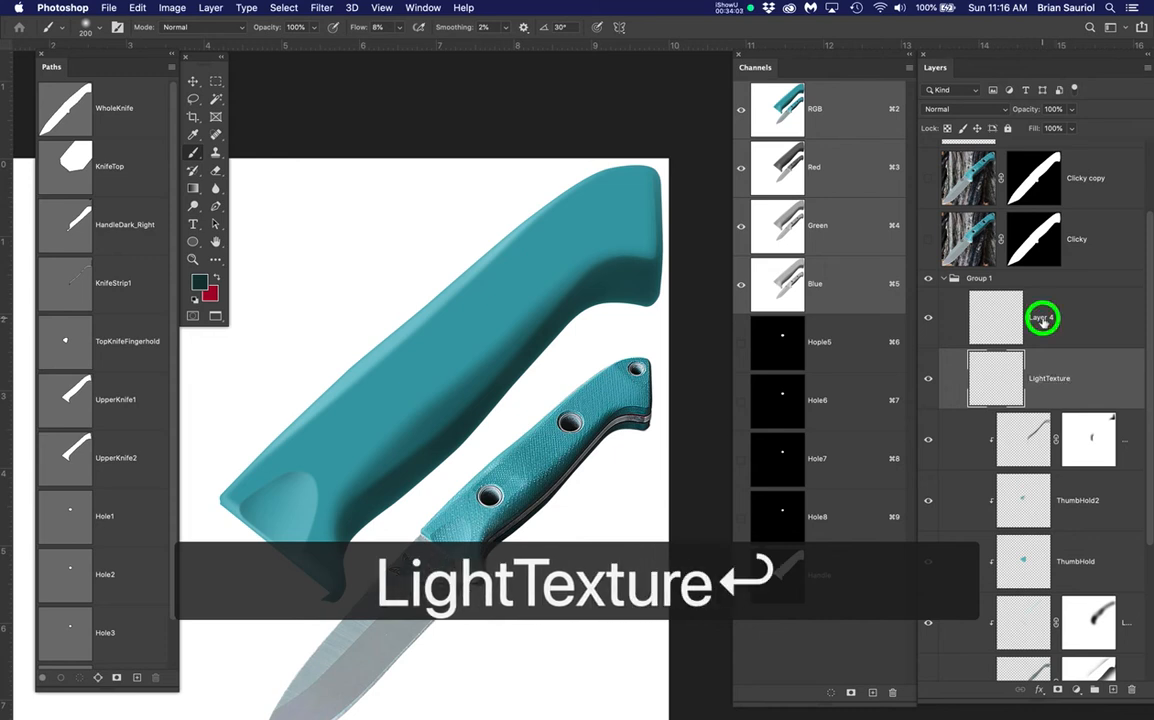
pyautogui.write('Dark')
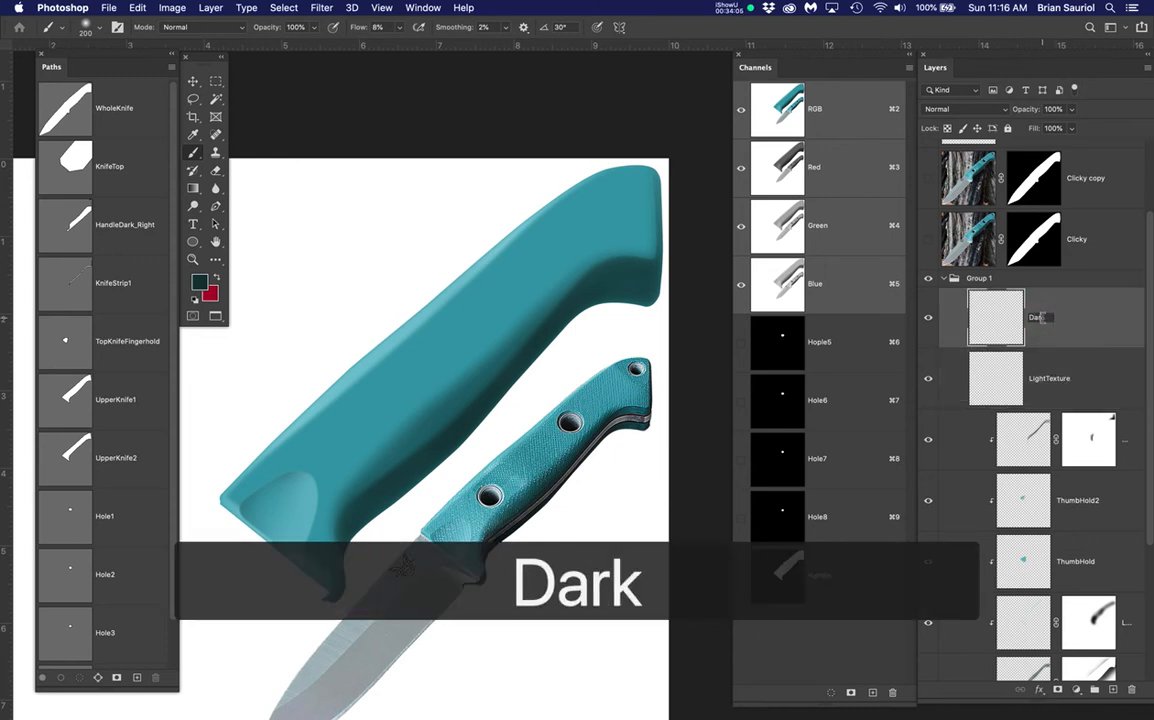
pyautogui.write('Texture')
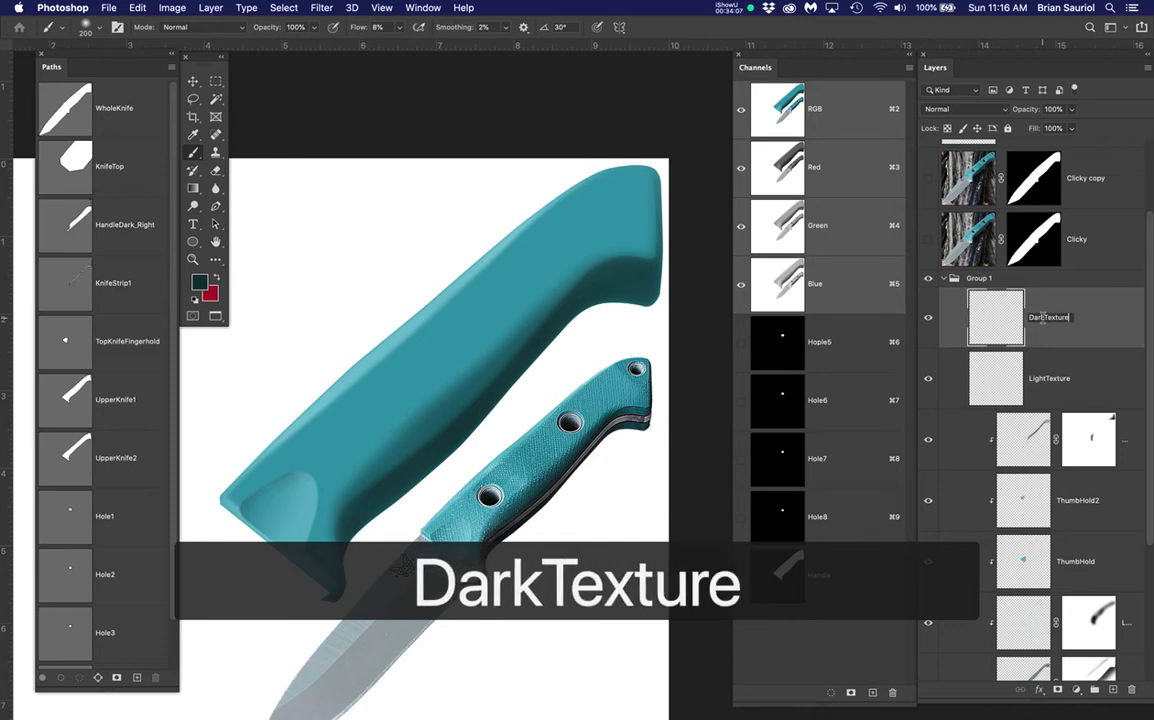
pyautogui.press('Return')
pyautogui.click(1090, 380)
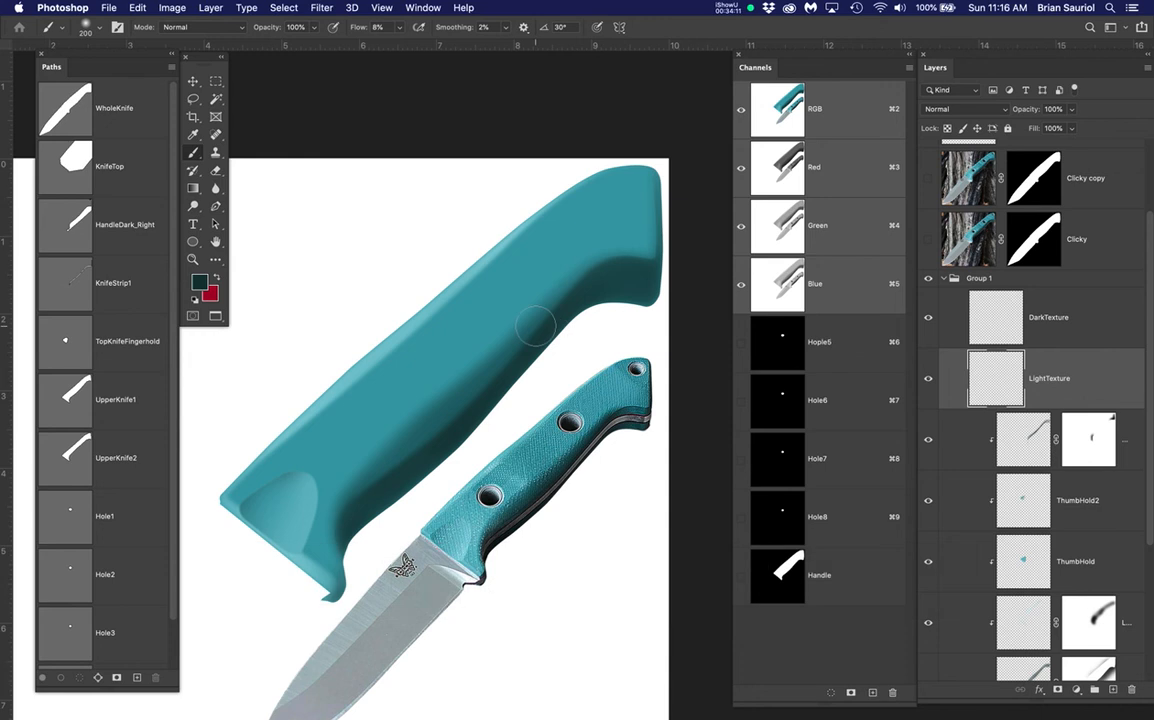
# Show and select the Clicky copy photo, load the Handle channel selection, and open Color Range
pyautogui.scroll(2, 932, 218)
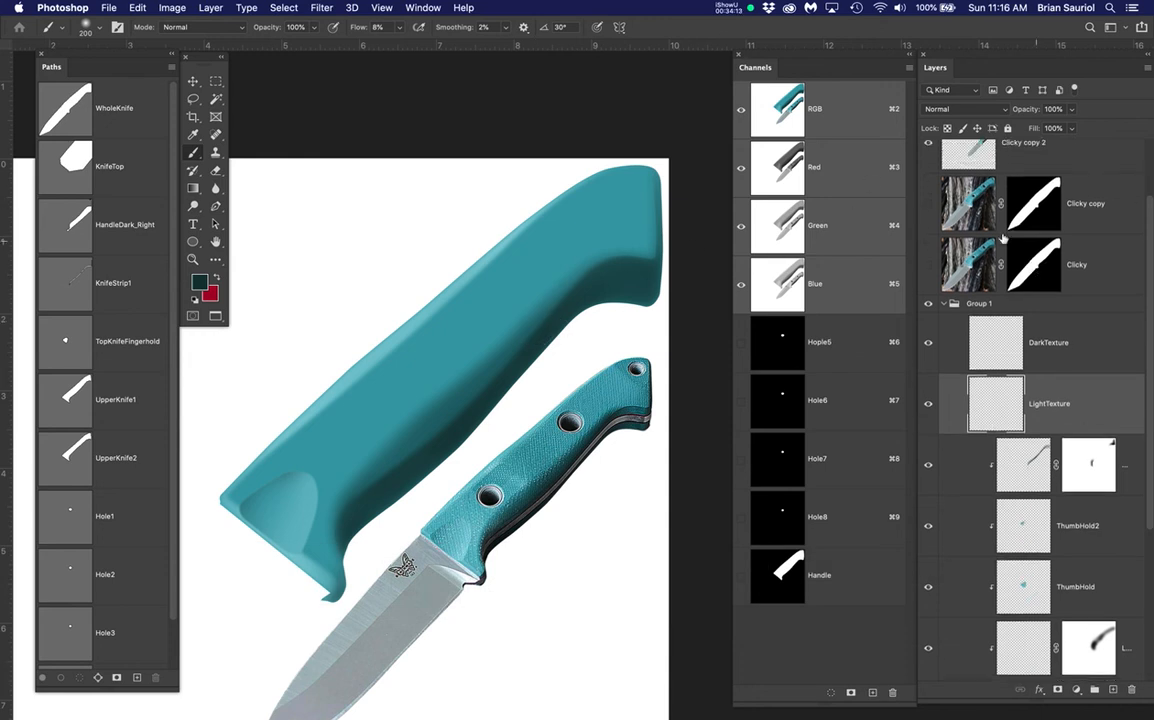
pyautogui.click(924, 205)
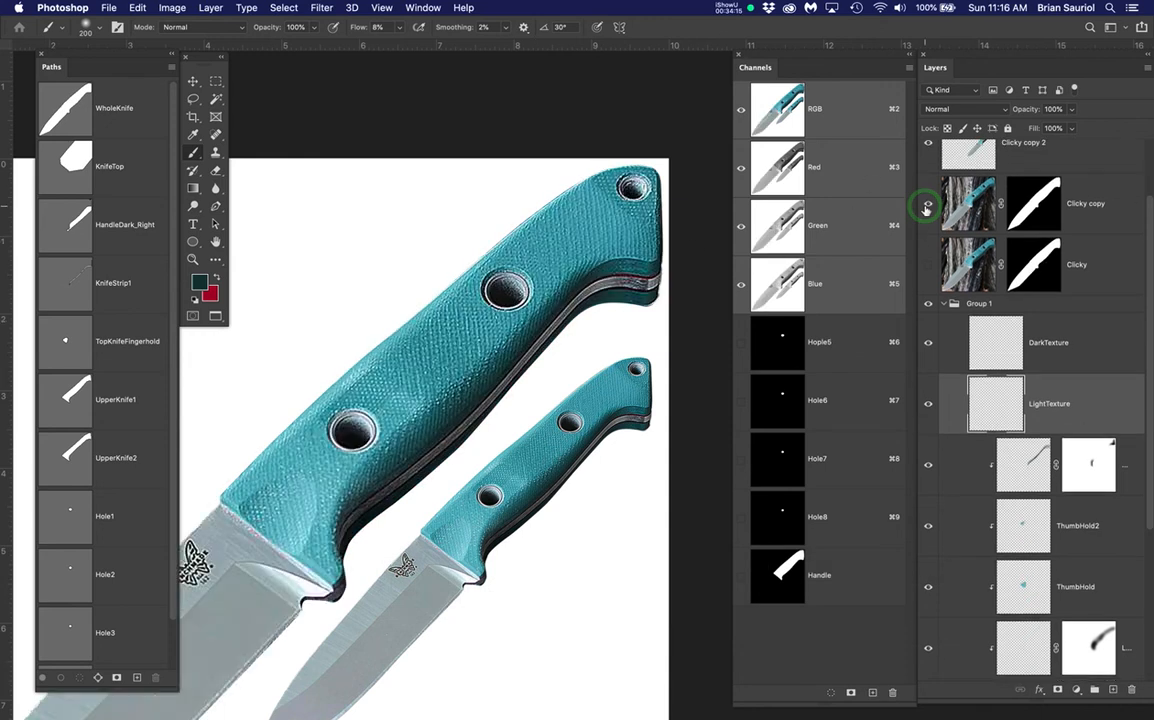
pyautogui.click(969, 204)
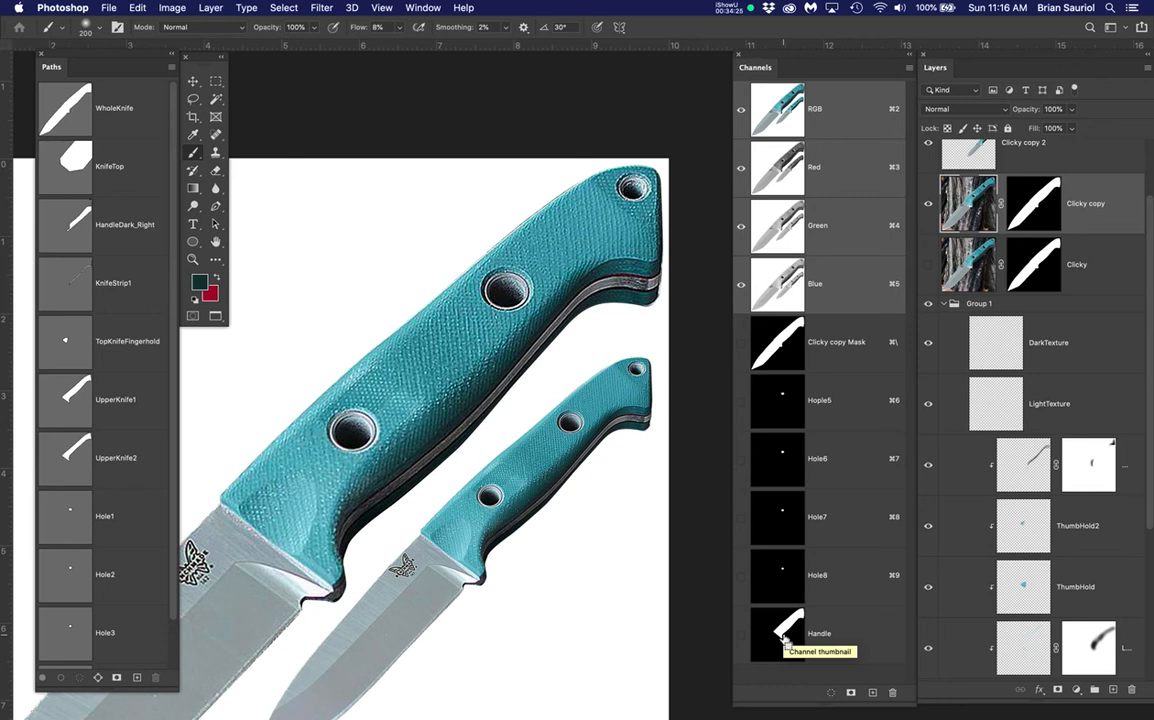
pyautogui.keyDown('super'); pyautogui.click(786, 638); pyautogui.keyUp('super')
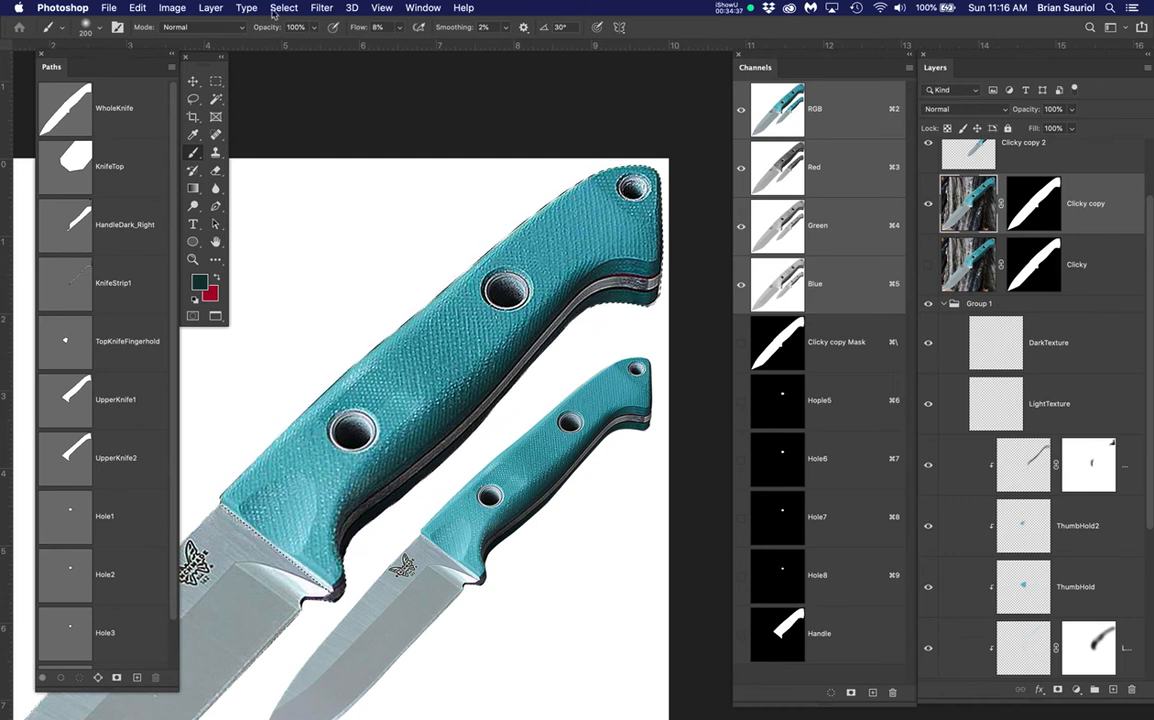
pyautogui.moveTo(283, 8); pyautogui.dragTo(306, 145)
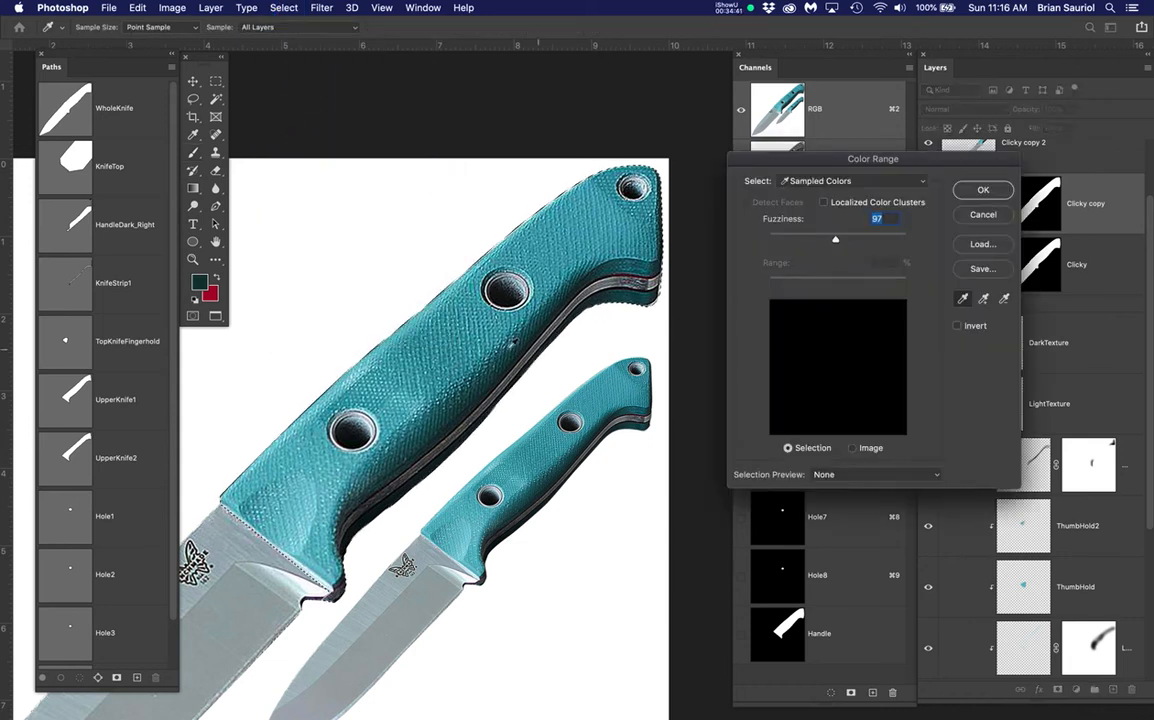
# Sample the teal handle texture in Color Range at fuzziness 97, checking Image and Selection previews
pyautogui.scroll(6, 459, 323)
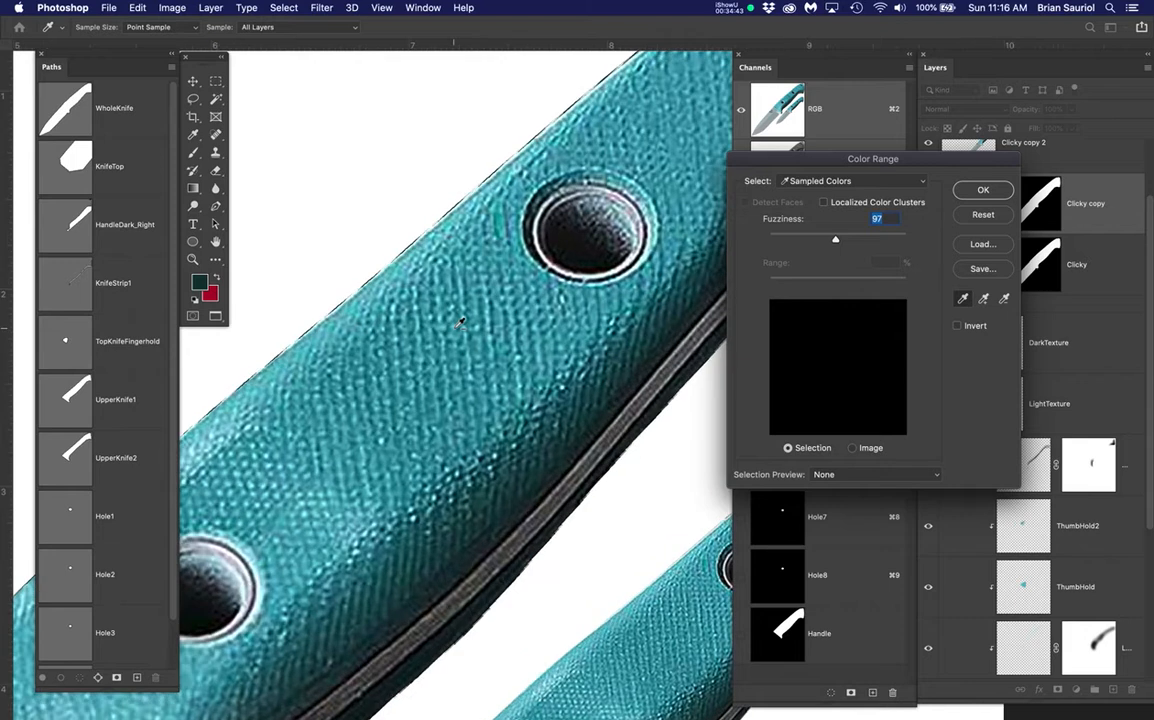
pyautogui.scroll(2, 459, 323)
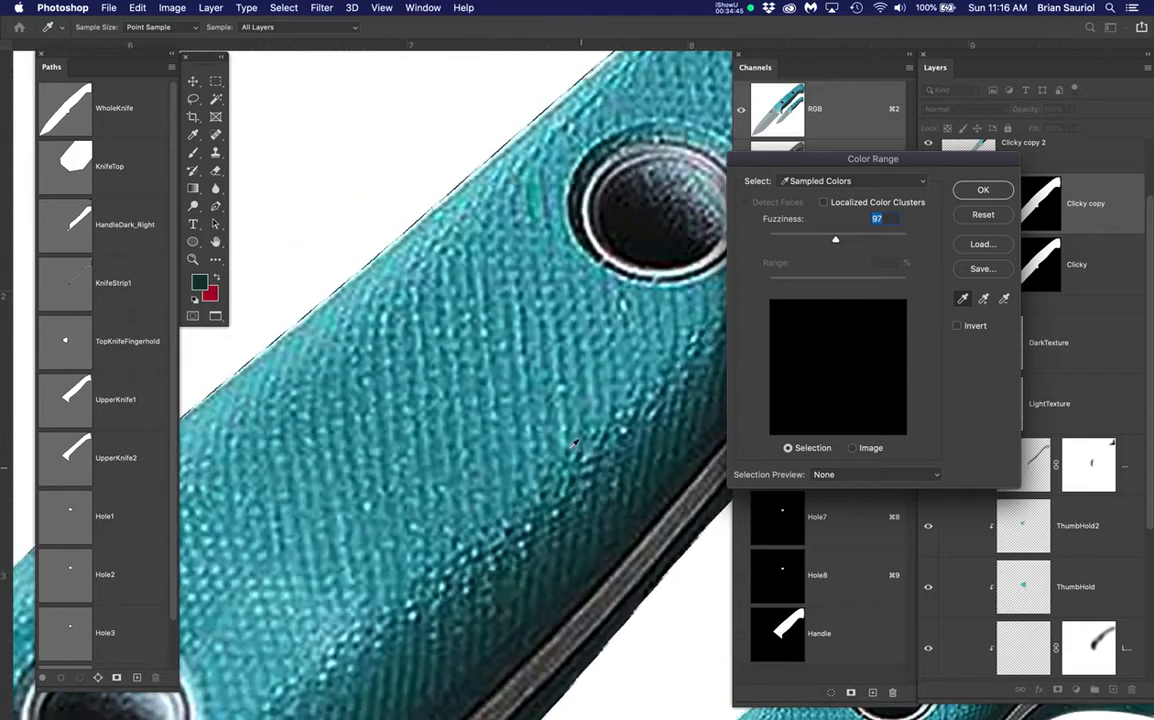
pyautogui.scroll(2, 503, 296)
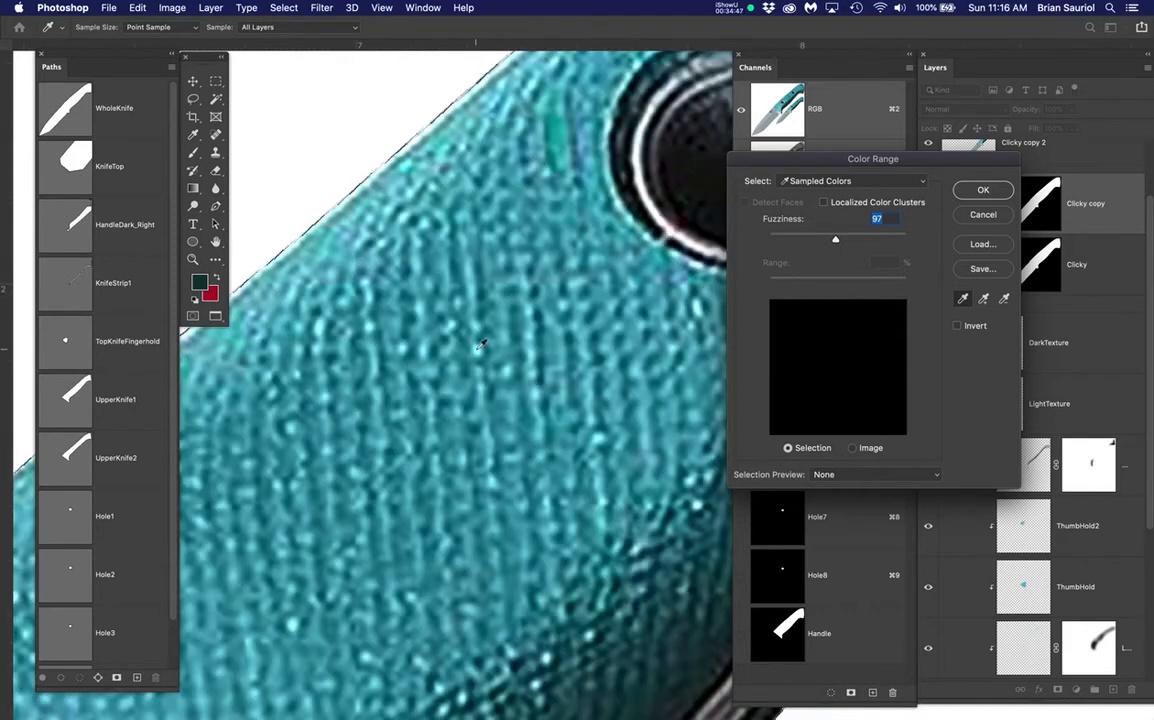
pyautogui.click(476, 350)
pyautogui.scroll(-3, 461, 323)
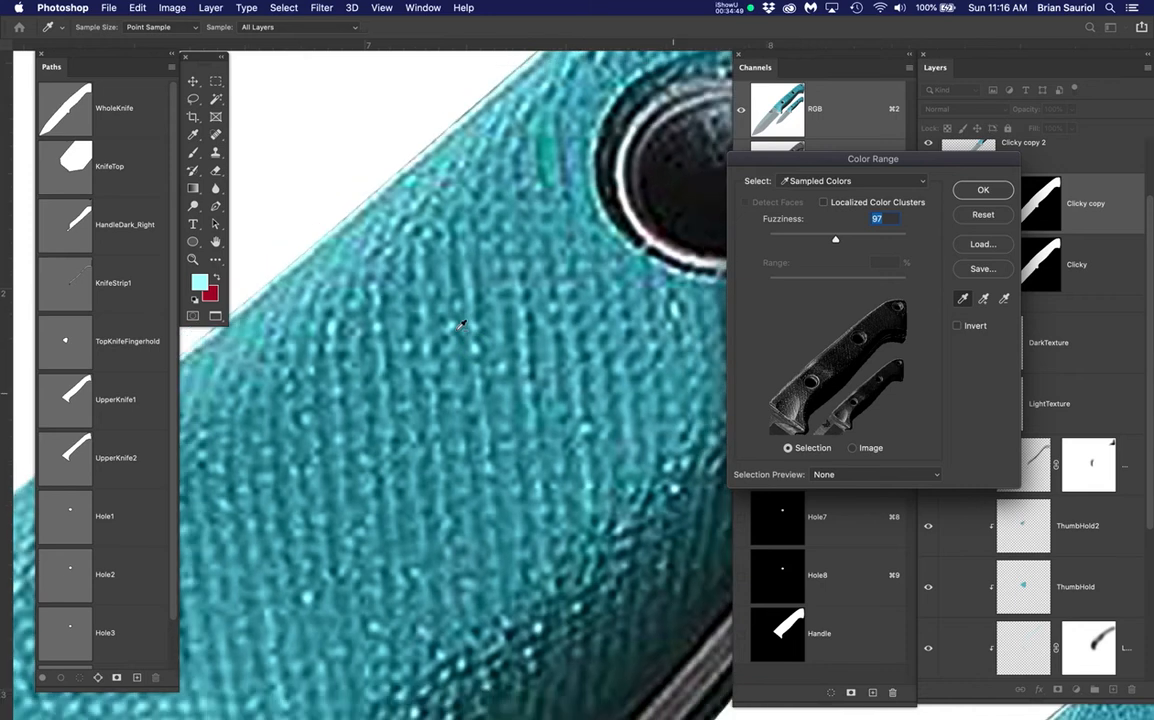
pyautogui.scroll(-2, 461, 323)
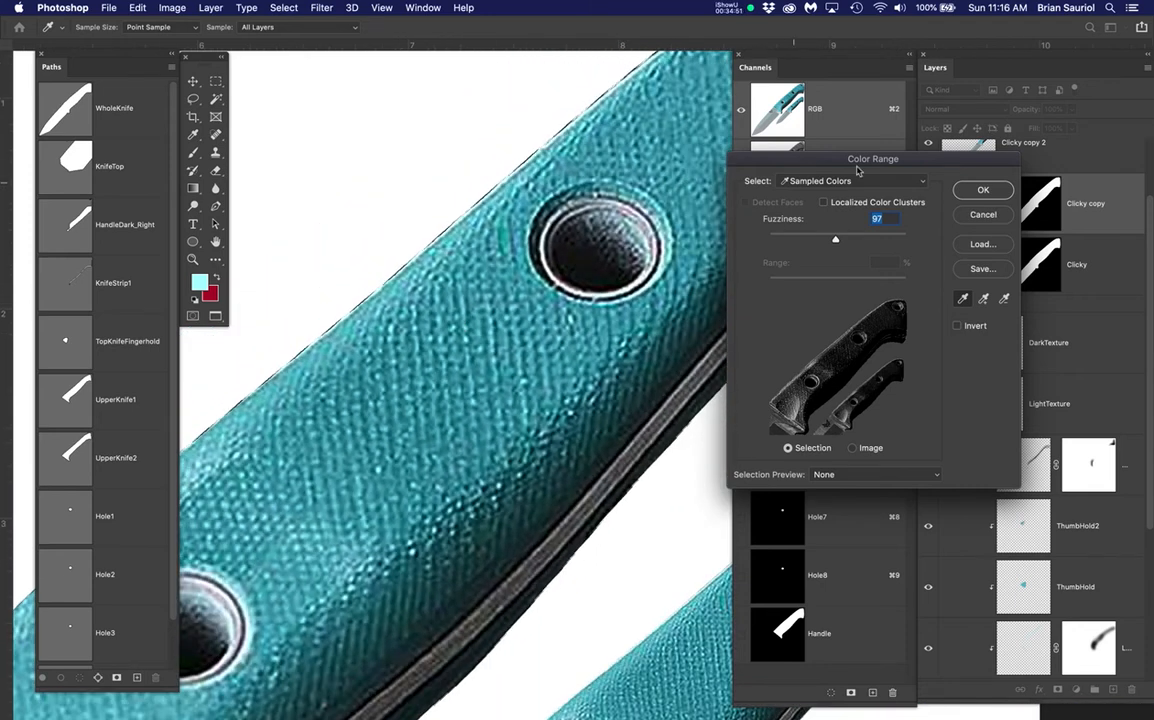
pyautogui.moveTo(835, 166); pyautogui.dragTo(817, 105)
pyautogui.scroll(-3, 628, 284)
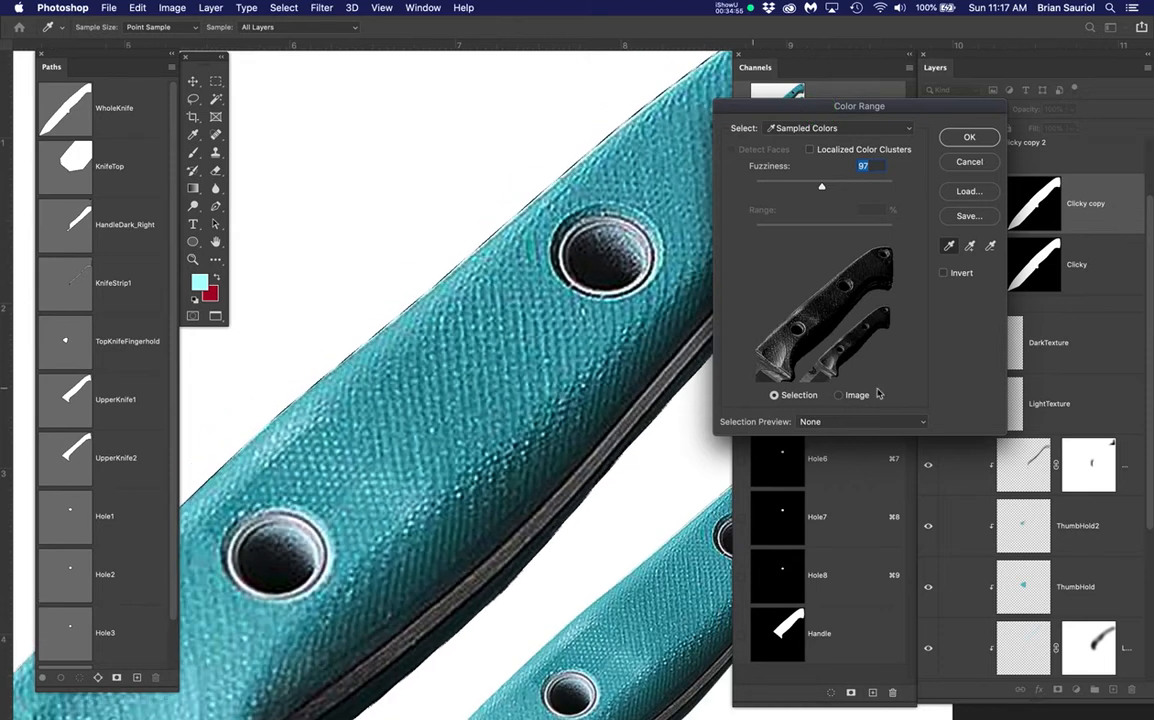
pyautogui.click(840, 395)
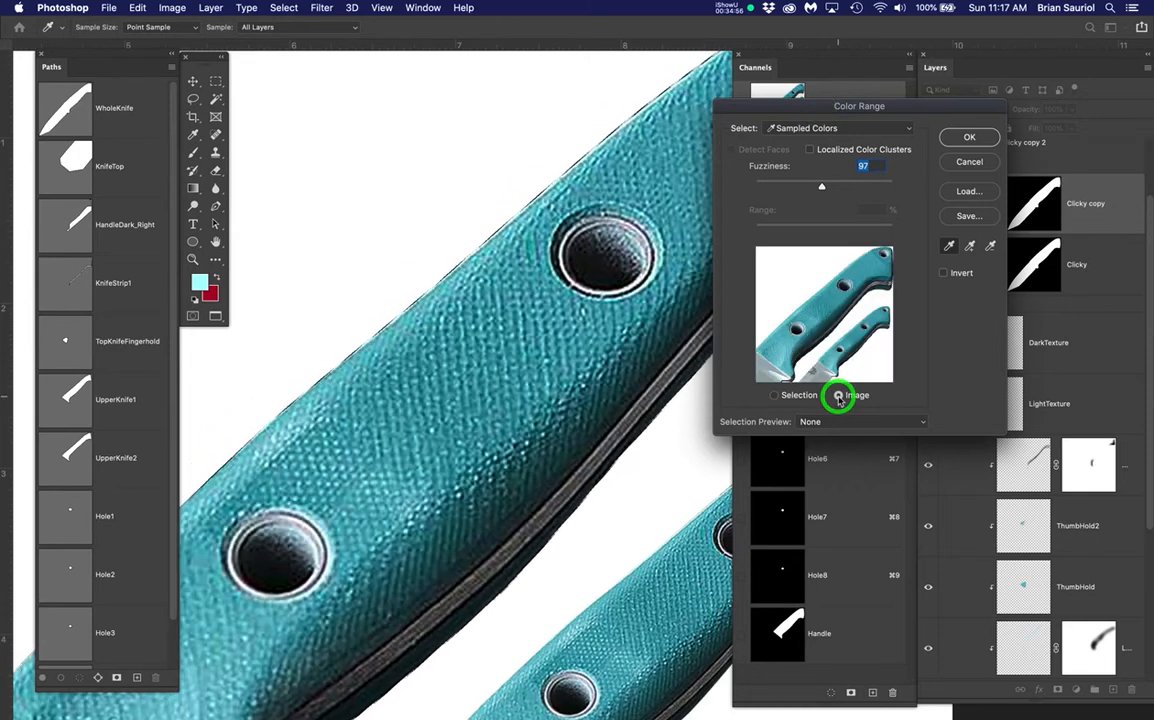
pyautogui.click(775, 395)
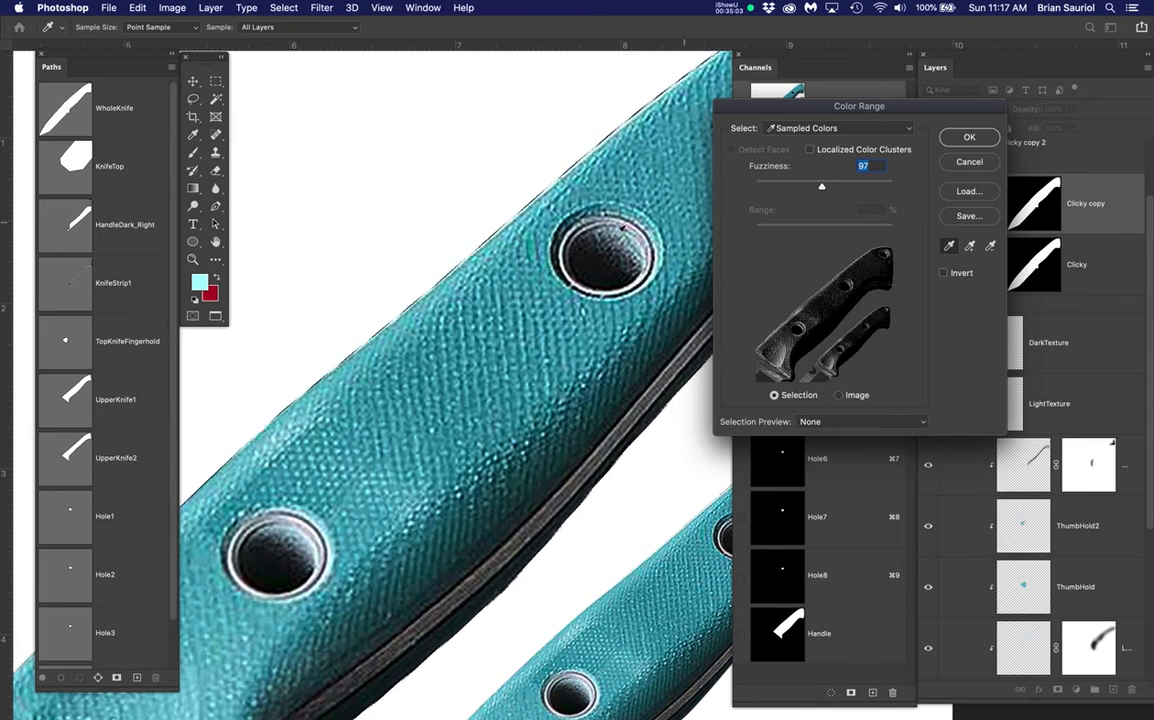
pyautogui.moveTo(582, 250); pyautogui.dragTo(465, 258)
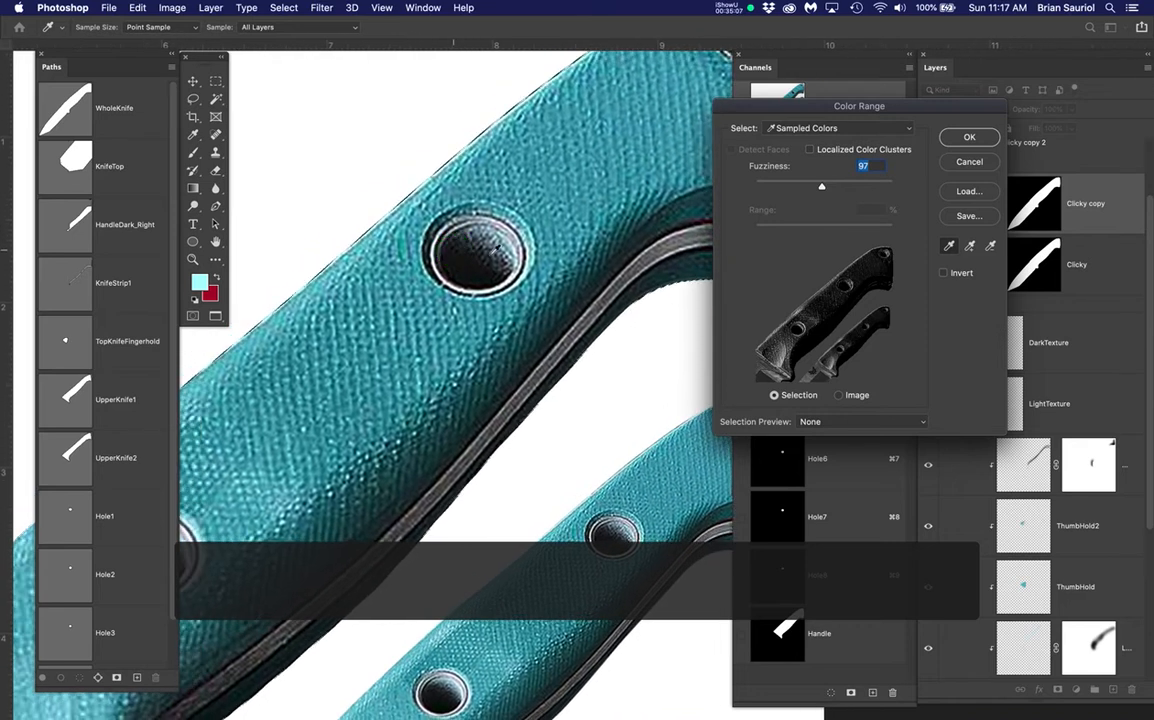
pyautogui.scroll(-2, 577, 277)
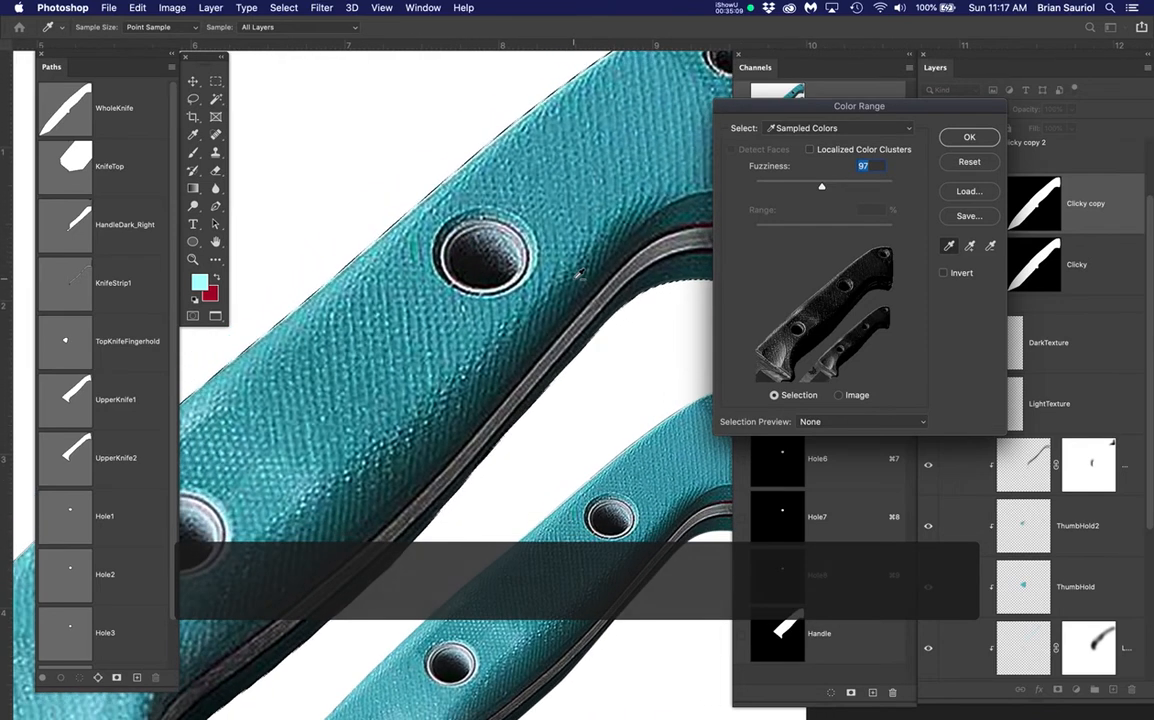
pyautogui.scroll(-3, 577, 277)
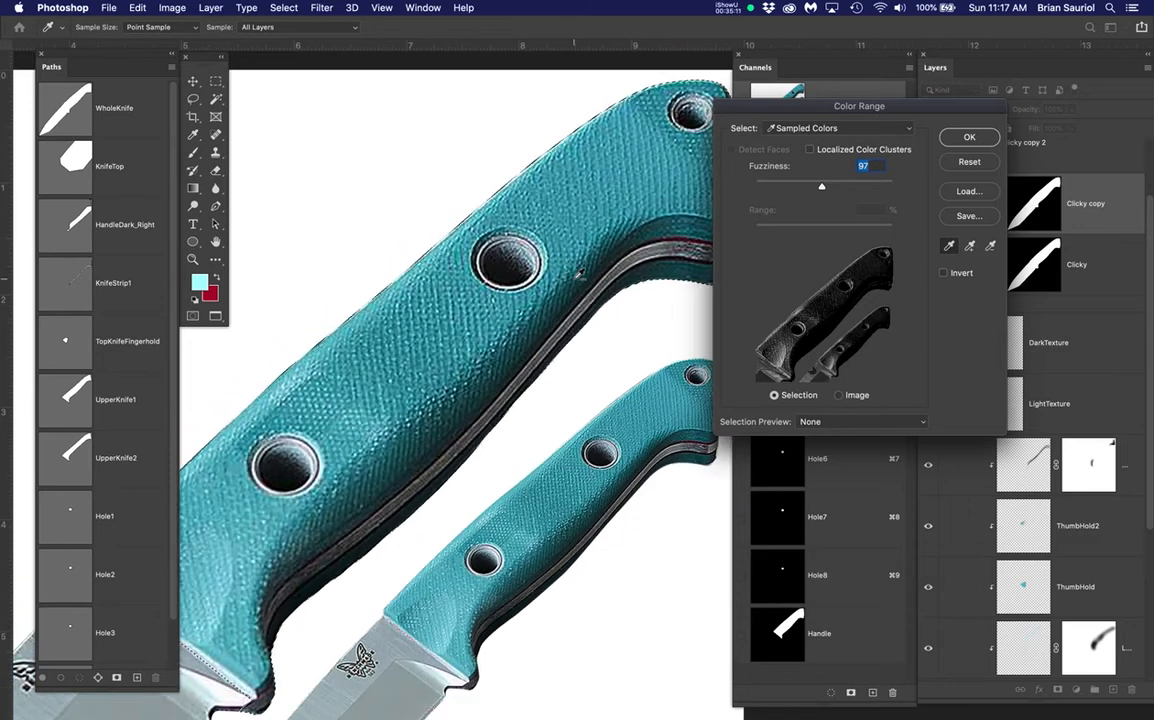
pyautogui.scroll(-1, 579, 273)
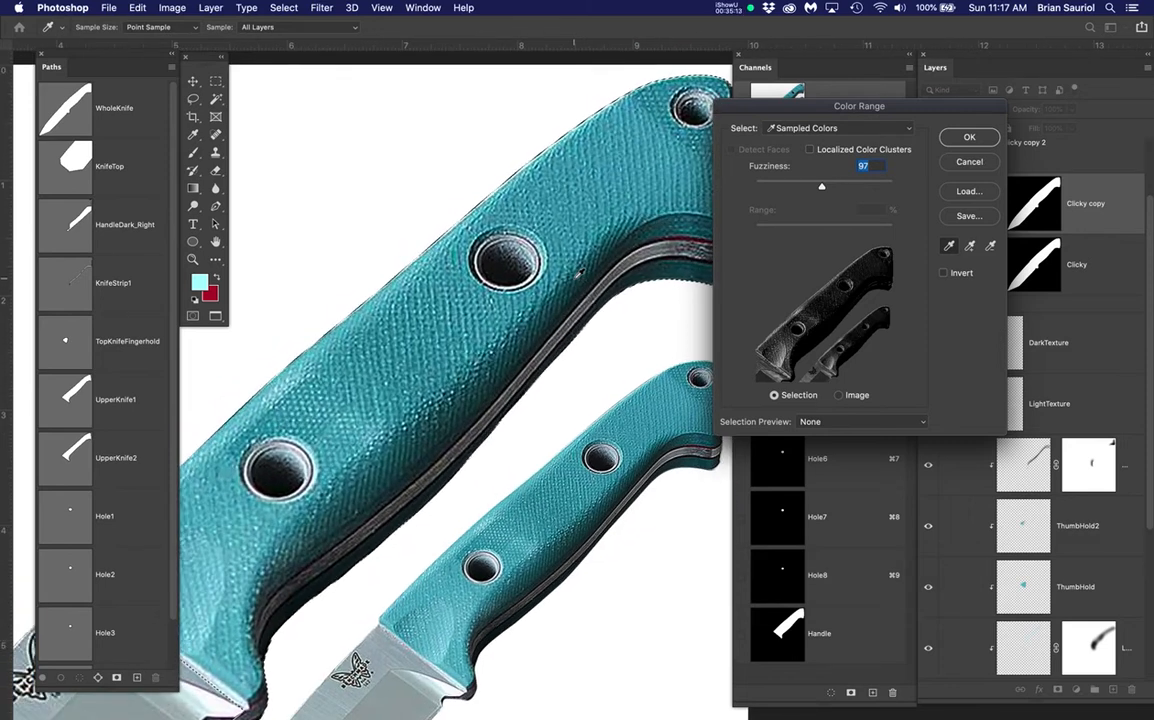
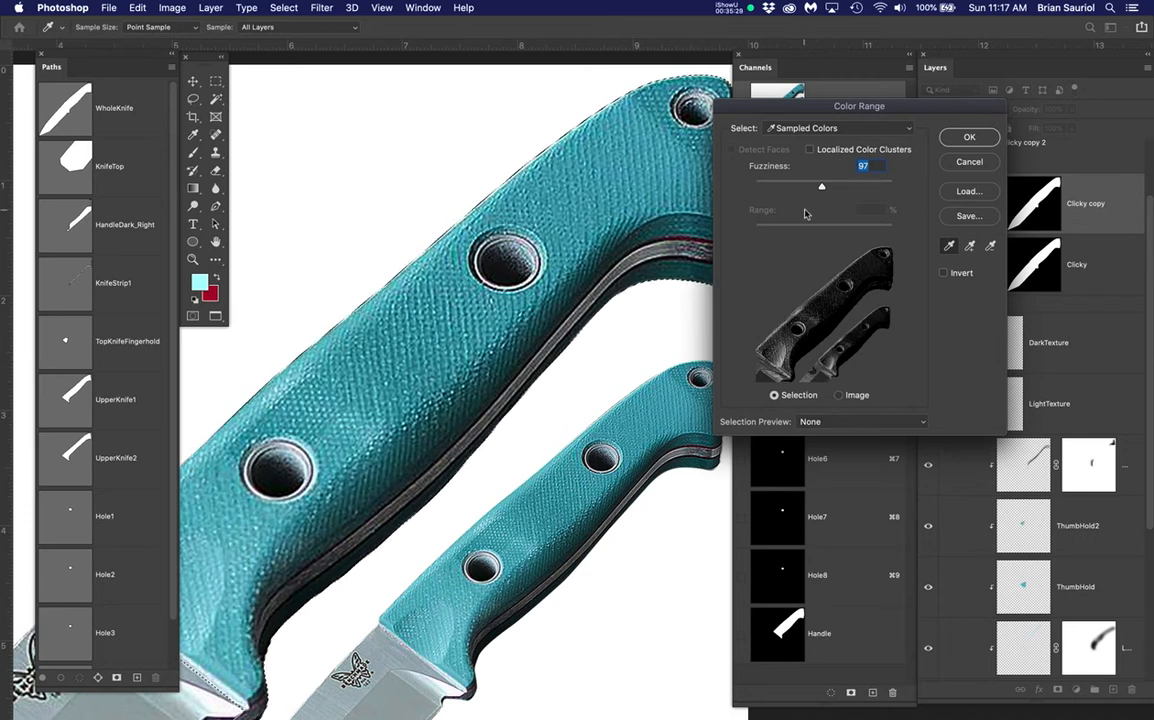
# Raise the Color Range fuzziness to 104 and accept the light handle-texture selection
pyautogui.moveTo(819, 187); pyautogui.dragTo(826, 187)
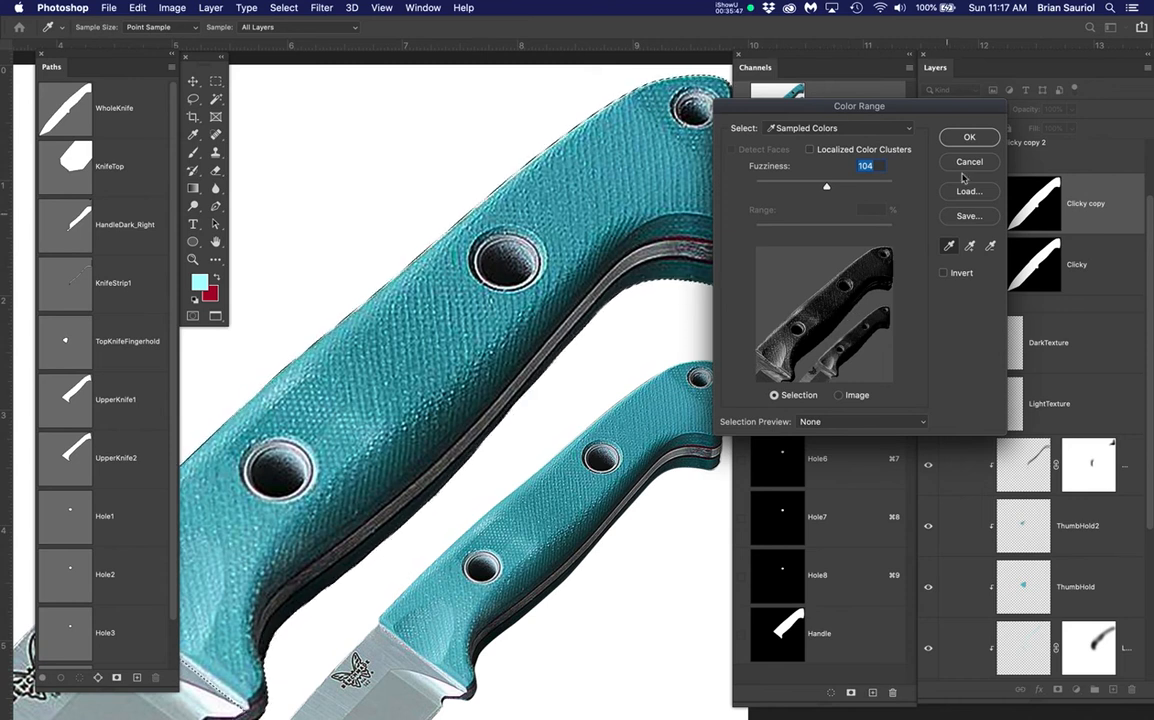
pyautogui.click(969, 139)
# With the Brush tool active, save the current selection as a new channel named LightTexture
pyautogui.press('b')
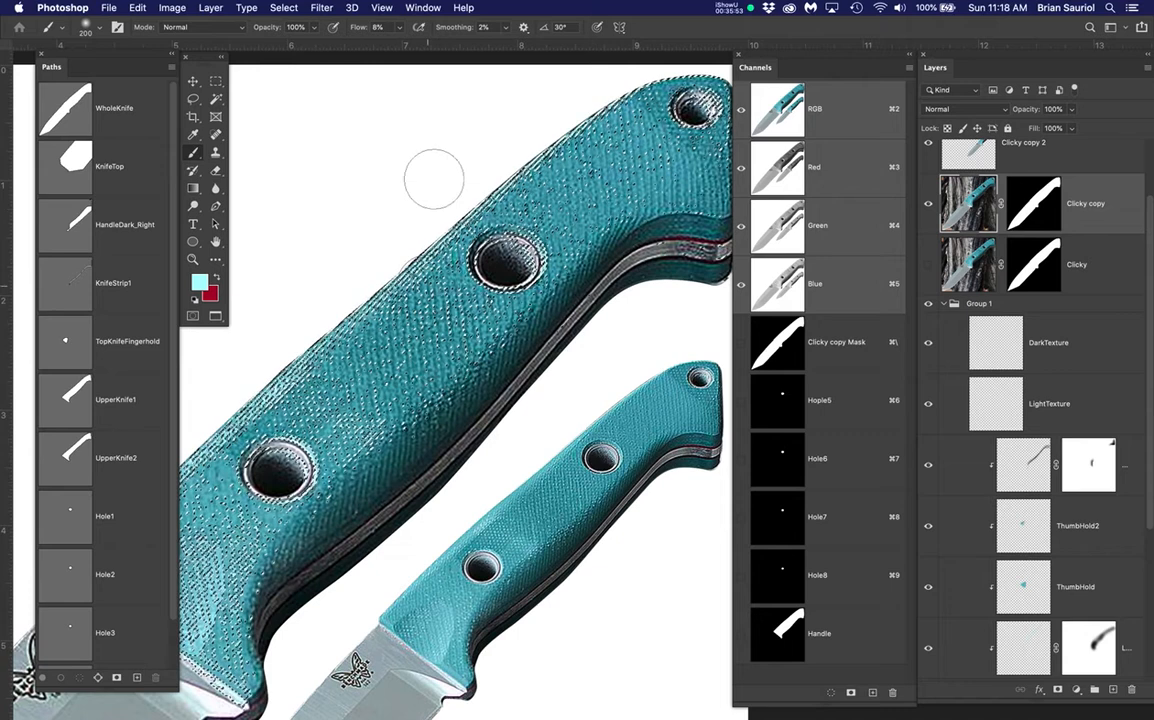
pyautogui.moveTo(283, 8); pyautogui.dragTo(321, 318)
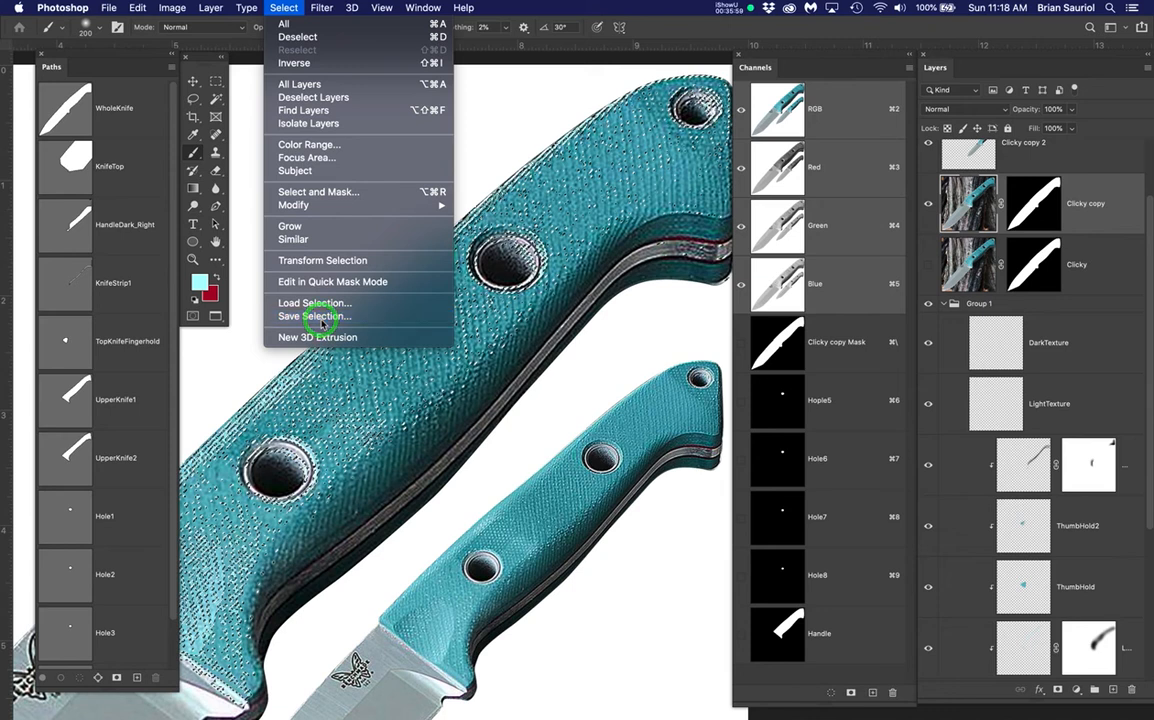
pyautogui.moveTo(321, 318); pyautogui.dragTo(321, 318)
pyautogui.write('L')
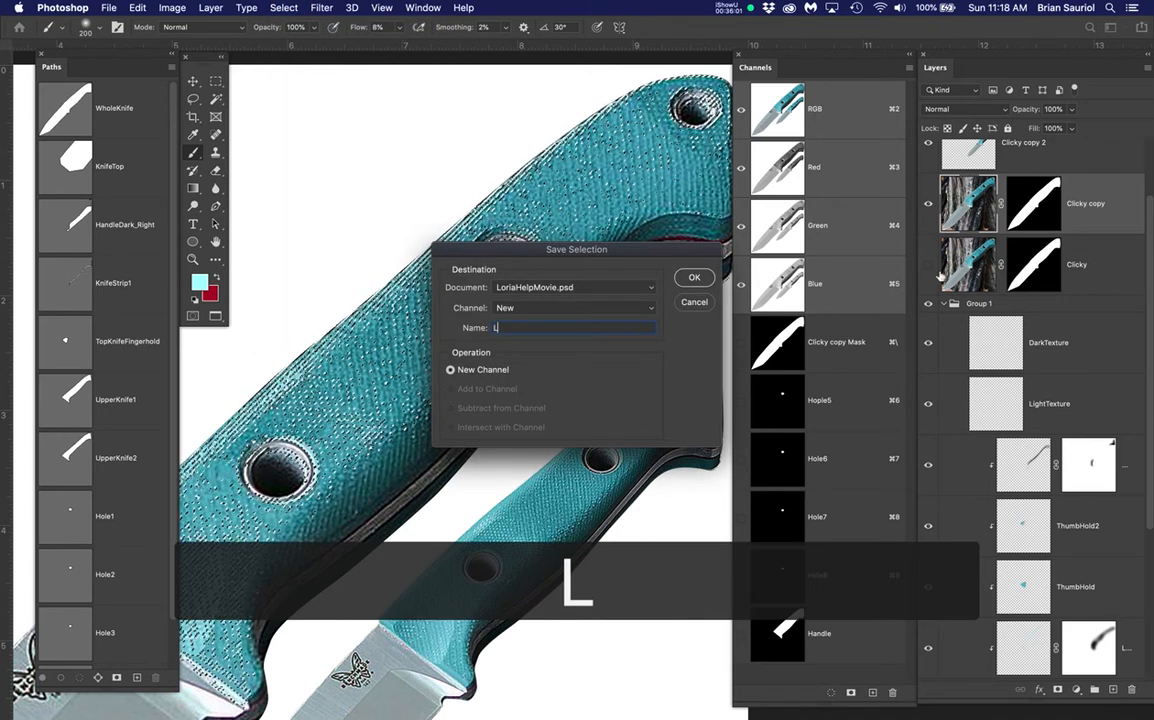
pyautogui.write('ightTexture')
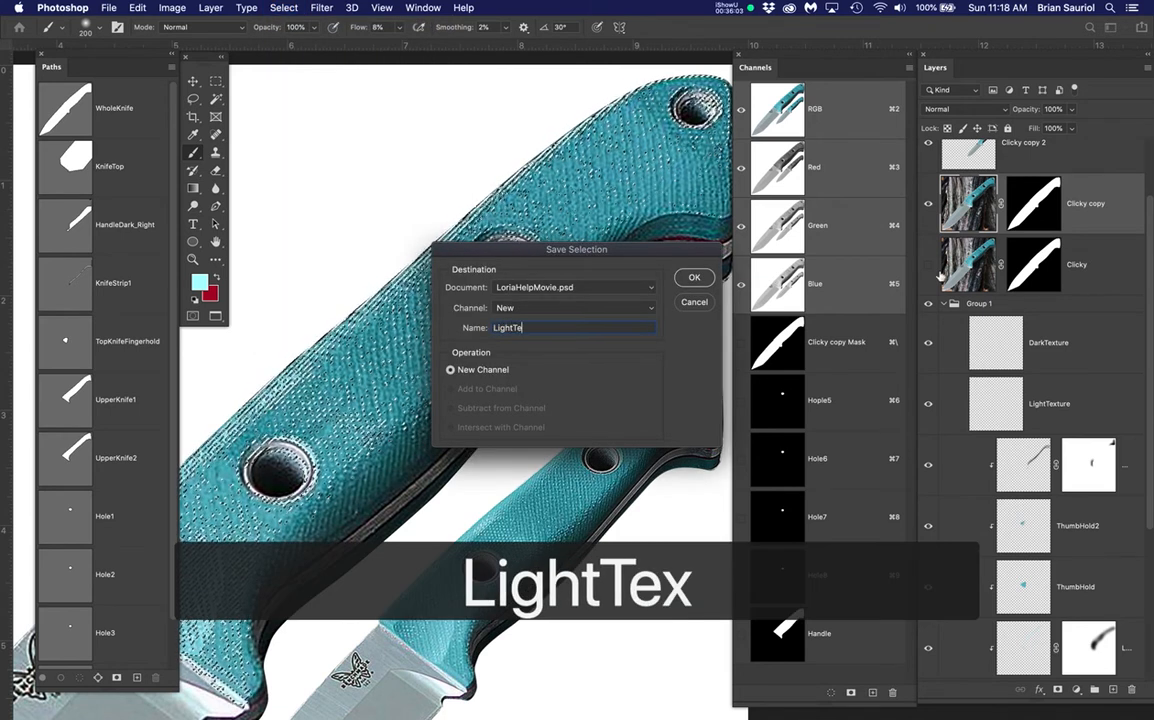
pyautogui.press('Return')
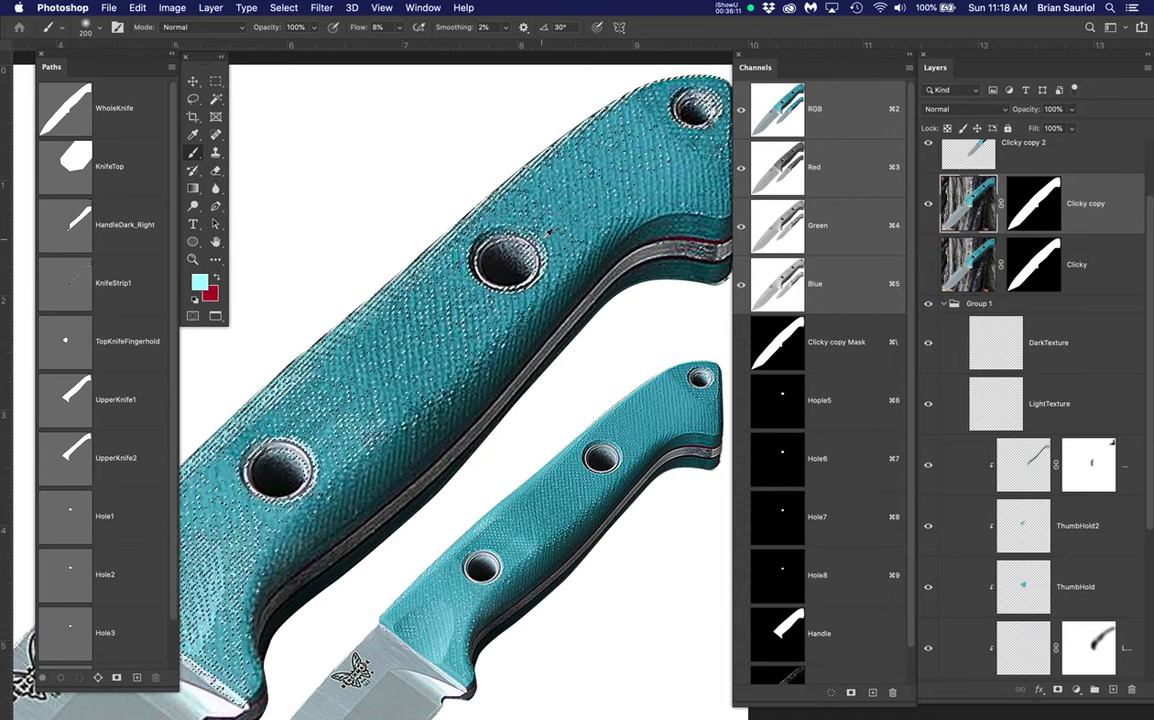
pyautogui.scroll(-3, 543, 239)
pyautogui.scroll(-1, 265, 555)
# Select the LightTexture layer, hide Clicky copy and the selection edges, and enlarge the brush to 500
pyautogui.click(1108, 405)
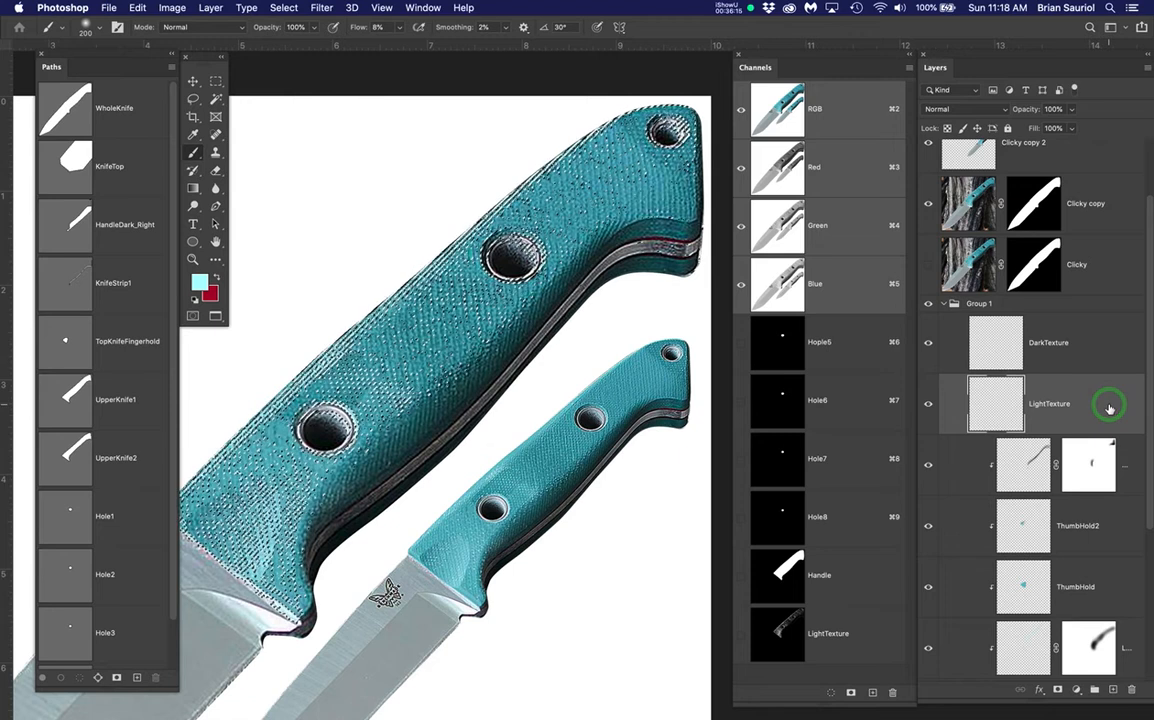
pyautogui.click(928, 207)
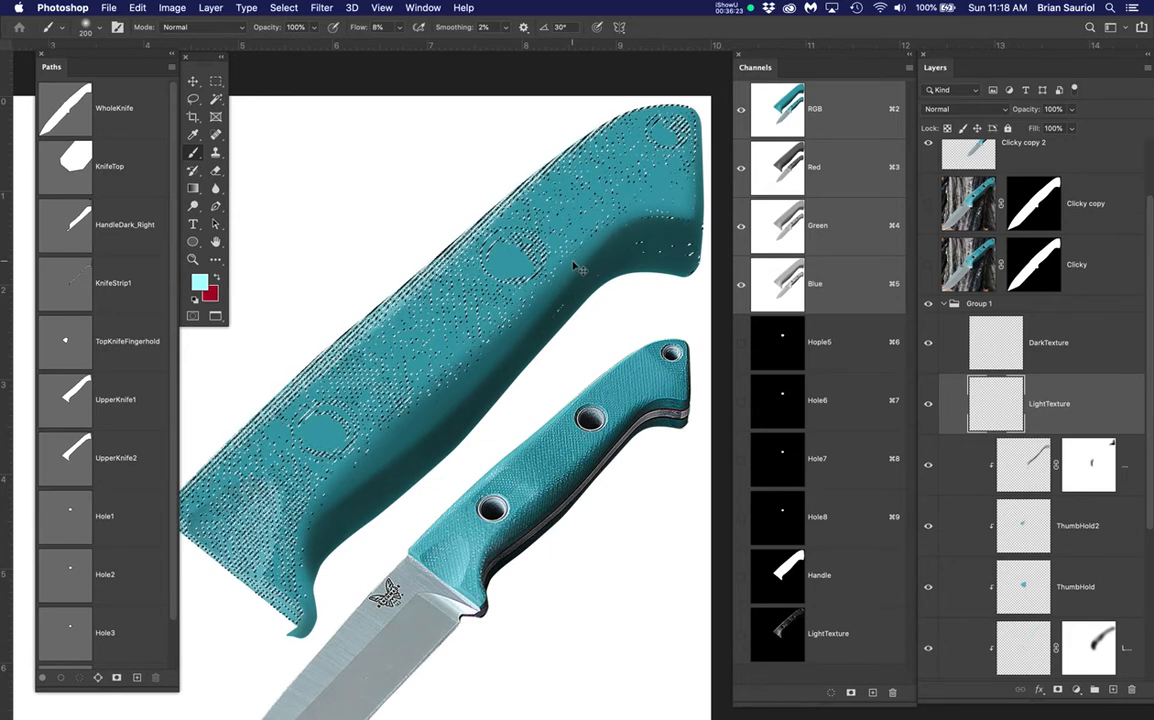
pyautogui.press('super+h')
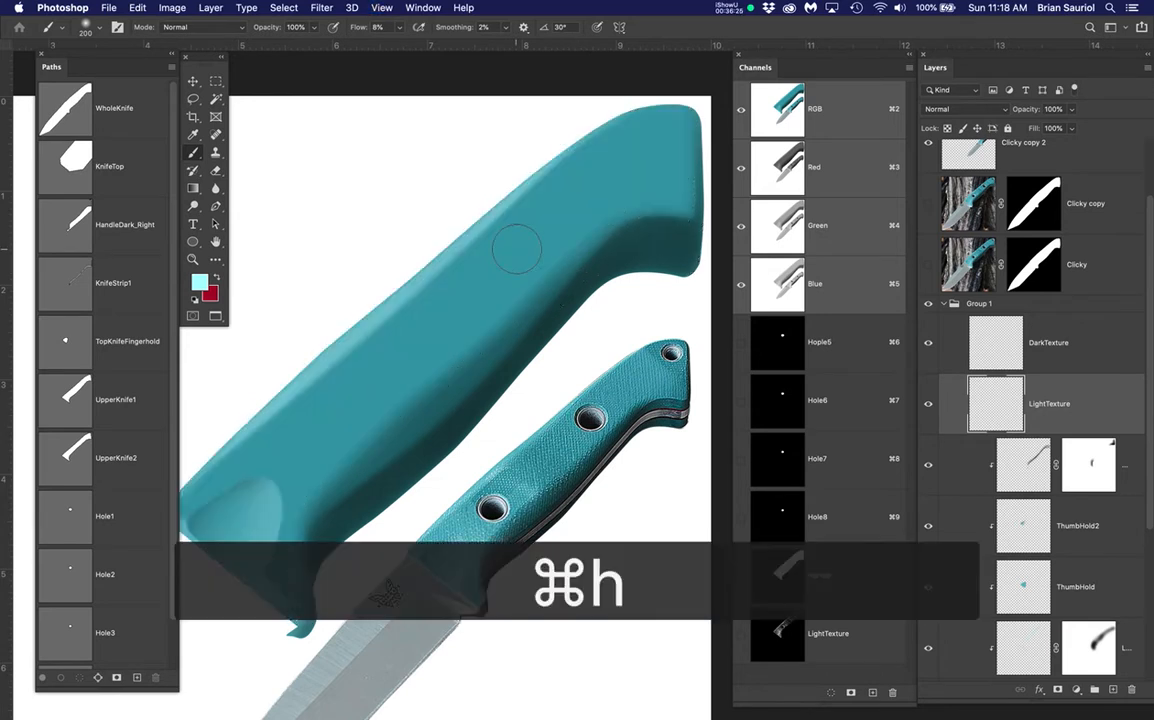
pyautogui.press(']')
pyautogui.press(']')
pyautogui.press(']')
pyautogui.press(']')
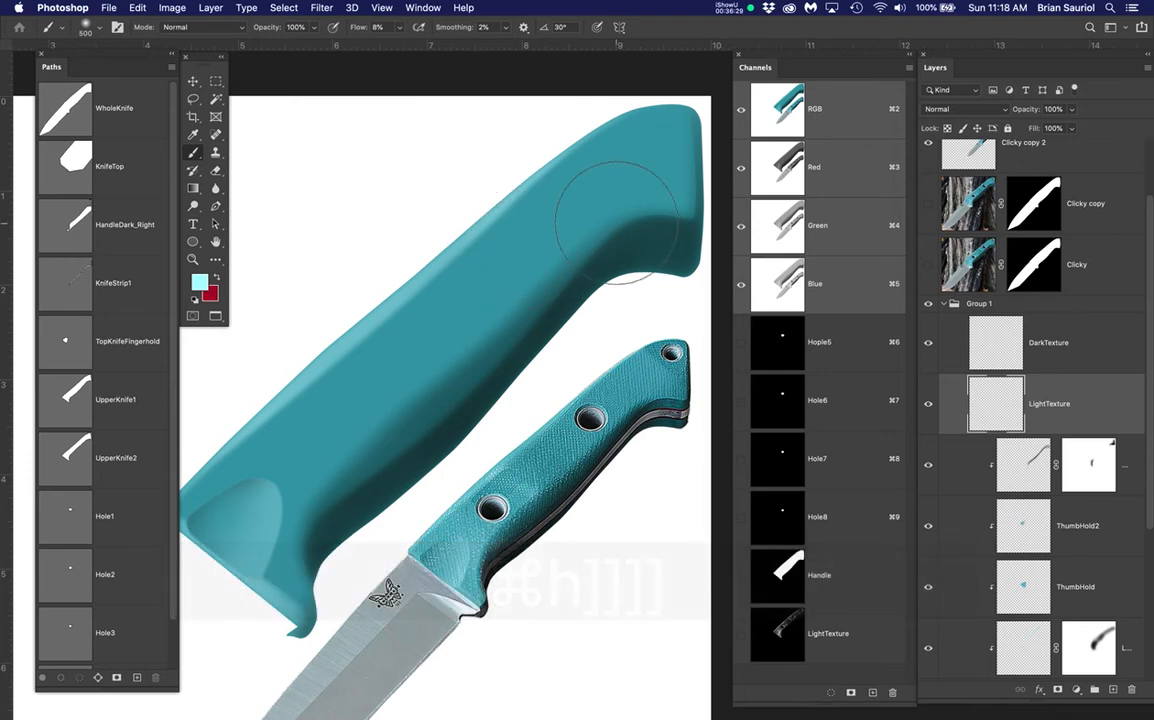
# Paint light teal texture across the handle from its lower-left end up to the upper hole
pyautogui.moveTo(617, 210)
pyautogui.mouseDown()
pyautogui.moveTo(685, 150)
pyautogui.moveTo(577, 202)
pyautogui.moveTo(405, 338)
pyautogui.moveTo(561, 240)
pyautogui.moveTo(677, 147)
pyautogui.moveTo(463, 316)
pyautogui.moveTo(321, 463)
pyautogui.moveTo(254, 547)
pyautogui.moveTo(243, 607)
pyautogui.moveTo(295, 468)
pyautogui.moveTo(596, 259)
pyautogui.moveTo(561, 245)
pyautogui.moveTo(306, 568)
pyautogui.moveTo(208, 544)
pyautogui.moveTo(260, 453)
pyautogui.moveTo(507, 231)
pyautogui.moveTo(331, 382)
pyautogui.moveTo(386, 357)
pyautogui.moveTo(622, 151)
pyautogui.moveTo(682, 172)
pyautogui.moveTo(668, 172)
pyautogui.moveTo(648, 235)
pyautogui.moveTo(410, 335)
pyautogui.moveTo(455, 275)
pyautogui.moveTo(397, 470)
pyautogui.moveTo(369, 495)
pyautogui.moveTo(430, 430)
pyautogui.moveTo(428, 418)
pyautogui.moveTo(263, 558)
pyautogui.moveTo(555, 255)
pyautogui.moveTo(572, 150)
pyautogui.moveTo(665, 150)
pyautogui.moveTo(649, 195)
pyautogui.mouseUp()
pyautogui.moveTo(258, 502); pyautogui.dragTo(300, 622)
pyautogui.moveTo(262, 557)
pyautogui.mouseDown()
pyautogui.moveTo(312, 467)
pyautogui.moveTo(501, 300)
pyautogui.moveTo(648, 196)
pyautogui.mouseUp()
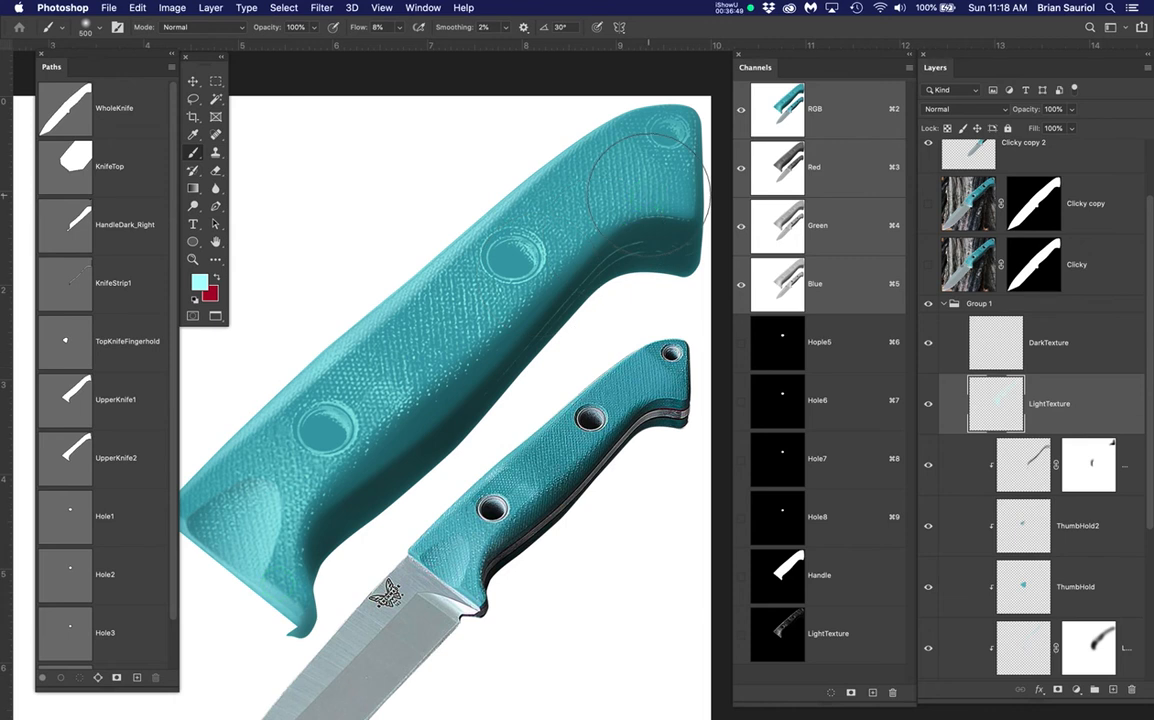
pyautogui.scroll(2, 357, 383)
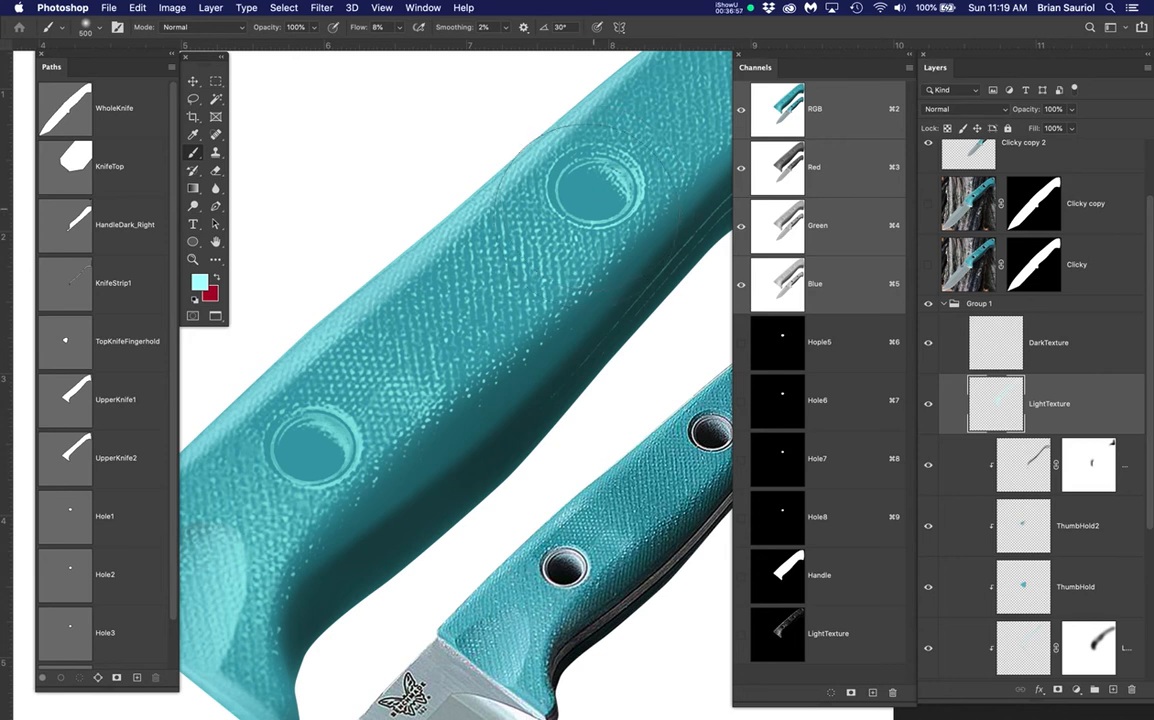
pyautogui.moveTo(593, 212); pyautogui.dragTo(571, 222)
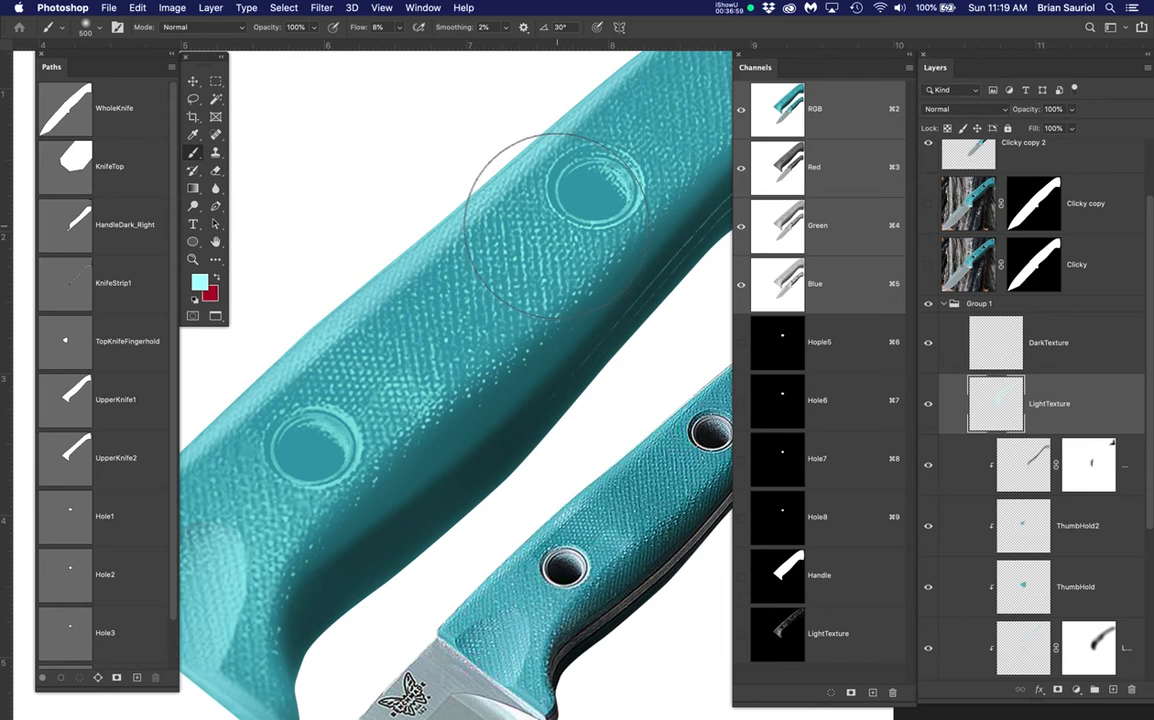
pyautogui.scroll(-5, 563, 220)
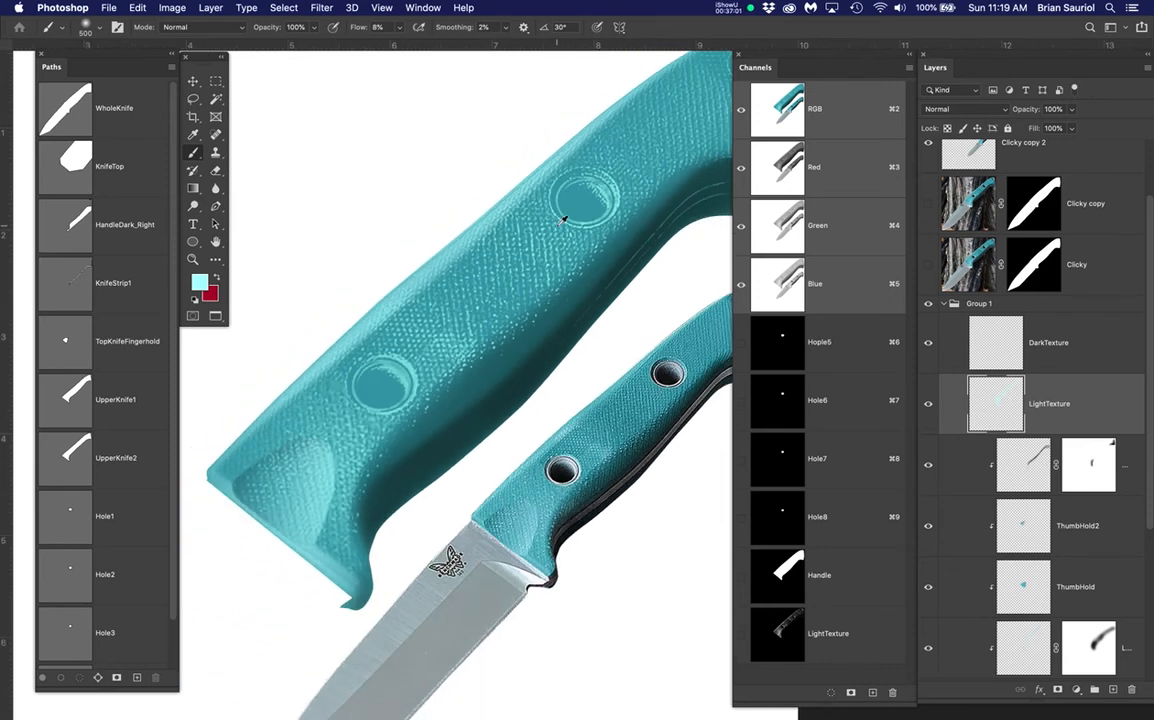
pyautogui.scroll(-5, 563, 220)
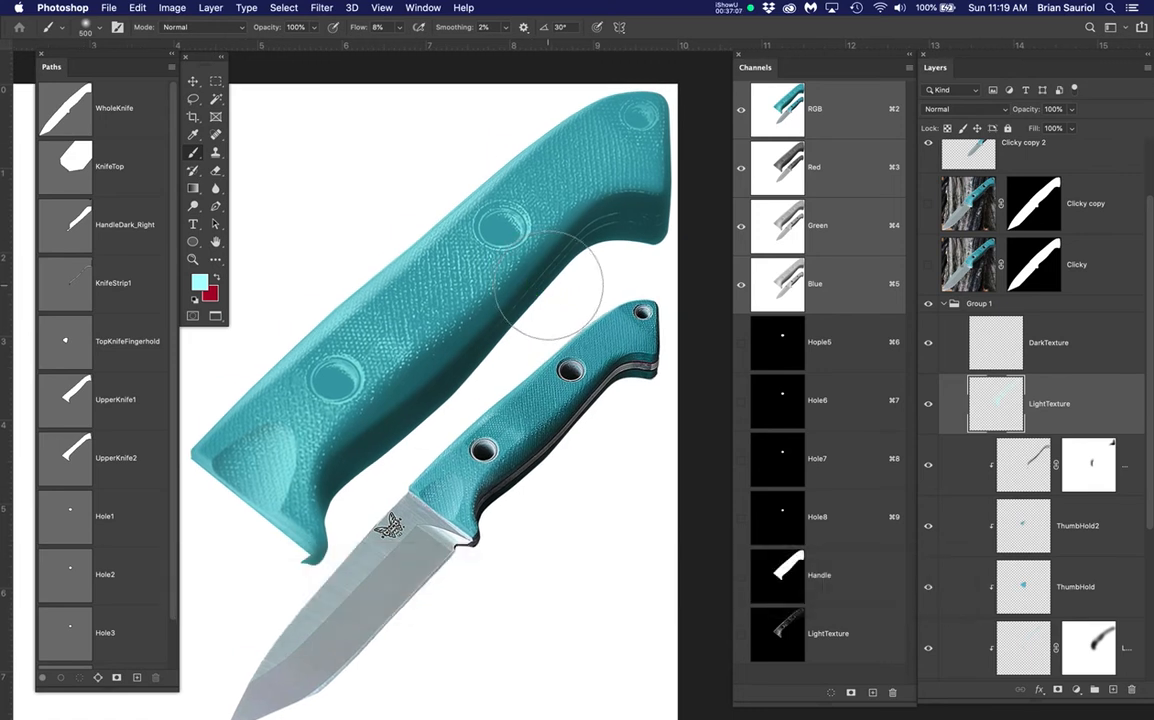
# Show and select Clicky copy, load the Handle channel, and Color Range-select dark teal at fuzziness 99
pyautogui.click(927, 208)
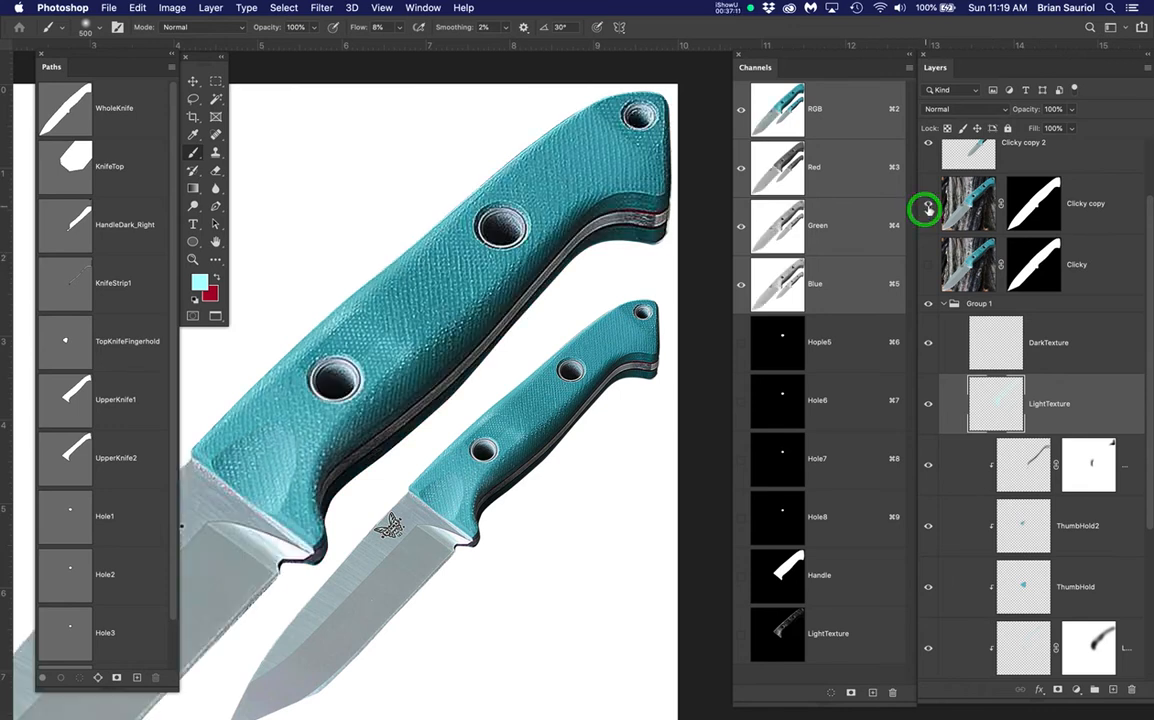
pyautogui.click(963, 207)
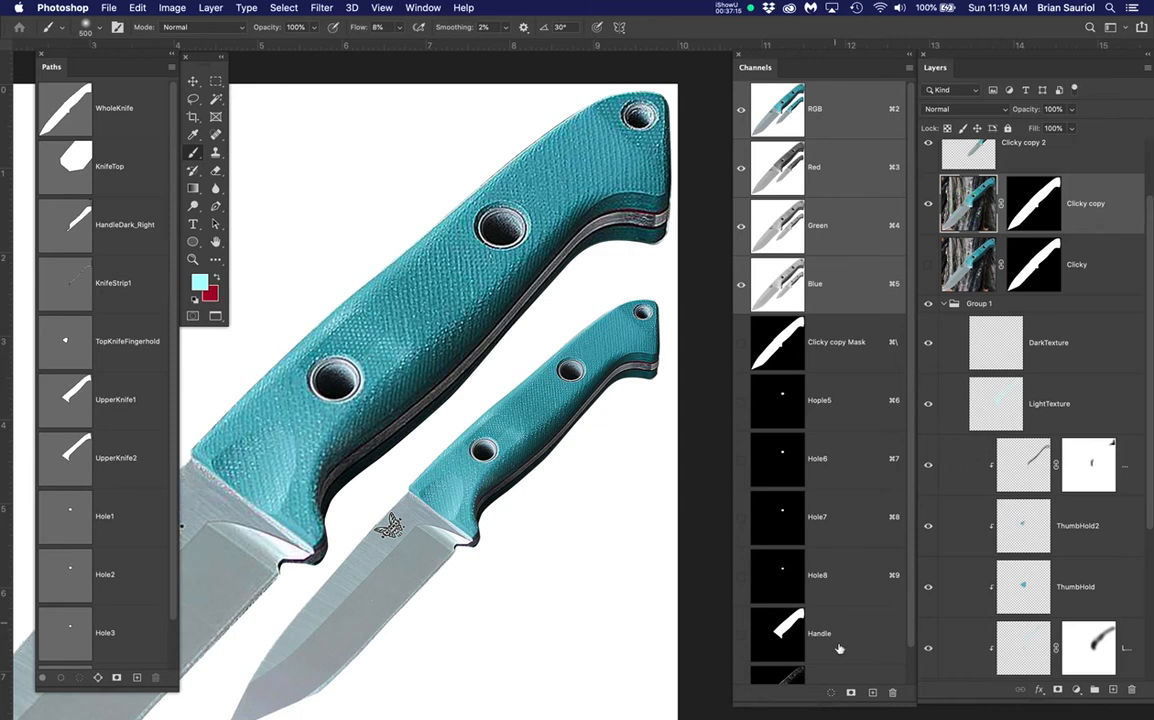
pyautogui.keyDown('super'); pyautogui.click(784, 628); pyautogui.keyUp('super')
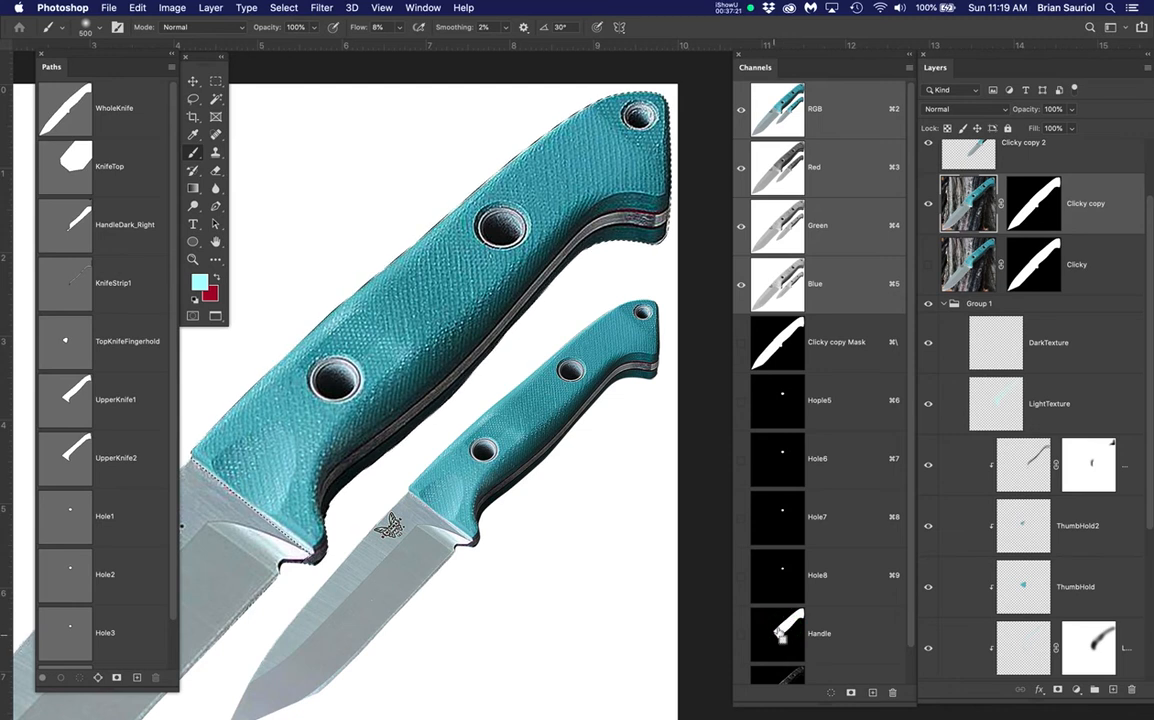
pyautogui.click(280, 8)
pyautogui.click(308, 144)
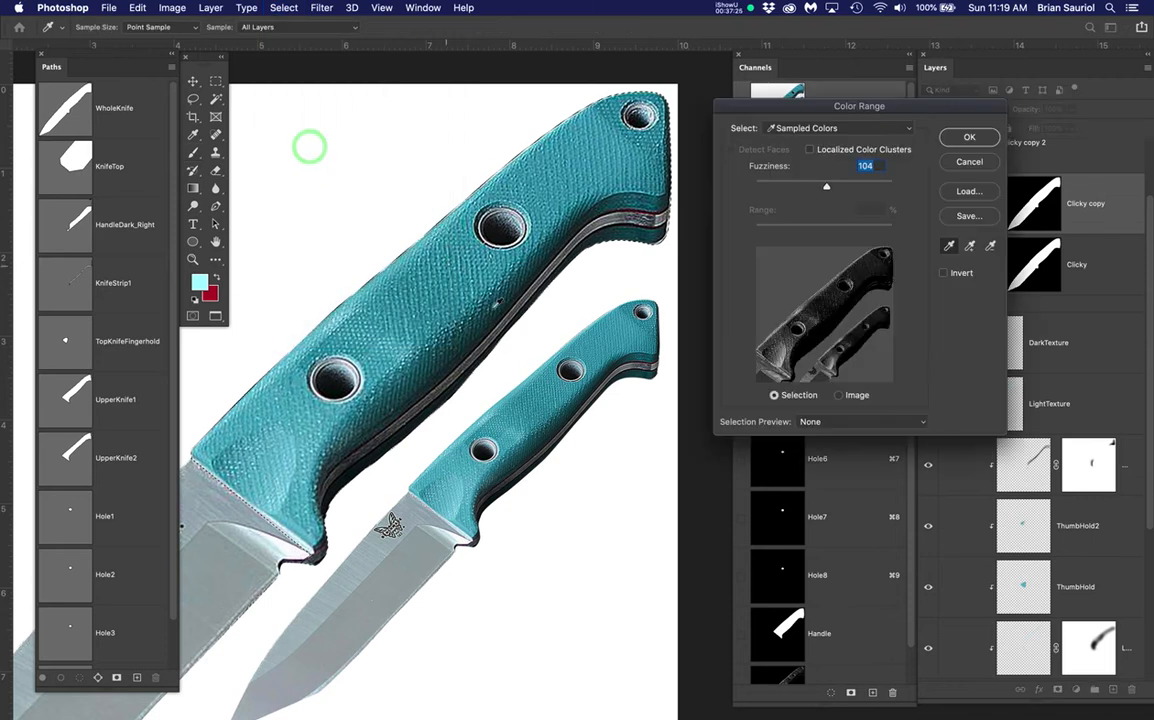
pyautogui.scroll(10, 432, 218)
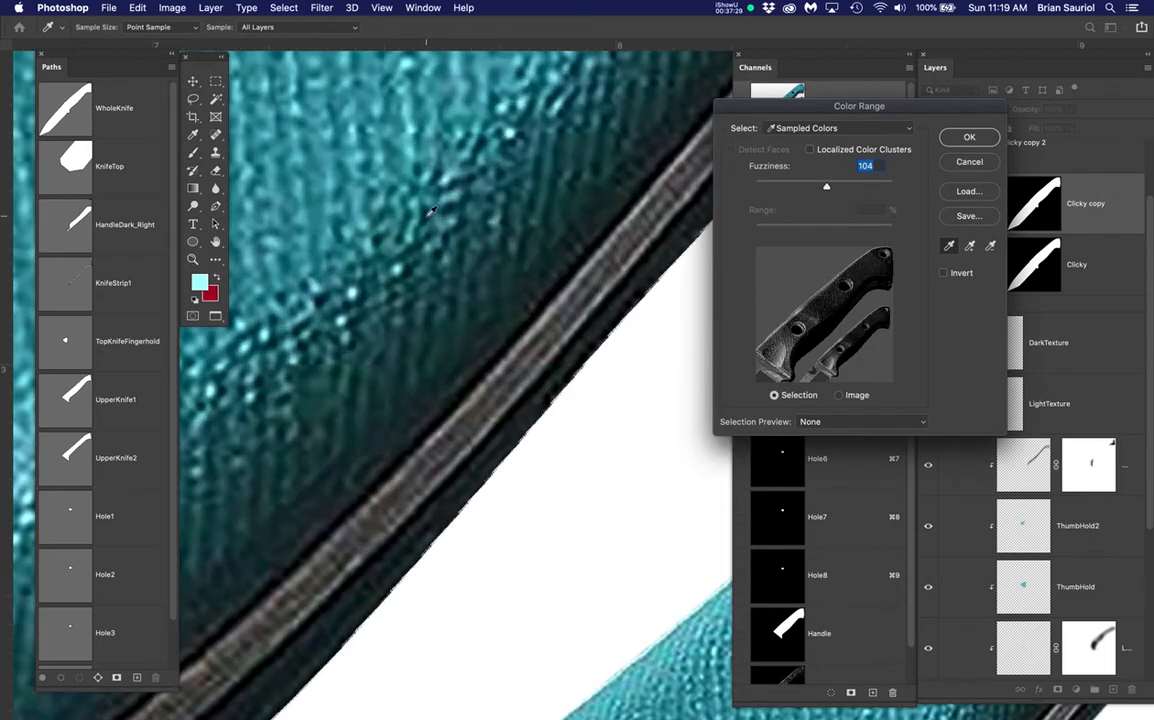
pyautogui.click(428, 214)
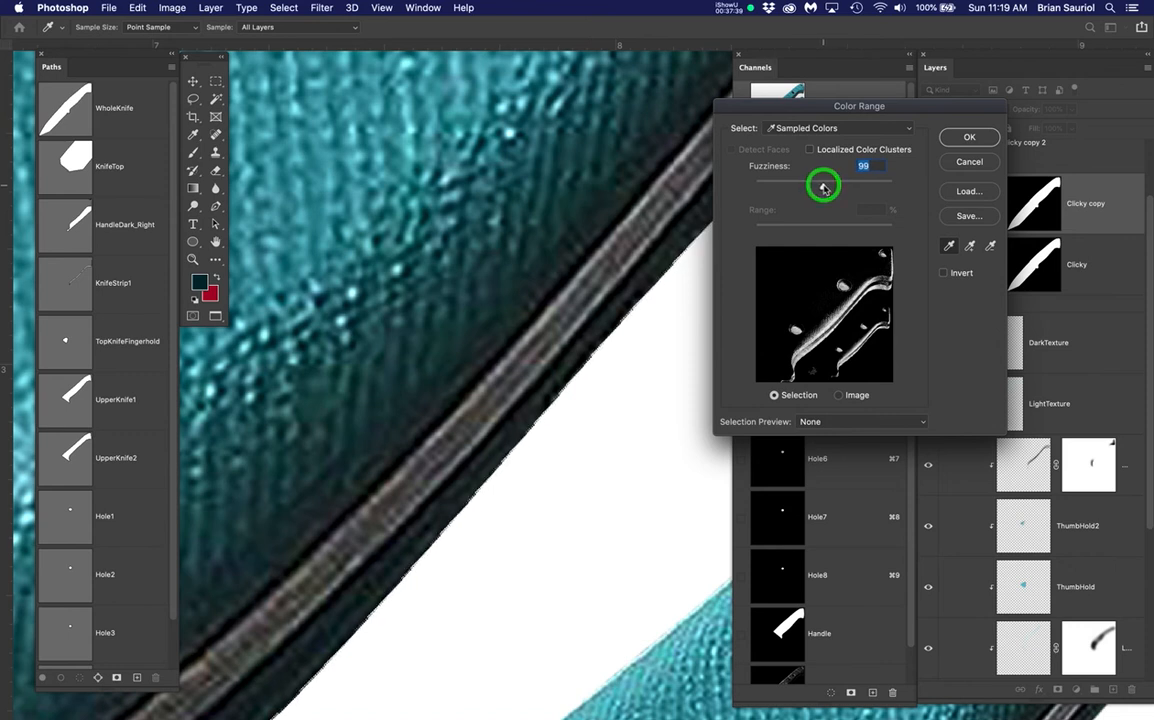
pyautogui.click(963, 143)
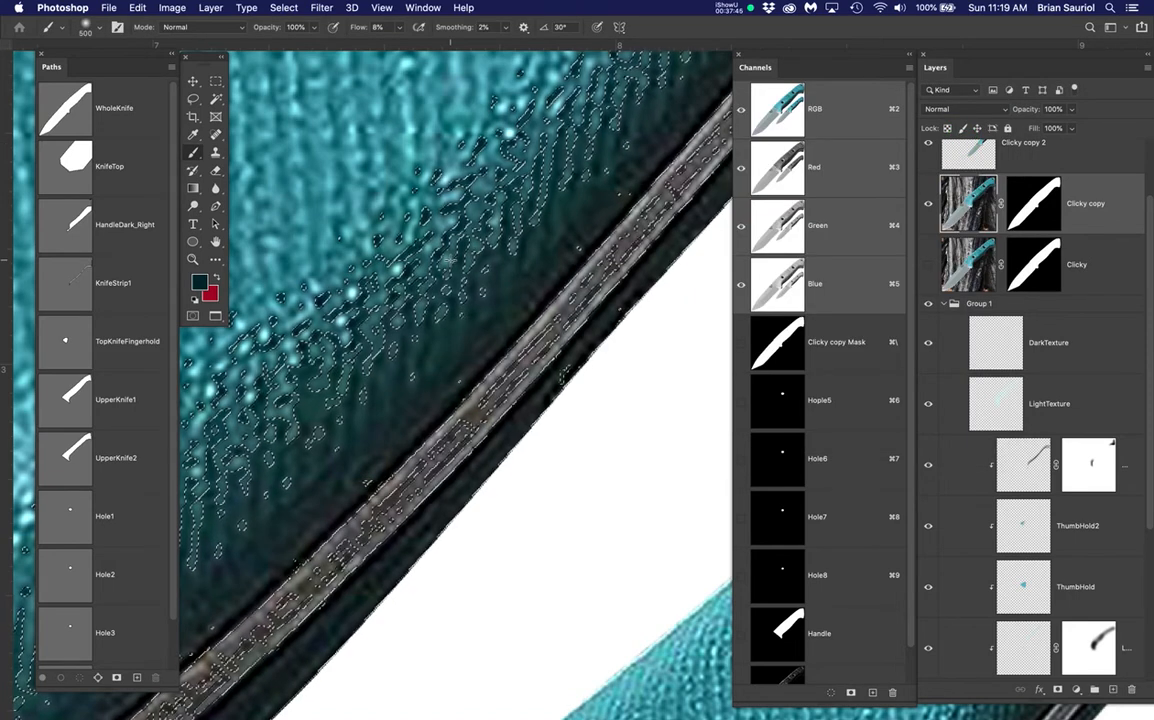
# Zoom and pan around the upper handle to inspect the dark-texture selection
pyautogui.scroll(-5, 450, 260)
pyautogui.scroll(-3, 485, 245)
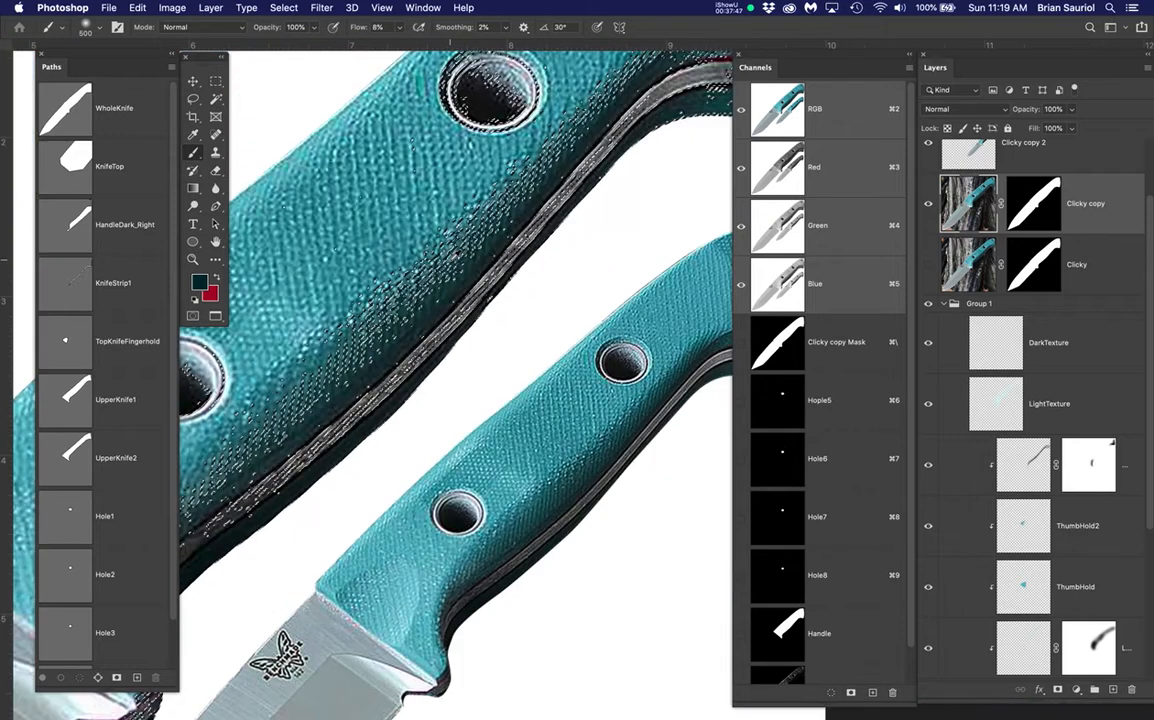
pyautogui.scroll(4, 341, 160)
pyautogui.scroll(2, 341, 160)
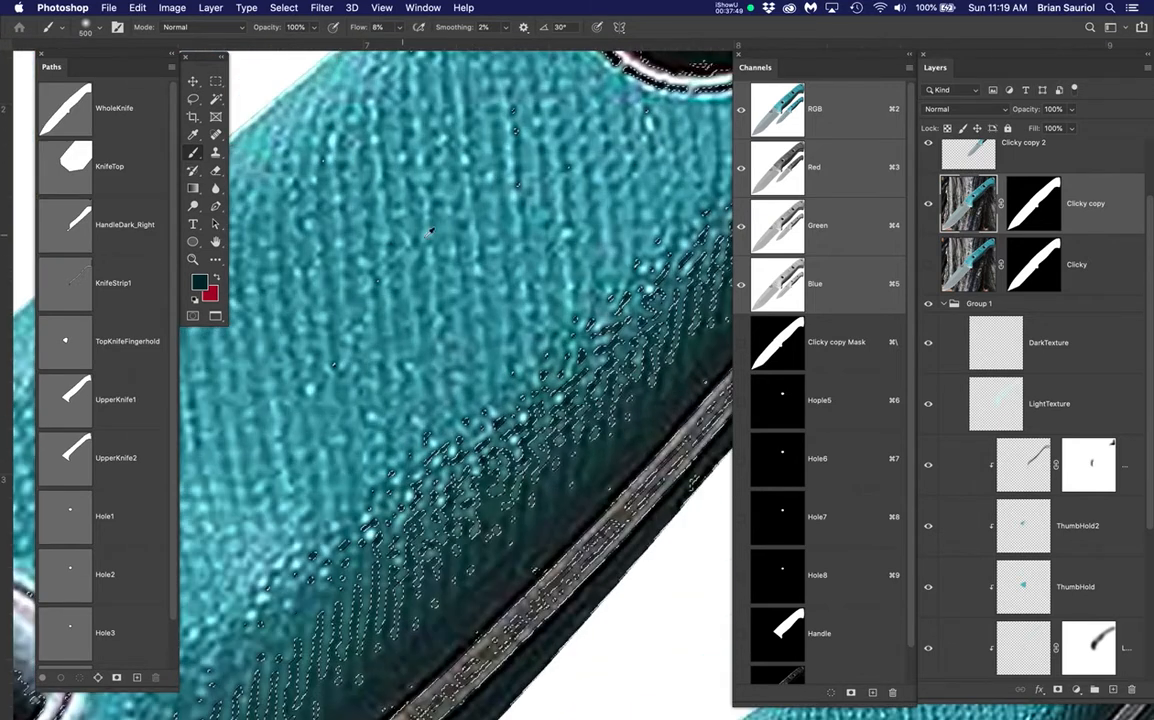
pyautogui.scroll(3, 497, 256)
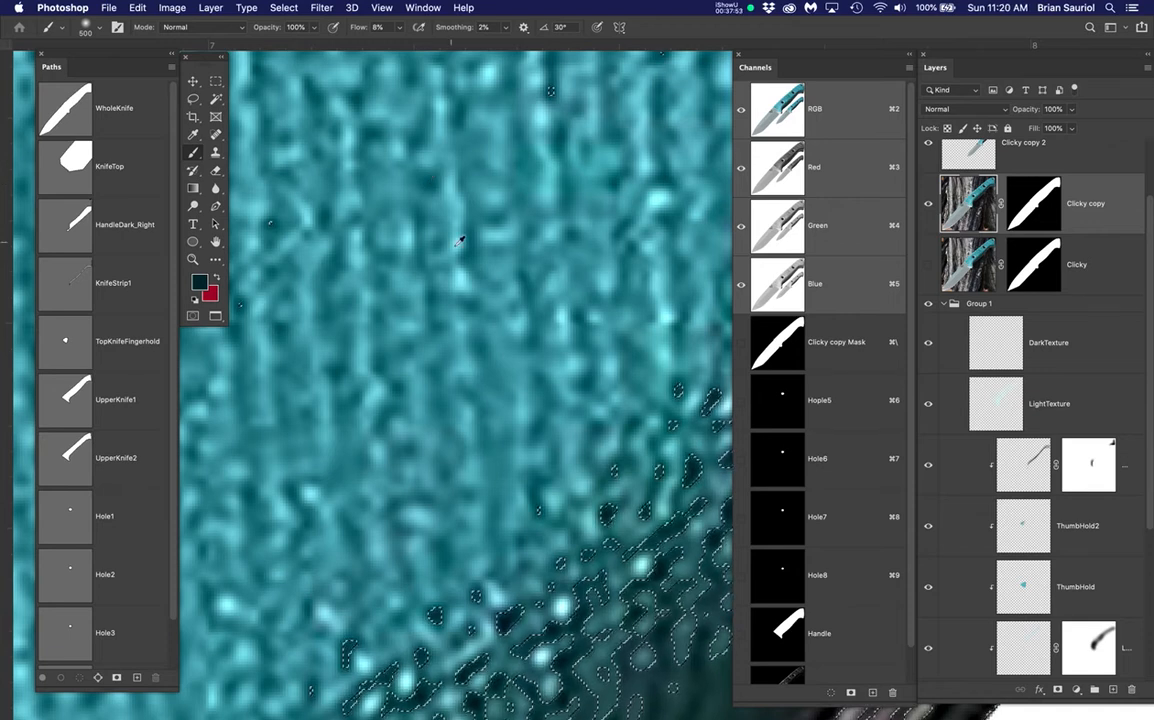
pyautogui.scroll(-5, 462, 238)
pyautogui.scroll(-3, 460, 240)
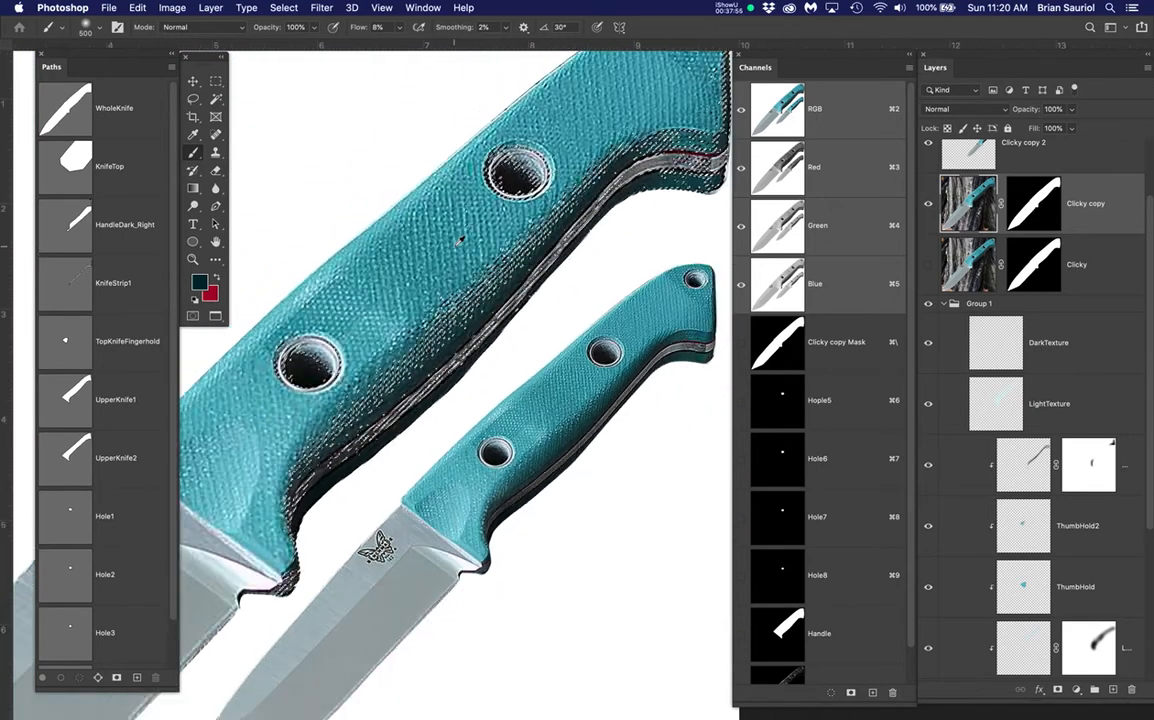
pyautogui.scroll(3, 460, 240)
pyautogui.moveTo(602, 286); pyautogui.dragTo(574, 337)
pyautogui.scroll(-1, 550, 300)
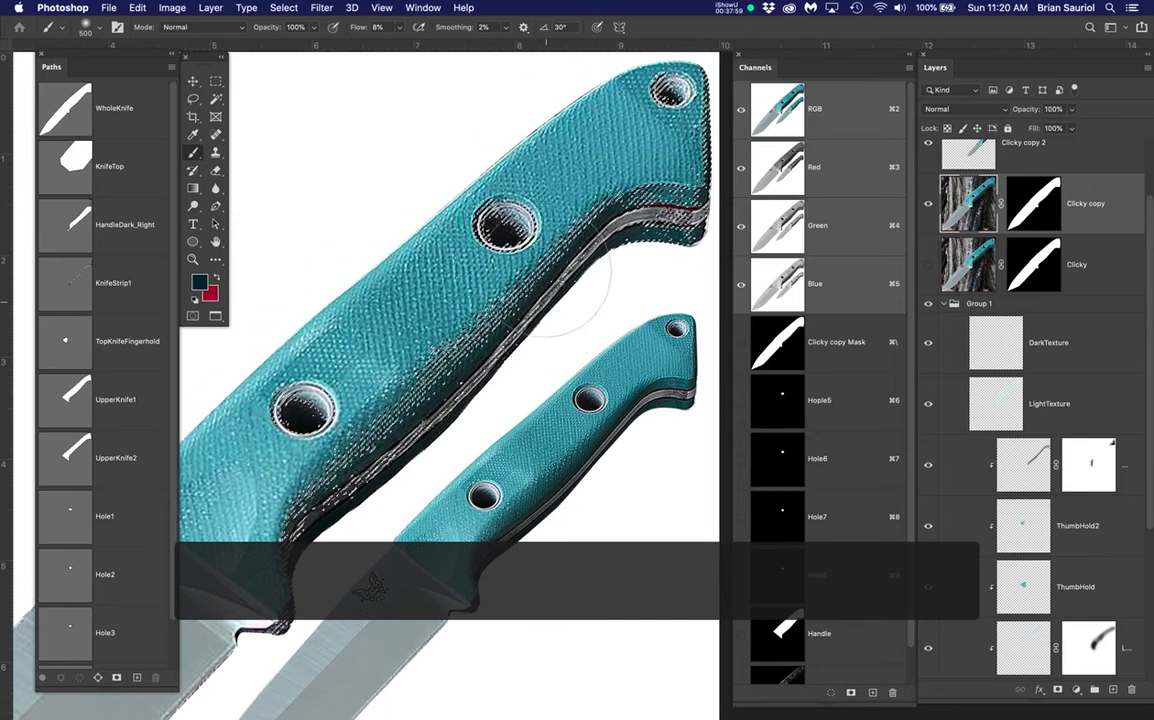
# Save the selection as a new channel named DarkTexture1
pyautogui.click(286, 8)
pyautogui.click(286, 8)
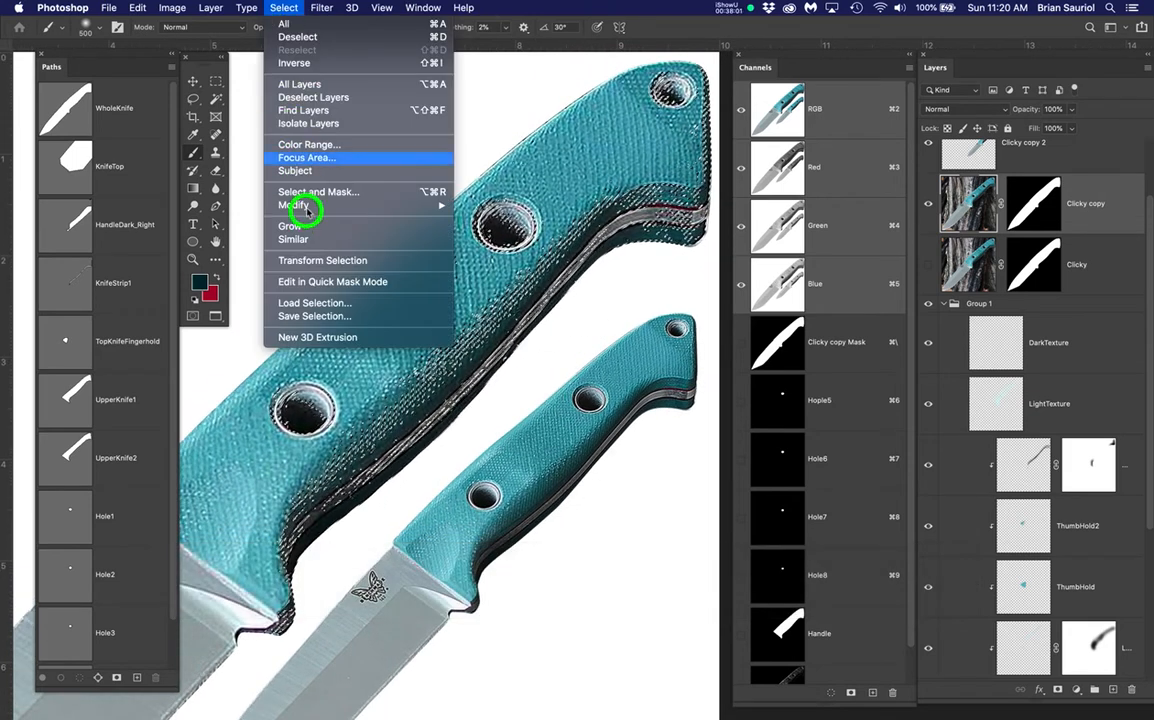
pyautogui.click(289, 316)
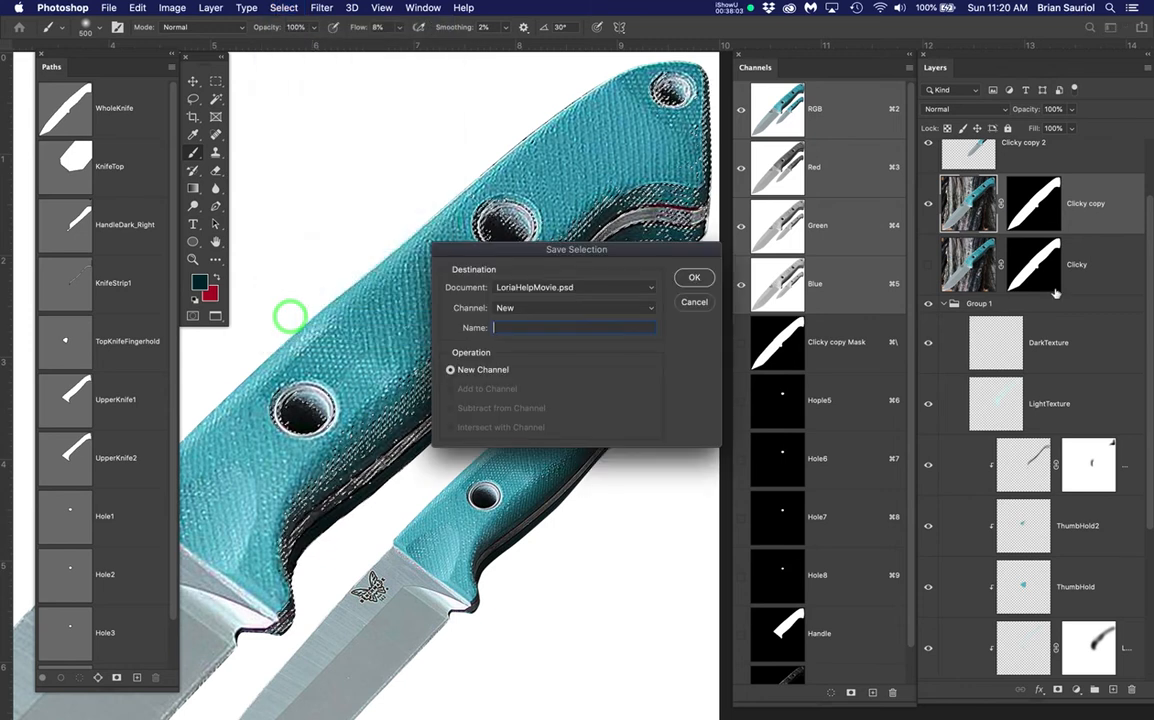
pyautogui.write('Dar')
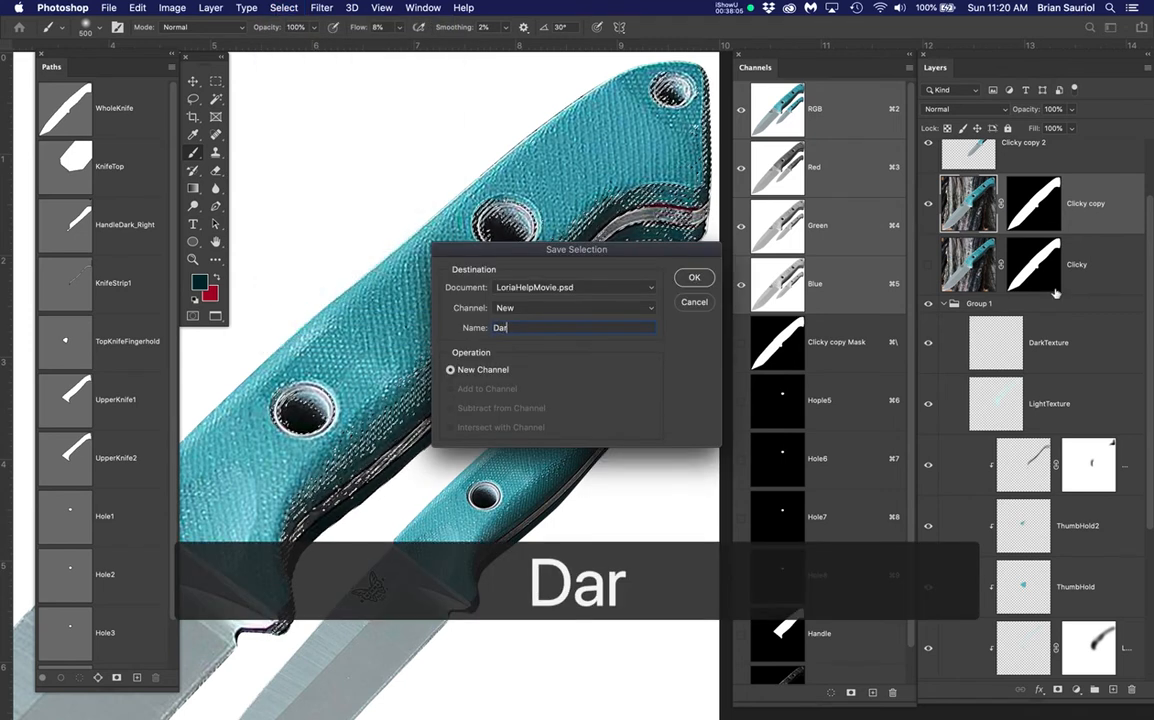
pyautogui.write('kTexture1')
pyautogui.press('Return')
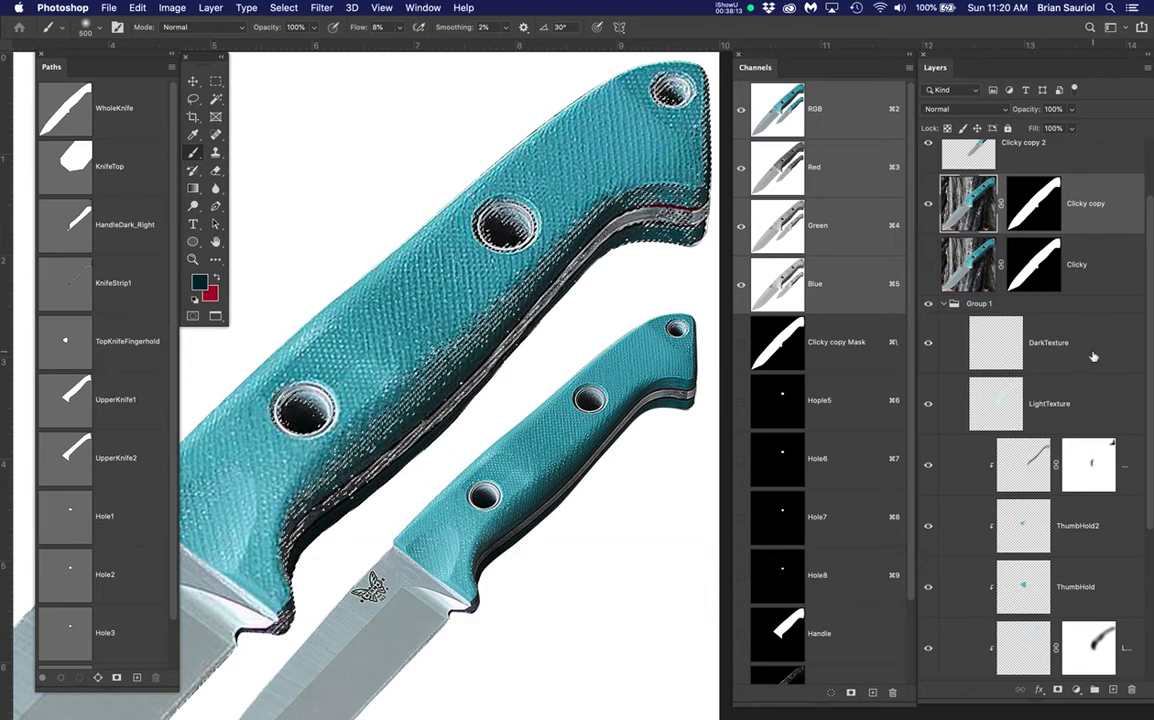
# On the DarkTexture layer, with Clicky copy and the selection edges hidden, paint dark texture along the large handle
pyautogui.click(1093, 352)
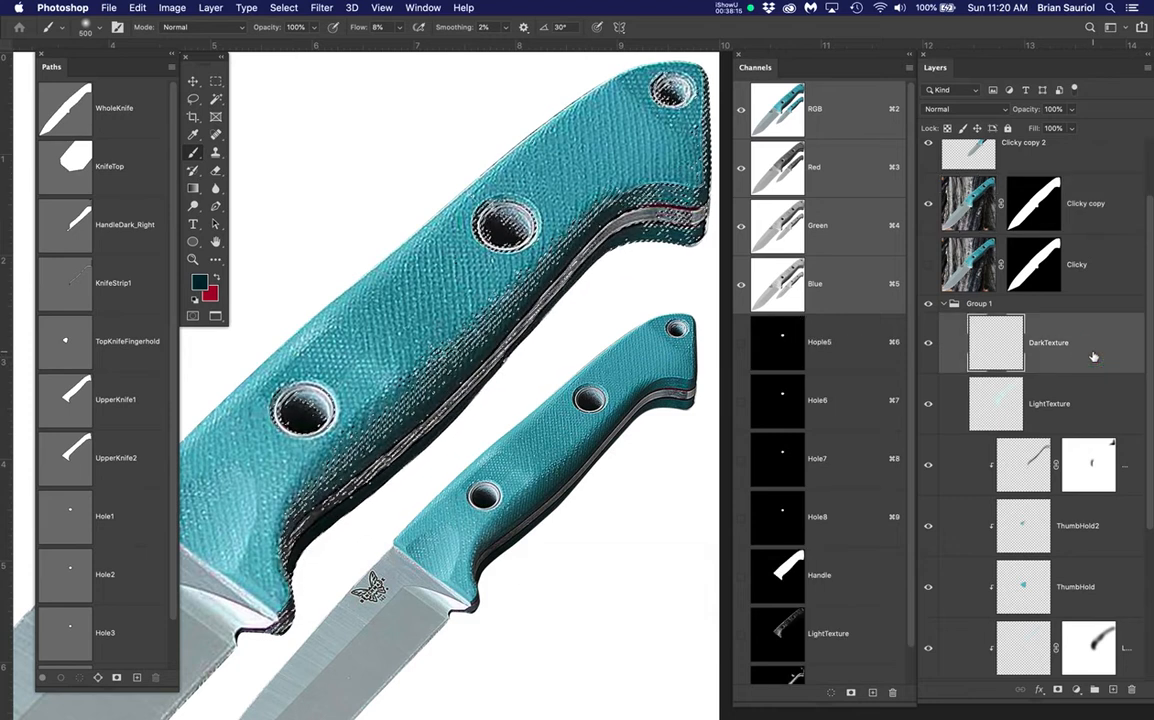
pyautogui.click(927, 204)
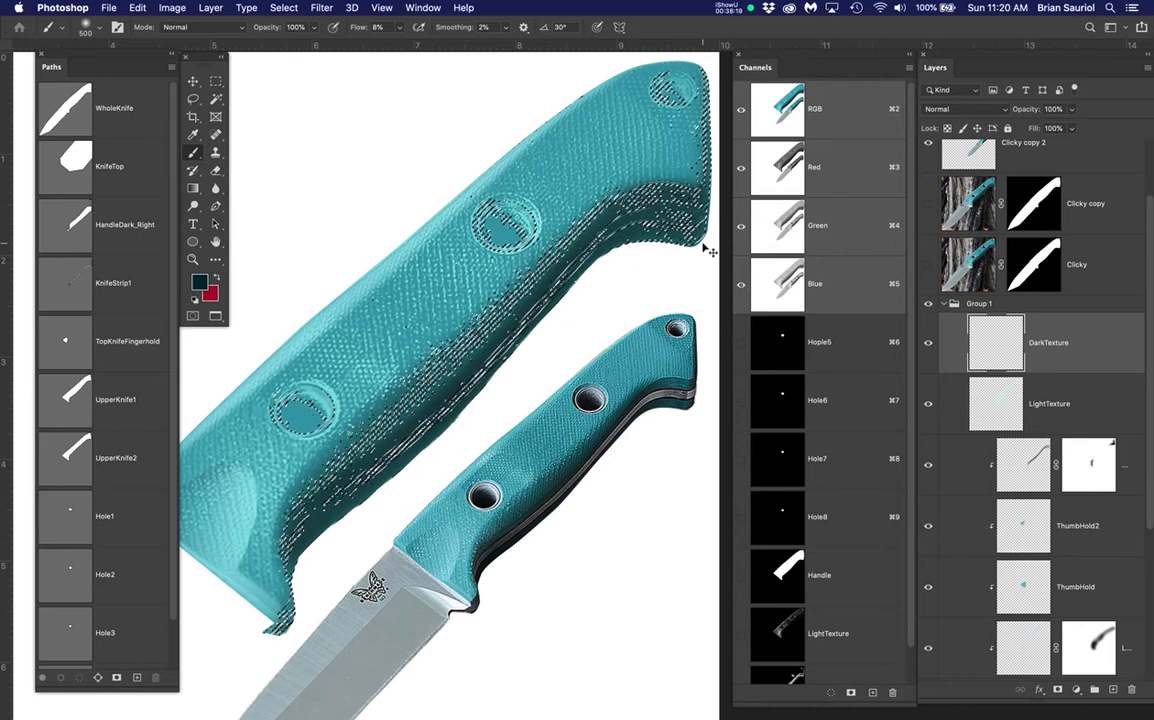
pyautogui.press('super+h')
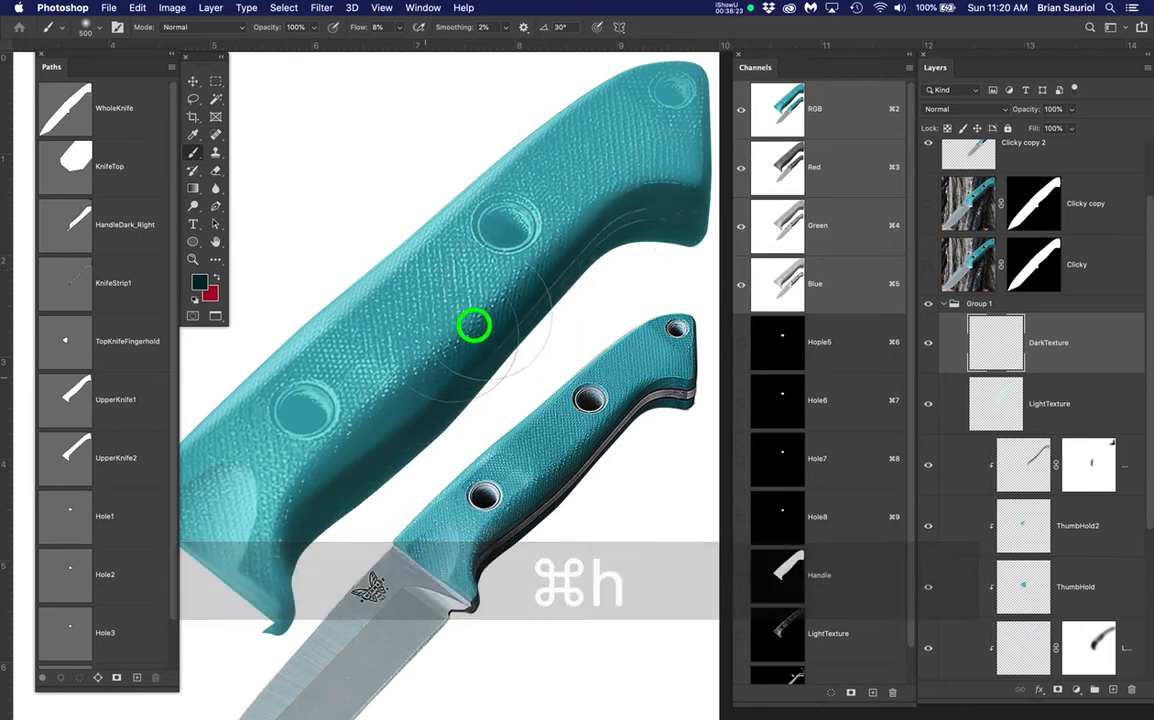
pyautogui.moveTo(313, 495)
pyautogui.mouseDown()
pyautogui.moveTo(224, 574)
pyautogui.moveTo(347, 500)
pyautogui.moveTo(493, 307)
pyautogui.moveTo(631, 207)
pyautogui.moveTo(657, 213)
pyautogui.moveTo(718, 141)
pyautogui.moveTo(725, 82)
pyautogui.moveTo(636, 192)
pyautogui.moveTo(695, 140)
pyautogui.moveTo(625, 212)
pyautogui.moveTo(605, 125)
pyautogui.moveTo(570, 270)
pyautogui.moveTo(510, 300)
pyautogui.moveTo(445, 378)
pyautogui.moveTo(280, 482)
pyautogui.moveTo(265, 530)
pyautogui.moveTo(278, 597)
pyautogui.mouseUp()
pyautogui.scroll(3, 475, 308)
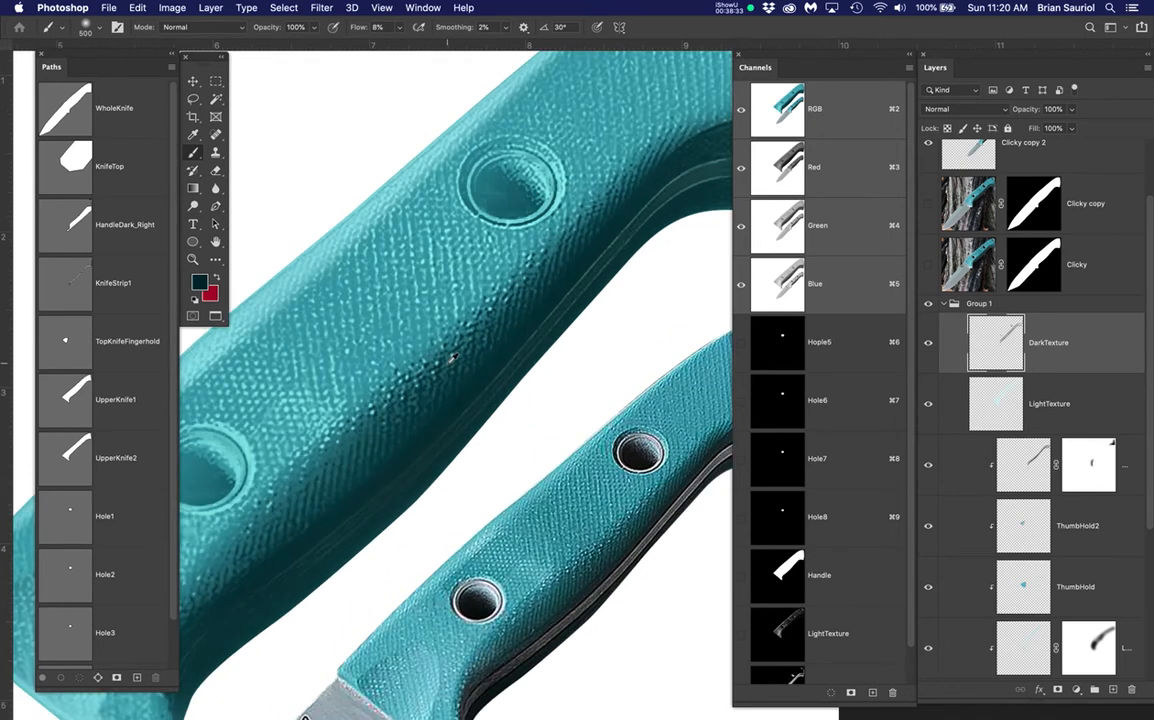
pyautogui.scroll(2, 548, 498)
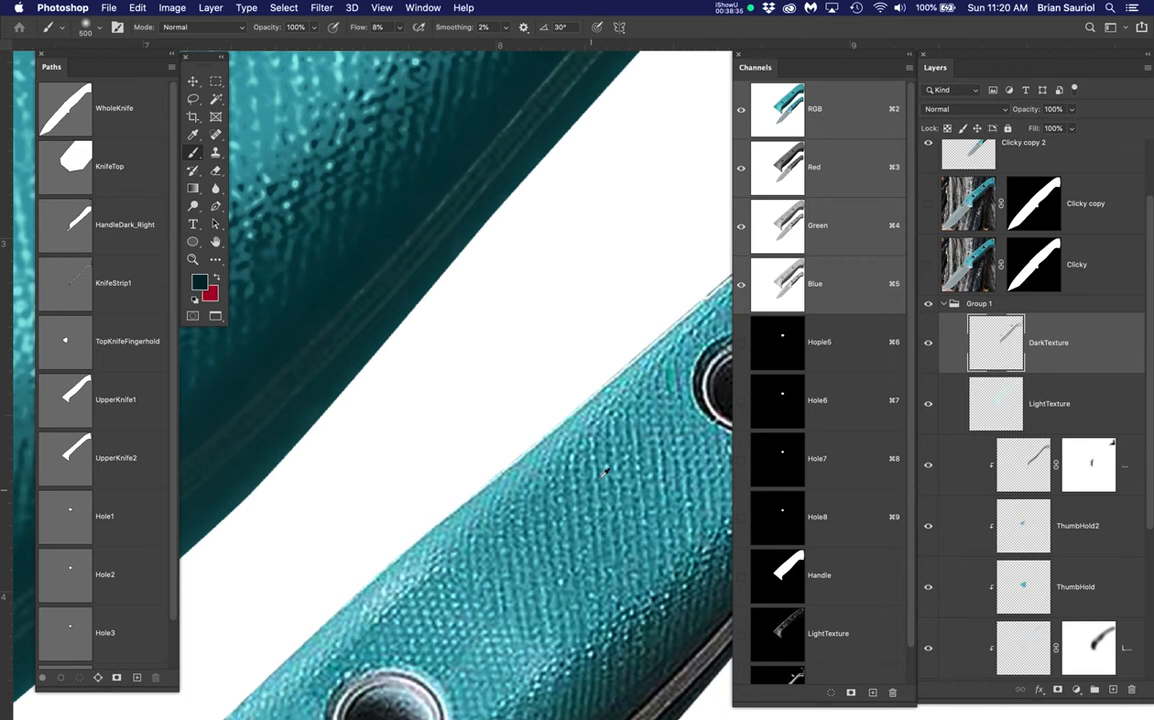
pyautogui.scroll(3, 605, 472)
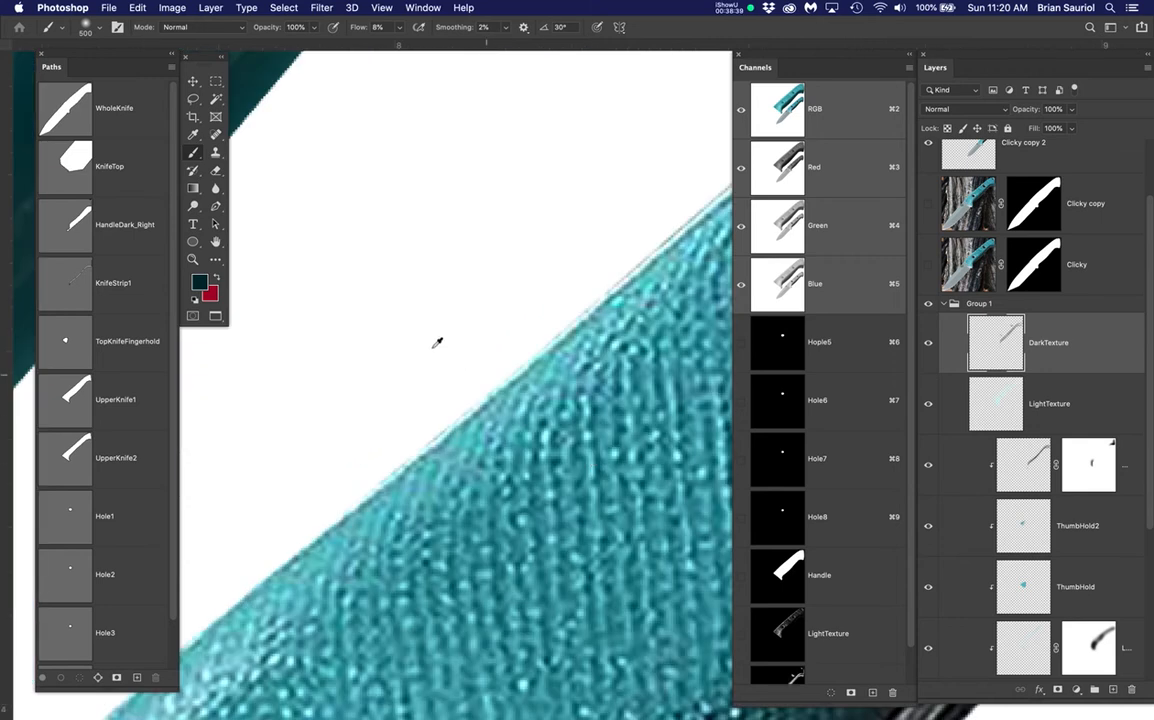
pyautogui.scroll(-5, 433, 339)
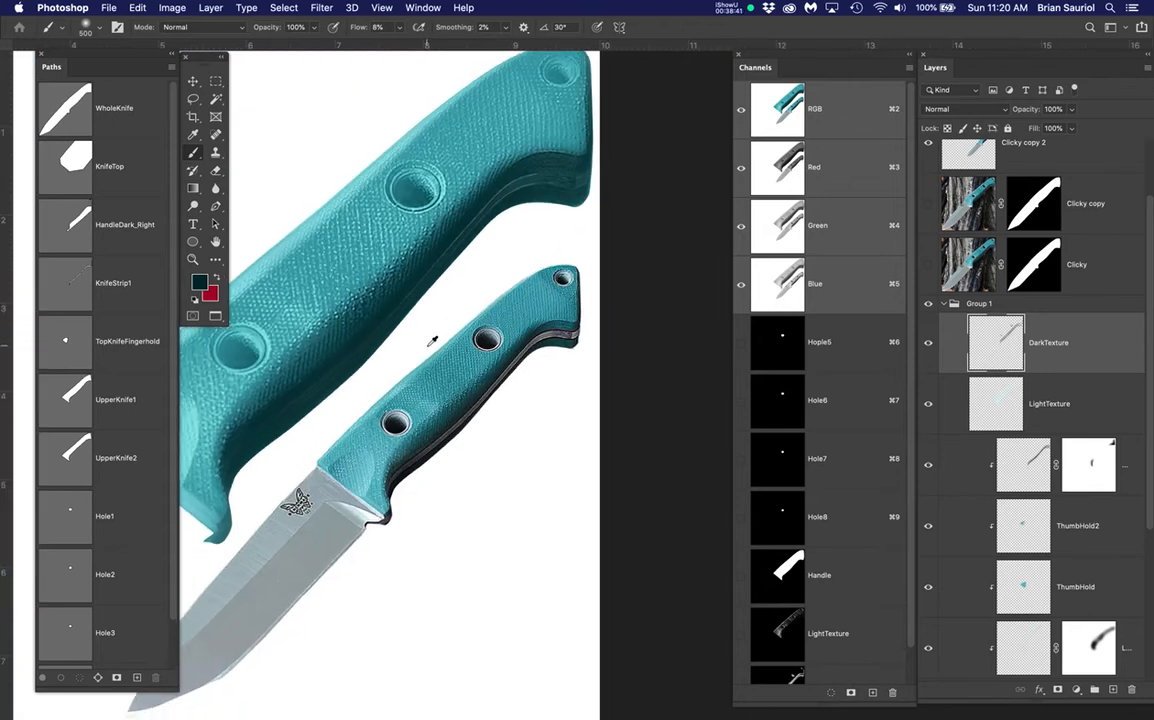
pyautogui.scroll(4, 326, 232)
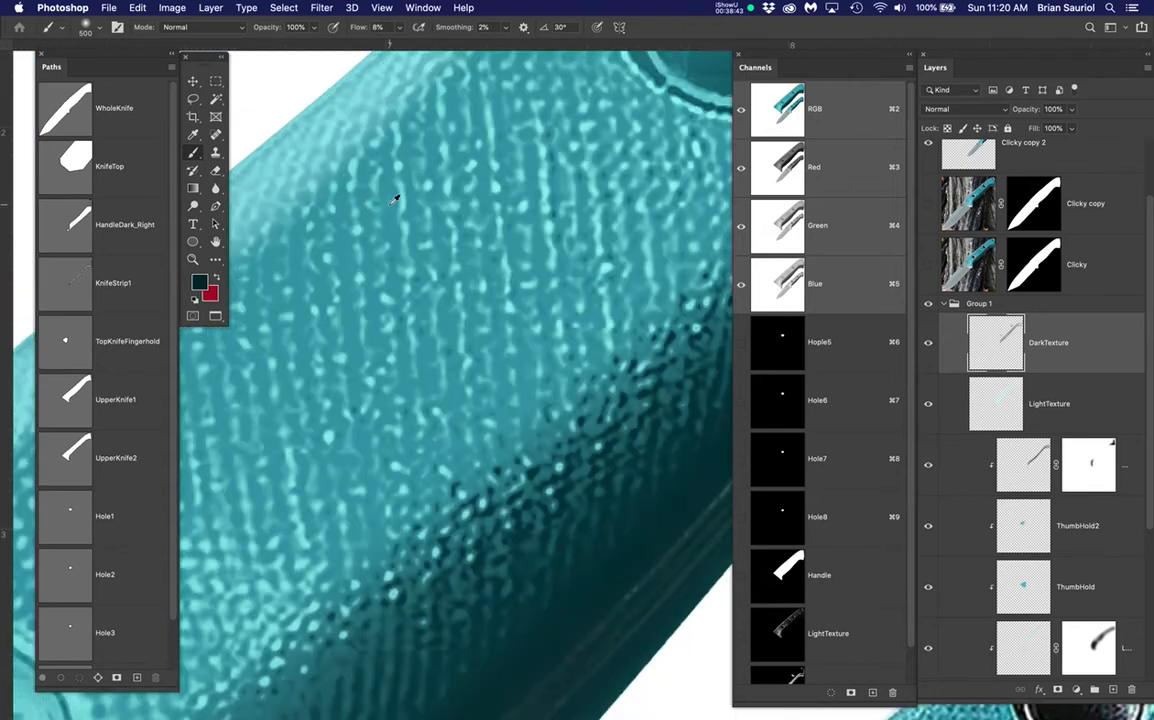
# Paint more dark texture across the handle with the brush enlarged to 800
pyautogui.moveTo(396, 219)
pyautogui.mouseDown()
pyautogui.moveTo(409, 227)
pyautogui.moveTo(426, 212)
pyautogui.mouseUp()
pyautogui.scroll(-5, 457, 234)
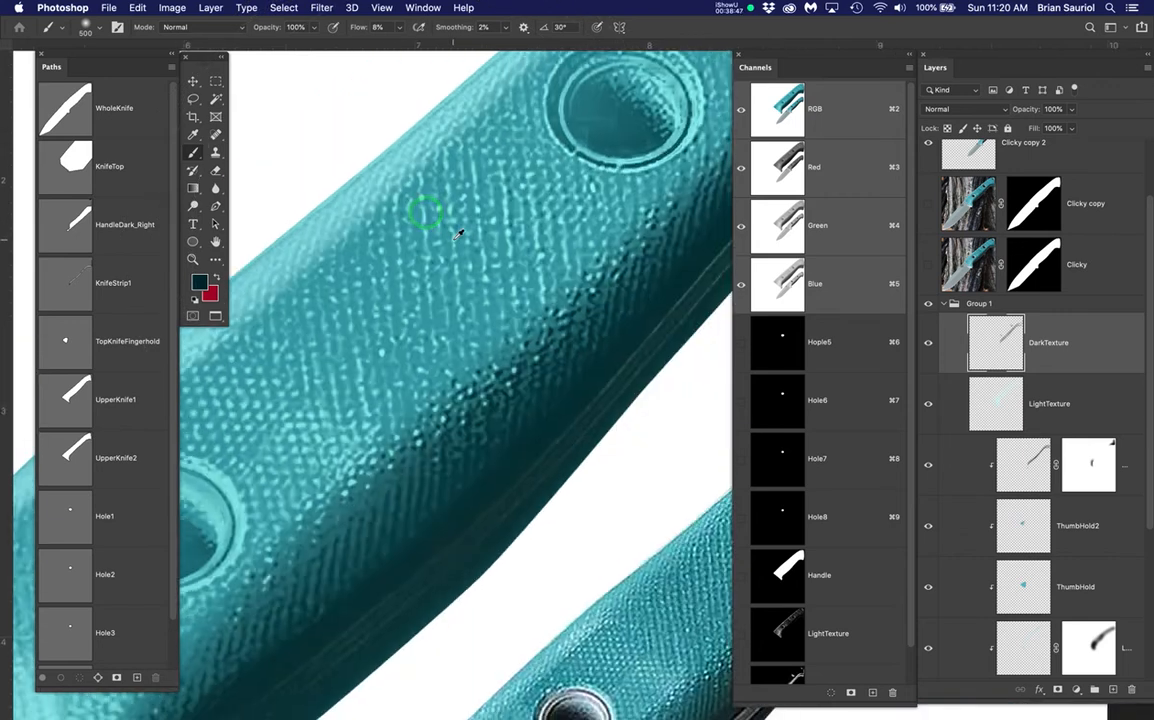
pyautogui.scroll(-2, 511, 329)
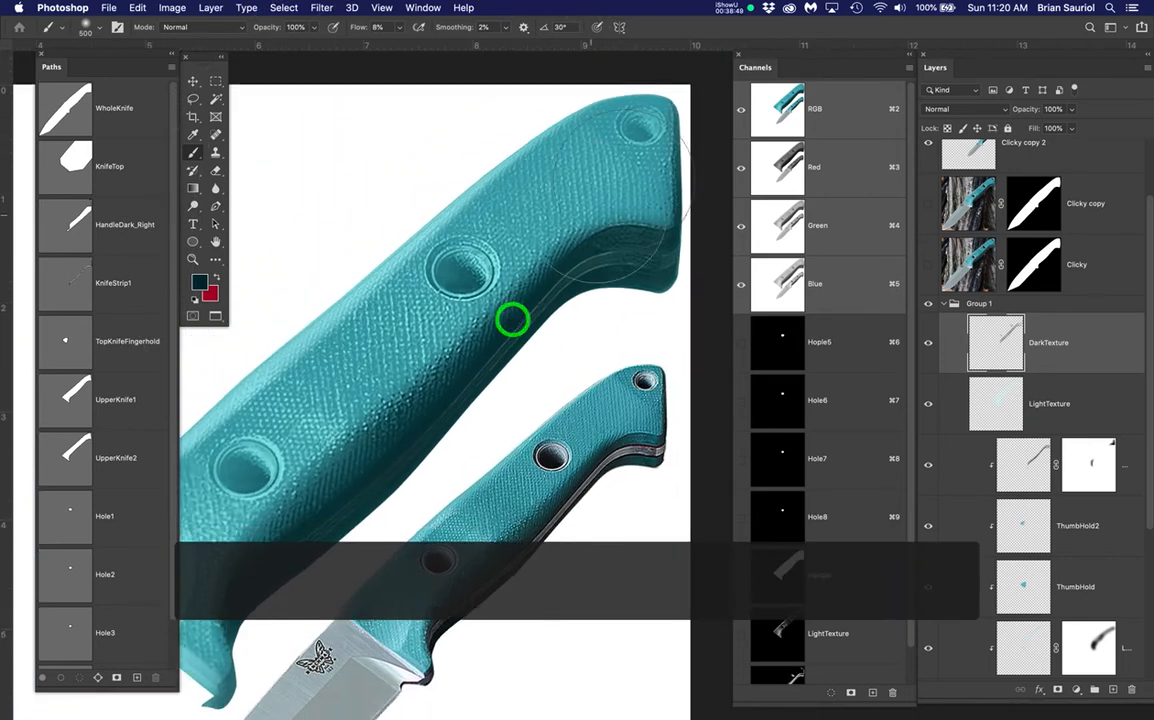
pyautogui.press(']')
pyautogui.press(']')
pyautogui.press(']')
pyautogui.moveTo(554, 142)
pyautogui.mouseDown()
pyautogui.moveTo(589, 160)
pyautogui.moveTo(482, 265)
pyautogui.moveTo(411, 289)
pyautogui.mouseUp()
pyautogui.scroll(-1, 410, 291)
pyautogui.moveTo(355, 363)
pyautogui.mouseDown()
pyautogui.moveTo(460, 359)
pyautogui.moveTo(522, 299)
pyautogui.mouseUp()
pyautogui.press('space')
pyautogui.moveTo(419, 250)
pyautogui.mouseDown()
pyautogui.moveTo(325, 363)
pyautogui.moveTo(263, 404)
pyautogui.moveTo(386, 268)
pyautogui.mouseUp()
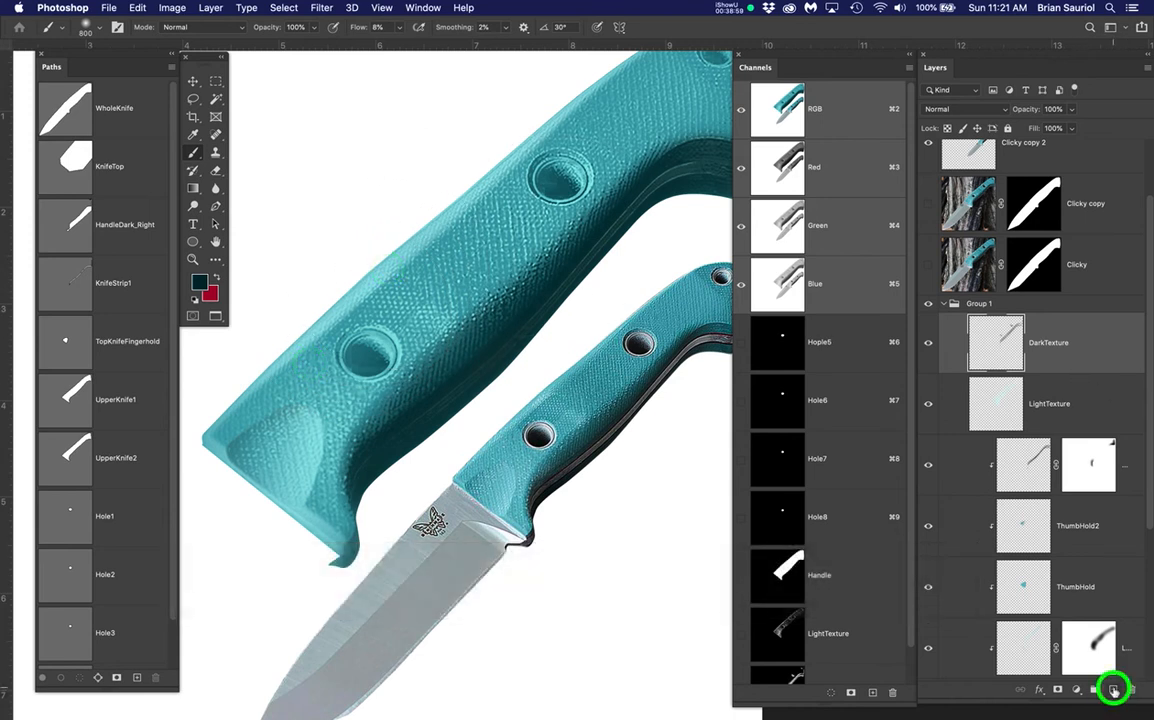
# Create a new layer named DarkTexture2 above DarkTexture and show Clicky copy again
pyautogui.click(1113, 689)
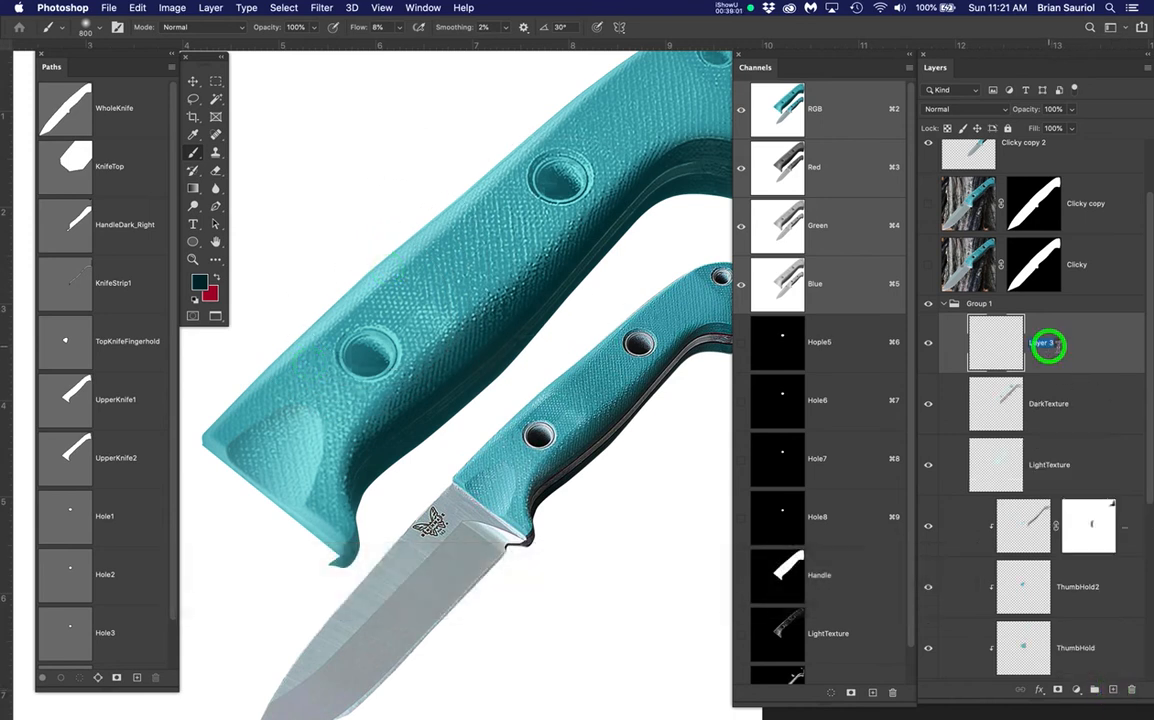
pyautogui.write('Dar')
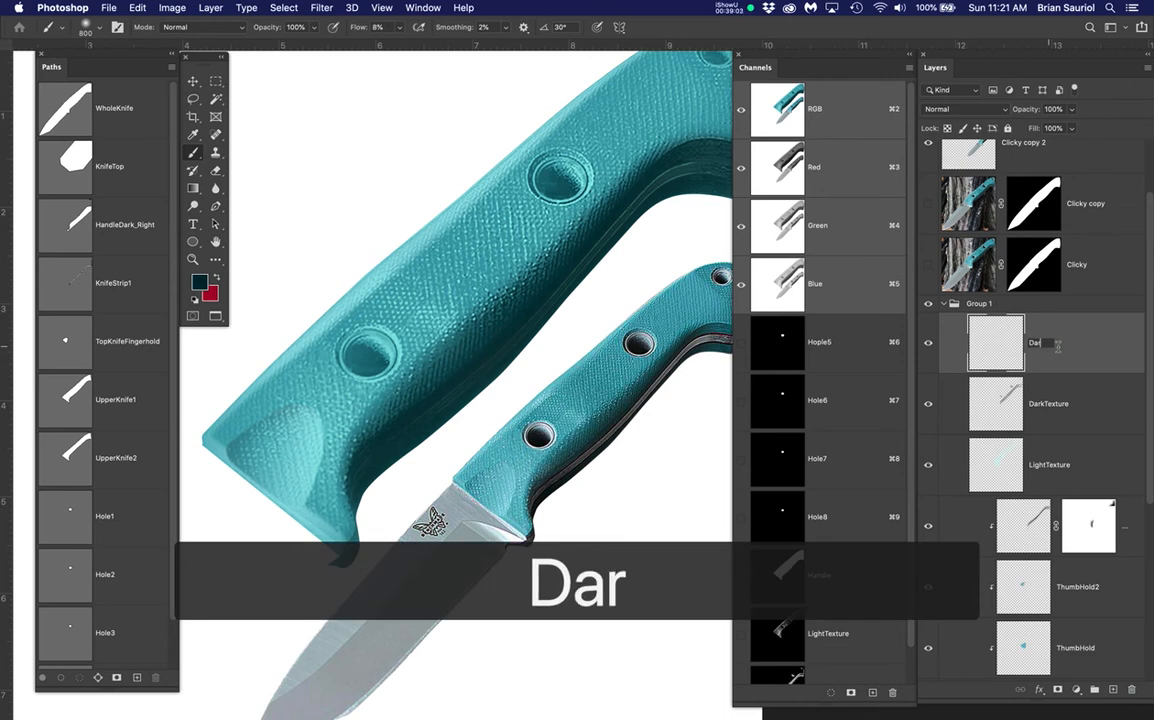
pyautogui.write('kTexture2')
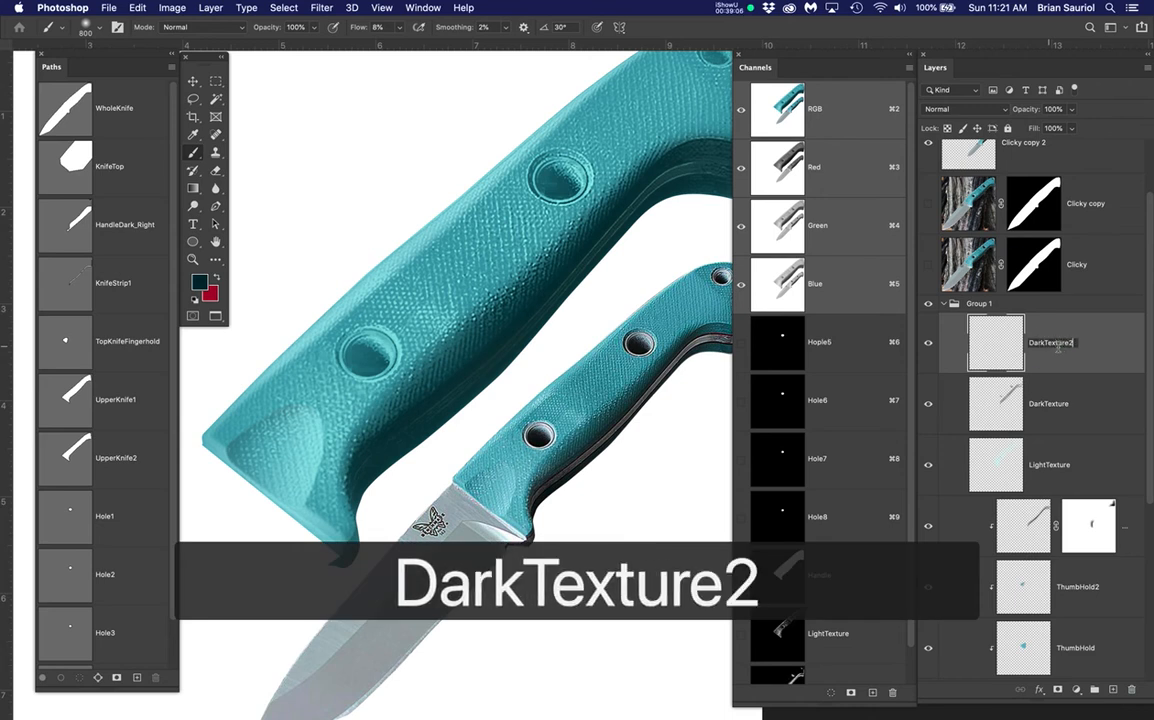
pyautogui.press('Return')
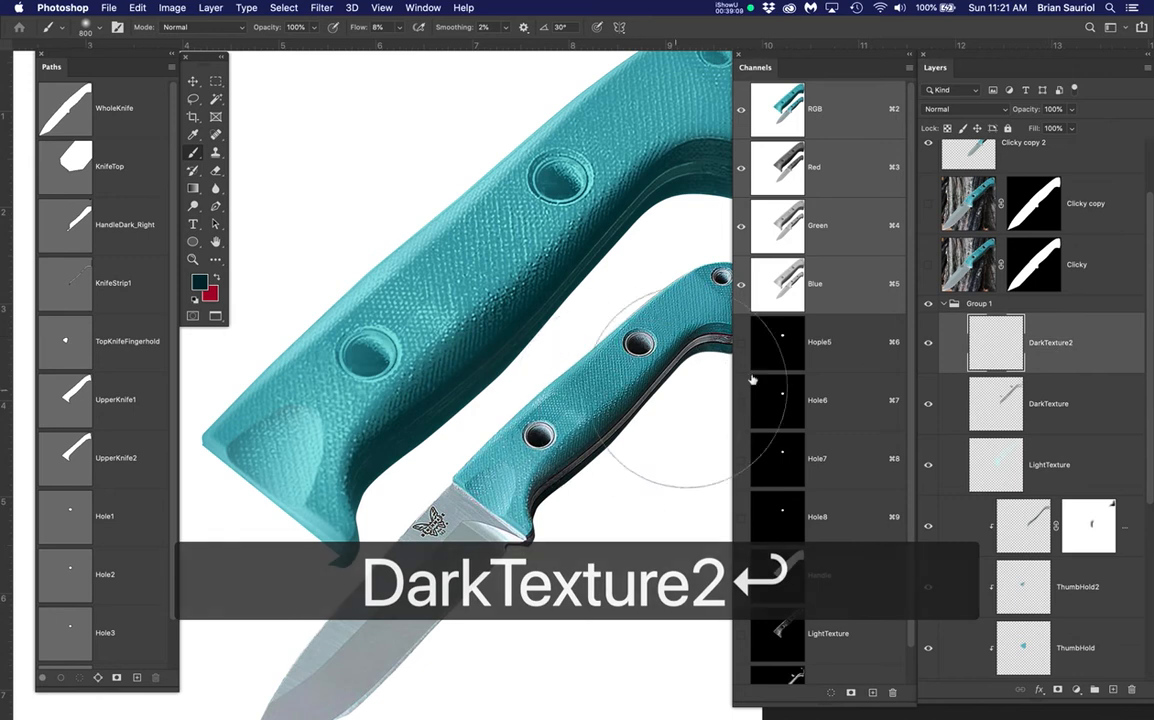
pyautogui.click(926, 203)
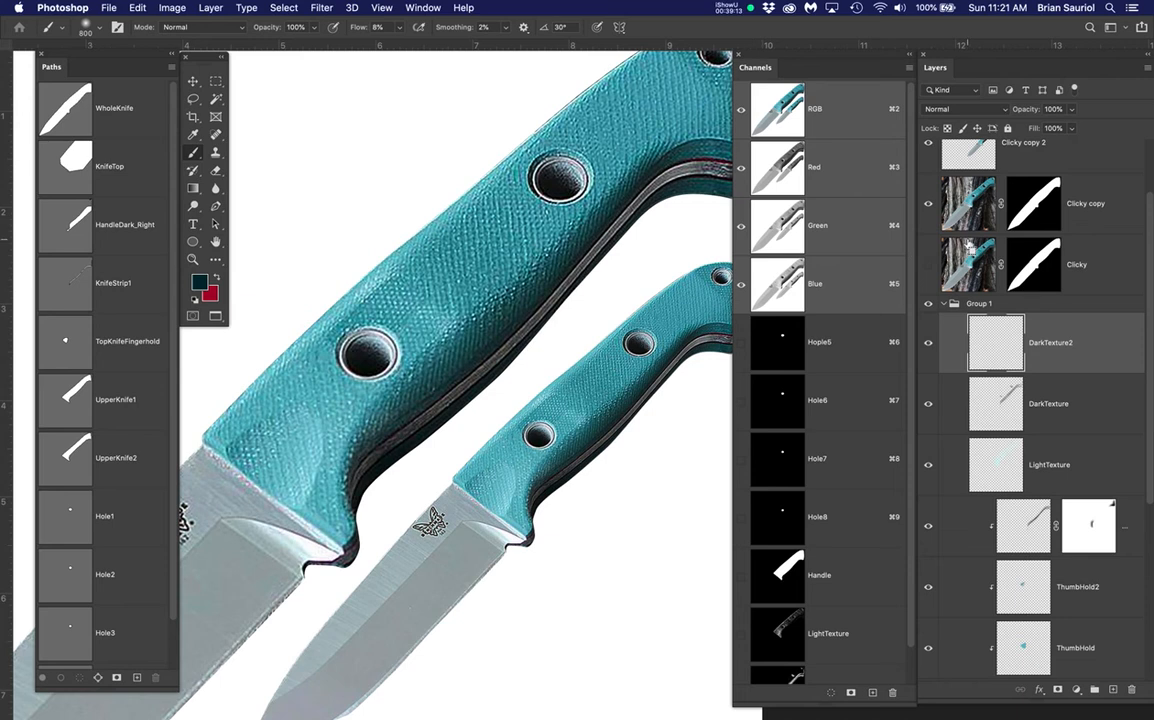
# Deselect, load the Handle channel as a selection, and pan to show both knife handles
pyautogui.press('super+d')
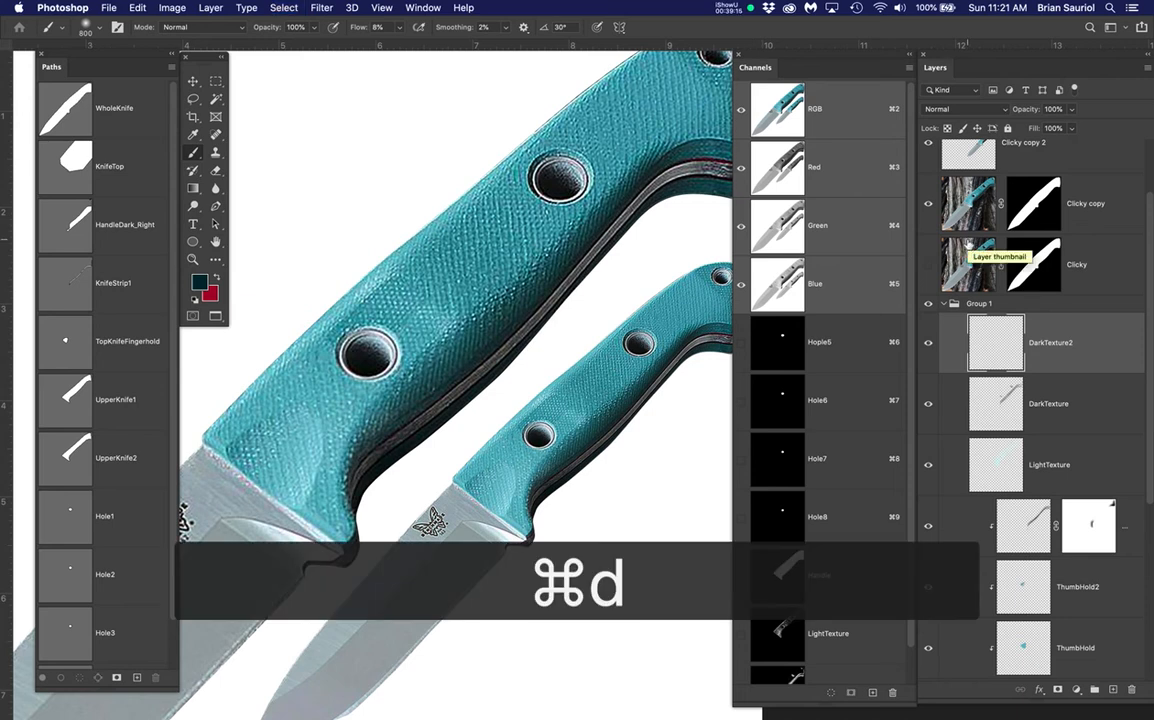
pyautogui.scroll(-2, 777, 560)
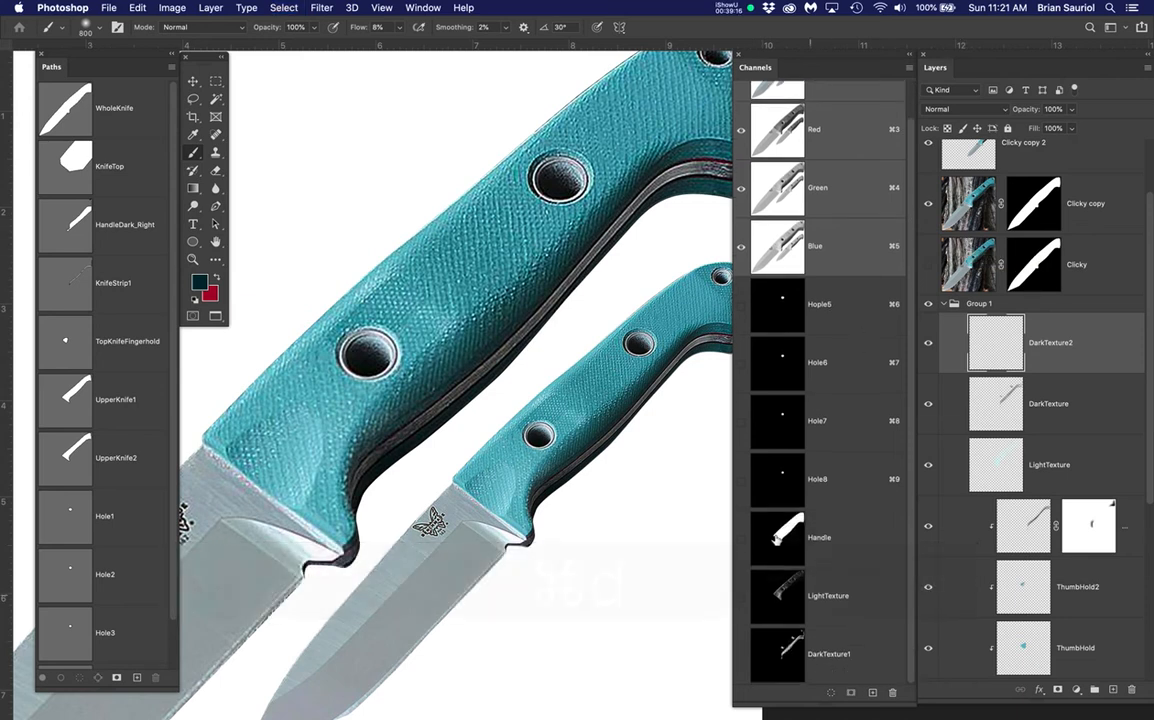
pyautogui.keyDown('super'); pyautogui.click(781, 538); pyautogui.keyUp('super')
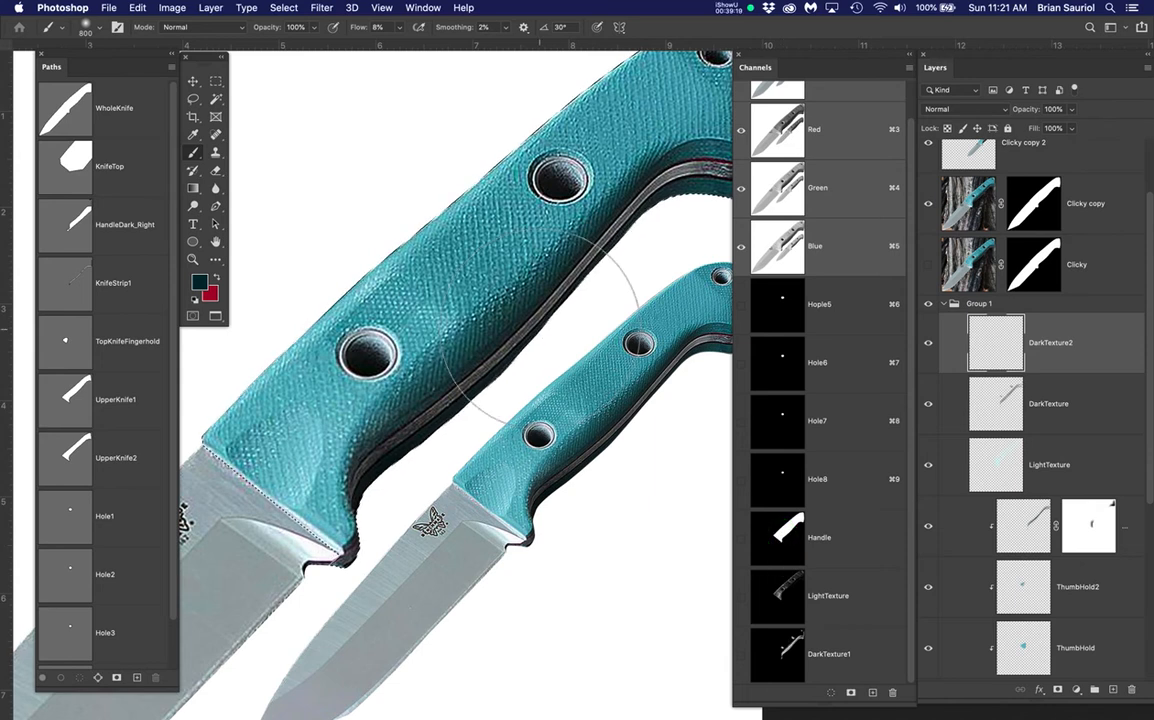
pyautogui.scroll(-3, 545, 322)
pyautogui.press('space')
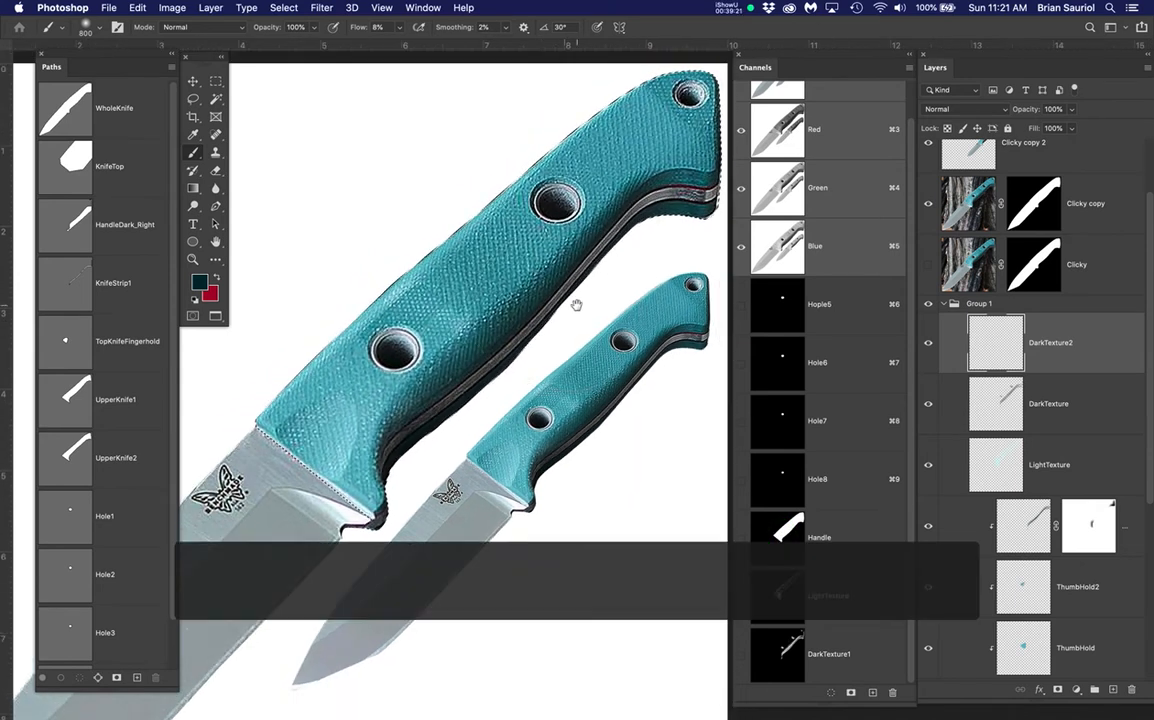
pyautogui.moveTo(576, 304); pyautogui.dragTo(545, 347)
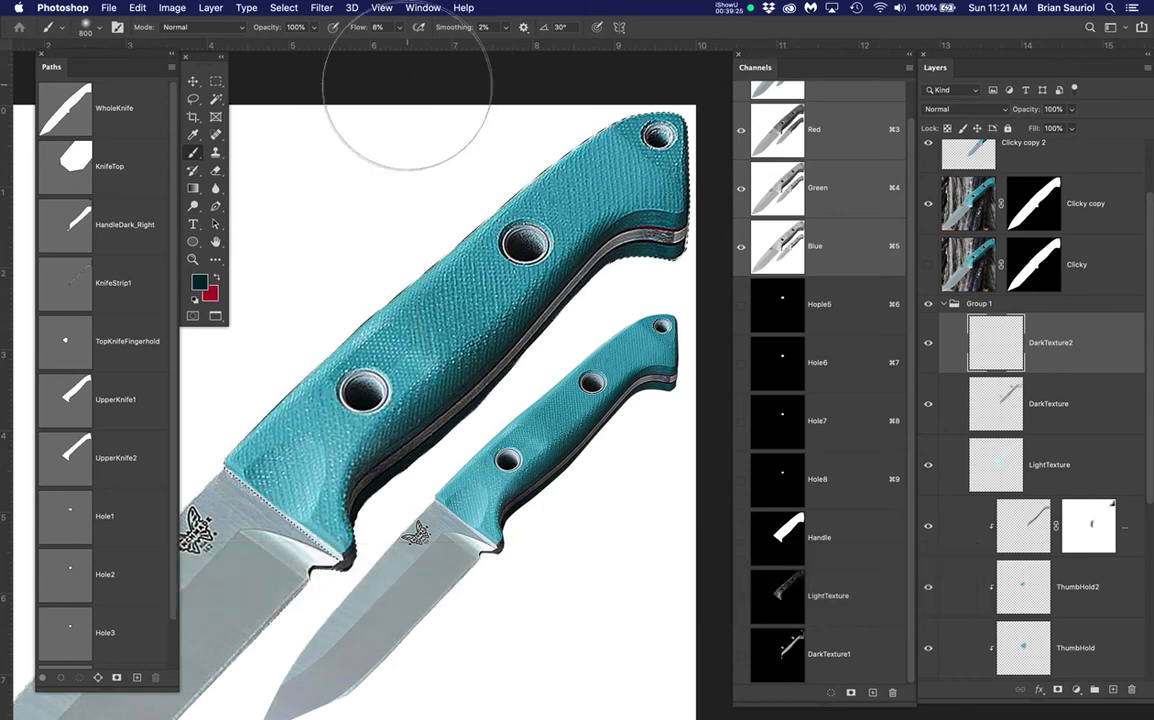
# Color Range-select the teal handle texture at fuzziness 99, then return to the Brush
pyautogui.click(281, 8)
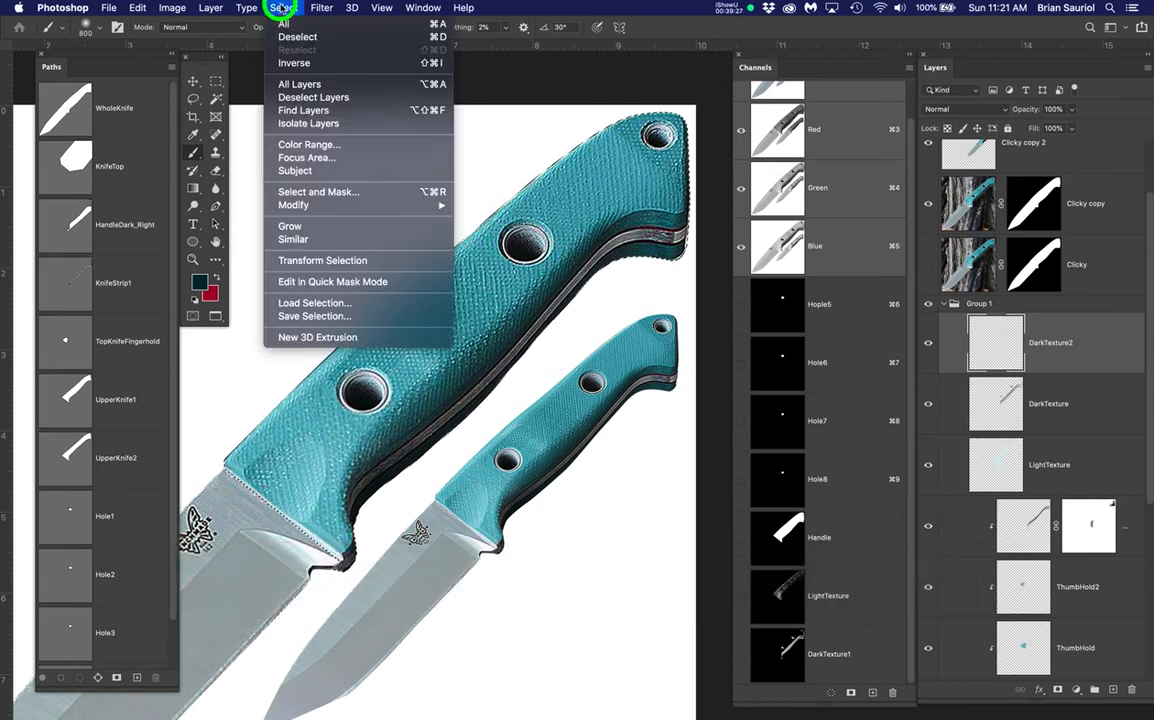
pyautogui.click(313, 145)
pyautogui.scroll(6, 450, 290)
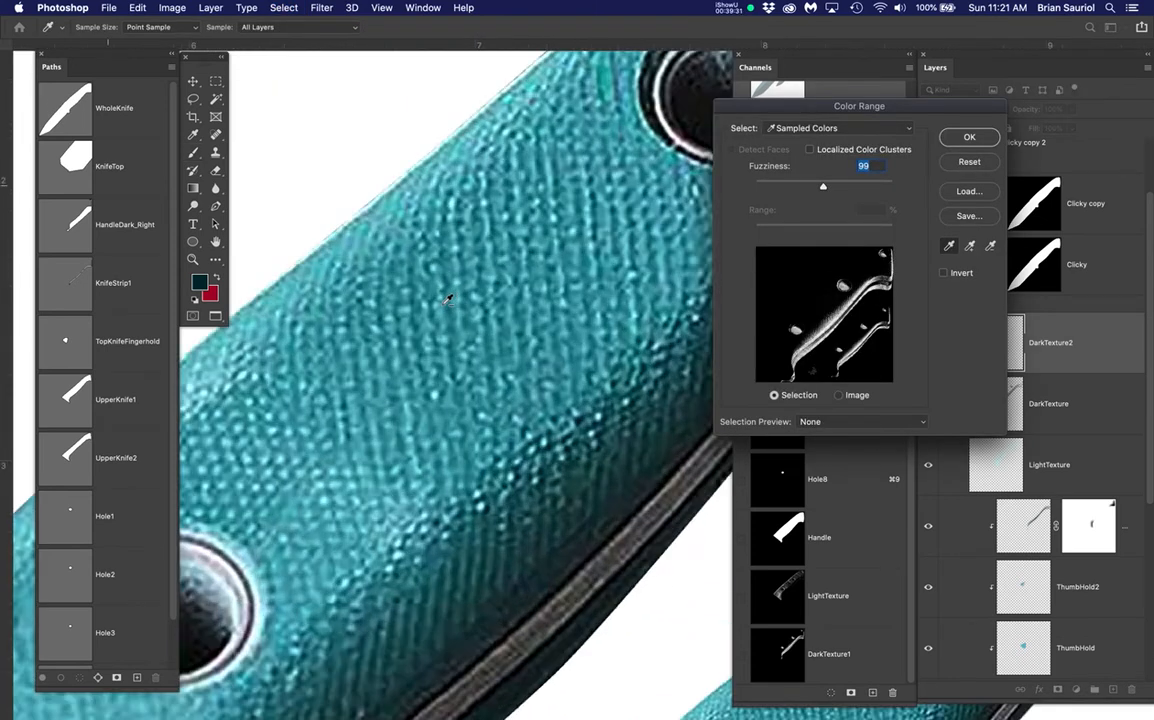
pyautogui.scroll(4, 450, 288)
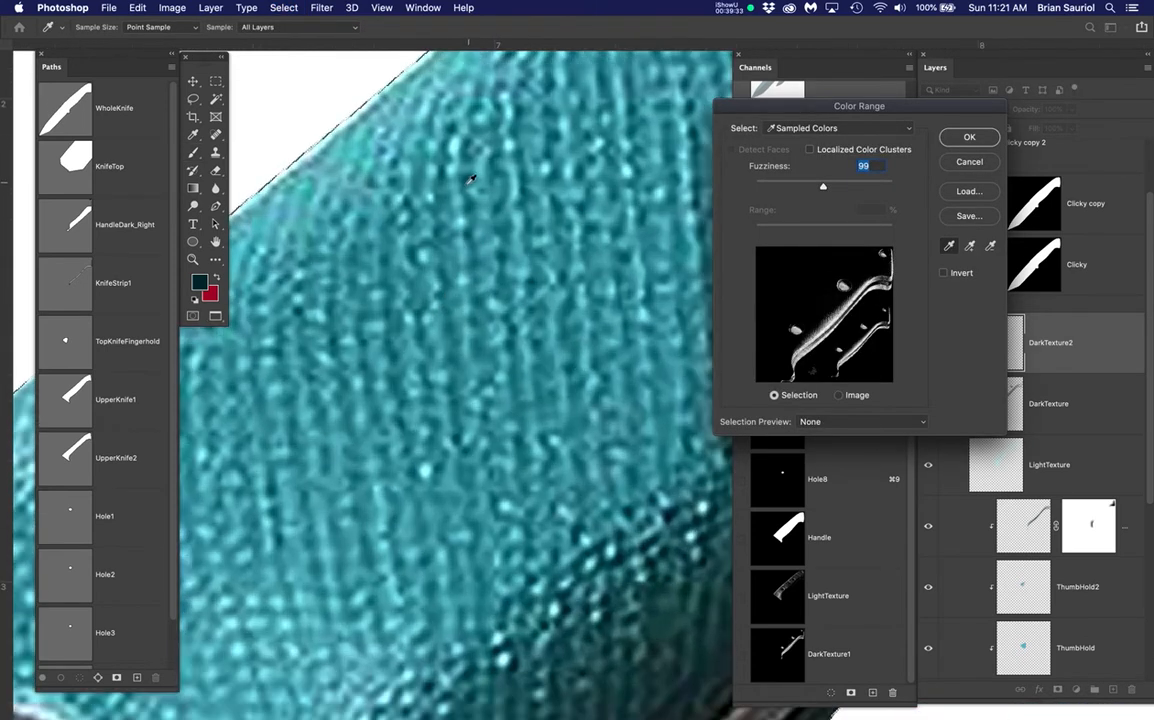
pyautogui.click(466, 206)
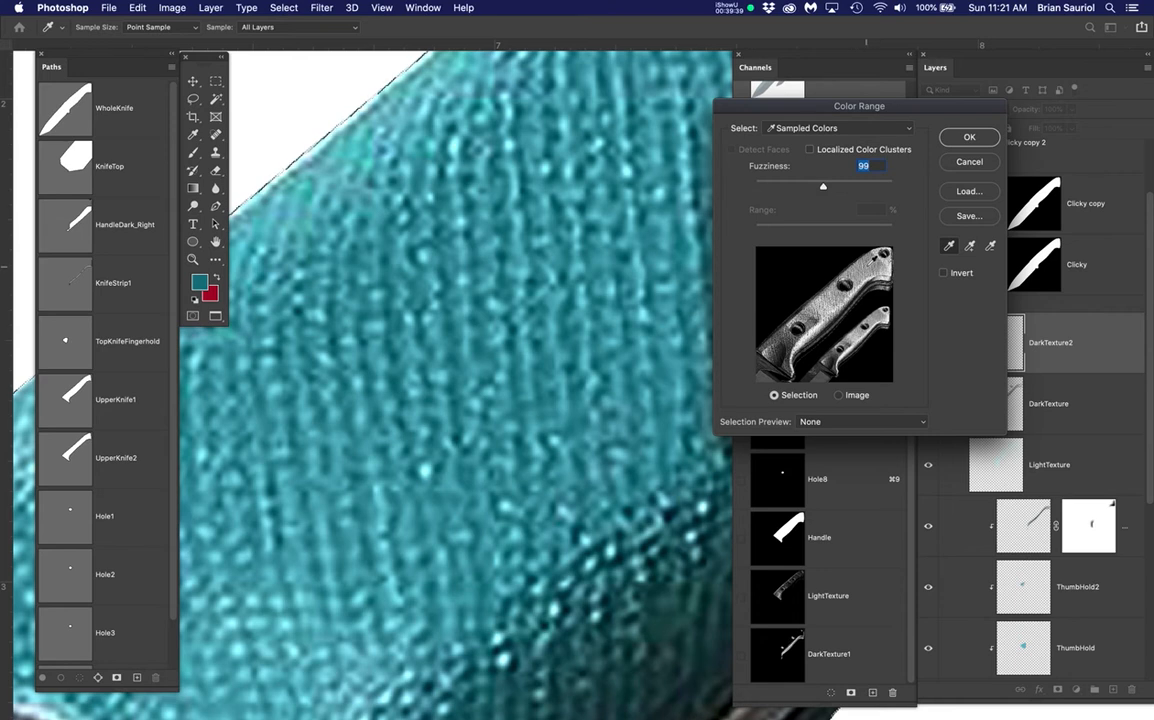
pyautogui.click(970, 138)
pyautogui.press('b')
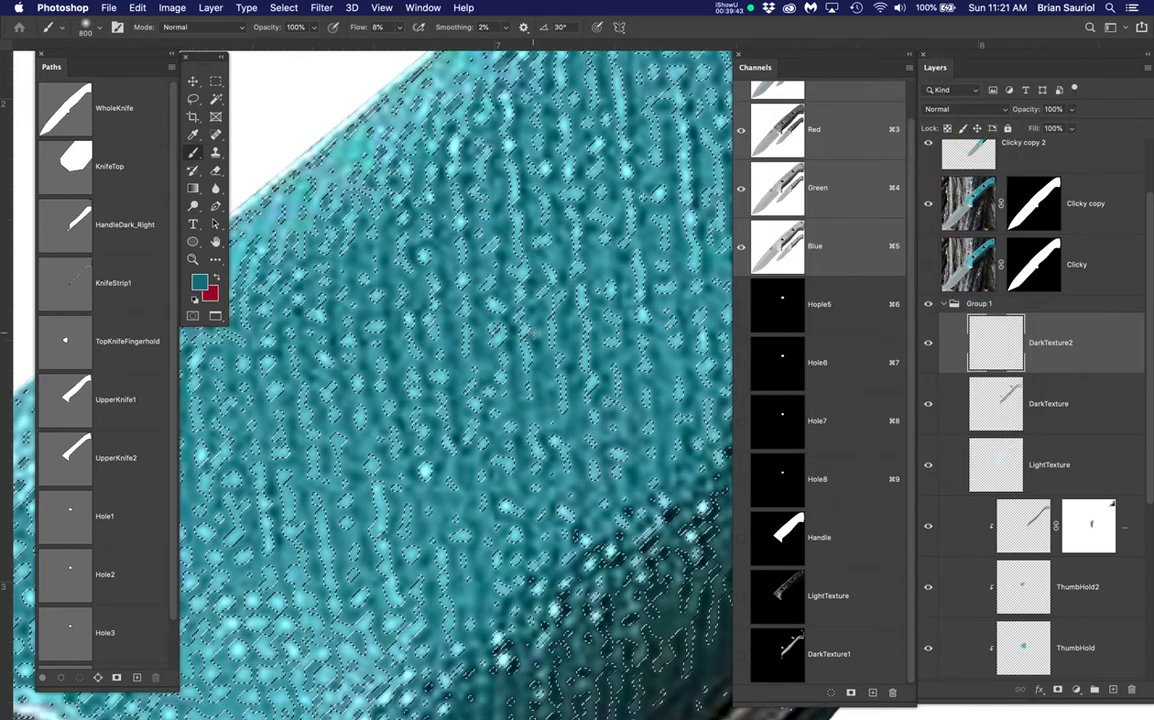
pyautogui.scroll(-8, 493, 322)
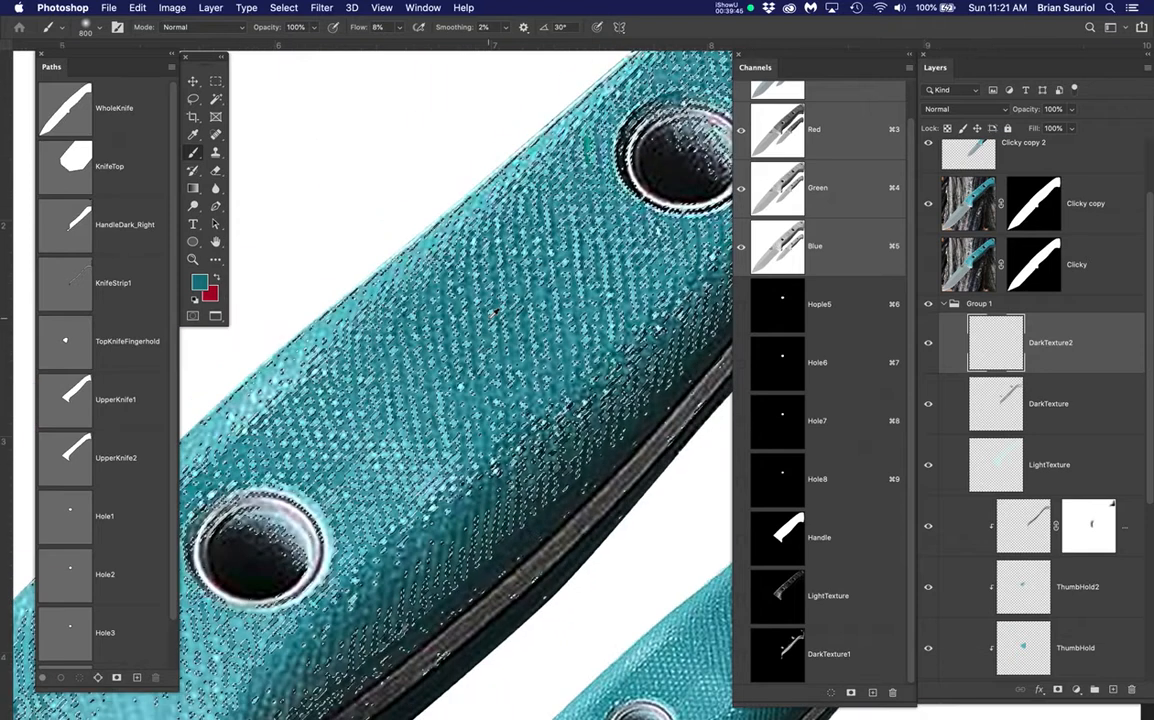
# Save the selection as channel DarkTexture2 and hide the selection edges
pyautogui.click(284, 7)
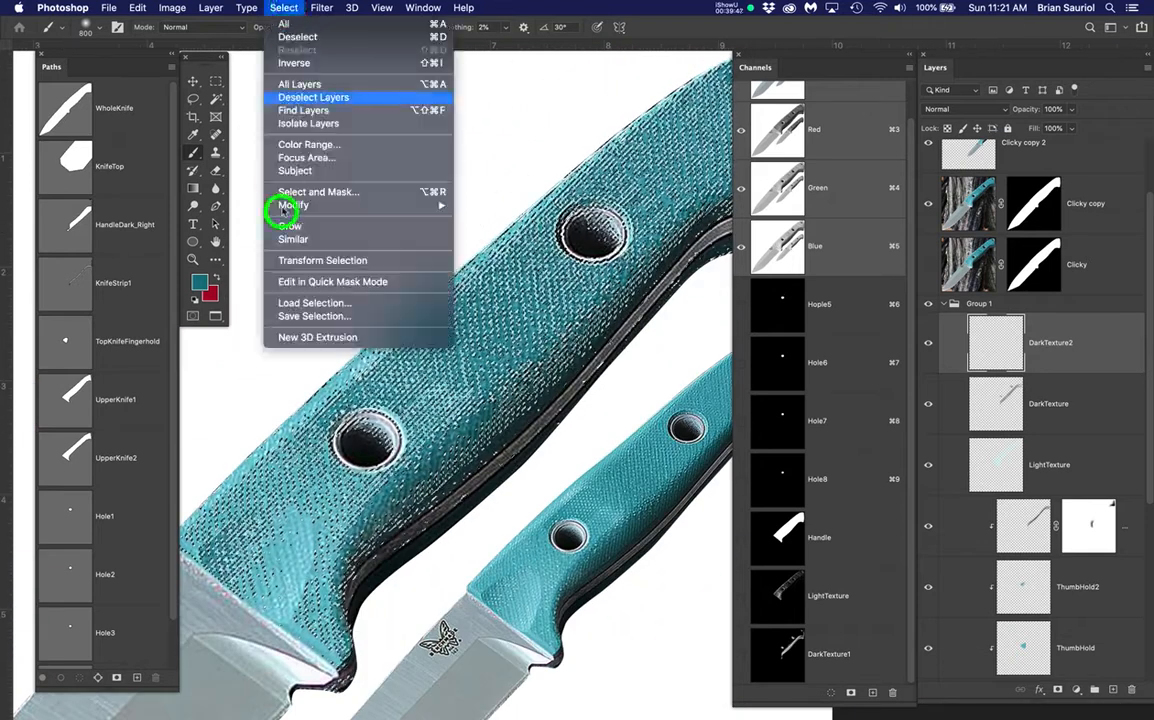
pyautogui.click(295, 315)
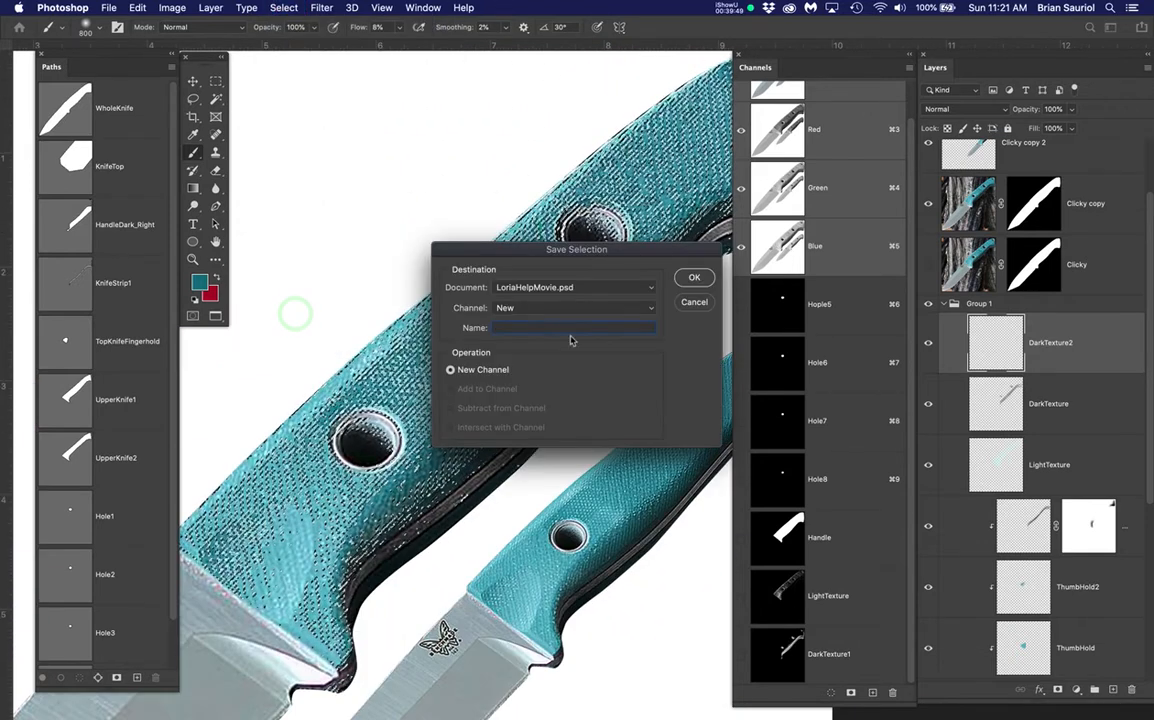
pyautogui.write('Dar')
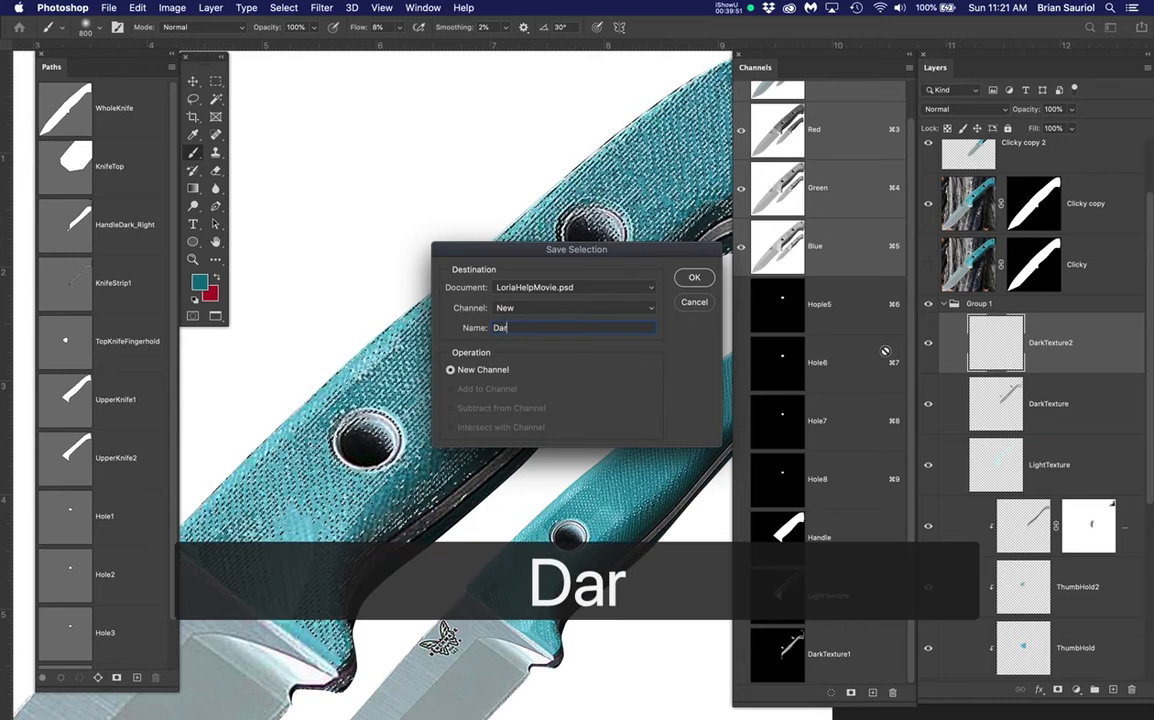
pyautogui.write('kTex')
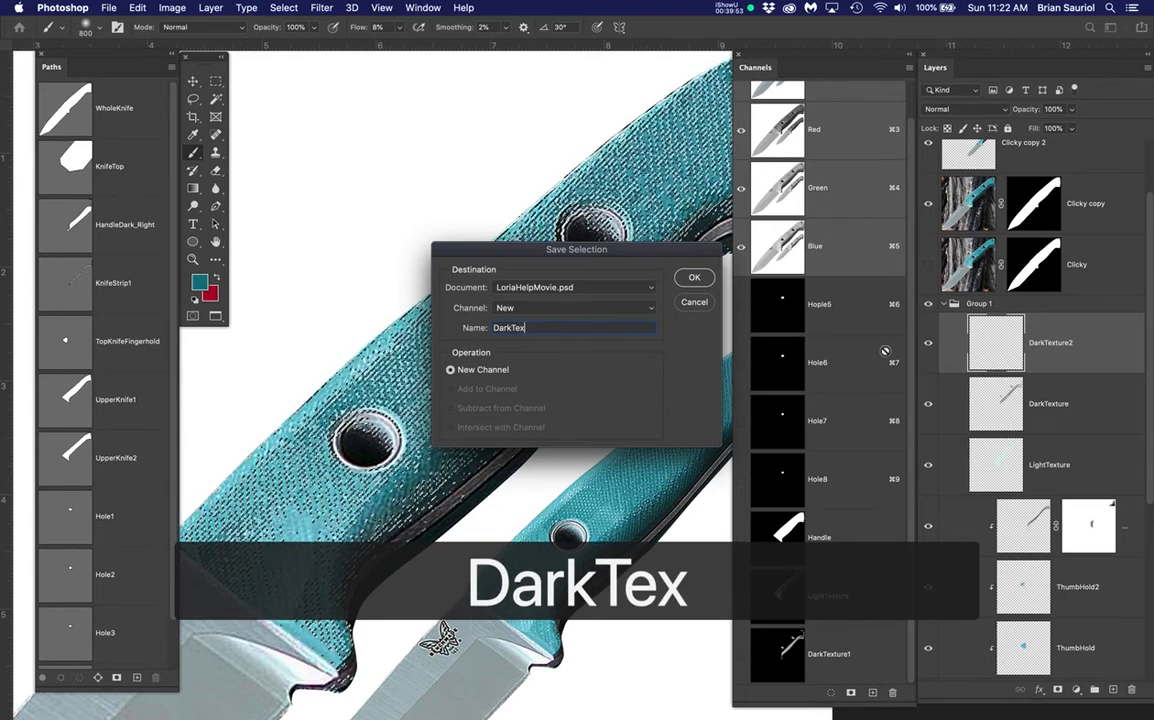
pyautogui.write('ture')
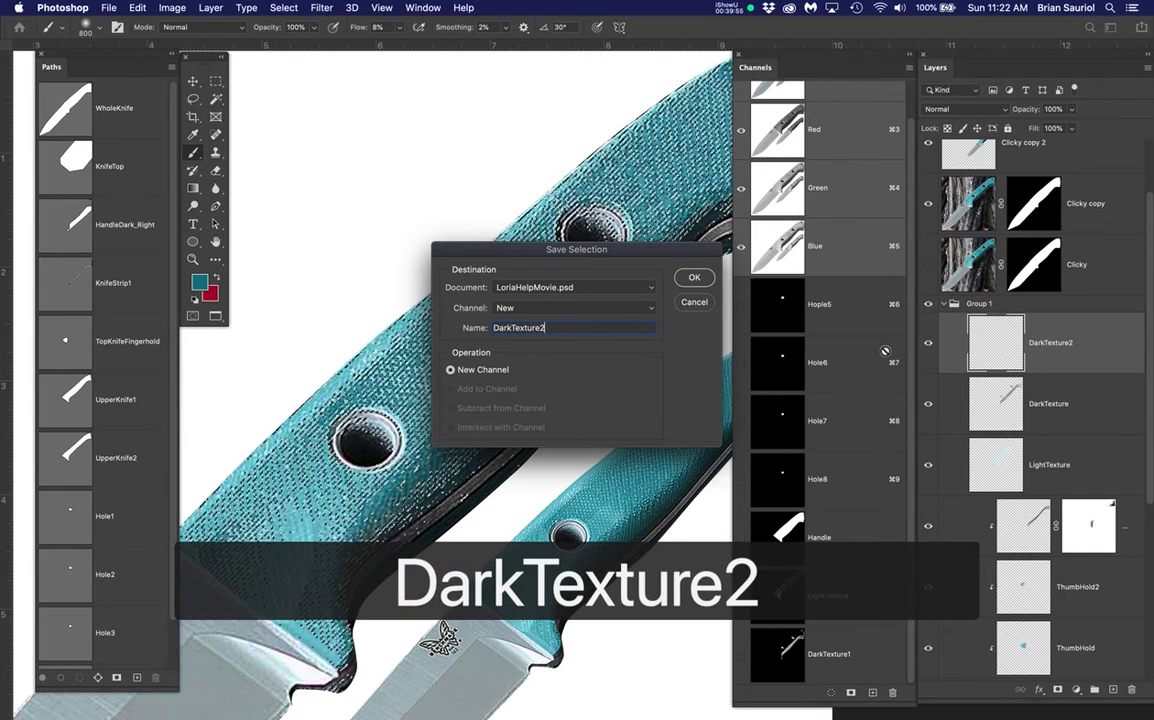
pyautogui.write('2')
pyautogui.press('Return')
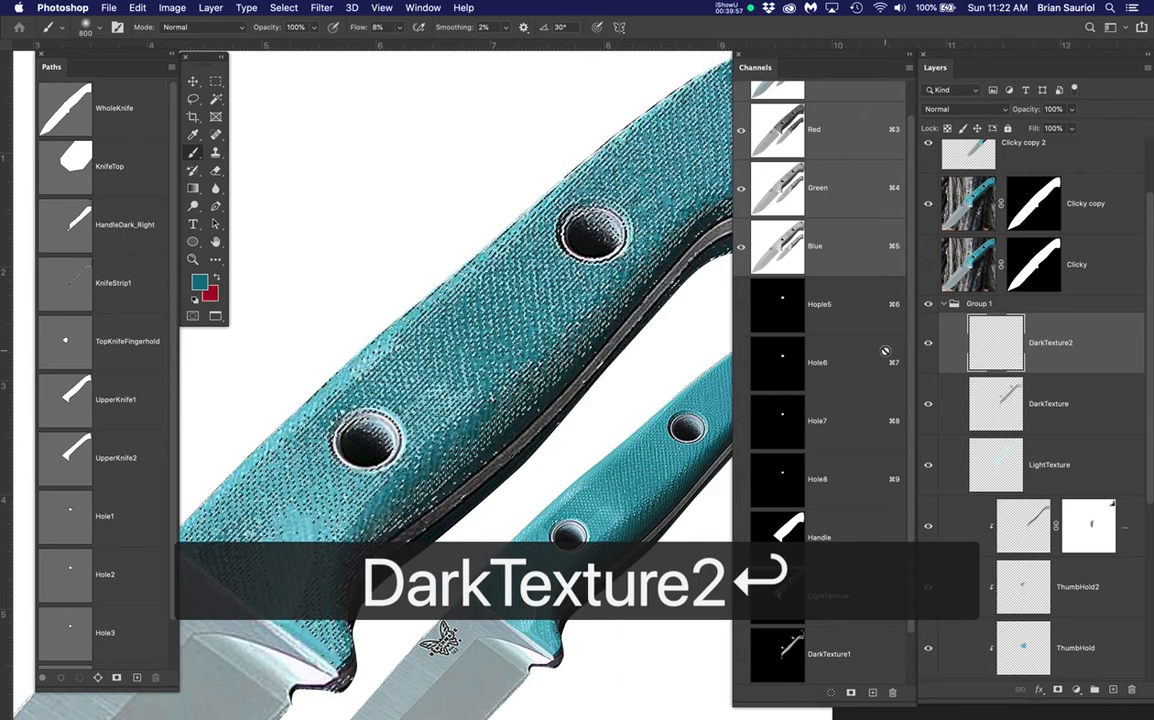
pyautogui.press('super+h')
pyautogui.scroll(-3, 500, 397)
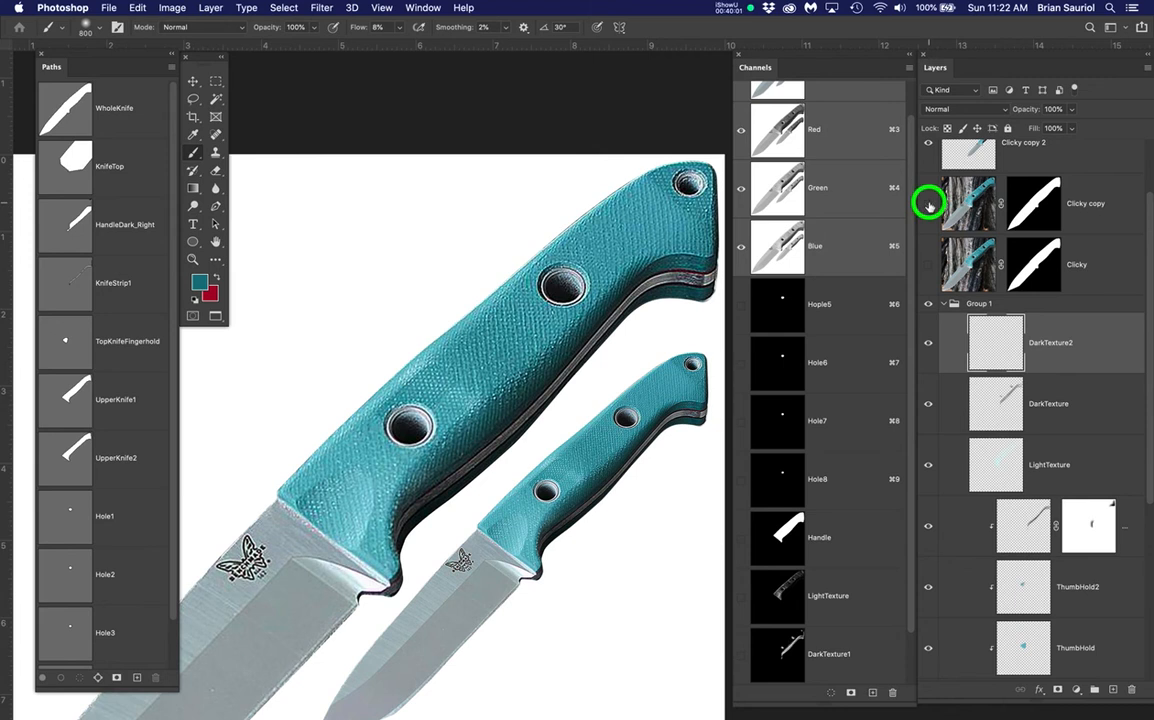
# Hide Clicky copy, shrink the brush to 300, and paint dark texture along the handle's upper edge
pyautogui.click(928, 204)
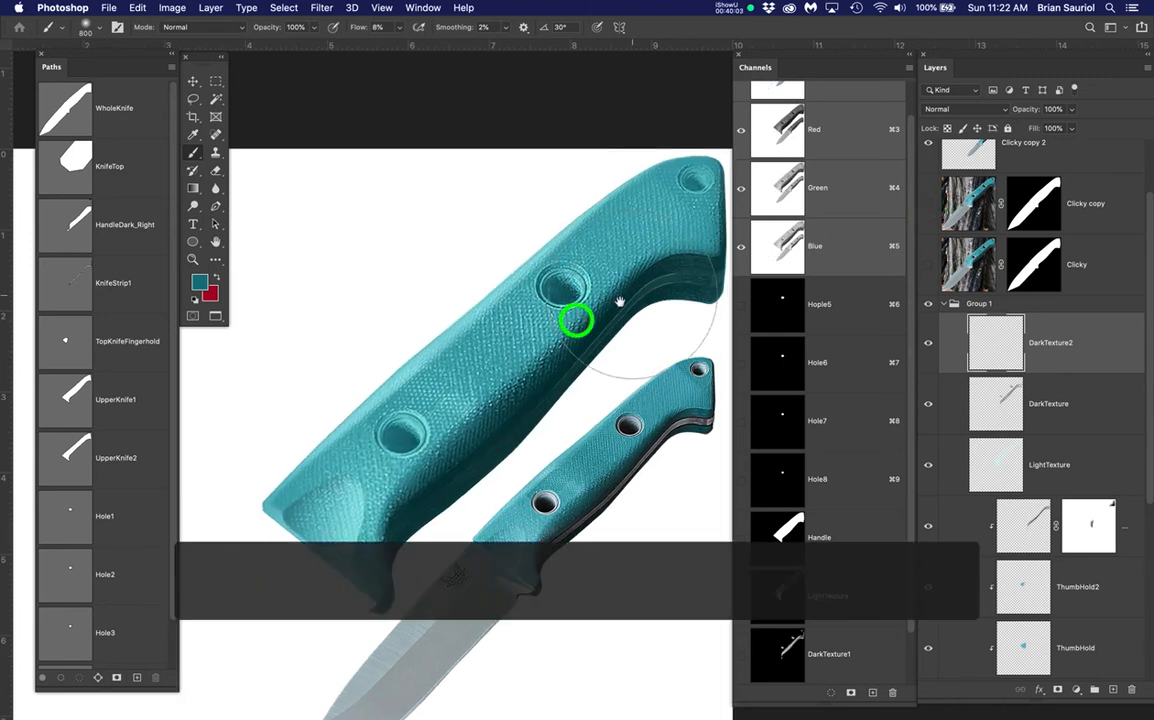
pyautogui.scroll(3, 518, 350)
pyautogui.press('[')
pyautogui.press('[')
pyautogui.press('[')
pyautogui.scroll(1, 441, 248)
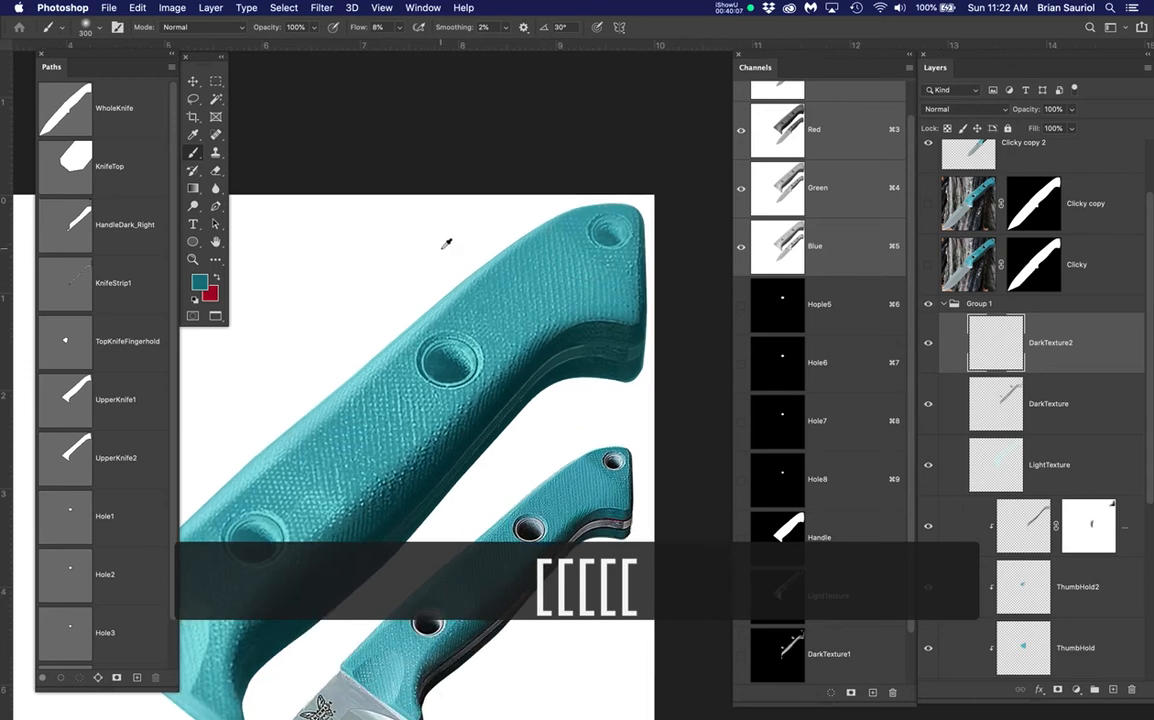
pyautogui.moveTo(580, 211)
pyautogui.mouseDown()
pyautogui.moveTo(525, 281)
pyautogui.moveTo(463, 308)
pyautogui.moveTo(597, 218)
pyautogui.mouseUp()
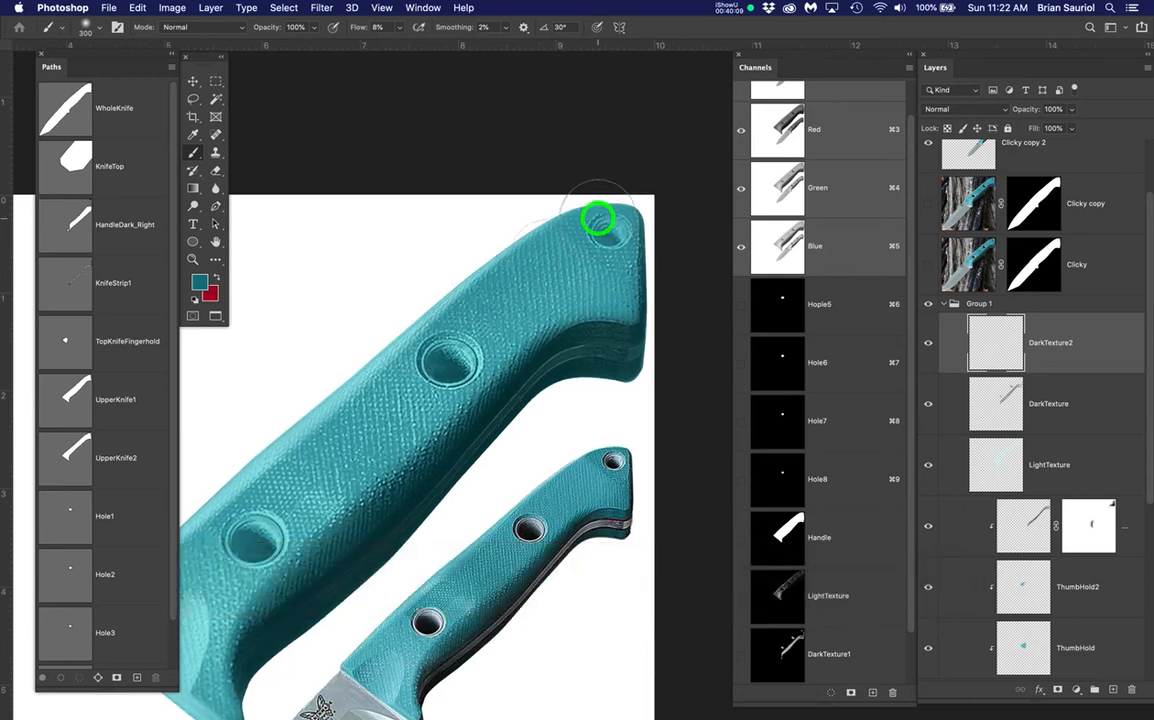
# Paint darker texture over the lower handle end and near the middle hole, then save the document
pyautogui.press('space')
pyautogui.moveTo(449, 516); pyautogui.dragTo(547, 398)
pyautogui.moveTo(306, 438); pyautogui.dragTo(211, 507)
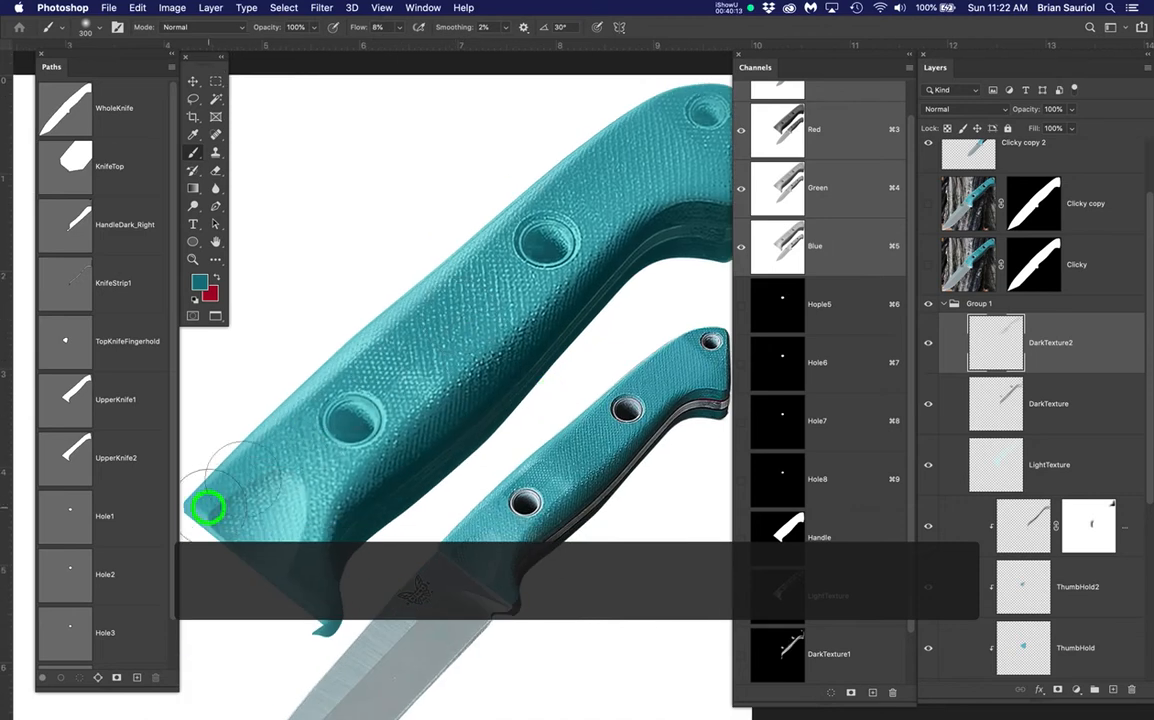
pyautogui.moveTo(273, 421)
pyautogui.mouseDown()
pyautogui.moveTo(224, 486)
pyautogui.moveTo(235, 576)
pyautogui.moveTo(238, 553)
pyautogui.moveTo(260, 600)
pyautogui.mouseUp()
pyautogui.moveTo(250, 538); pyautogui.dragTo(255, 598)
pyautogui.moveTo(502, 291)
pyautogui.mouseDown()
pyautogui.moveTo(559, 236)
pyautogui.moveTo(667, 173)
pyautogui.mouseUp()
pyautogui.press('space')
pyautogui.moveTo(606, 287); pyautogui.dragTo(516, 291)
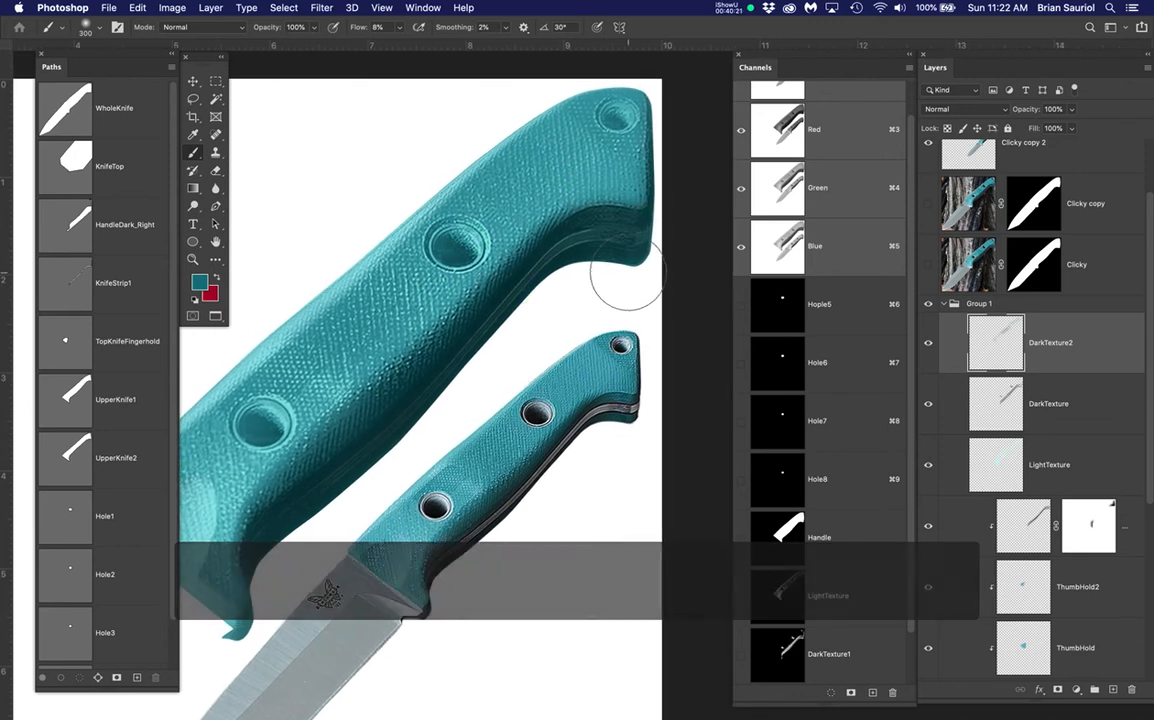
pyautogui.press('super+s')
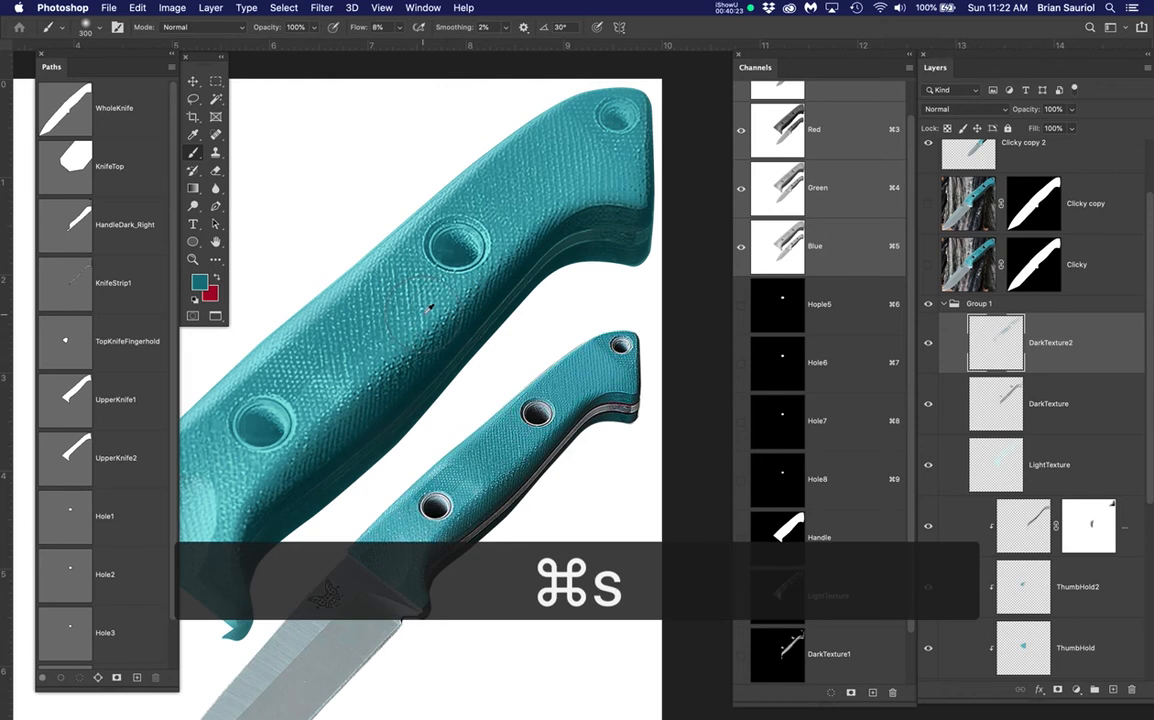
pyautogui.scroll(-3, 429, 307)
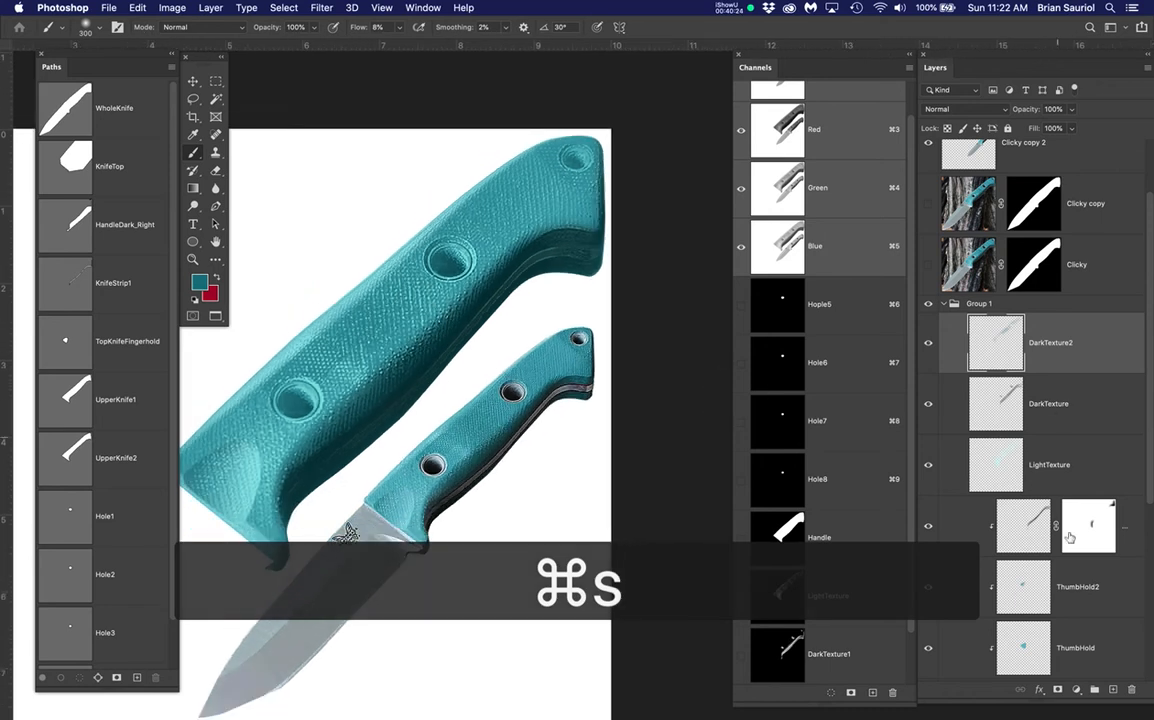
# Add two empty layers above DarkTexture2 named RedStripe and LightStripe, then make RedStripe active
pyautogui.click(1113, 689)
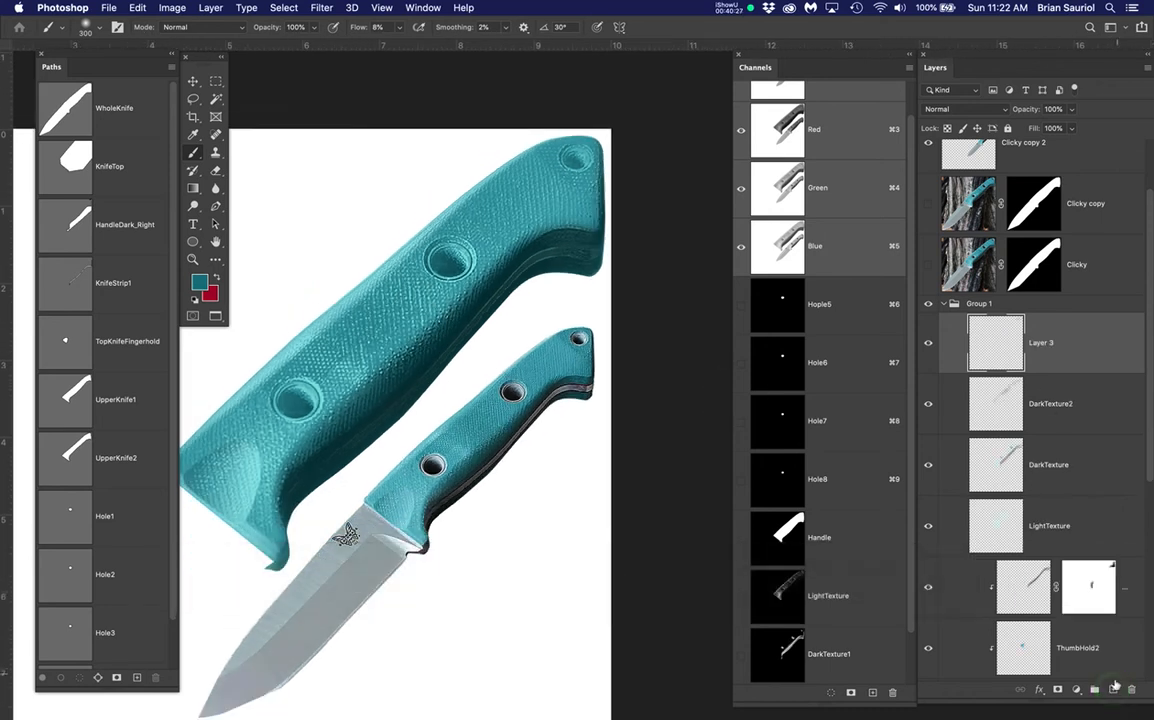
pyautogui.click(1113, 689)
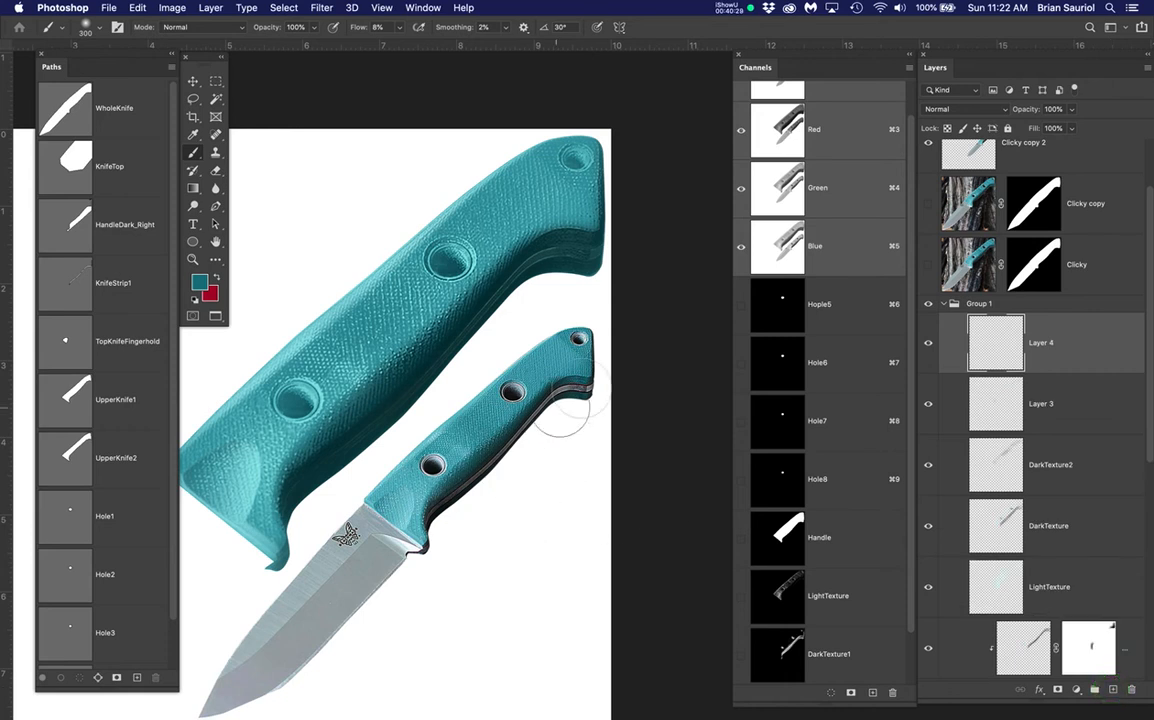
pyautogui.click(1045, 404)
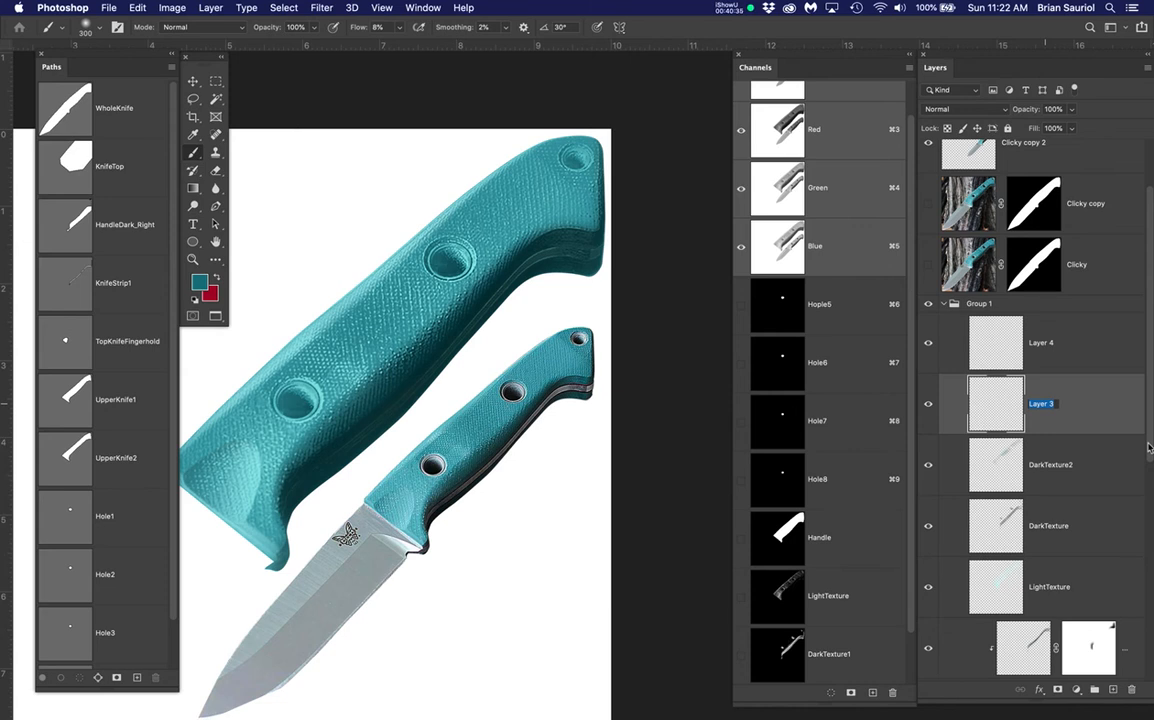
pyautogui.write('Red')
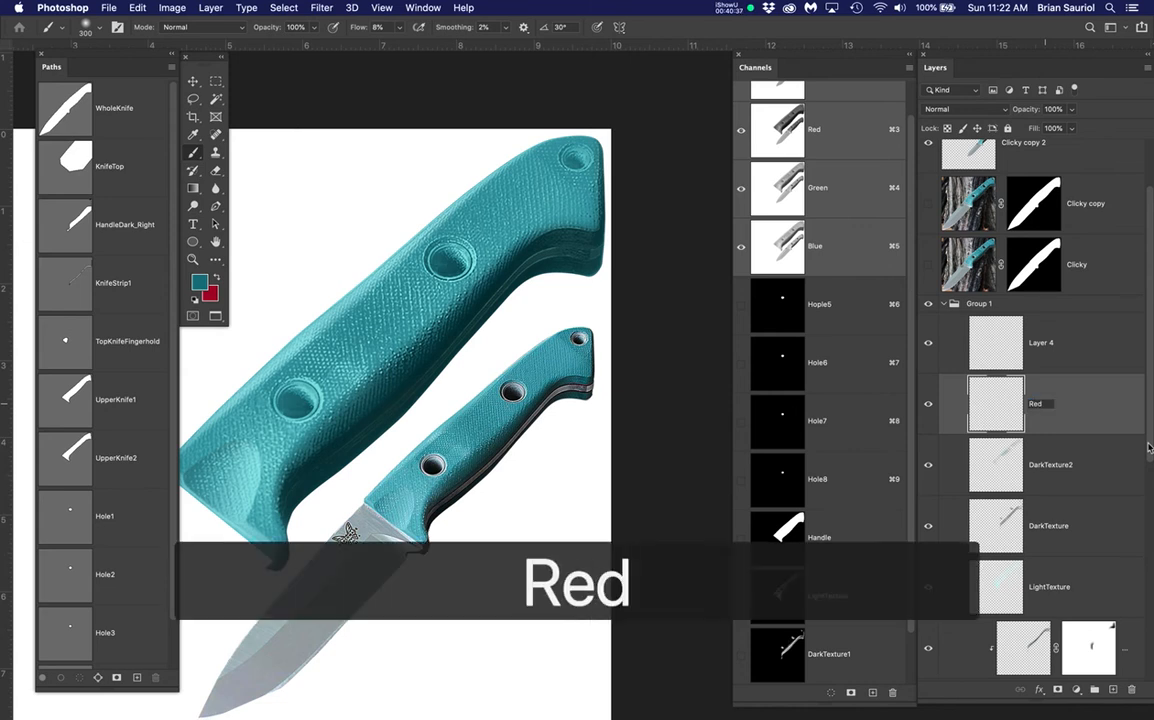
pyautogui.write('St')
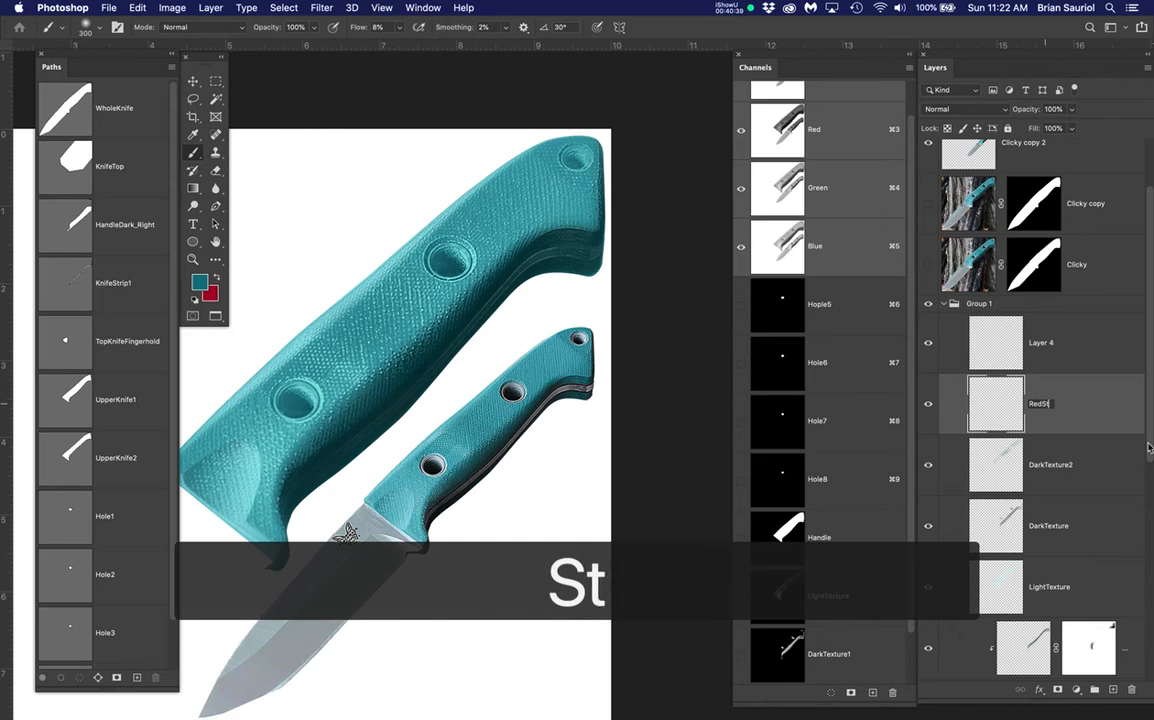
pyautogui.write('ripe')
pyautogui.press('Return')
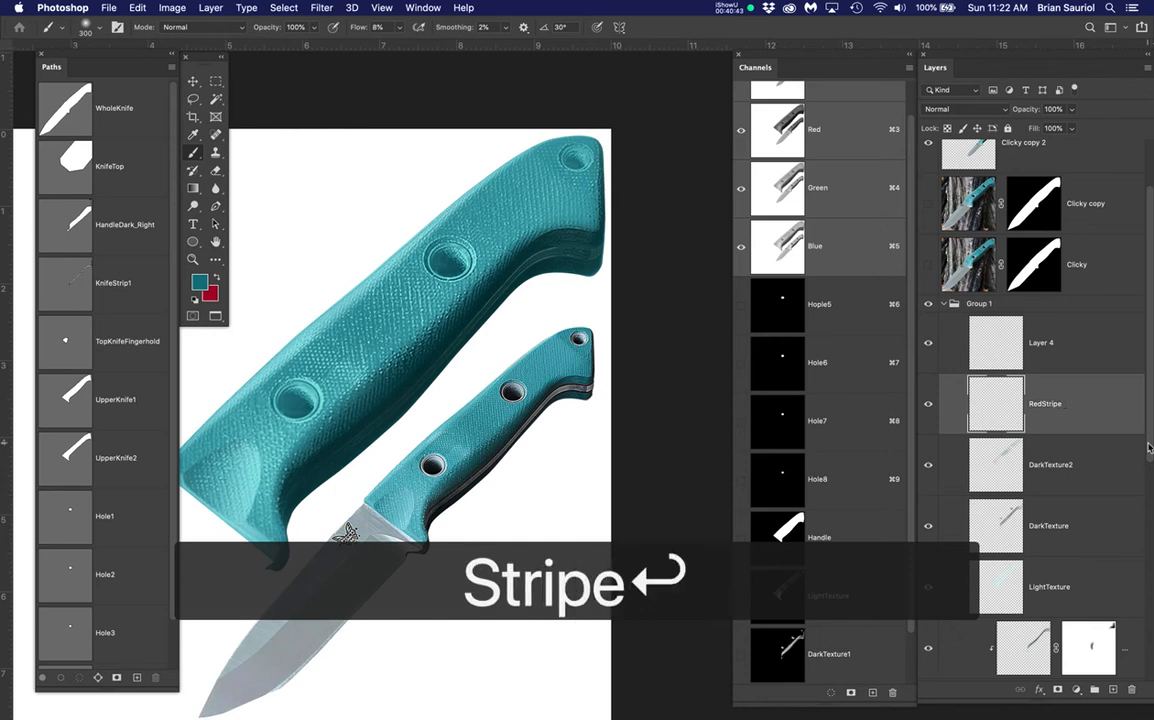
pyautogui.doubleClick(1043, 343)
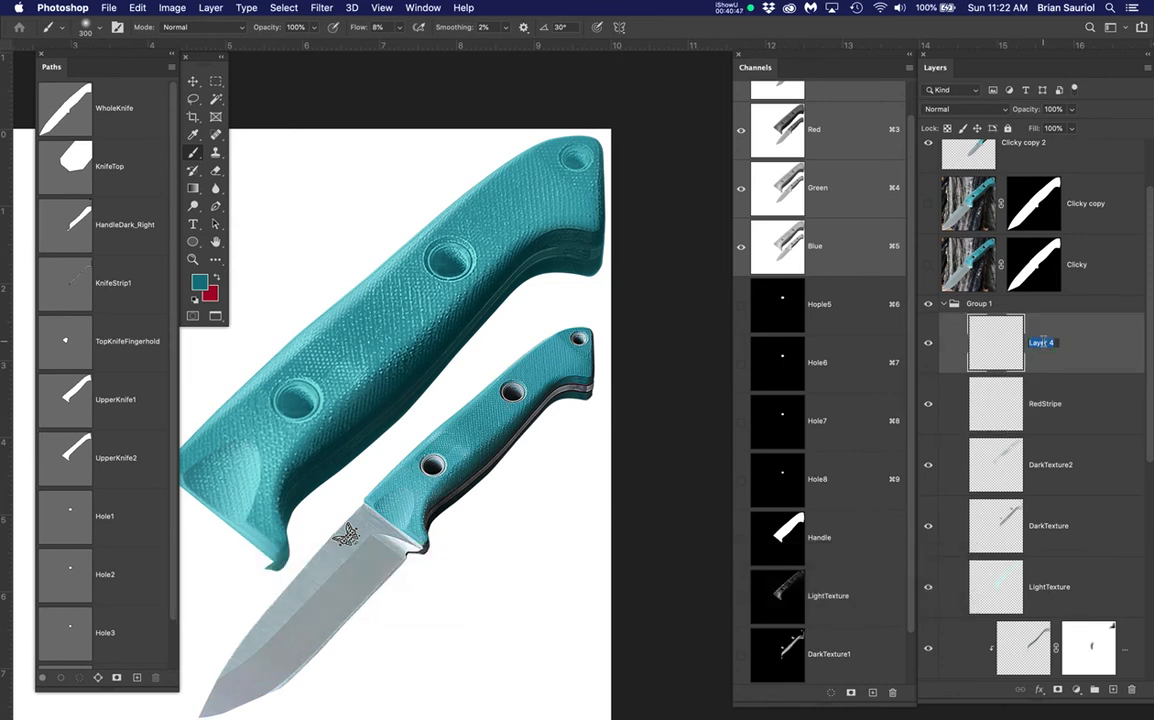
pyautogui.write('LightStripe')
pyautogui.press('Return')
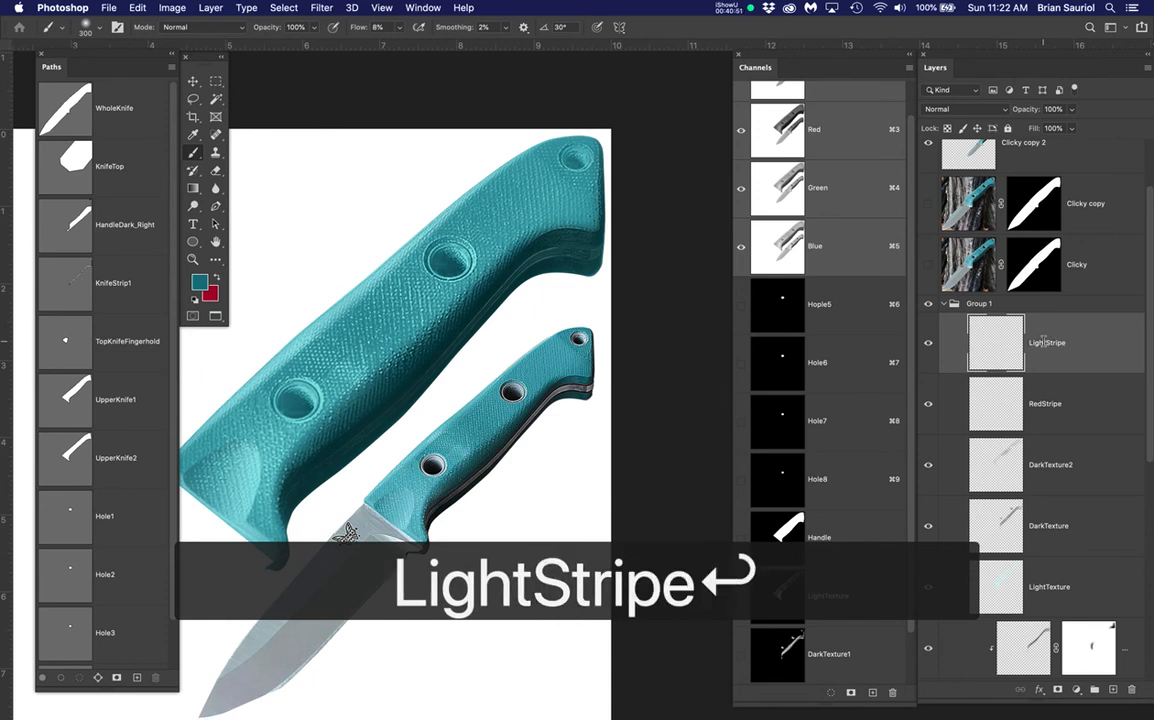
pyautogui.click(1105, 407)
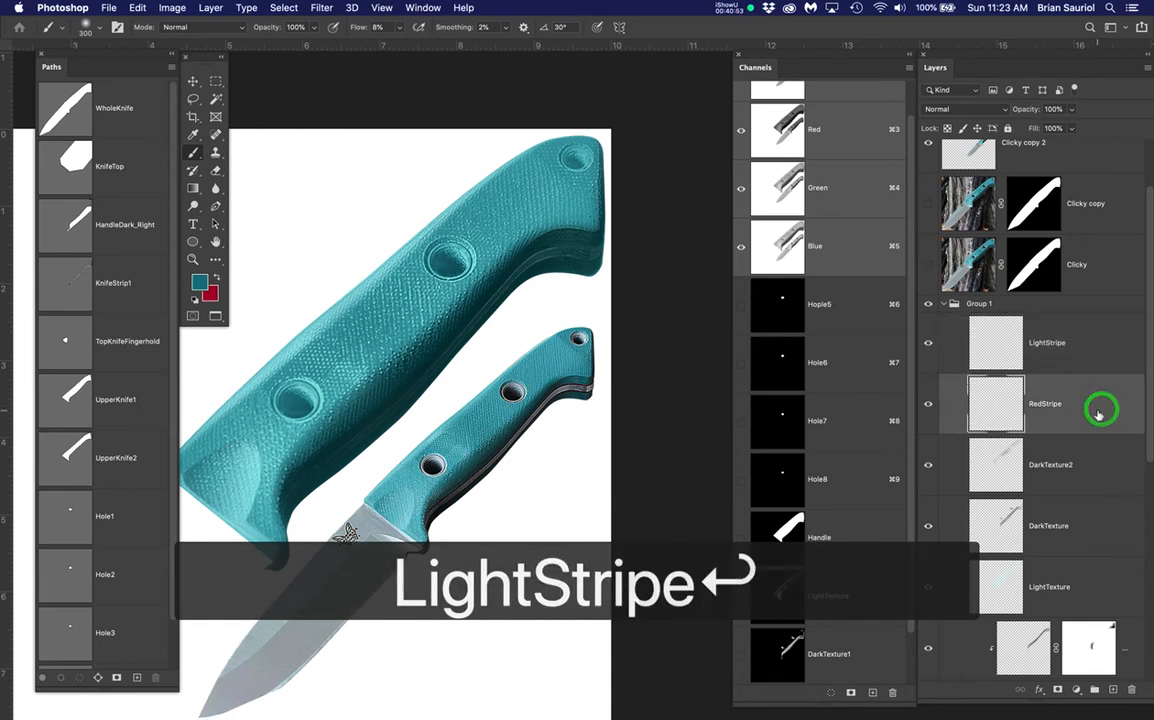
# Load the KnifeStrip1 path as a selection and compare against the Clicky copy reference photo
pyautogui.scroll(4, 606, 404)
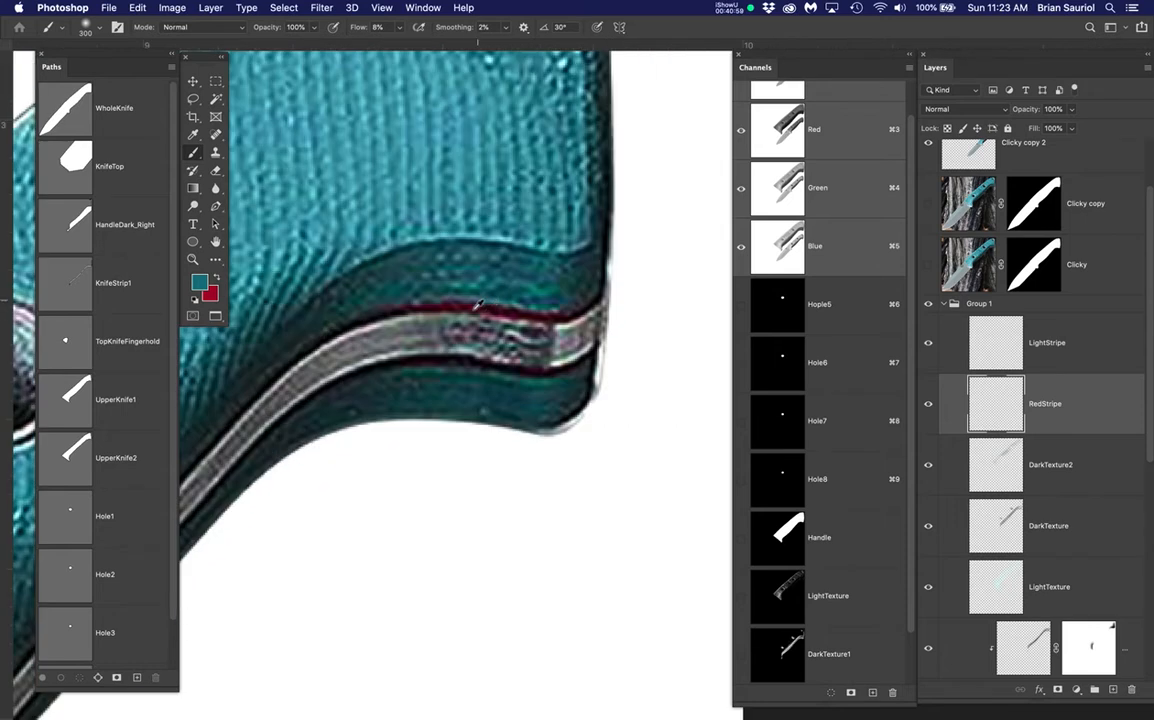
pyautogui.scroll(-5, 413, 337)
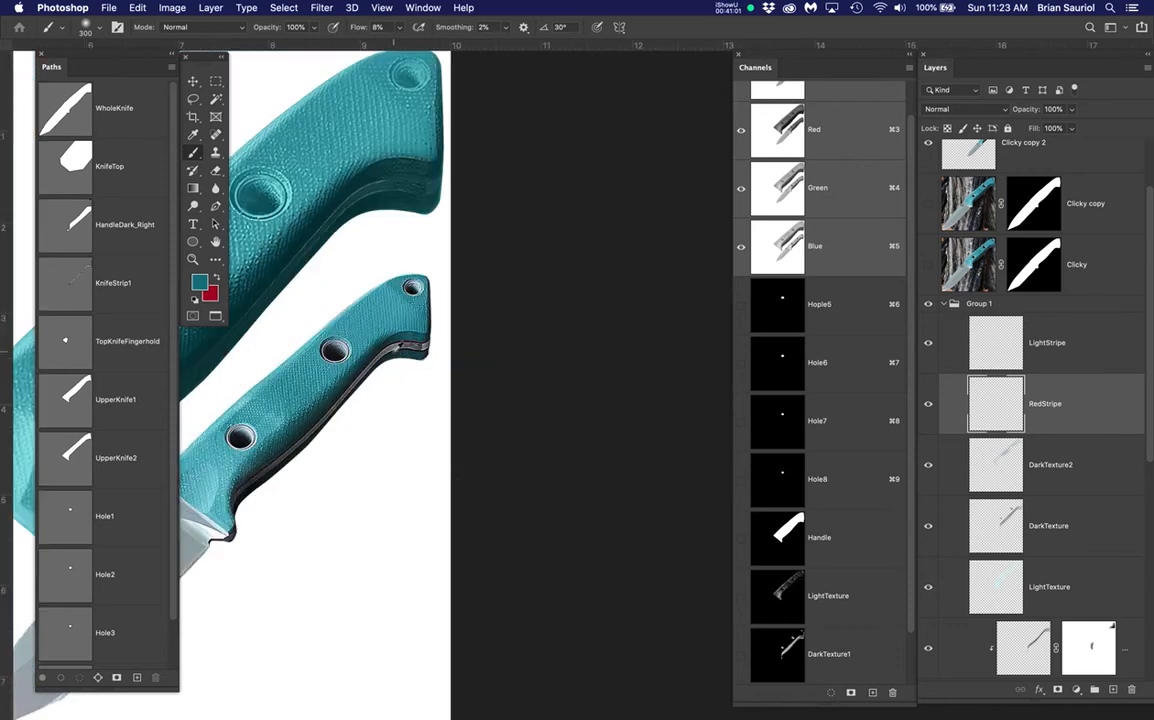
pyautogui.moveTo(464, 433); pyautogui.dragTo(635, 343)
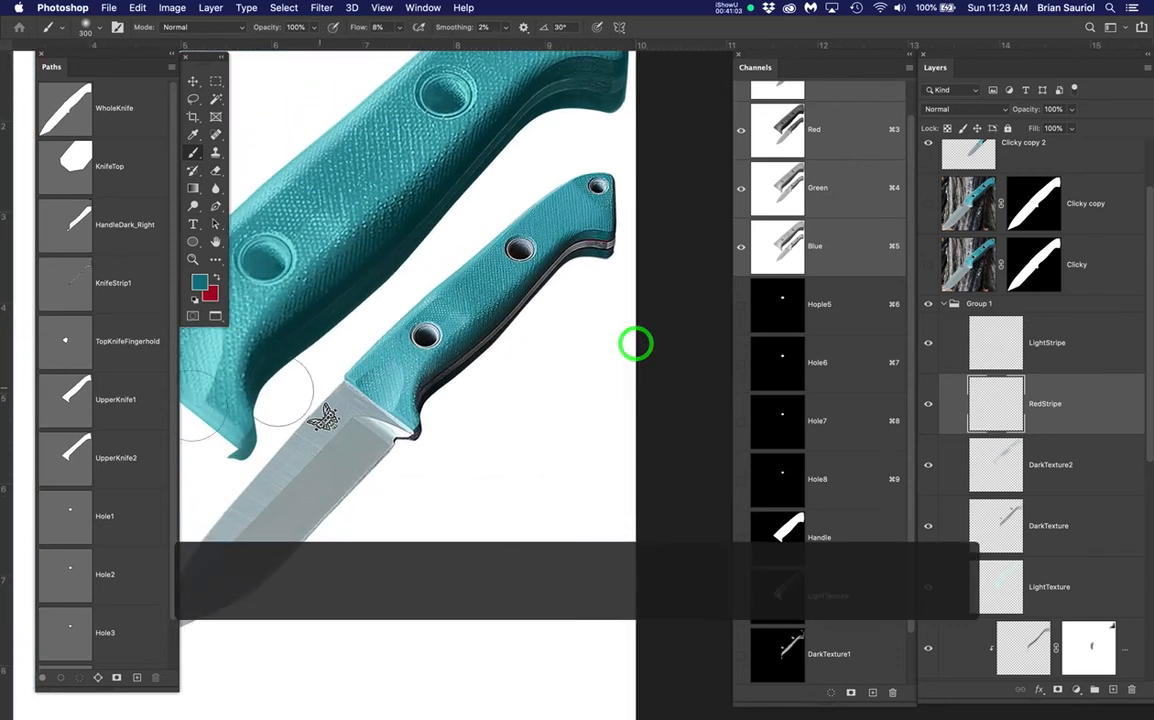
pyautogui.click(81, 288)
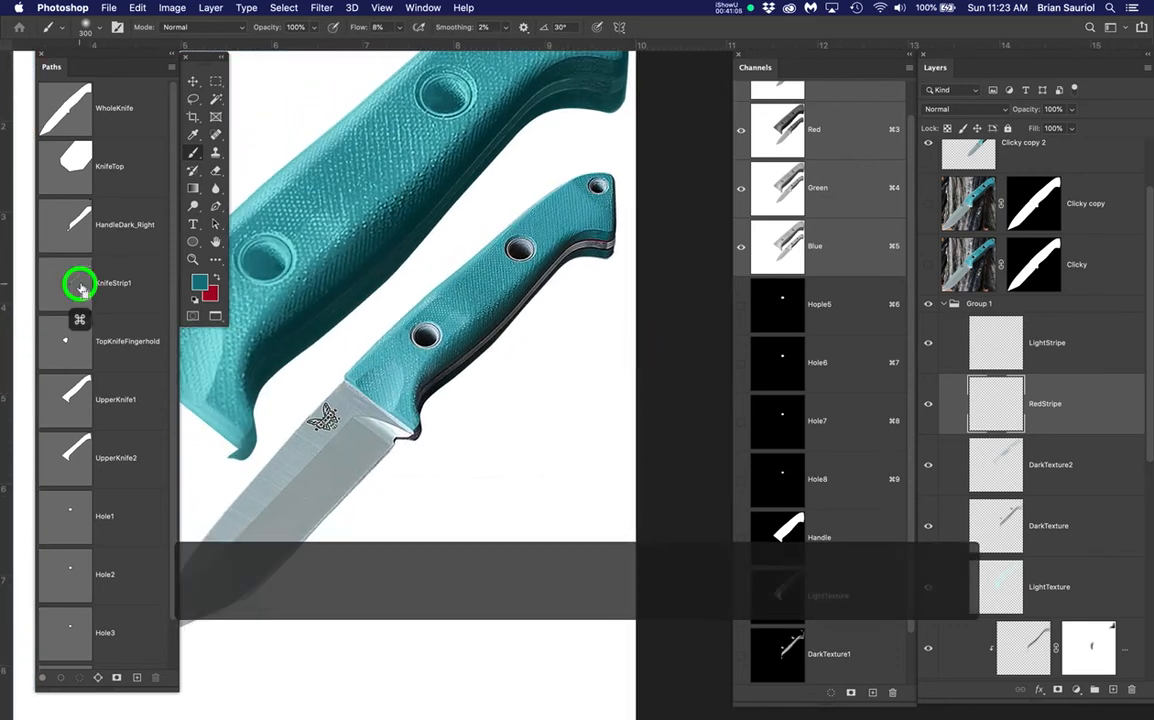
pyautogui.scroll(3, 428, 203)
pyautogui.moveTo(555, 224); pyautogui.dragTo(372, 458)
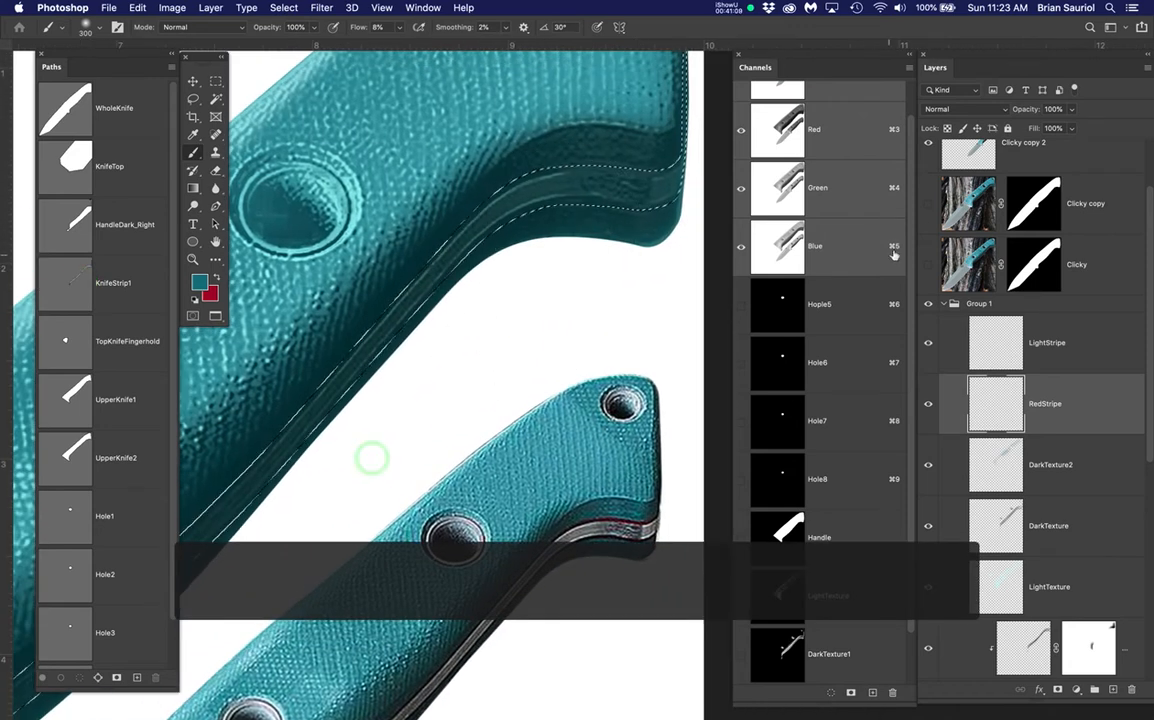
pyautogui.click(927, 203)
pyautogui.click(927, 203)
pyautogui.click(927, 203)
pyautogui.click(927, 203)
pyautogui.click(927, 203)
pyautogui.click(927, 203)
pyautogui.click(927, 203)
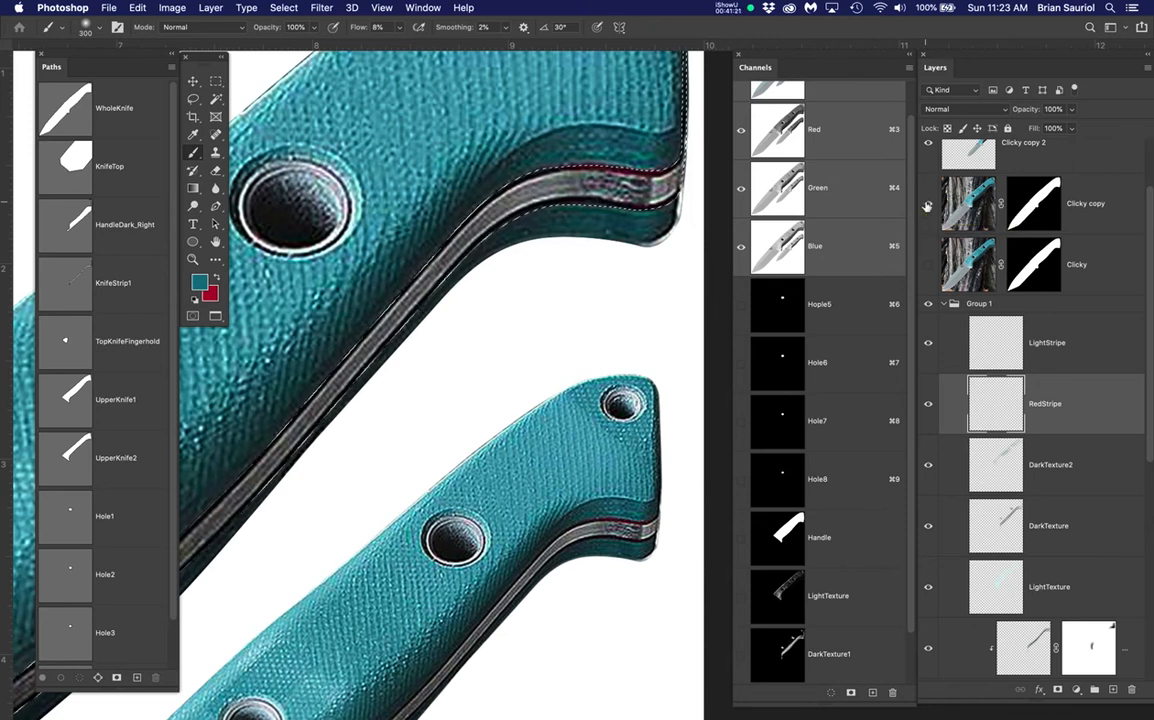
pyautogui.click(926, 204)
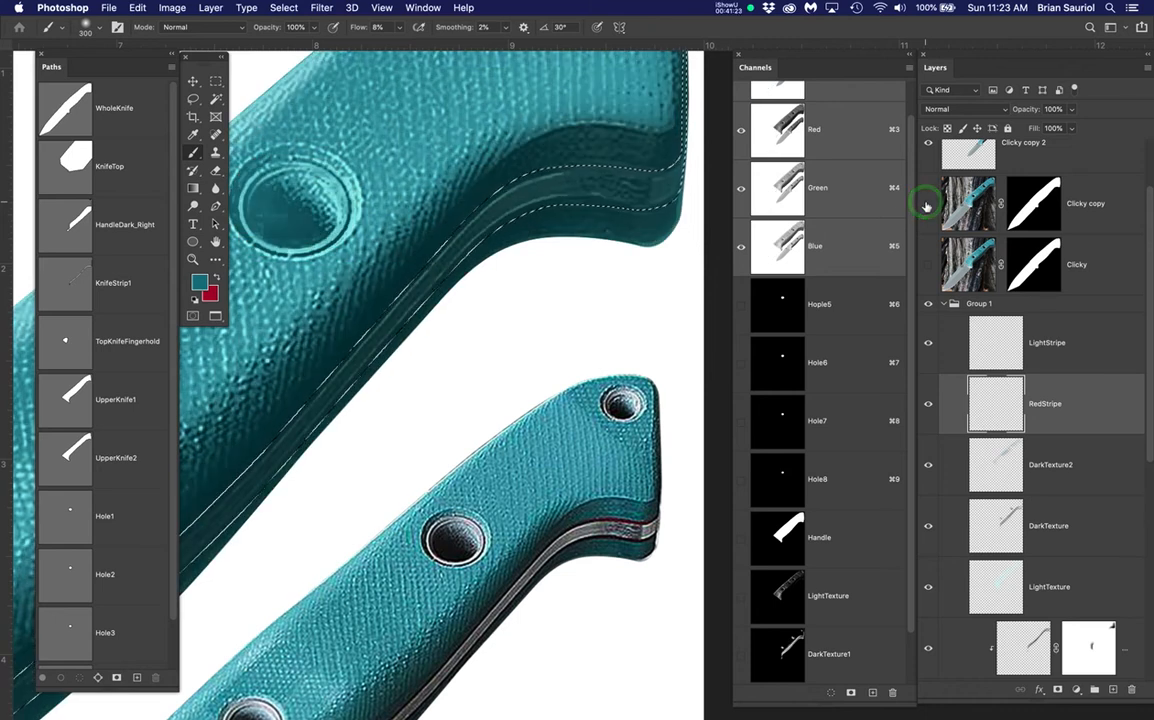
# Sample the photo's dark red stripe and fill the selection with it on RedStripe
pyautogui.keyDown('super'); pyautogui.moveTo(516, 499); pyautogui.dragTo(611, 581); pyautogui.keyUp('super')
pyautogui.moveTo(566, 530); pyautogui.dragTo(374, 403)
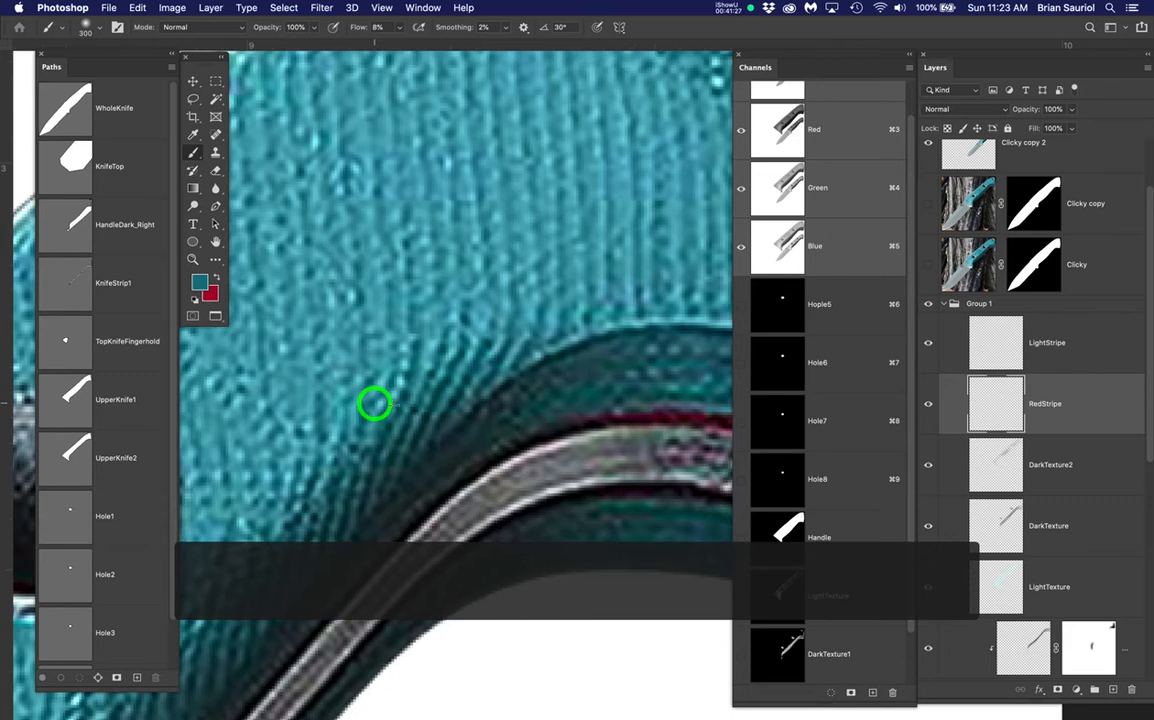
pyautogui.keyDown('alt'); pyautogui.click(677, 411); pyautogui.keyUp('alt')
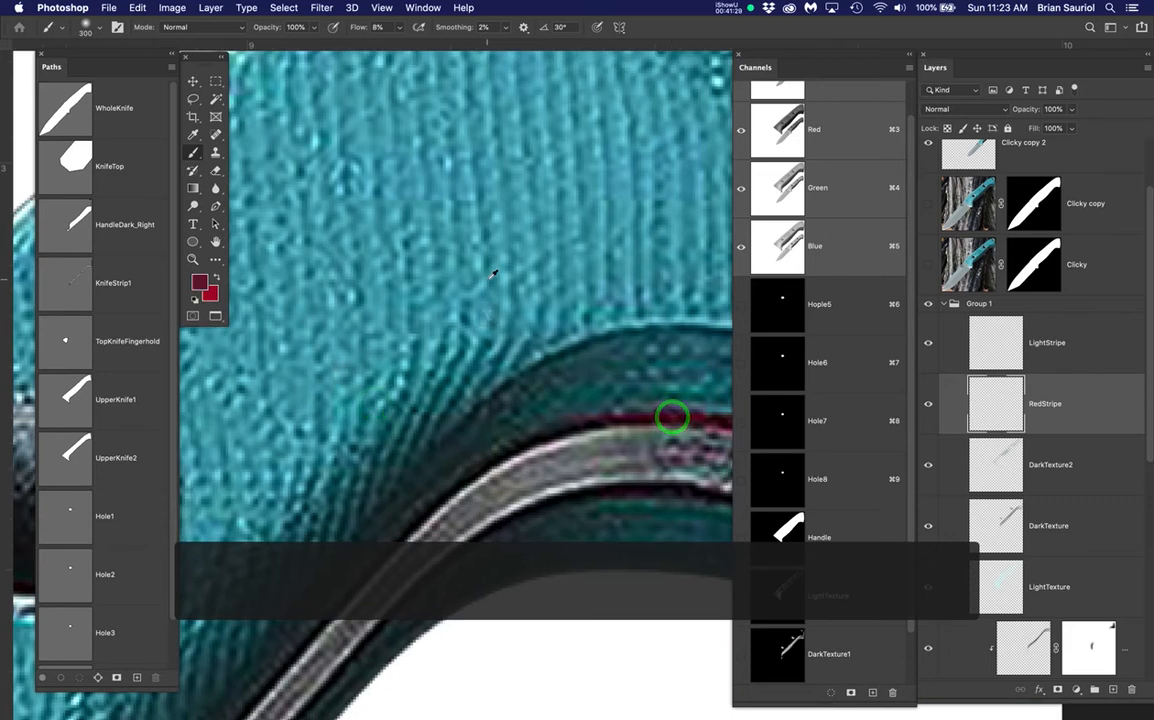
pyautogui.scroll(-5, 494, 270)
pyautogui.scroll(-5, 491, 275)
pyautogui.moveTo(501, 301); pyautogui.dragTo(603, 330)
pyautogui.scroll(-4, 613, 327)
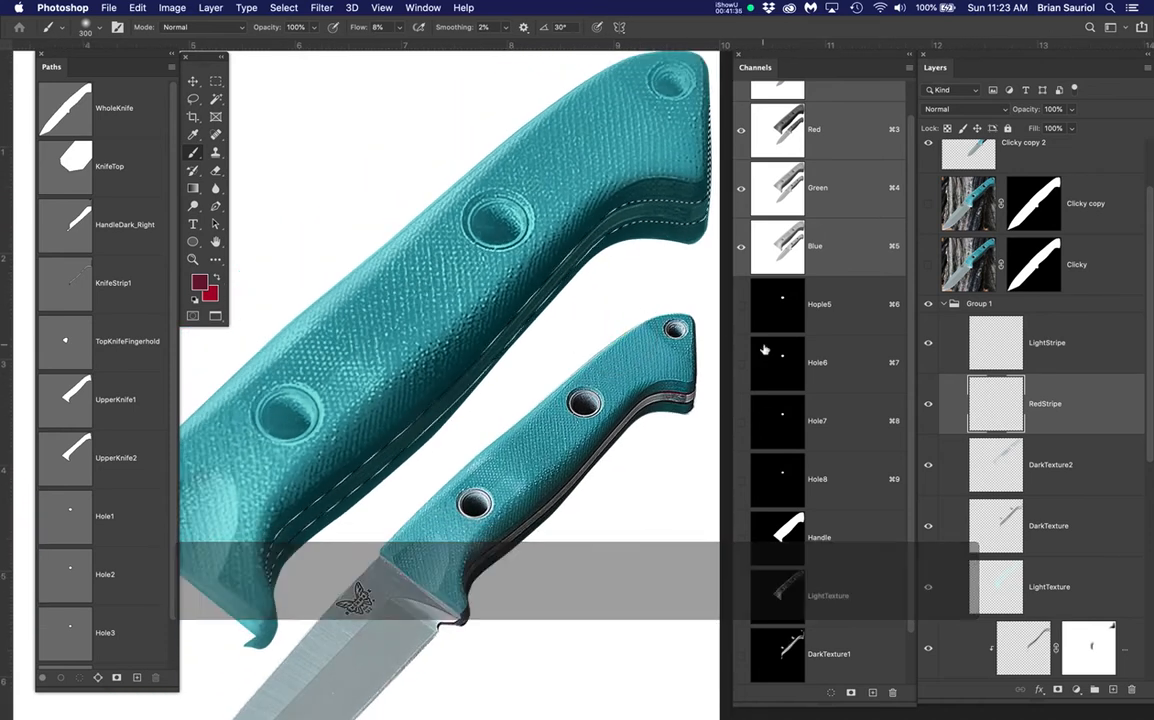
pyautogui.press('super+h')
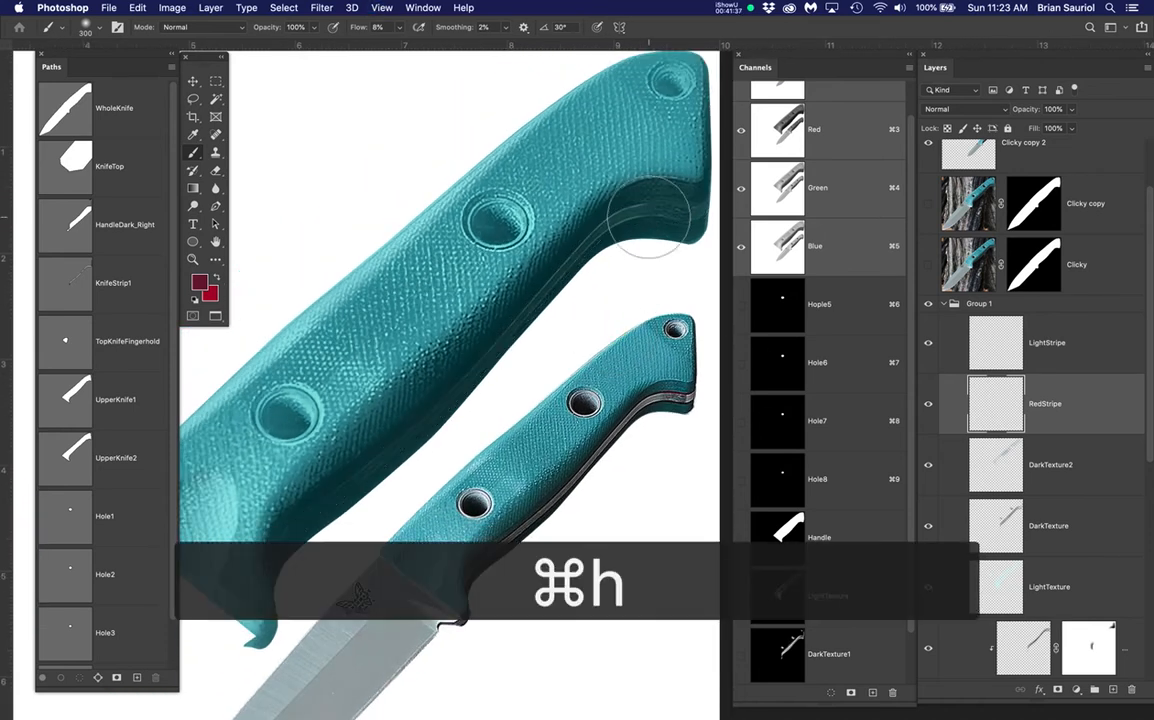
pyautogui.click(1073, 414)
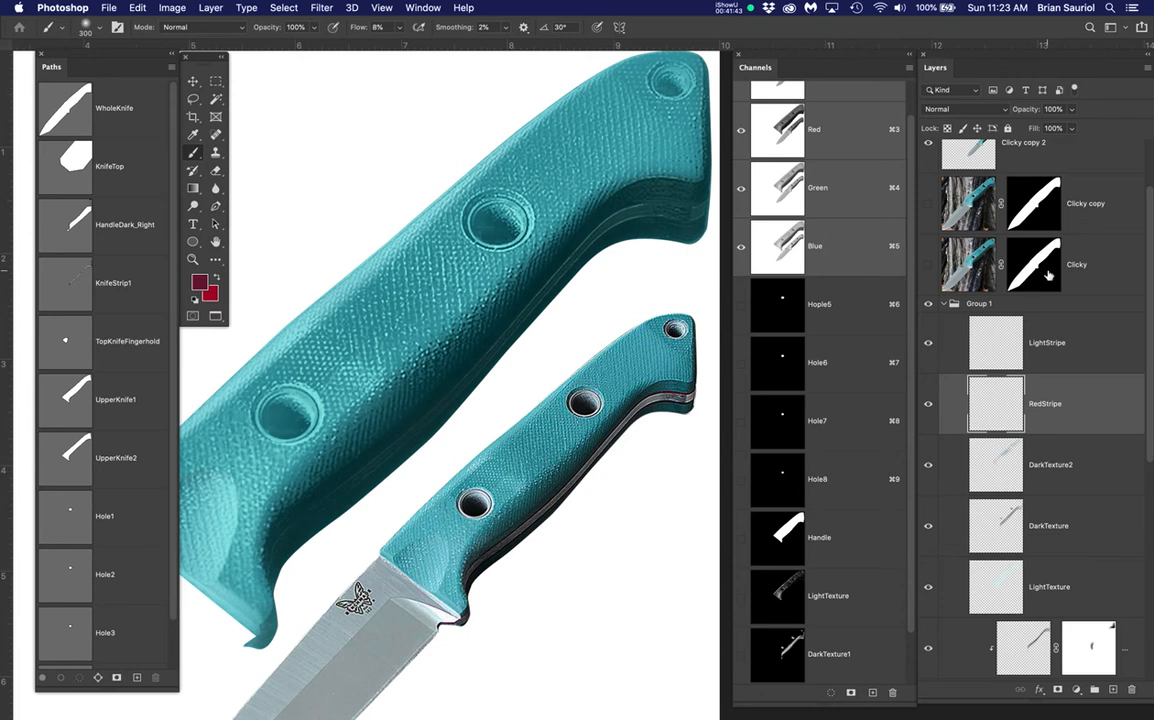
pyautogui.hotkey('alt', 'BackSpace')
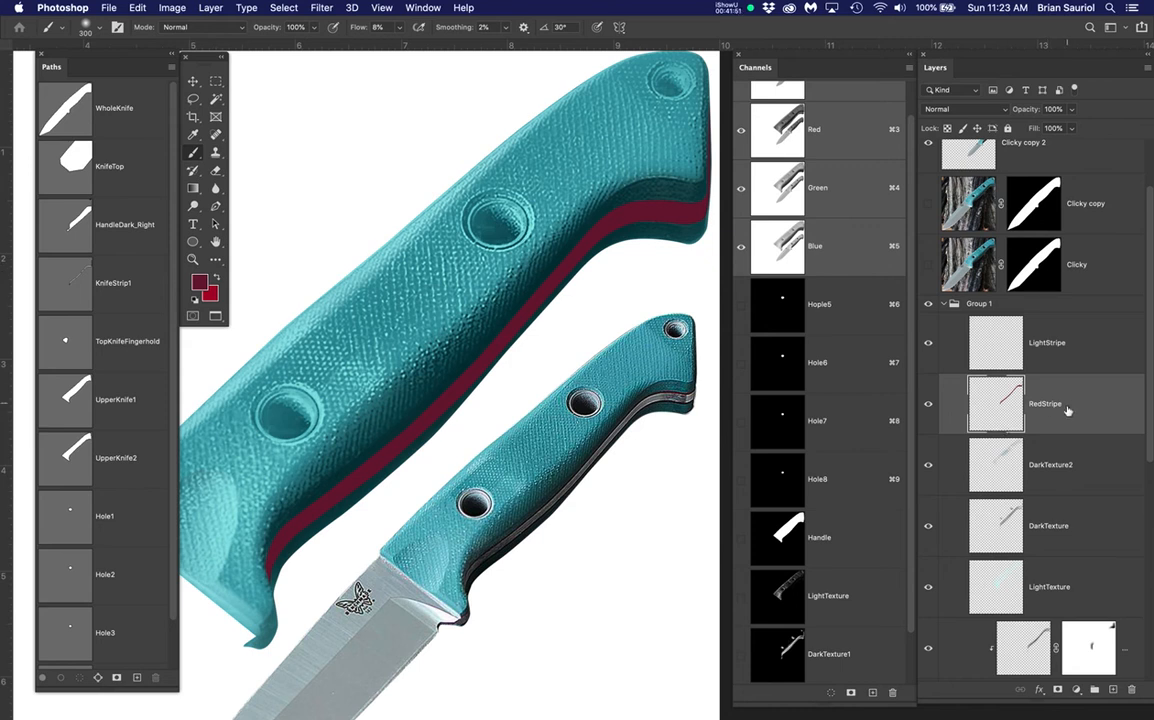
# Add a new empty layer above RedStripe and name it DarkRedDStripe
pyautogui.click(1113, 689)
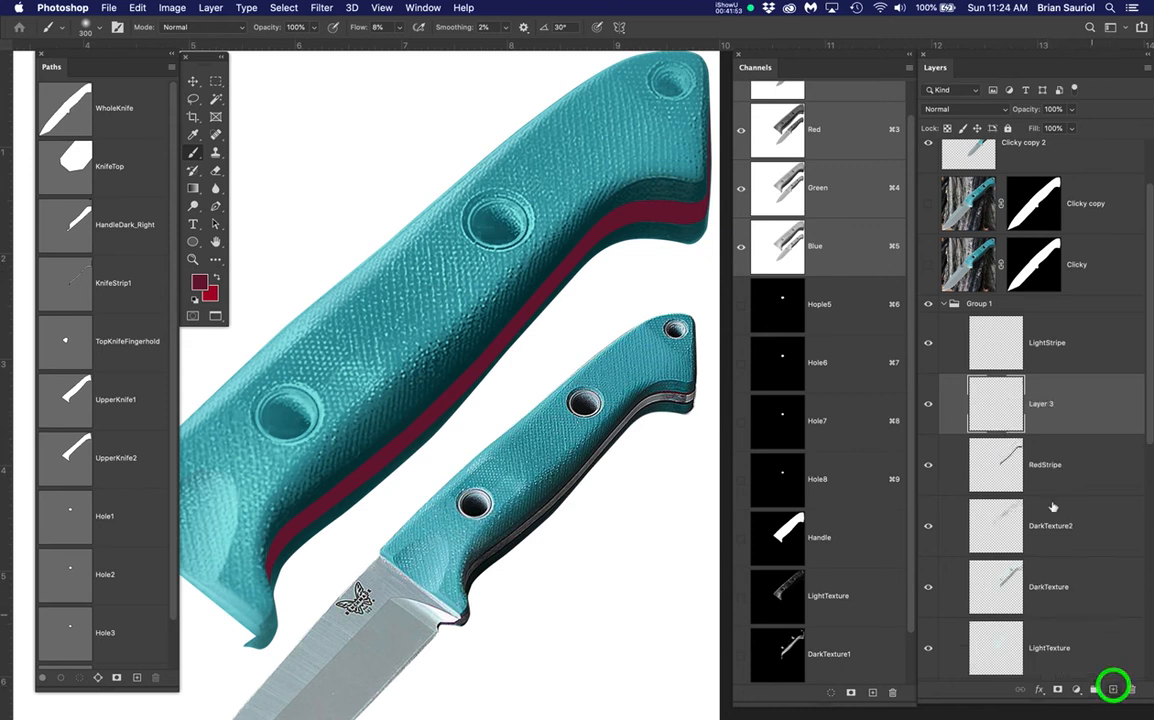
pyautogui.click(1037, 404)
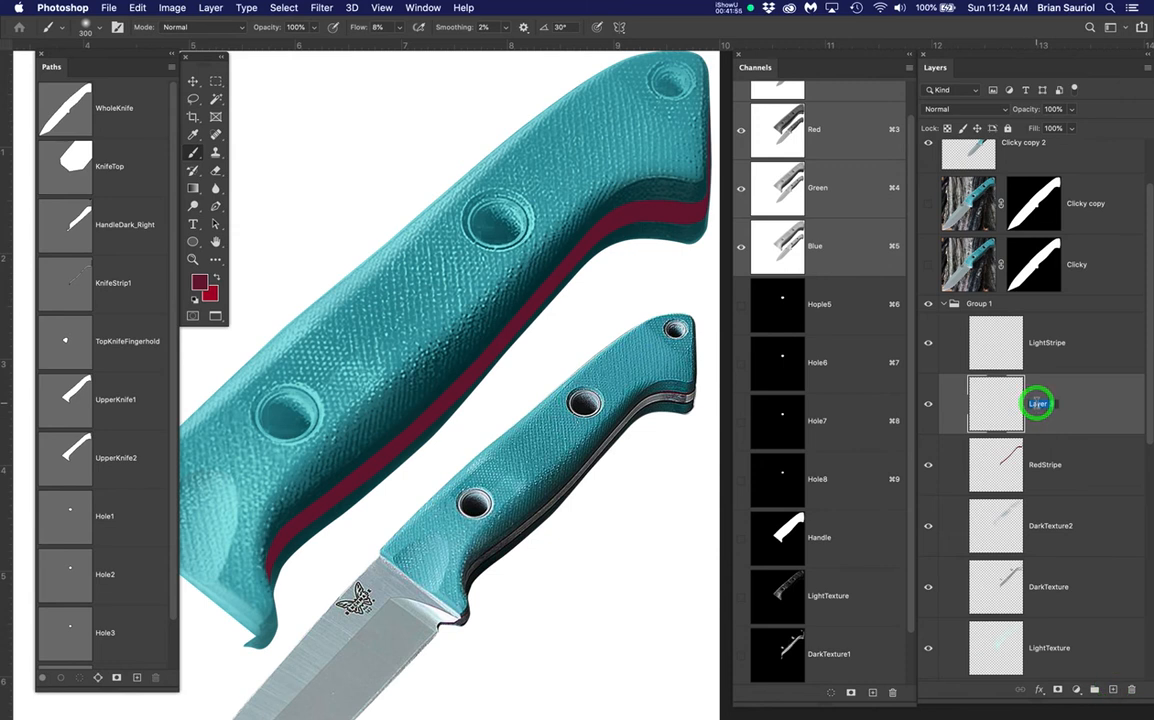
pyautogui.write('Dark')
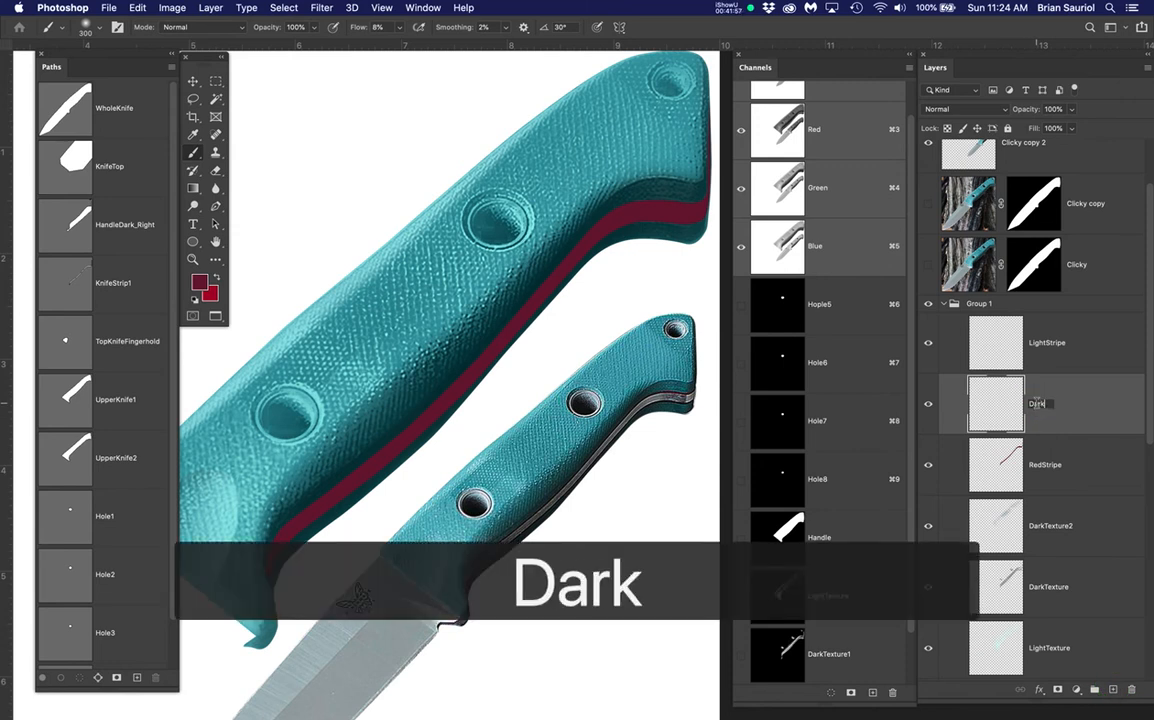
pyautogui.write('RedDStri')
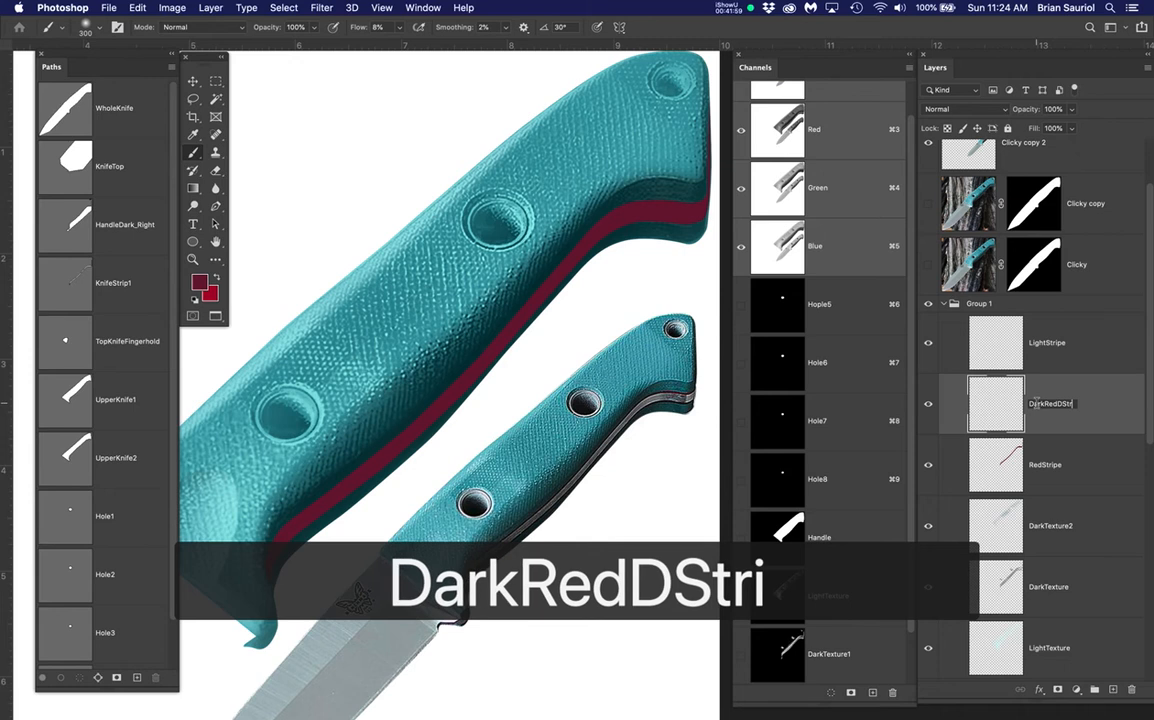
pyautogui.write('pe')
pyautogui.press('Return')
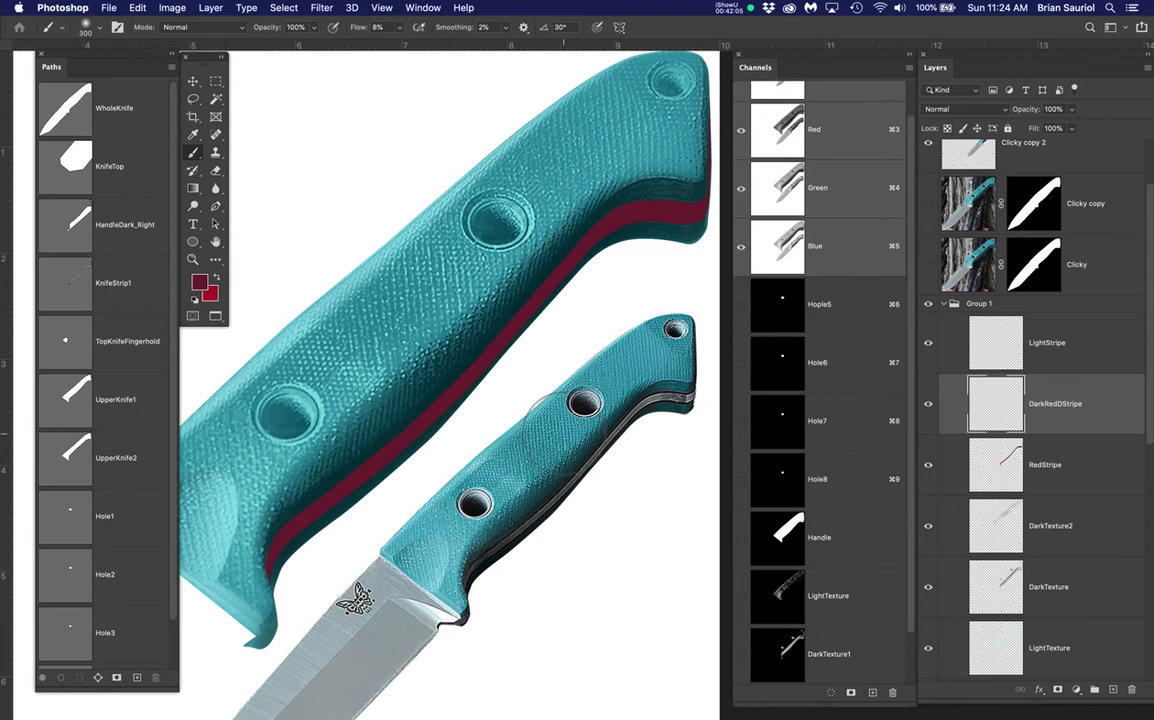
pyautogui.scroll(5, 569, 426)
pyautogui.scroll(5, 577, 451)
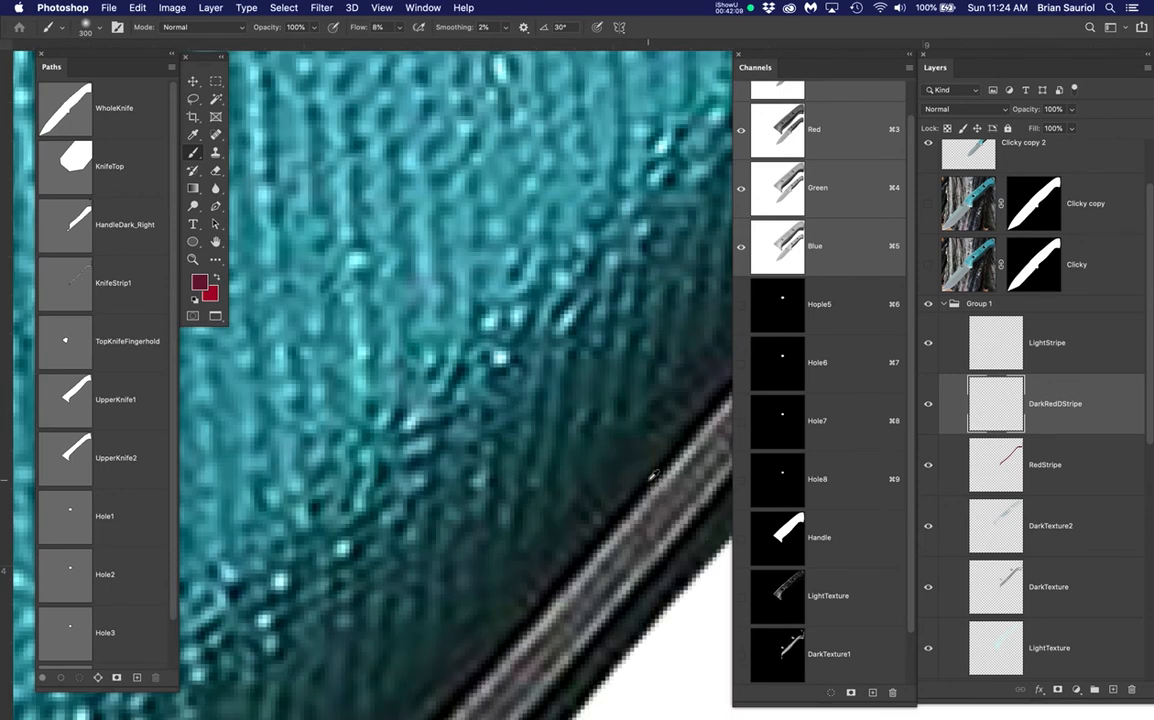
# Sample black from the handle's dark edge and brush dark shading along the red stripe
pyautogui.keyDown('alt'); pyautogui.click(649, 475); pyautogui.keyUp('alt')
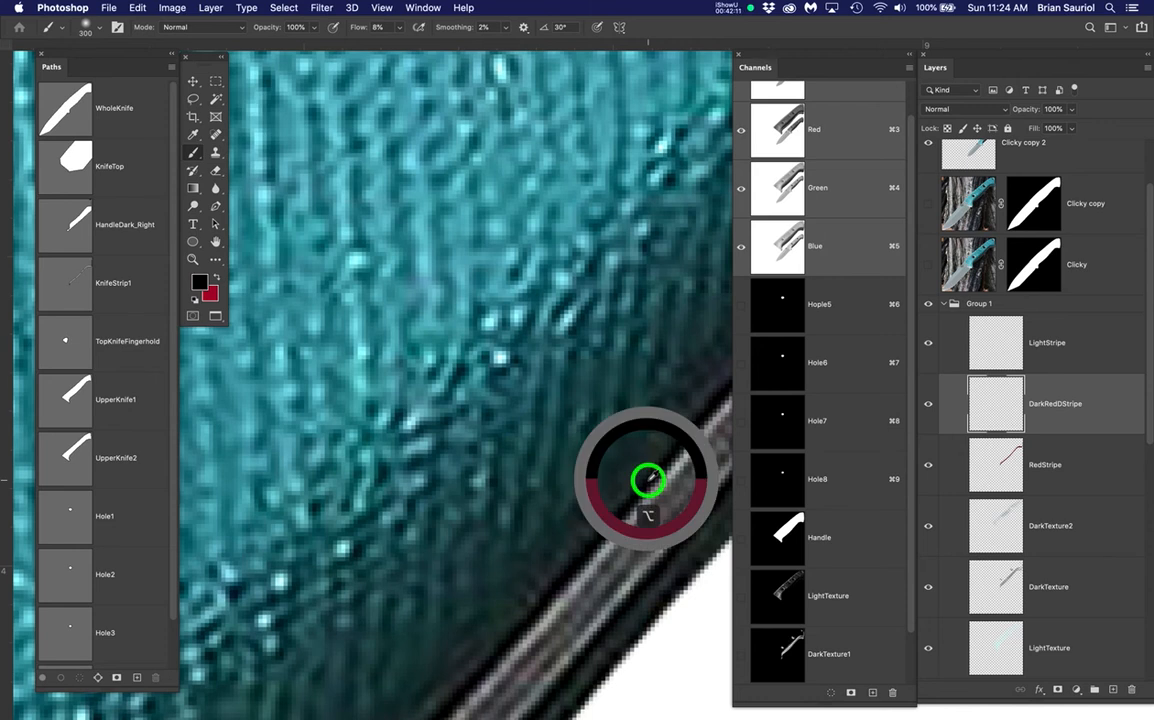
pyautogui.scroll(-5, 649, 479)
pyautogui.scroll(-2, 547, 412)
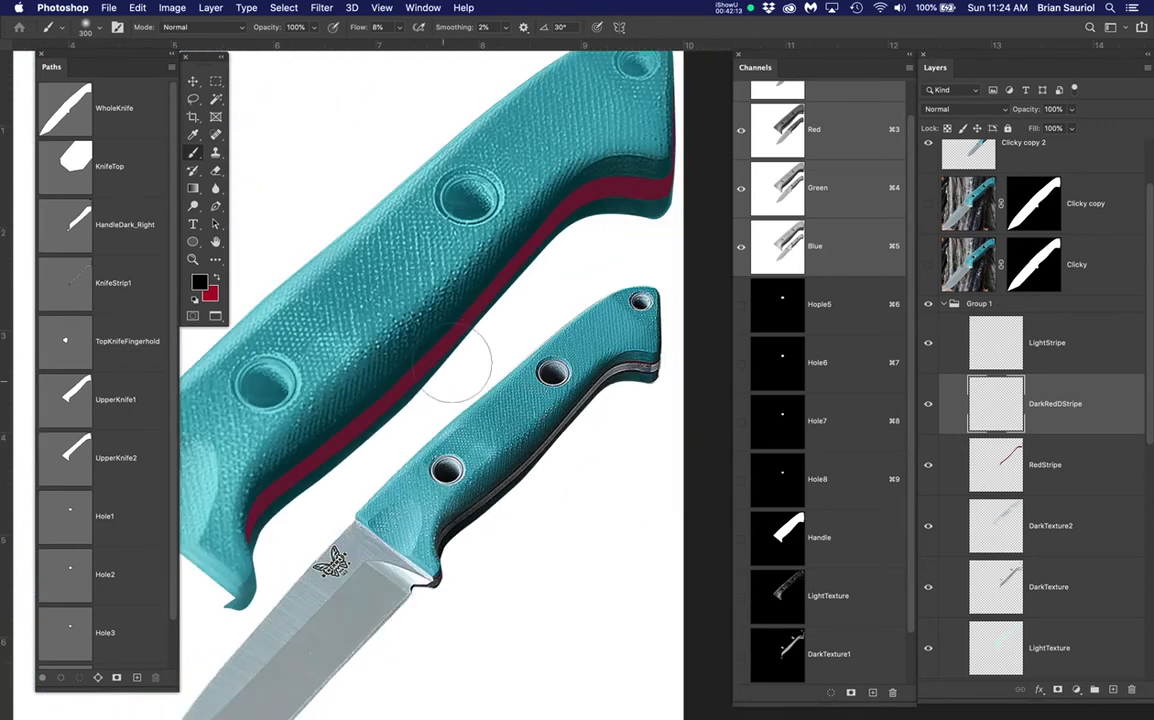
pyautogui.moveTo(328, 448)
pyautogui.mouseDown()
pyautogui.moveTo(258, 511)
pyautogui.moveTo(271, 479)
pyautogui.moveTo(254, 515)
pyautogui.moveTo(336, 386)
pyautogui.moveTo(258, 511)
pyautogui.moveTo(439, 319)
pyautogui.moveTo(457, 336)
pyautogui.moveTo(532, 220)
pyautogui.mouseUp()
pyautogui.click(440, 347)
pyautogui.moveTo(440, 347)
pyautogui.mouseDown()
pyautogui.moveTo(322, 445)
pyautogui.moveTo(368, 387)
pyautogui.moveTo(315, 459)
pyautogui.moveTo(196, 524)
pyautogui.moveTo(286, 467)
pyautogui.moveTo(472, 308)
pyautogui.mouseUp()
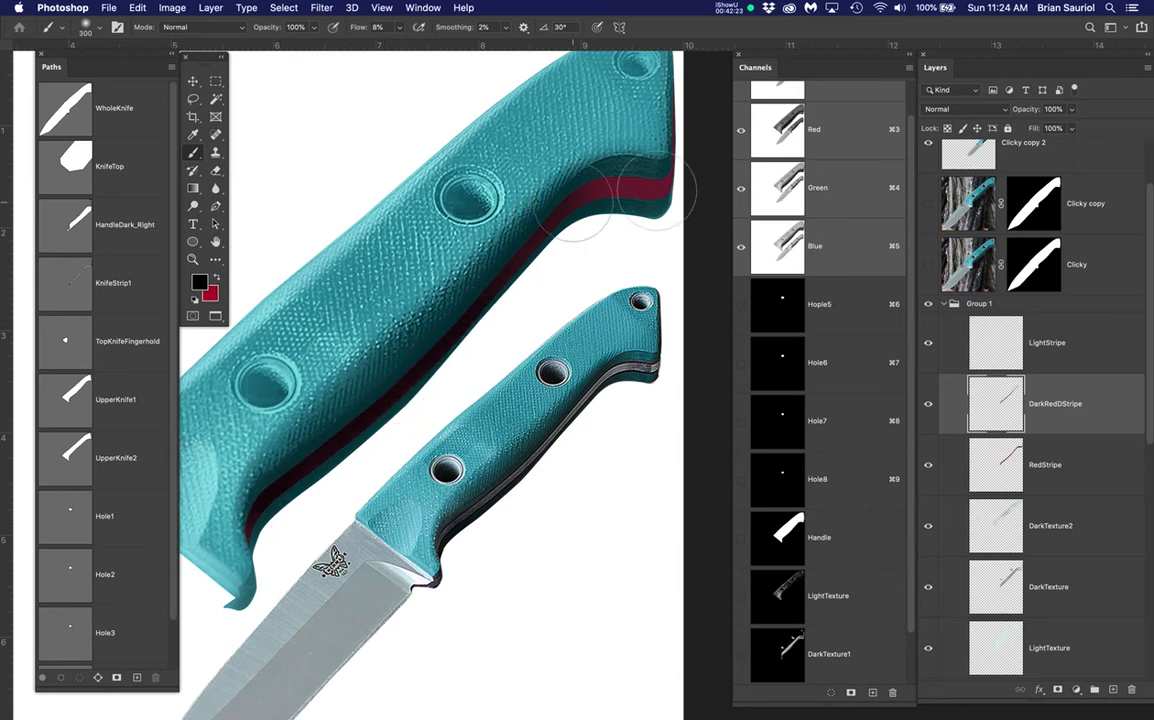
pyautogui.moveTo(420, 392)
pyautogui.mouseDown()
pyautogui.moveTo(273, 493)
pyautogui.moveTo(286, 478)
pyautogui.mouseUp()
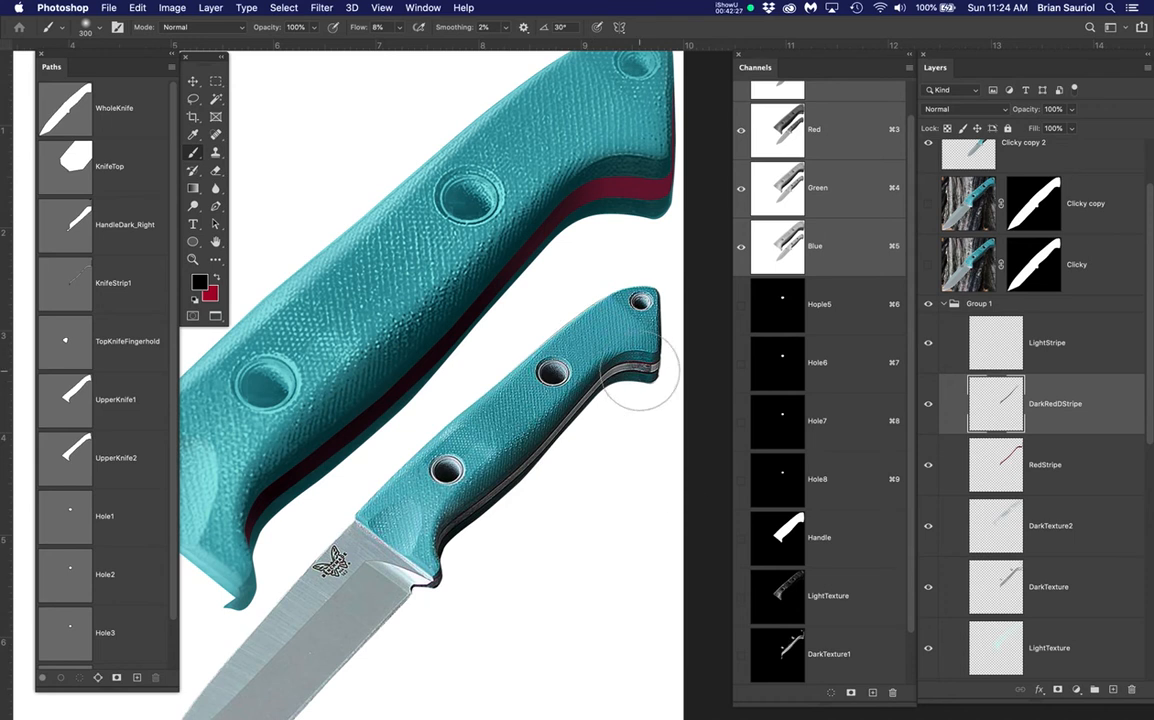
# Shrink the brush to 175 and further darken the red stripe's lower part and right edge
pyautogui.scroll(5, 638, 372)
pyautogui.scroll(3, 697, 352)
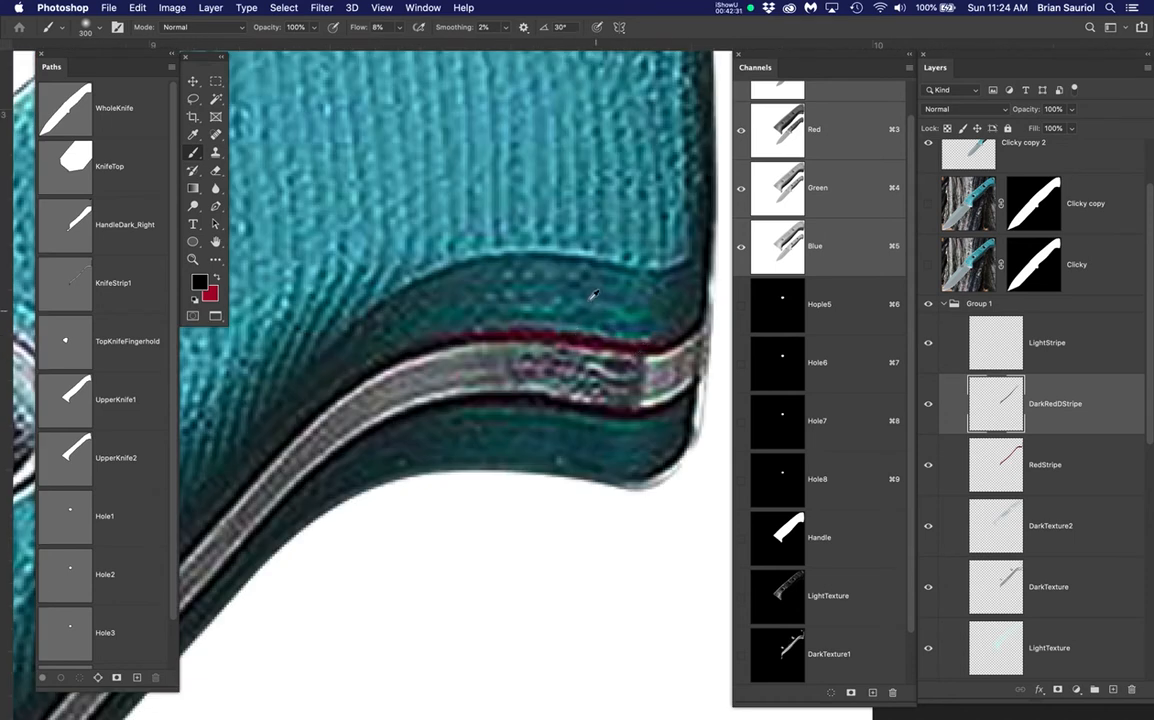
pyautogui.scroll(-7, 595, 296)
pyautogui.moveTo(605, 136); pyautogui.dragTo(499, 379)
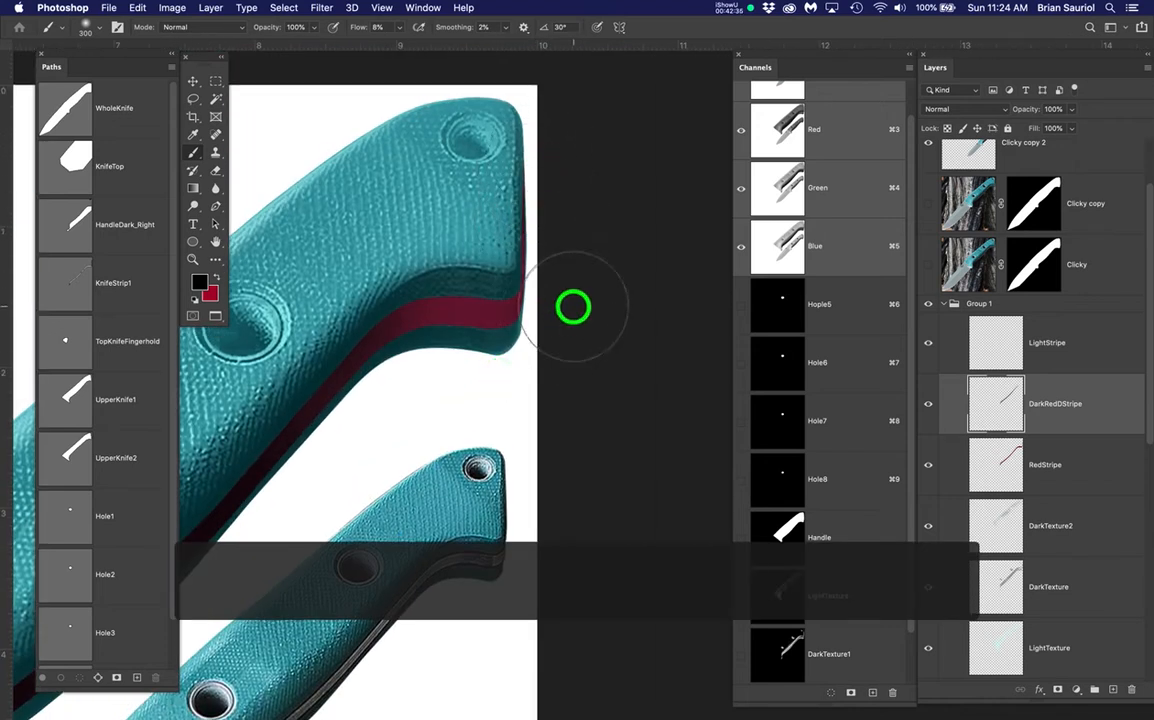
pyautogui.press('[')
pyautogui.press('[')
pyautogui.press('[')
pyautogui.moveTo(543, 253); pyautogui.dragTo(541, 129)
pyautogui.moveTo(433, 298)
pyautogui.mouseDown()
pyautogui.moveTo(361, 330)
pyautogui.moveTo(300, 423)
pyautogui.mouseUp()
pyautogui.moveTo(360, 355)
pyautogui.mouseDown()
pyautogui.moveTo(347, 432)
pyautogui.moveTo(342, 422)
pyautogui.mouseUp()
pyautogui.moveTo(348, 364)
pyautogui.mouseDown()
pyautogui.moveTo(327, 446)
pyautogui.moveTo(319, 436)
pyautogui.mouseUp()
pyautogui.moveTo(389, 341); pyautogui.dragTo(340, 429)
pyautogui.click(1043, 341)
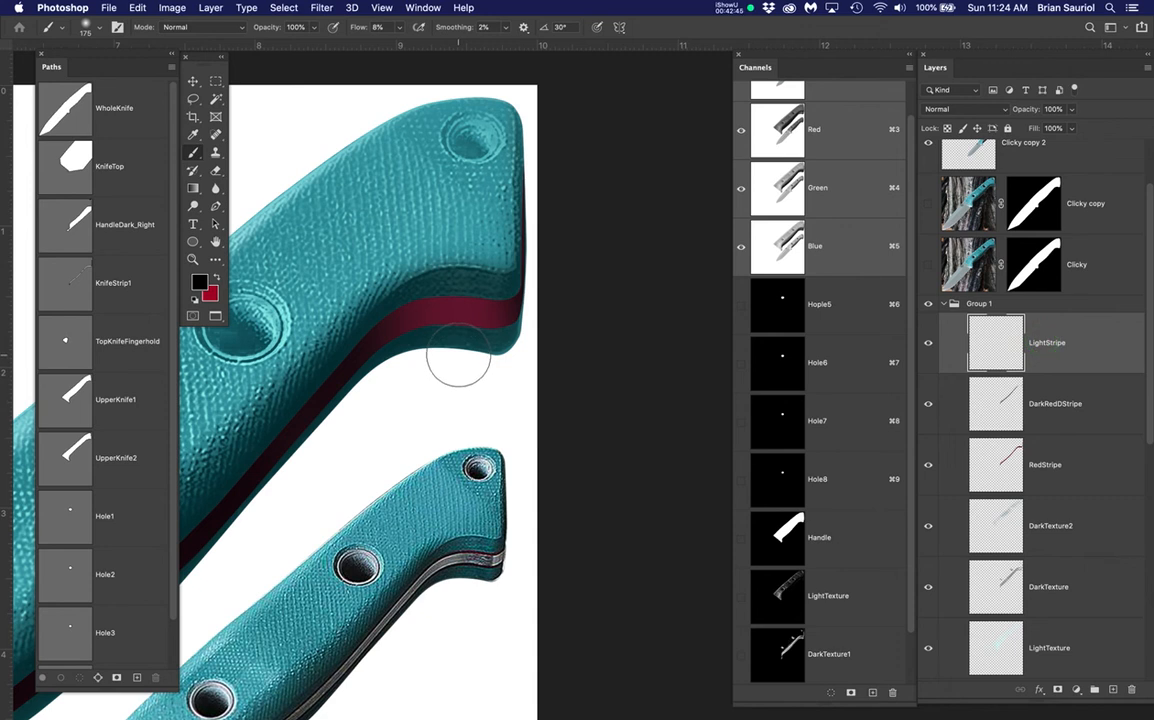
# Show the stripe selection and Clicky copy layer, then contract the selection by 6 pixels
pyautogui.press('super+h')
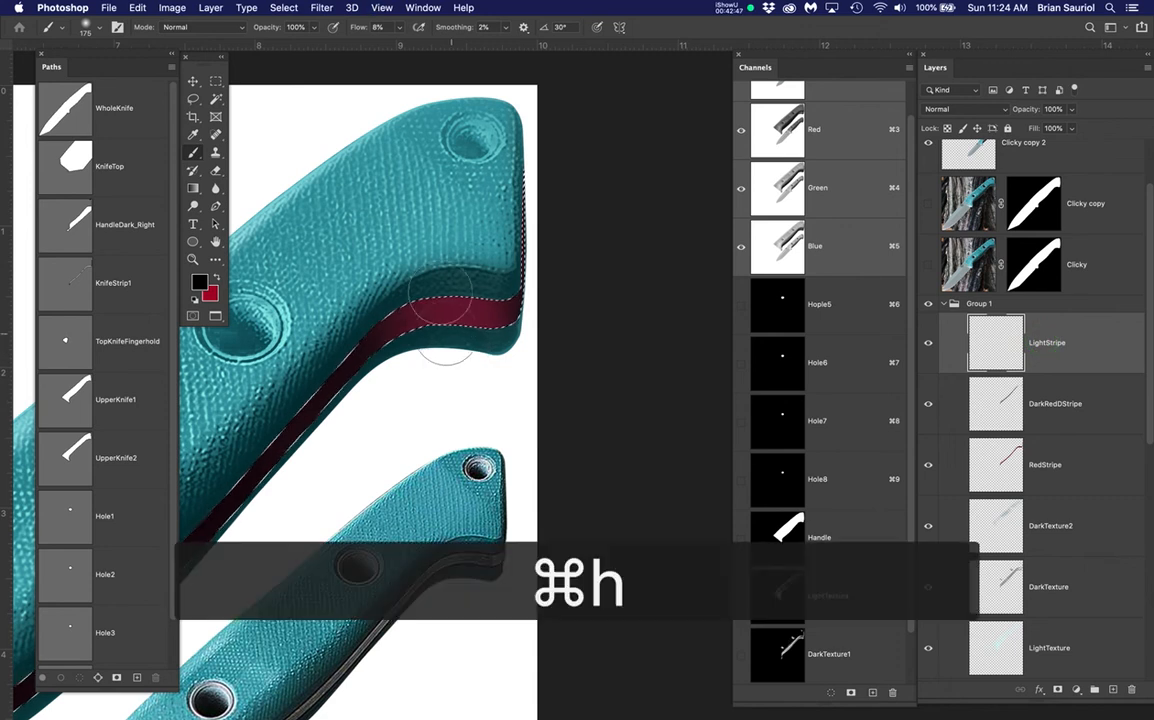
pyautogui.scroll(3, 402, 308)
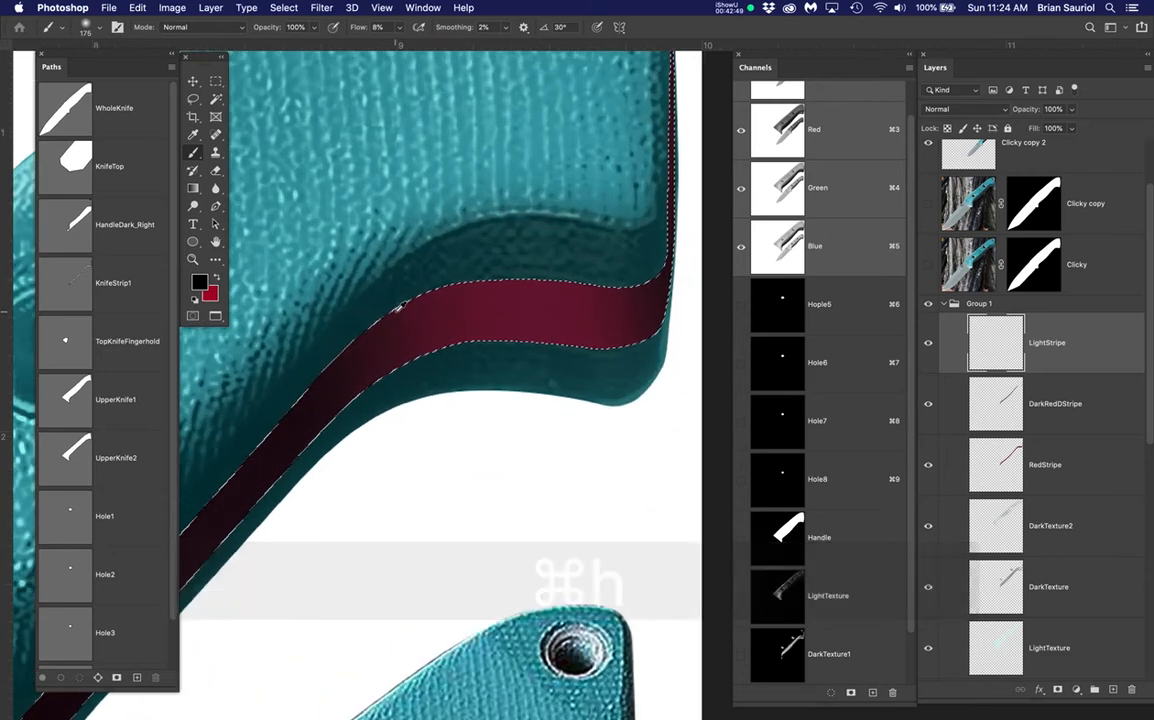
pyautogui.click(928, 204)
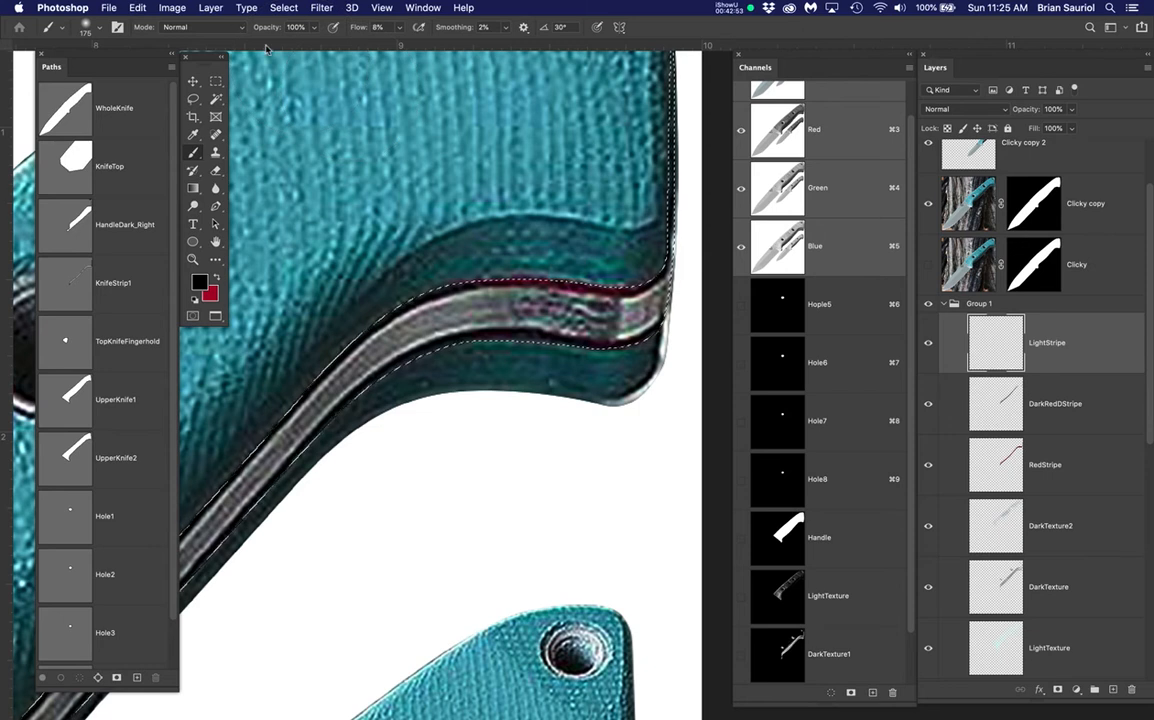
pyautogui.click(277, 8)
pyautogui.moveTo(289, 205)
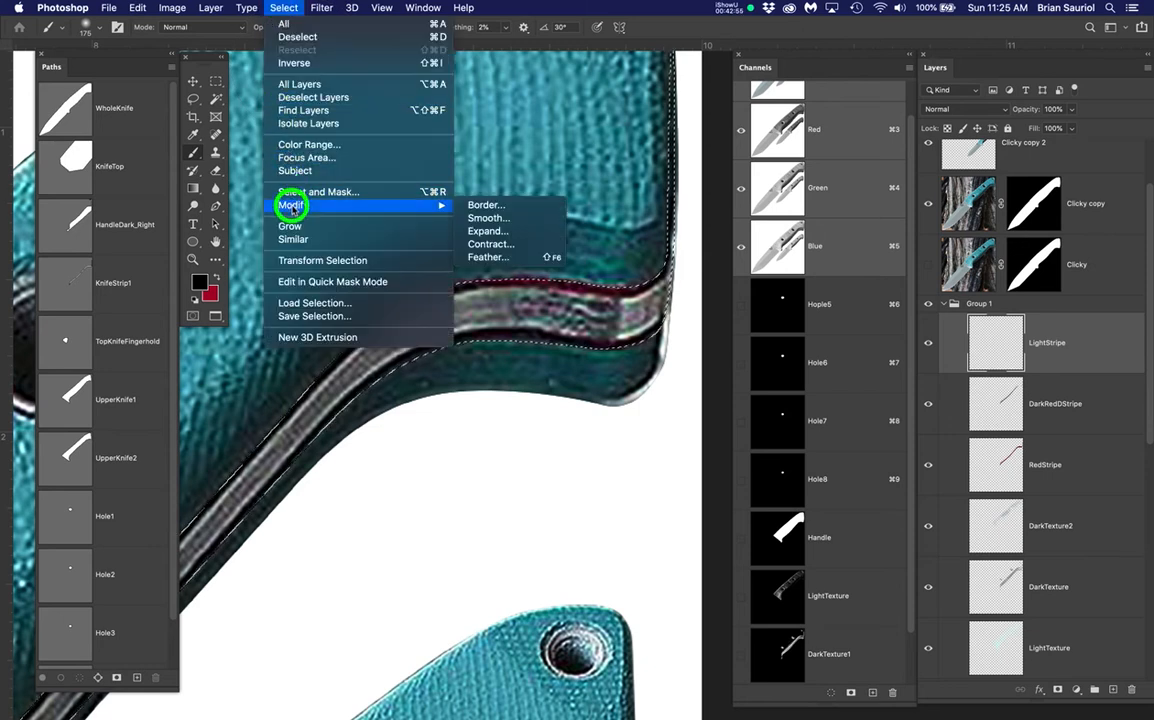
pyautogui.click(497, 245)
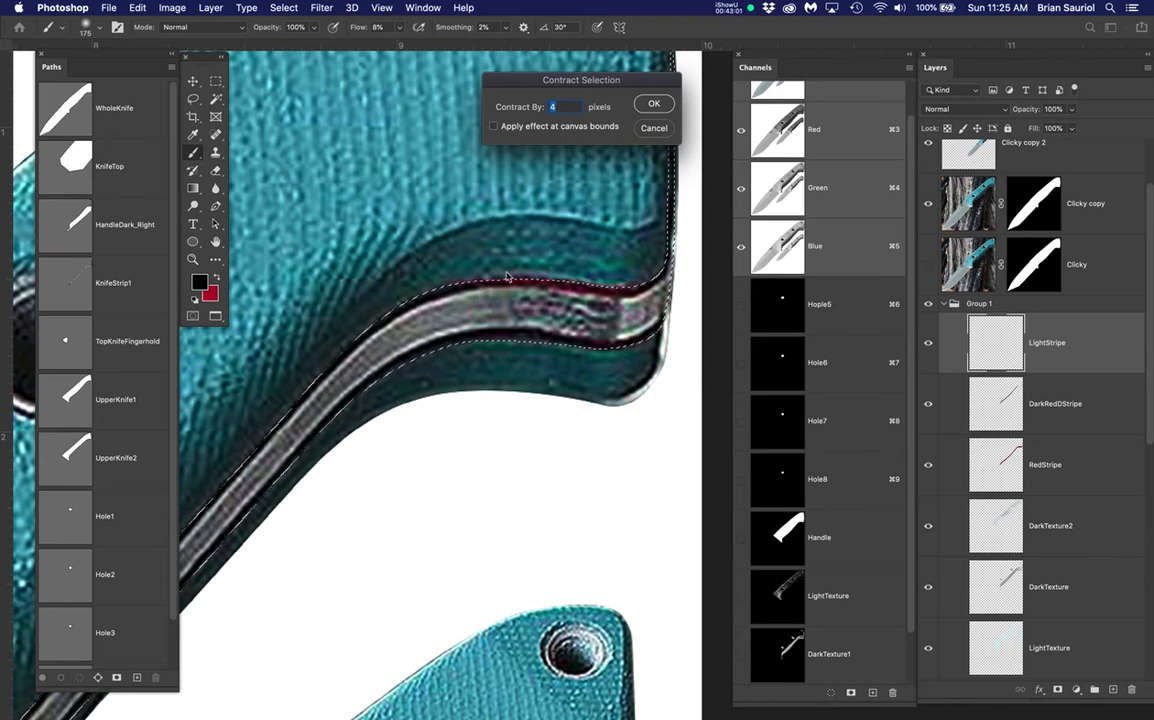
pyautogui.click(652, 105)
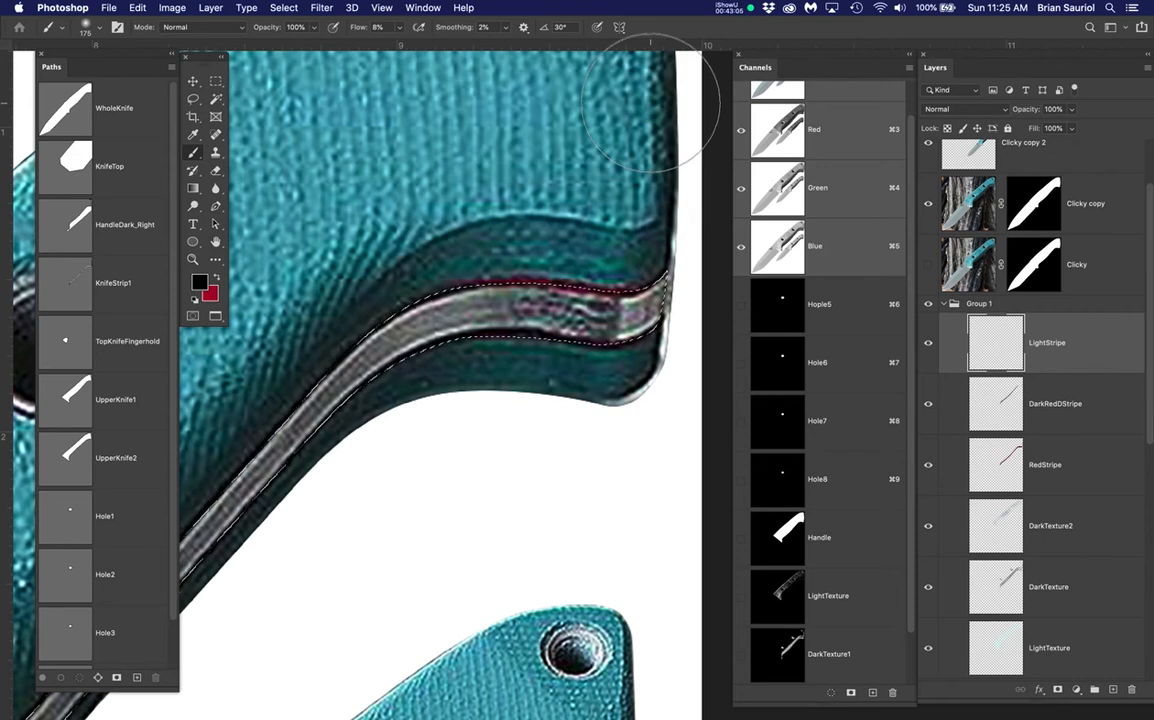
pyautogui.press('super+z')
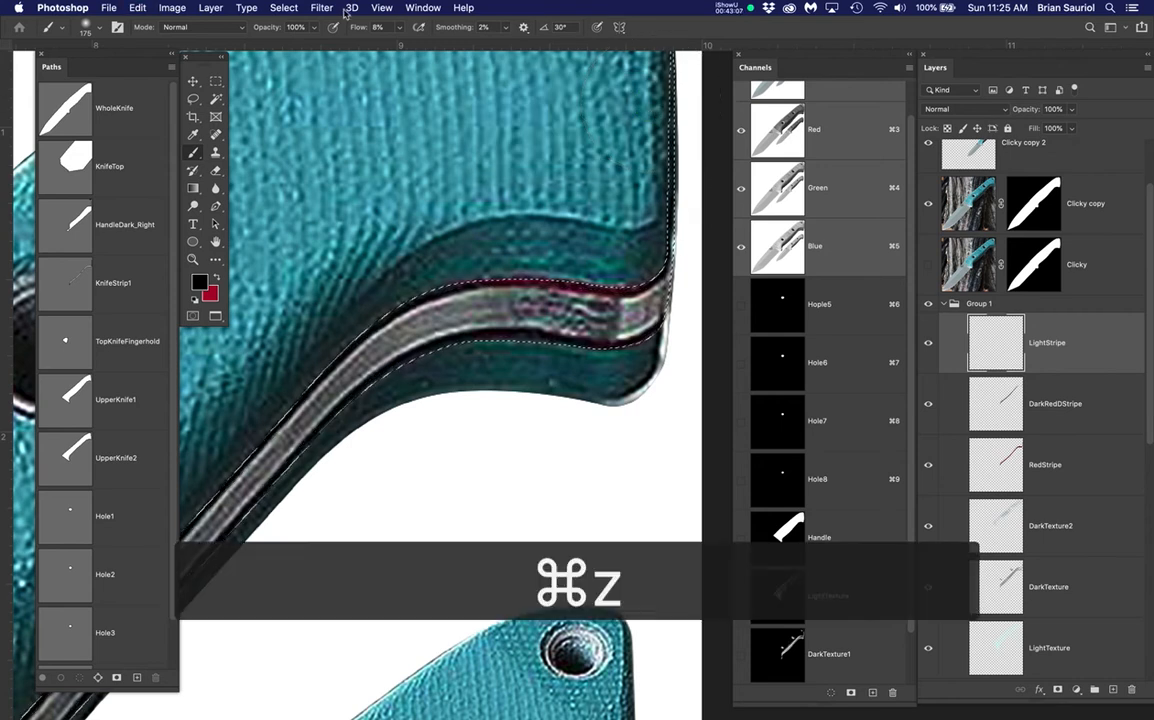
pyautogui.click(284, 8)
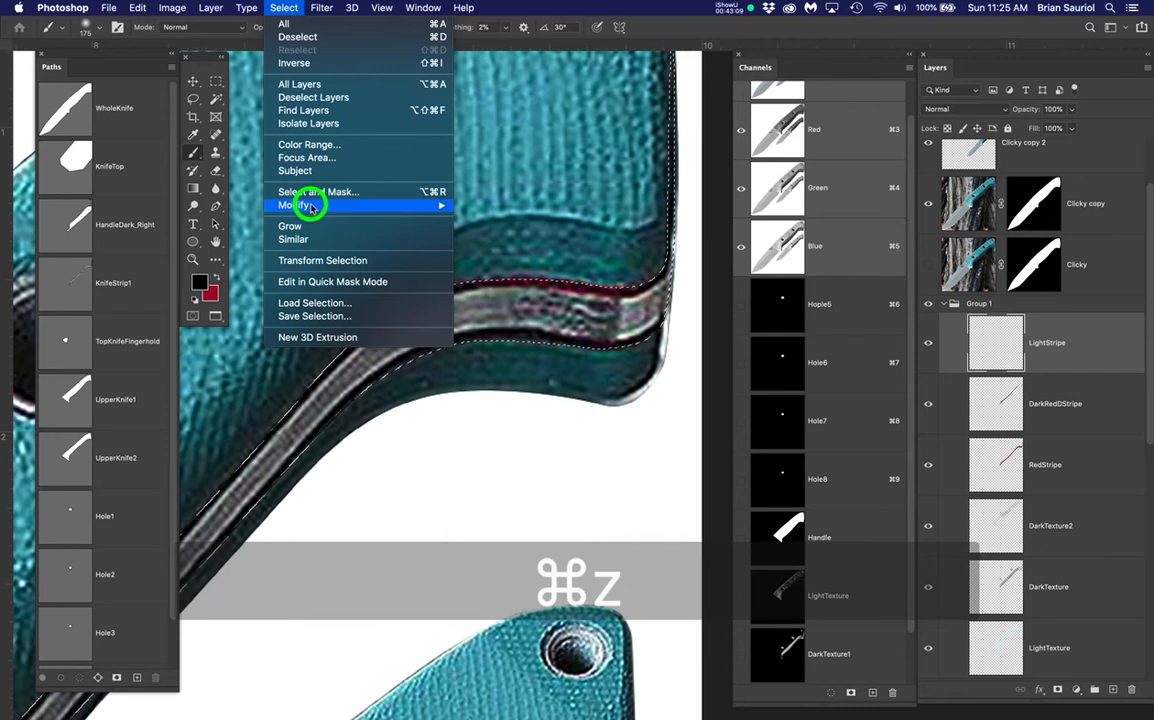
pyautogui.moveTo(452, 205)
pyautogui.click(548, 245)
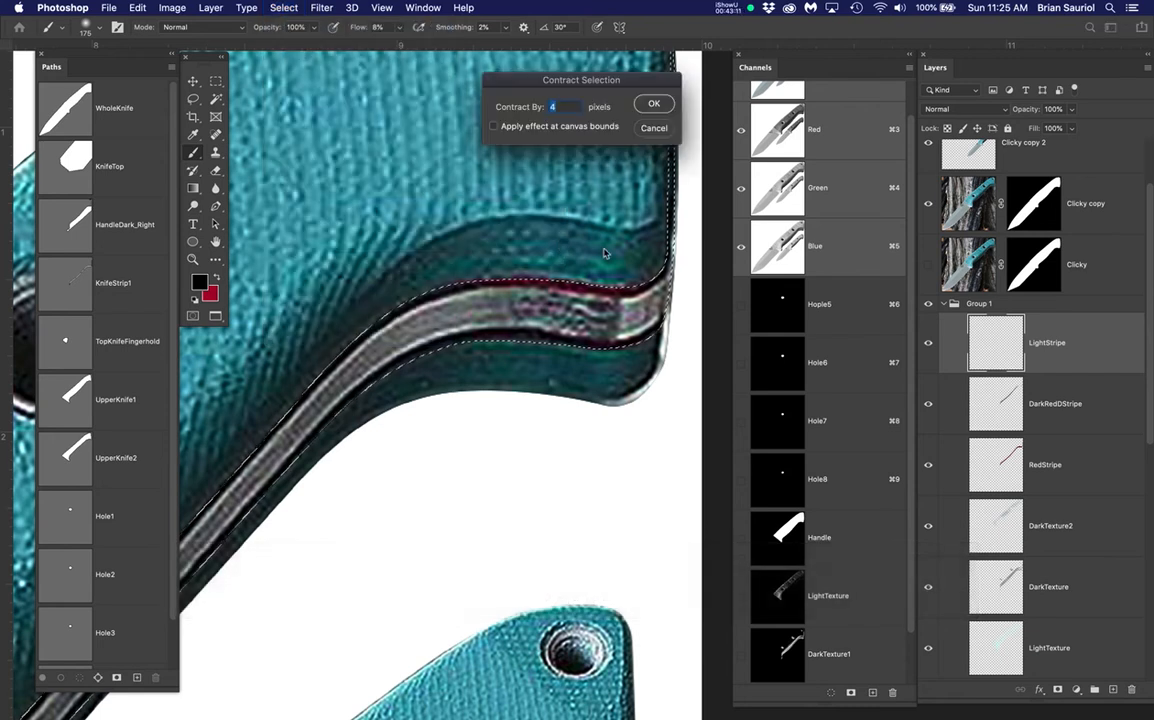
pyautogui.write('6')
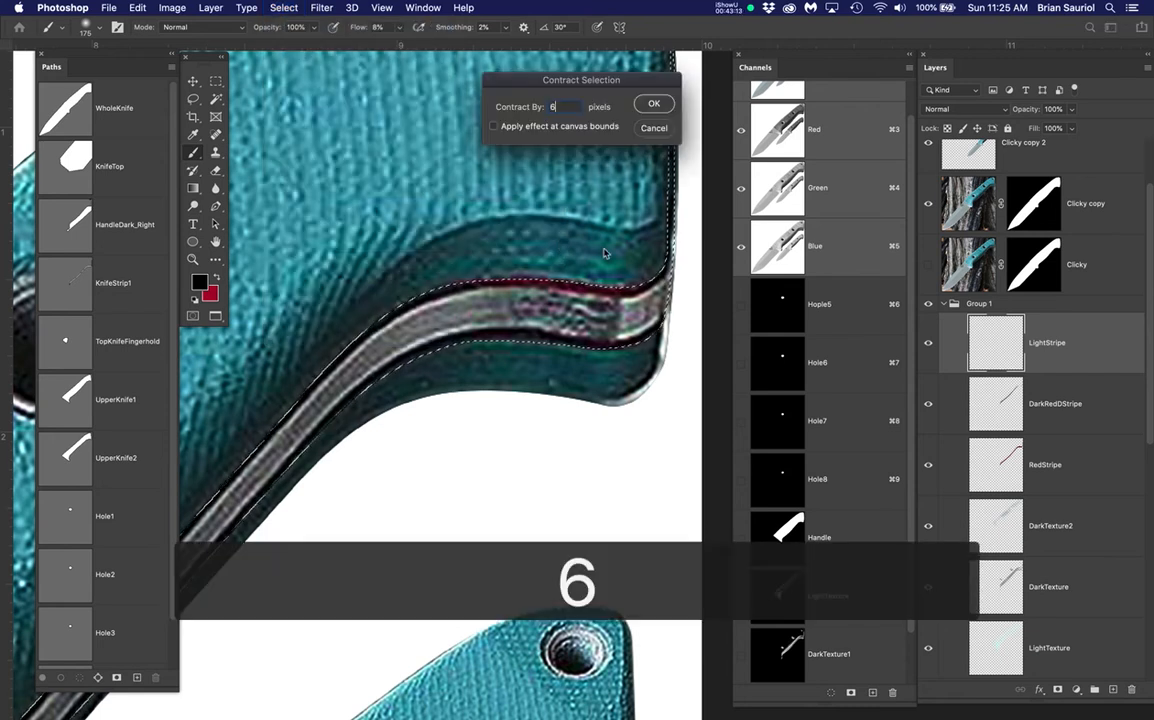
pyautogui.press('Return')
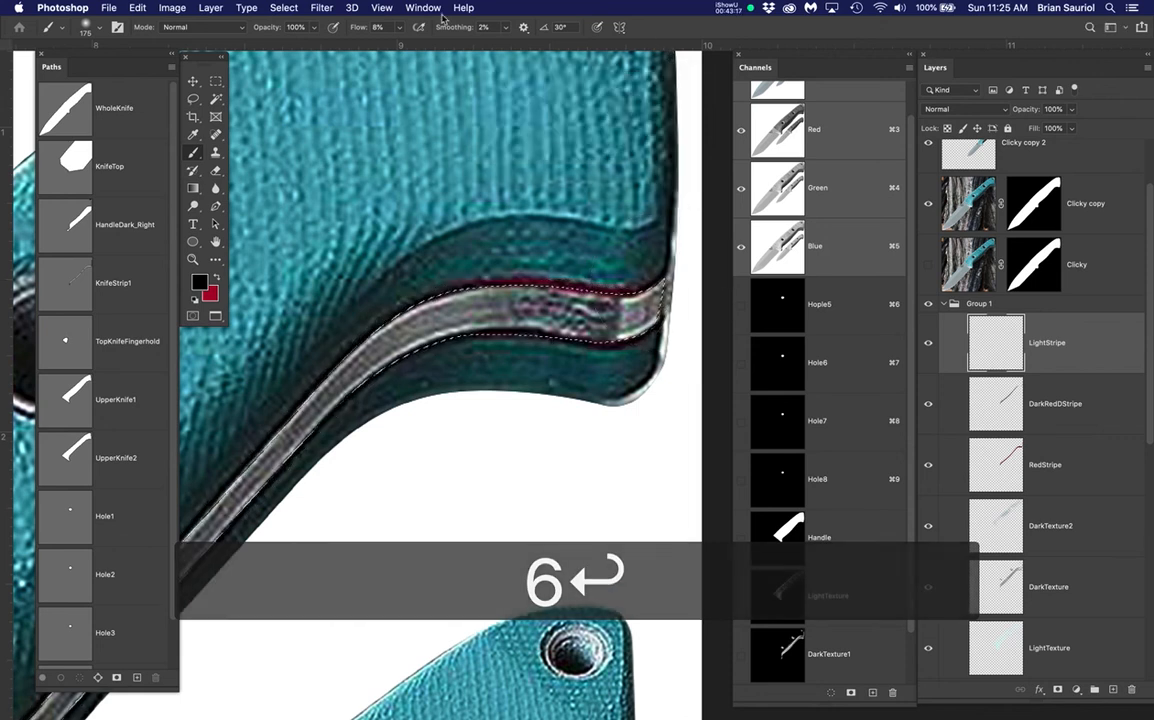
# Save the contracted selection as a new channel named WhiteSDtripe
pyautogui.click(281, 8)
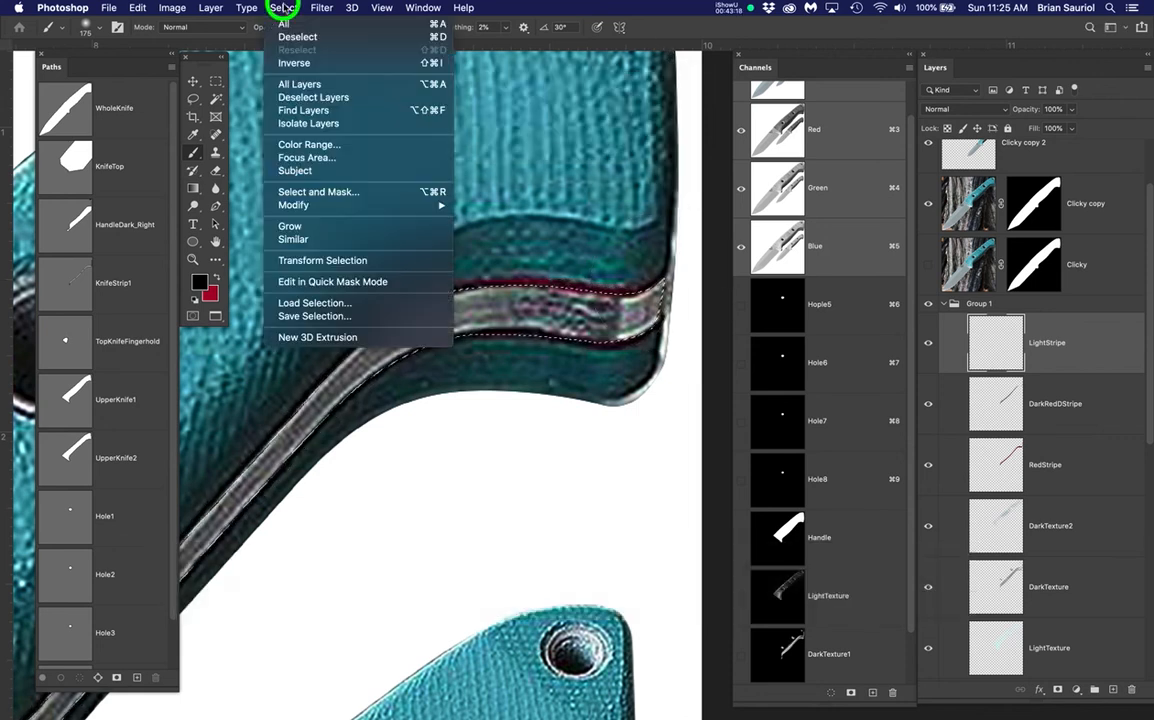
pyautogui.click(297, 316)
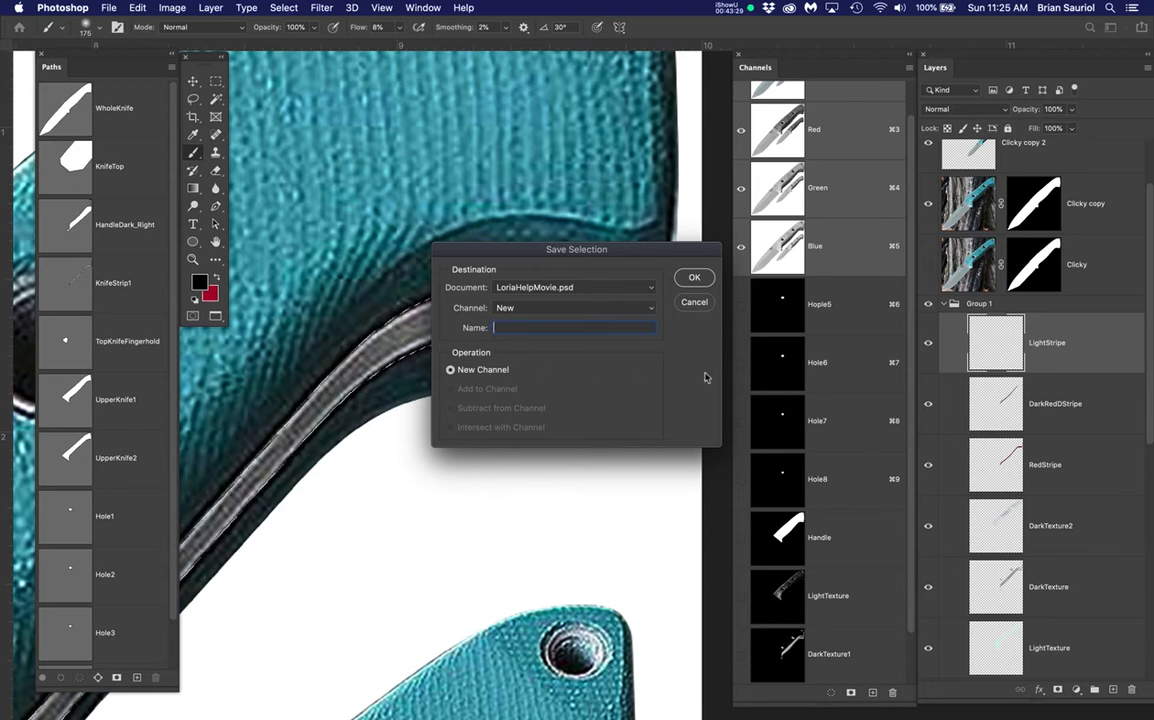
pyautogui.write('hi')
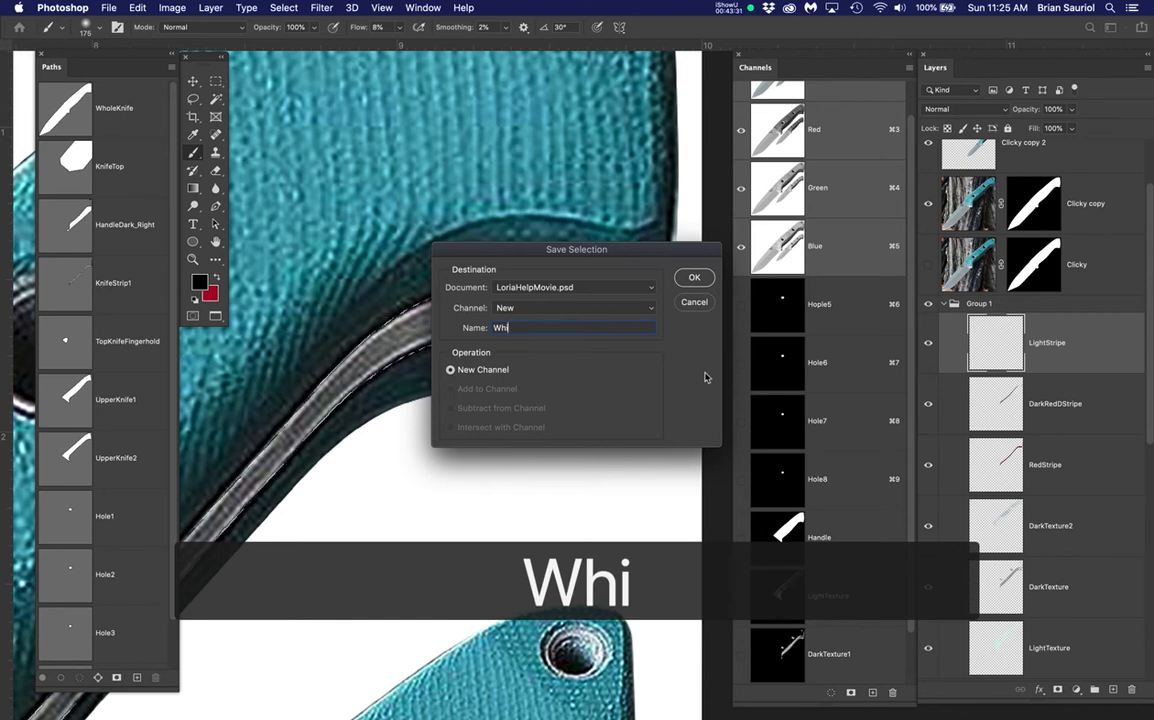
pyautogui.write('teSDtripe')
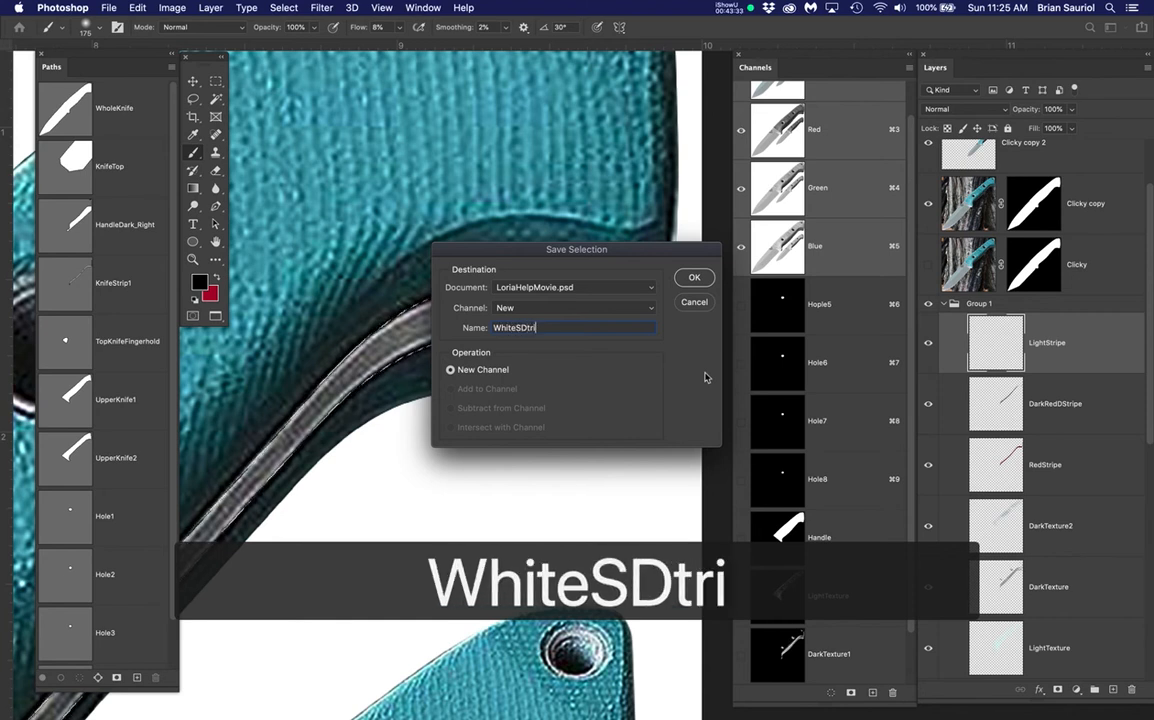
pyautogui.press('Return')
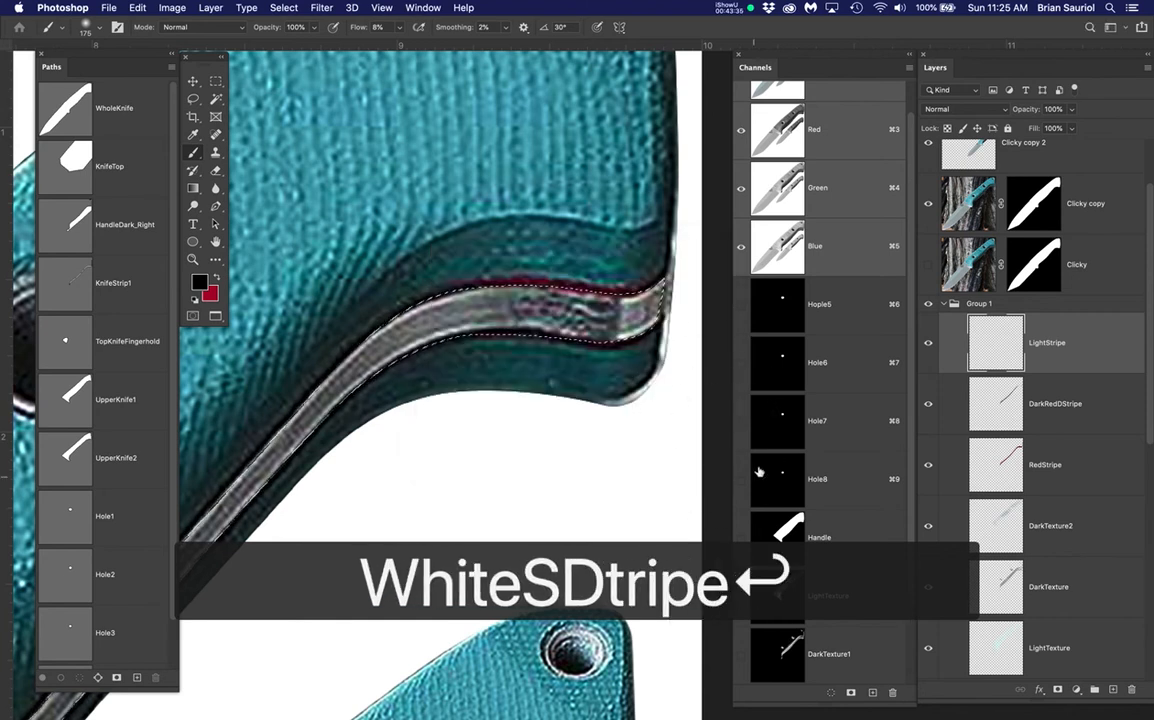
pyautogui.scroll(-2, 851, 540)
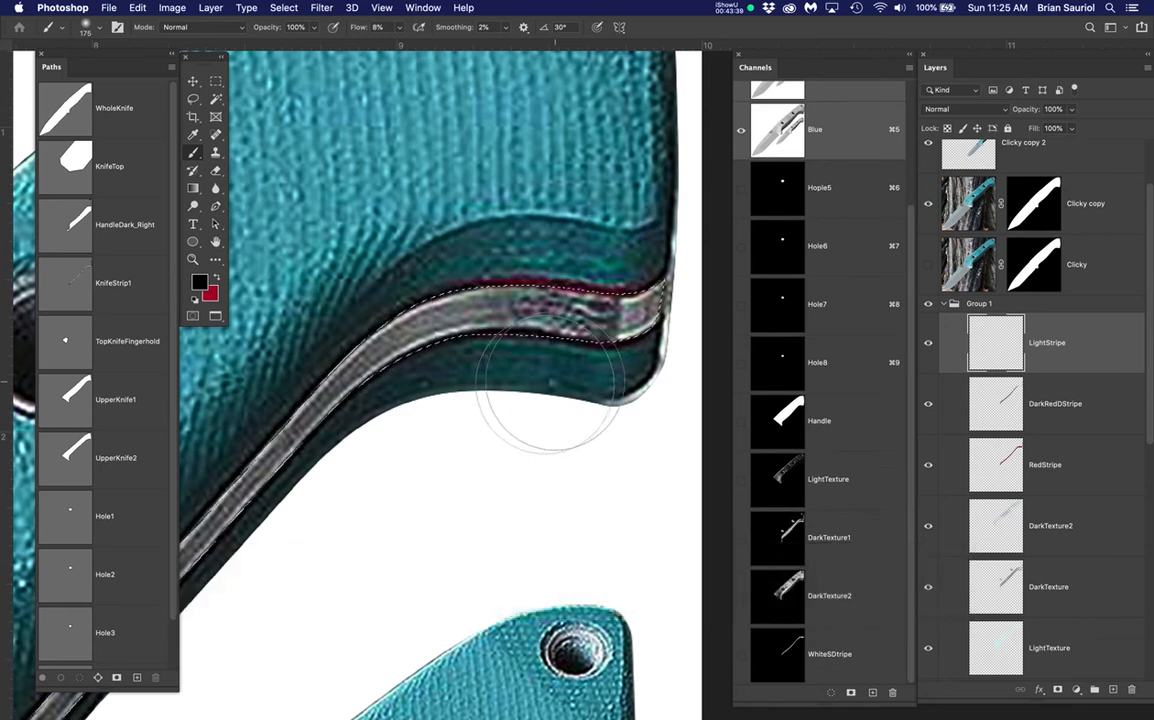
# Contract the stripe selection by 4 pixels
pyautogui.hotkey('ctrl', 'd')
pyautogui.scroll(1, 549, 380)
pyautogui.scroll(1, 549, 380)
pyautogui.scroll(4, 430, 302)
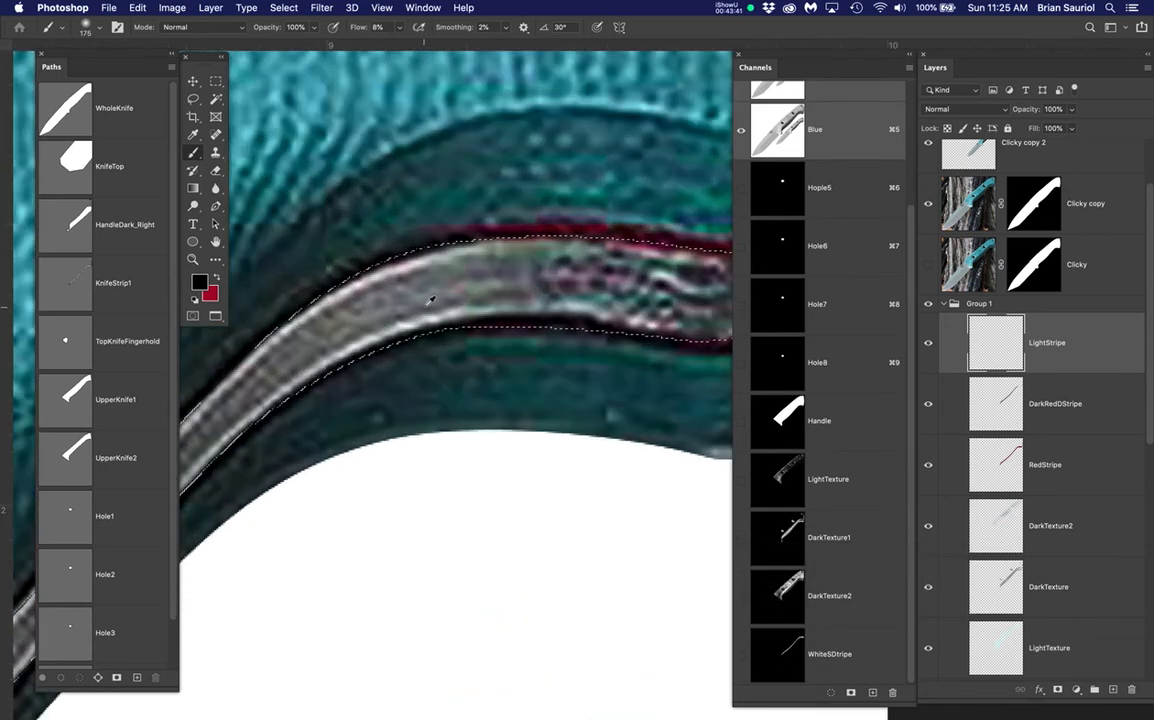
pyautogui.click(288, 8)
pyautogui.moveTo(386, 204)
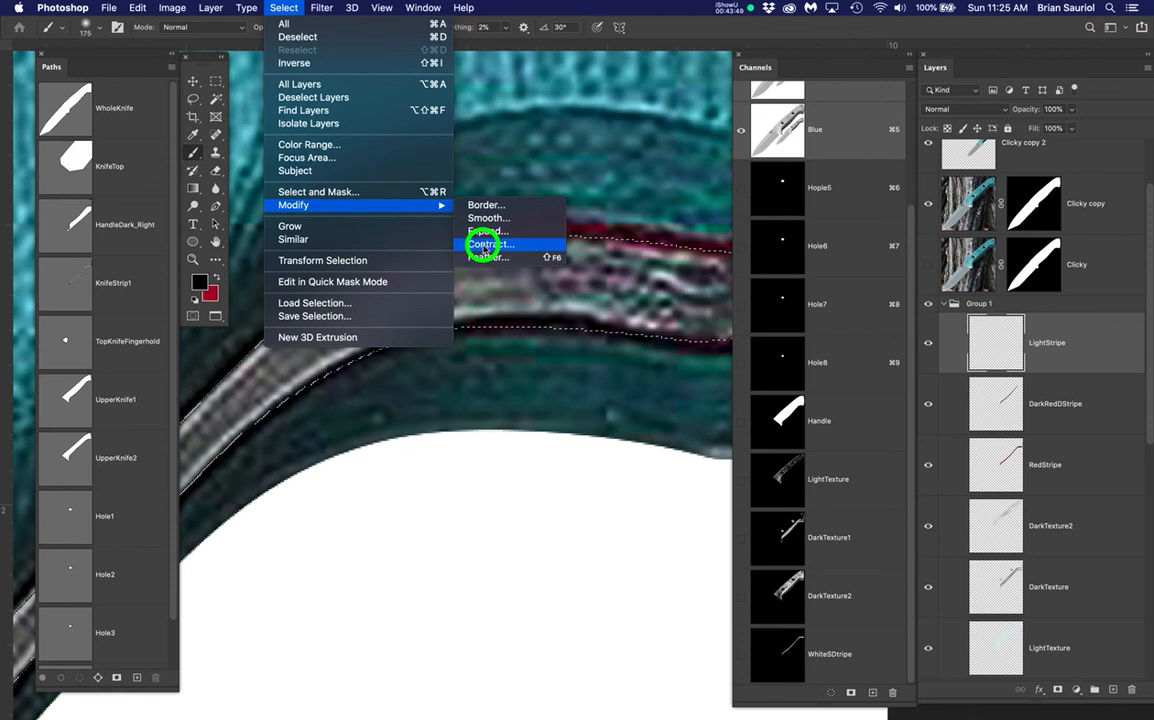
pyautogui.click(484, 245)
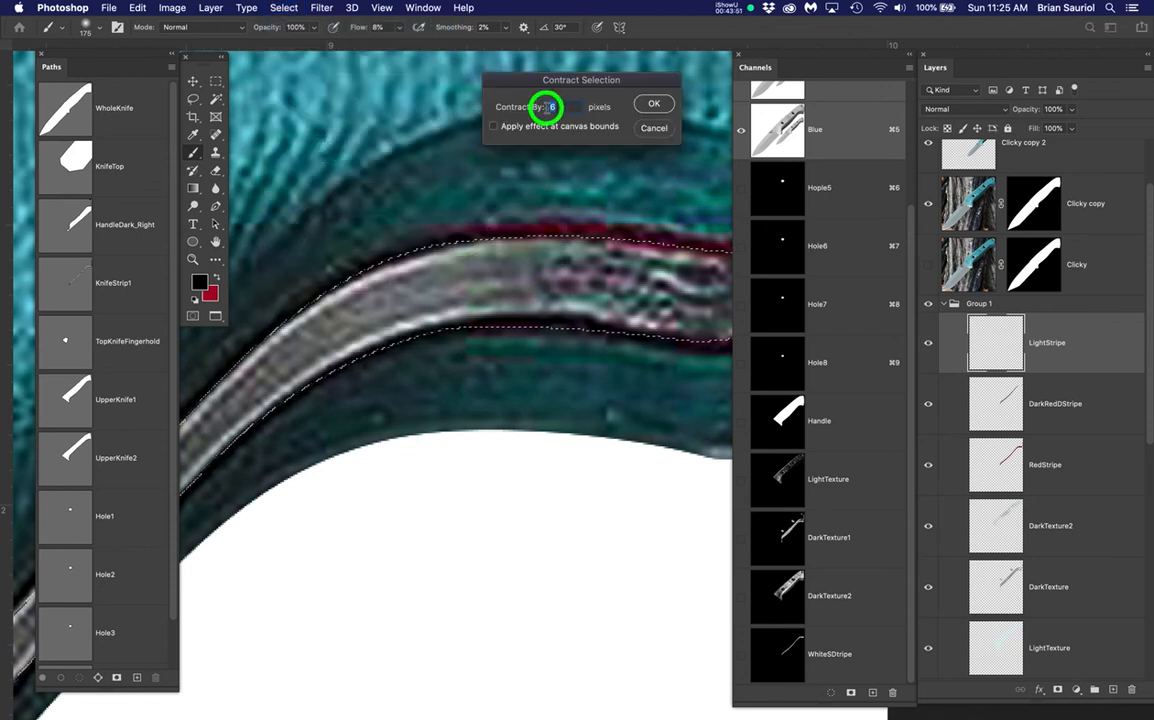
pyautogui.write('4')
pyautogui.press('Return')
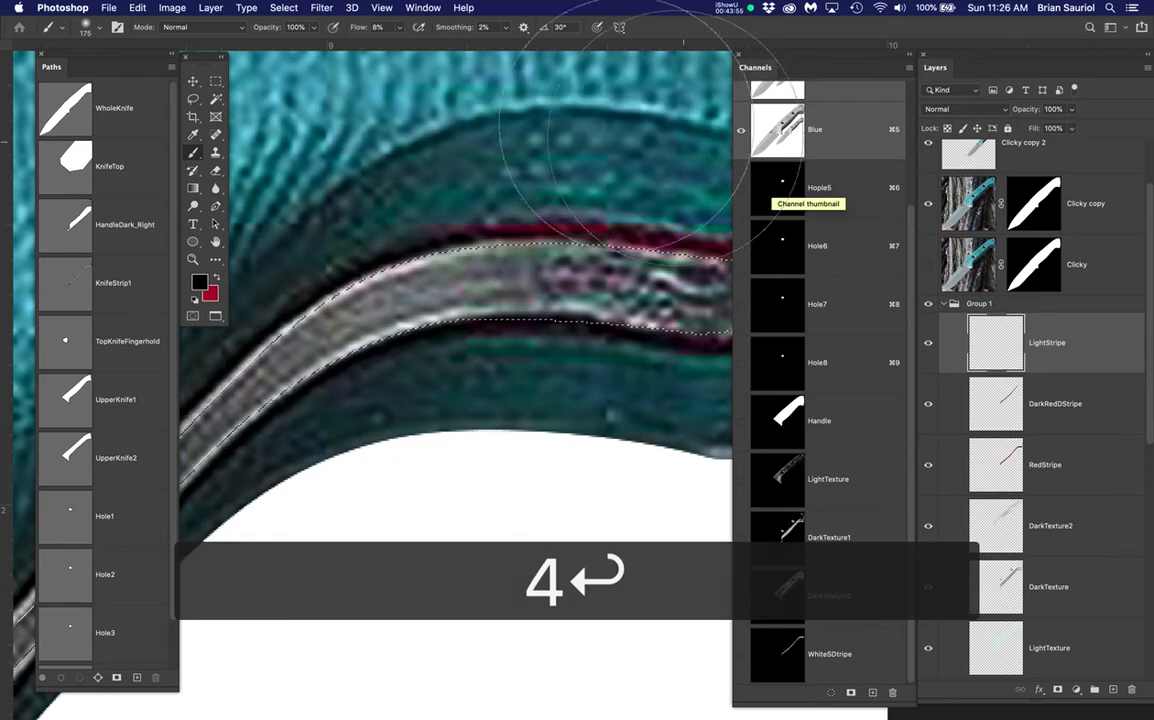
# Contract the selection by 1 pixel, twice
pyautogui.click(320, 8)
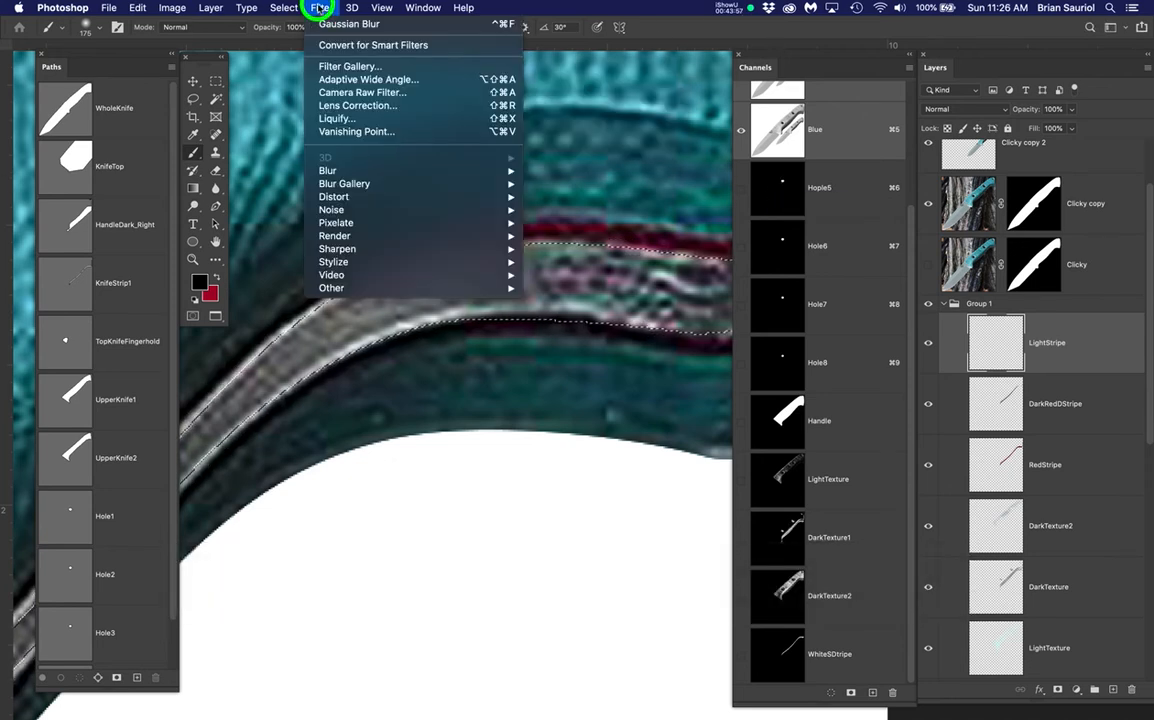
pyautogui.moveTo(285, 7)
pyautogui.moveTo(337, 205)
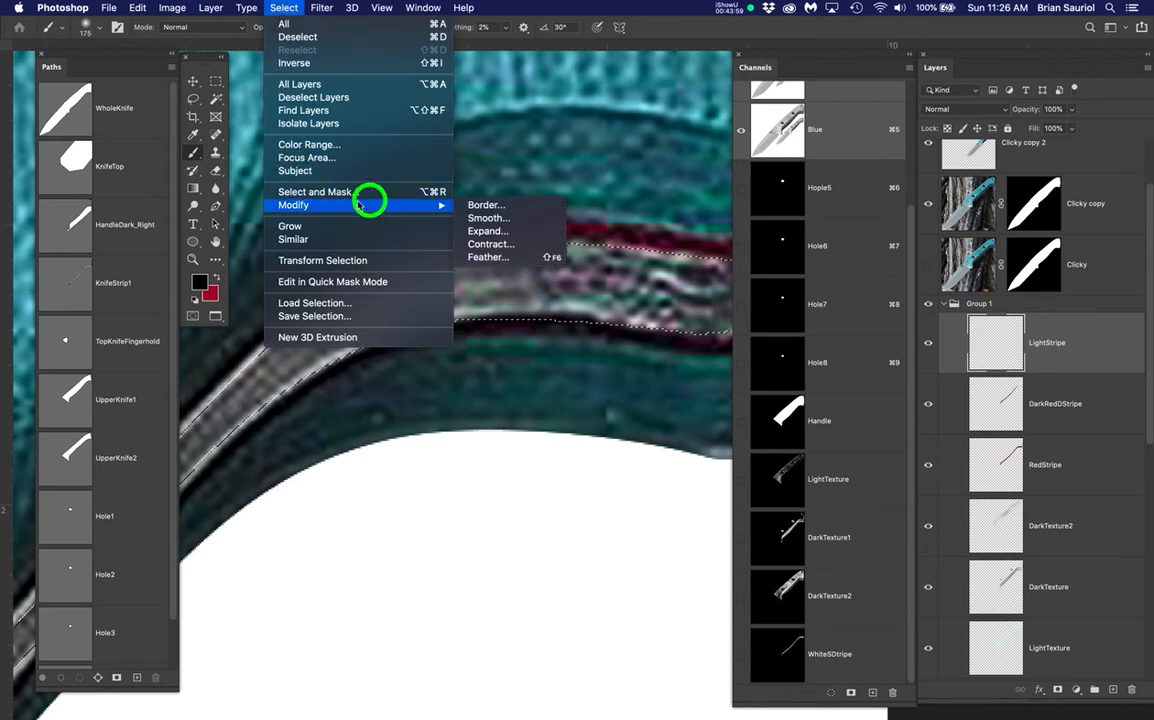
pyautogui.click(487, 247)
pyautogui.write('1')
pyautogui.press('Return')
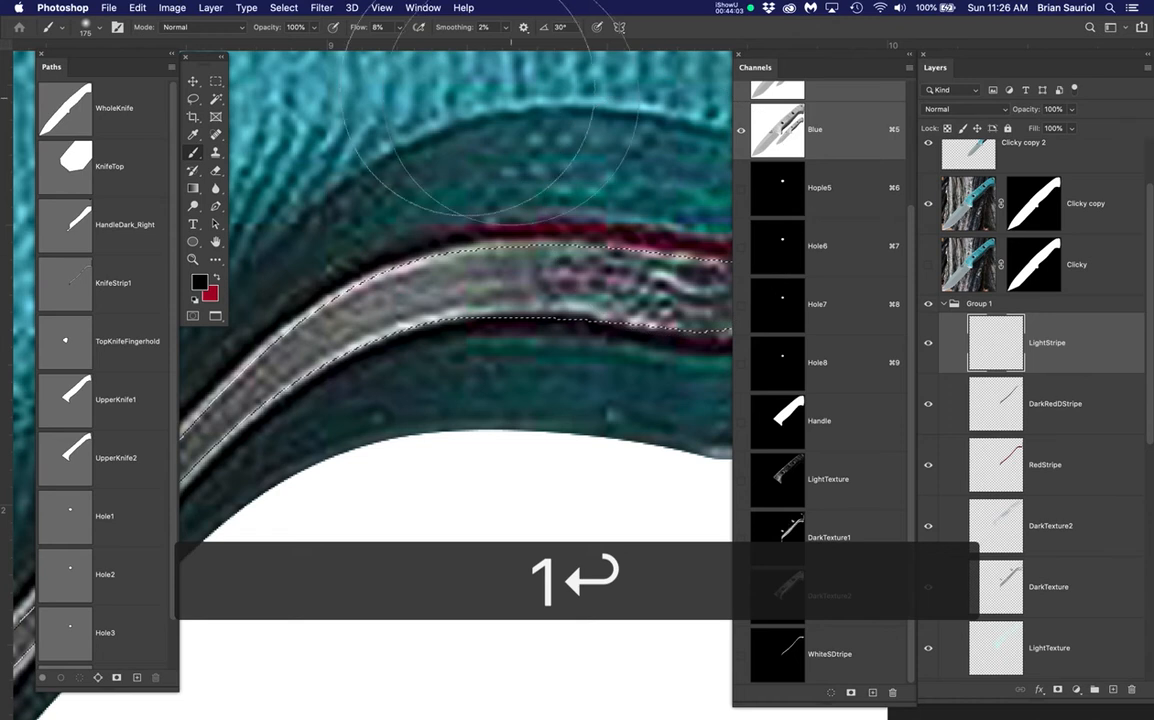
pyautogui.click(325, 8)
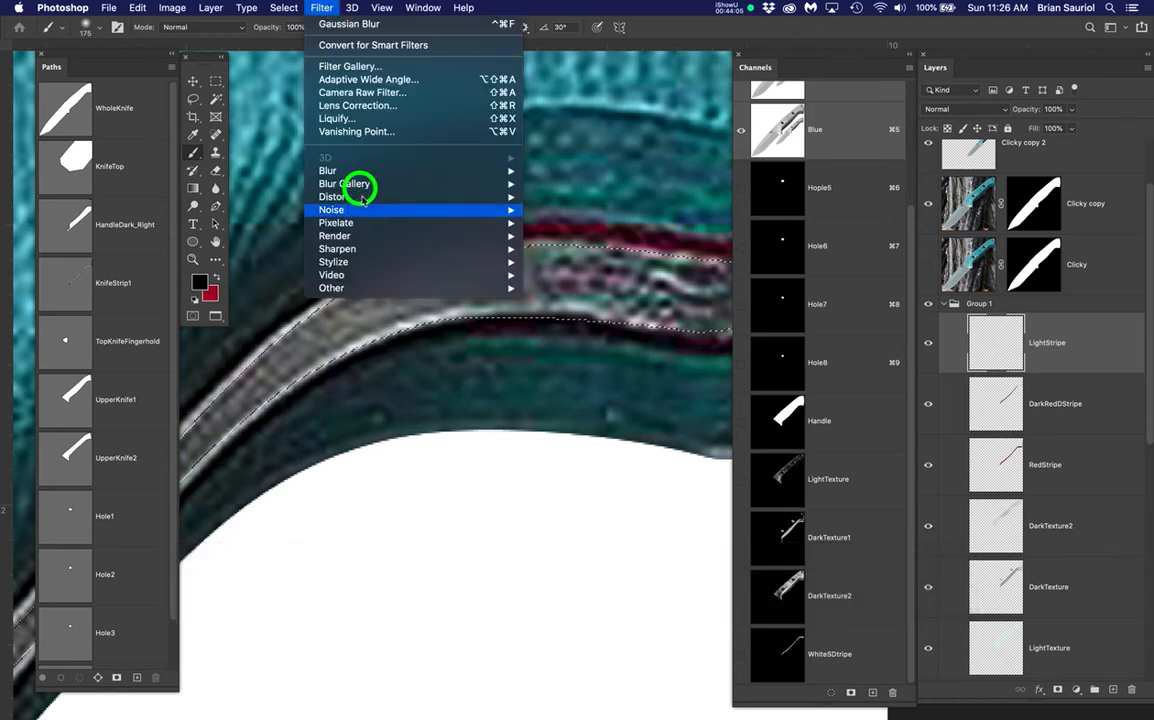
pyautogui.moveTo(284, 8)
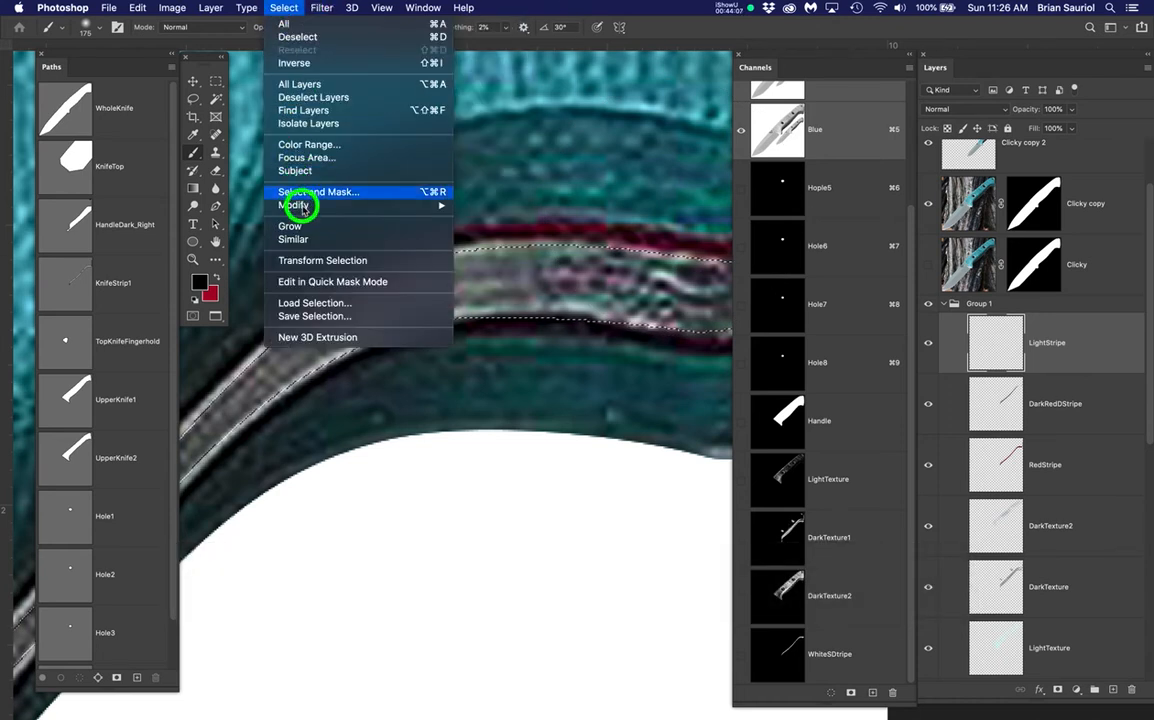
pyautogui.moveTo(410, 207)
pyautogui.click(495, 244)
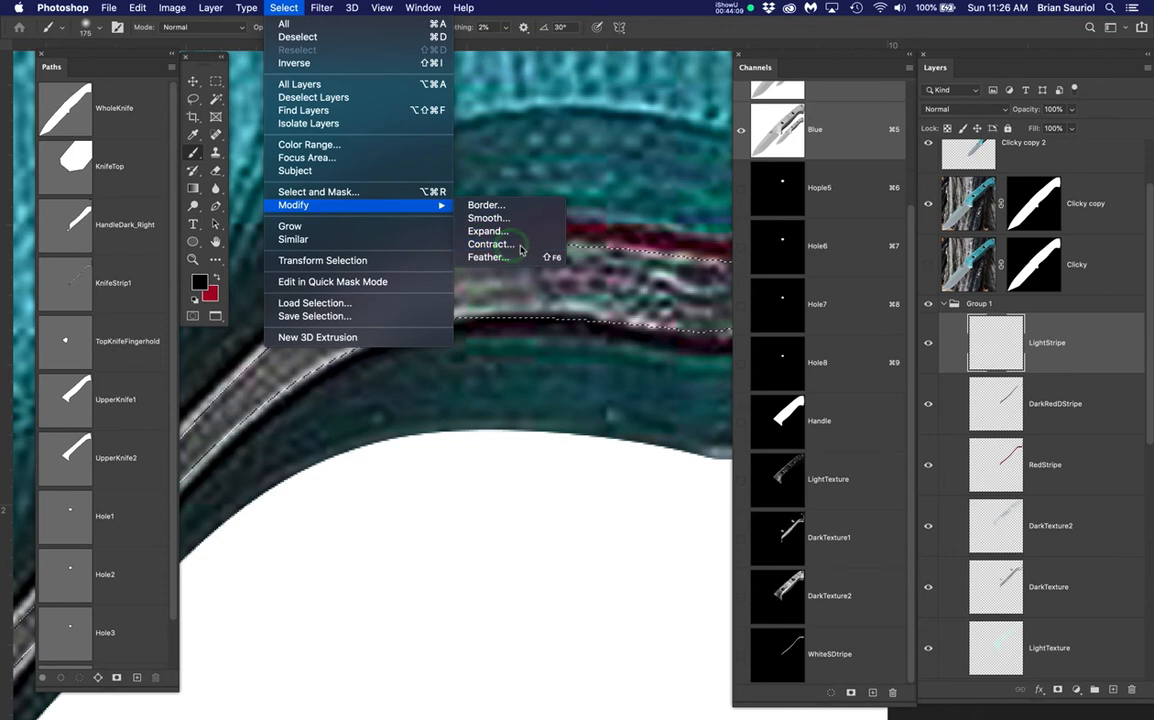
pyautogui.press('Return')
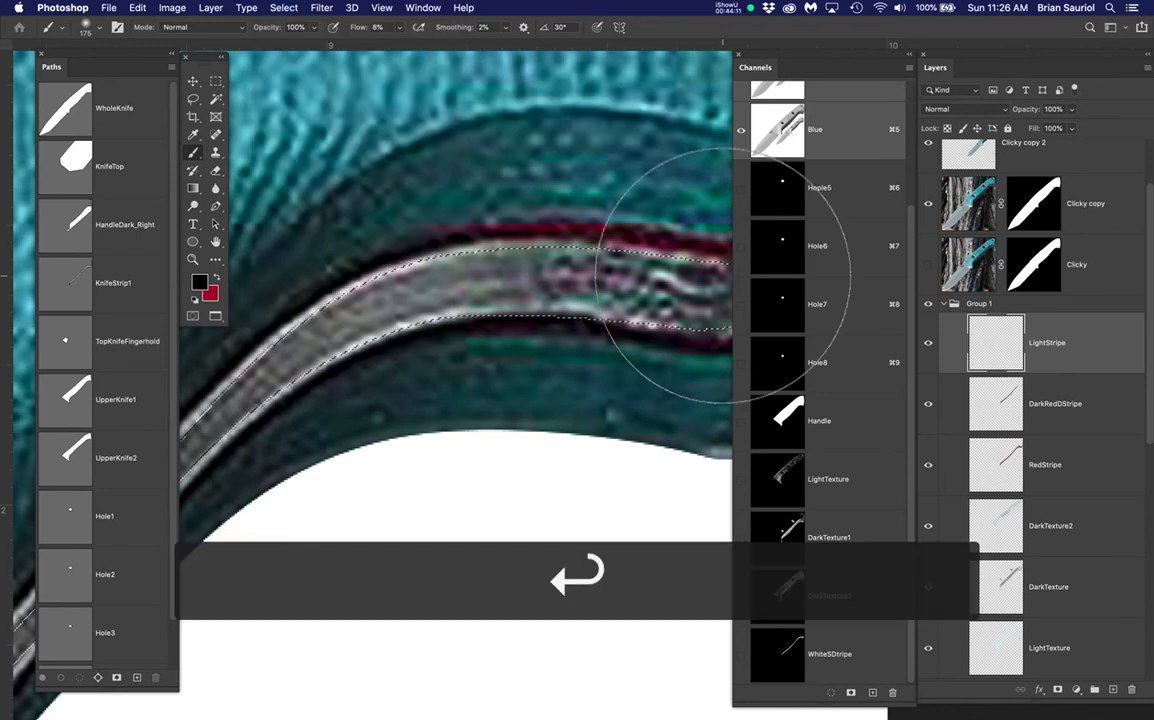
# Save the selection as a GrayStripe channel and save the document
pyautogui.moveTo(284, 8); pyautogui.dragTo(293, 314)
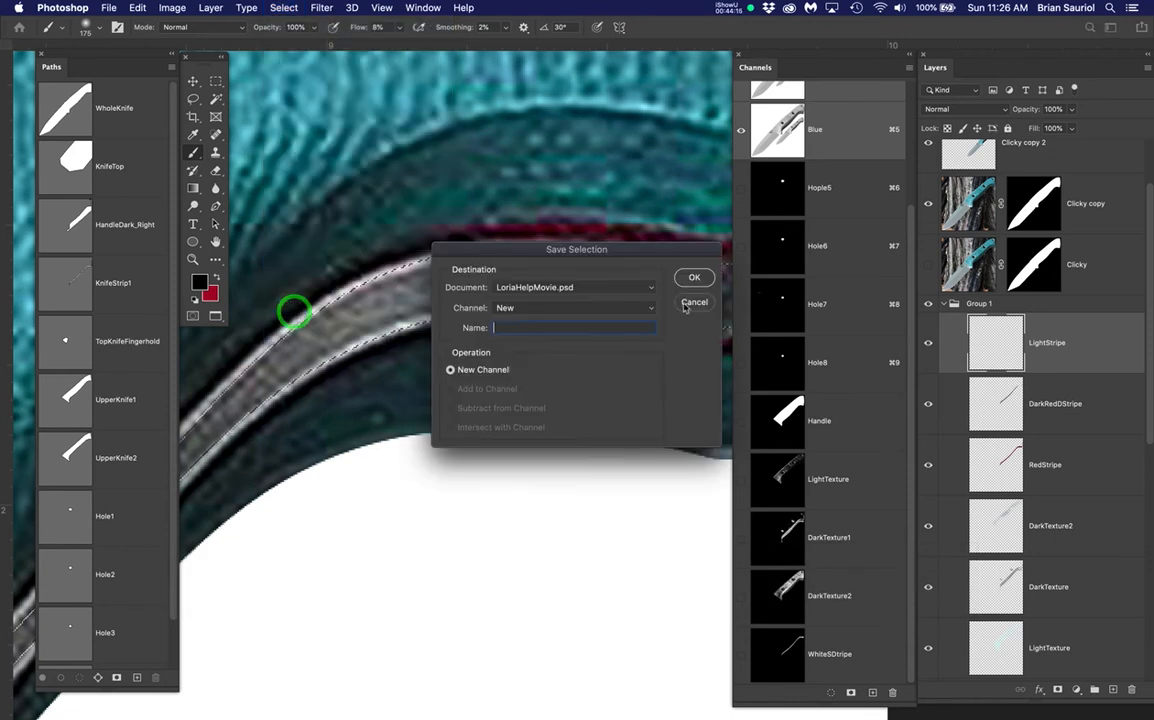
pyautogui.write('Gr')
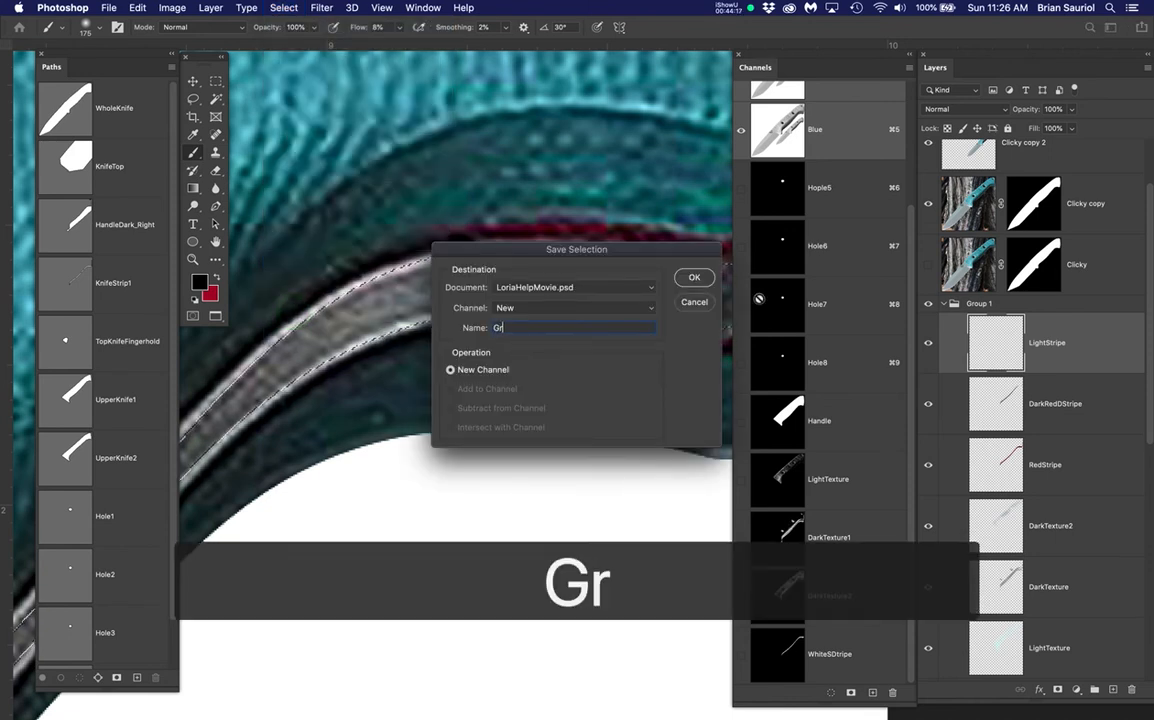
pyautogui.write('ayS')
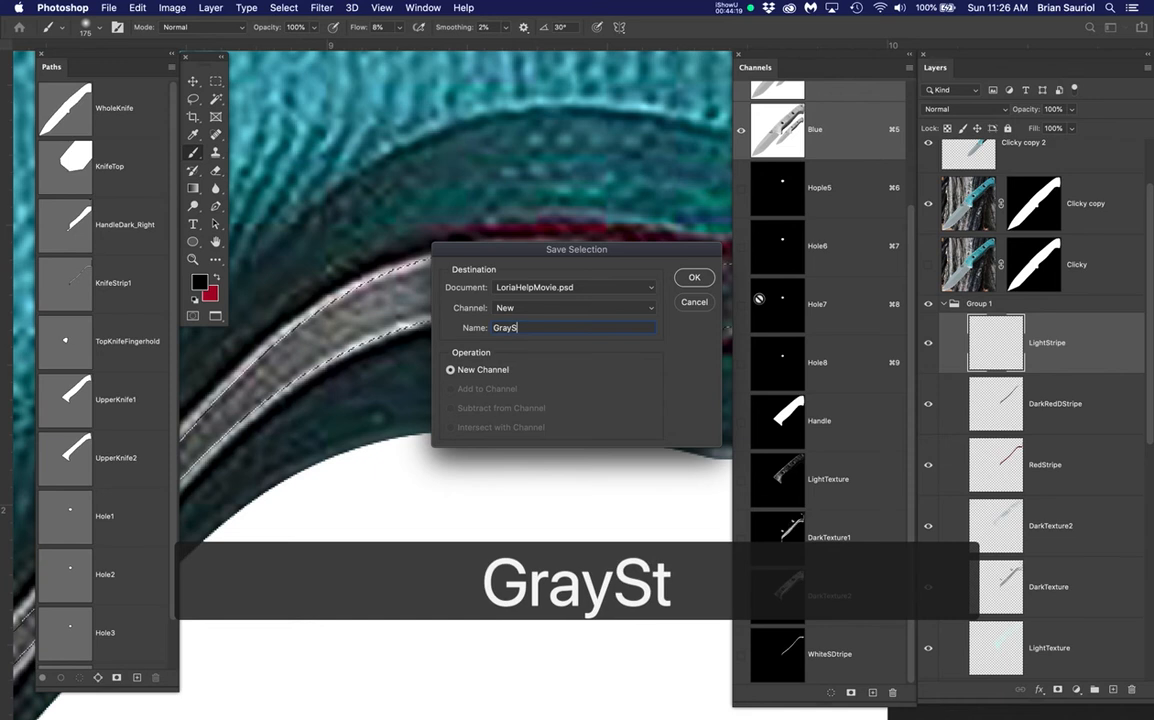
pyautogui.write('tripe')
pyautogui.press('Return')
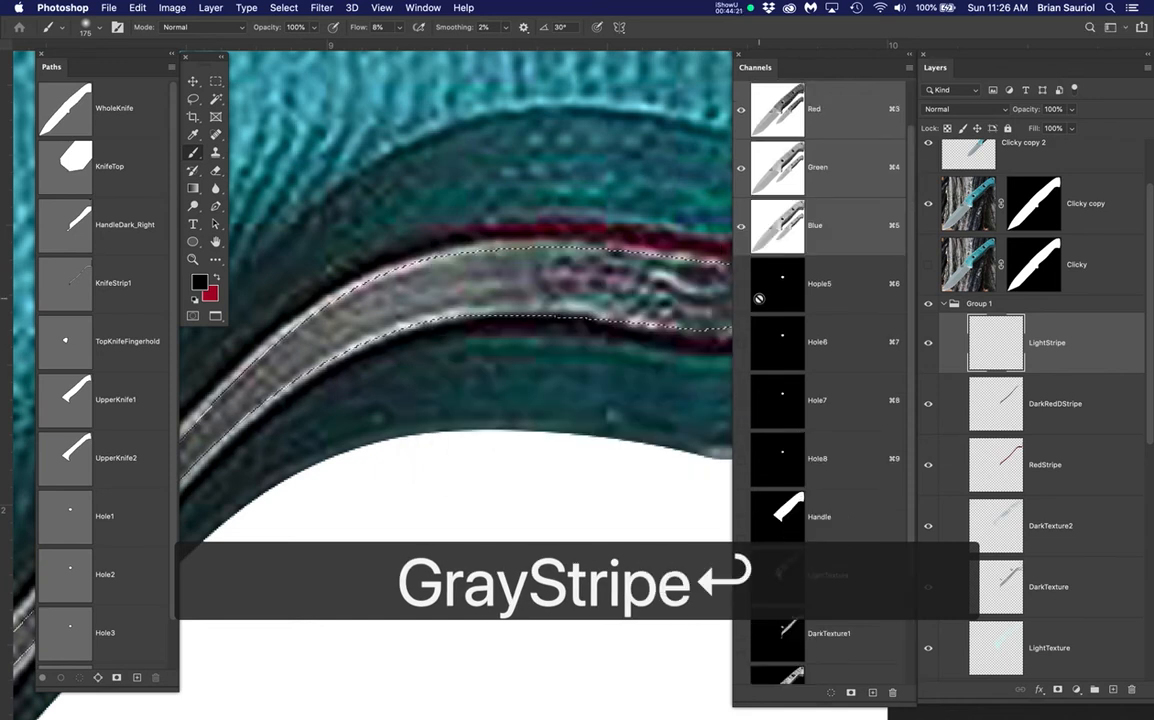
pyautogui.press('super+s')
# Rename the LightStripe layer to WhiteStripe
pyautogui.scroll(-3, 1089, 590)
pyautogui.scroll(3, 1084, 572)
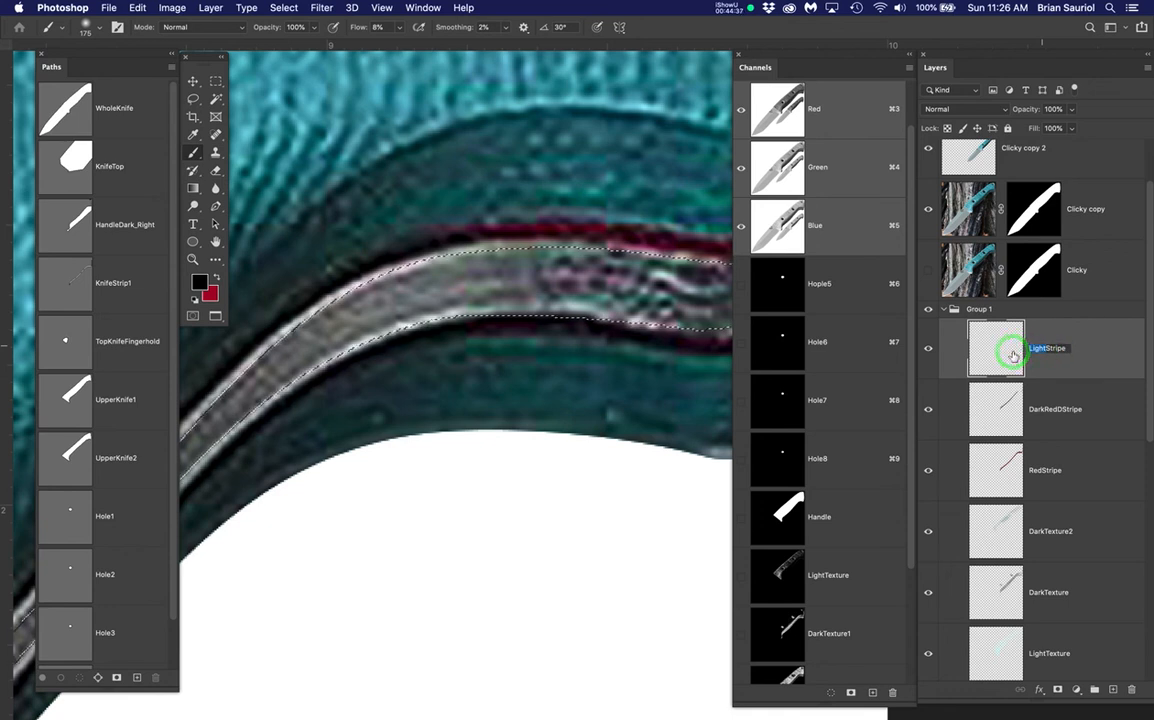
pyautogui.write('White')
pyautogui.press('Return')
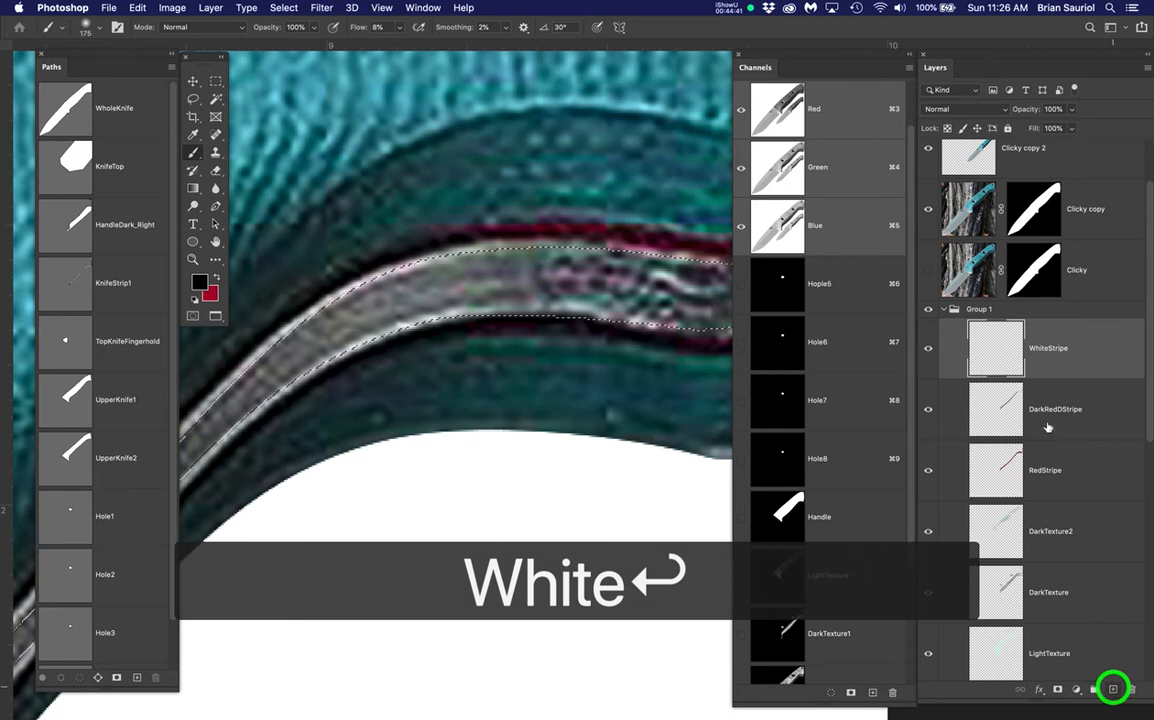
# Add a new layer named GreyStripe to Group 1 and save the document
pyautogui.click(1113, 688)
pyautogui.doubleClick(1043, 349)
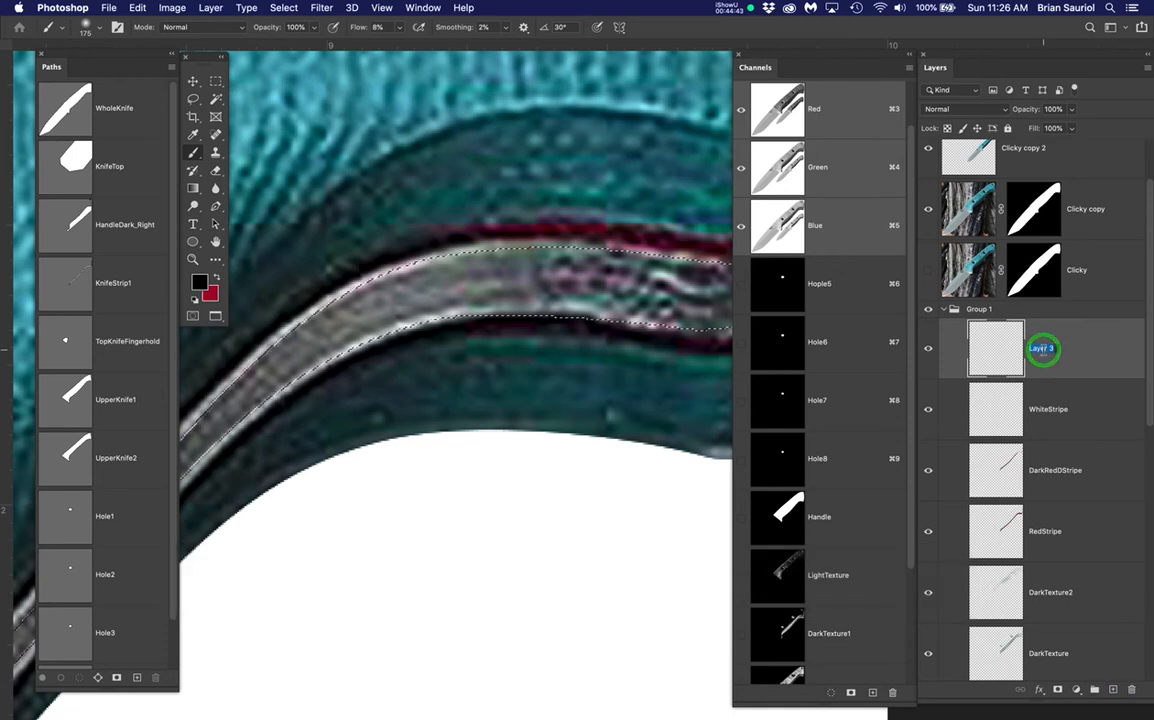
pyautogui.write('Grey')
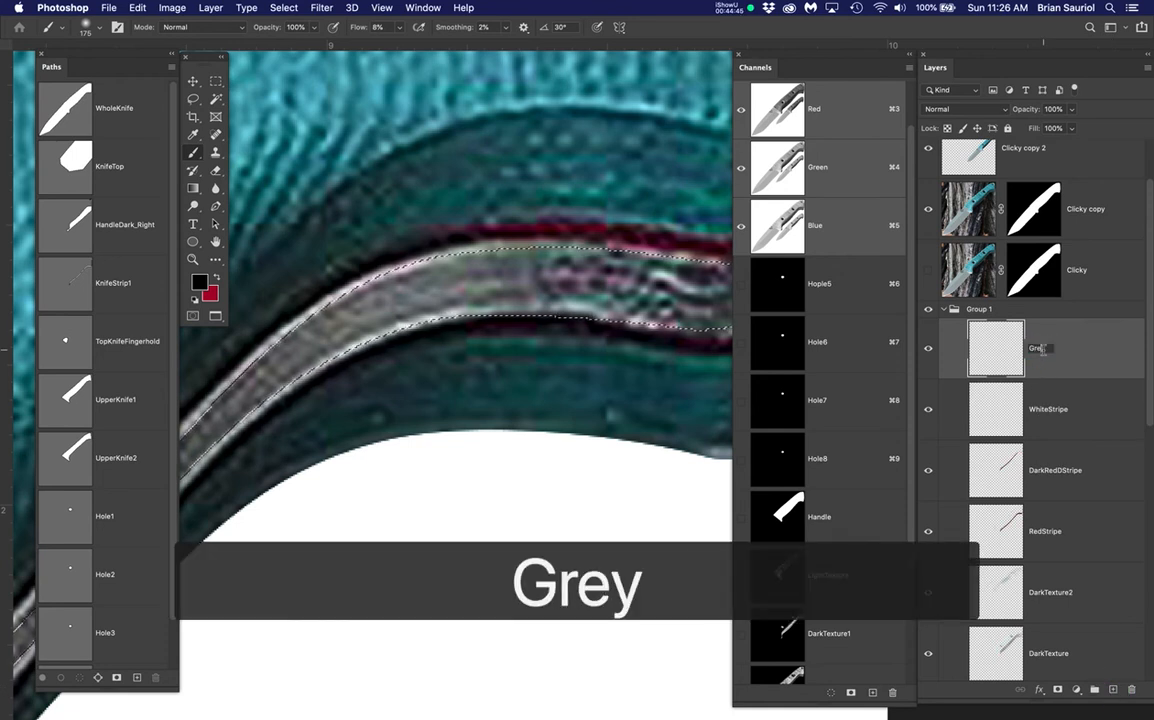
pyautogui.write('Stripe')
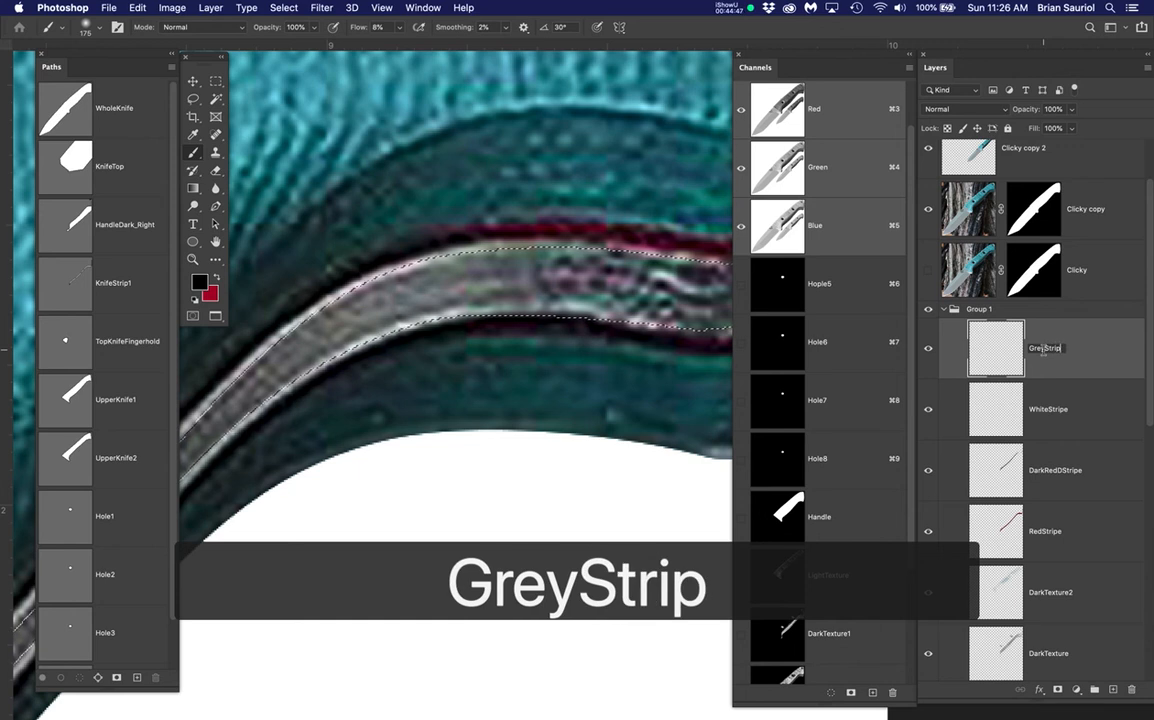
pyautogui.press('Return')
pyautogui.press('super+s')
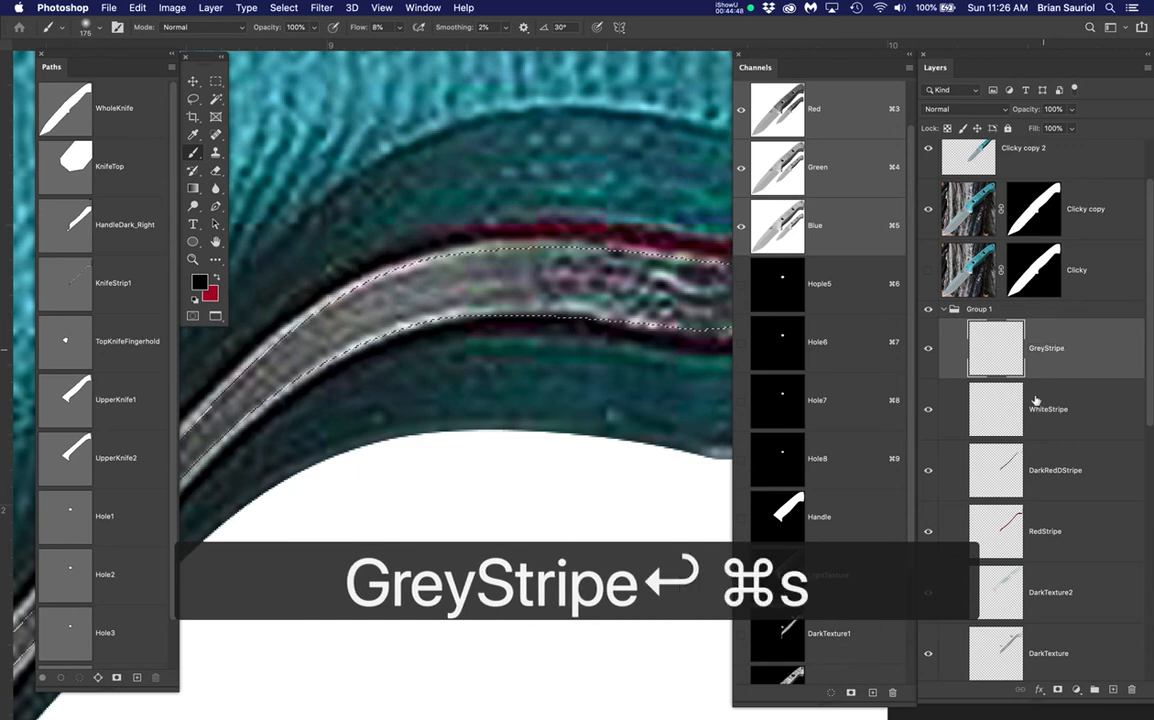
# Select WhiteStripe and inspect the WhiteSDstripe and GrayStripe channel masks, ending on WhiteSDstripe
pyautogui.click(1080, 419)
pyautogui.scroll(-3, 790, 540)
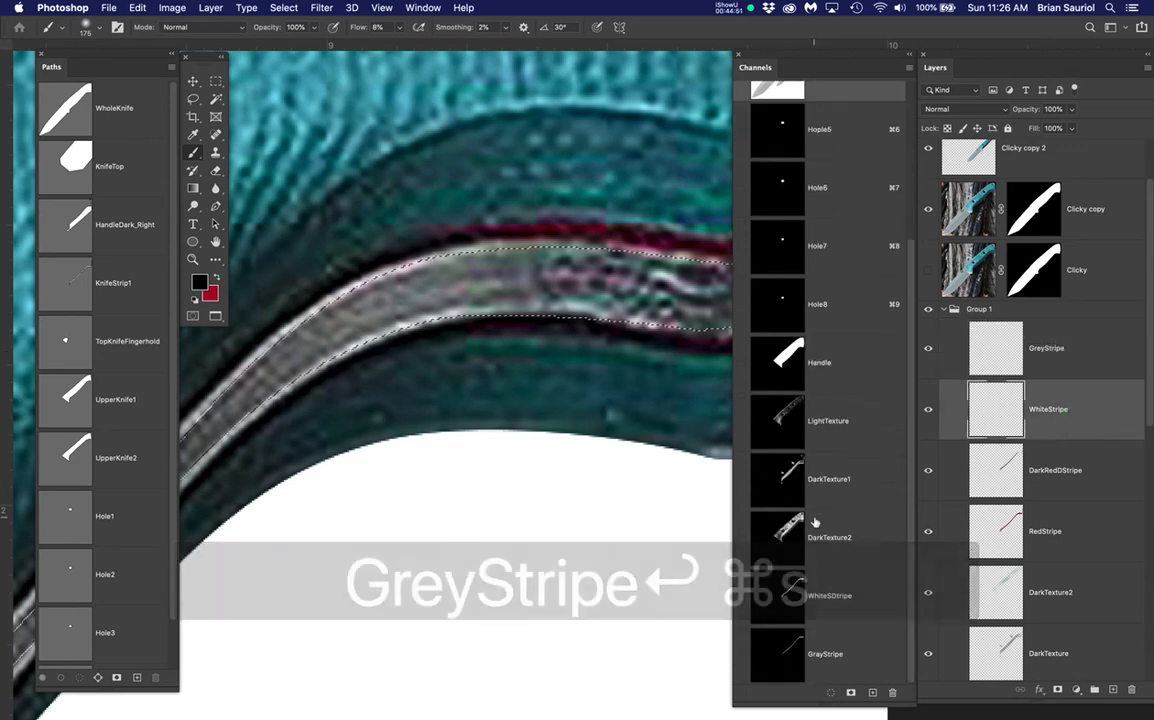
pyautogui.click(857, 598)
pyautogui.click(865, 660)
pyautogui.click(848, 585)
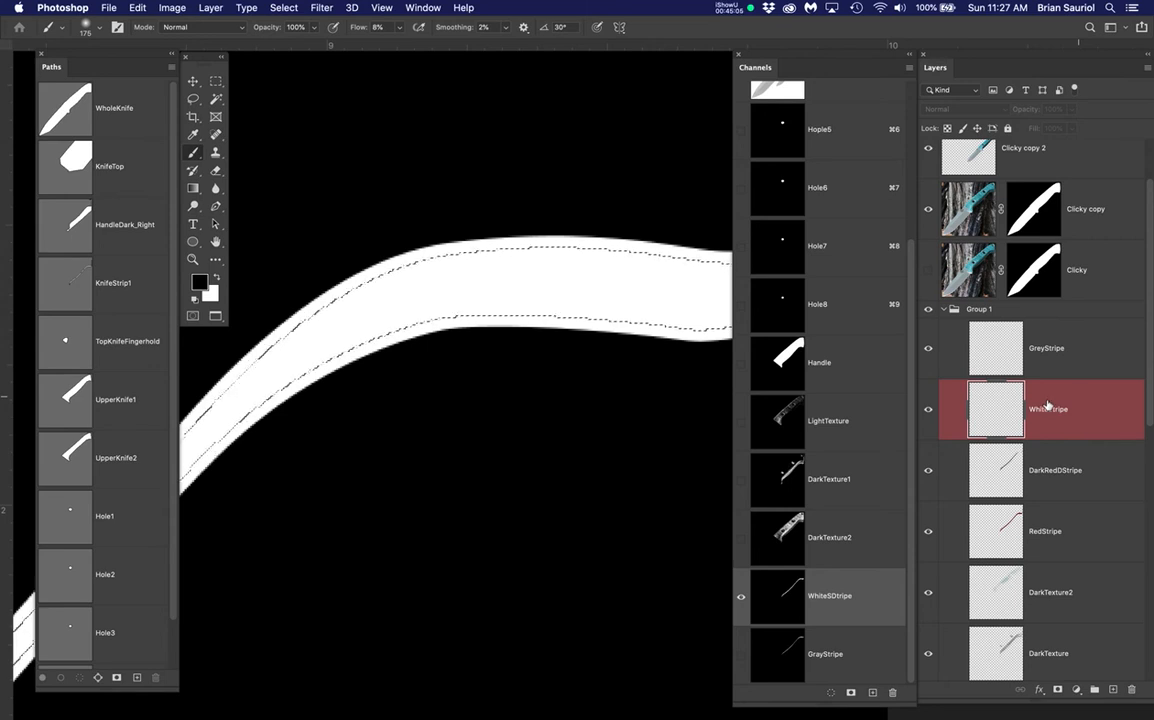
# Switch back to the colour composite on WhiteStripe and load the WhiteSDstripe channel selection
pyautogui.click(984, 400)
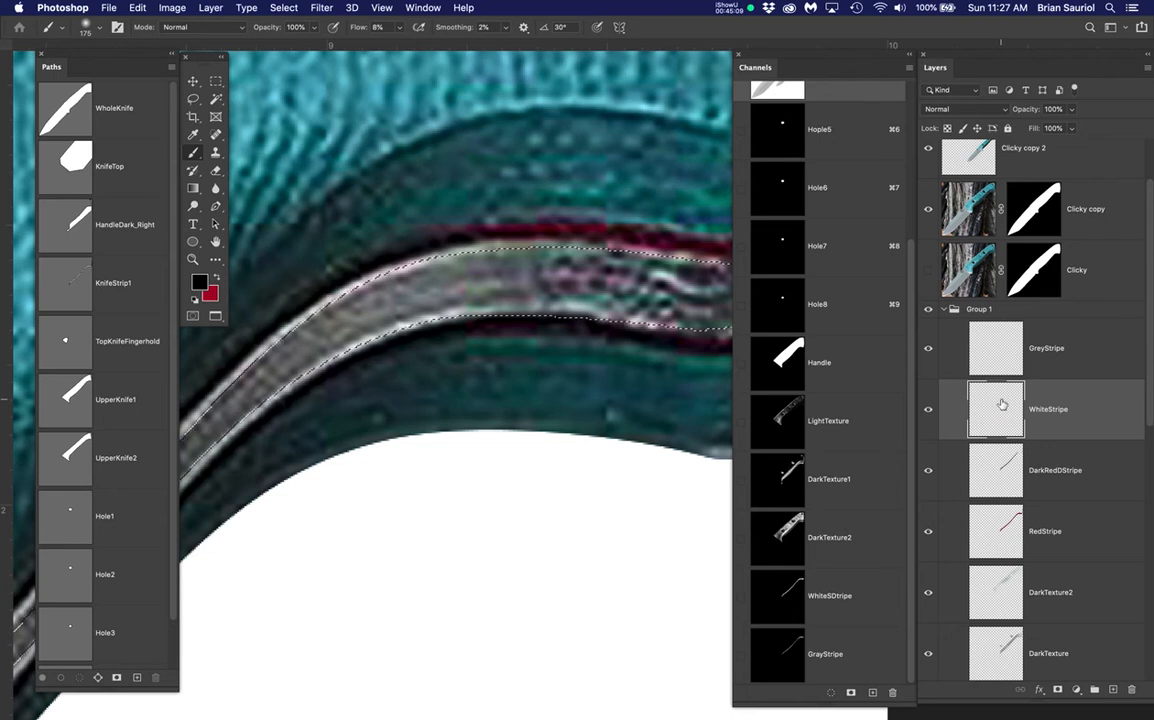
pyautogui.click(786, 495)
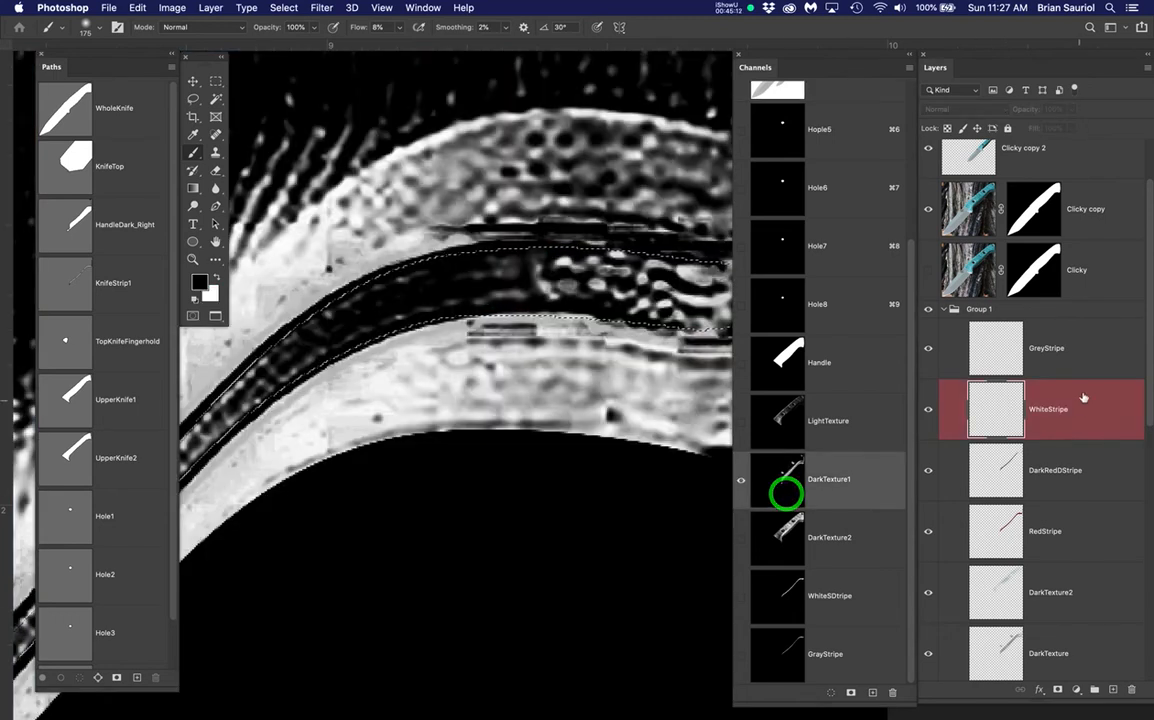
pyautogui.click(998, 403)
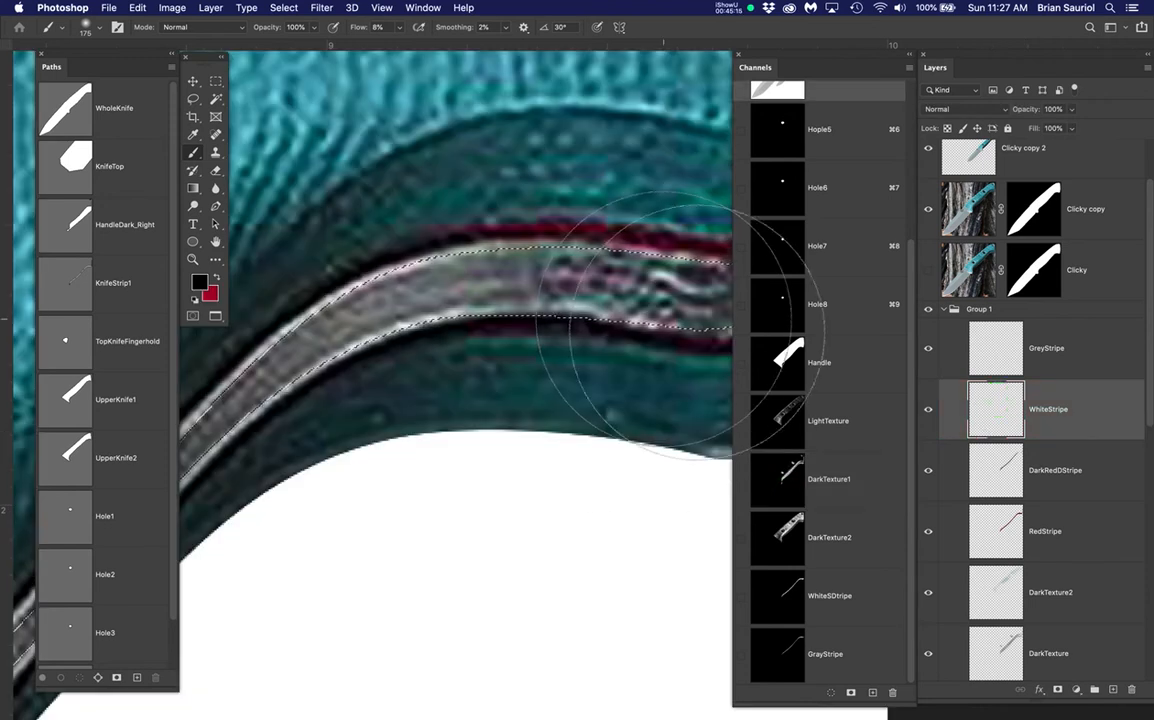
pyautogui.keyDown('super'); pyautogui.click(791, 594); pyautogui.keyUp('super')
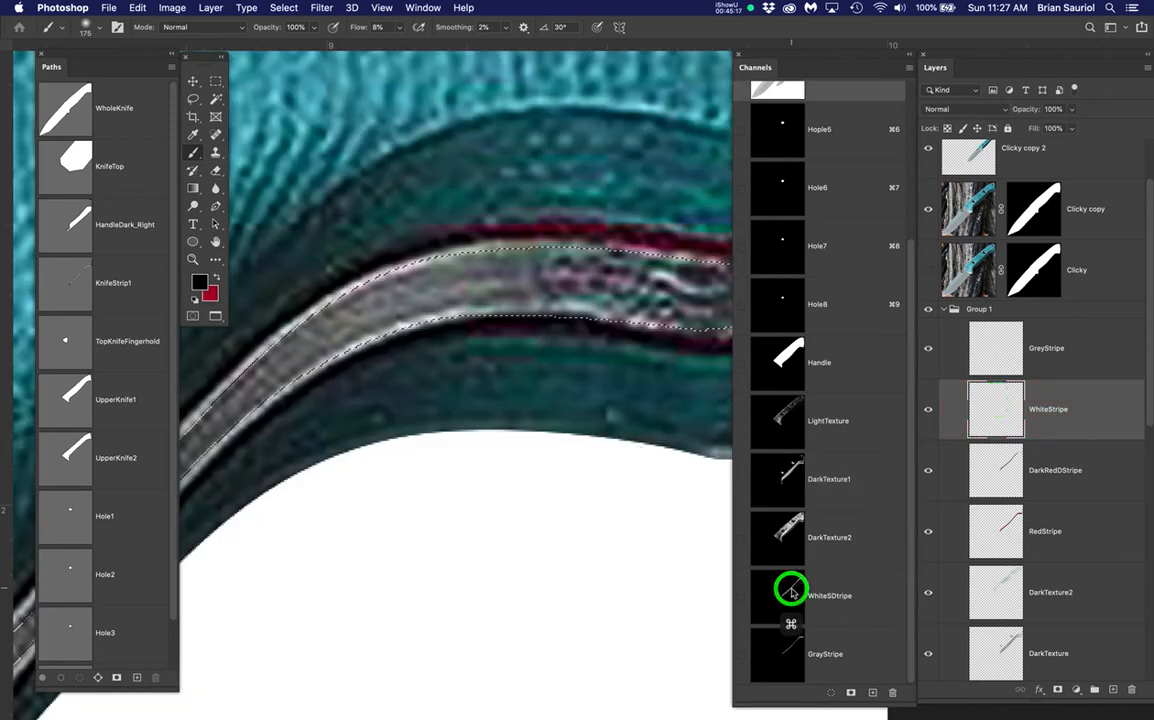
pyautogui.scroll(-3, 558, 414)
pyautogui.scroll(-2, 558, 414)
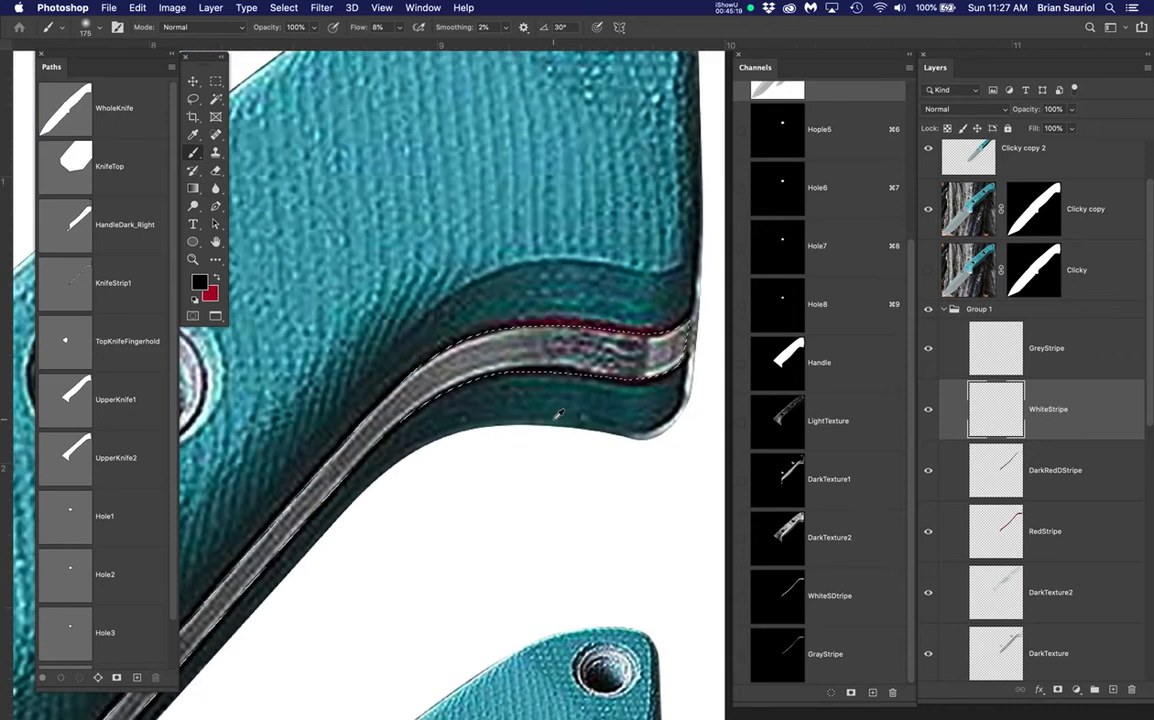
# Hide the Clicky copy layer and the selection edges to check the stripe painting
pyautogui.scroll(4, 493, 368)
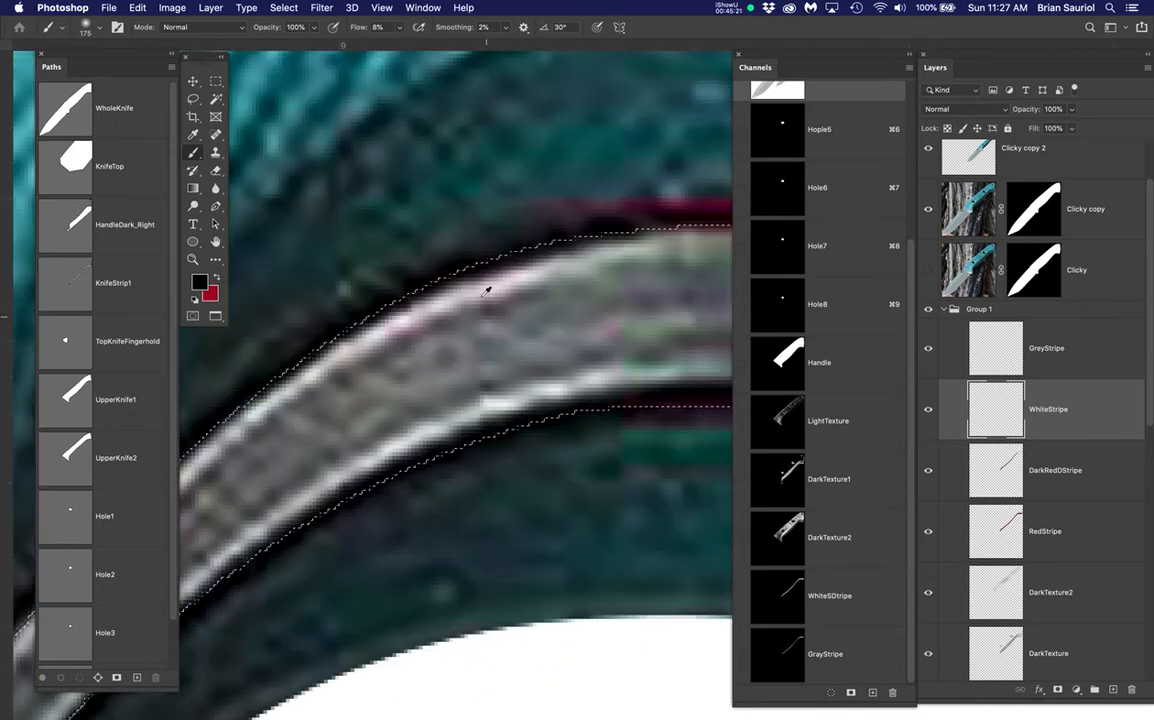
pyautogui.scroll(-5, 509, 388)
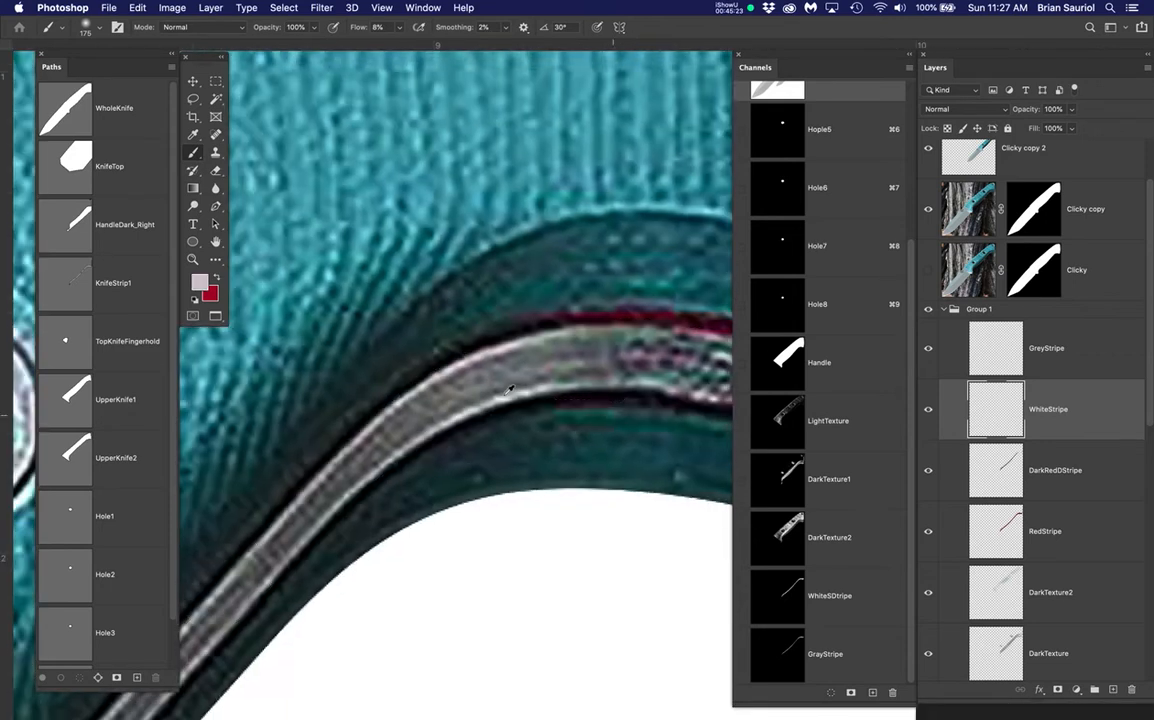
pyautogui.scroll(-1, 509, 388)
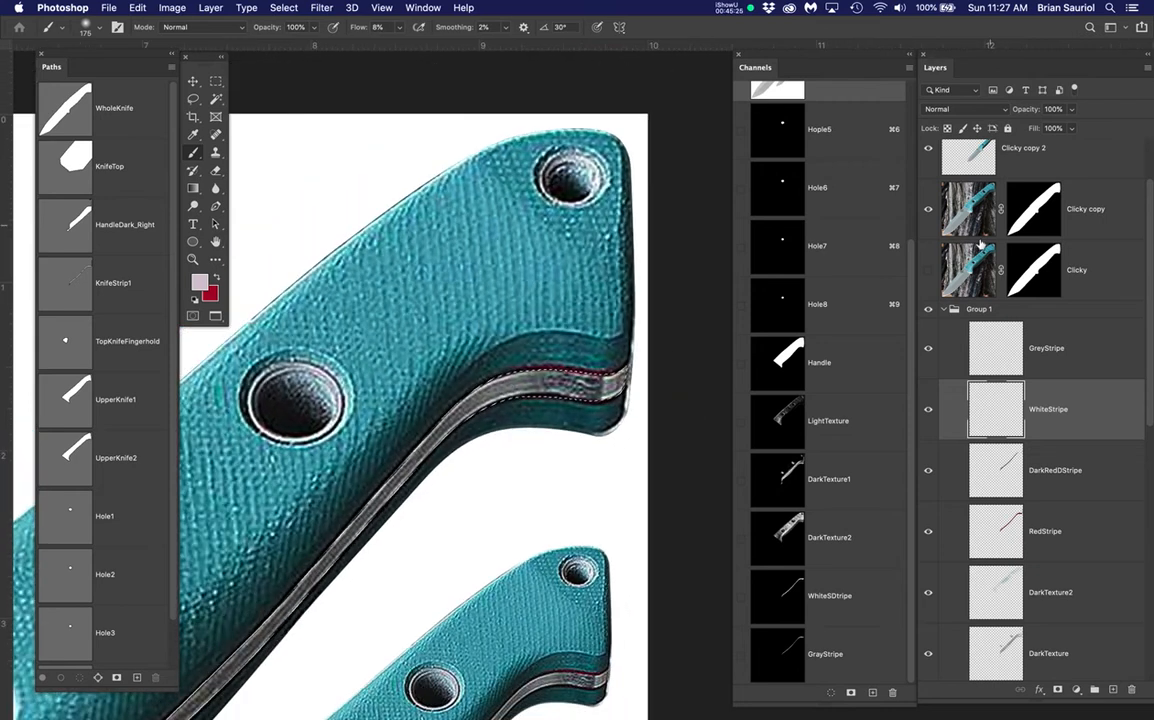
pyautogui.click(929, 208)
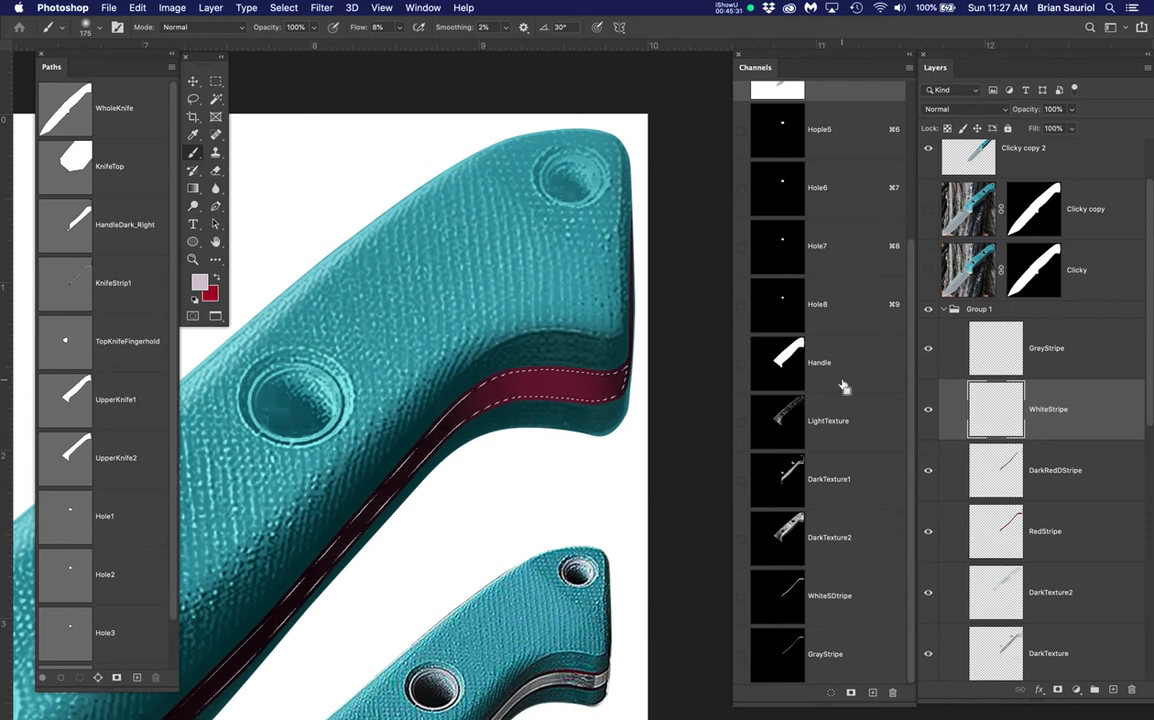
pyautogui.press('super+h')
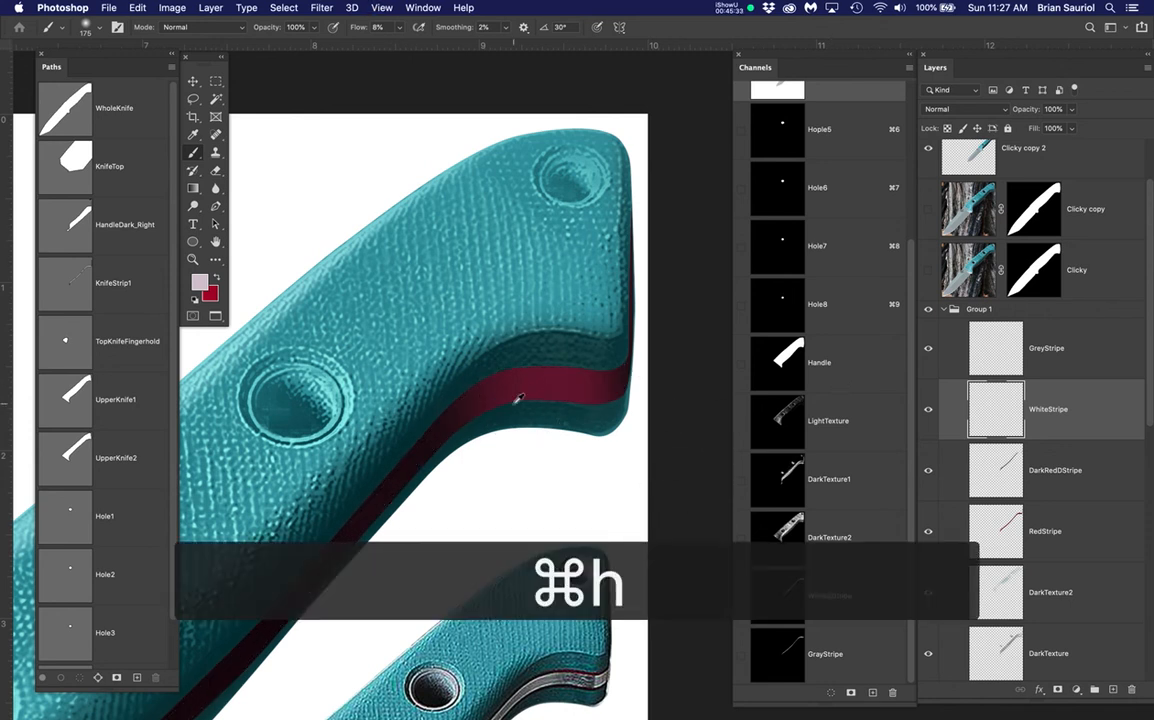
pyautogui.scroll(-3, 519, 399)
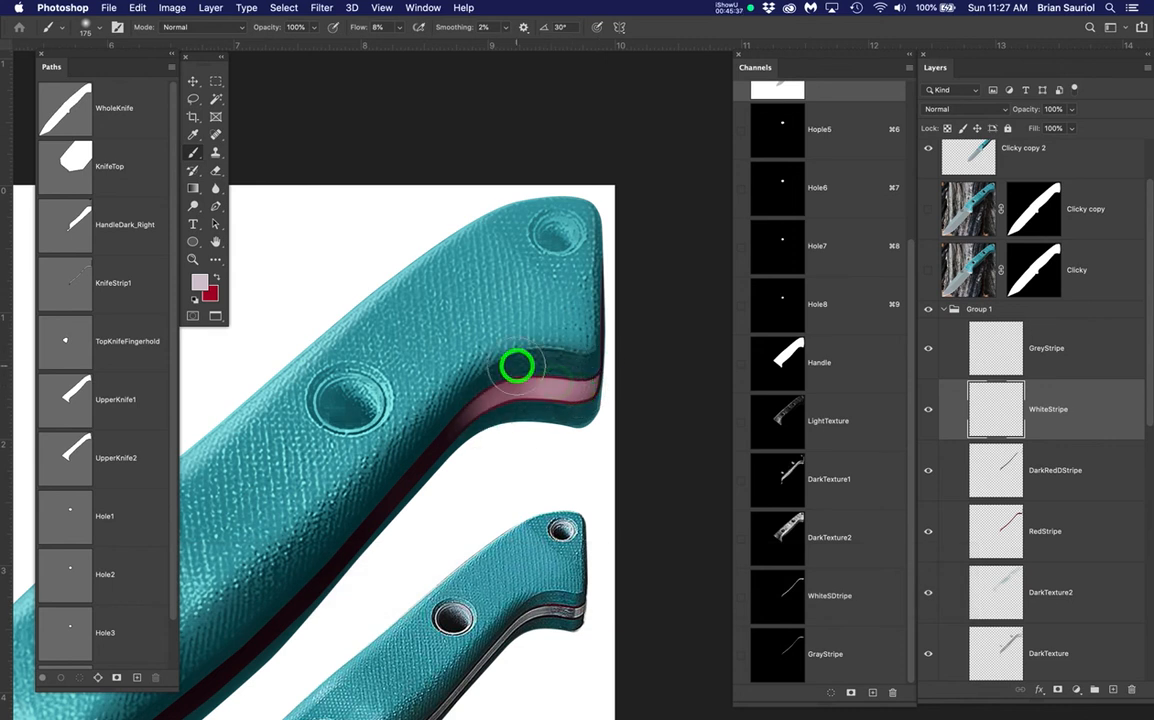
pyautogui.scroll(-3, 530, 453)
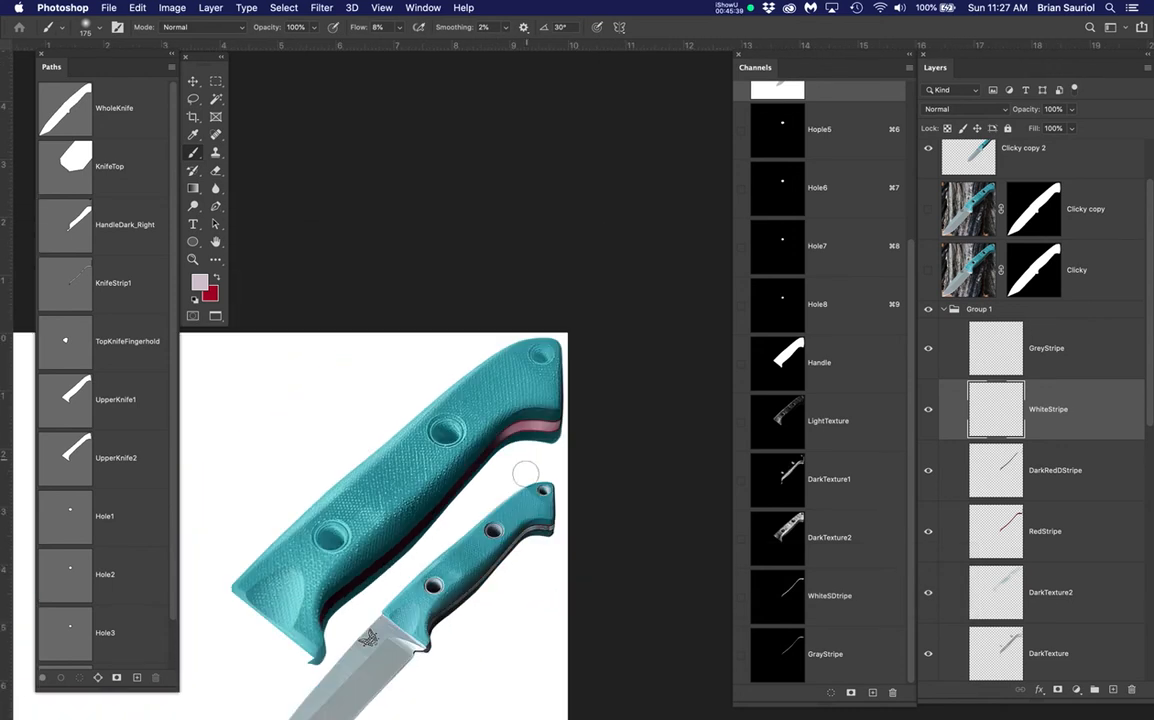
# Enlarge the brush to 300 and paint a stroke along the handle's stripe
pyautogui.press(']')
pyautogui.press(']')
pyautogui.press(']')
pyautogui.scroll(3, 506, 445)
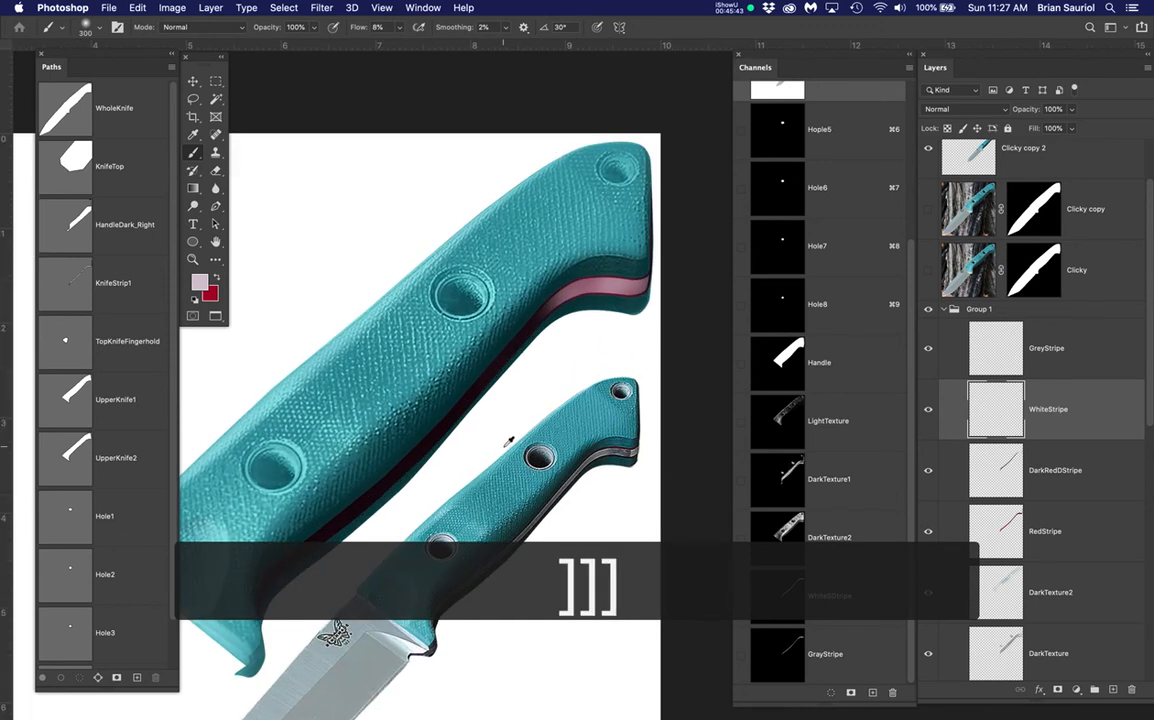
pyautogui.moveTo(546, 303)
pyautogui.mouseDown()
pyautogui.moveTo(462, 431)
pyautogui.moveTo(401, 480)
pyautogui.moveTo(264, 551)
pyautogui.moveTo(539, 288)
pyautogui.moveTo(517, 350)
pyautogui.moveTo(419, 457)
pyautogui.moveTo(253, 555)
pyautogui.moveTo(380, 452)
pyautogui.moveTo(546, 284)
pyautogui.moveTo(505, 356)
pyautogui.moveTo(352, 514)
pyautogui.moveTo(273, 562)
pyautogui.moveTo(558, 306)
pyautogui.mouseUp()
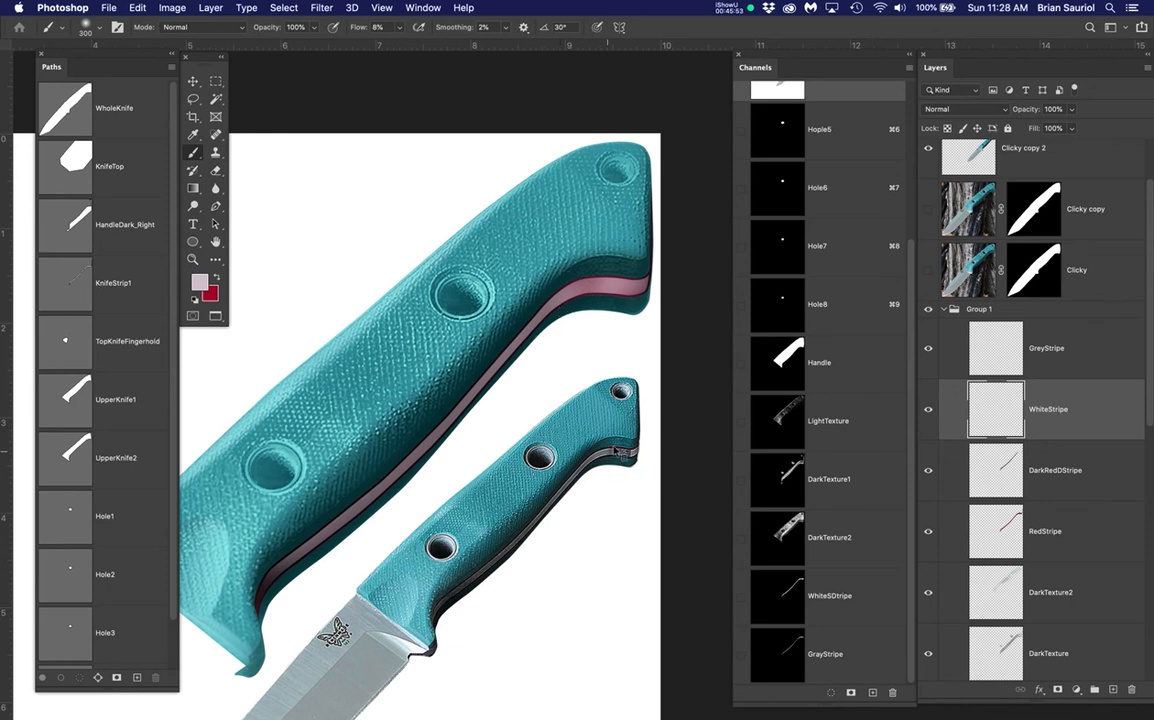
# Sample the reference knife's grey stripe colour and fill the upper knife's stripe with it
pyautogui.scroll(1, 618, 451)
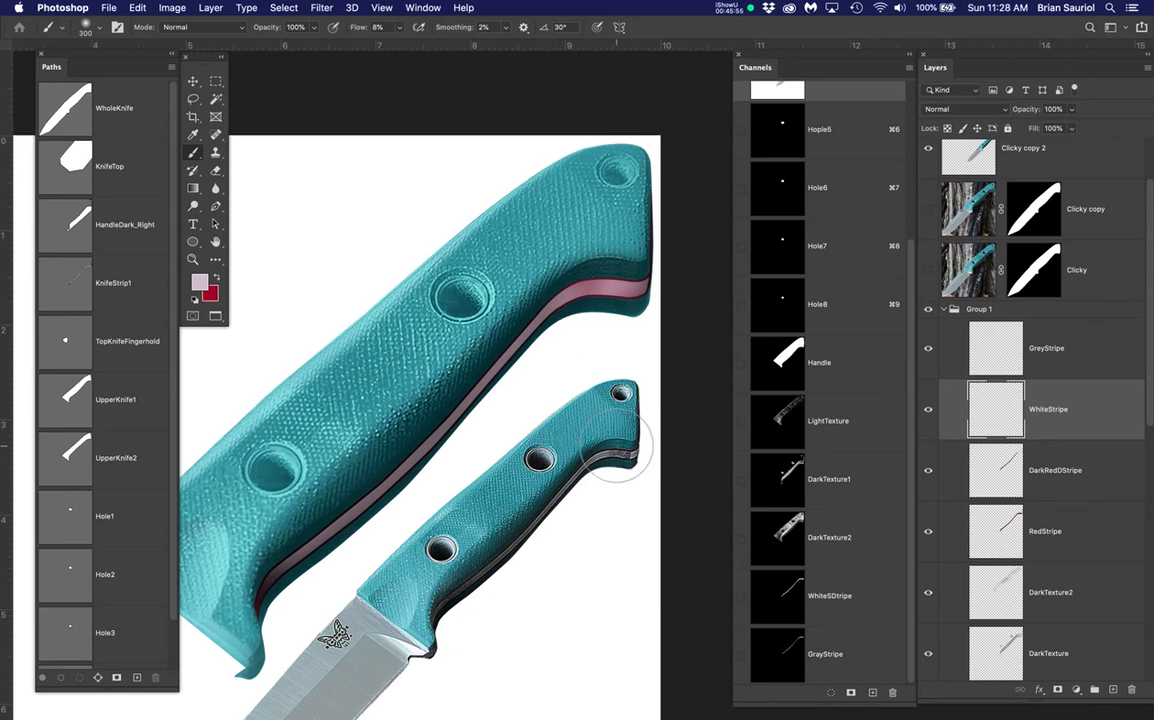
pyautogui.scroll(3, 616, 455)
pyautogui.scroll(3, 616, 455)
pyautogui.keyDown('alt'); pyautogui.click(590, 435); pyautogui.keyUp('alt')
pyautogui.scroll(-1, 463, 310)
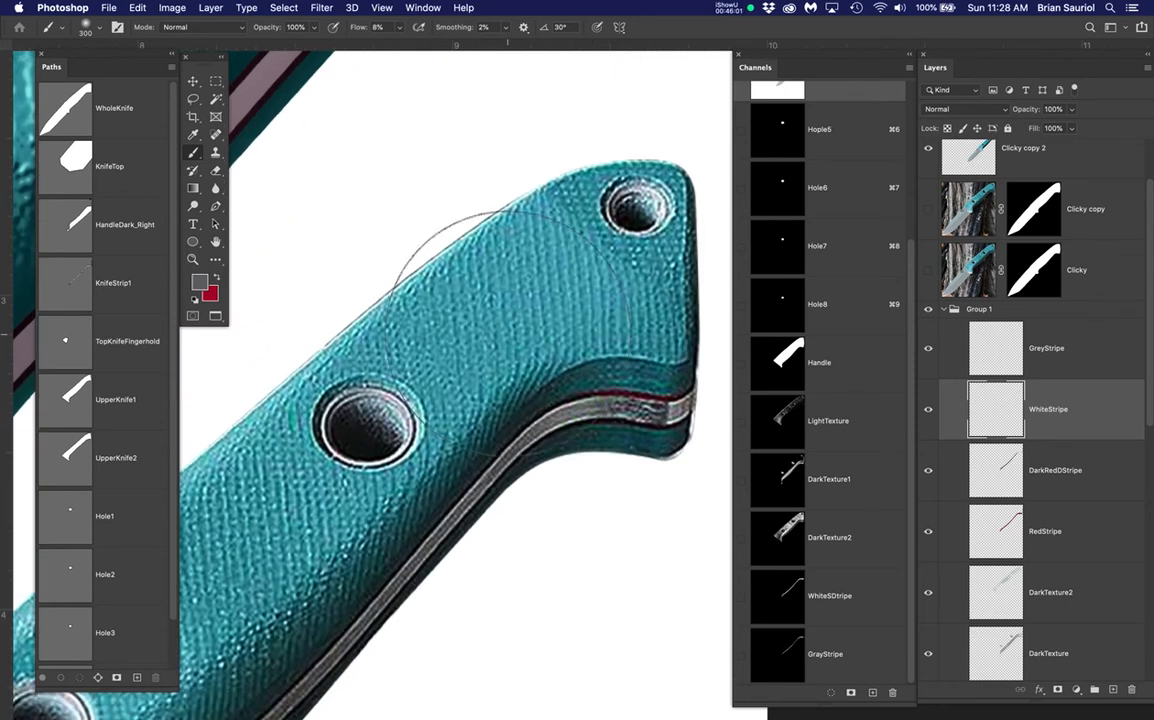
pyautogui.scroll(-3, 514, 328)
pyautogui.scroll(5, 472, 382)
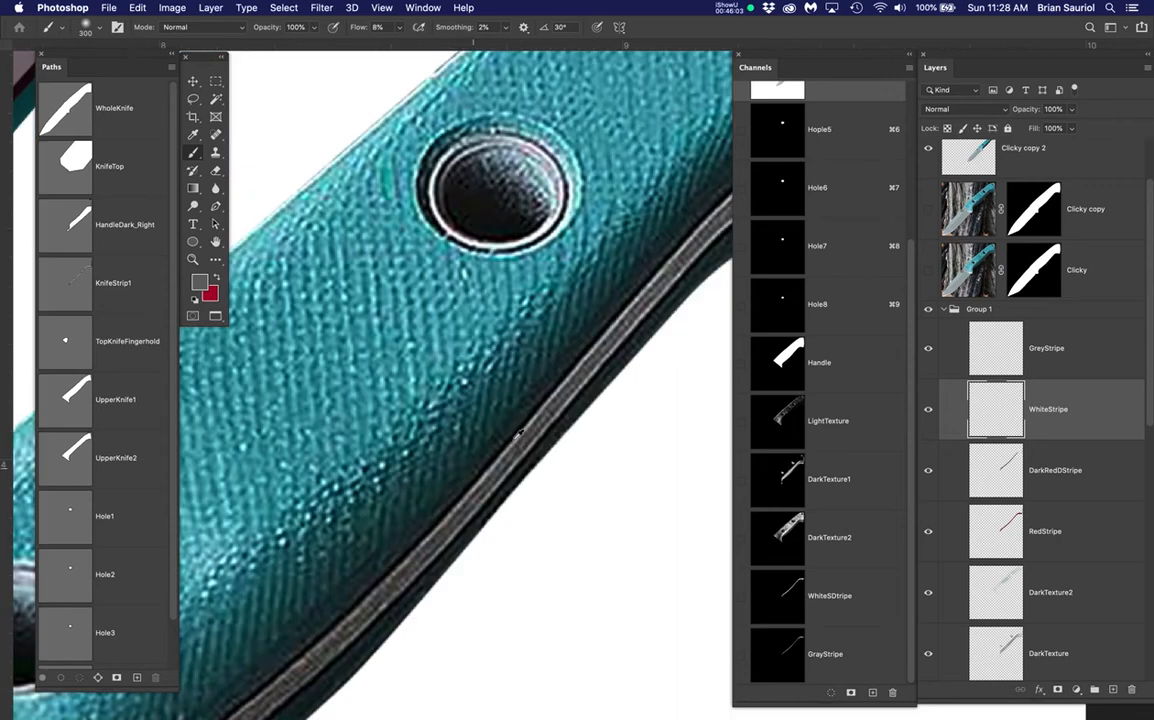
pyautogui.keyDown('alt'); pyautogui.click(527, 436); pyautogui.keyUp('alt')
pyautogui.scroll(-3, 465, 330)
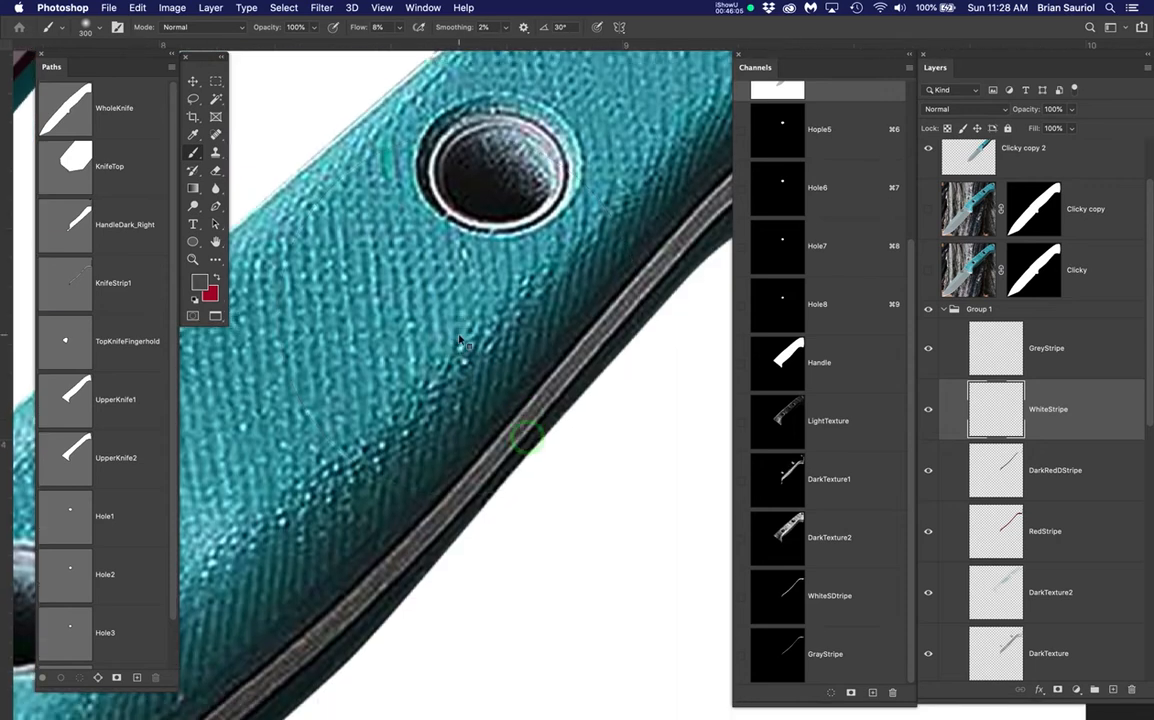
pyautogui.scroll(-4, 465, 330)
pyautogui.moveTo(505, 348); pyautogui.dragTo(575, 400)
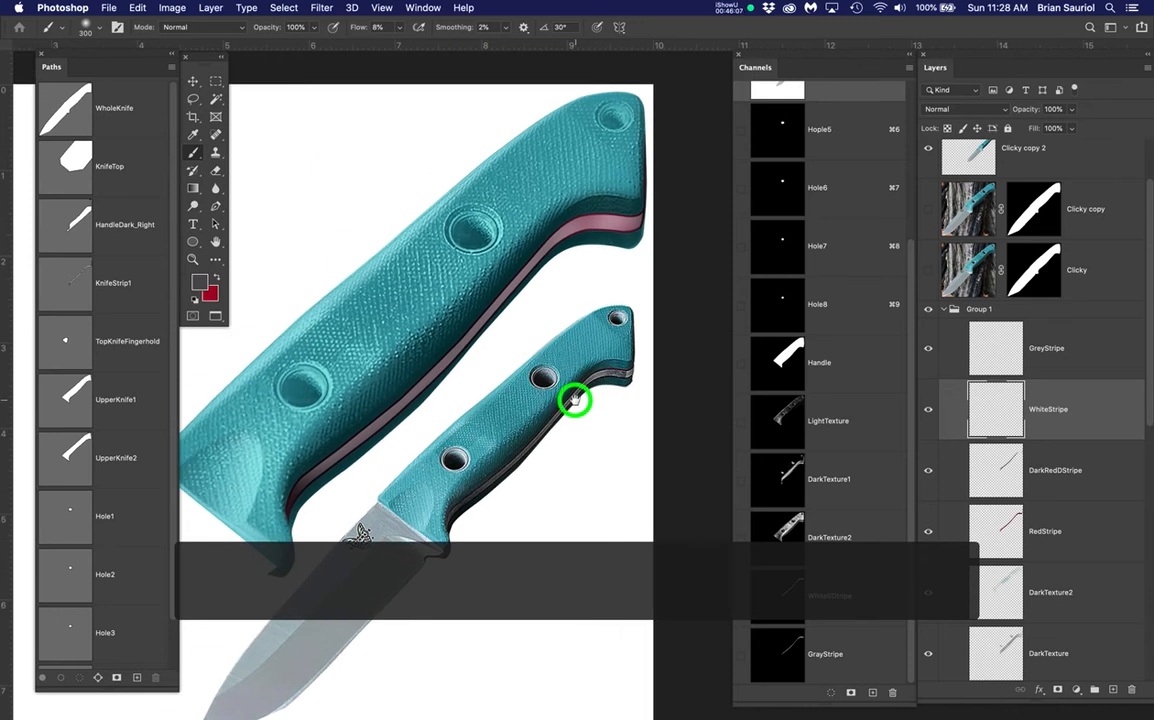
pyautogui.hotkey('alt', 'BackSpace')
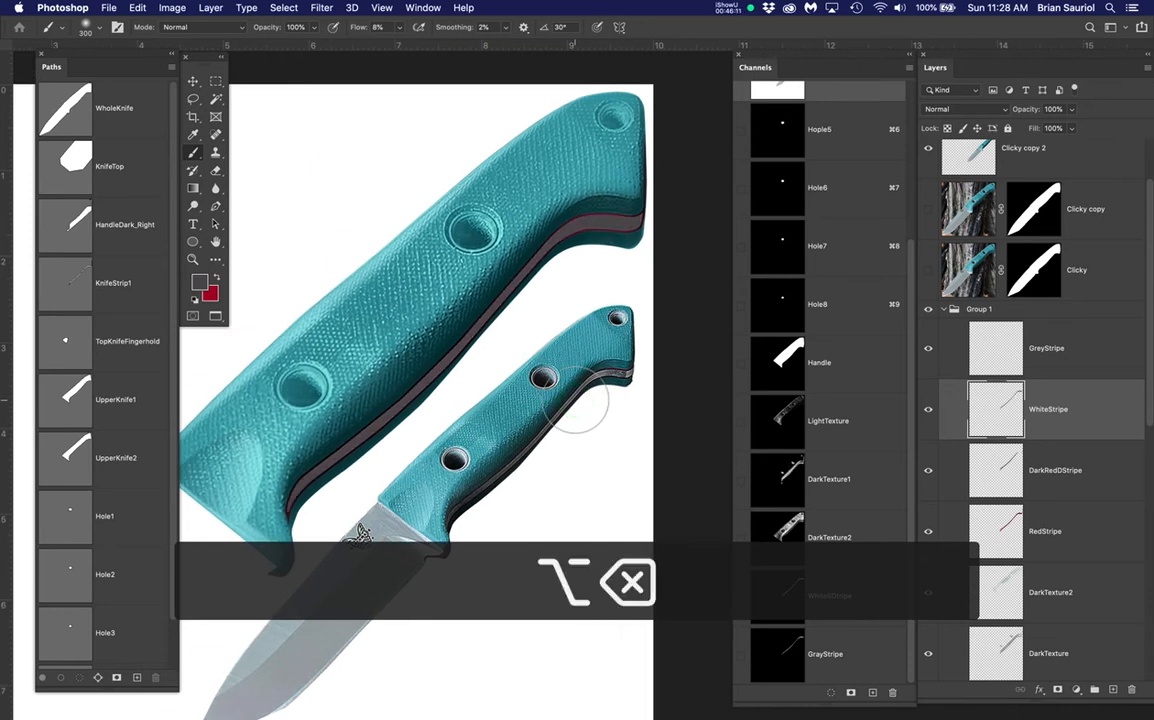
# On WhiteStripe, sample the reference stripe's light grey and paint it down and back up the side stripe
pyautogui.click(927, 412)
pyautogui.click(927, 412)
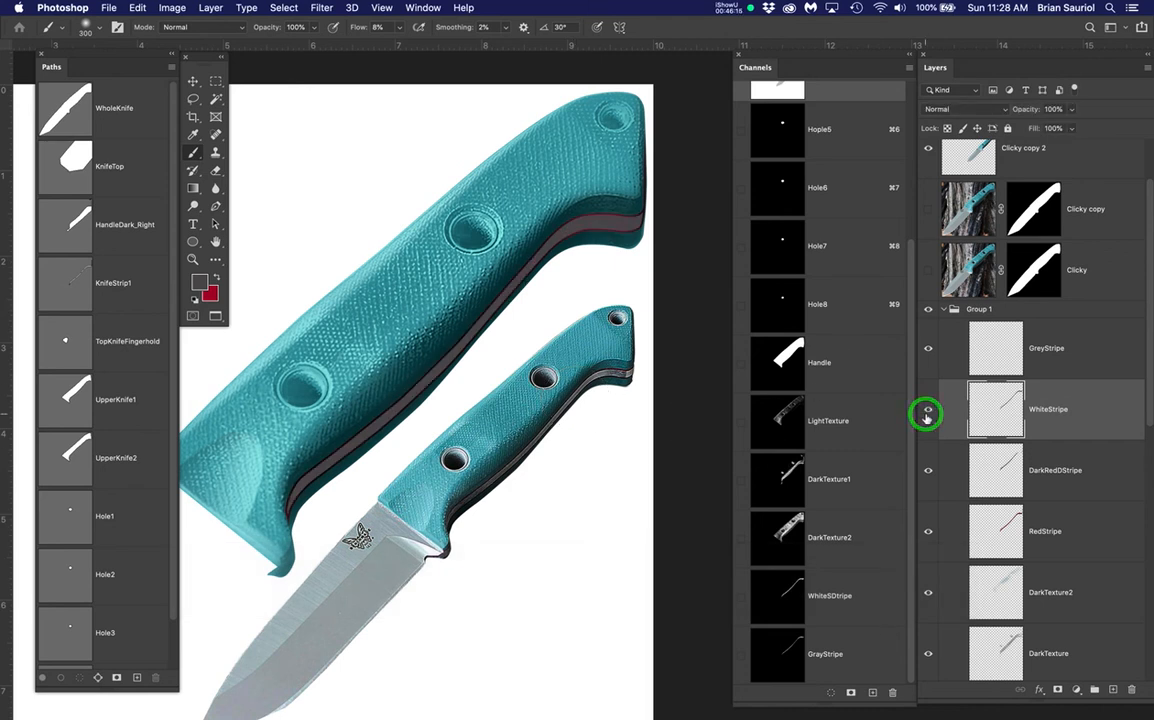
pyautogui.click(1093, 405)
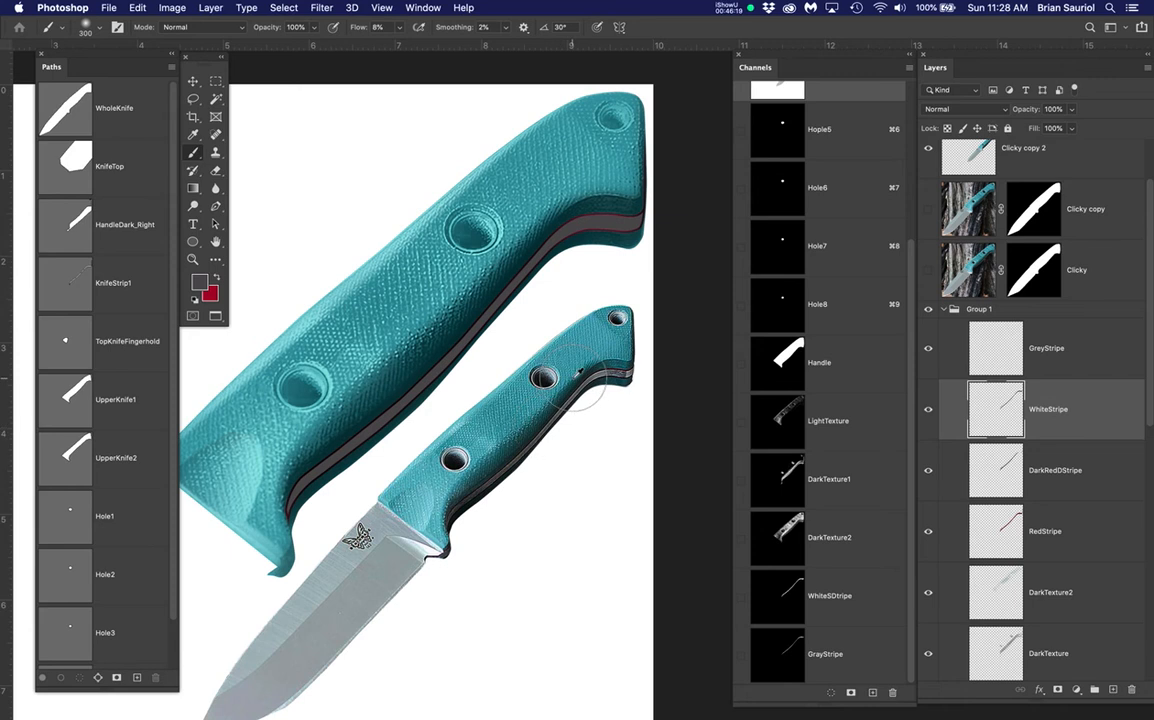
pyautogui.scroll(5, 577, 379)
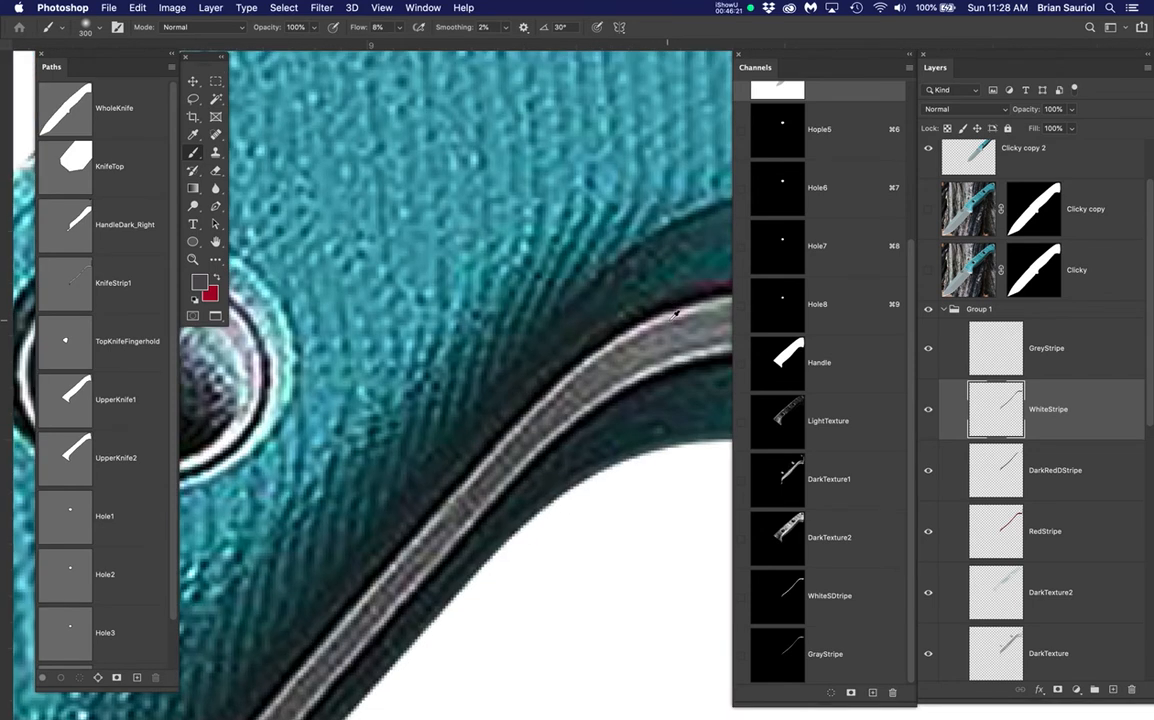
pyautogui.click(675, 311)
pyautogui.scroll(-5, 670, 315)
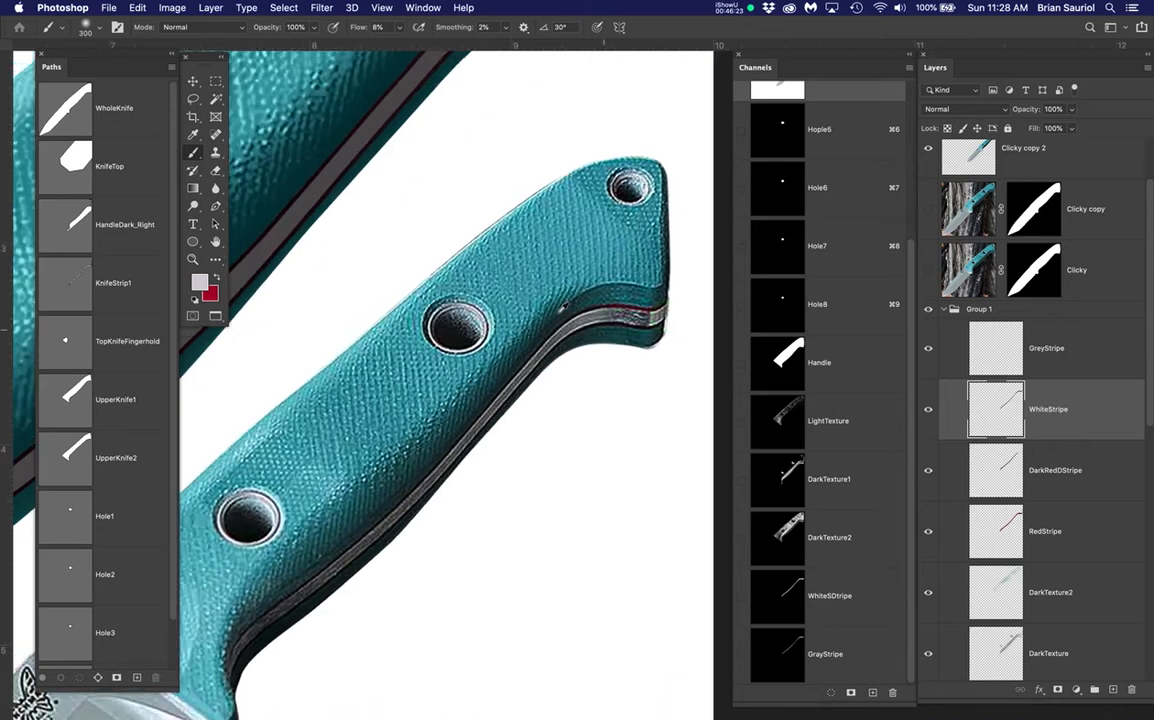
pyautogui.scroll(-2, 563, 308)
pyautogui.moveTo(534, 245); pyautogui.dragTo(523, 345)
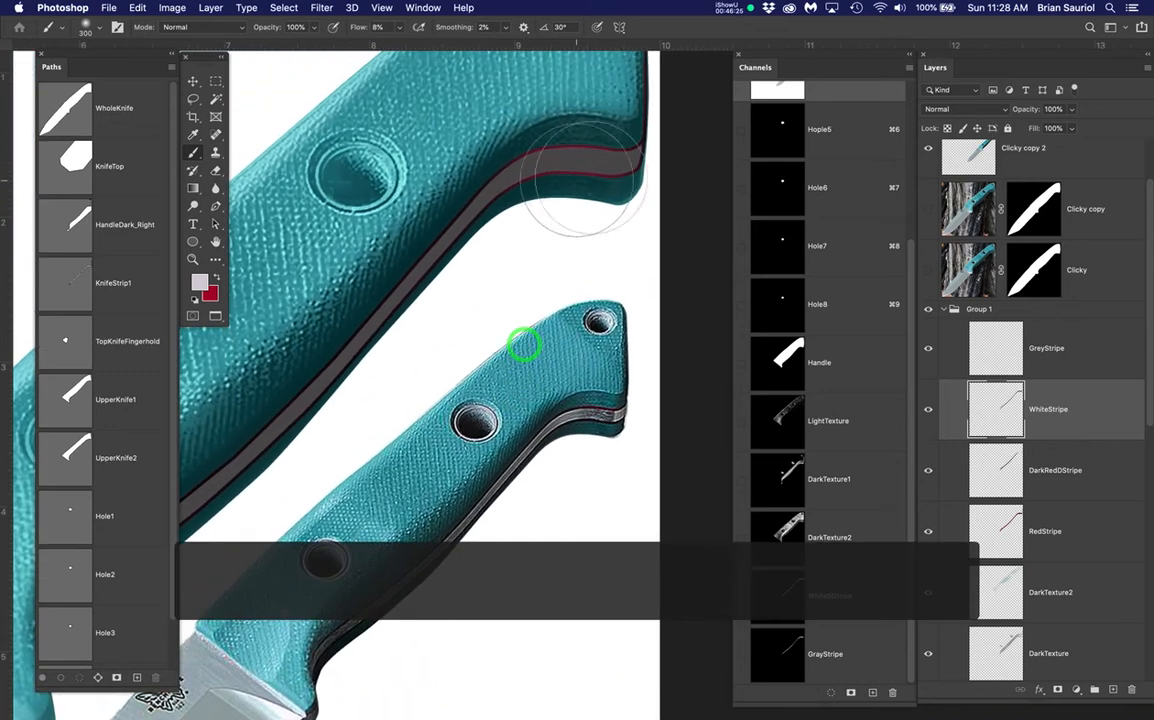
pyautogui.moveTo(597, 147)
pyautogui.mouseDown()
pyautogui.moveTo(536, 199)
pyautogui.moveTo(496, 197)
pyautogui.moveTo(408, 310)
pyautogui.moveTo(416, 287)
pyautogui.moveTo(402, 233)
pyautogui.moveTo(440, 195)
pyautogui.moveTo(194, 462)
pyautogui.moveTo(355, 300)
pyautogui.moveTo(410, 224)
pyautogui.mouseUp()
pyautogui.moveTo(500, 198); pyautogui.dragTo(642, 124)
# Shrink the brush to 70, enlarge it again, undo the last stroke, and select GreyStripe
pyautogui.scroll(-1, 632, 153)
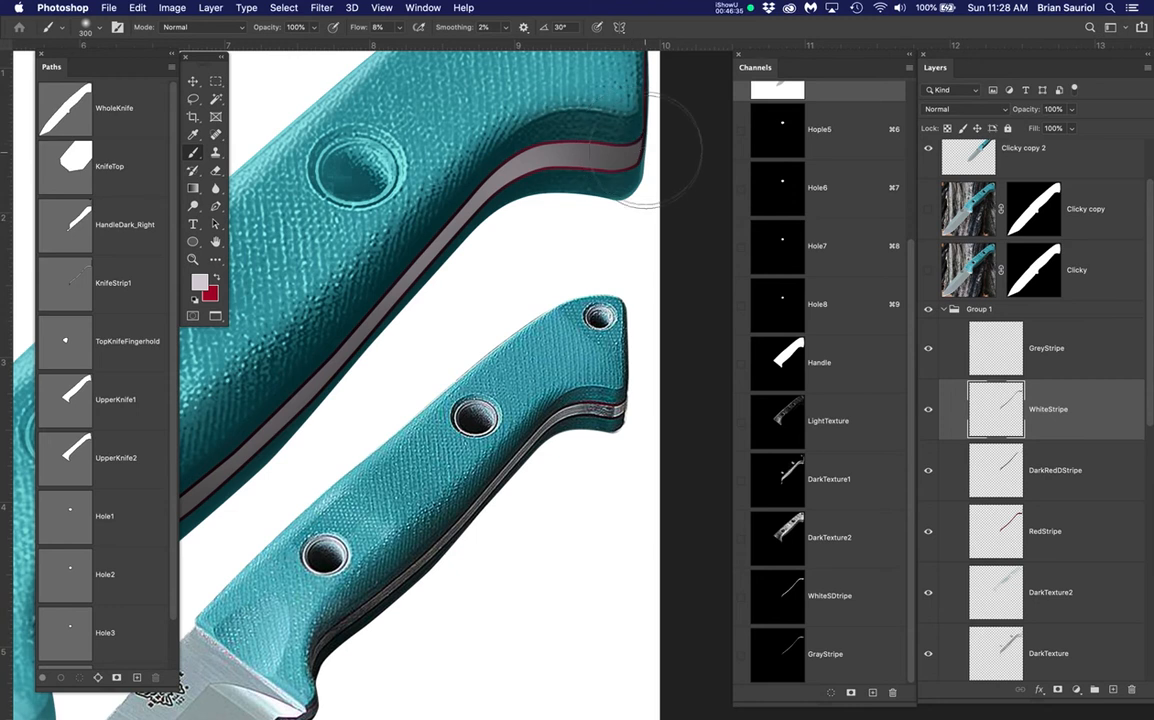
pyautogui.press('[')
pyautogui.press('[')
pyautogui.press('[')
pyautogui.press('[')
pyautogui.press('[')
pyautogui.press('[')
pyautogui.press('[')
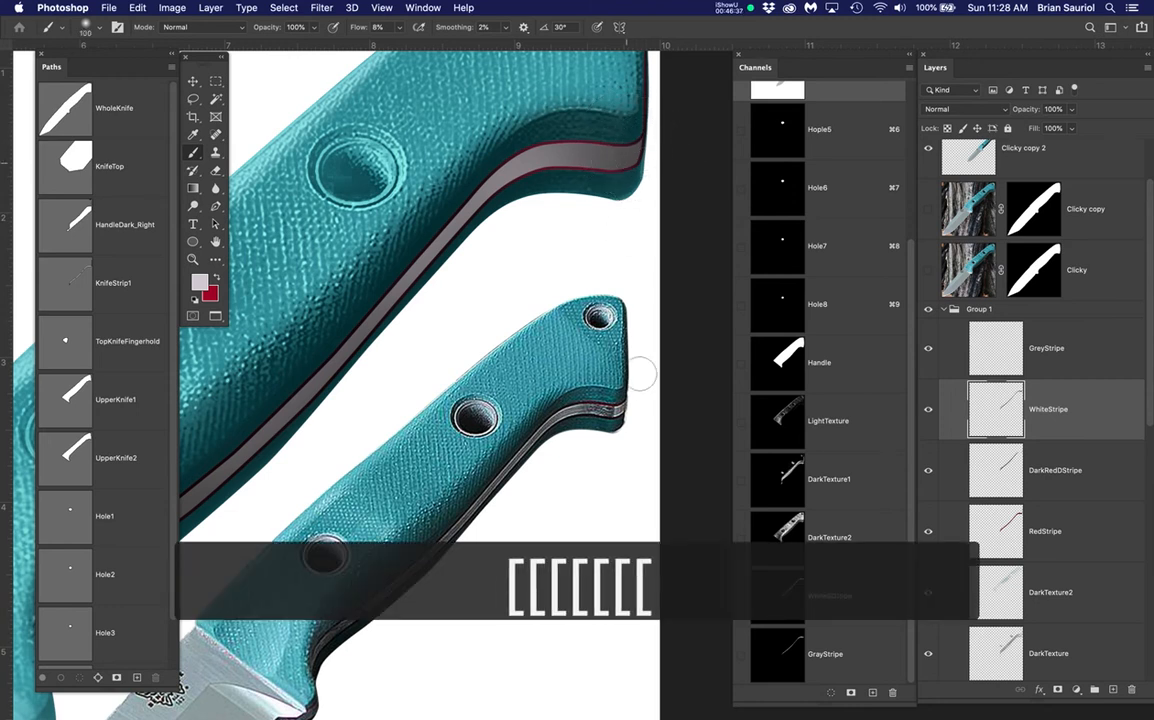
pyautogui.press('[')
pyautogui.press('[')
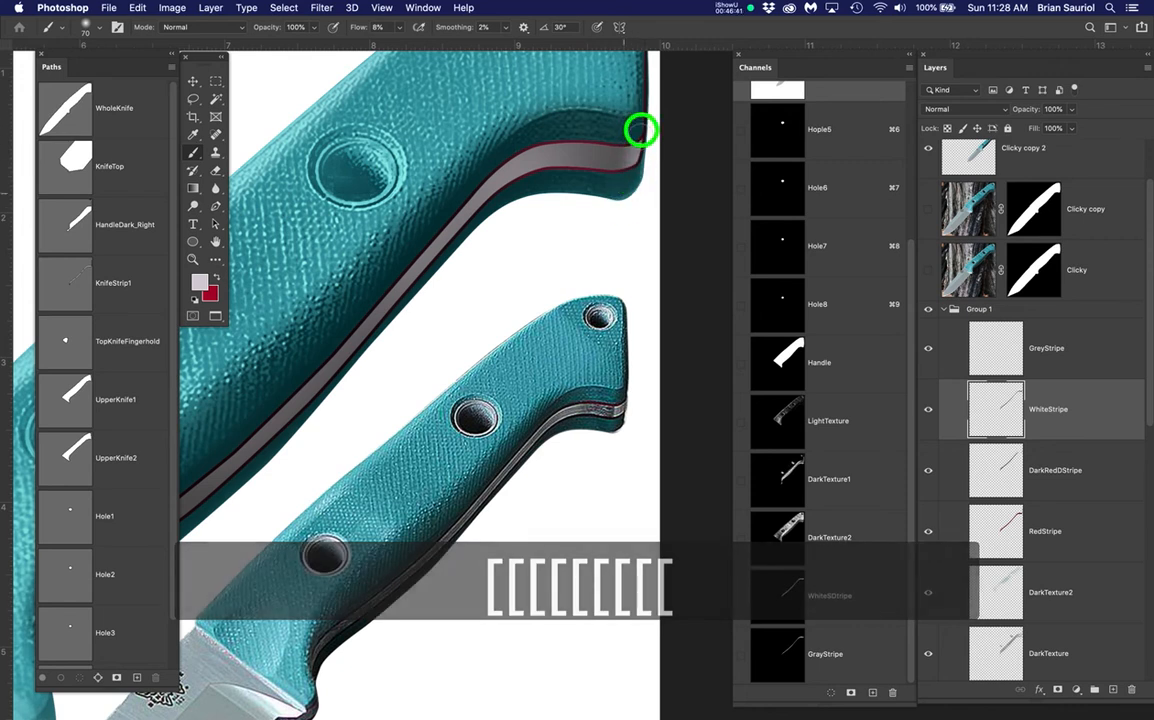
pyautogui.scroll(-5, 490, 237)
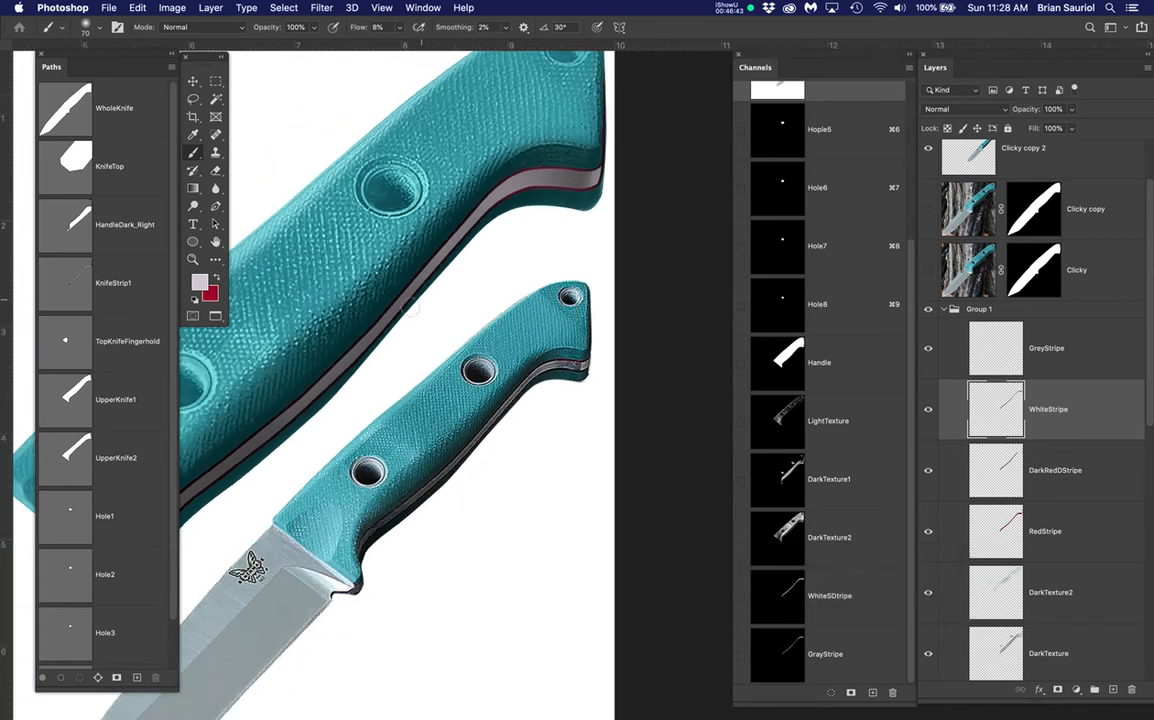
pyautogui.press(']')
pyautogui.press(']')
pyautogui.press(']')
pyautogui.press(']')
pyautogui.press(']')
pyautogui.scroll(-1, 331, 390)
pyautogui.moveTo(366, 411); pyautogui.dragTo(435, 343)
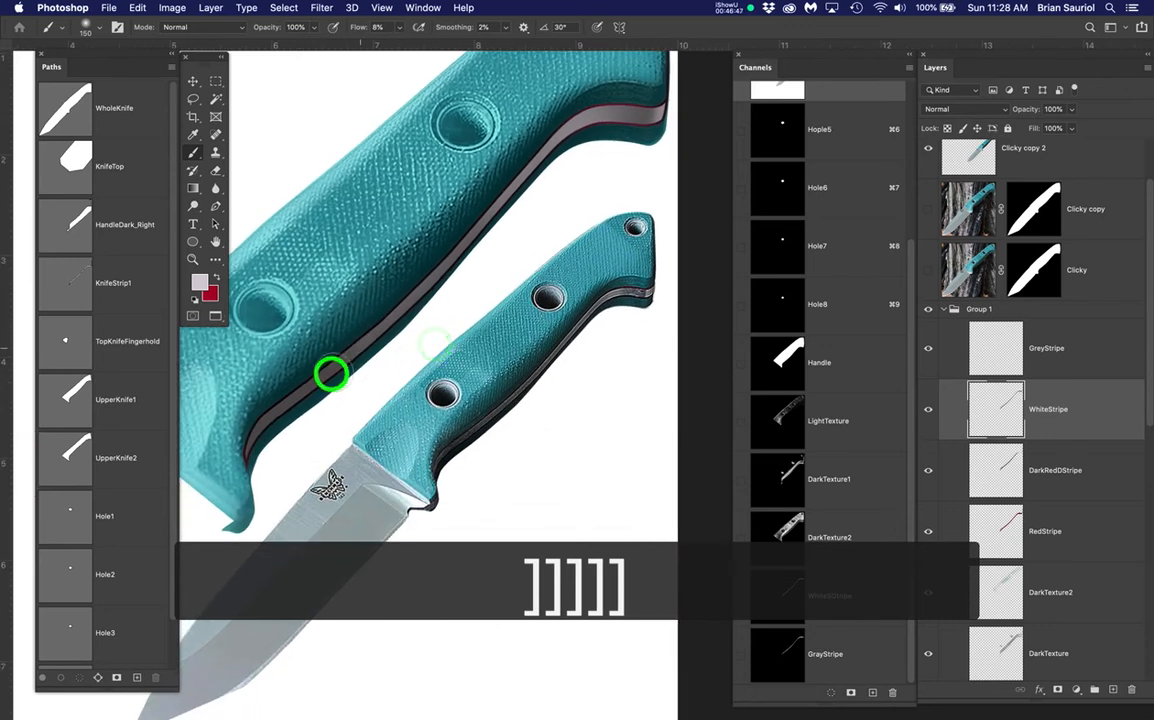
pyautogui.press('super+z')
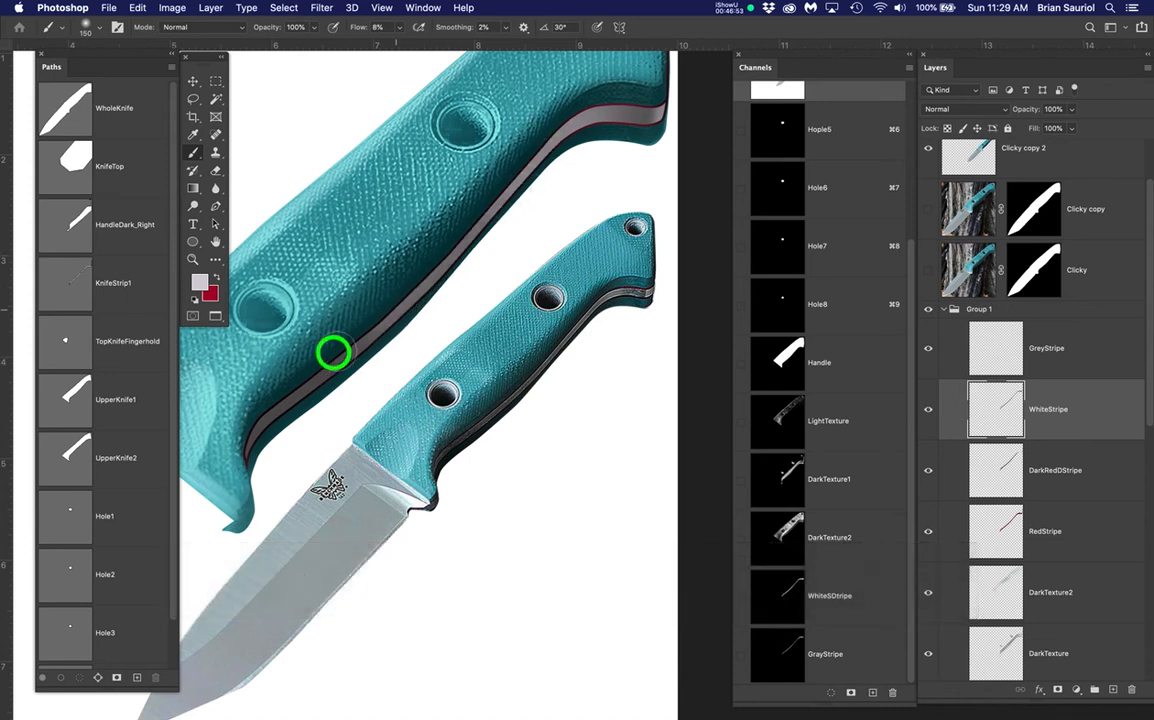
pyautogui.click(1080, 352)
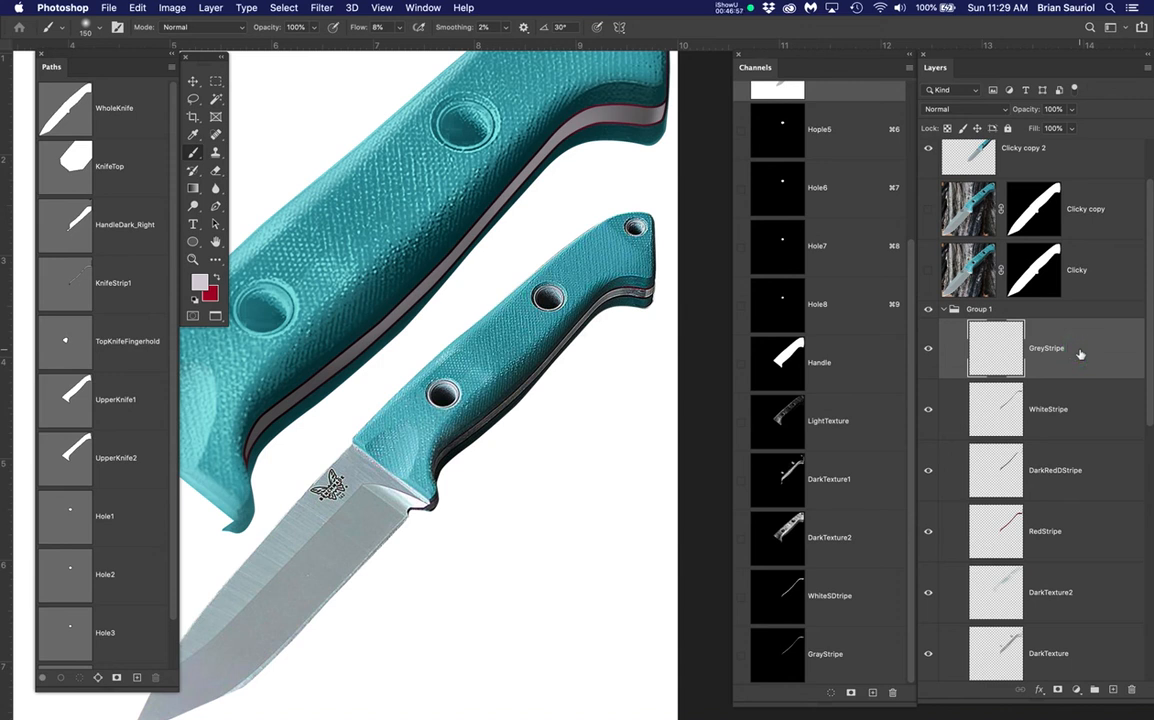
# Load the GrayStripe channel selection and fill it with the dark colour on the GreyStripe layer
pyautogui.keyDown('super'); pyautogui.click(791, 653); pyautogui.keyUp('super')
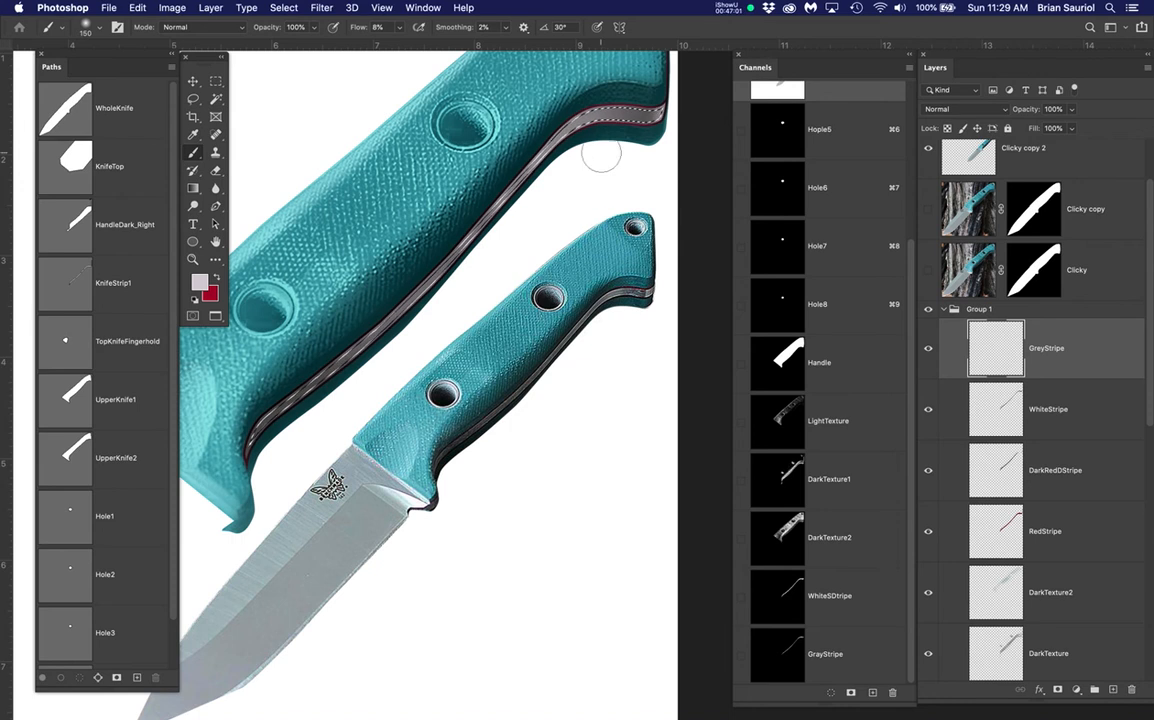
pyautogui.scroll(5, 523, 412)
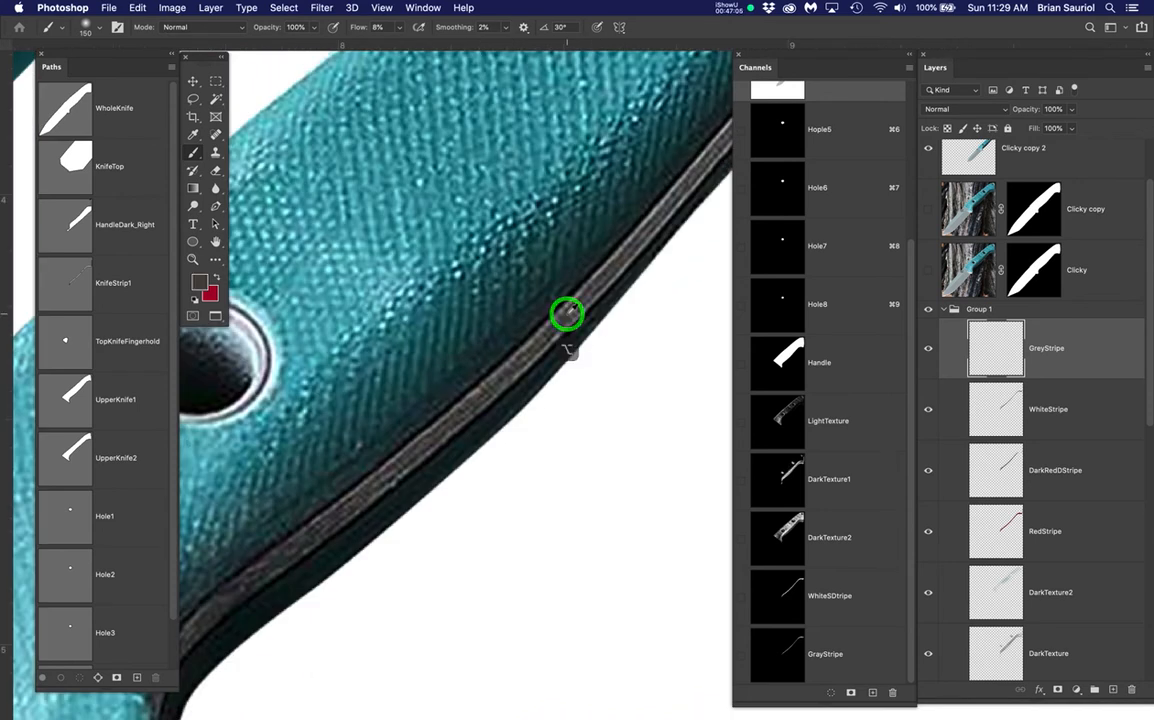
pyautogui.scroll(-5, 563, 313)
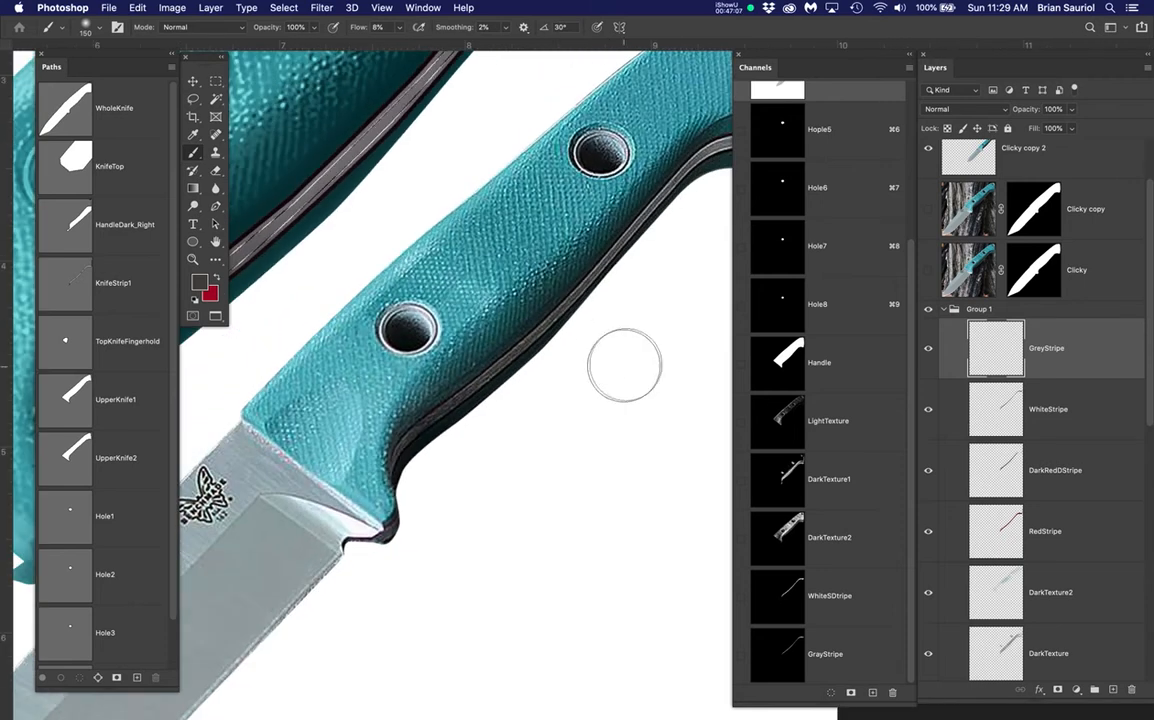
pyautogui.moveTo(527, 431); pyautogui.dragTo(469, 449)
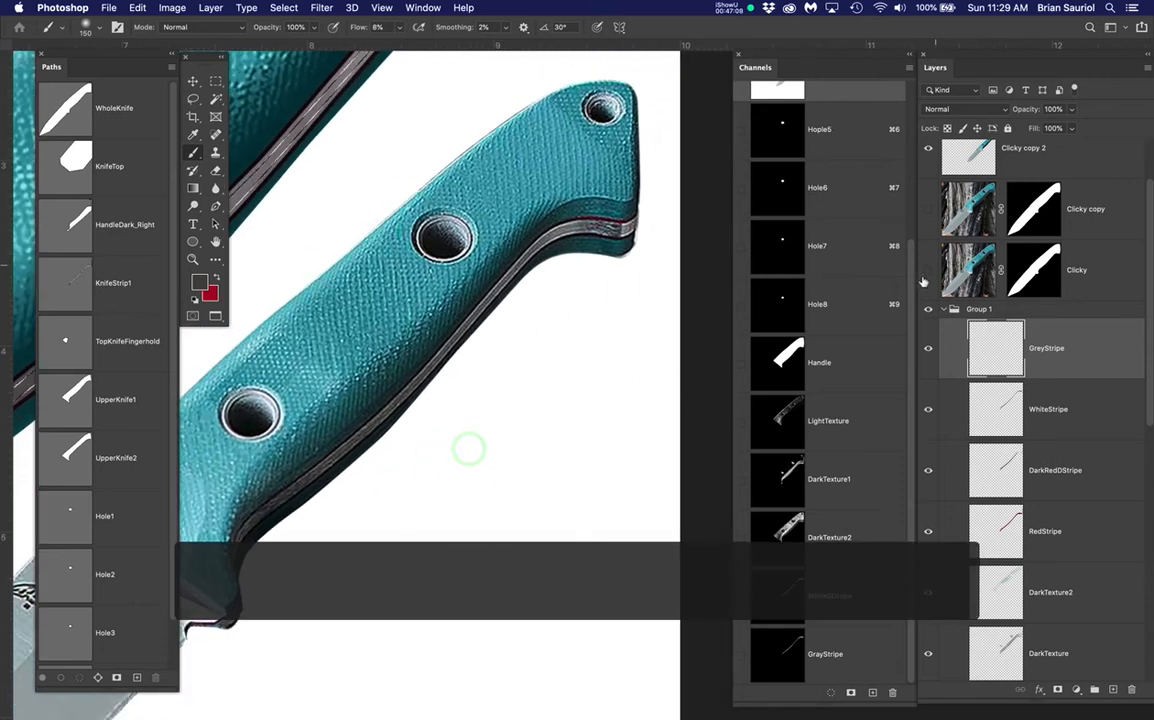
pyautogui.moveTo(419, 314)
pyautogui.mouseDown()
pyautogui.moveTo(587, 368)
pyautogui.moveTo(580, 433)
pyautogui.mouseUp()
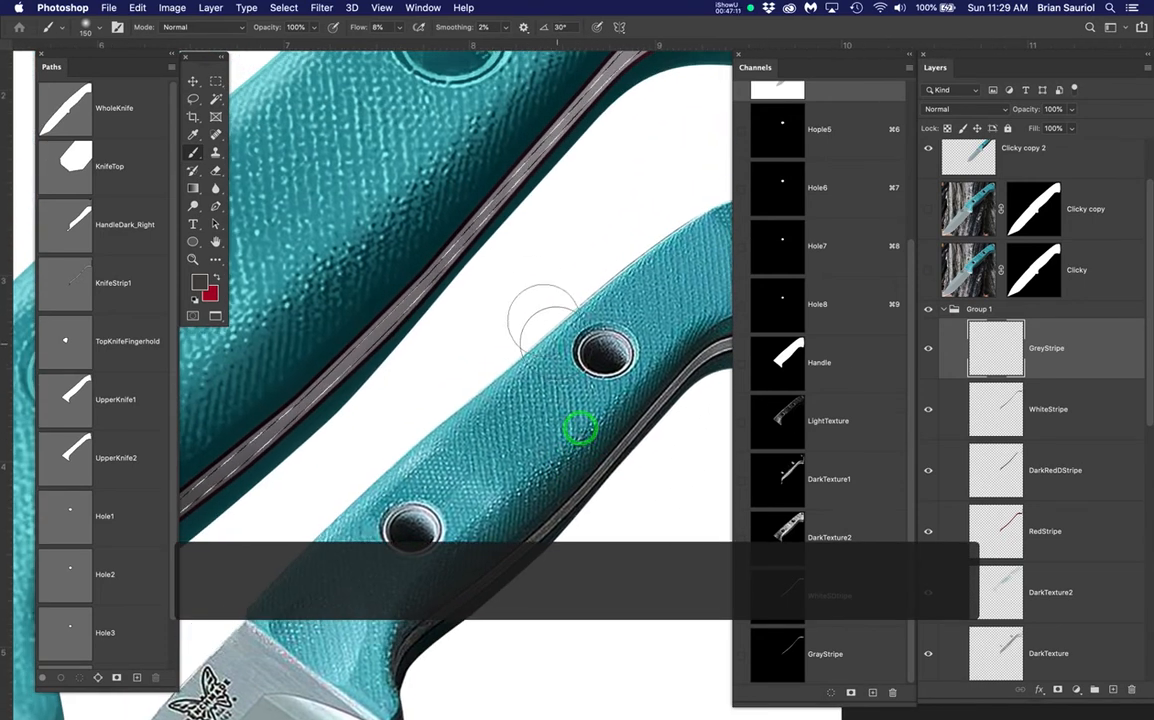
pyautogui.press('super+h')
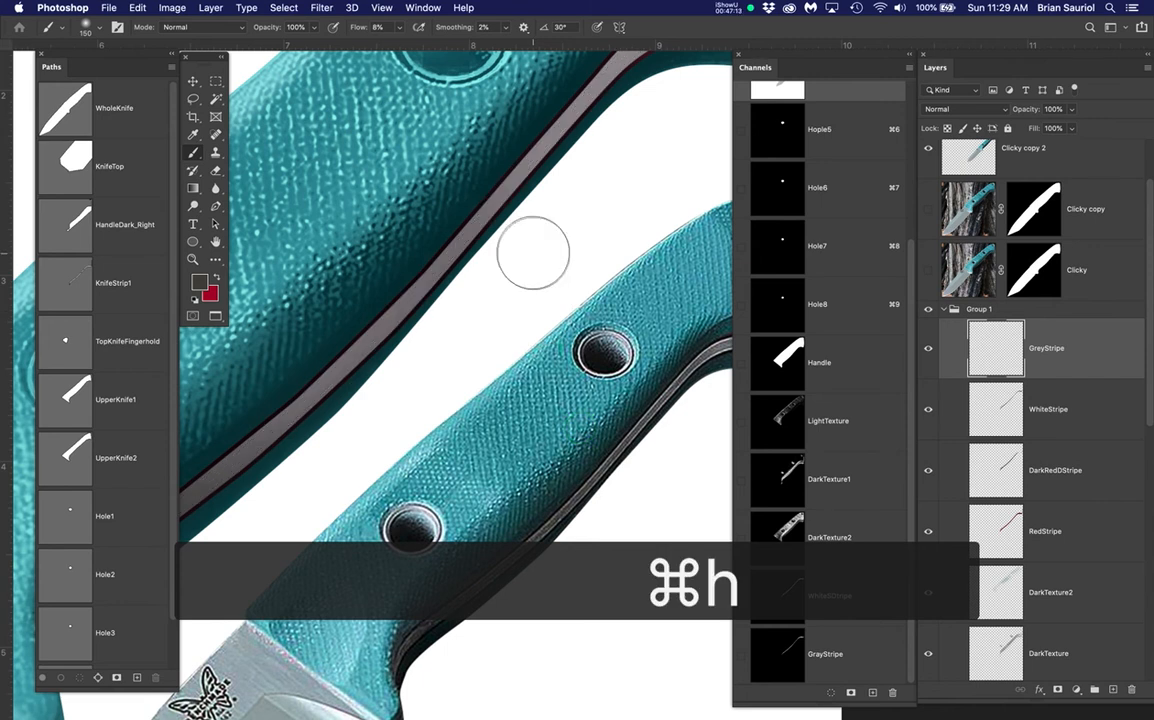
pyautogui.scroll(-3, 538, 248)
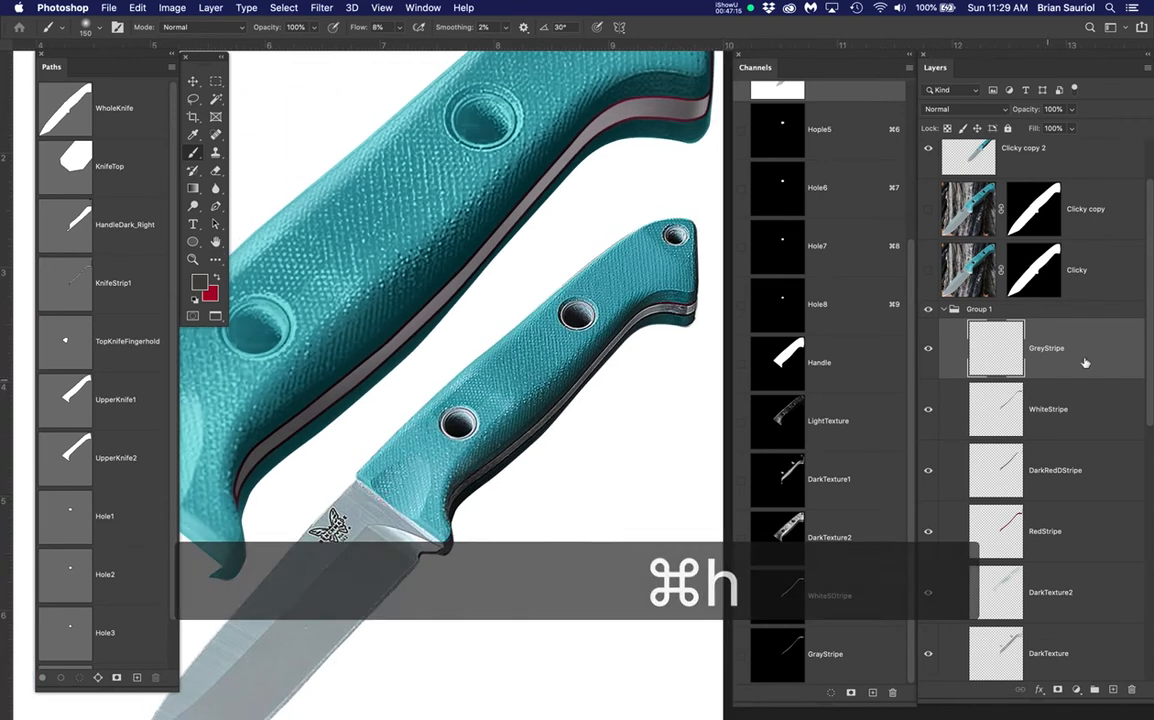
pyautogui.click(1090, 353)
pyautogui.moveTo(657, 309); pyautogui.dragTo(646, 332)
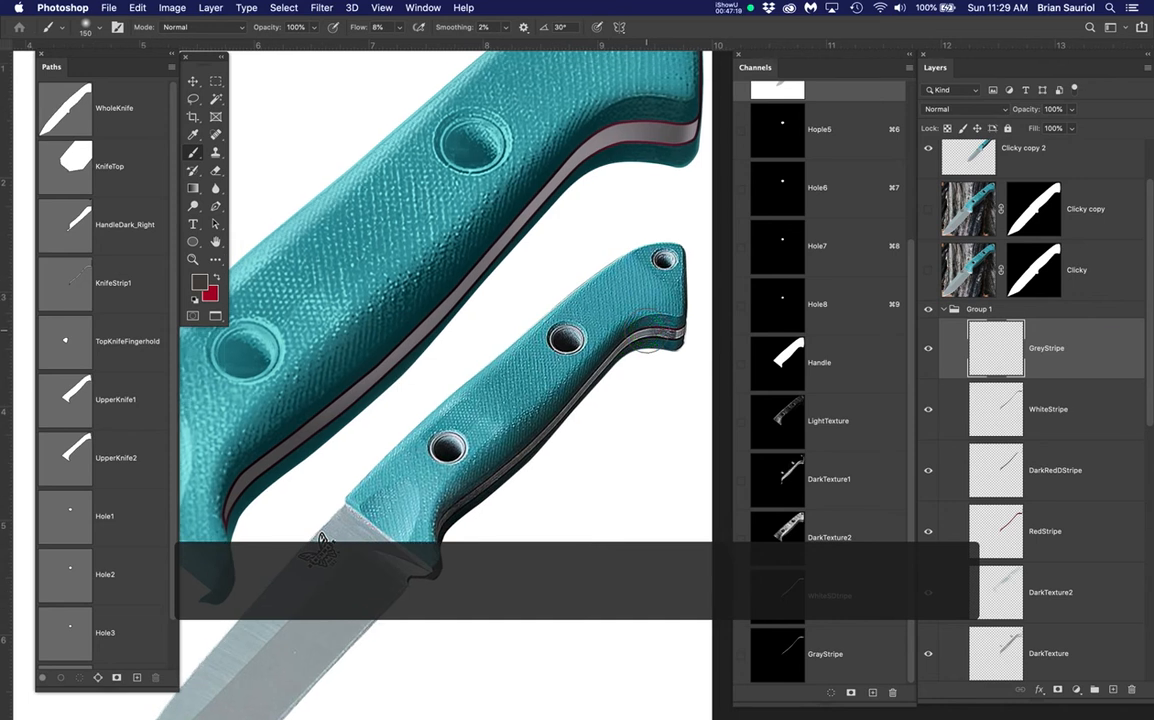
pyautogui.hotkey('alt', 'BackSpace')
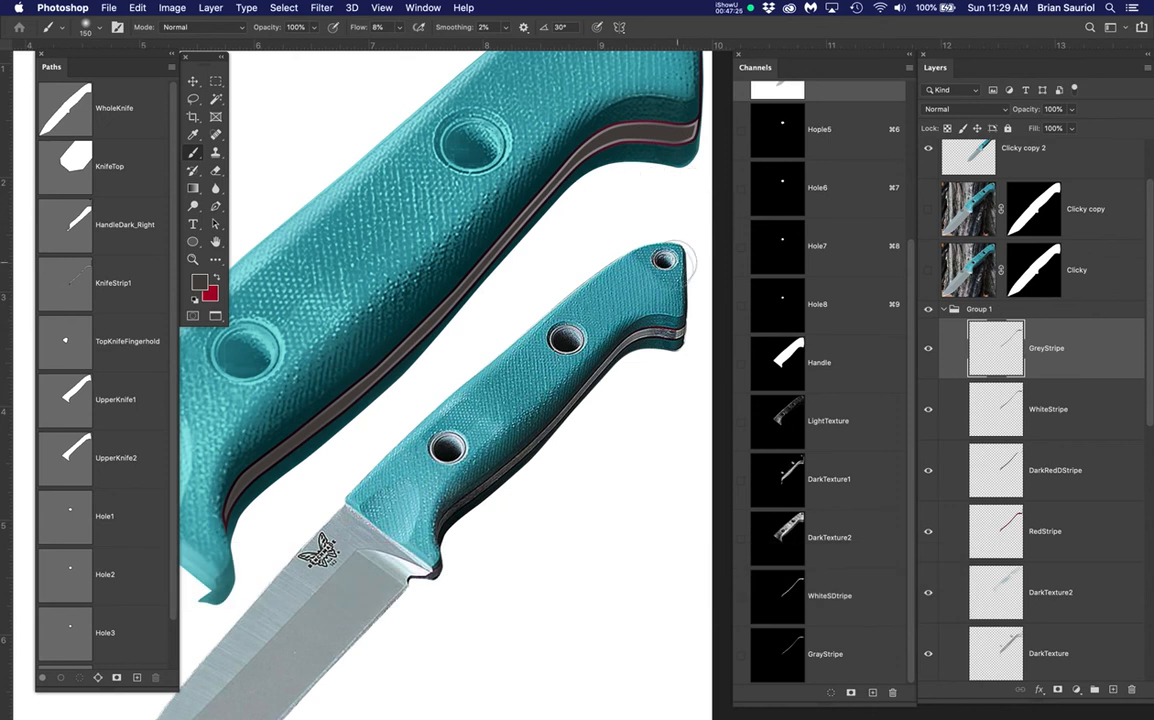
# With a 45 brush, sample blue-grey from the reference stripe and paint the stripe's end
pyautogui.scroll(4, 696, 130)
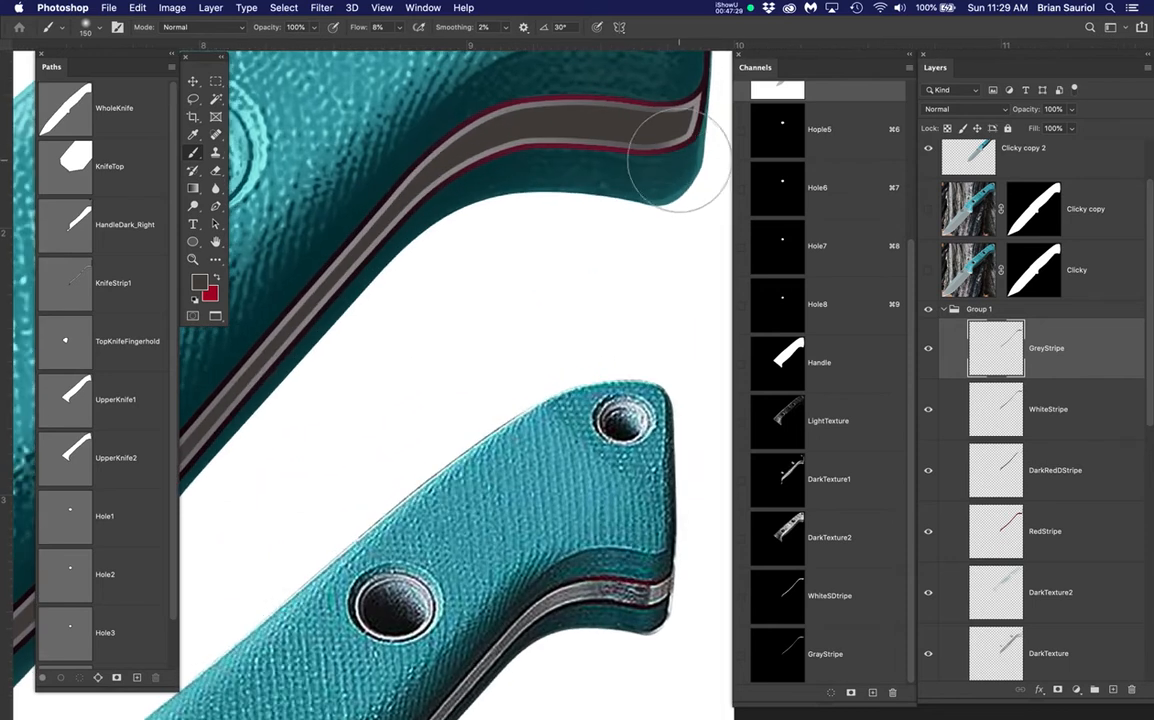
pyautogui.press('[')
pyautogui.press('[')
pyautogui.press('[')
pyautogui.press('[')
pyautogui.press('[')
pyautogui.press('[')
pyautogui.press('[')
pyautogui.press('[')
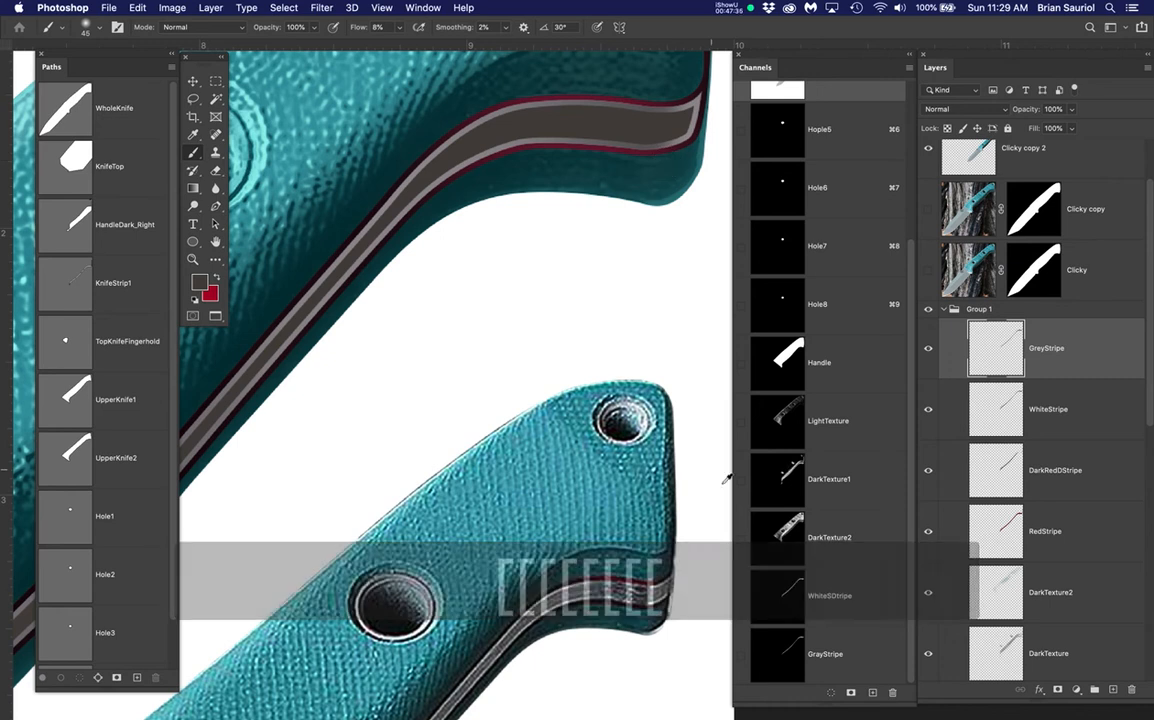
pyautogui.keyDown('alt'); pyautogui.click(655, 590); pyautogui.keyUp('alt')
pyautogui.moveTo(680, 137)
pyautogui.mouseDown()
pyautogui.moveTo(685, 80)
pyautogui.moveTo(680, 132)
pyautogui.moveTo(694, 75)
pyautogui.moveTo(677, 167)
pyautogui.moveTo(701, 95)
pyautogui.moveTo(683, 157)
pyautogui.mouseUp()
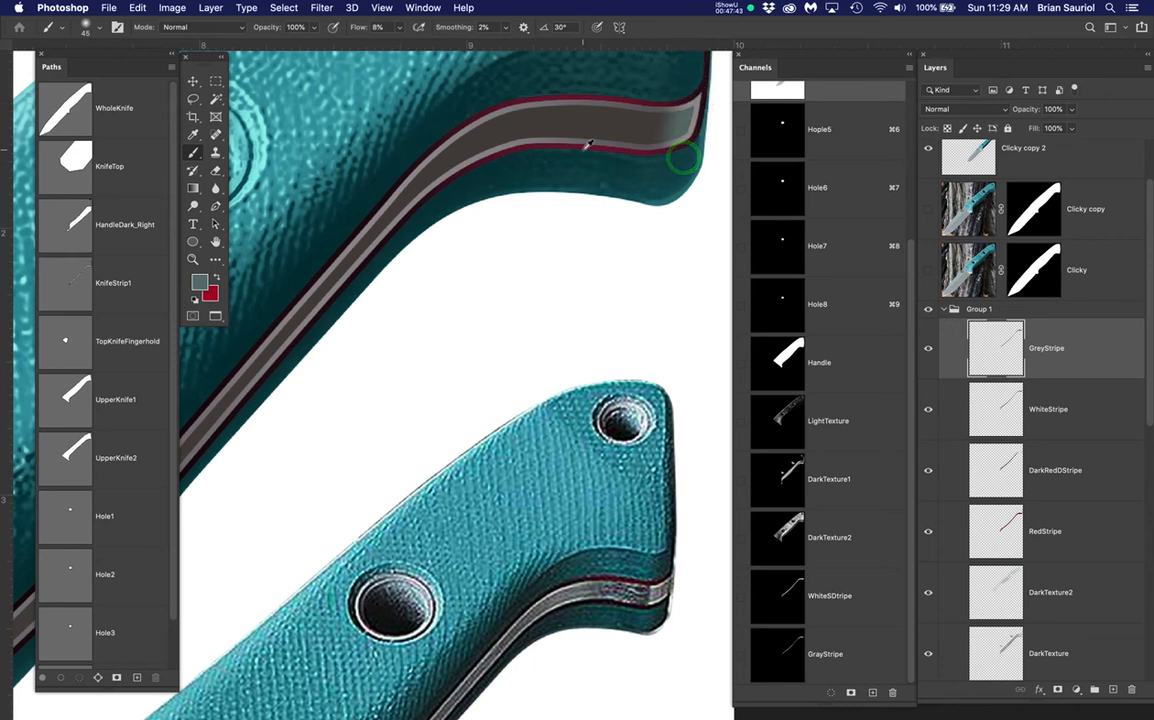
# Enlarge the brush to 125 and dab blue-grey shading along the upper handle's grey stripe
pyautogui.scroll(-5, 588, 145)
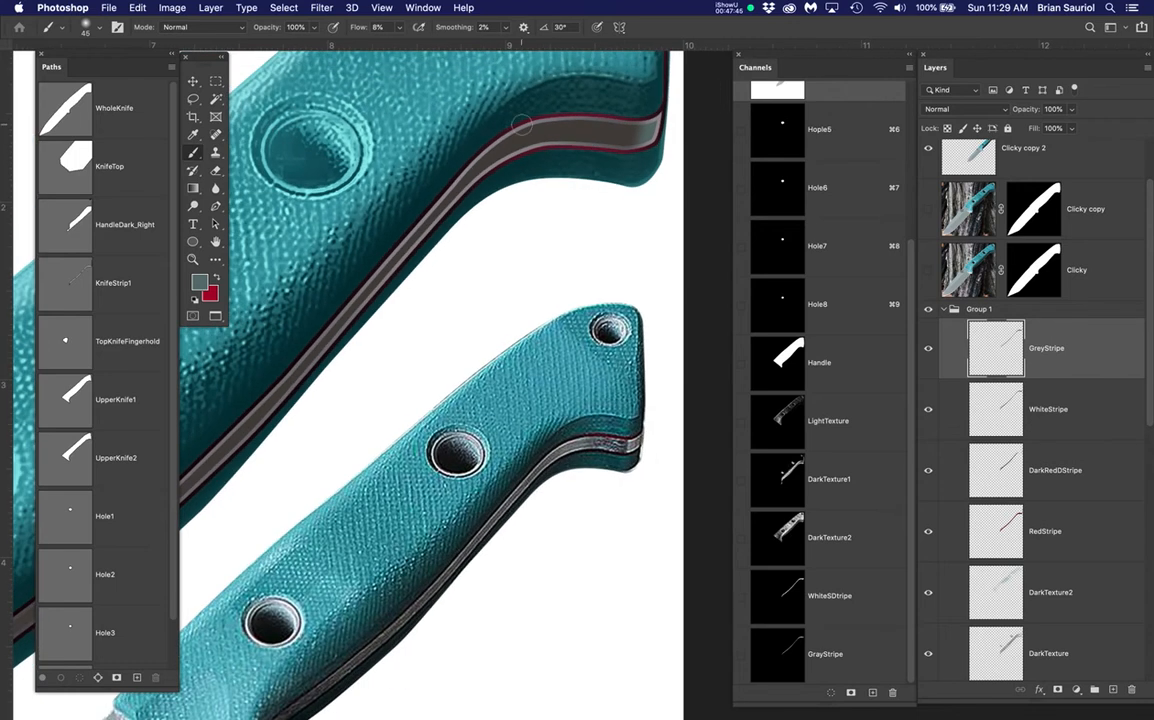
pyautogui.press(']')
pyautogui.press(']')
pyautogui.press(']')
pyautogui.press(']')
pyautogui.press(']')
pyautogui.press(']')
pyautogui.press(']')
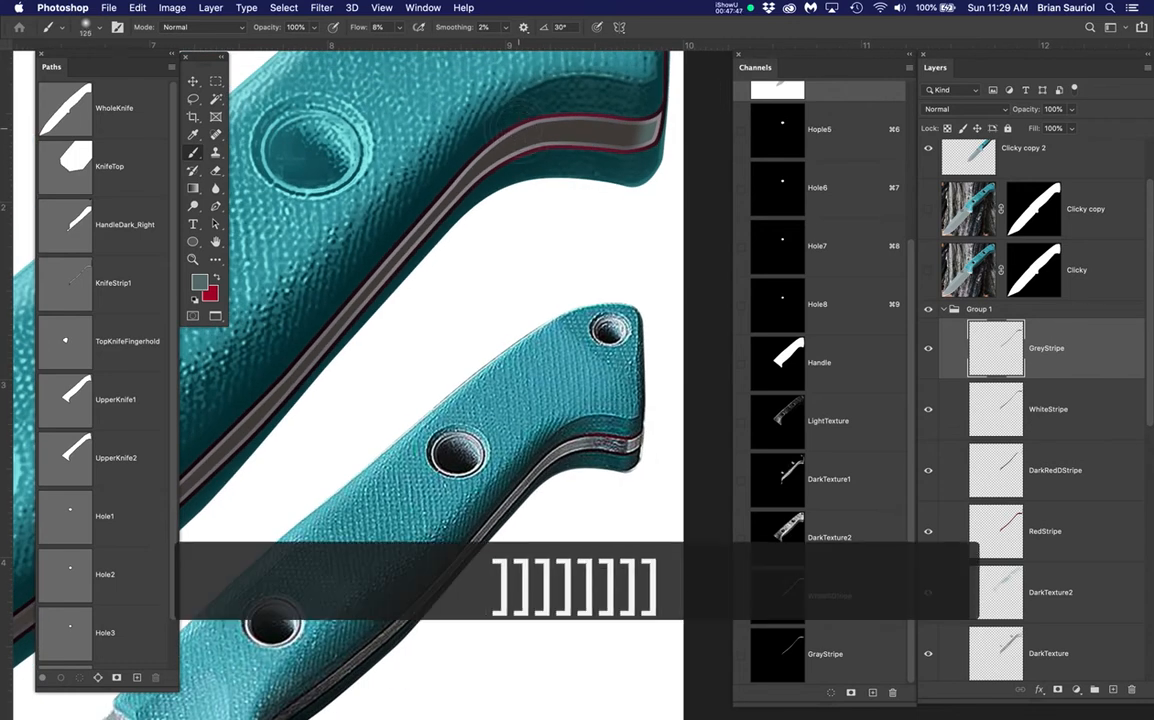
pyautogui.click(500, 170)
pyautogui.click(515, 98)
pyautogui.click(507, 182)
pyautogui.click(489, 220)
pyautogui.click(469, 213)
pyautogui.click(456, 257)
pyautogui.click(422, 280)
pyautogui.click(519, 139)
pyautogui.click(531, 144)
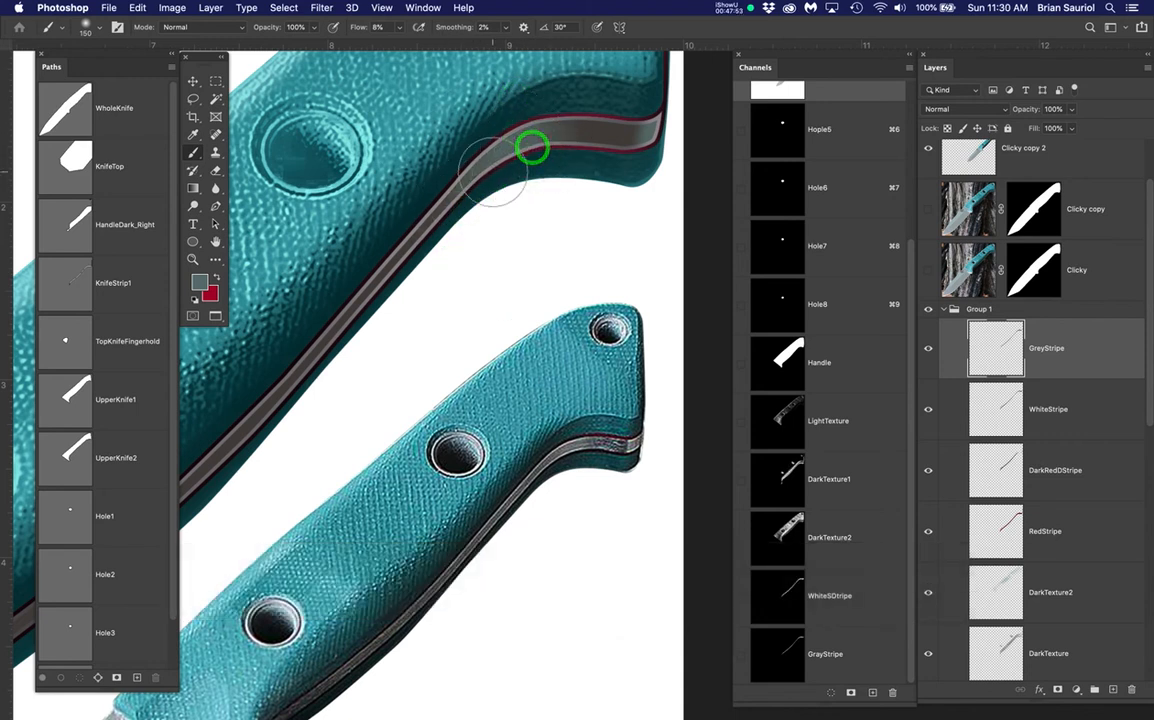
pyautogui.scroll(-1, 494, 172)
pyautogui.scroll(-1, 494, 172)
pyautogui.scroll(-1, 514, 240)
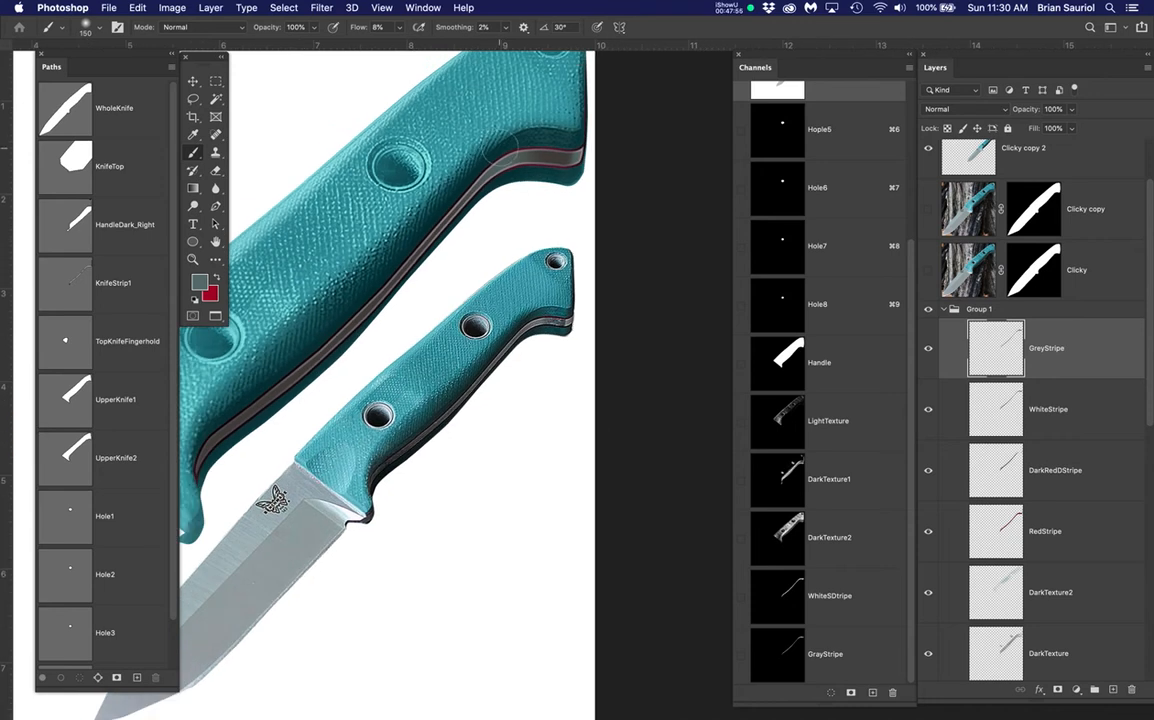
pyautogui.click(381, 292)
# Sample a colour from the upper handle's lower edge
pyautogui.click(507, 195)
pyautogui.click(531, 183)
pyautogui.scroll(2, 569, 207)
pyautogui.scroll(3, 571, 203)
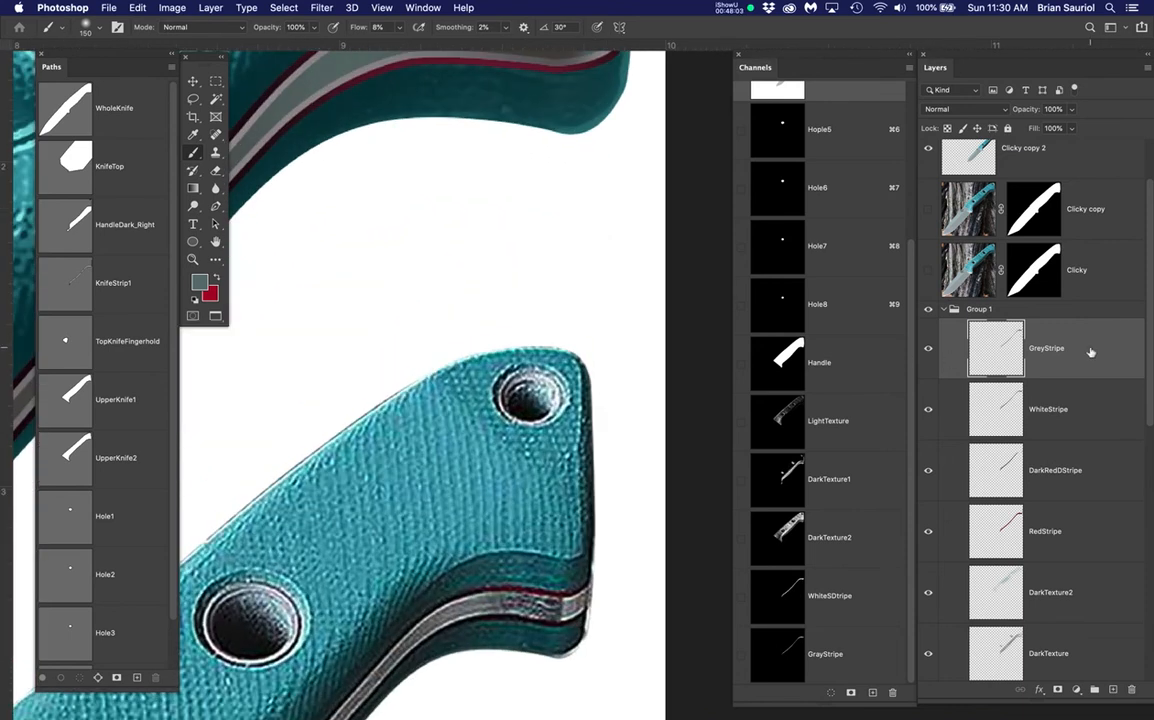
# Create a new layer above GreyStripe and name it DarkDetail
pyautogui.click(1112, 690)
pyautogui.click(1040, 348)
pyautogui.write('Da')
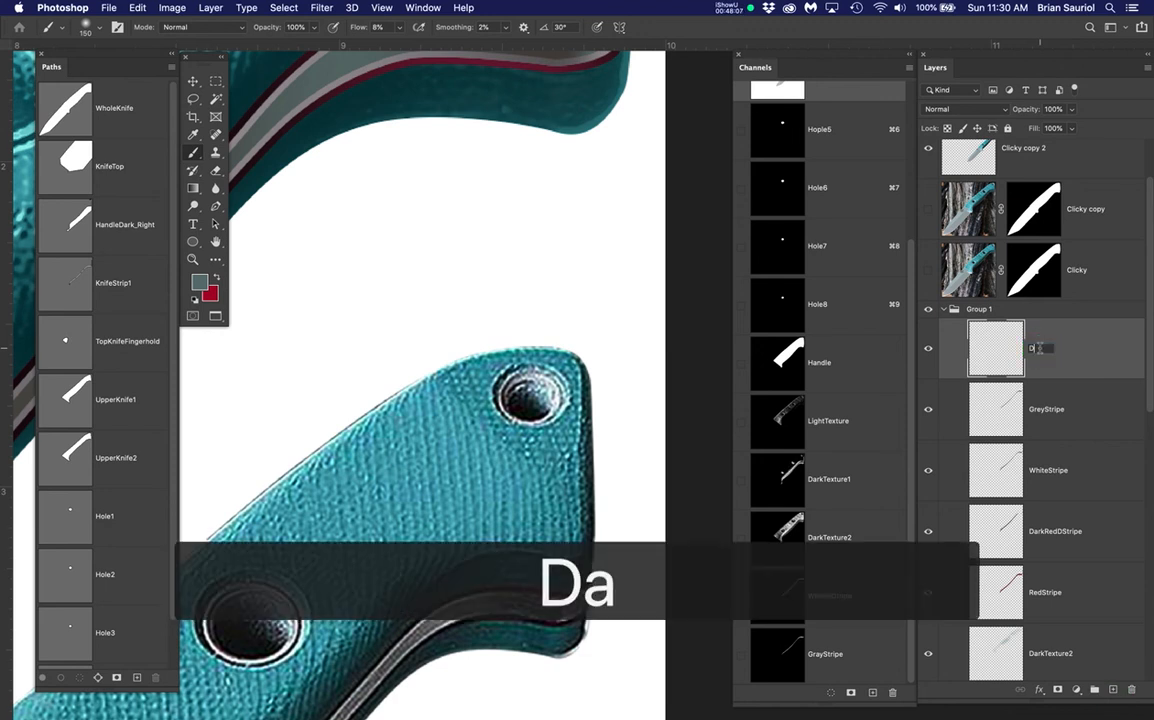
pyautogui.write('rkDetail')
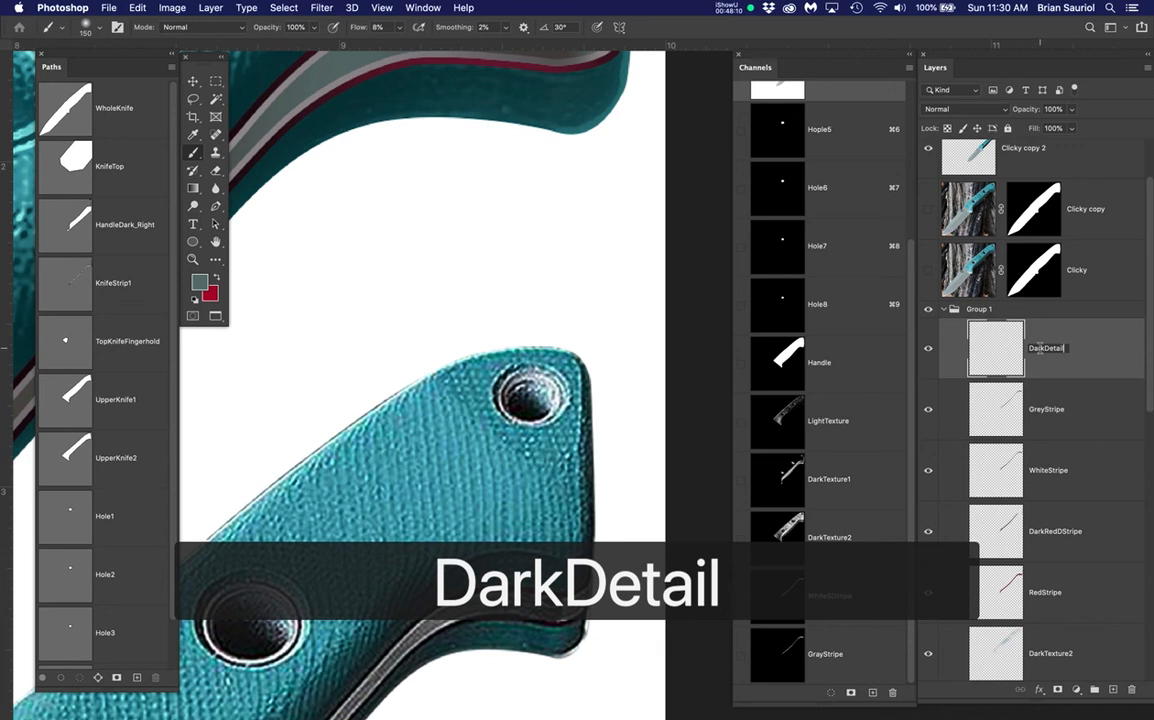
pyautogui.press('Return')
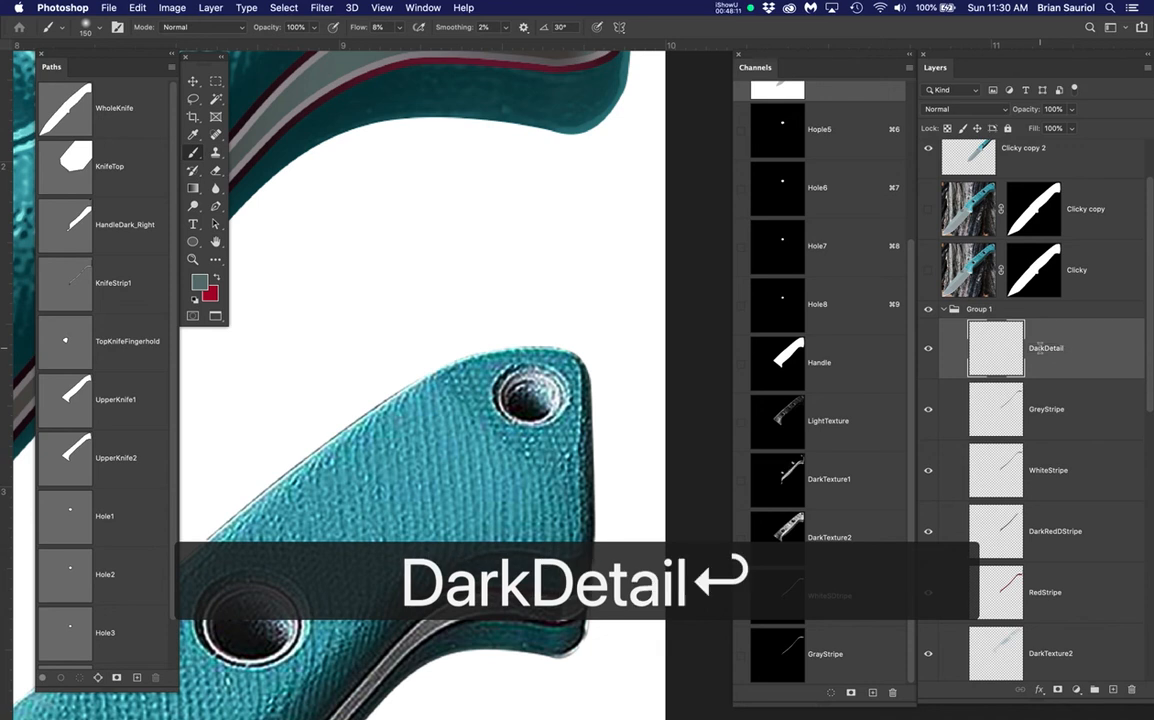
# With a 50–60 brush, paint dark slate from the lower knife along the upper grey stripe, then deselect
pyautogui.moveTo(576, 295)
pyautogui.mouseDown()
pyautogui.moveTo(582, 373)
pyautogui.moveTo(572, 224)
pyautogui.mouseUp()
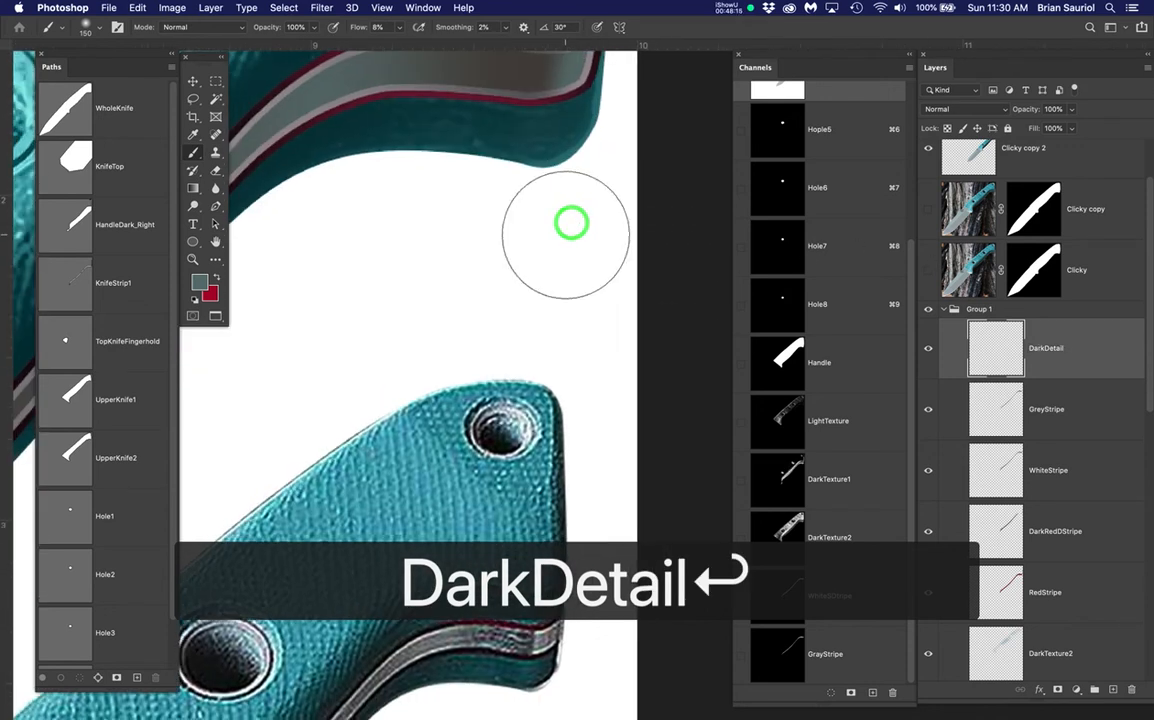
pyautogui.scroll(-3, 567, 234)
pyautogui.moveTo(602, 254); pyautogui.dragTo(607, 289)
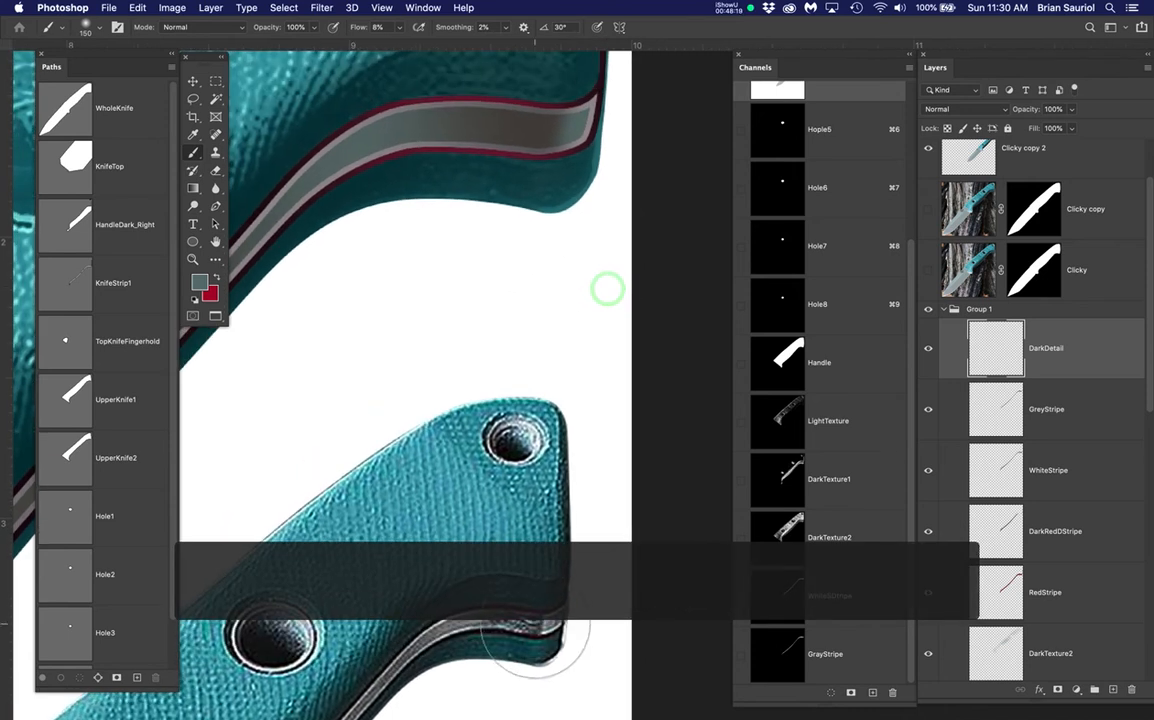
pyautogui.press('[')
pyautogui.press('[')
pyautogui.press('[')
pyautogui.press('[')
pyautogui.press('[')
pyautogui.press('[')
pyautogui.press('[')
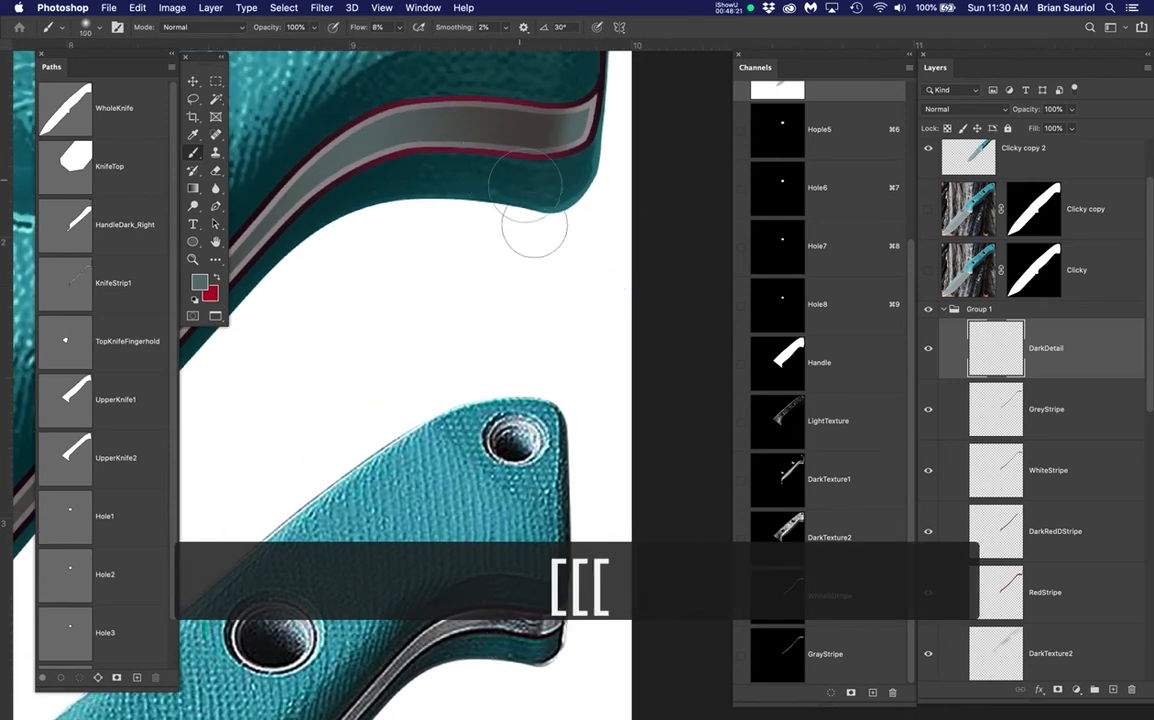
pyautogui.press('[')
pyautogui.press(']')
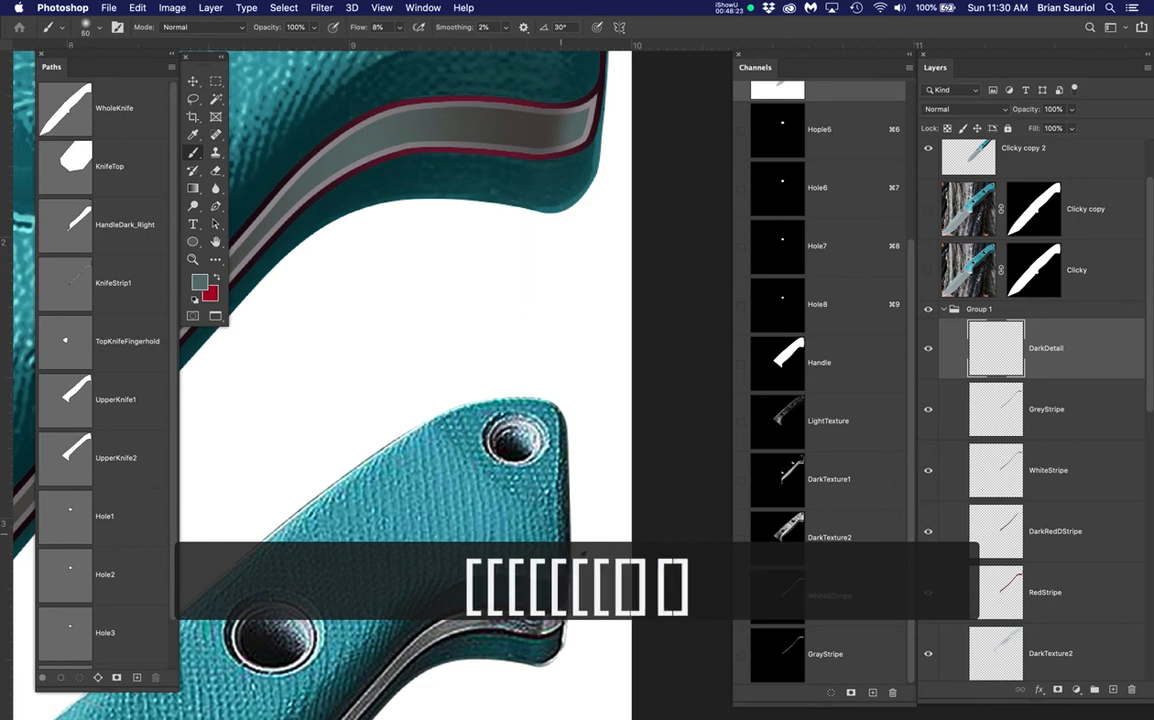
pyautogui.keyDown('alt'); pyautogui.click(535, 624); pyautogui.keyUp('alt')
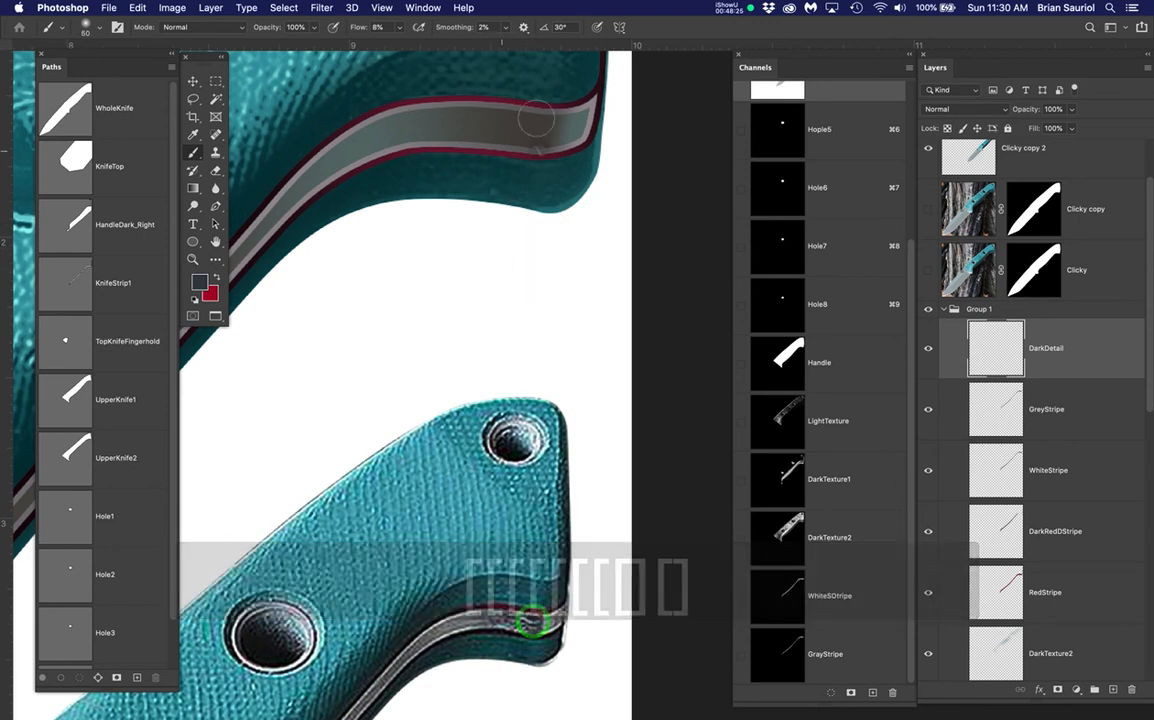
pyautogui.moveTo(550, 107); pyautogui.dragTo(545, 161)
pyautogui.press('[')
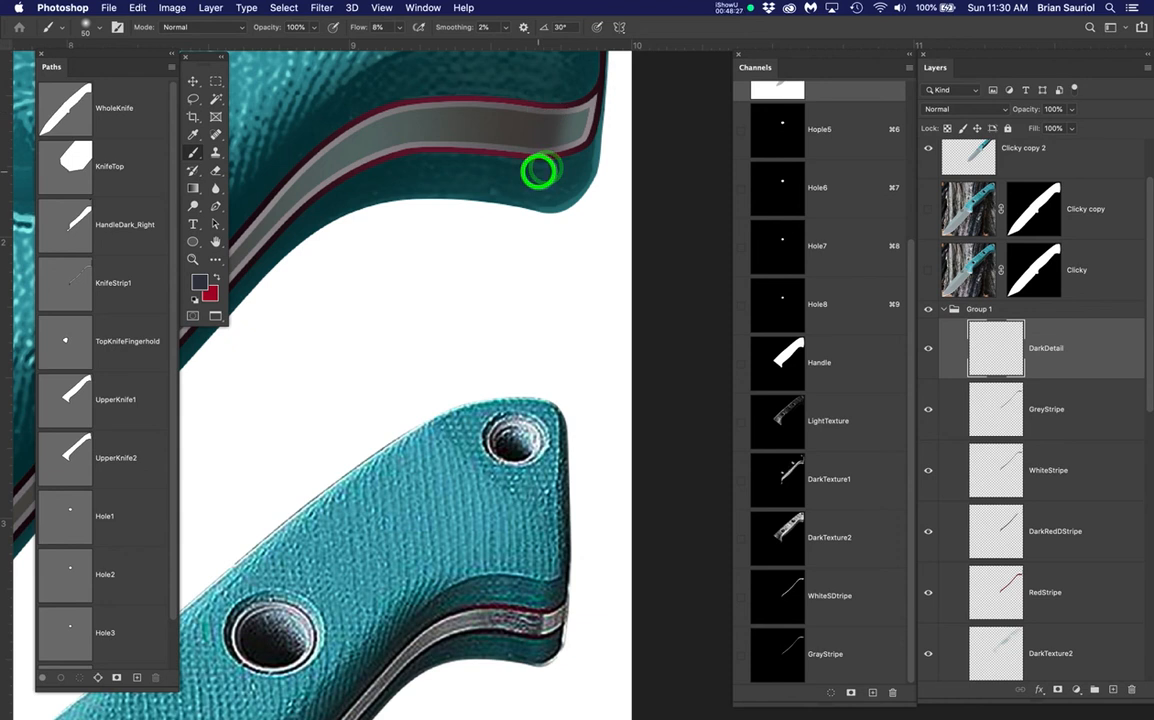
pyautogui.moveTo(546, 105)
pyautogui.mouseDown()
pyautogui.moveTo(532, 148)
pyautogui.moveTo(515, 120)
pyautogui.moveTo(498, 122)
pyautogui.moveTo(465, 87)
pyautogui.mouseUp()
pyautogui.moveTo(474, 98)
pyautogui.mouseDown()
pyautogui.moveTo(541, 116)
pyautogui.moveTo(497, 147)
pyautogui.moveTo(443, 122)
pyautogui.moveTo(367, 114)
pyautogui.moveTo(524, 149)
pyautogui.moveTo(556, 121)
pyautogui.moveTo(537, 163)
pyautogui.mouseUp()
pyautogui.click(546, 170)
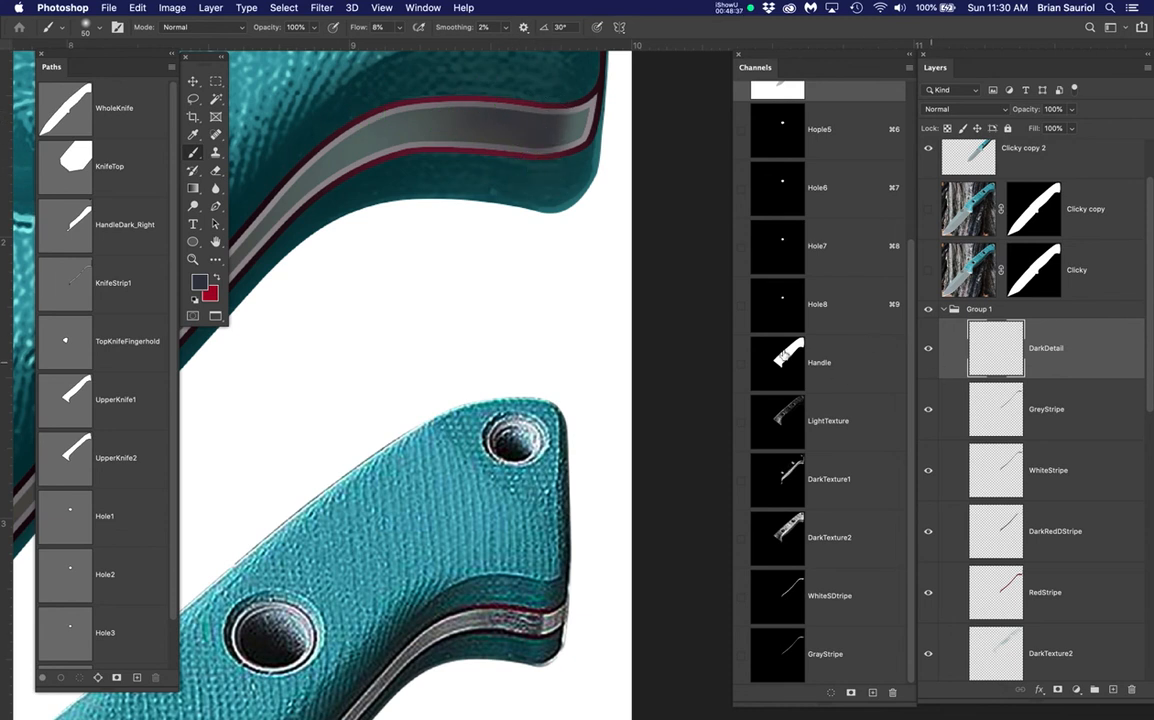
pyautogui.press('super+d')
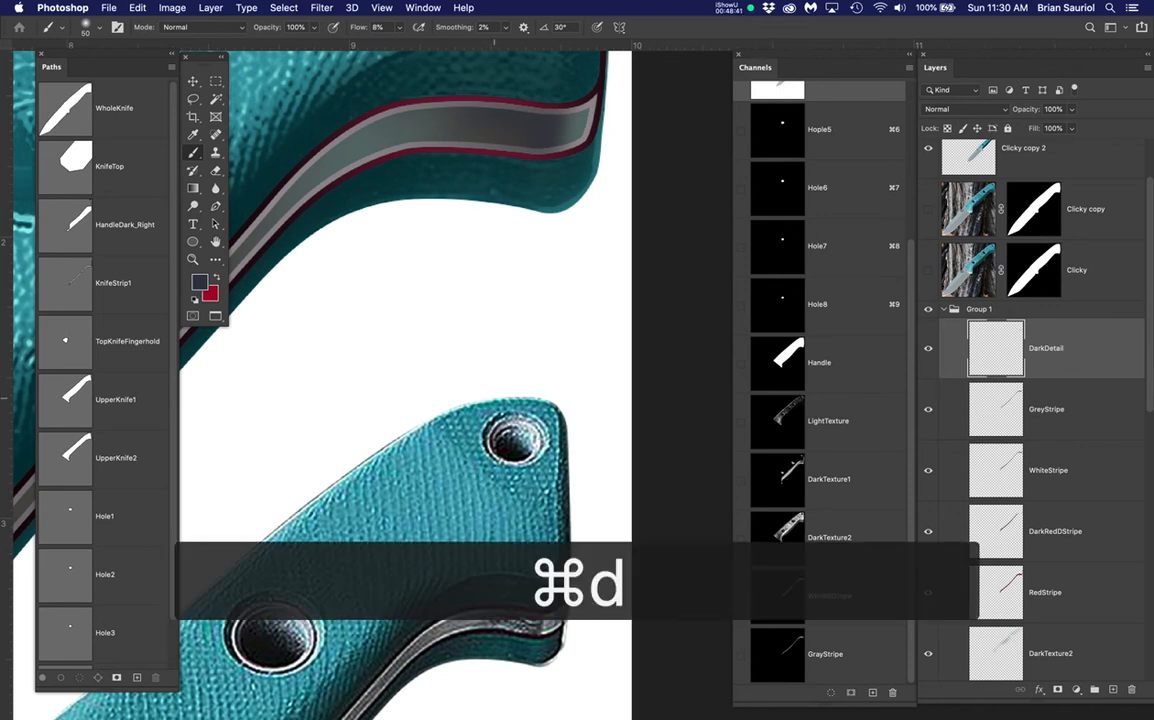
# Toggle WhiteStripe to compare, then keep DarkDetail targeted and visible
pyautogui.scroll(5, 513, 658)
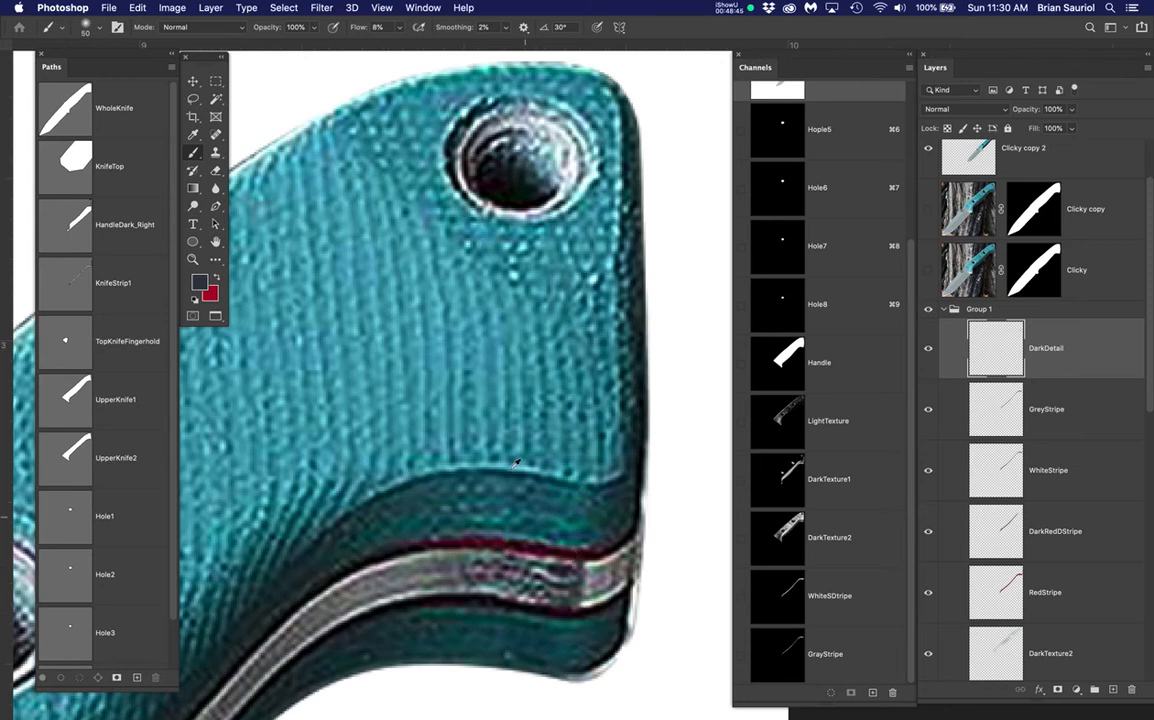
pyautogui.scroll(-6, 572, 368)
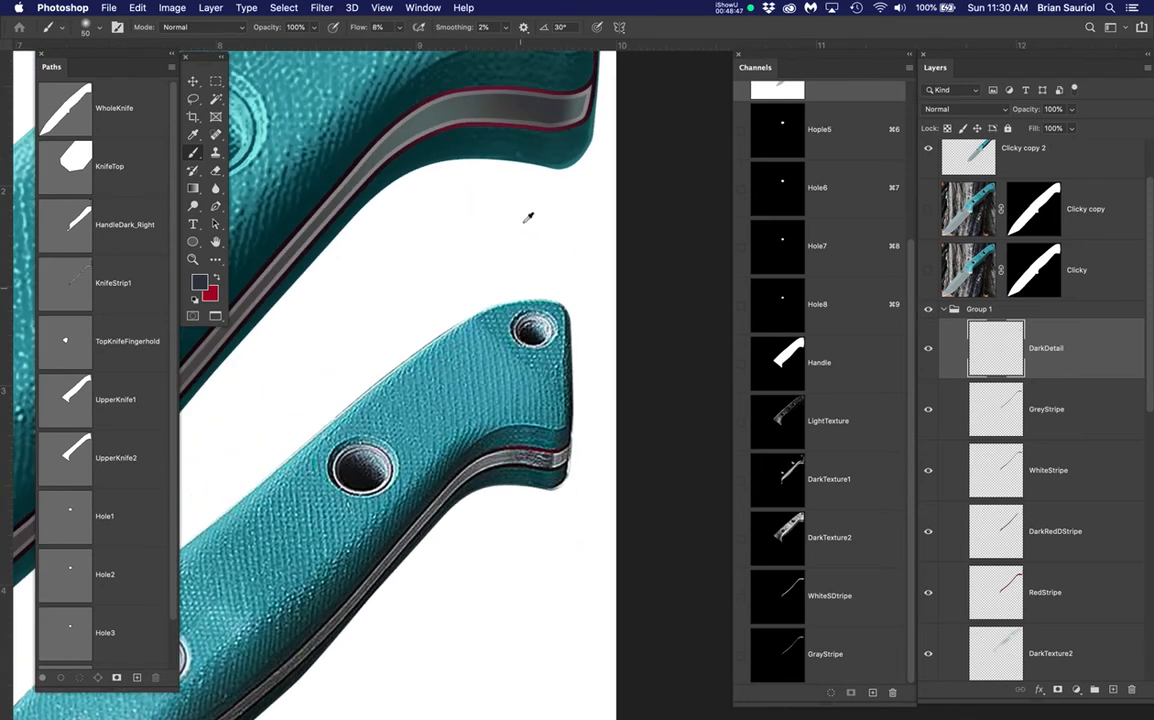
pyautogui.moveTo(585, 192); pyautogui.dragTo(557, 287)
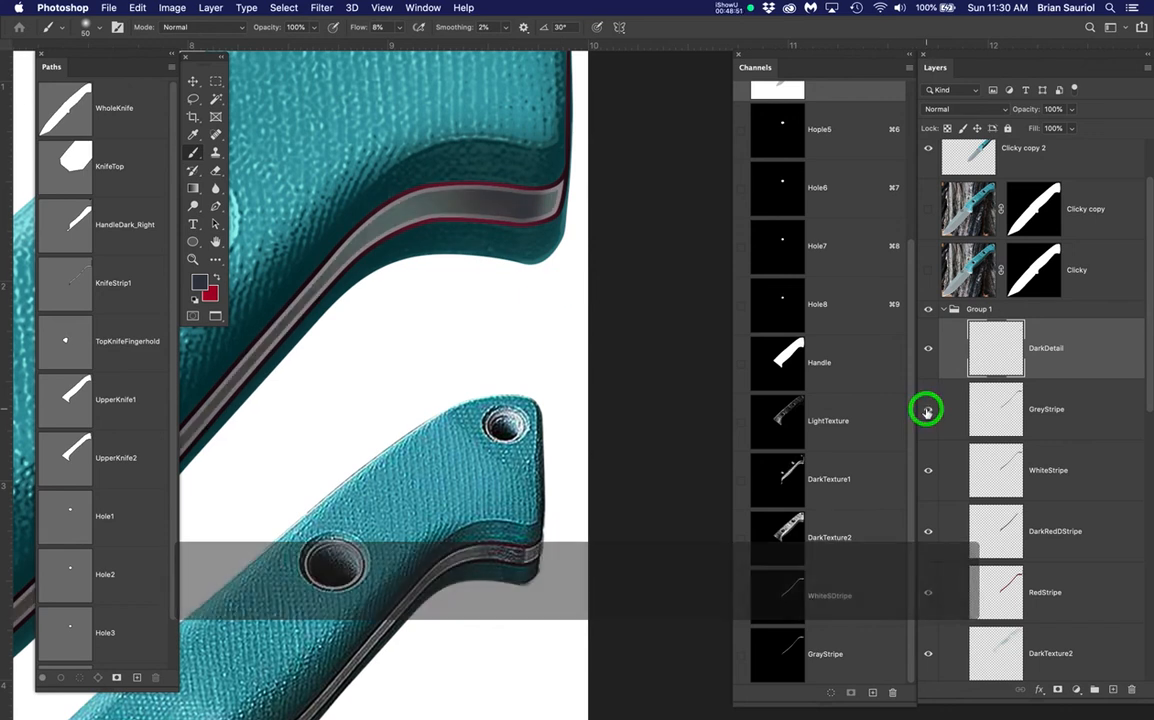
pyautogui.click(929, 469)
pyautogui.click(929, 471)
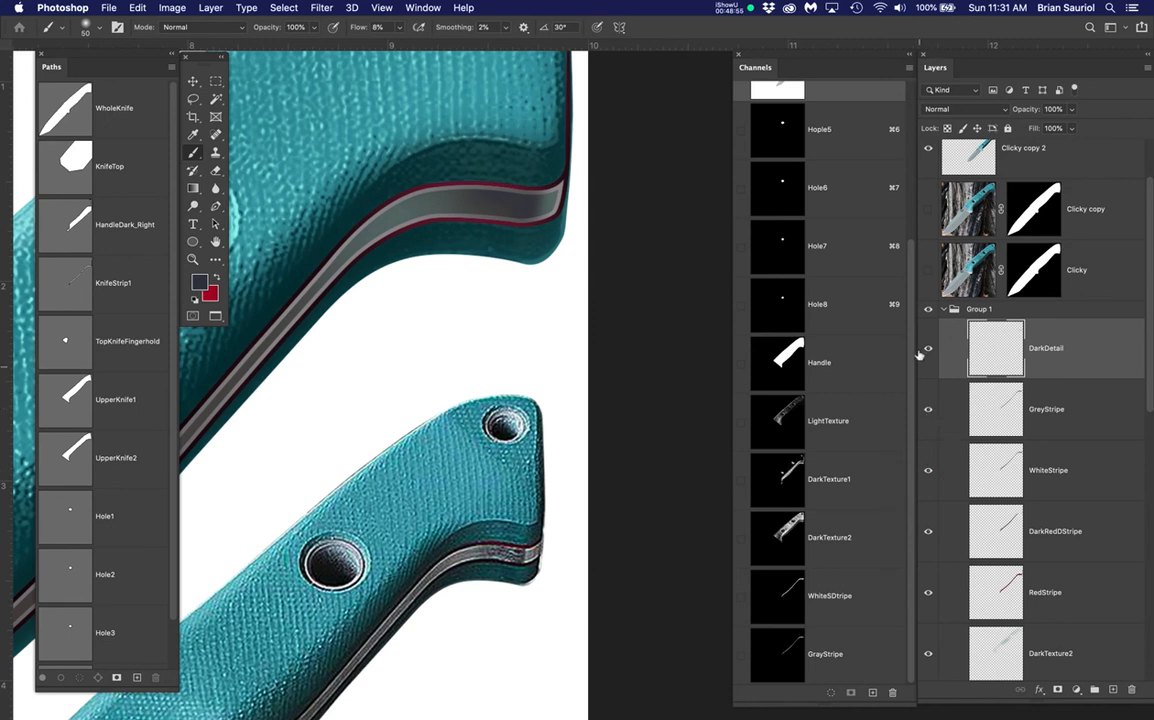
pyautogui.click(1106, 351)
pyautogui.click(928, 349)
pyautogui.scroll(5, 534, 196)
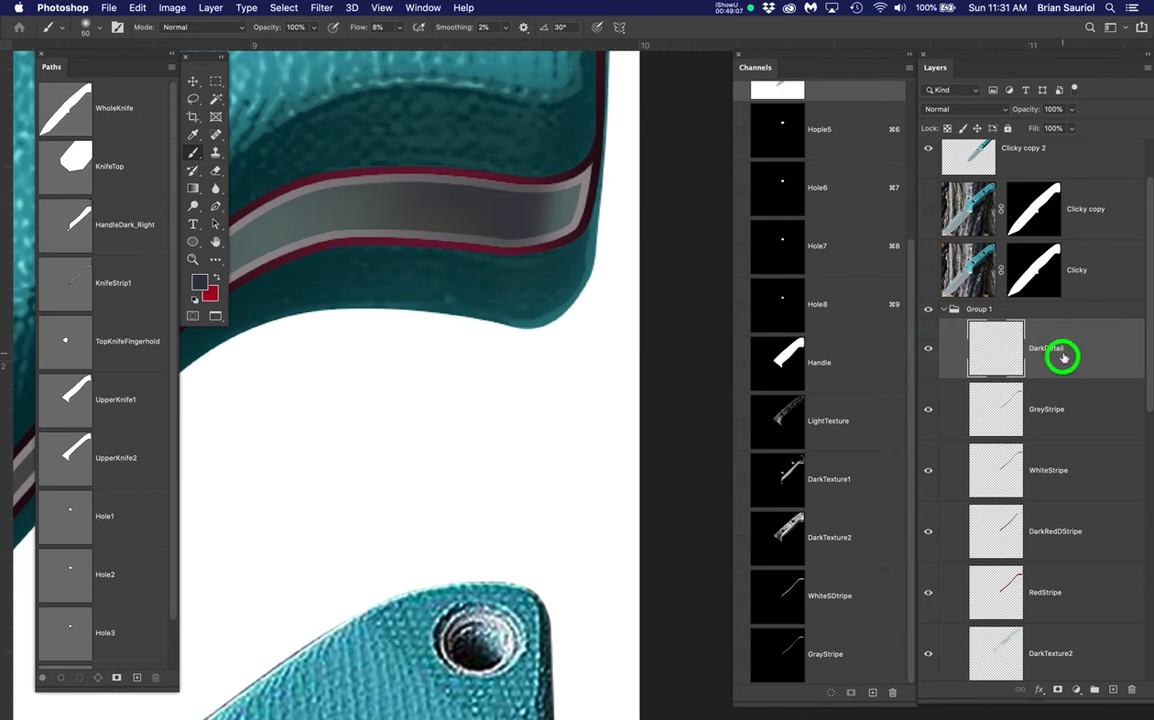
# Load the WhiteSDstripe channel as a selection and hide its edges
pyautogui.keyDown('super'); pyautogui.click(786, 600); pyautogui.keyUp('super')
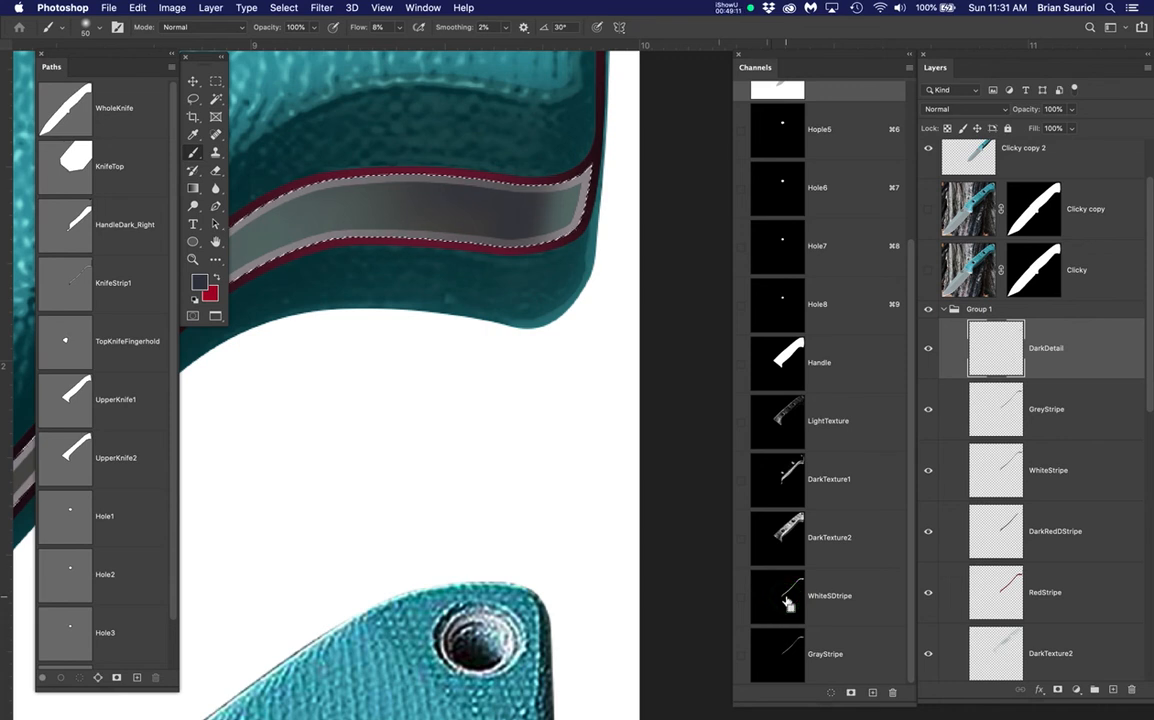
pyautogui.moveTo(505, 463); pyautogui.dragTo(523, 335)
pyautogui.scroll(-2, 514, 337)
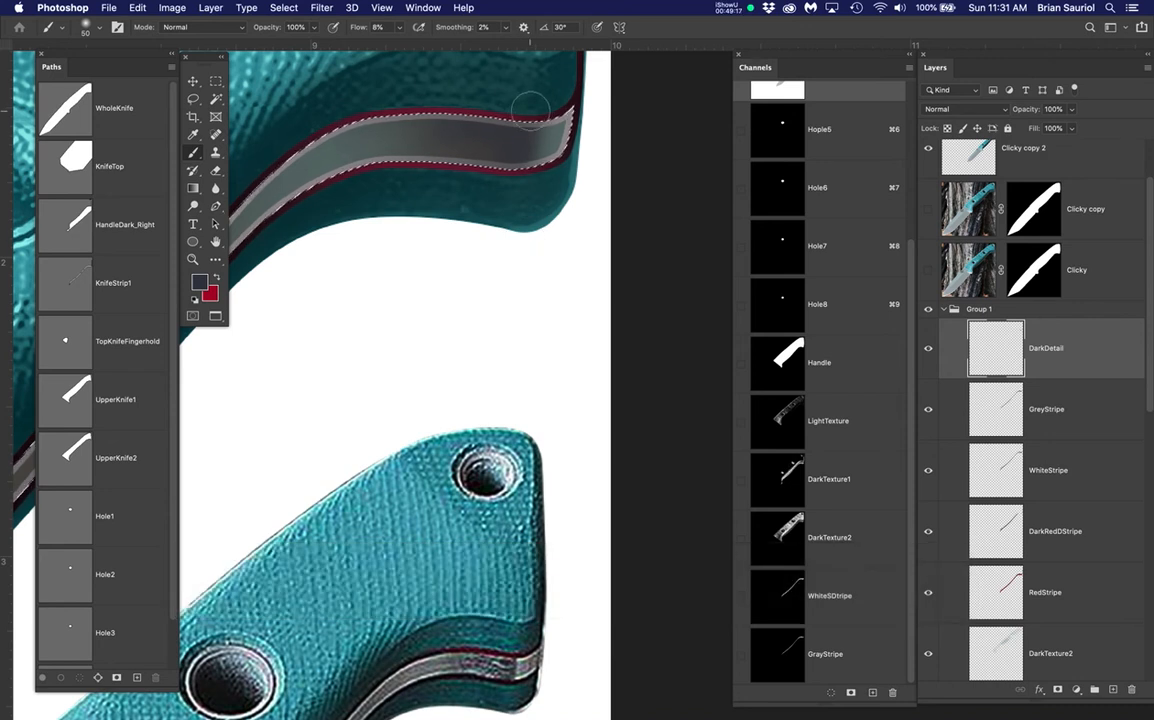
pyautogui.press('super+h')
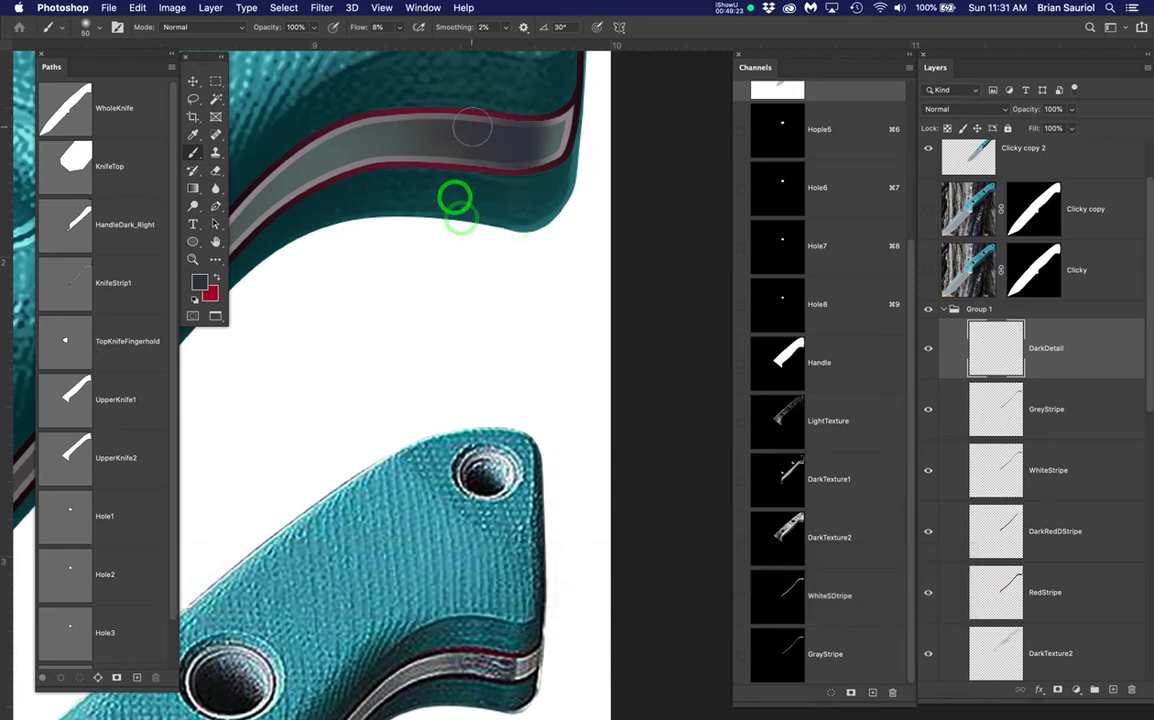
# Brush five soft low-flow dark strokes across the grey stripe inside the selection
pyautogui.moveTo(508, 107); pyautogui.dragTo(477, 178)
pyautogui.moveTo(485, 126); pyautogui.dragTo(437, 195)
pyautogui.moveTo(440, 147); pyautogui.dragTo(417, 197)
pyautogui.moveTo(414, 133); pyautogui.dragTo(352, 217)
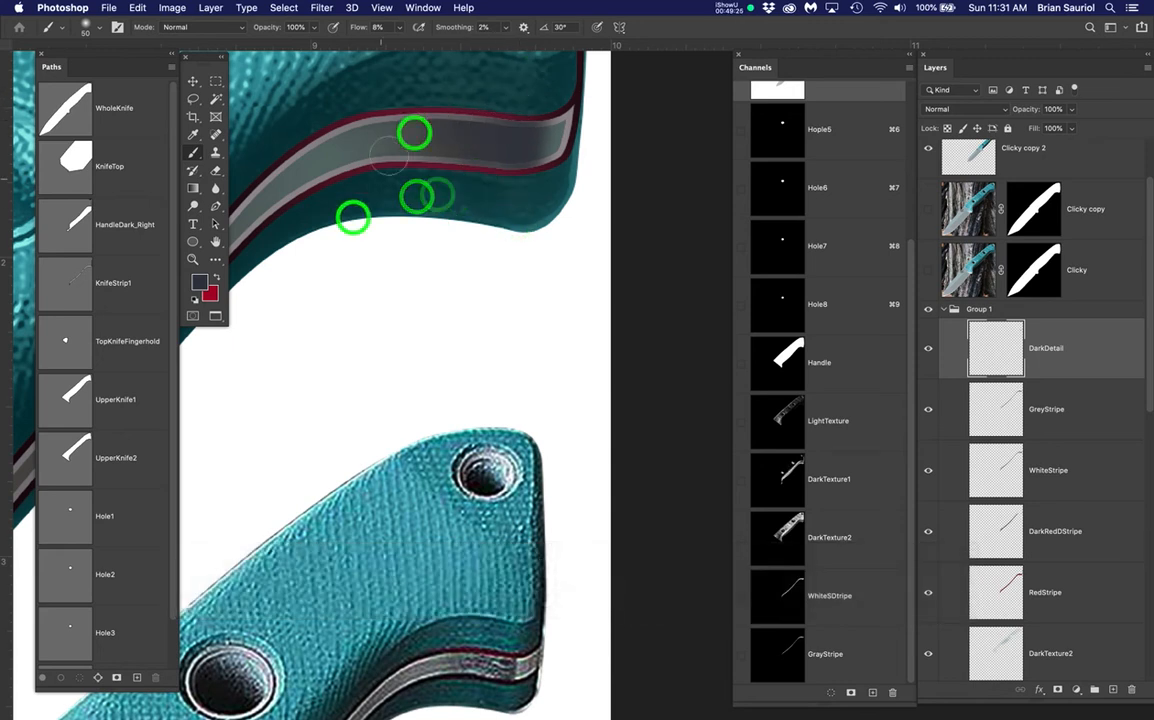
pyautogui.moveTo(507, 202); pyautogui.dragTo(512, 257)
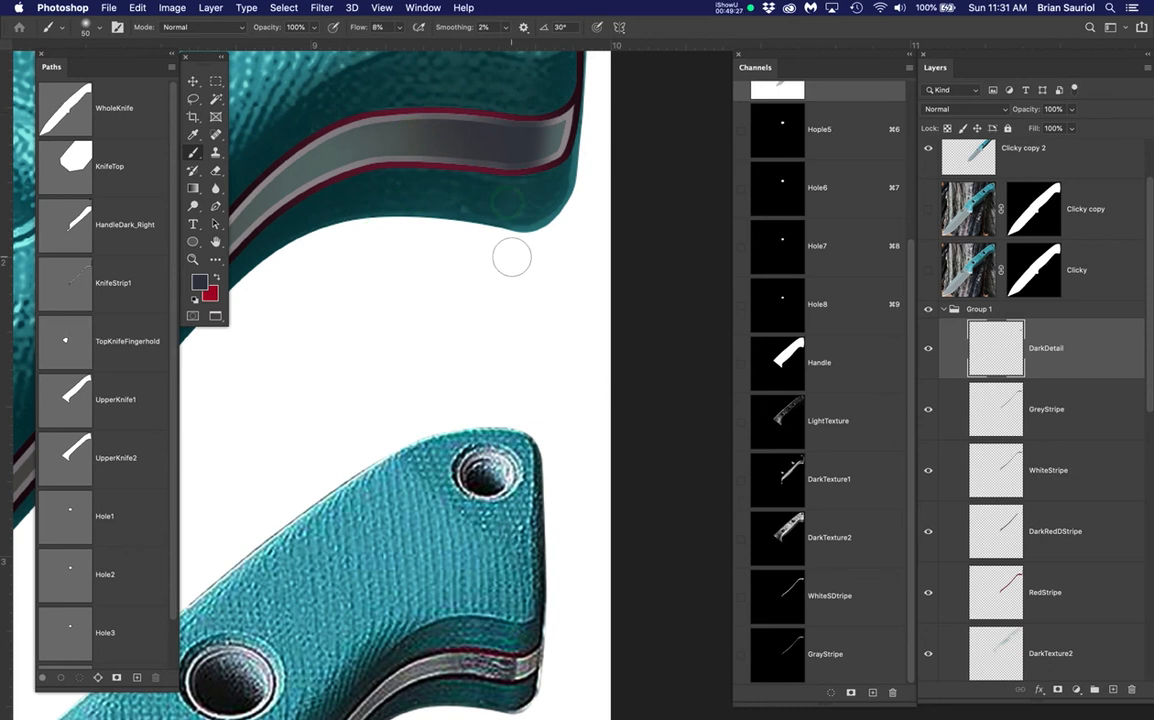
# Create a new layer above DarkDetail named Texture3
pyautogui.click(1110, 688)
pyautogui.click(1048, 348)
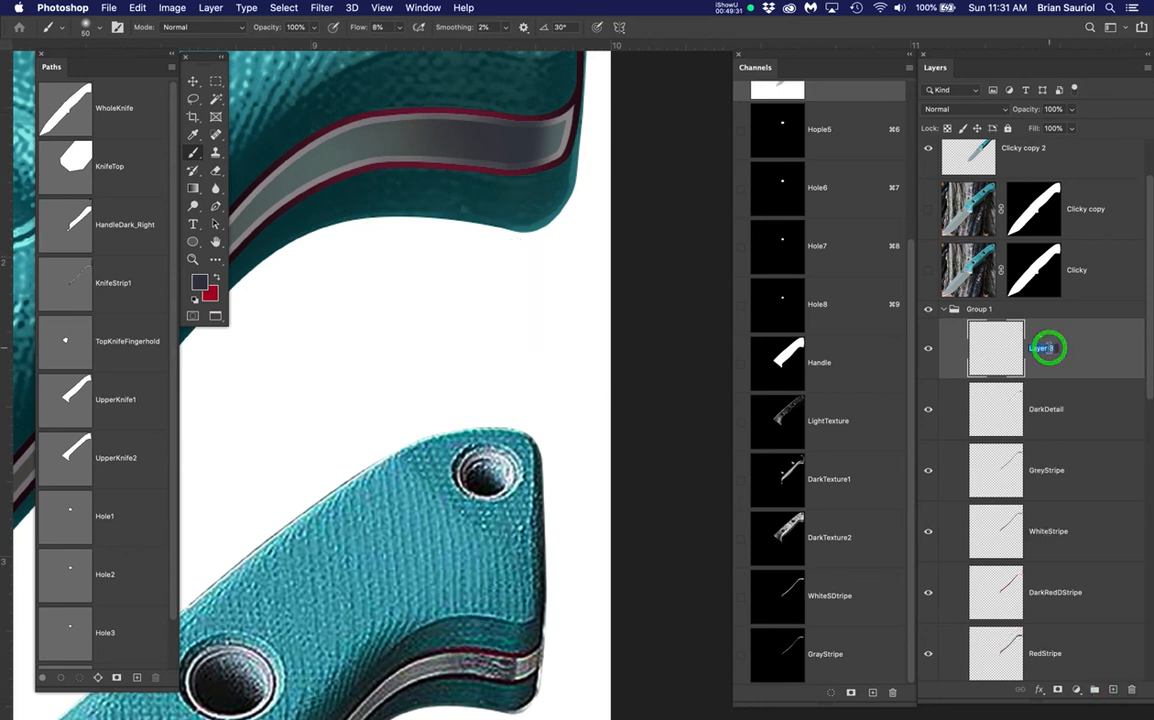
pyautogui.write('Texture3')
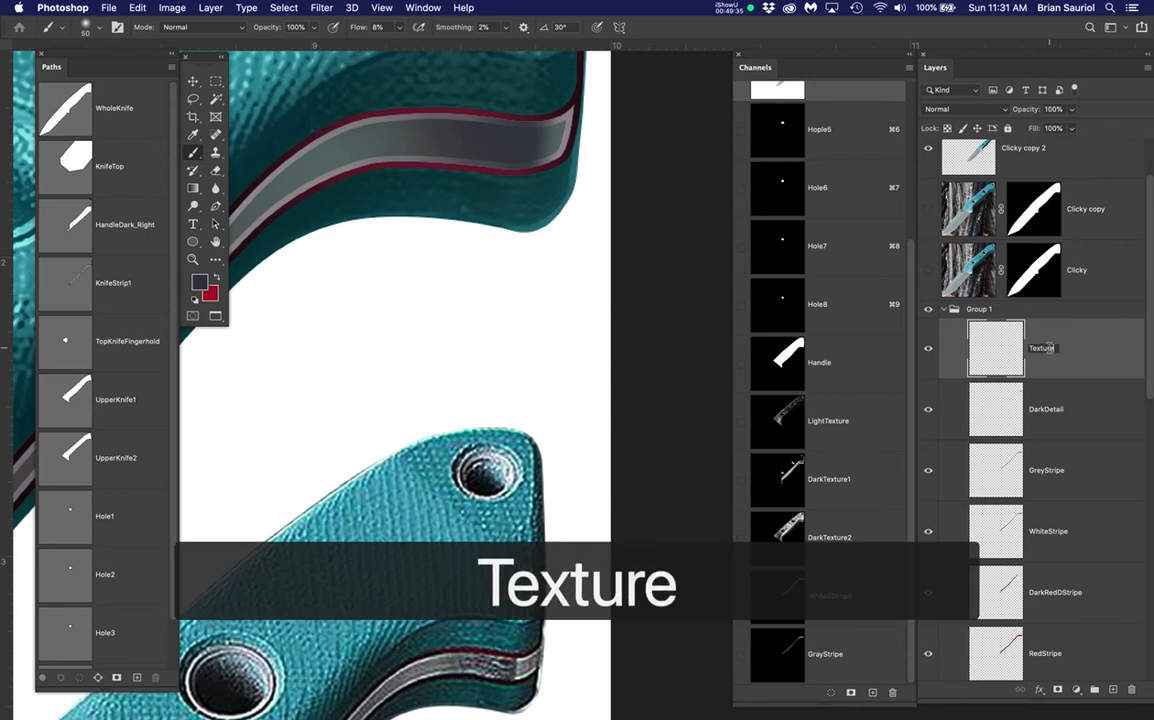
pyautogui.press('BackSpace')
pyautogui.write('e3')
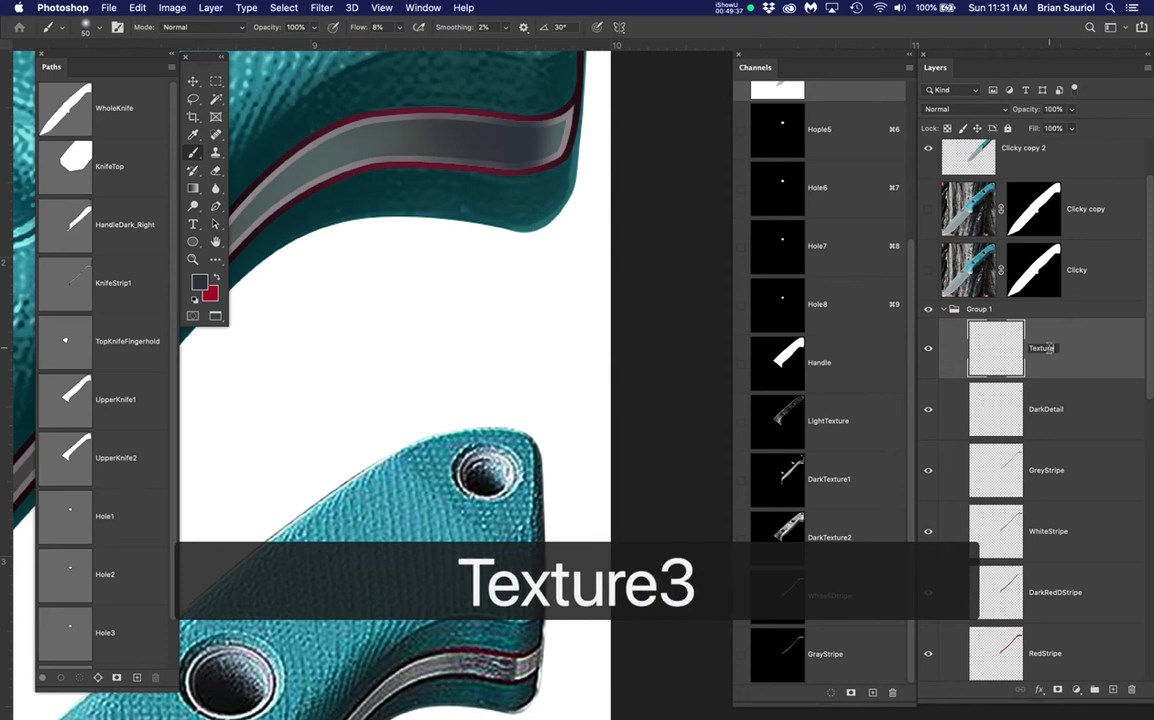
pyautogui.press('Return')
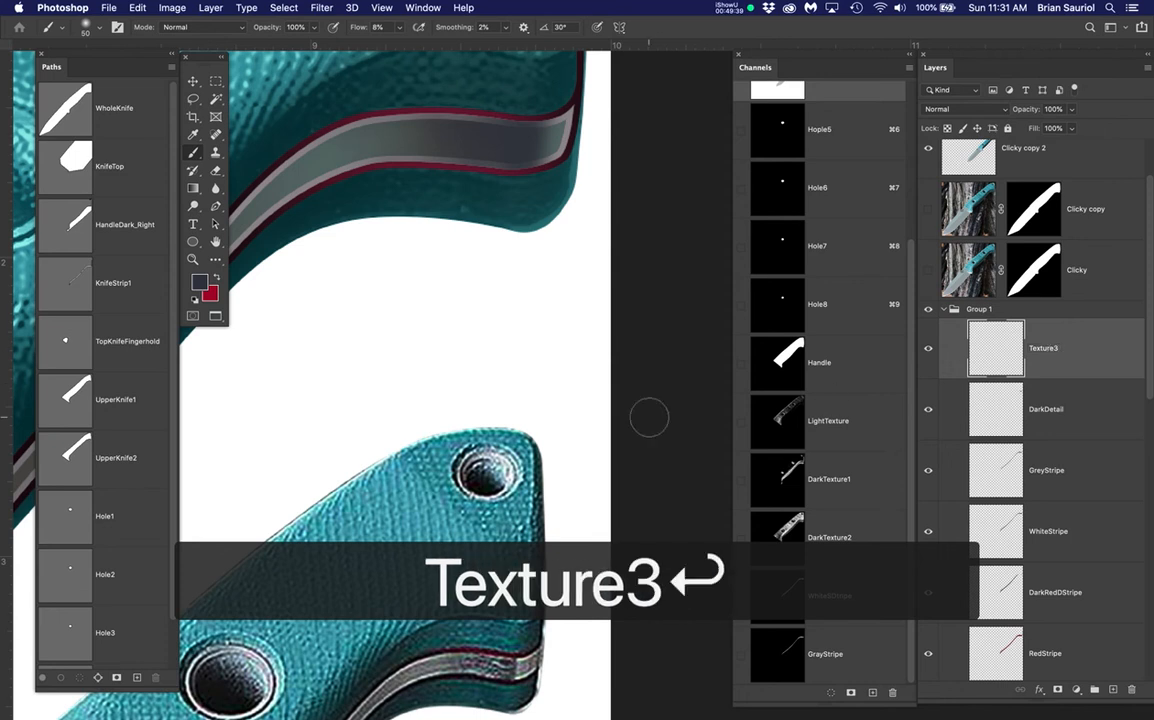
# Load the WhiteSDtripe channel, then the KnifeStrip1 path, as the active selection
pyautogui.scroll(3, 480, 662)
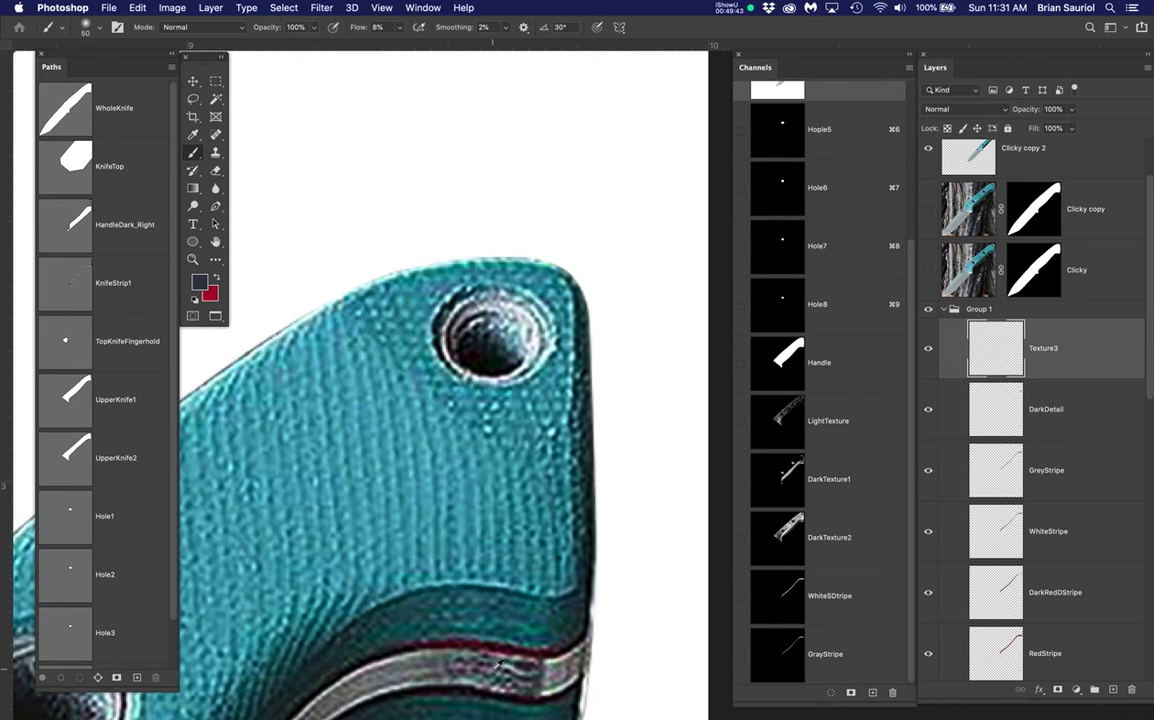
pyautogui.scroll(-10, 497, 663)
pyautogui.moveTo(561, 632); pyautogui.dragTo(639, 250)
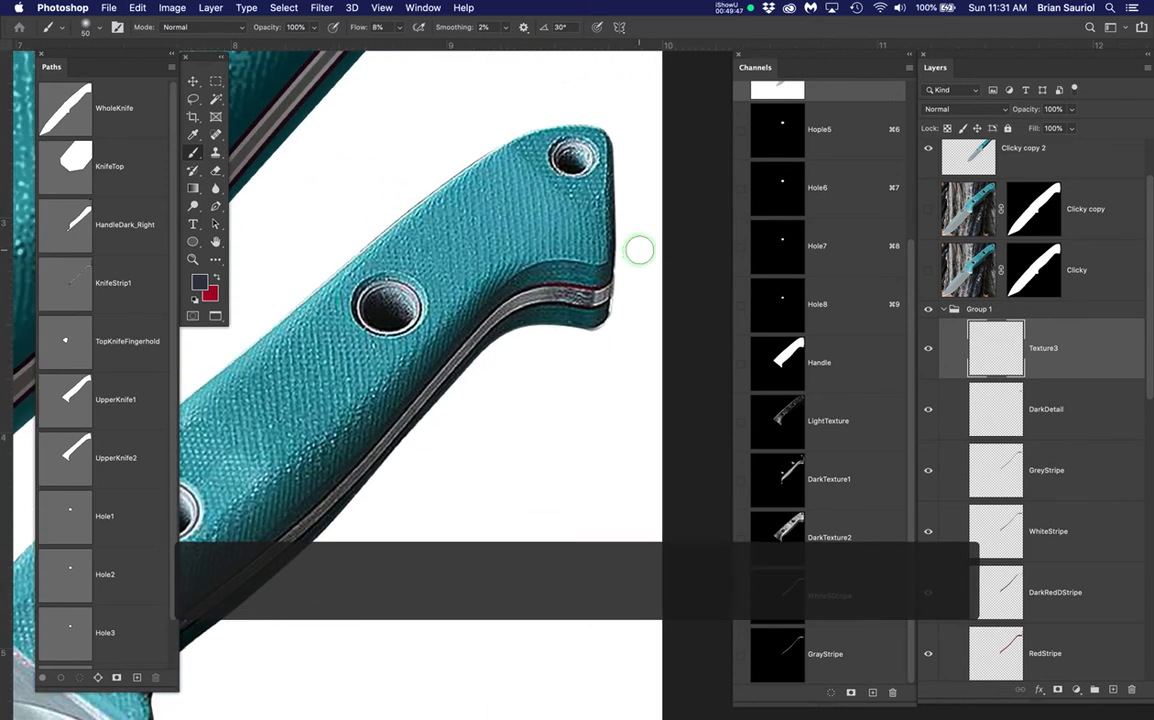
pyautogui.keyDown('super'); pyautogui.click(793, 598); pyautogui.keyUp('super')
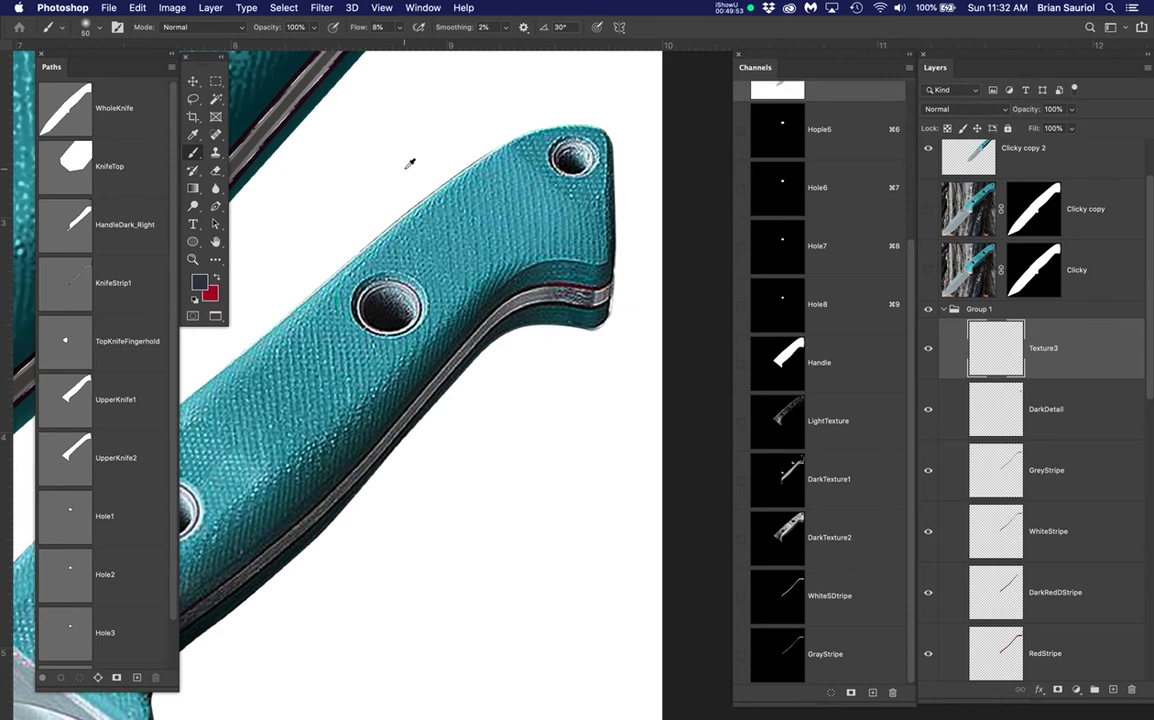
pyautogui.scroll(-5, 409, 163)
pyautogui.moveTo(464, 147); pyautogui.dragTo(502, 380)
pyautogui.scroll(2, 590, 240)
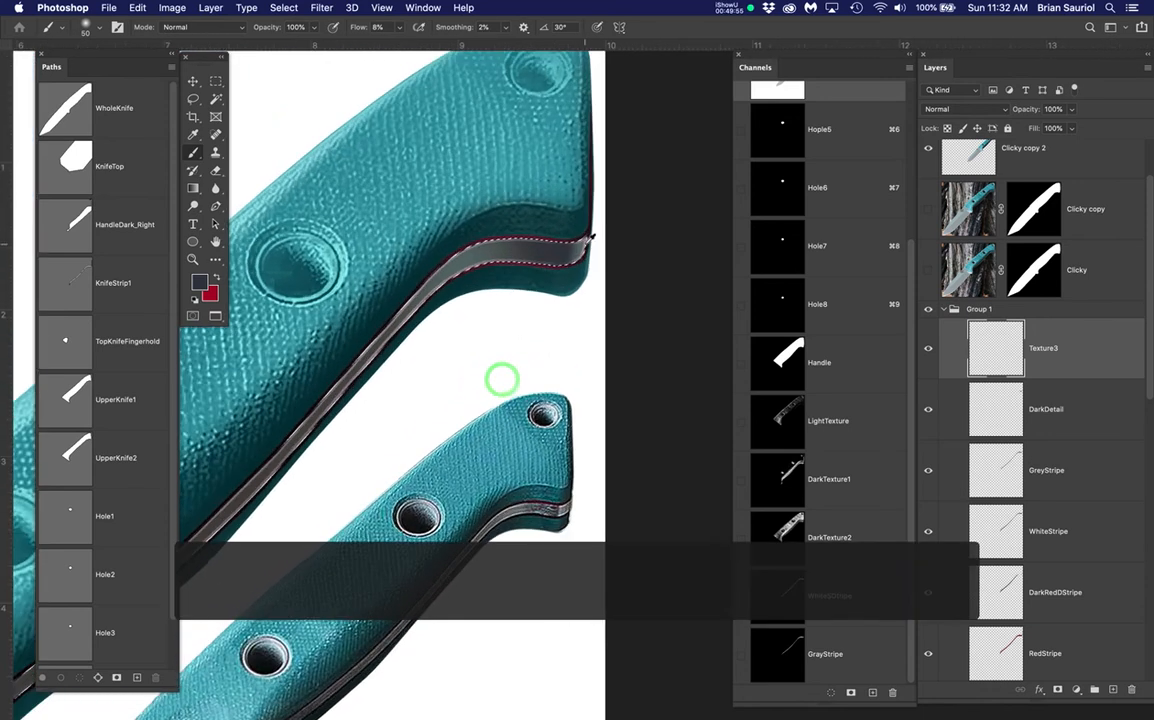
pyautogui.scroll(2, 575, 240)
pyautogui.scroll(2, 522, 279)
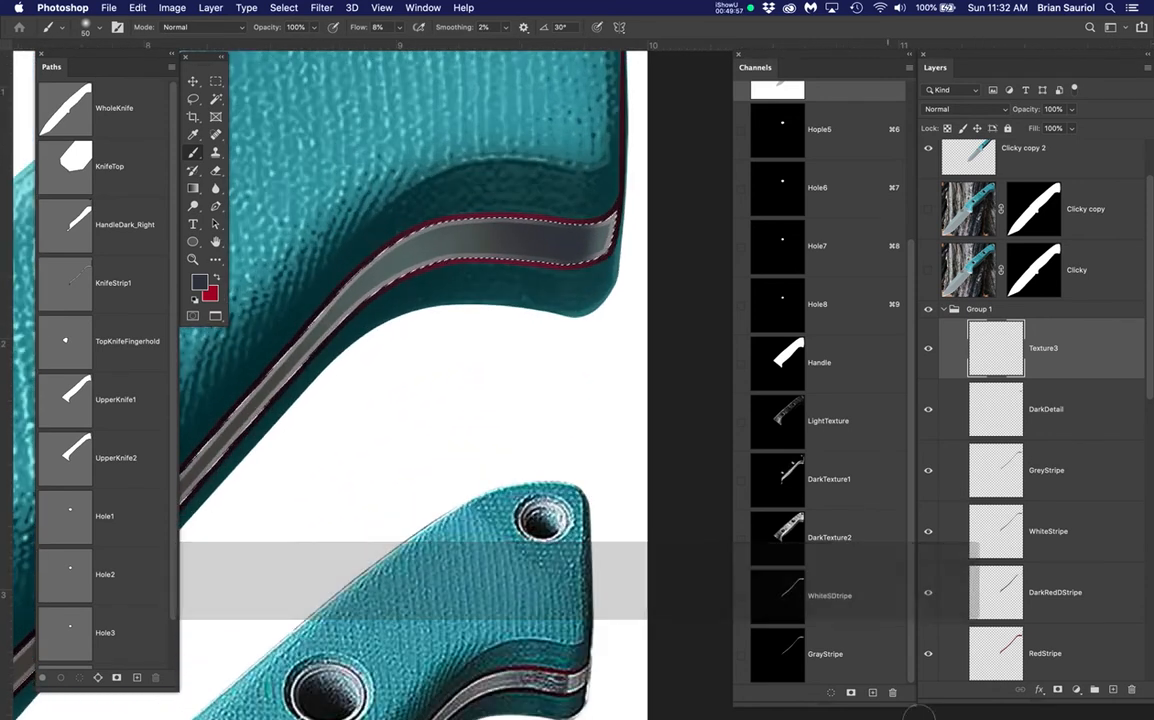
pyautogui.keyDown('super'); pyautogui.click(788, 590); pyautogui.keyUp('super')
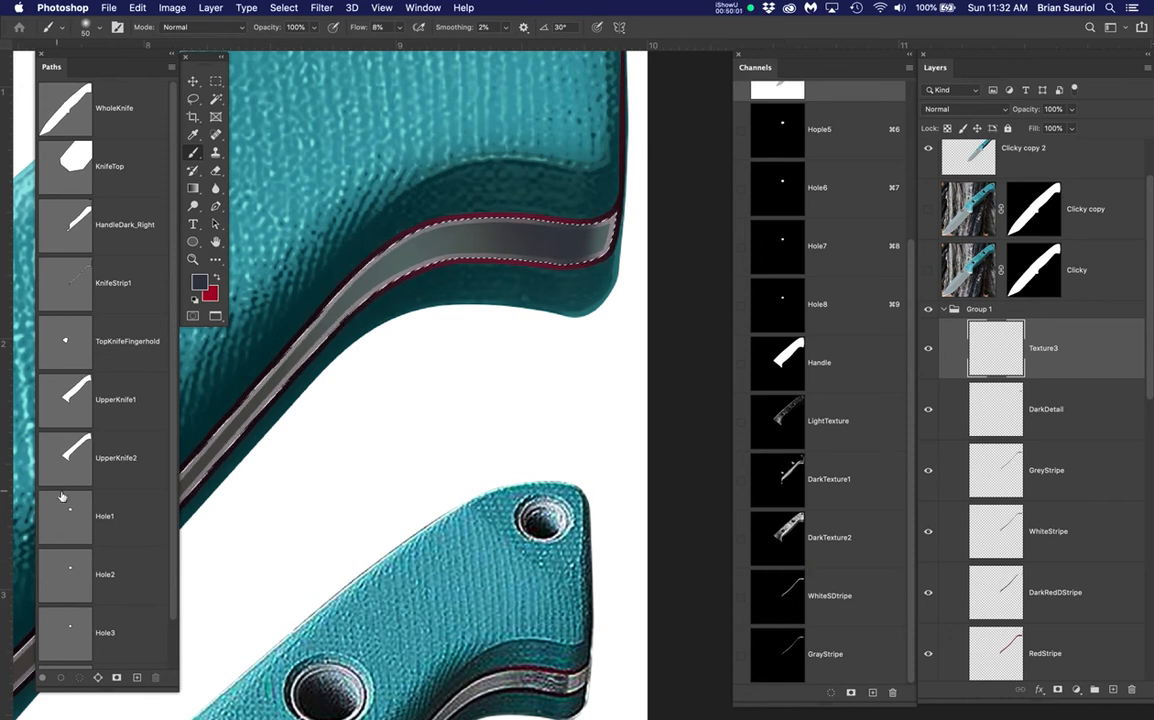
pyautogui.keyDown('super'); pyautogui.click(77, 284); pyautogui.keyUp('super')
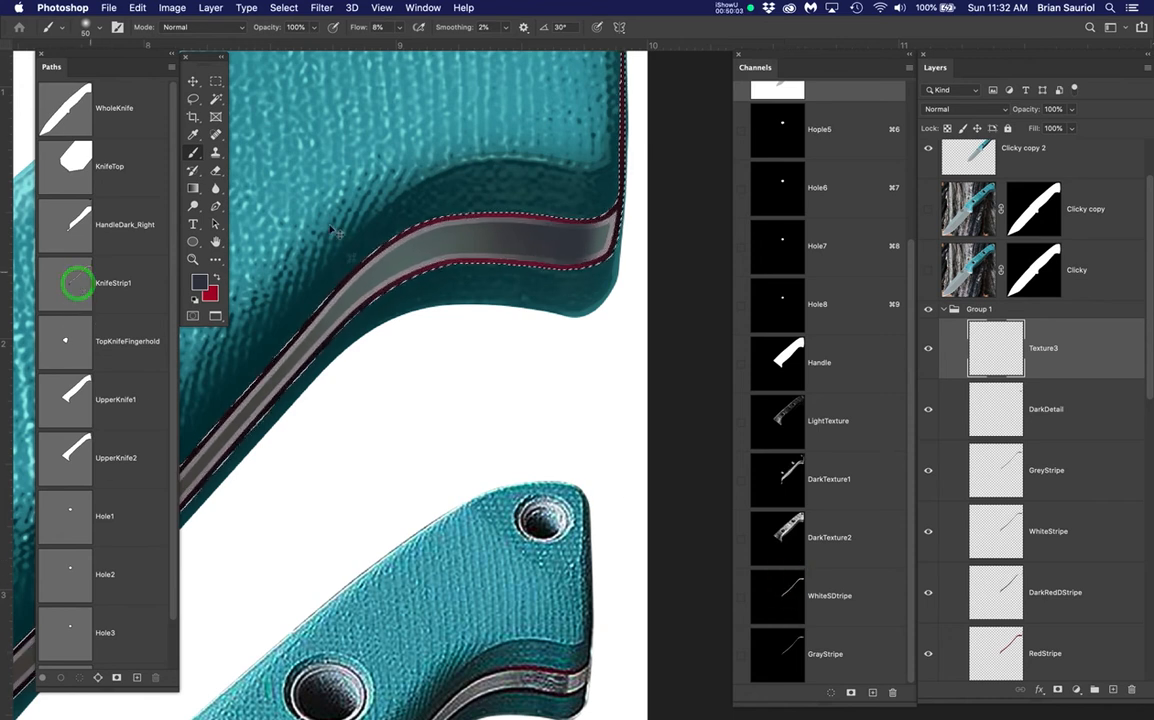
pyautogui.scroll(-1, 527, 253)
pyautogui.scroll(3, 560, 258)
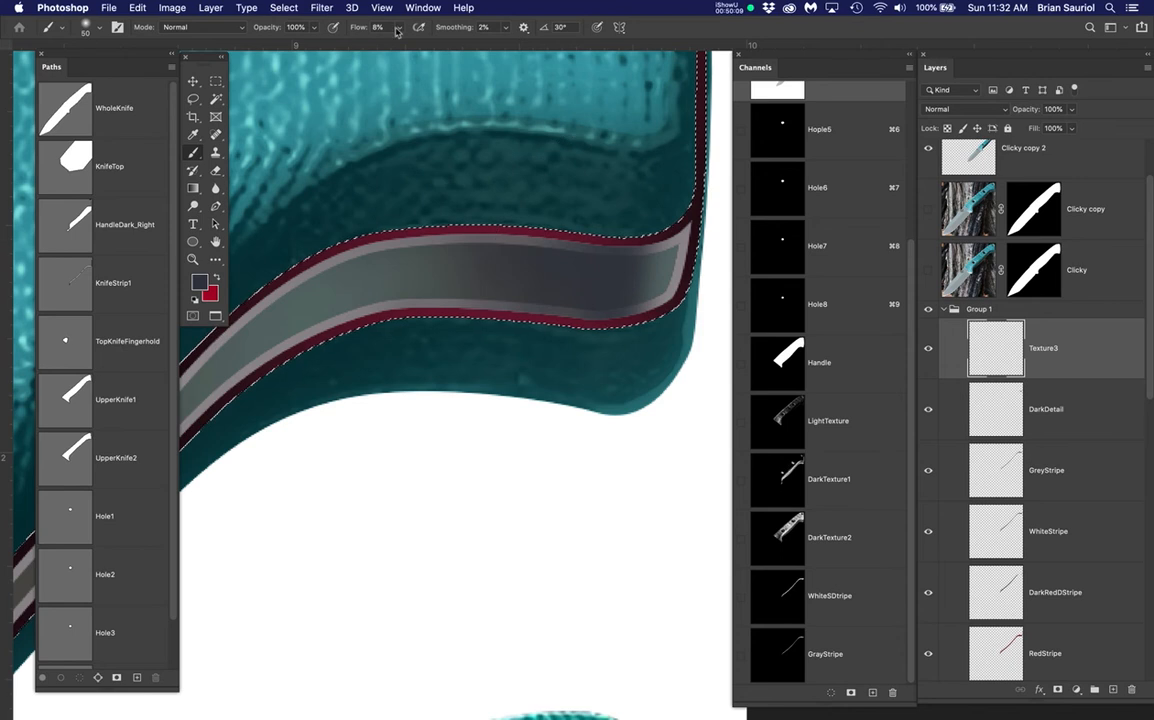
# Make the Clicky copy reference photo layer visible
pyautogui.click(285, 8)
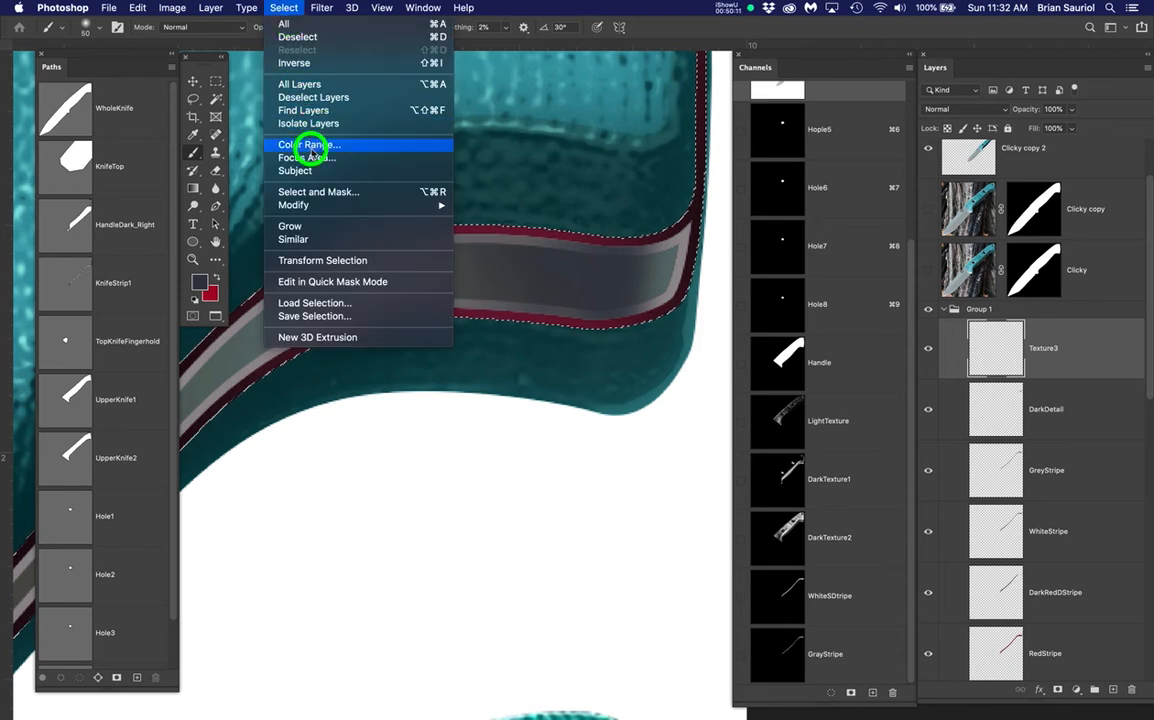
pyautogui.click(309, 145)
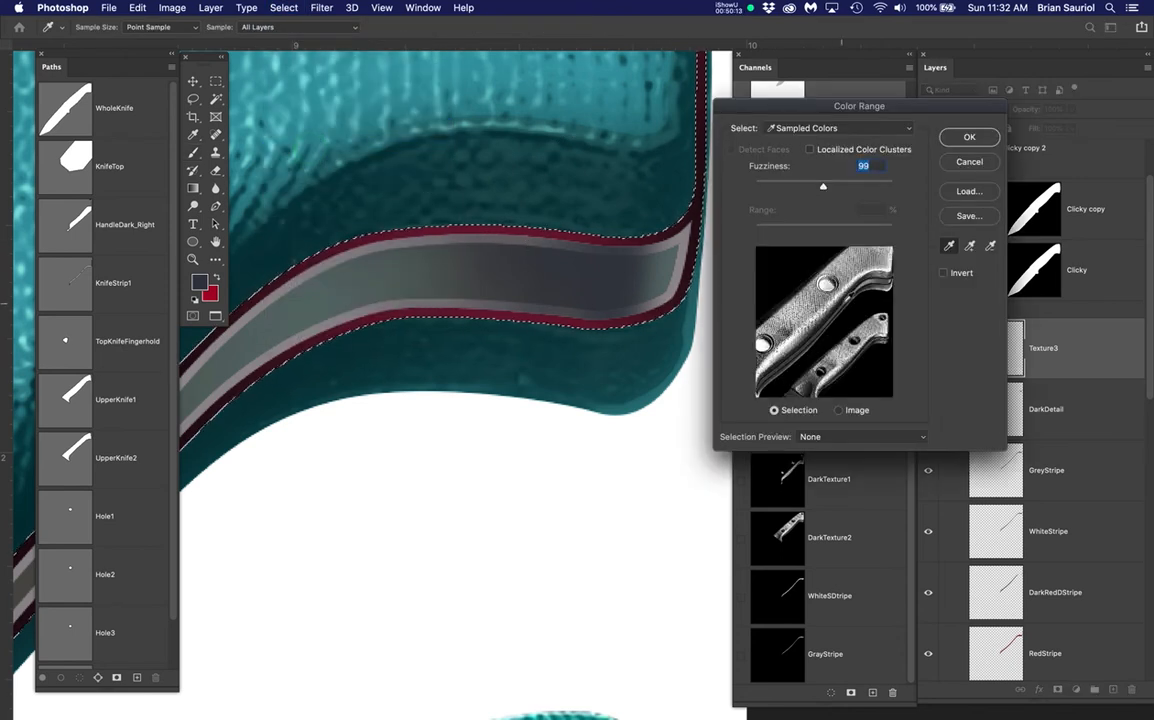
pyautogui.click(970, 162)
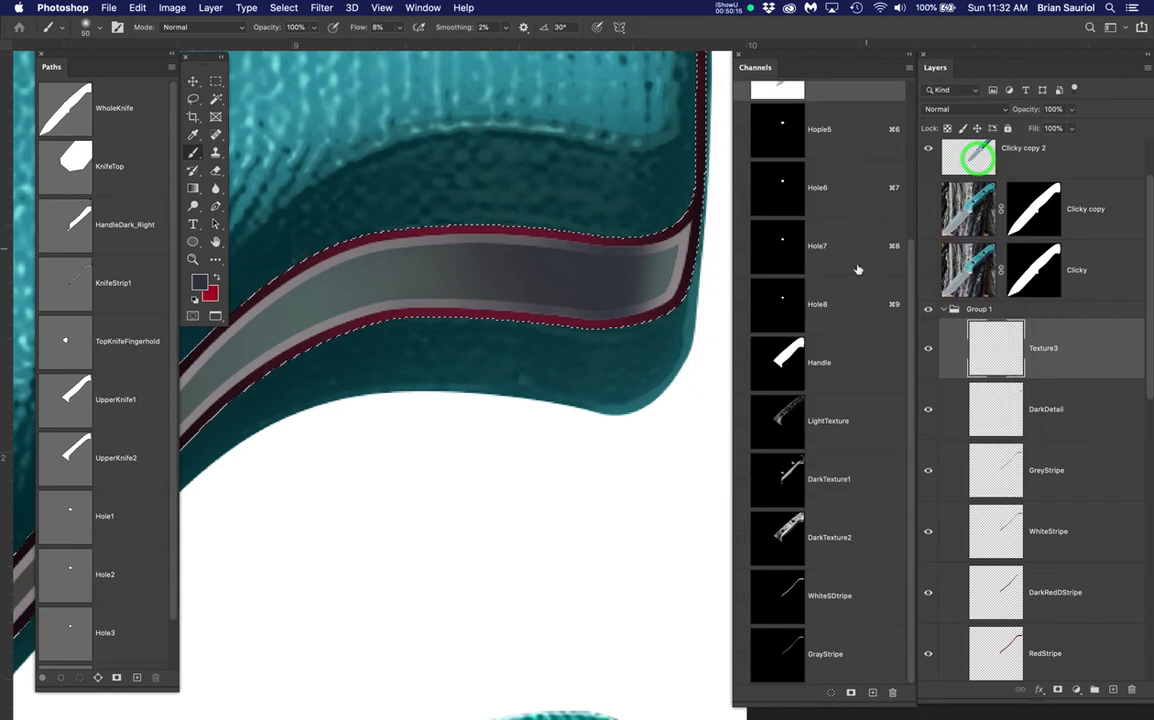
pyautogui.click(929, 207)
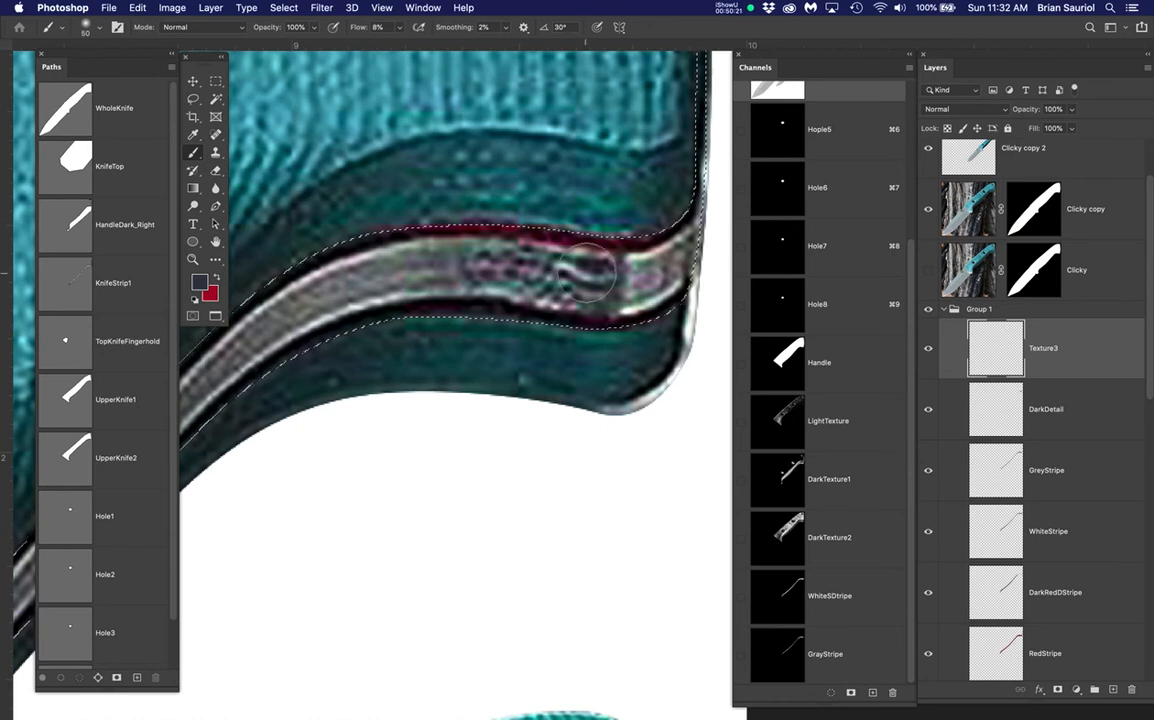
# Select the stripe's speckled texture with Color Range by sampling its light and dark spots
pyautogui.moveTo(320, 8); pyautogui.dragTo(301, 146)
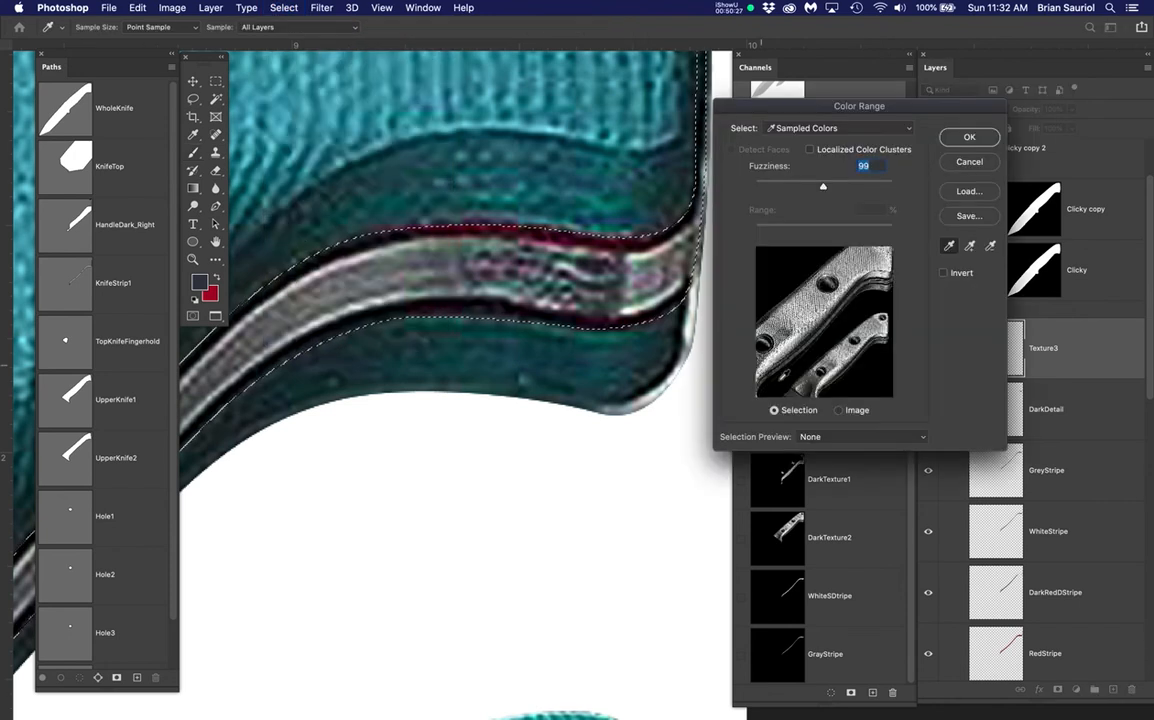
pyautogui.scroll(1, 638, 270)
pyautogui.scroll(2, 638, 270)
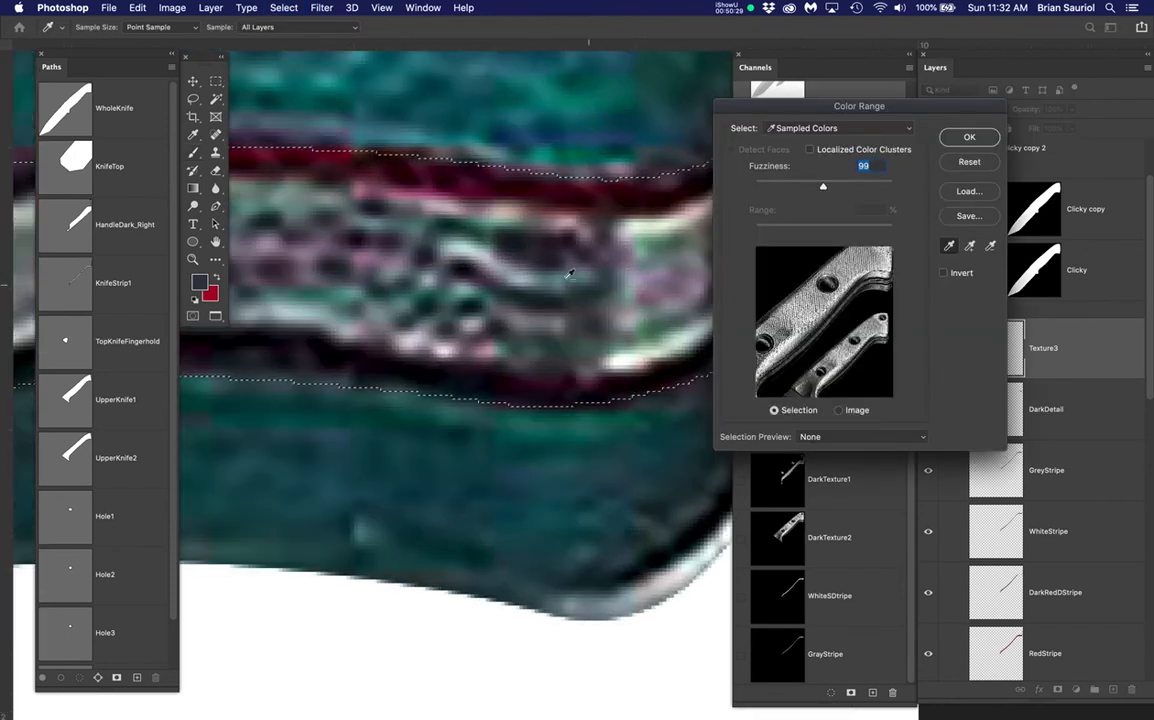
pyautogui.click(450, 231)
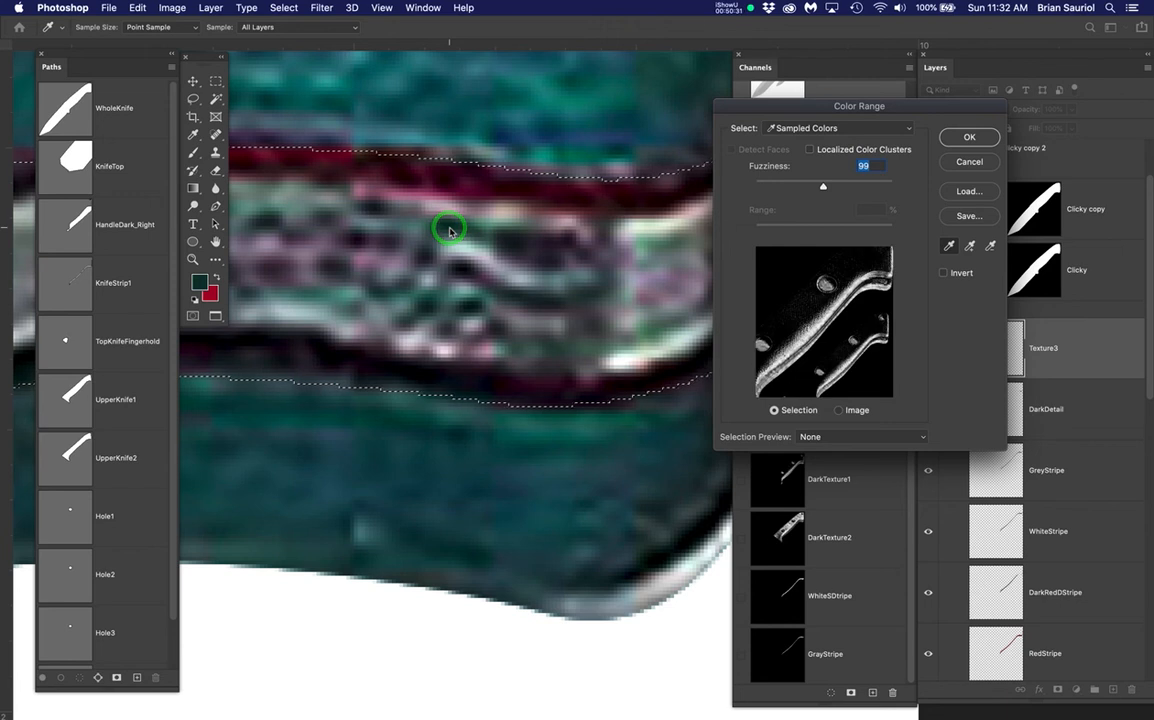
pyautogui.click(466, 270)
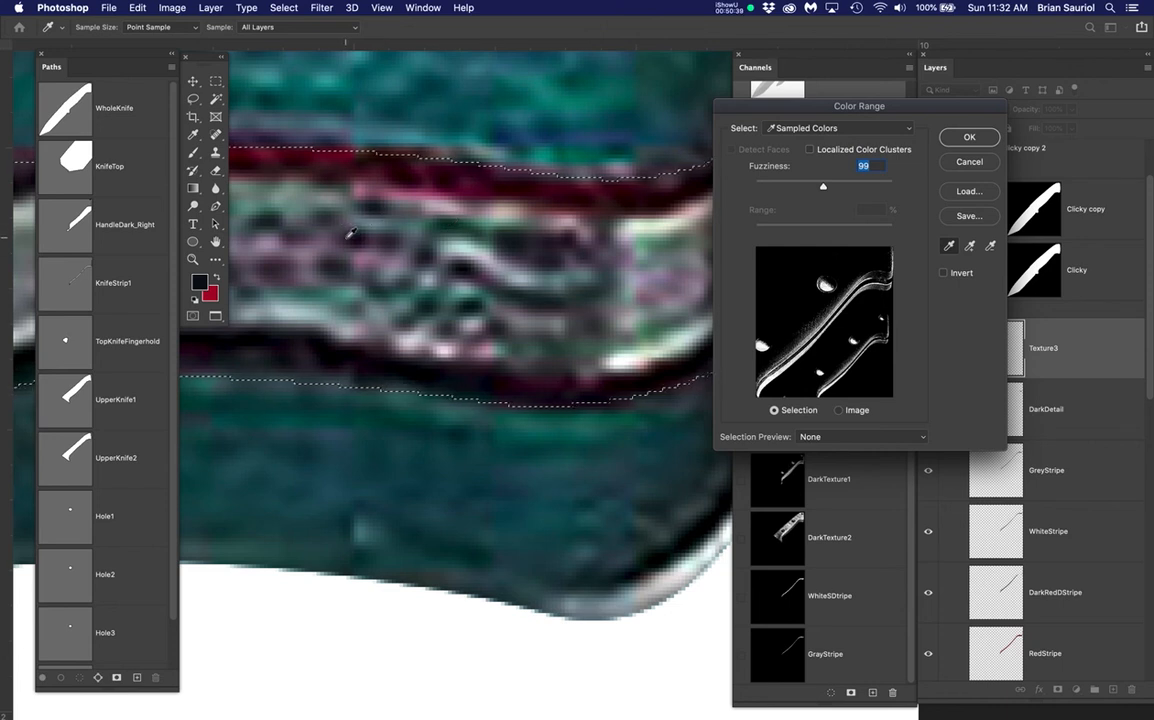
pyautogui.click(347, 236)
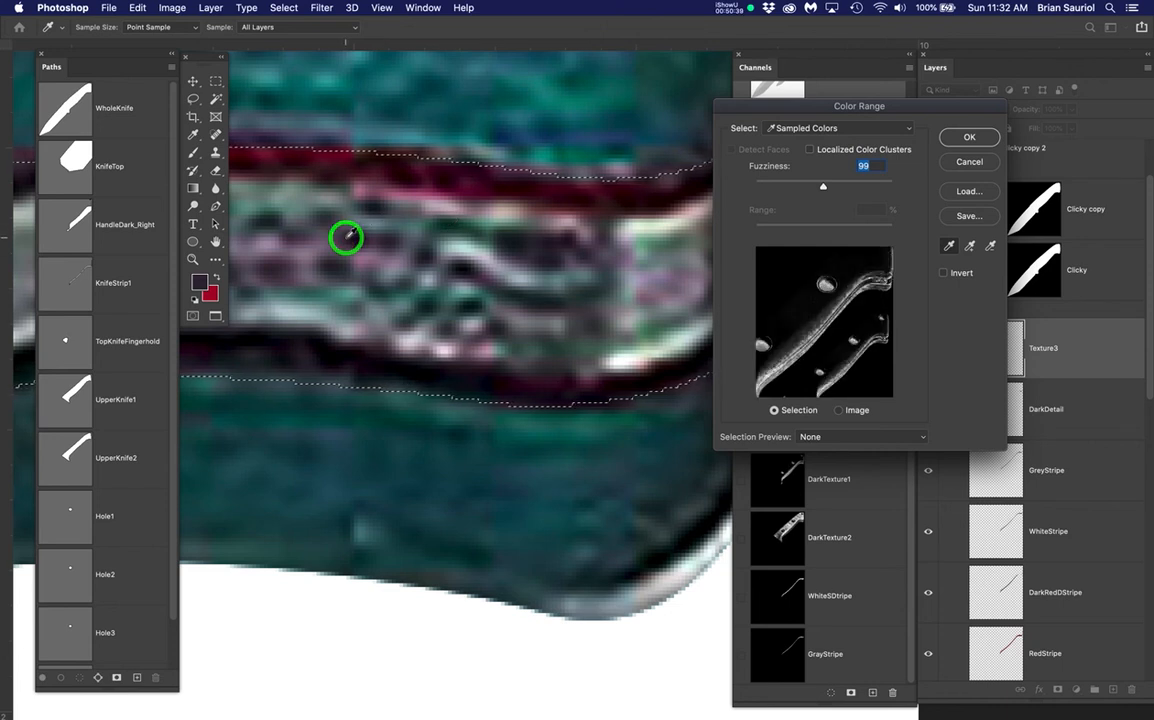
pyautogui.click(956, 142)
pyautogui.press('b')
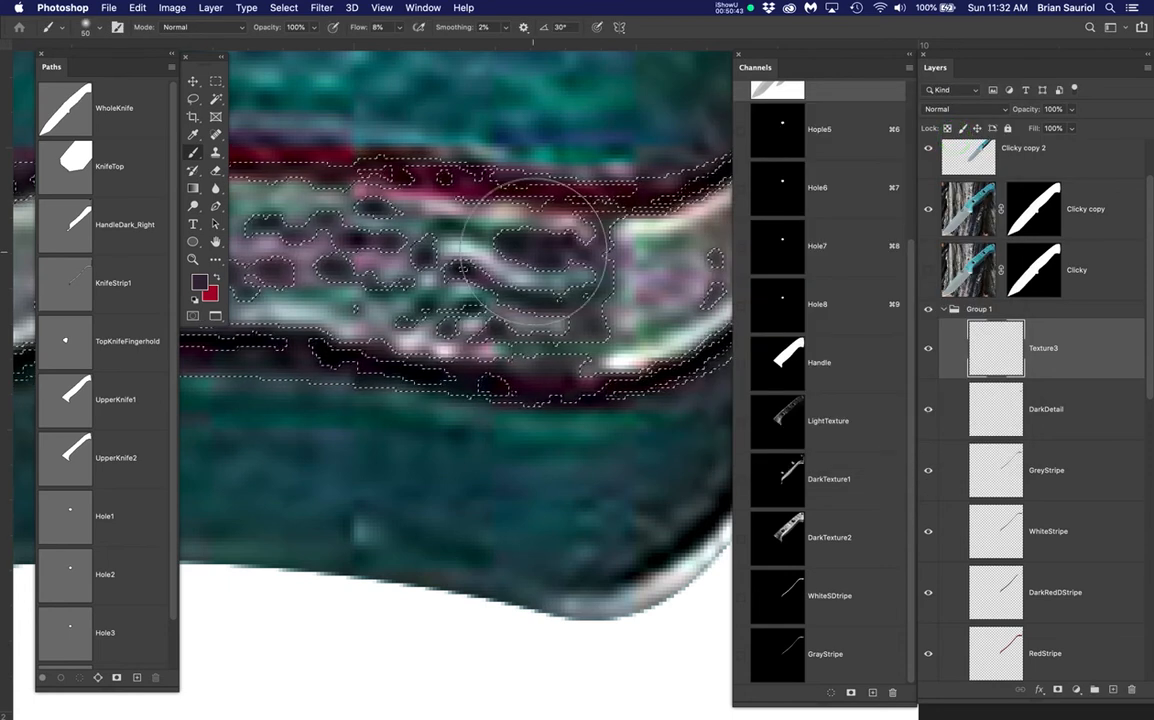
# Save the selection as a new channel named Texture3
pyautogui.click(287, 8)
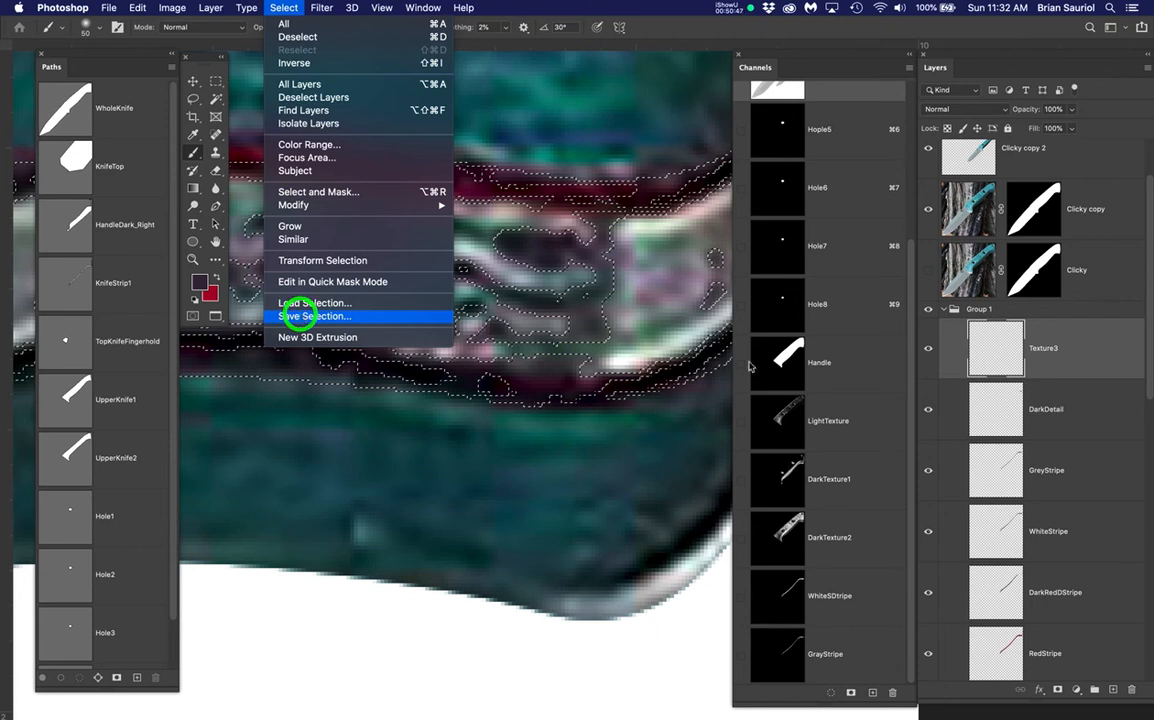
pyautogui.click(299, 316)
pyautogui.write('Te')
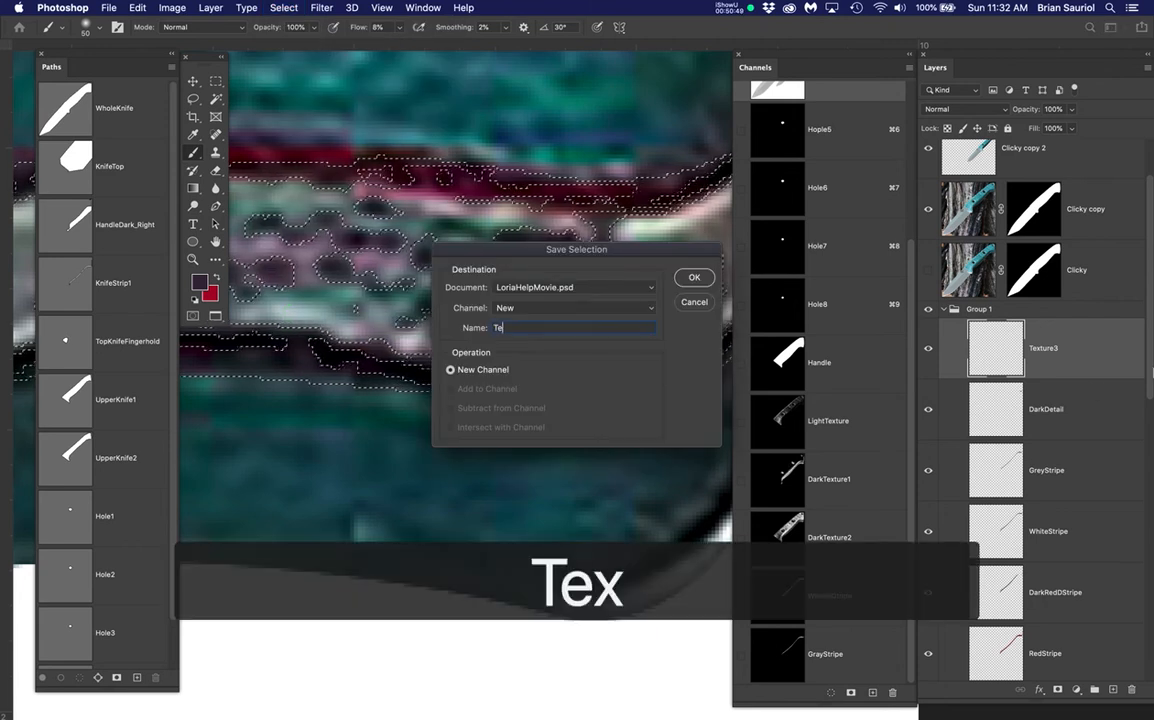
pyautogui.write('xture3')
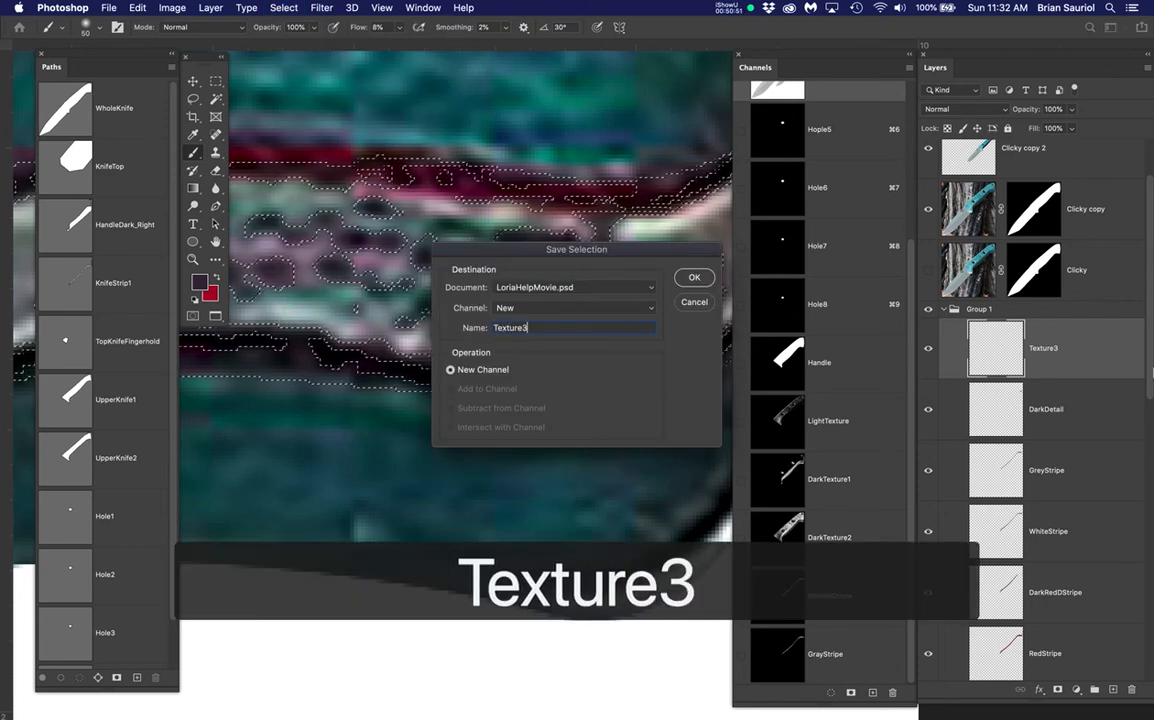
pyautogui.press('Return')
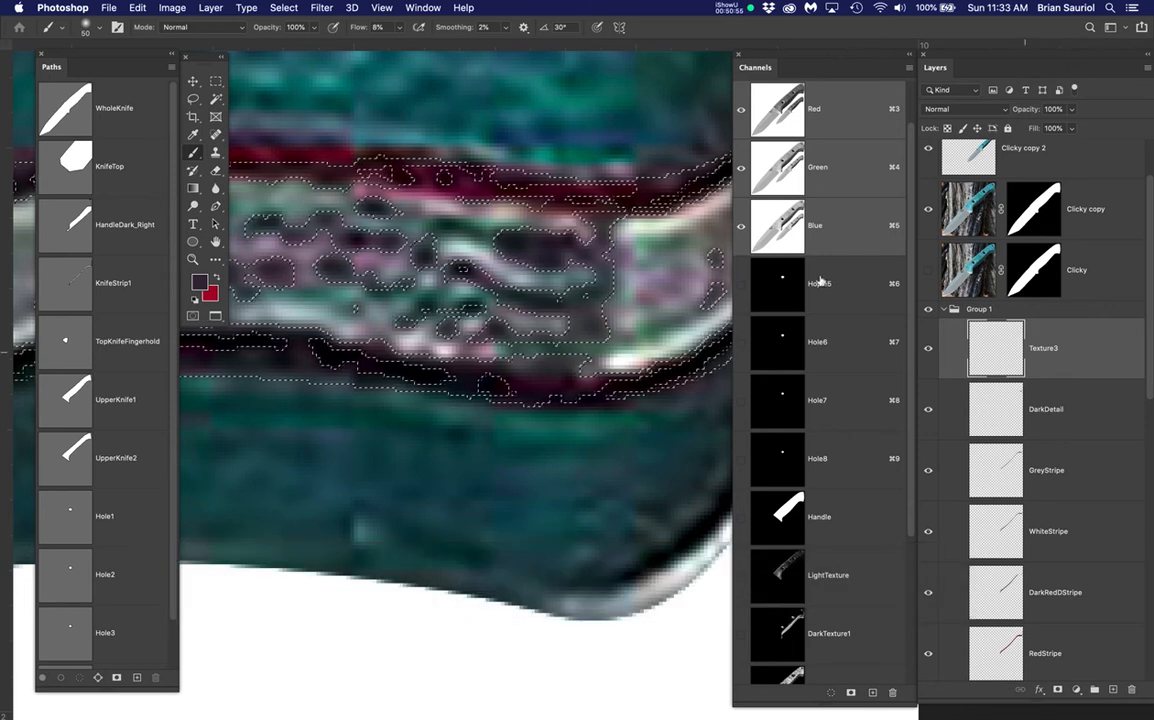
# Hide Clicky copy, load the Texture3 channel as a hidden selection, and enlarge the brush to 90
pyautogui.click(928, 208)
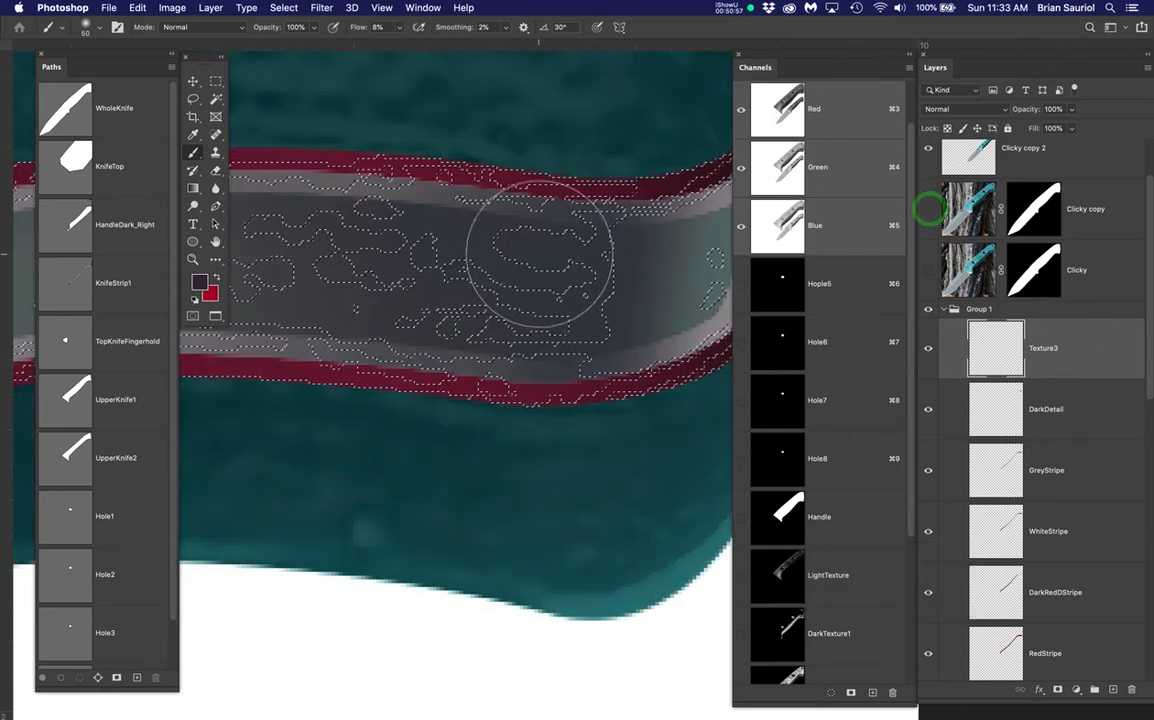
pyautogui.press('super+h')
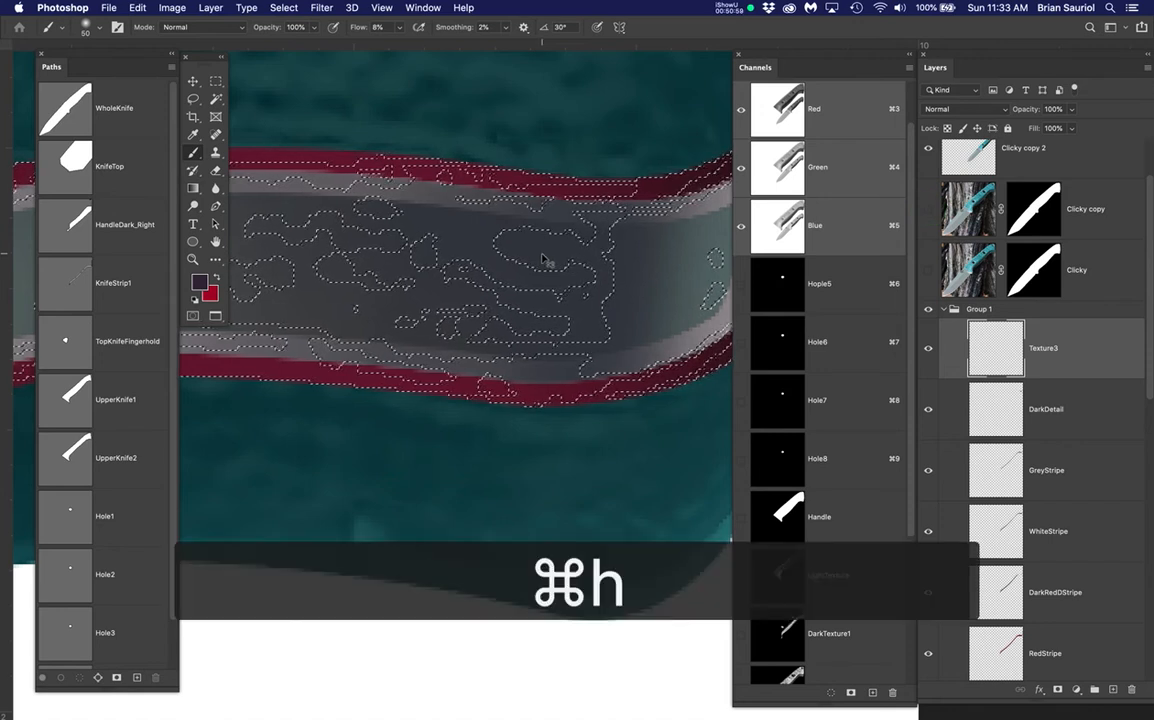
pyautogui.scroll(-6, 547, 244)
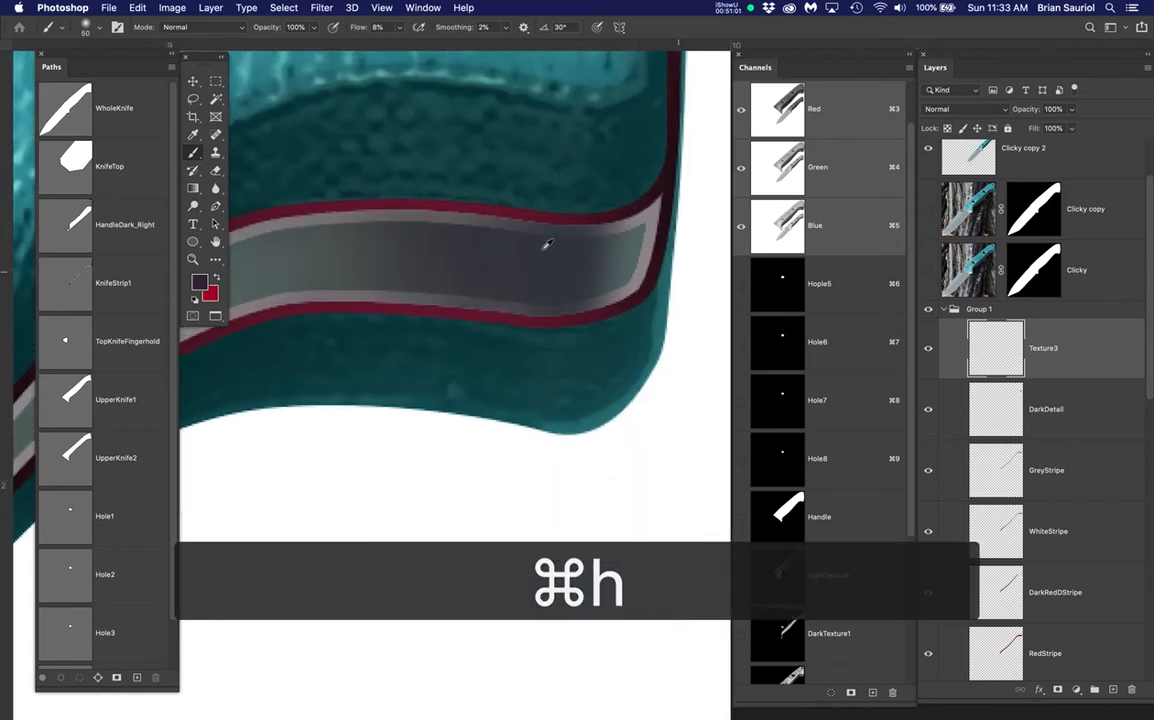
pyautogui.moveTo(575, 320); pyautogui.dragTo(582, 400)
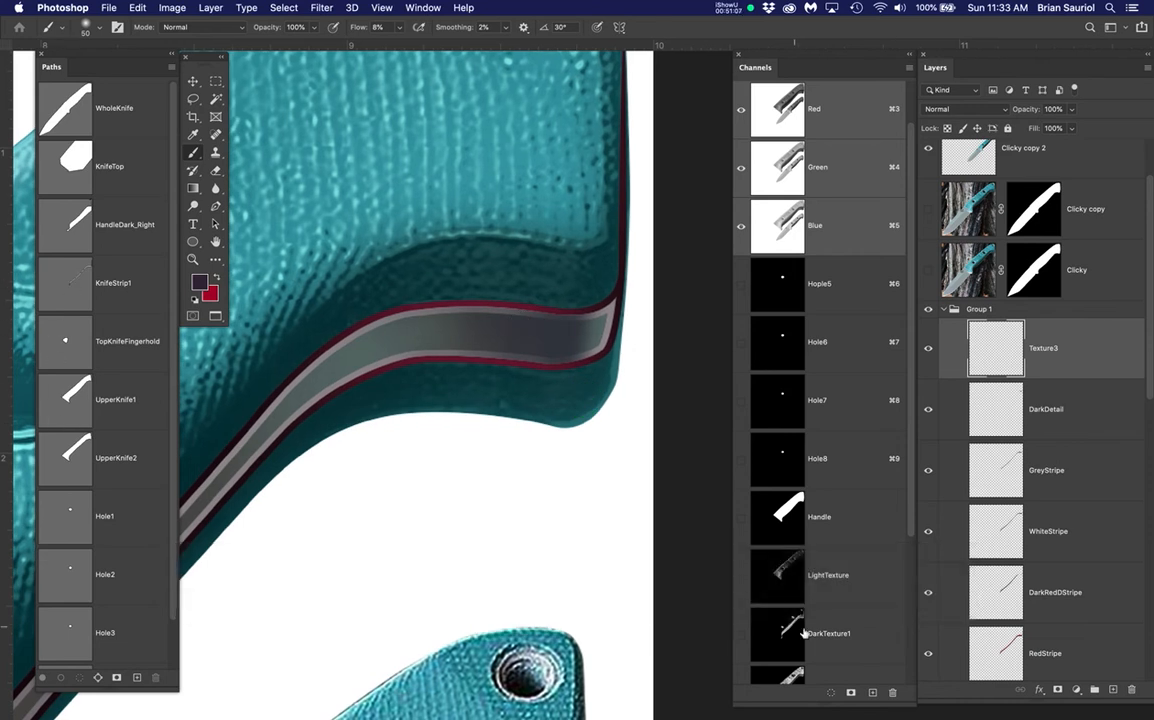
pyautogui.scroll(-2, 803, 630)
pyautogui.moveTo(915, 558); pyautogui.dragTo(929, 681)
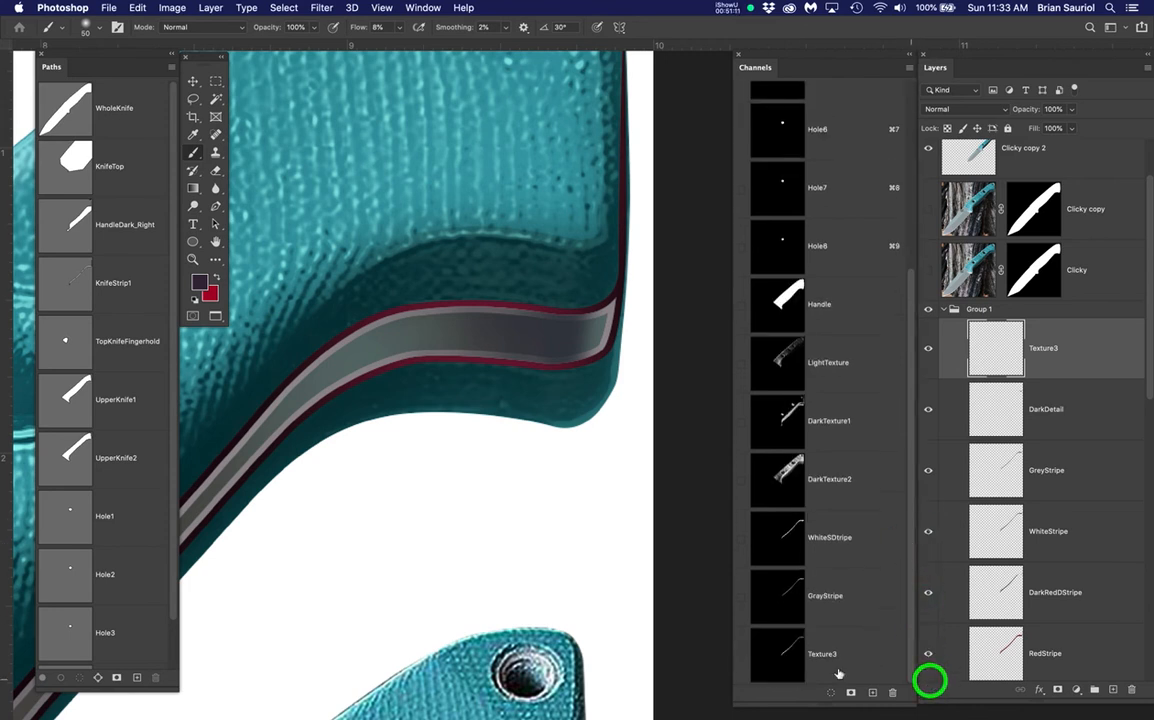
pyautogui.keyDown('super'); pyautogui.click(791, 652); pyautogui.keyUp('super')
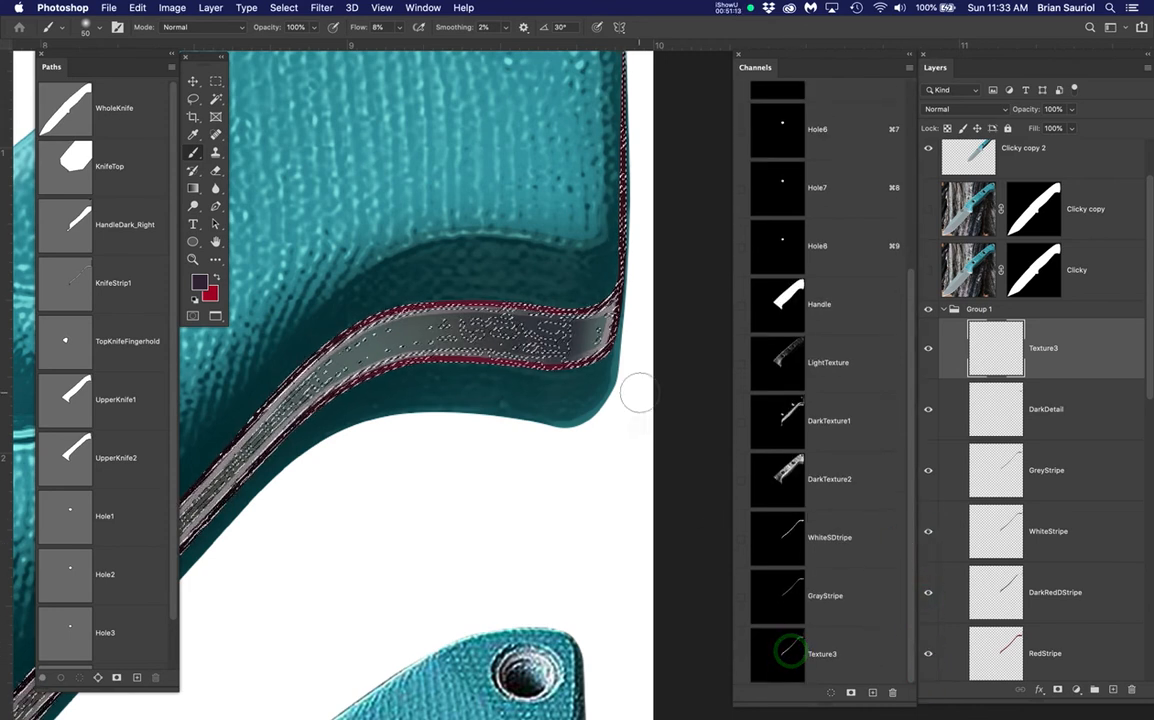
pyautogui.press('super+h')
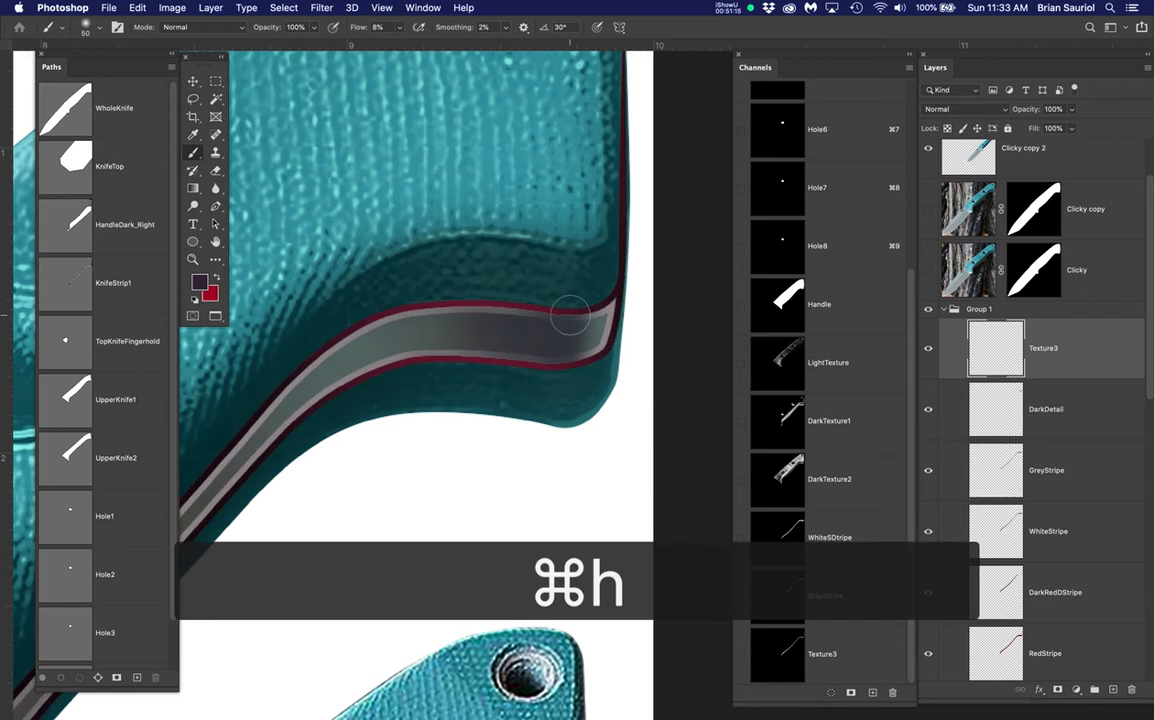
pyautogui.press(']')
pyautogui.press(']')
pyautogui.press(']')
pyautogui.press(']')
# Paint dark shading across the stripe's right end and along its bend
pyautogui.moveTo(562, 307)
pyautogui.mouseDown()
pyautogui.moveTo(559, 353)
pyautogui.moveTo(589, 317)
pyautogui.moveTo(544, 368)
pyautogui.mouseUp()
pyautogui.moveTo(527, 304)
pyautogui.mouseDown()
pyautogui.moveTo(505, 355)
pyautogui.moveTo(546, 278)
pyautogui.moveTo(571, 262)
pyautogui.mouseUp()
pyautogui.moveTo(533, 197); pyautogui.dragTo(507, 237)
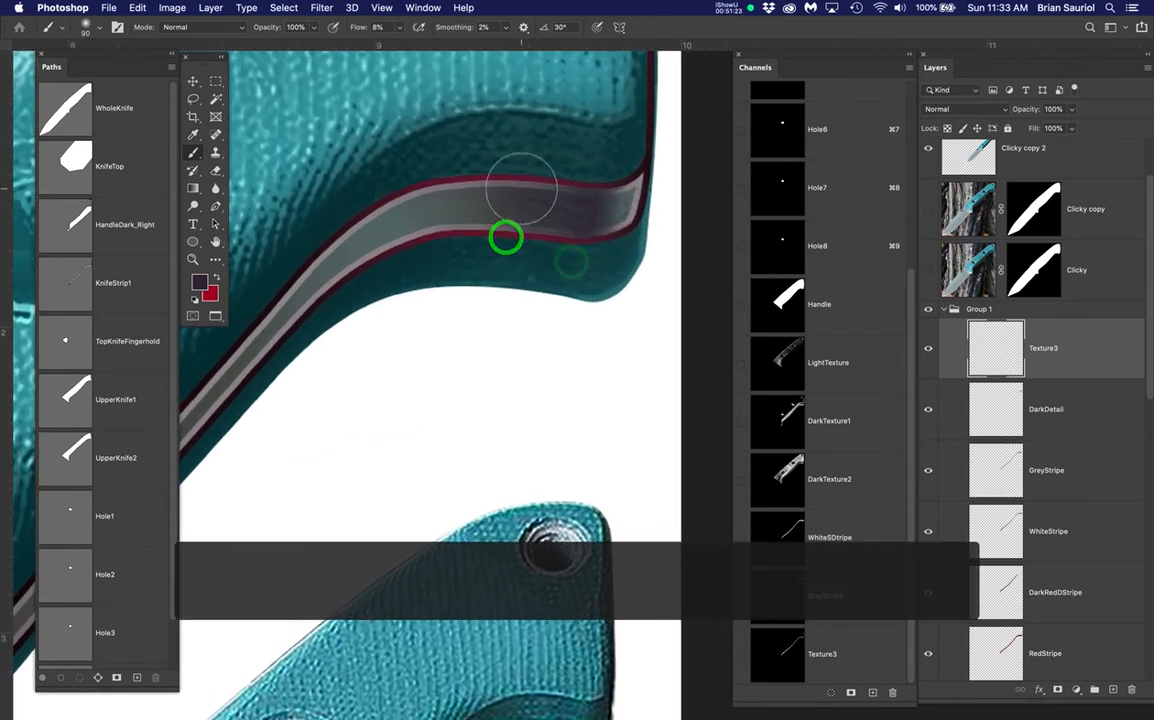
pyautogui.scroll(-3, 571, 346)
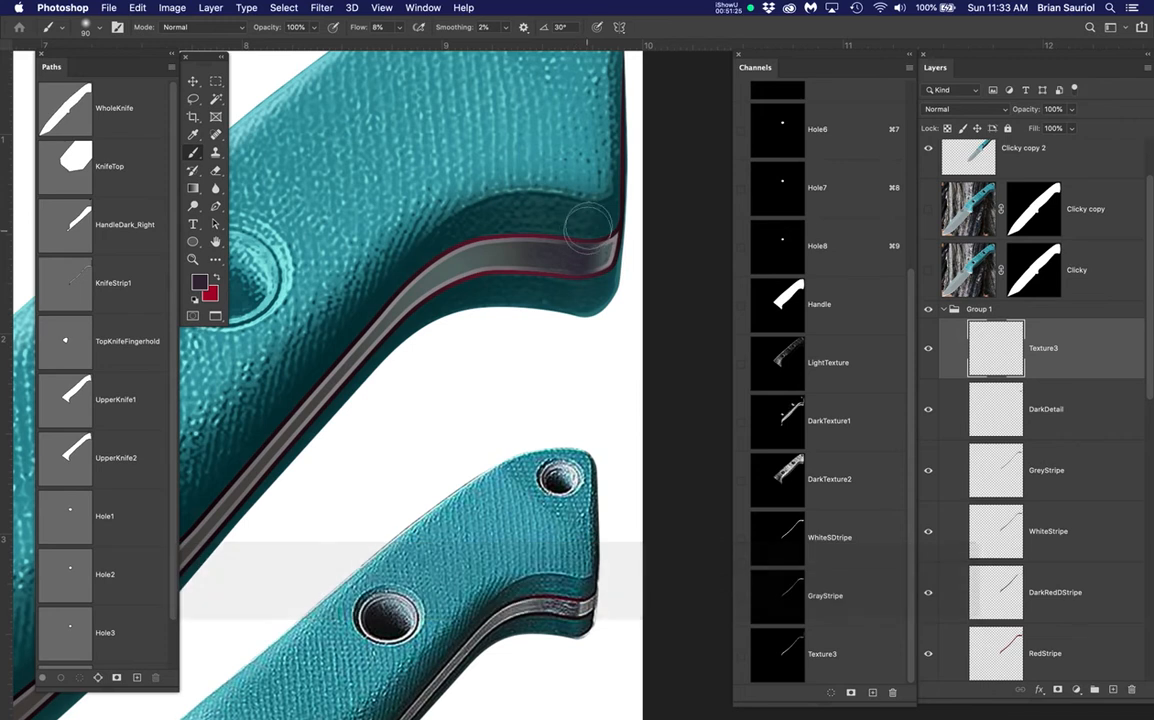
pyautogui.moveTo(549, 245); pyautogui.dragTo(453, 270)
pyautogui.moveTo(492, 252); pyautogui.dragTo(407, 294)
pyautogui.moveTo(465, 268); pyautogui.dragTo(399, 319)
pyautogui.moveTo(498, 248); pyautogui.dragTo(404, 314)
pyautogui.moveTo(335, 377); pyautogui.dragTo(272, 459)
pyautogui.moveTo(538, 307); pyautogui.dragTo(323, 374)
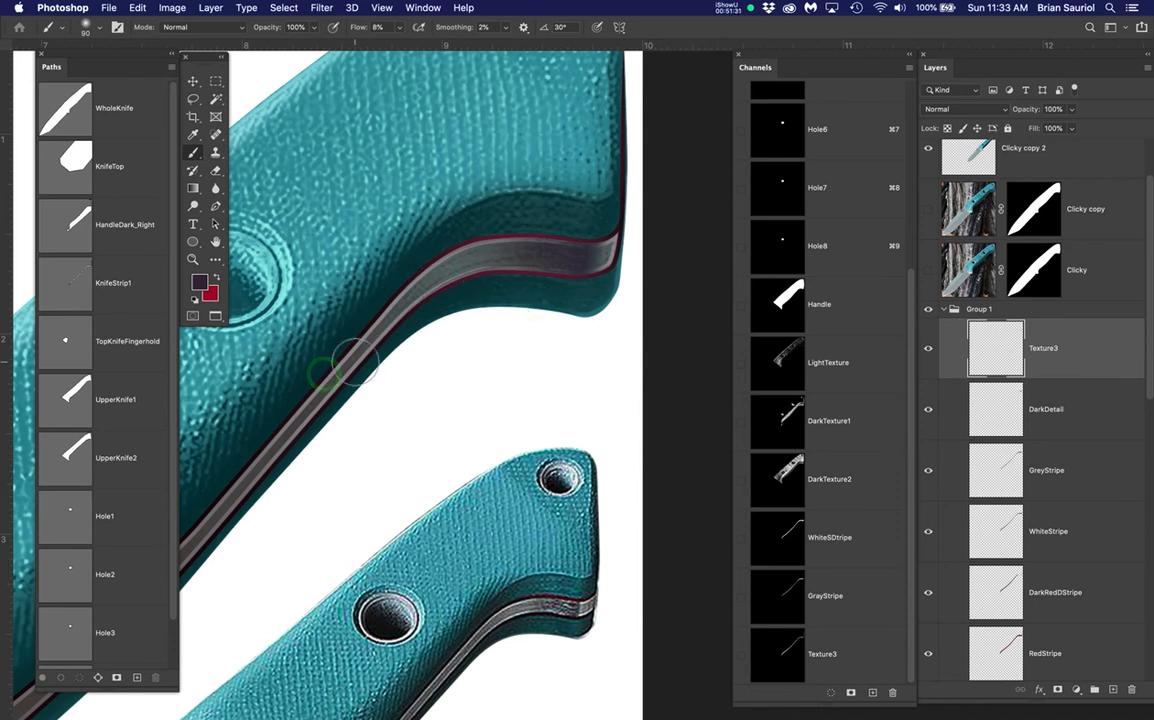
# Add dark shading along the upper knife handle's stripe
pyautogui.scroll(-5, 362, 357)
pyautogui.moveTo(362, 394)
pyautogui.mouseDown()
pyautogui.moveTo(523, 278)
pyautogui.moveTo(510, 267)
pyautogui.moveTo(365, 404)
pyautogui.moveTo(180, 518)
pyautogui.moveTo(232, 515)
pyautogui.moveTo(305, 459)
pyautogui.moveTo(484, 300)
pyautogui.moveTo(512, 251)
pyautogui.moveTo(451, 351)
pyautogui.moveTo(381, 417)
pyautogui.moveTo(212, 507)
pyautogui.mouseUp()
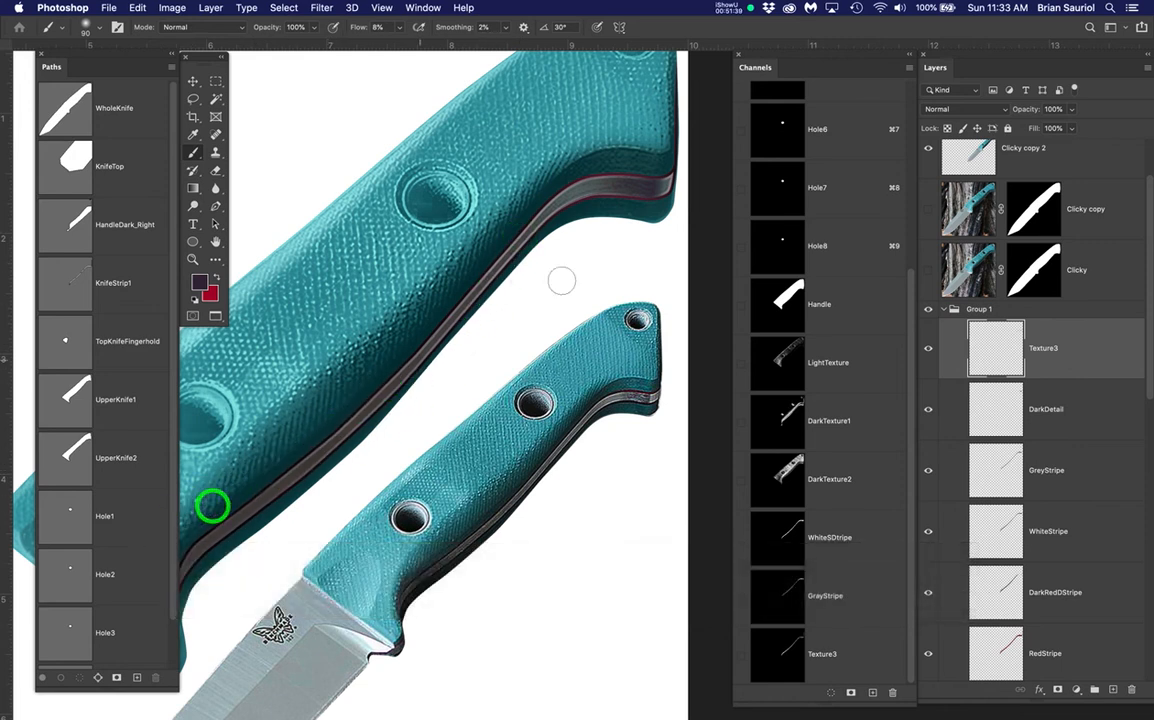
pyautogui.moveTo(622, 183); pyautogui.dragTo(560, 193)
pyautogui.scroll(6, 633, 380)
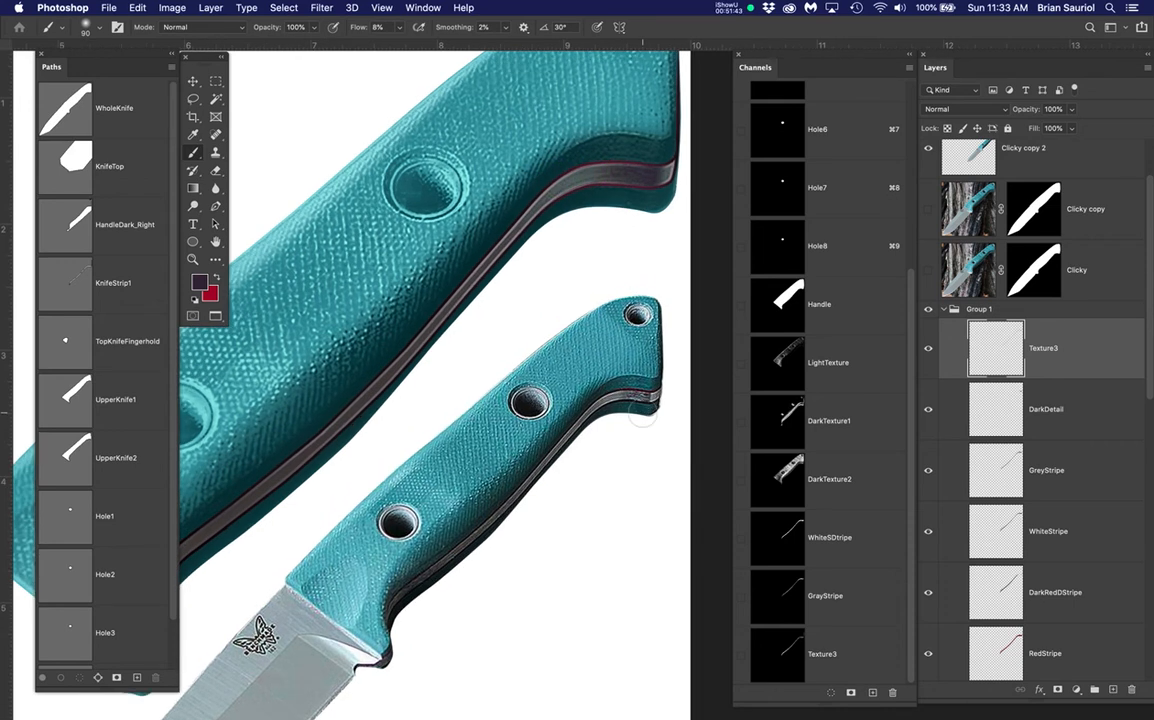
pyautogui.scroll(5, 645, 400)
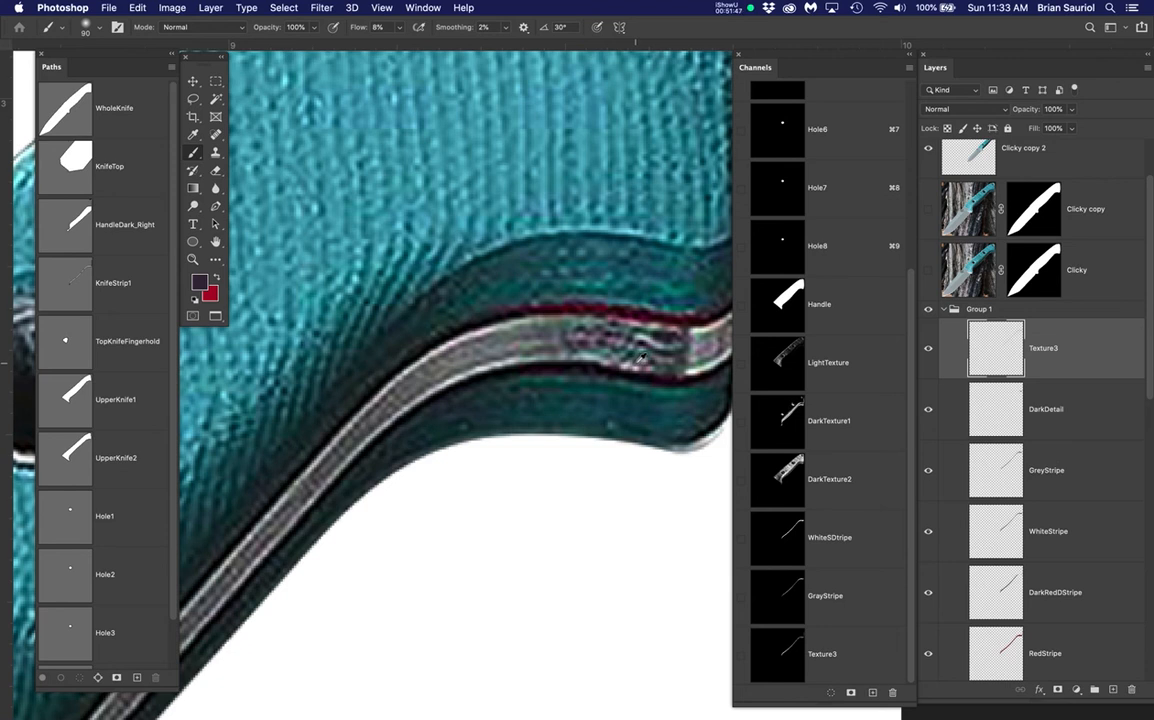
# Add a new layer above Texture3 named Texture4
pyautogui.click(1114, 688)
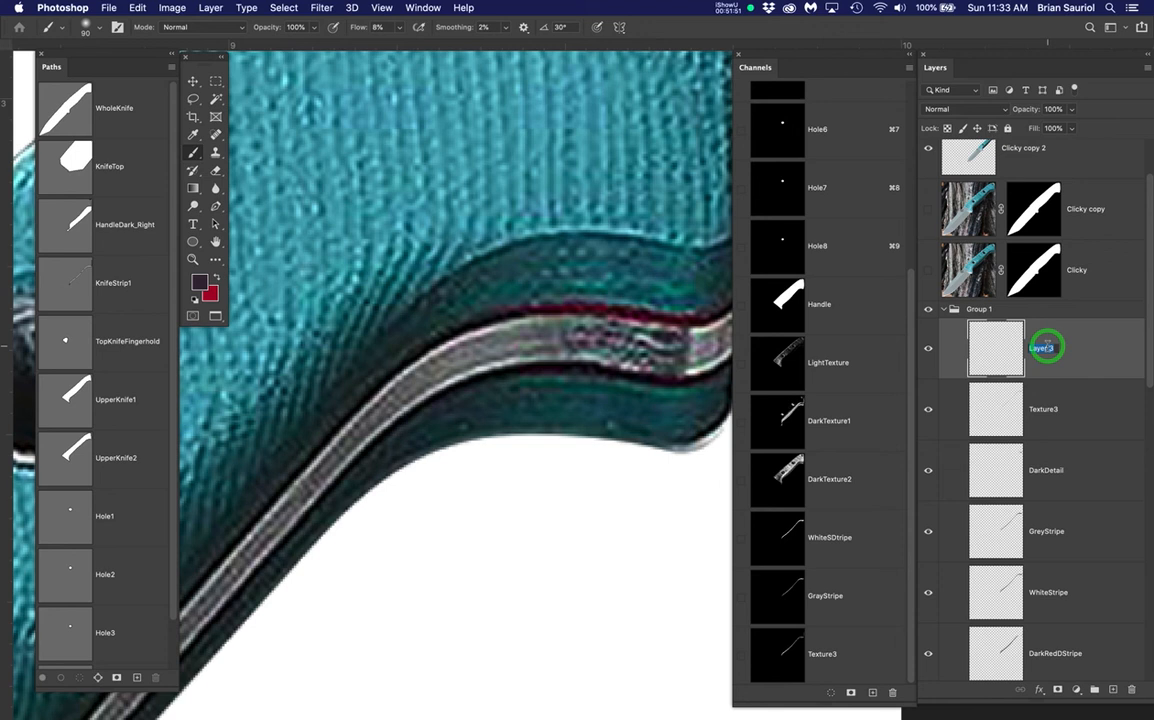
pyautogui.write('Texture')
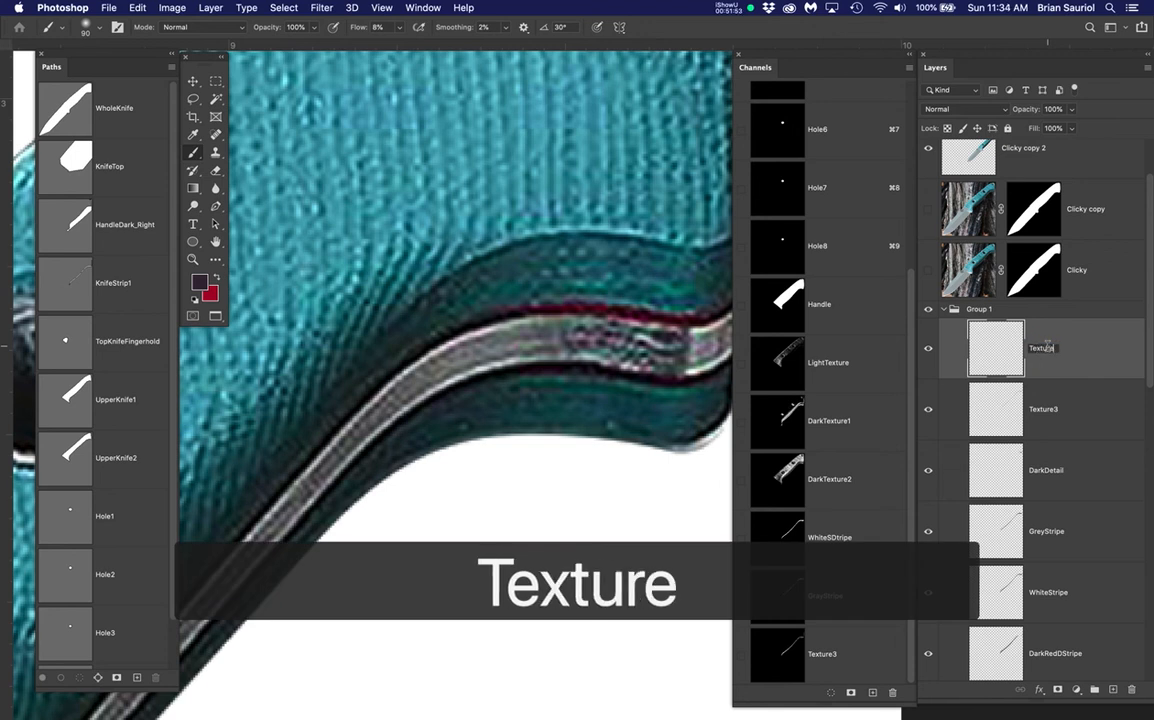
pyautogui.write('4')
pyautogui.press('Return')
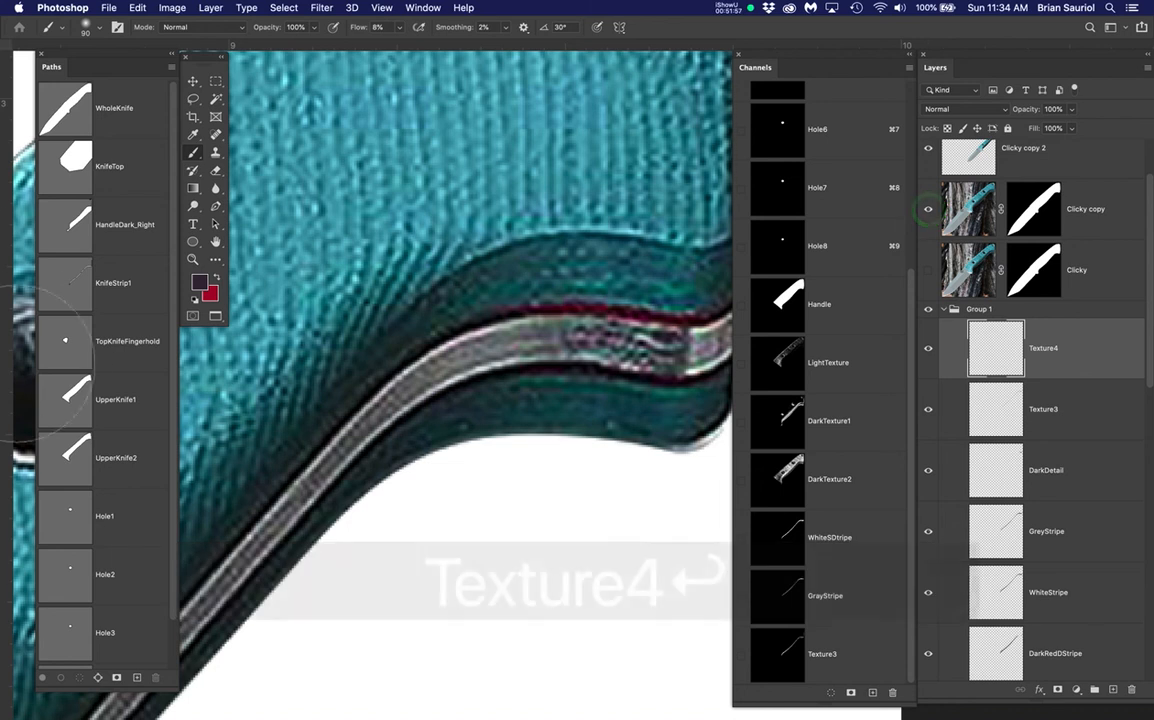
# Load the KnifeStrip1 path and Color Range-select the light specks in the curved stripe
pyautogui.keyDown('super'); pyautogui.click(80, 290); pyautogui.keyUp('super')
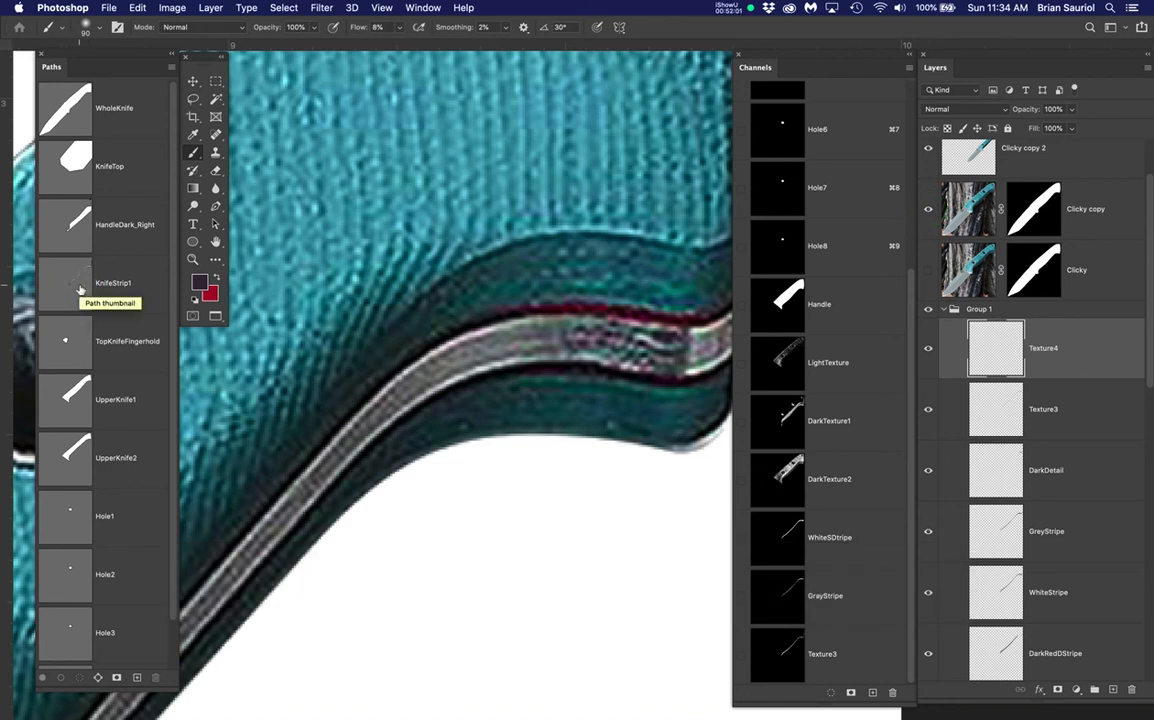
pyautogui.scroll(-5, 312, 258)
pyautogui.moveTo(314, 248); pyautogui.dragTo(629, 474)
pyautogui.scroll(8, 698, 262)
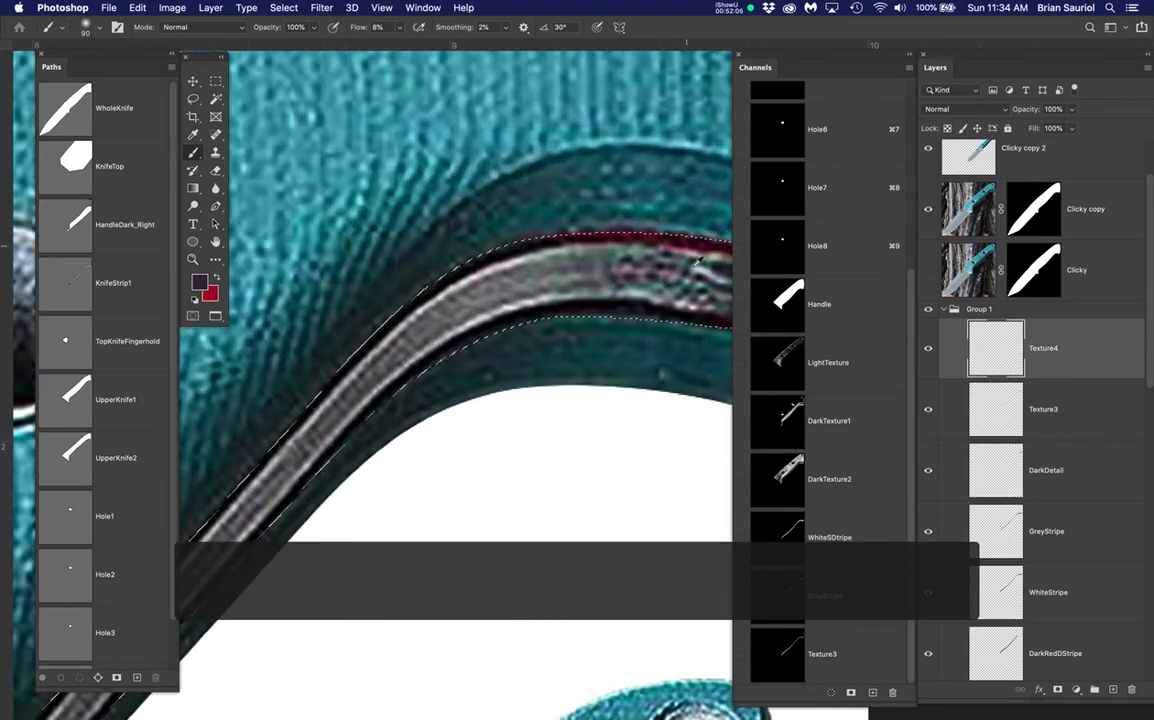
pyautogui.moveTo(698, 262); pyautogui.dragTo(512, 272)
pyautogui.click(285, 7)
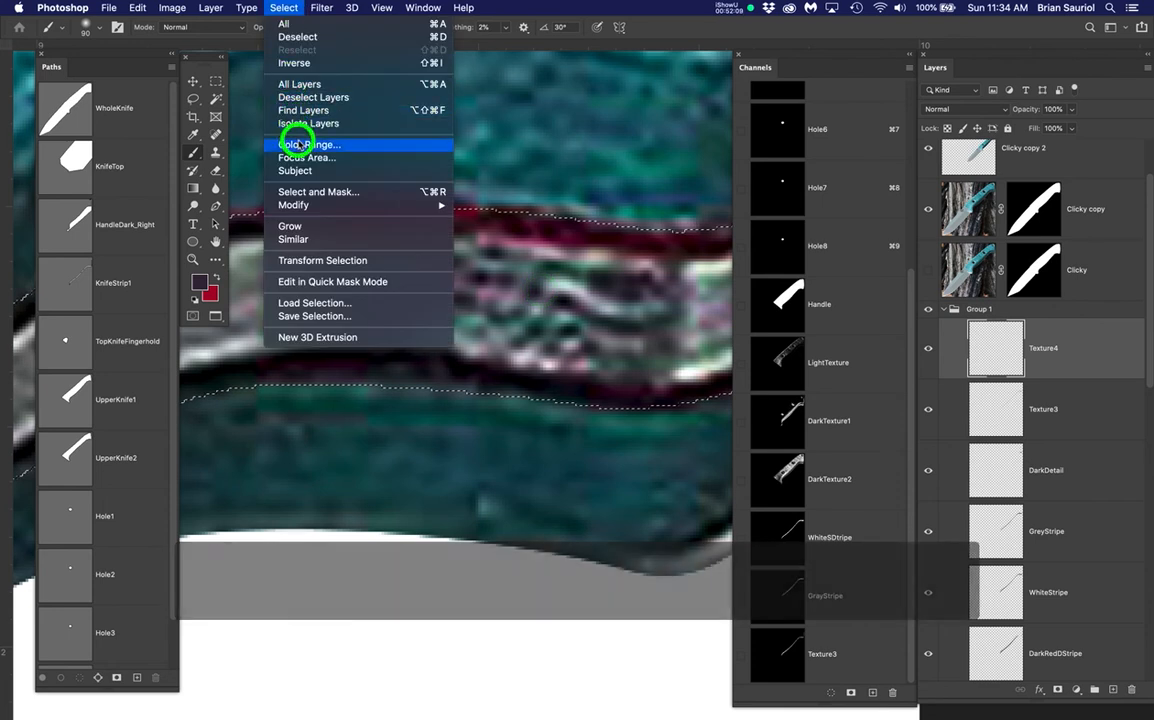
pyautogui.click(297, 140)
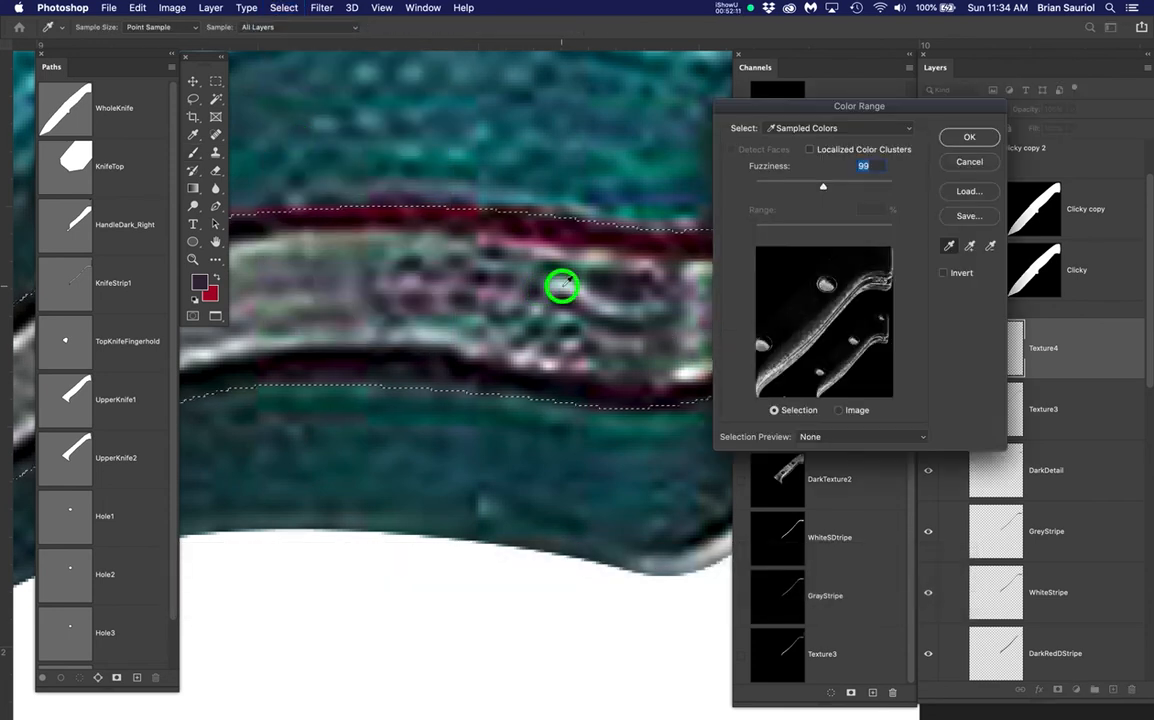
pyautogui.click(563, 289)
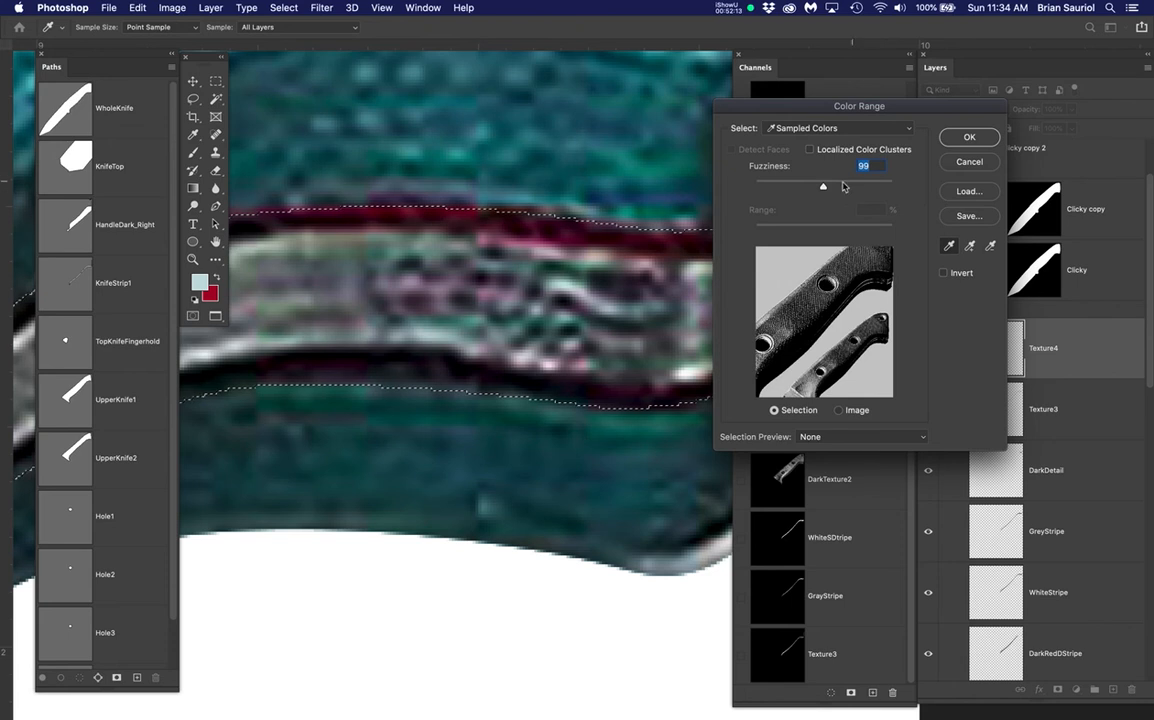
pyautogui.click(969, 138)
pyautogui.press('b')
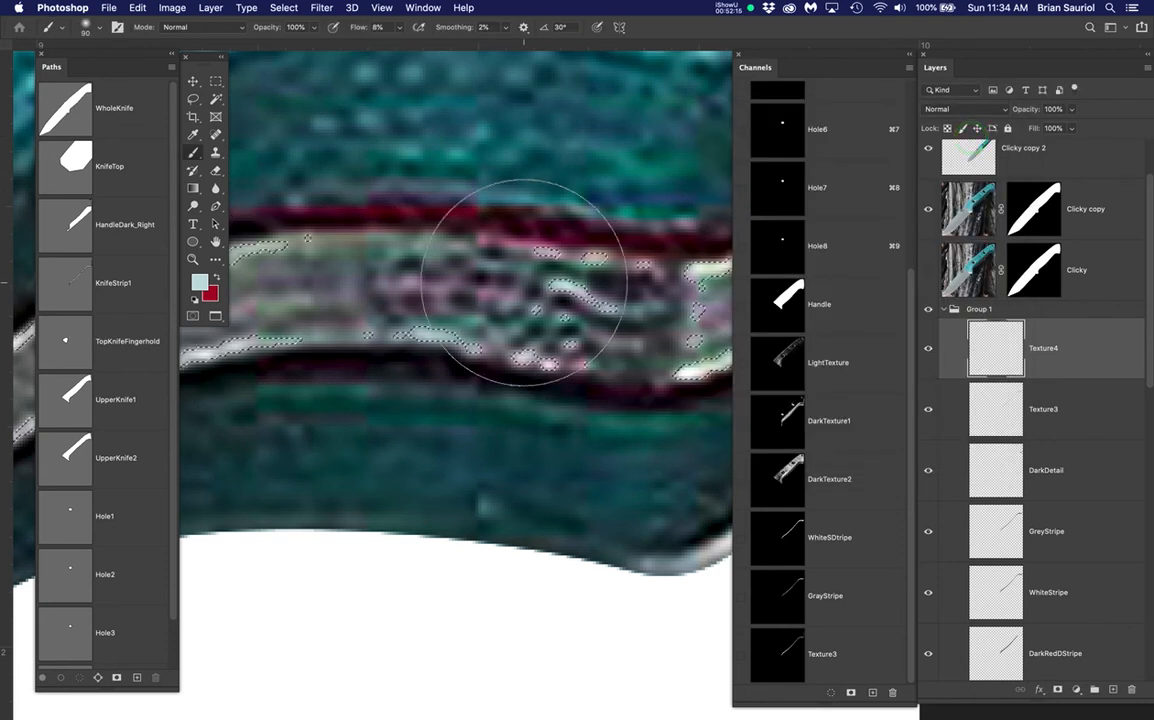
# Save the speck selection as channel Texture4
pyautogui.moveTo(284, 7); pyautogui.dragTo(287, 318)
pyautogui.write('T')
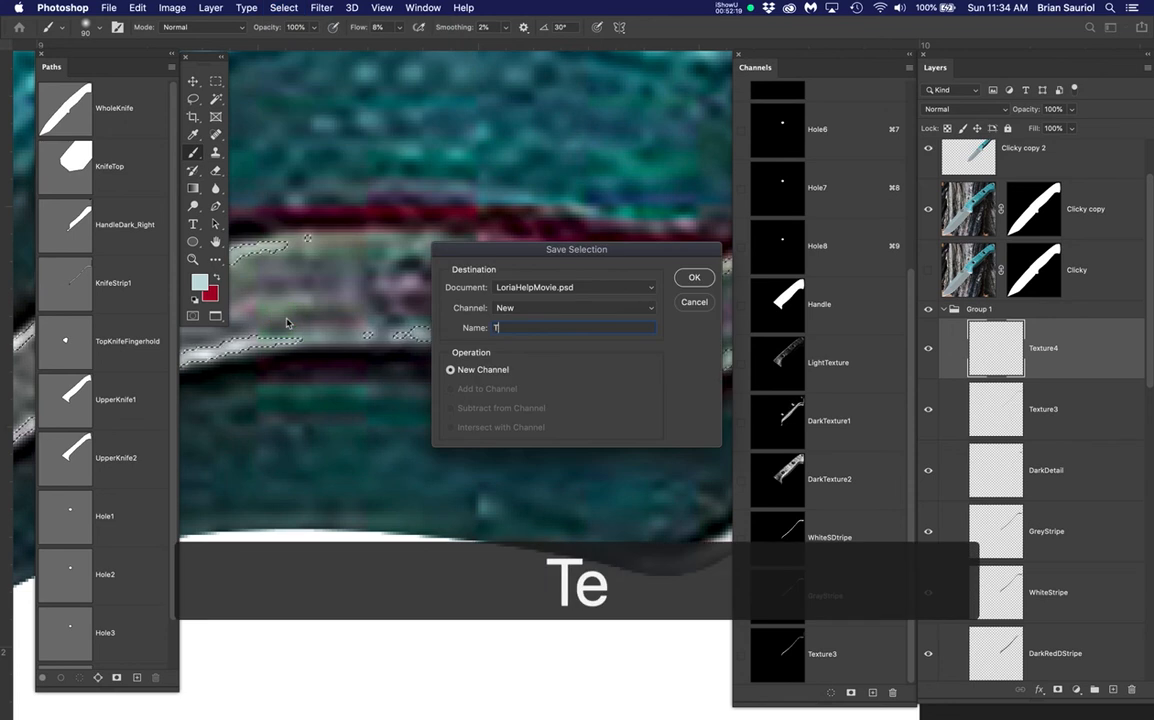
pyautogui.write('exture4')
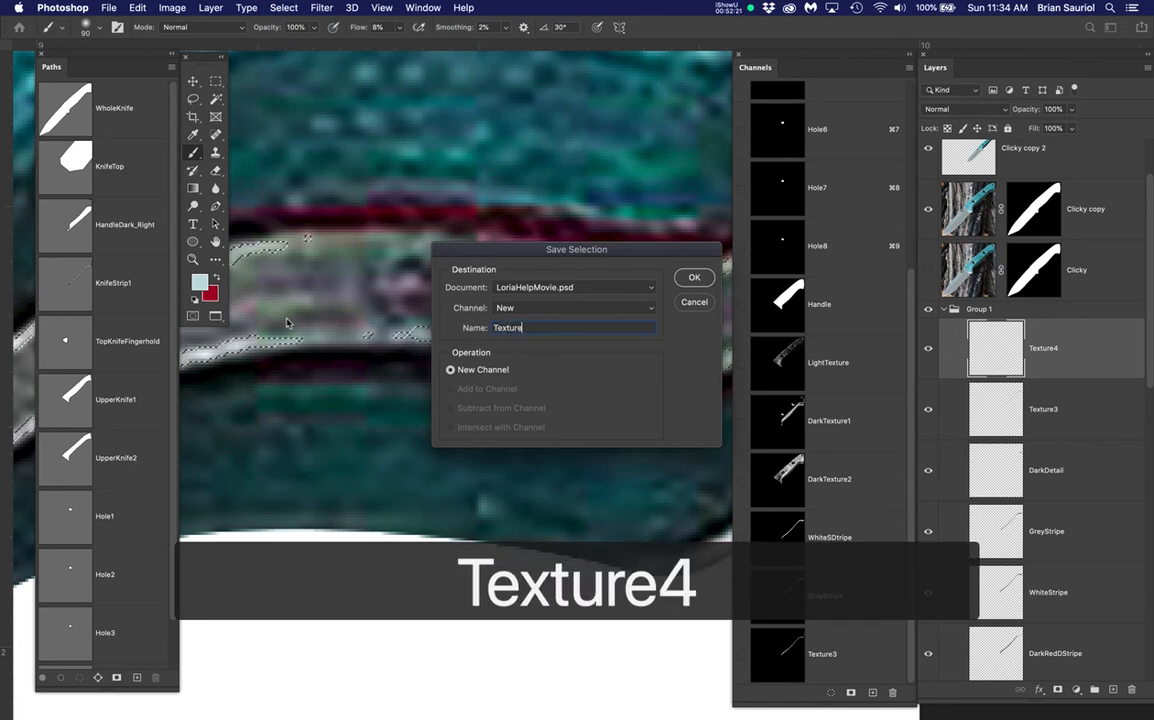
pyautogui.press('Return')
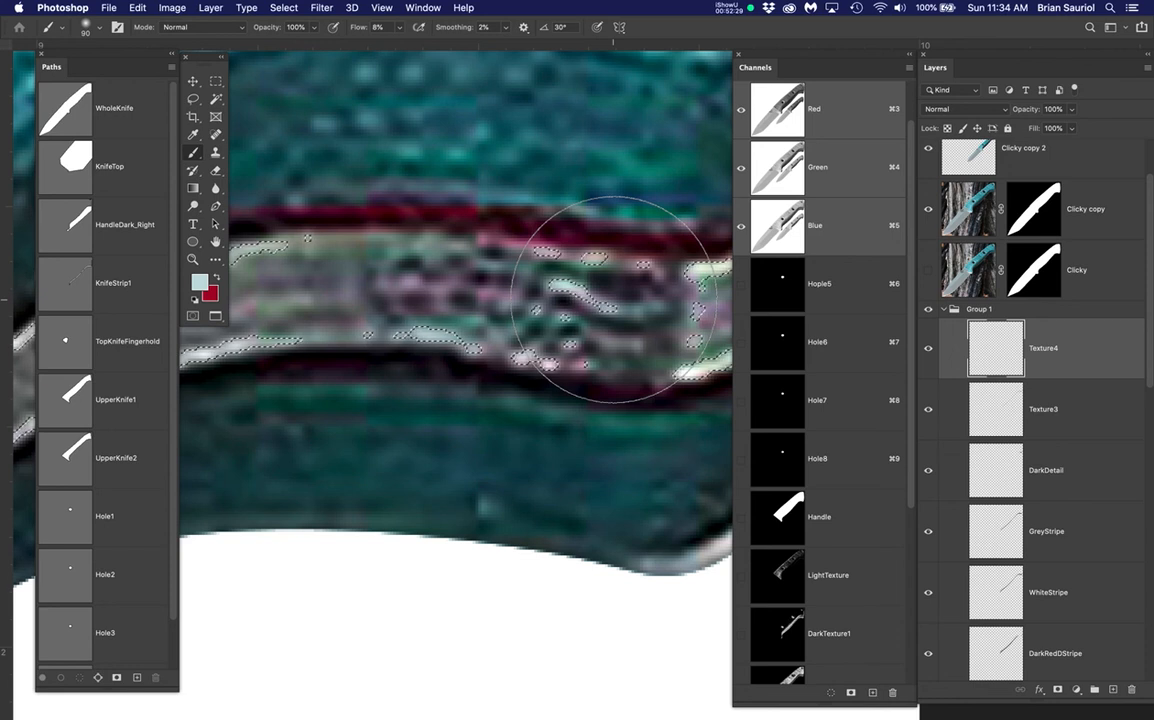
# Hide the selection outline and Clicky copy, then paint light texture specks along the grey stripe
pyautogui.press('super+h')
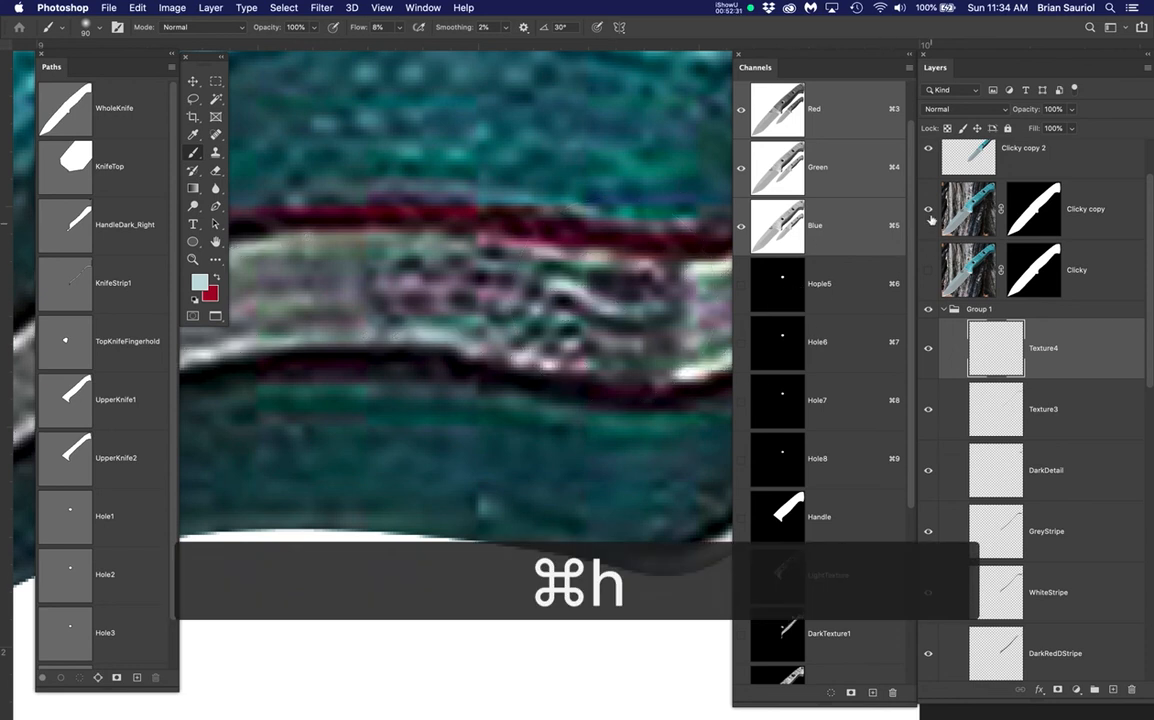
pyautogui.click(930, 210)
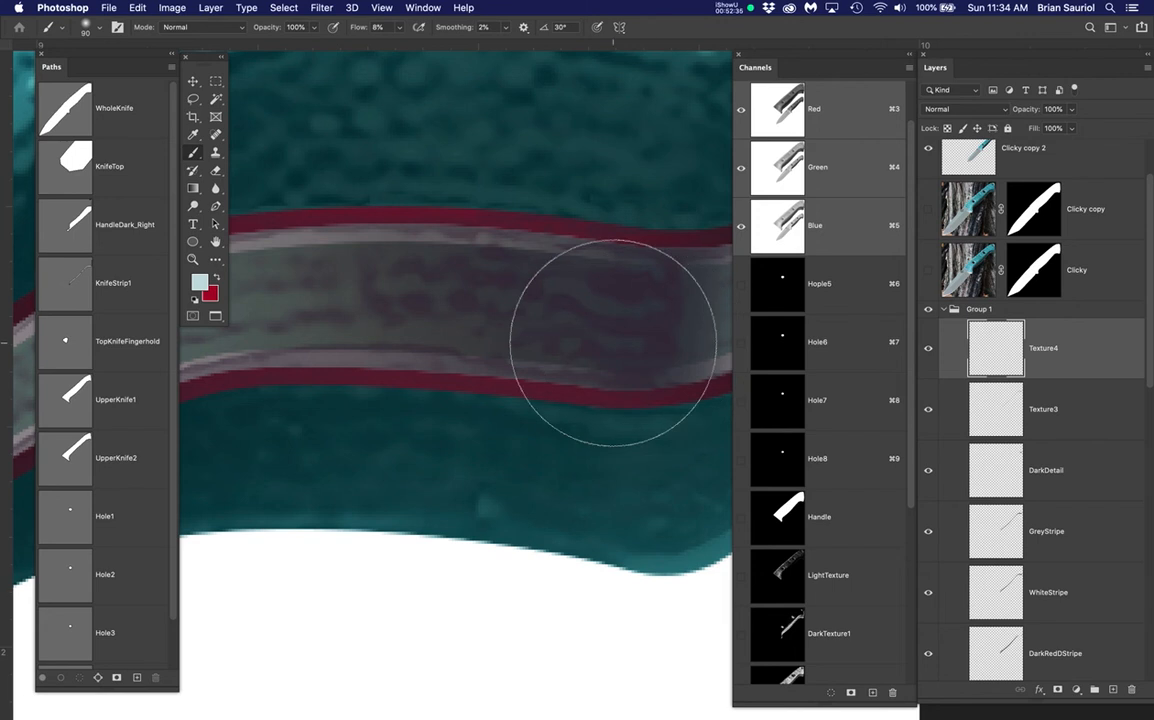
pyautogui.scroll(-5, 615, 340)
pyautogui.moveTo(505, 348)
pyautogui.mouseDown()
pyautogui.moveTo(474, 359)
pyautogui.moveTo(565, 314)
pyautogui.moveTo(517, 320)
pyautogui.moveTo(565, 303)
pyautogui.moveTo(500, 323)
pyautogui.moveTo(455, 341)
pyautogui.mouseUp()
pyautogui.click(471, 352)
pyautogui.click(500, 325)
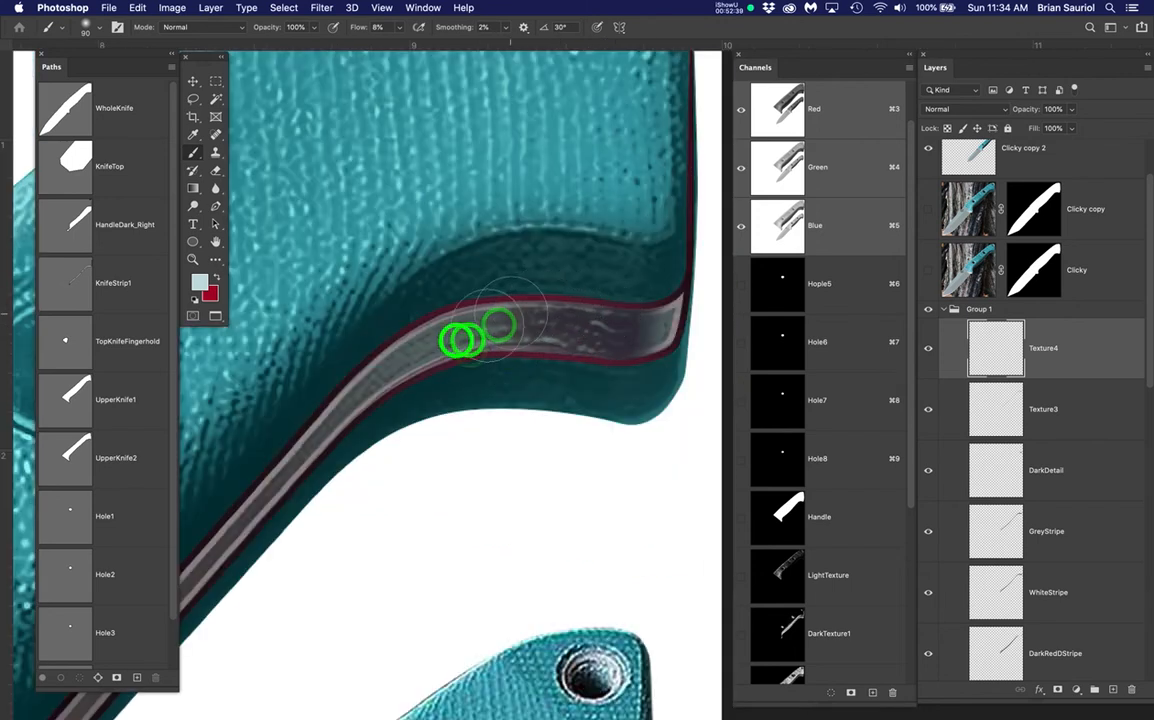
pyautogui.moveTo(511, 313); pyautogui.dragTo(366, 379)
pyautogui.moveTo(381, 407)
pyautogui.mouseDown()
pyautogui.moveTo(506, 316)
pyautogui.moveTo(613, 304)
pyautogui.moveTo(631, 336)
pyautogui.moveTo(611, 326)
pyautogui.moveTo(634, 305)
pyautogui.mouseUp()
pyautogui.moveTo(648, 283); pyautogui.dragTo(604, 320)
pyautogui.scroll(-5, 529, 316)
pyautogui.moveTo(489, 399); pyautogui.dragTo(569, 395)
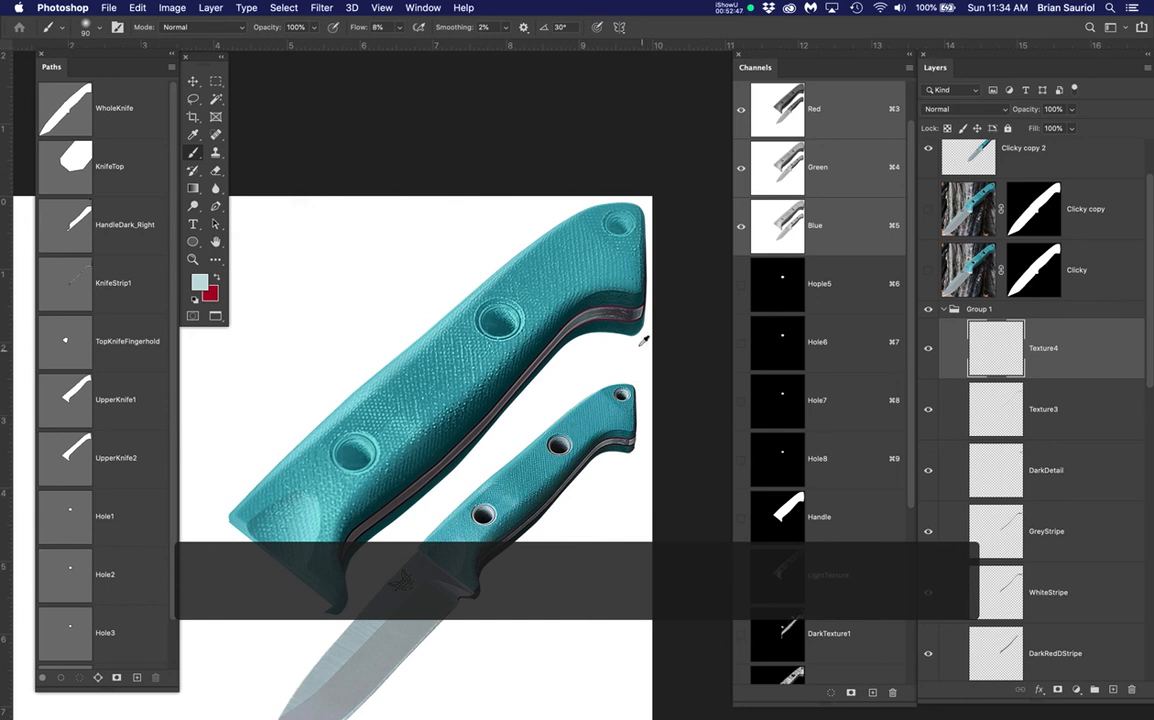
pyautogui.scroll(10, 585, 305)
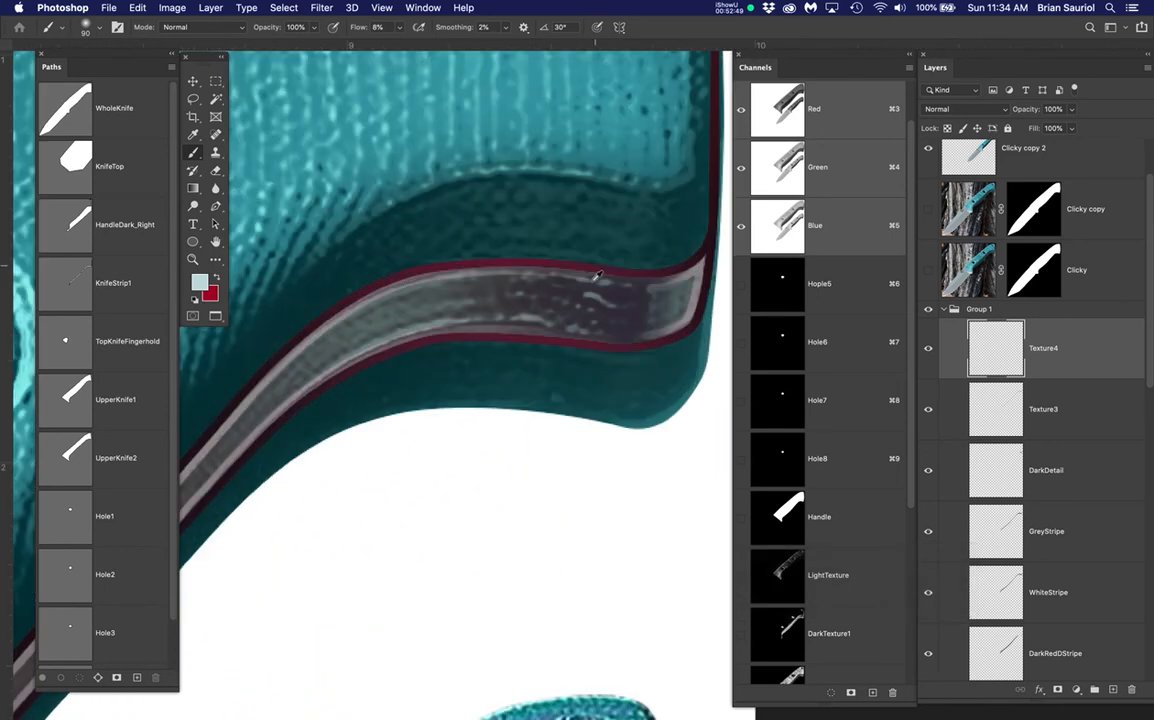
# Lower Texture4's opacity to 51%, deselect, and save the document
pyautogui.click(1069, 111)
pyautogui.moveTo(1069, 130); pyautogui.dragTo(1041, 126)
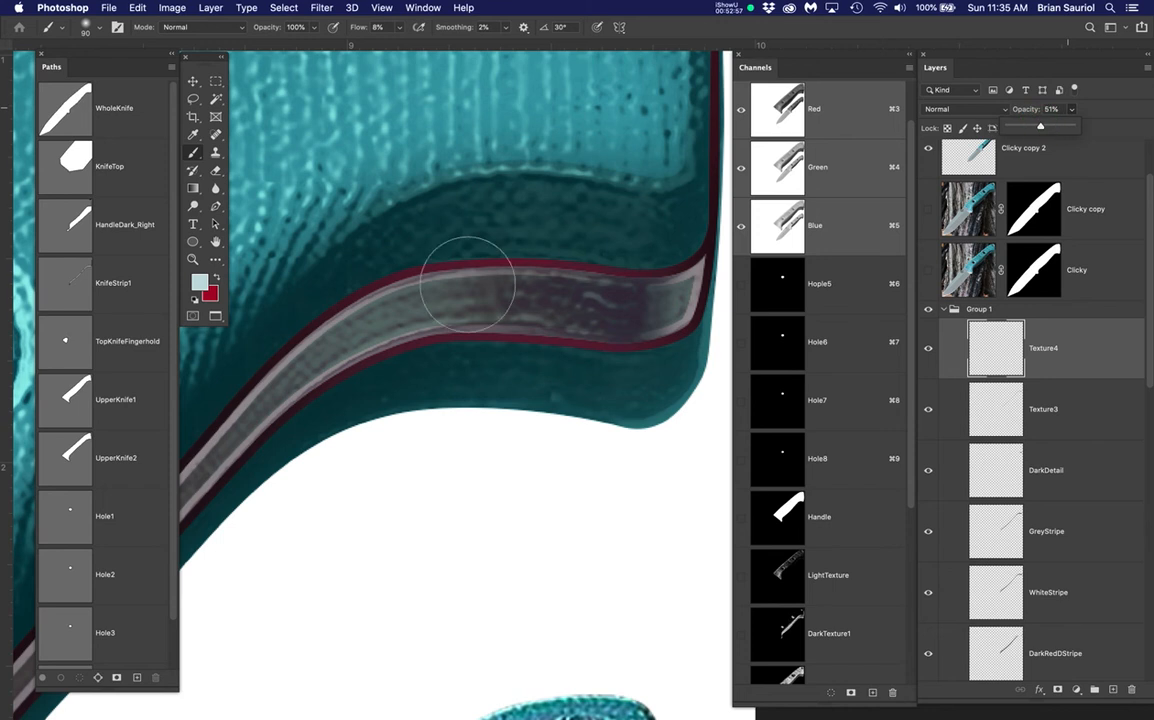
pyautogui.press('super+d')
pyautogui.press('super+s')
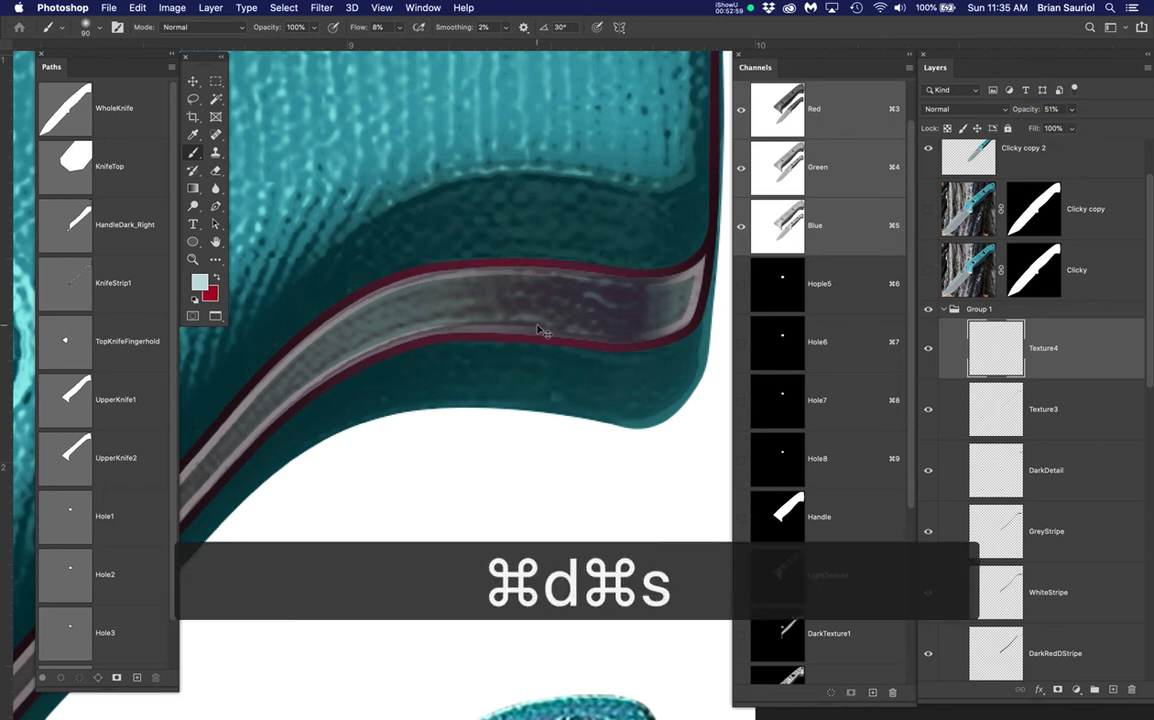
pyautogui.scroll(-10, 537, 325)
pyautogui.moveTo(438, 440); pyautogui.dragTo(466, 382)
pyautogui.scroll(5, 370, 385)
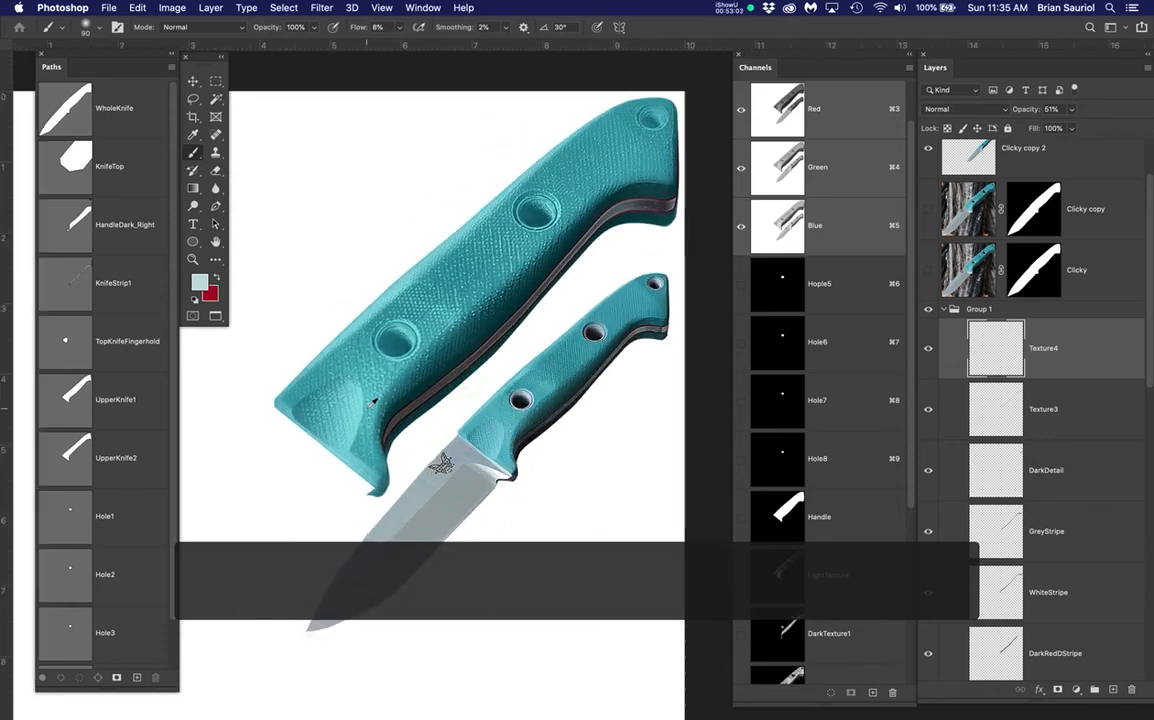
pyautogui.scroll(3, 403, 326)
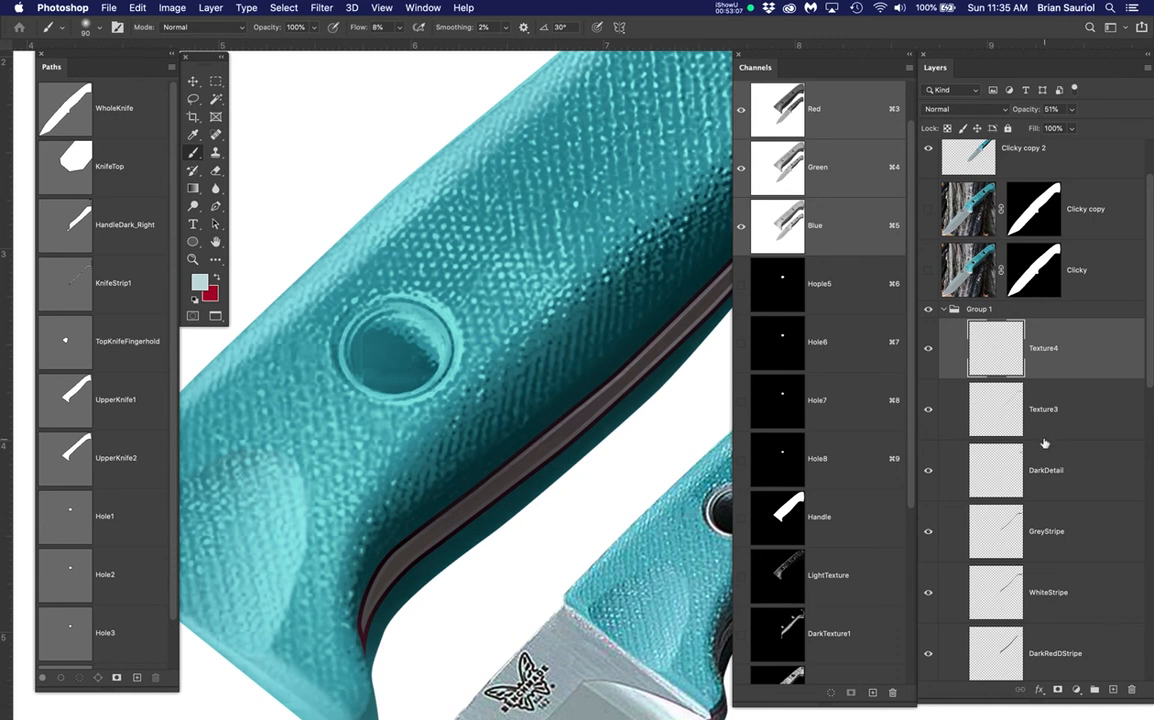
# Add a new layer in Group 1 and name it Holoe1
pyautogui.click(1113, 688)
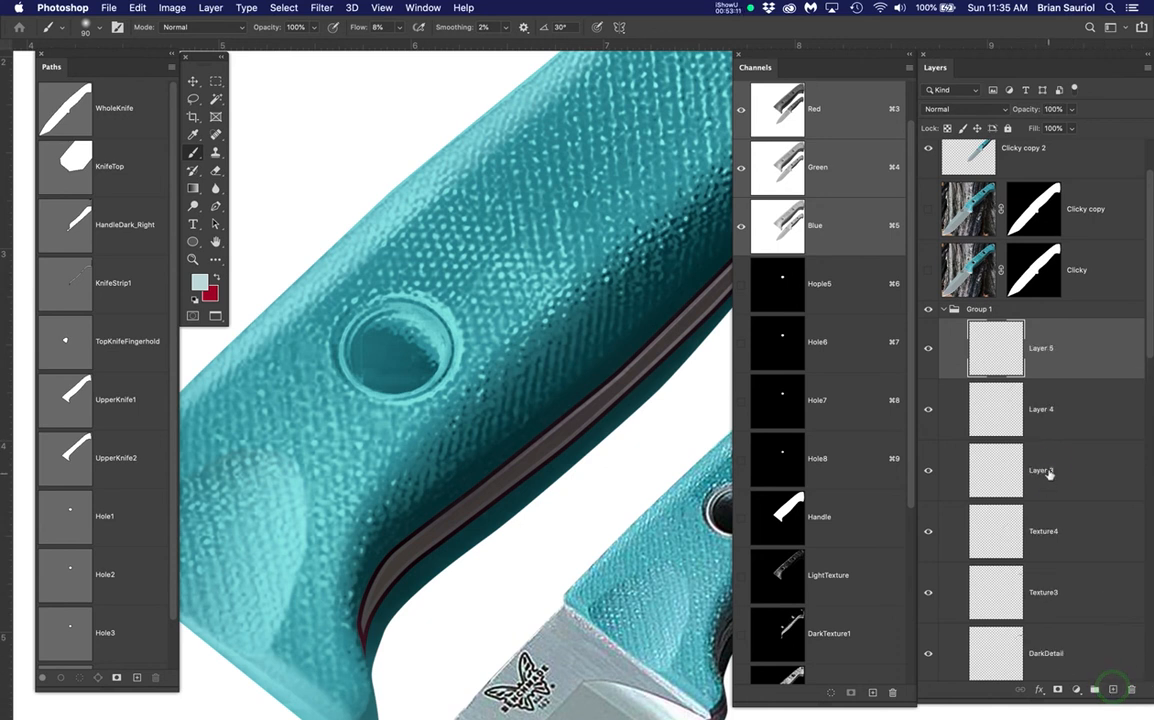
pyautogui.click(1048, 471)
pyautogui.write('Holoe1')
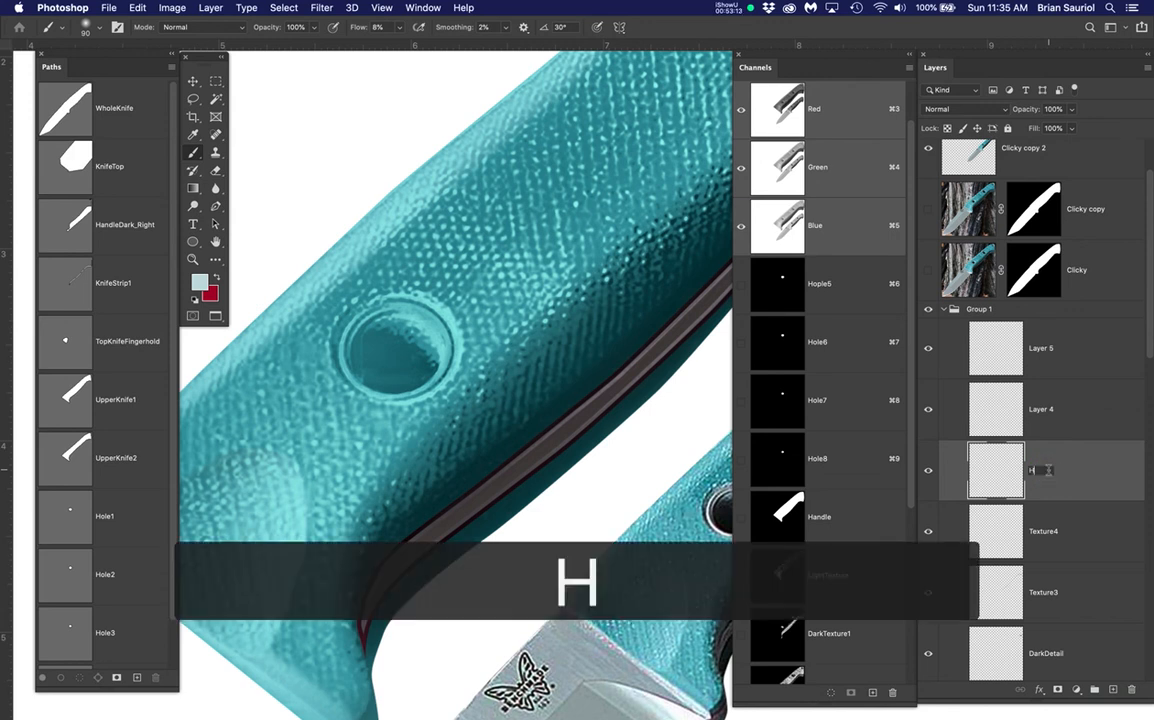
pyautogui.press('Return')
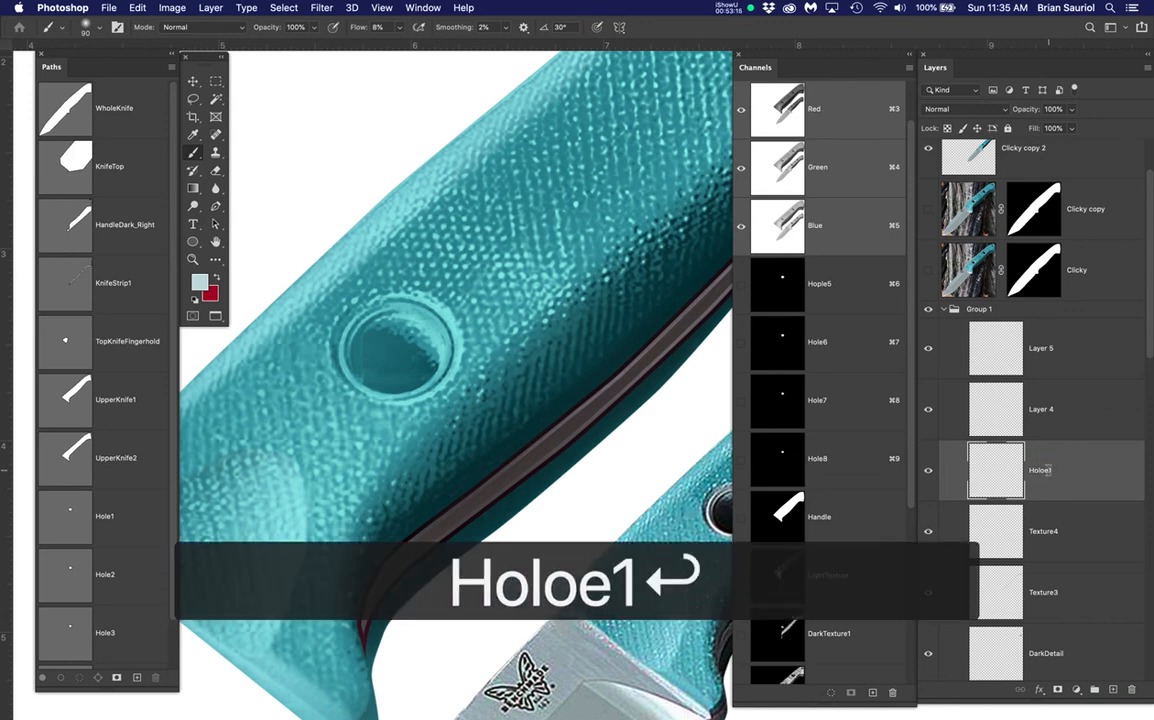
# Show the Clicky copy photo again and zoom in on a hole
pyautogui.click(929, 213)
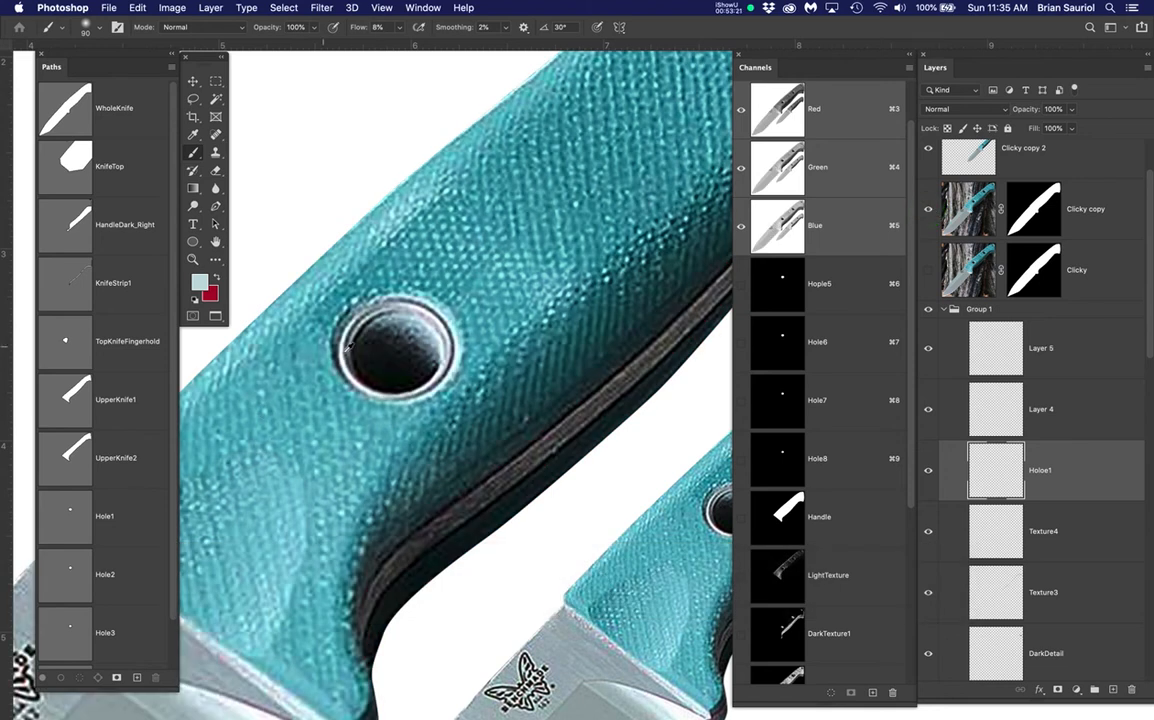
pyautogui.scroll(5, 347, 347)
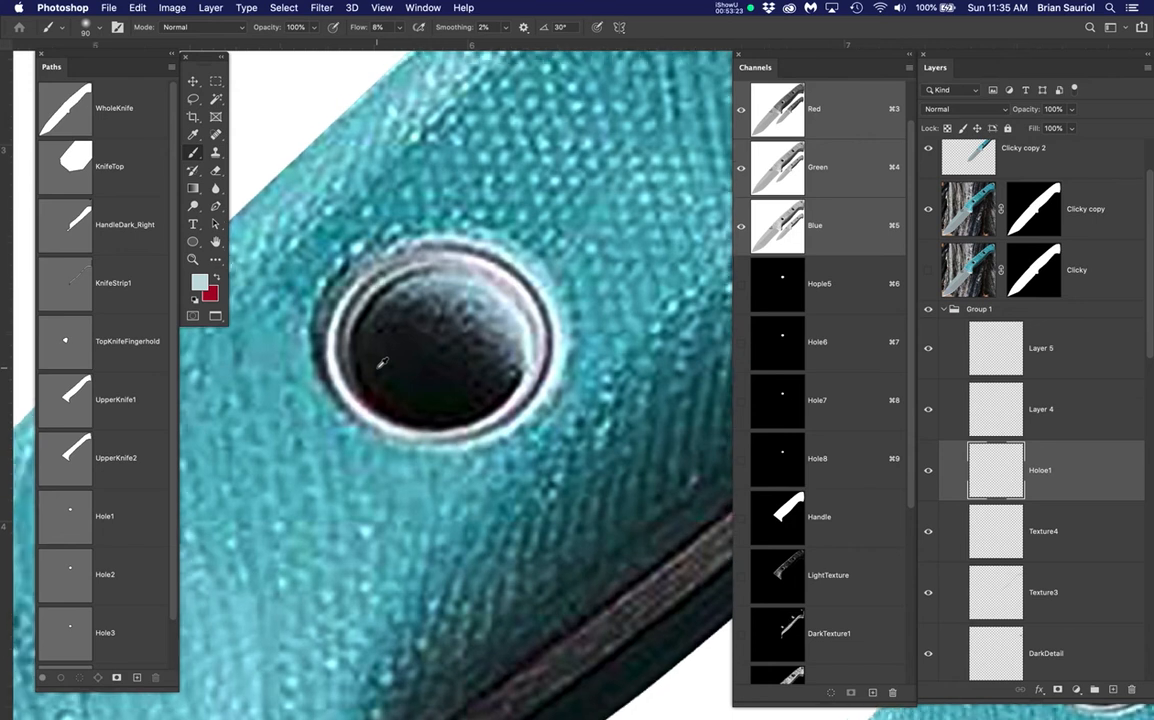
pyautogui.scroll(3, 381, 363)
pyautogui.scroll(2, 322, 341)
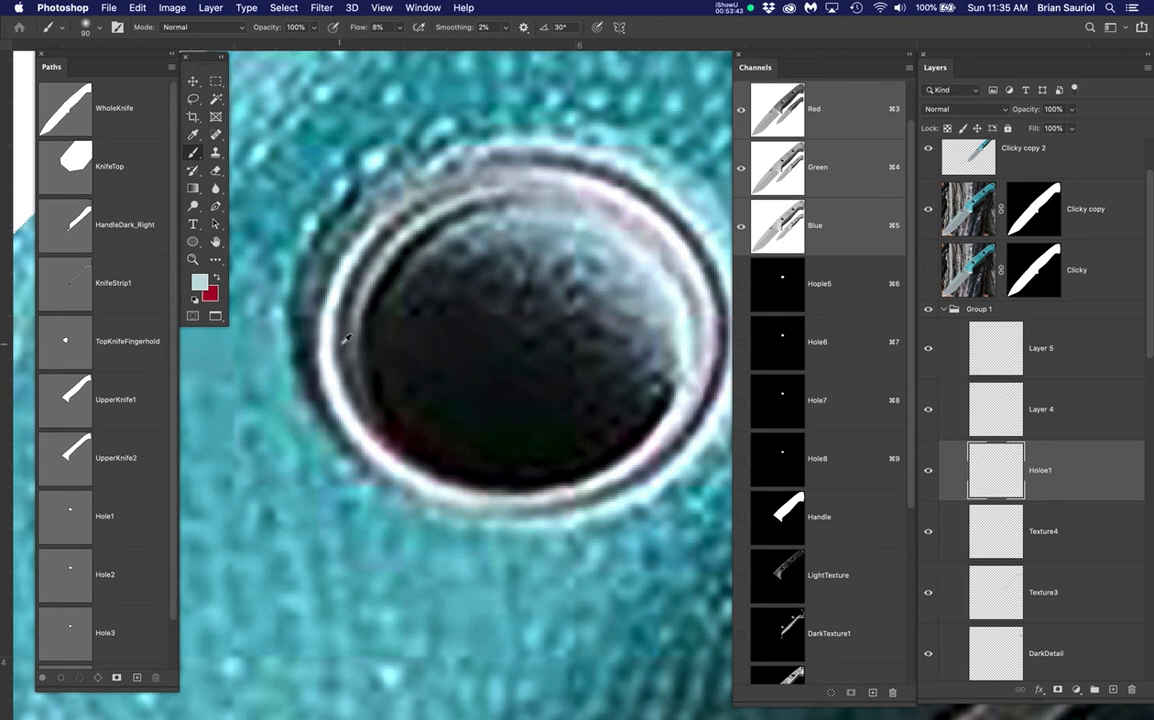
# Preview the Hole1–Hole4 paths and load Hole4 as a selection around the hole
pyautogui.scroll(-1, 107, 491)
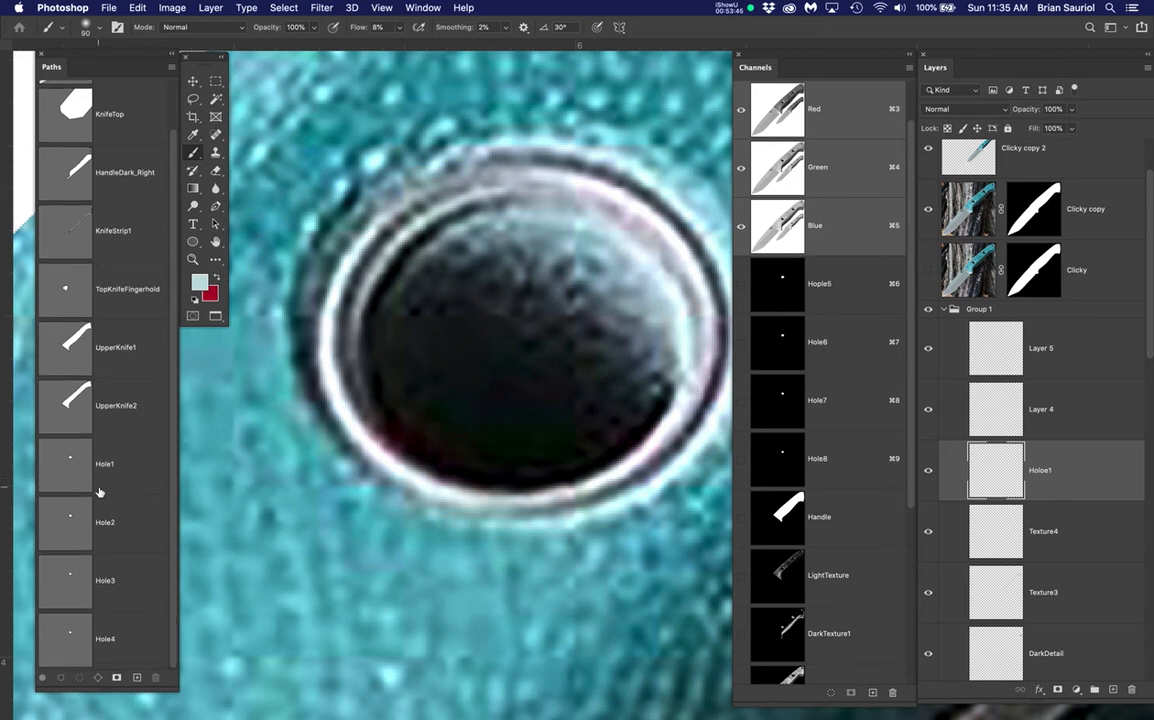
pyautogui.click(72, 461)
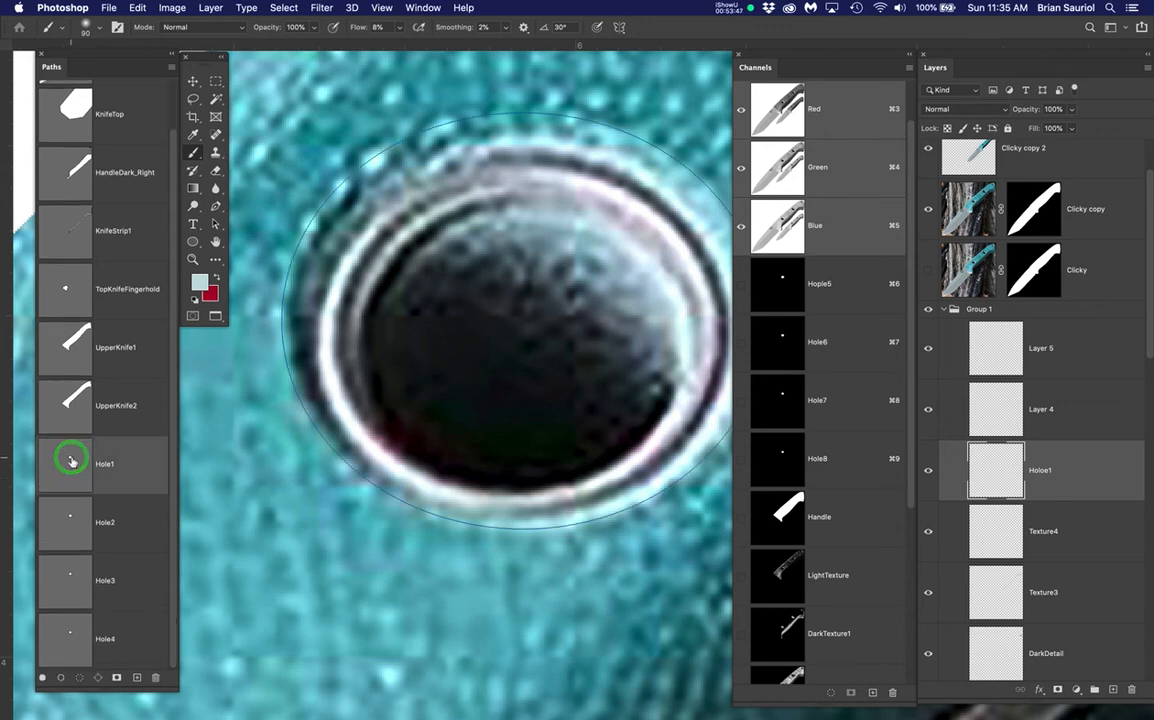
pyautogui.click(63, 533)
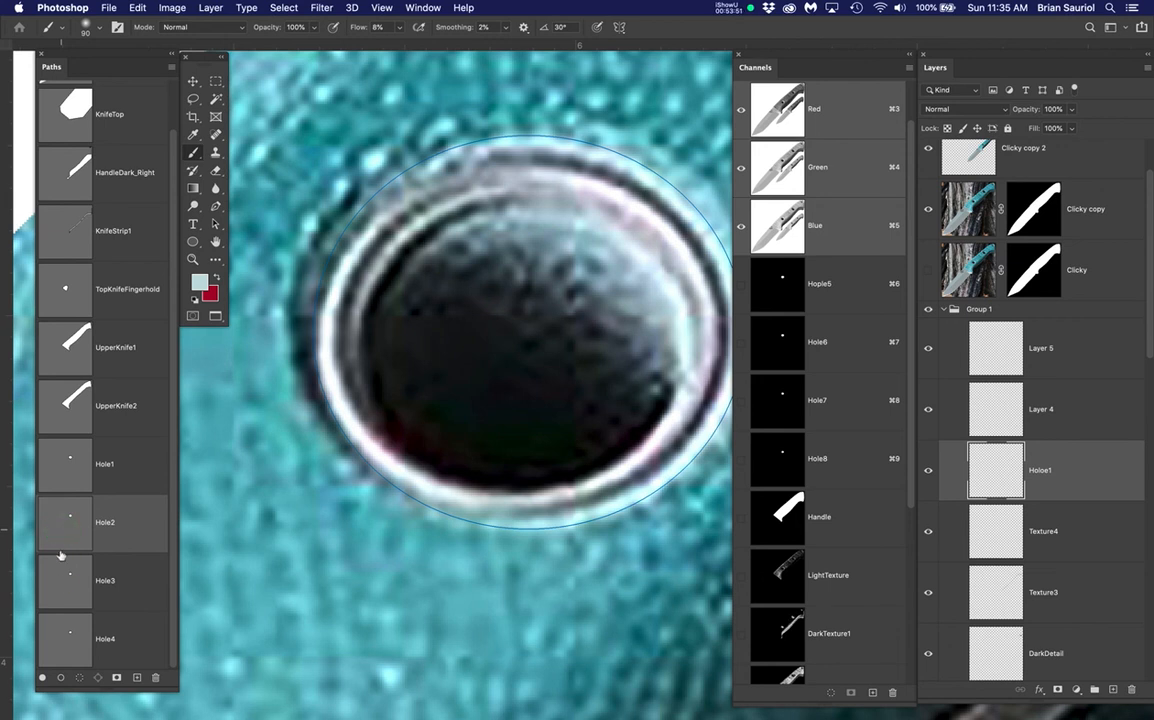
pyautogui.click(62, 588)
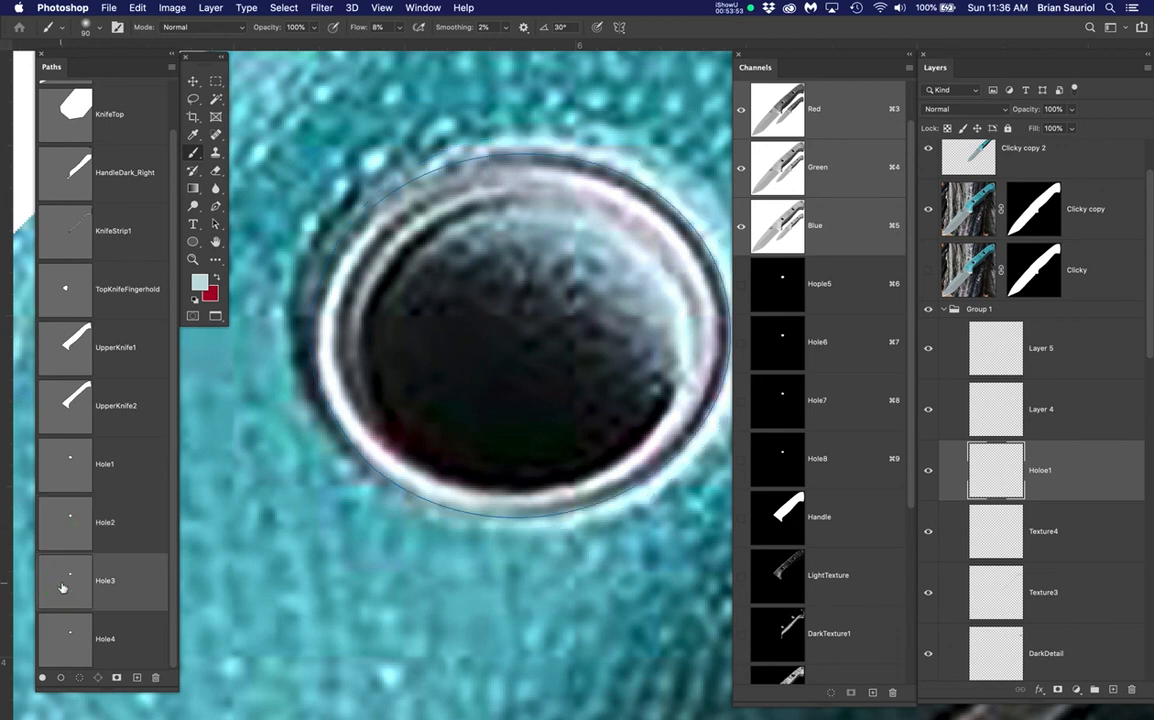
pyautogui.click(72, 632)
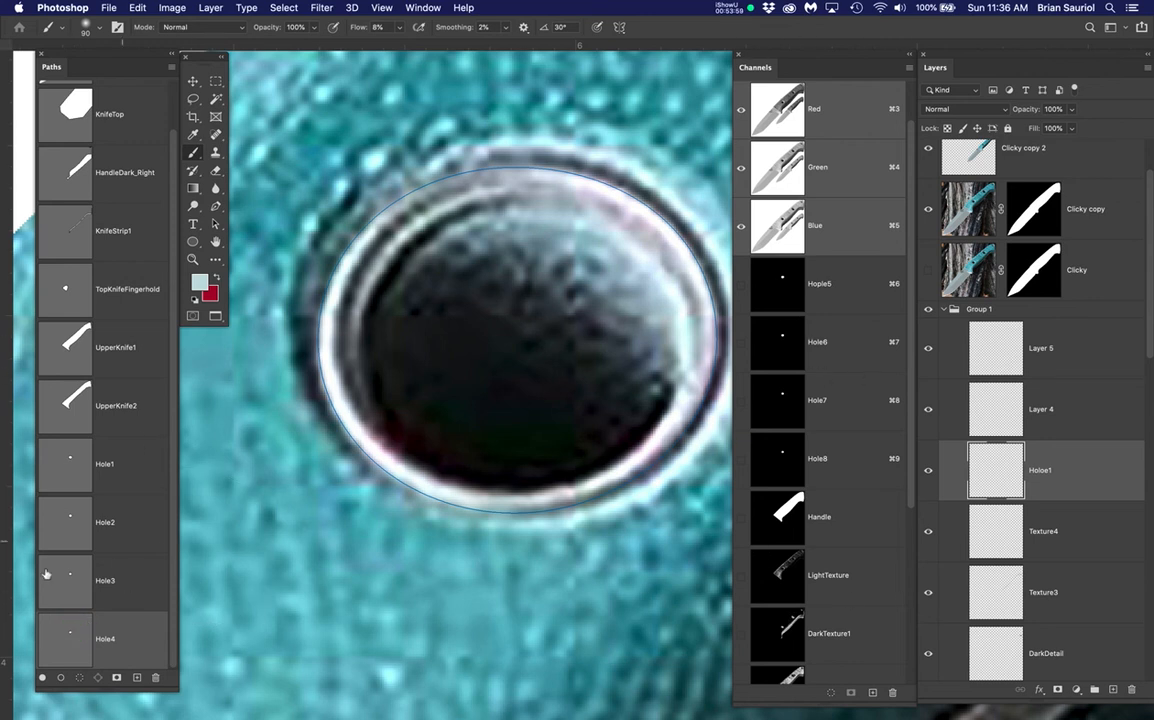
pyautogui.keyDown('super'); pyautogui.click(72, 636); pyautogui.keyUp('super')
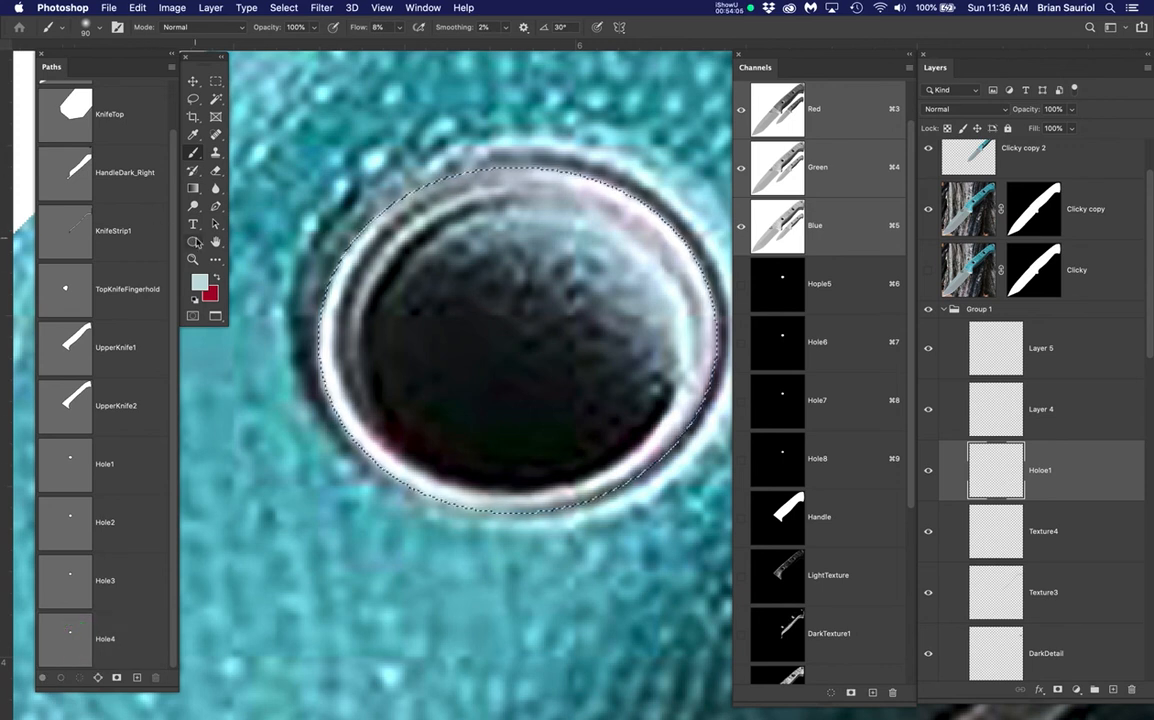
# Choose the Ellipse tool and set its drawing mode to Path
pyautogui.click(194, 241)
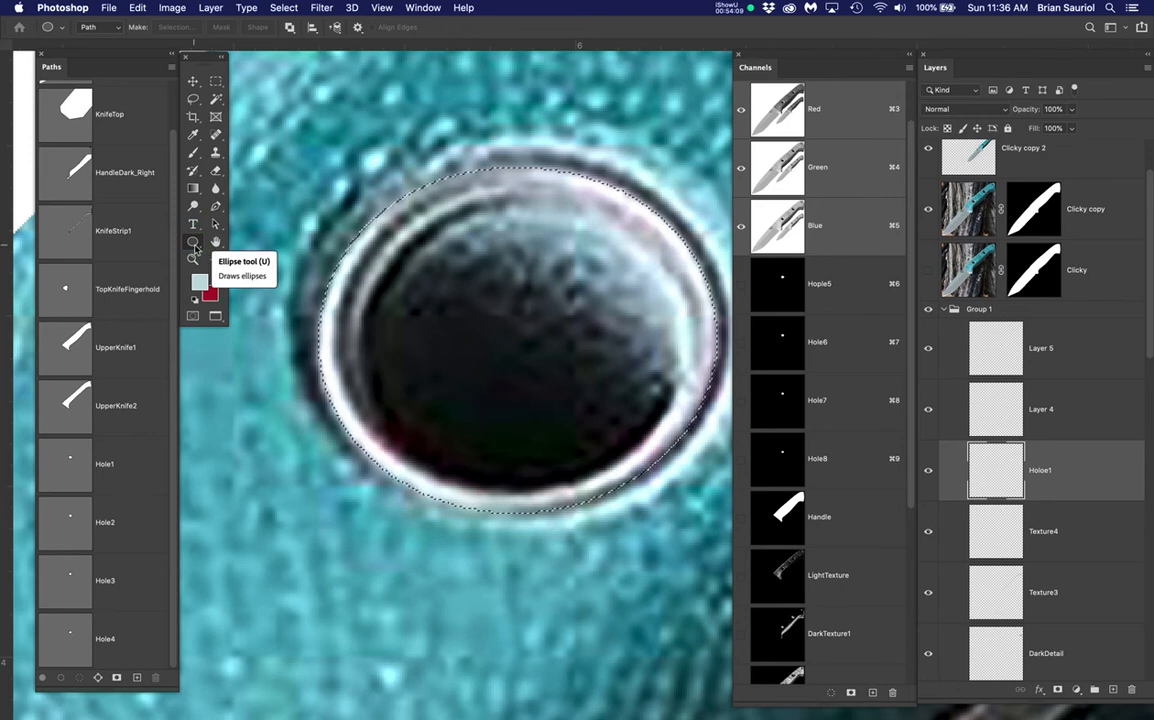
pyautogui.click(98, 30)
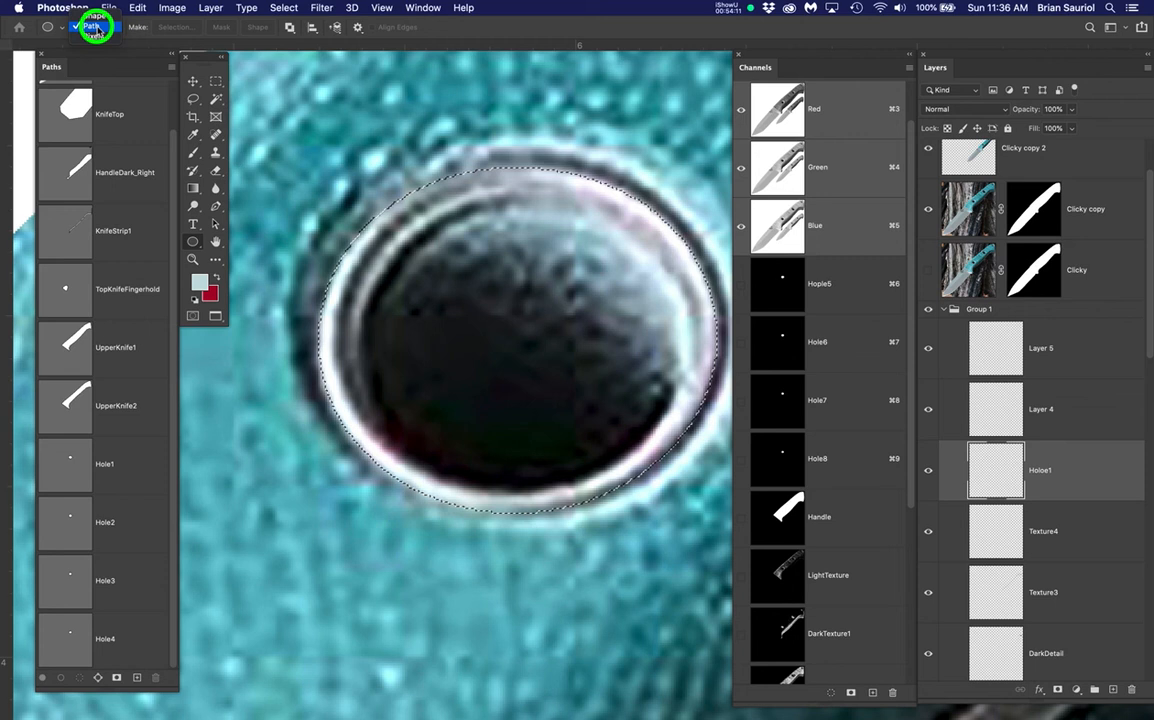
pyautogui.click(104, 27)
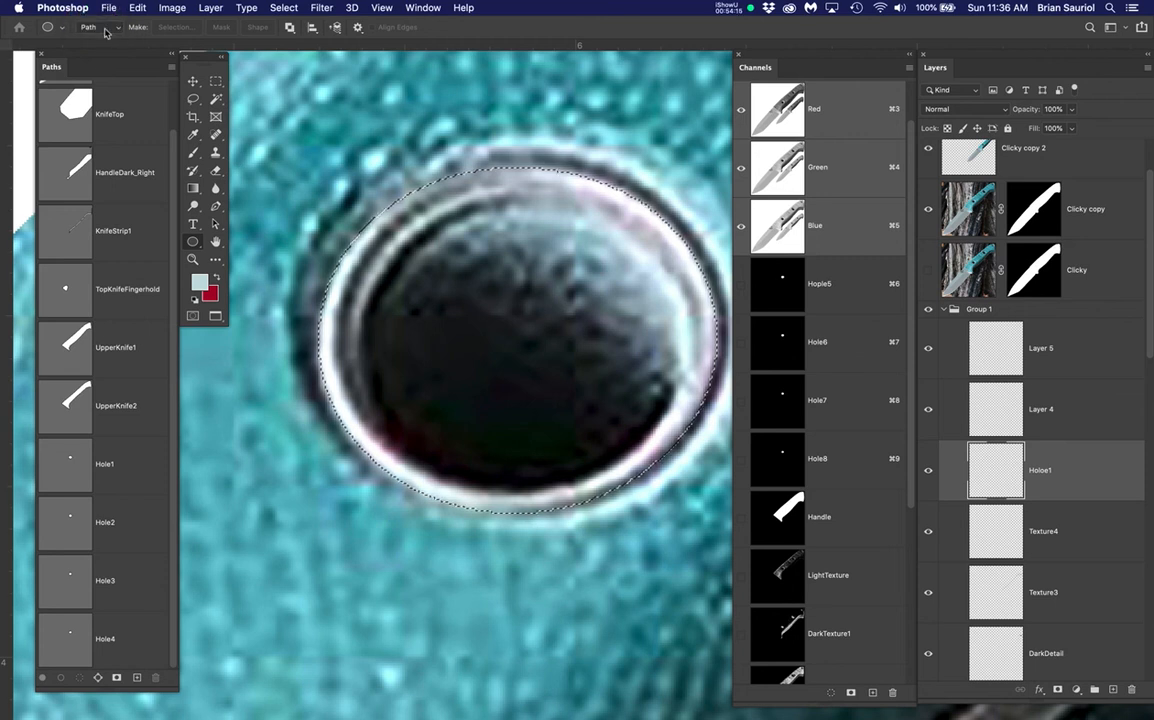
pyautogui.click(193, 241)
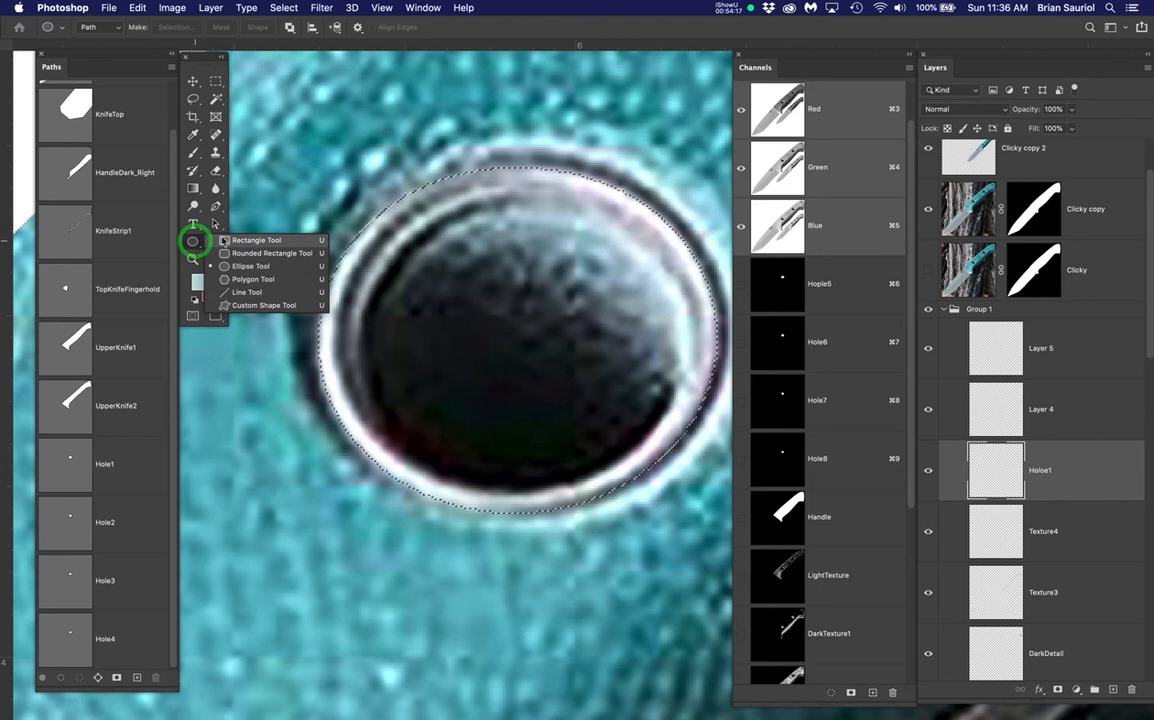
pyautogui.click(191, 242)
pyautogui.click(96, 27)
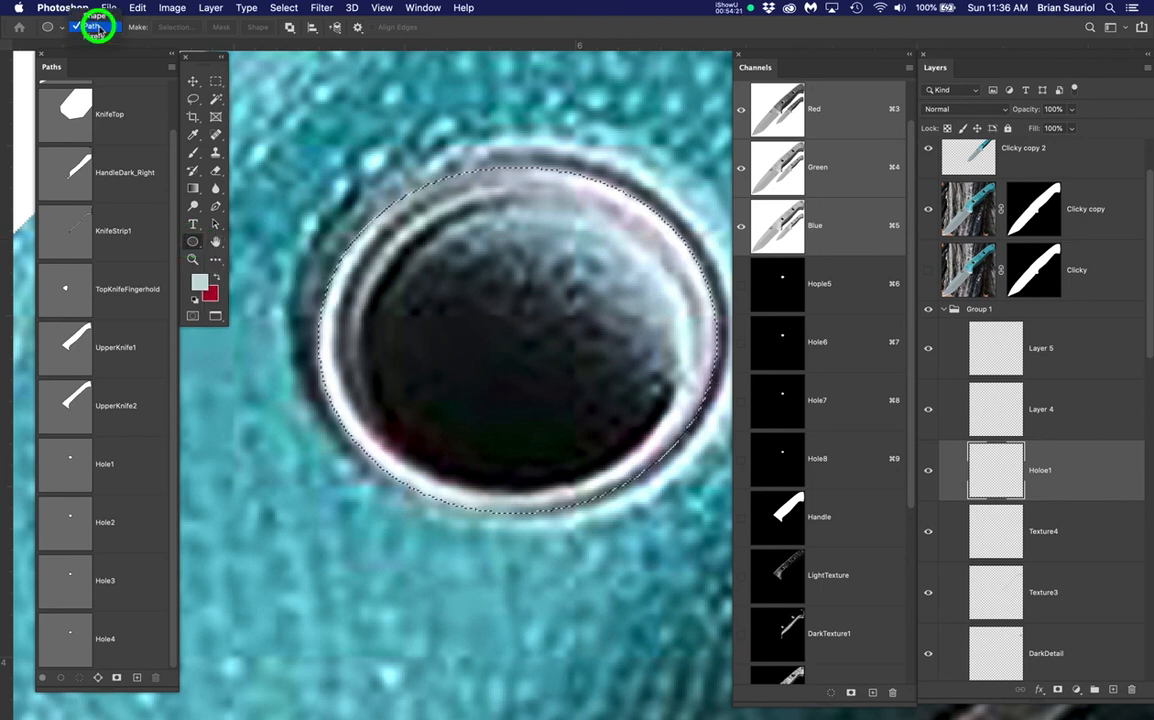
pyautogui.click(96, 28)
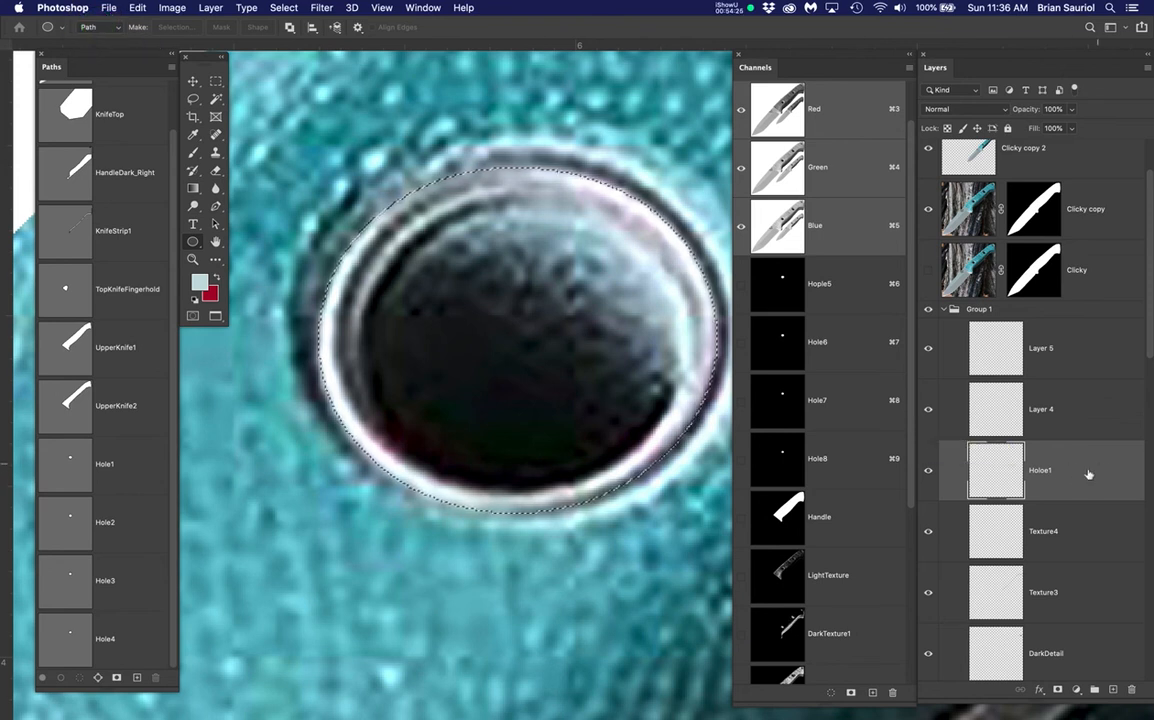
# Rename the Holoe1 layer to Hole1
pyautogui.doubleClick(1036, 472)
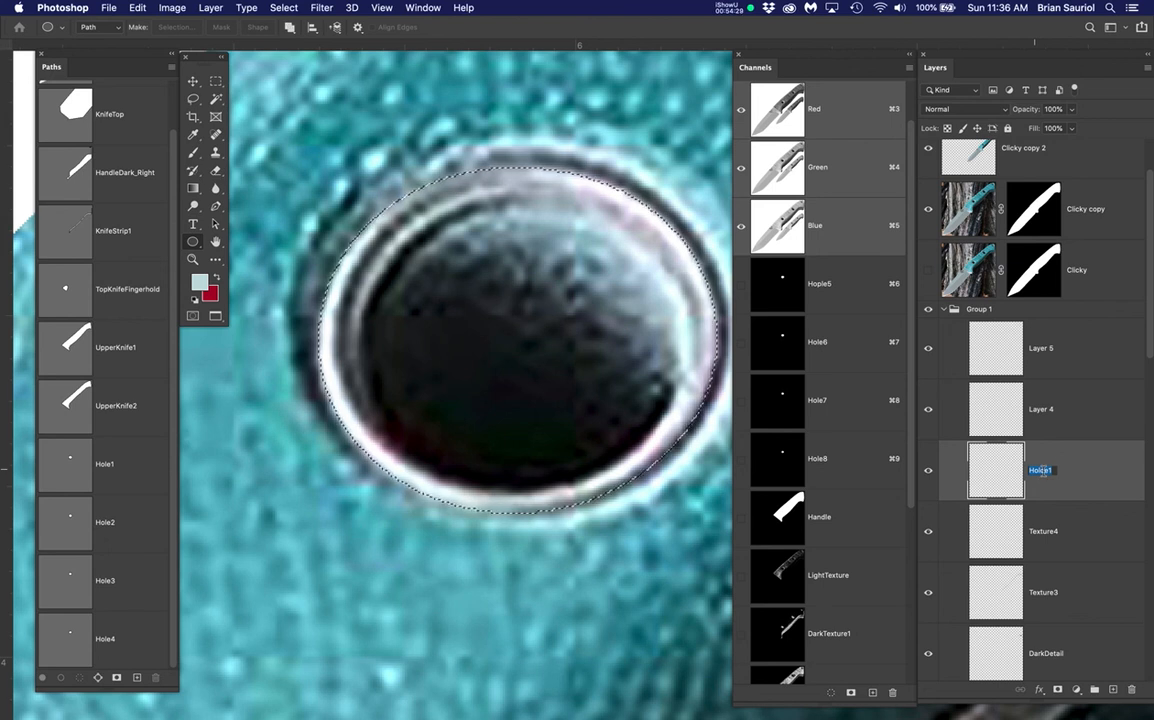
pyautogui.write('Hole1')
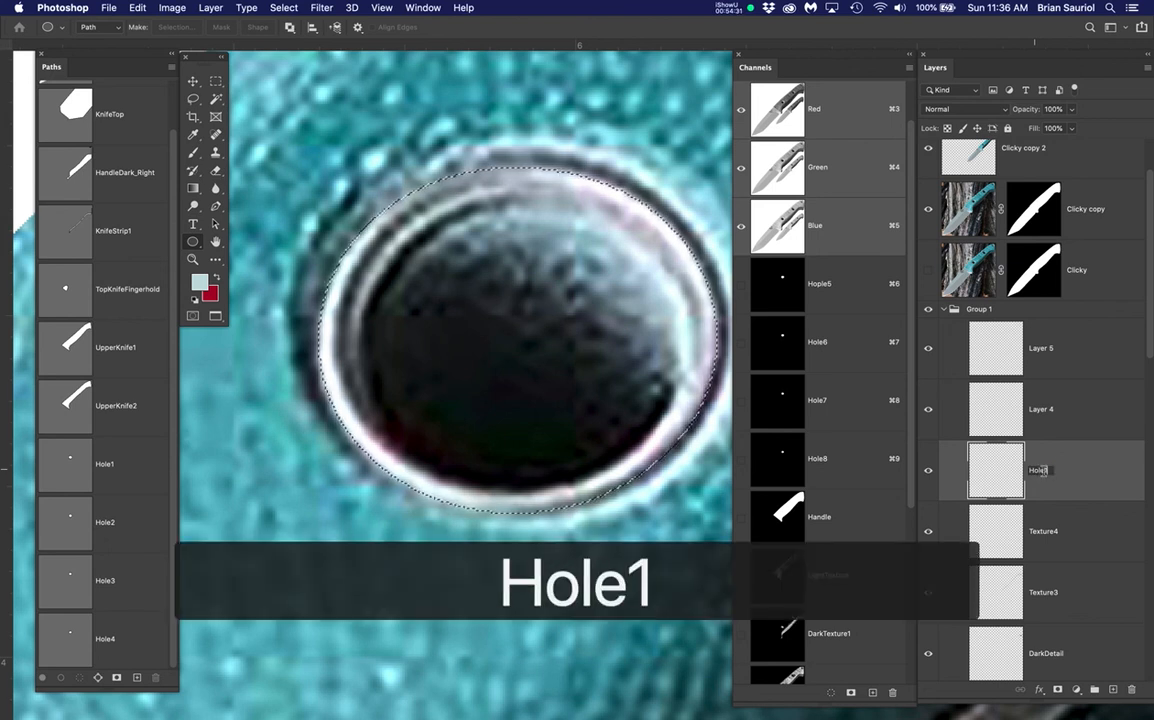
pyautogui.press('Return')
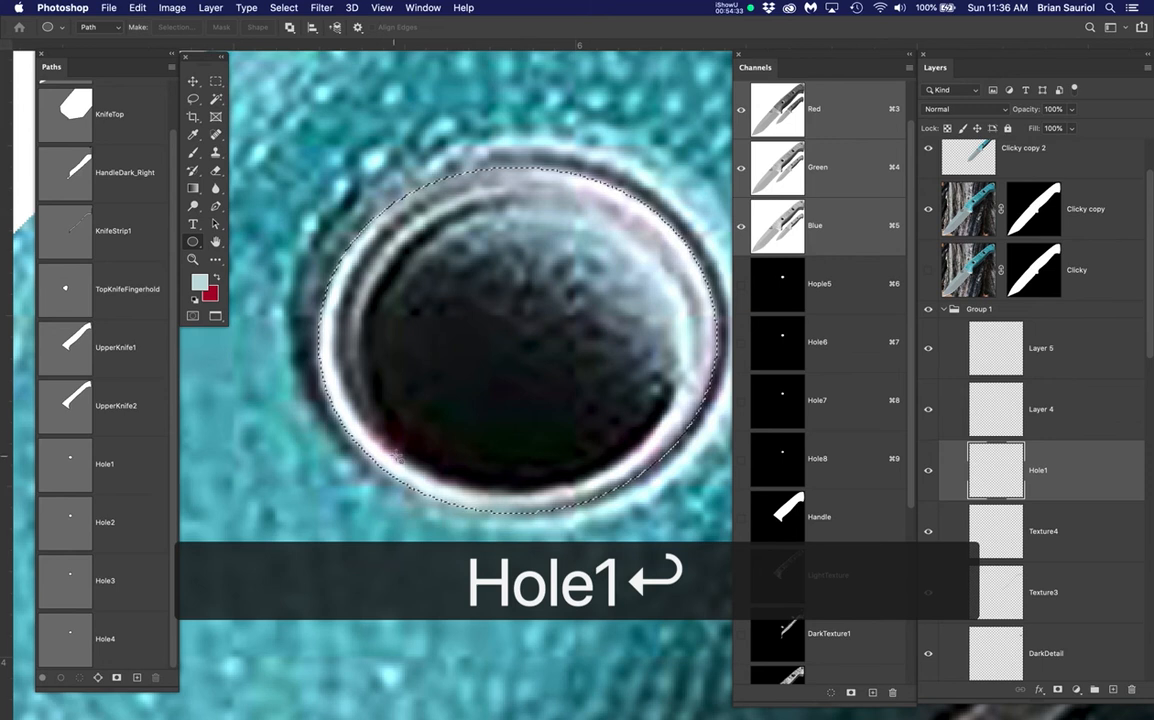
# Load the Hole1 path as a selection and sample dark teal from the handle with the Brush
pyautogui.scroll(-1, 451, 372)
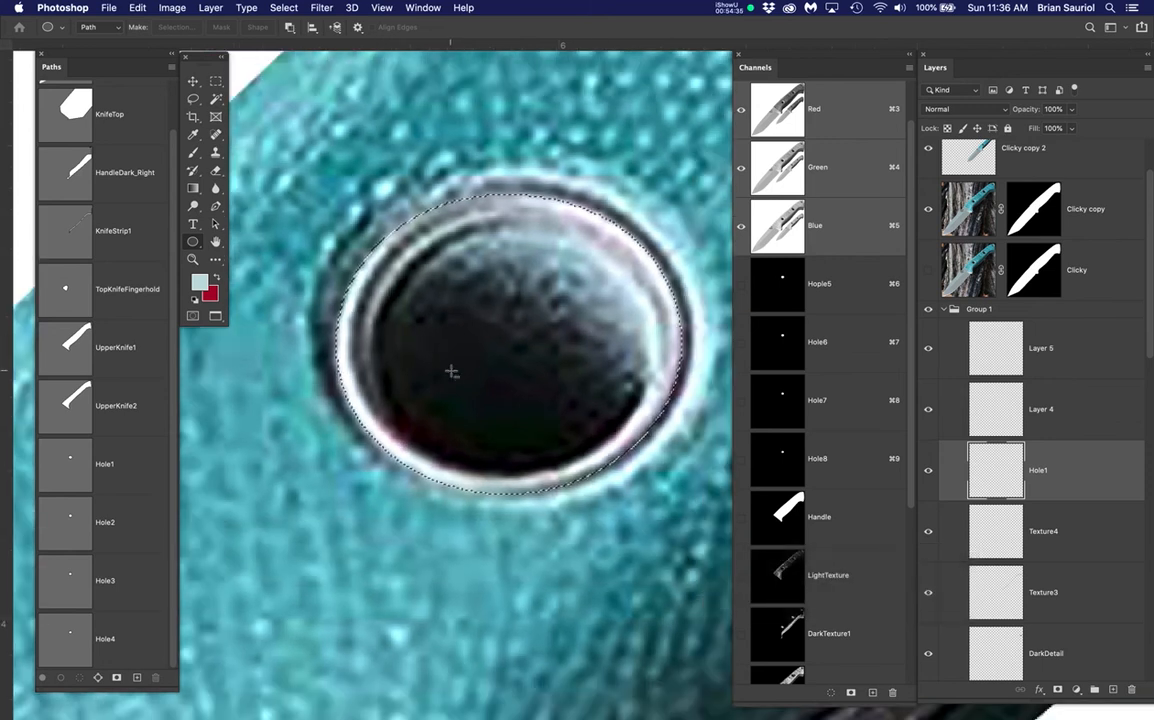
pyautogui.scroll(-2, 451, 372)
pyautogui.scroll(1, 474, 359)
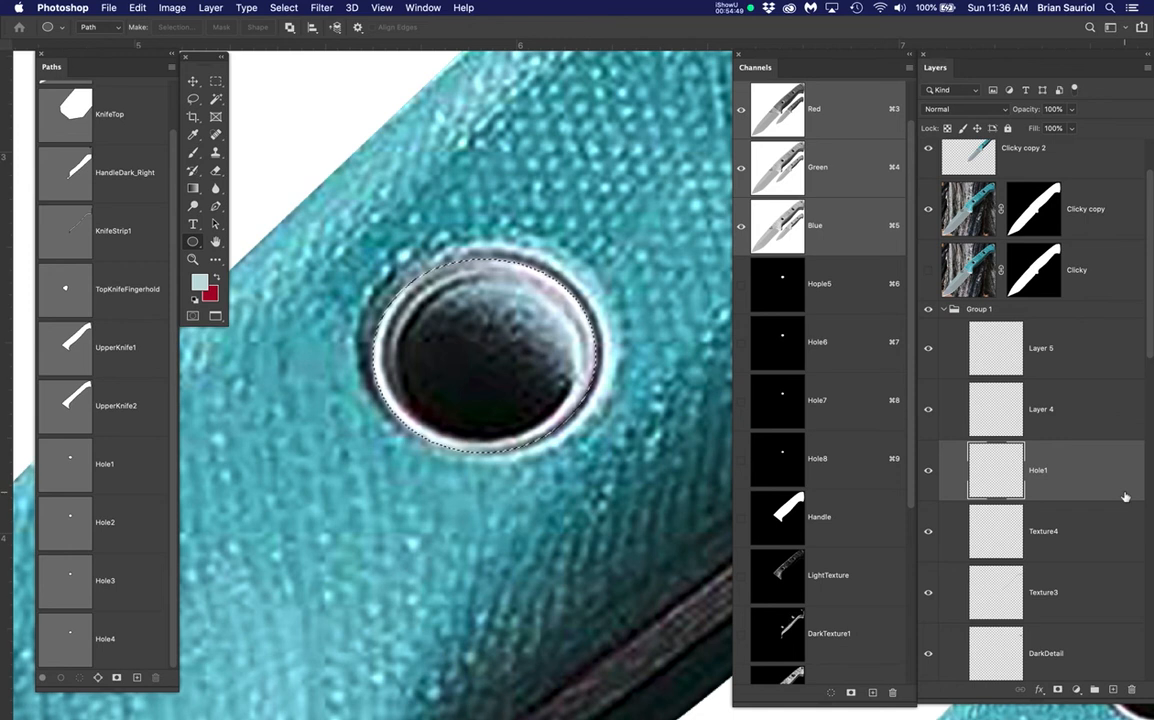
pyautogui.keyDown('super'); pyautogui.click(70, 464); pyautogui.keyUp('super')
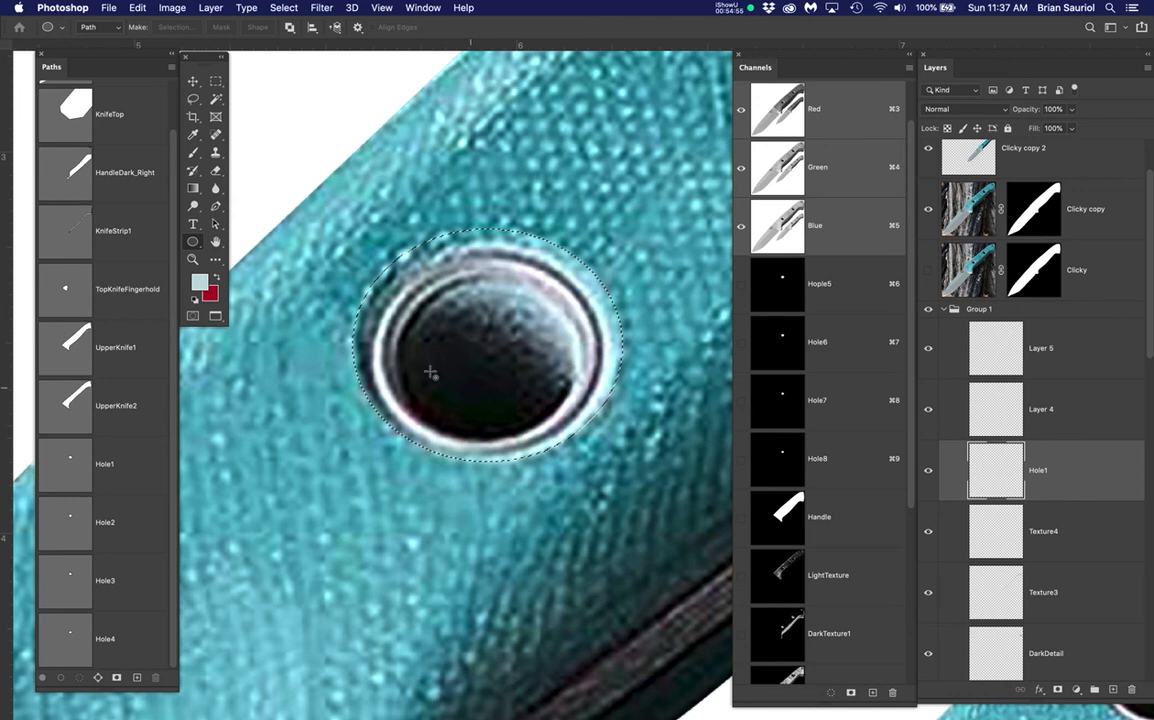
pyautogui.press('b')
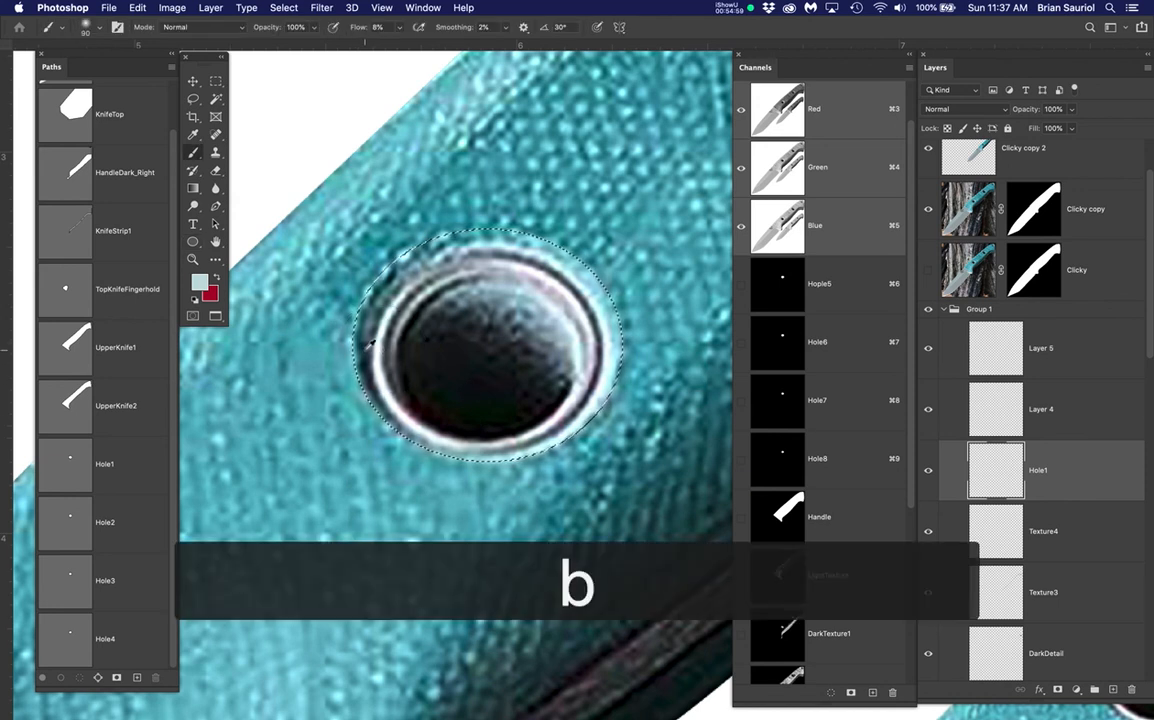
pyautogui.keyDown('alt'); pyautogui.click(365, 346); pyautogui.keyUp('alt')
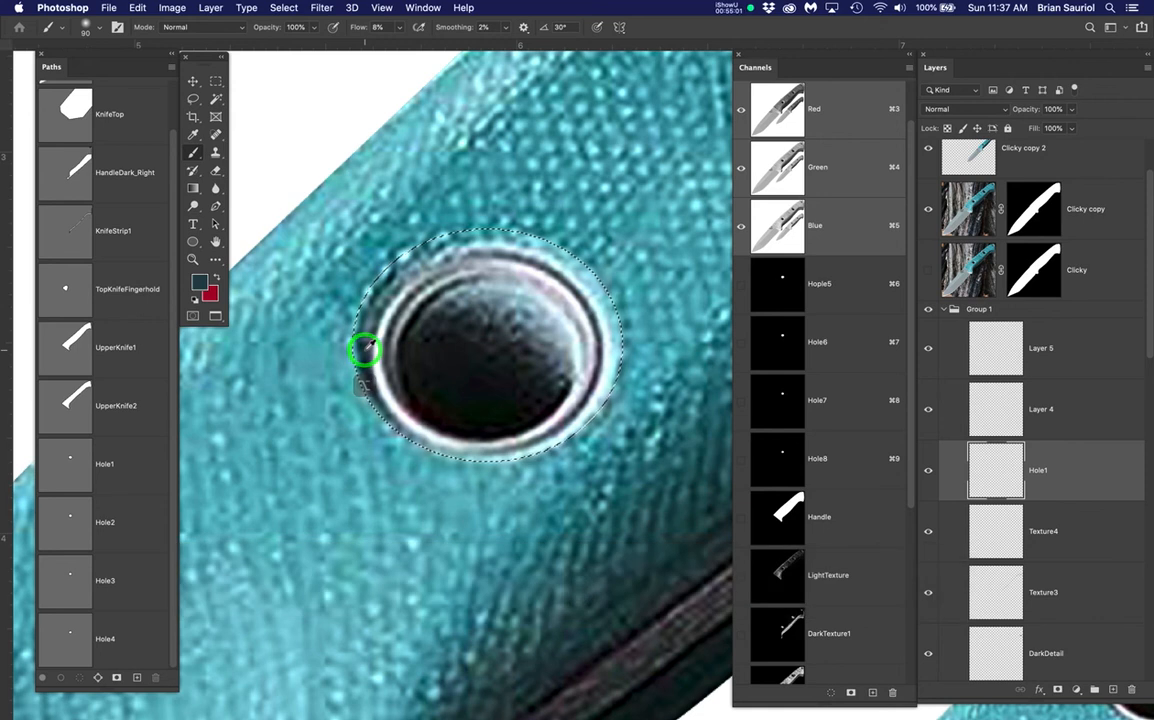
pyautogui.keyDown('alt'); pyautogui.click(365, 347); pyautogui.keyUp('alt')
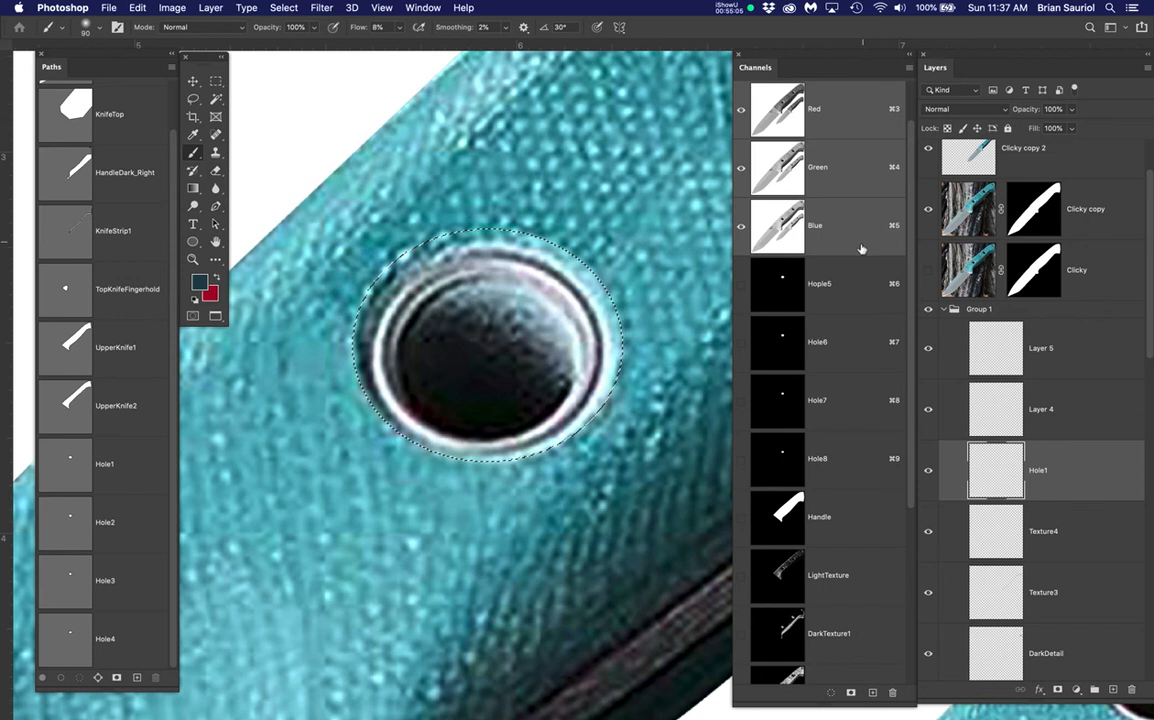
# Hide the Clicky copy layer, bring more of the handles into view, and deselect
pyautogui.click(927, 209)
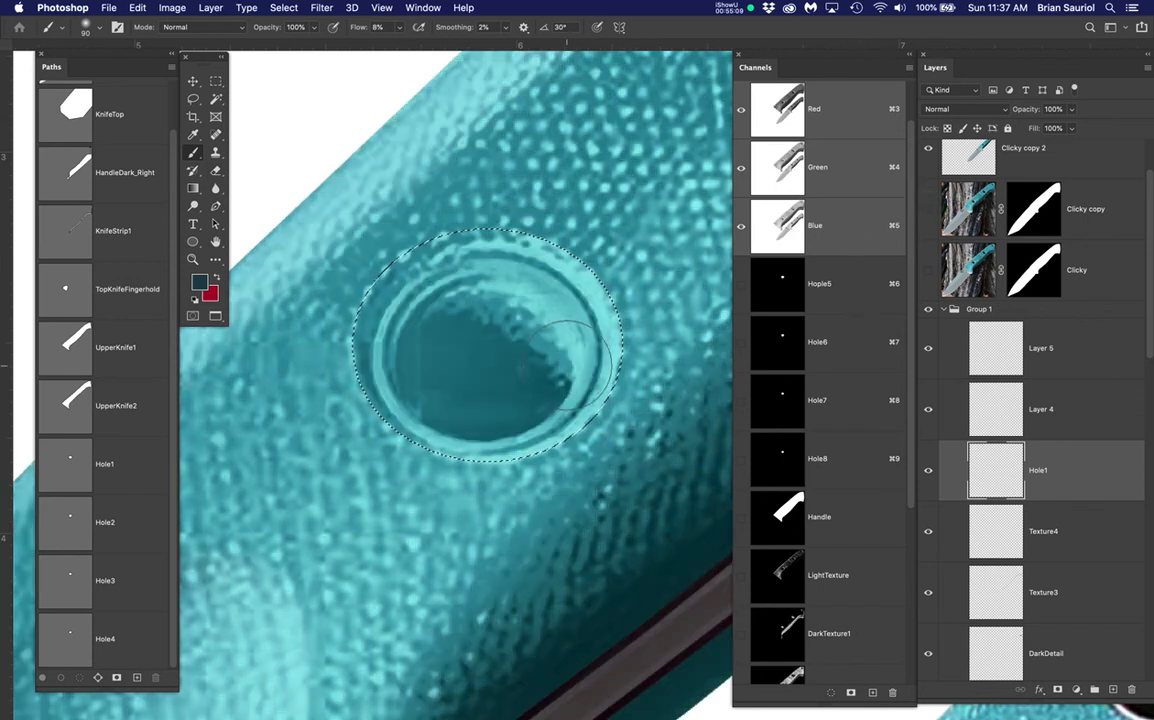
pyautogui.scroll(-5, 567, 366)
pyautogui.moveTo(519, 365); pyautogui.dragTo(484, 340)
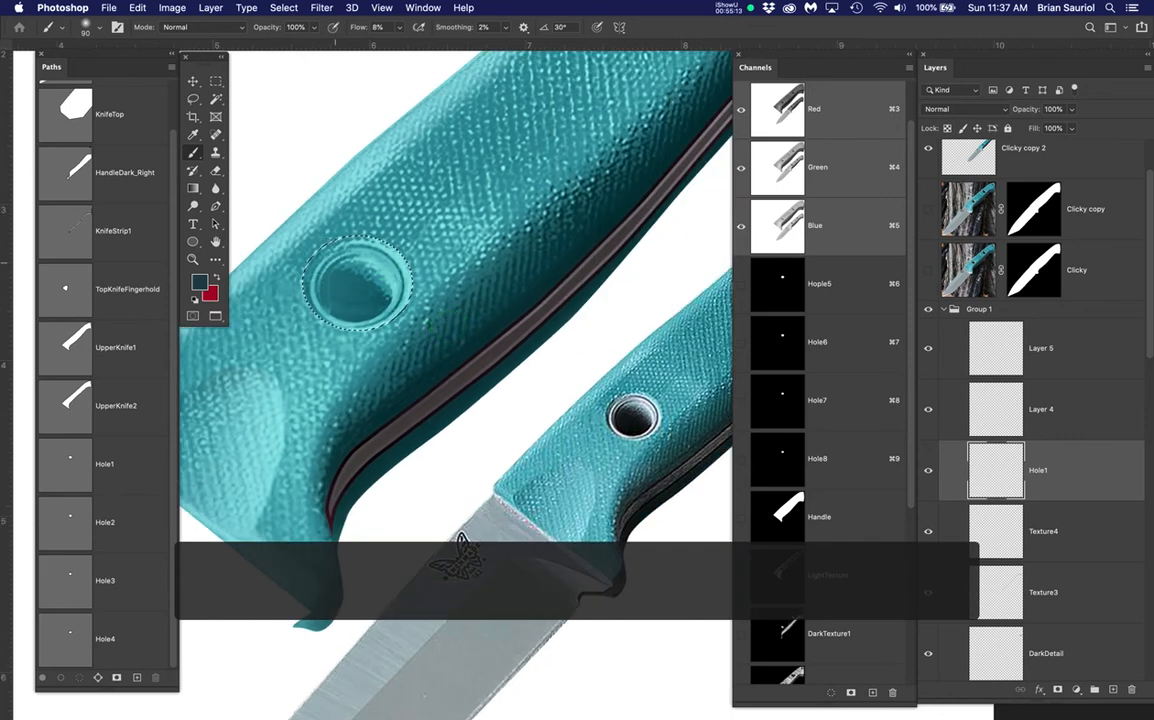
pyautogui.press('super+d')
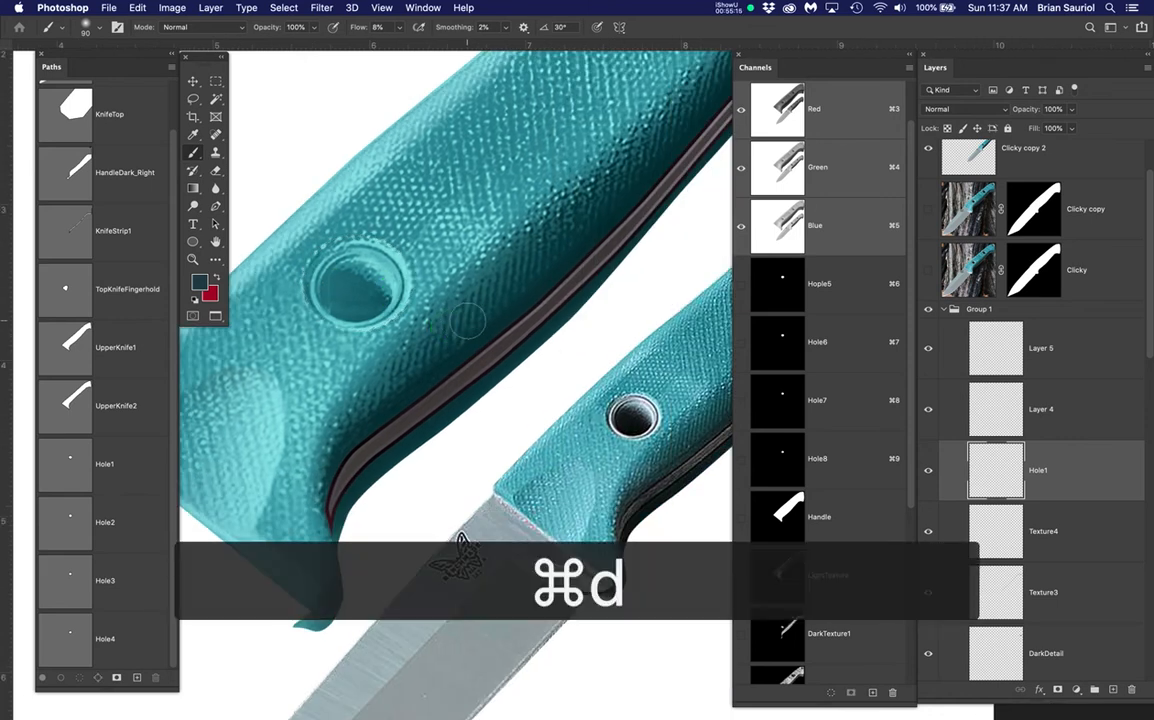
# Move the Clicky copy 2 knife image up and to the left
pyautogui.click(1044, 157)
pyautogui.click(928, 170)
pyautogui.click(928, 170)
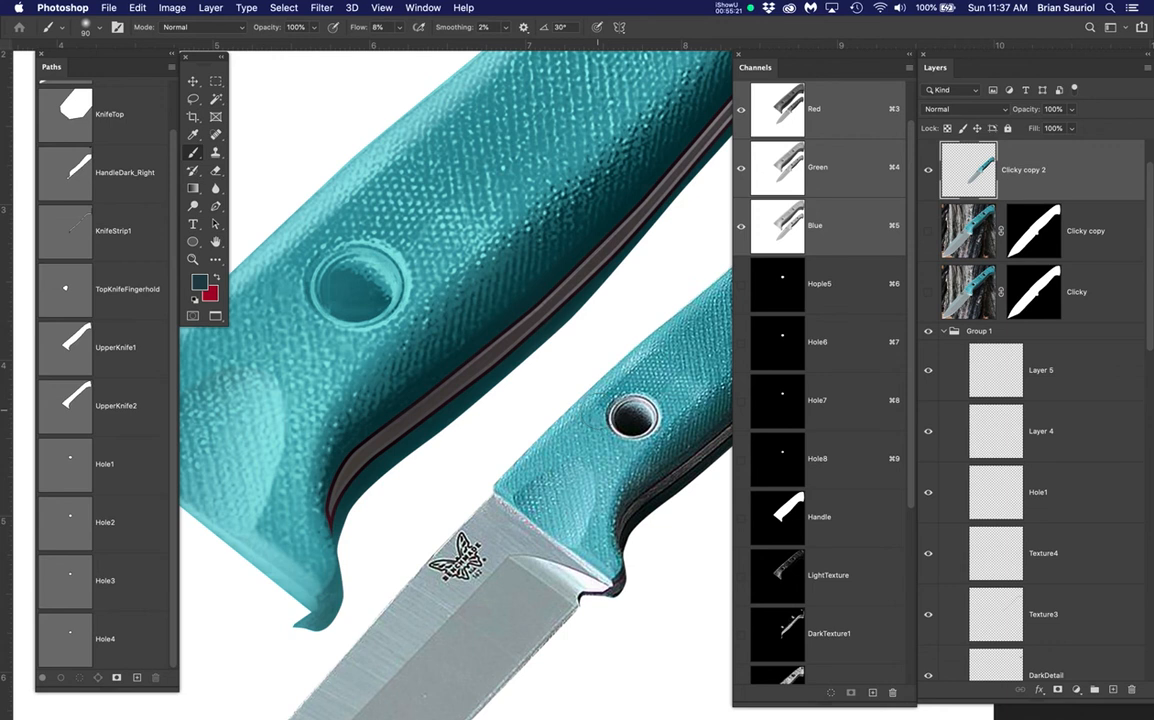
pyautogui.press('v')
pyautogui.click(688, 418)
pyautogui.moveTo(688, 418); pyautogui.dragTo(562, 325)
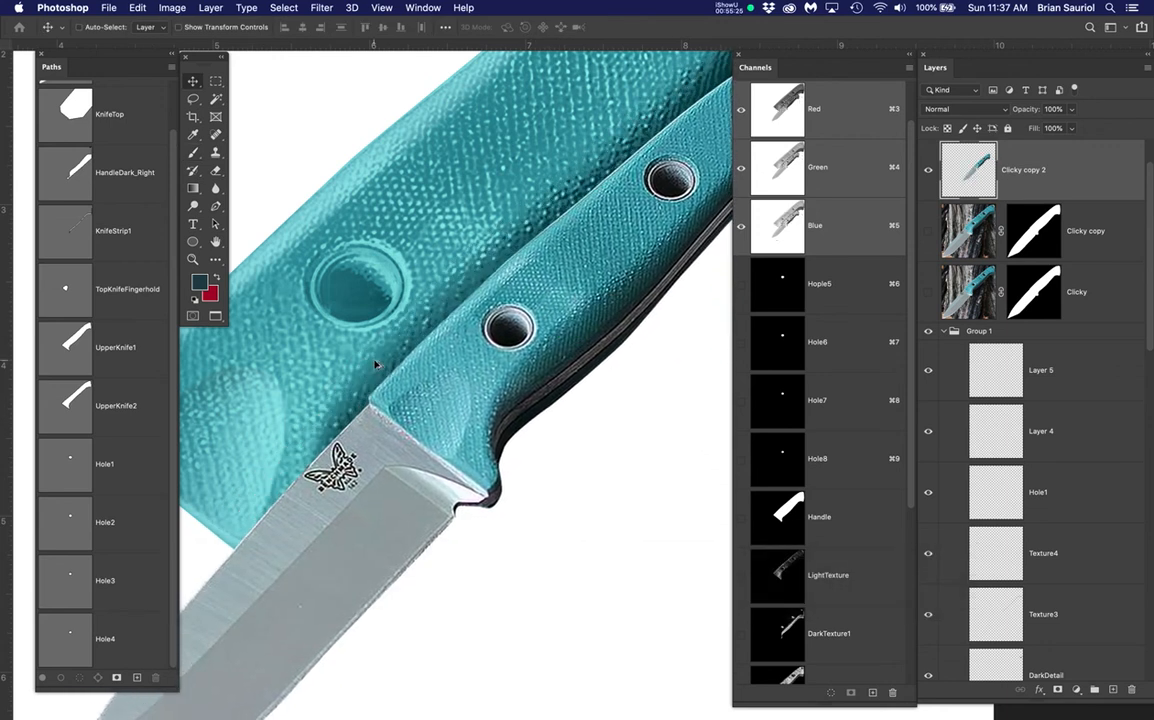
# Pan to the upper handle's hole and select the Hole1 layer
pyautogui.scroll(4, 375, 365)
pyautogui.scroll(2, 375, 365)
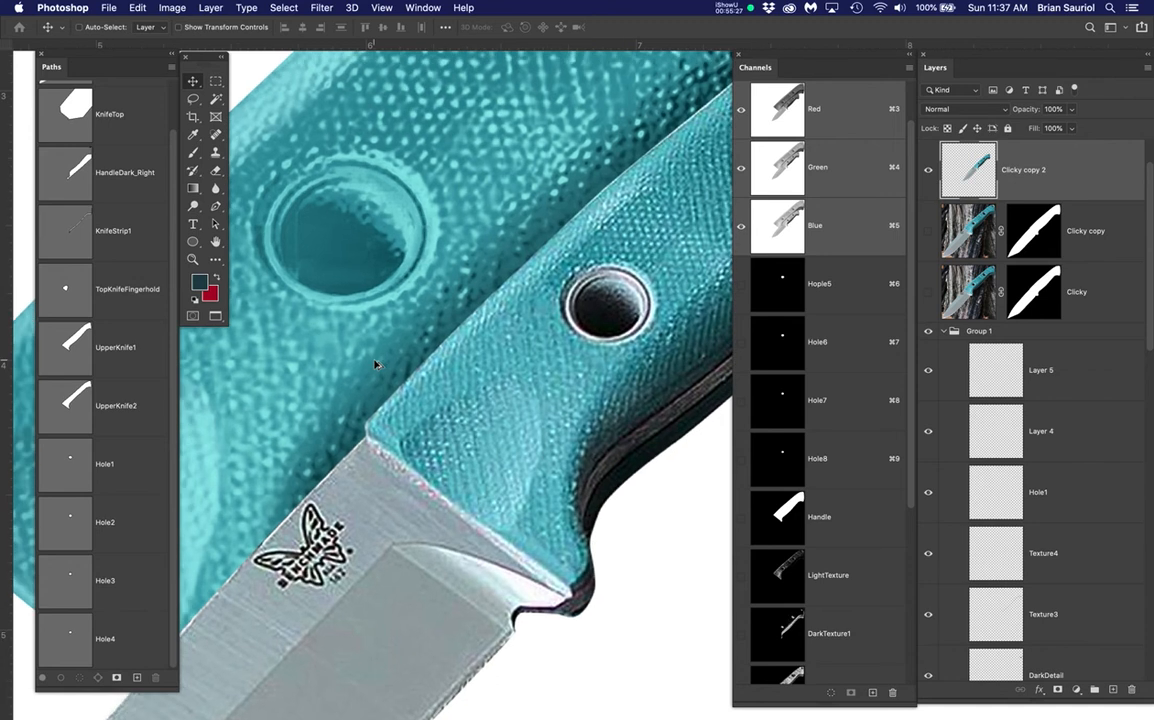
pyautogui.press('space')
pyautogui.moveTo(451, 448); pyautogui.dragTo(471, 510)
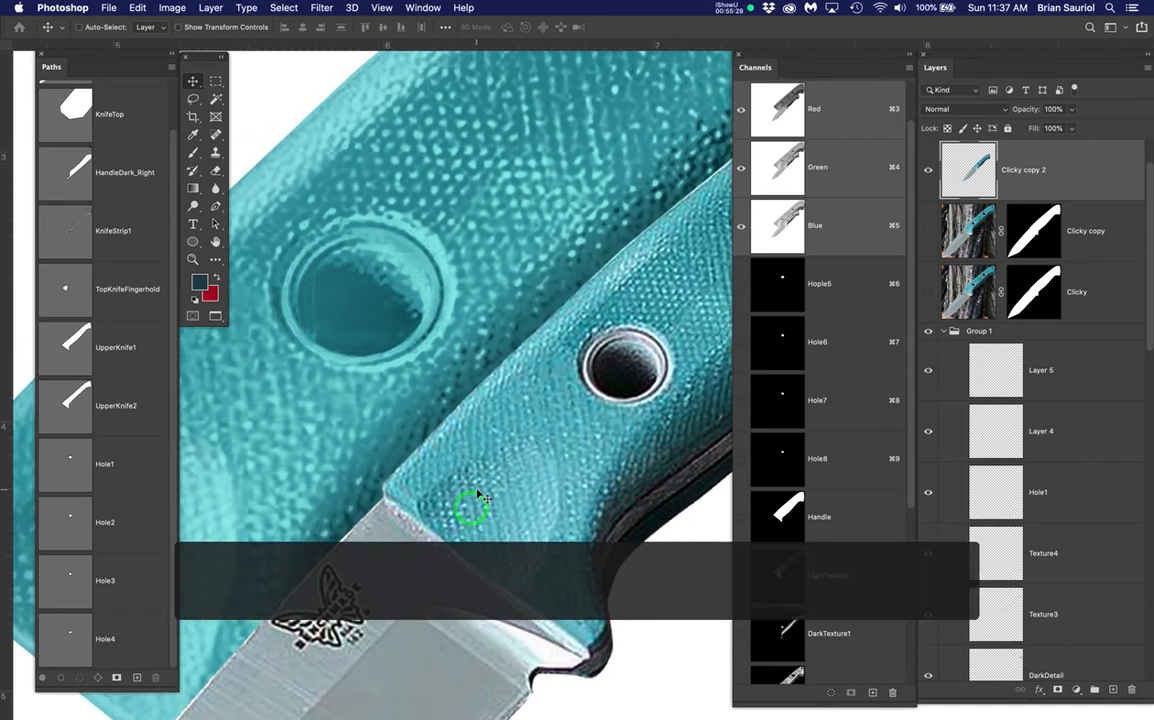
pyautogui.click(1062, 500)
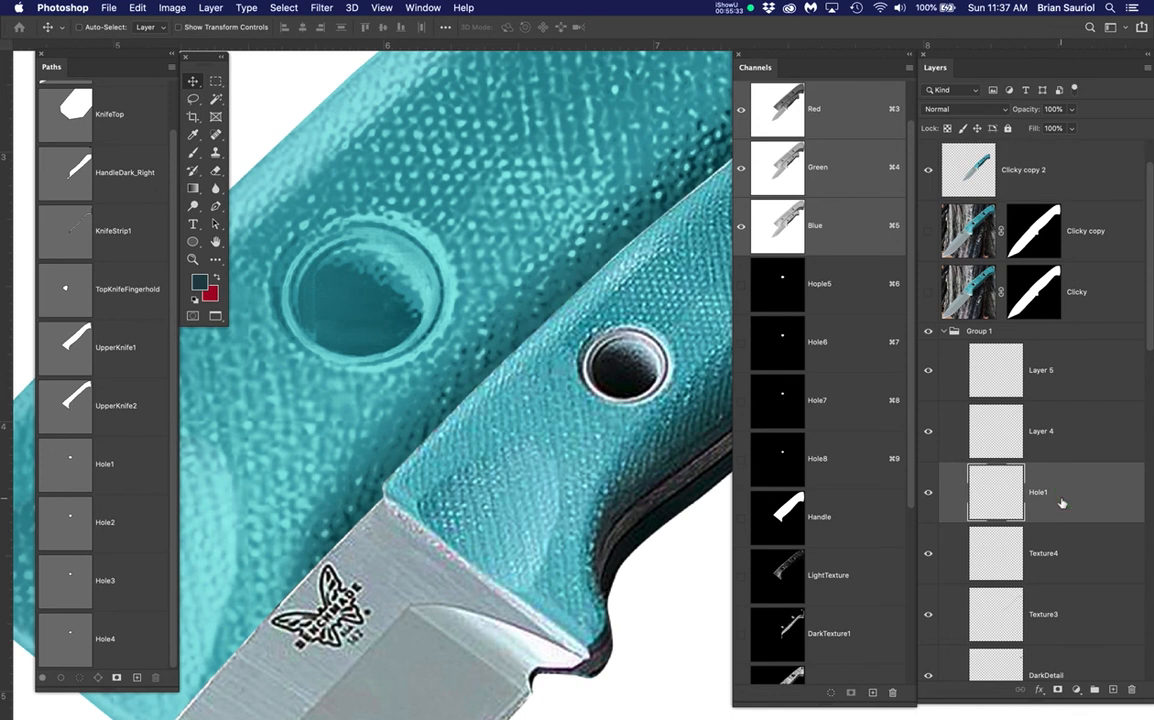
# Load the Hole1 outline as a selection and sample a dark teal with a soft brush
pyautogui.keyDown('super'); pyautogui.click(72, 468); pyautogui.keyUp('super')
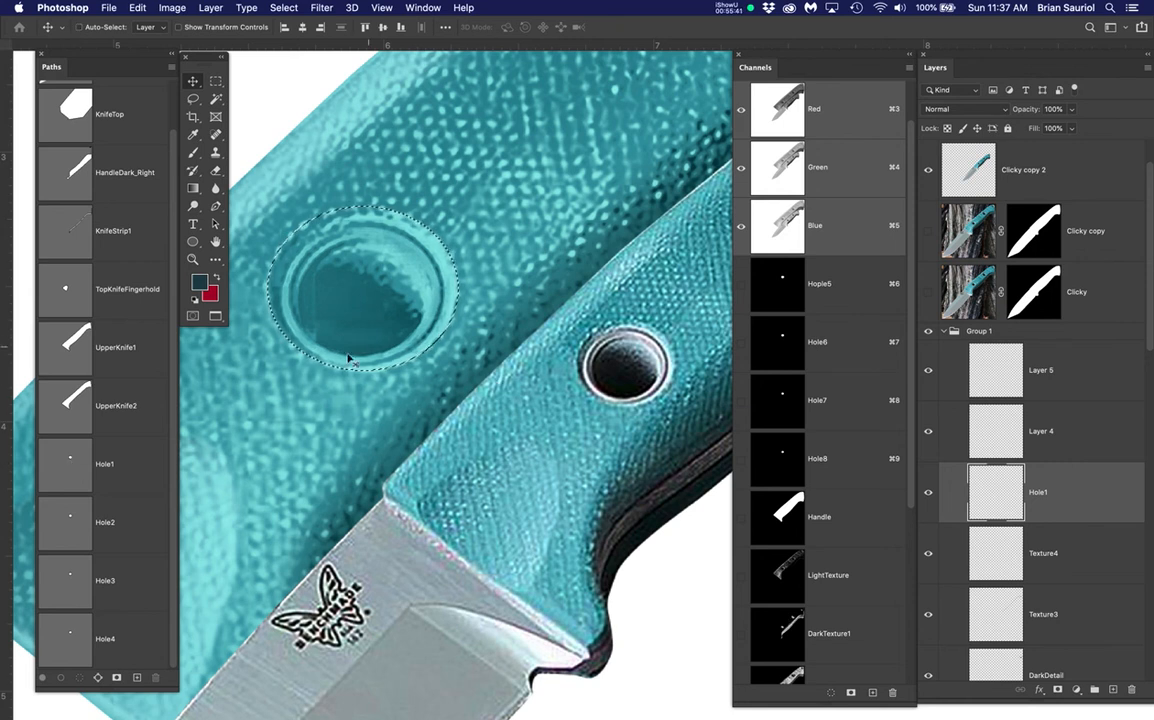
pyautogui.press('b')
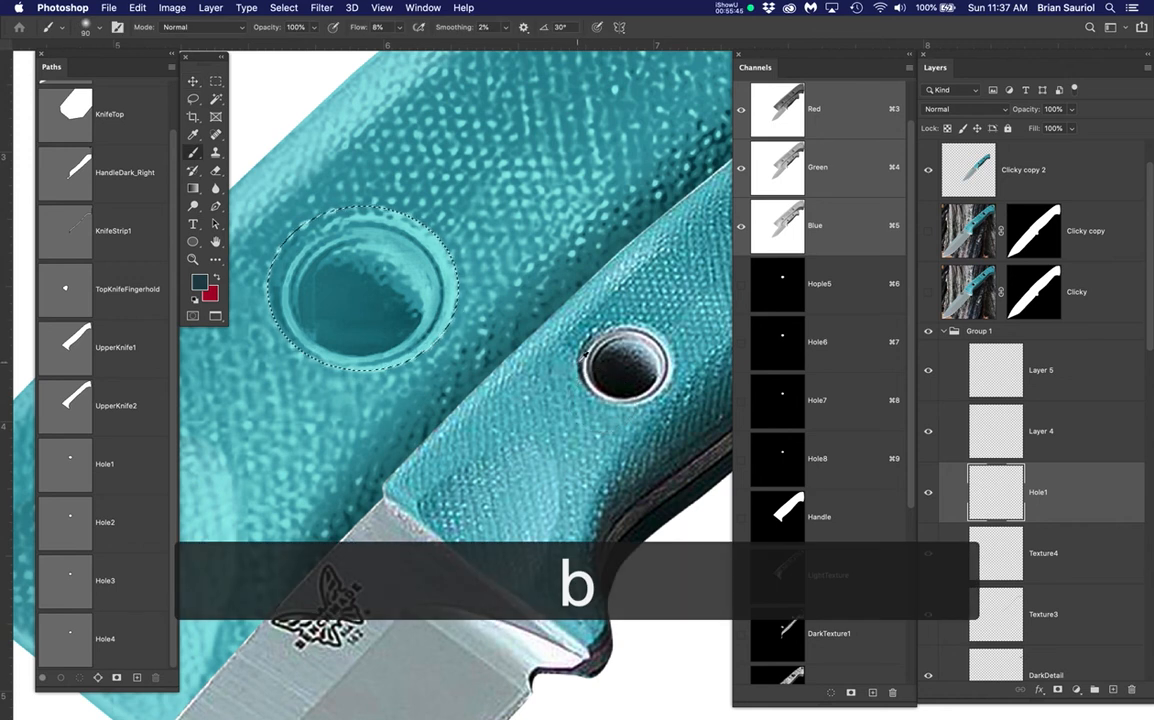
pyautogui.keyDown('alt'); pyautogui.click(578, 365); pyautogui.keyUp('alt')
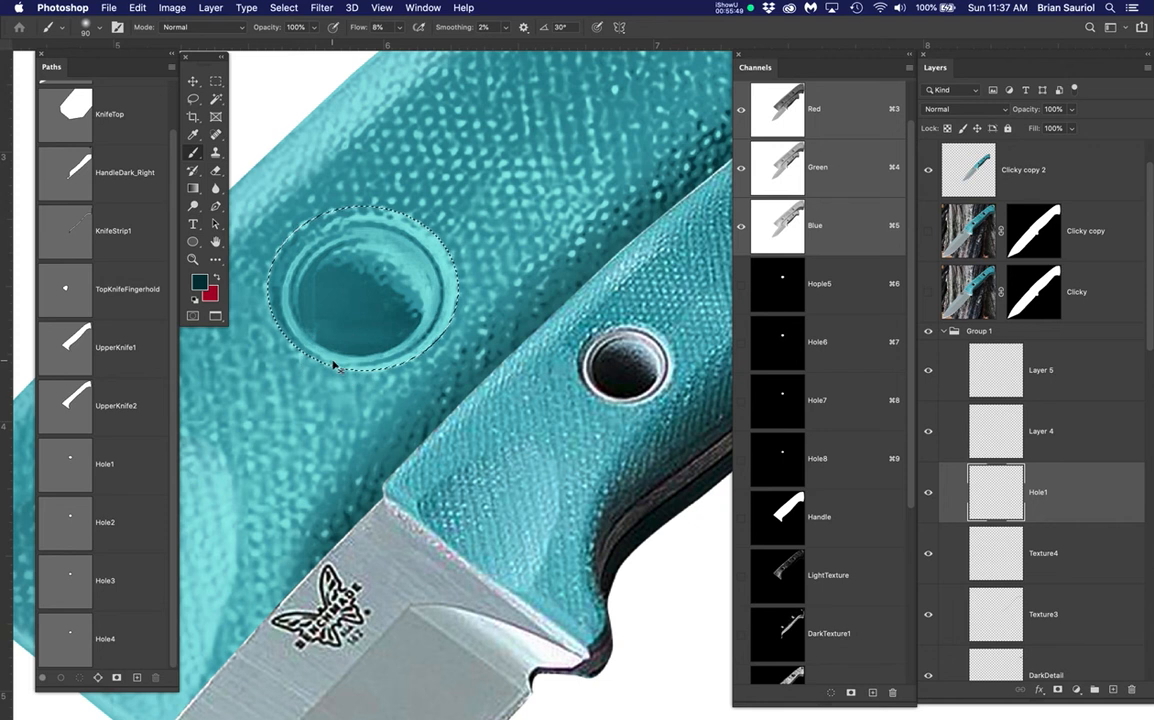
pyautogui.press('super+h')
# Paint deeper teal shading around the large hole's rim, compare it, then deselect
pyautogui.moveTo(335, 367)
pyautogui.mouseDown()
pyautogui.moveTo(378, 377)
pyautogui.moveTo(426, 340)
pyautogui.mouseUp()
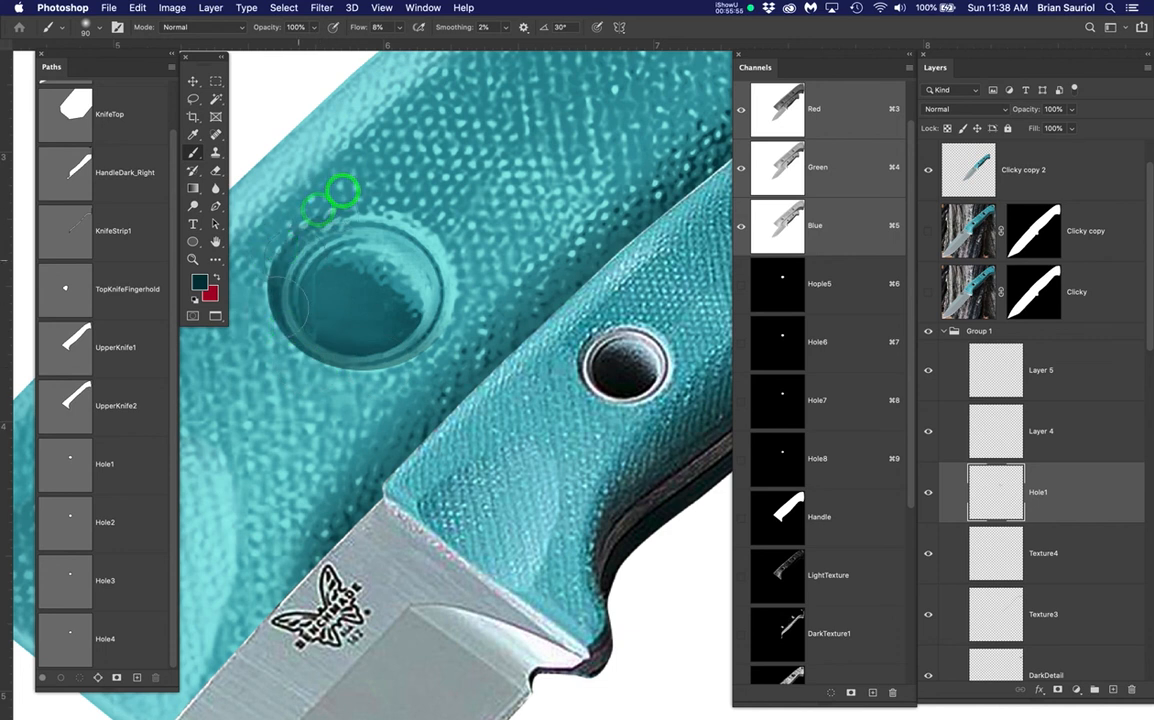
pyautogui.moveTo(330, 378)
pyautogui.mouseDown()
pyautogui.moveTo(412, 388)
pyautogui.moveTo(429, 343)
pyautogui.moveTo(408, 363)
pyautogui.moveTo(451, 334)
pyautogui.mouseUp()
pyautogui.moveTo(340, 350); pyautogui.dragTo(365, 347)
pyautogui.moveTo(269, 339); pyautogui.dragTo(275, 337)
pyautogui.moveTo(280, 358)
pyautogui.mouseDown()
pyautogui.moveTo(345, 382)
pyautogui.moveTo(305, 327)
pyautogui.moveTo(278, 333)
pyautogui.moveTo(364, 378)
pyautogui.moveTo(450, 381)
pyautogui.moveTo(455, 333)
pyautogui.mouseUp()
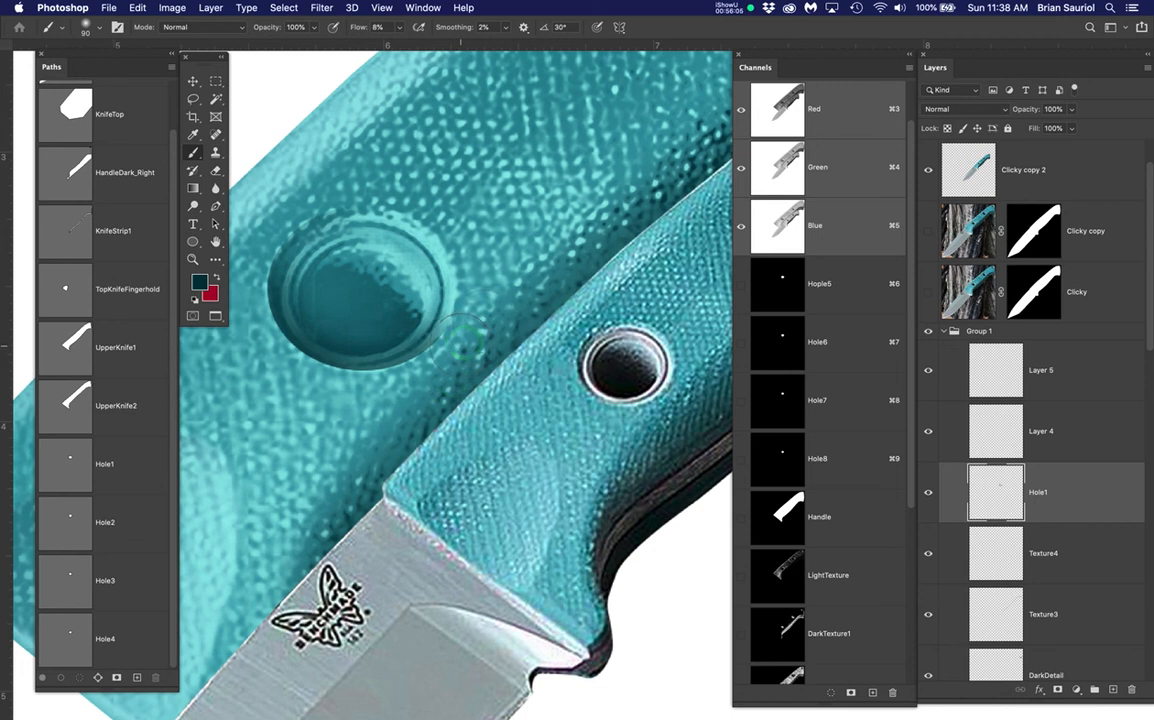
pyautogui.moveTo(477, 270); pyautogui.dragTo(462, 271)
pyautogui.moveTo(270, 238)
pyautogui.mouseDown()
pyautogui.moveTo(275, 325)
pyautogui.moveTo(290, 350)
pyautogui.moveTo(348, 355)
pyautogui.mouseUp()
pyautogui.click(921, 492)
pyautogui.click(921, 492)
pyautogui.press('super+d')
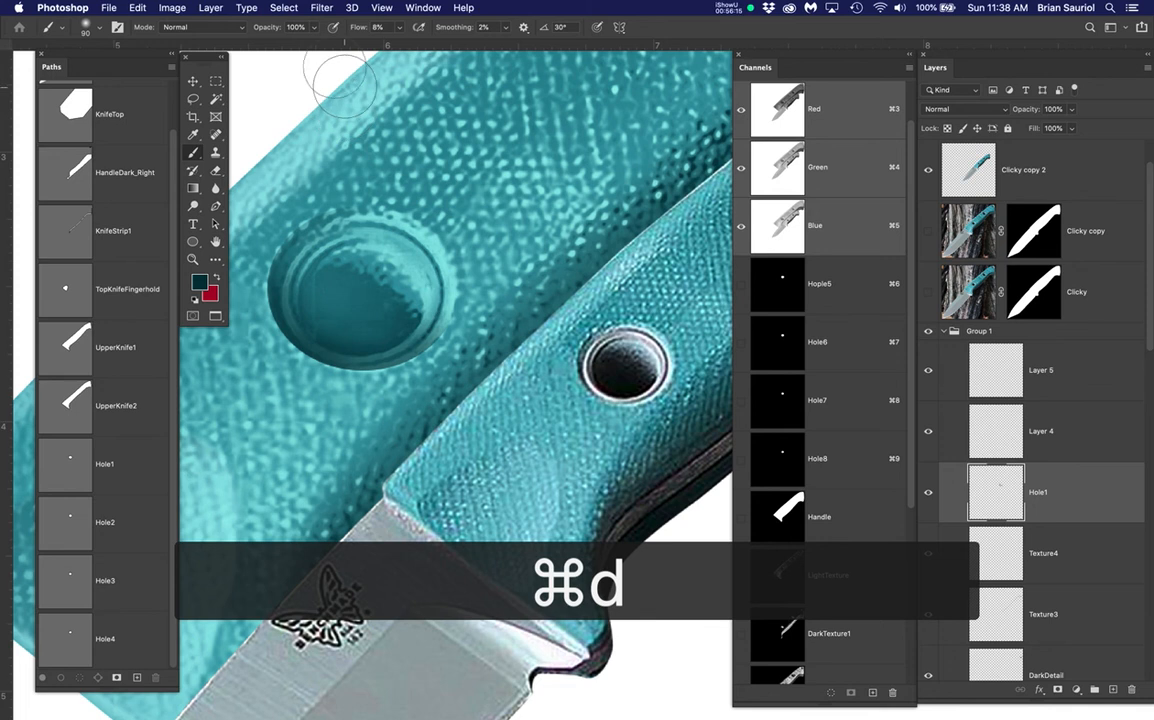
# Apply a Gaussian Blur with a 3-pixel radius to the Hole1 layer
pyautogui.click(322, 7)
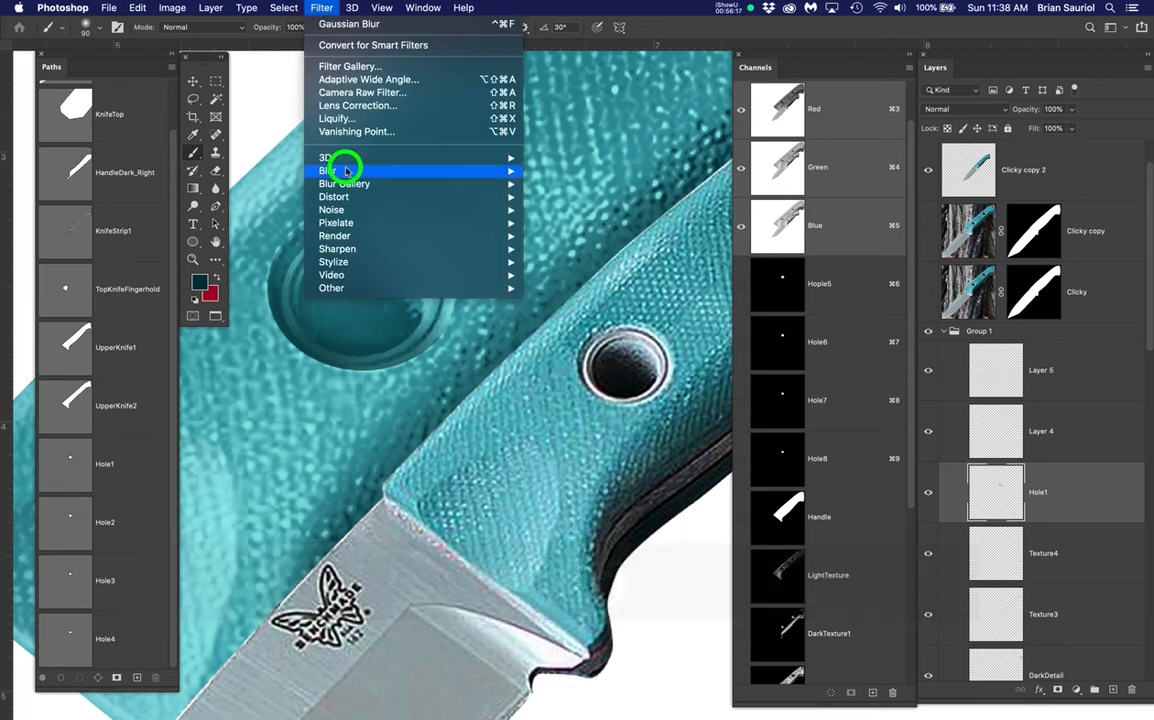
pyautogui.moveTo(392, 170)
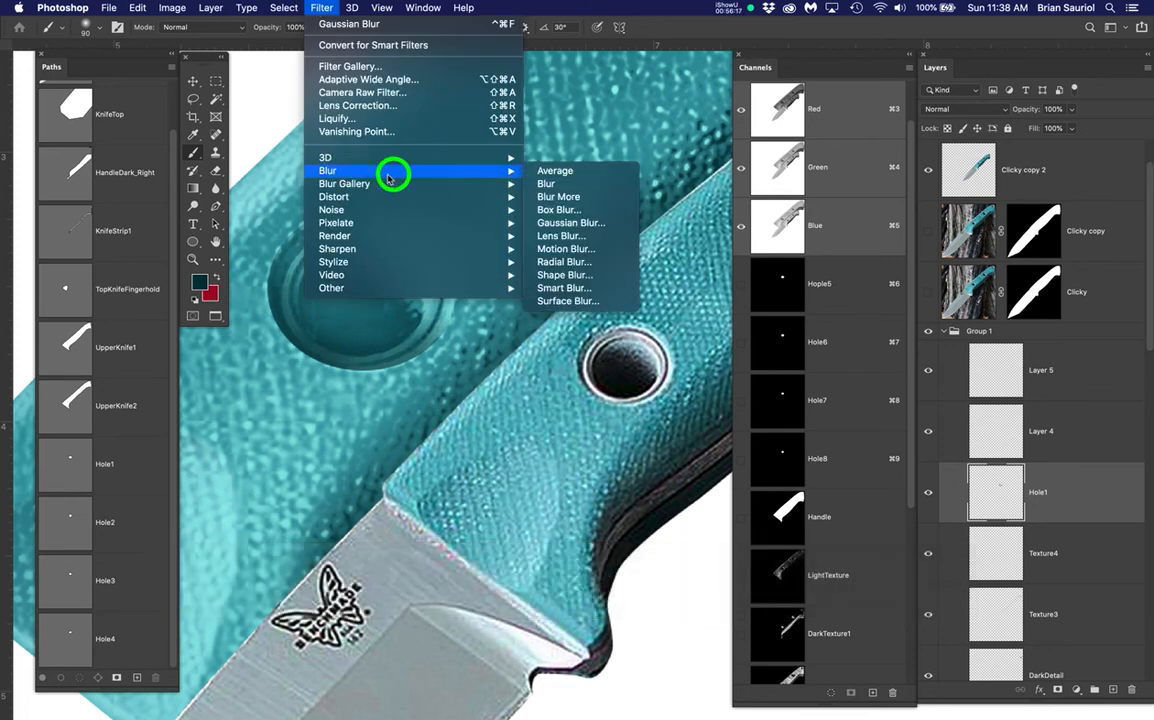
pyautogui.click(556, 222)
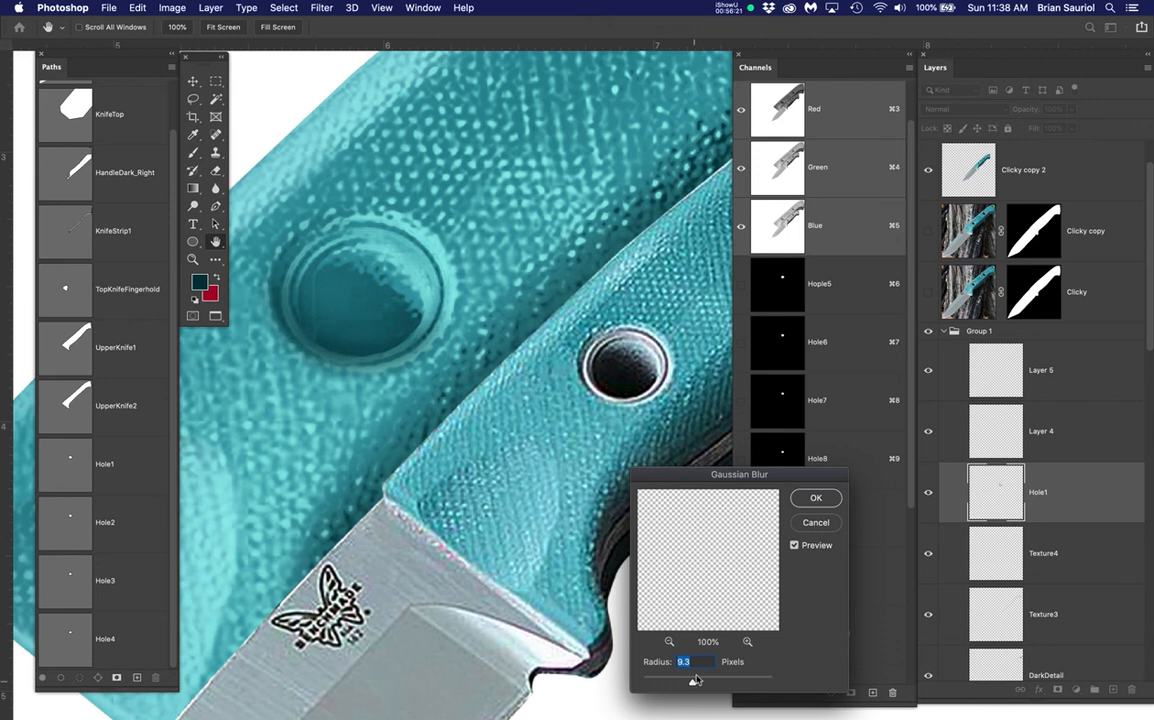
pyautogui.write('3')
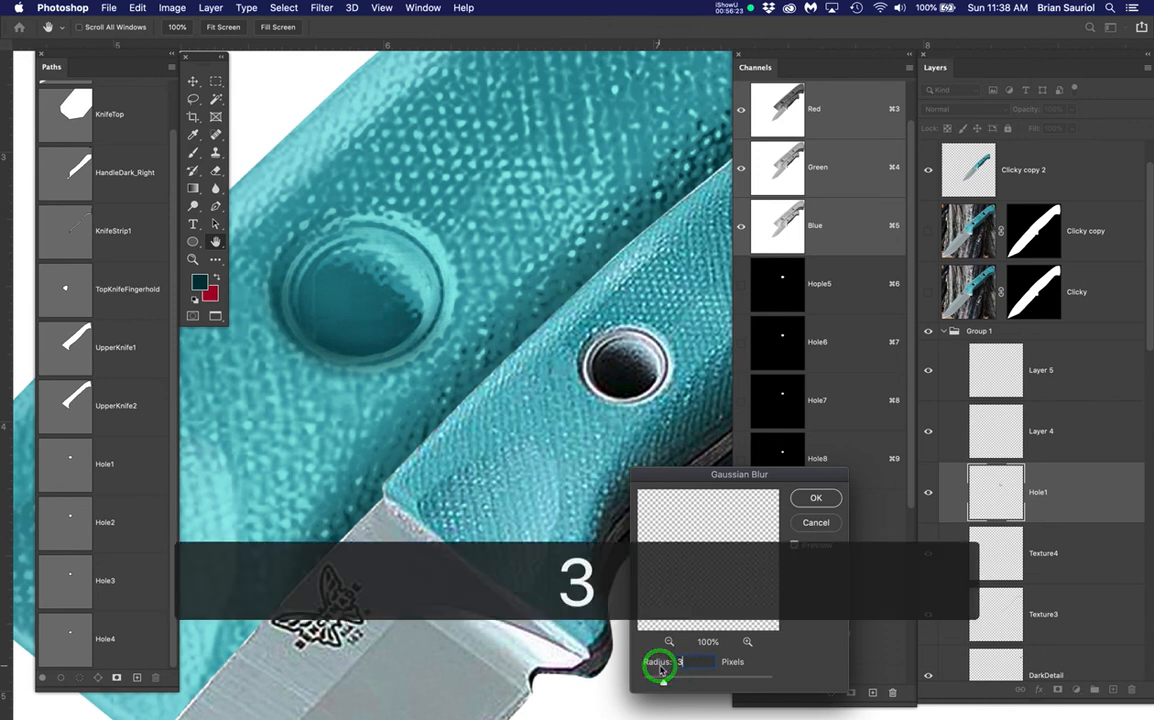
pyautogui.click(817, 500)
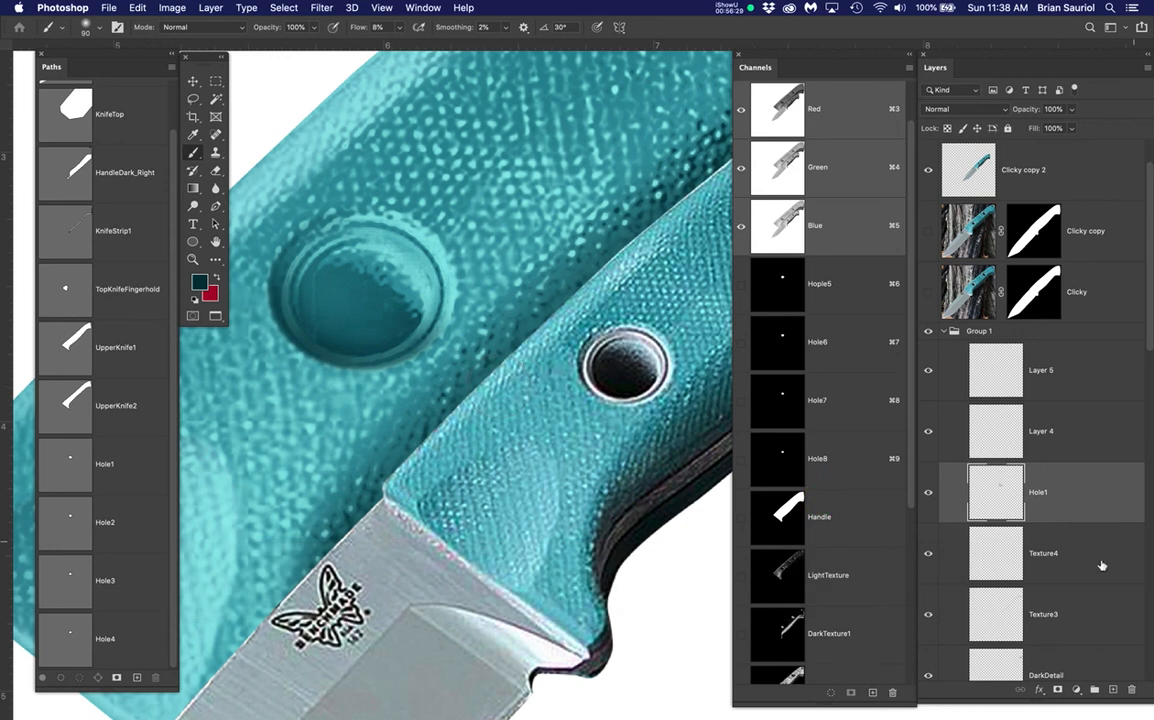
# Rename Layer 4 to Hole2_White
pyautogui.doubleClick(1040, 431)
pyautogui.write('Hole2')
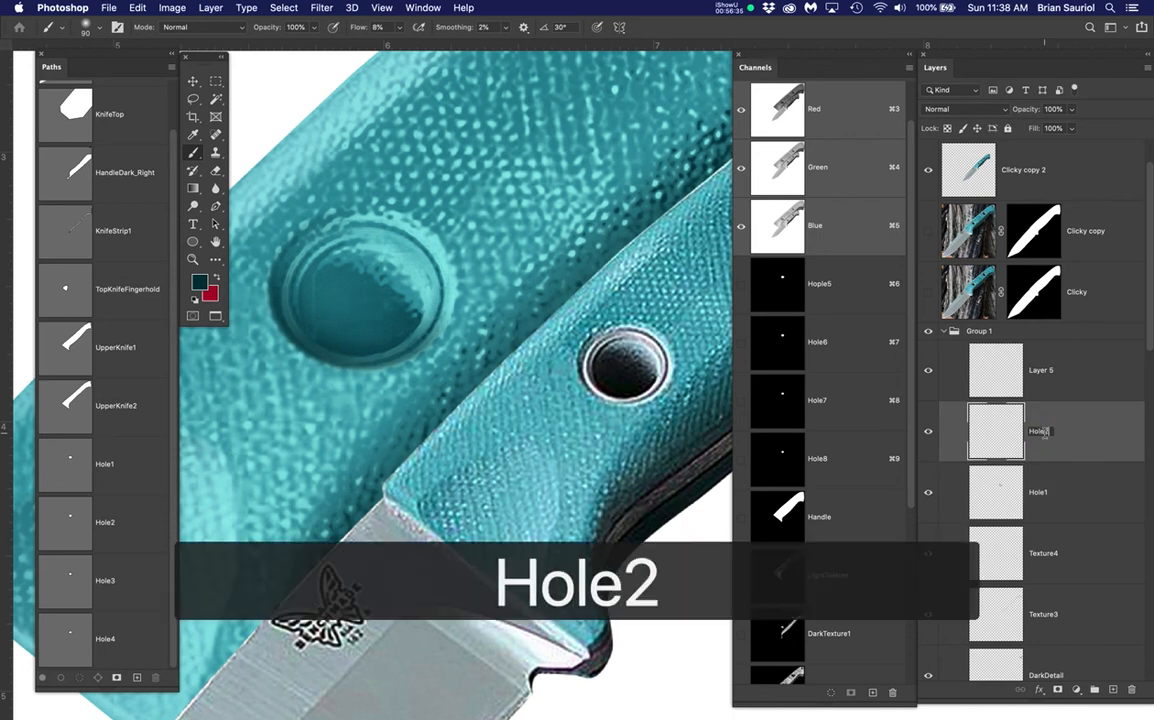
pyautogui.write('_White')
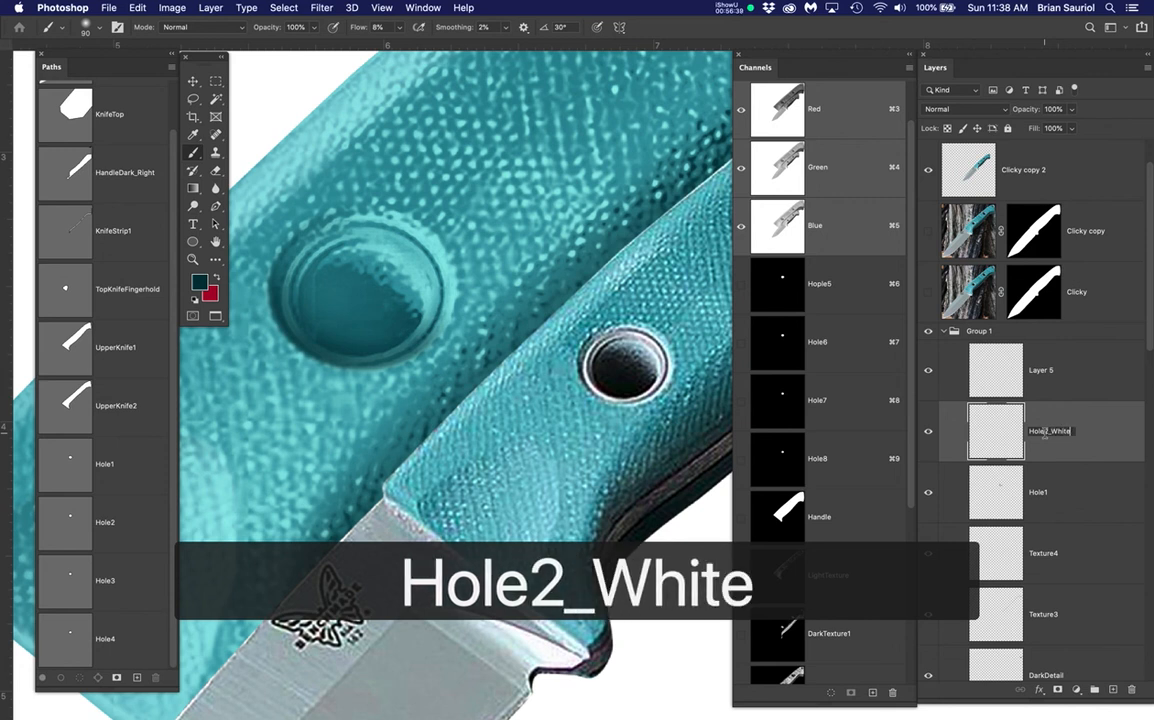
pyautogui.press('Return')
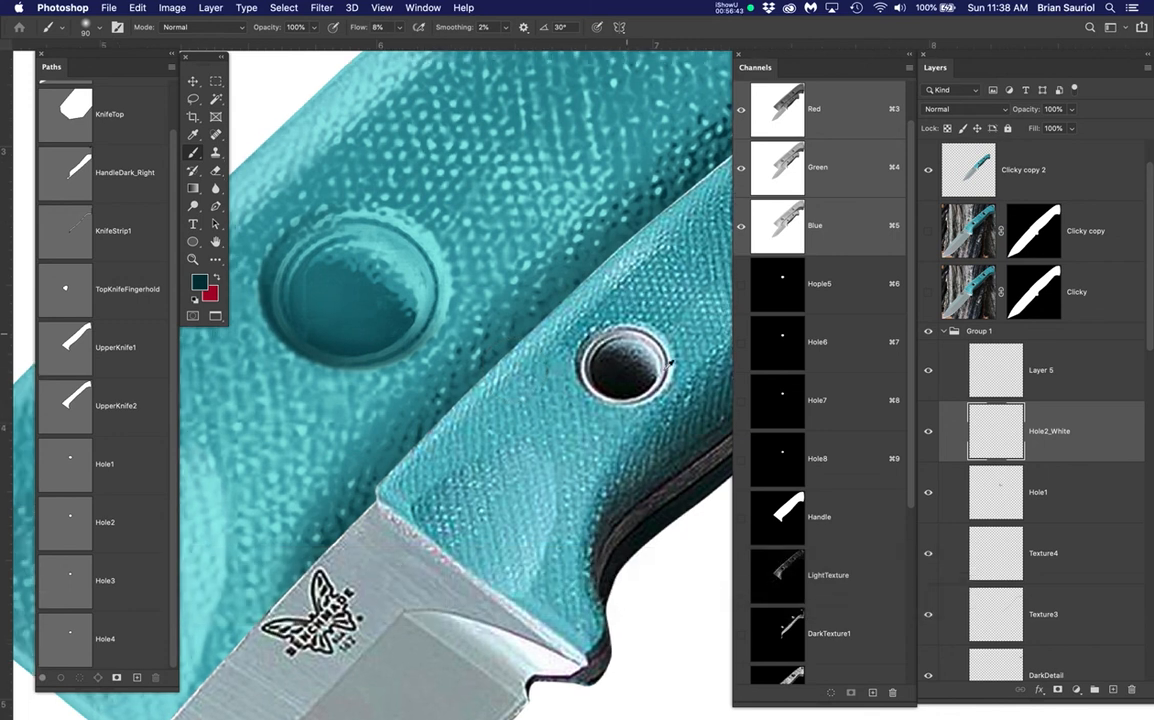
# Sample white from the small hole's rim and load the Hole2 path as a selection
pyautogui.scroll(2, 585, 370)
pyautogui.keyDown('alt'); pyautogui.click(580, 385); pyautogui.keyUp('alt')
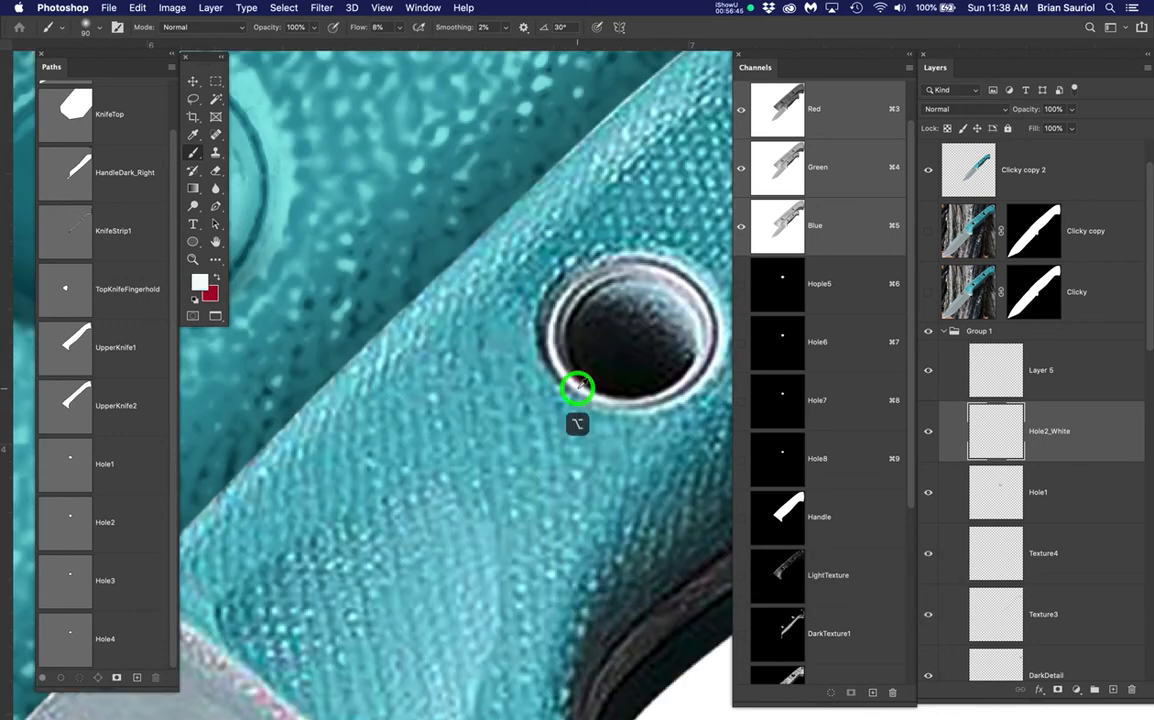
pyautogui.scroll(-2, 450, 410)
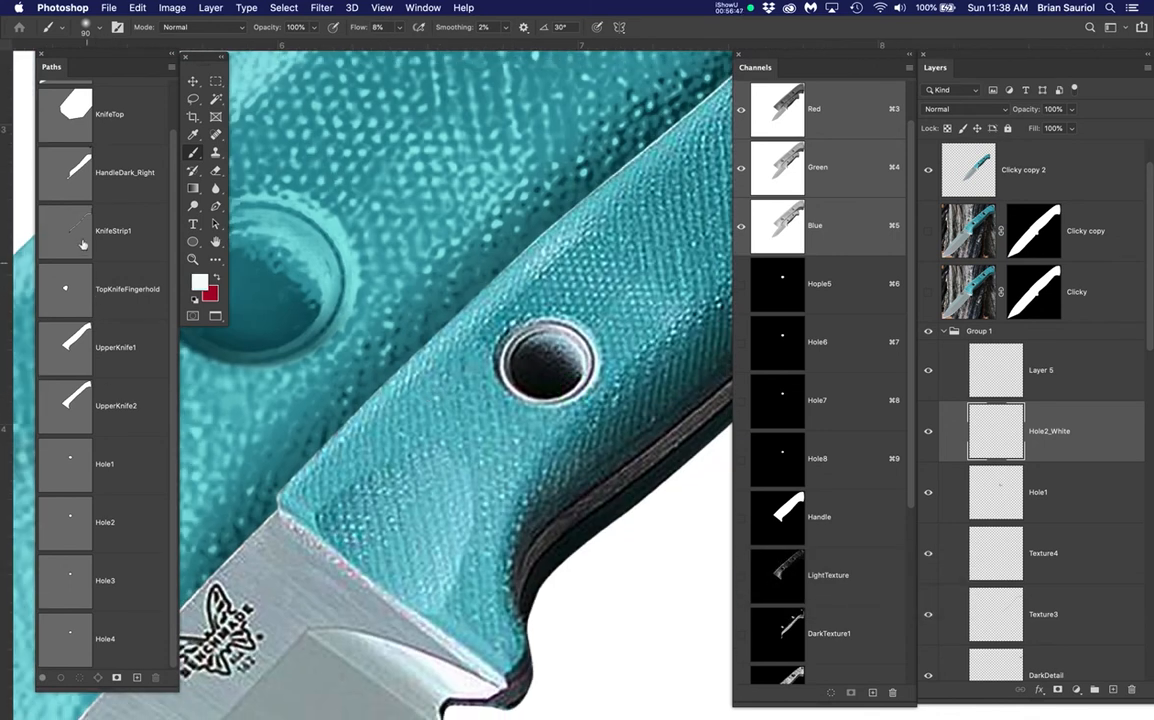
pyautogui.keyDown('super'); pyautogui.click(78, 540); pyautogui.keyUp('super')
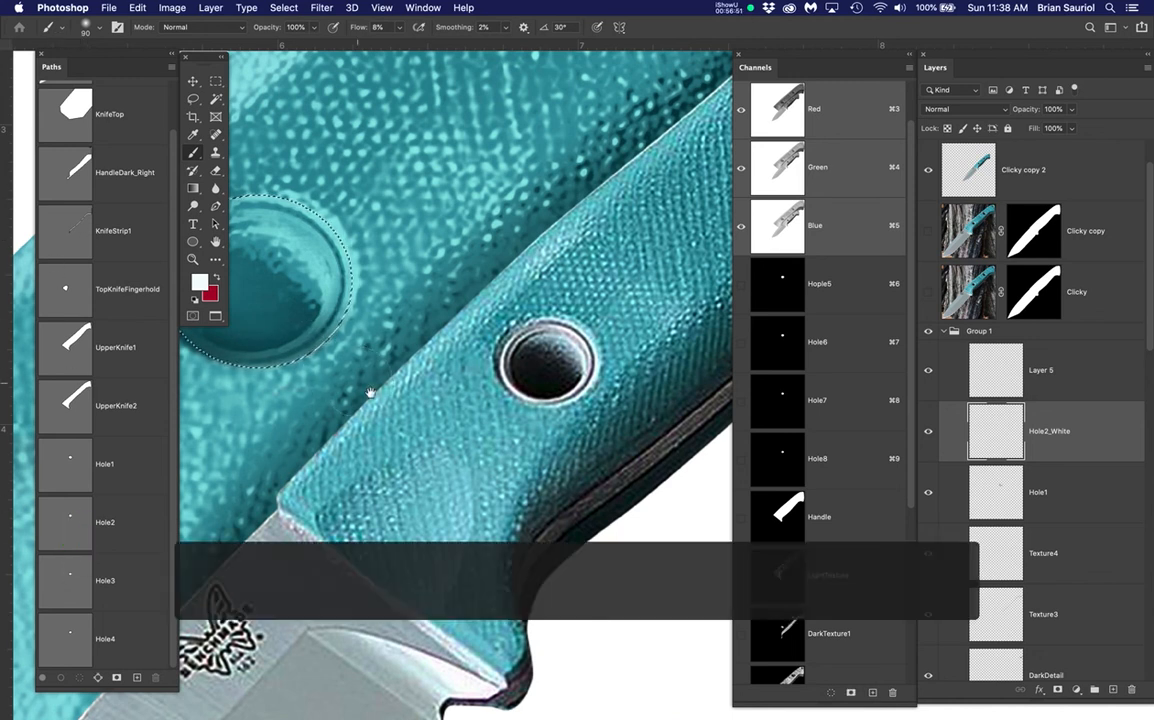
pyautogui.moveTo(376, 395); pyautogui.dragTo(501, 415)
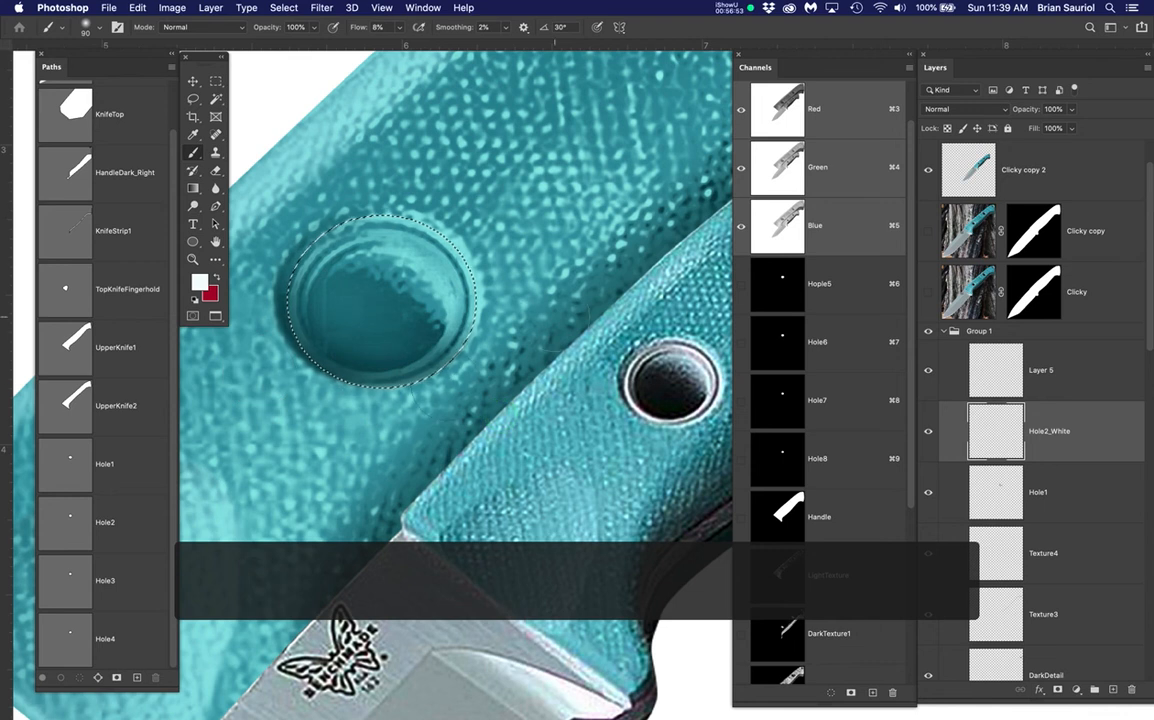
pyautogui.scroll(2, 376, 355)
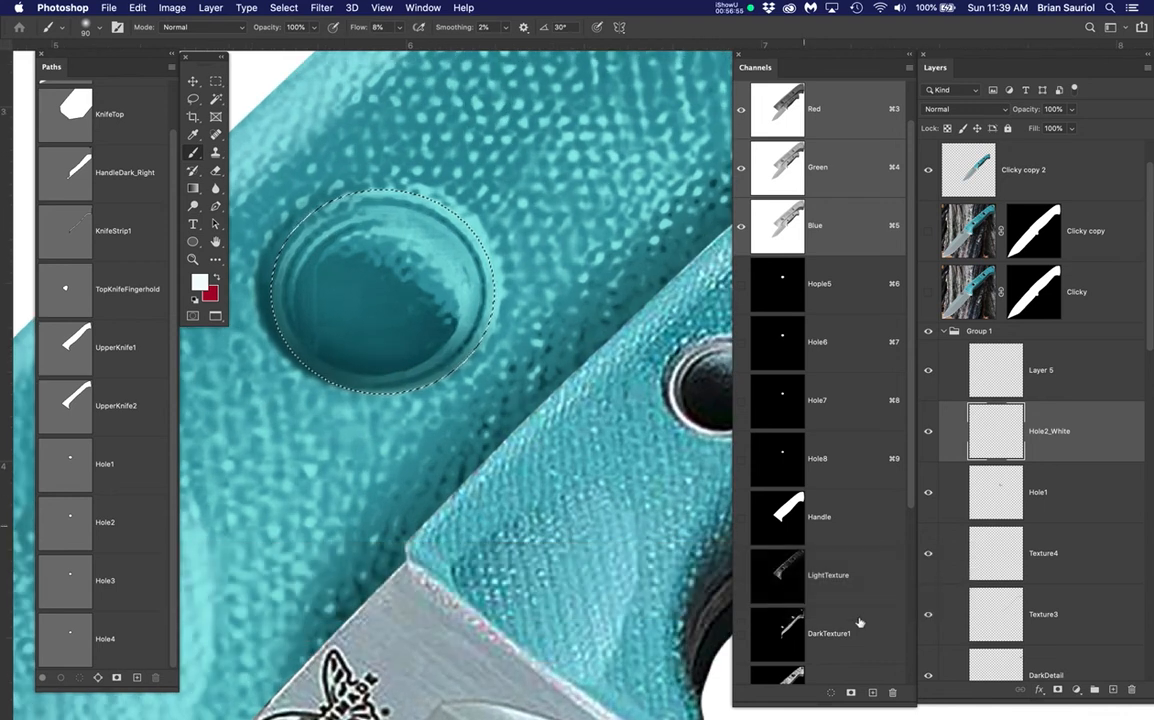
pyautogui.moveTo(911, 703); pyautogui.dragTo(899, 314)
pyautogui.scroll(-3, 893, 215)
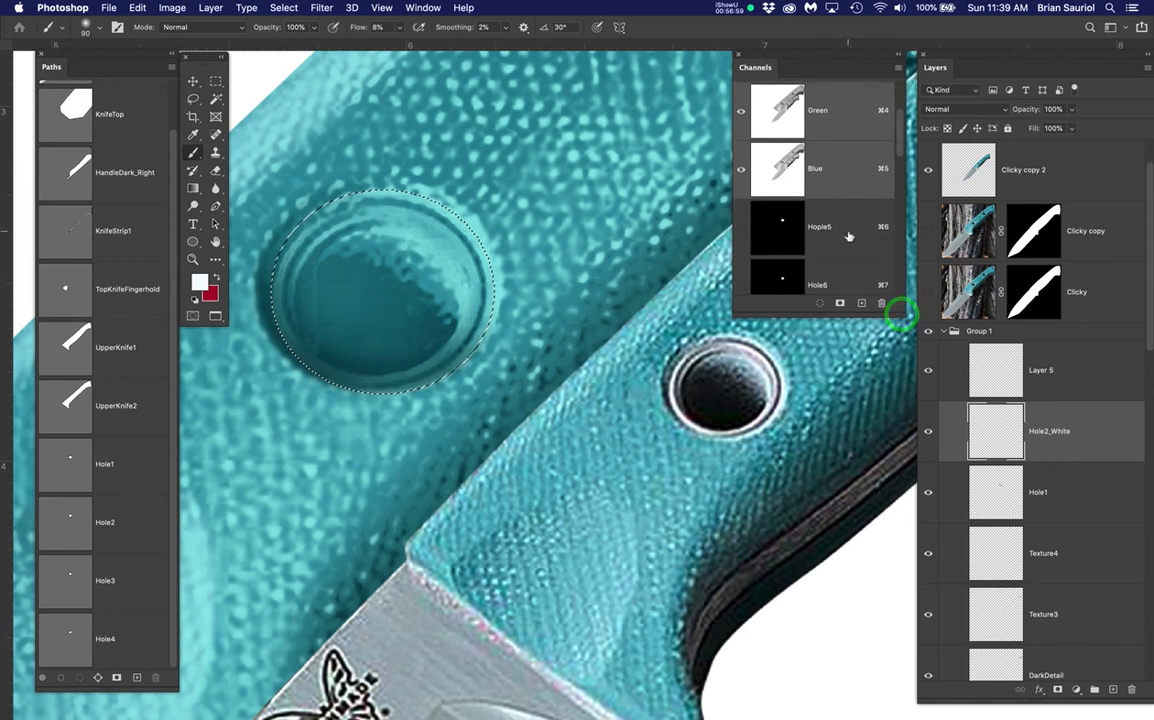
pyautogui.scroll(1, 540, 468)
pyautogui.scroll(3, 540, 468)
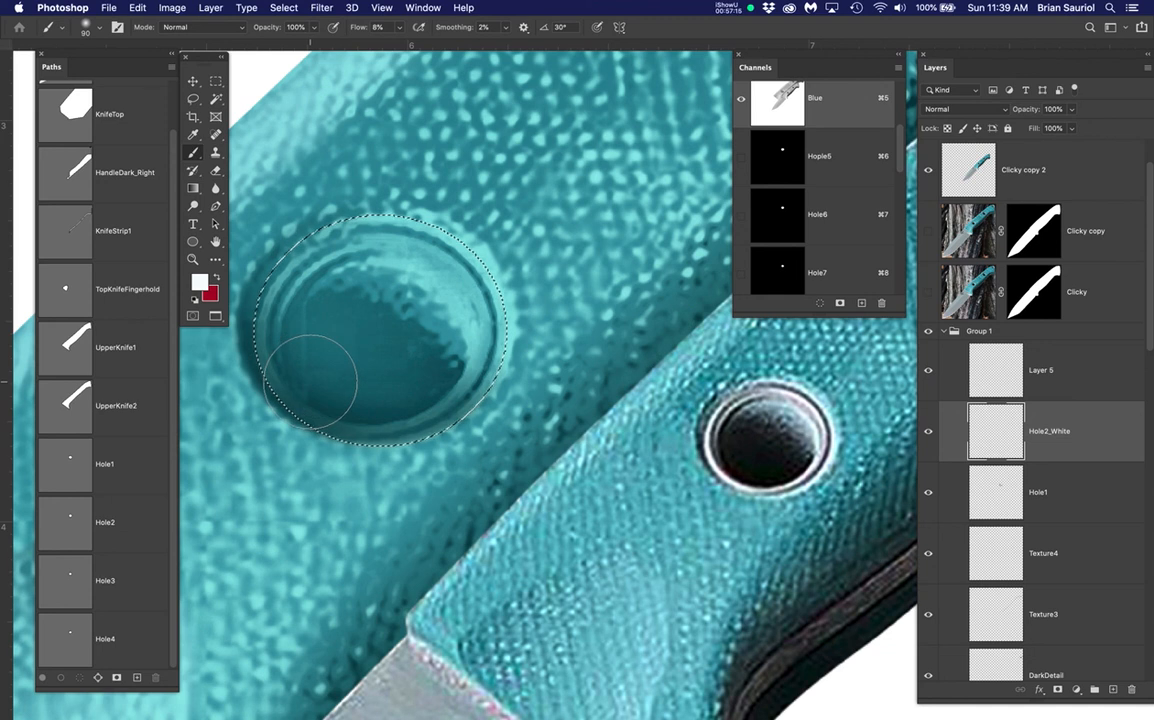
# Brush a white highlight along the large hole's rim, then deselect
pyautogui.press('super+h')
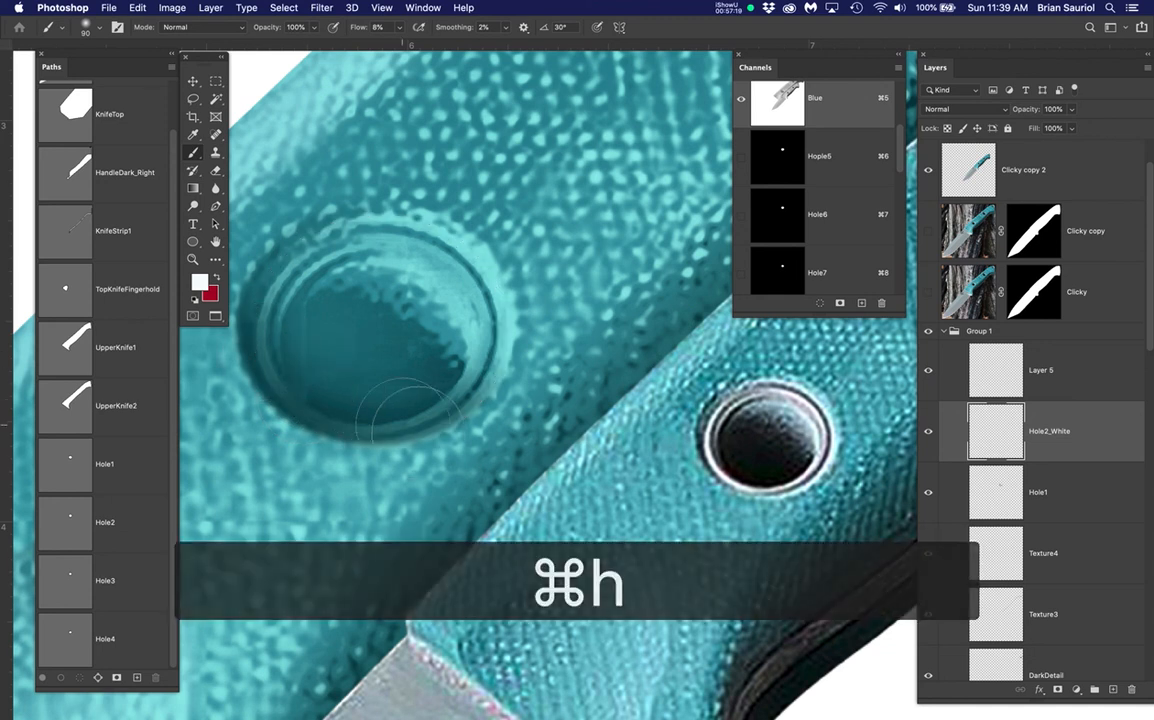
pyautogui.moveTo(300, 348)
pyautogui.mouseDown()
pyautogui.moveTo(378, 487)
pyautogui.moveTo(237, 362)
pyautogui.moveTo(336, 443)
pyautogui.moveTo(337, 433)
pyautogui.moveTo(401, 435)
pyautogui.moveTo(438, 418)
pyautogui.moveTo(525, 320)
pyautogui.moveTo(494, 423)
pyautogui.moveTo(495, 366)
pyautogui.moveTo(439, 403)
pyautogui.moveTo(486, 397)
pyautogui.moveTo(383, 440)
pyautogui.moveTo(469, 424)
pyautogui.moveTo(524, 279)
pyautogui.moveTo(505, 275)
pyautogui.moveTo(507, 312)
pyautogui.moveTo(473, 240)
pyautogui.moveTo(437, 214)
pyautogui.moveTo(507, 275)
pyautogui.moveTo(438, 225)
pyautogui.moveTo(377, 211)
pyautogui.moveTo(330, 215)
pyautogui.moveTo(280, 242)
pyautogui.moveTo(259, 279)
pyautogui.moveTo(262, 382)
pyautogui.moveTo(255, 309)
pyautogui.moveTo(282, 249)
pyautogui.moveTo(251, 388)
pyautogui.moveTo(281, 436)
pyautogui.moveTo(392, 477)
pyautogui.moveTo(411, 471)
pyautogui.moveTo(408, 448)
pyautogui.moveTo(500, 408)
pyautogui.moveTo(382, 452)
pyautogui.moveTo(356, 446)
pyautogui.moveTo(505, 400)
pyautogui.moveTo(454, 430)
pyautogui.moveTo(398, 428)
pyautogui.moveTo(275, 392)
pyautogui.moveTo(239, 328)
pyautogui.mouseUp()
pyautogui.press('[')
pyautogui.press('[')
pyautogui.press('[')
pyautogui.press('[')
pyautogui.press('[')
pyautogui.press('super+d')
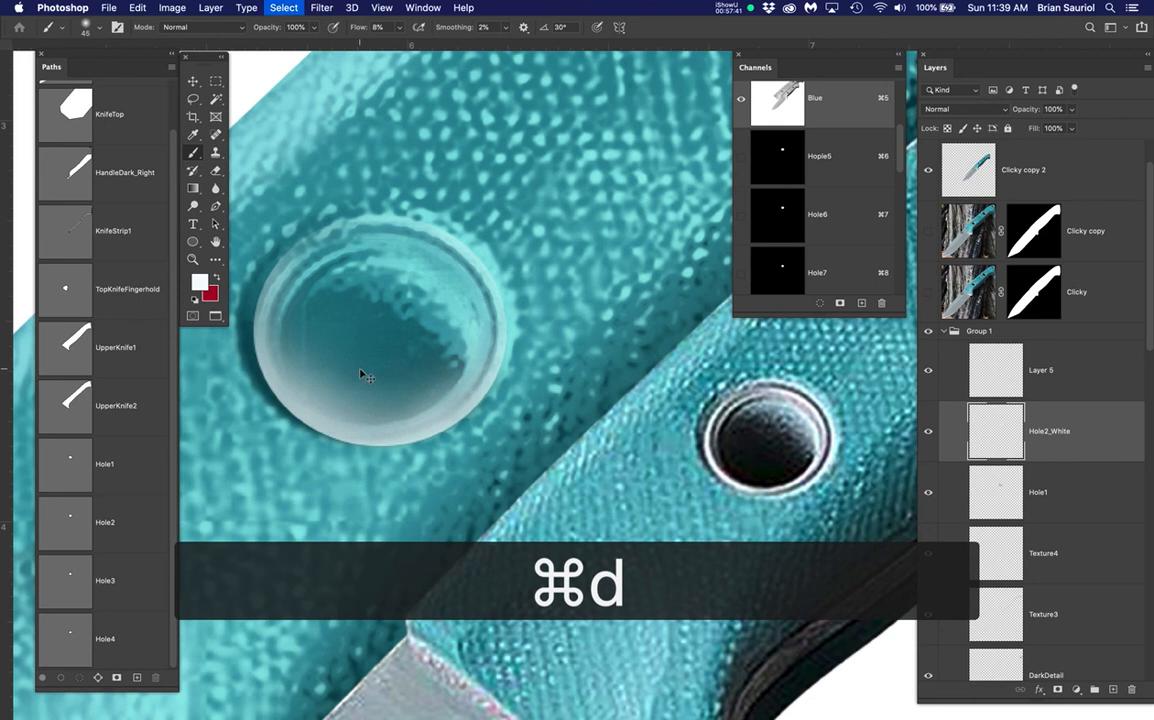
# Reapply the last Gaussian Blur to the highlight, then undo it
pyautogui.click(318, 7)
pyautogui.click(322, 119)
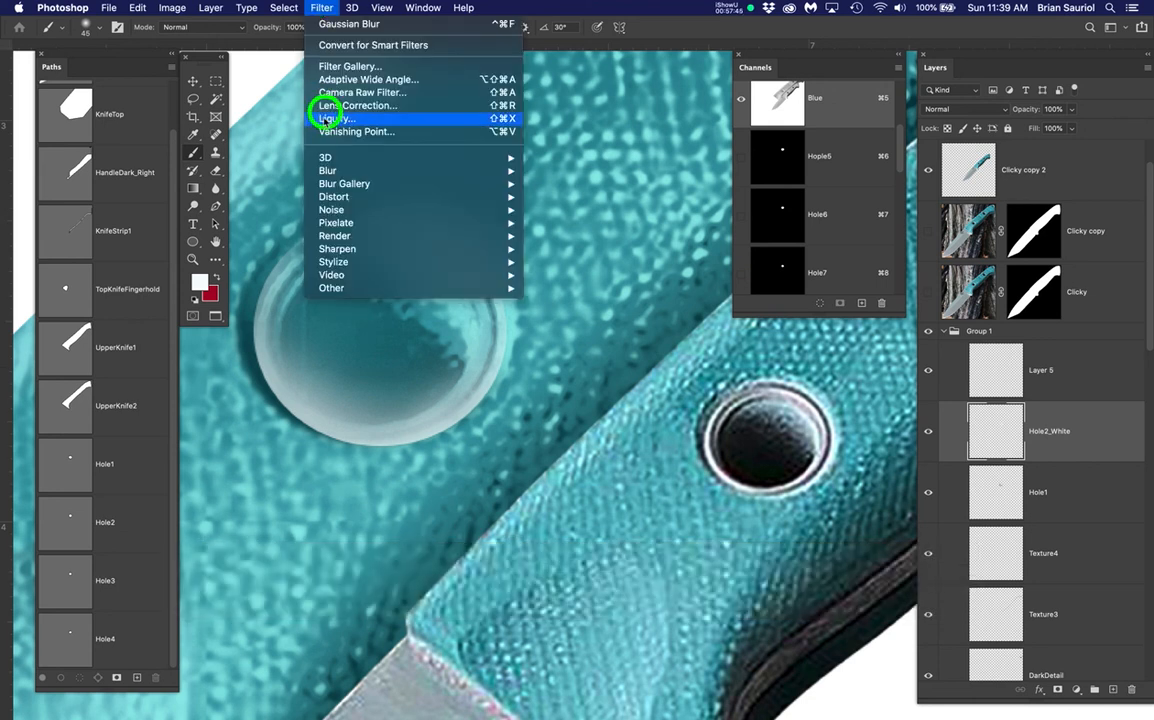
pyautogui.click(341, 23)
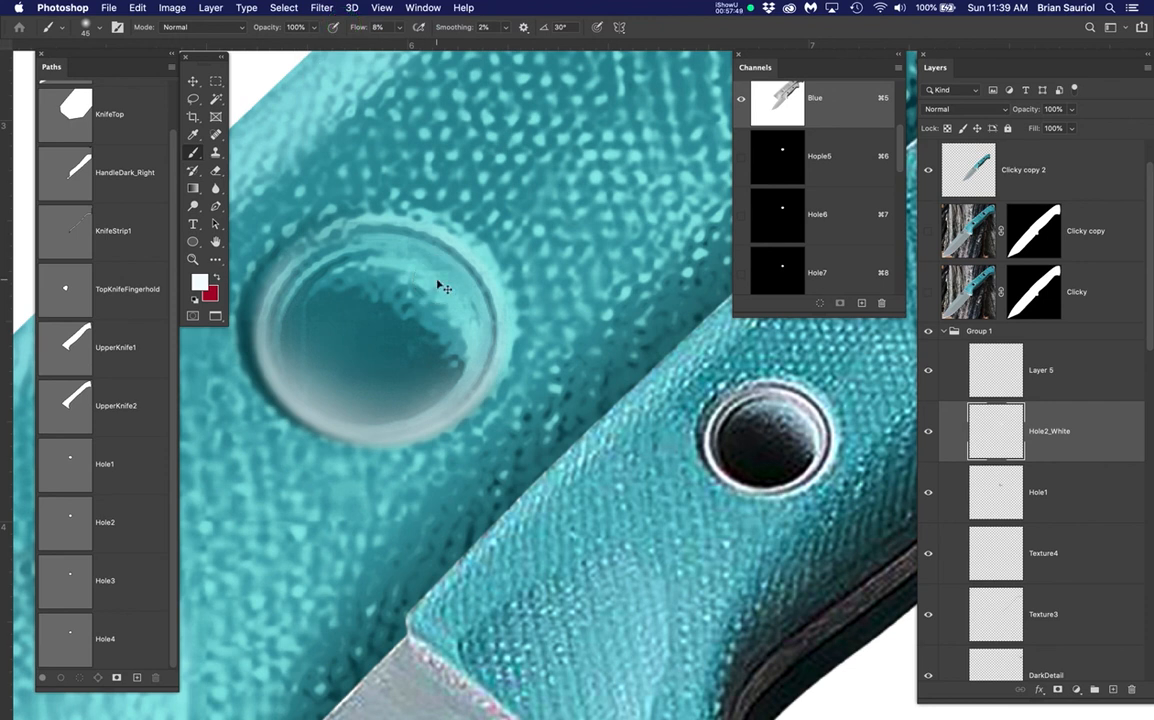
pyautogui.press('super+z')
# Blur the Hole2_White ring with a 2-pixel Gaussian Blur
pyautogui.click(322, 7)
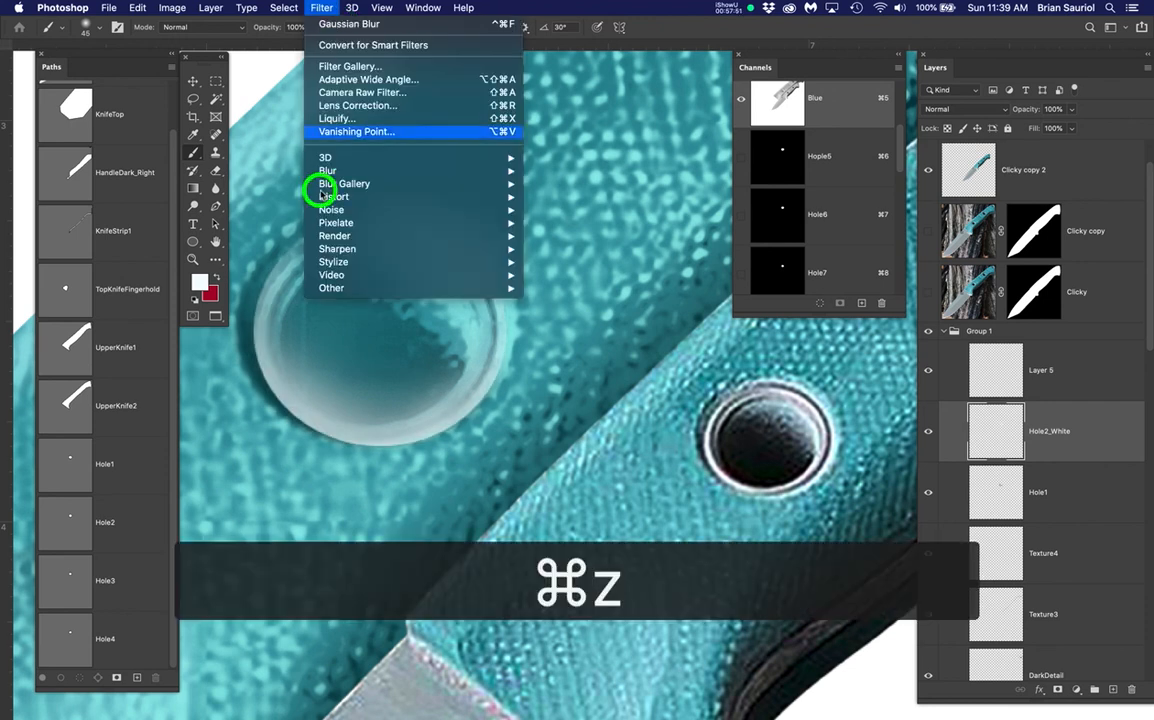
pyautogui.moveTo(322, 172)
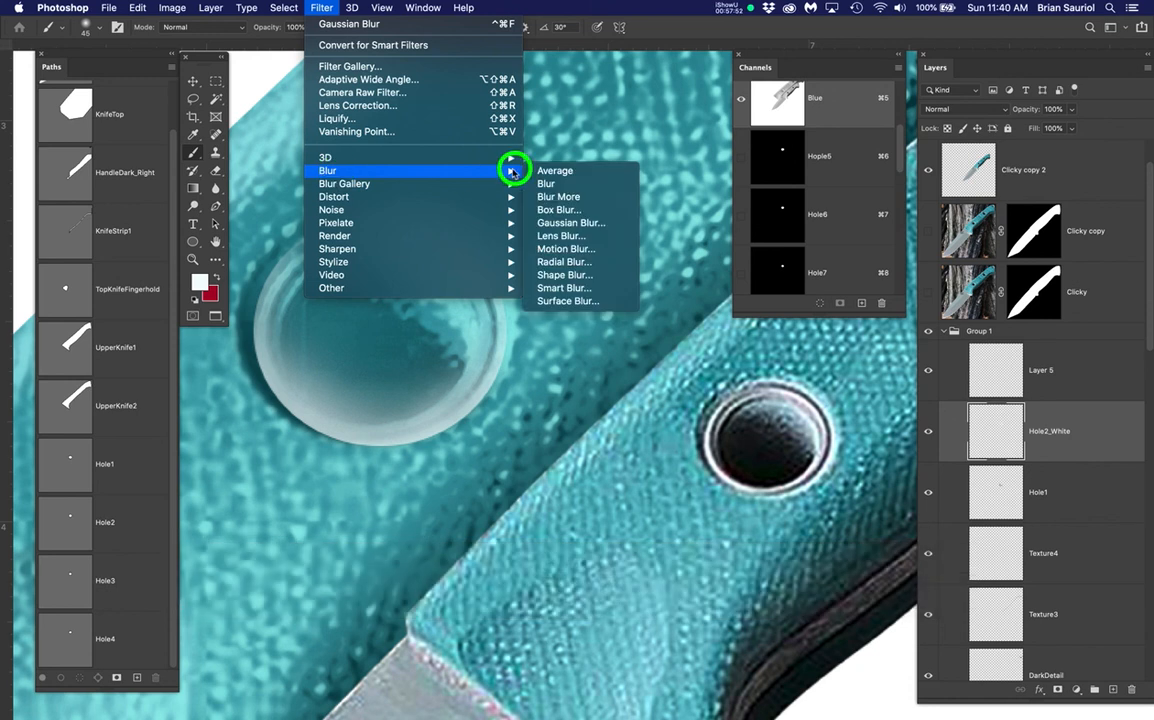
pyautogui.click(554, 222)
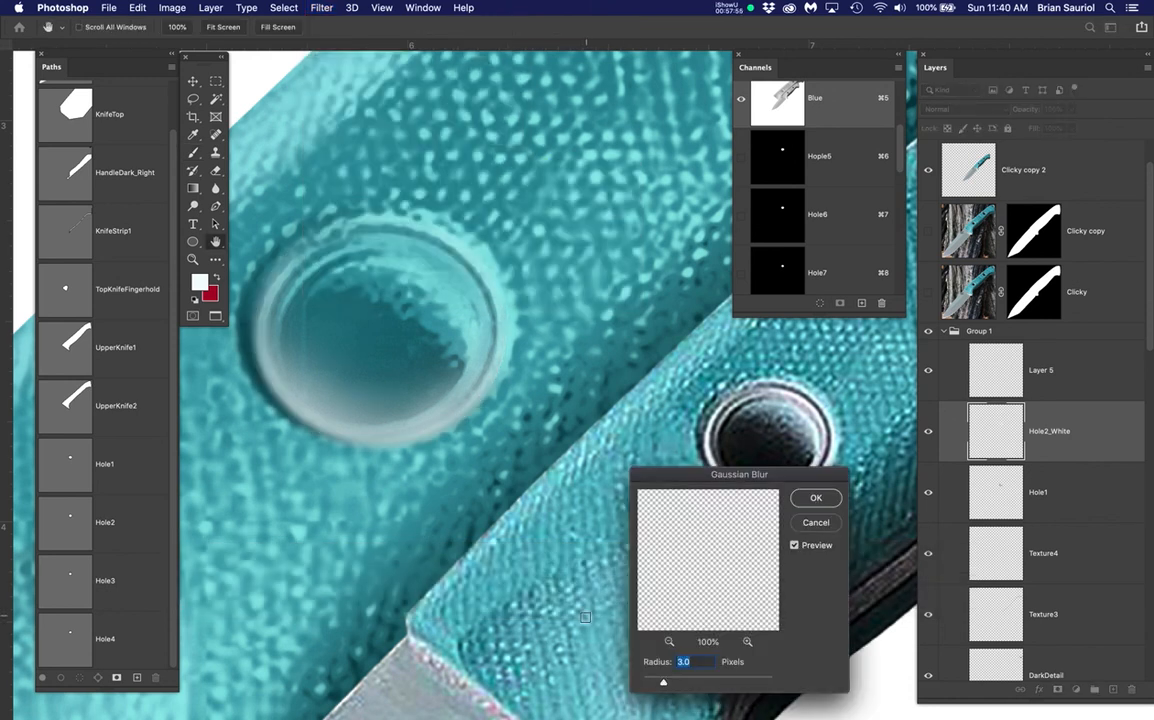
pyautogui.write('2')
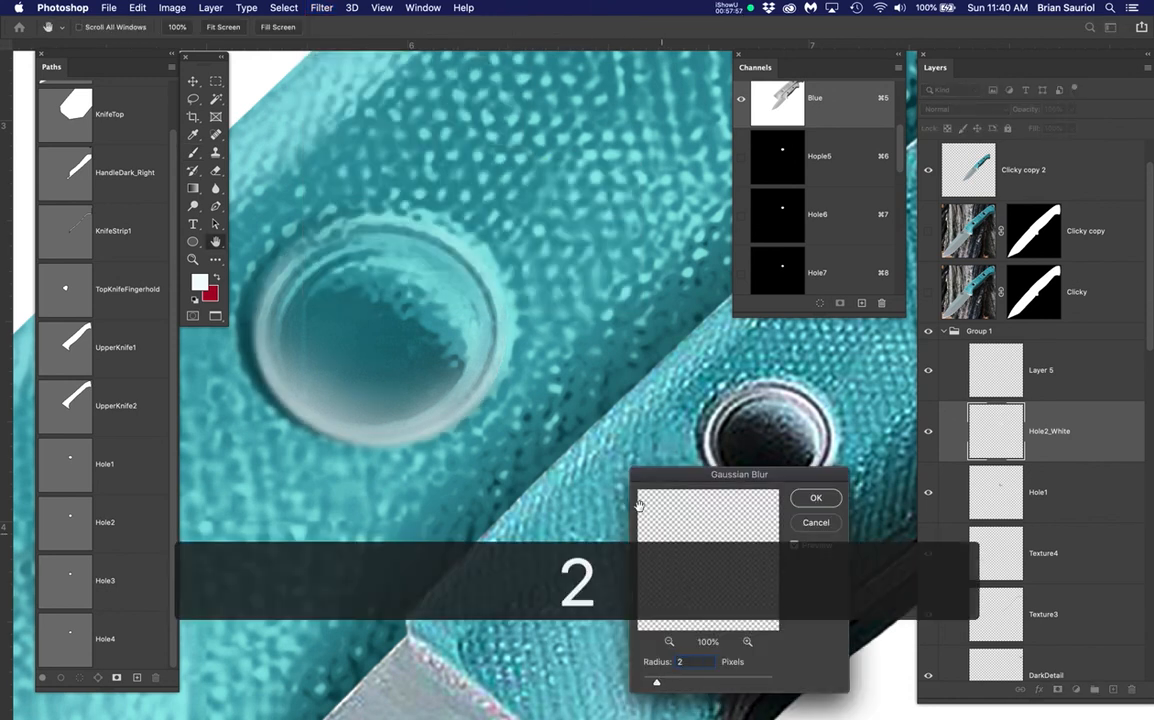
pyautogui.click(815, 500)
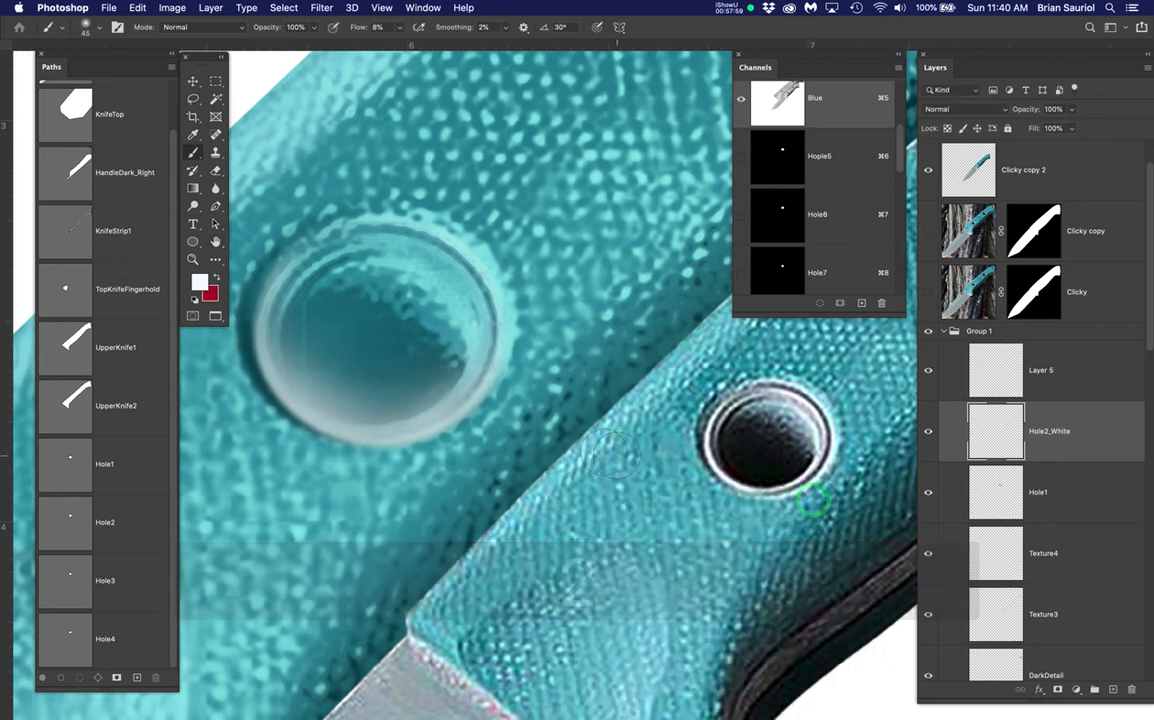
# Rename the new empty layer to Hole3
pyautogui.doubleClick(1050, 372)
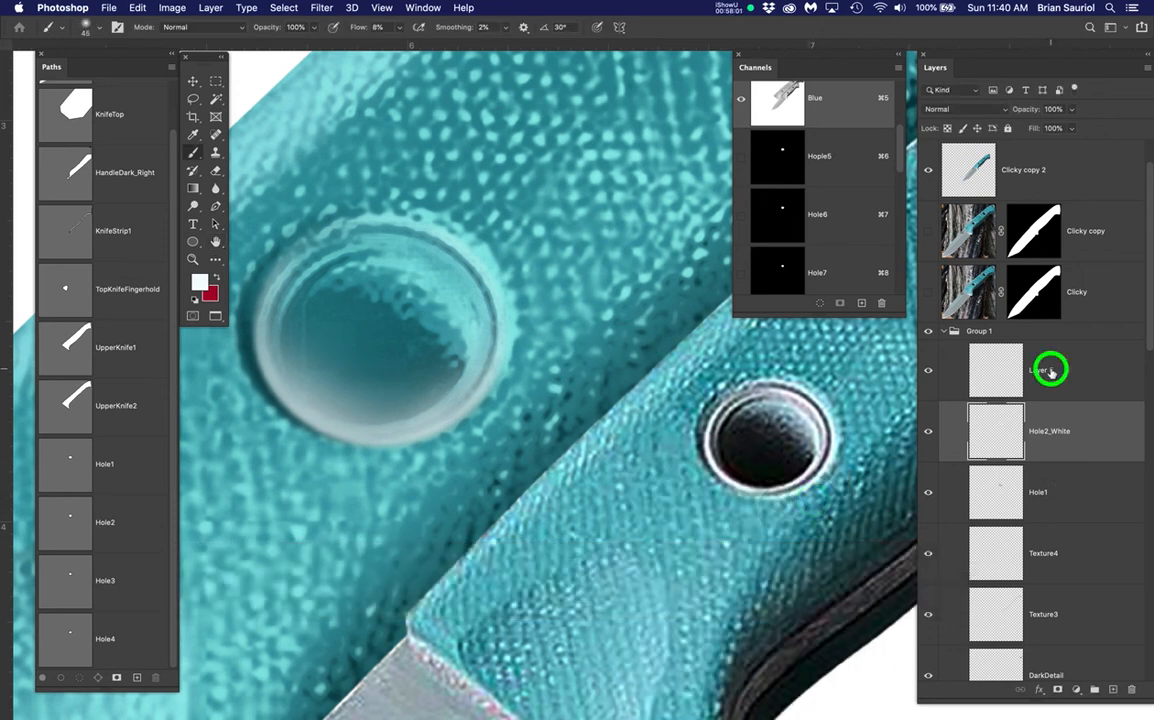
pyautogui.write('Hole3')
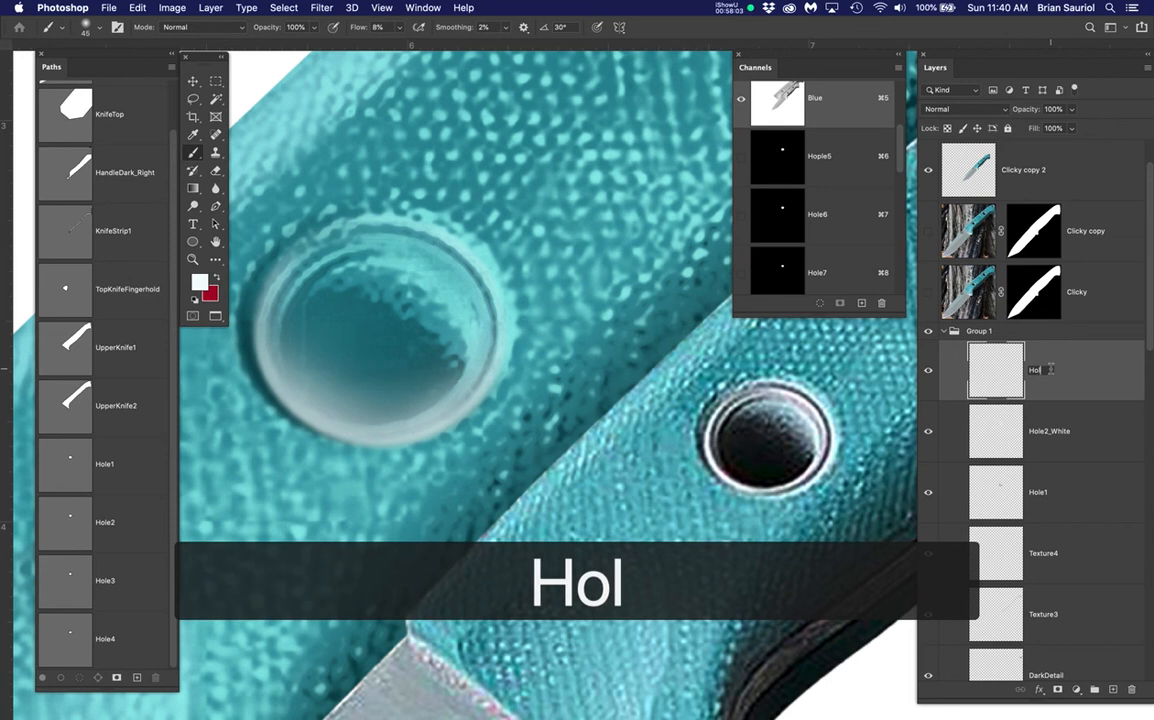
pyautogui.press('Return')
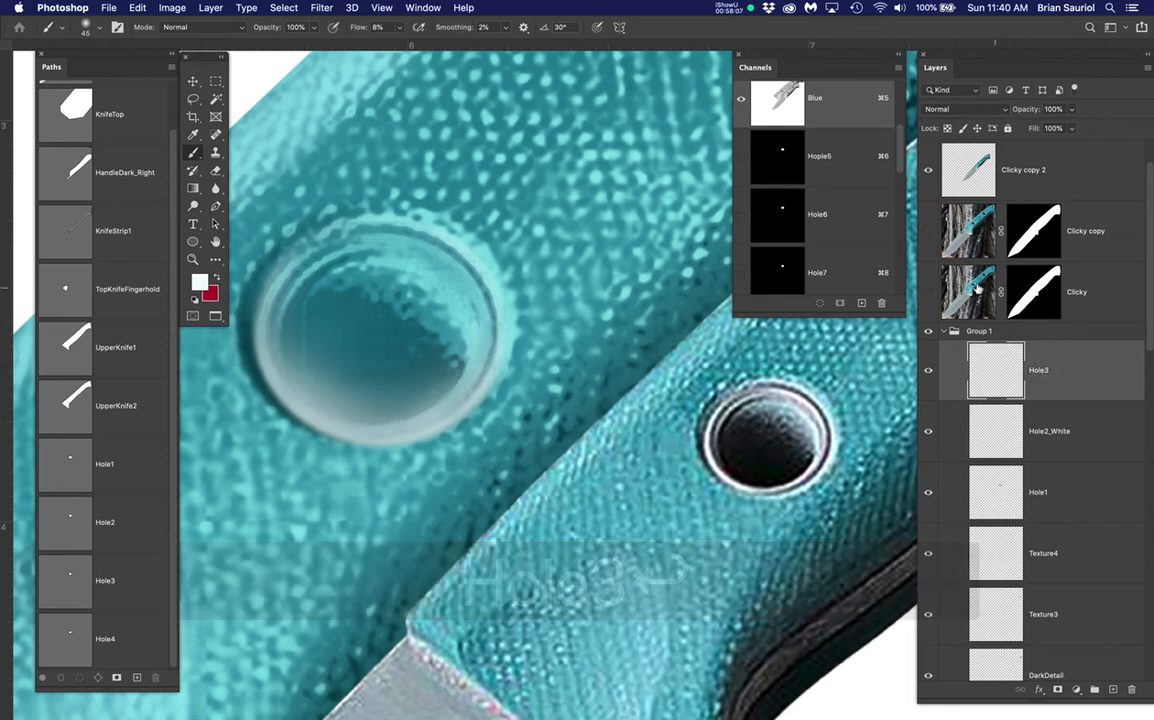
# Sample the dark hole colour from Clicky copy and load the hole's outline as a selection
pyautogui.click(929, 231)
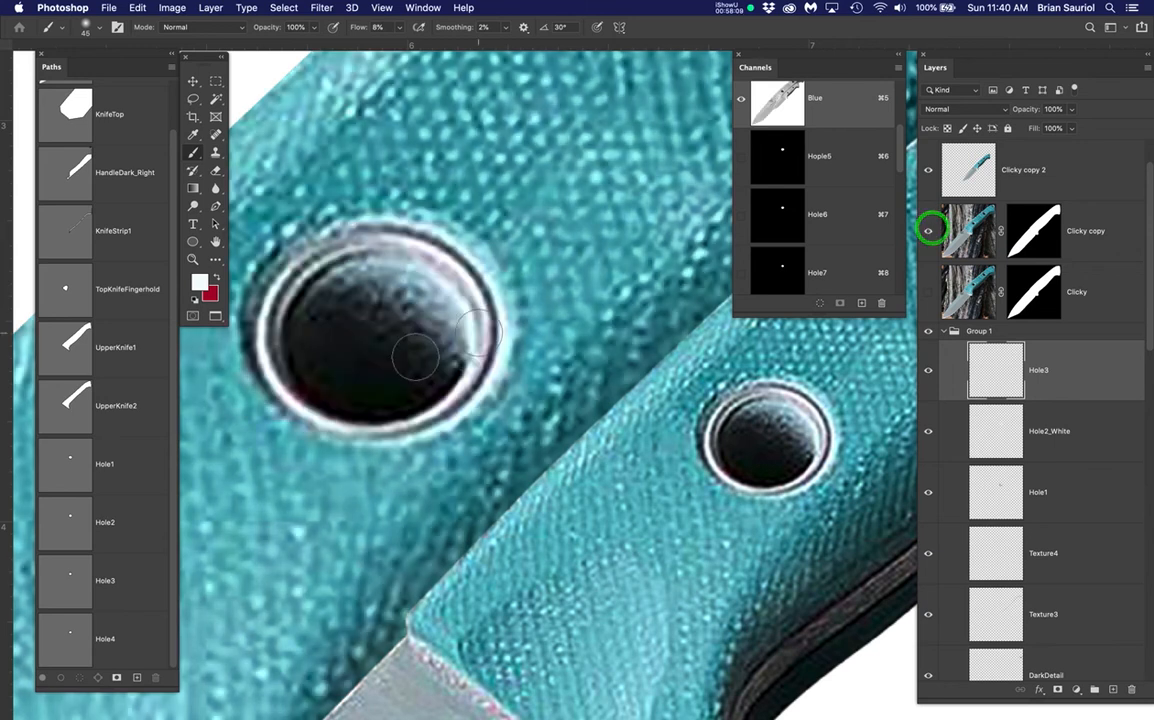
pyautogui.keyDown('alt'); pyautogui.click(278, 367); pyautogui.keyUp('alt')
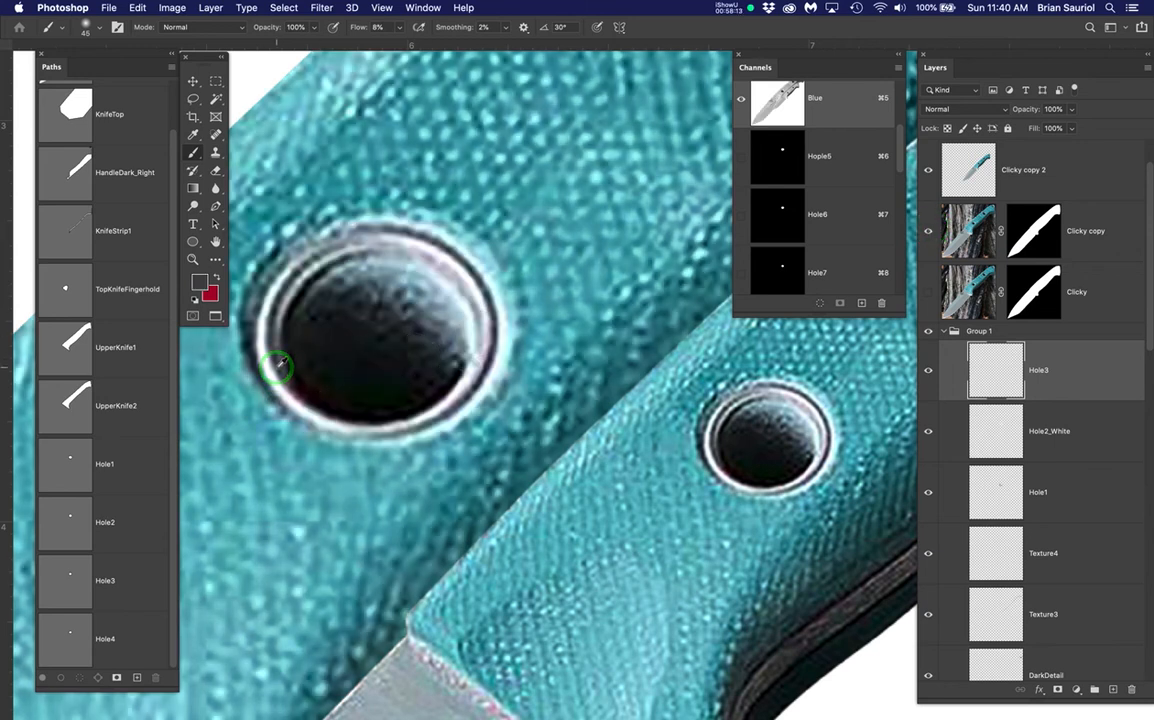
pyautogui.click(279, 367)
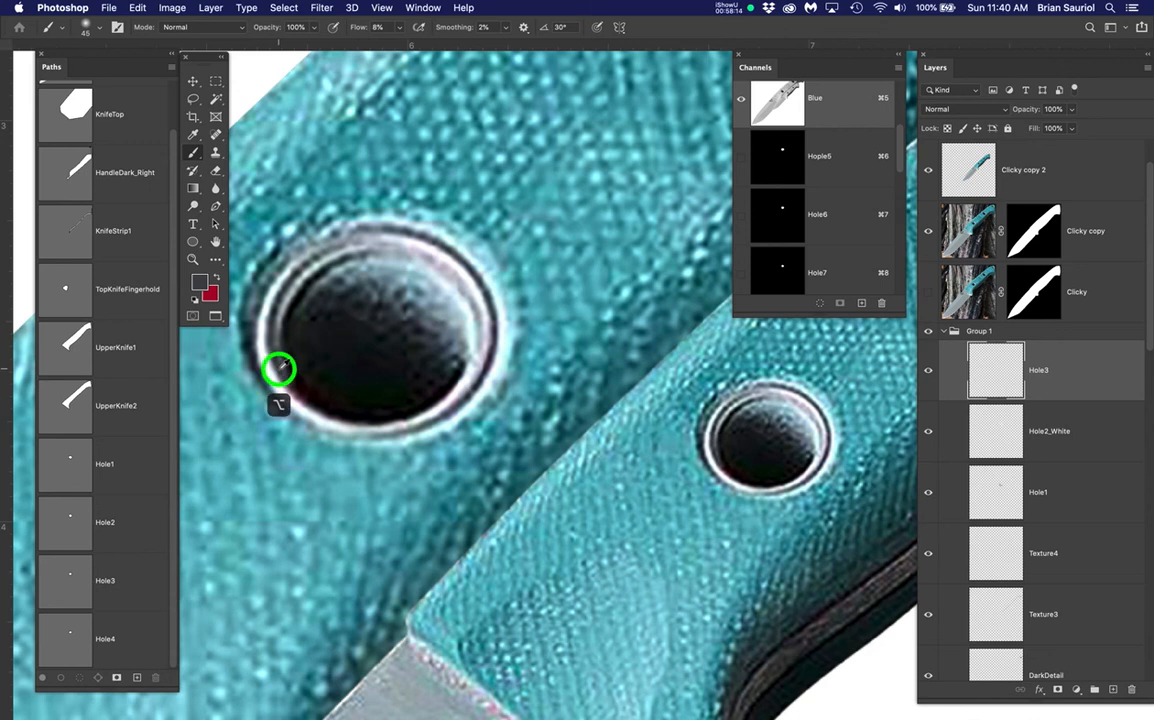
pyautogui.keyDown('super'); pyautogui.click(86, 579); pyautogui.keyUp('super')
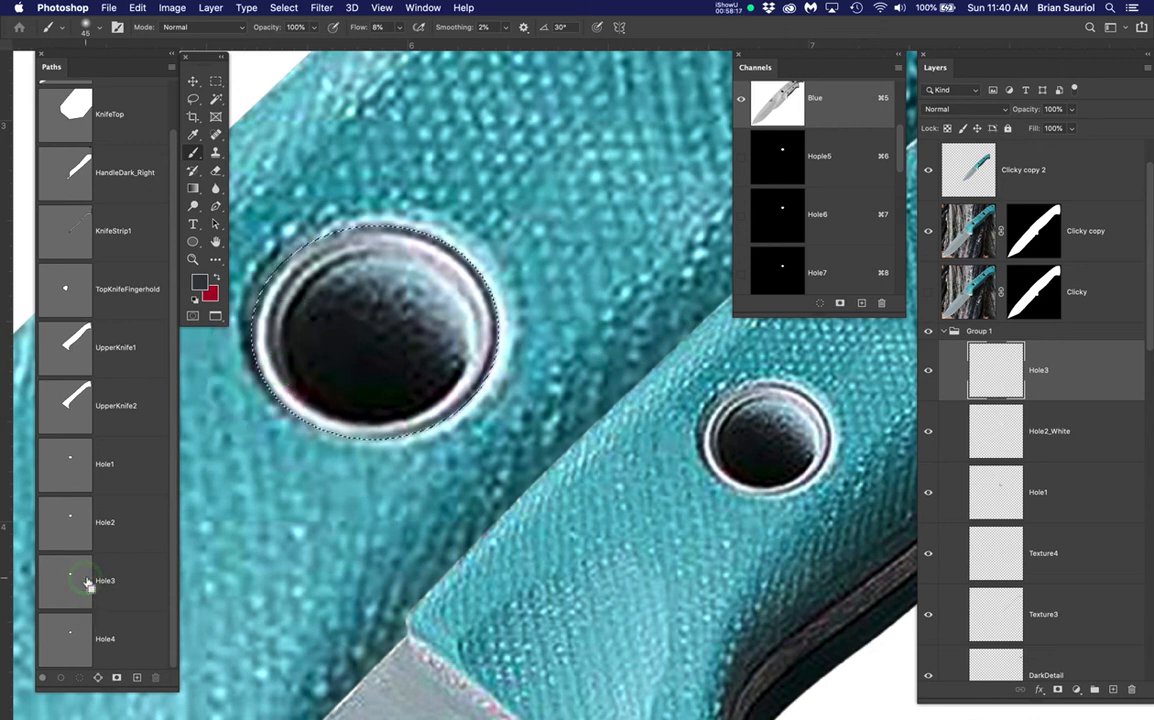
pyautogui.keyDown('super'); pyautogui.click(68, 568); pyautogui.keyUp('super')
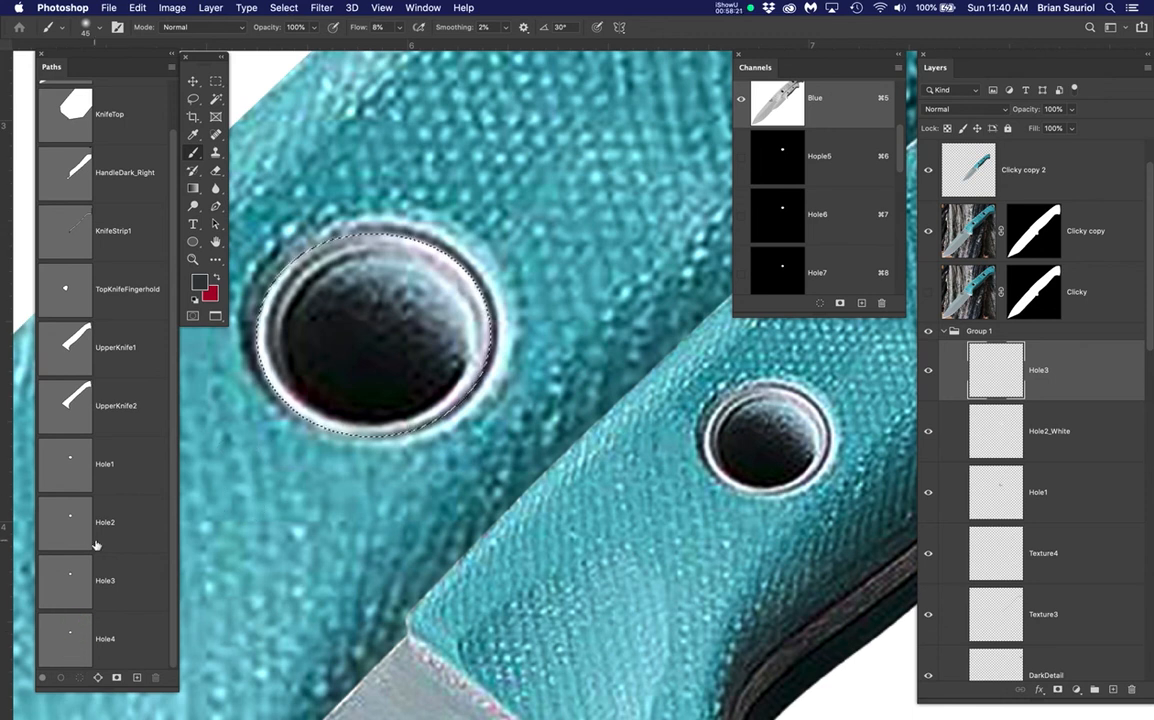
pyautogui.scroll(-1, 869, 235)
pyautogui.keyDown('super'); pyautogui.click(783, 158); pyautogui.keyUp('super')
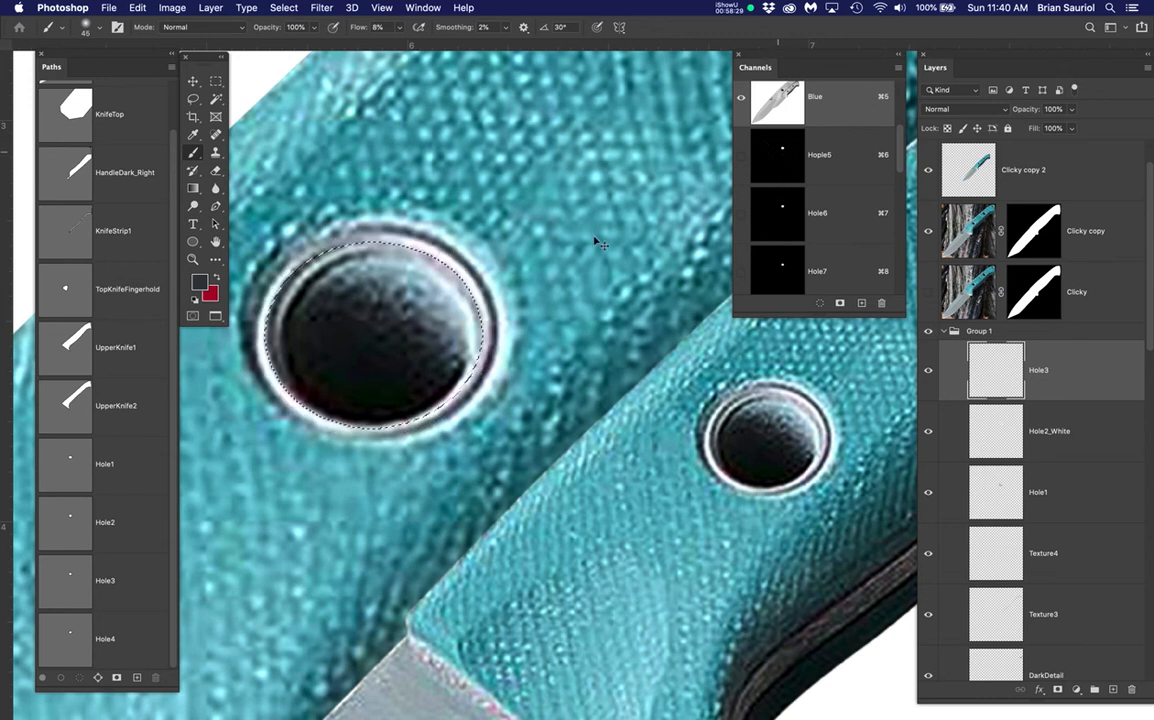
pyautogui.keyDown('super'); pyautogui.click(65, 640); pyautogui.keyUp('super')
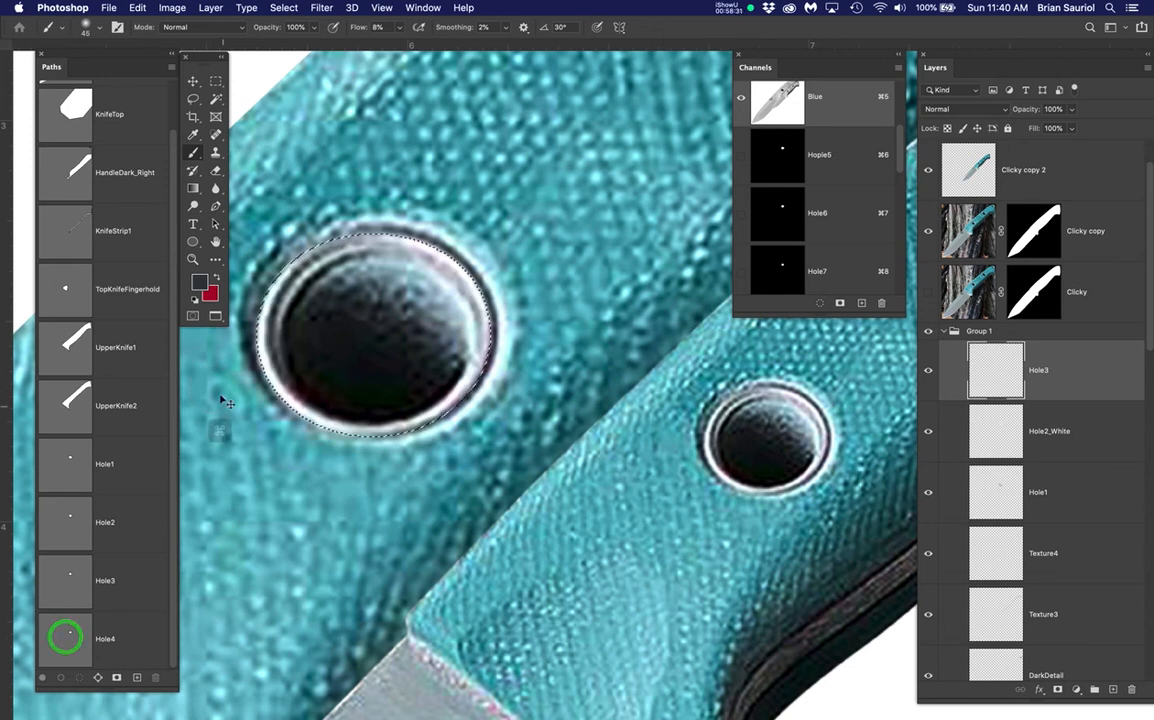
pyautogui.scroll(3, 221, 380)
pyautogui.scroll(1, 229, 388)
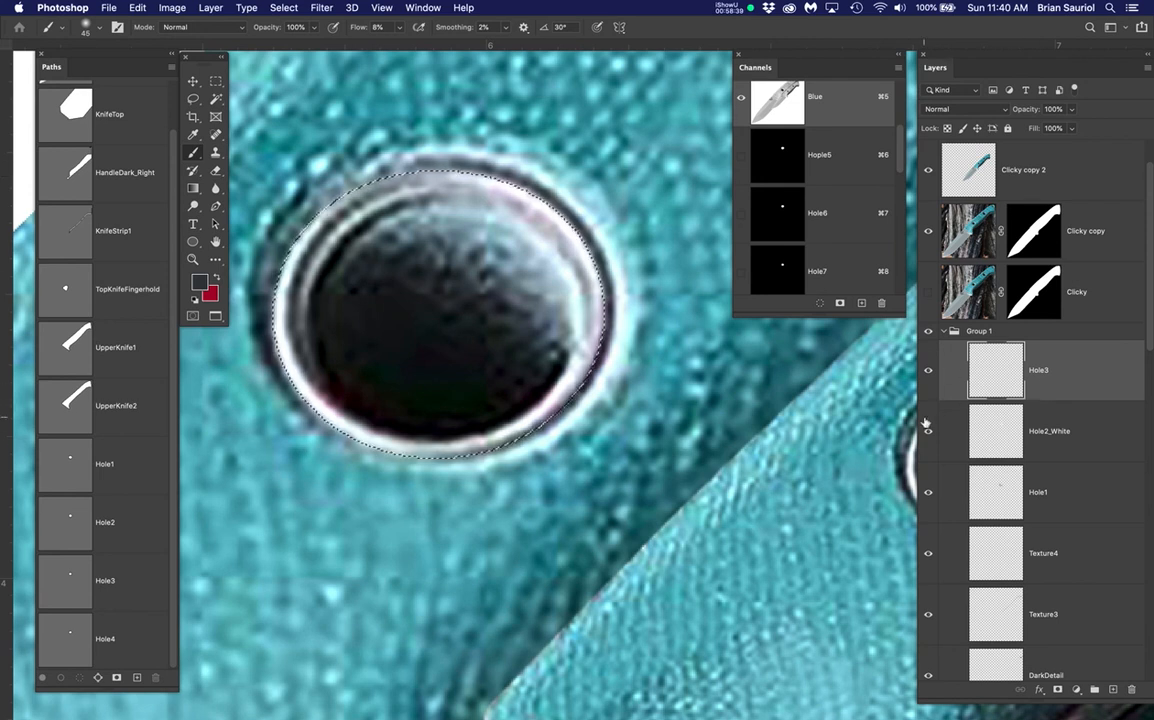
# Hide Clicky copy, toggle Hole2_White, make Hole3 active, then show Clicky copy again
pyautogui.click(929, 230)
pyautogui.click(927, 432)
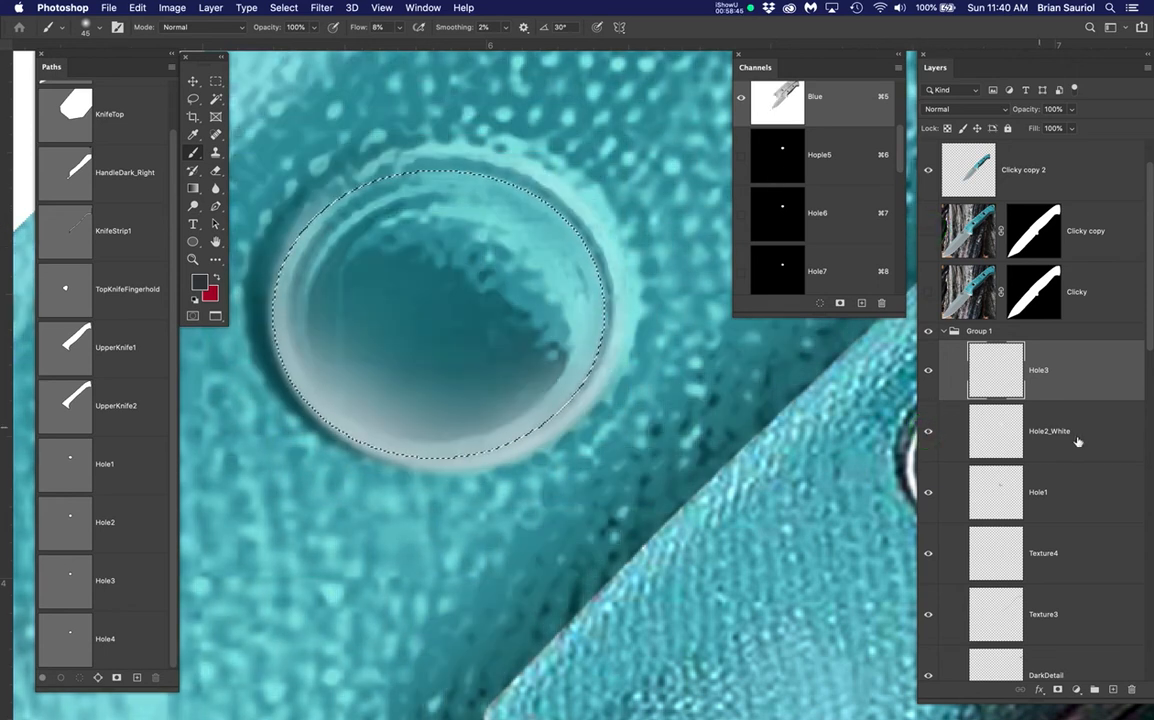
pyautogui.click(1080, 374)
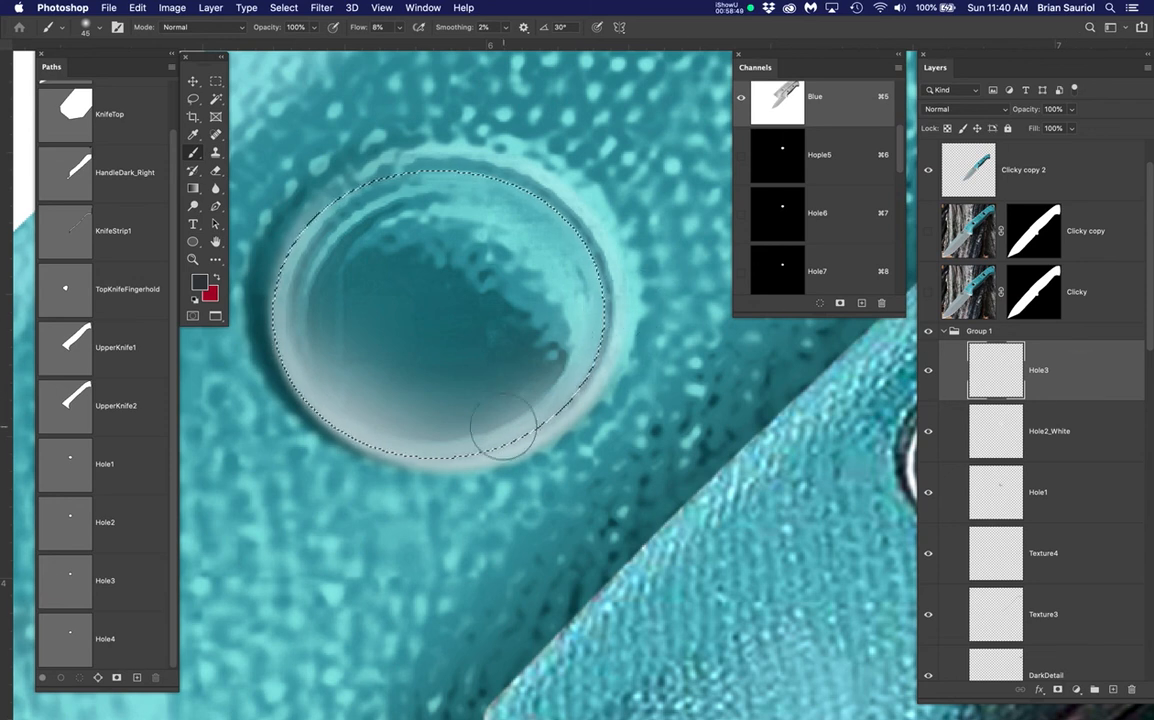
pyautogui.click(928, 231)
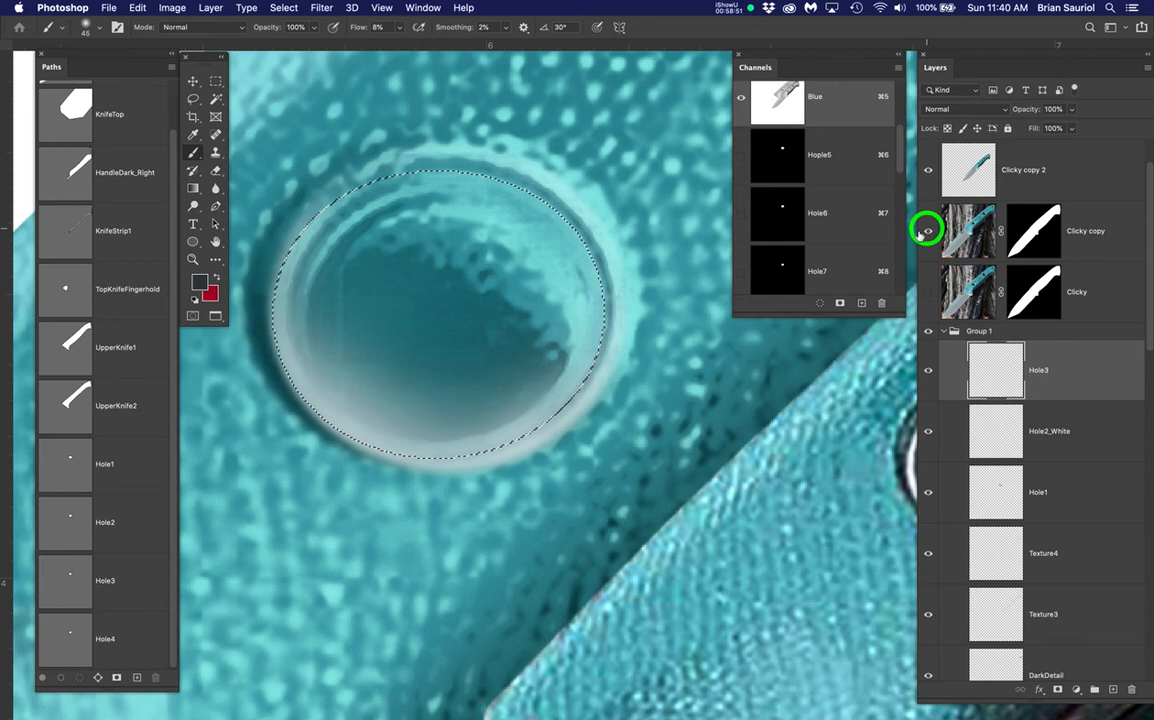
# Contract the selection around the large hole by 6 pixels
pyautogui.click(284, 8)
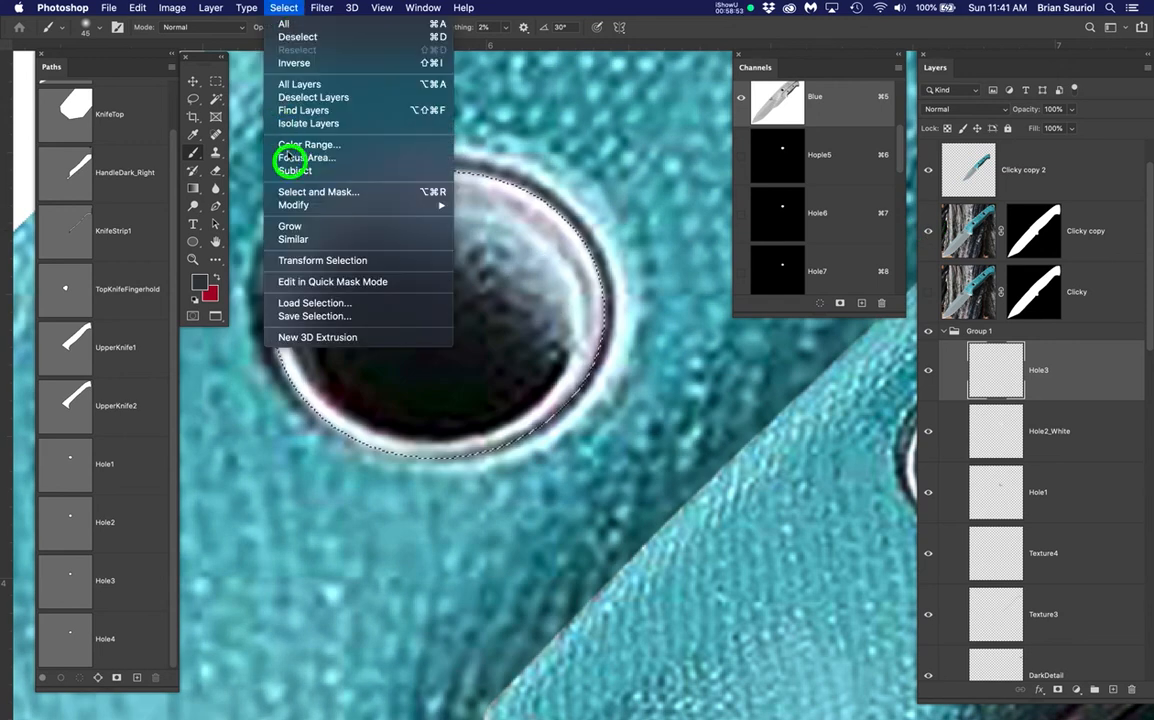
pyautogui.click(296, 205)
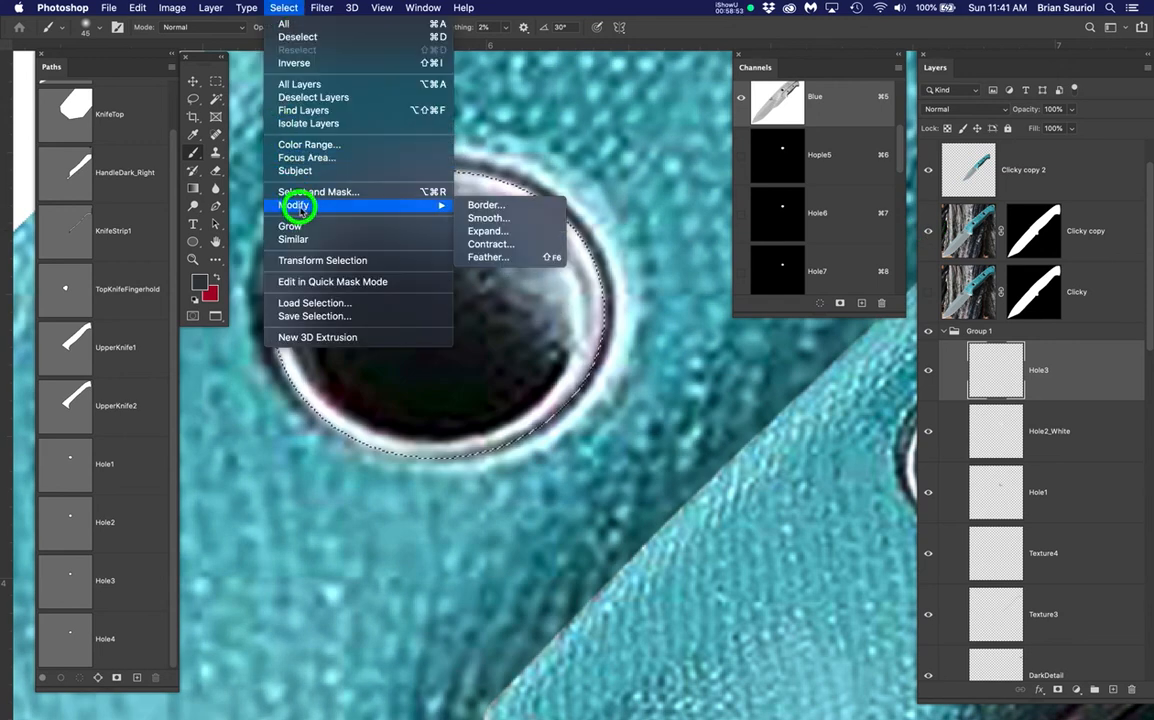
pyautogui.click(487, 245)
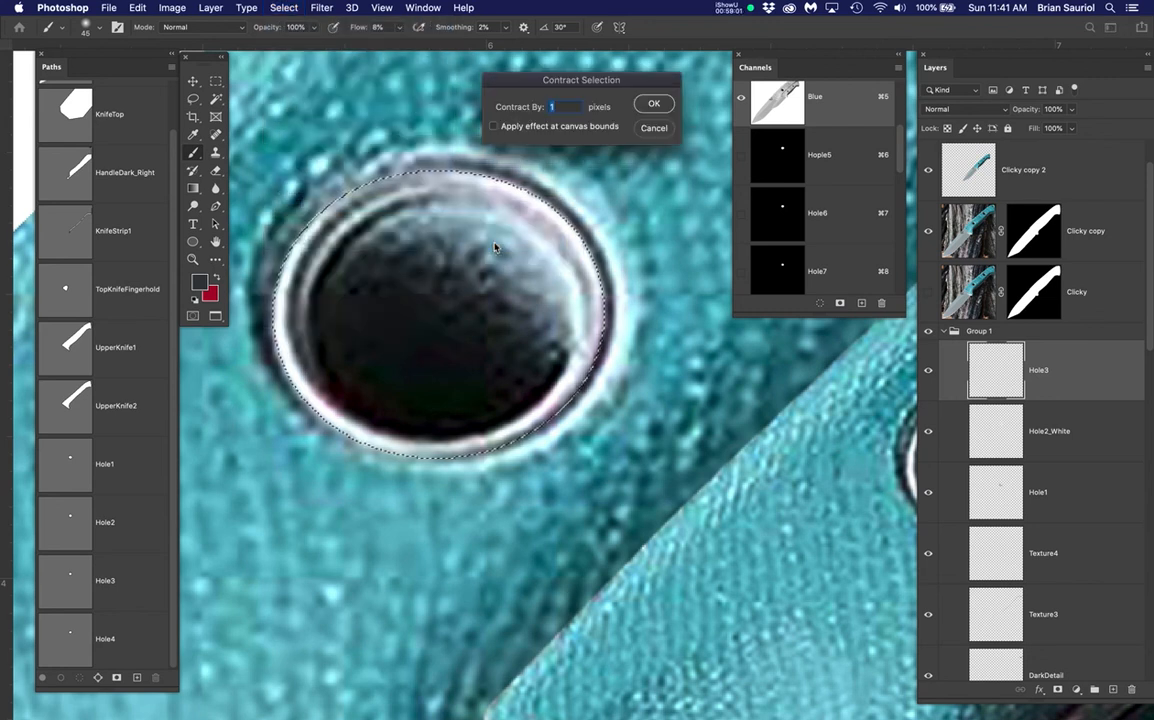
pyautogui.write('6')
pyautogui.click(640, 104)
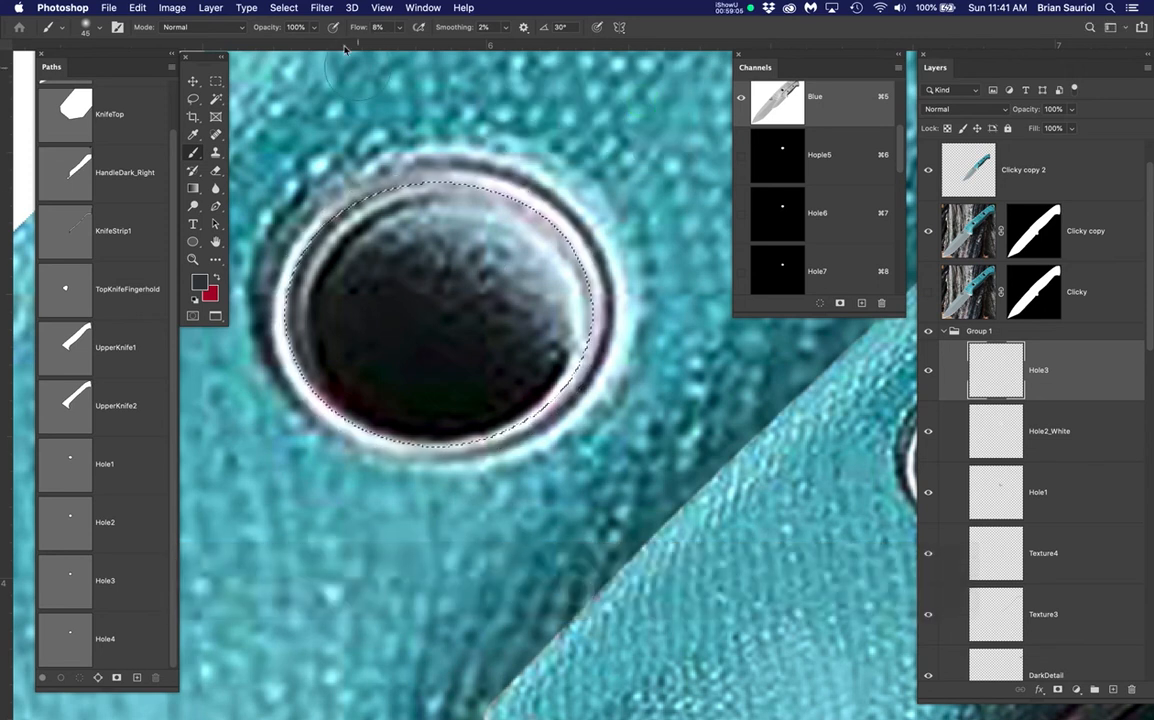
# Load the Hople5 channel as a selection
pyautogui.moveTo(290, 8); pyautogui.dragTo(325, 268)
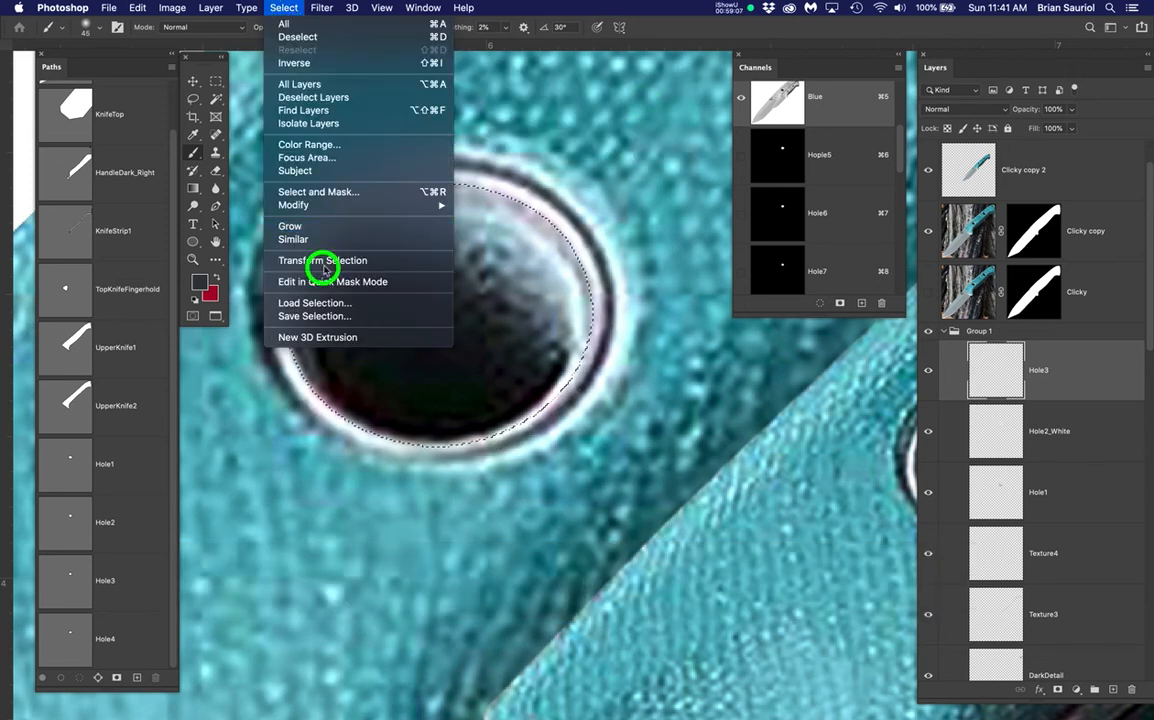
pyautogui.moveTo(305, 316); pyautogui.dragTo(590, 120)
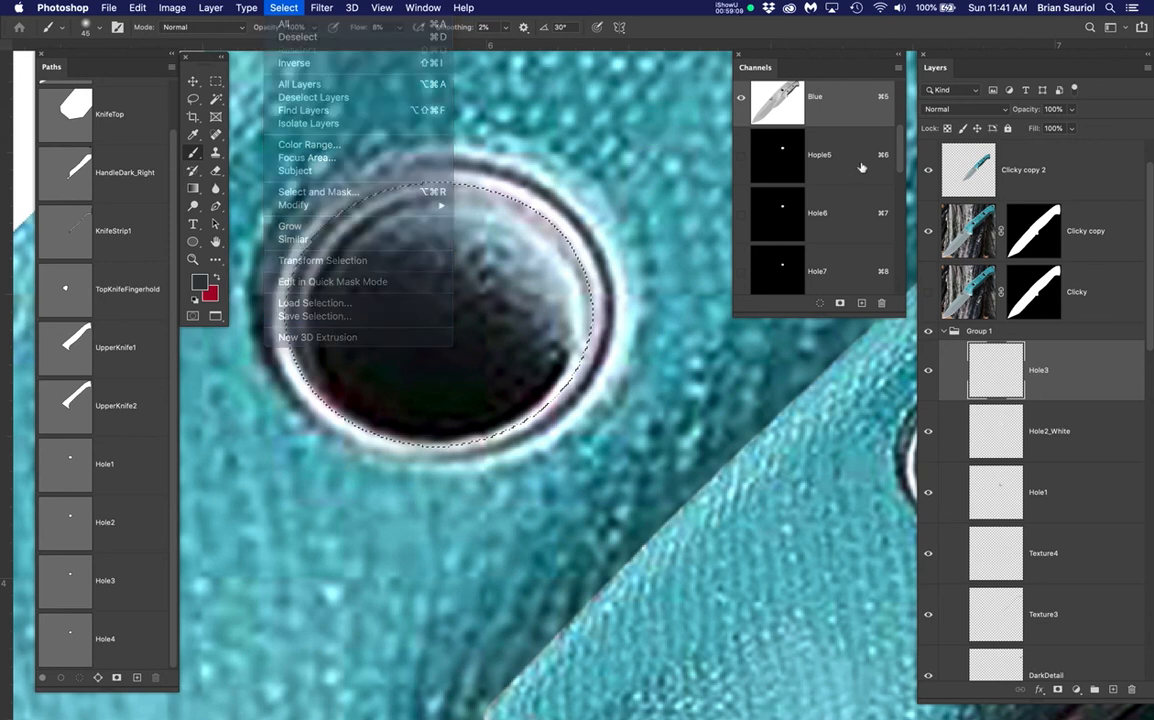
pyautogui.keyDown('super'); pyautogui.click(779, 160); pyautogui.keyUp('super')
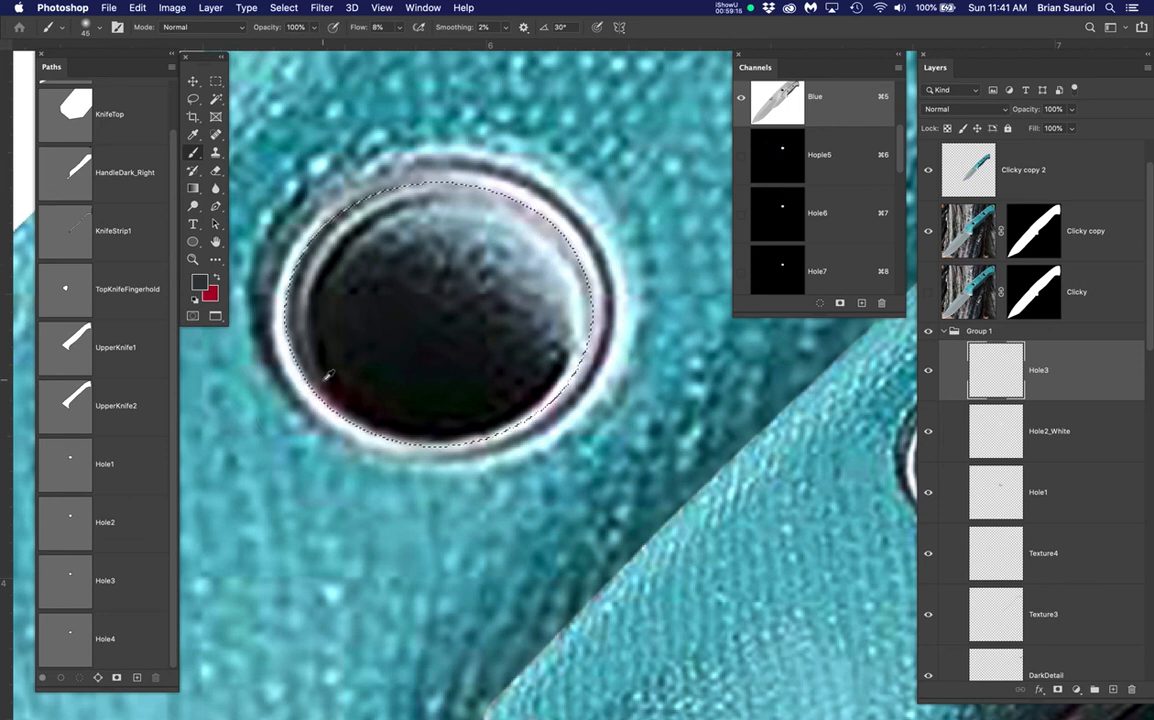
# Rename the Hole3 layer to Hole5
pyautogui.click(1091, 374)
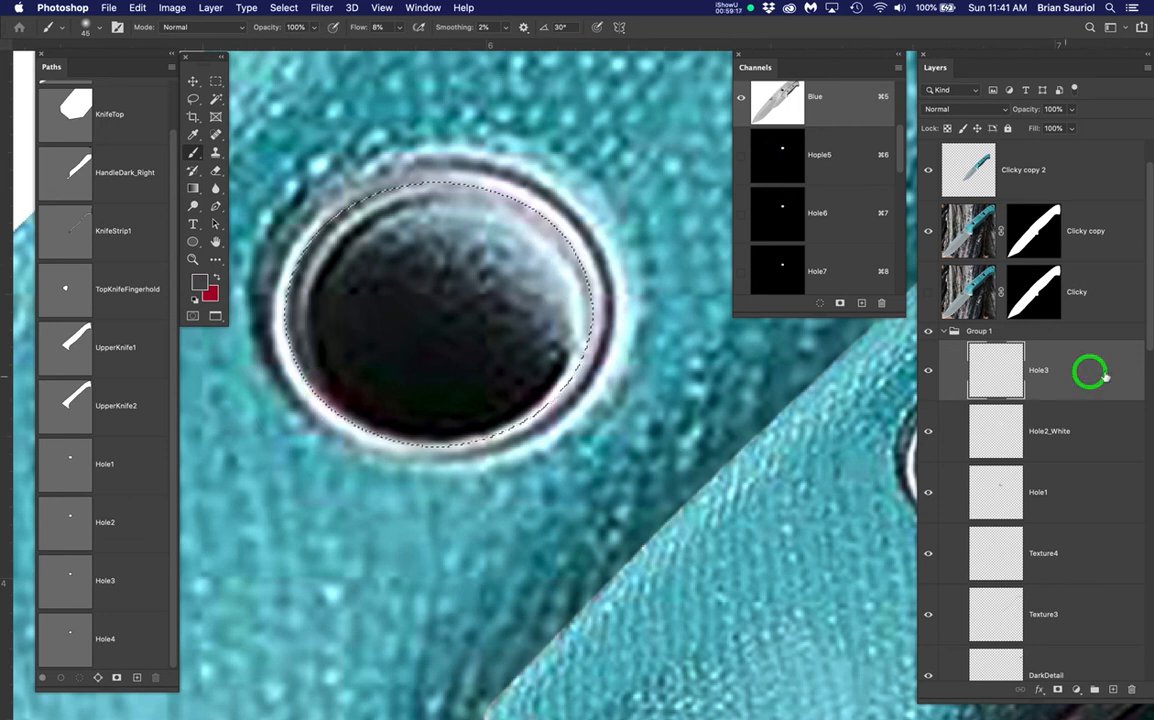
pyautogui.doubleClick(1040, 372)
pyautogui.click(1051, 372)
pyautogui.write('5')
pyautogui.press('Return')
# Hide Clicky copy and paint dark shading inside the upper hole with a 70 px brush
pyautogui.click(928, 230)
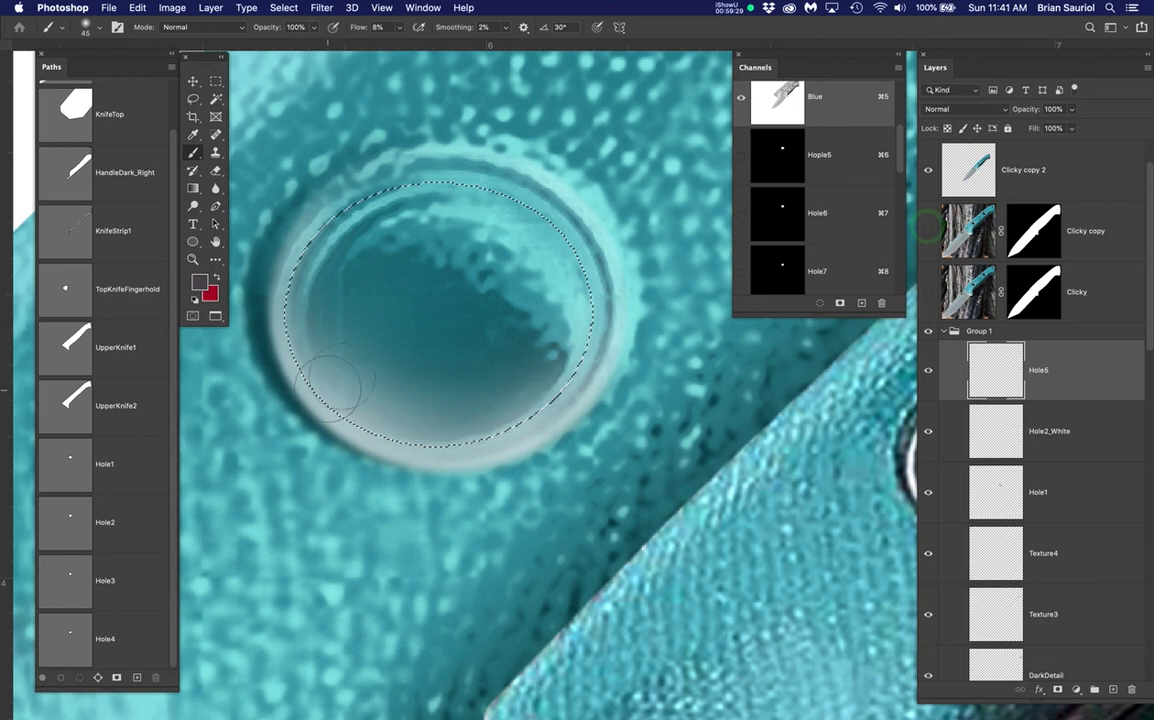
pyautogui.press('super+h')
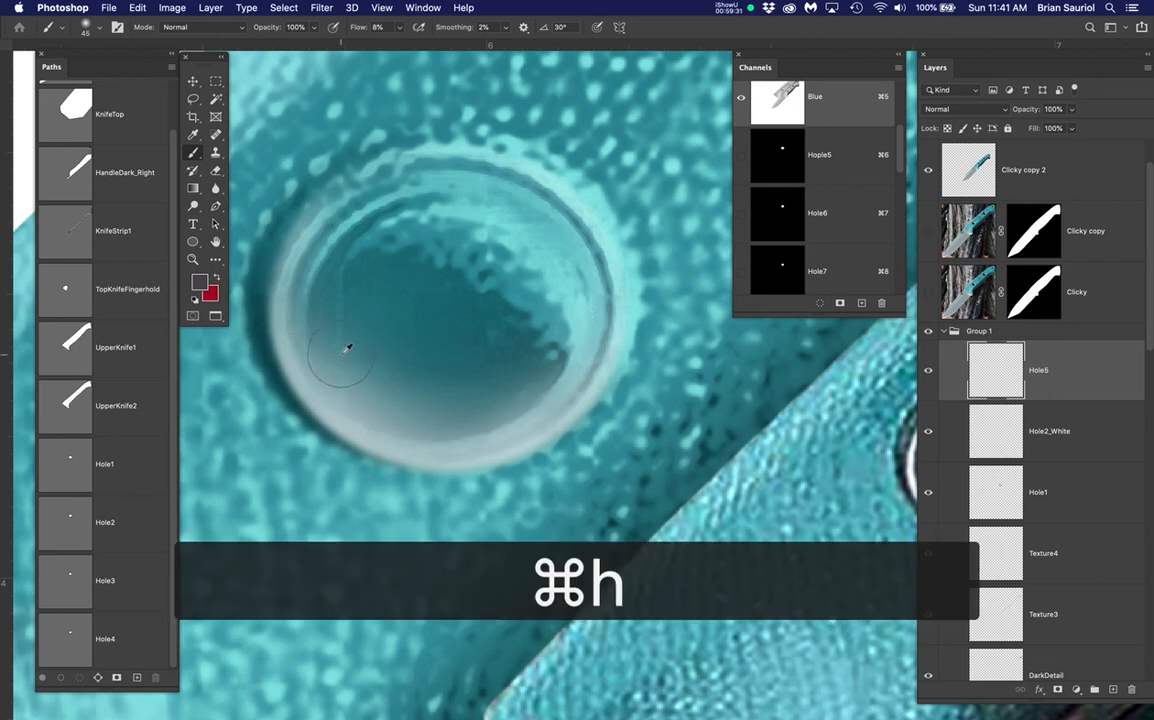
pyautogui.scroll(-3, 347, 347)
pyautogui.press(']')
pyautogui.press(']')
pyautogui.press(']')
pyautogui.moveTo(306, 326)
pyautogui.mouseDown()
pyautogui.moveTo(361, 396)
pyautogui.moveTo(427, 383)
pyautogui.moveTo(456, 346)
pyautogui.moveTo(444, 288)
pyautogui.moveTo(378, 264)
pyautogui.moveTo(348, 276)
pyautogui.moveTo(320, 306)
pyautogui.moveTo(315, 359)
pyautogui.moveTo(307, 319)
pyautogui.moveTo(314, 349)
pyautogui.moveTo(384, 421)
pyautogui.moveTo(343, 396)
pyautogui.moveTo(469, 375)
pyautogui.moveTo(400, 404)
pyautogui.moveTo(340, 381)
pyautogui.moveTo(378, 389)
pyautogui.moveTo(319, 343)
pyautogui.moveTo(311, 276)
pyautogui.moveTo(326, 299)
pyautogui.moveTo(340, 273)
pyautogui.moveTo(384, 407)
pyautogui.mouseUp()
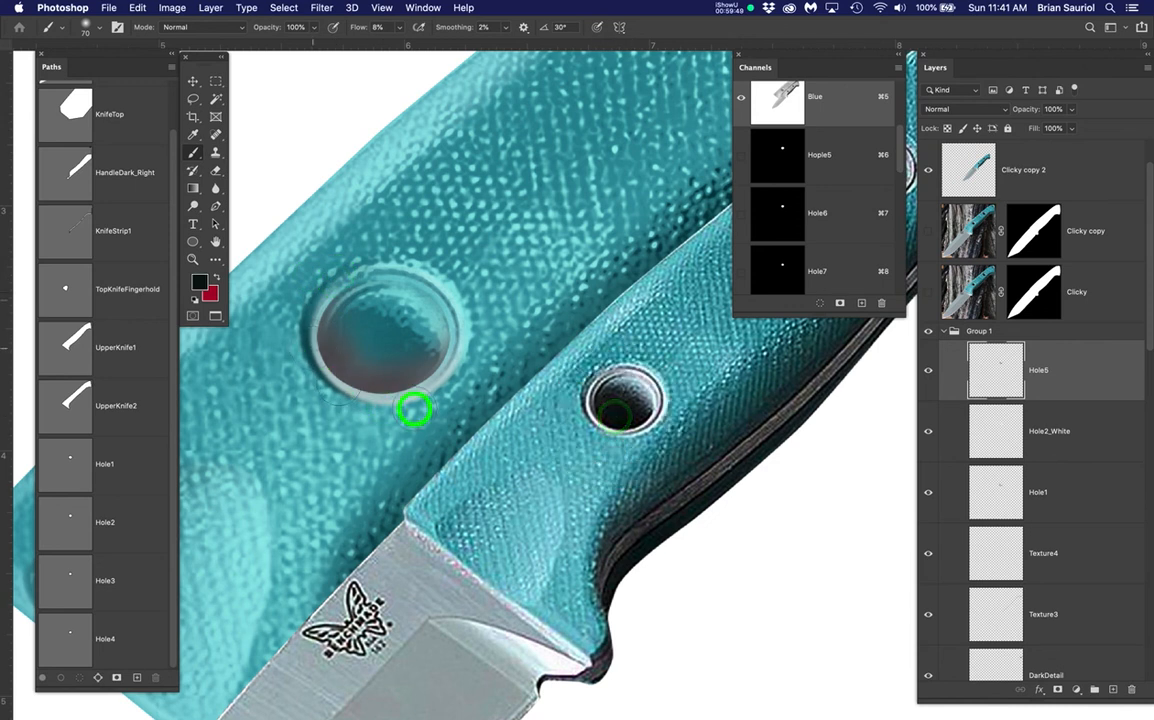
pyautogui.moveTo(314, 346)
pyautogui.mouseDown()
pyautogui.moveTo(309, 291)
pyautogui.moveTo(324, 289)
pyautogui.mouseUp()
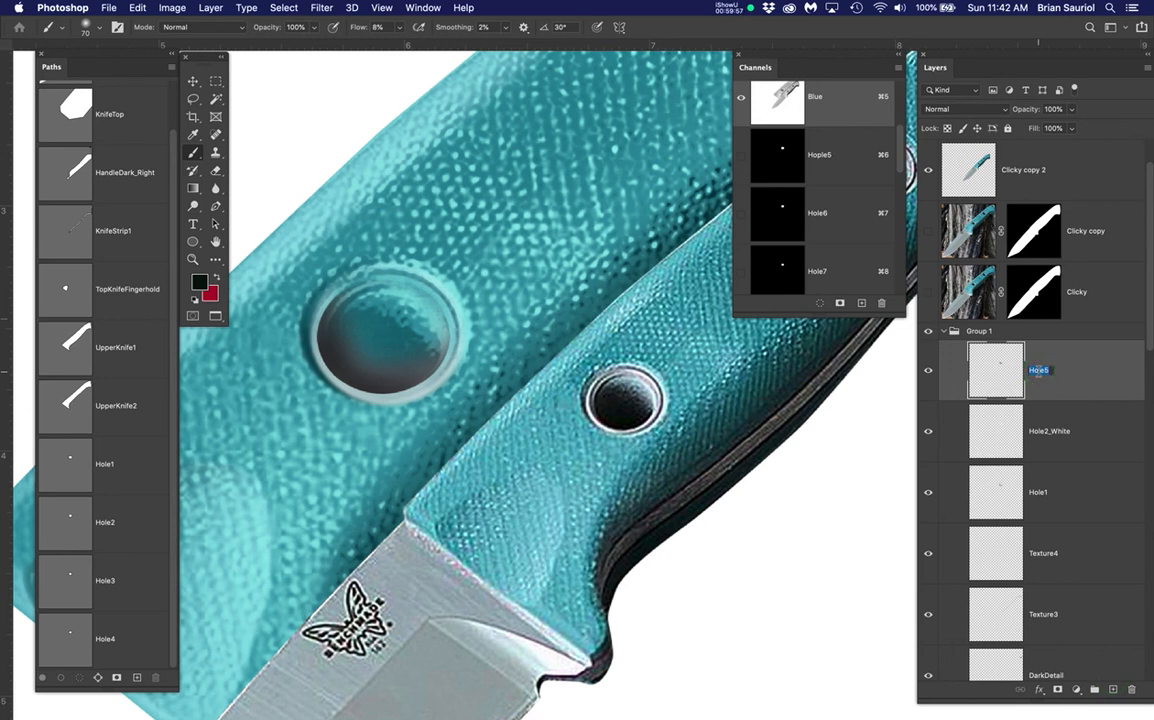
# Add a new empty layer above Hole5 and begin renaming it
pyautogui.click(1113, 690)
pyautogui.click(1113, 690)
pyautogui.click(1038, 372)
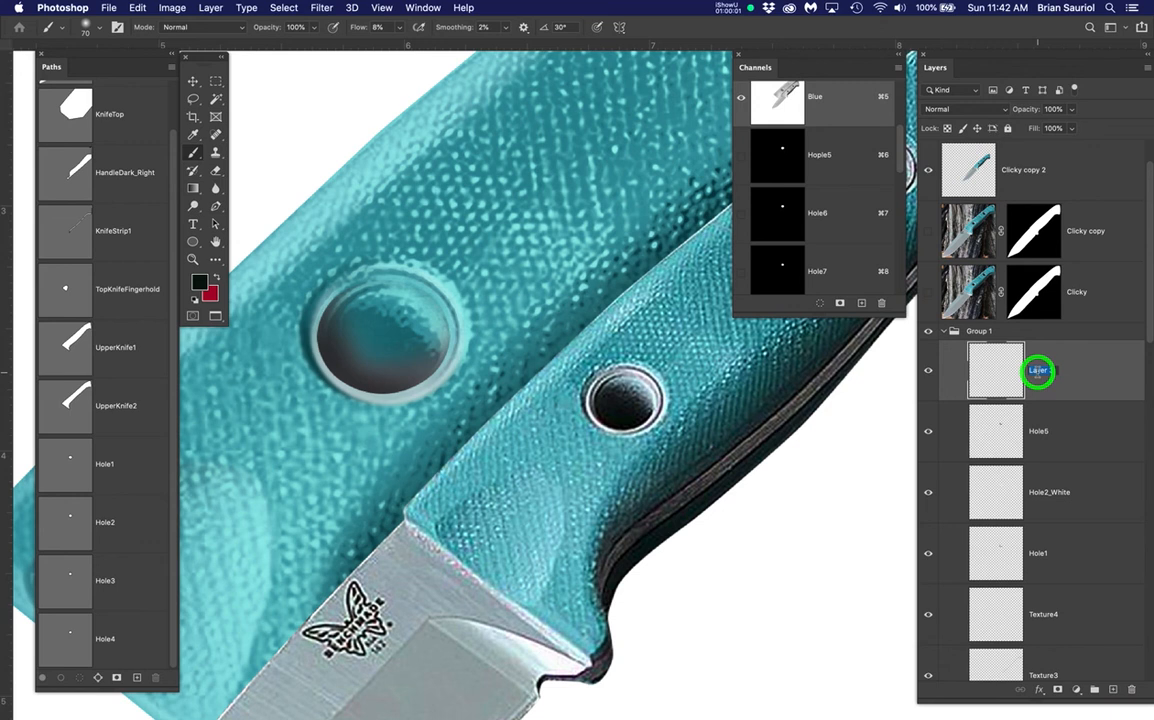
# Name the new layer Hole6, load its hole shape as a selection, and show Clicky copy for reference
pyautogui.write('Hole6')
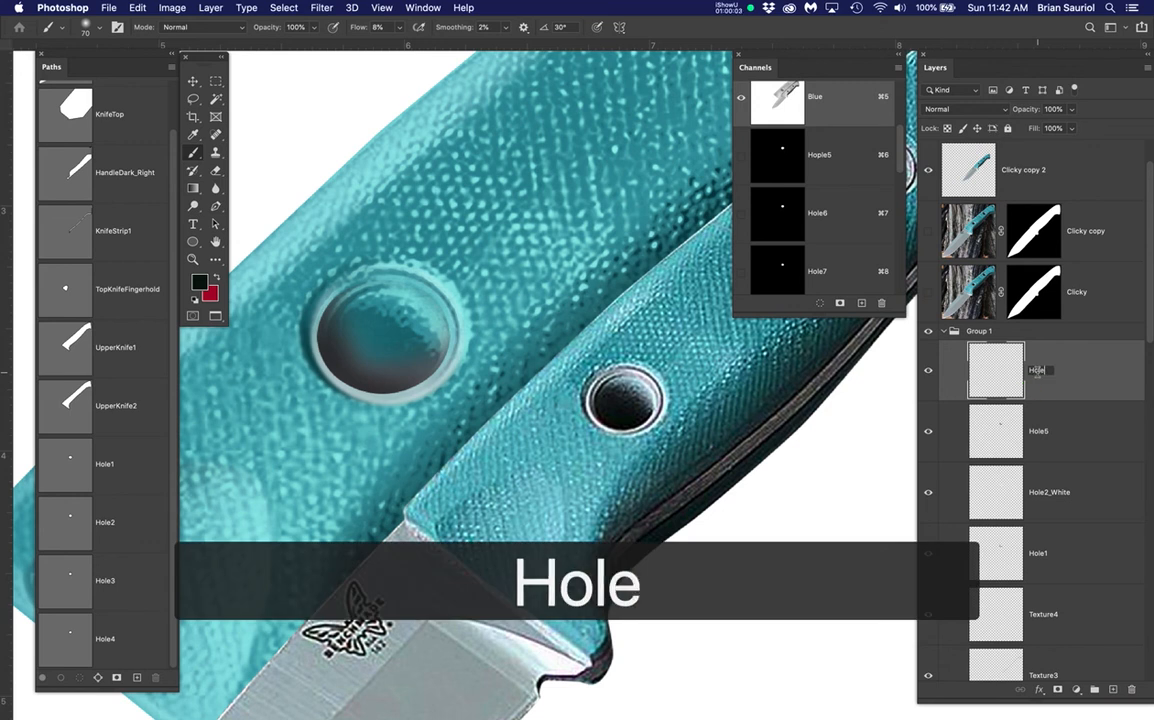
pyautogui.press('Return')
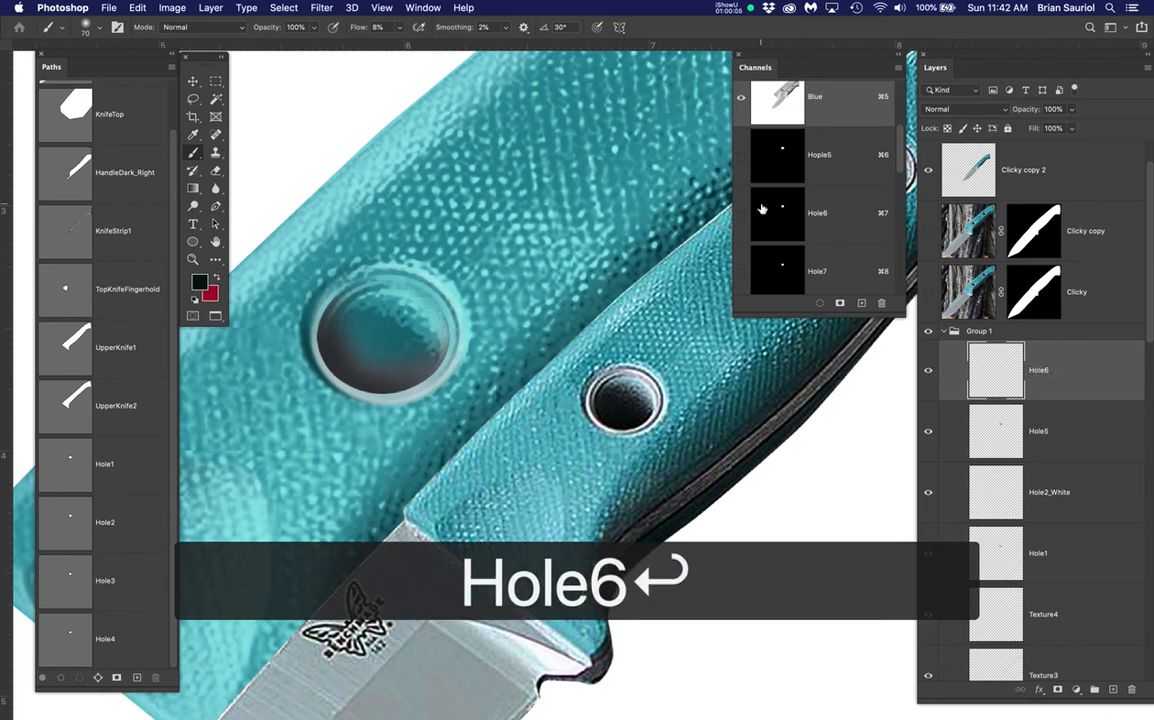
pyautogui.keyDown('super'); pyautogui.click(780, 215); pyautogui.keyUp('super')
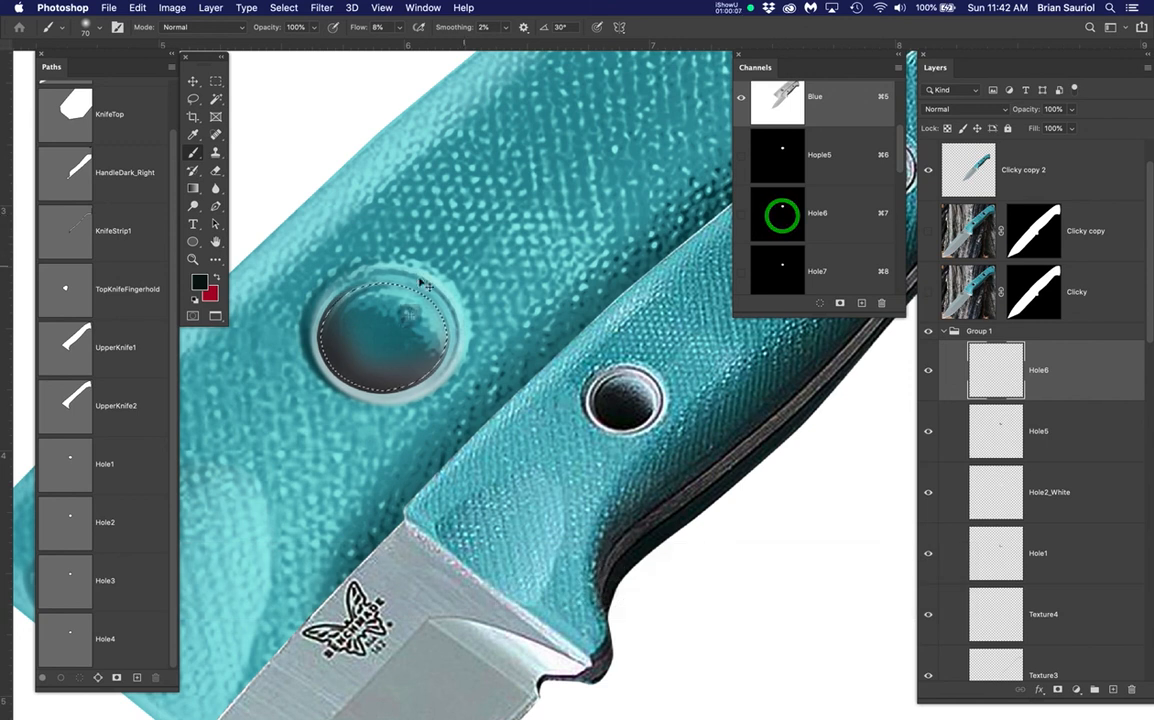
pyautogui.scroll(4, 324, 358)
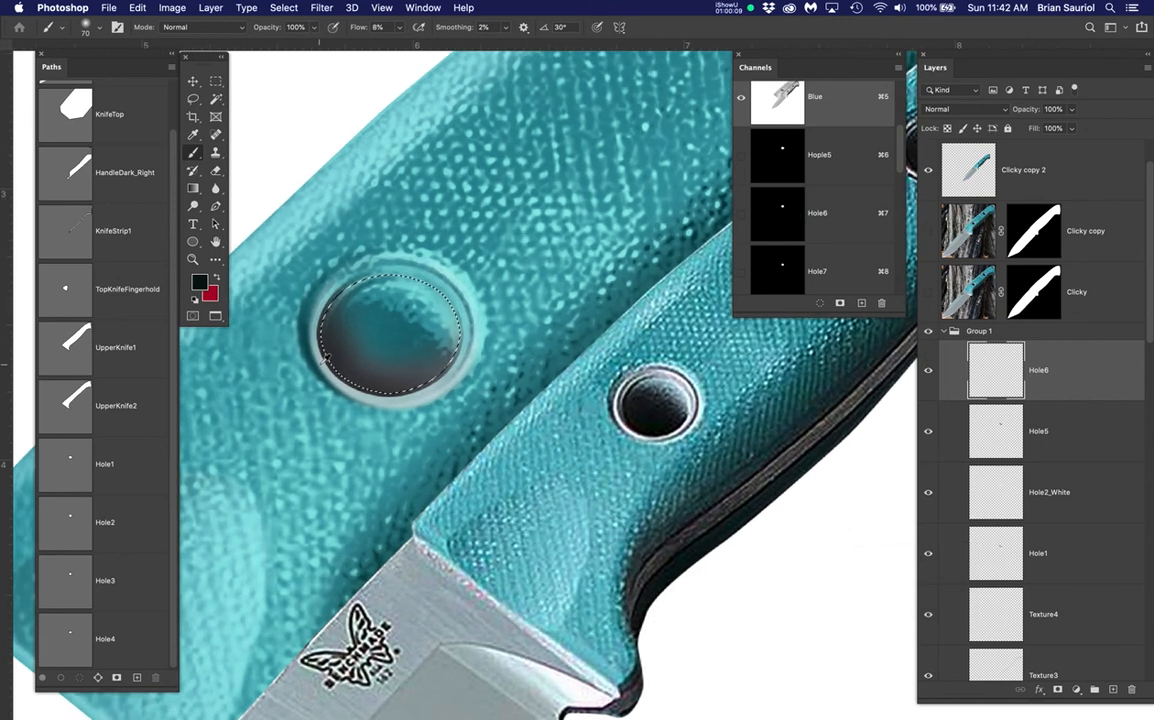
pyautogui.click(928, 231)
pyautogui.scroll(2, 320, 390)
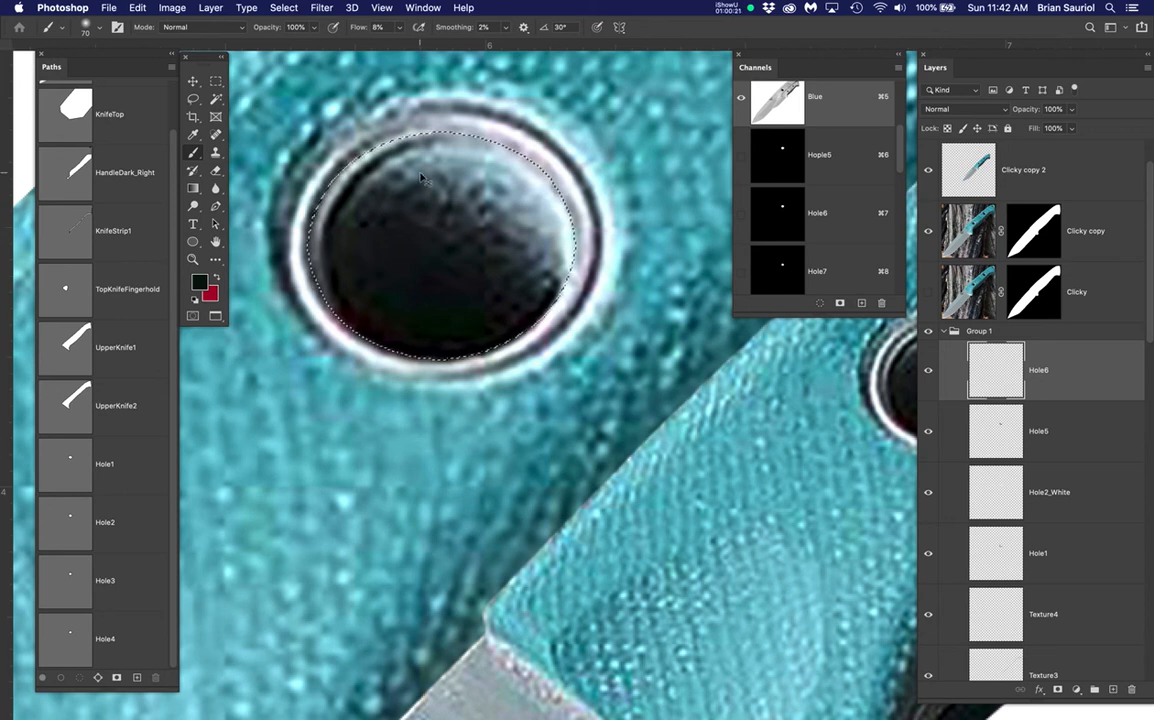
pyautogui.scroll(-3, 431, 232)
pyautogui.scroll(-1, 431, 232)
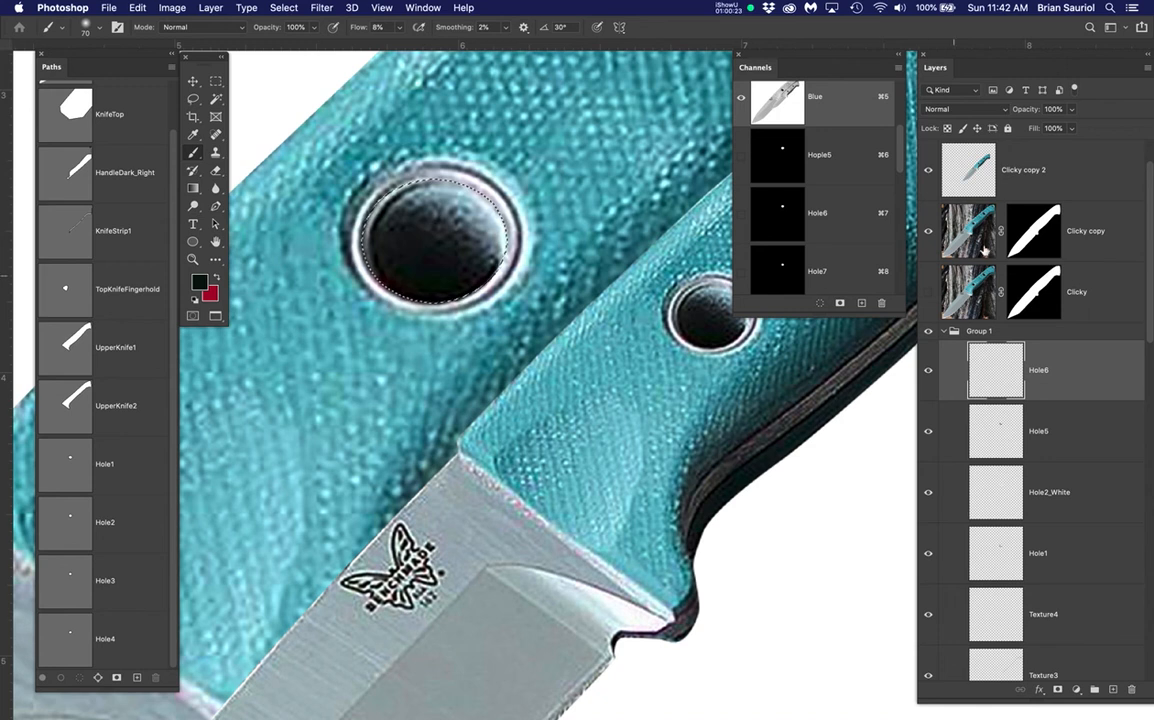
# Paint the hole interior teal and shade down its left rim with a larger brush
pyautogui.moveTo(440, 230)
pyautogui.mouseDown()
pyautogui.moveTo(435, 240)
pyautogui.moveTo(440, 215)
pyautogui.moveTo(360, 240)
pyautogui.moveTo(492, 254)
pyautogui.mouseUp()
pyautogui.press('super+h')
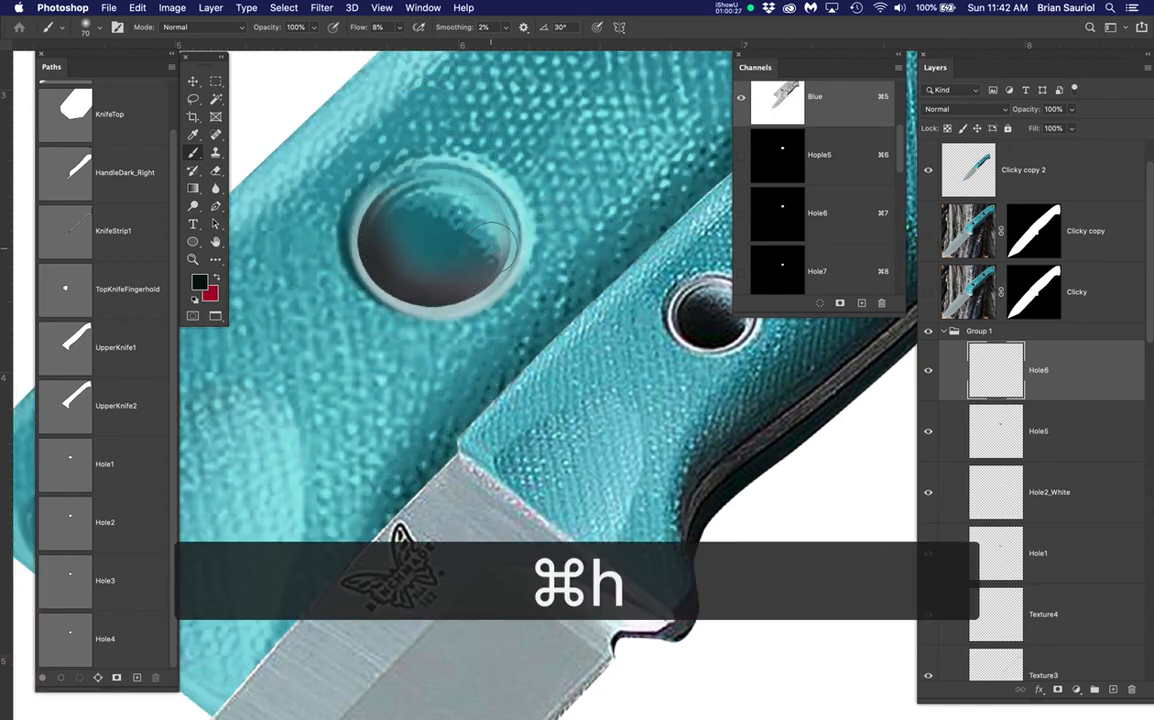
pyautogui.keyDown('alt'); pyautogui.click(407, 309); pyautogui.keyUp('alt')
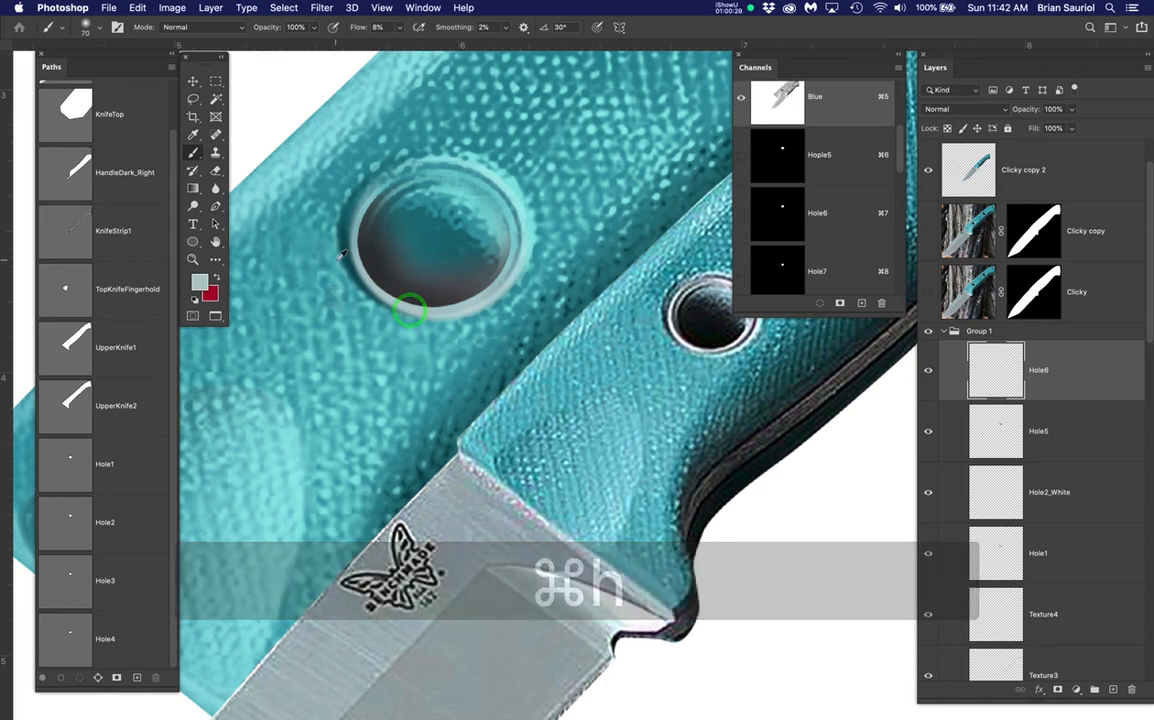
pyautogui.scroll(2, 372, 250)
pyautogui.press(']')
pyautogui.press(']')
pyautogui.moveTo(362, 236)
pyautogui.mouseDown()
pyautogui.moveTo(351, 227)
pyautogui.moveTo(358, 197)
pyautogui.mouseUp()
pyautogui.moveTo(356, 204)
pyautogui.mouseDown()
pyautogui.moveTo(355, 252)
pyautogui.moveTo(417, 327)
pyautogui.mouseUp()
pyautogui.moveTo(518, 328)
pyautogui.mouseDown()
pyautogui.moveTo(580, 310)
pyautogui.moveTo(618, 262)
pyautogui.mouseUp()
# Lighten the lower-right, upper and upper-right rim with a smaller brush, then add a new layer
pyautogui.moveTo(564, 317)
pyautogui.mouseDown()
pyautogui.moveTo(608, 298)
pyautogui.moveTo(584, 320)
pyautogui.mouseUp()
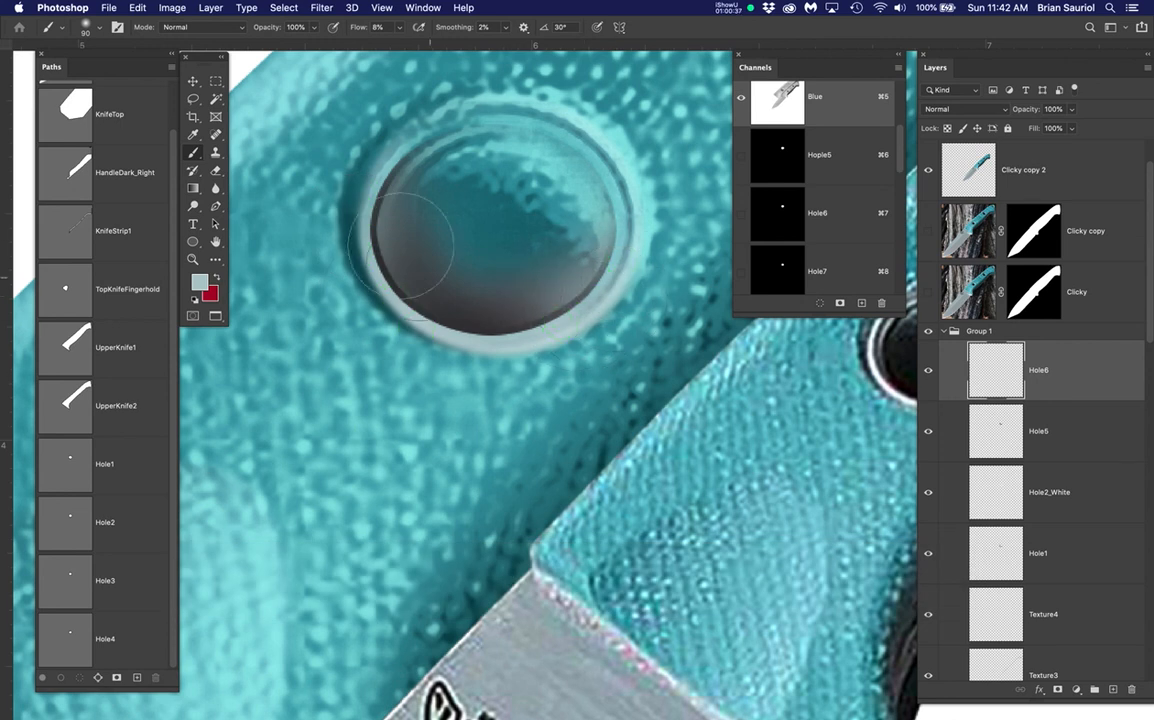
pyautogui.moveTo(376, 180); pyautogui.dragTo(378, 178)
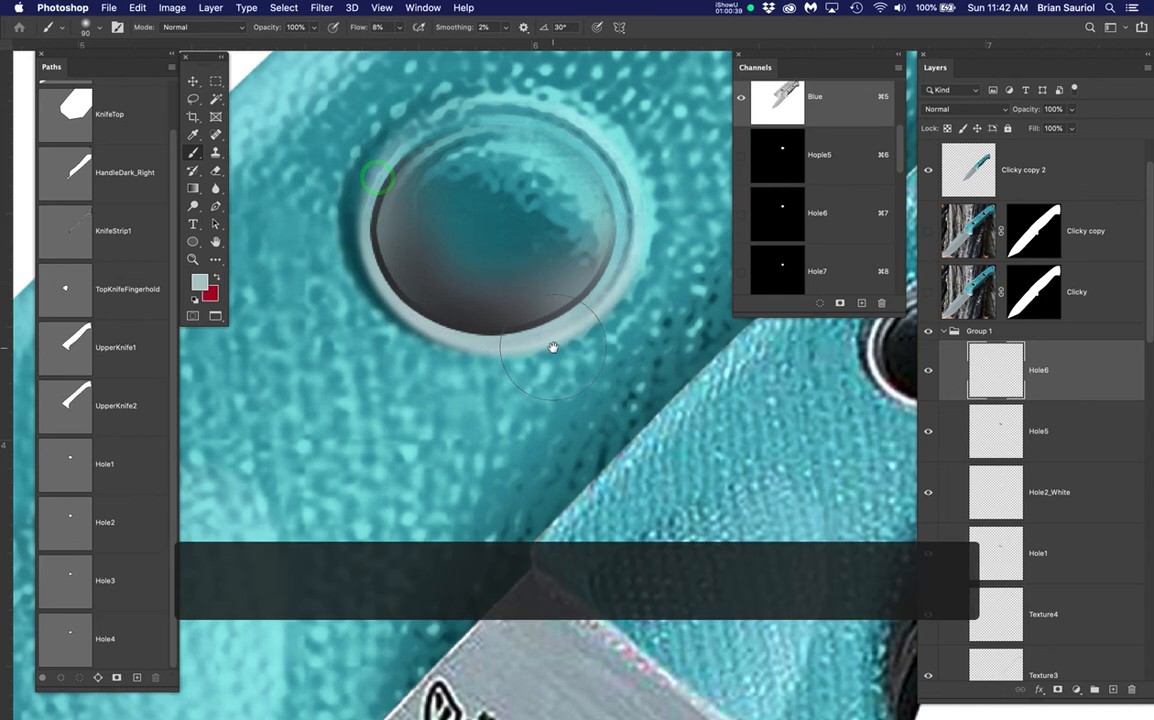
pyautogui.moveTo(552, 348); pyautogui.dragTo(481, 375)
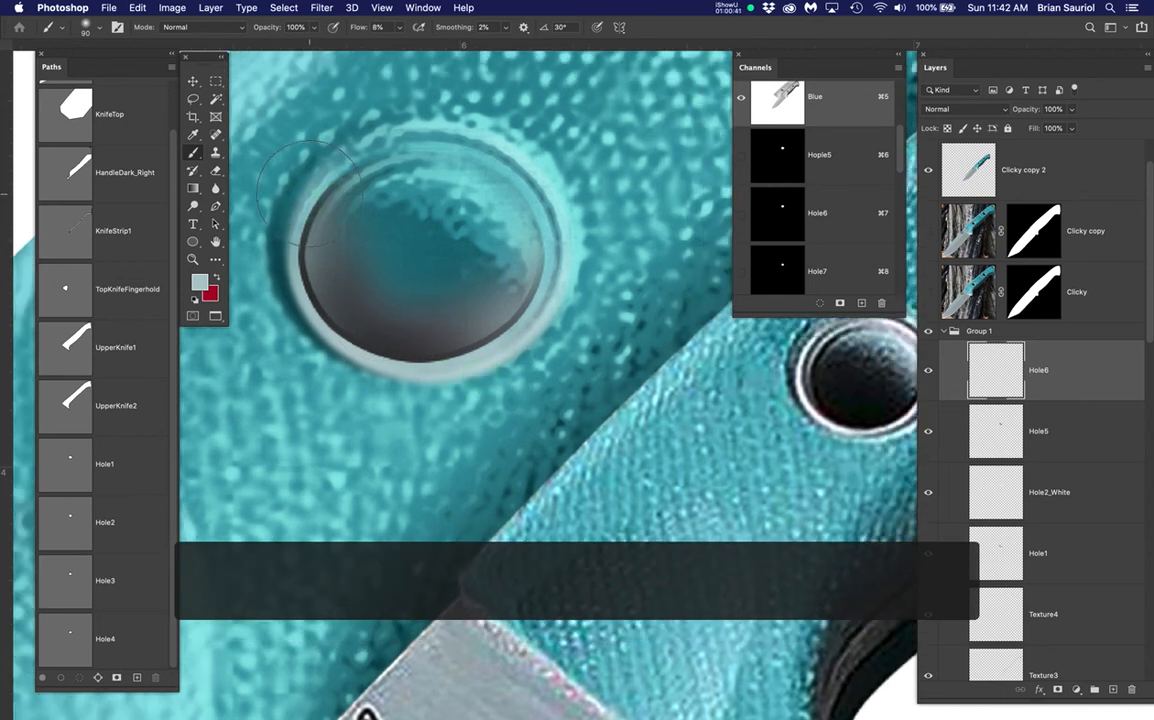
pyautogui.press('[')
pyautogui.press('[')
pyautogui.press('[')
pyautogui.press('[')
pyautogui.press('[')
pyautogui.press('[')
pyautogui.press('[')
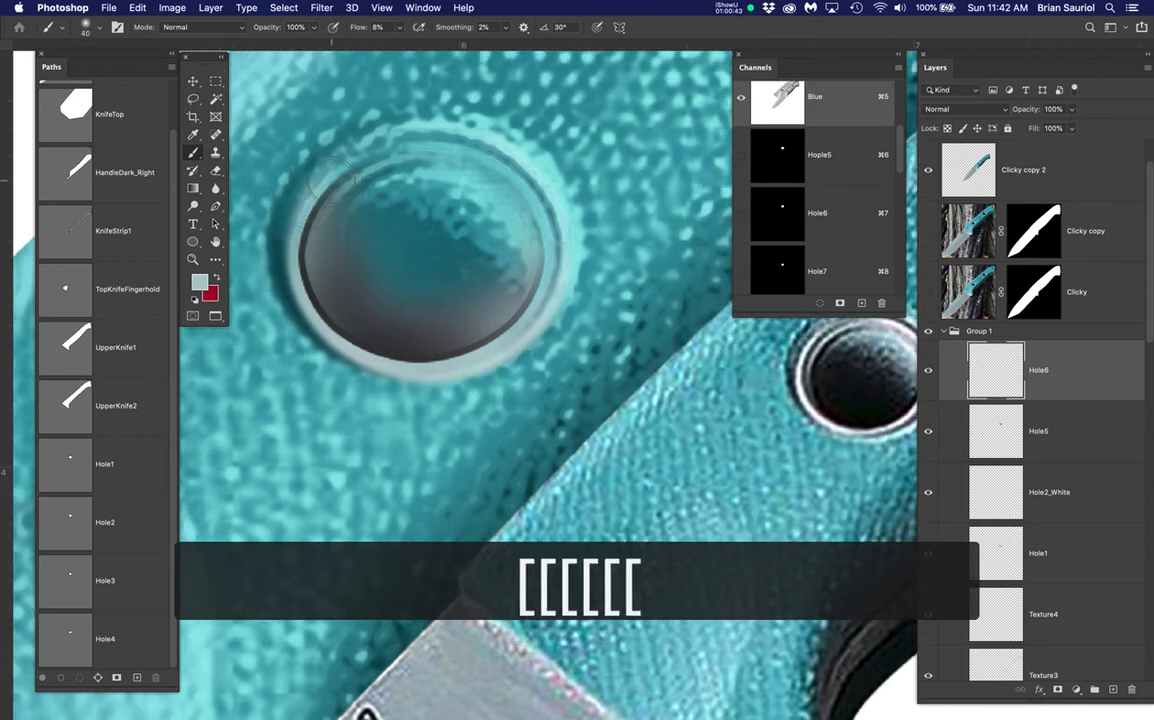
pyautogui.click(347, 170)
pyautogui.moveTo(347, 170)
pyautogui.mouseDown()
pyautogui.moveTo(330, 191)
pyautogui.moveTo(410, 147)
pyautogui.moveTo(466, 148)
pyautogui.mouseUp()
pyautogui.moveTo(523, 194)
pyautogui.mouseDown()
pyautogui.moveTo(432, 153)
pyautogui.moveTo(519, 187)
pyautogui.moveTo(542, 307)
pyautogui.moveTo(505, 348)
pyautogui.moveTo(483, 348)
pyautogui.moveTo(532, 245)
pyautogui.moveTo(530, 205)
pyautogui.moveTo(470, 157)
pyautogui.moveTo(389, 160)
pyautogui.moveTo(325, 186)
pyautogui.moveTo(293, 228)
pyautogui.mouseUp()
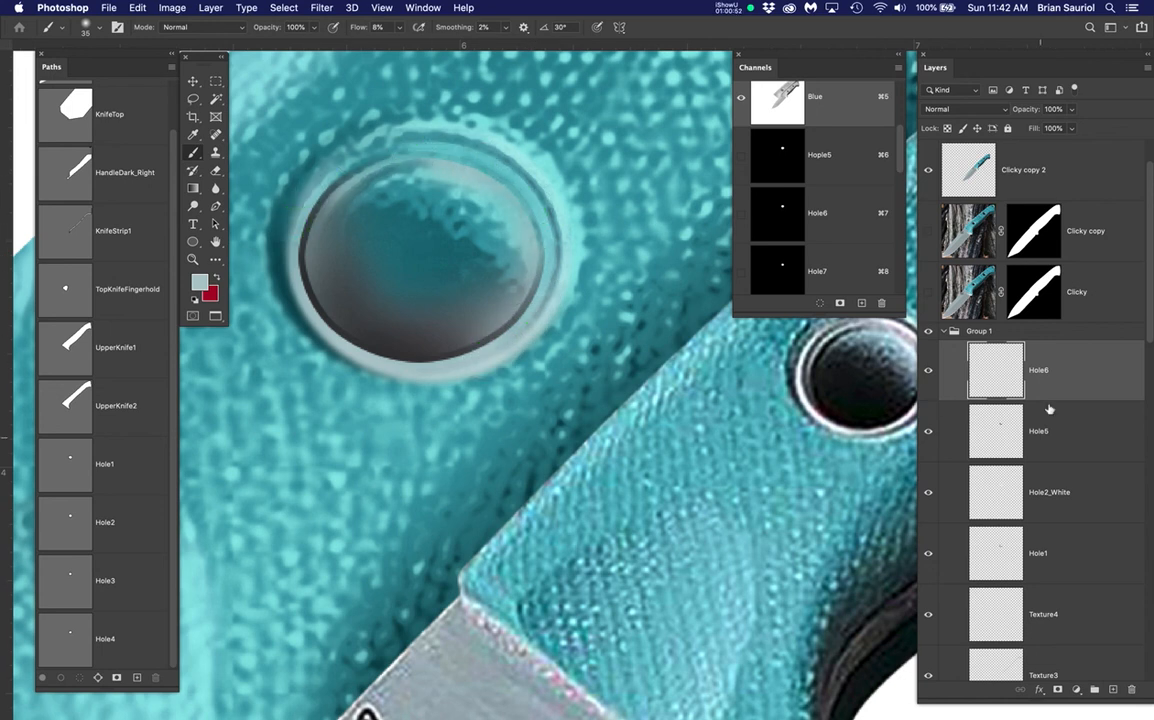
pyautogui.click(1113, 690)
# Name the new layer Hole7 and load its hole shape as a selection
pyautogui.click(1043, 370)
pyautogui.write('Hole7')
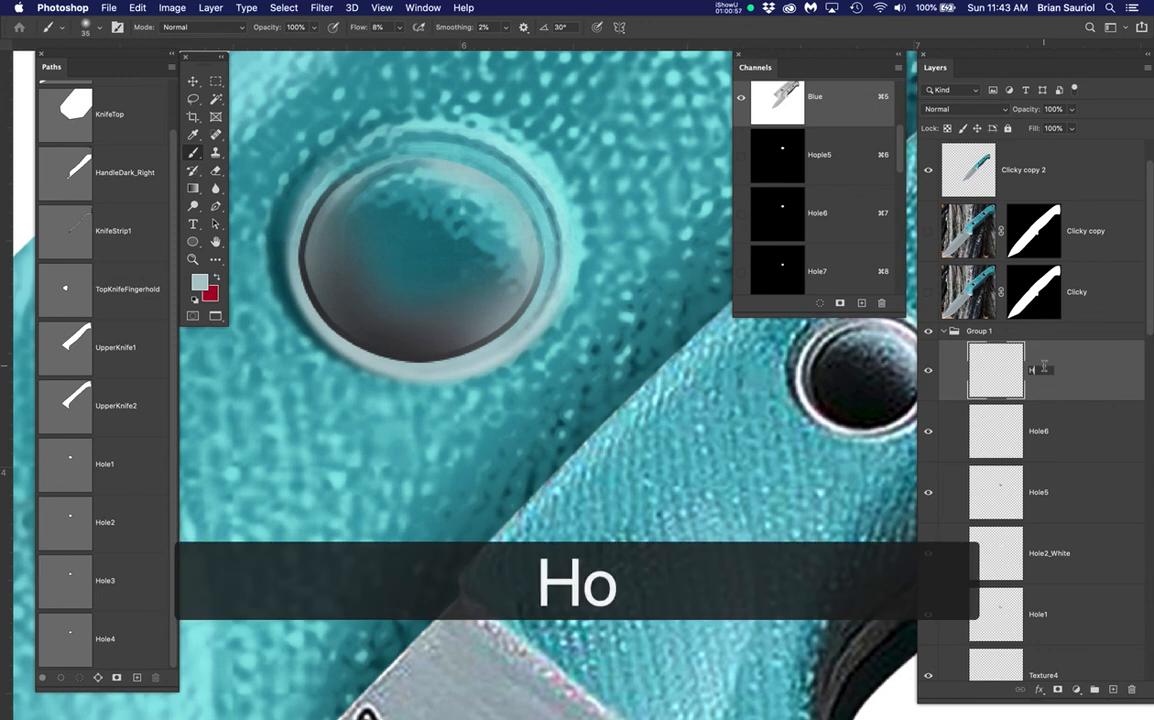
pyautogui.press('Return')
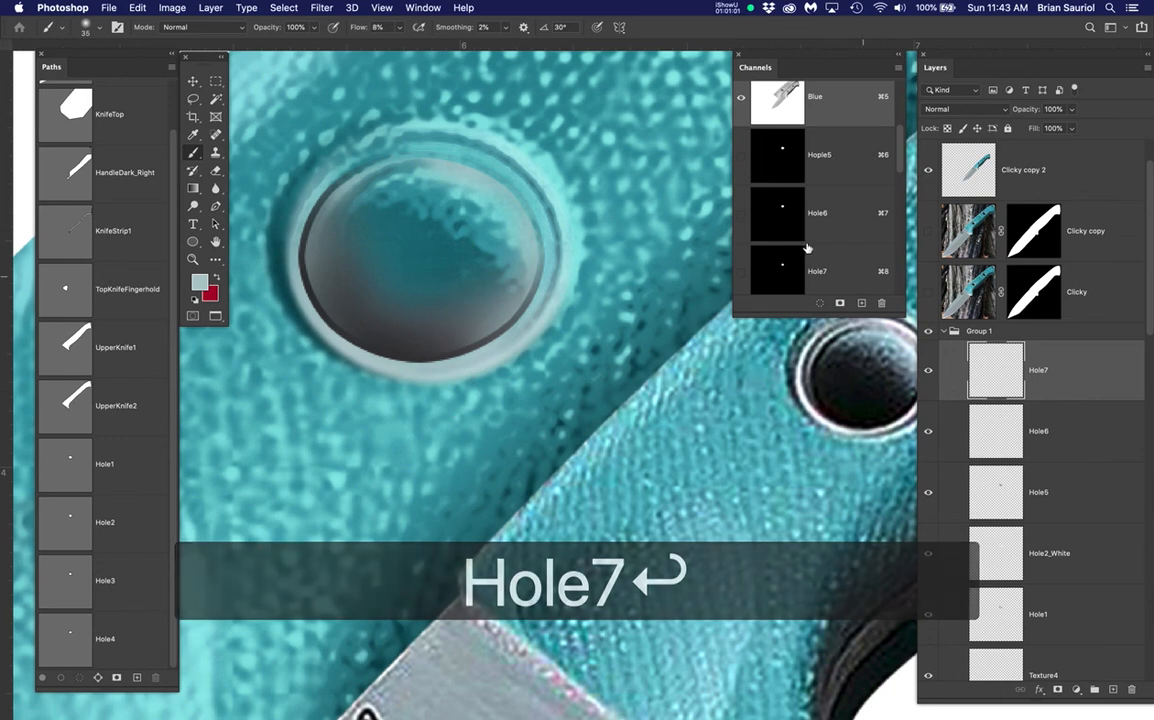
pyautogui.keyDown('super'); pyautogui.click(786, 276); pyautogui.keyUp('super')
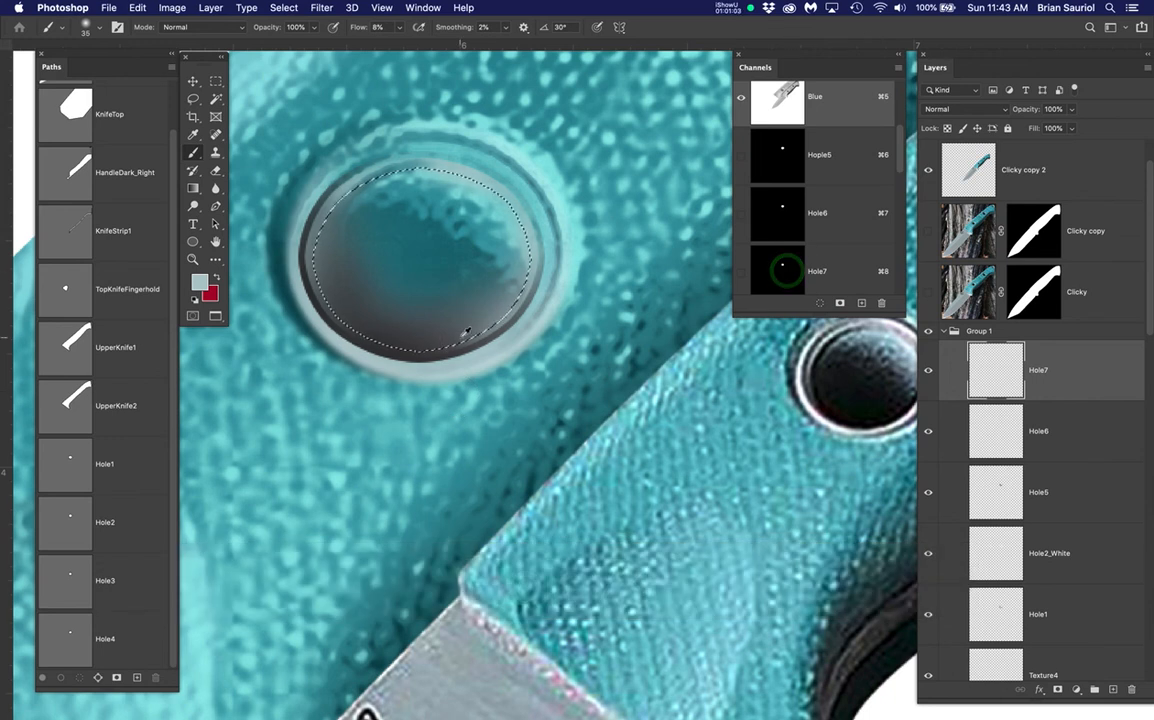
pyautogui.scroll(-3, 464, 330)
pyautogui.scroll(-2, 452, 330)
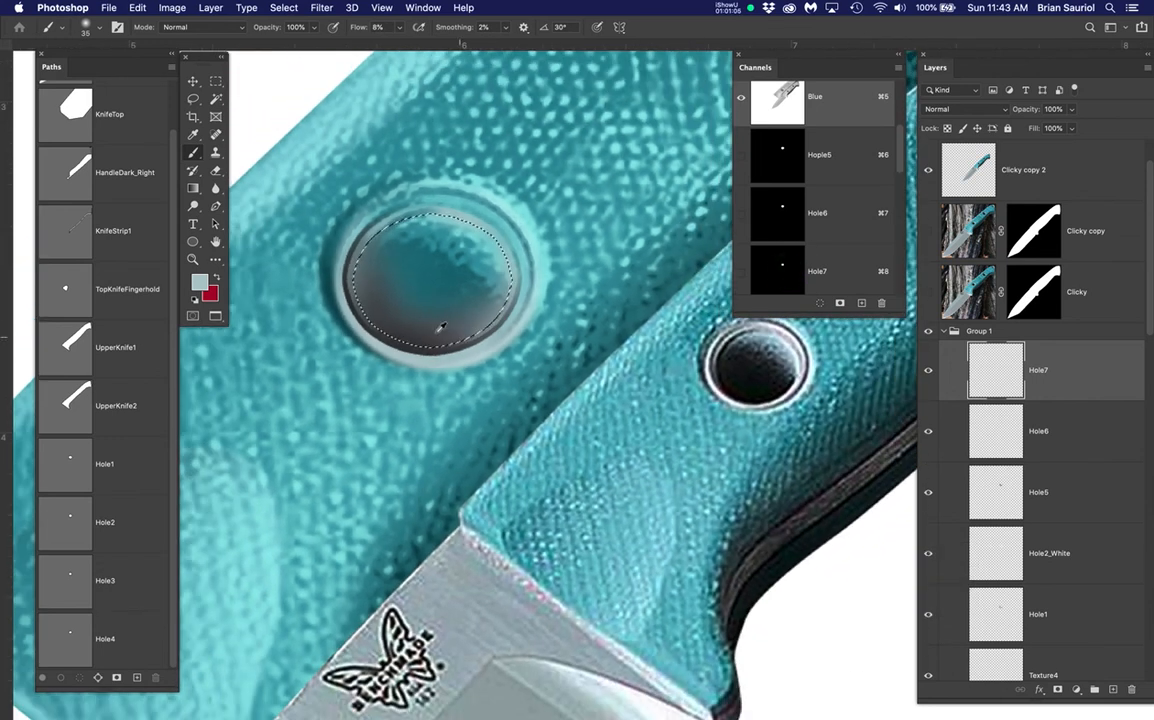
# Enlarge the brush and set the foreground to a dark teal sampled from the hole
pyautogui.press(']')
pyautogui.press(']')
pyautogui.press(']')
pyautogui.press(']')
pyautogui.press(']')
pyautogui.press(']')
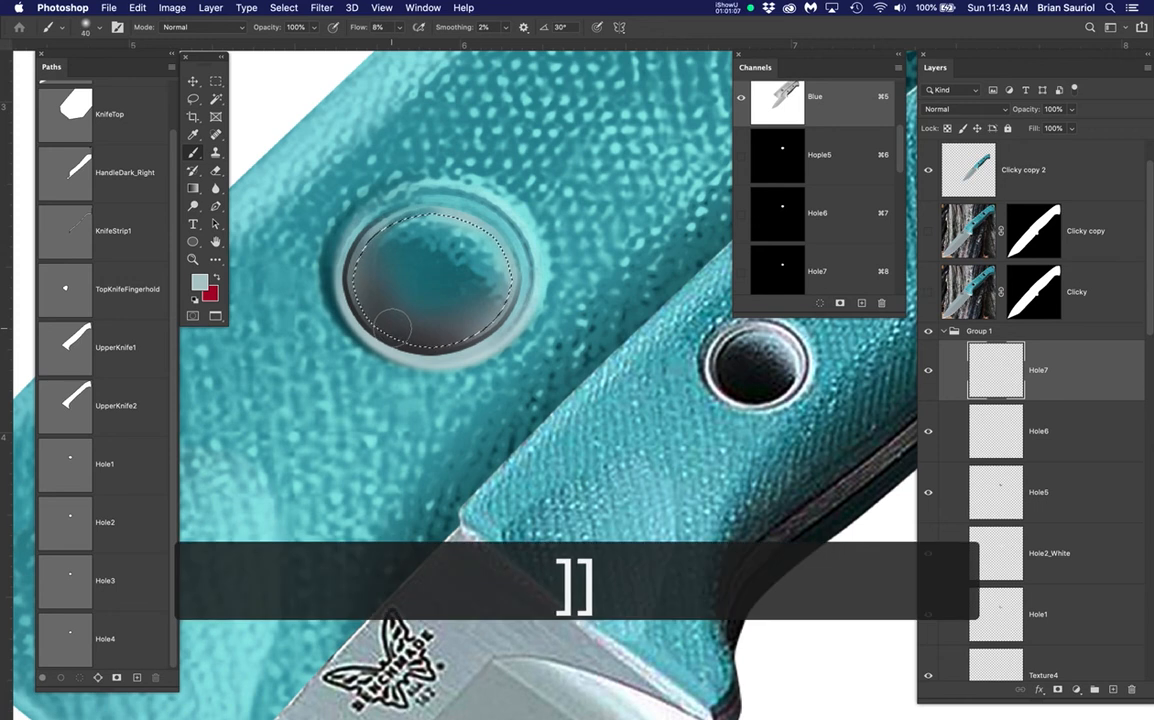
pyautogui.press('i')
pyautogui.click(737, 384)
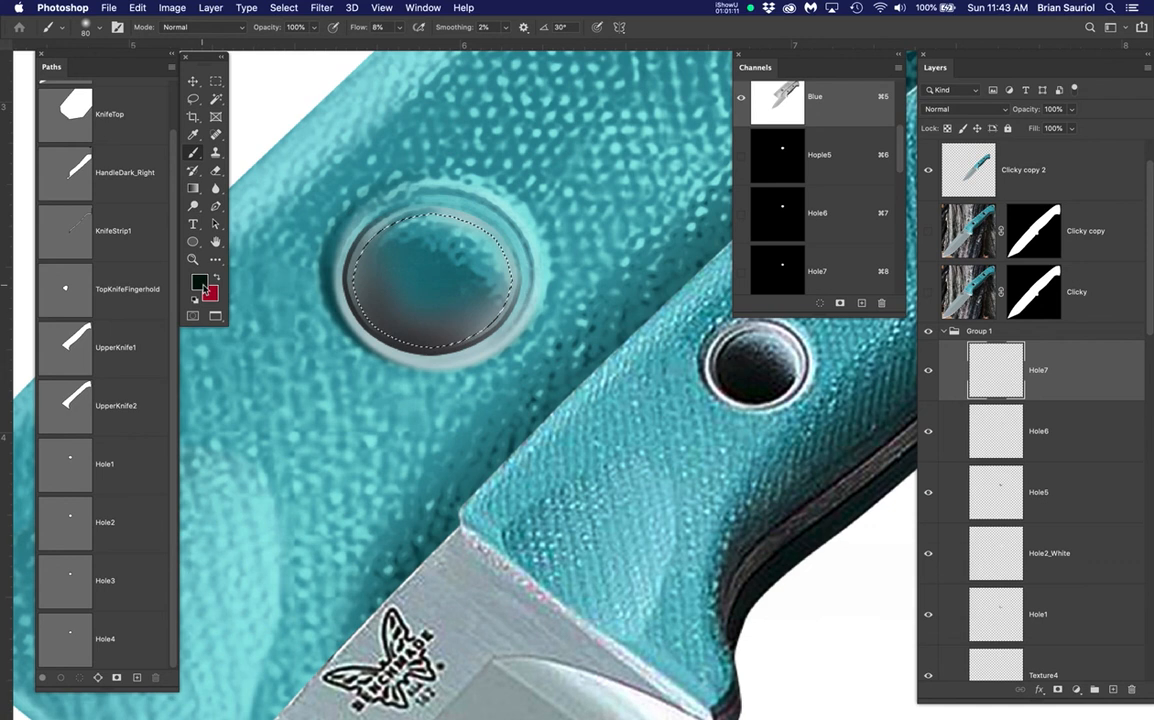
pyautogui.click(200, 285)
pyautogui.click(776, 349)
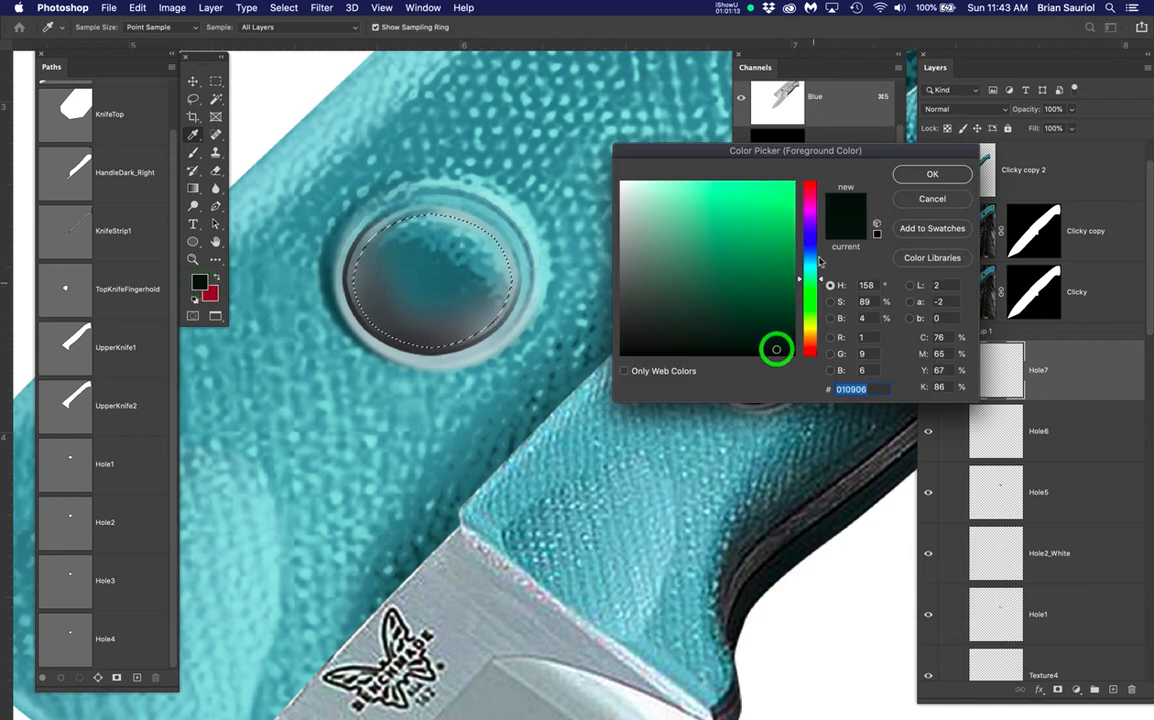
pyautogui.moveTo(811, 244); pyautogui.dragTo(819, 265)
pyautogui.moveTo(710, 290); pyautogui.dragTo(795, 337)
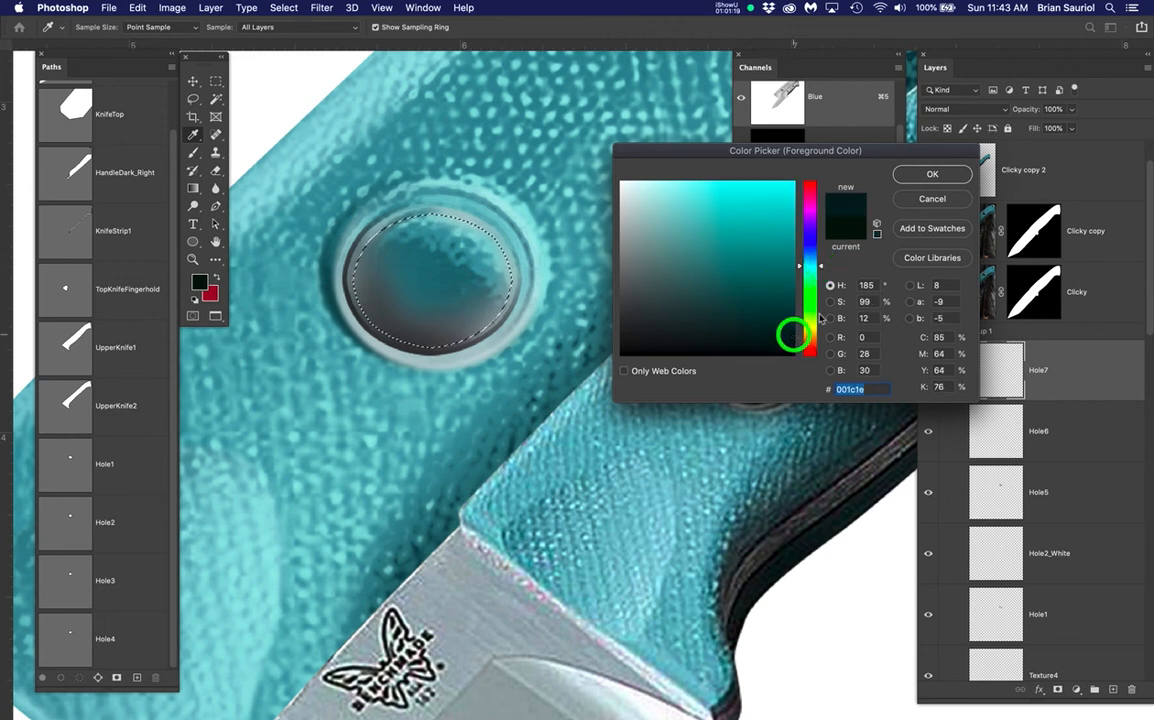
pyautogui.click(924, 171)
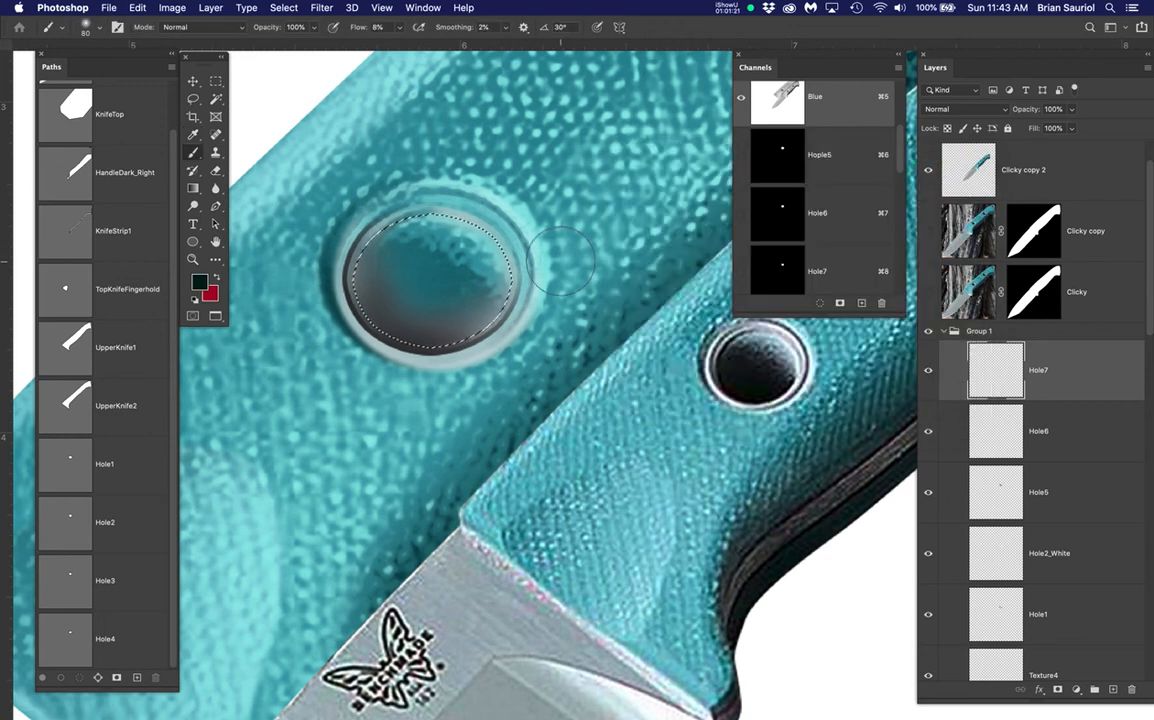
# Paint dark teal shading into the hole interior and along its lower-right rim
pyautogui.press('super+h')
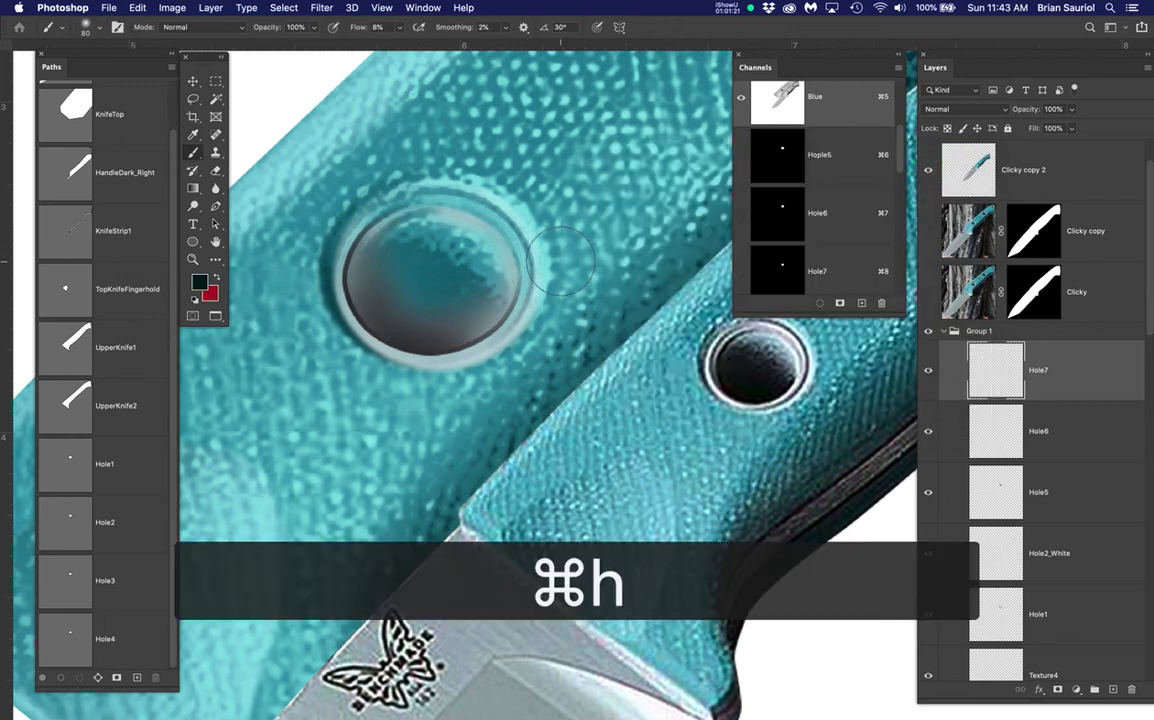
pyautogui.moveTo(350, 279)
pyautogui.mouseDown()
pyautogui.moveTo(386, 246)
pyautogui.moveTo(365, 283)
pyautogui.moveTo(405, 309)
pyautogui.moveTo(399, 331)
pyautogui.moveTo(437, 355)
pyautogui.moveTo(458, 364)
pyautogui.moveTo(513, 331)
pyautogui.moveTo(500, 369)
pyautogui.moveTo(352, 333)
pyautogui.moveTo(488, 369)
pyautogui.moveTo(399, 330)
pyautogui.moveTo(463, 320)
pyautogui.moveTo(345, 275)
pyautogui.moveTo(453, 310)
pyautogui.moveTo(441, 307)
pyautogui.moveTo(478, 338)
pyautogui.moveTo(530, 318)
pyautogui.moveTo(444, 331)
pyautogui.moveTo(365, 318)
pyautogui.moveTo(405, 312)
pyautogui.moveTo(358, 296)
pyautogui.moveTo(455, 350)
pyautogui.moveTo(491, 338)
pyautogui.mouseUp()
pyautogui.click(407, 273)
pyautogui.click(477, 336)
pyautogui.click(528, 322)
pyautogui.scroll(-3, 491, 338)
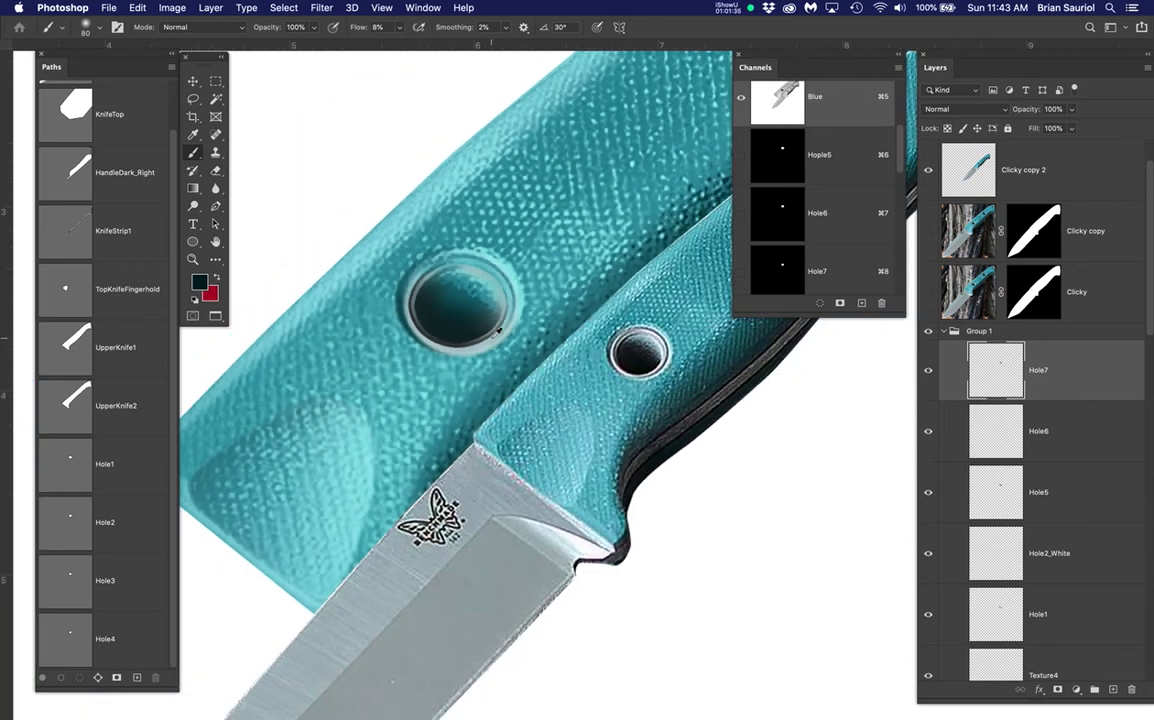
pyautogui.scroll(-1, 498, 331)
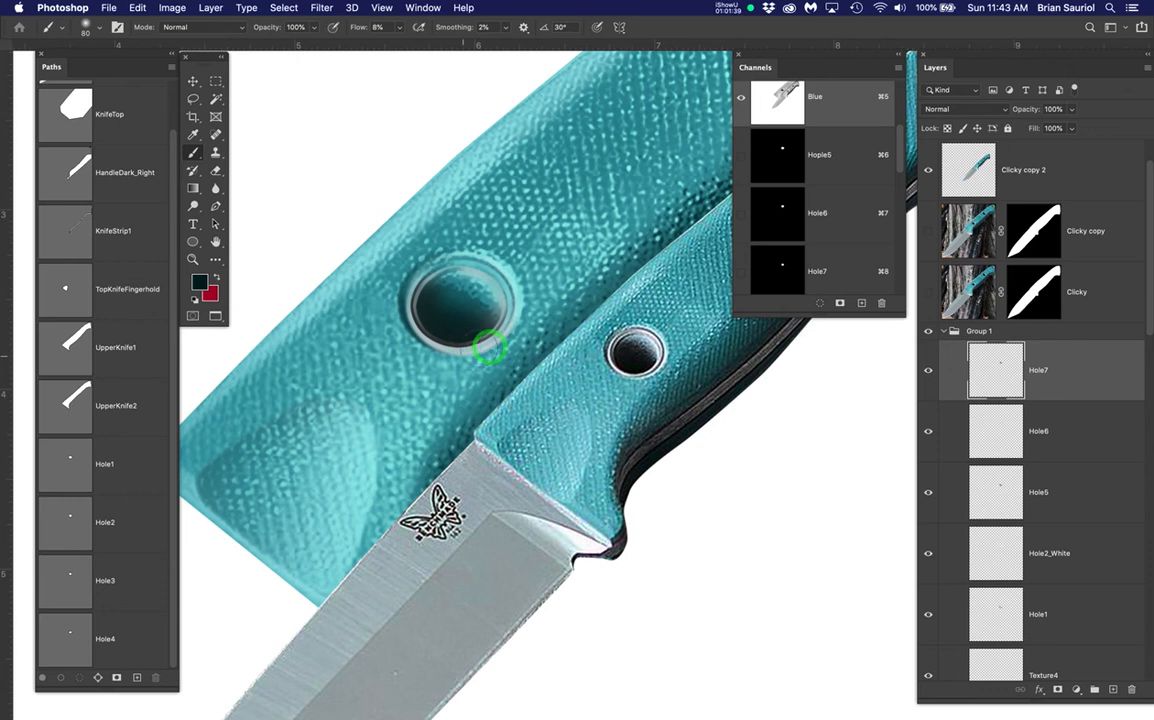
pyautogui.scroll(2, 490, 347)
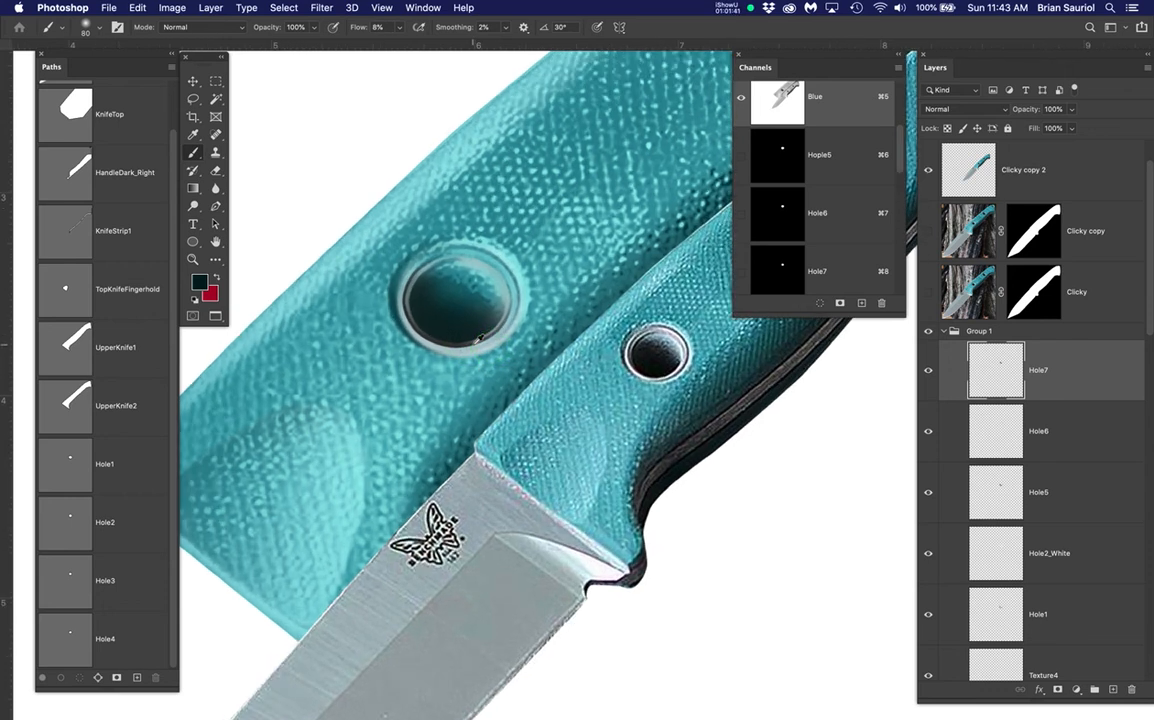
pyautogui.click(441, 320)
pyautogui.click(697, 215)
pyautogui.click(496, 316)
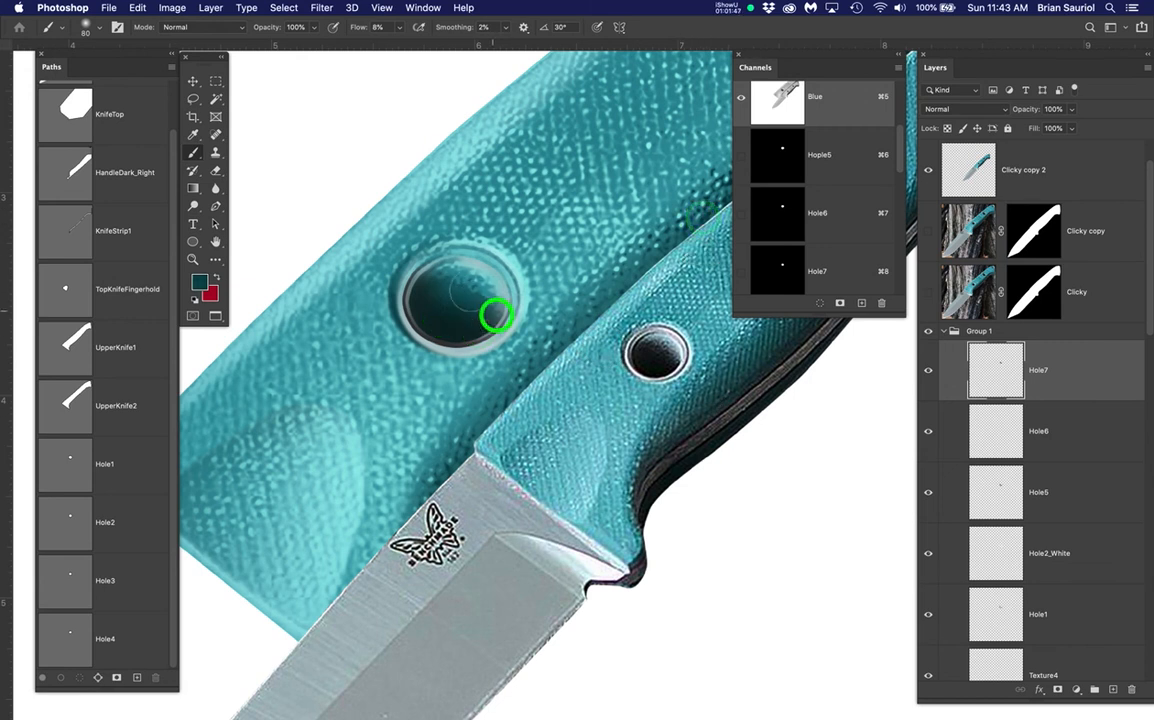
pyautogui.click(457, 326)
pyautogui.click(493, 352)
# Drop the selection around the small hole
pyautogui.scroll(-3, 468, 350)
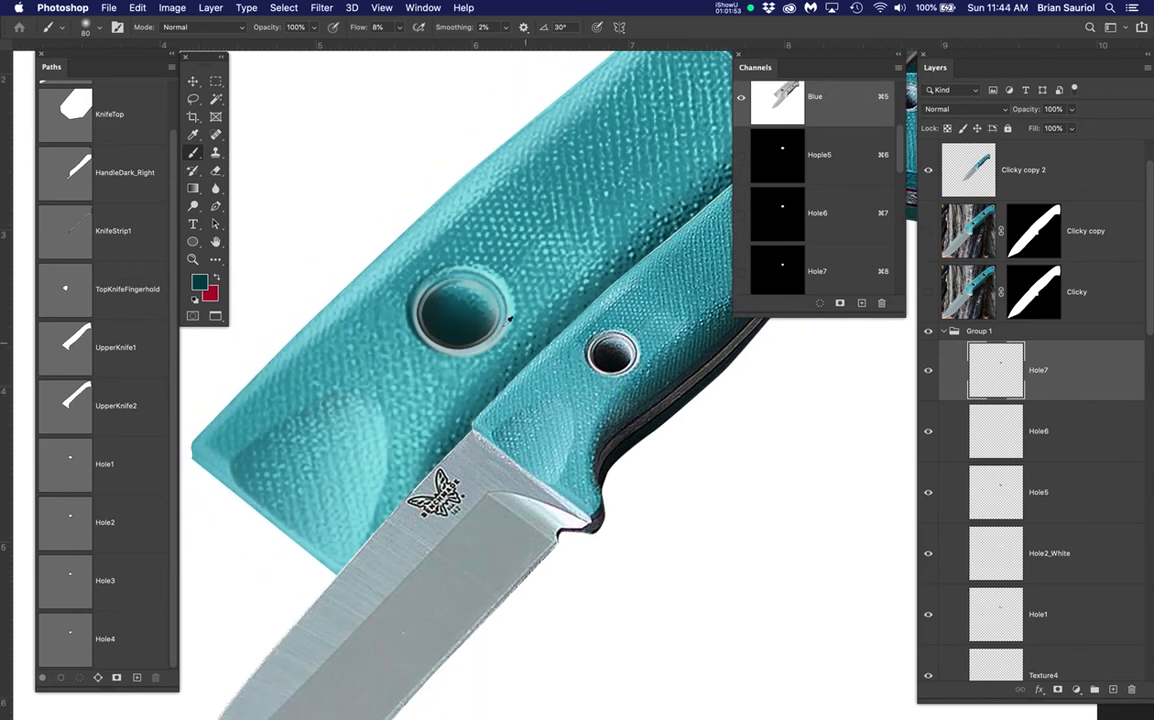
pyautogui.scroll(2, 488, 303)
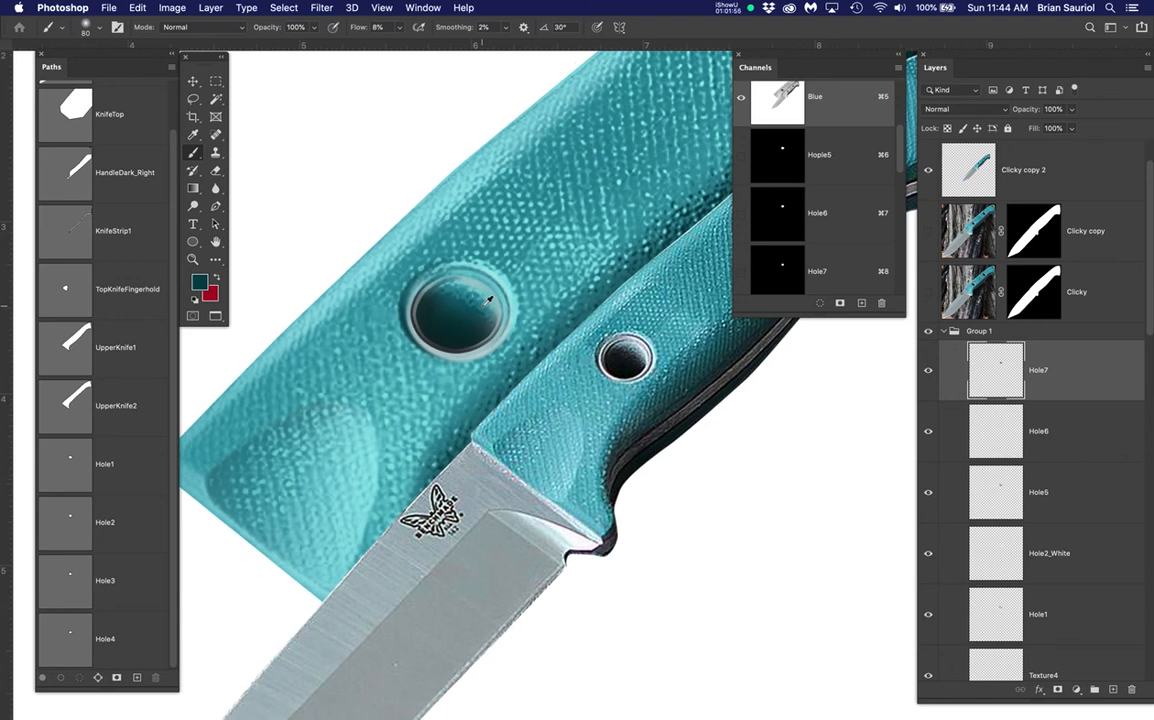
pyautogui.scroll(2, 455, 334)
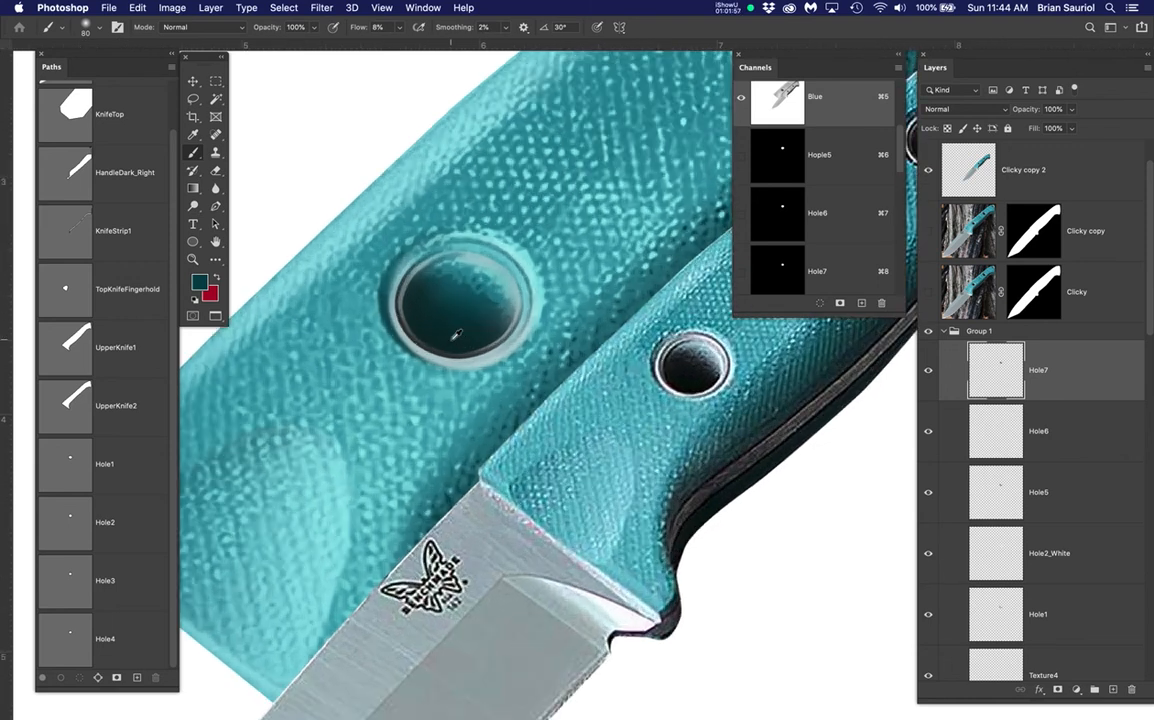
pyautogui.scroll(1, 455, 334)
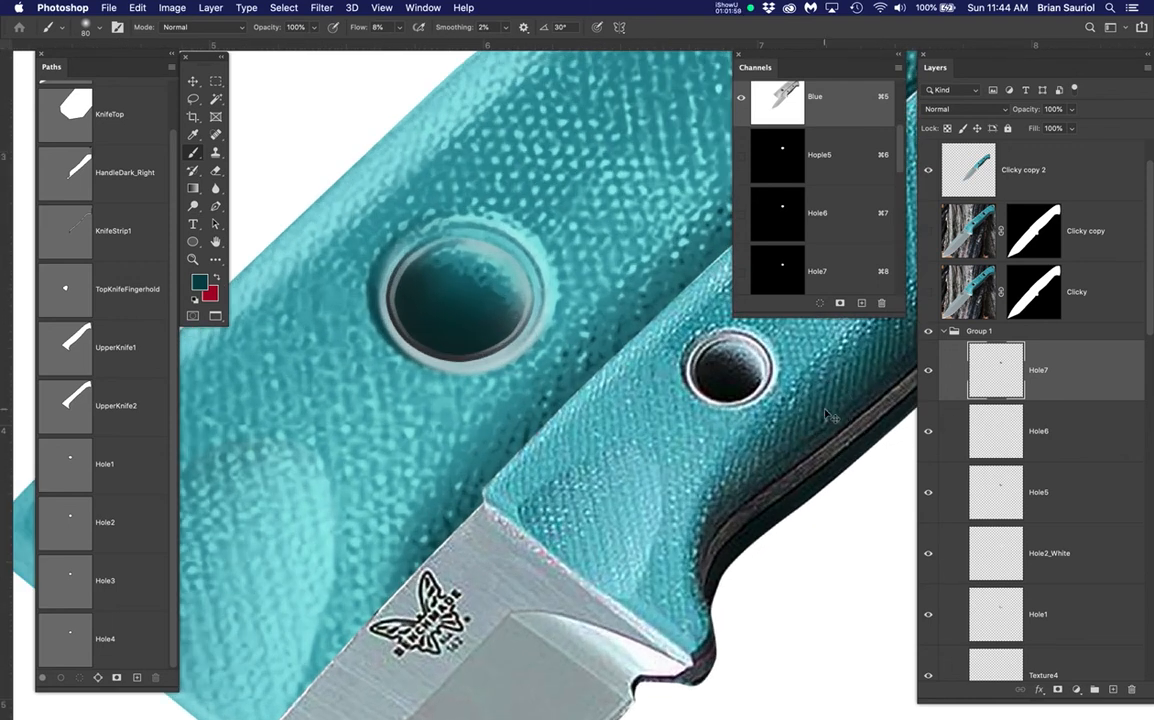
pyautogui.press('super+d')
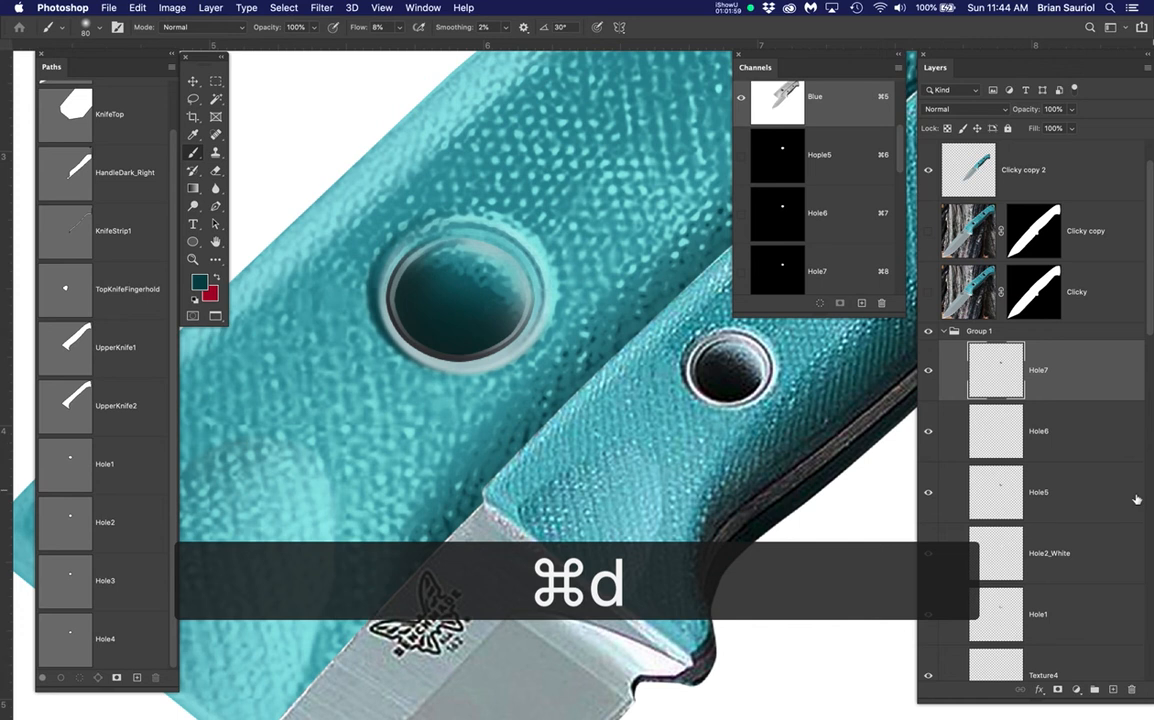
# Reapply the last Gaussian Blur to the Hole5 and Hole6 layers
pyautogui.click(930, 492)
pyautogui.click(1091, 495)
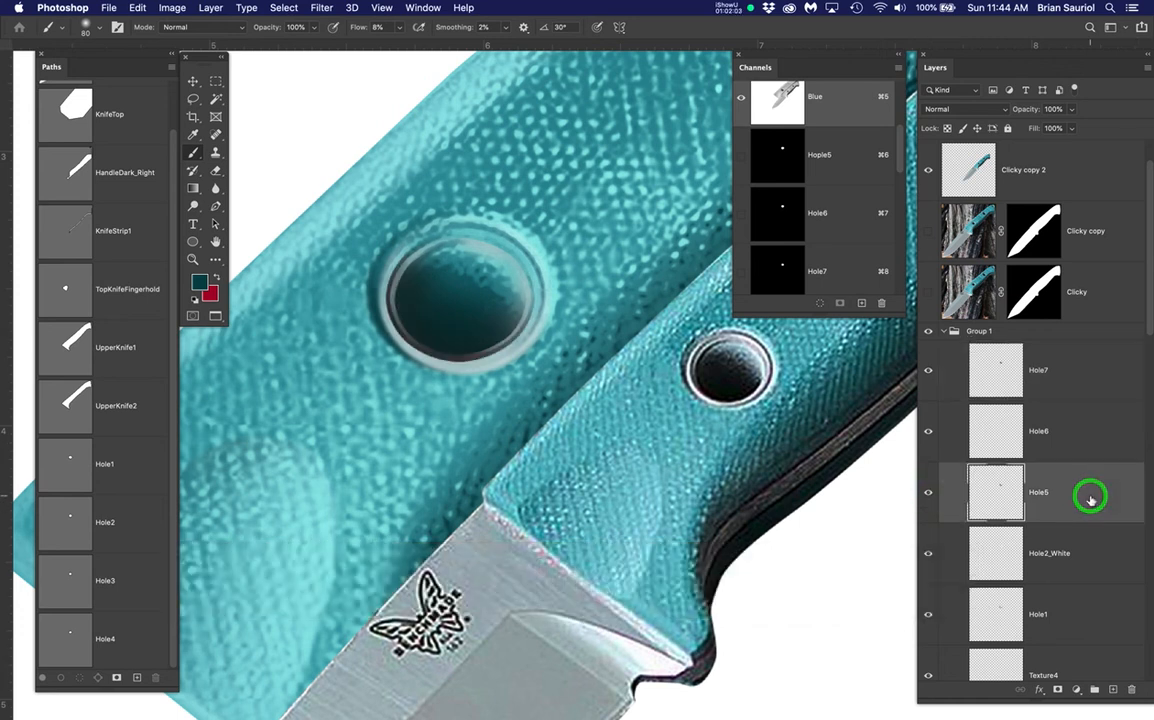
pyautogui.click(322, 9)
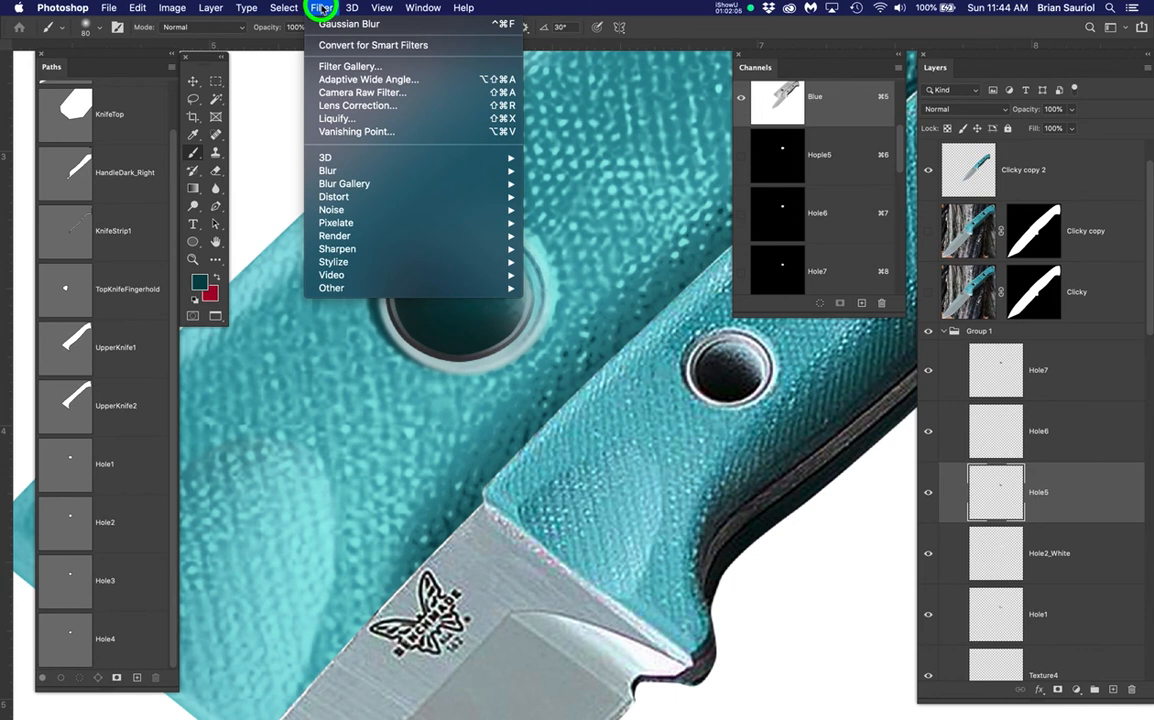
pyautogui.click(335, 24)
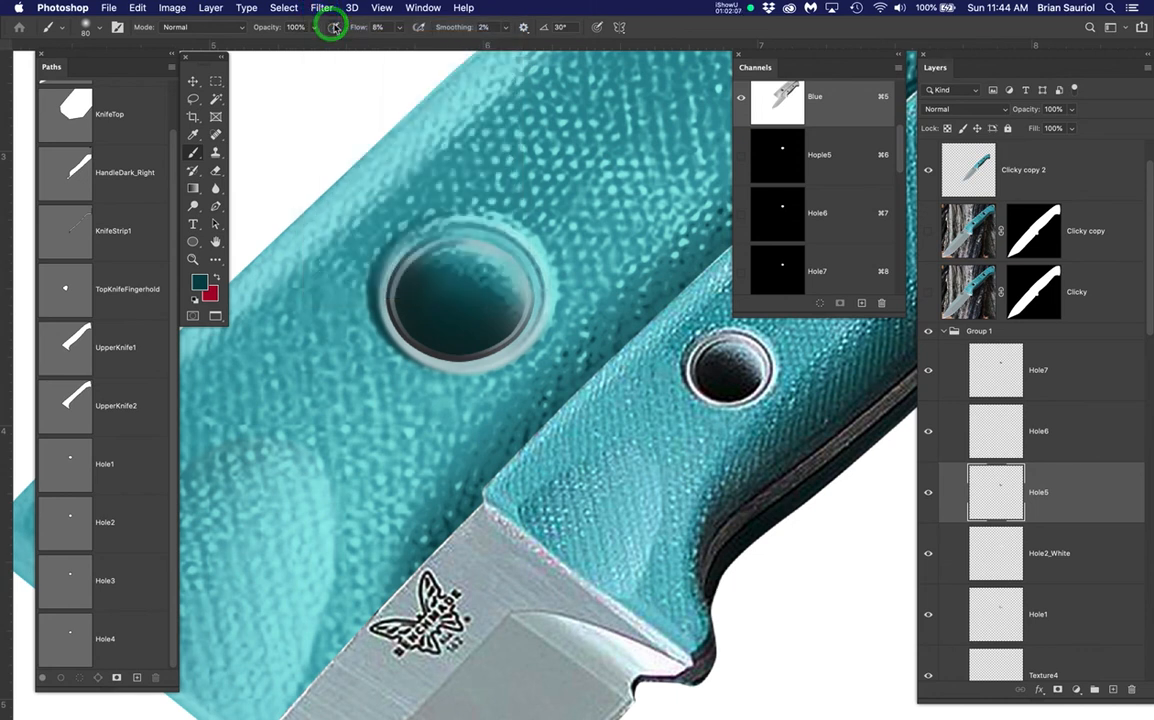
pyautogui.click(1084, 431)
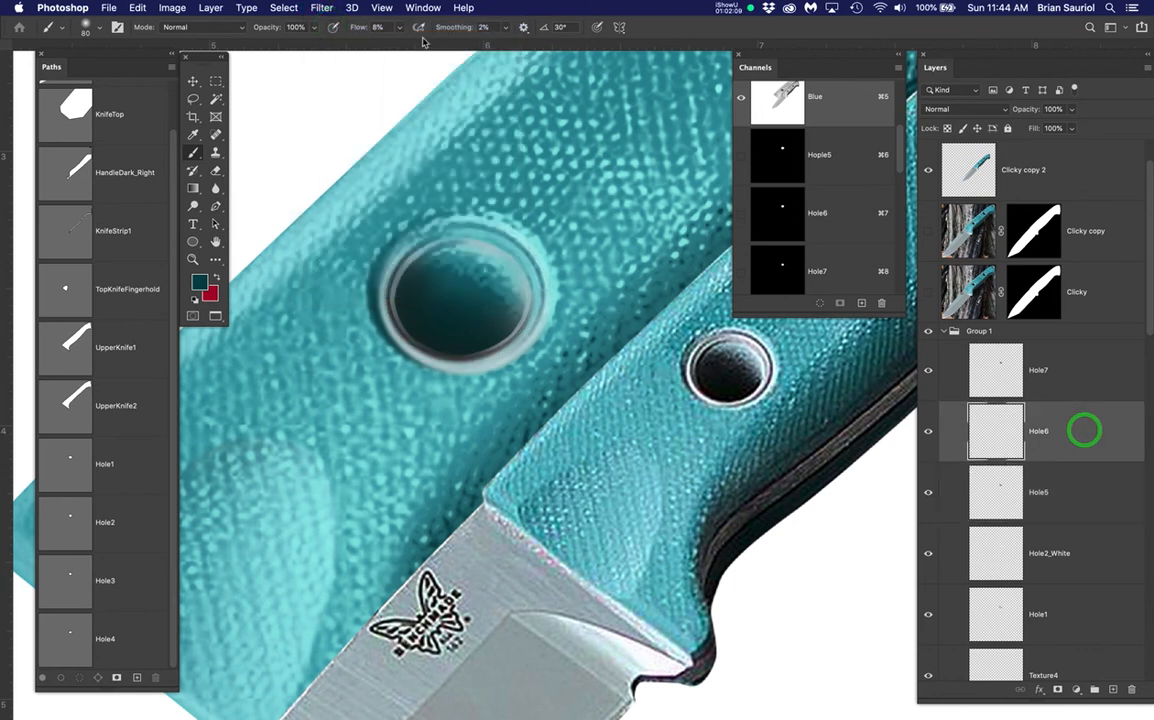
pyautogui.click(322, 9)
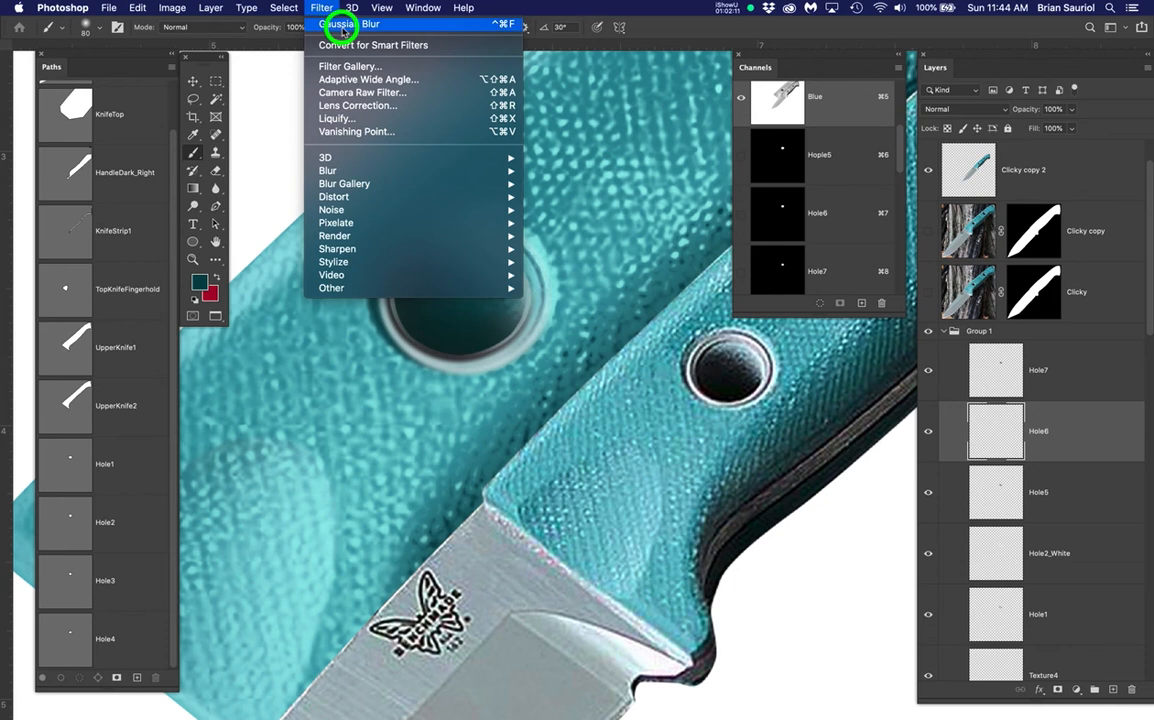
pyautogui.click(335, 24)
# Blur the Hole7 layer, then undo it to keep Hole7 sharp
pyautogui.click(1082, 373)
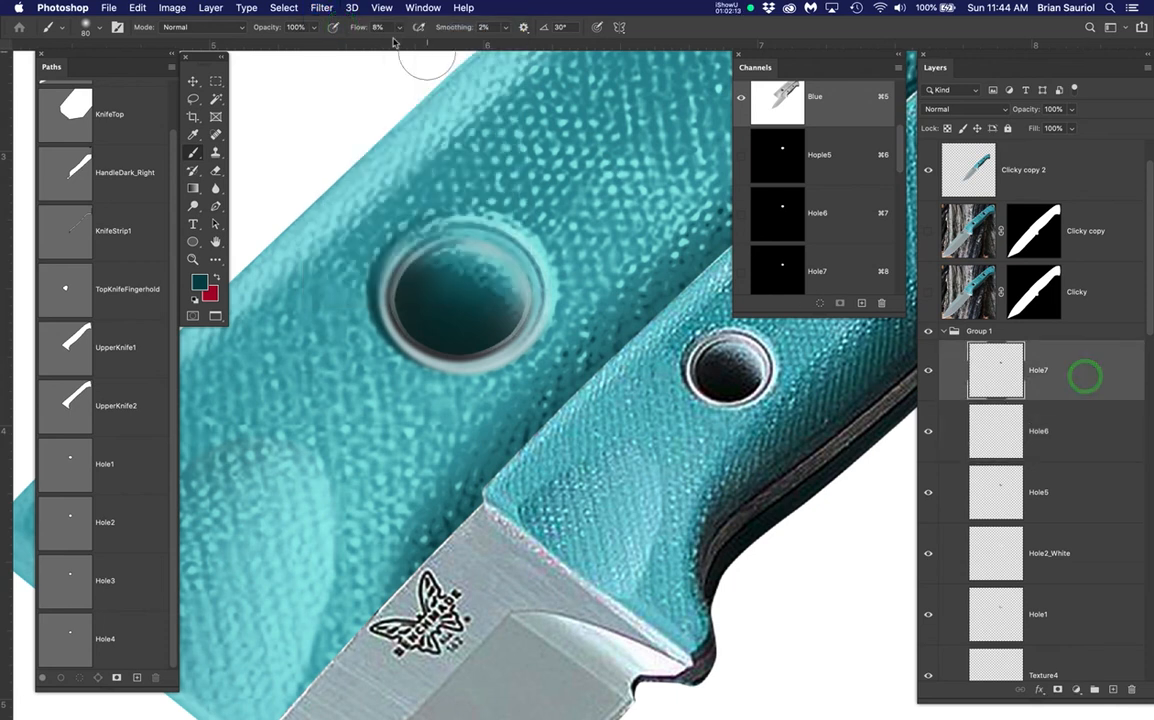
pyautogui.click(320, 8)
pyautogui.click(330, 26)
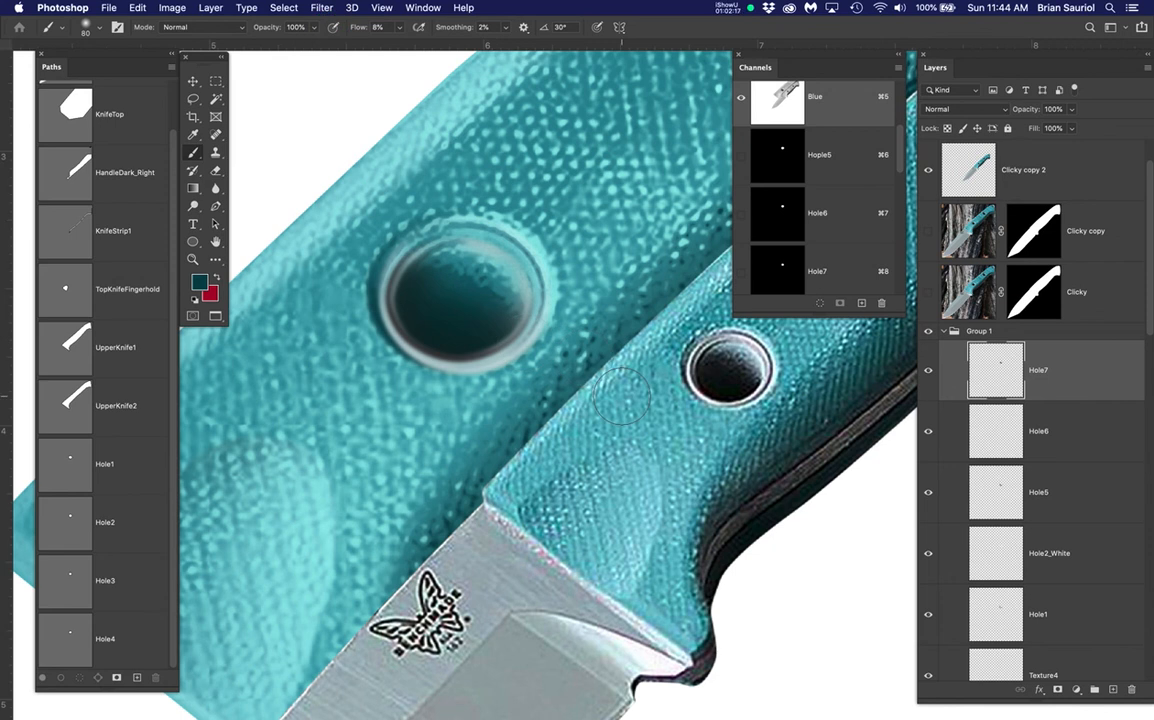
pyautogui.press('super+z')
# Select the layer range Hole1 through Hole7 and clear the canvas selection
pyautogui.scroll(-2, 488, 357)
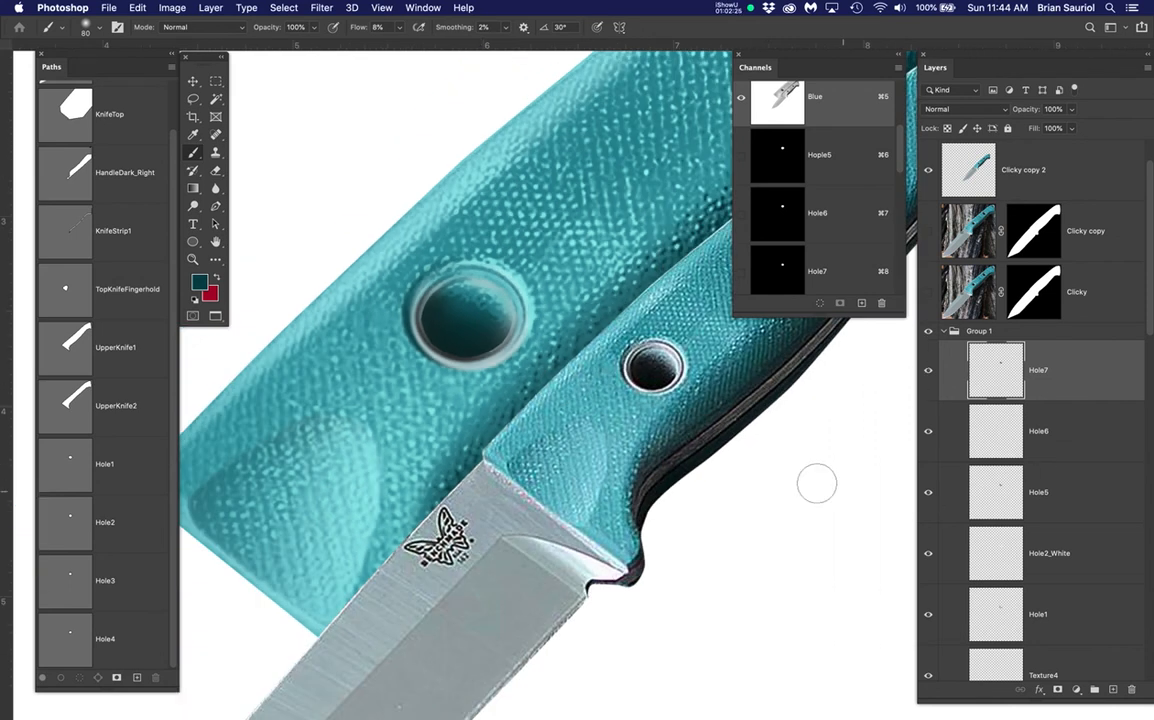
pyautogui.click(1090, 621)
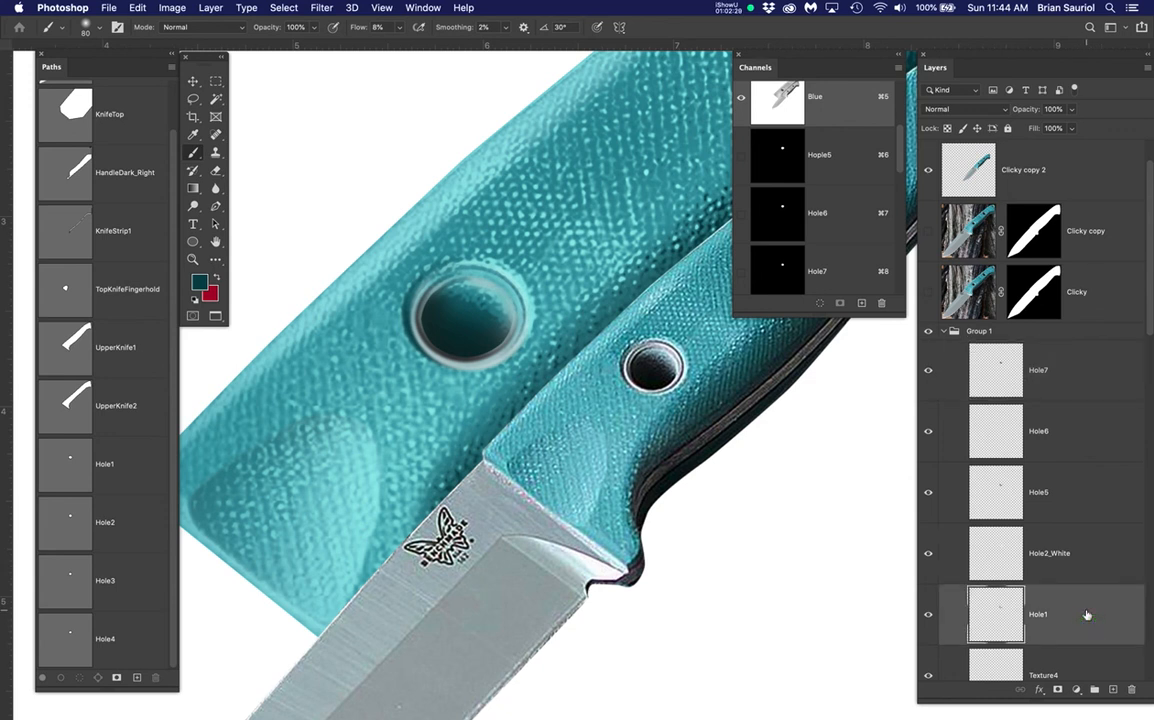
pyautogui.click(1082, 368)
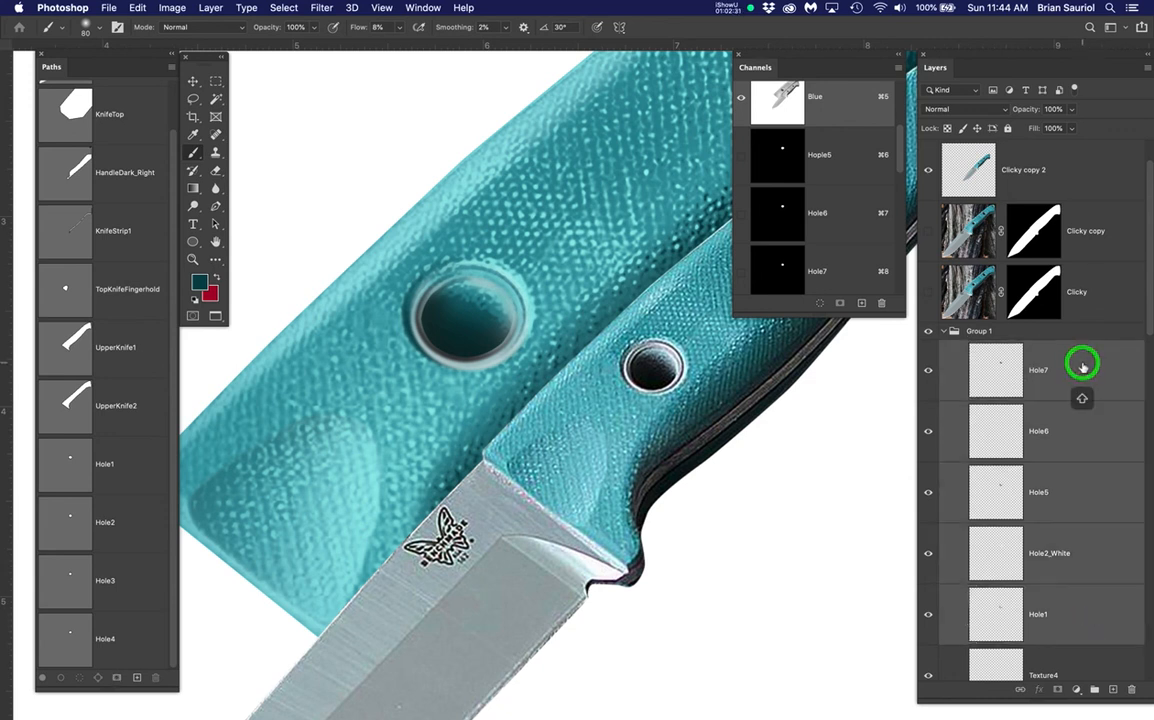
pyautogui.press('super+d')
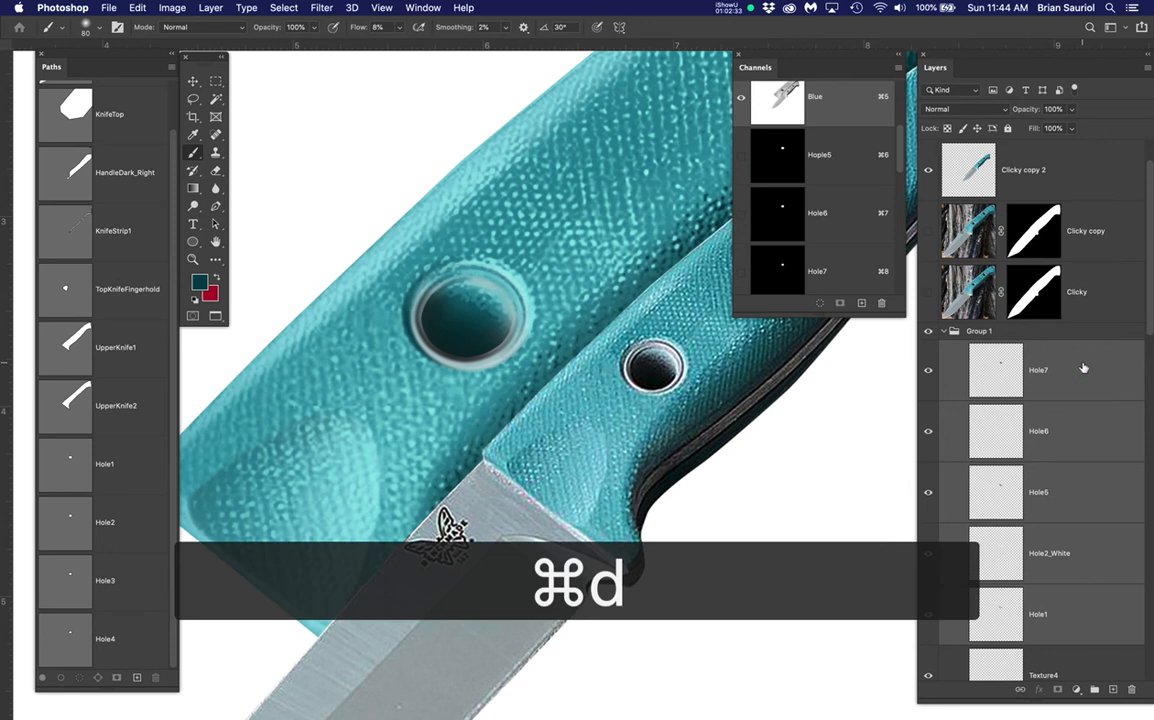
# Group the selected hole layers into a new group named Hole1
pyautogui.click(1095, 690)
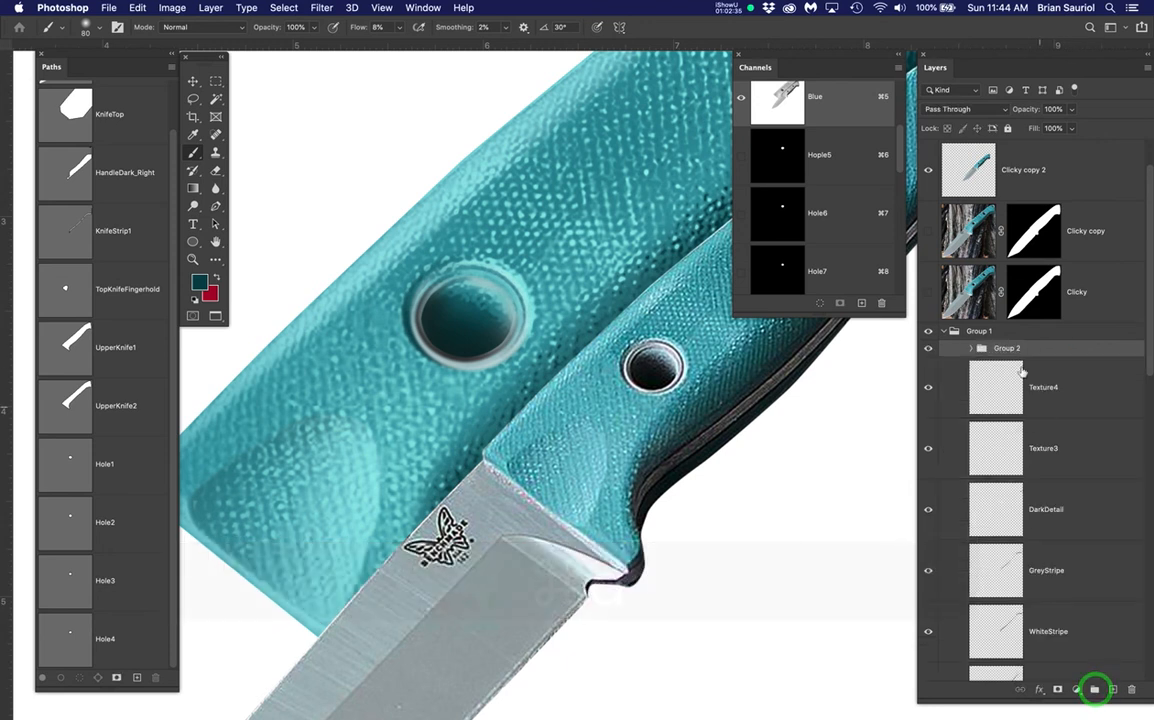
pyautogui.click(1010, 348)
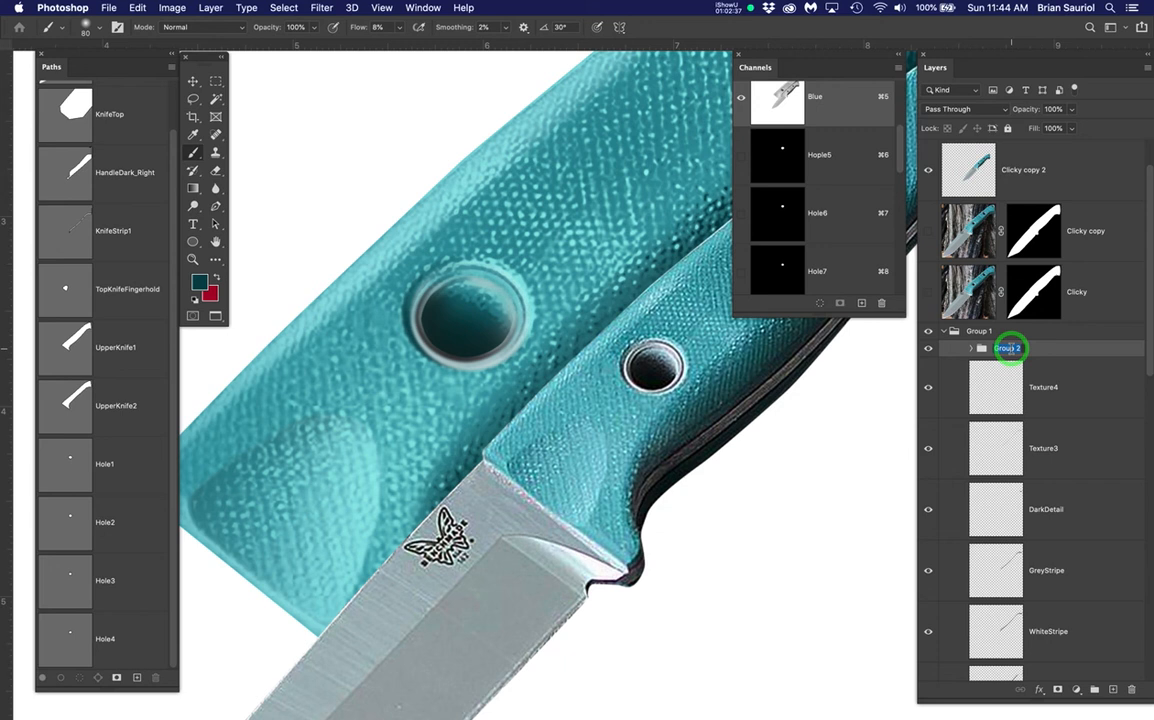
pyautogui.write('Hole1')
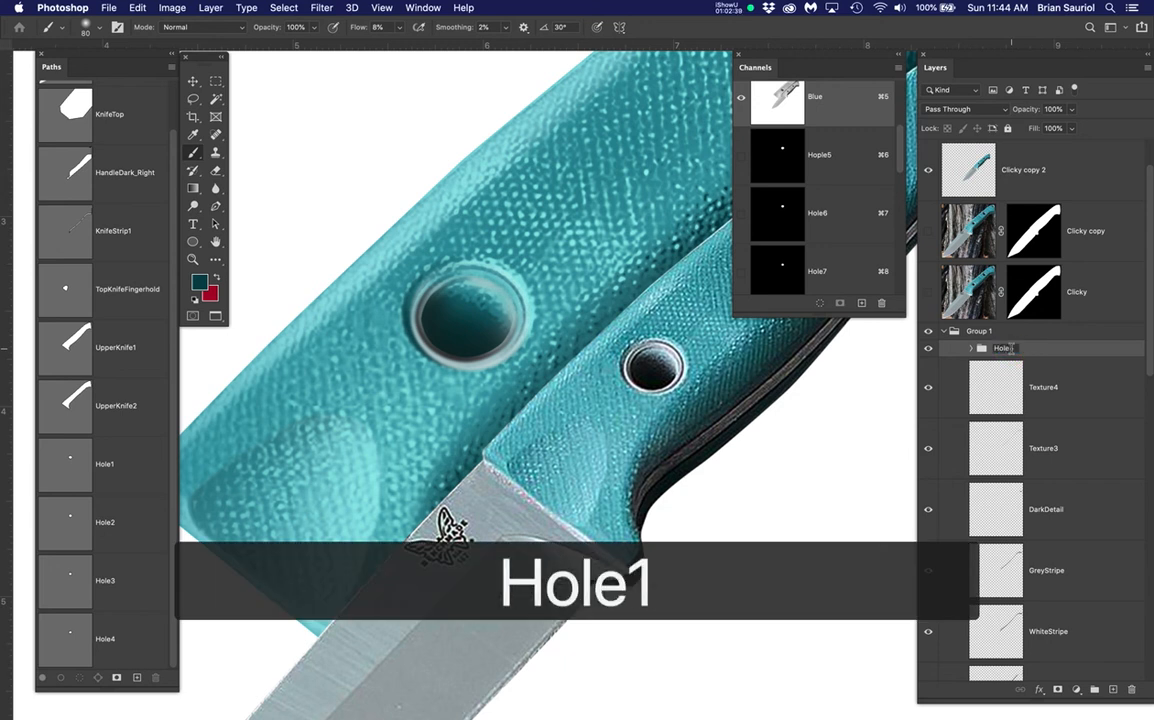
pyautogui.press('Return')
# Duplicate the Hole1 group and rename the copy Hole2
pyautogui.moveTo(1065, 355); pyautogui.dragTo(1115, 689)
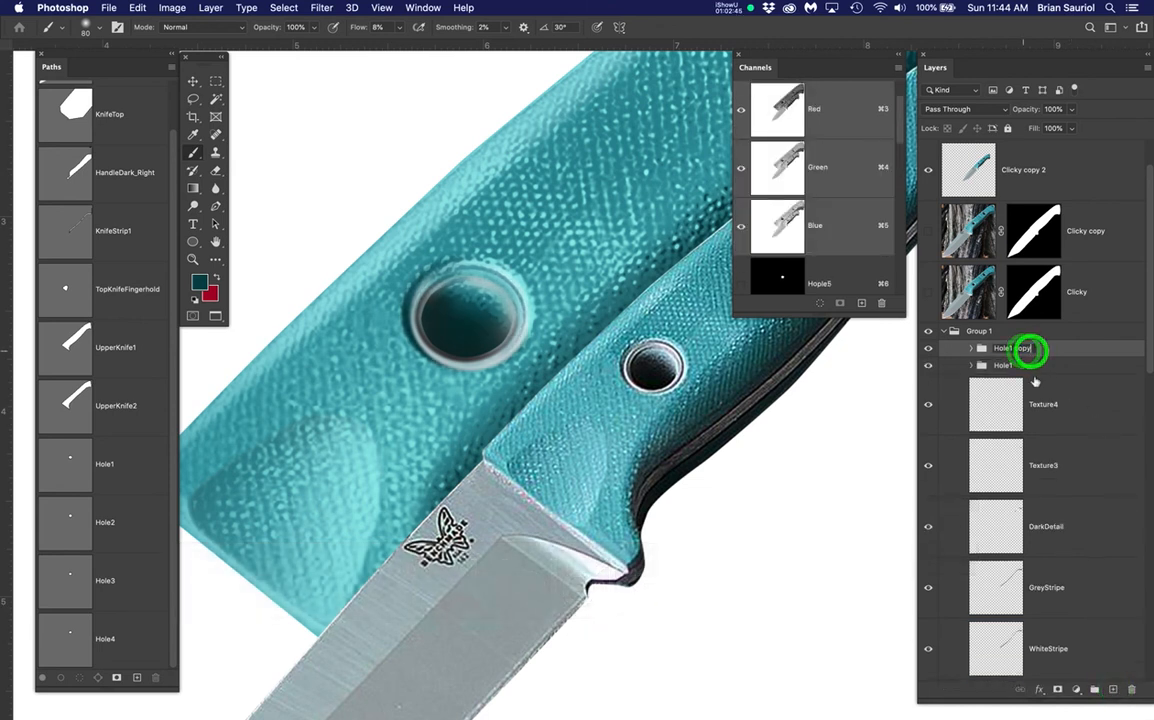
pyautogui.write('Hole1')
pyautogui.press('BackSpace')
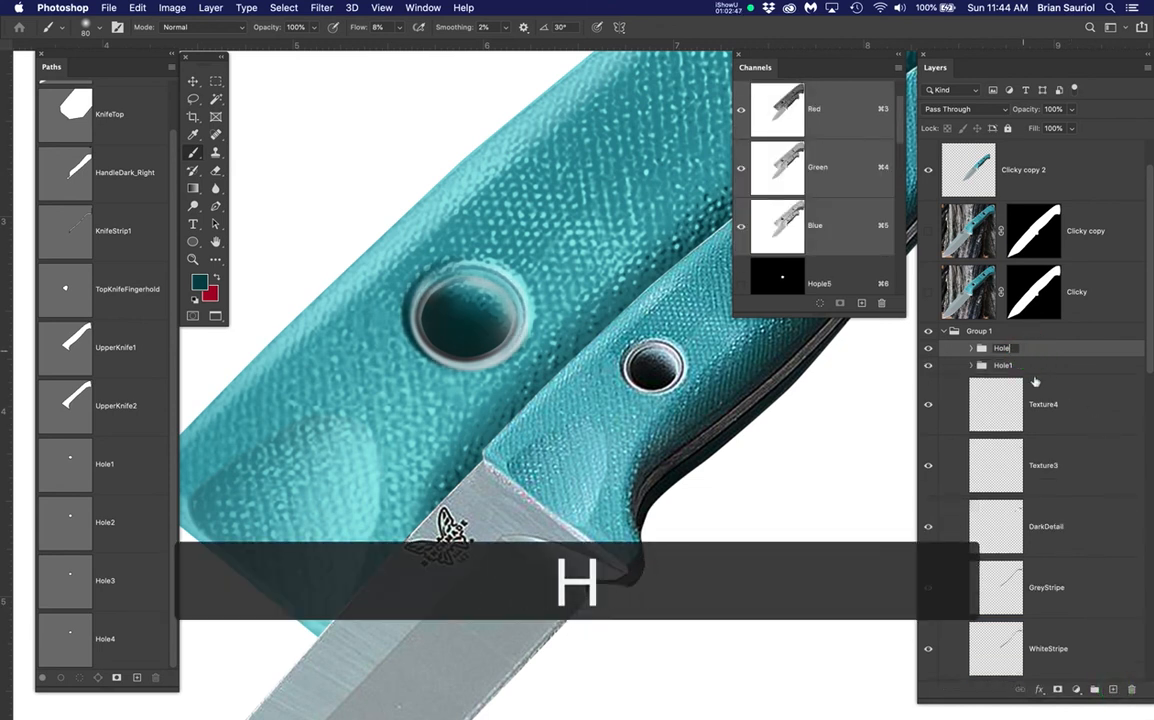
pyautogui.write('2')
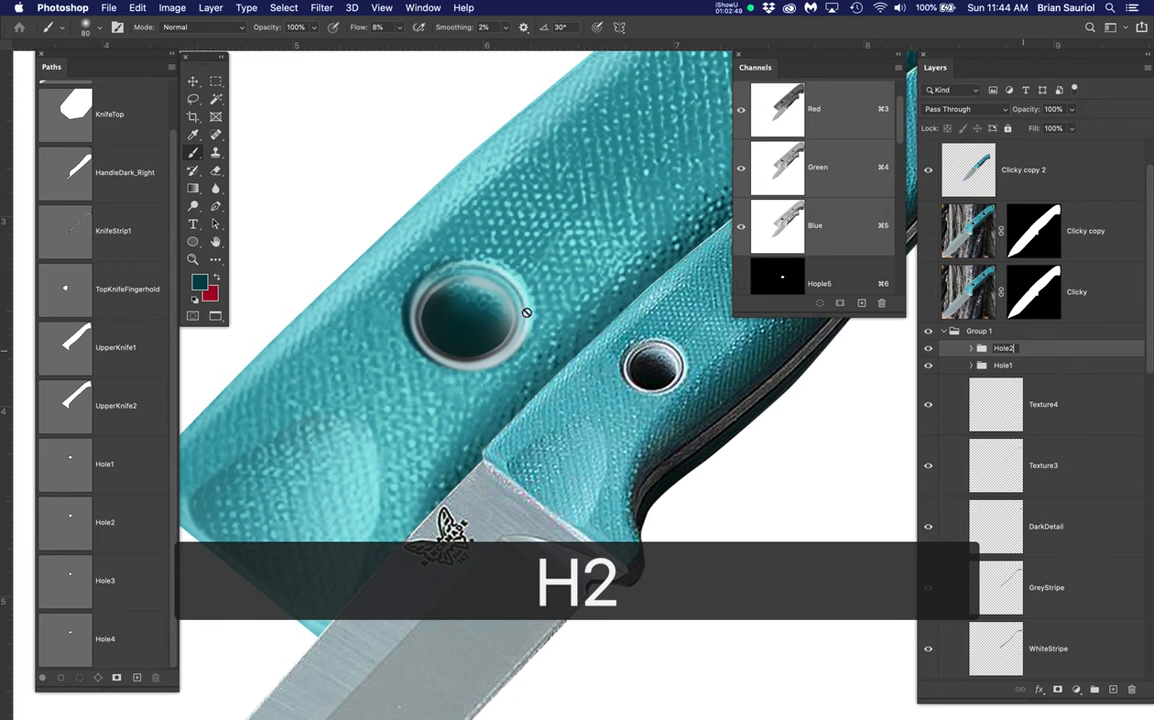
pyautogui.scroll(-2, 531, 306)
pyautogui.moveTo(546, 302); pyautogui.dragTo(403, 435)
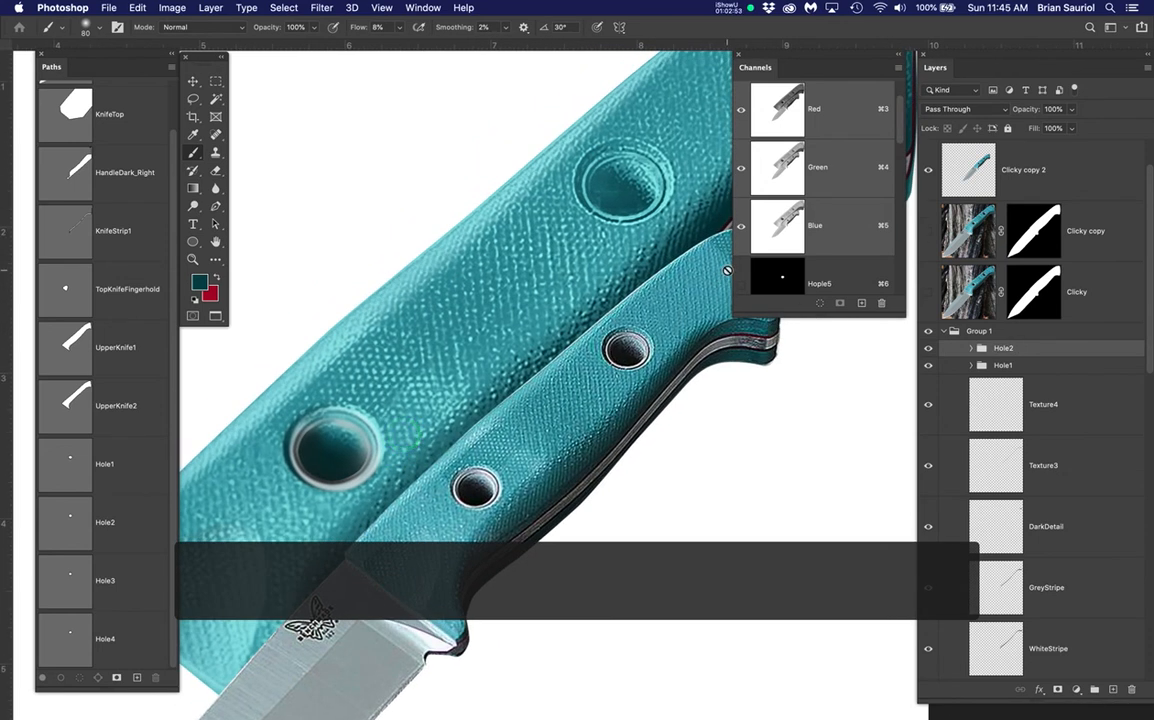
# Move the Hole2 group onto the wide handle's upper hole
pyautogui.press('v')
pyautogui.click(1044, 347)
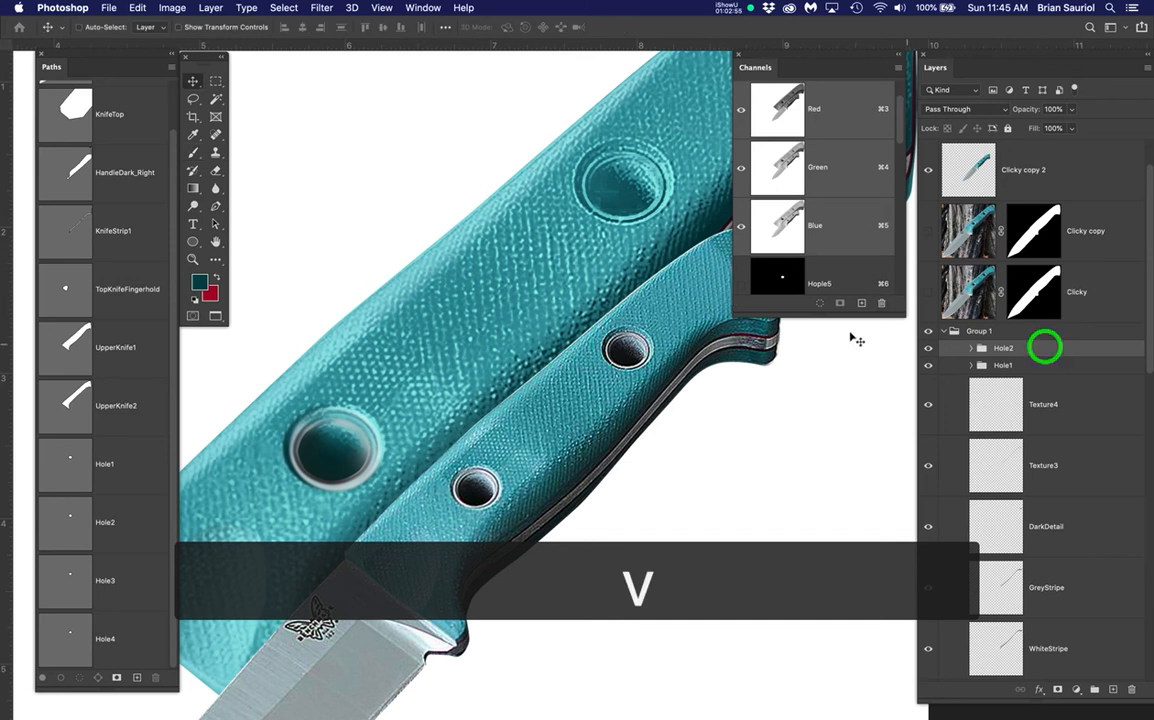
pyautogui.press('super+d')
pyautogui.moveTo(333, 460)
pyautogui.mouseDown()
pyautogui.moveTo(420, 337)
pyautogui.moveTo(621, 188)
pyautogui.moveTo(615, 196)
pyautogui.mouseUp()
pyautogui.scroll(2, 659, 224)
pyautogui.scroll(1, 659, 224)
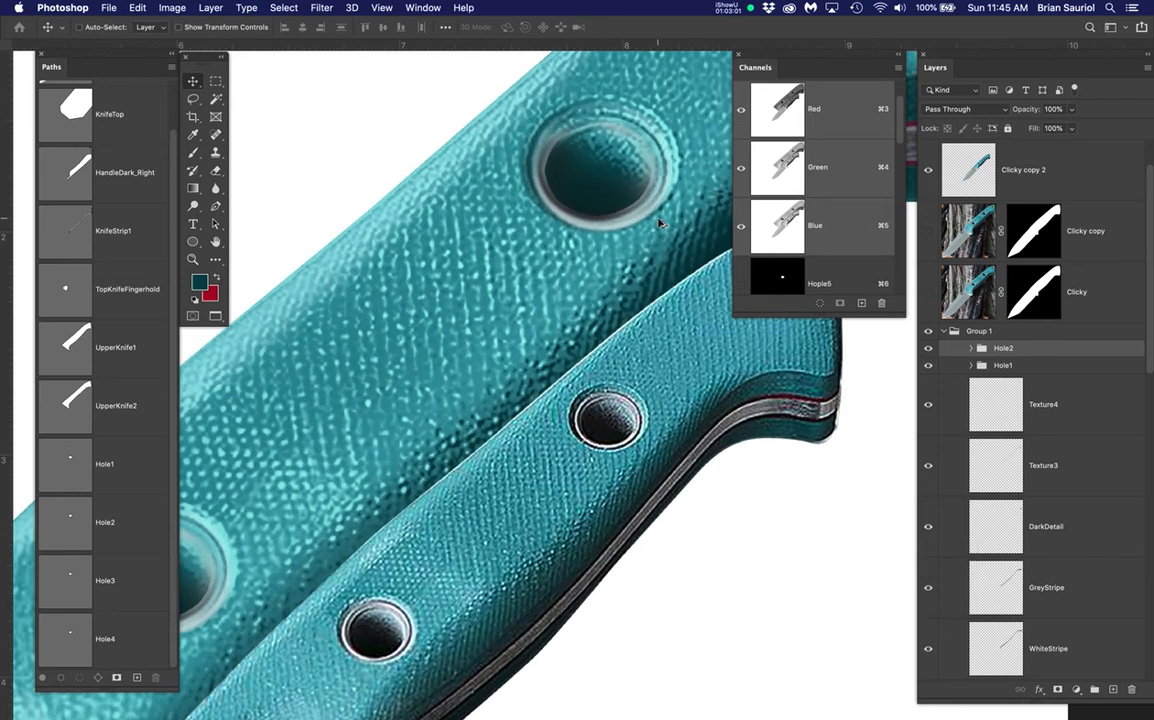
# Scale the Hole2 shading to about 106%, centre it on the hole, and commit
pyautogui.press('super+t')
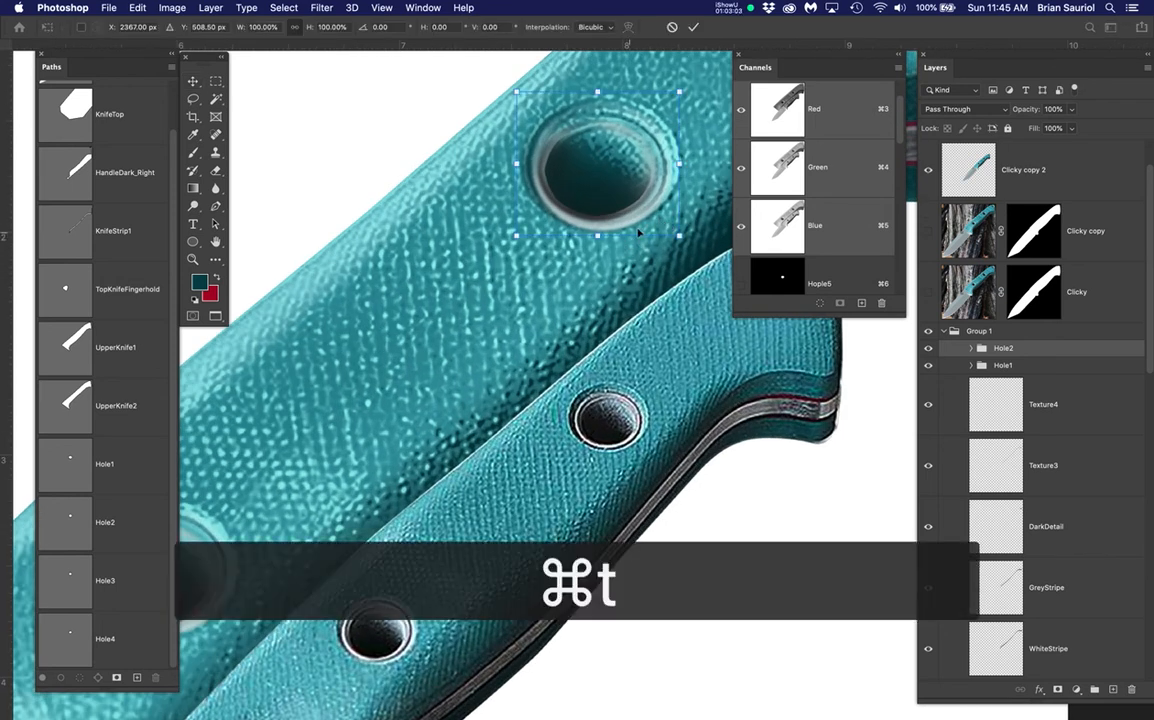
pyautogui.moveTo(657, 152); pyautogui.dragTo(551, 273)
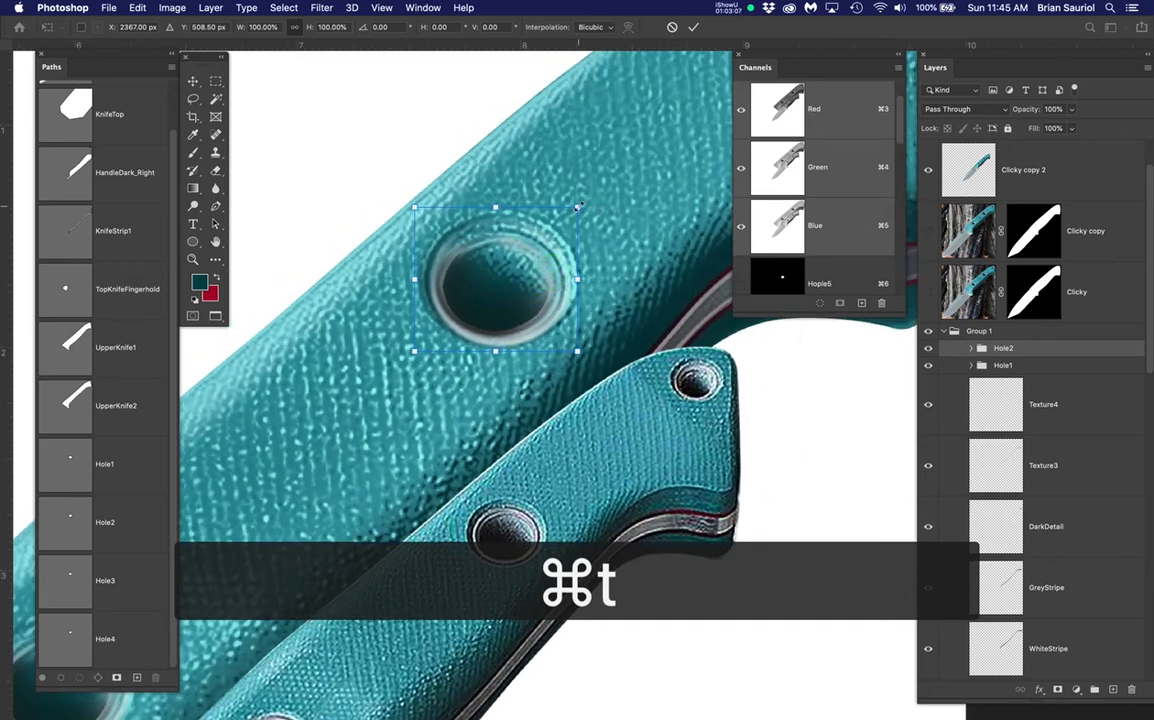
pyautogui.moveTo(577, 207); pyautogui.dragTo(589, 198)
pyautogui.moveTo(497, 290); pyautogui.dragTo(471, 323)
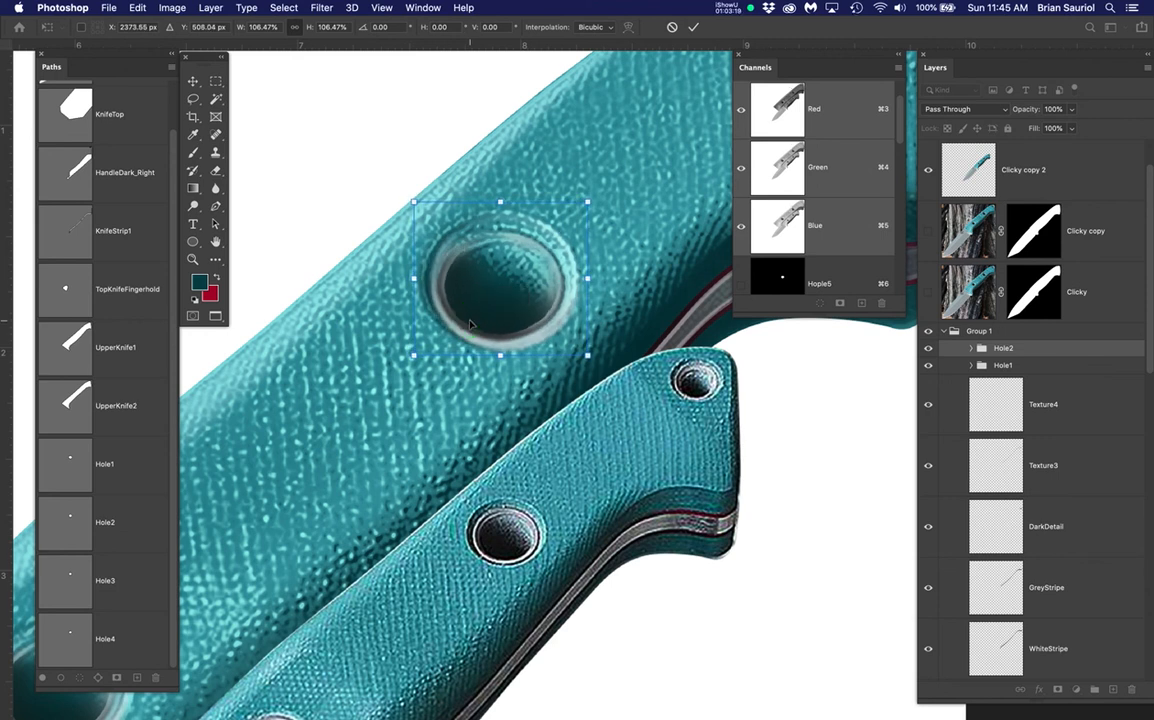
pyautogui.press('Return')
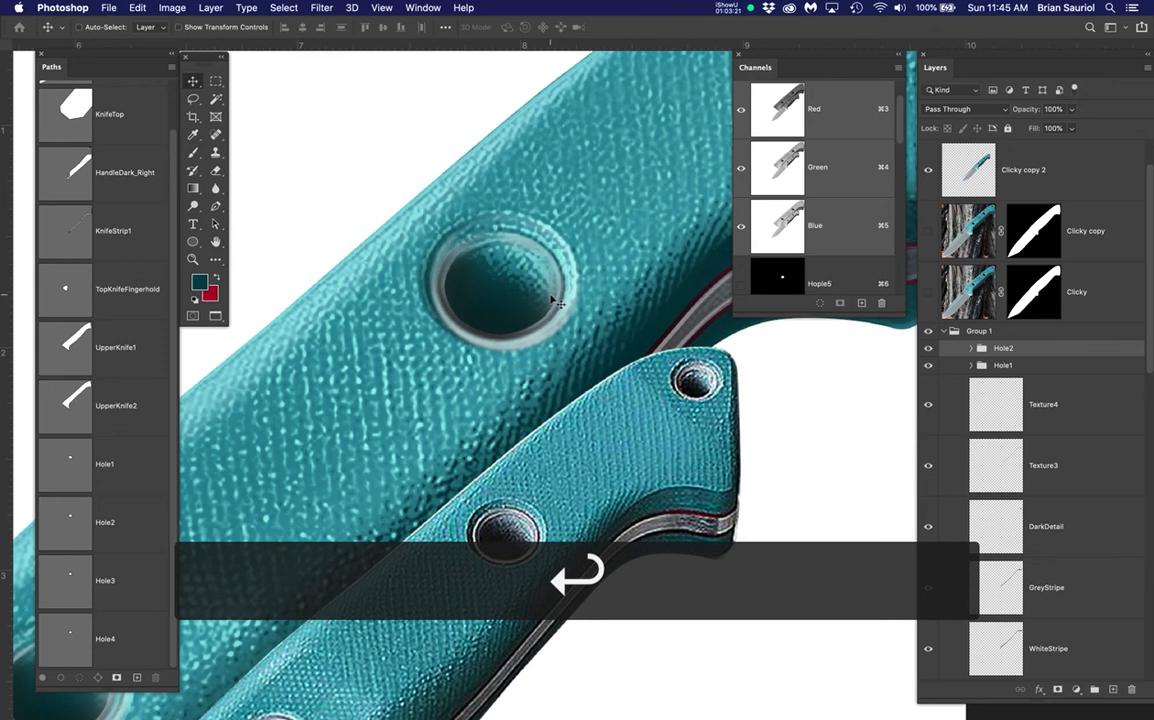
pyautogui.scroll(-5, 557, 300)
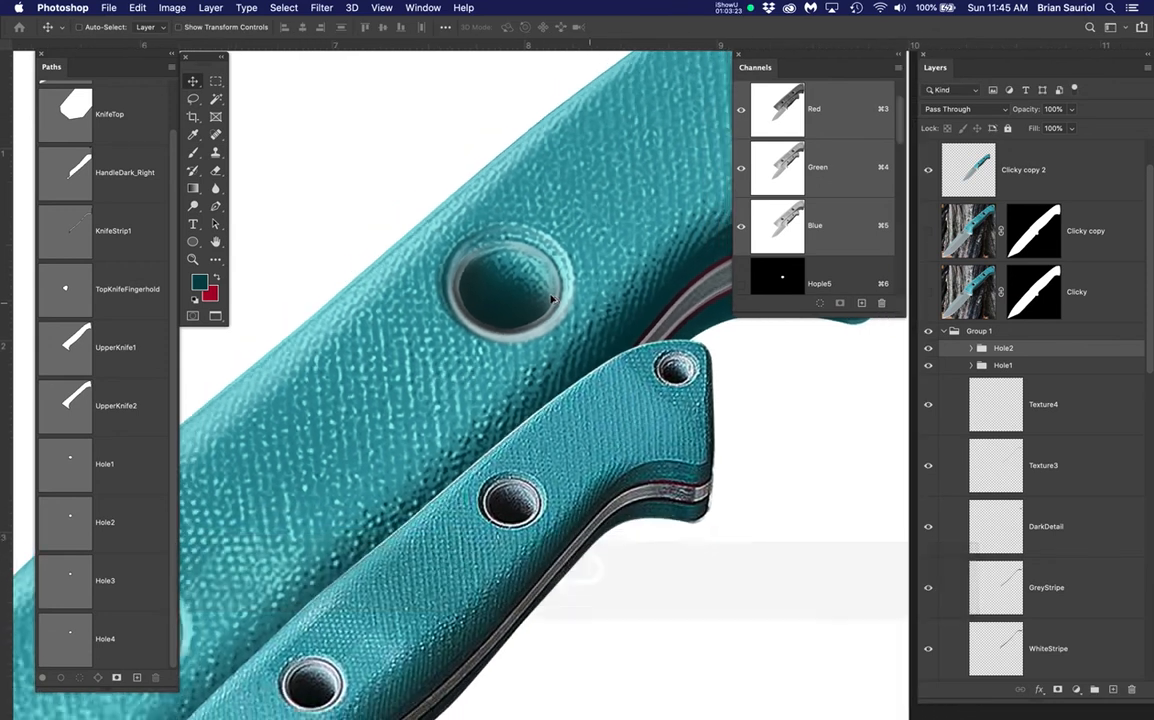
# Hide the Clicky copy 2 and Clicky copy blade layers after toggling the blade to compare
pyautogui.scroll(-4, 553, 300)
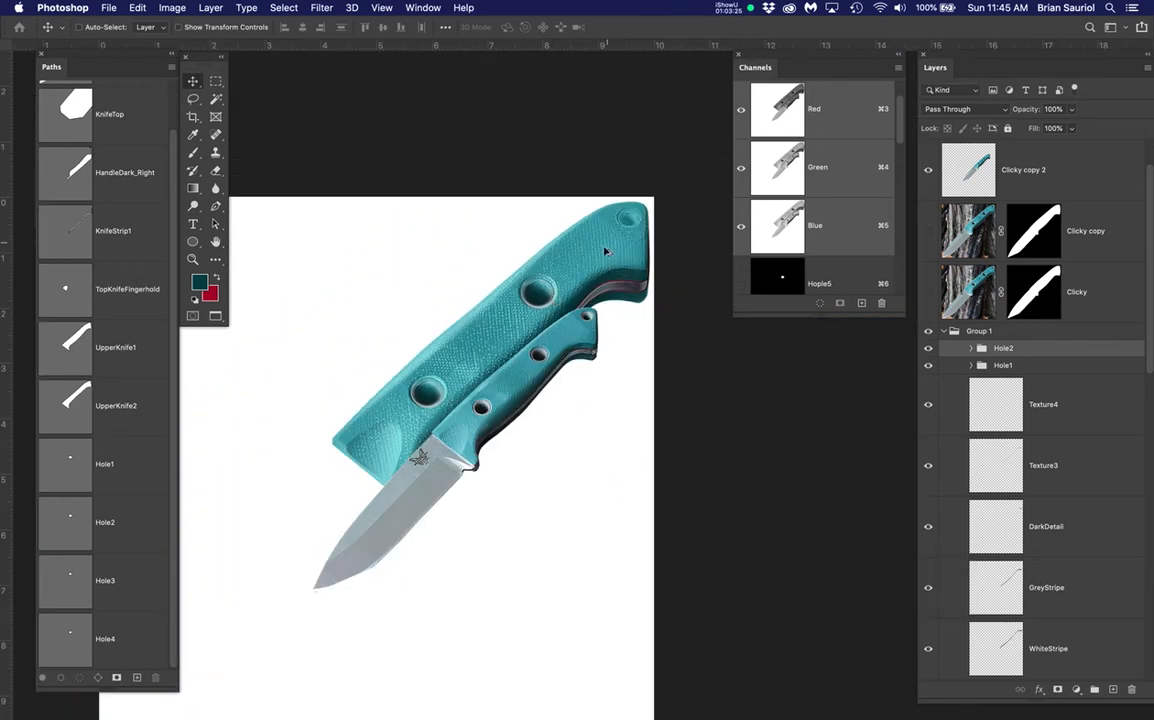
pyautogui.moveTo(610, 330); pyautogui.dragTo(520, 366)
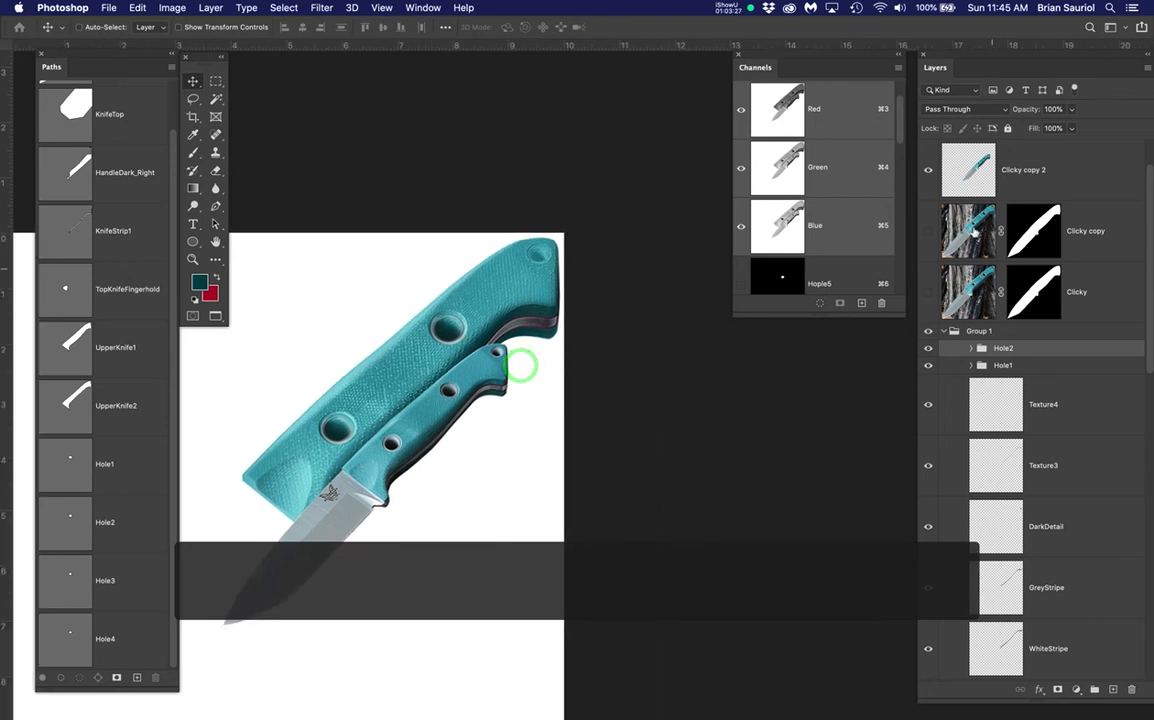
pyautogui.click(927, 170)
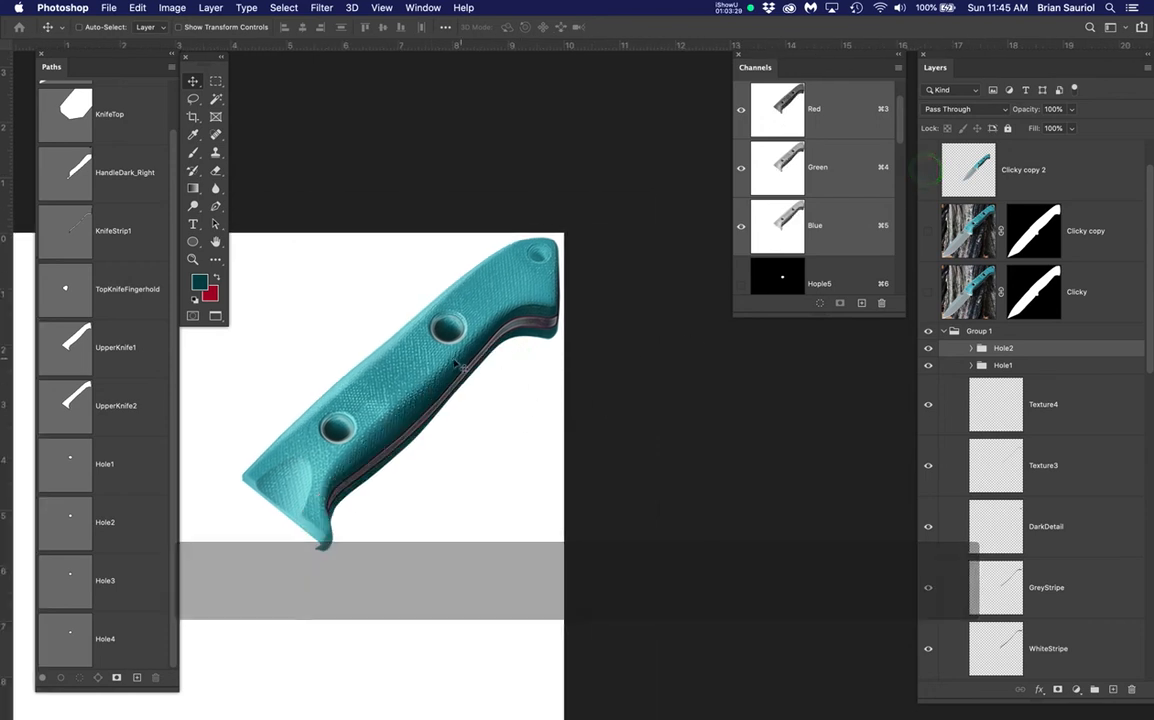
pyautogui.scroll(3, 455, 365)
pyautogui.moveTo(536, 389); pyautogui.dragTo(546, 386)
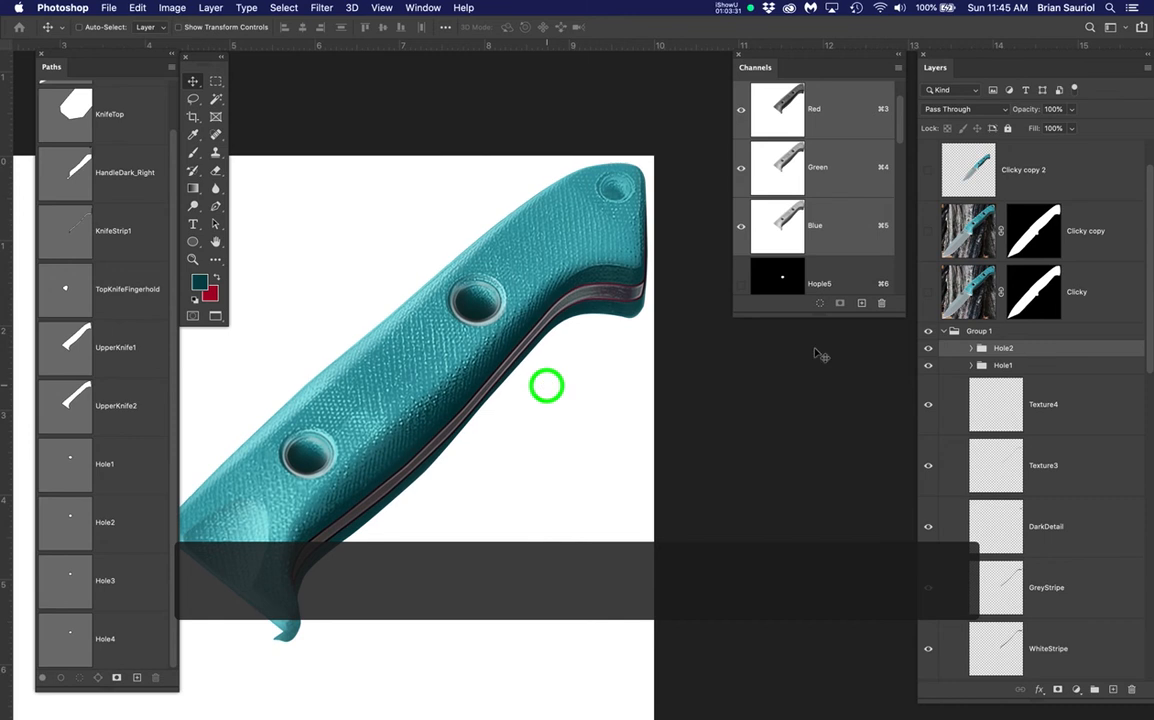
pyautogui.click(927, 232)
pyautogui.click(927, 232)
pyautogui.click(927, 232)
pyautogui.click(927, 232)
pyautogui.click(927, 232)
pyautogui.click(927, 232)
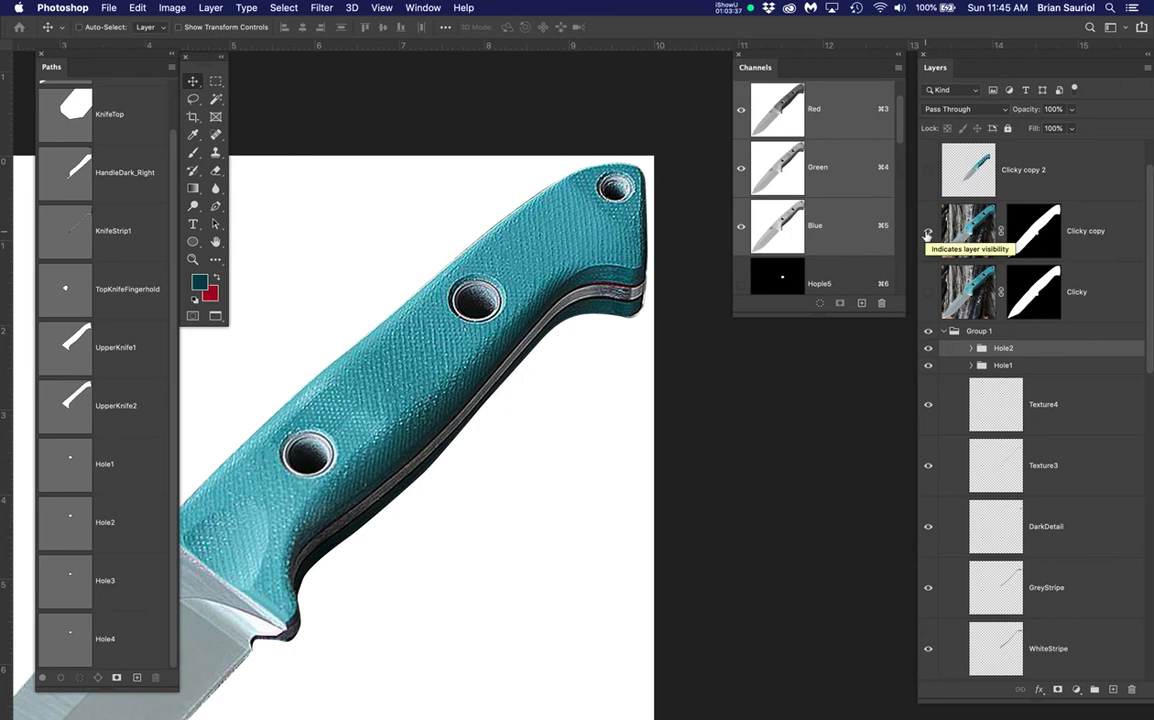
pyautogui.click(927, 232)
pyautogui.click(927, 232)
pyautogui.click(927, 232)
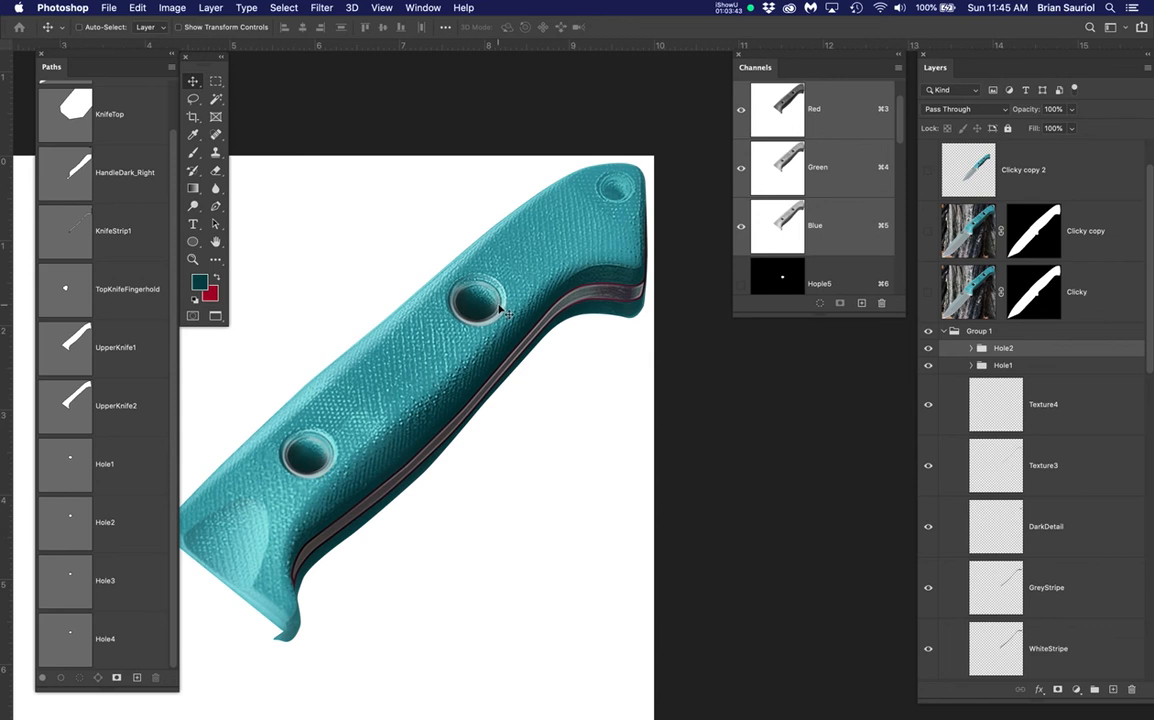
pyautogui.moveTo(451, 399)
pyautogui.mouseDown()
pyautogui.moveTo(477, 385)
pyautogui.moveTo(458, 397)
pyautogui.moveTo(466, 391)
pyautogui.mouseUp()
pyautogui.scroll(3, 415, 389)
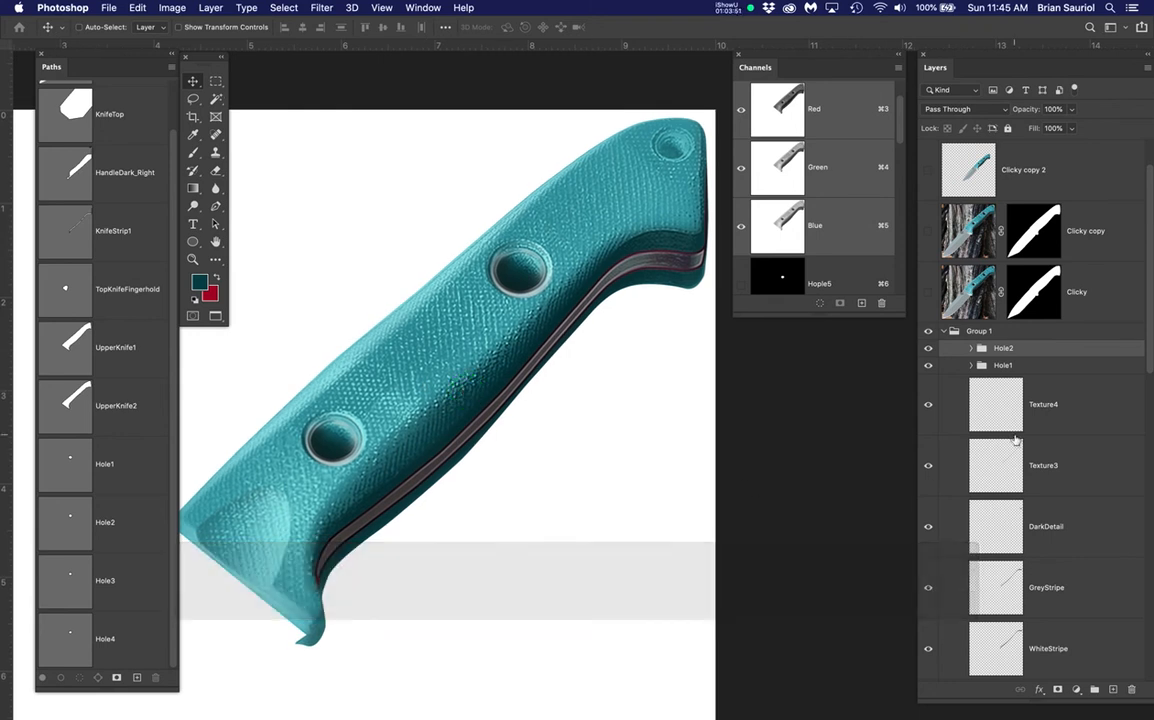
pyautogui.scroll(-1, 944, 399)
# Hide the Texture4, Texture3 and DarkDetail layers, then show Texture3 again
pyautogui.click(928, 387)
pyautogui.click(928, 446)
pyautogui.click(928, 511)
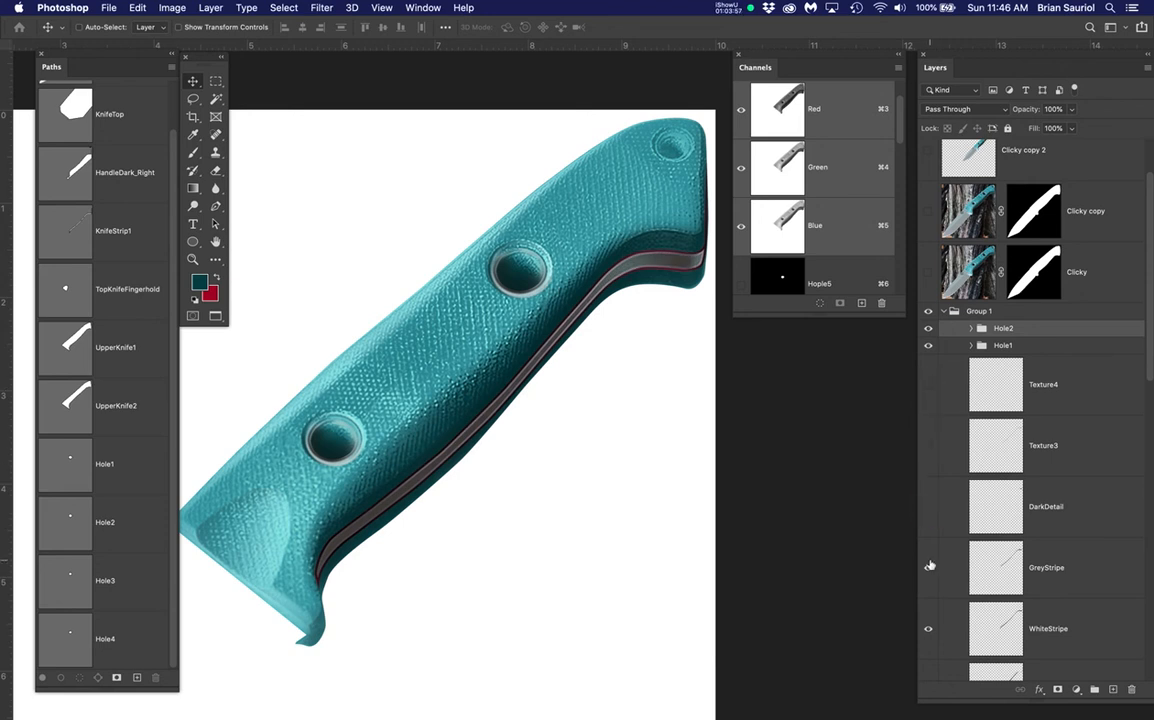
pyautogui.scroll(-5, 930, 527)
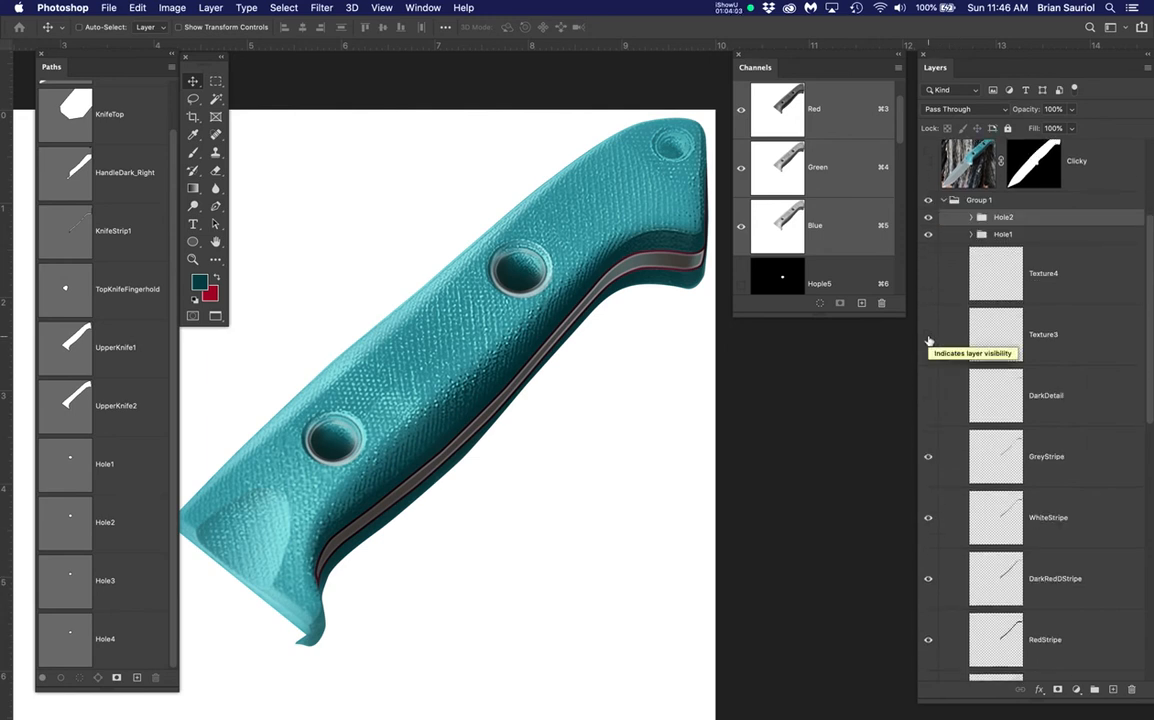
pyautogui.click(928, 335)
# Show DarkDetail and Texture4 again, then group Texture4 through WhiteStripe into a group named 'Stripe'
pyautogui.click(928, 396)
pyautogui.click(928, 273)
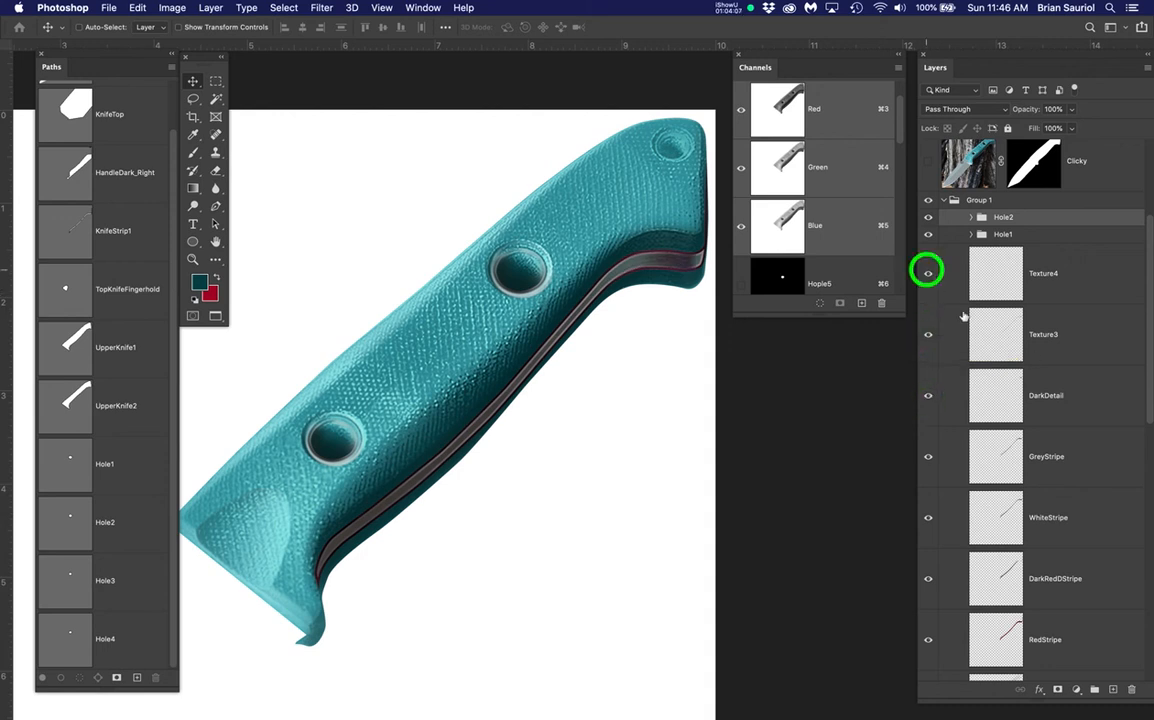
pyautogui.click(1075, 281)
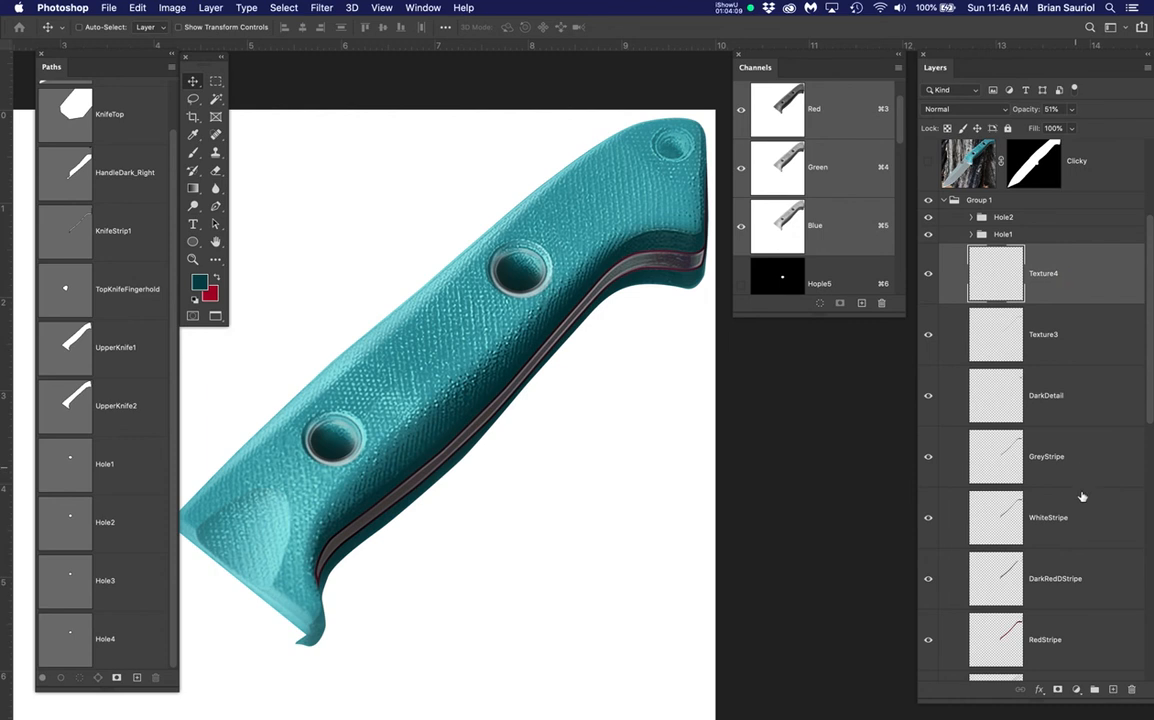
pyautogui.keyDown('shift'); pyautogui.click(1085, 535); pyautogui.keyUp('shift')
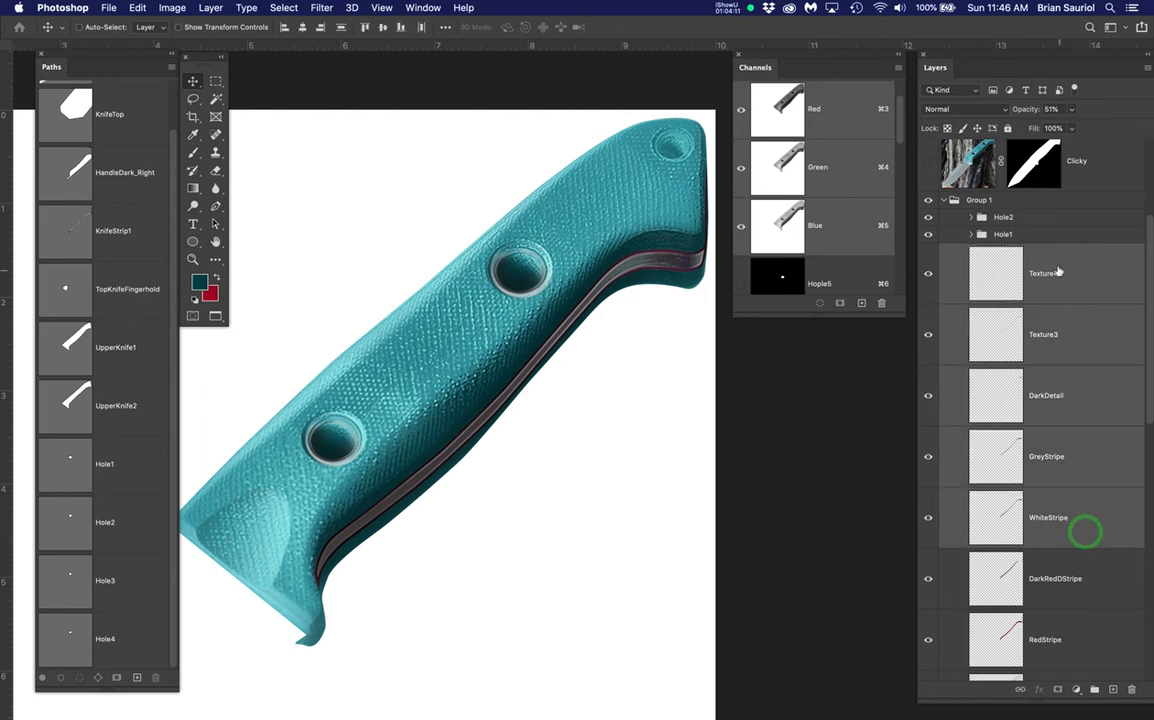
pyautogui.click(1094, 690)
pyautogui.click(1008, 251)
pyautogui.write('Stripe')
pyautogui.press('Return')
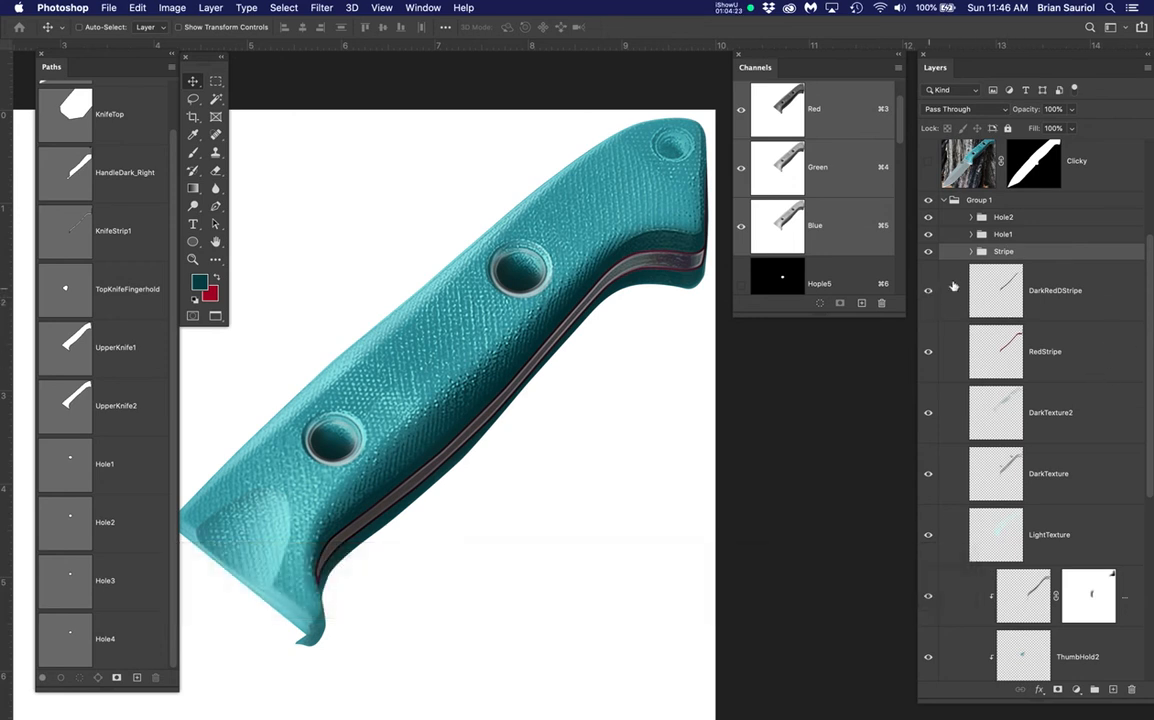
# Move the RedStripe and DarkRedDStripe layers into the Stripe group
pyautogui.click(968, 251)
pyautogui.click(971, 253)
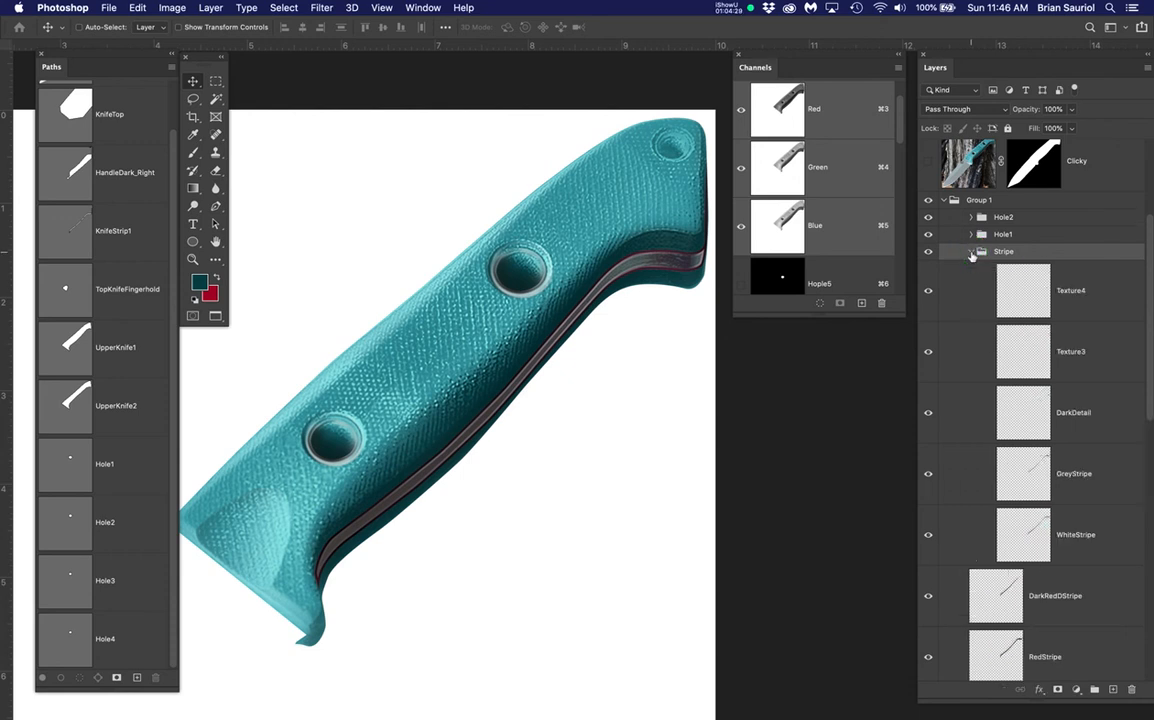
pyautogui.scroll(-2, 1060, 613)
pyautogui.scroll(-1, 1091, 616)
pyautogui.click(1064, 594)
pyautogui.keyDown('shift'); pyautogui.click(1081, 518); pyautogui.keyUp('shift')
pyautogui.moveTo(1084, 512); pyautogui.dragTo(1087, 480)
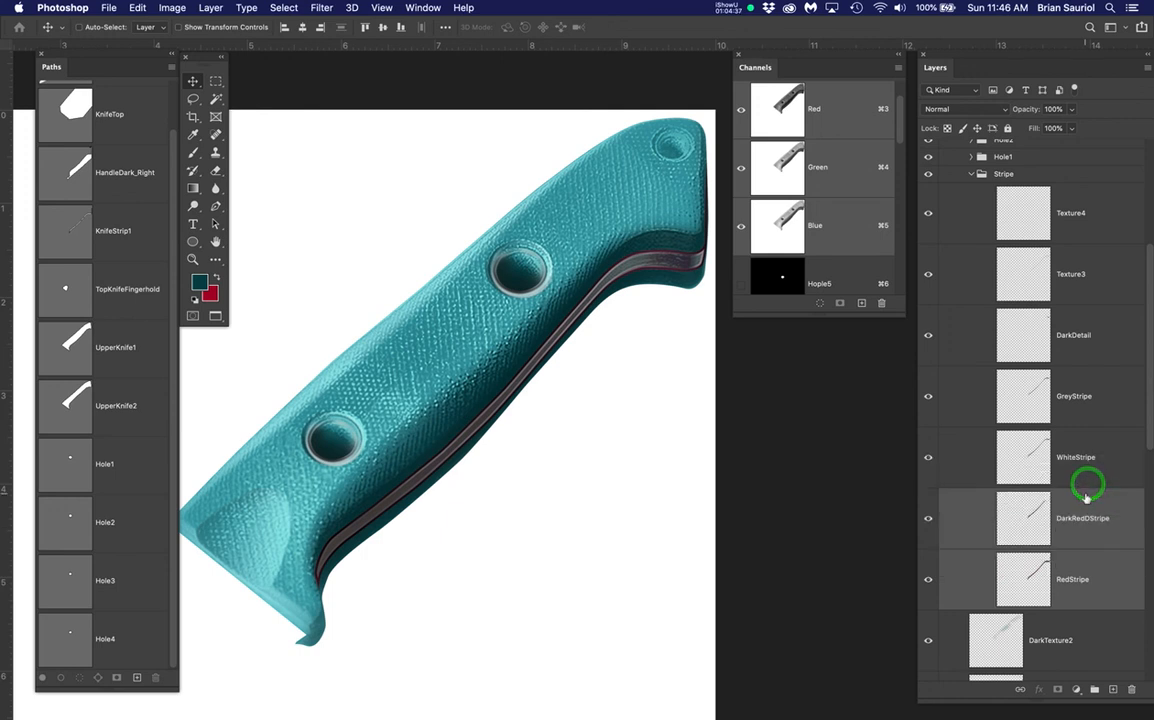
# Toggle the Stripe group's visibility to compare the result, then collapse the group
pyautogui.click(928, 175)
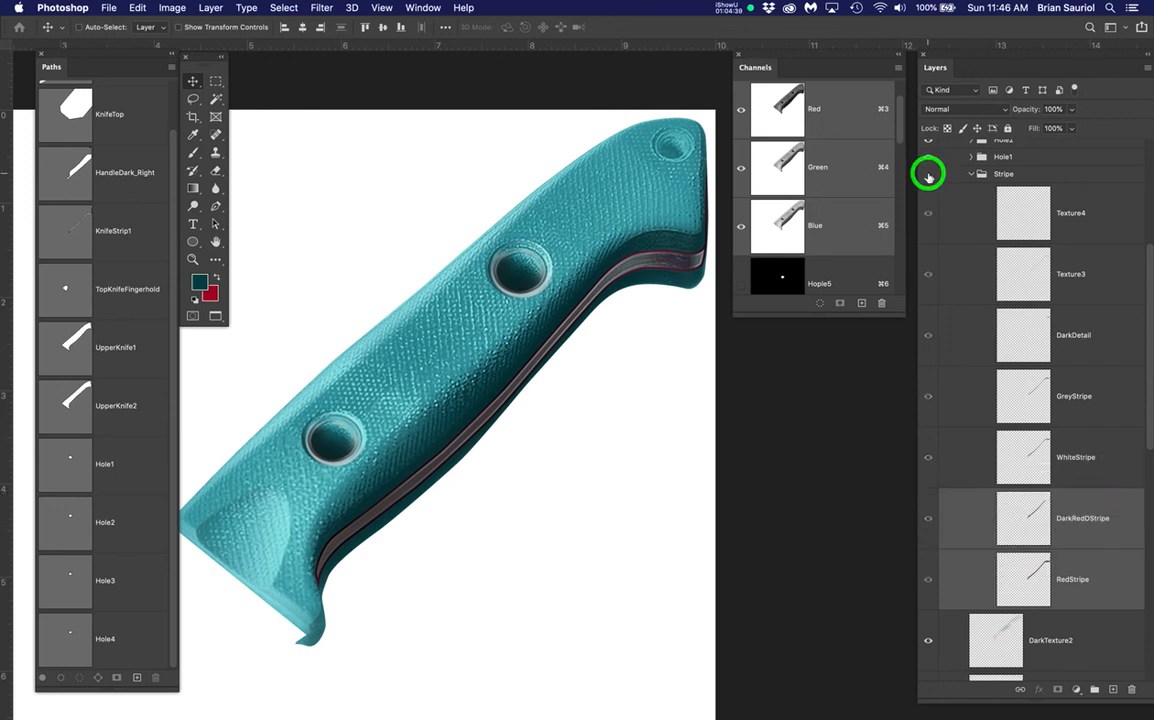
pyautogui.click(928, 175)
pyautogui.click(928, 175)
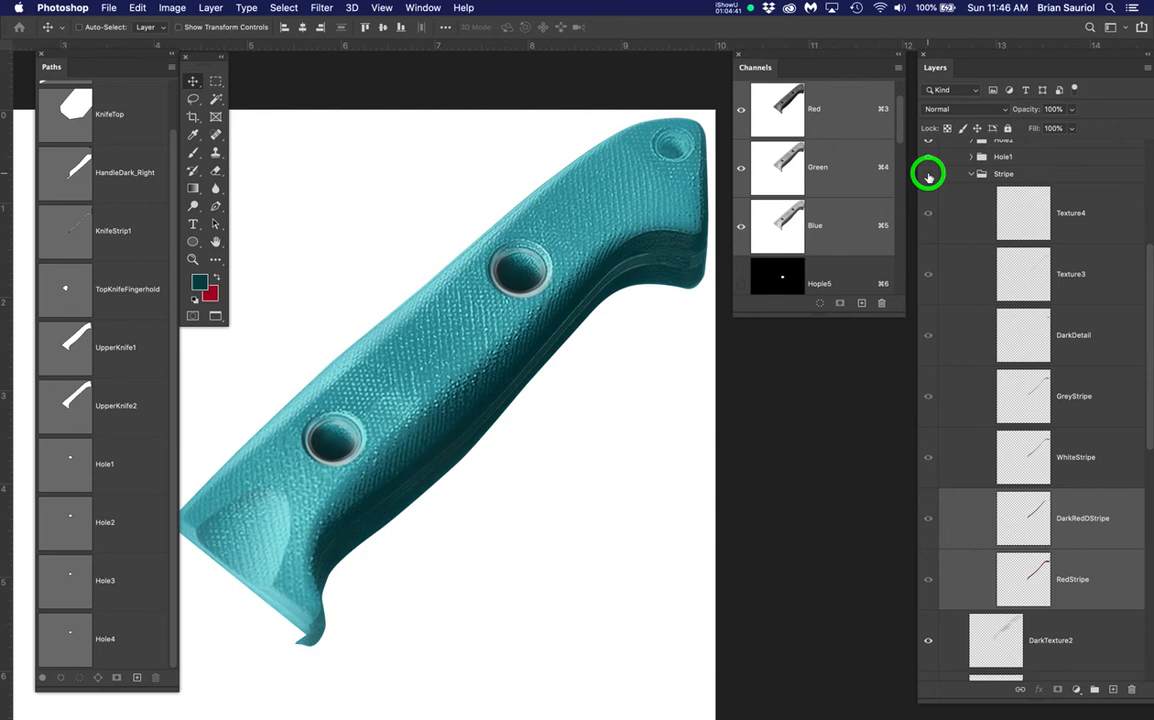
pyautogui.click(928, 175)
pyautogui.click(928, 175)
pyautogui.click(928, 175)
pyautogui.click(970, 175)
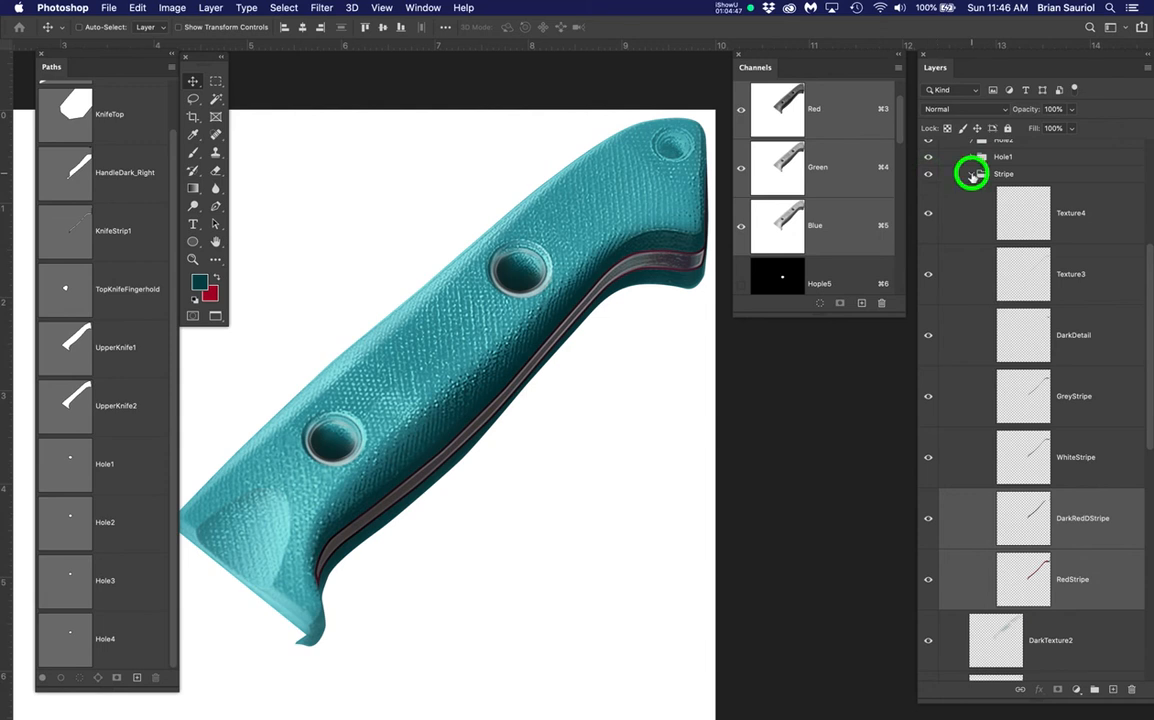
# Hide and re-show DarkTexture2, DarkTexture and LightTexture to check their effect
pyautogui.scroll(-3, 943, 310)
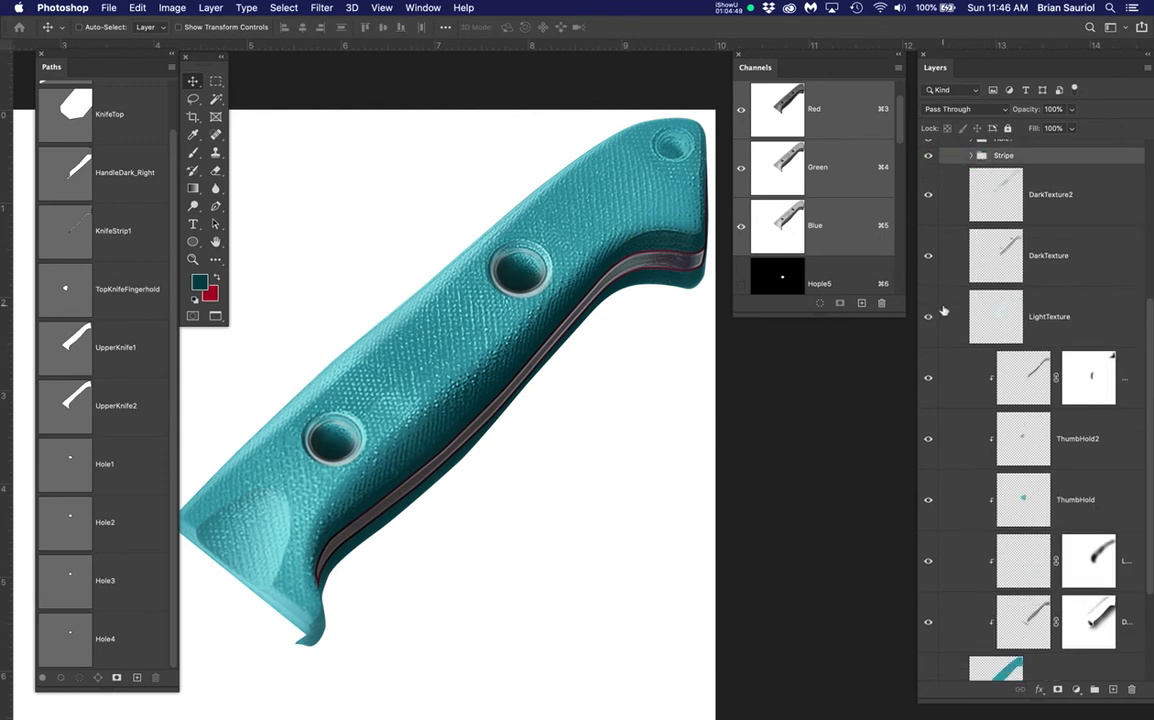
pyautogui.scroll(3, 930, 258)
pyautogui.click(930, 203)
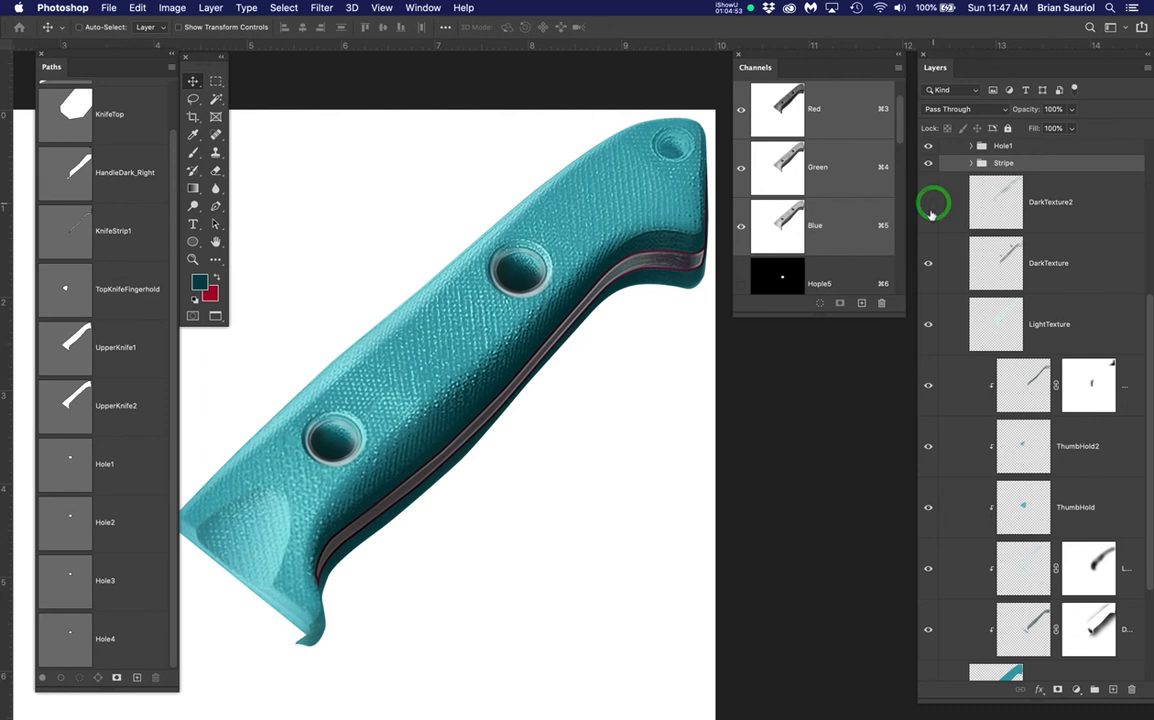
pyautogui.click(926, 263)
pyautogui.click(928, 325)
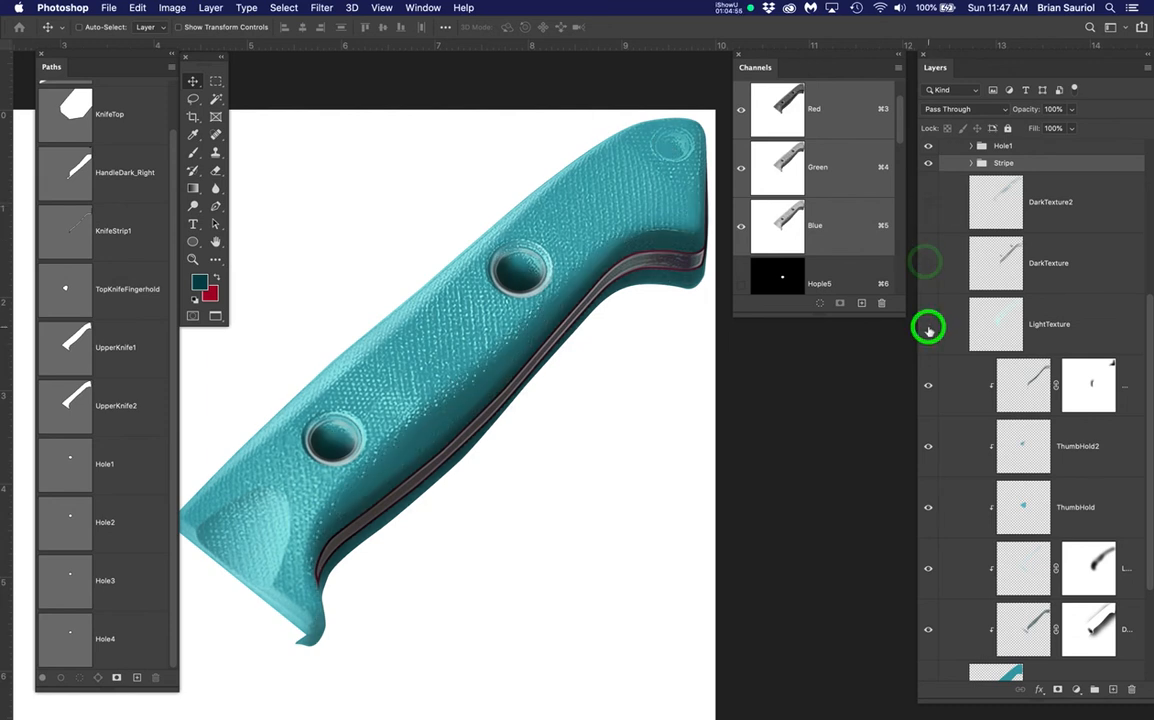
pyautogui.click(928, 325)
pyautogui.click(926, 263)
pyautogui.click(928, 205)
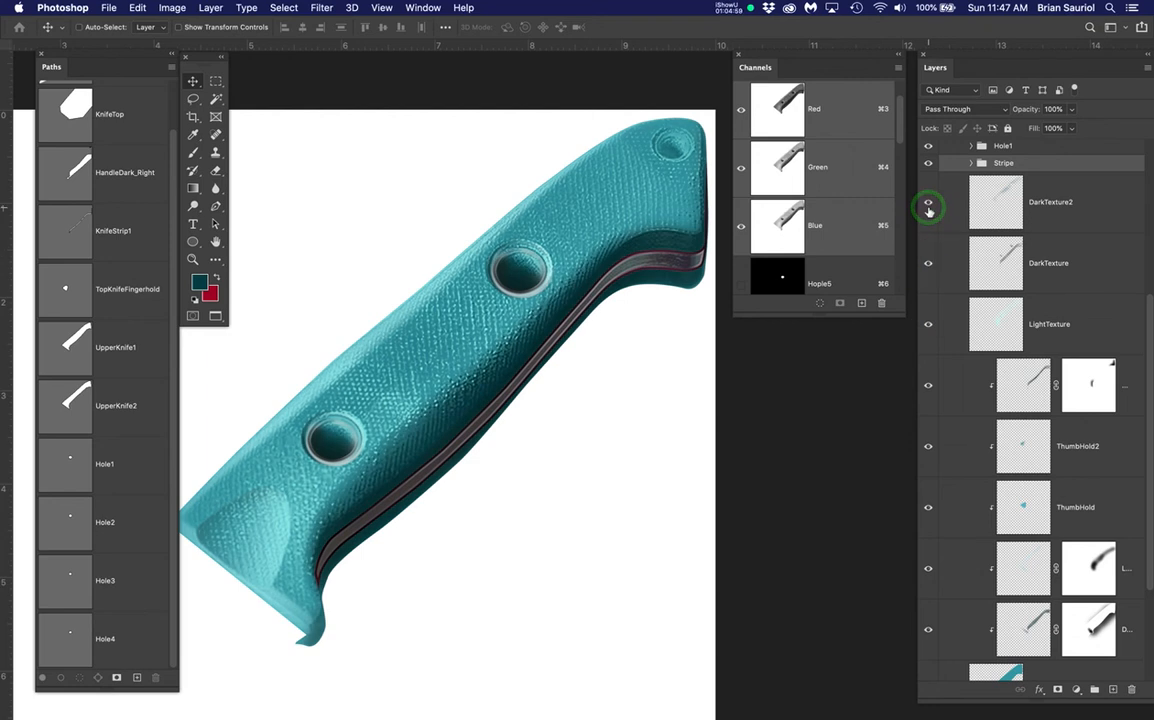
# Toggle the Hole2, Hole1 and Stripe groups off and back on, then save the document
pyautogui.scroll(3, 988, 282)
pyautogui.click(928, 242)
pyautogui.click(928, 258)
pyautogui.click(925, 279)
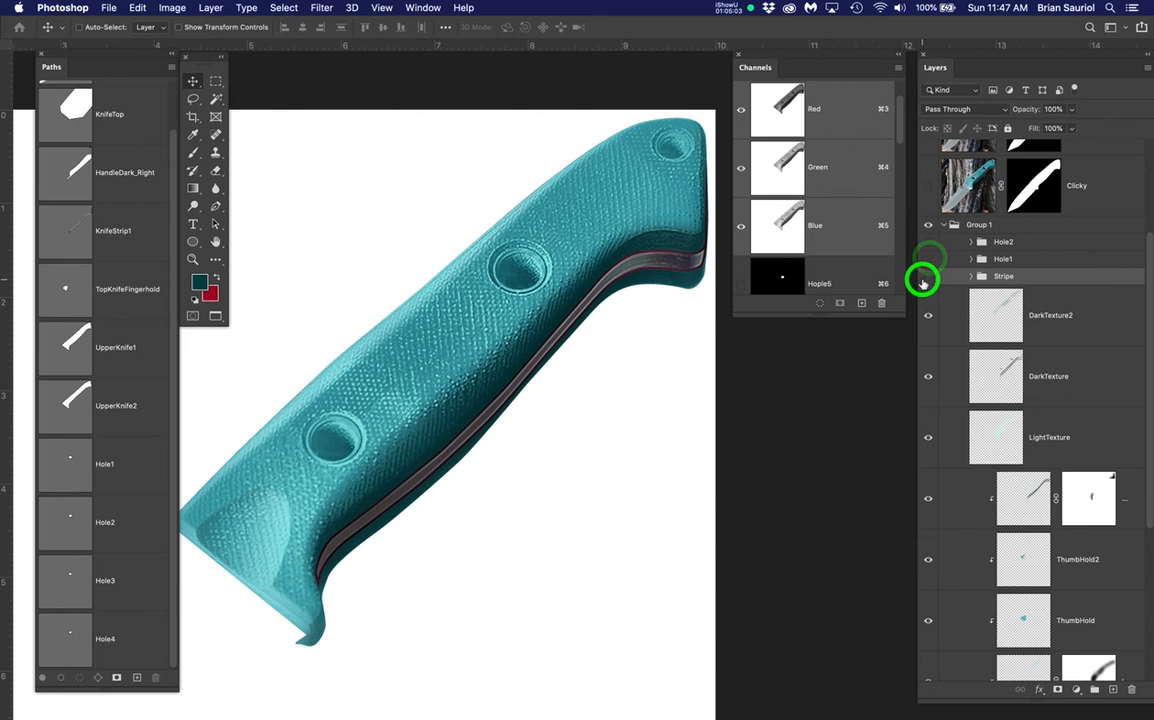
pyautogui.click(923, 280)
pyautogui.click(928, 259)
pyautogui.click(928, 243)
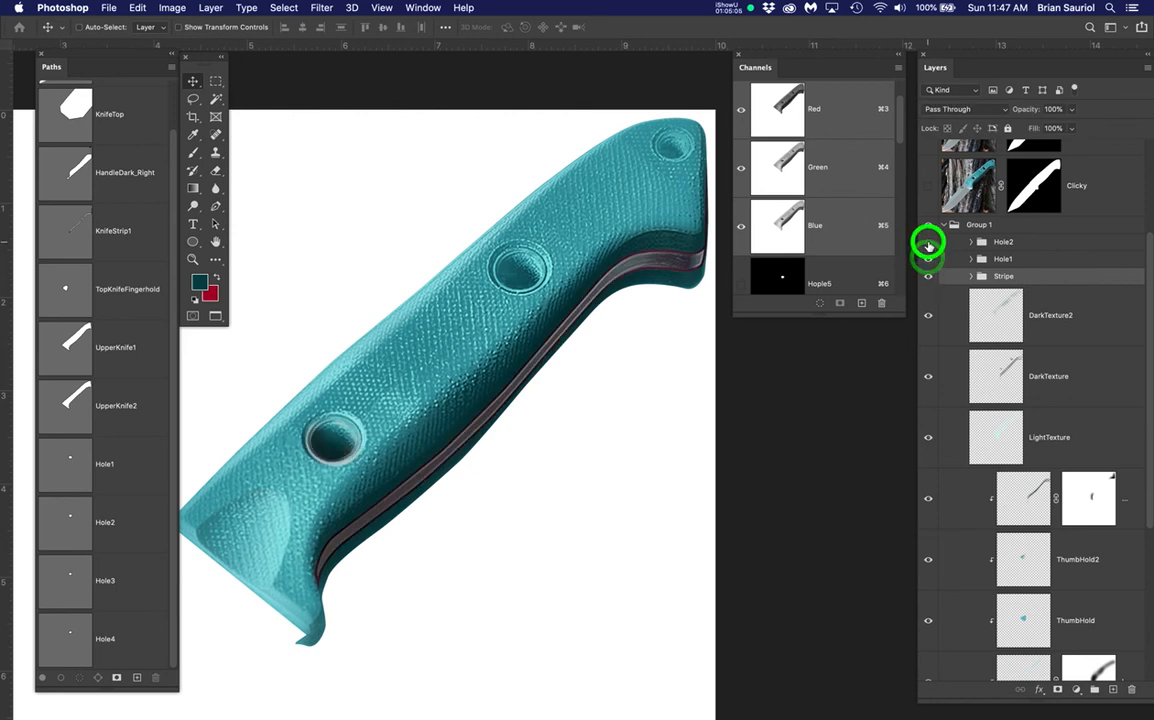
pyautogui.press('super+s')
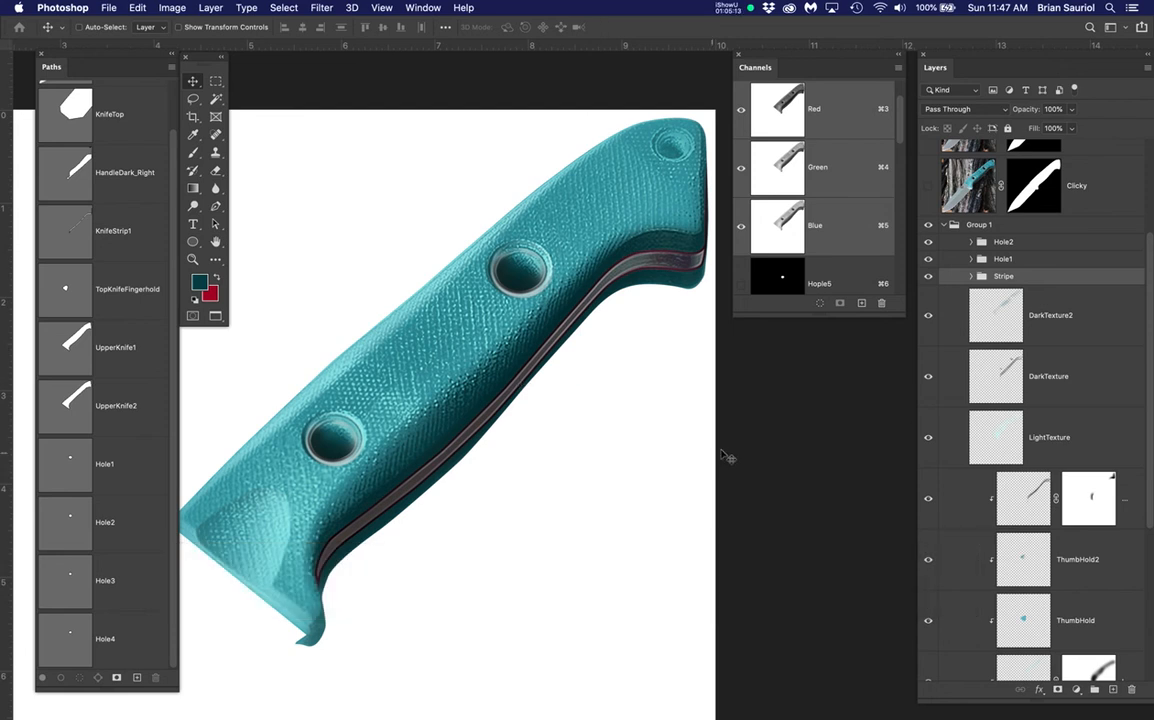
pyautogui.scroll(-5, 1070, 485)
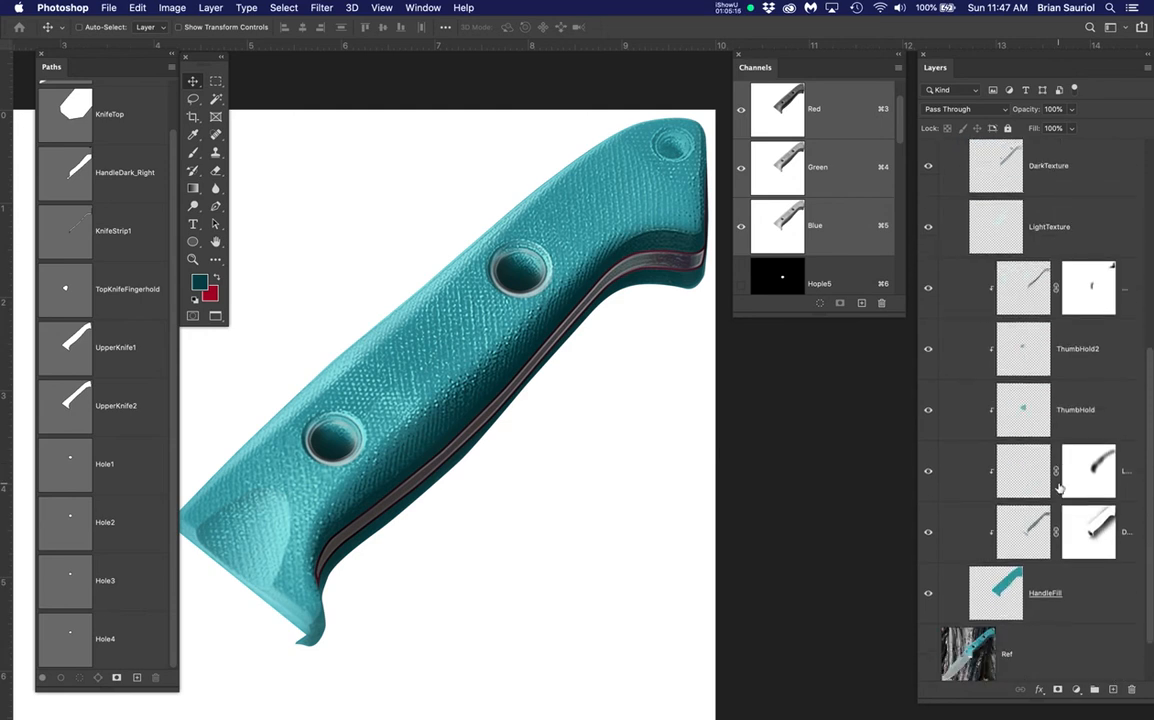